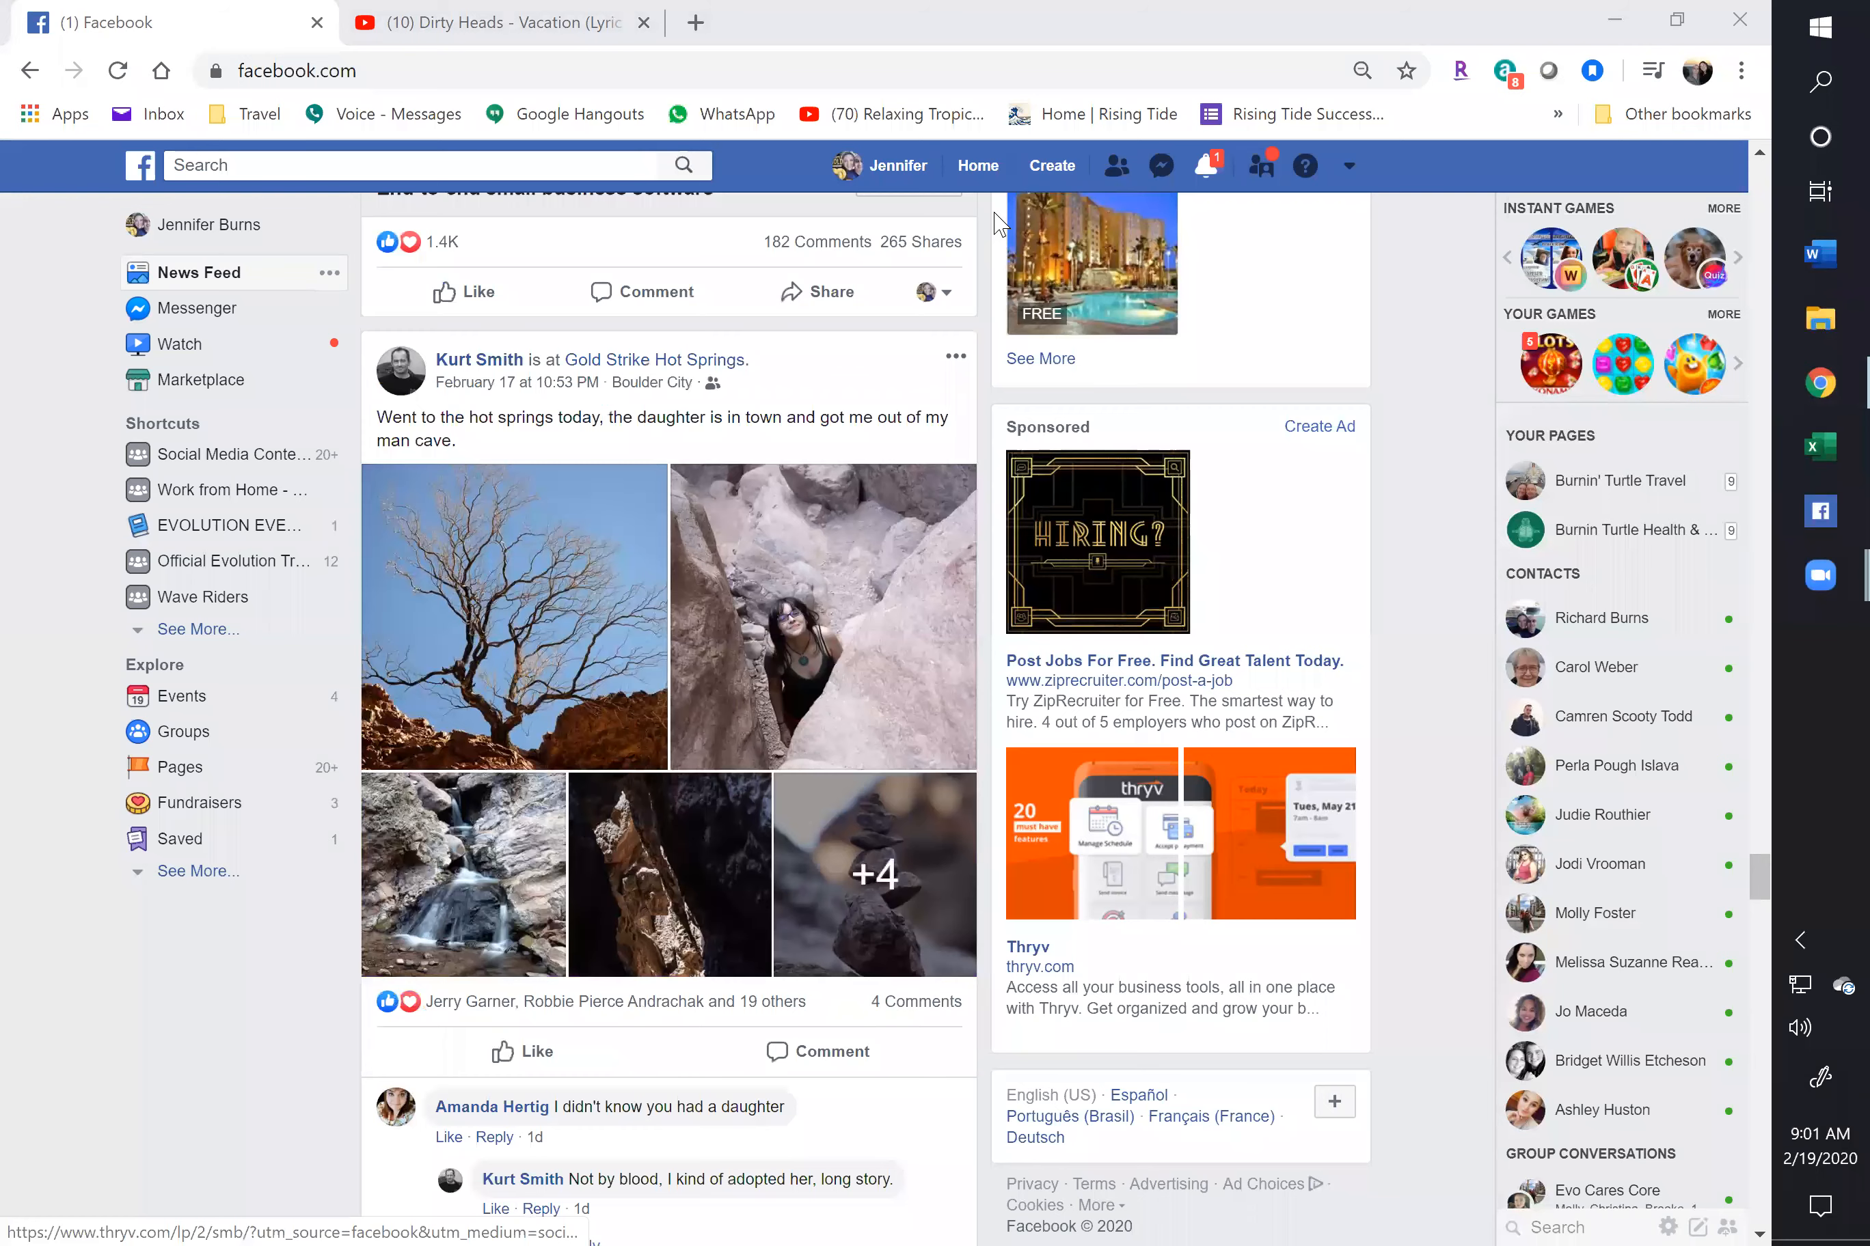
# Open your own Facebook profile page from the blue header
pyautogui.click(889, 165)
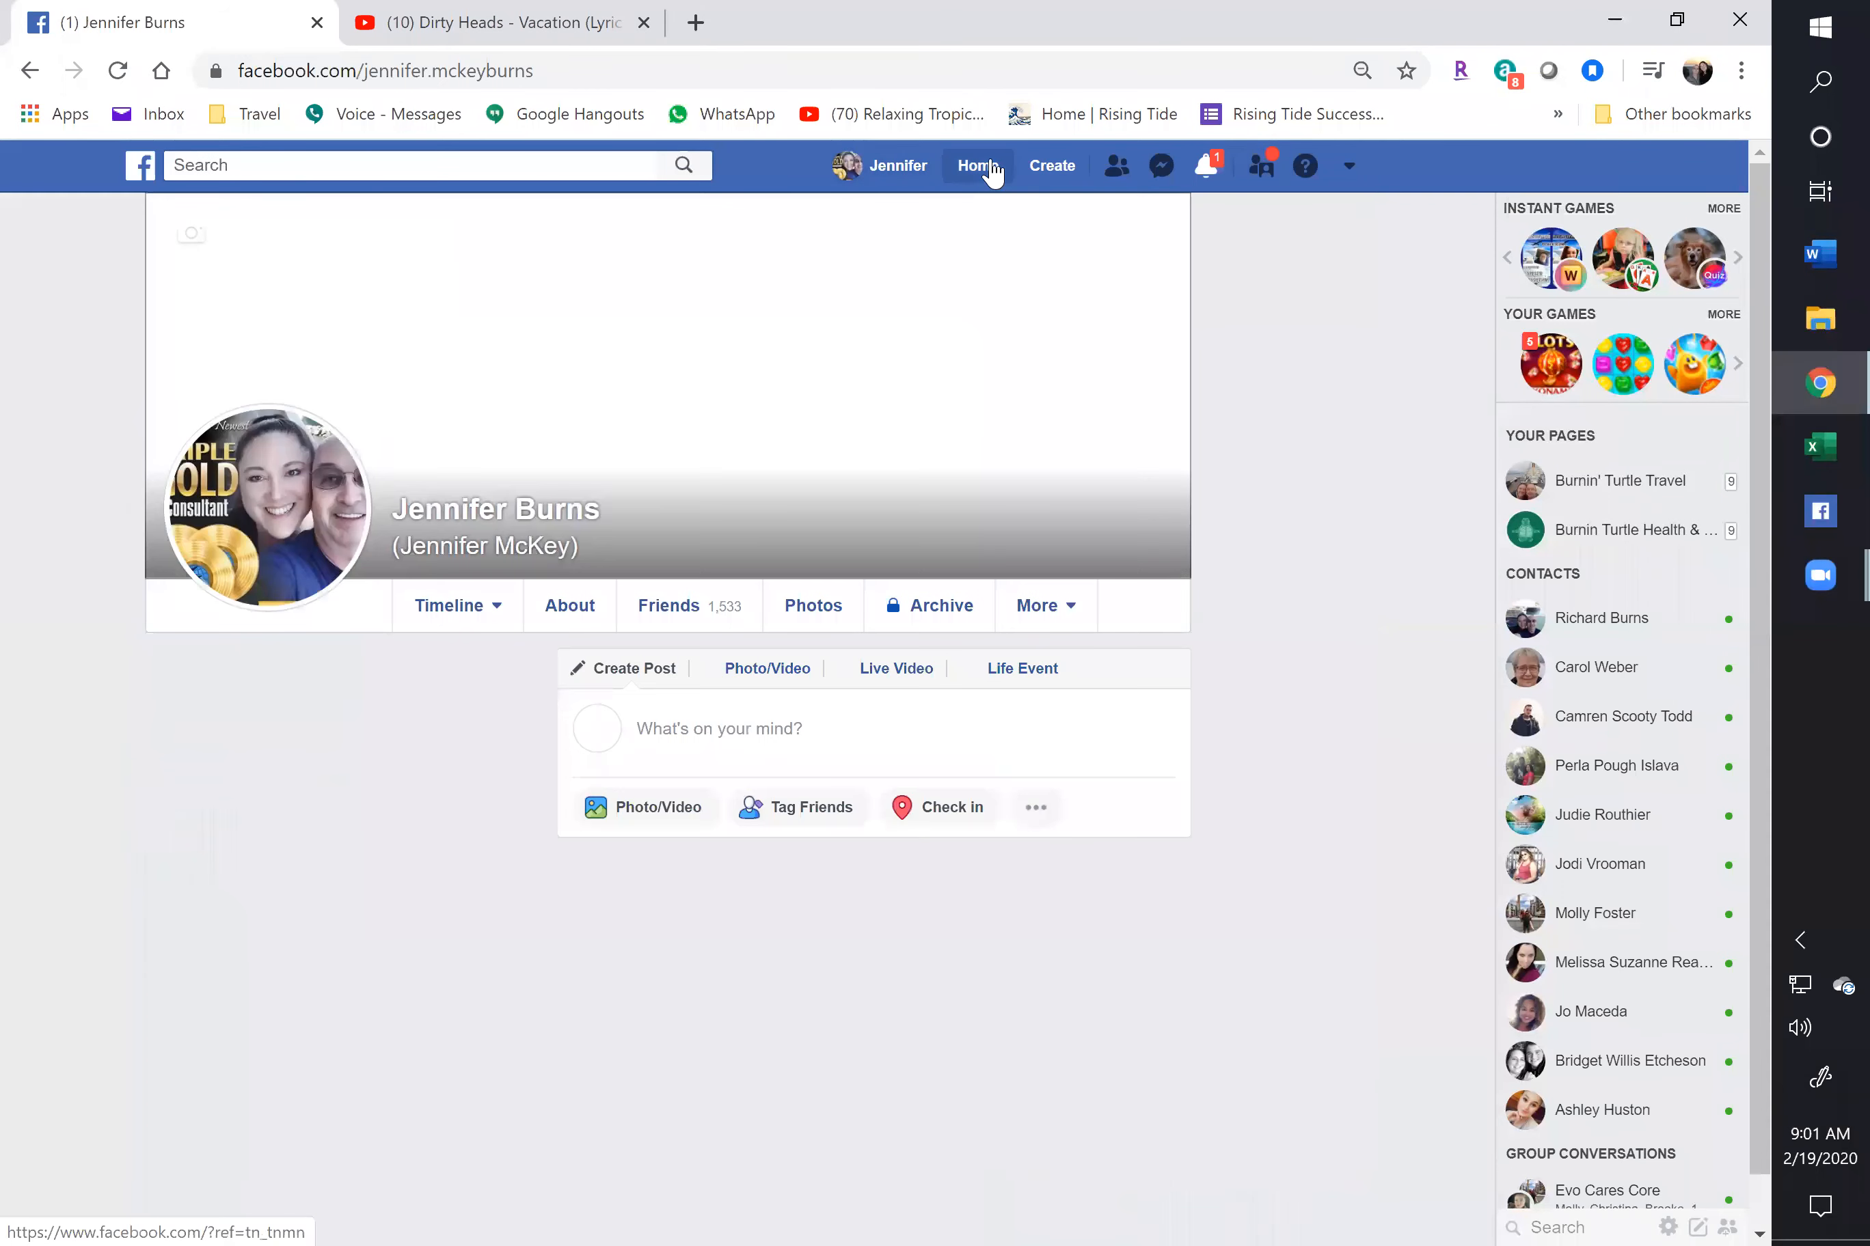
pyautogui.click(985, 172)
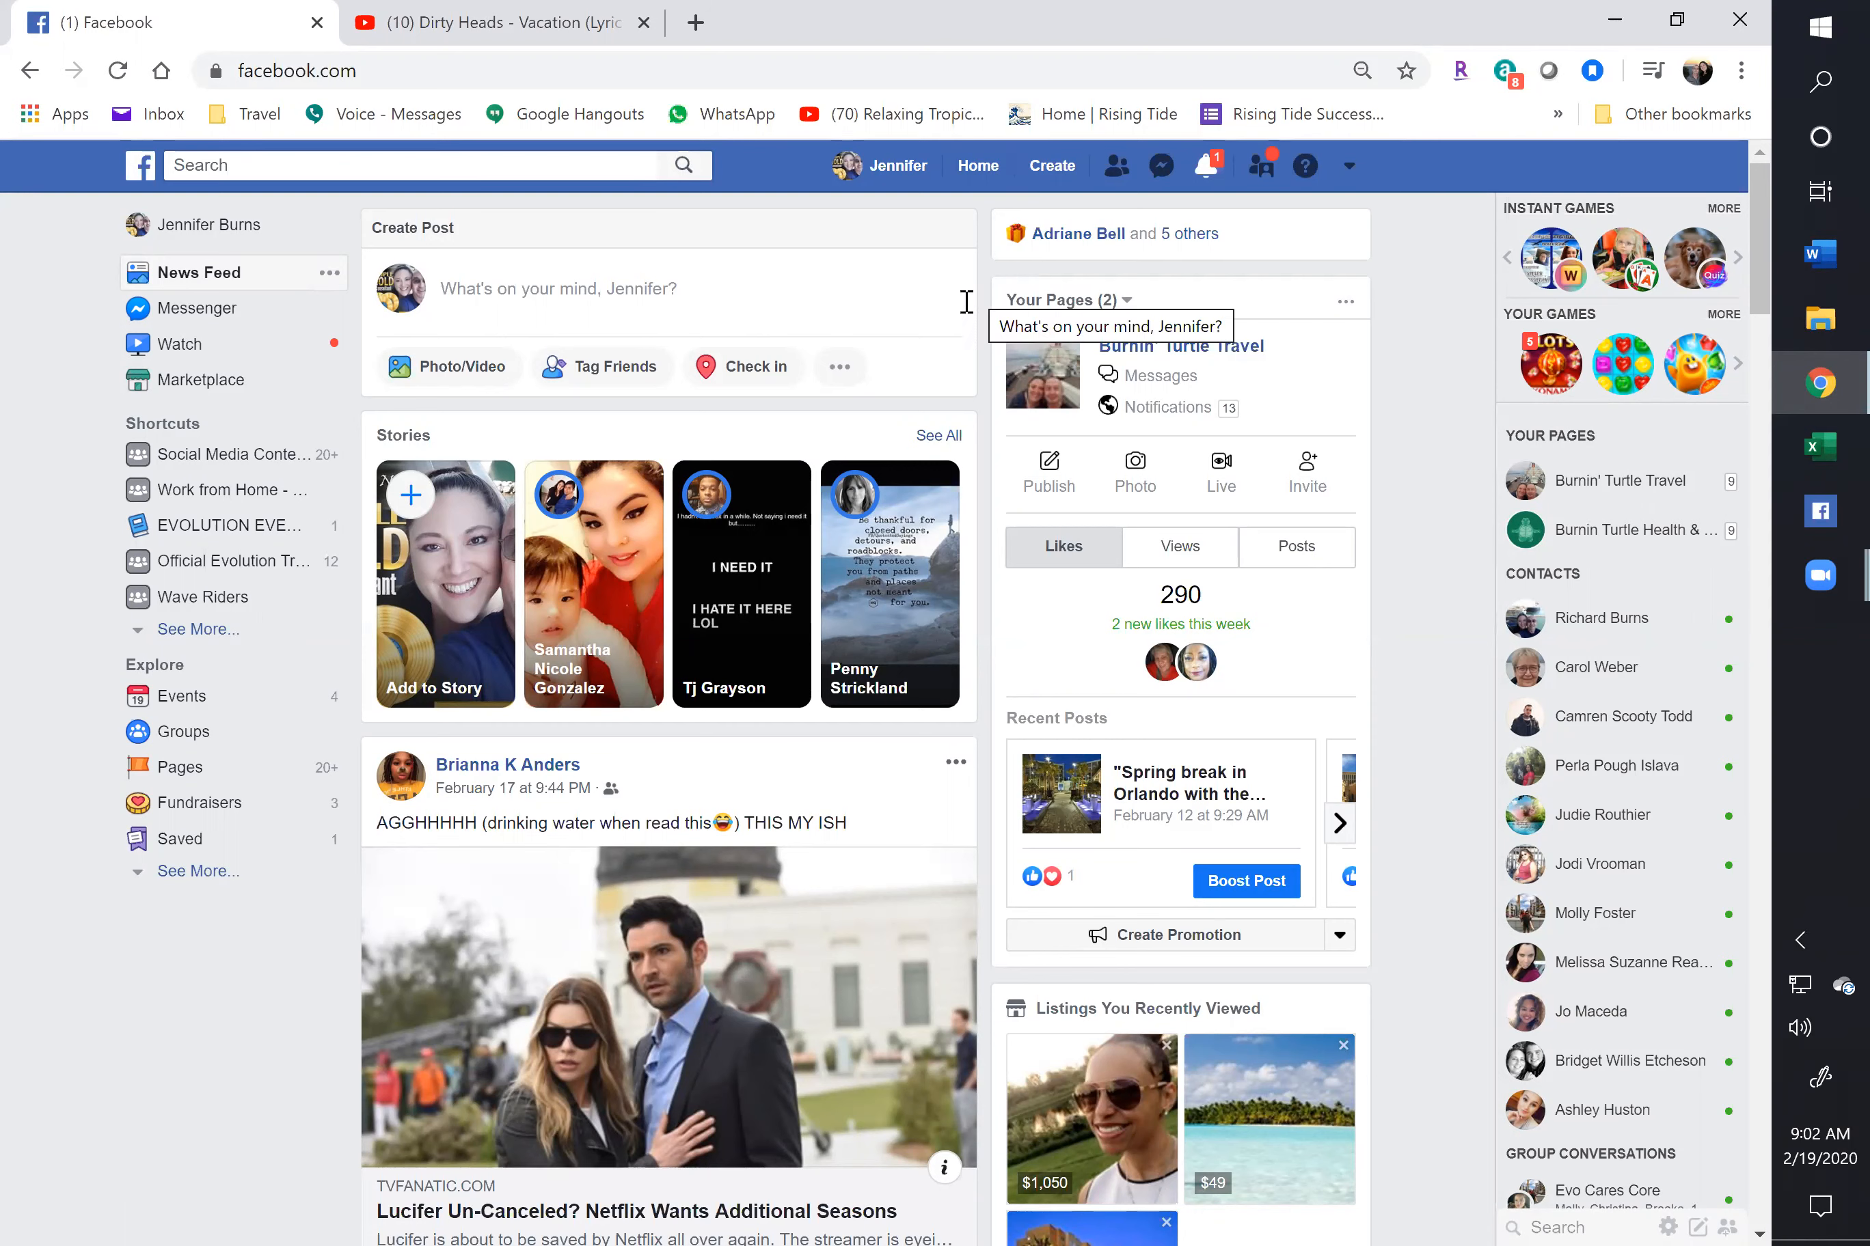
pyautogui.click(884, 182)
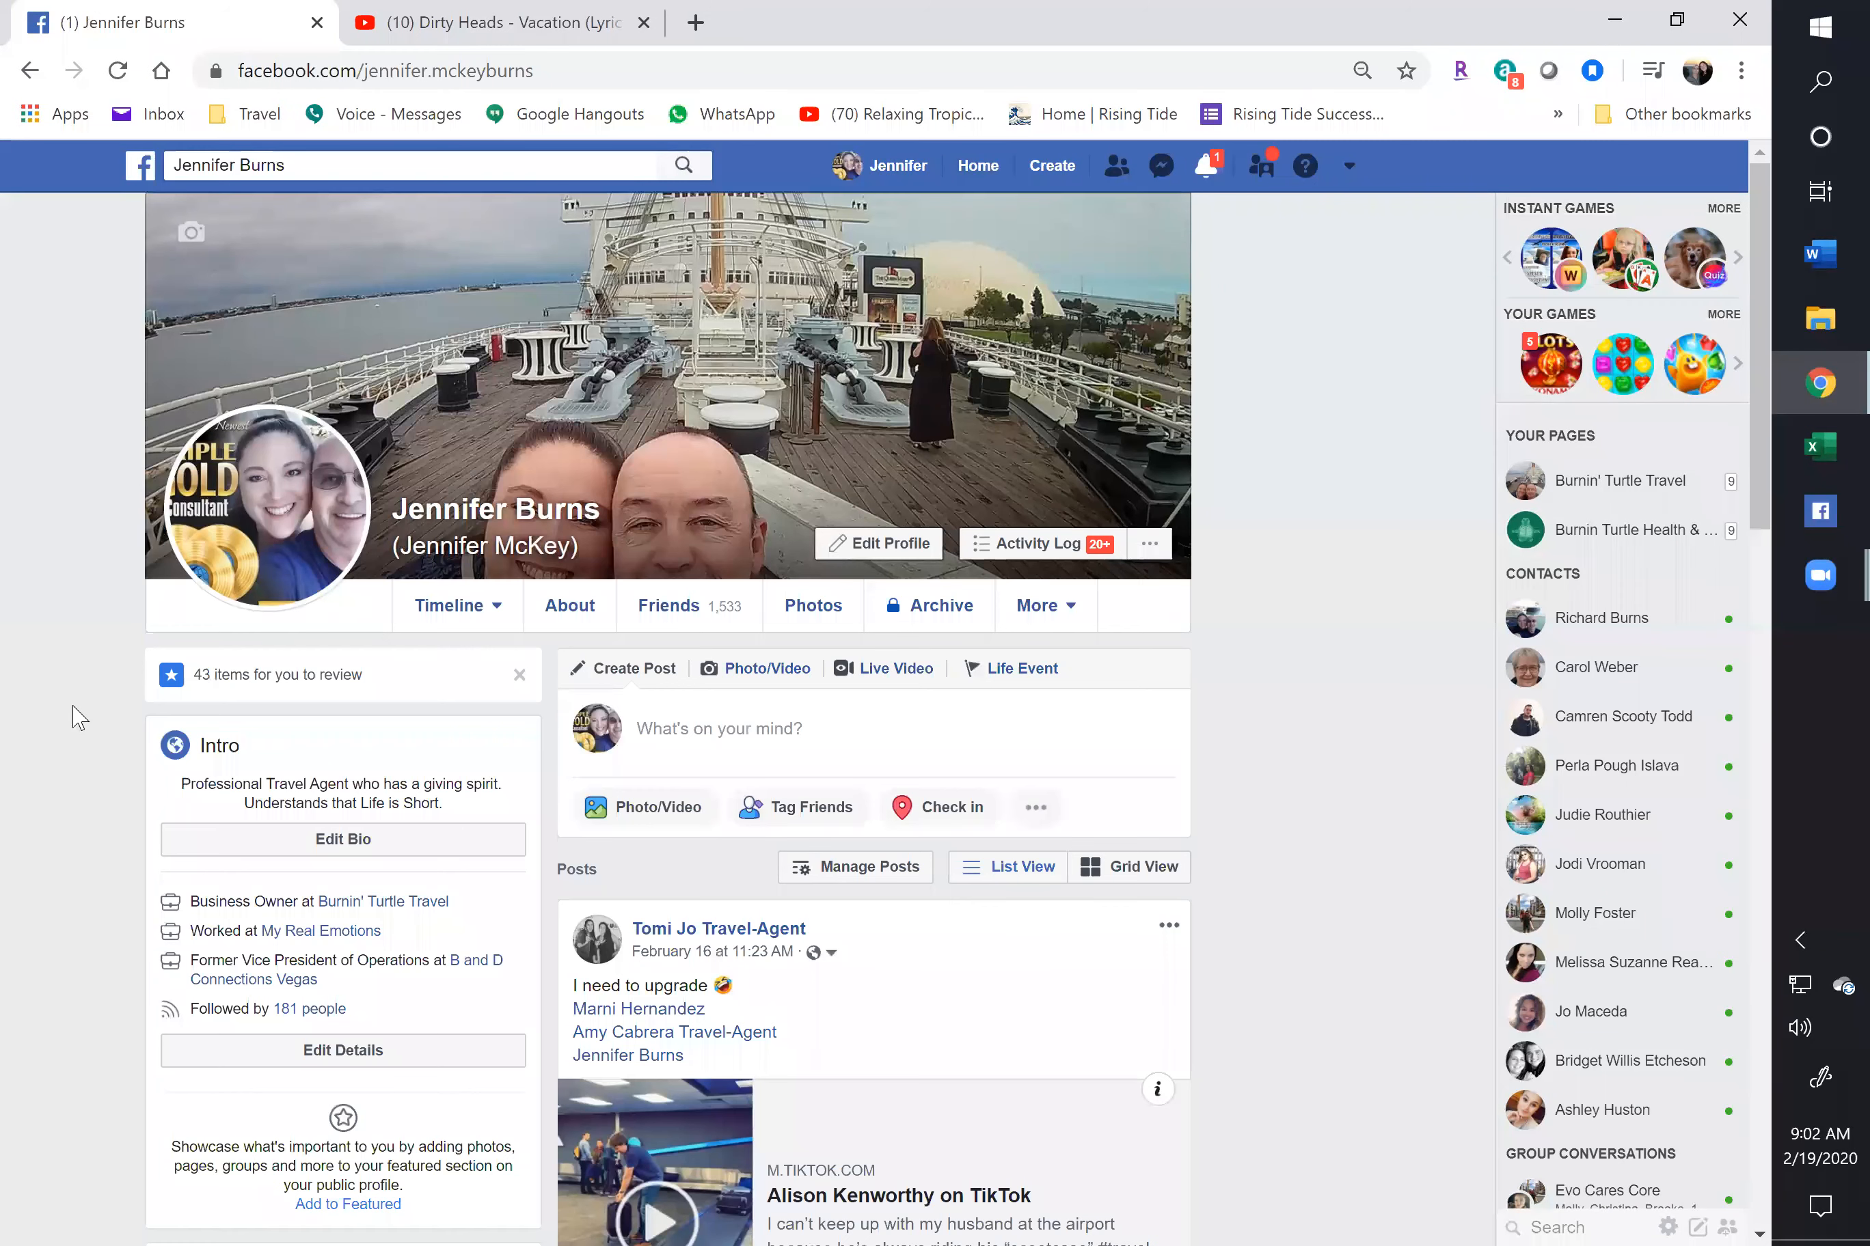
# Scroll down through the profile's timeline posts, then back up to the top
pyautogui.scroll(-2, 73, 719)
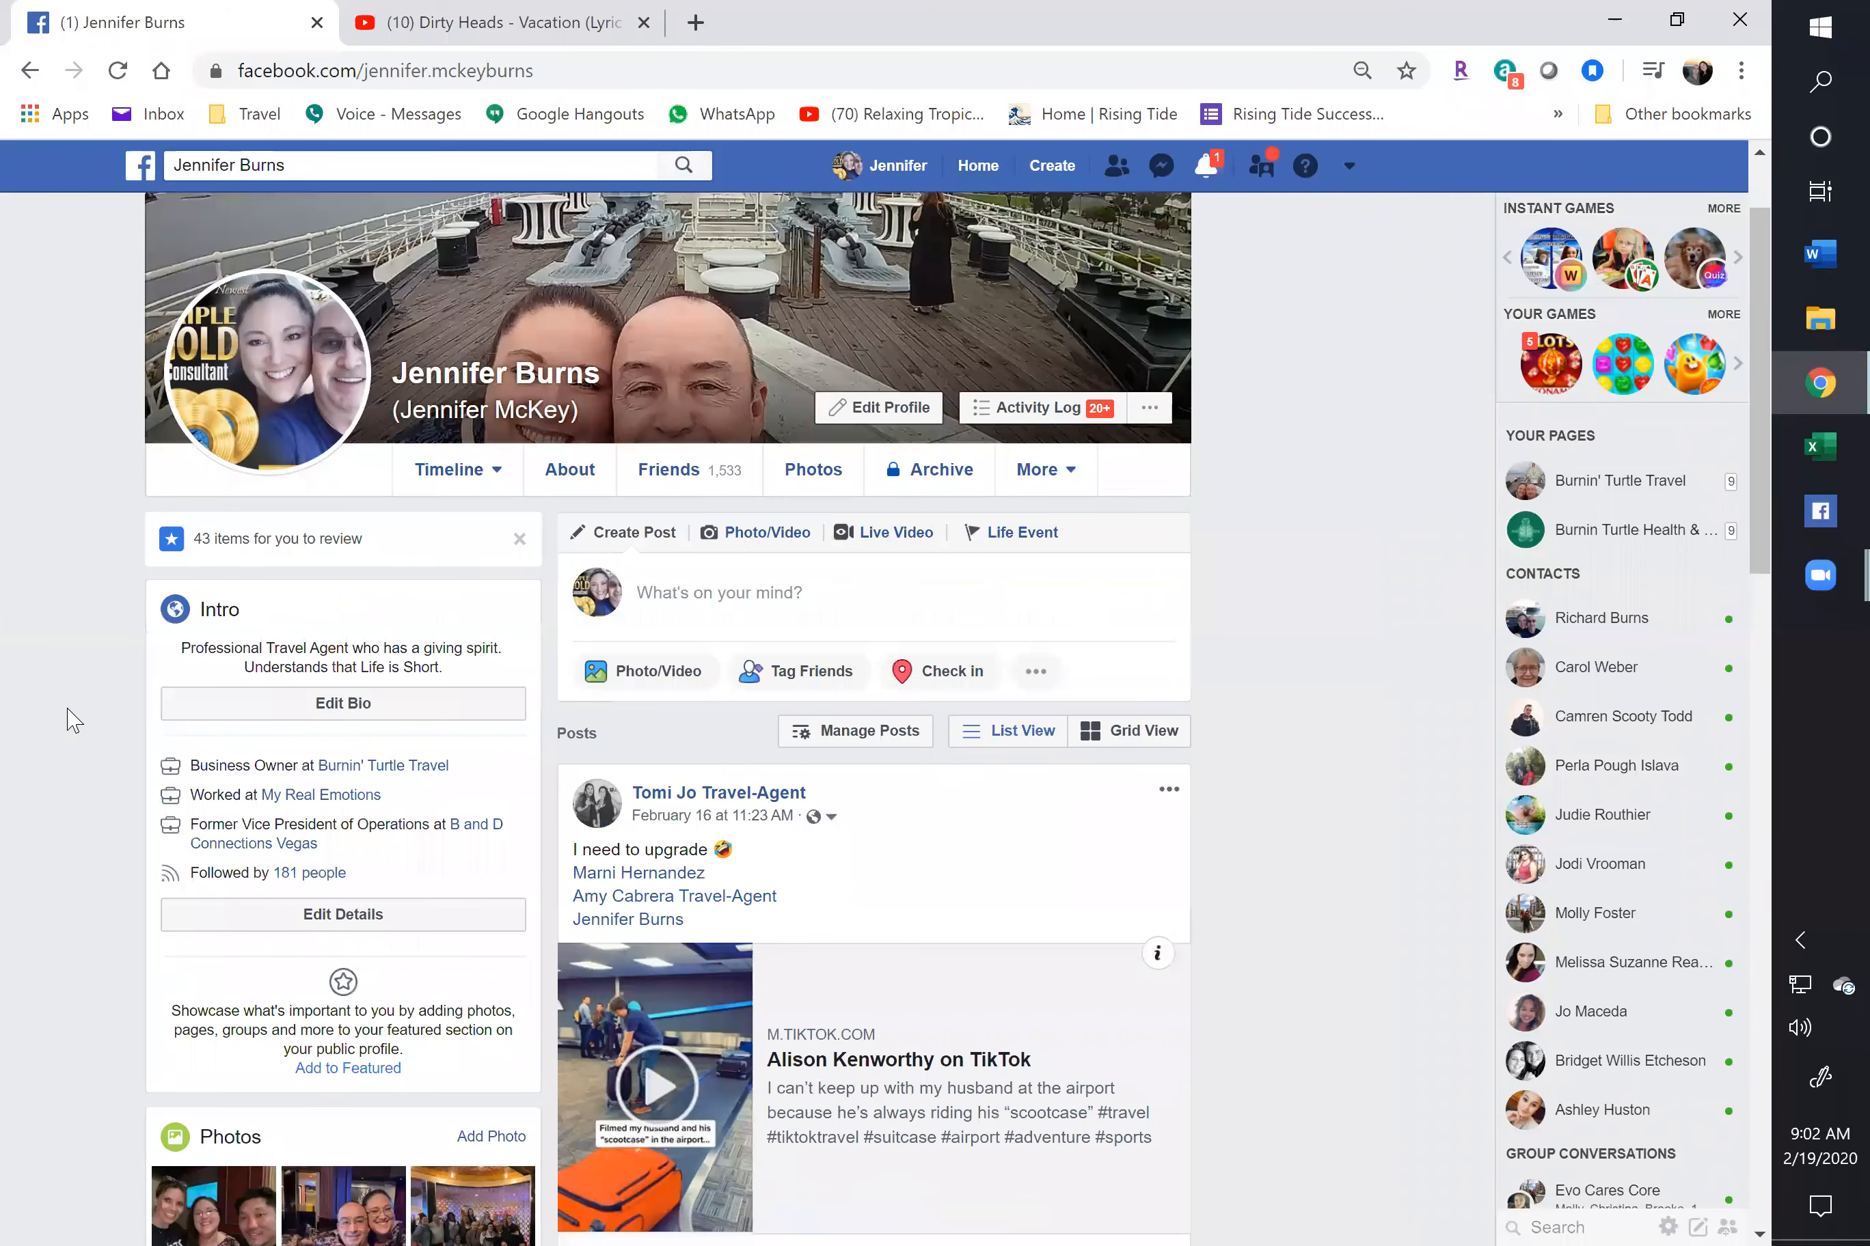
pyautogui.scroll(-7, 73, 719)
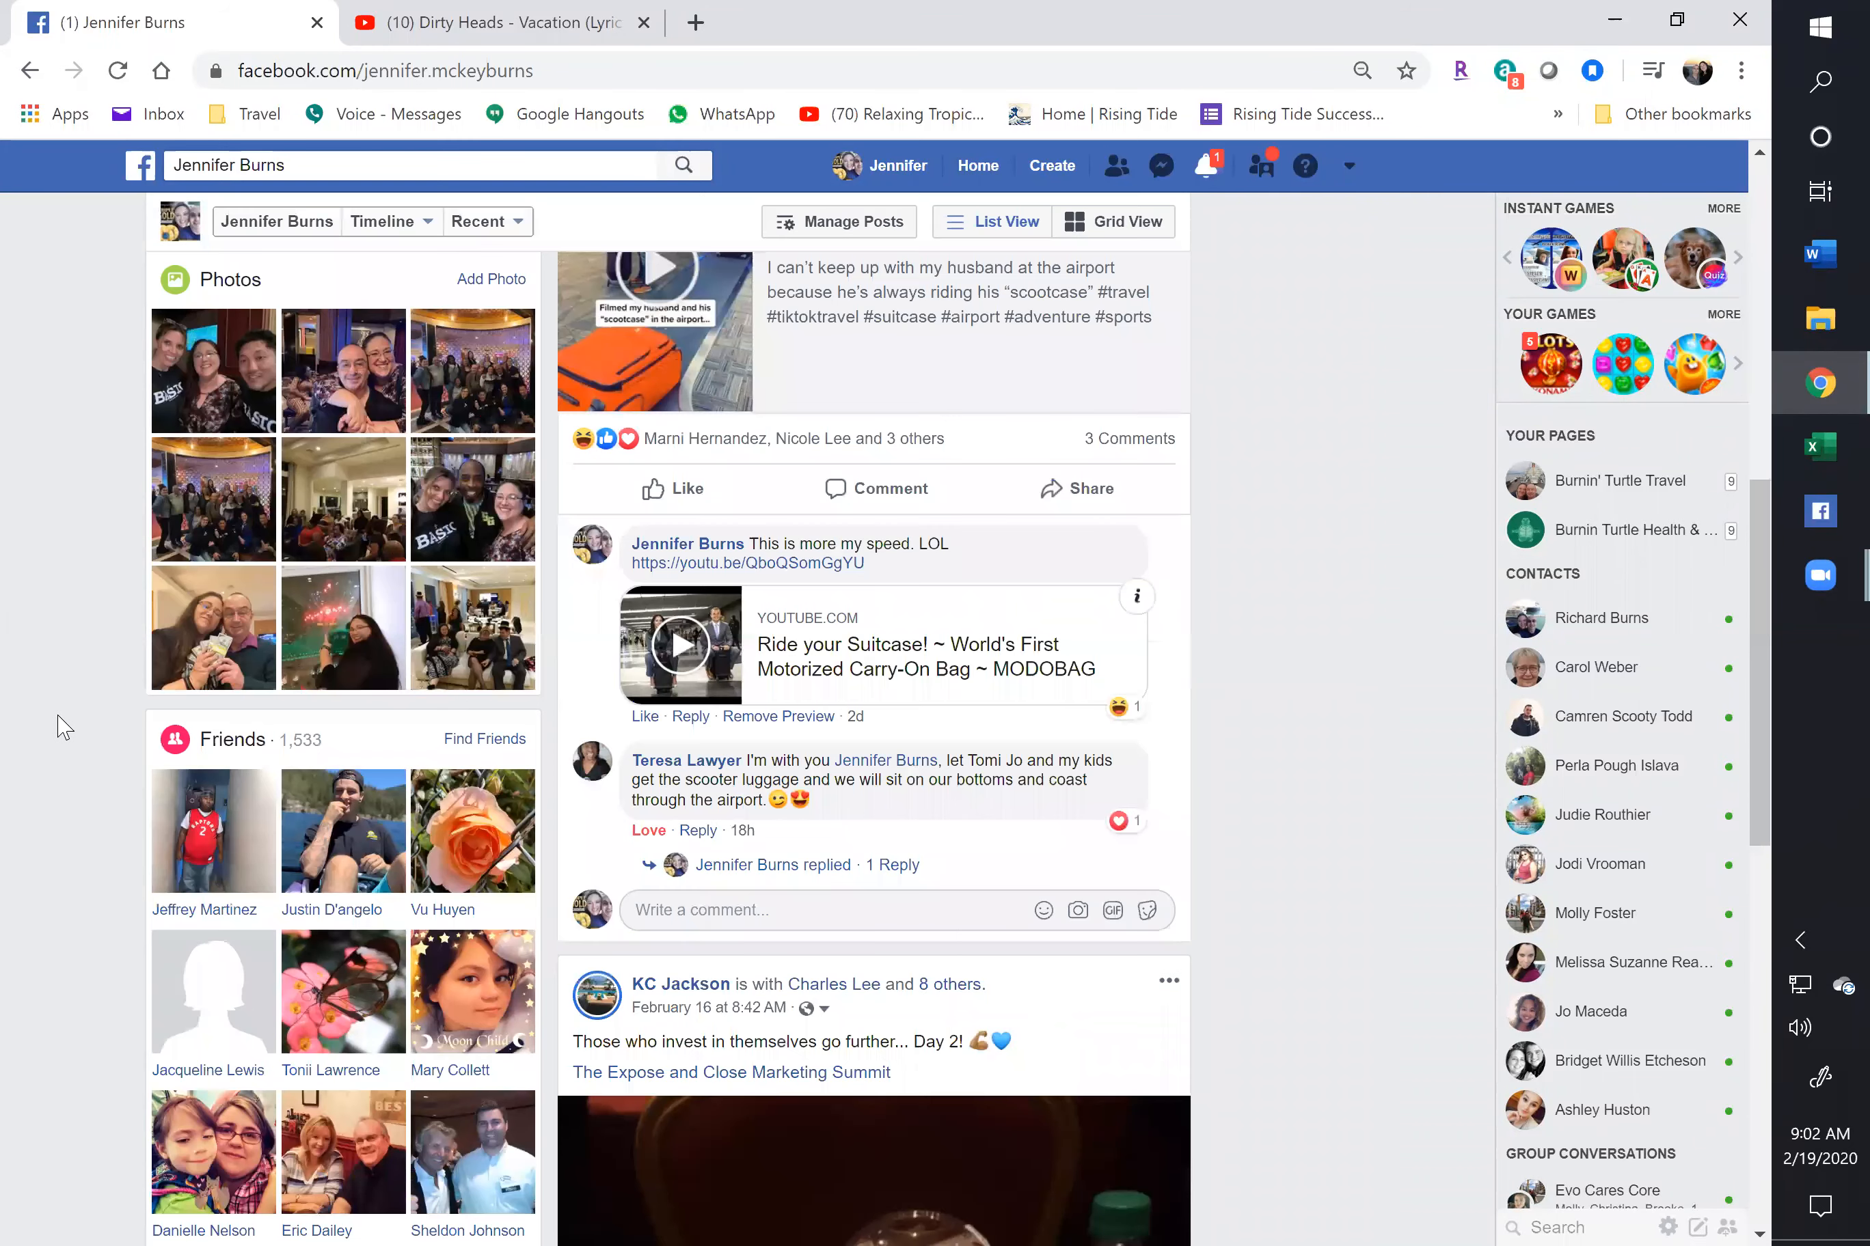
pyautogui.scroll(-8, 36, 748)
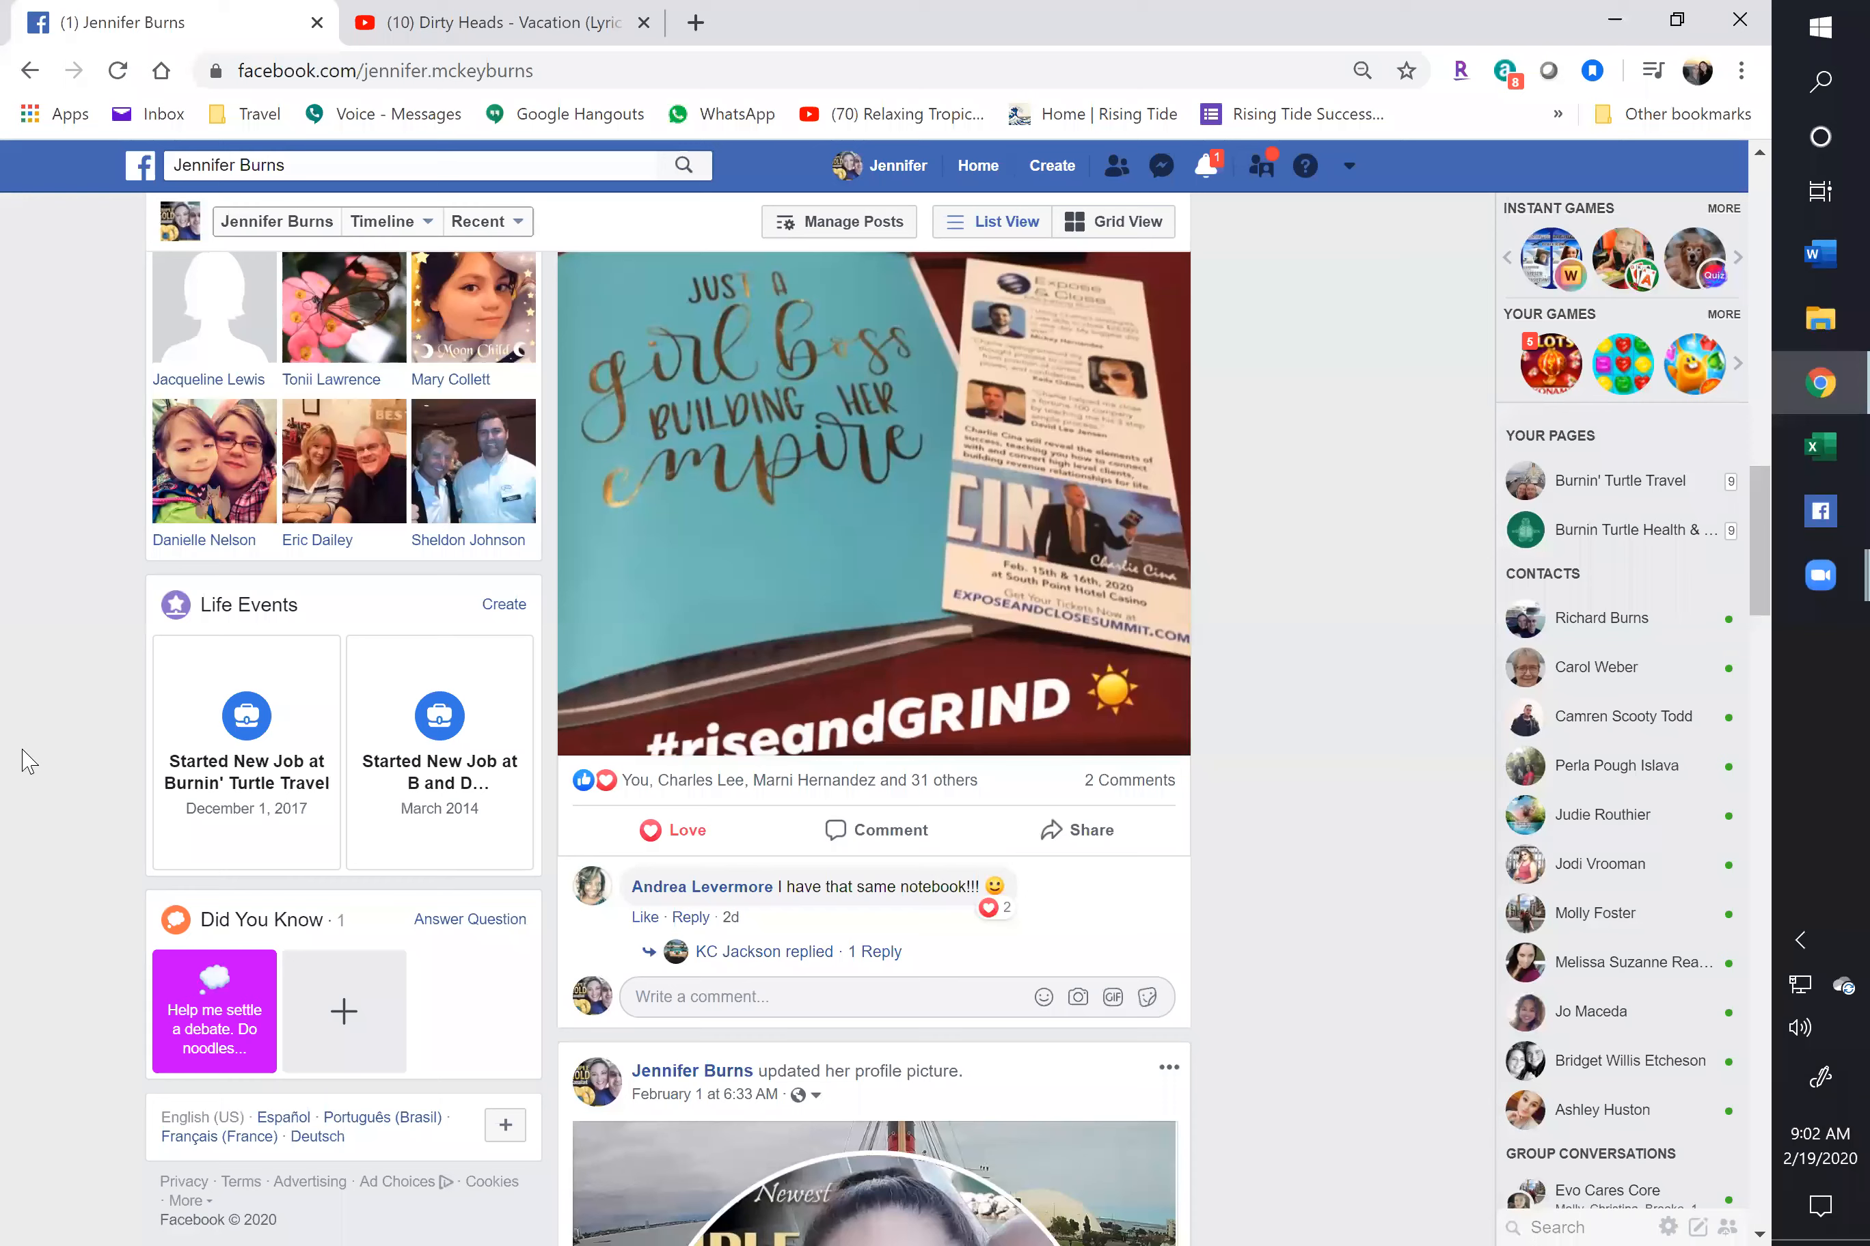
pyautogui.scroll(-9, 14, 799)
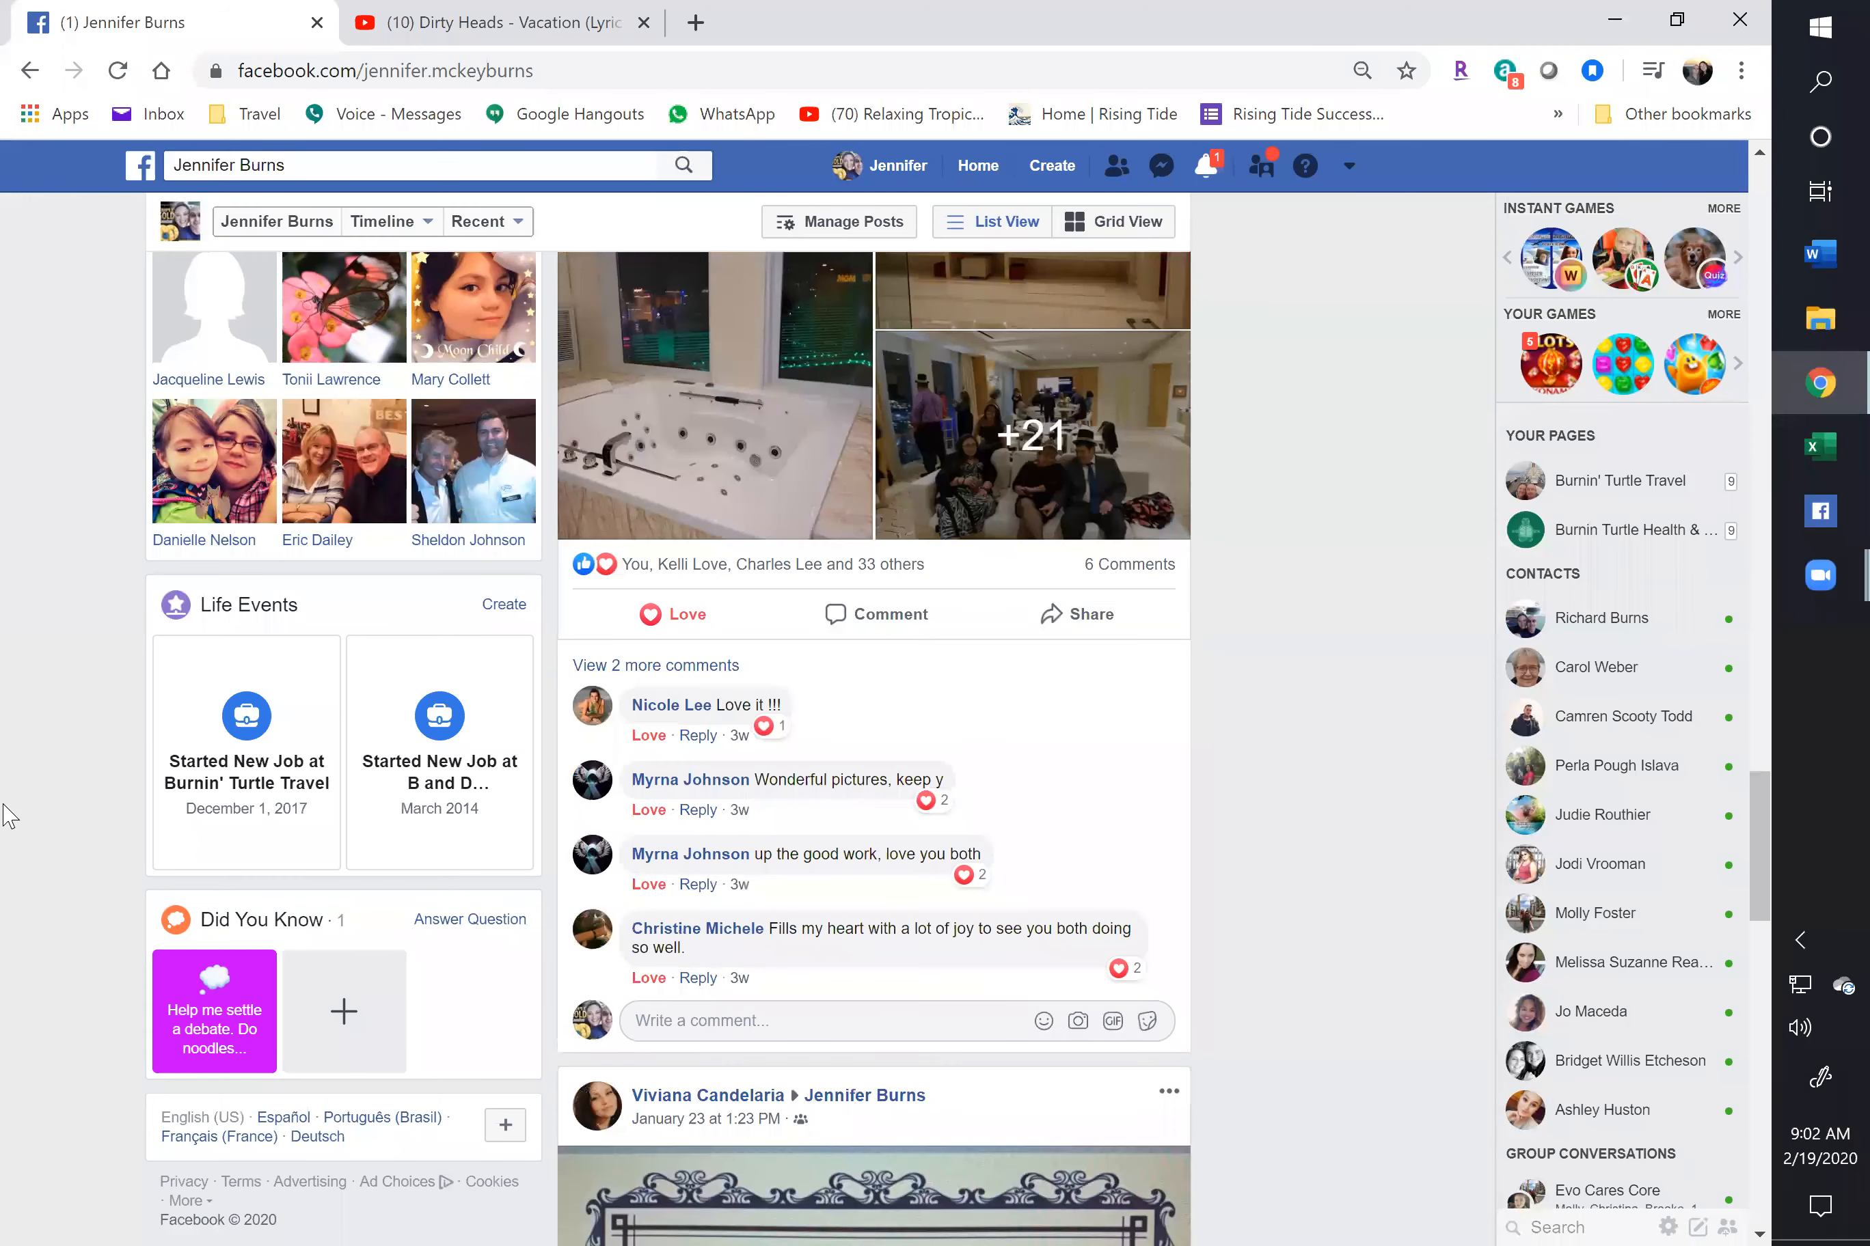
pyautogui.scroll(-4, 6, 829)
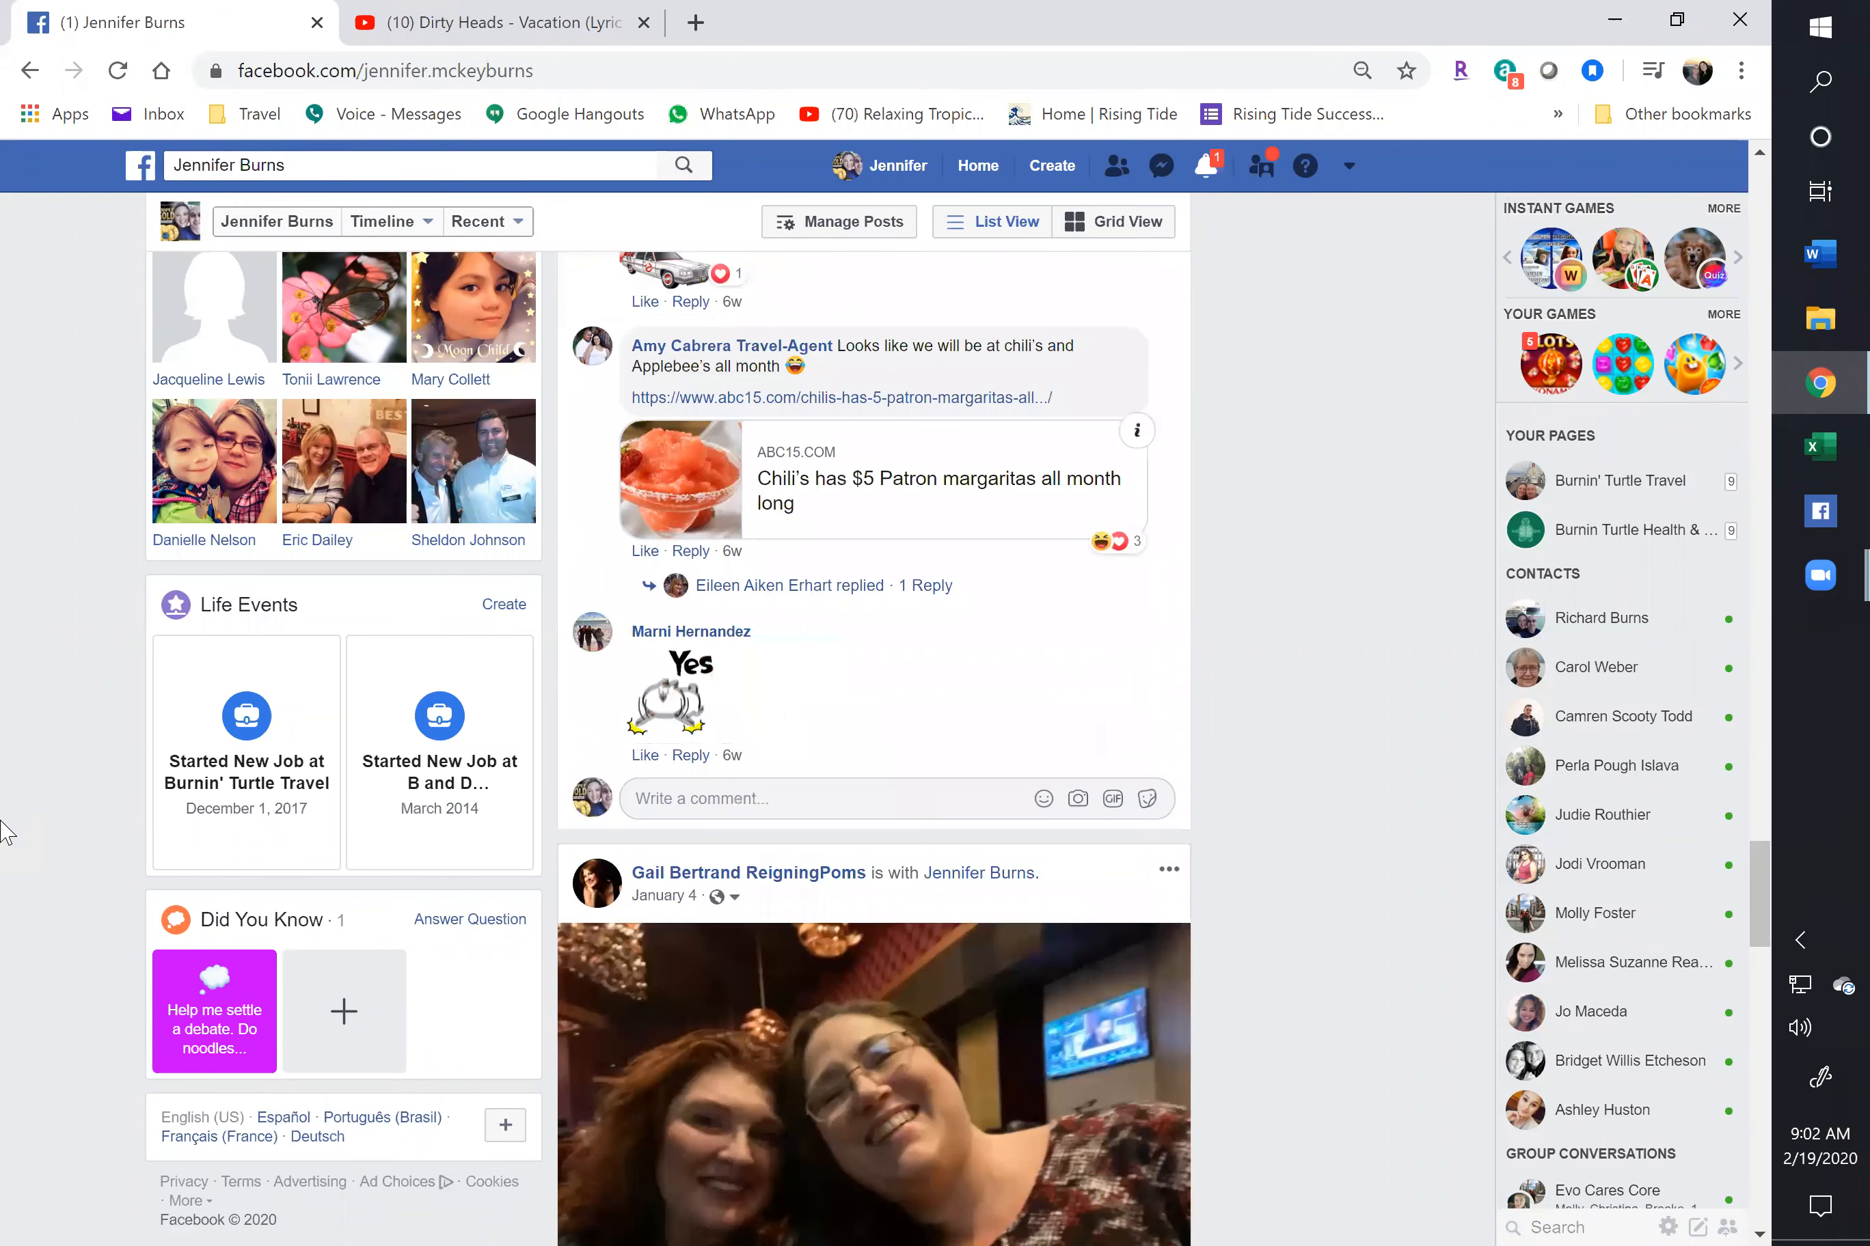
pyautogui.scroll(-5, 4, 842)
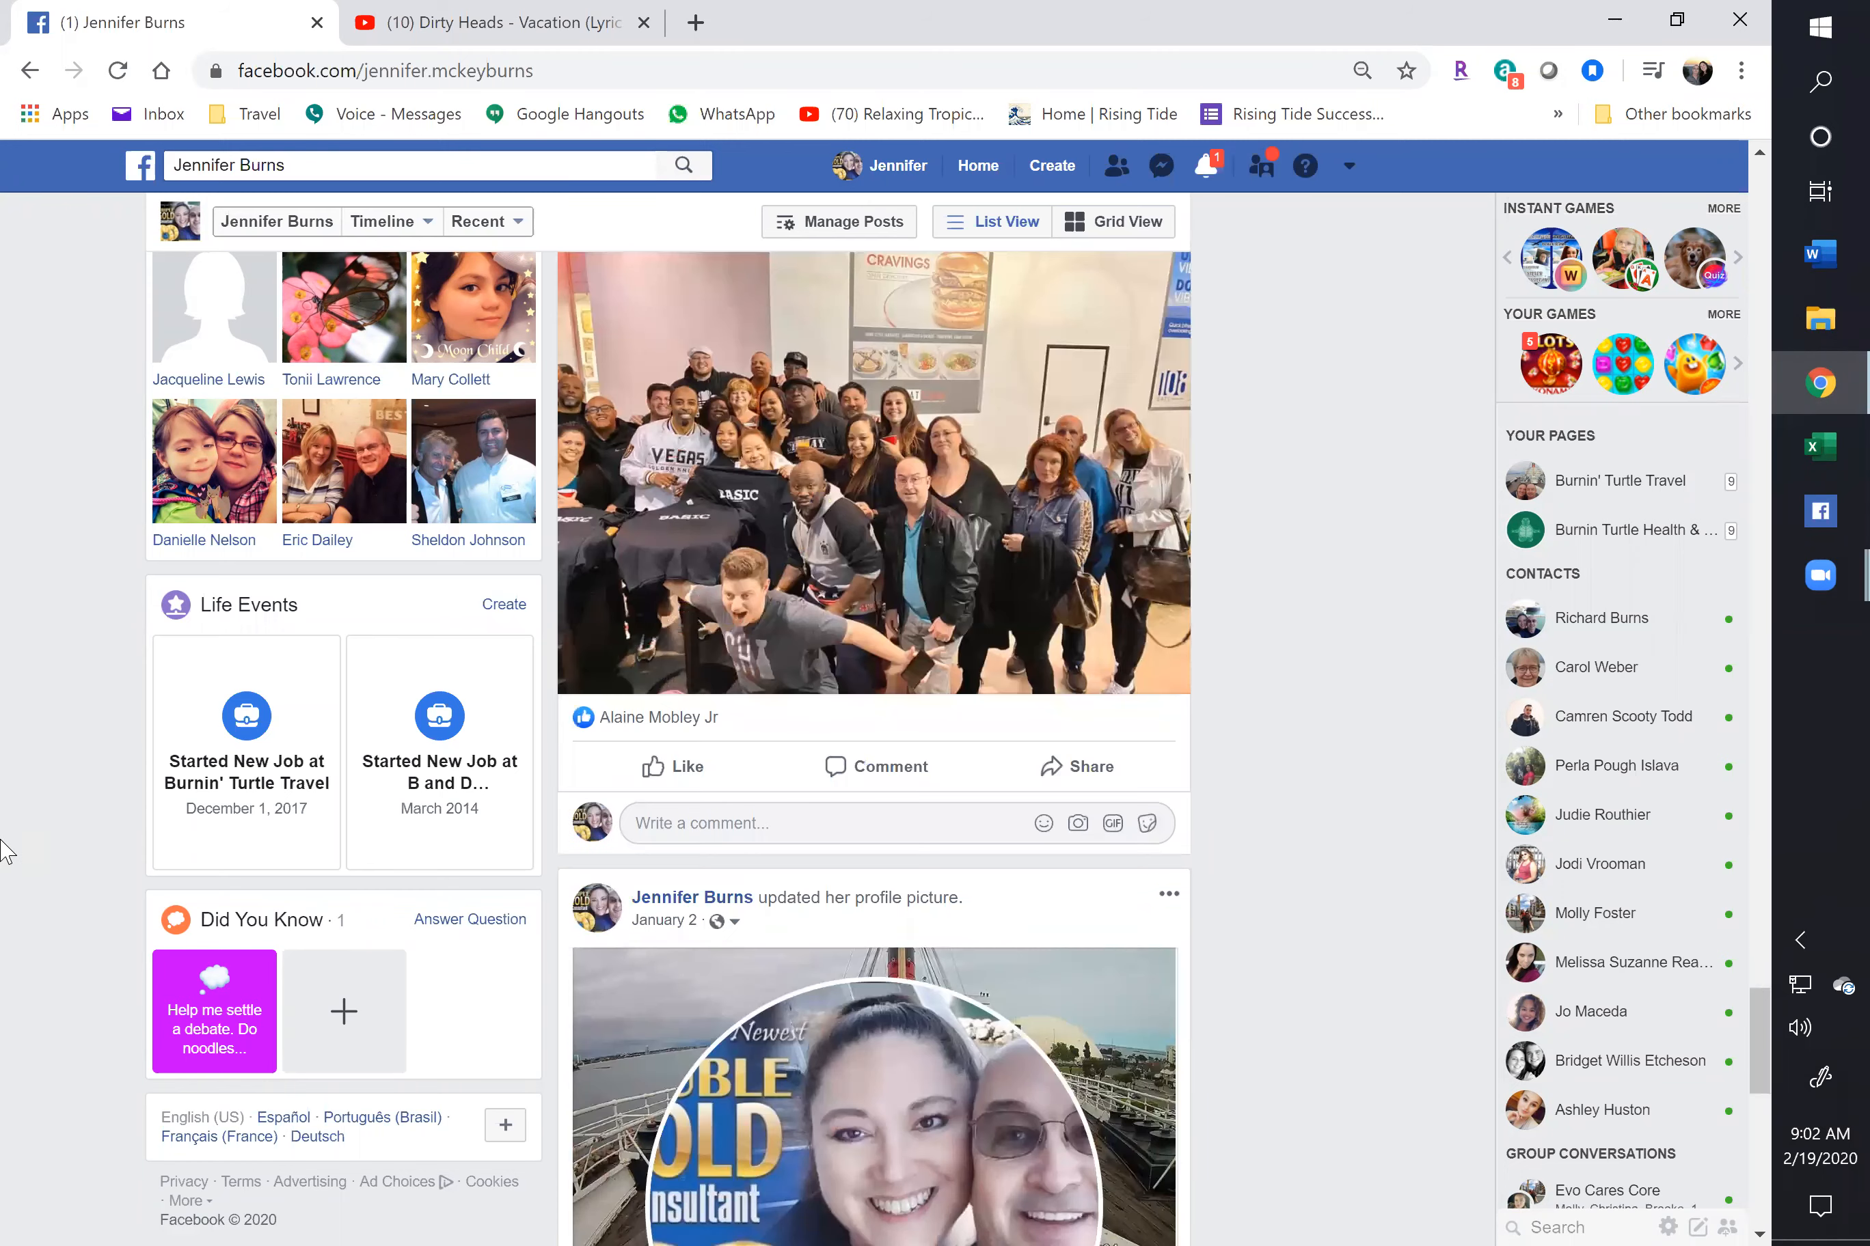
pyautogui.scroll(-5, 6, 853)
pyautogui.scroll(-10, 4, 859)
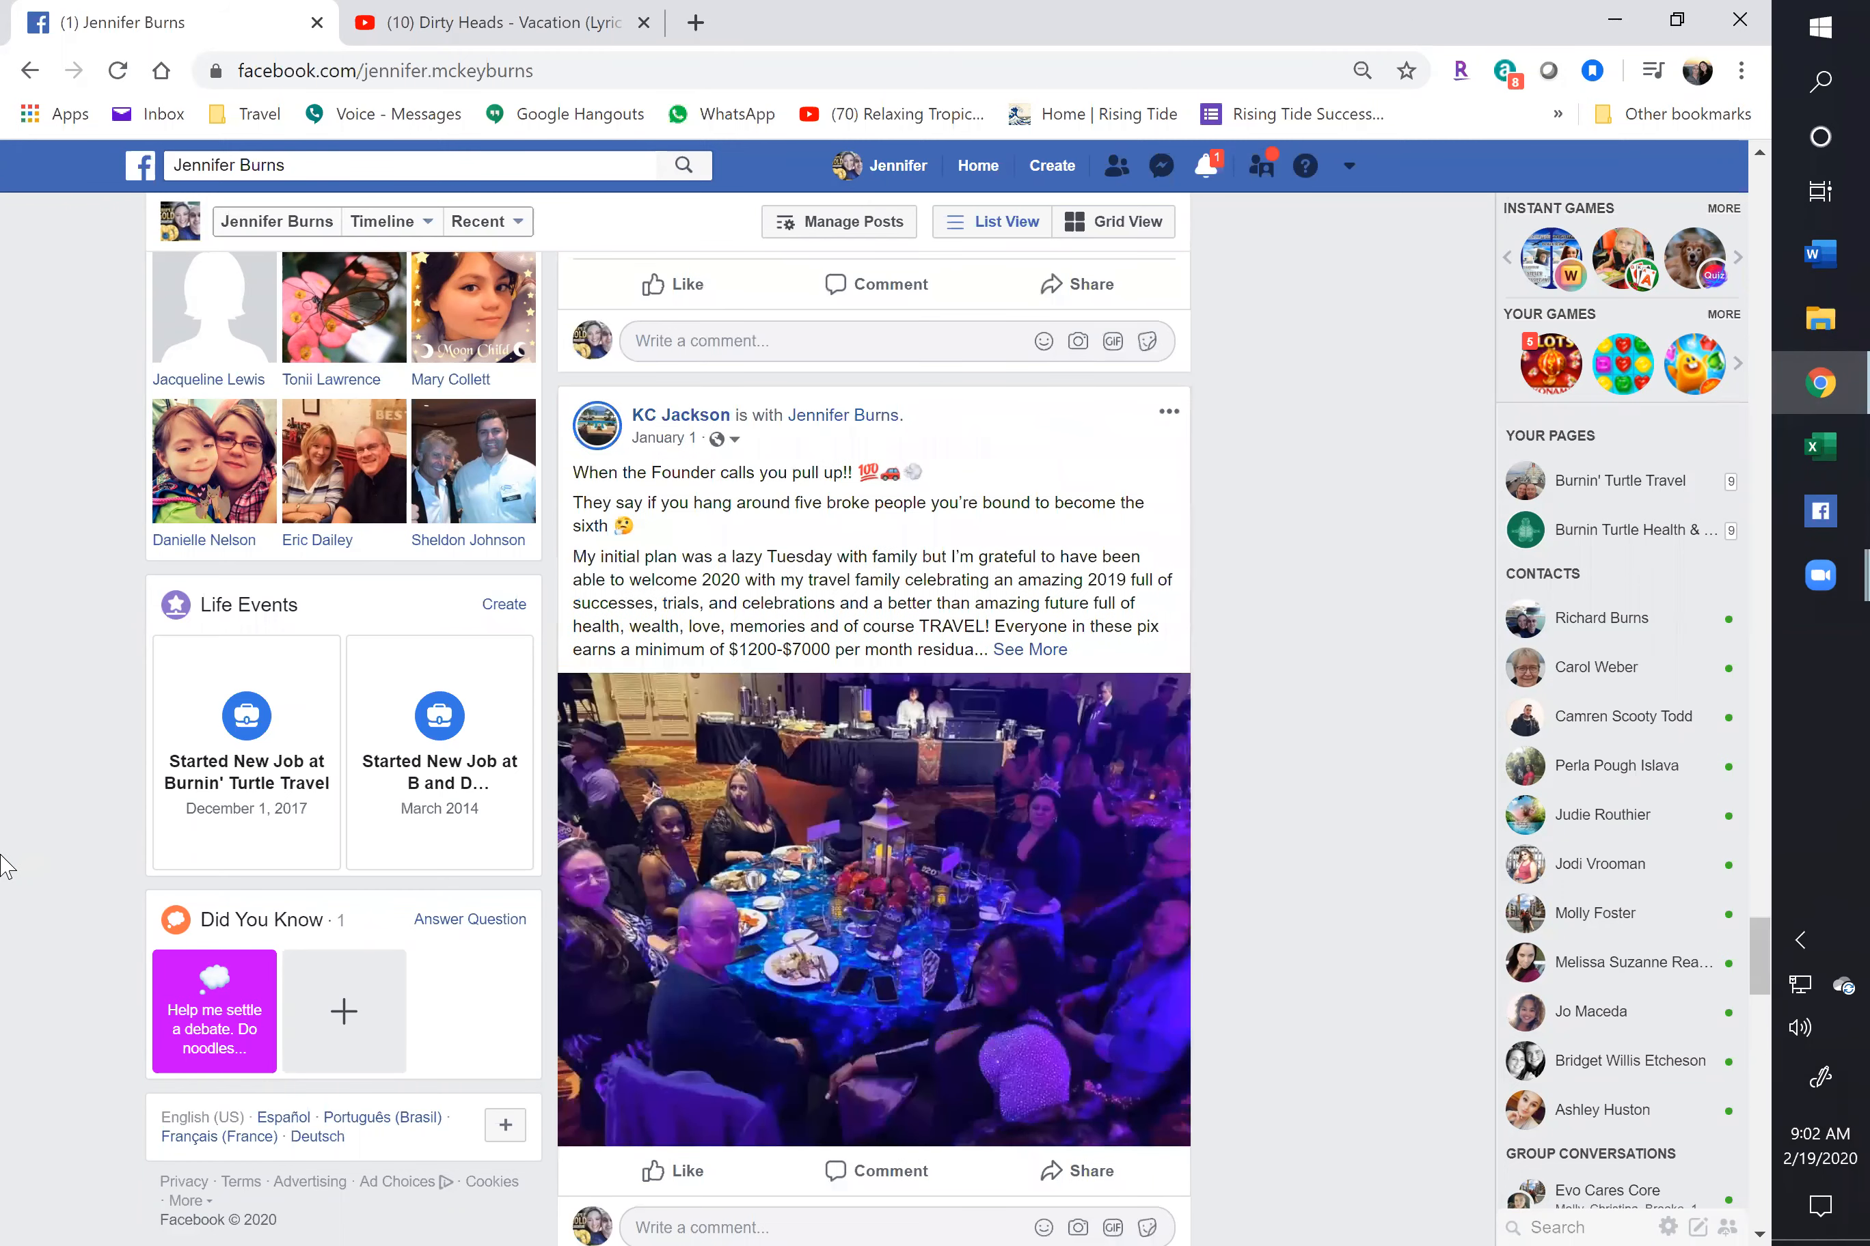
pyautogui.scroll(8, 6, 867)
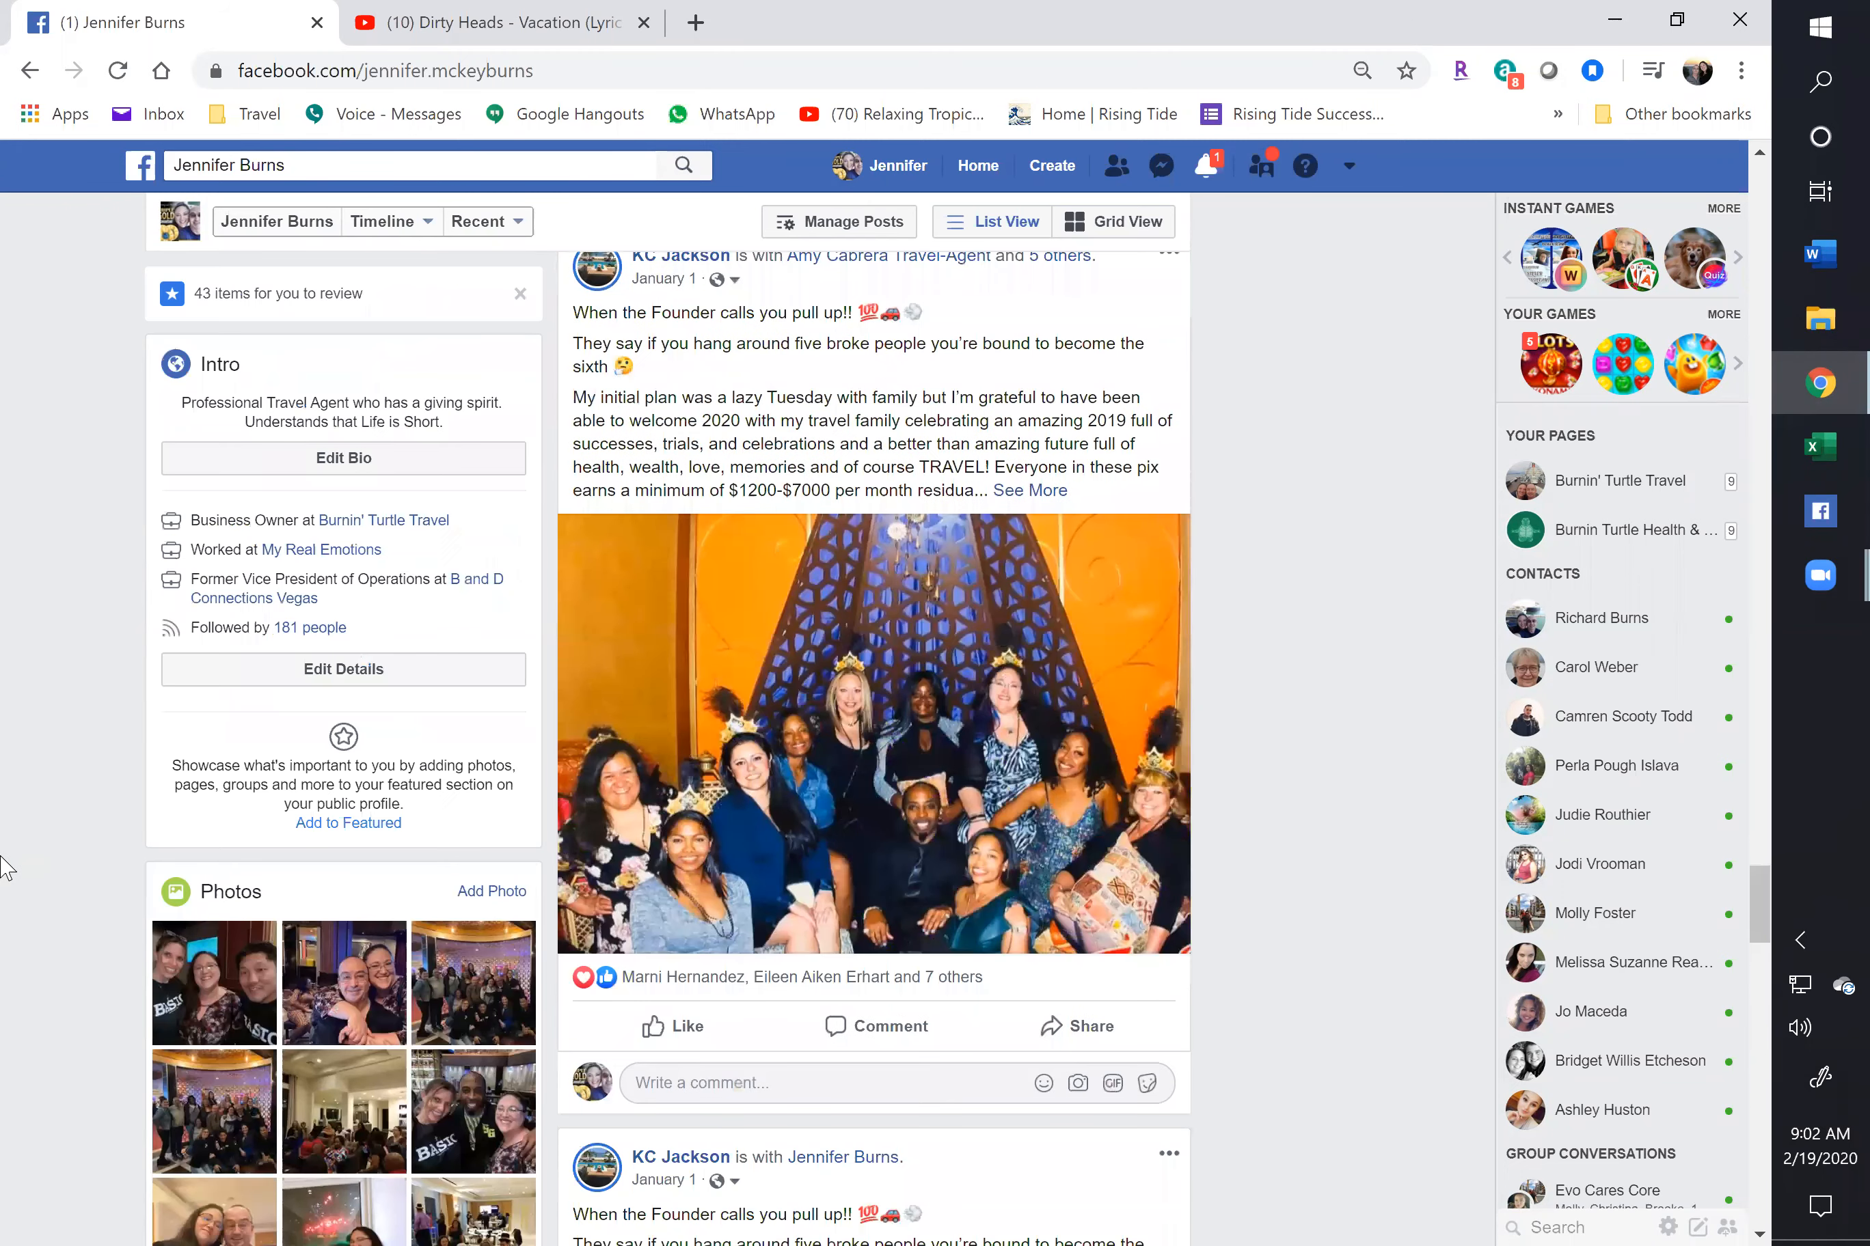
pyautogui.scroll(-15, 4, 874)
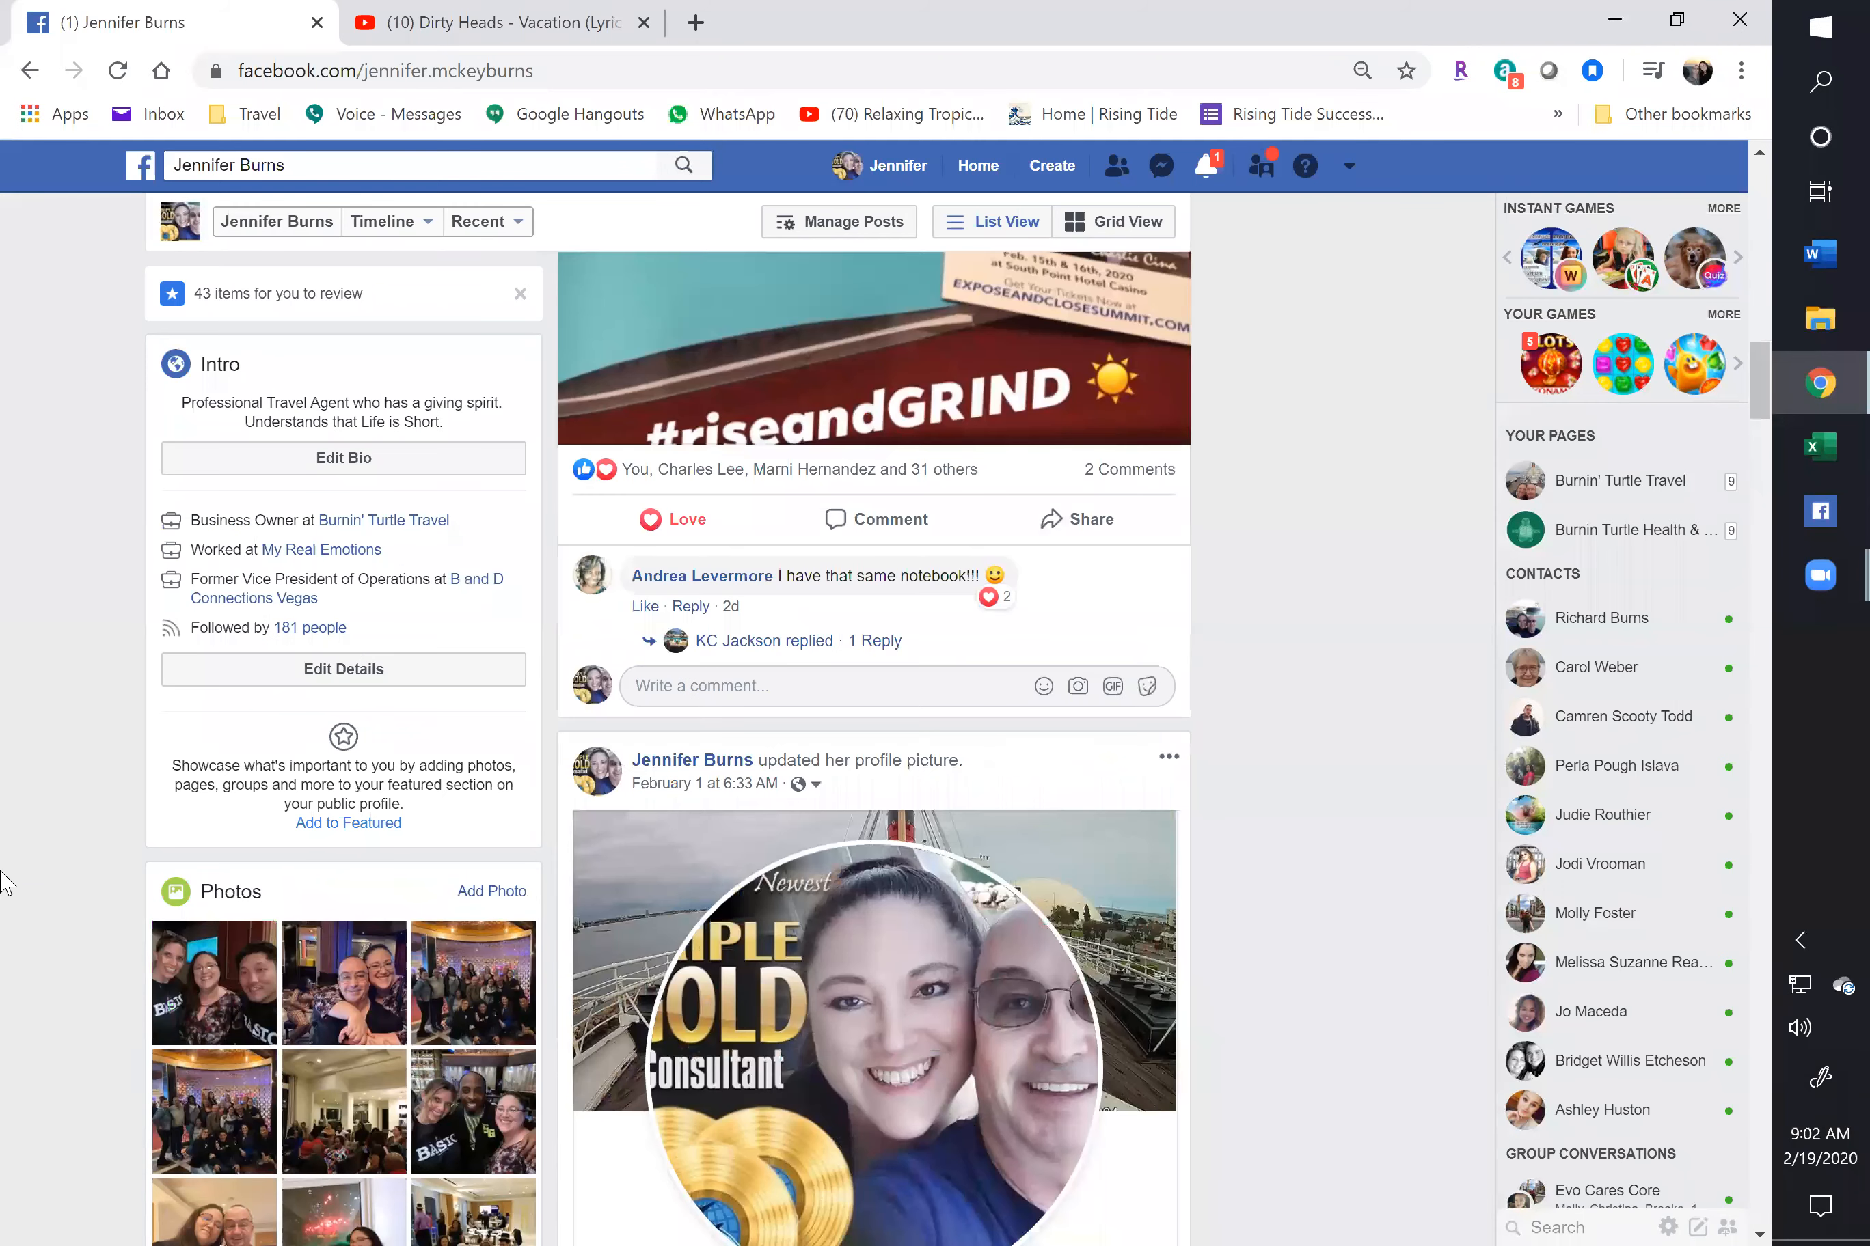
pyautogui.scroll(15, 4, 896)
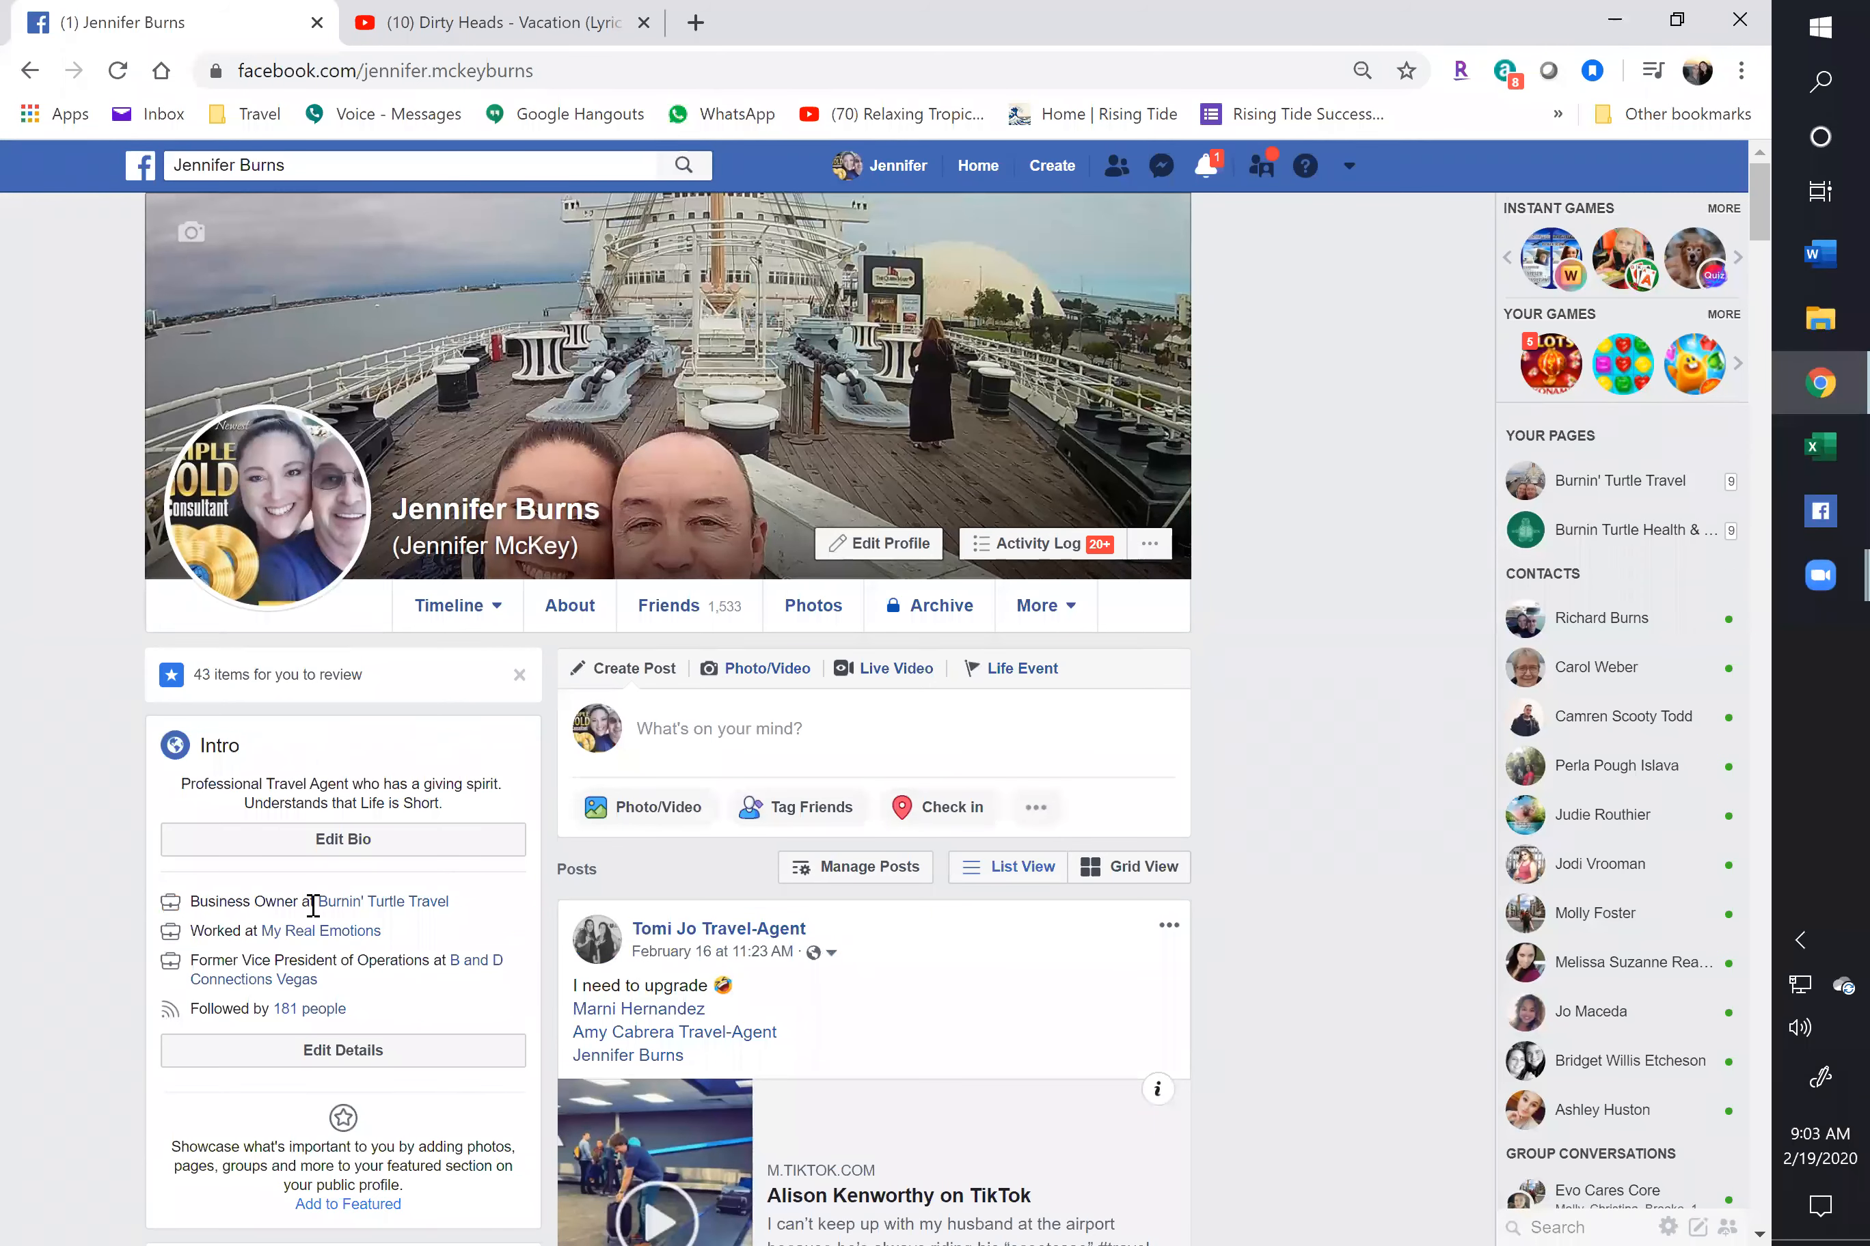
# Go to the Burnin' Turtle Travel Page from the profile Intro and close the Boost Your Post panel
pyautogui.click(362, 909)
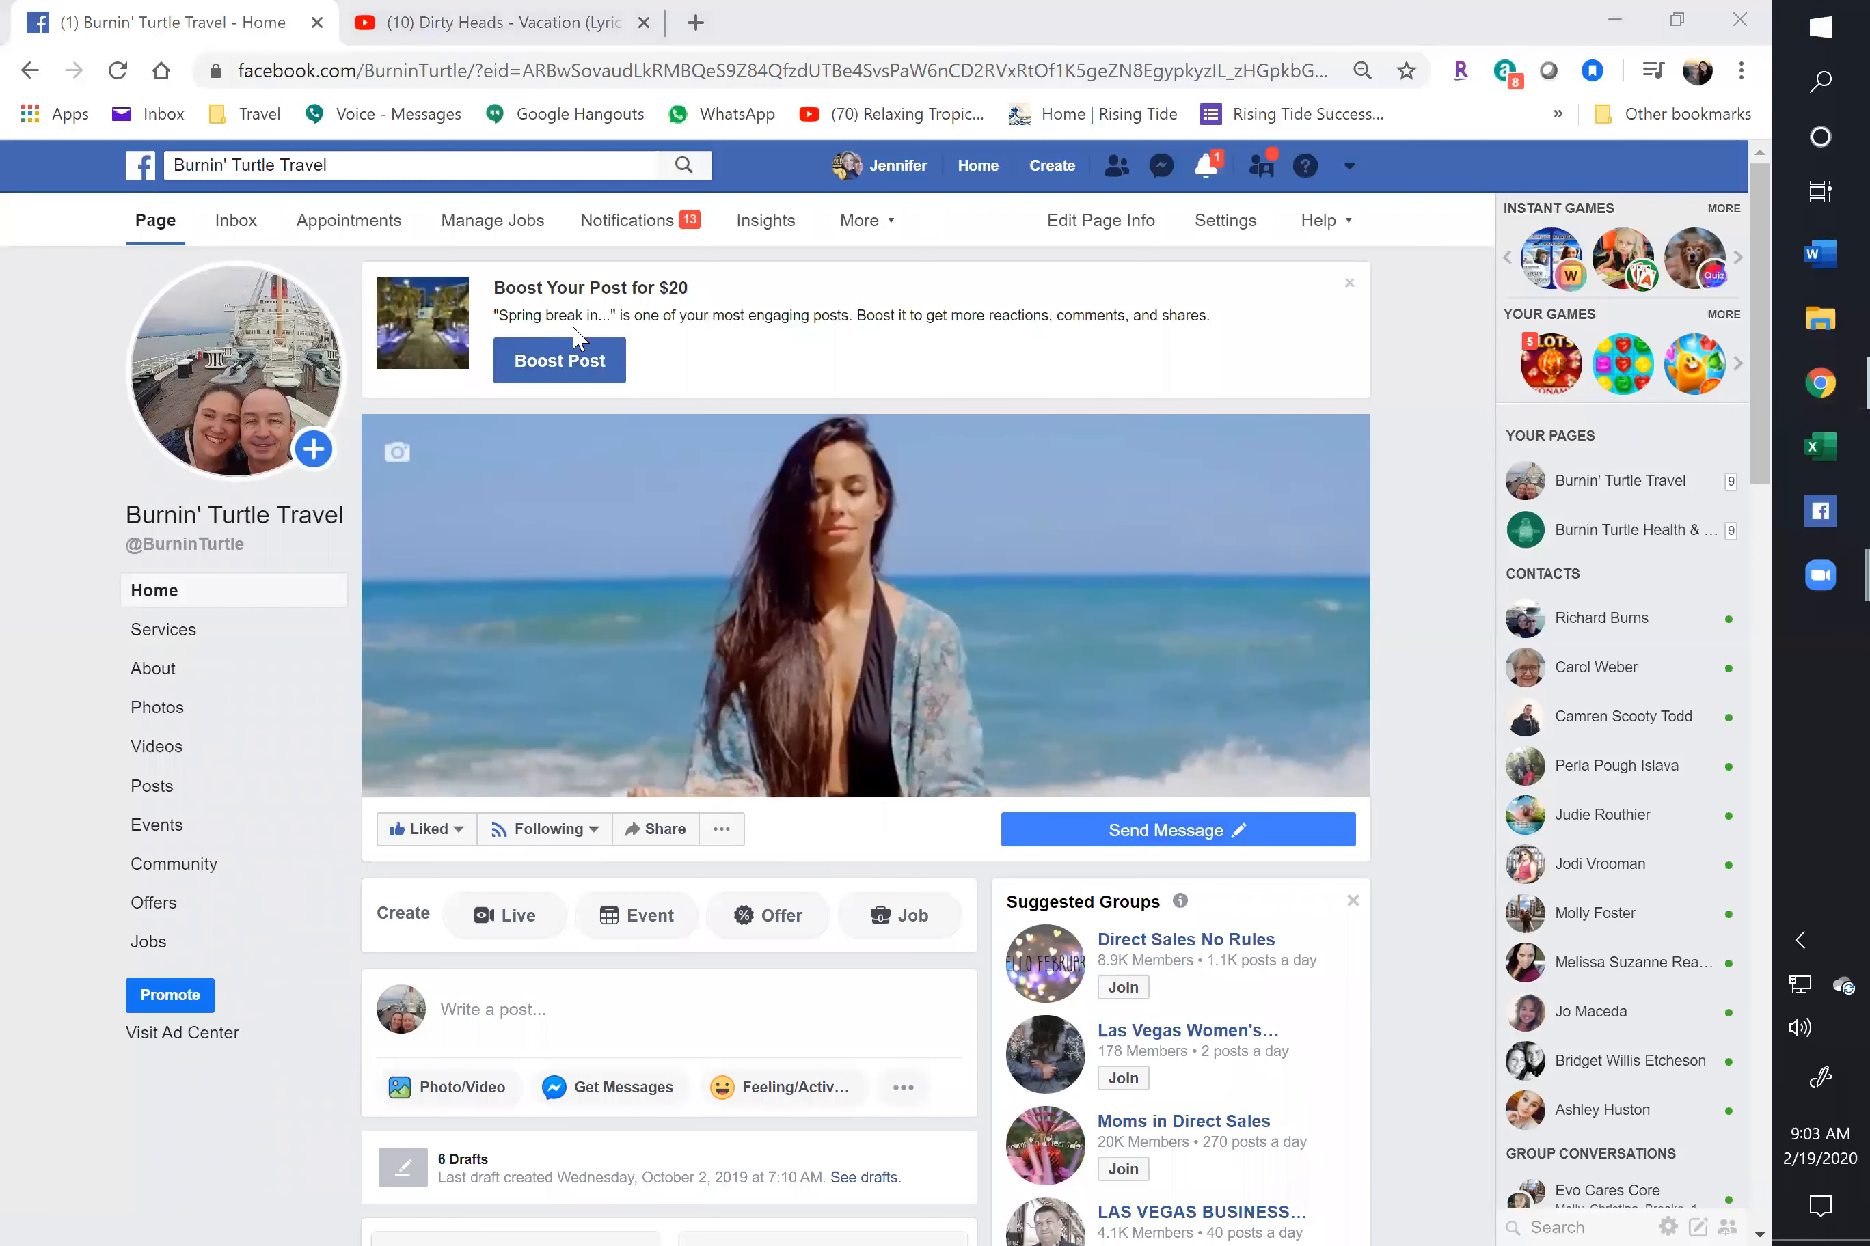
pyautogui.click(1348, 285)
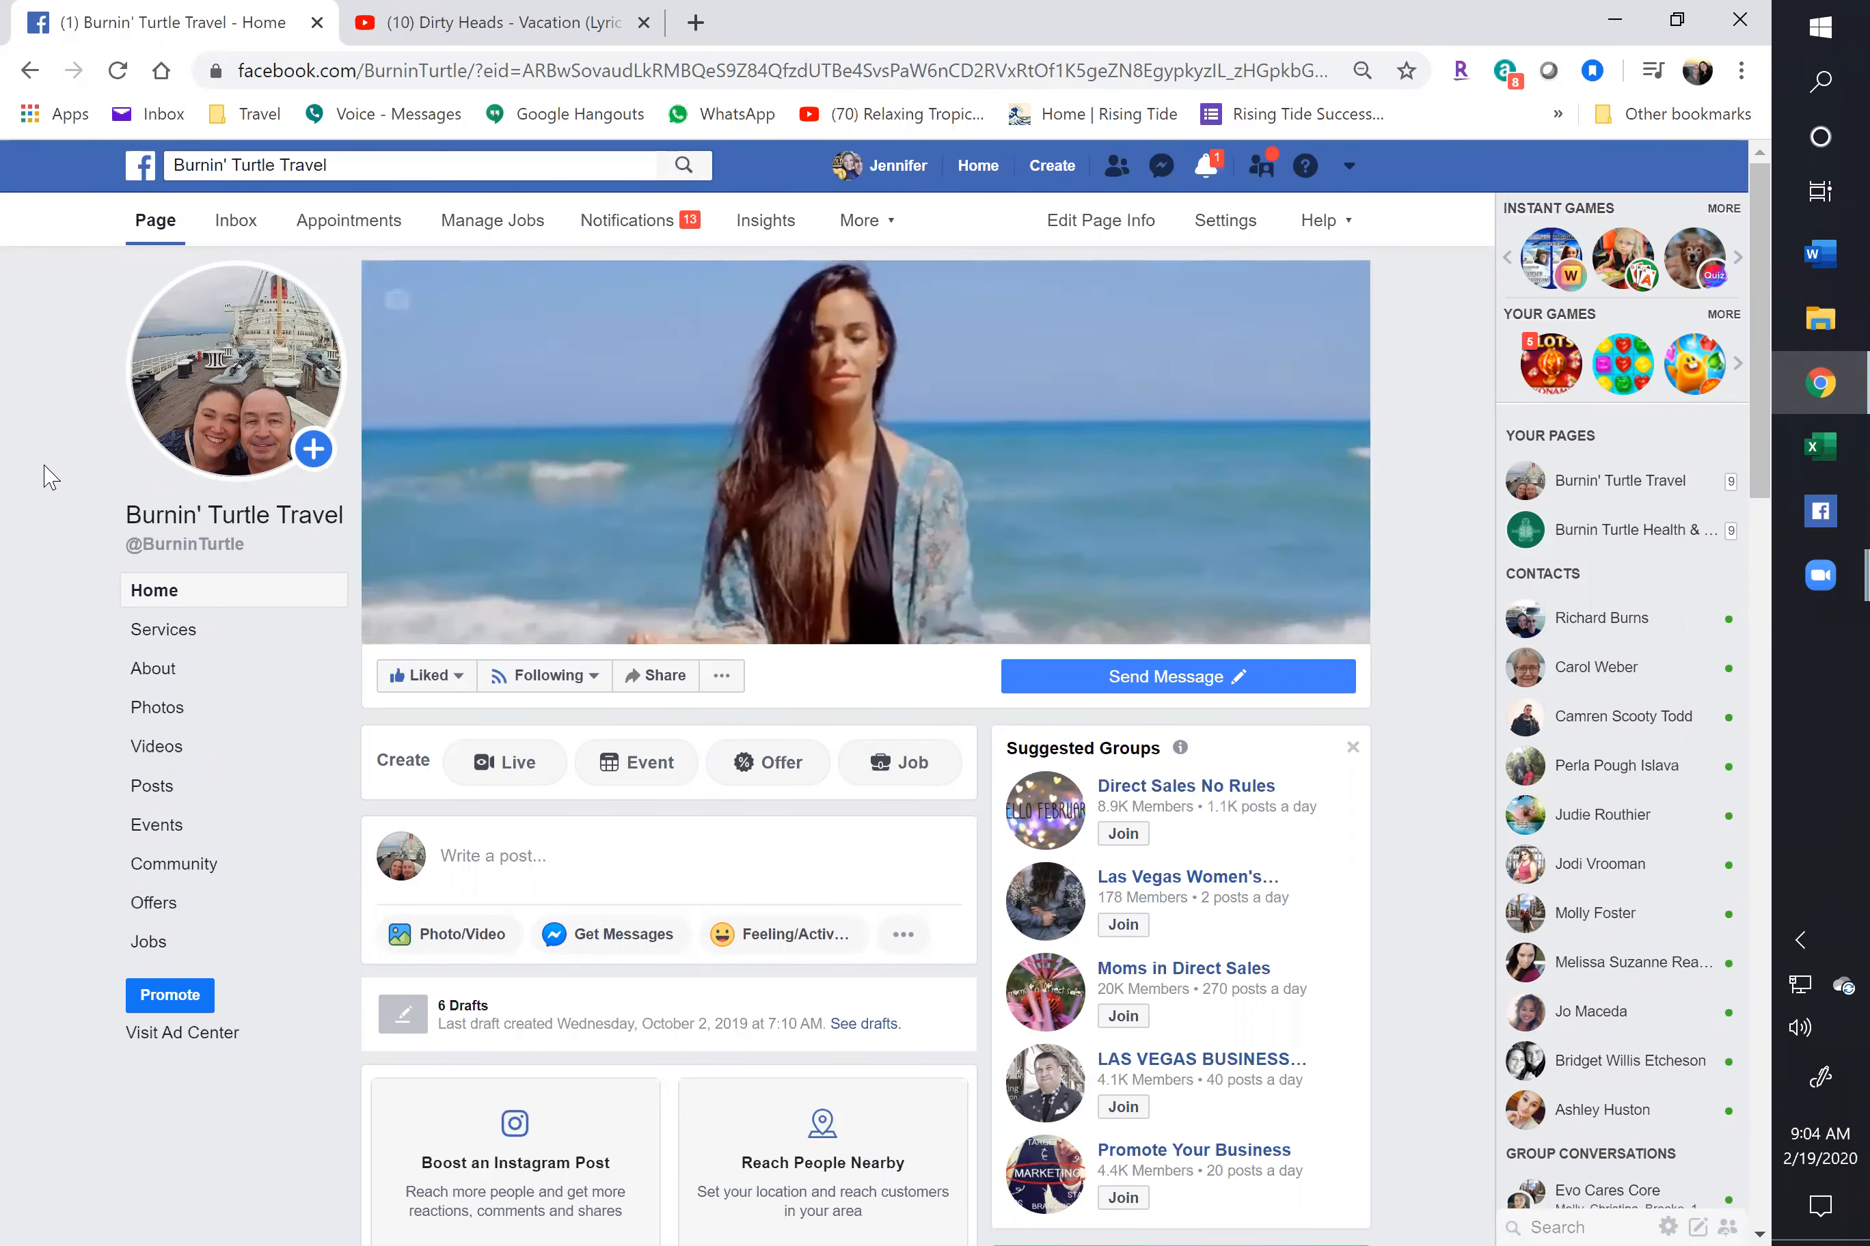
pyautogui.moveTo(805, 431)
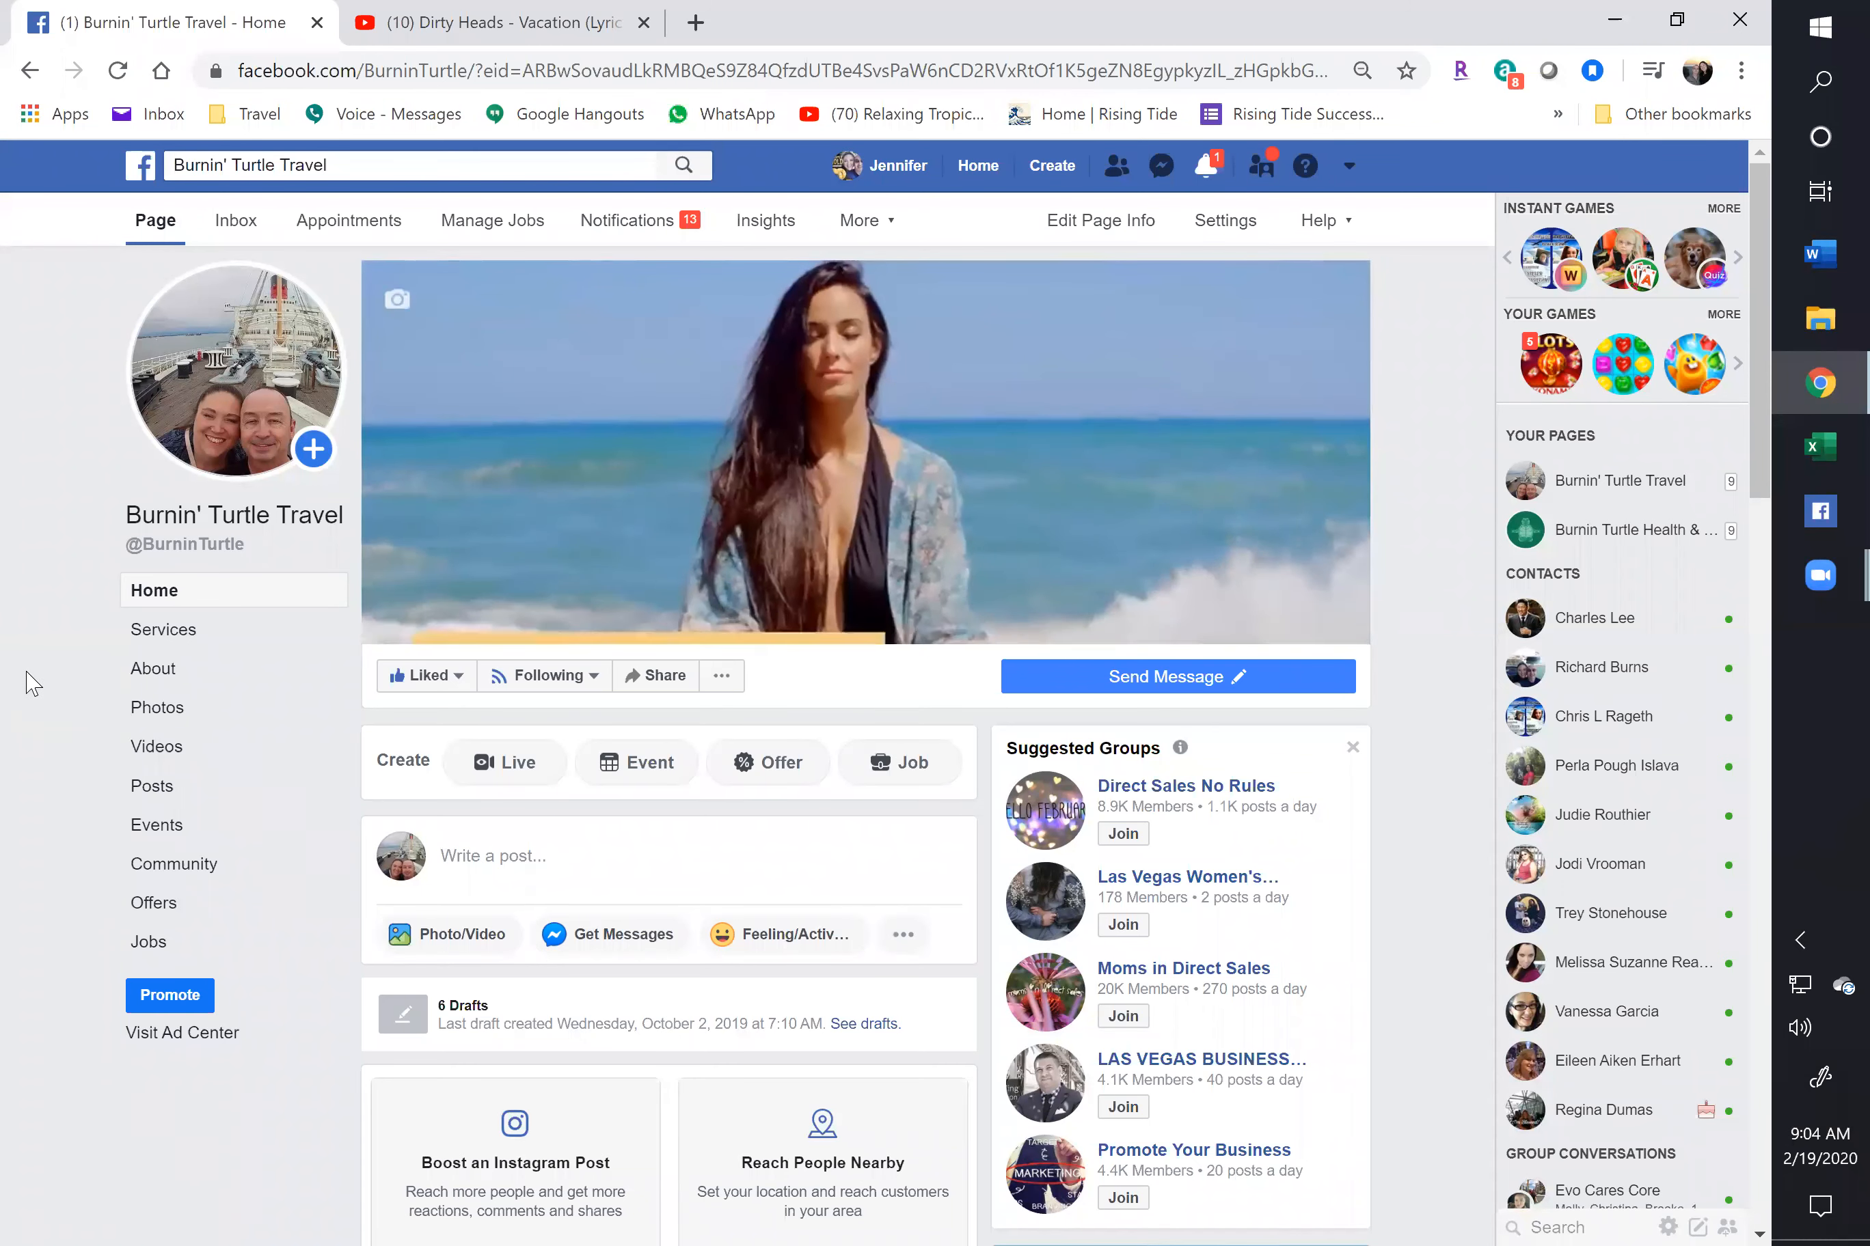
# Open the Burnin' Turtle Travel About section and read through contact info, overview and awards
pyautogui.click(168, 678)
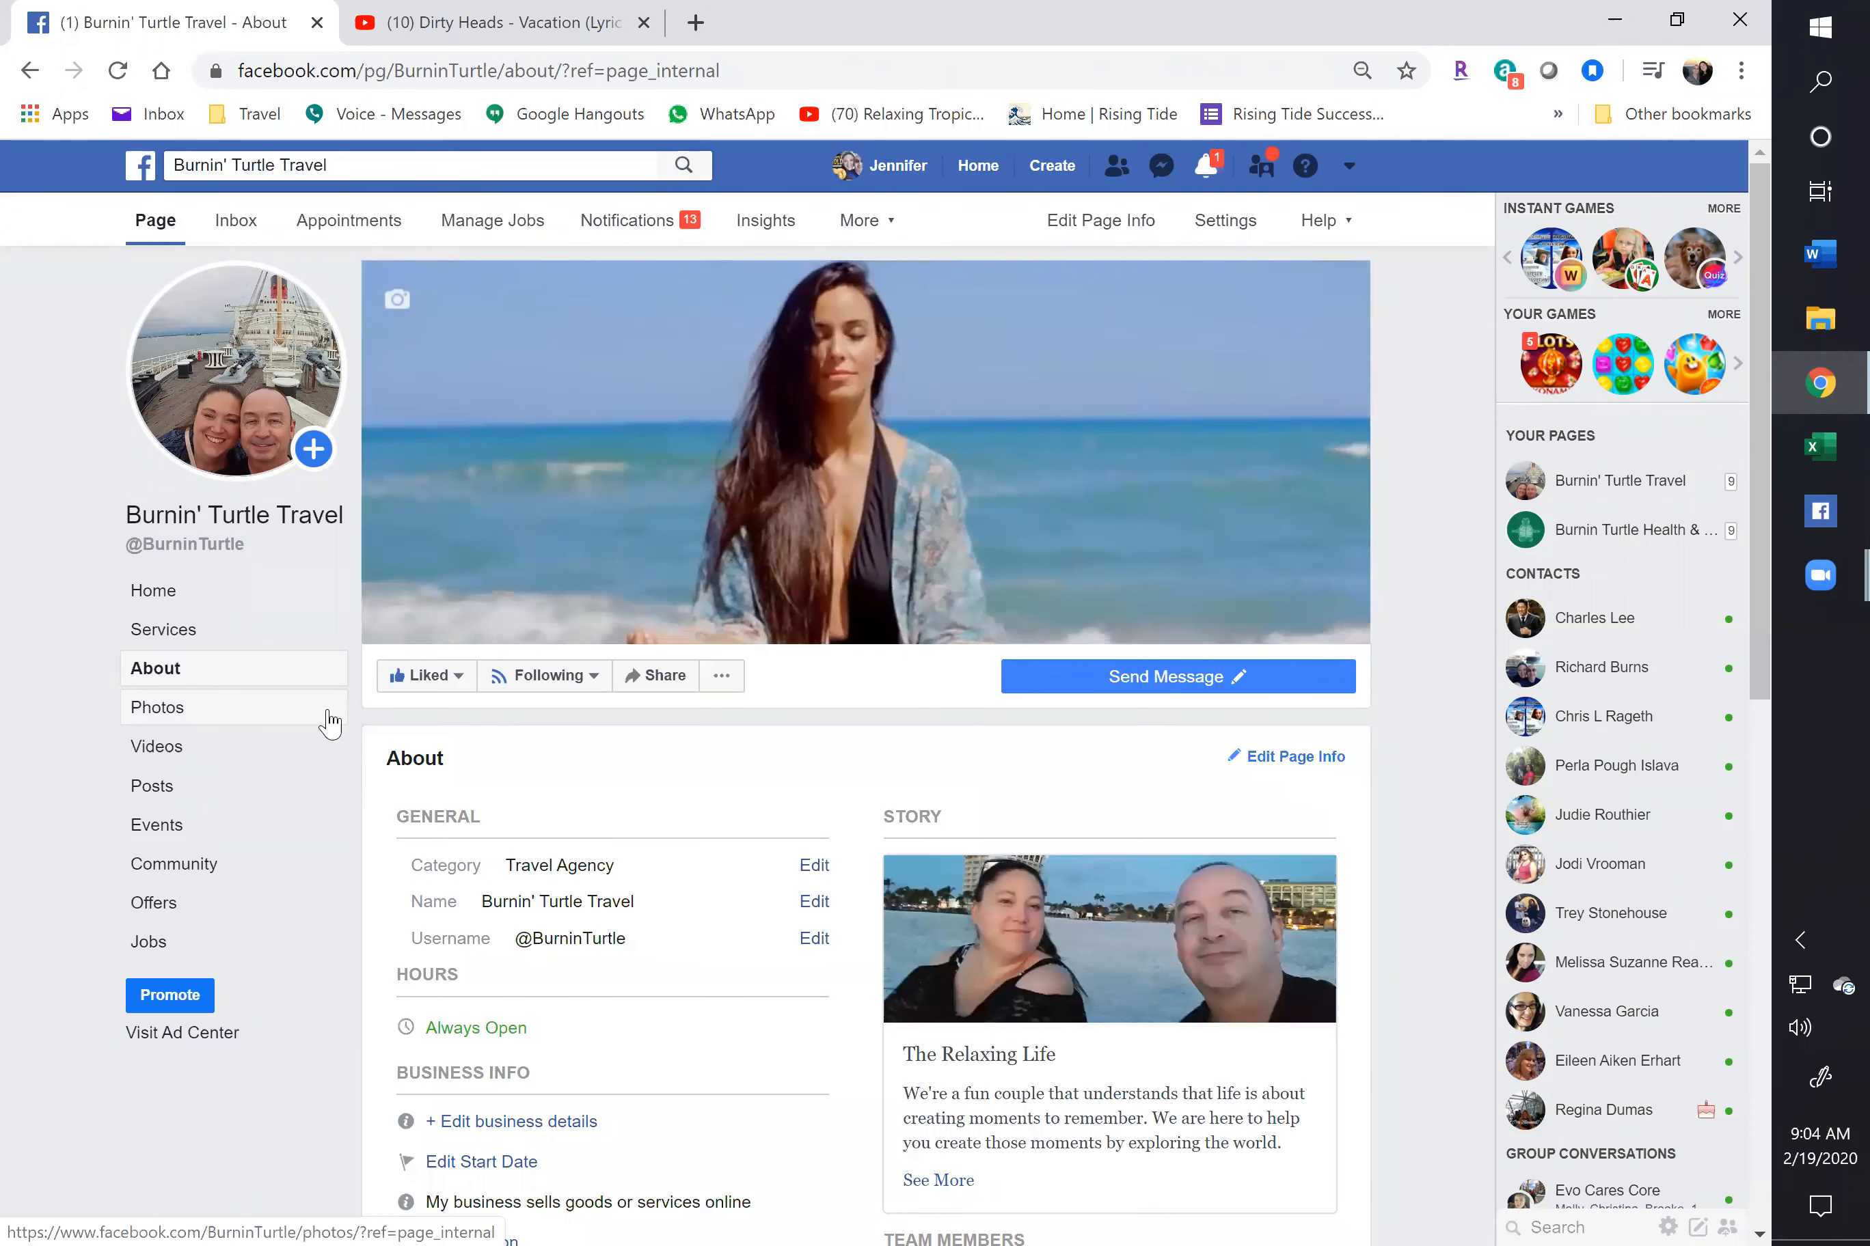
pyautogui.scroll(-1, 328, 716)
pyautogui.scroll(-3, 1036, 915)
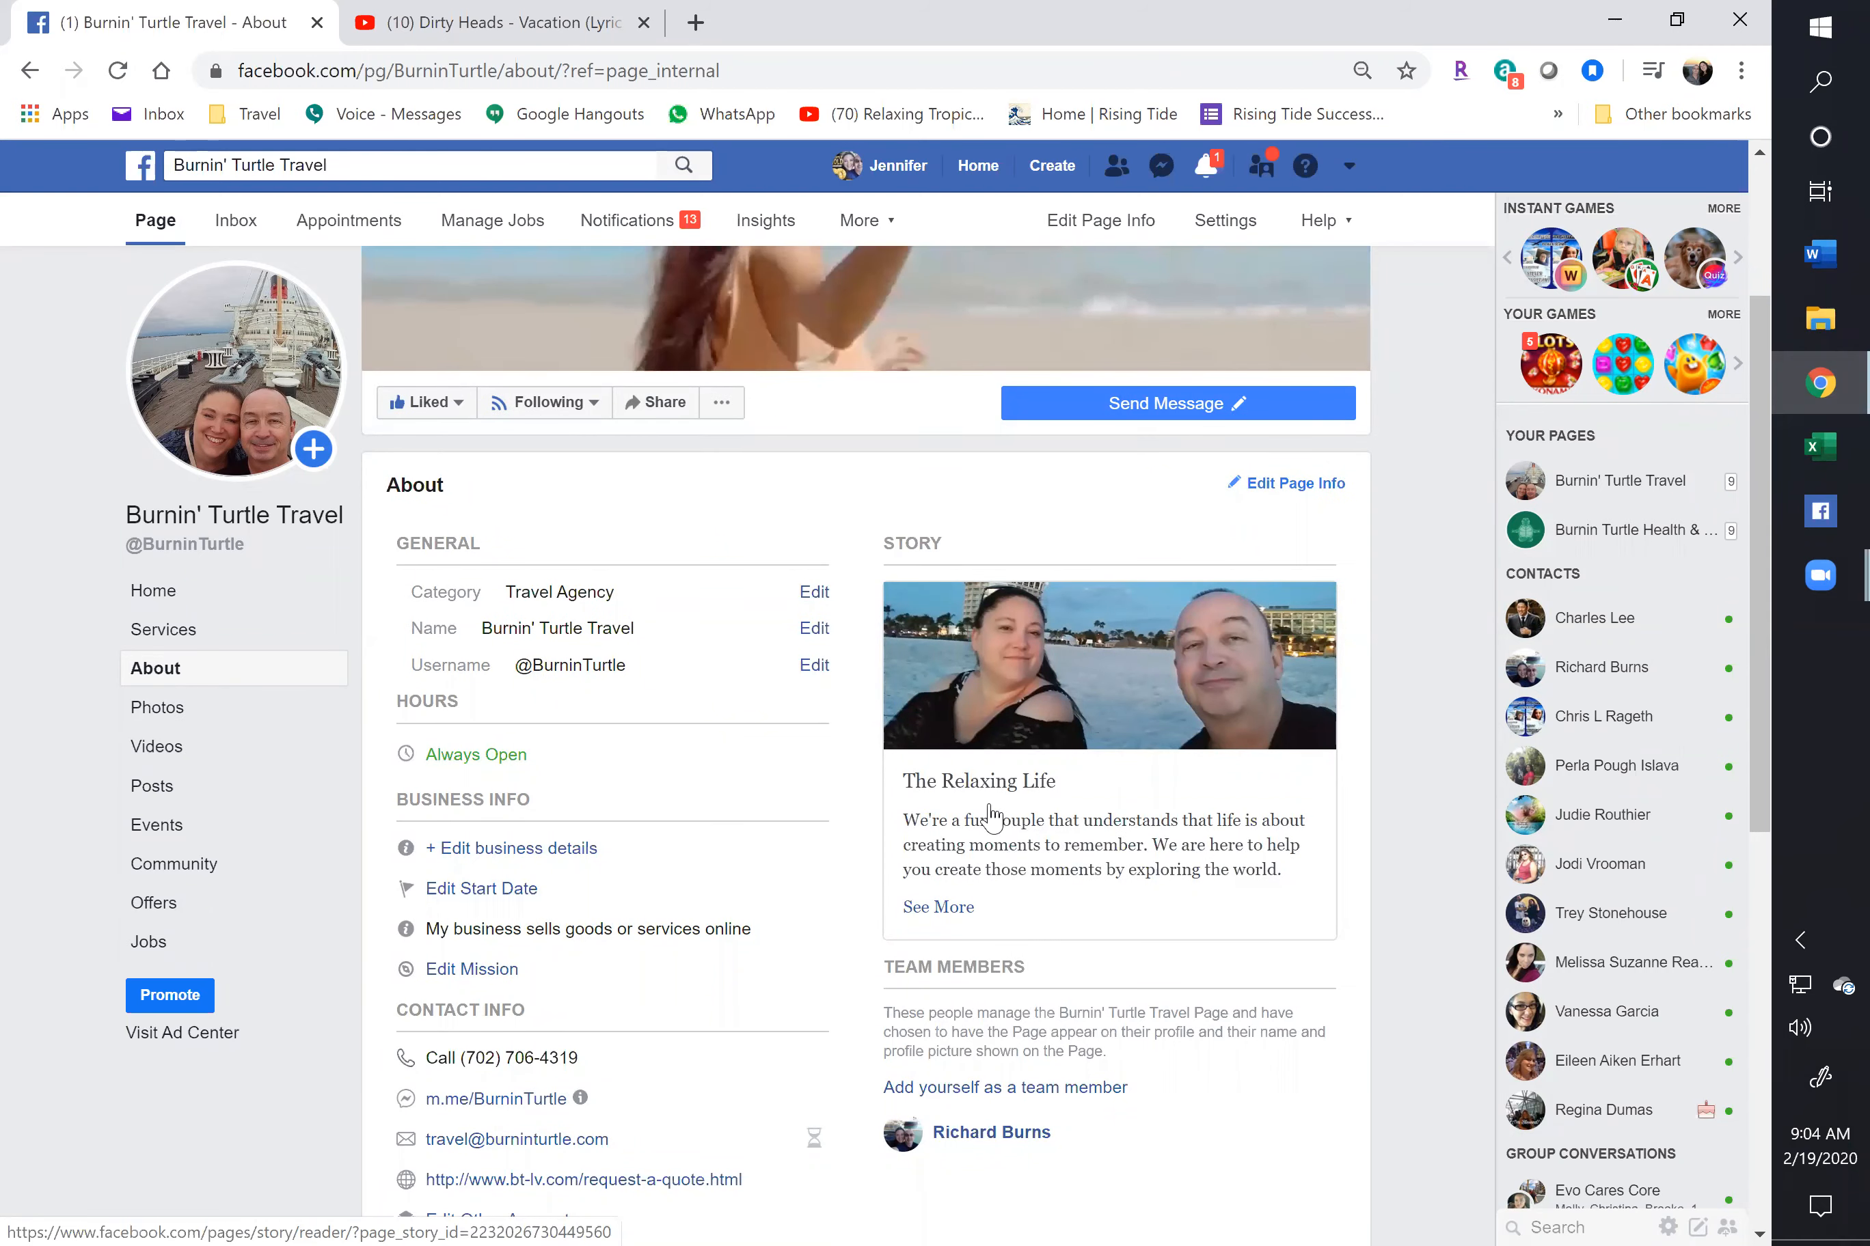
pyautogui.scroll(-3, 990, 816)
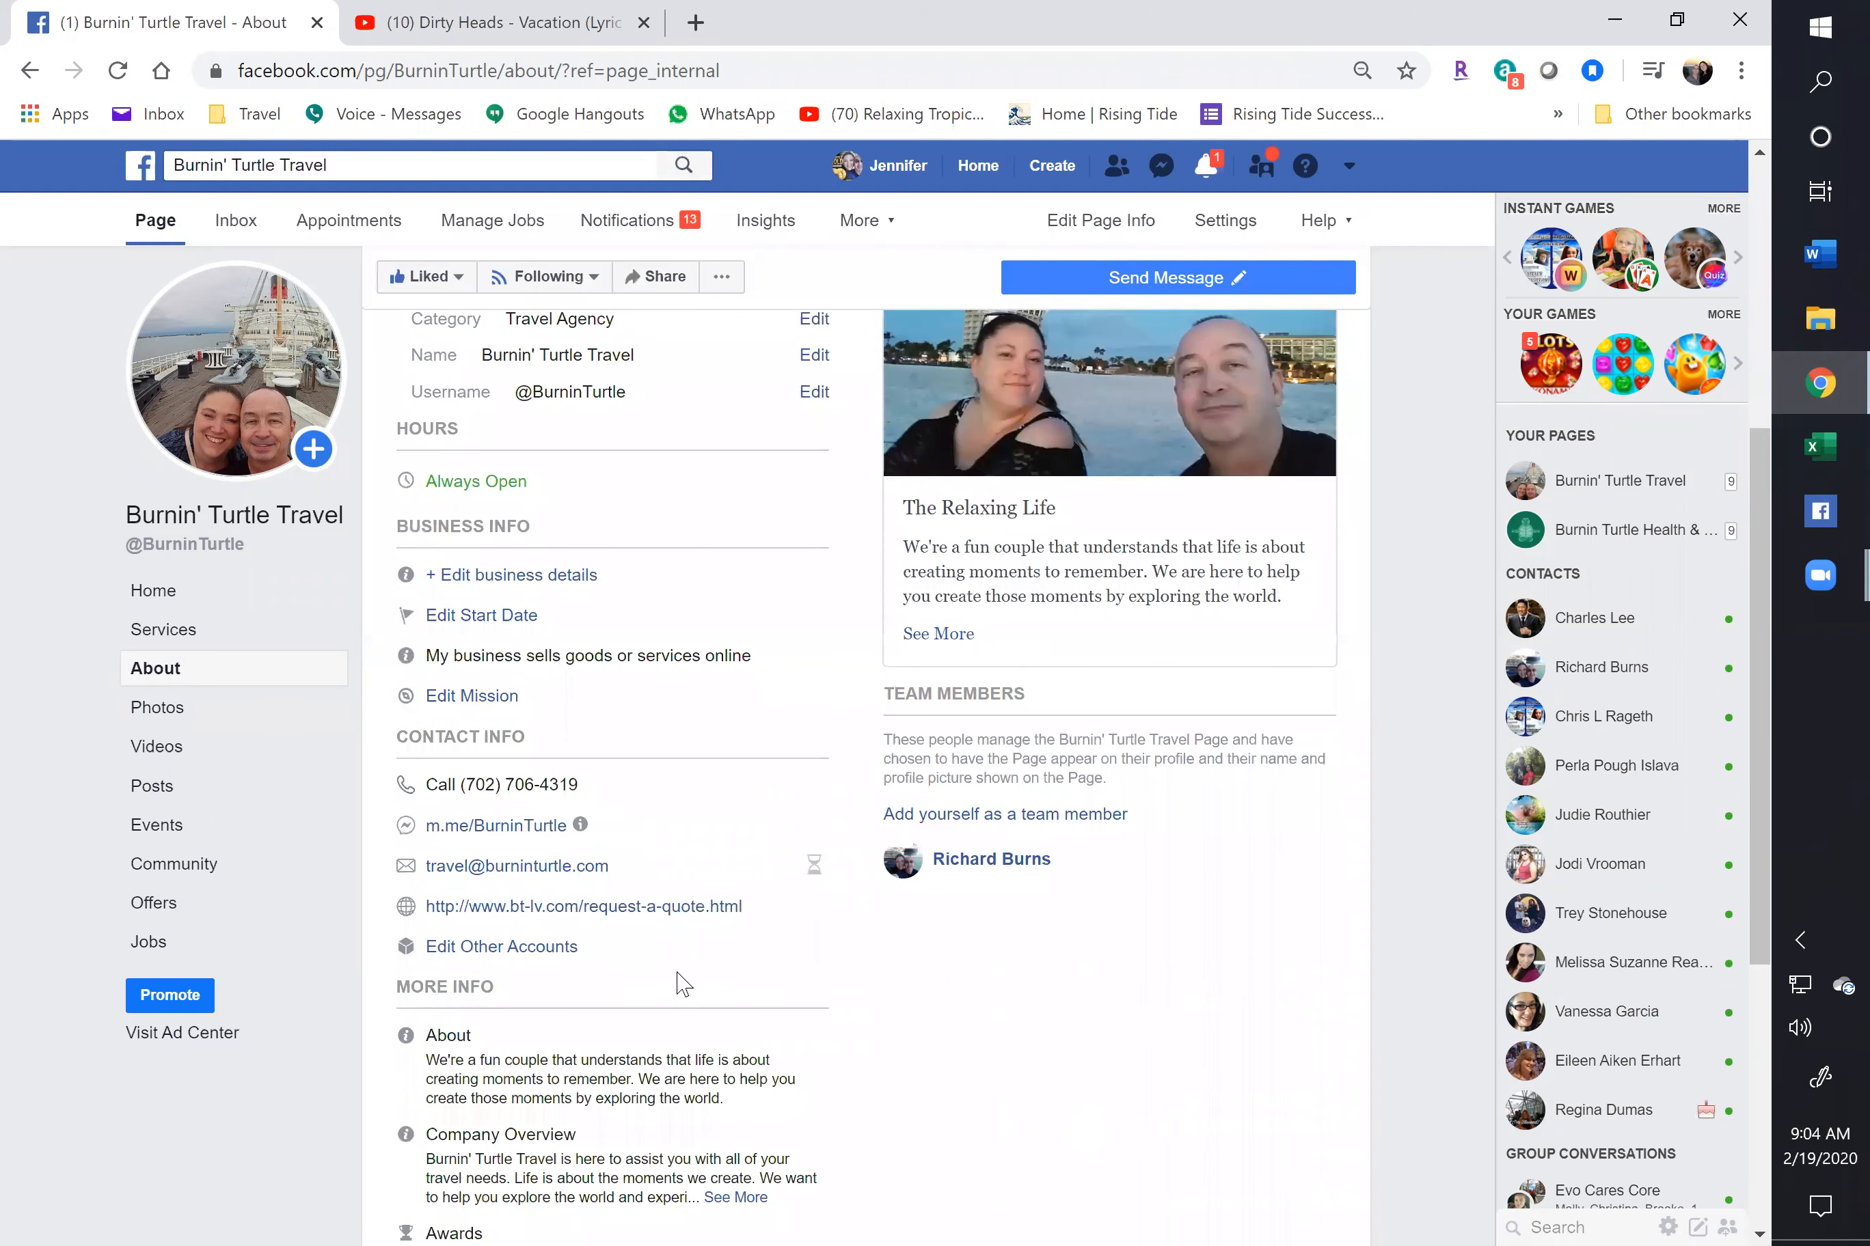
pyautogui.scroll(-3, 685, 926)
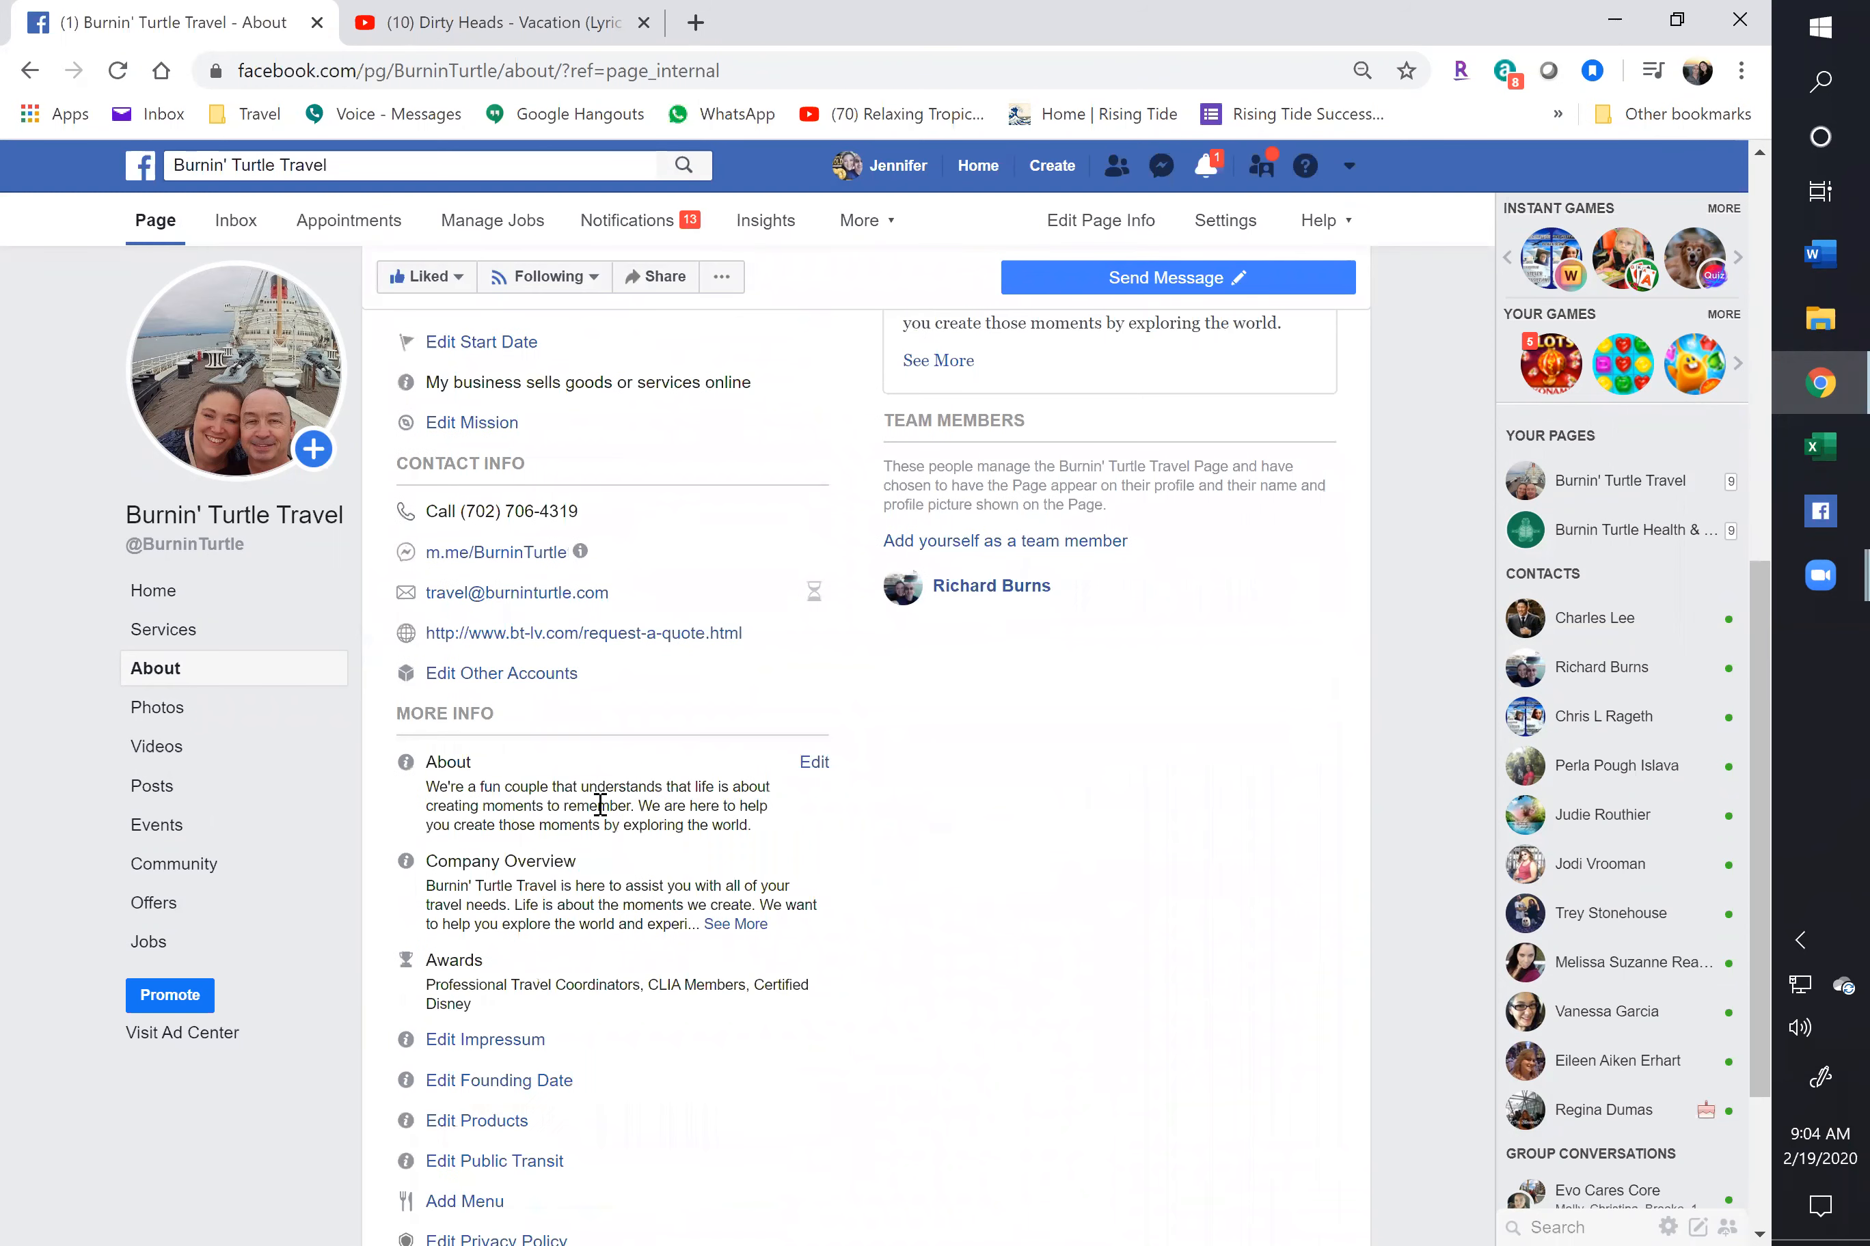
pyautogui.scroll(-2, 595, 904)
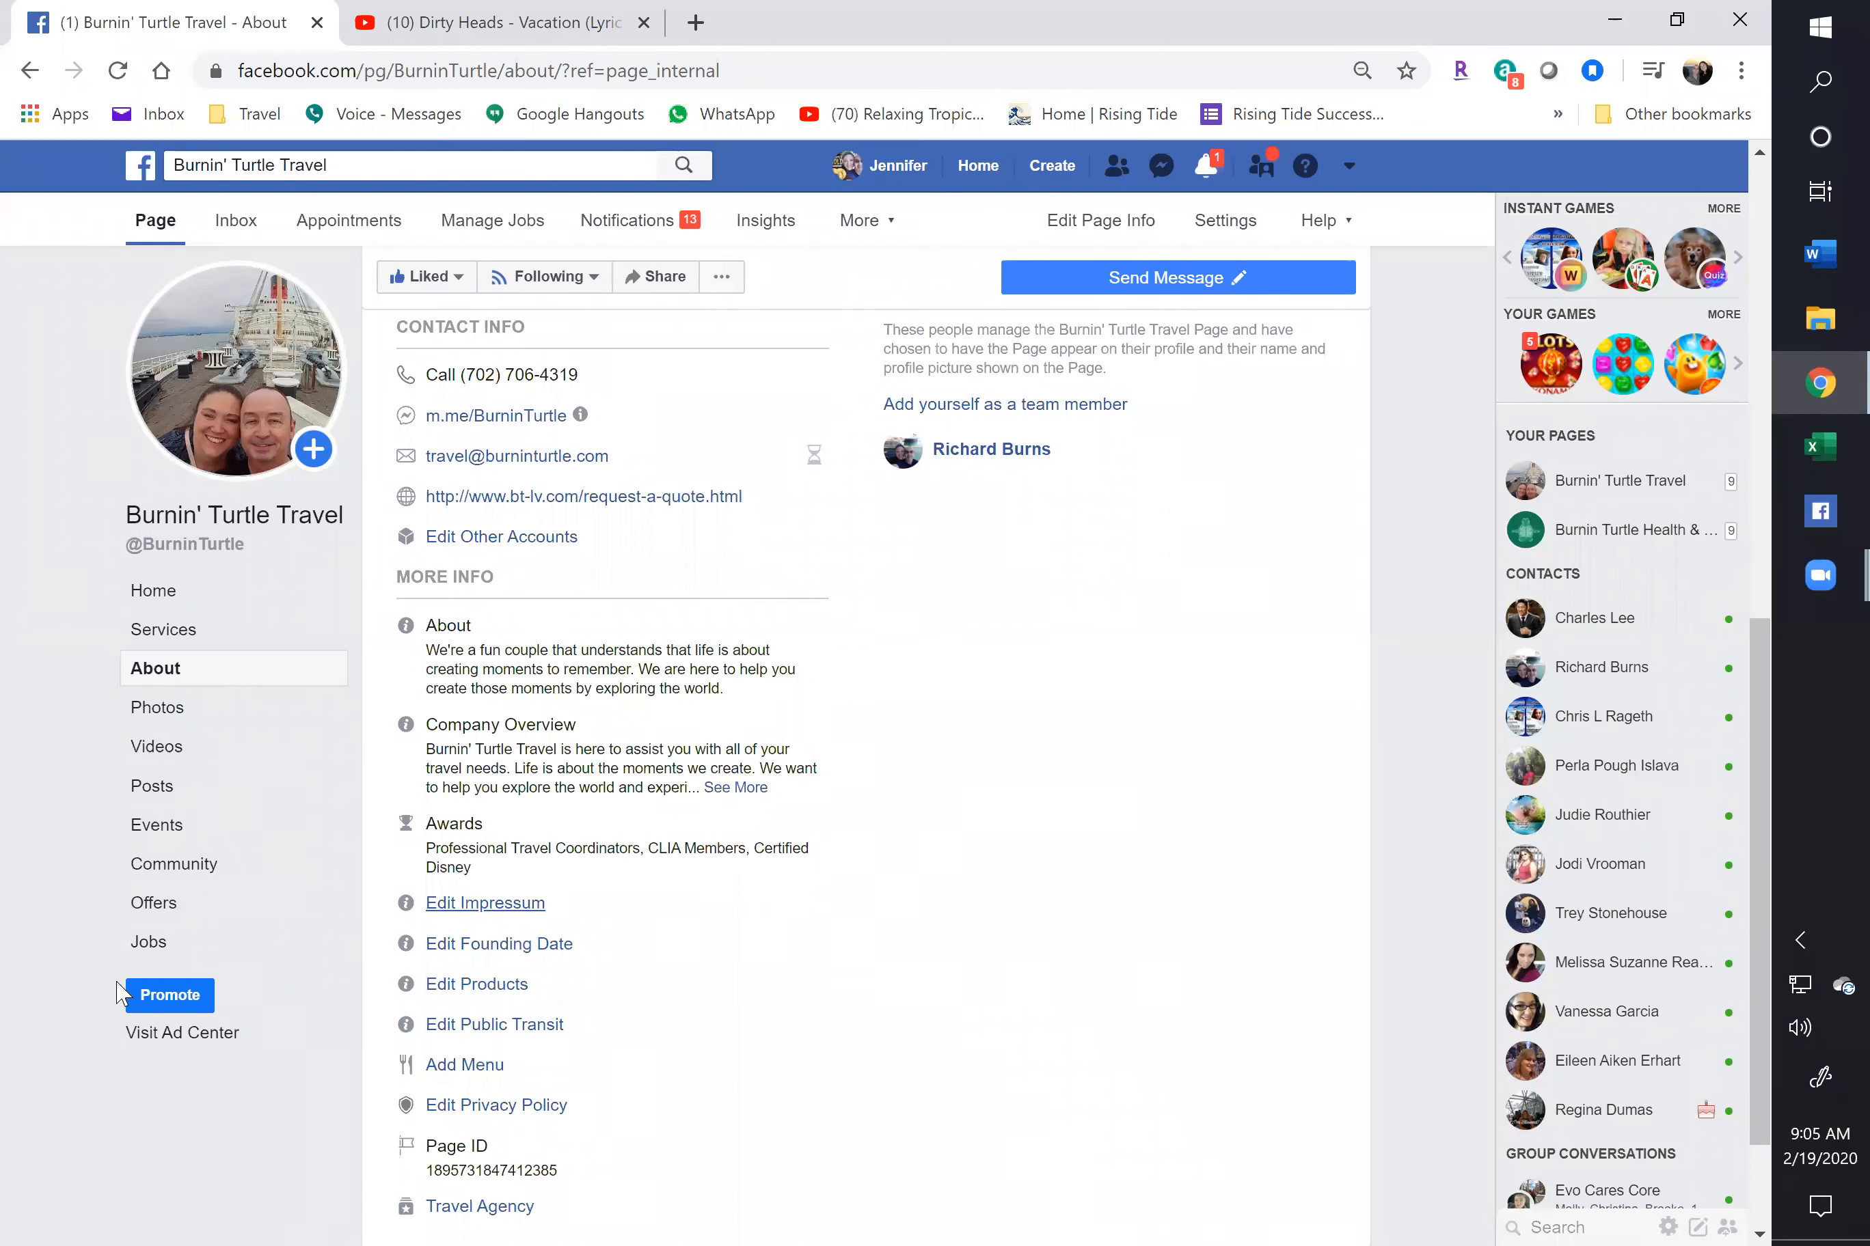
# List the page's published travel deal posts, scroll through earlier ones, and return to the top
pyautogui.click(160, 792)
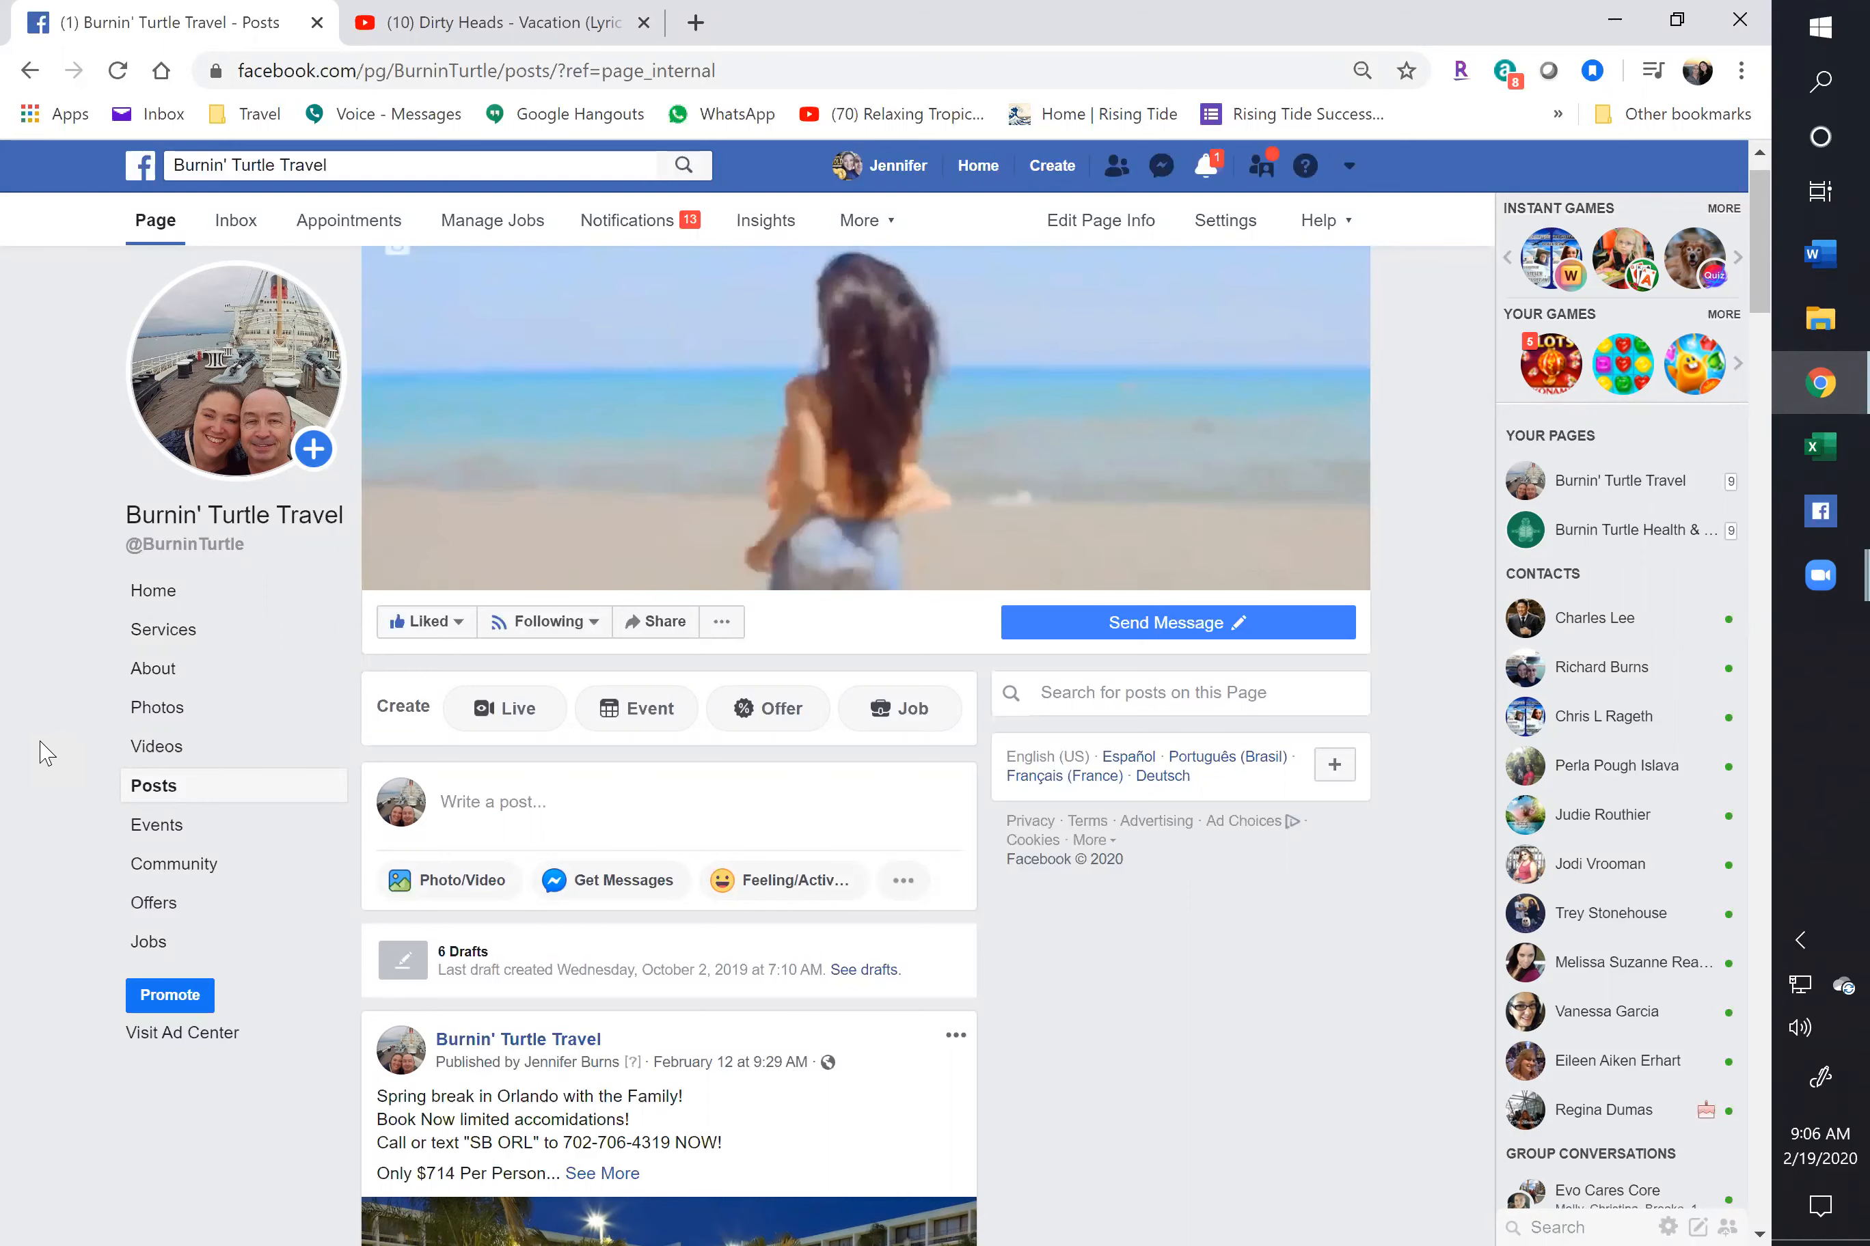
pyautogui.scroll(-3, 485, 892)
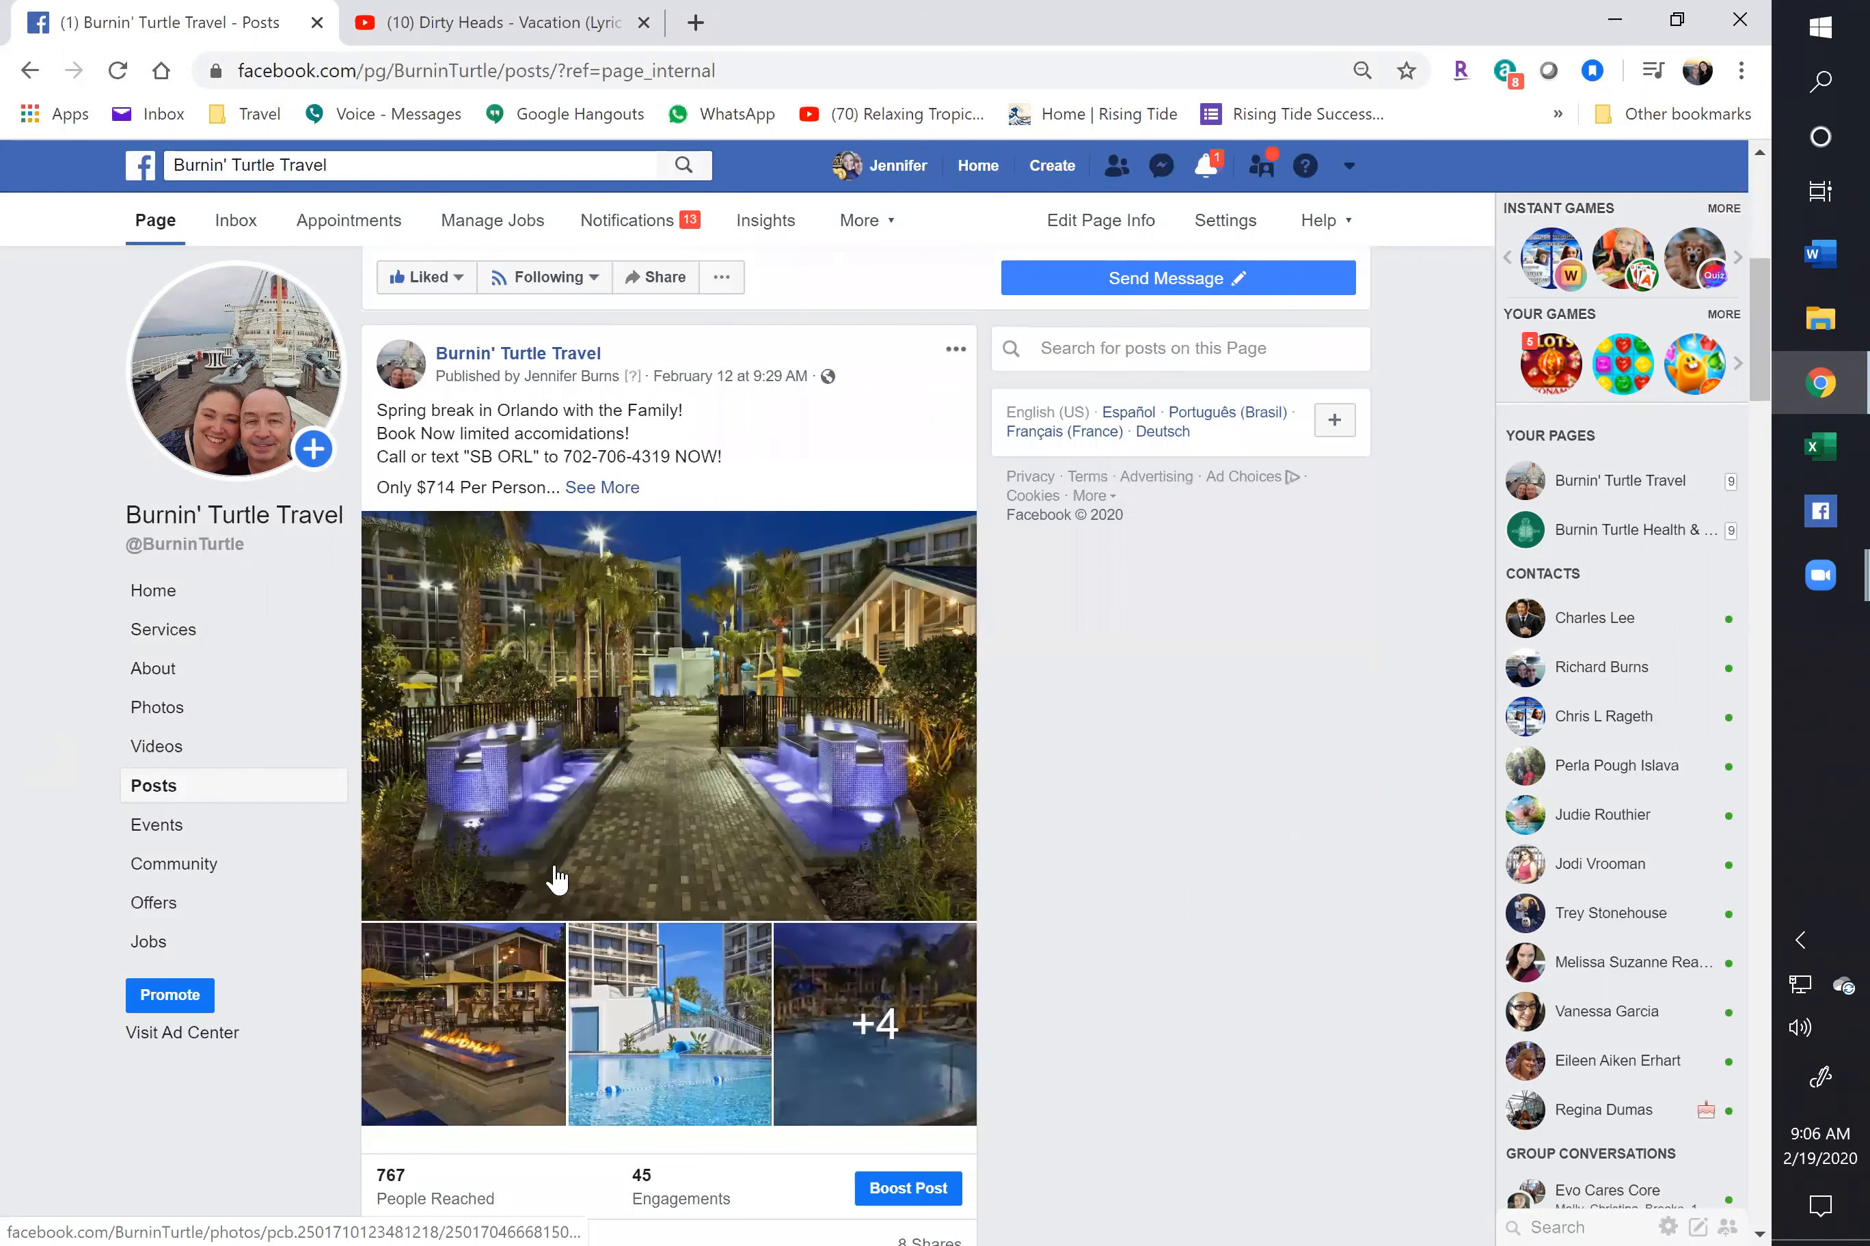
pyautogui.scroll(-7, 555, 877)
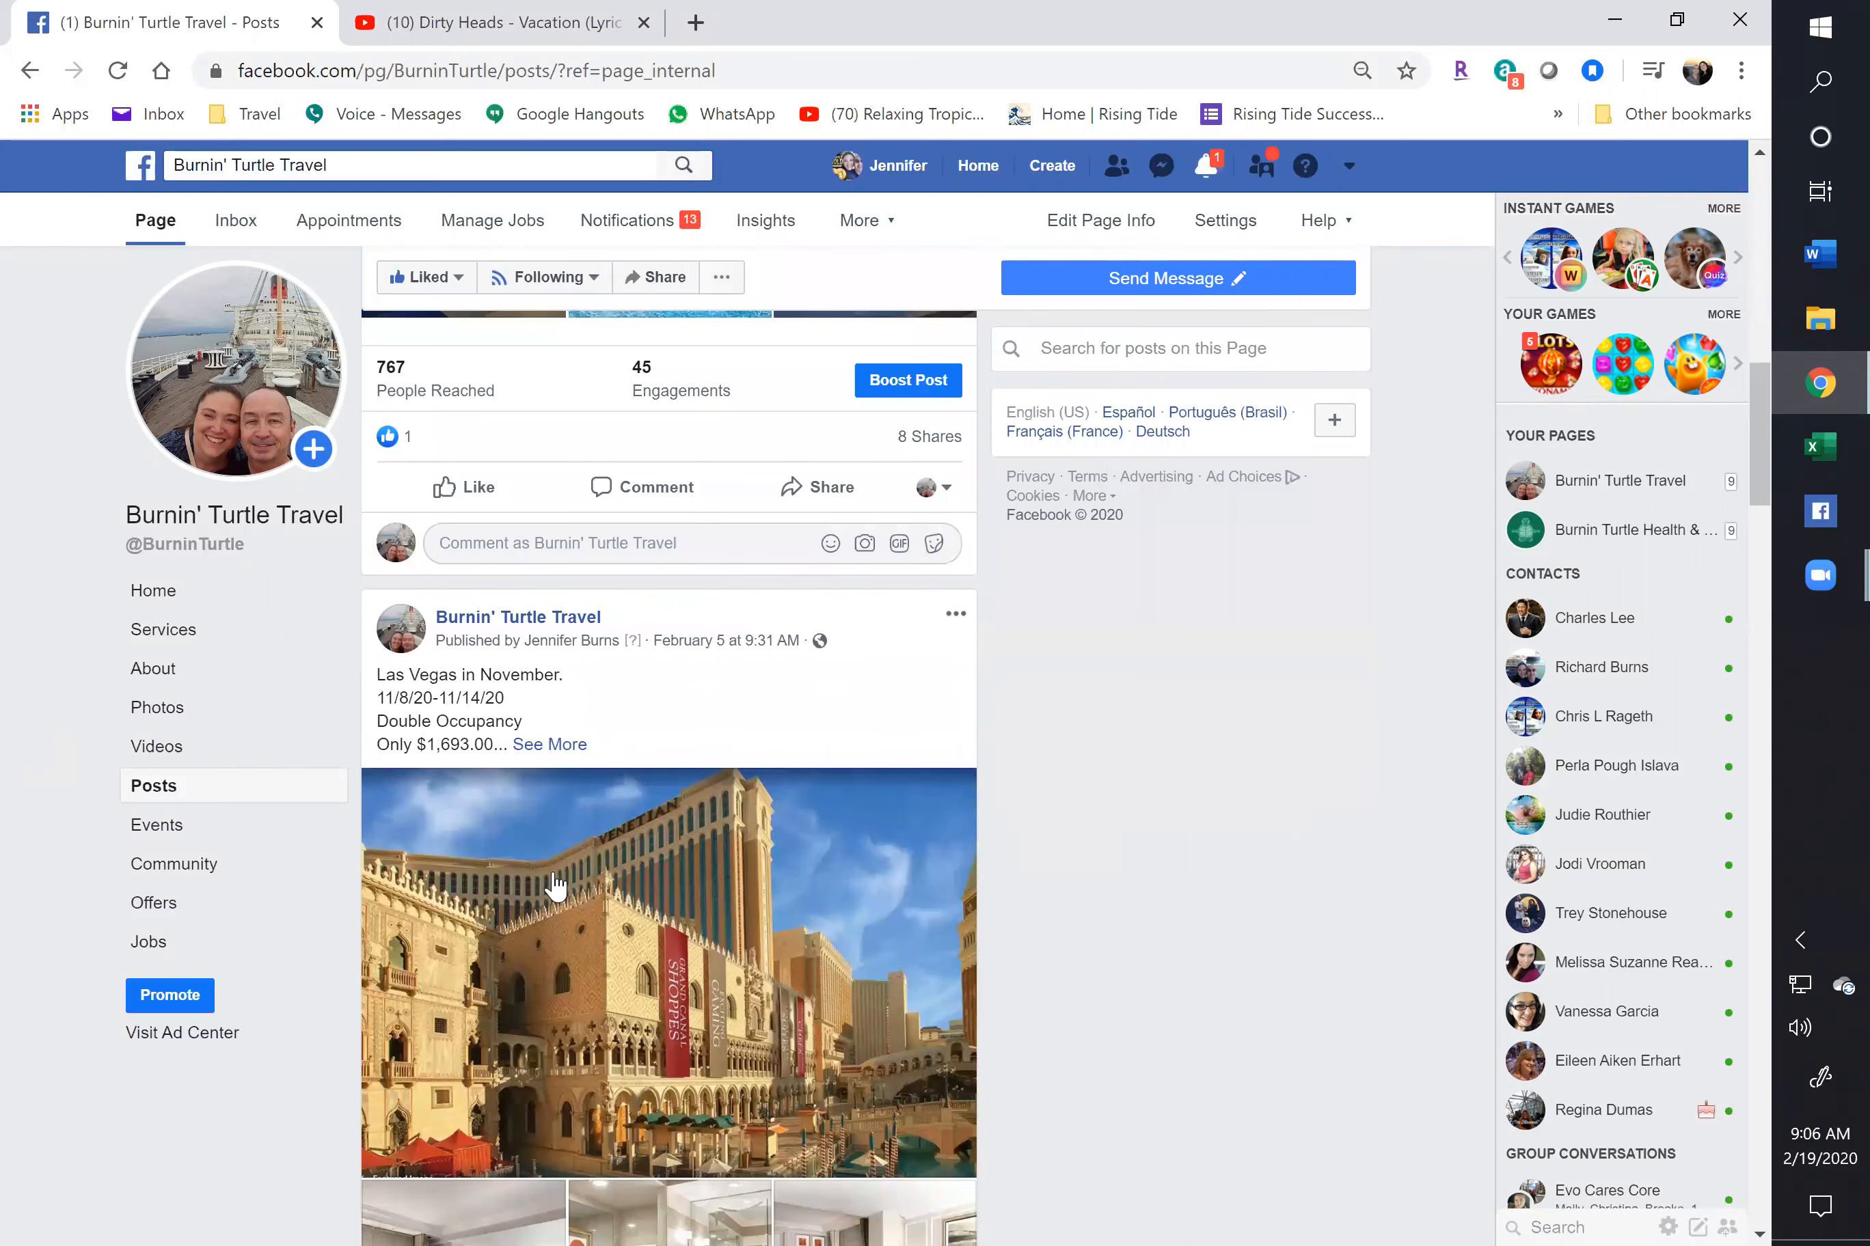
pyautogui.scroll(-20, 555, 885)
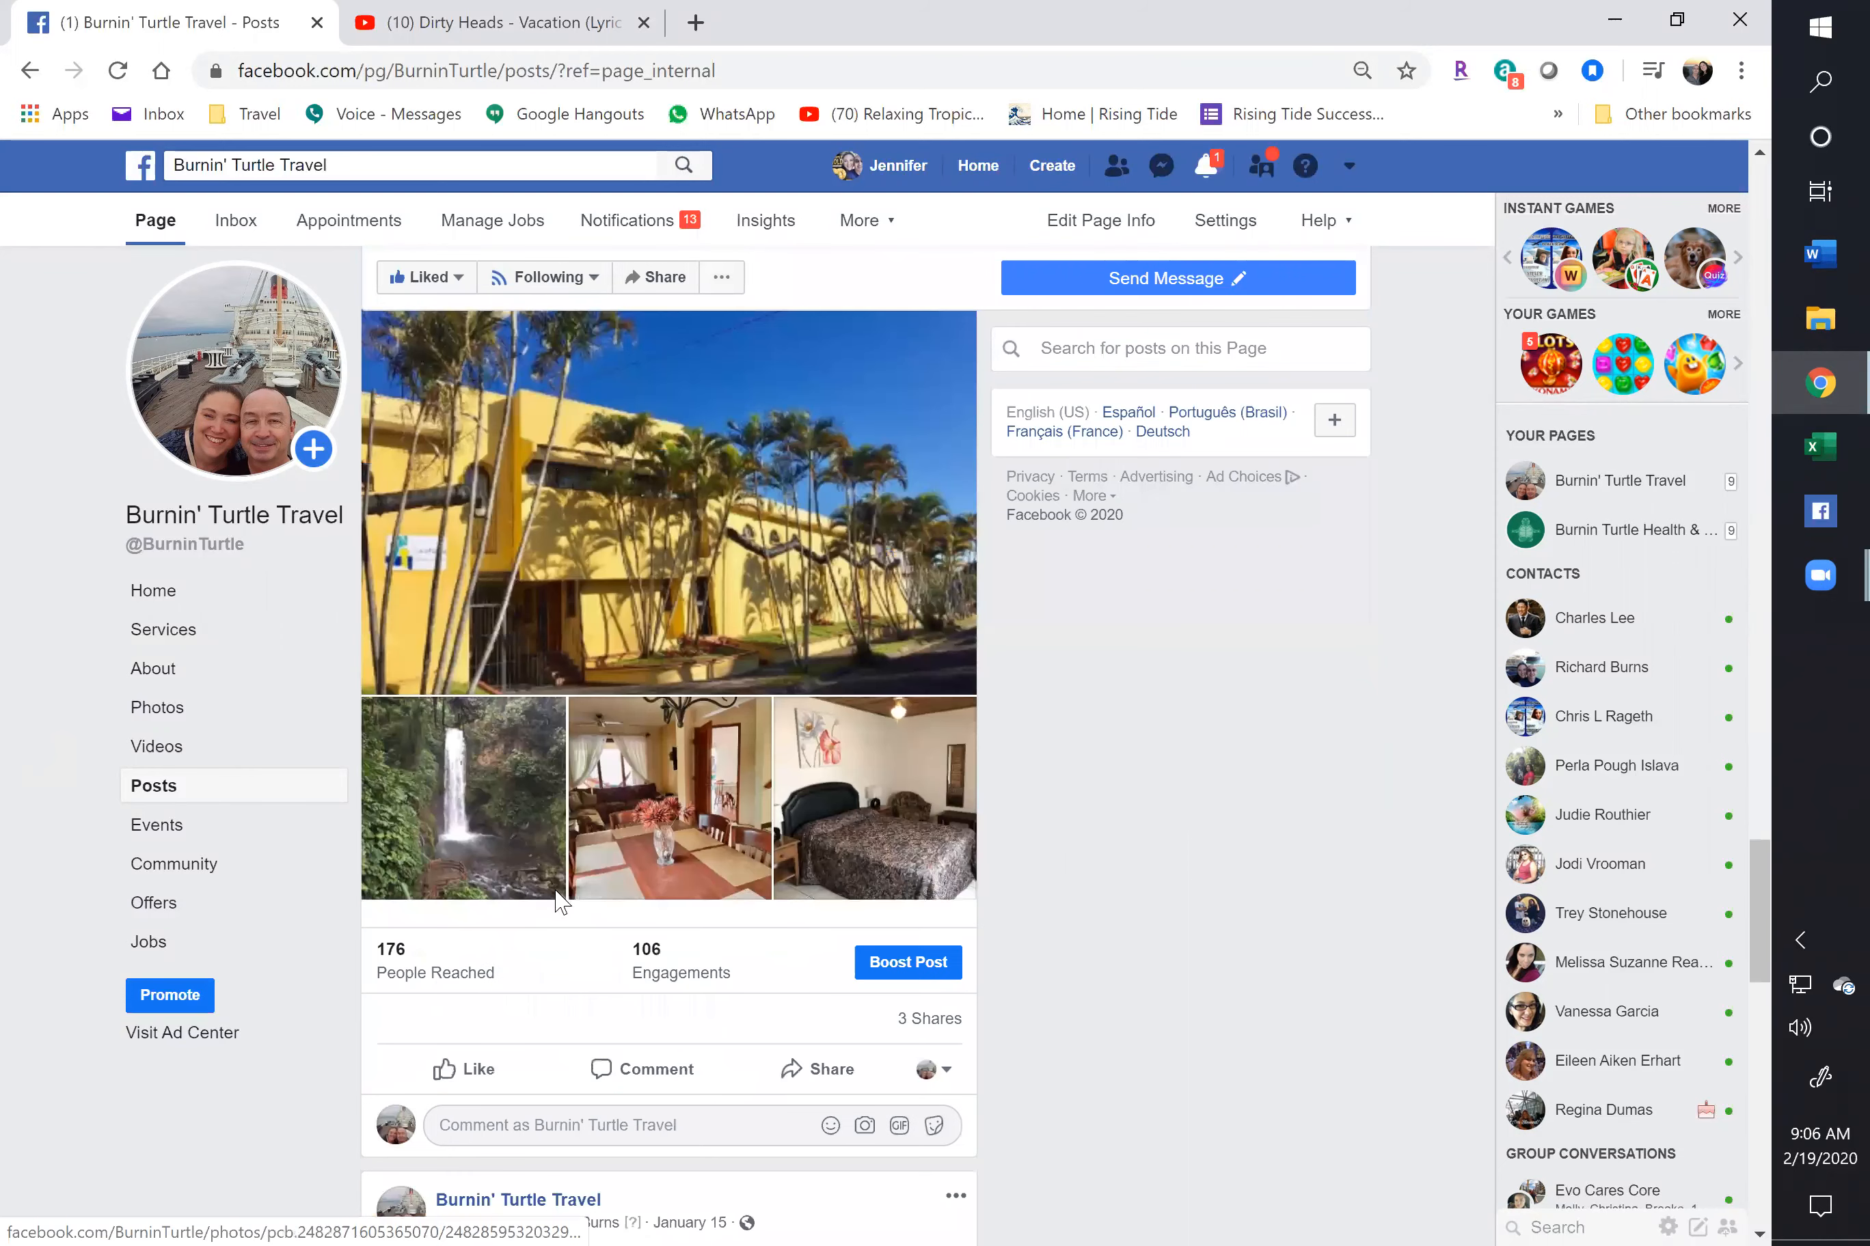
pyautogui.scroll(-13, 554, 891)
pyautogui.scroll(16, 555, 892)
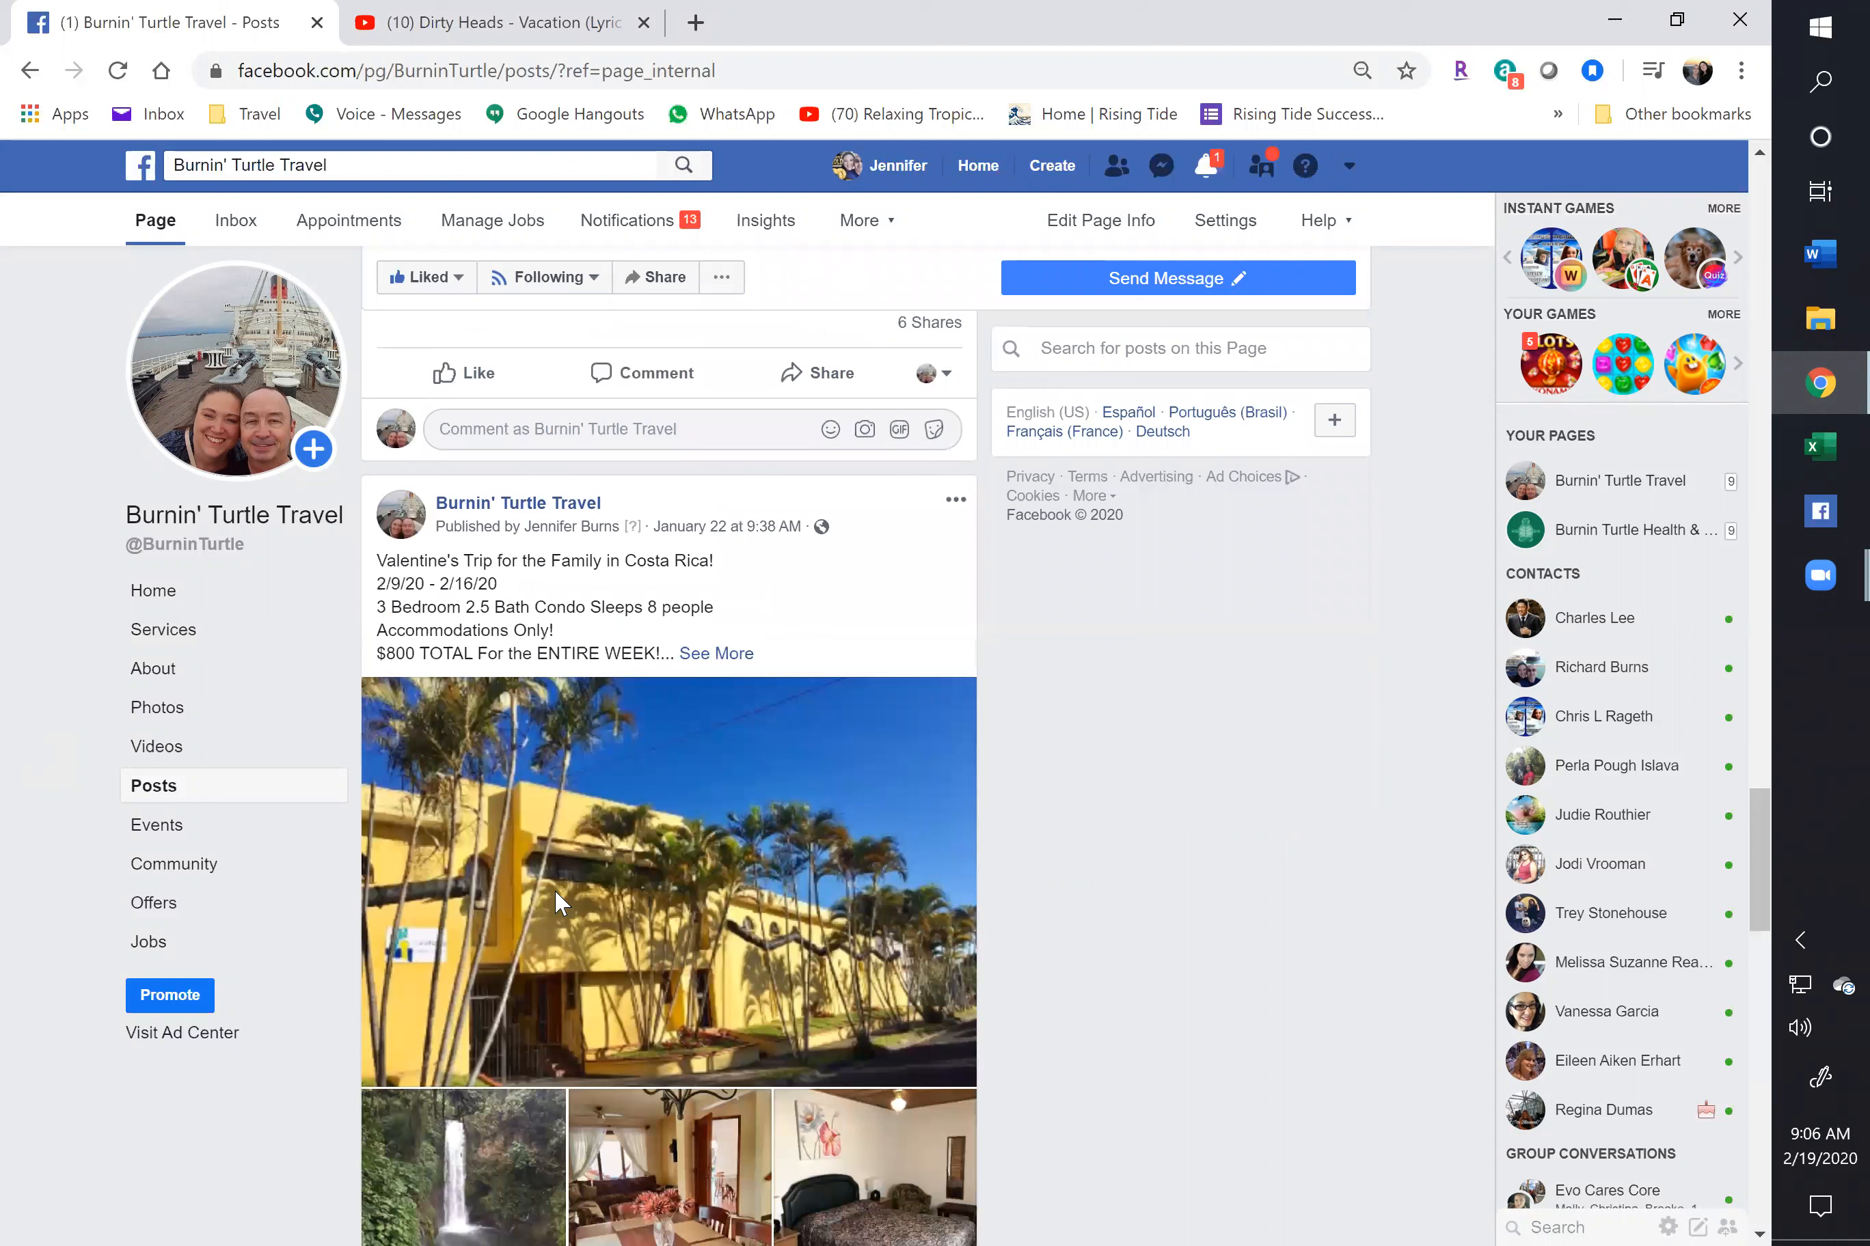
pyautogui.scroll(8, 555, 901)
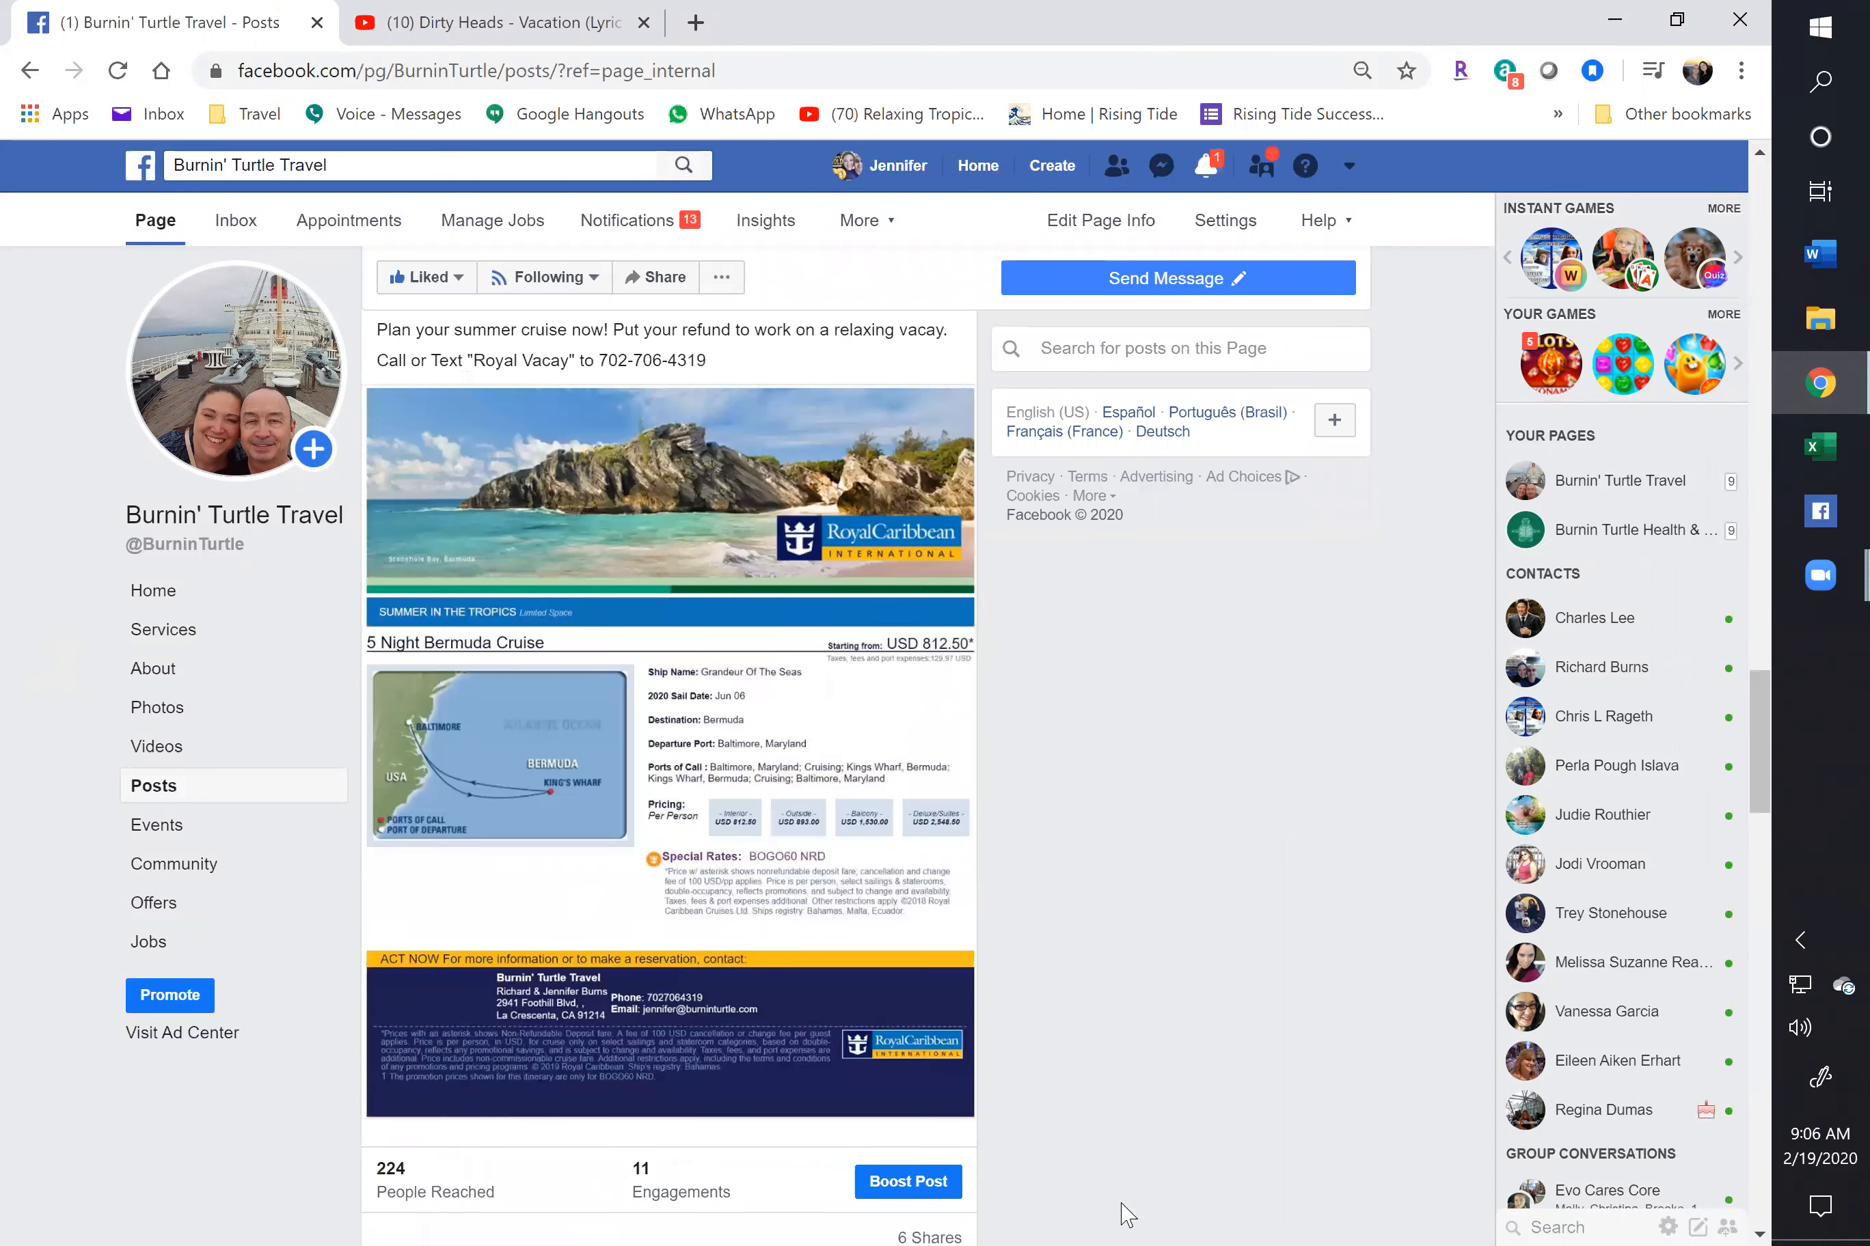
pyautogui.scroll(10, 997, 986)
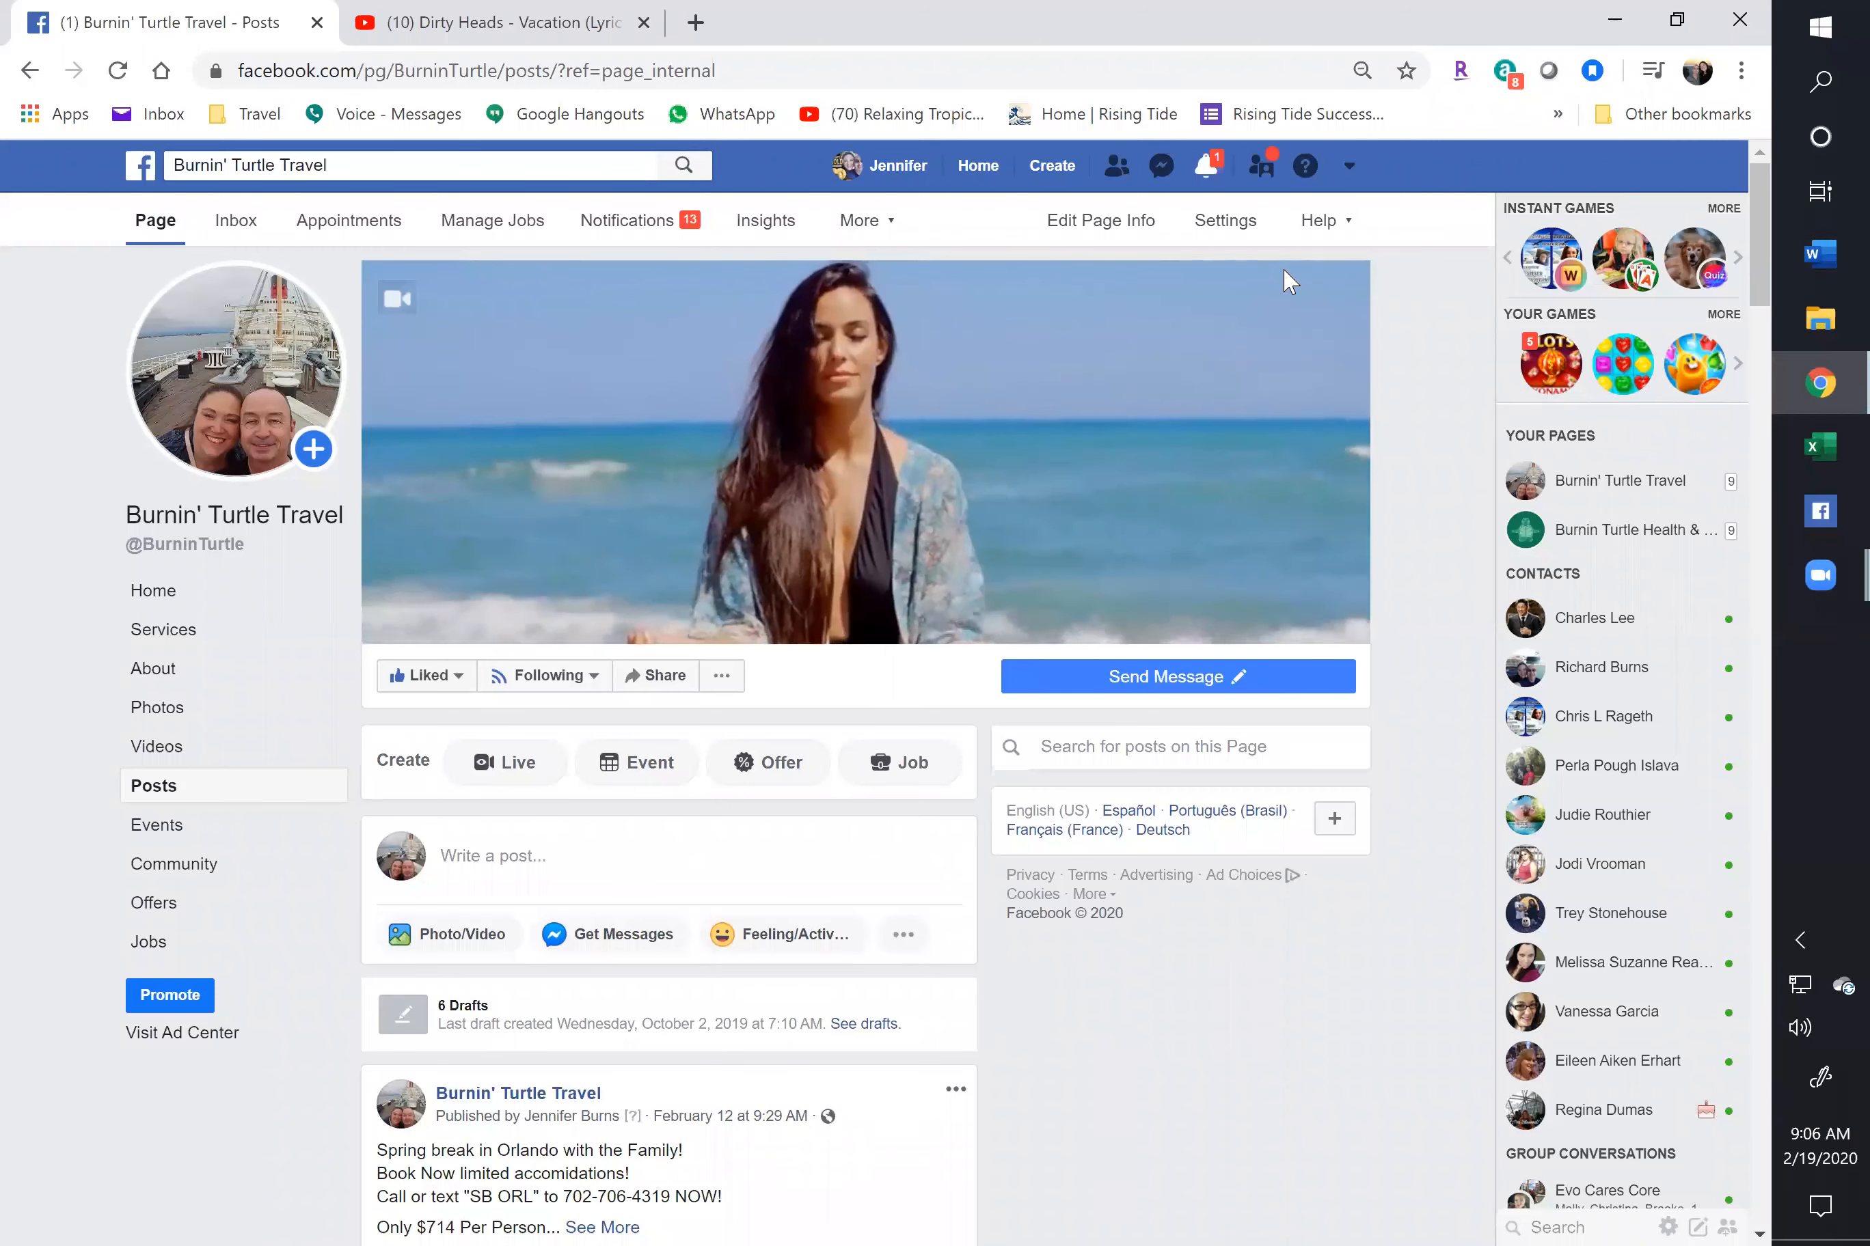
# Open and dismiss the Create menu without choosing anything, then close the YouTube music tab
pyautogui.click(1054, 167)
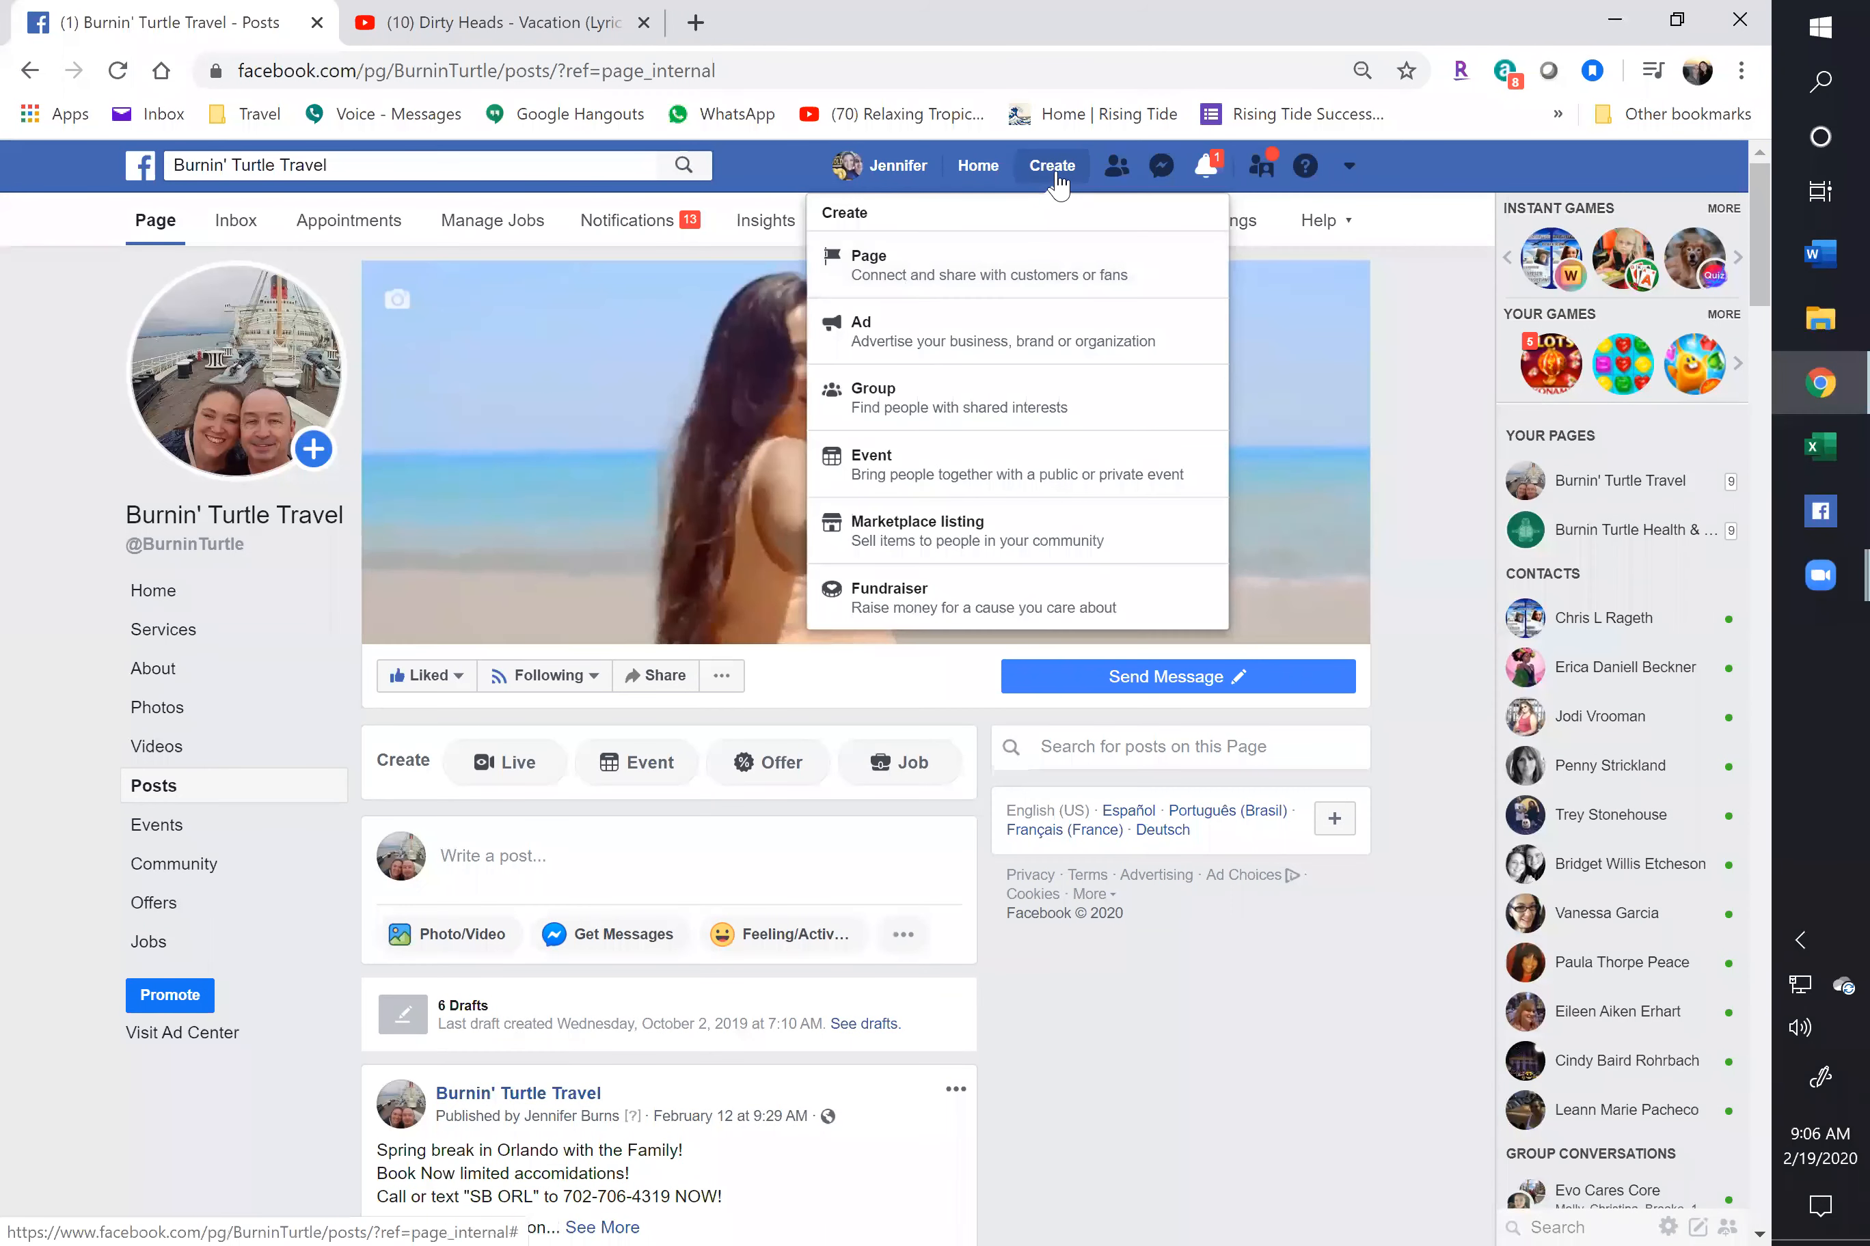
pyautogui.click(1052, 169)
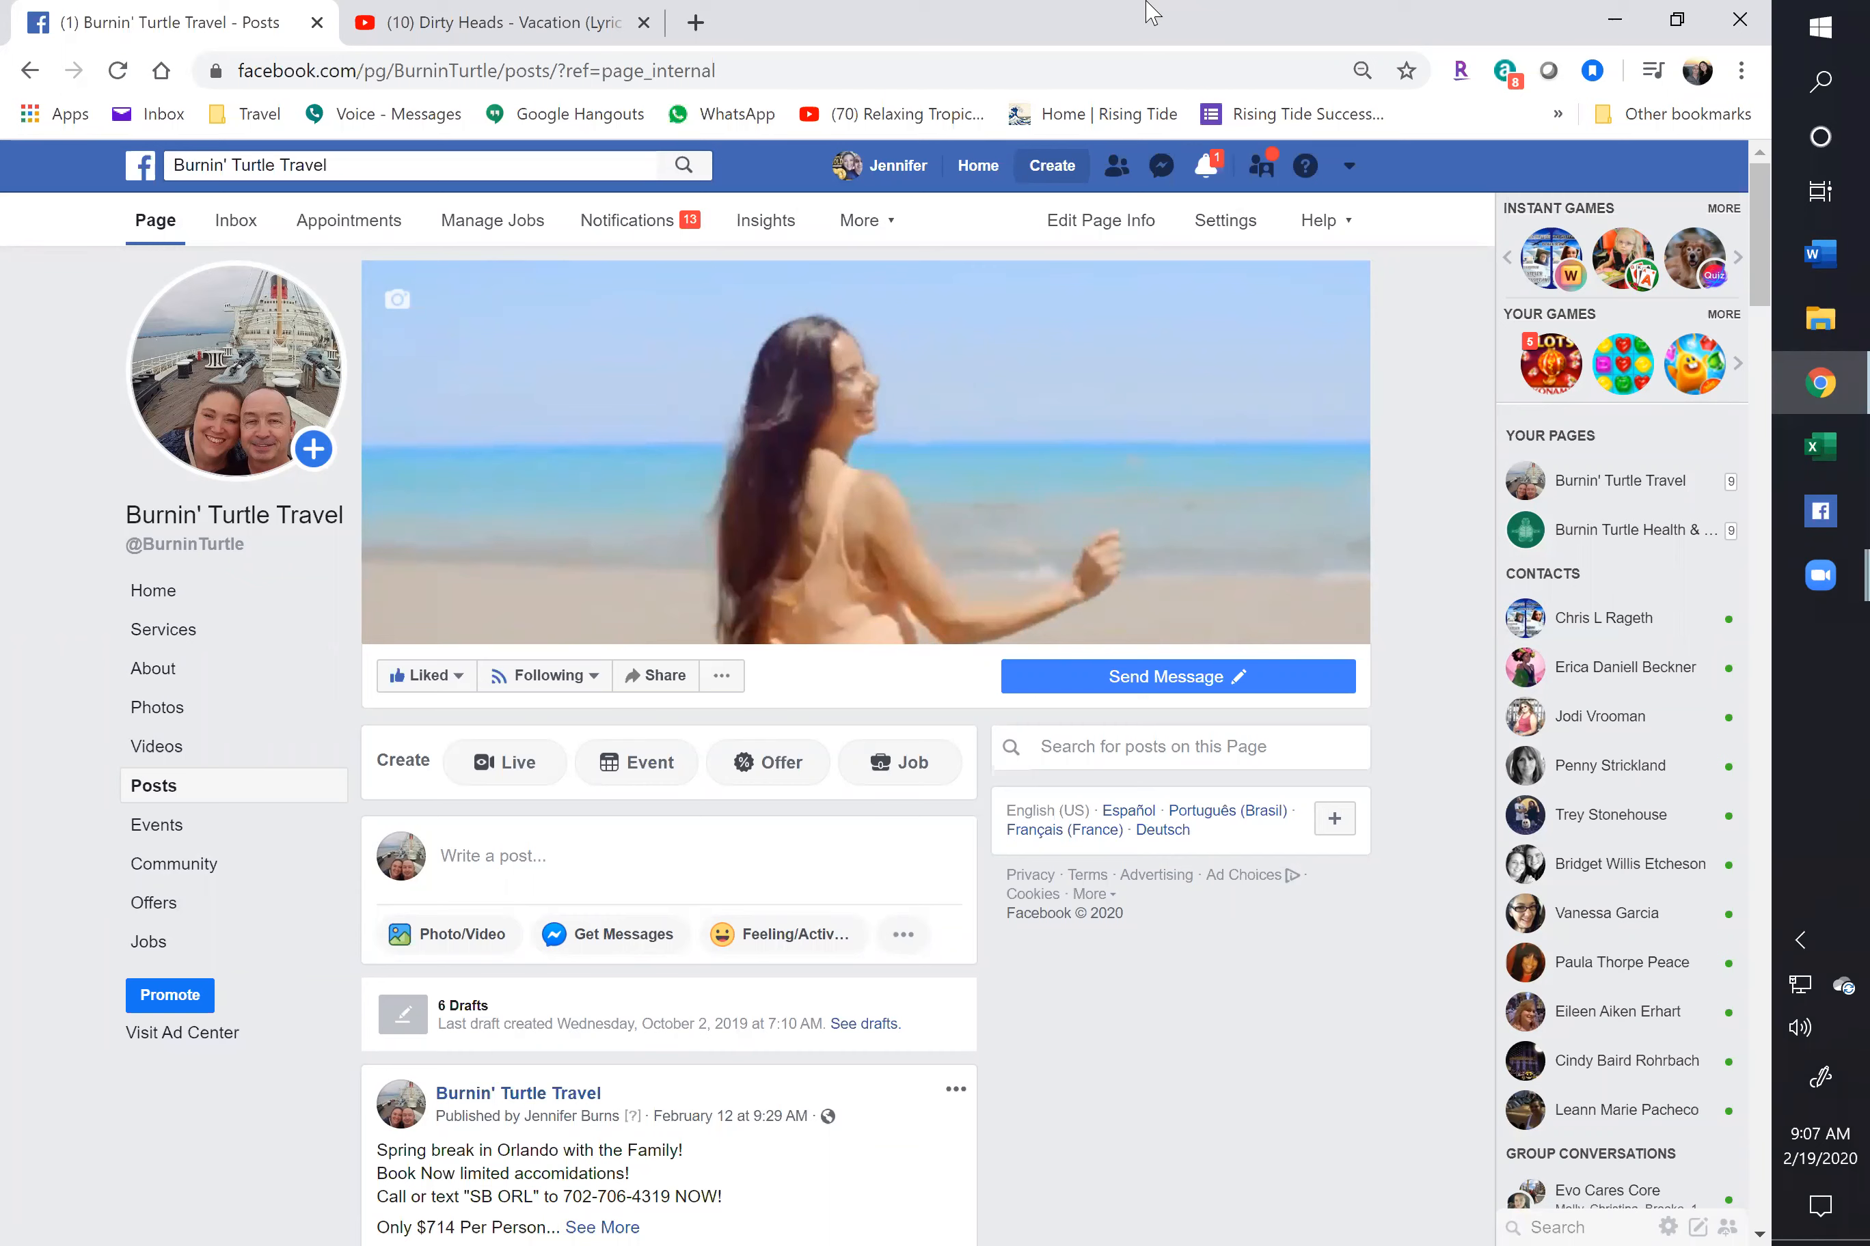
pyautogui.click(643, 23)
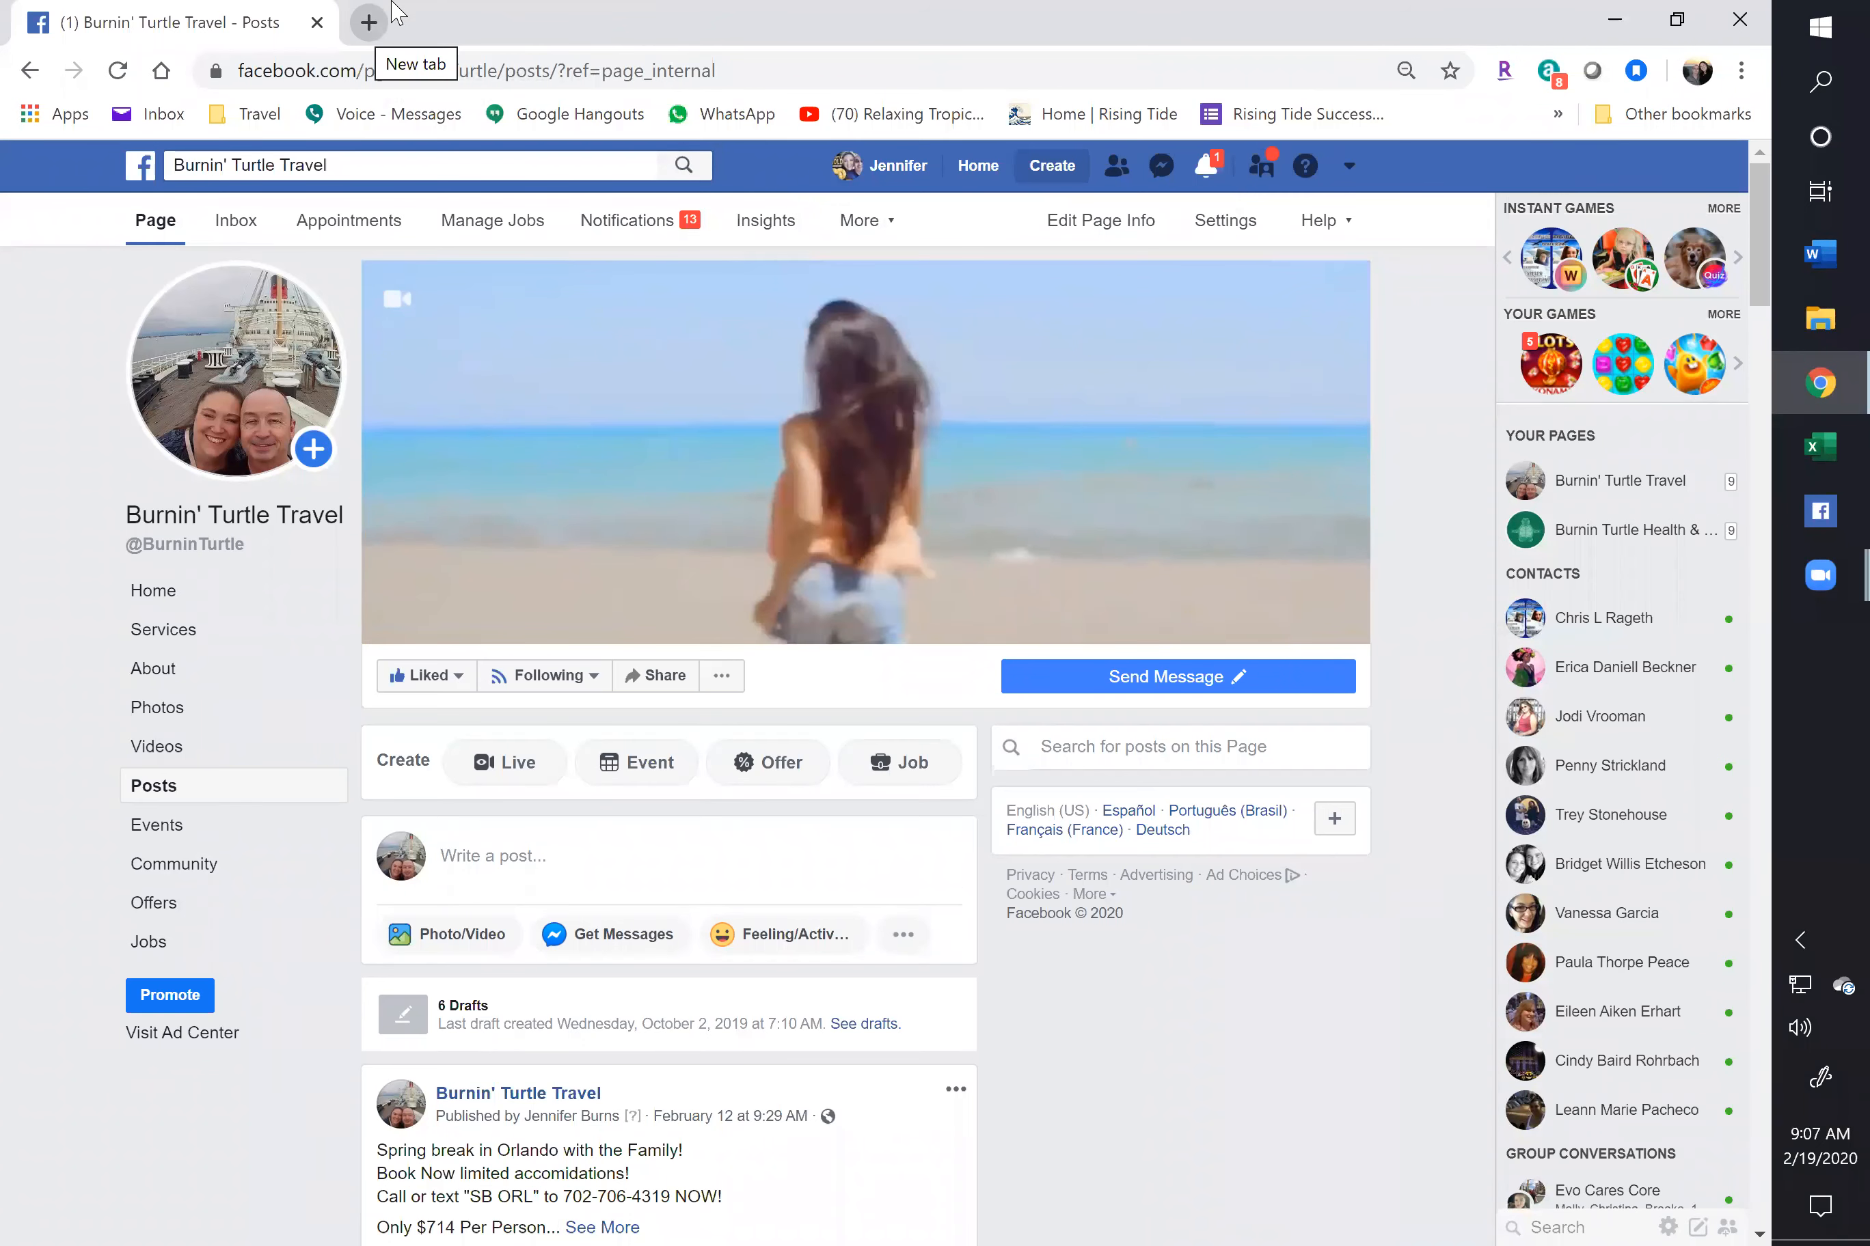
# Load disneytravelagents.com in a new browser tab
pyautogui.click(391, 9)
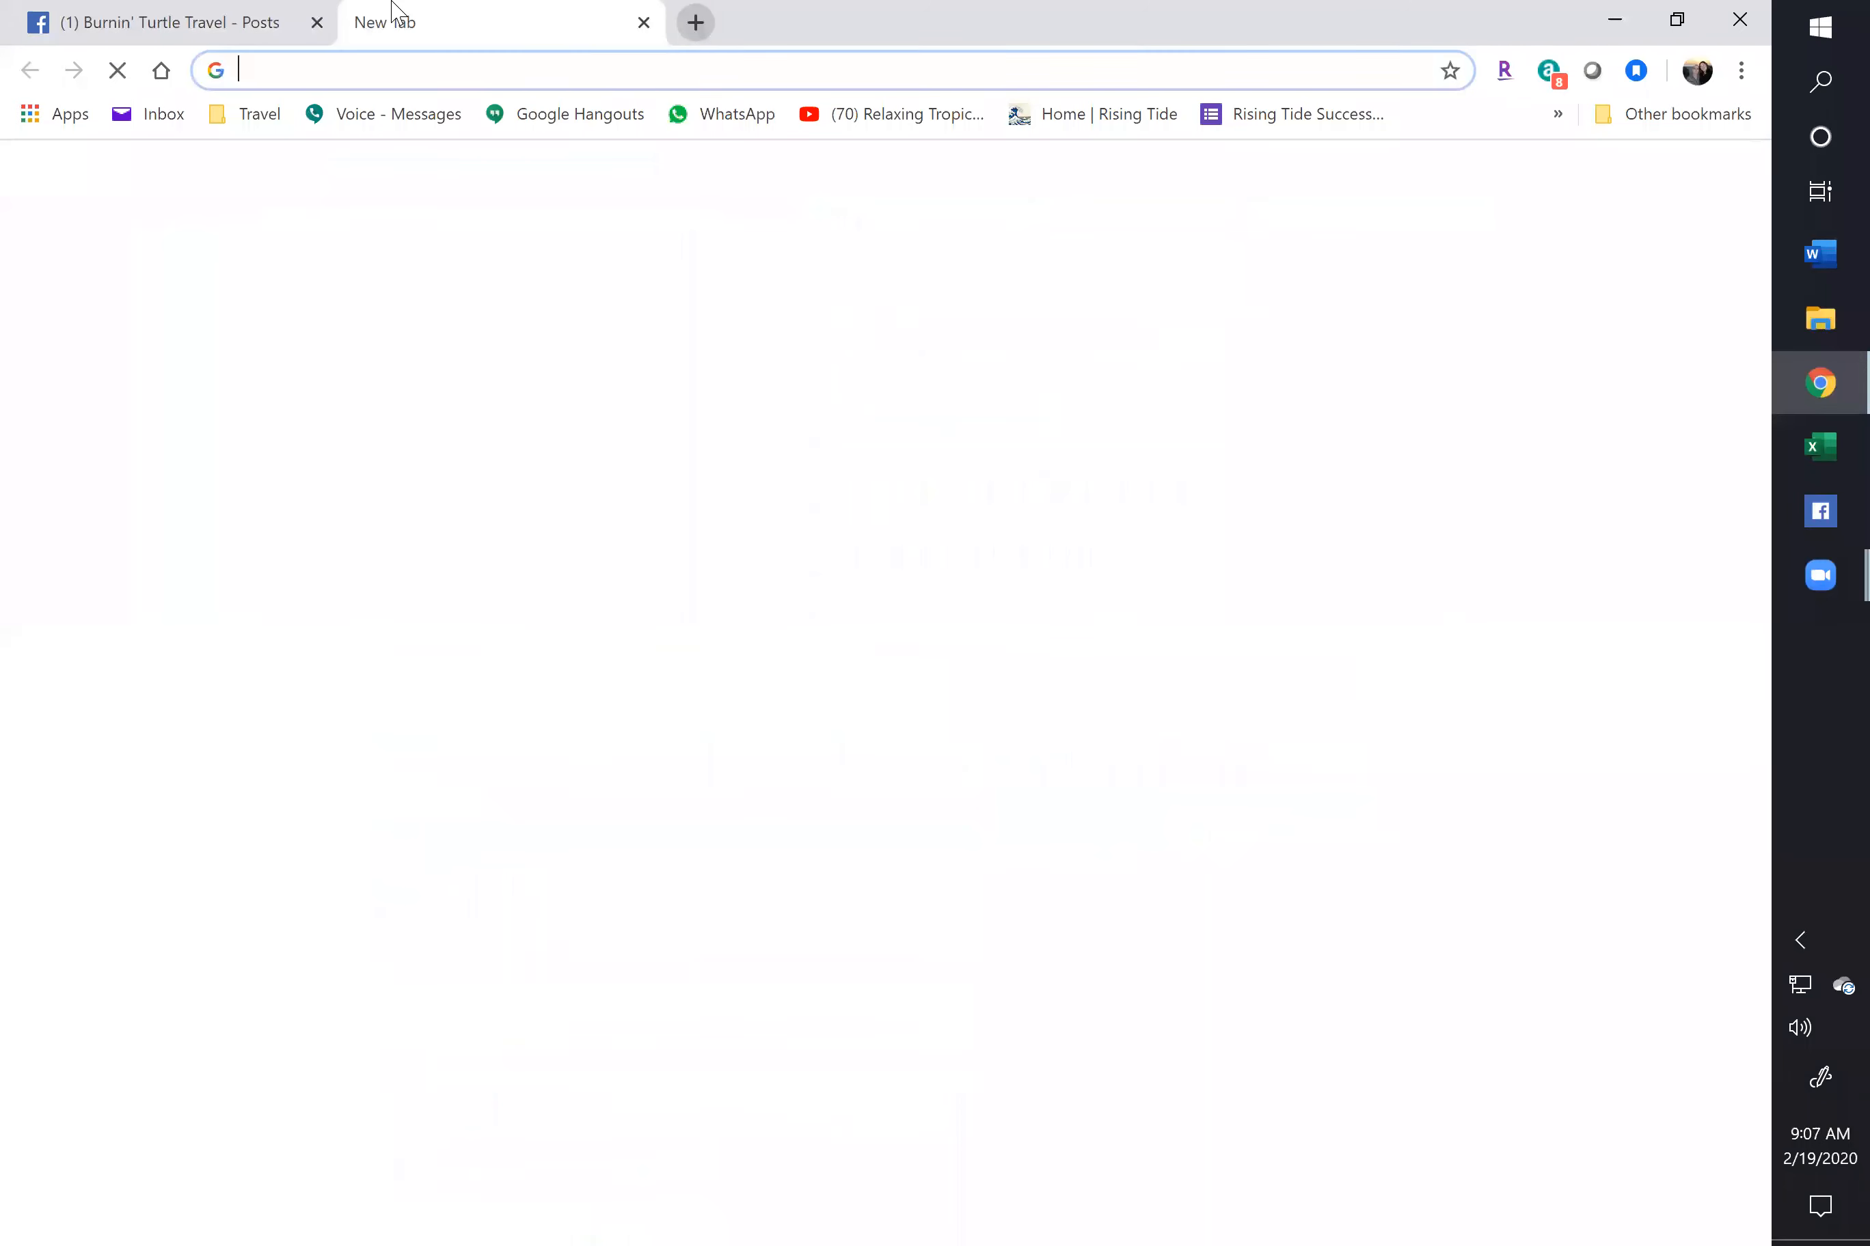
pyautogui.write('disneytravelagents.com')
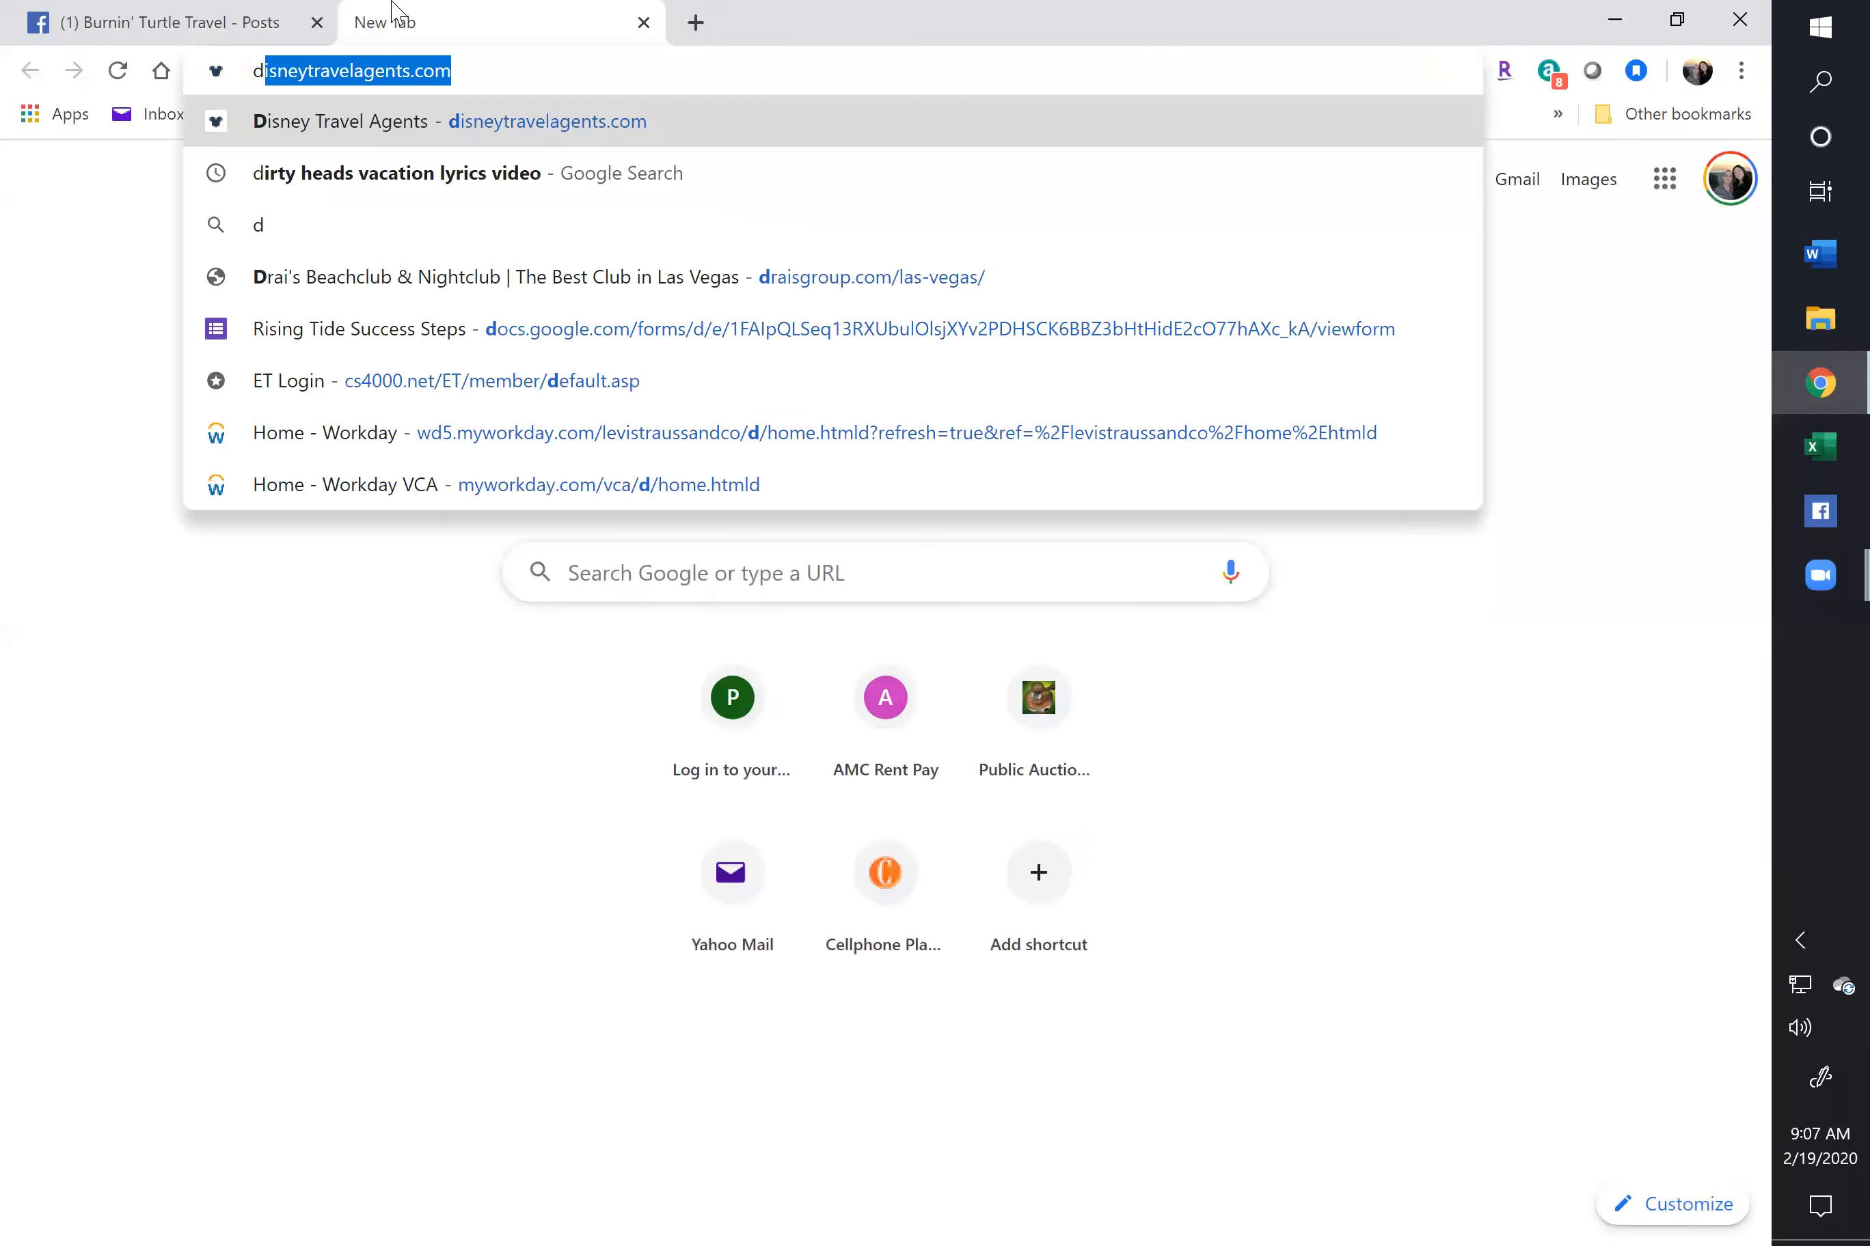
pyautogui.press('Return')
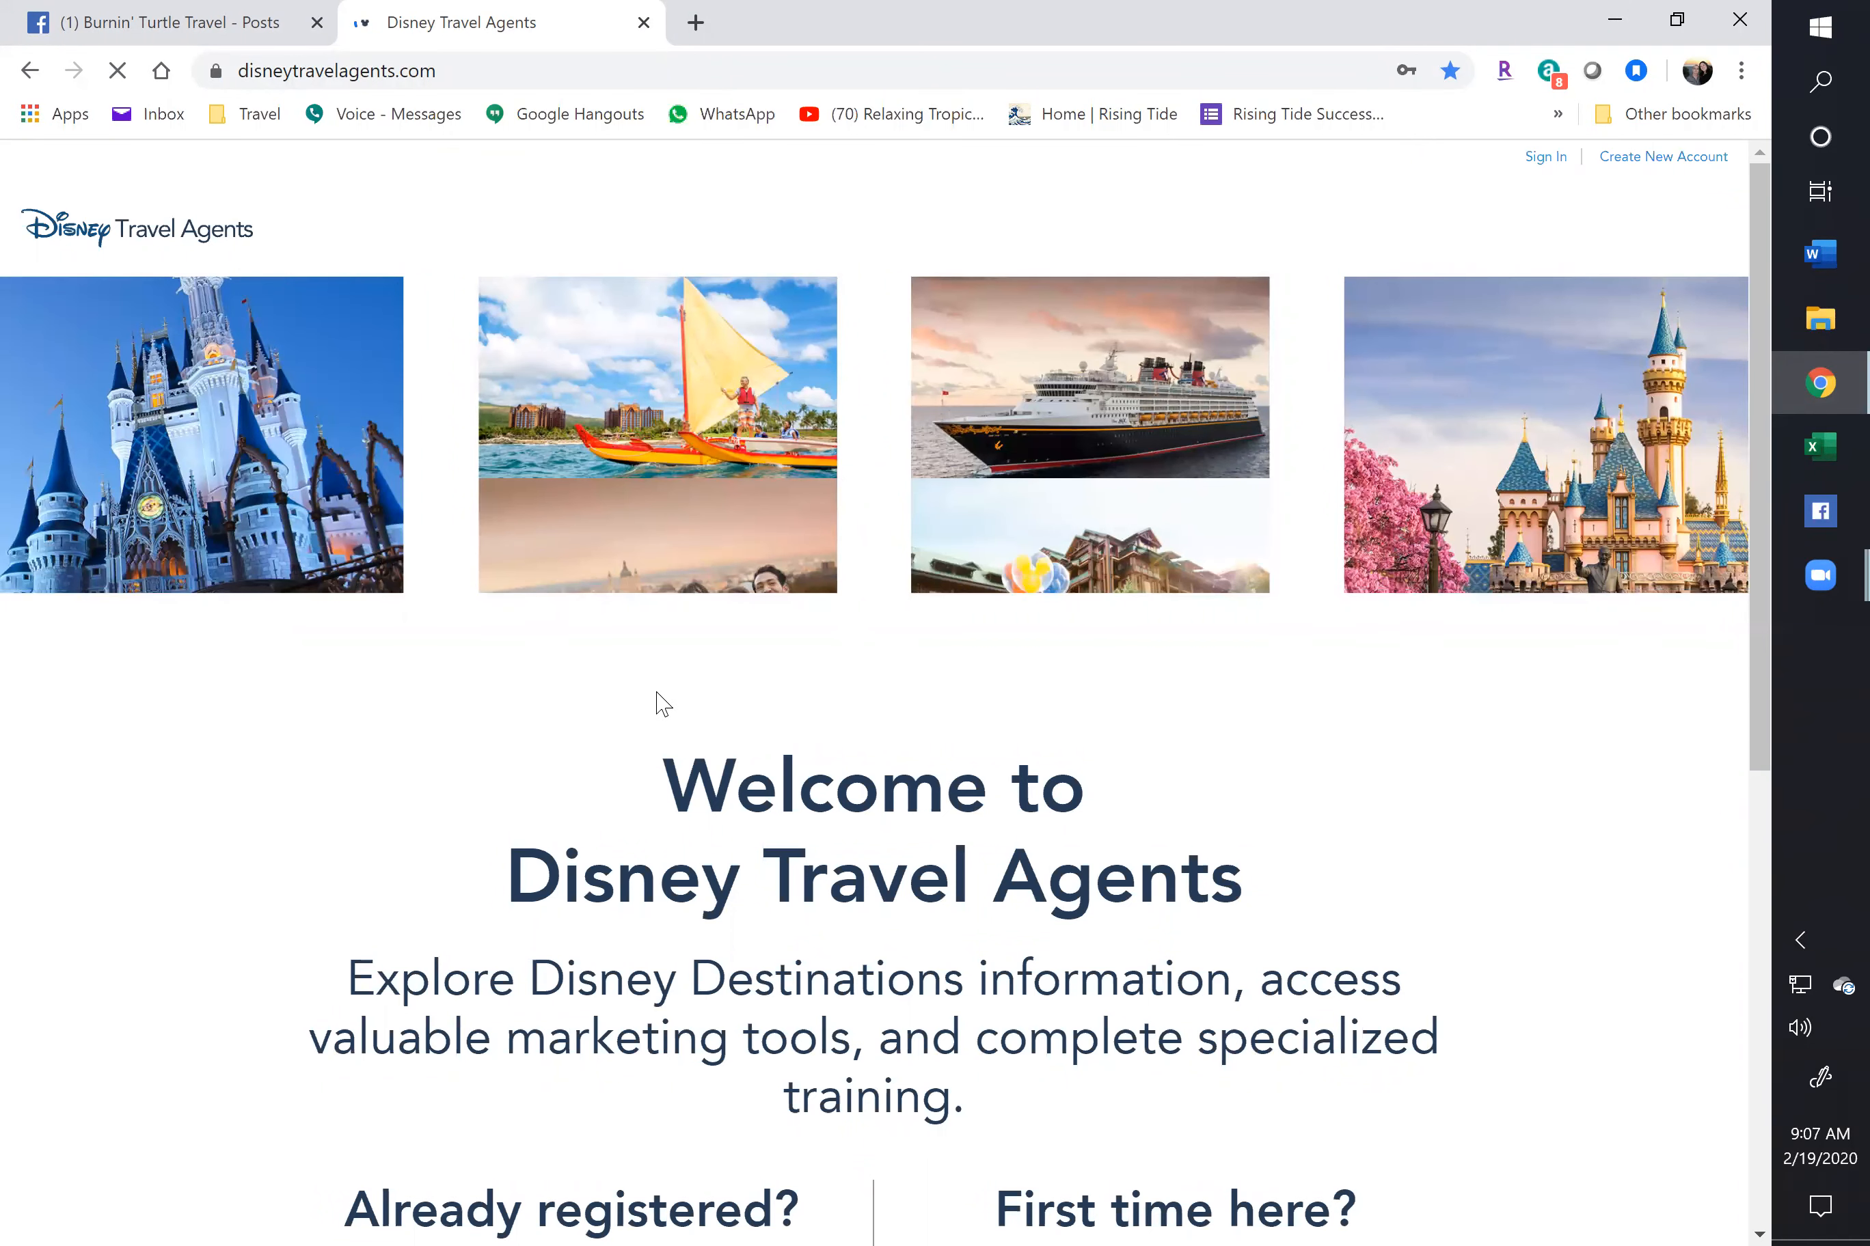
pyautogui.scroll(-2, 632, 692)
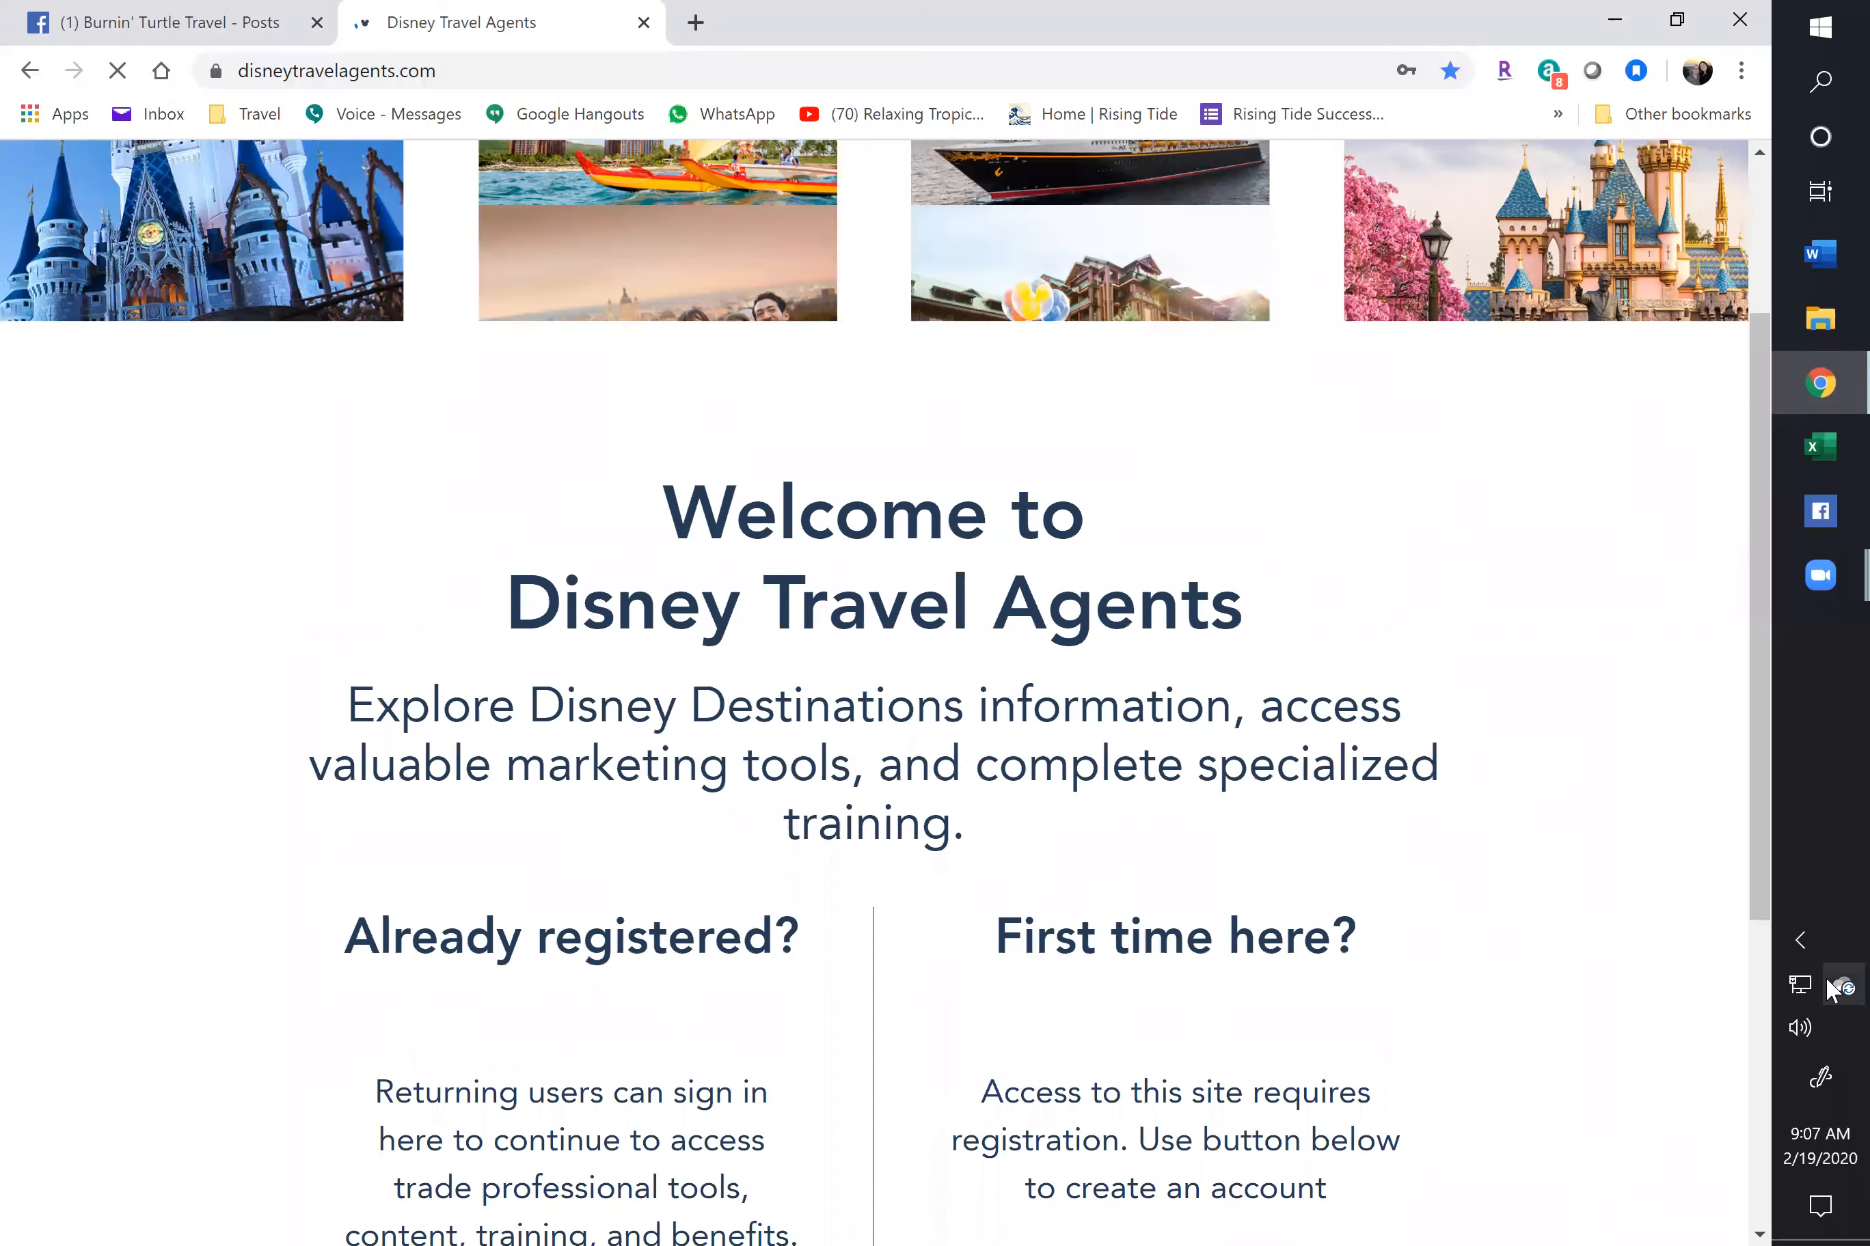
# Pause OneDrive syncing for 8 hours, then go to the site's Sign In page
pyautogui.click(1838, 986)
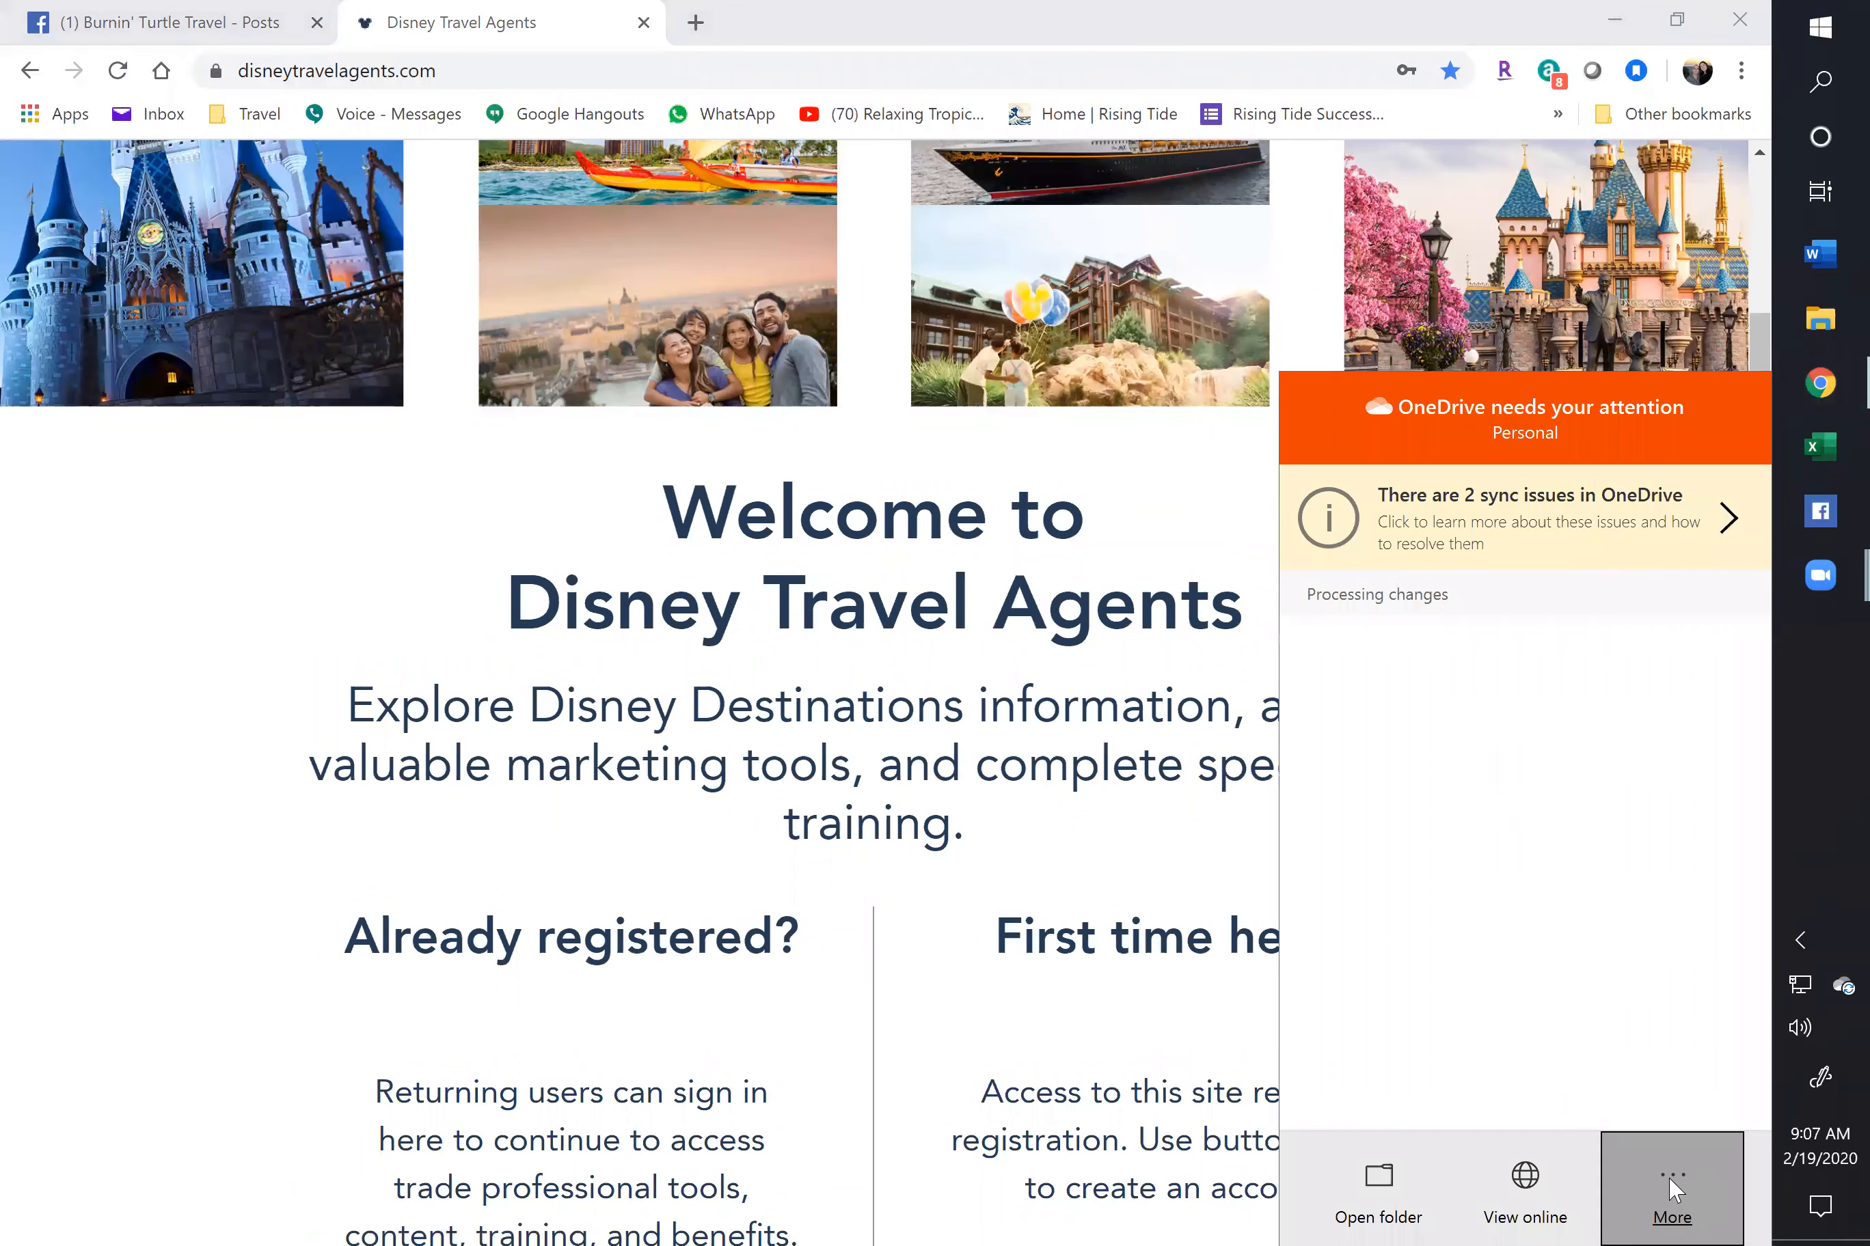
pyautogui.click(1671, 1190)
pyautogui.click(1558, 942)
pyautogui.click(1513, 891)
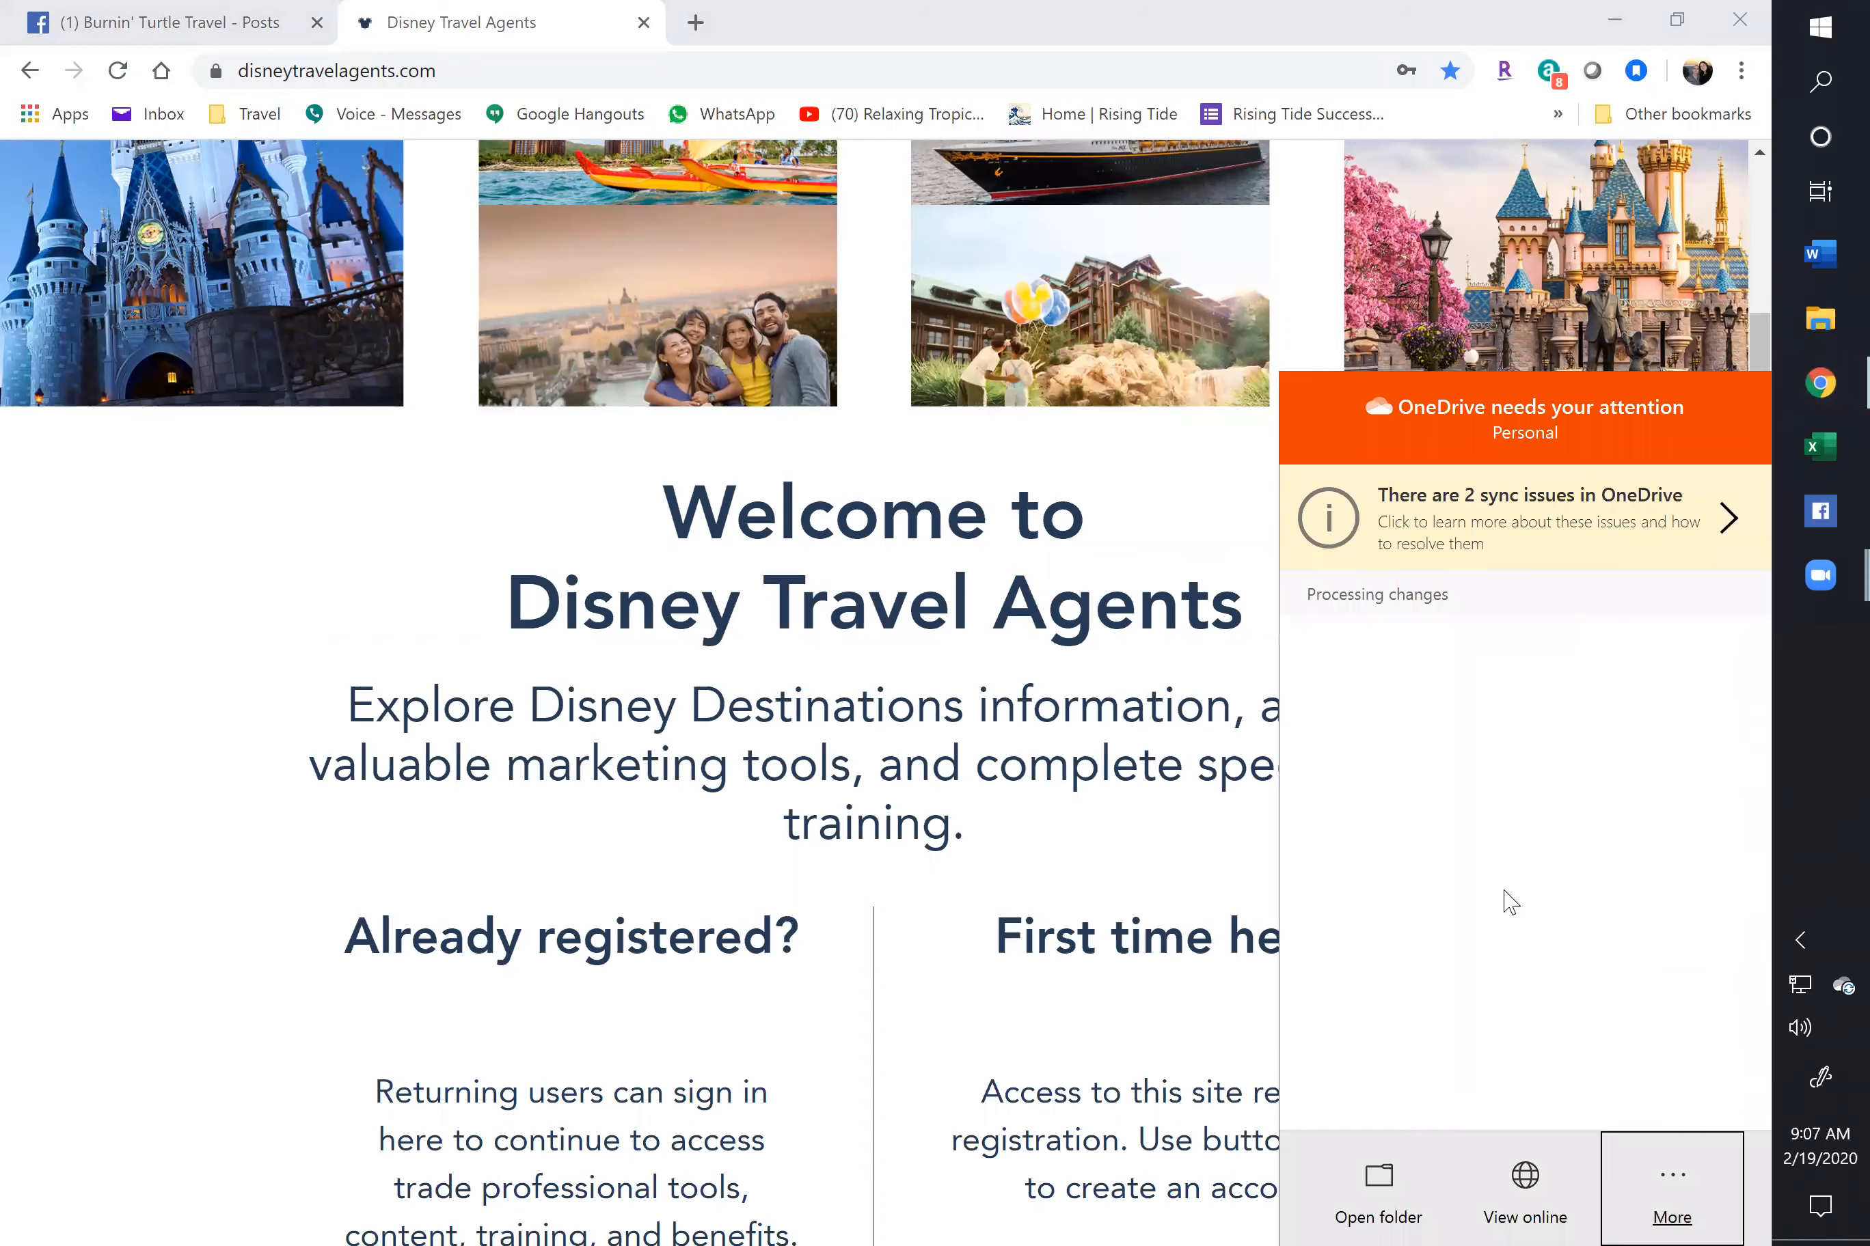
pyautogui.click(492, 11)
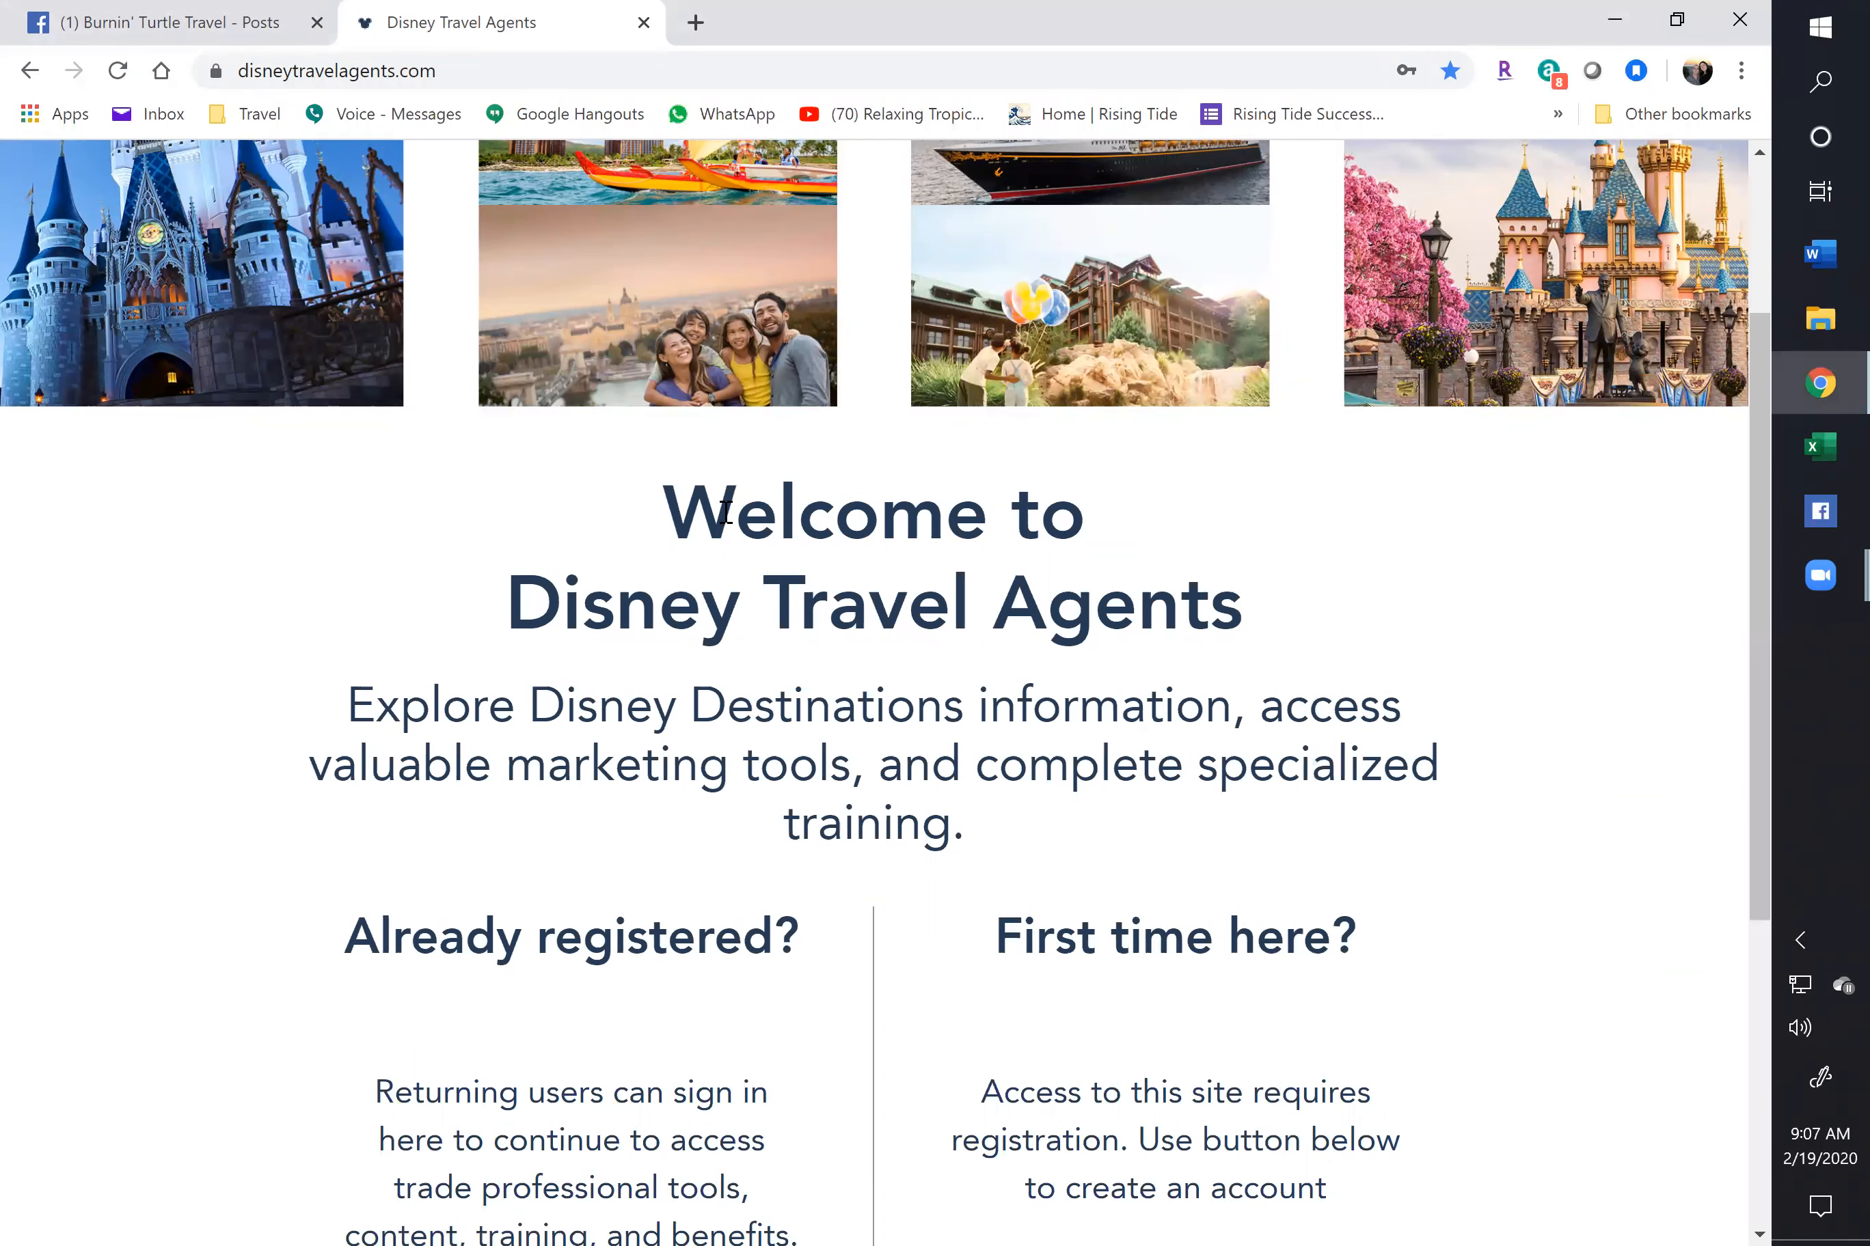
pyautogui.scroll(-5, 514, 820)
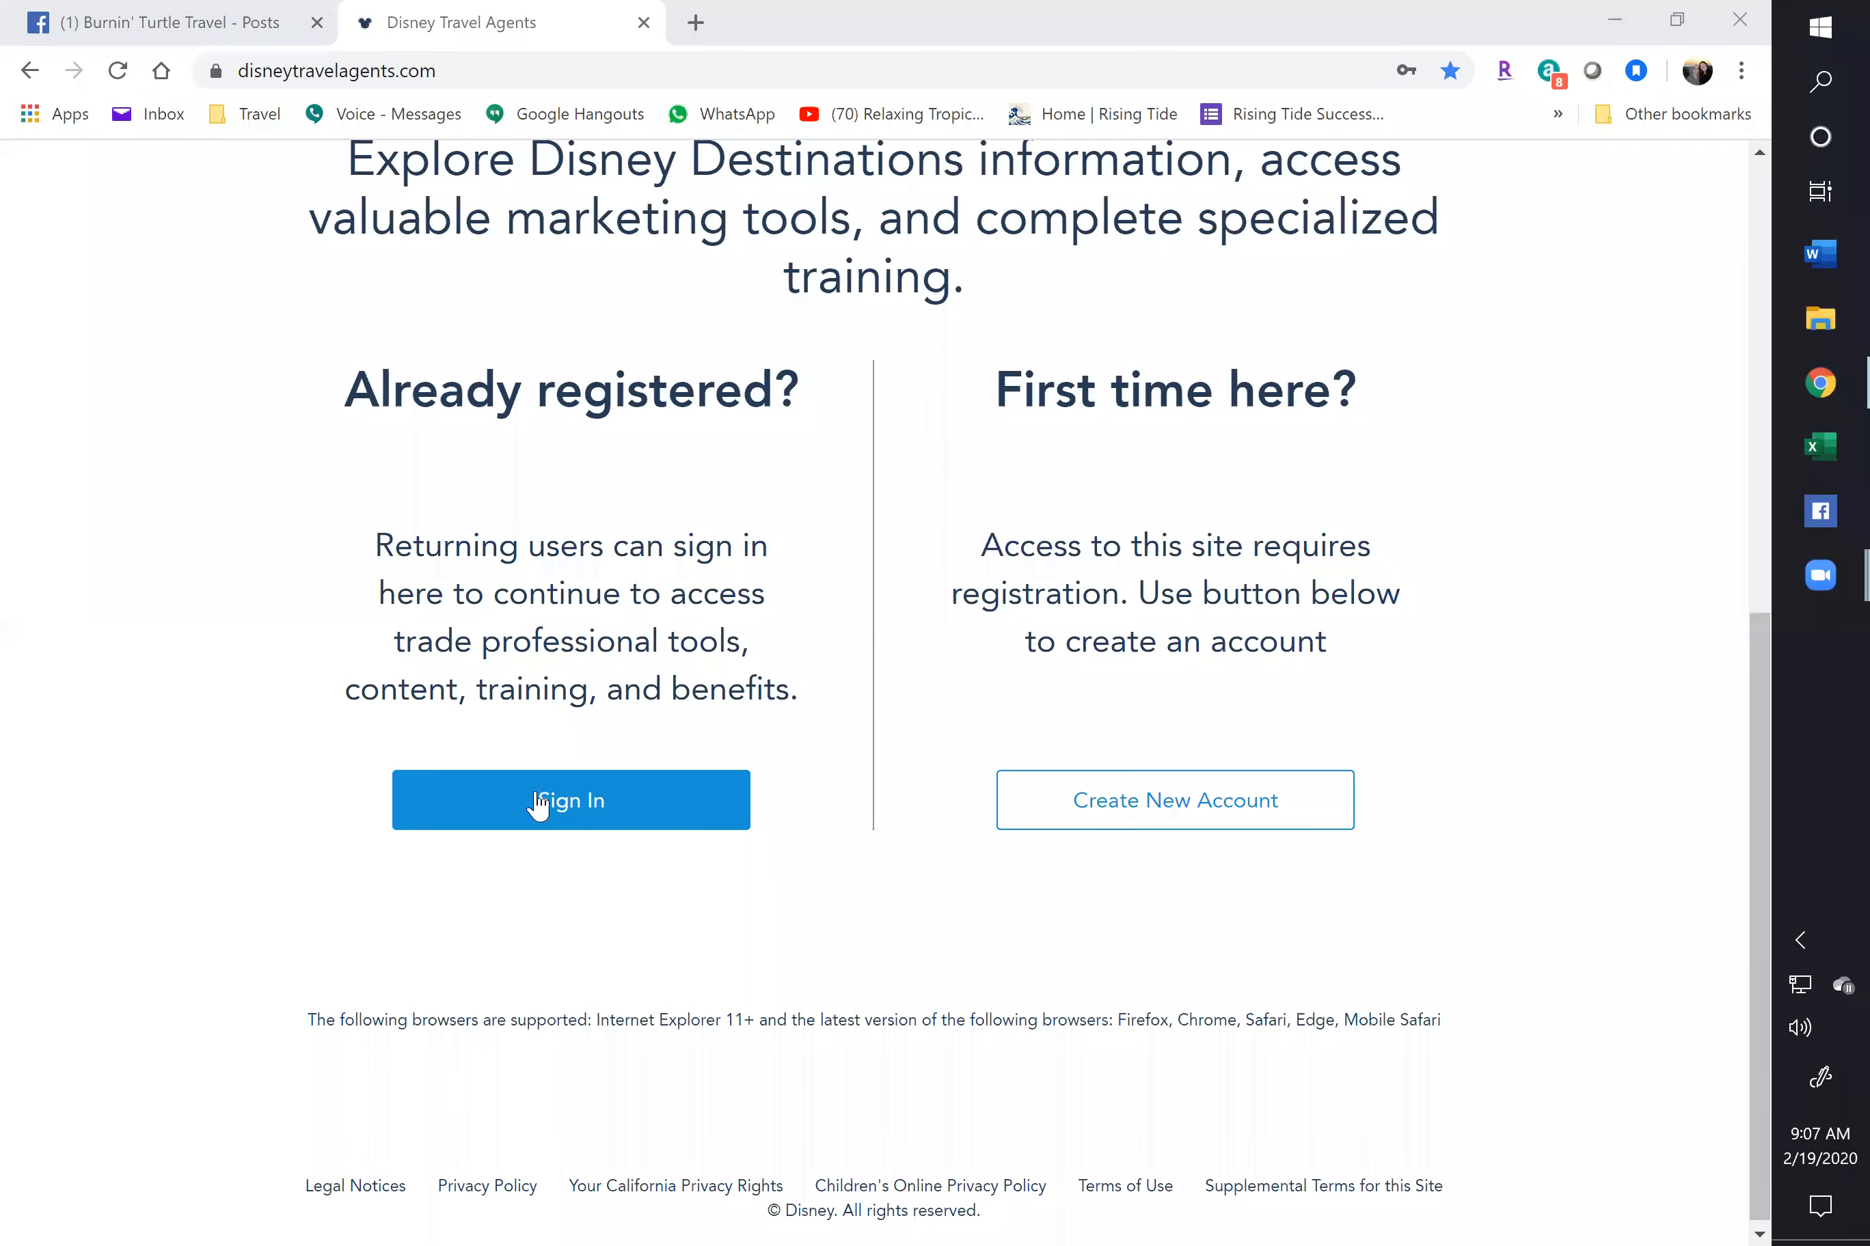
pyautogui.click(537, 801)
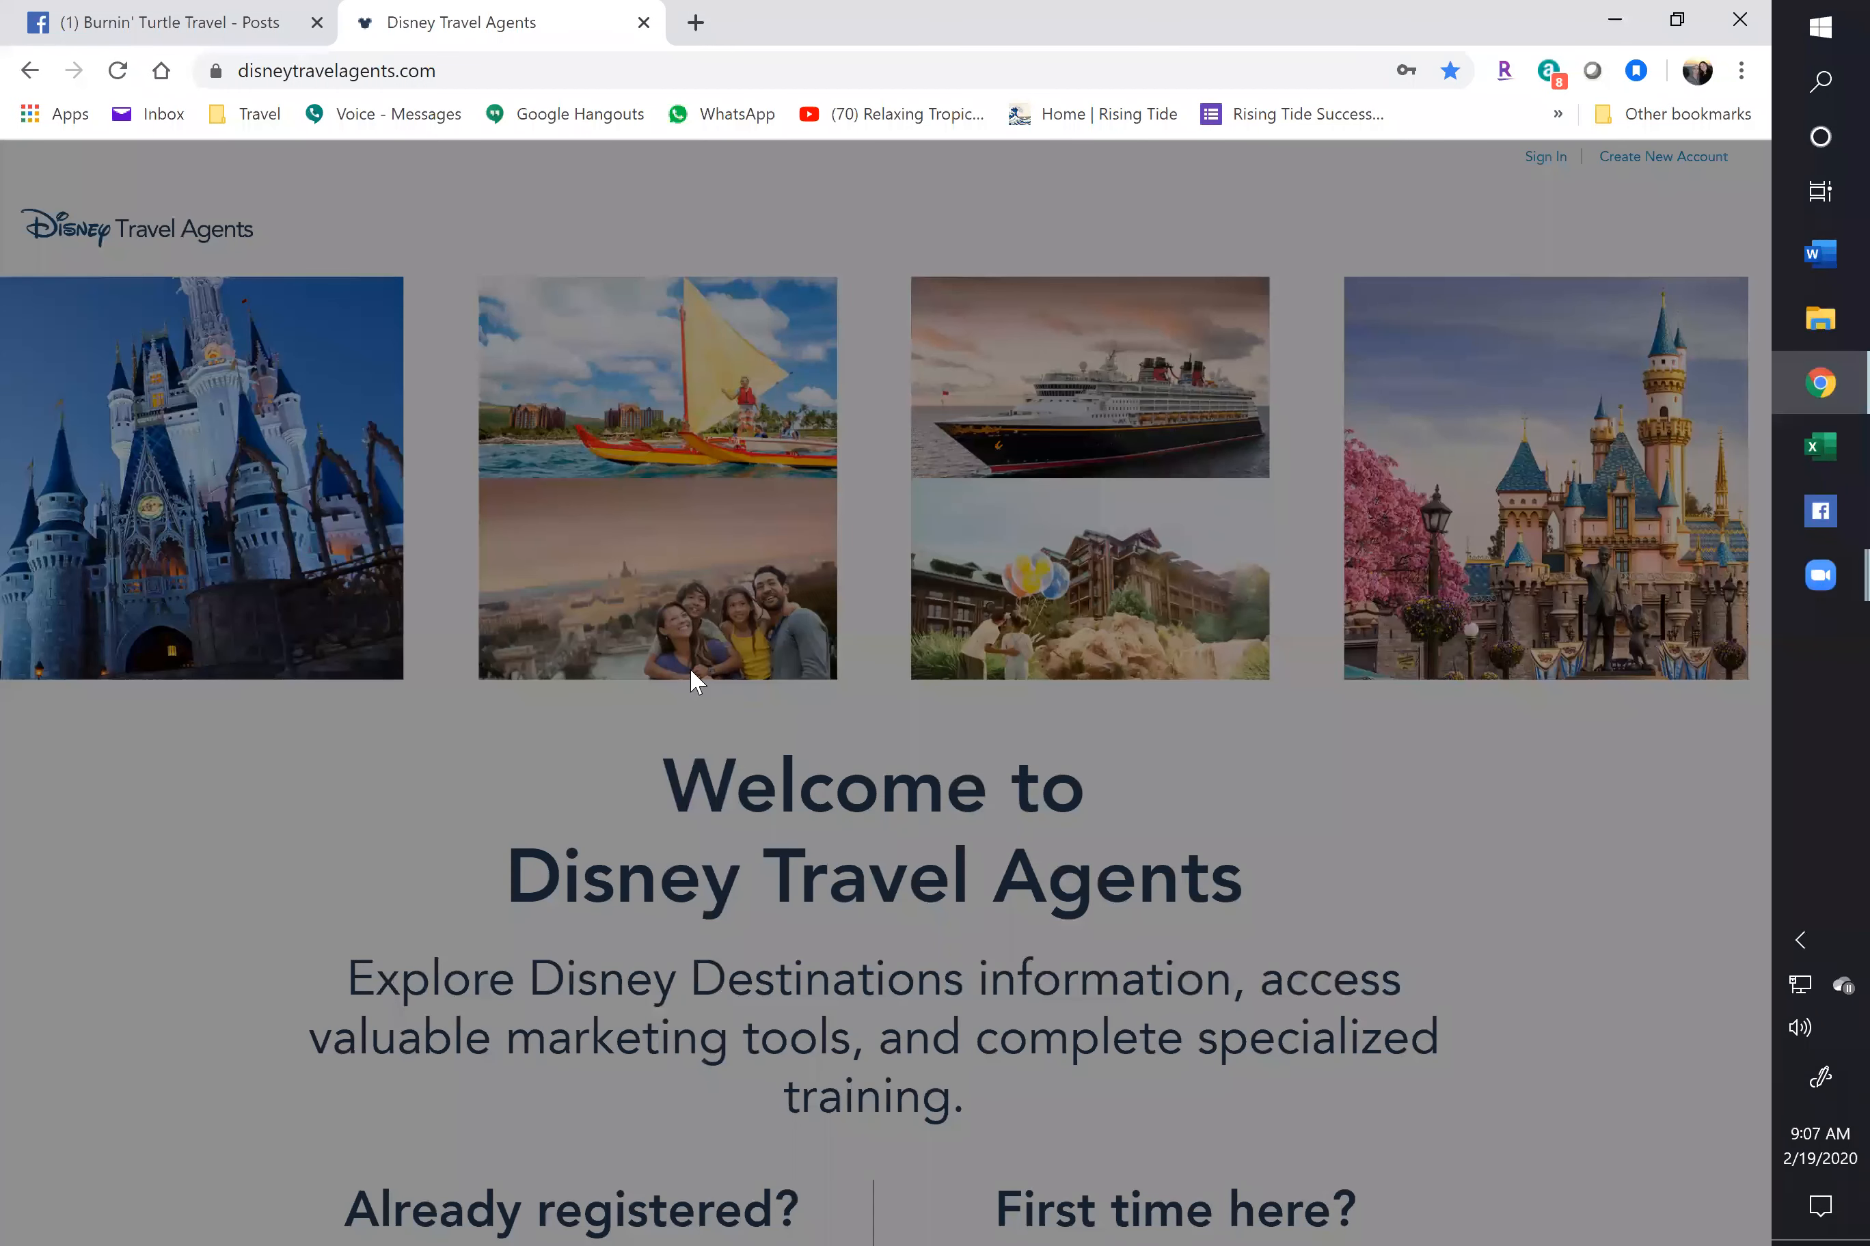
# Log in to the agent account and open the Walt Disney World Dates calendar
pyautogui.click(843, 705)
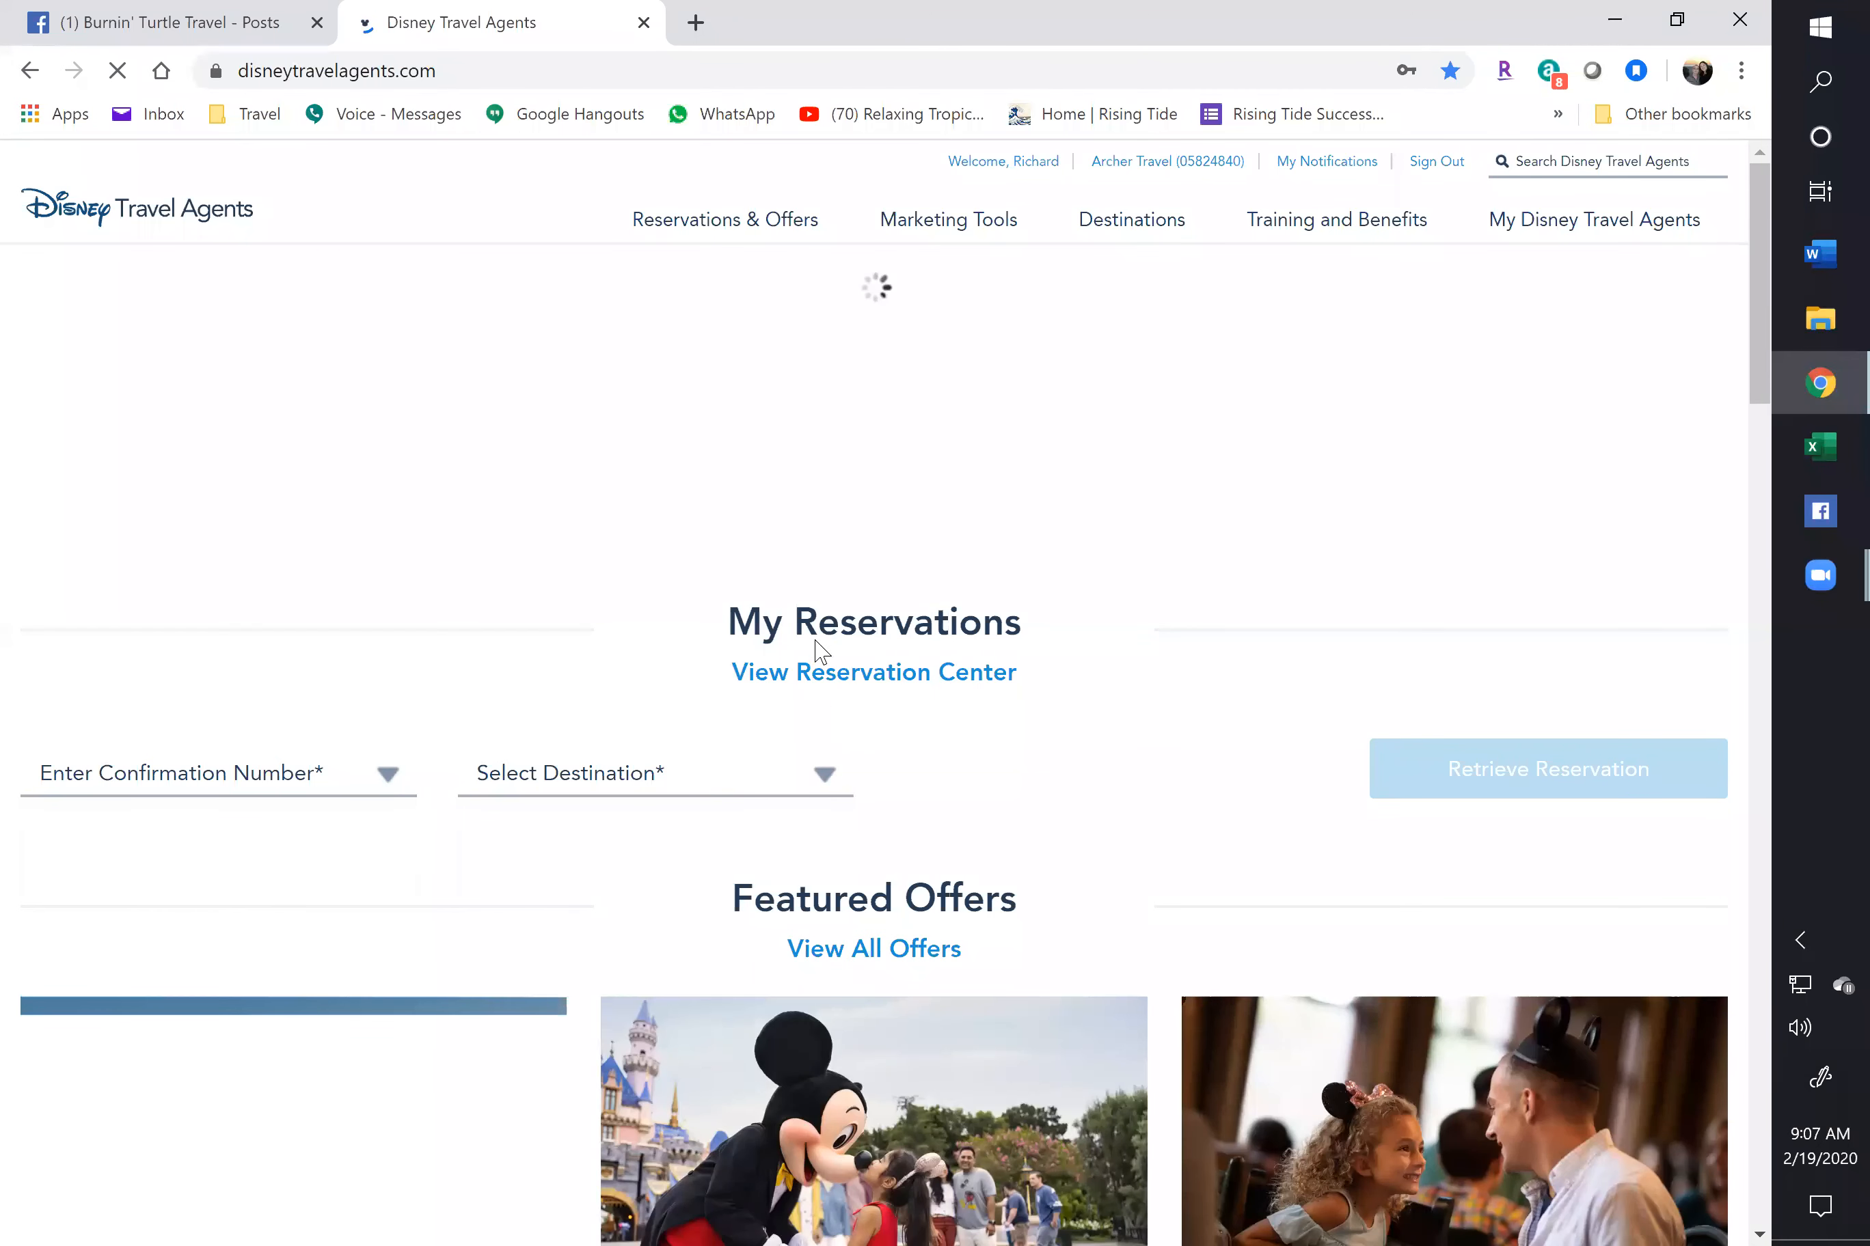
pyautogui.click(956, 229)
pyautogui.click(1297, 233)
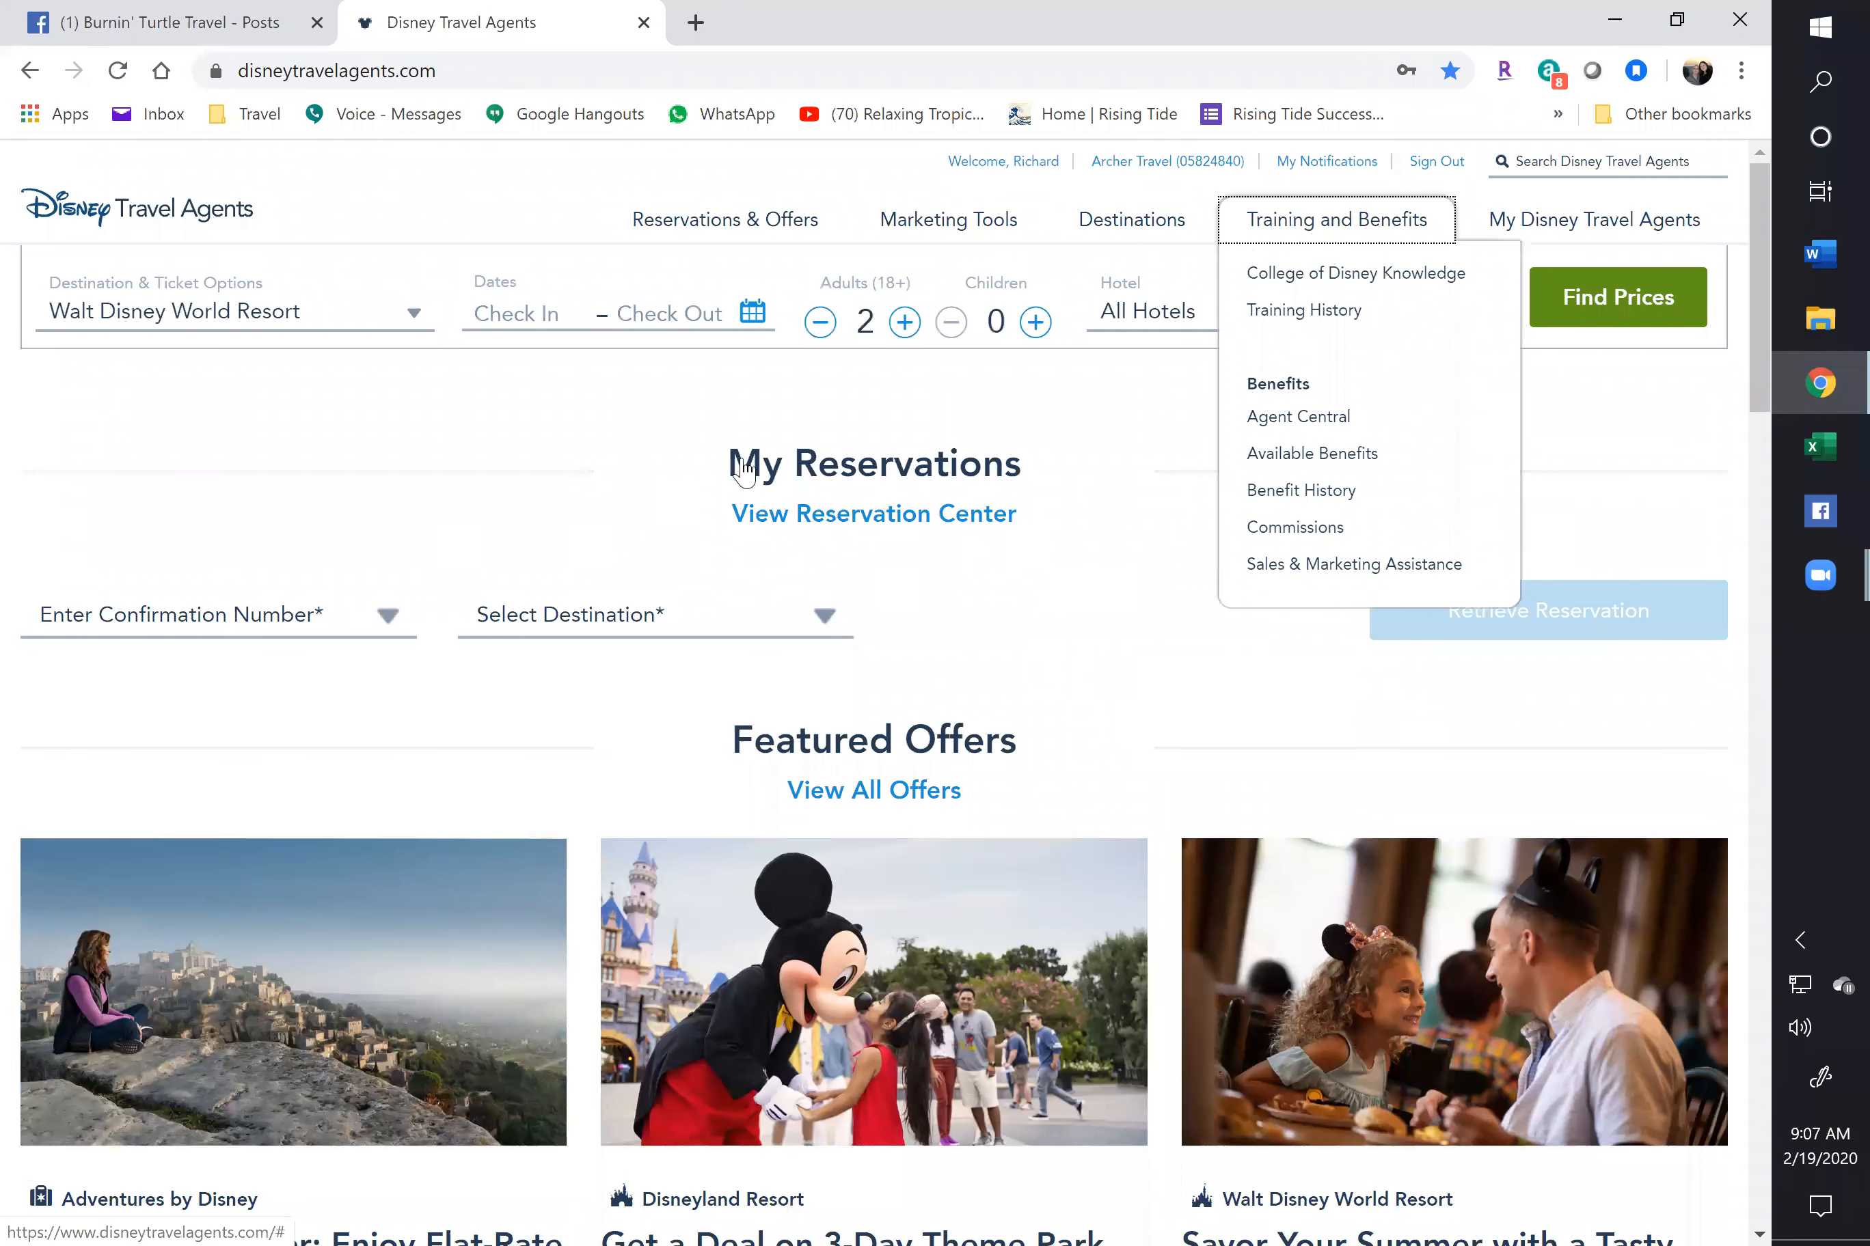
pyautogui.click(371, 494)
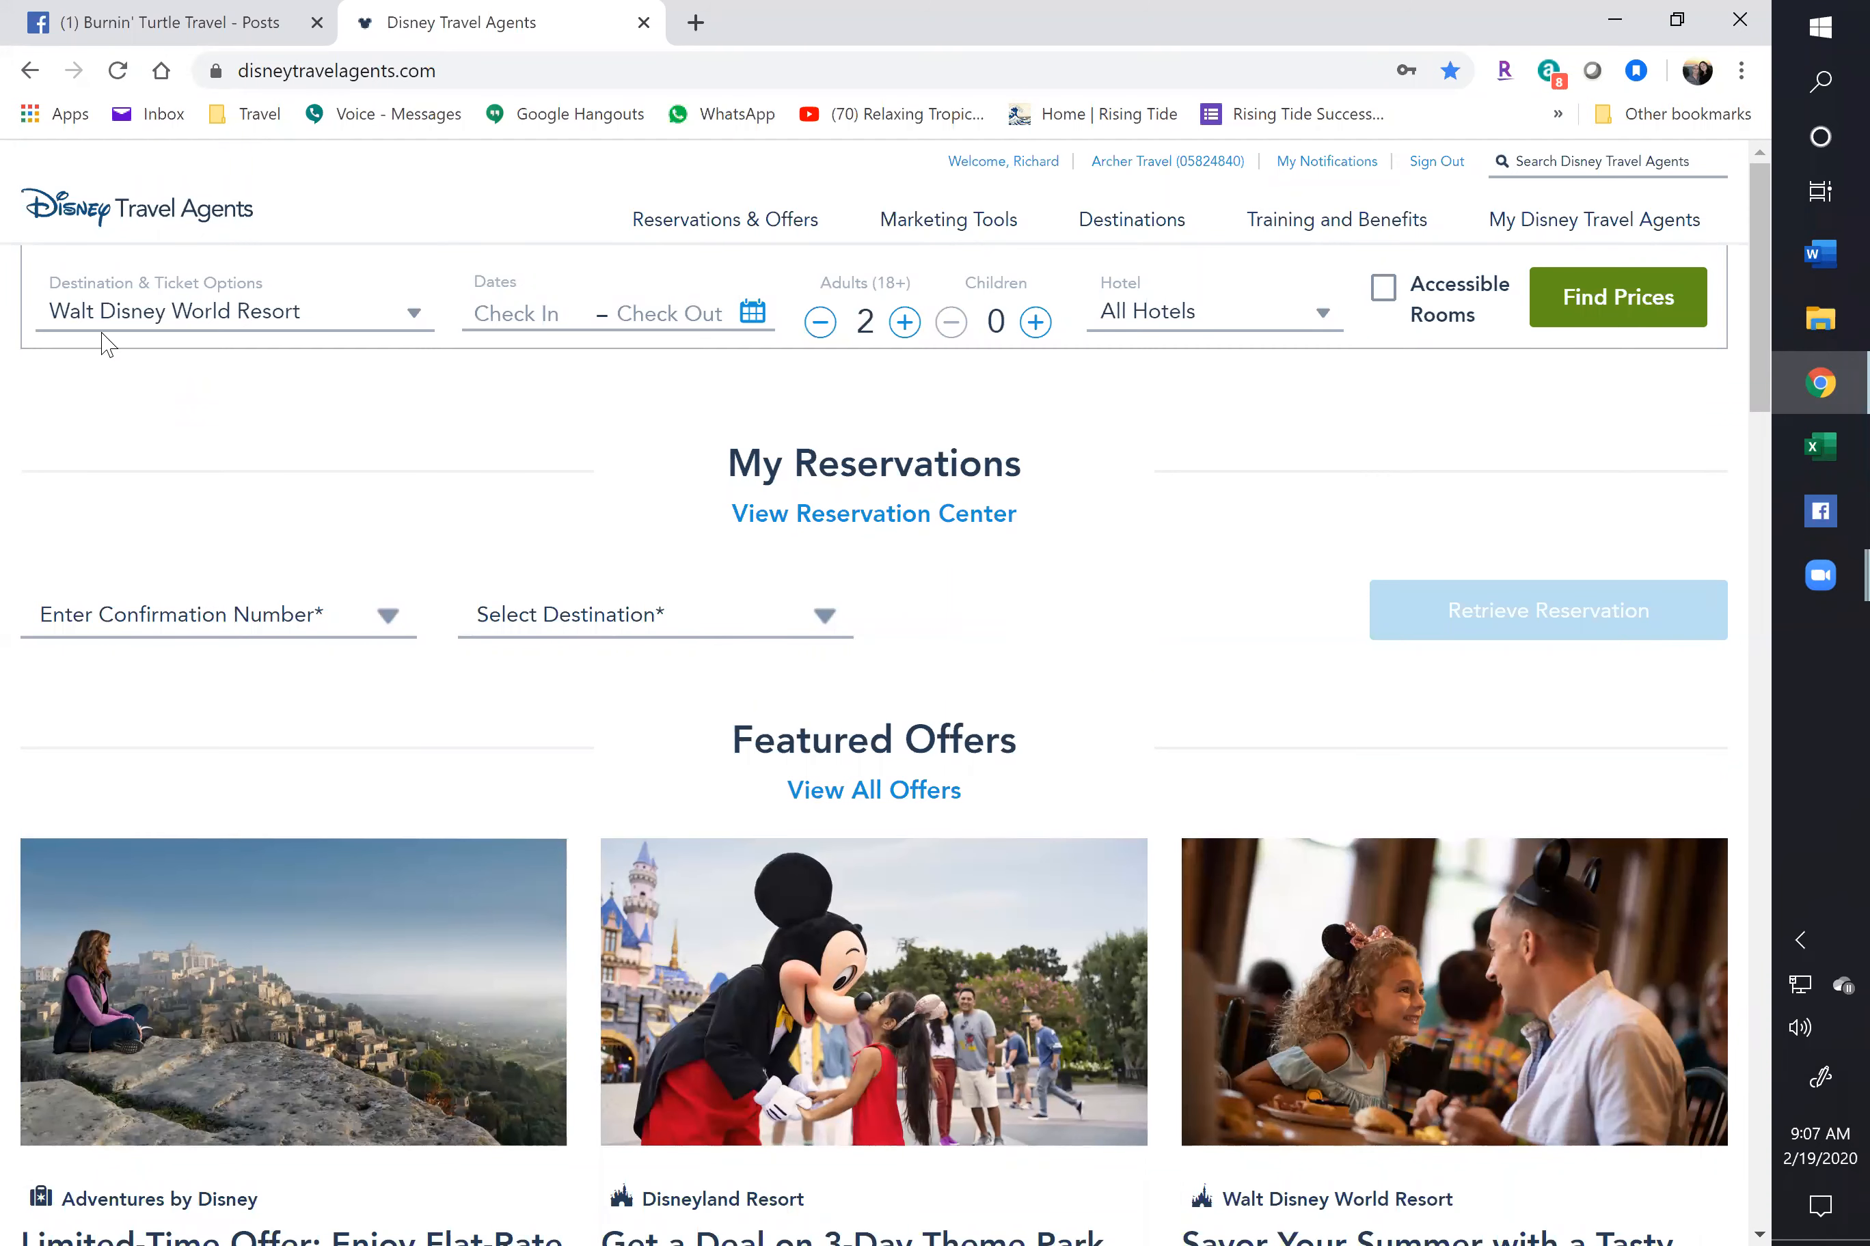
pyautogui.click(708, 312)
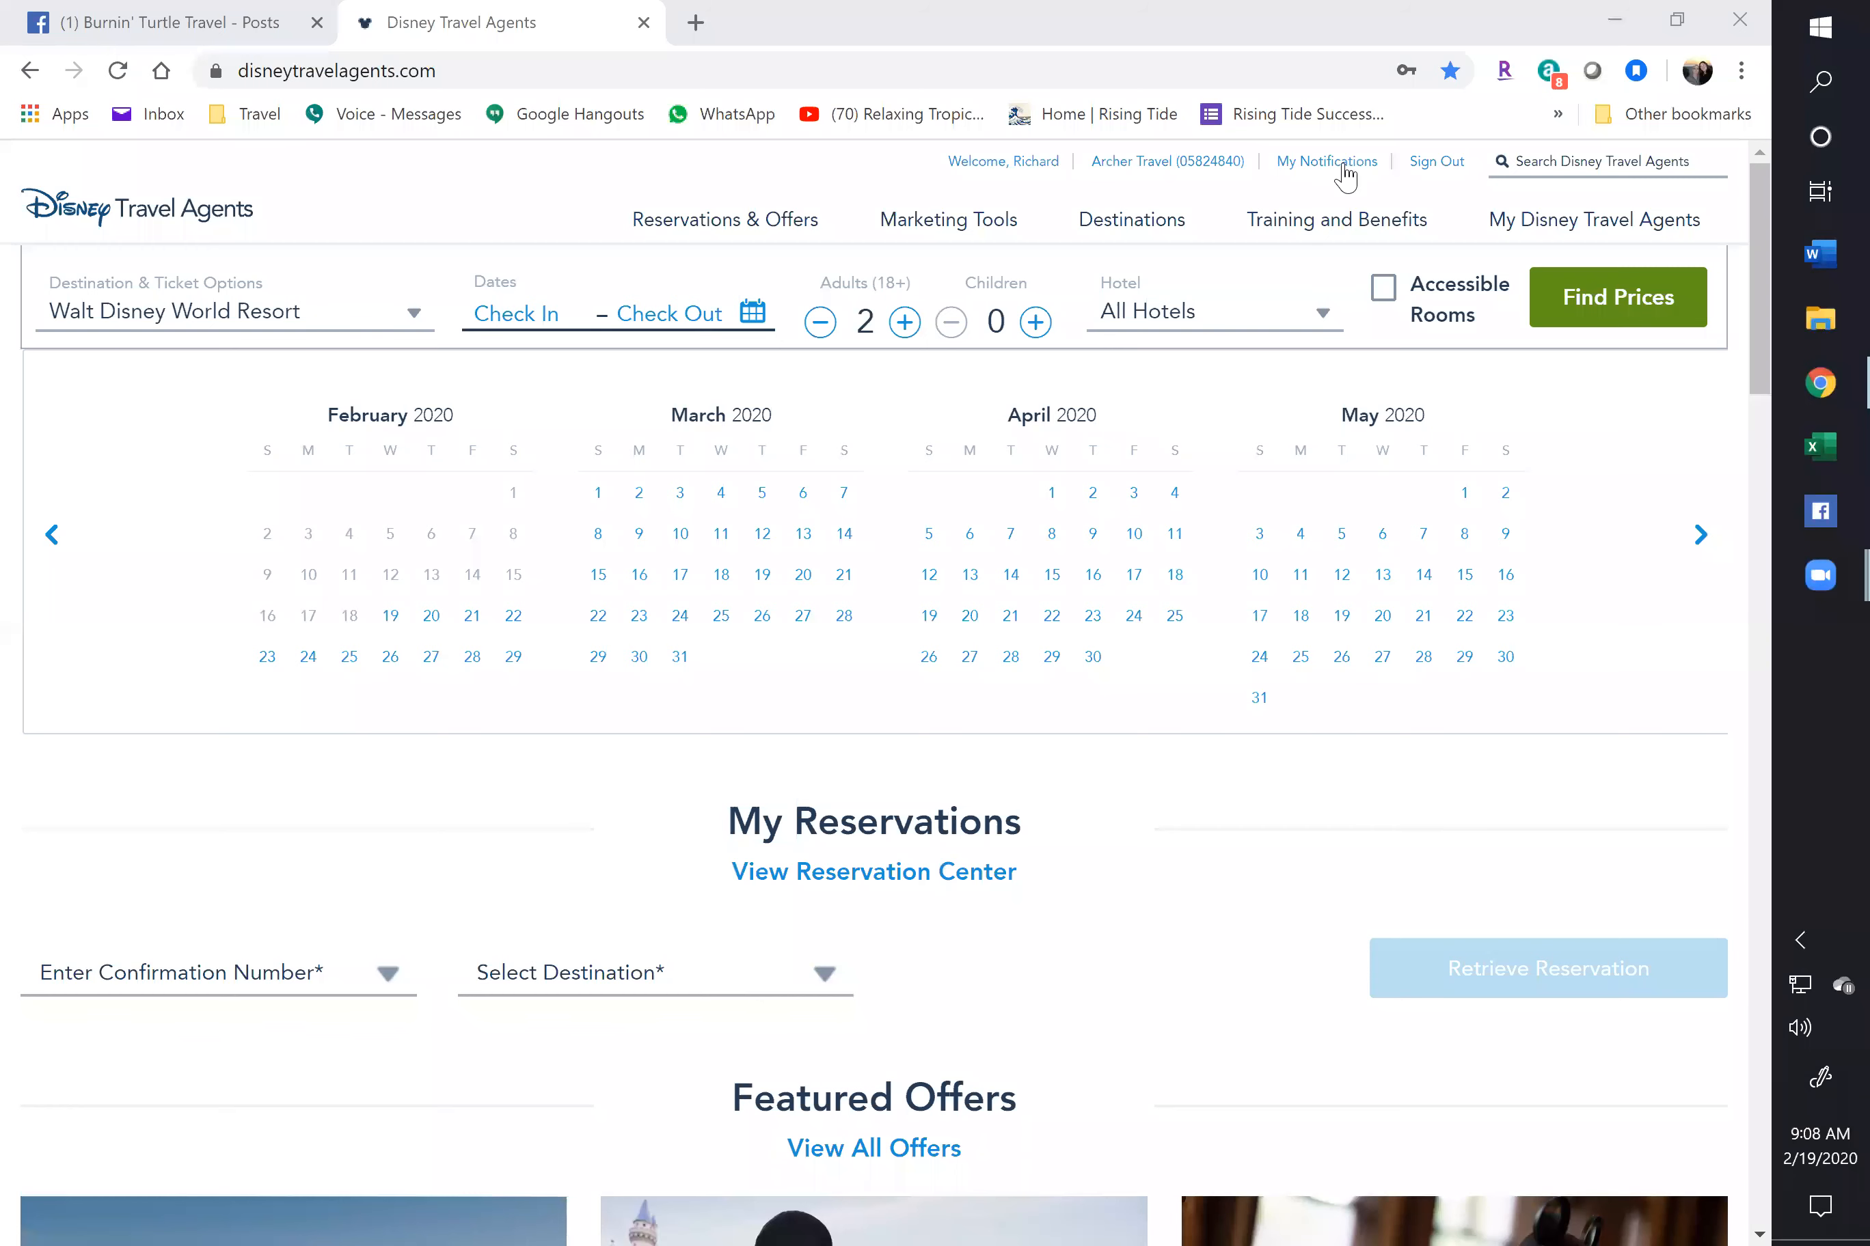
# Set the stay to July 1–7, 2020 and add two children alongside the 2 adults
pyautogui.click(1741, 71)
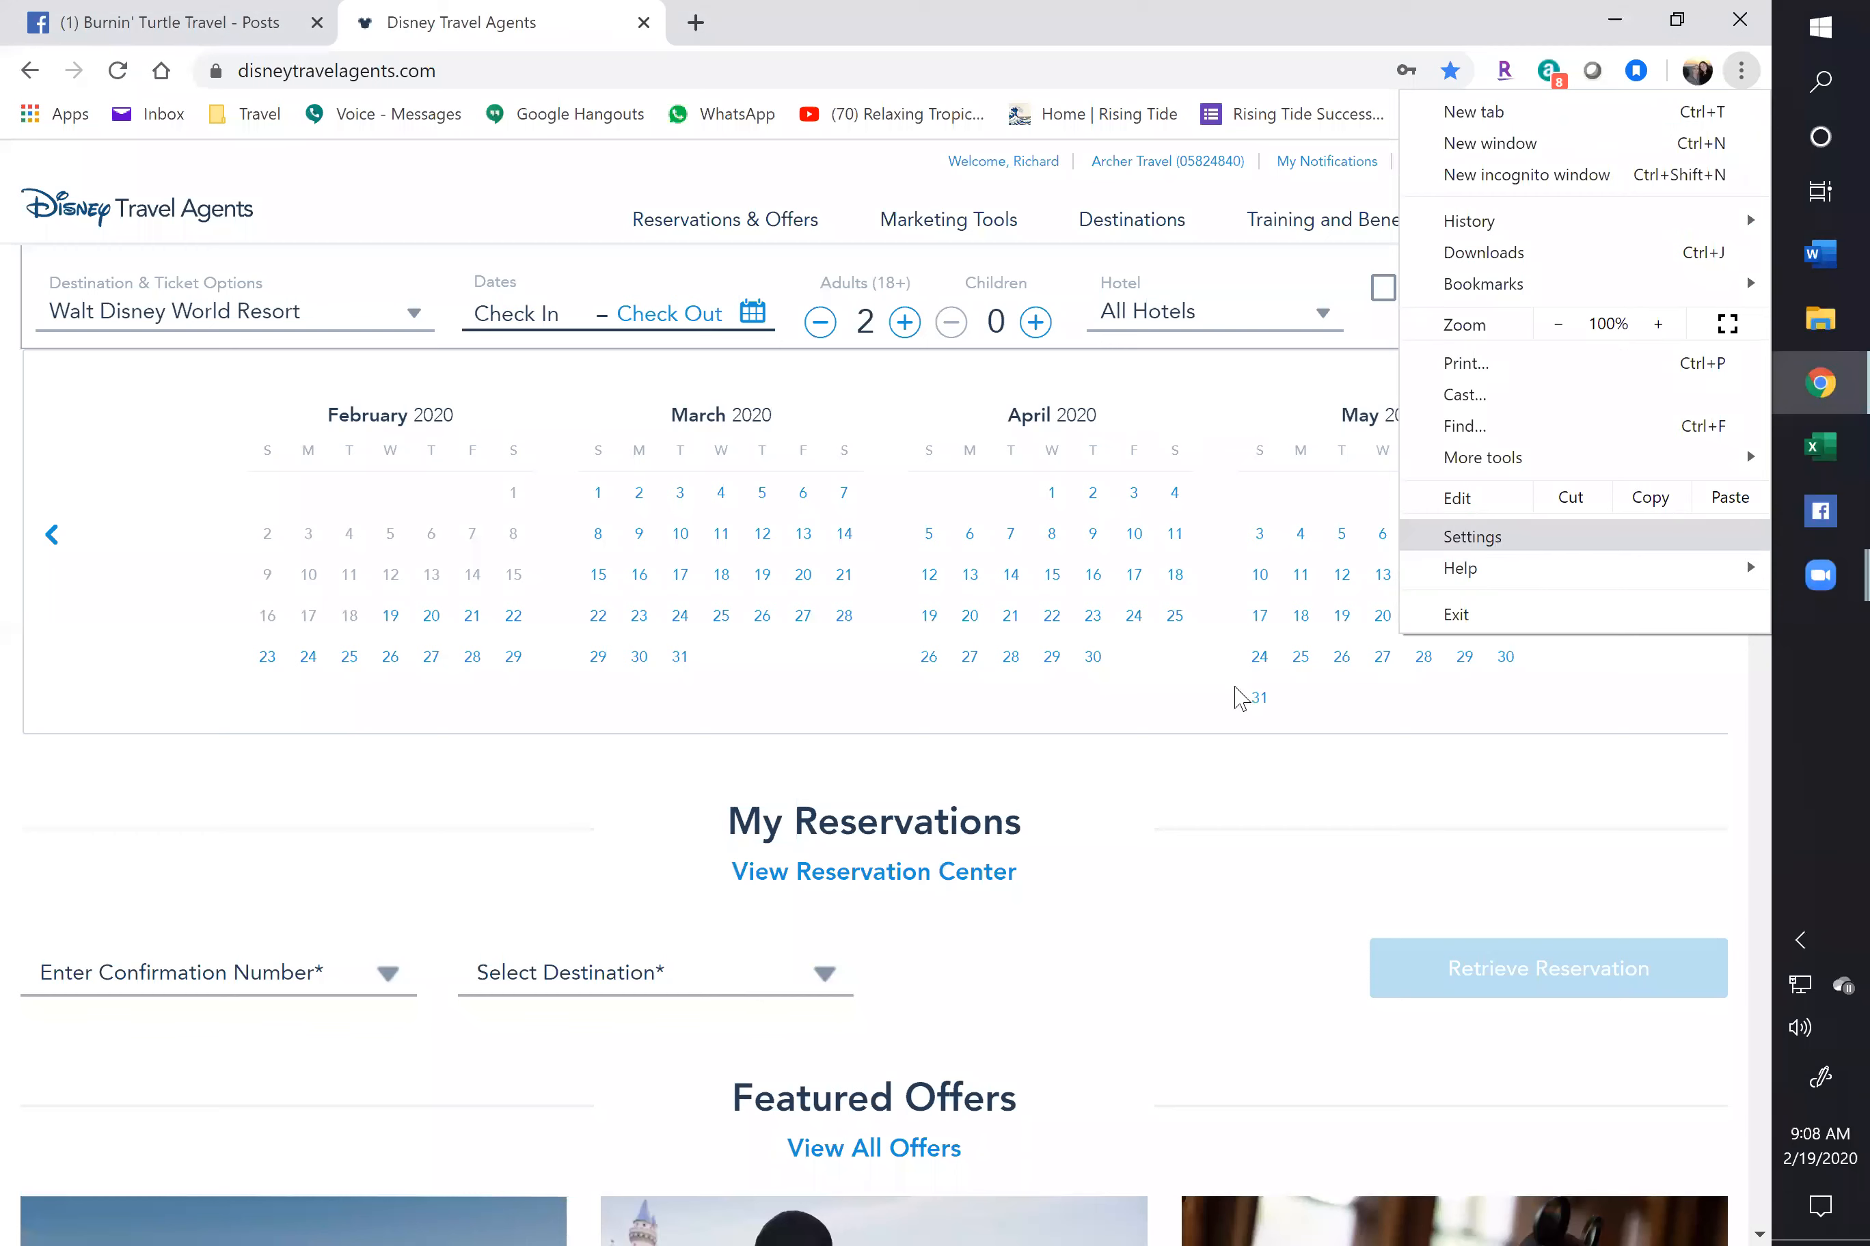
pyautogui.click(623, 778)
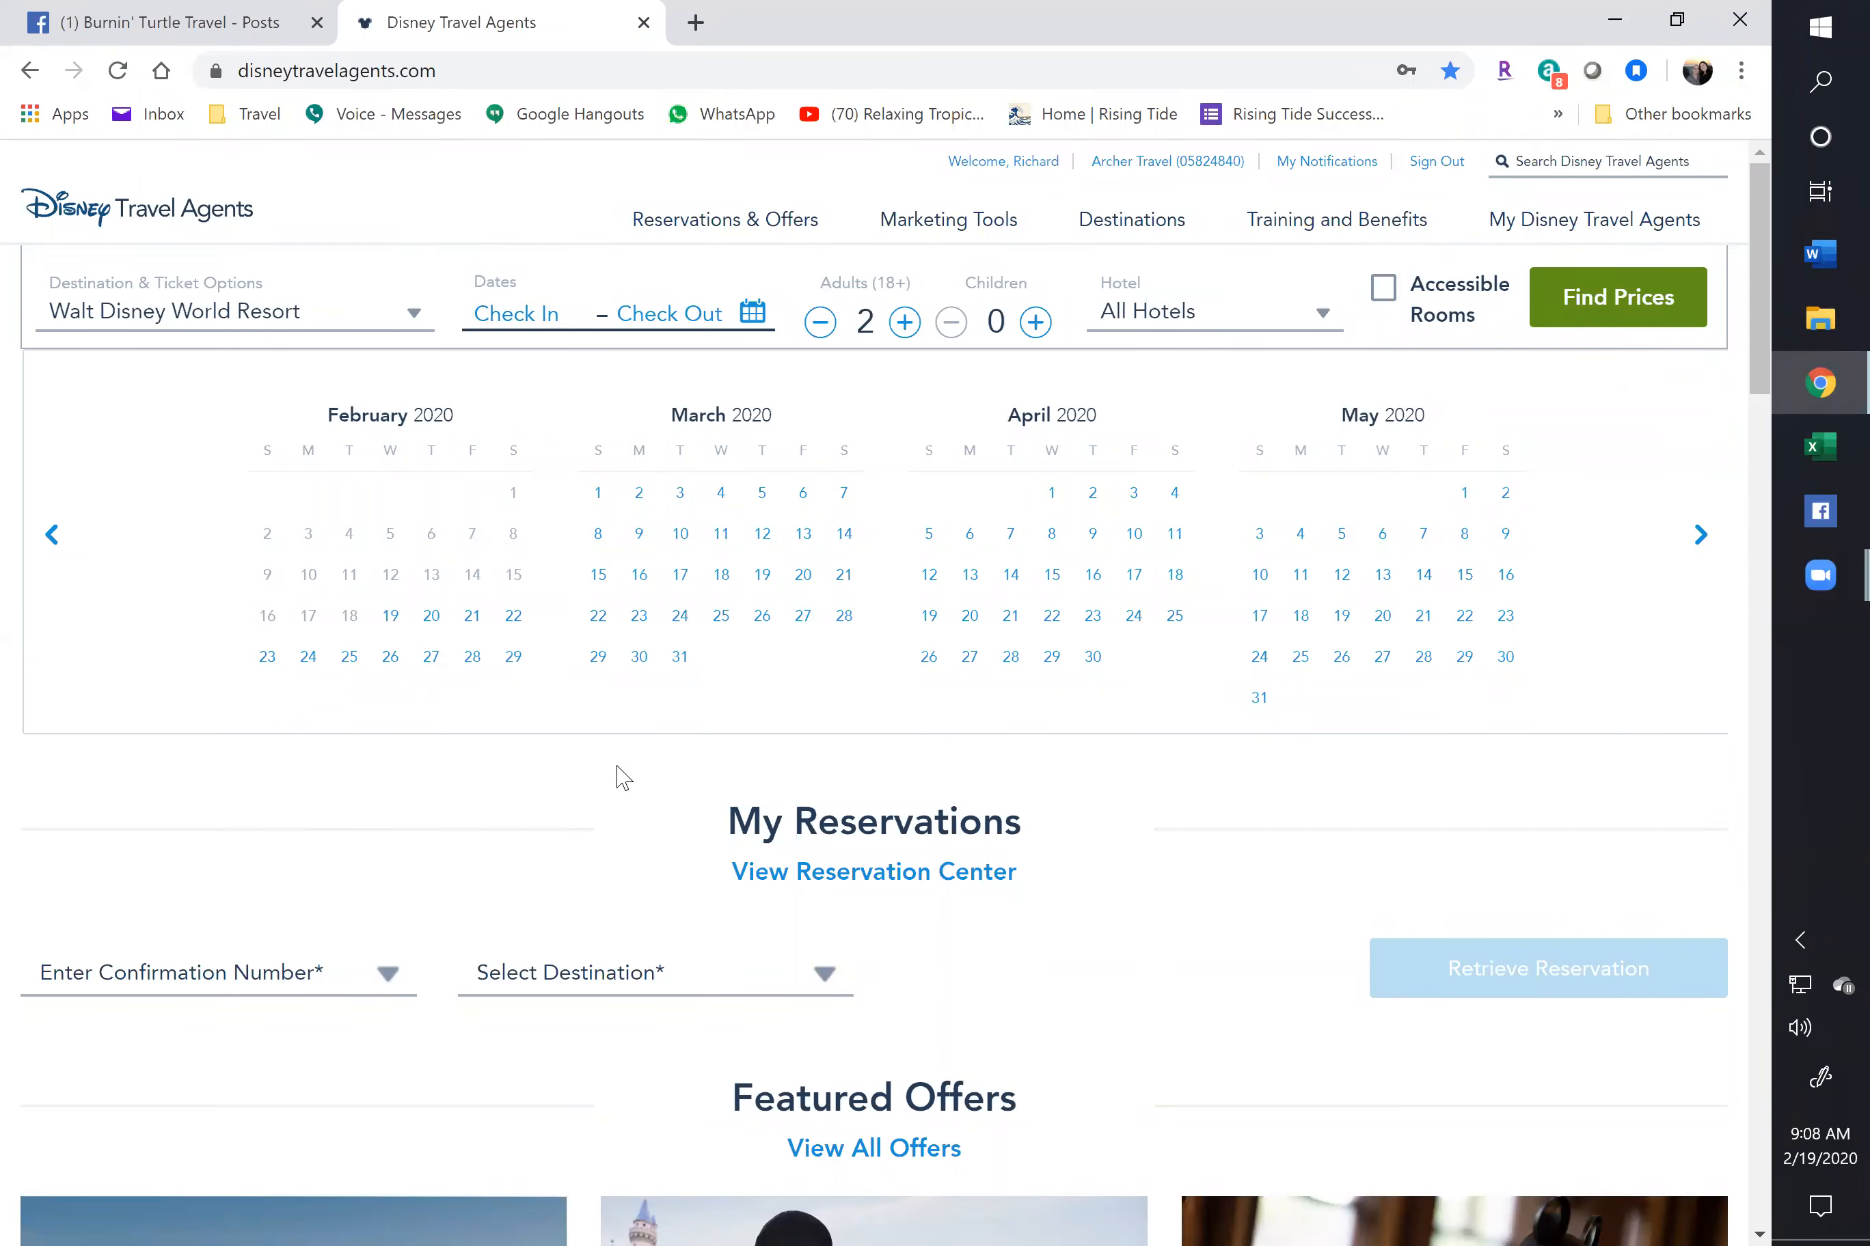
pyautogui.click(1698, 537)
pyautogui.click(1697, 537)
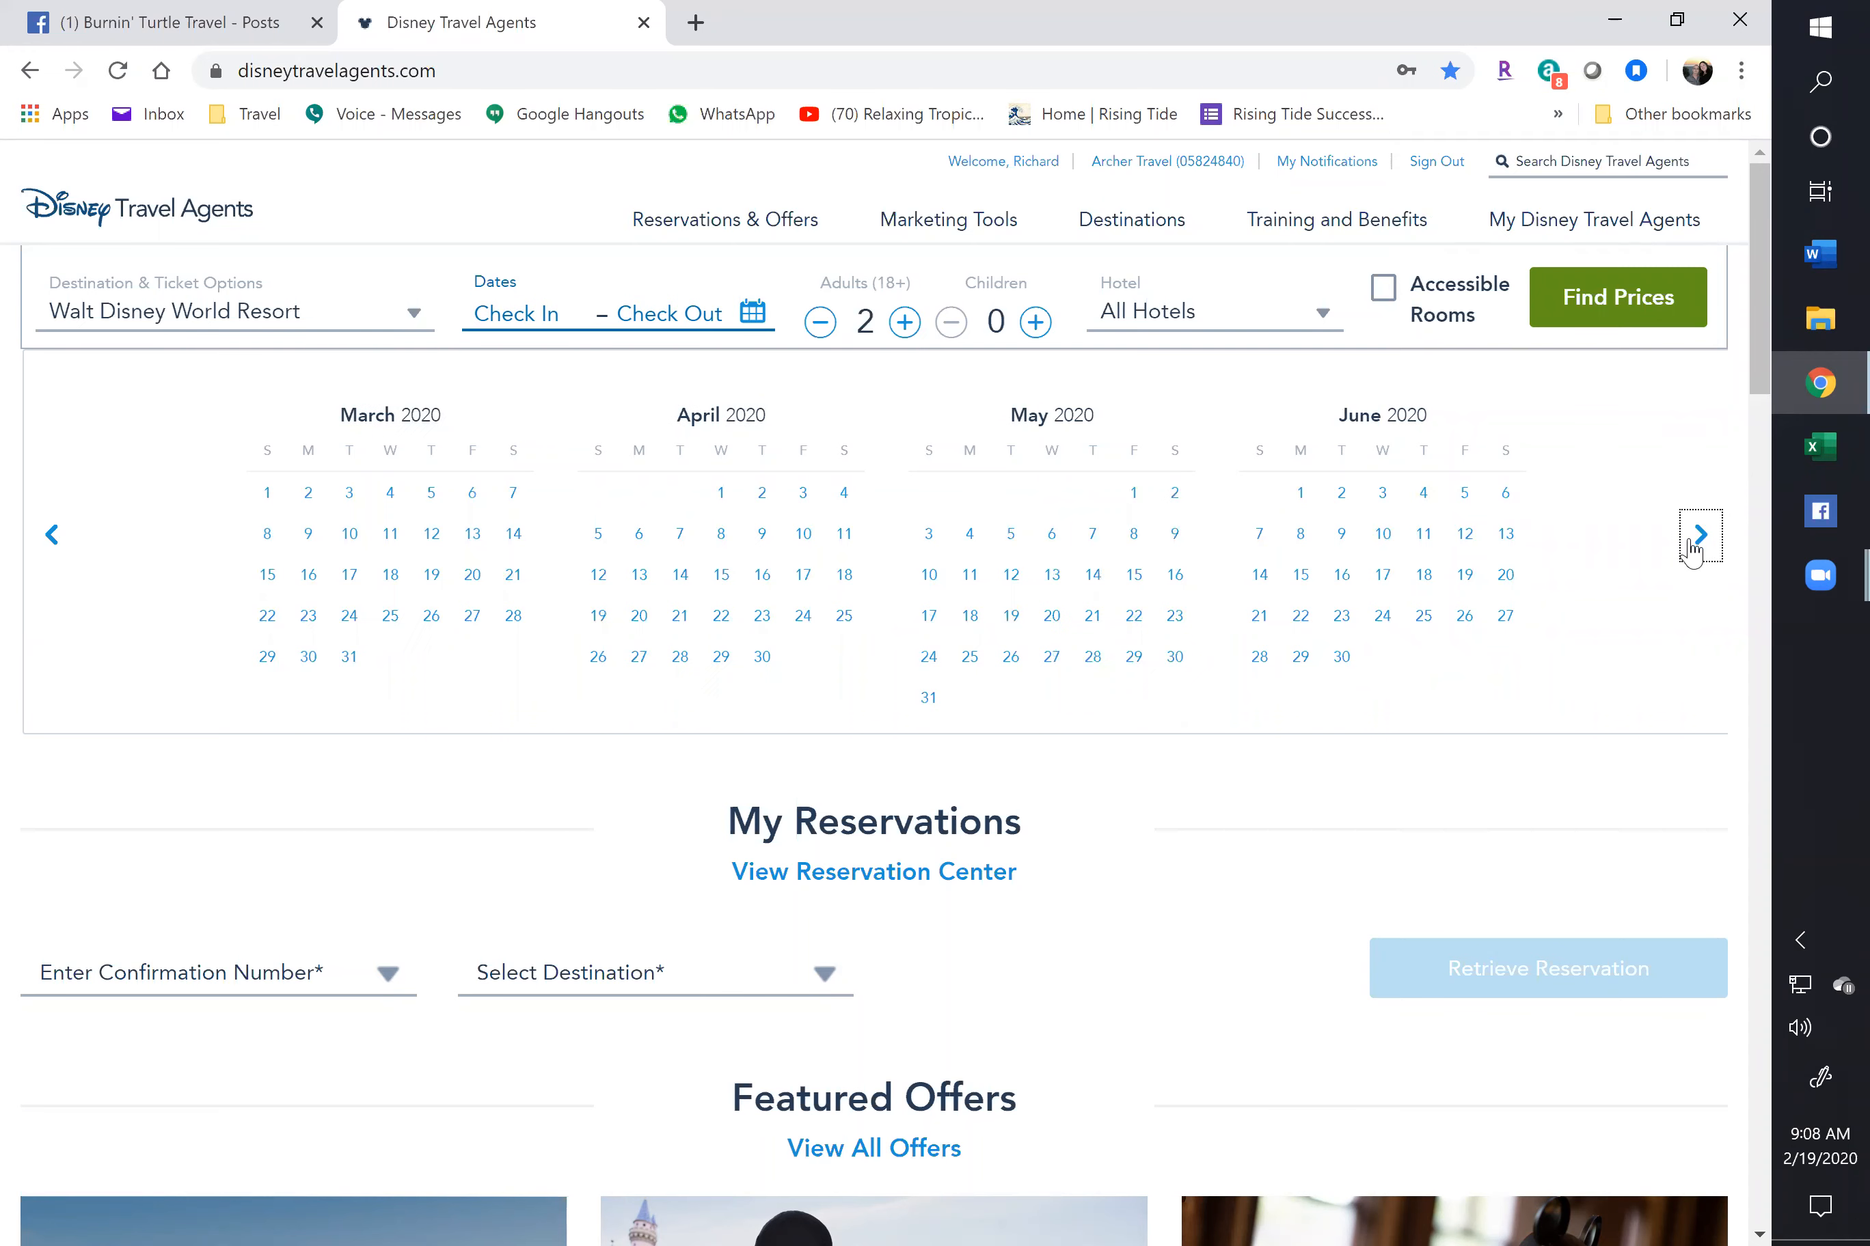
pyautogui.click(1698, 537)
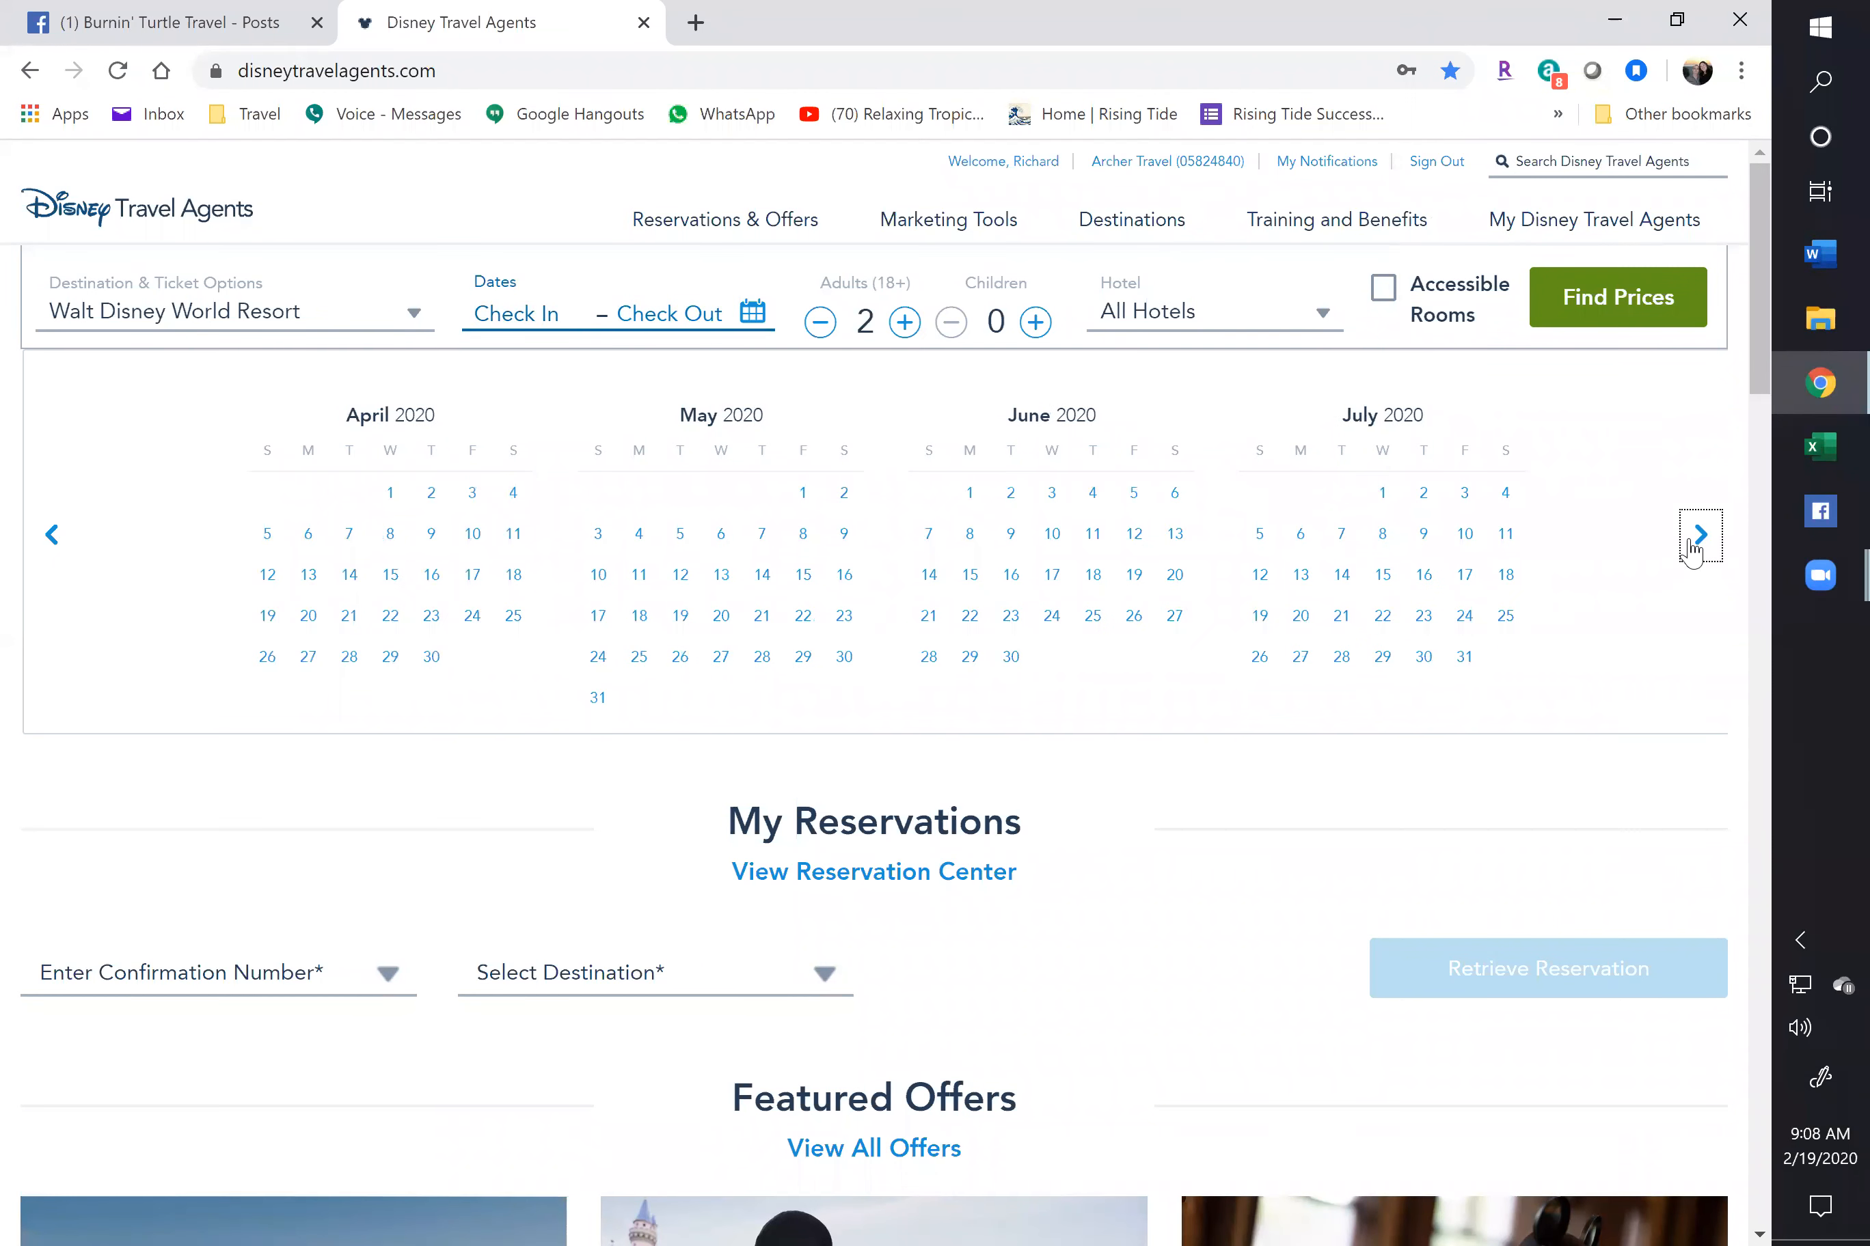
pyautogui.click(1384, 497)
pyautogui.click(1339, 538)
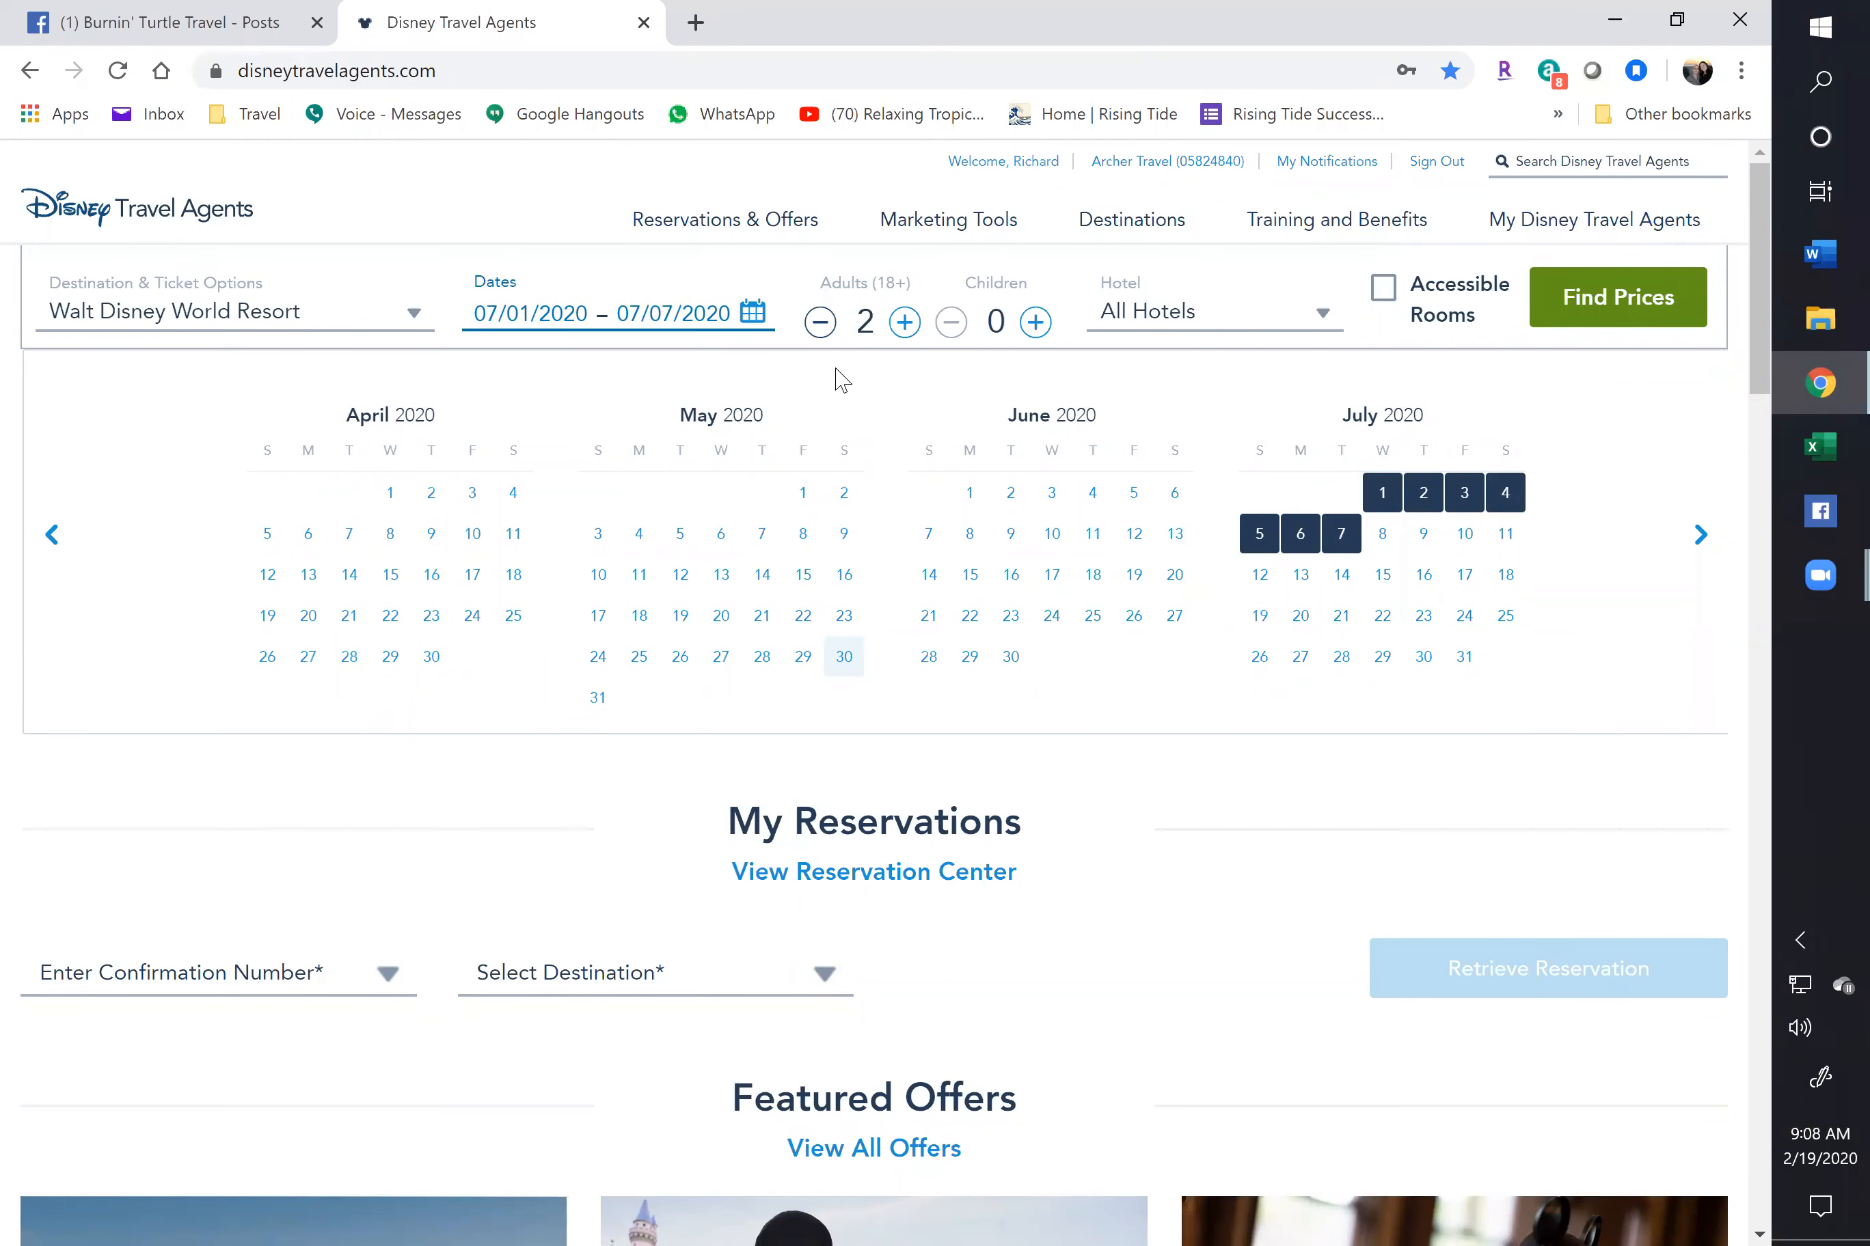
pyautogui.click(1036, 323)
pyautogui.click(1036, 323)
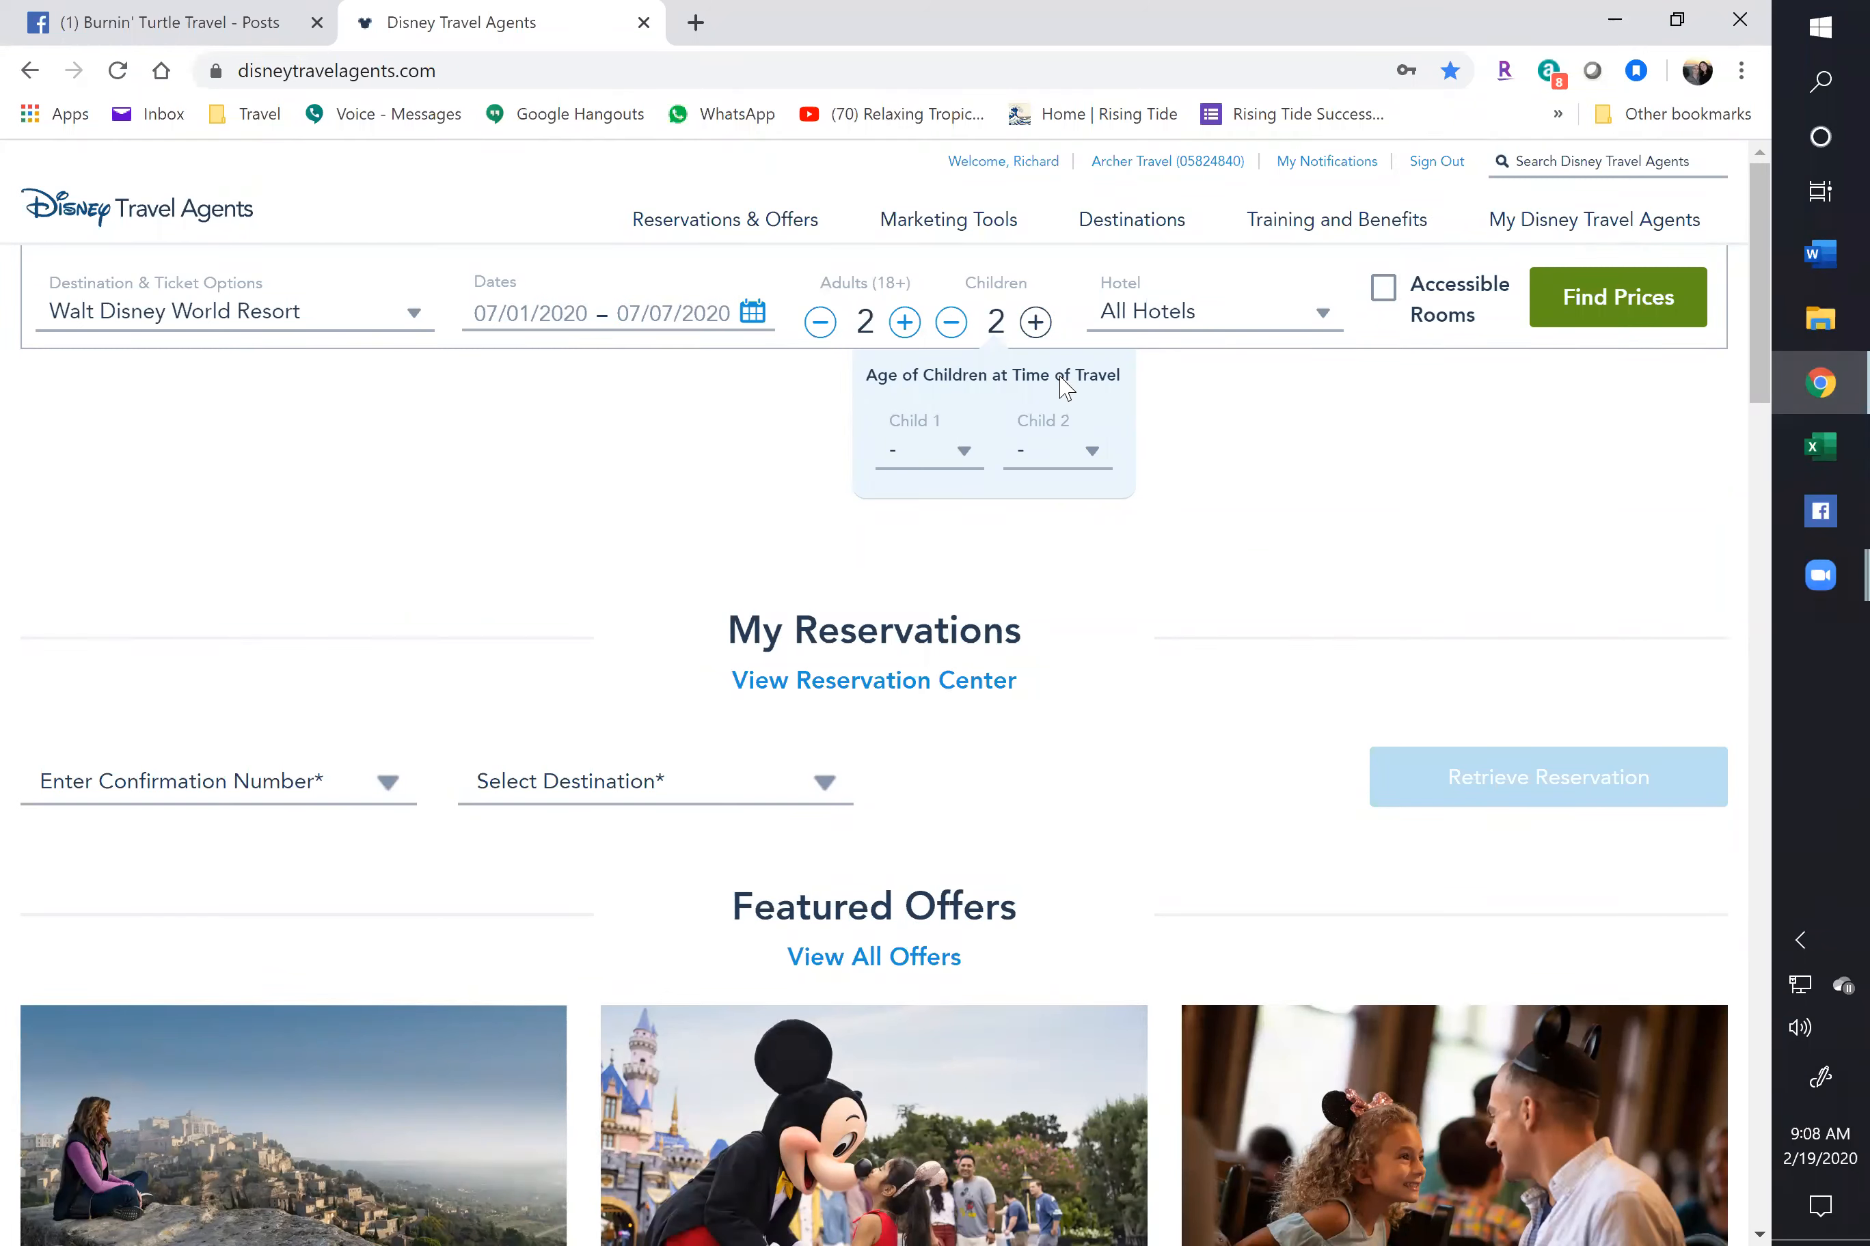
# Set Child 1's age to 6 and Child 2's age to 9, then search resort prices
pyautogui.click(965, 456)
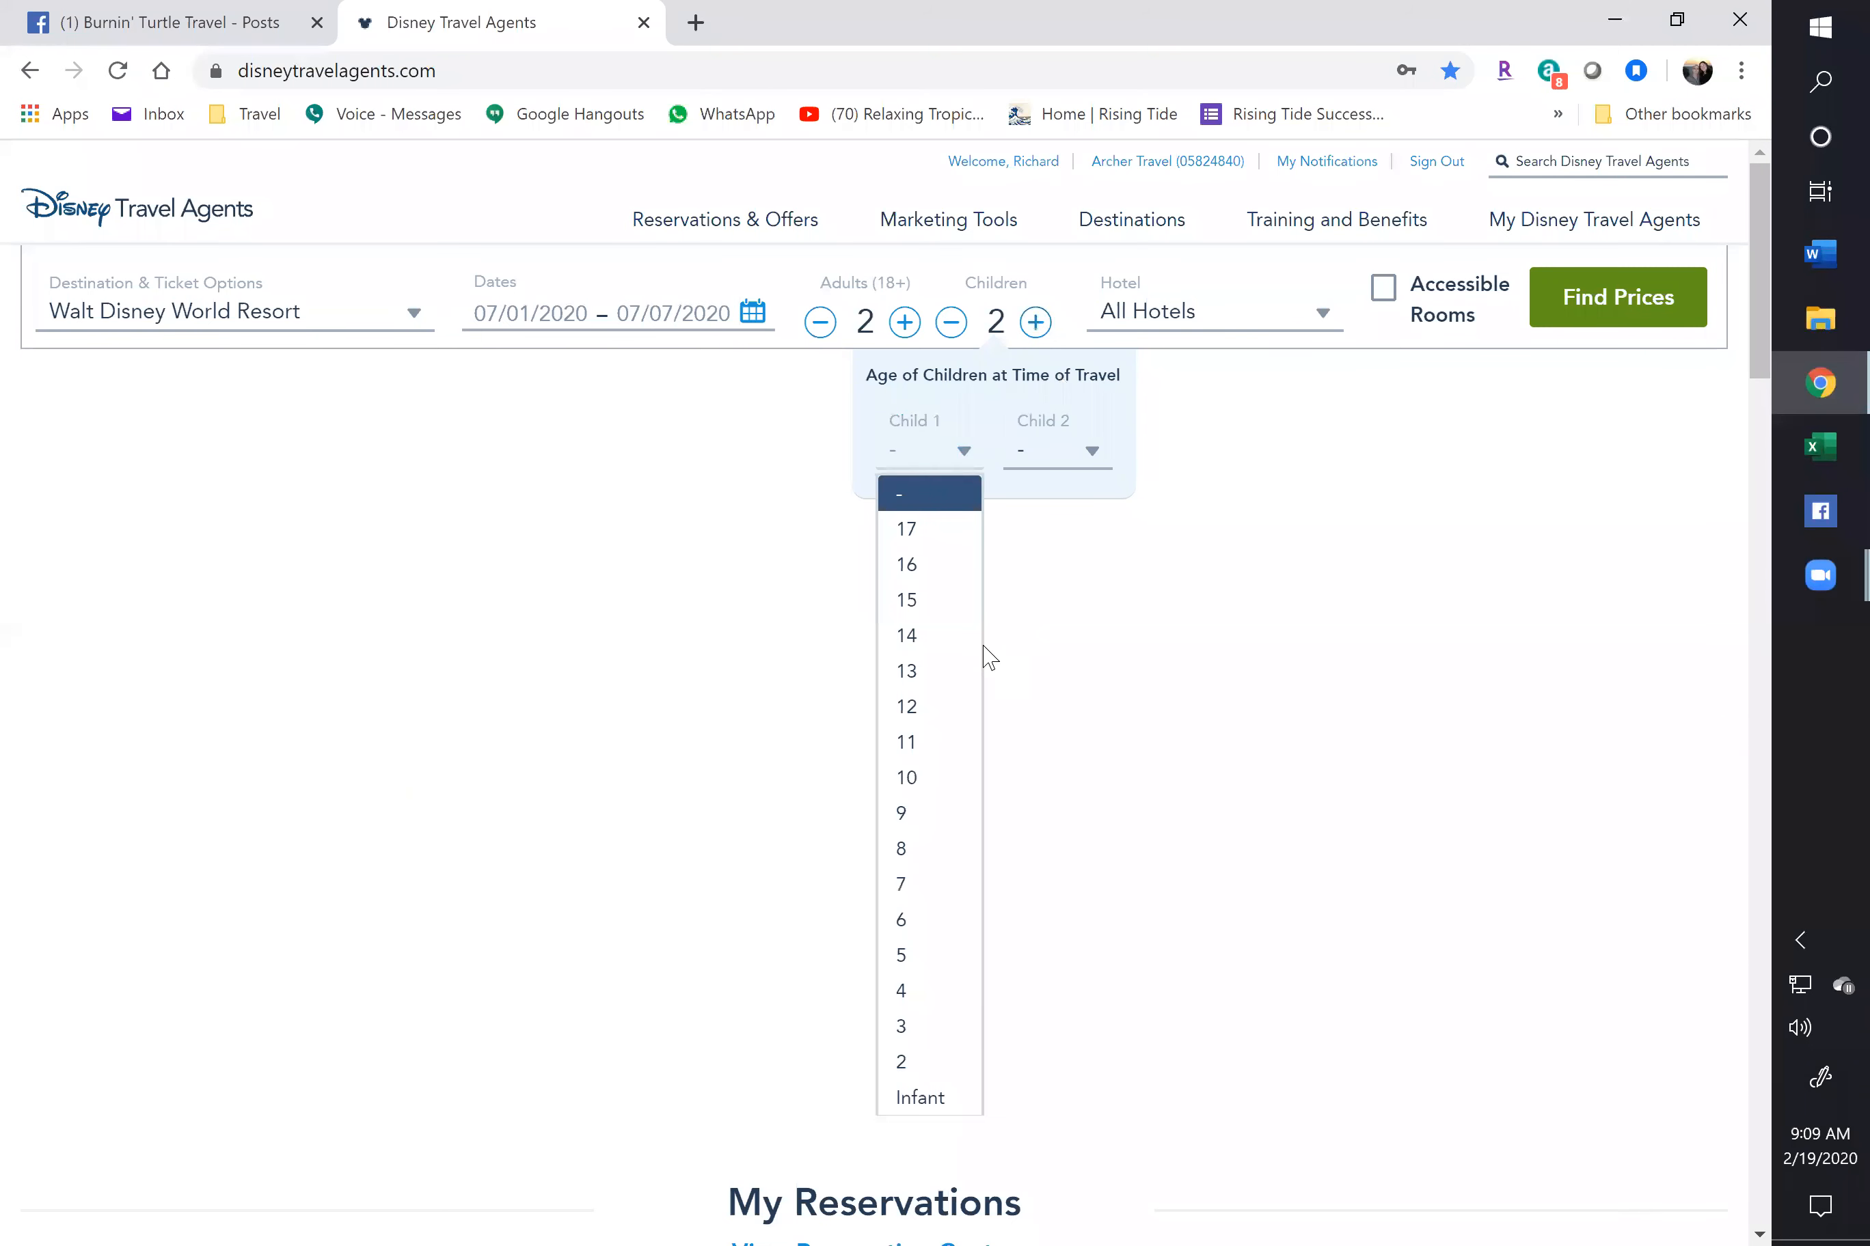
pyautogui.click(929, 918)
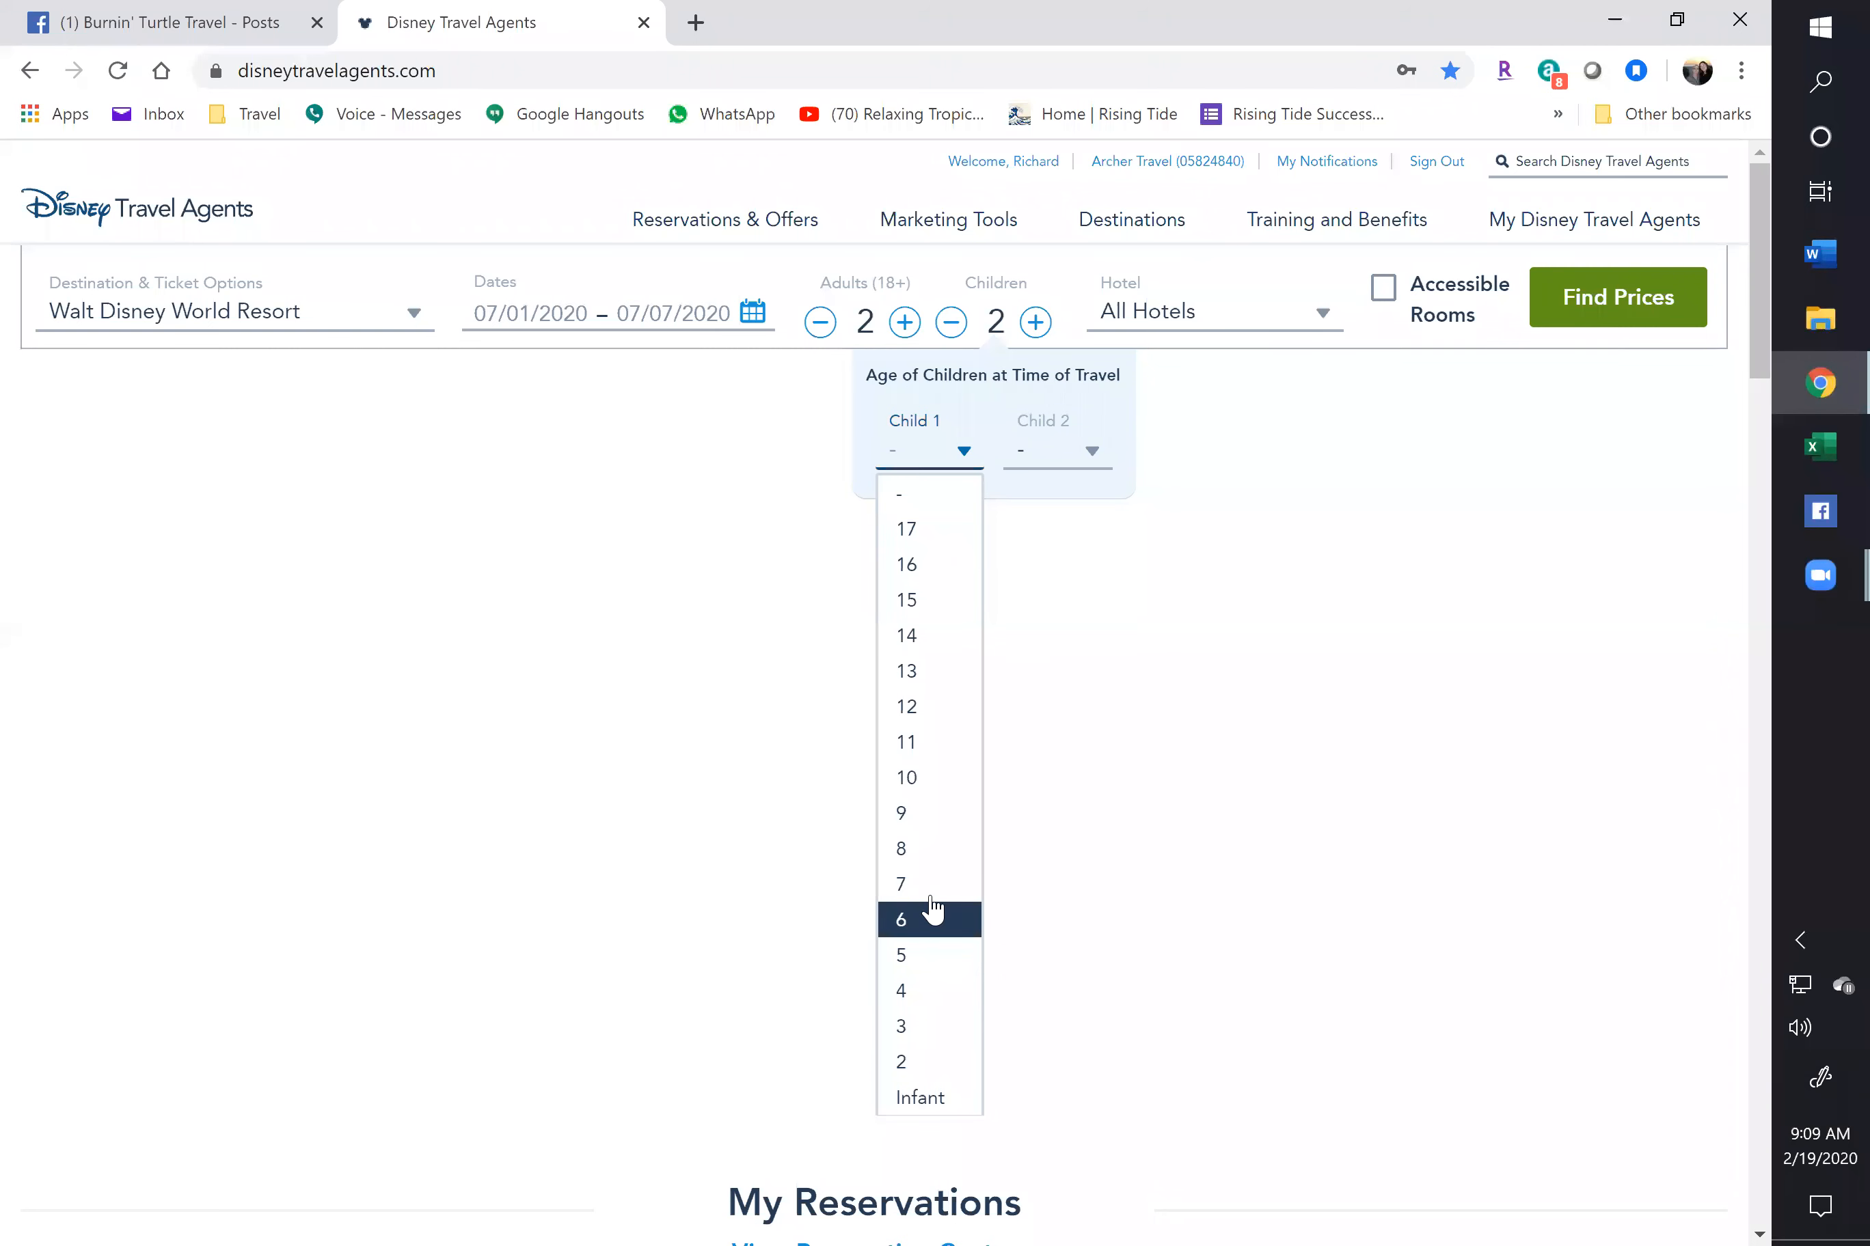
pyautogui.click(1090, 455)
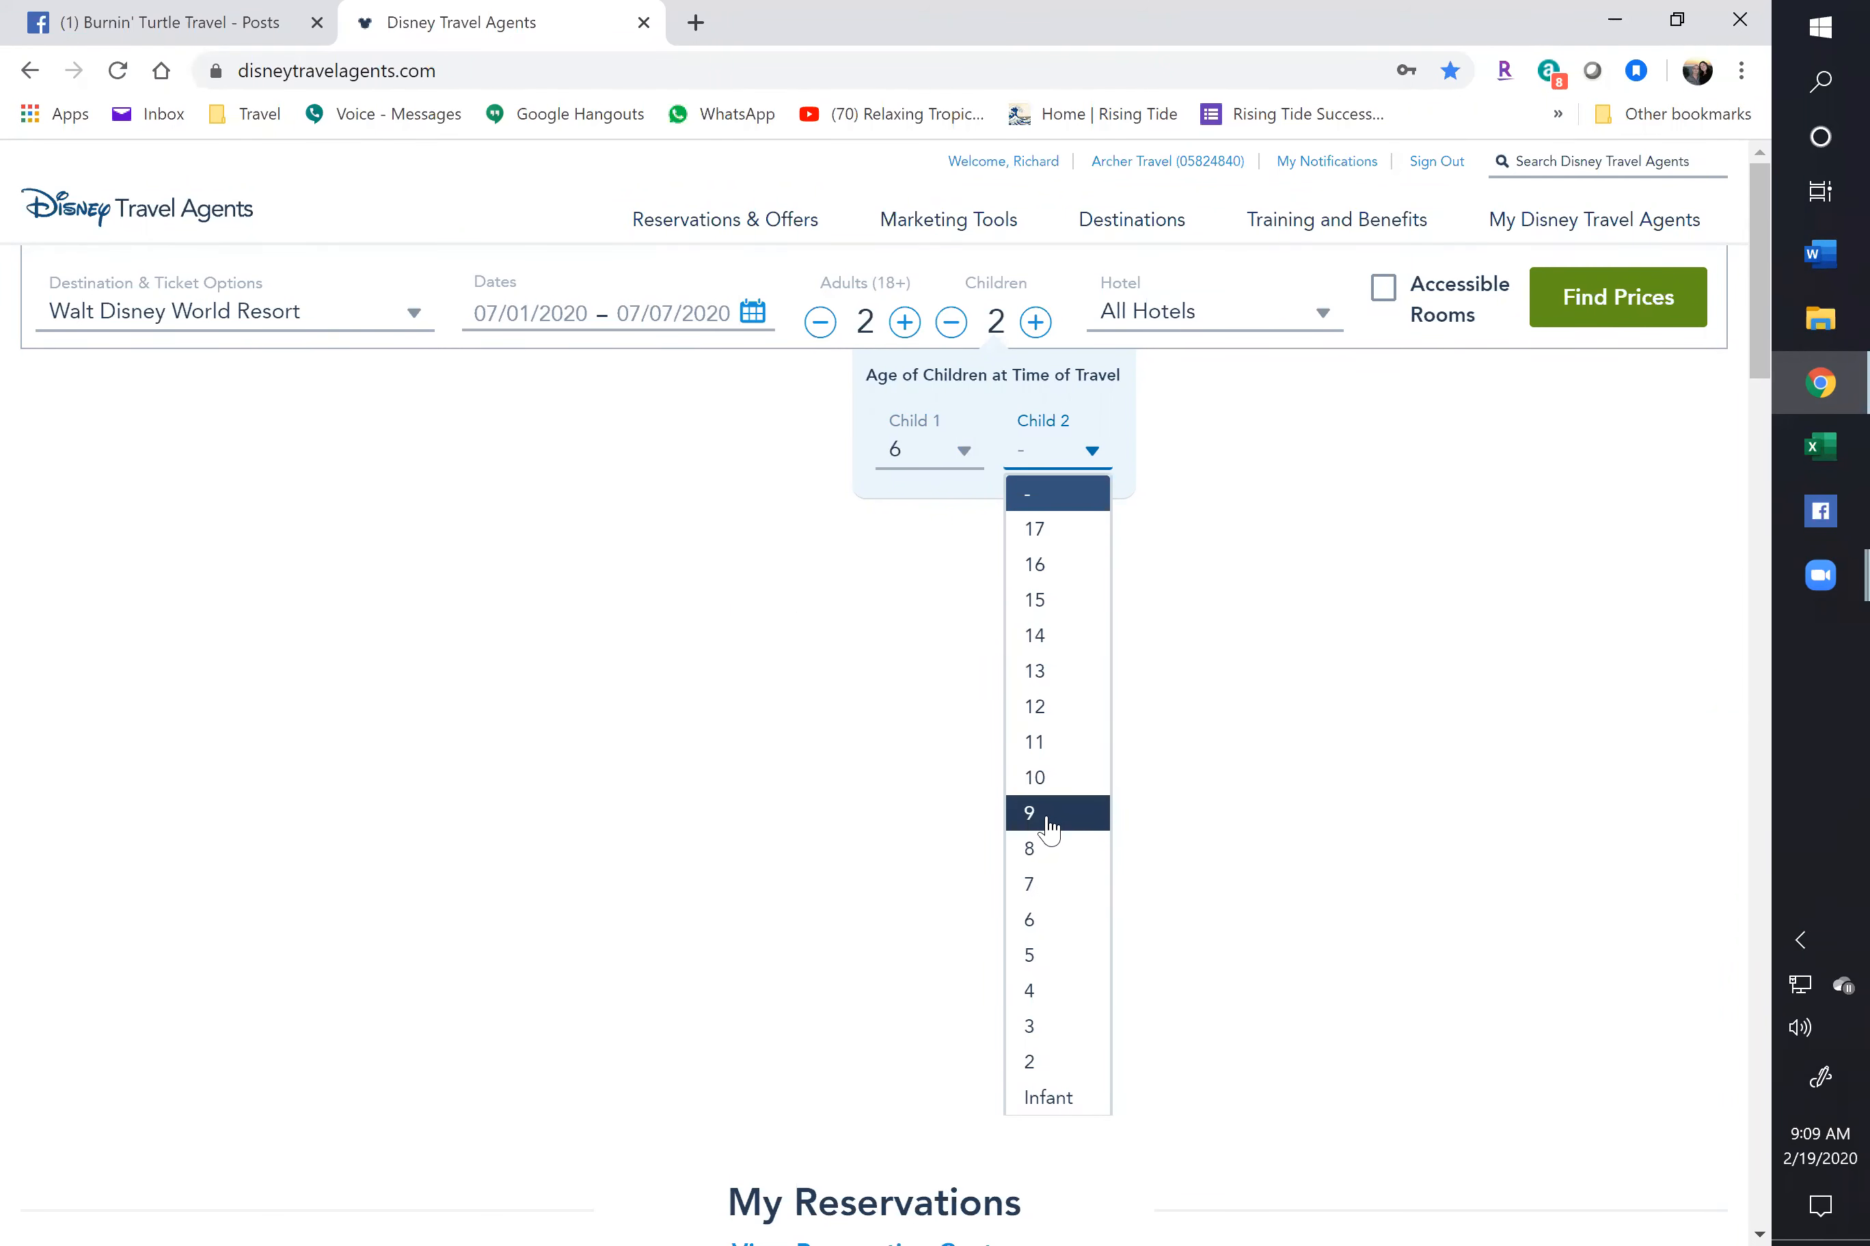
pyautogui.click(1048, 814)
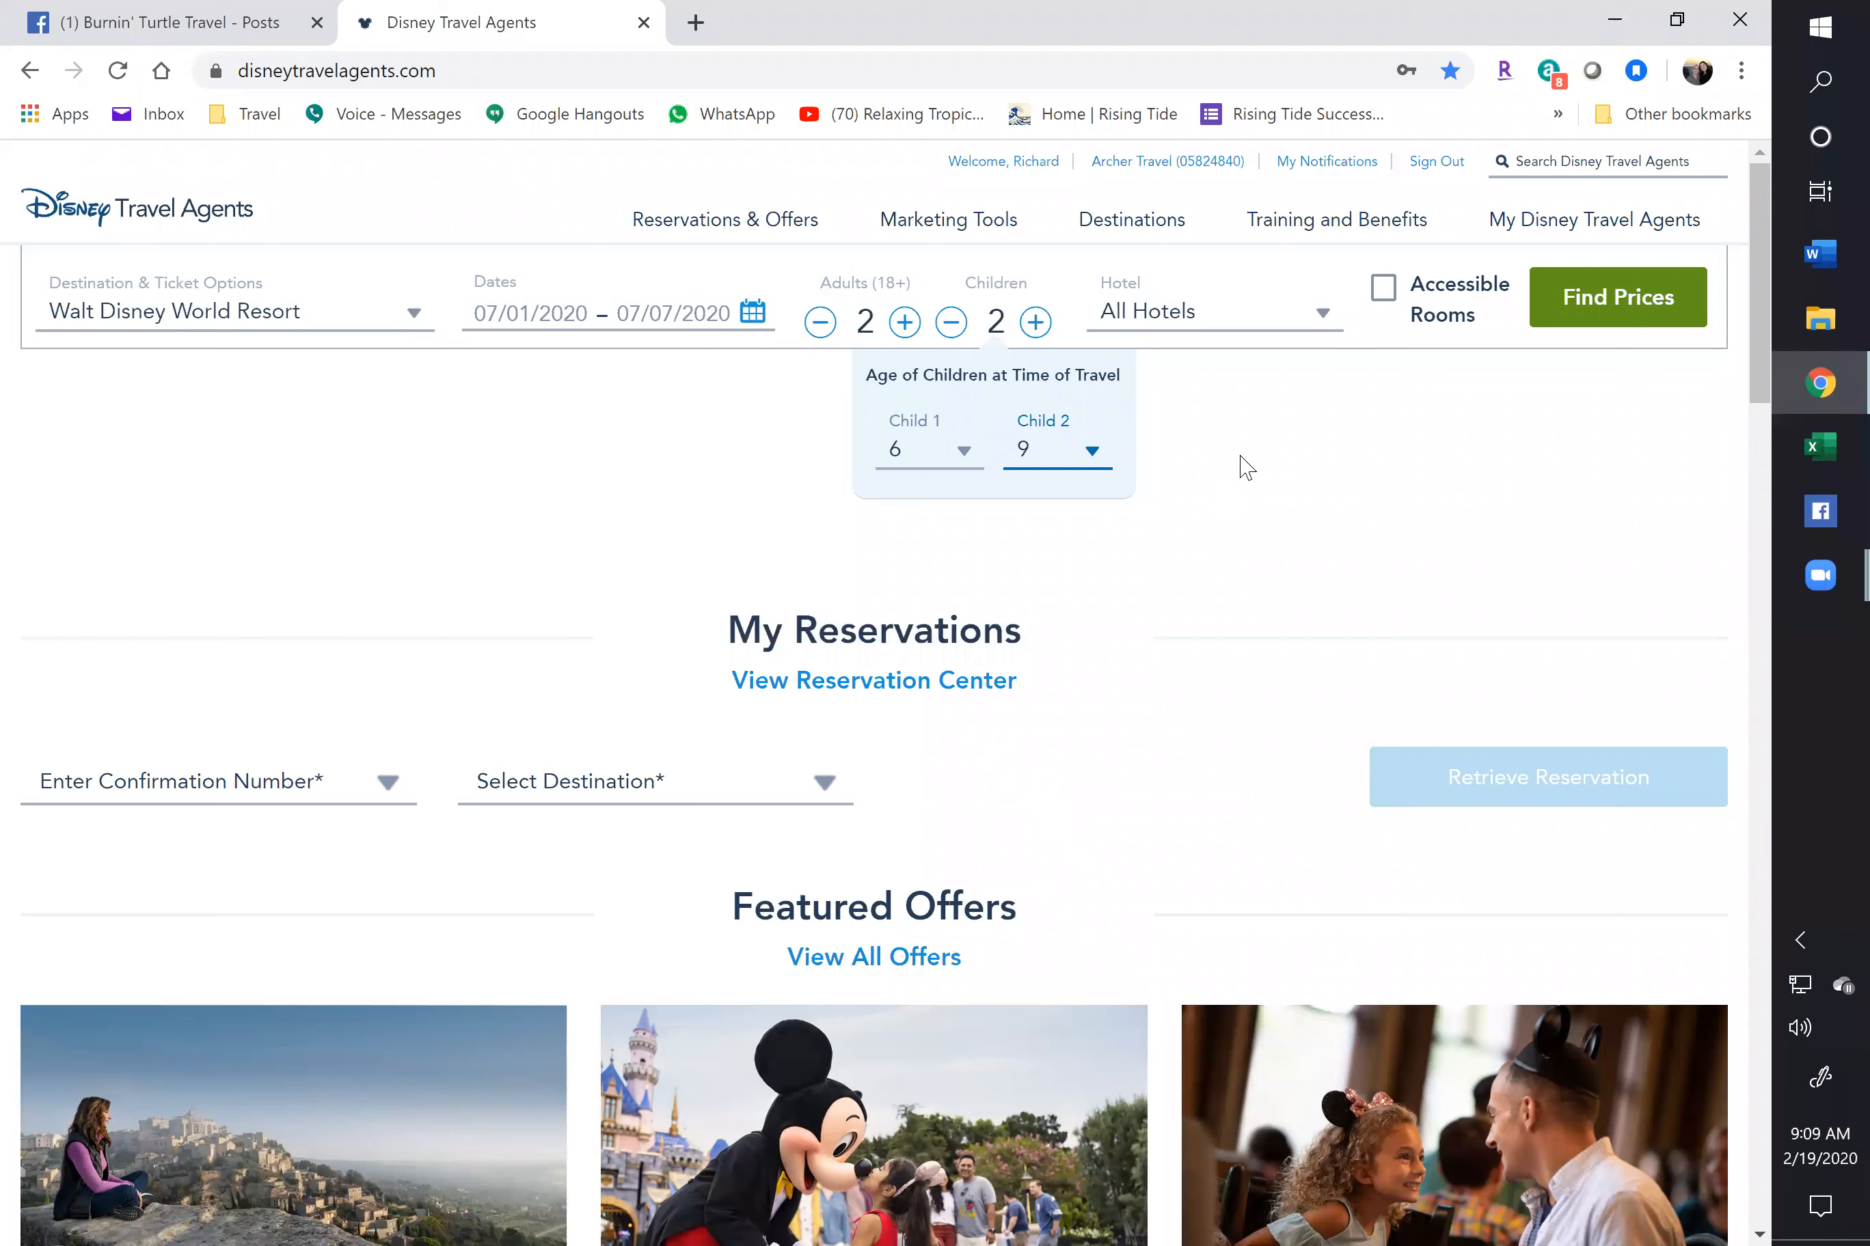
pyautogui.click(1597, 309)
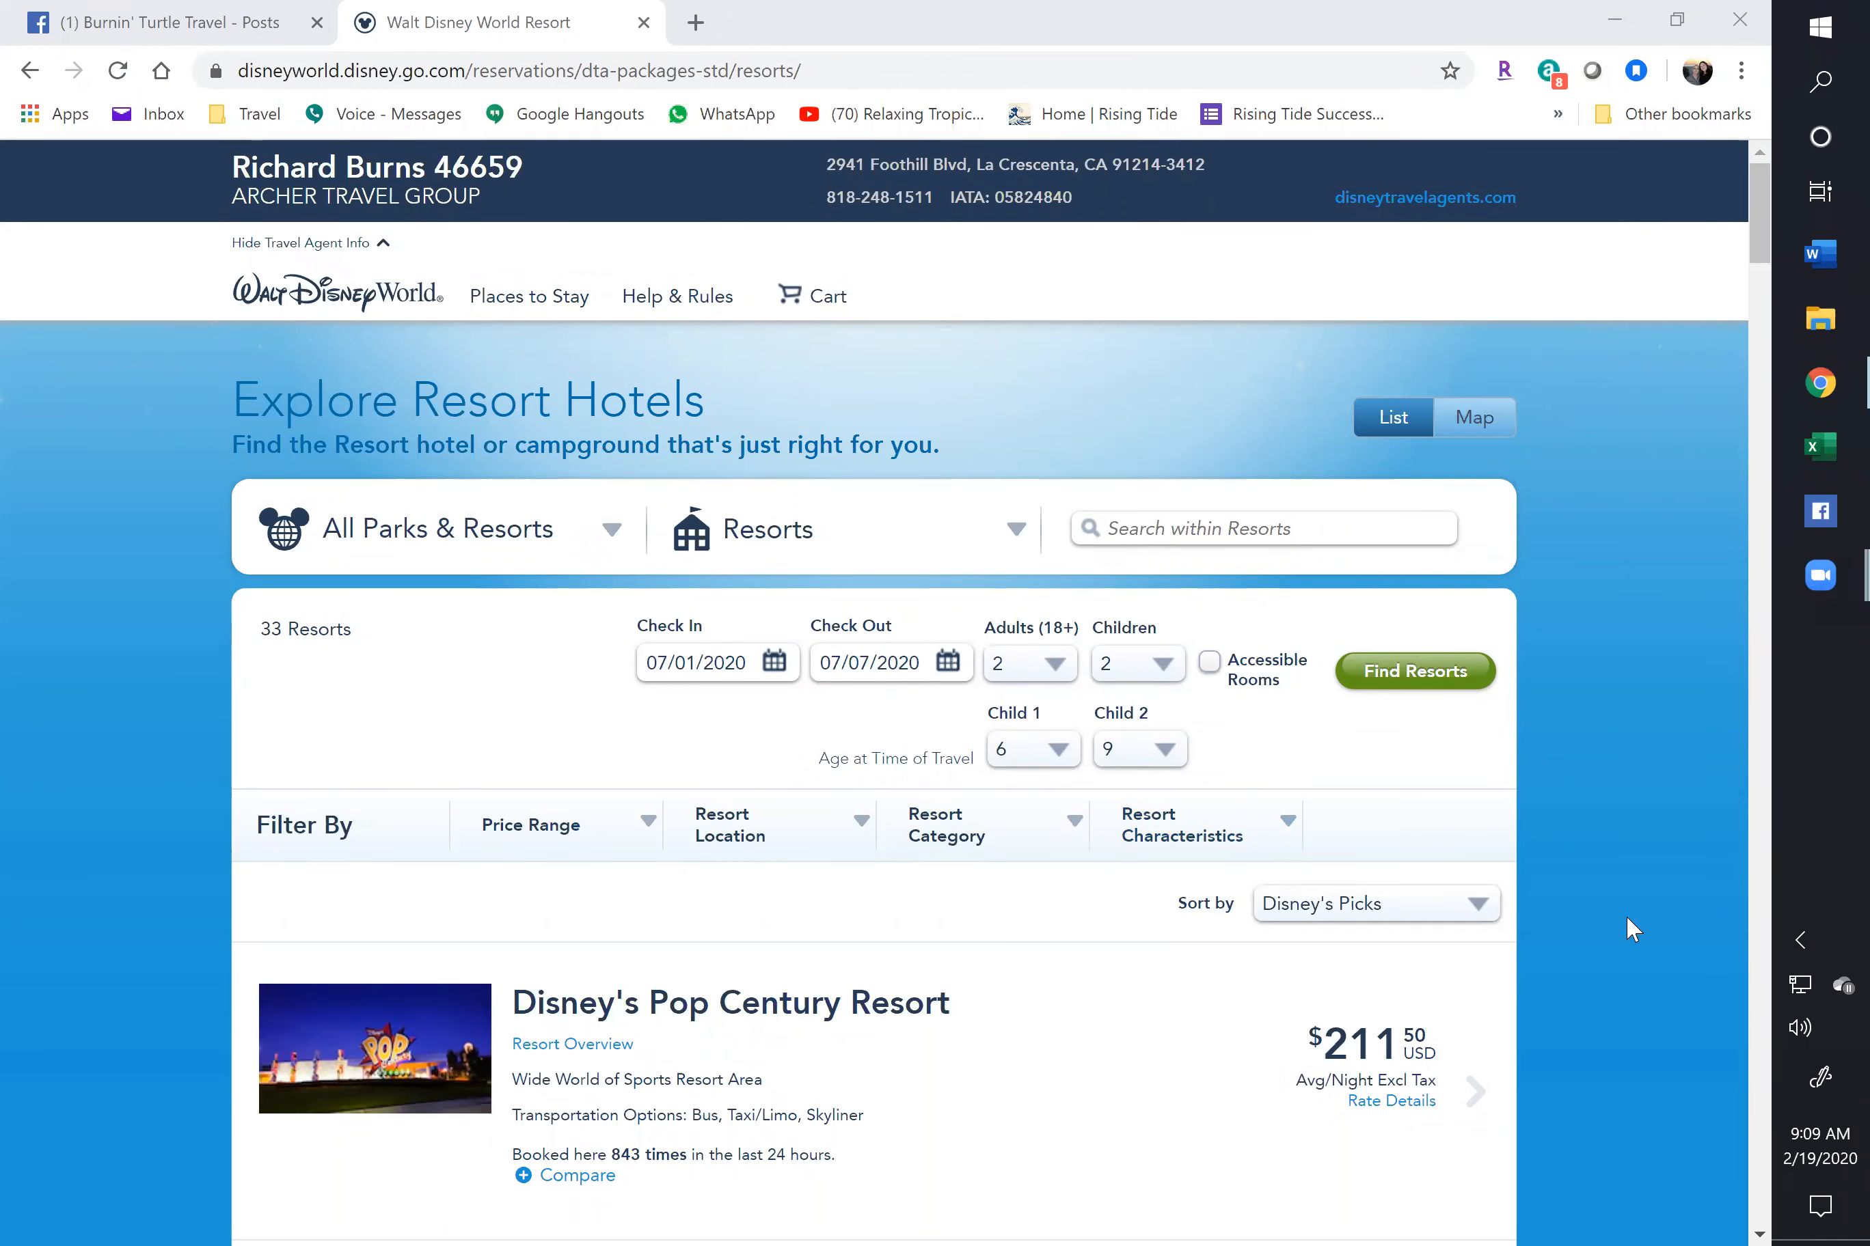
# Compare the 33 resorts' nightly prices, from Pop Century $211.50 to Grand Floridian $702.17
pyautogui.scroll(-2, 1630, 917)
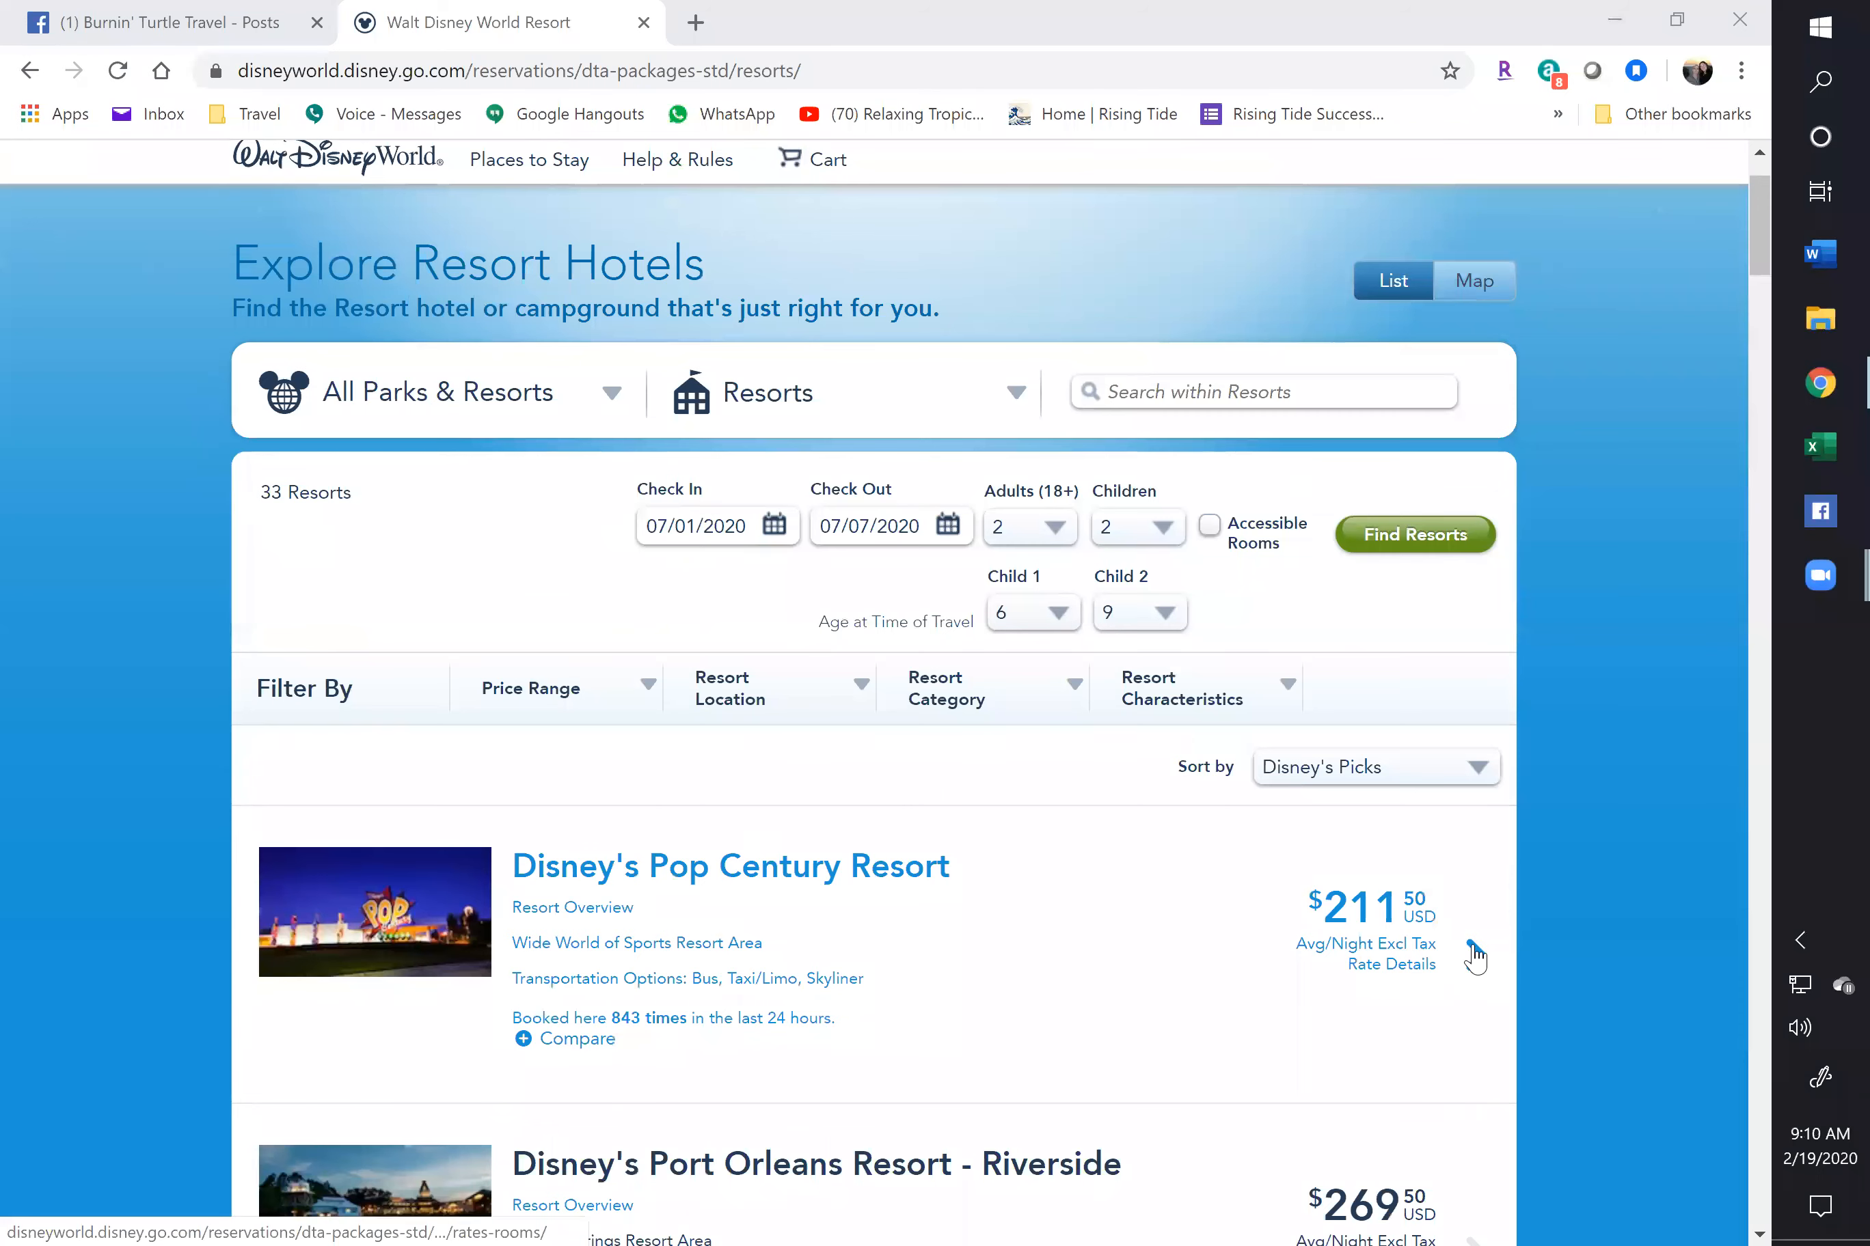
pyautogui.scroll(-3, 1472, 956)
pyautogui.scroll(-2, 1475, 957)
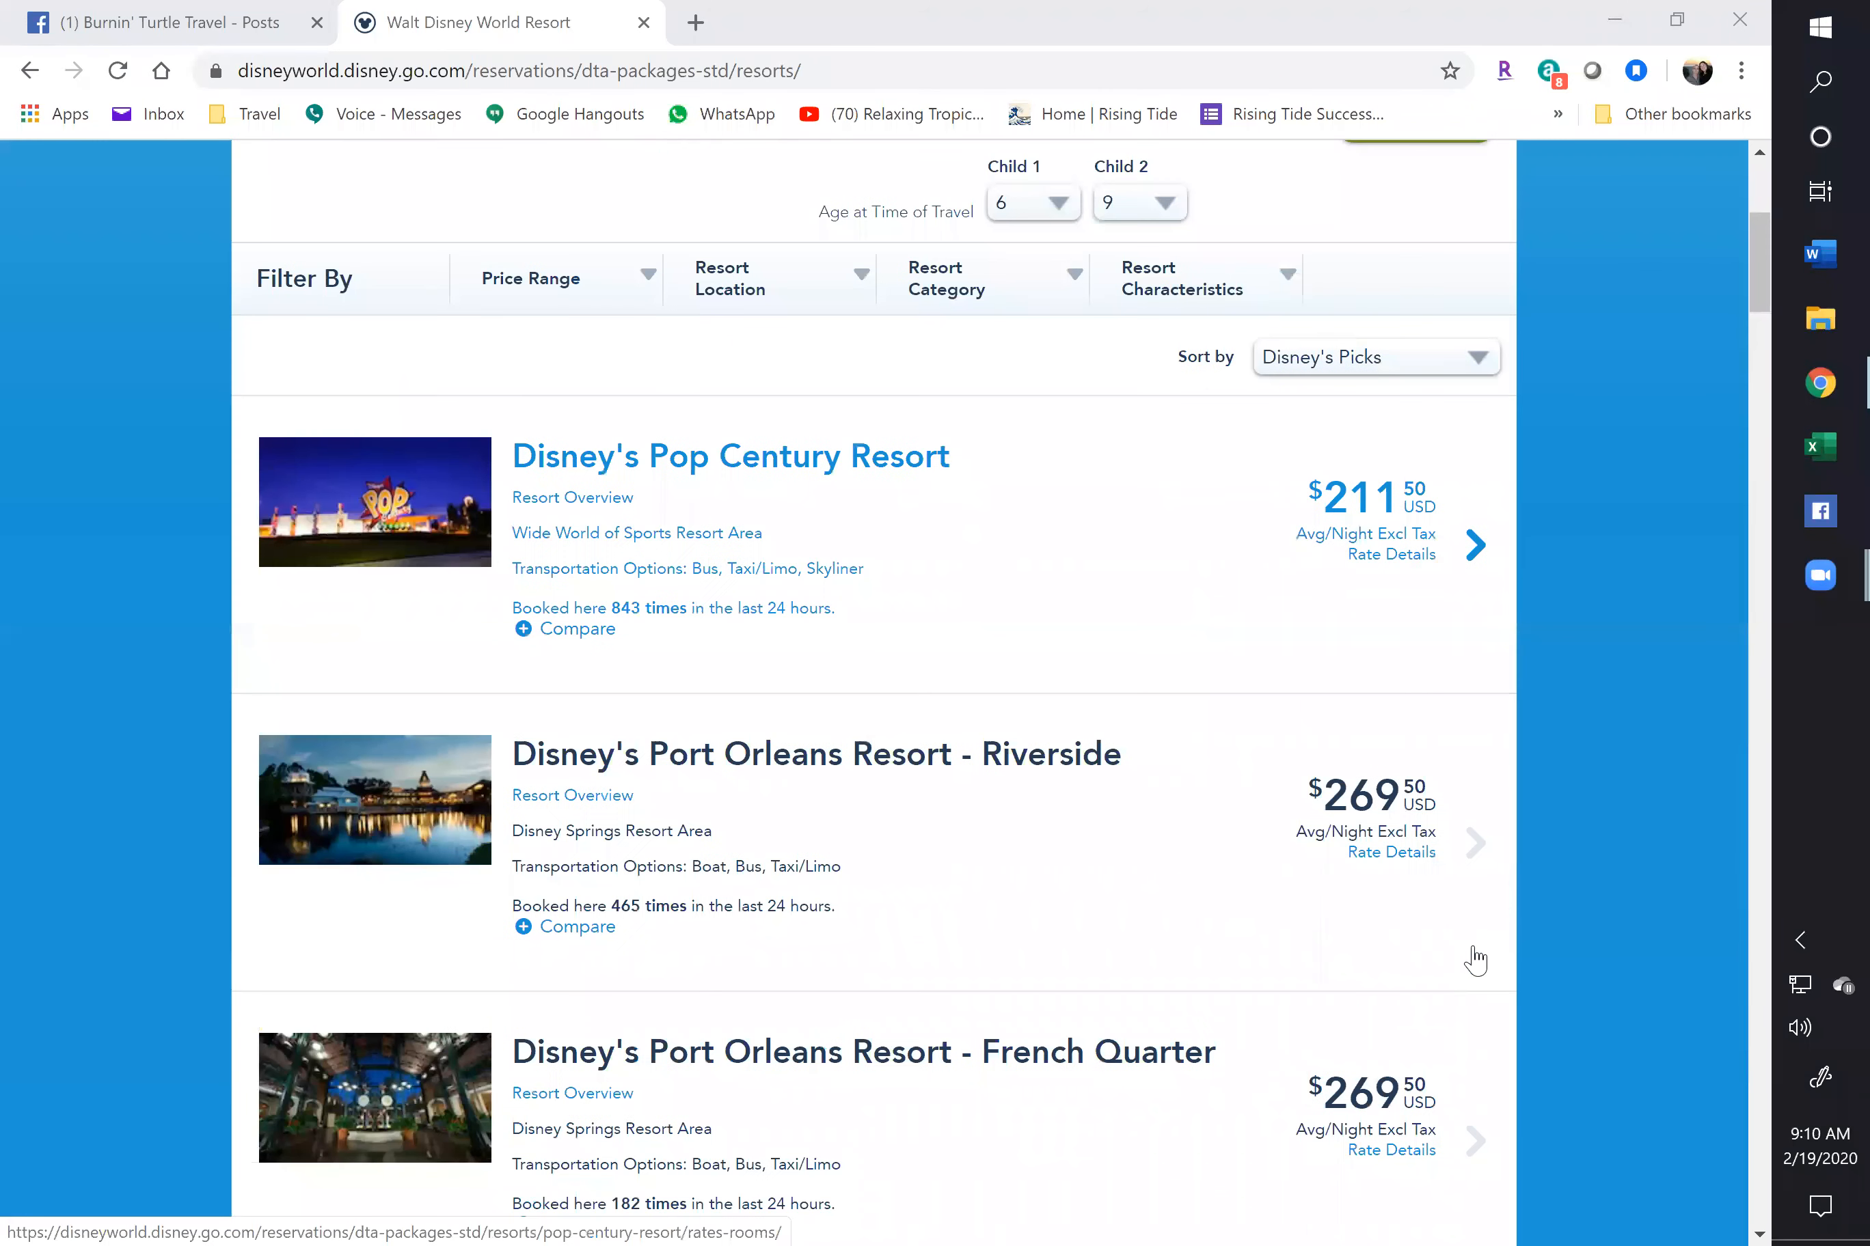
pyautogui.scroll(-2, 733, 805)
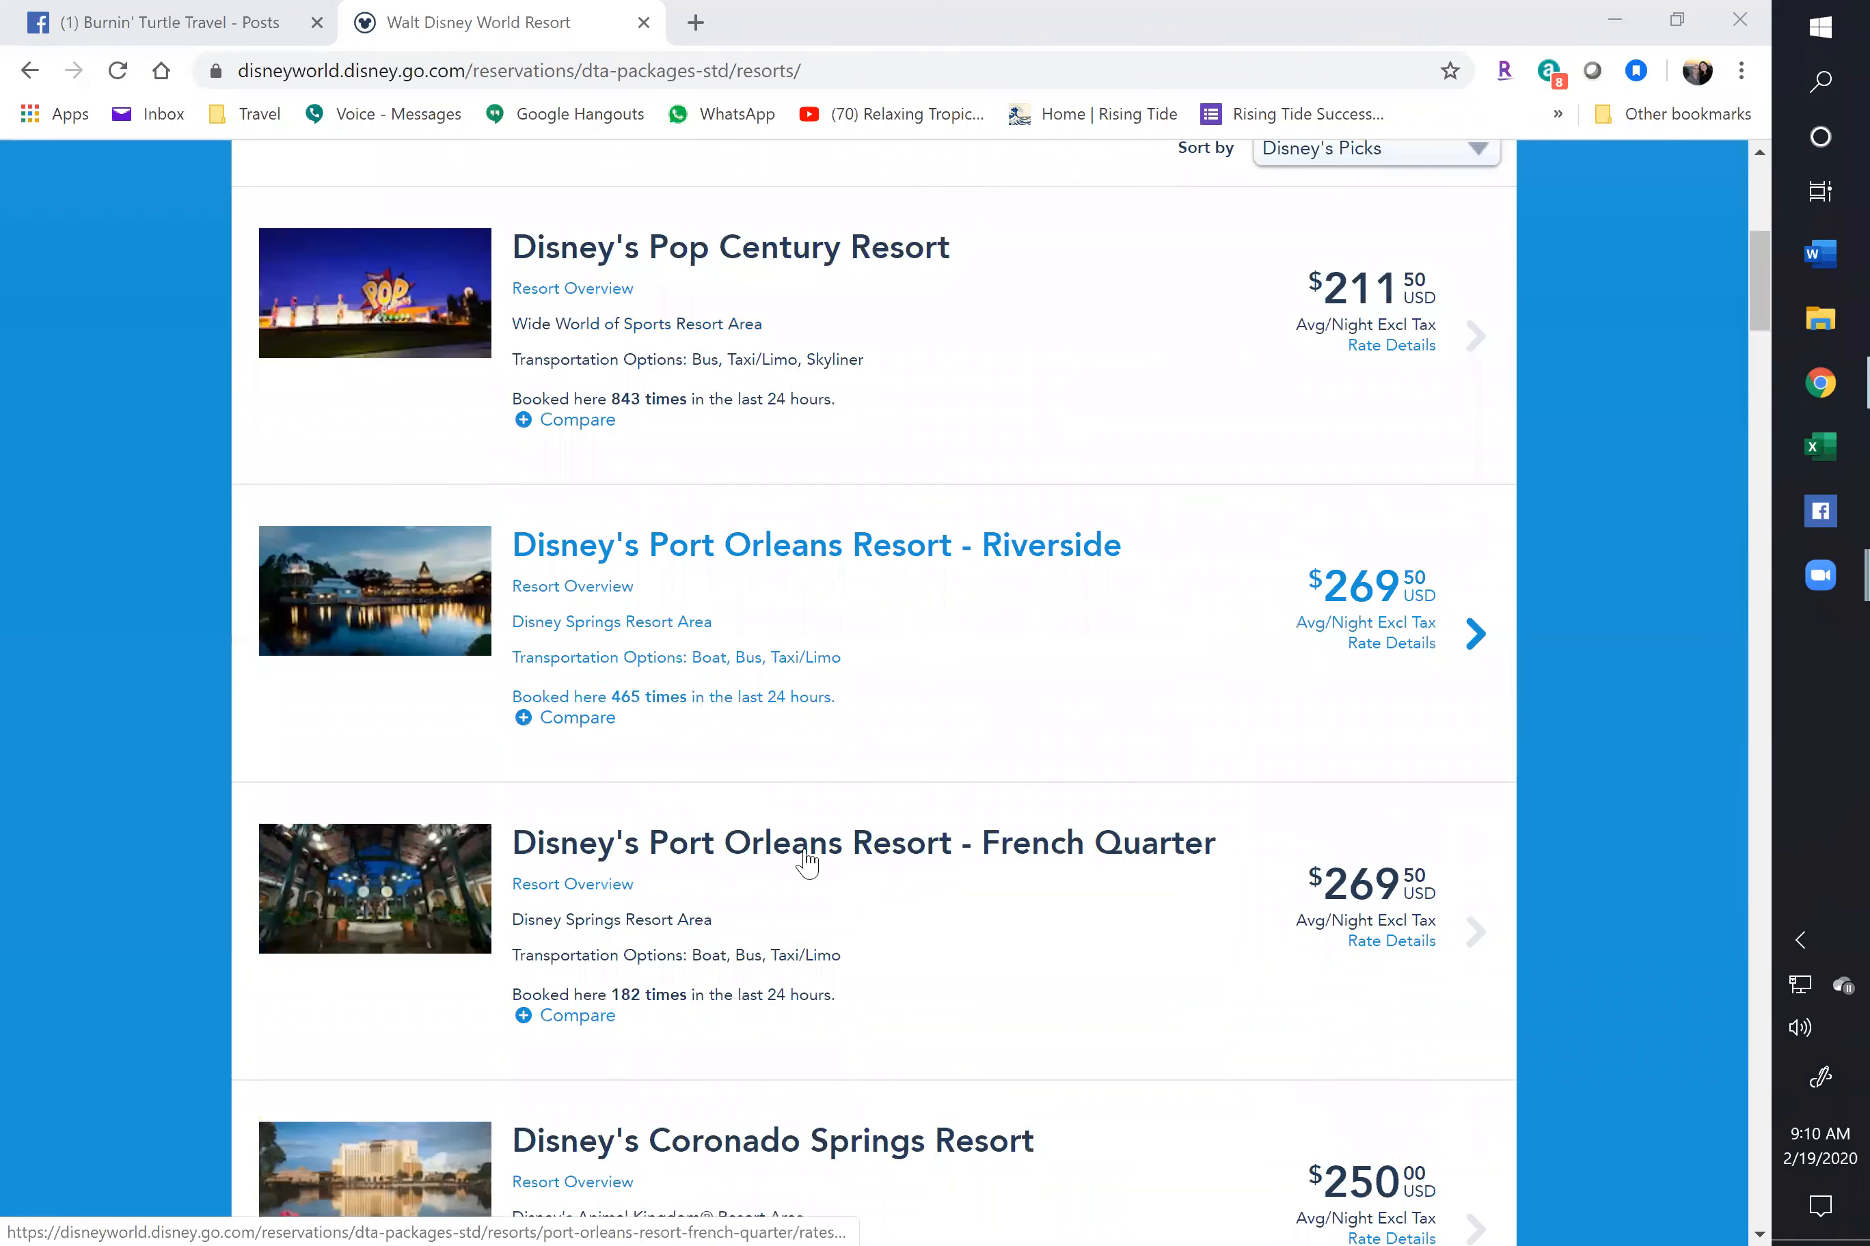
pyautogui.scroll(-1, 941, 820)
pyautogui.scroll(-3, 925, 871)
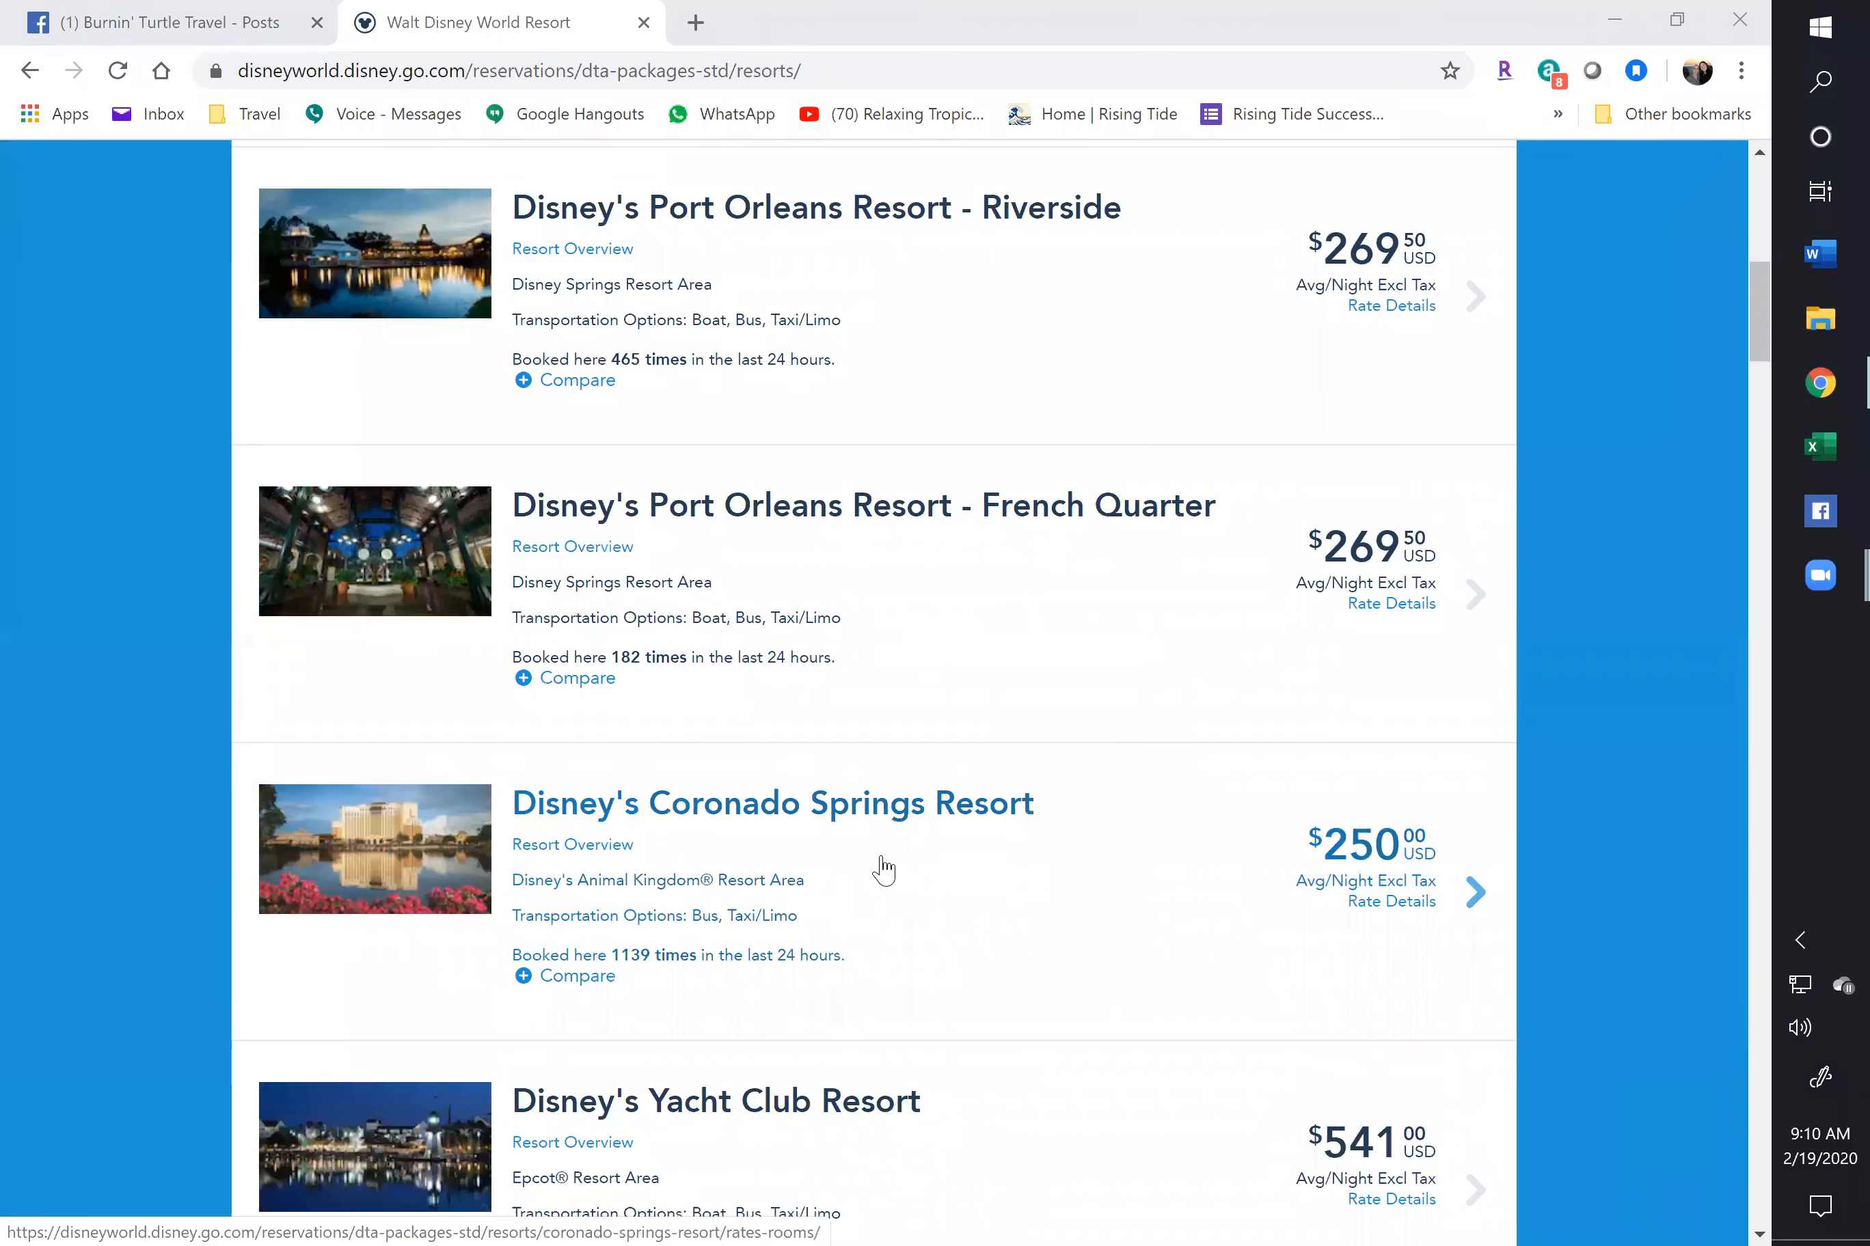
pyautogui.scroll(-4, 834, 881)
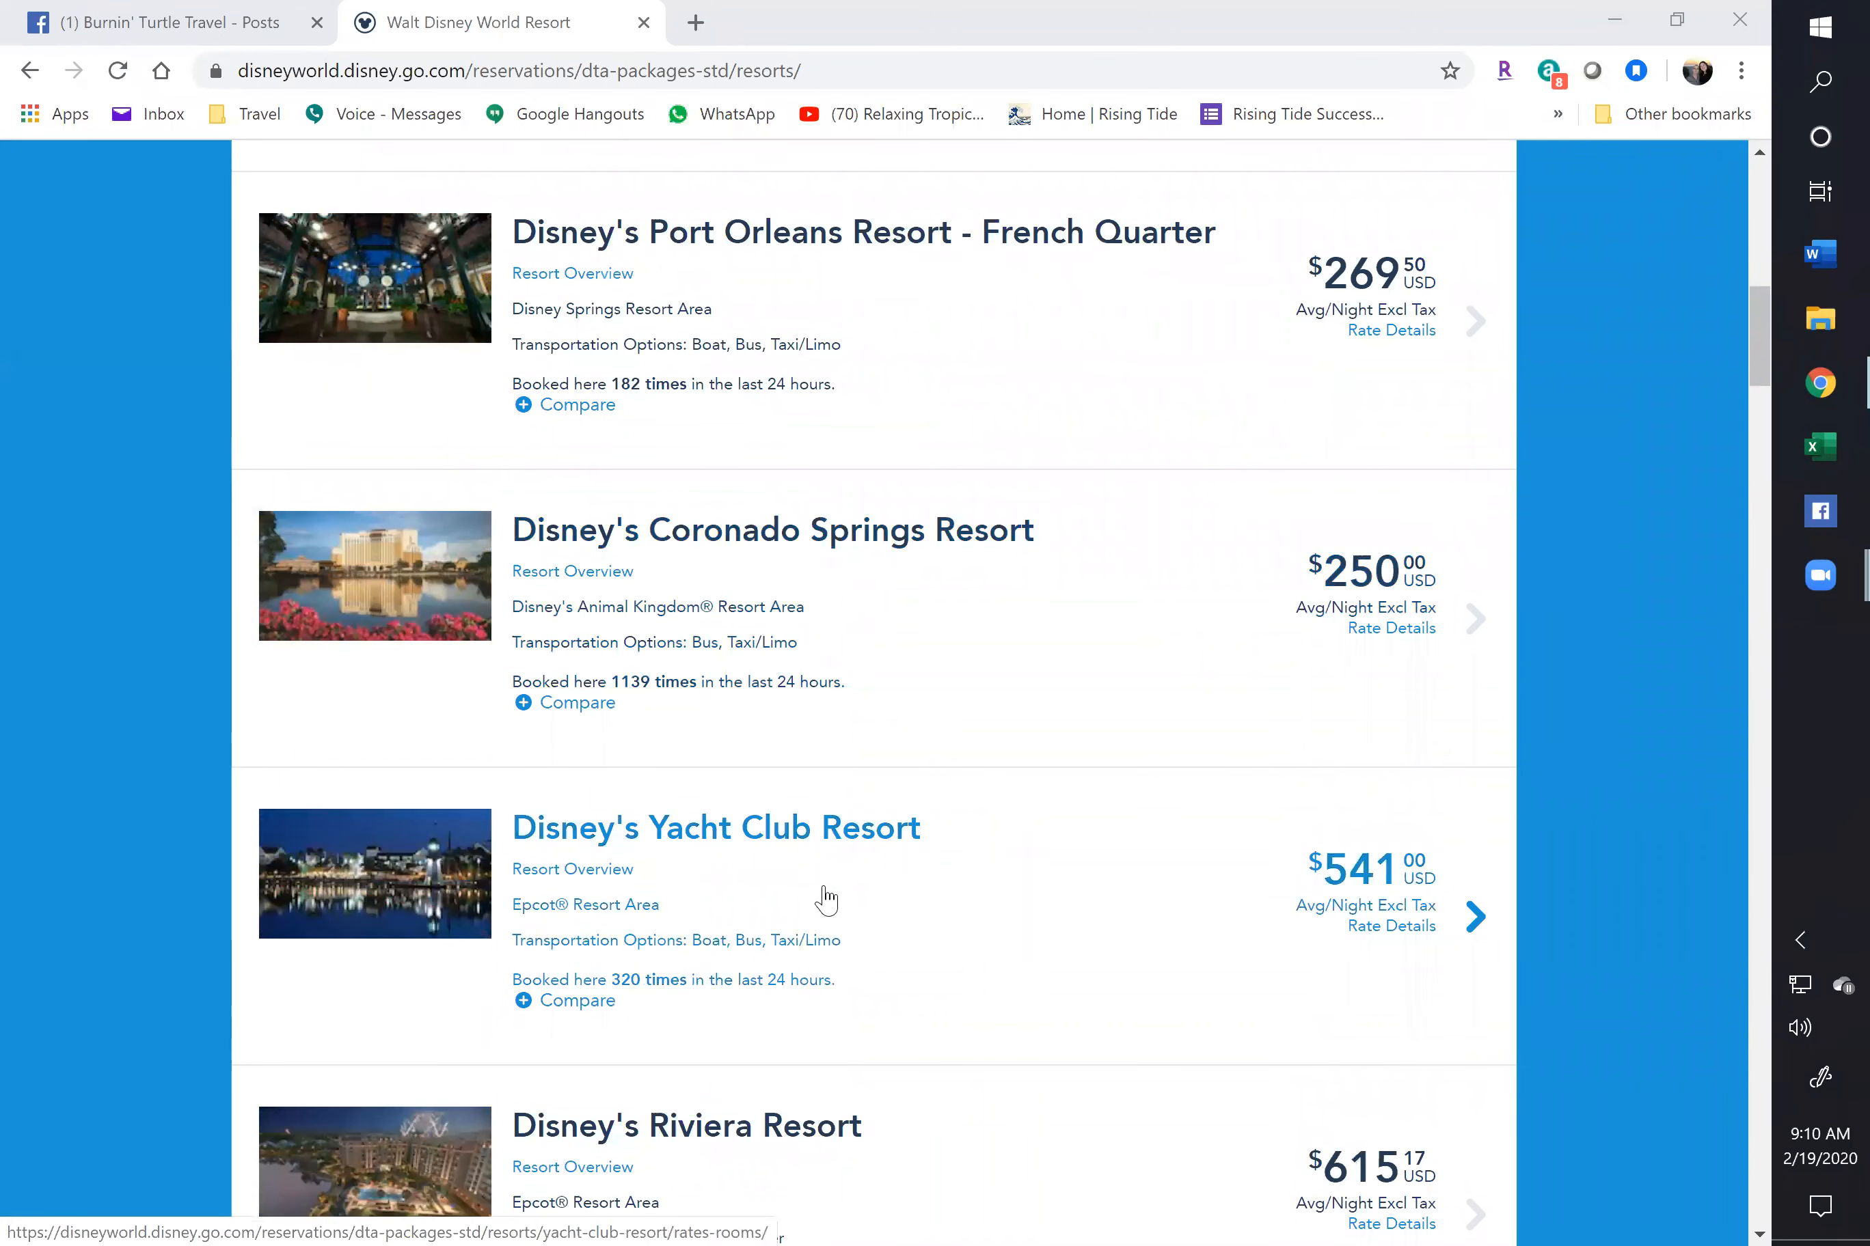
pyautogui.scroll(-1, 822, 897)
pyautogui.scroll(-5, 797, 884)
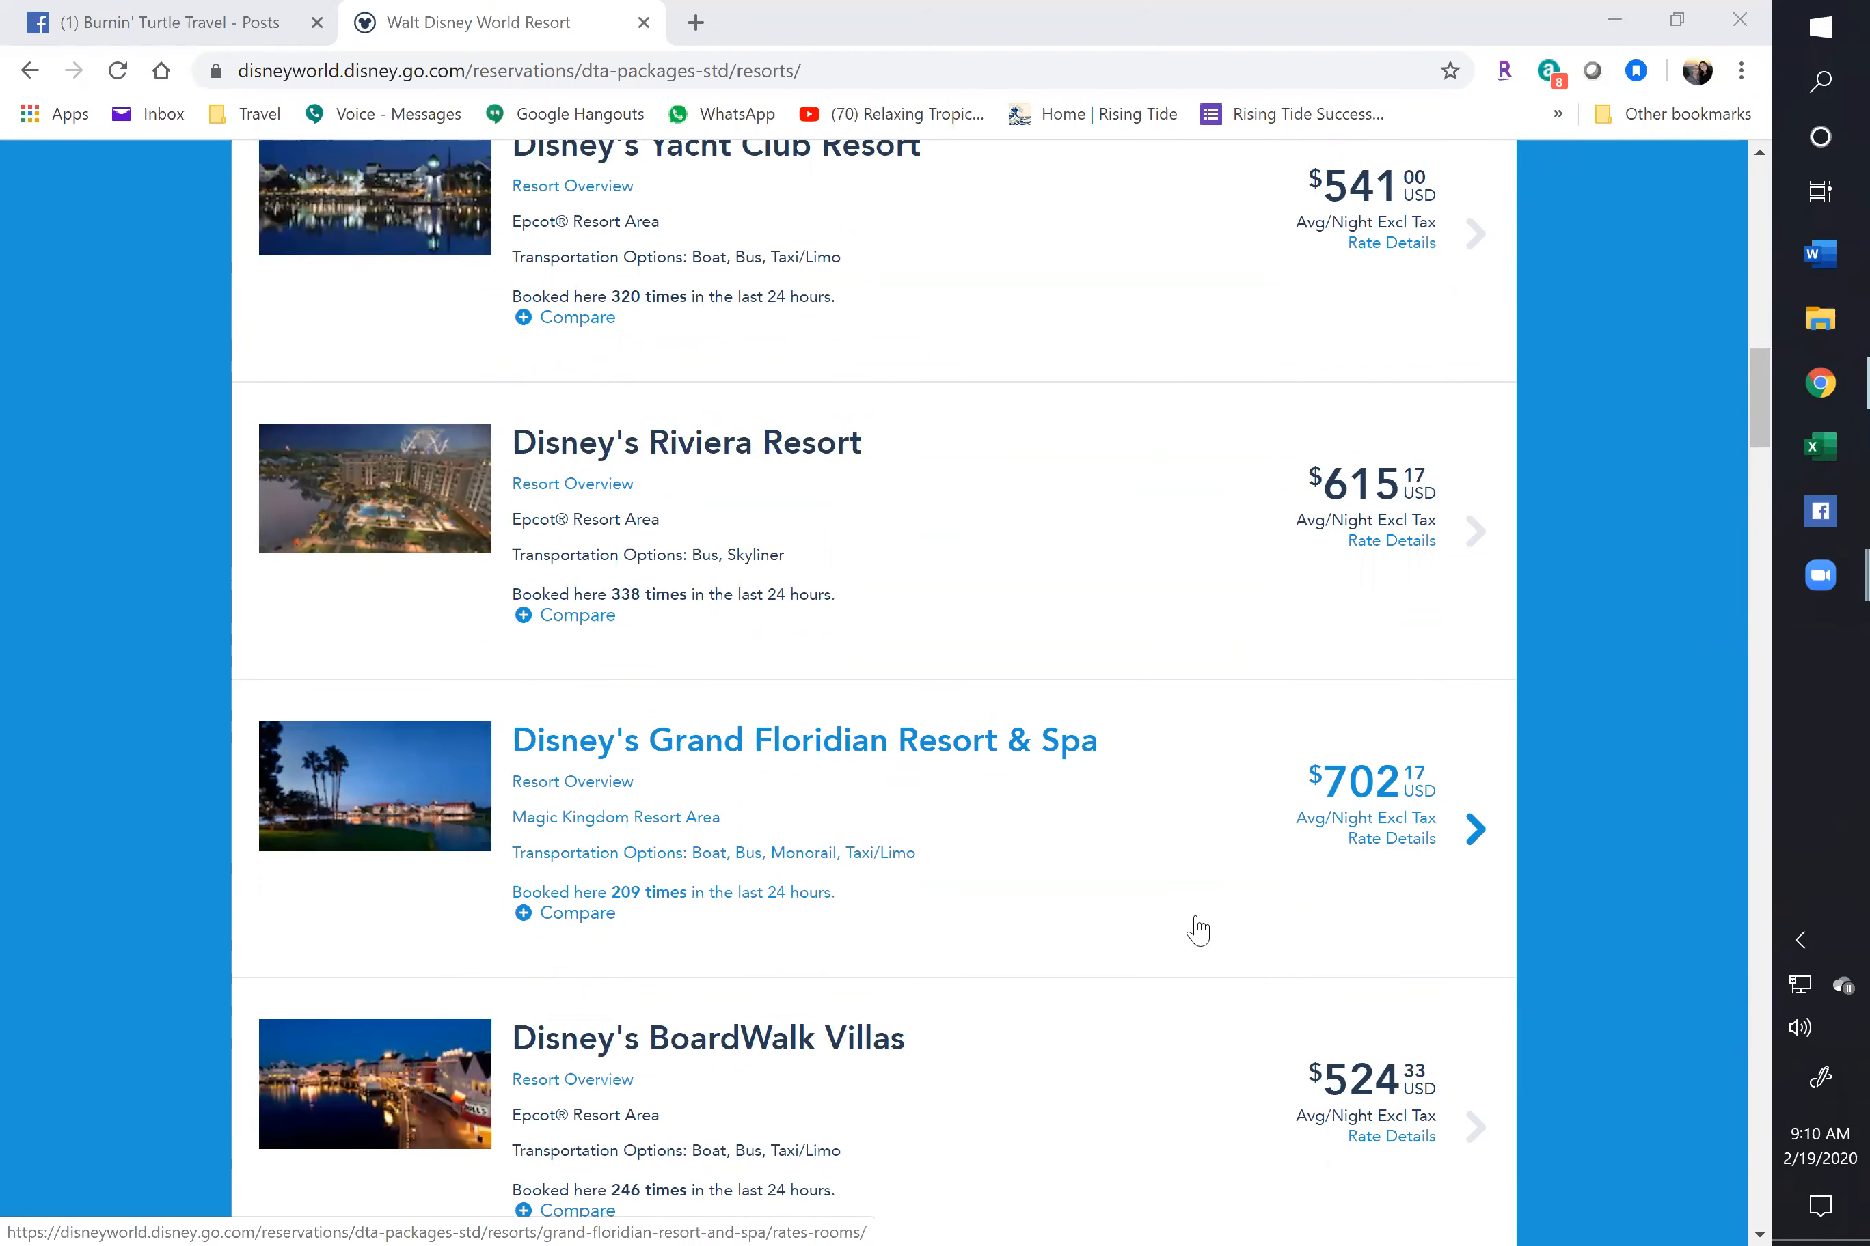
pyautogui.scroll(-5, 1051, 891)
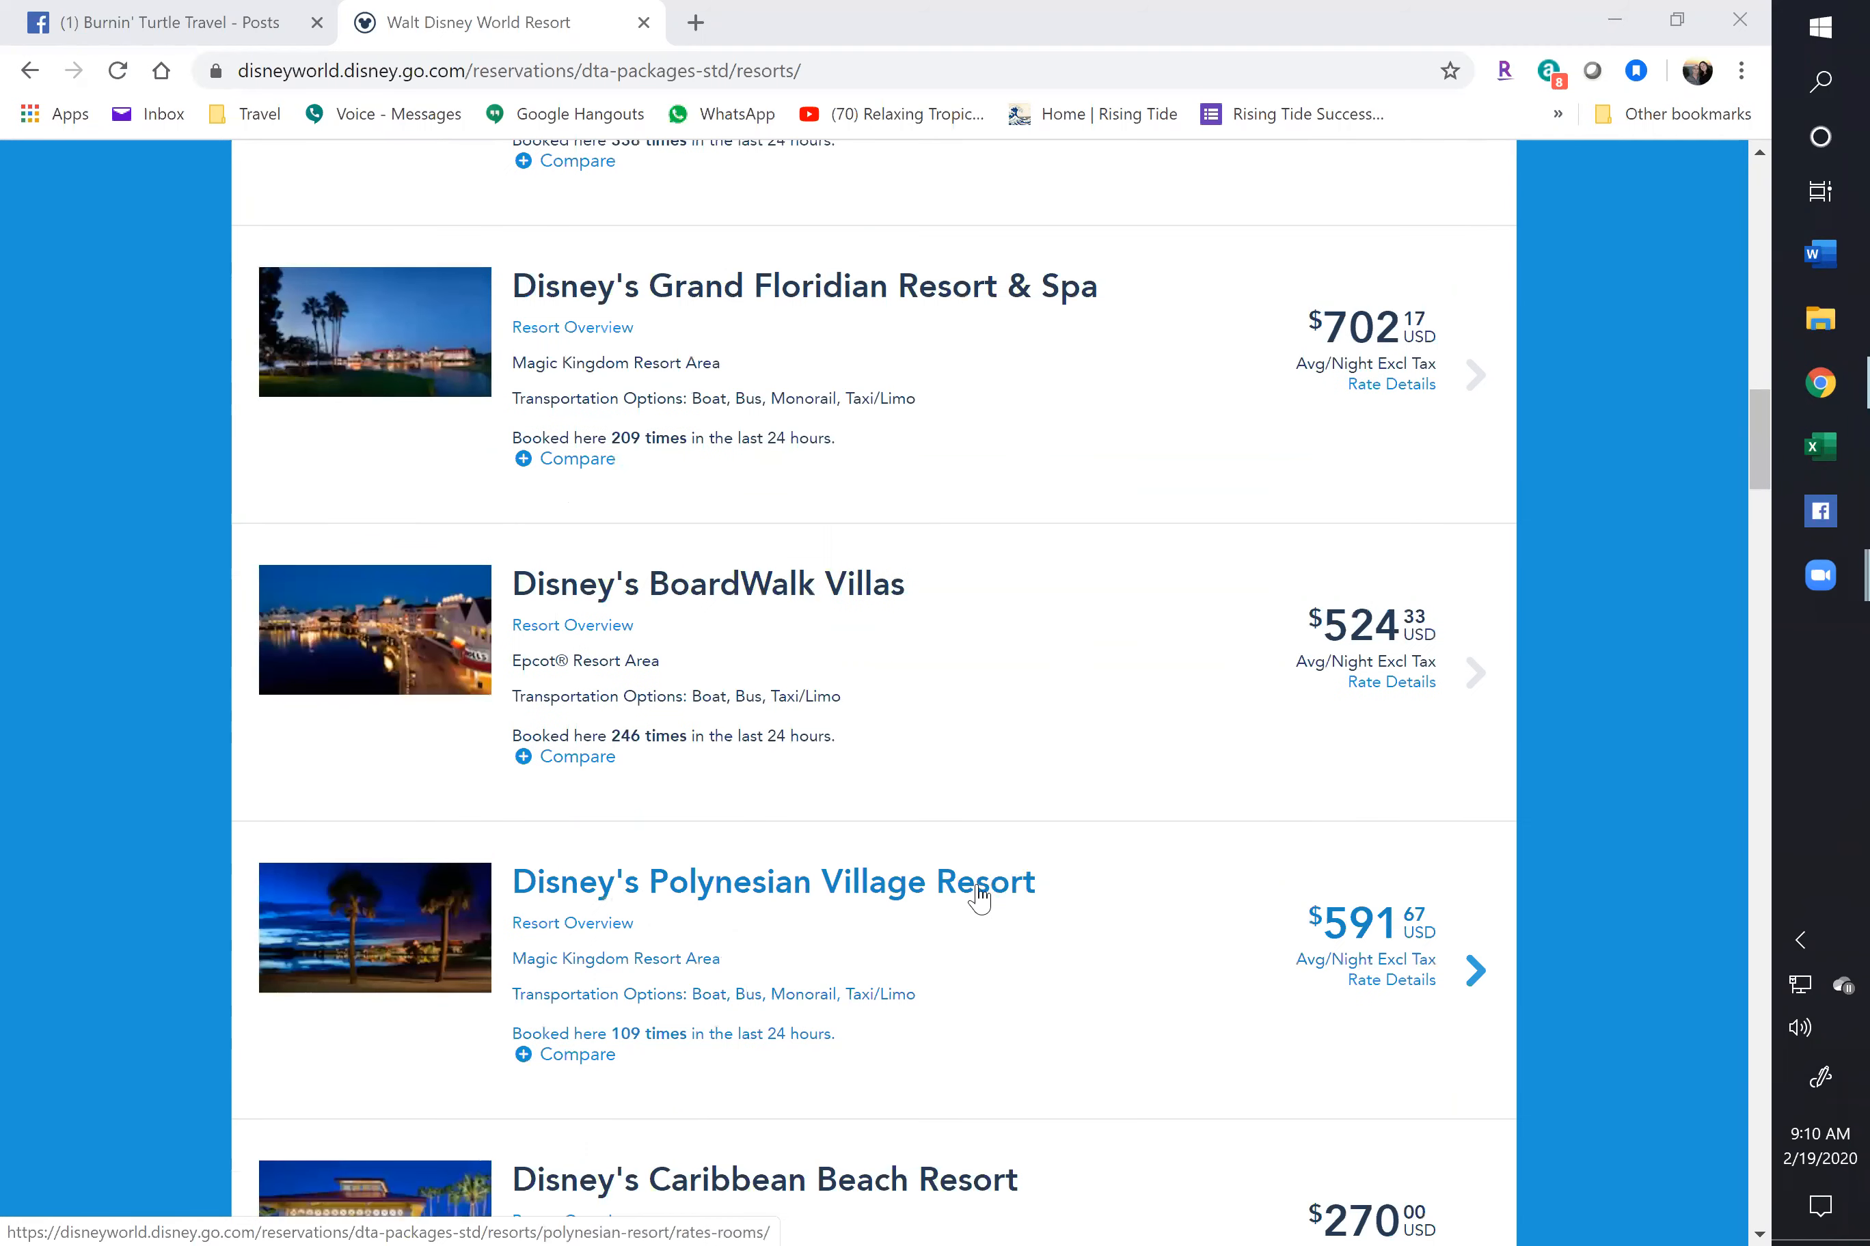
pyautogui.scroll(-7, 975, 897)
pyautogui.scroll(-8, 964, 909)
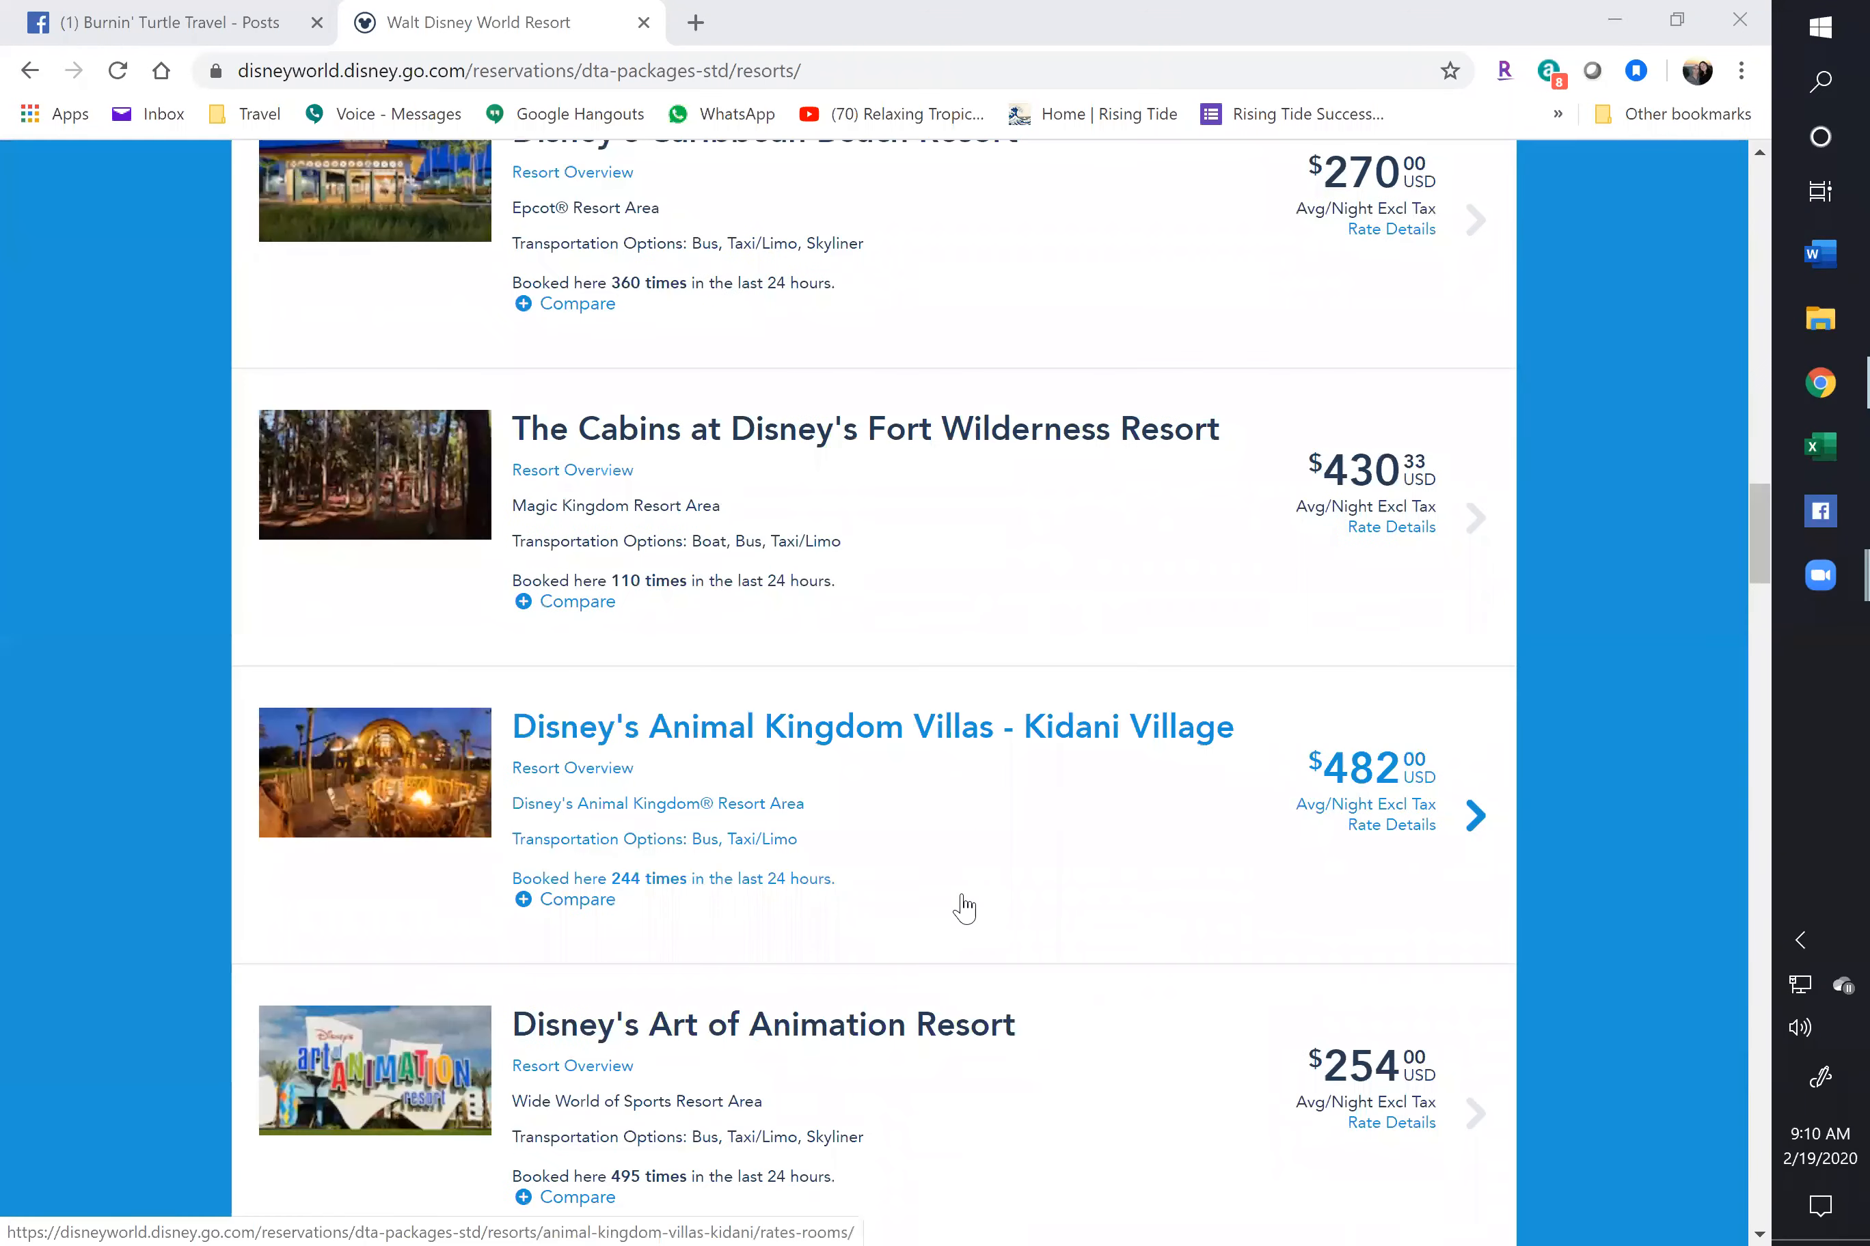
pyautogui.scroll(-5, 963, 909)
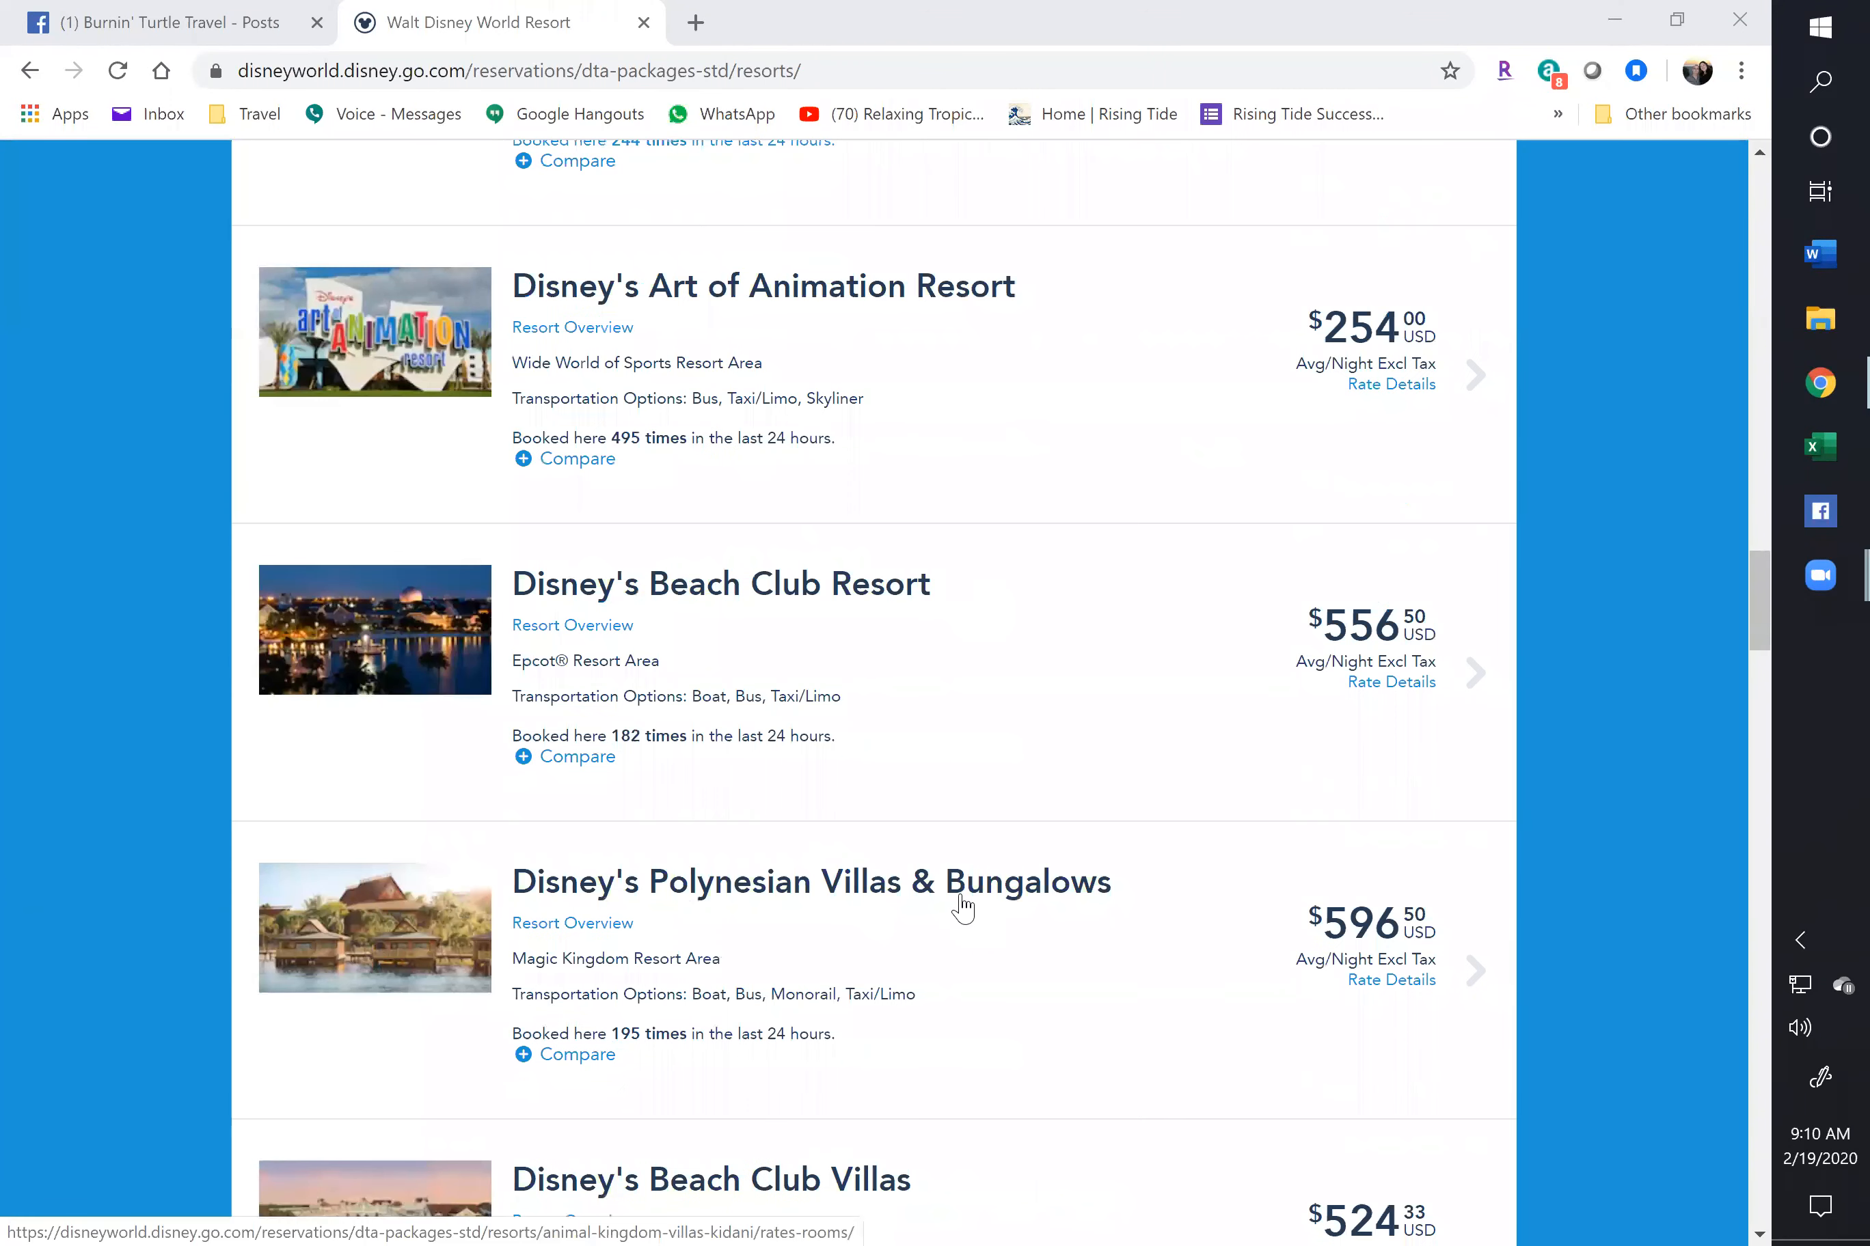
pyautogui.scroll(-3, 962, 911)
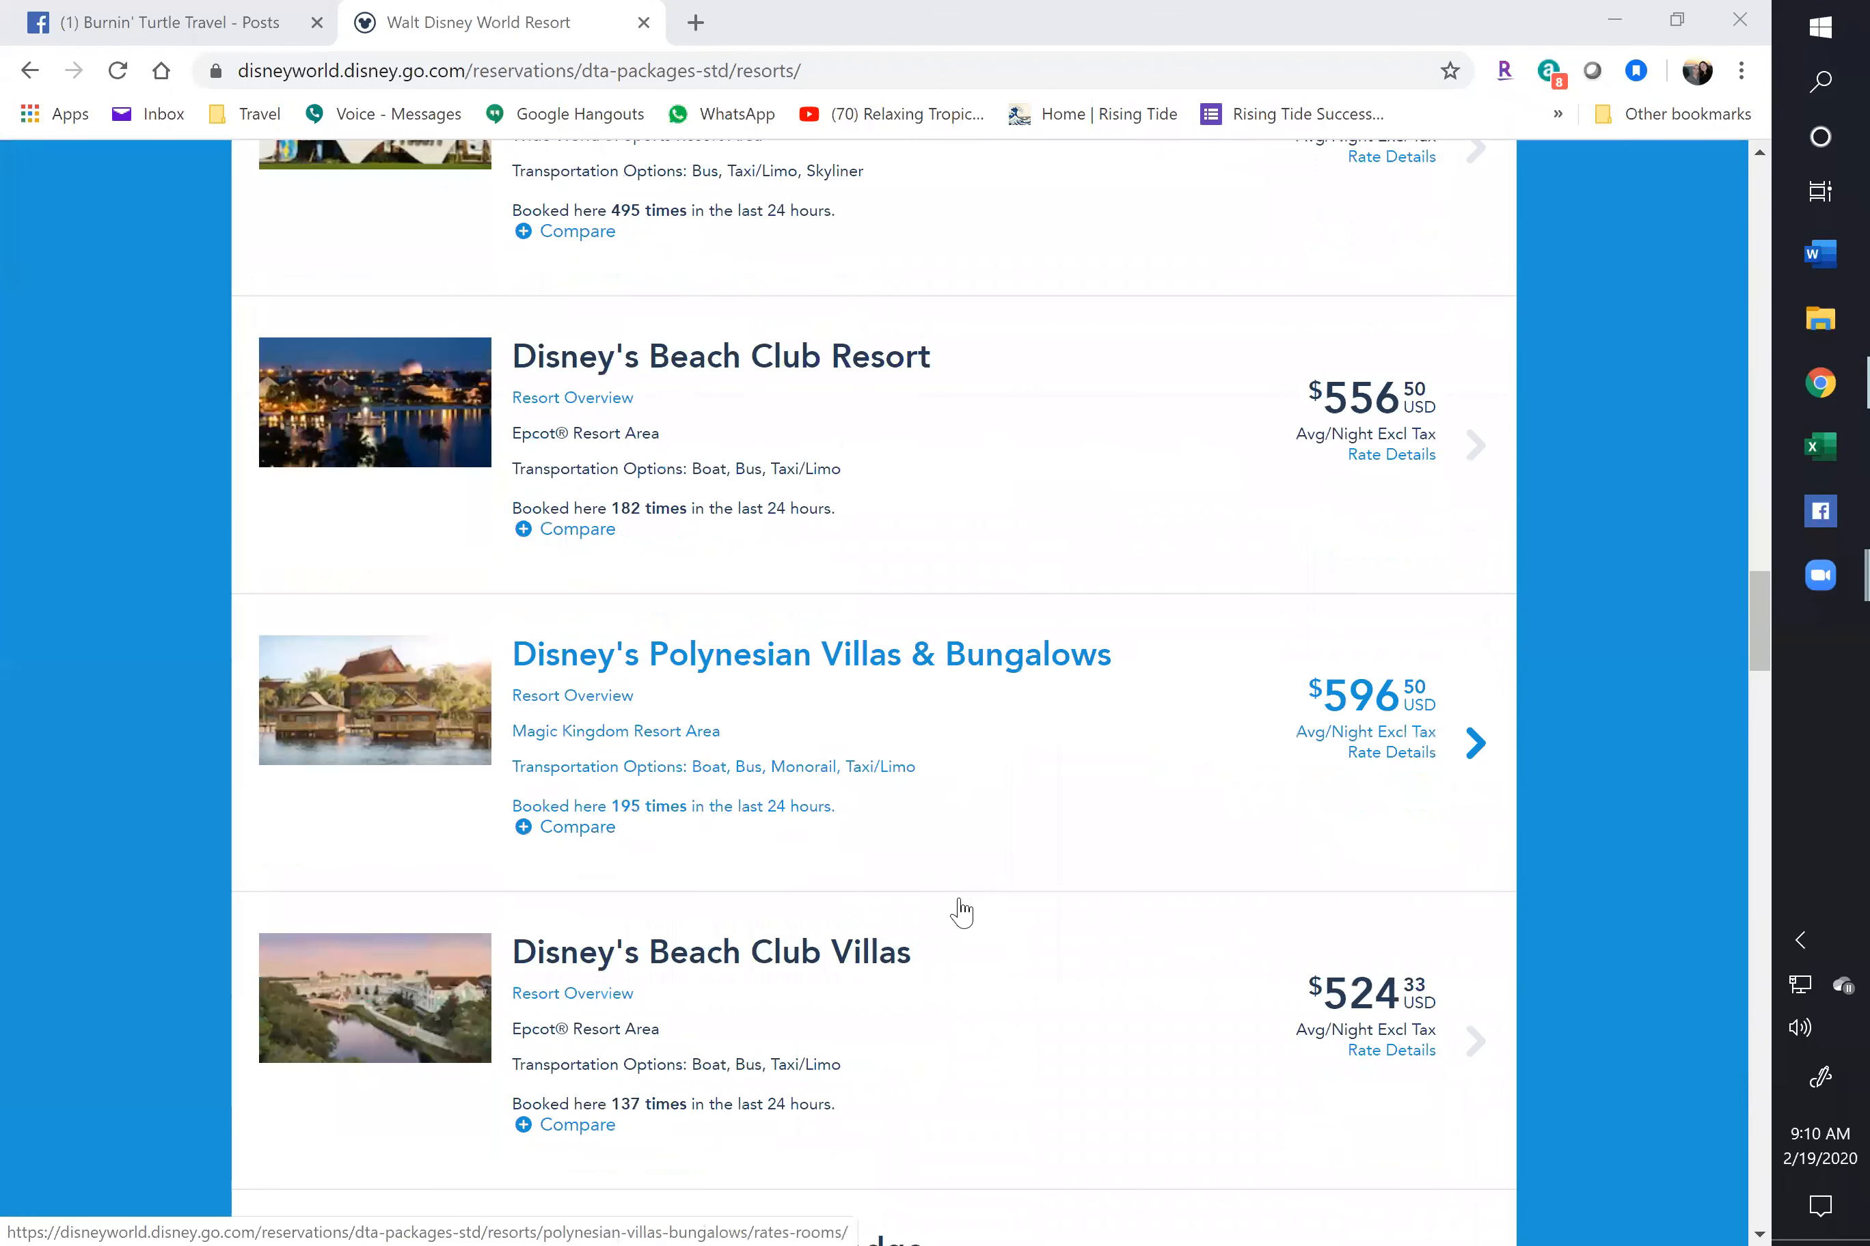
pyautogui.scroll(-10, 962, 911)
# Return to the top of the list and open Disney's Pop Century Resort room rates
pyautogui.scroll(20, 960, 913)
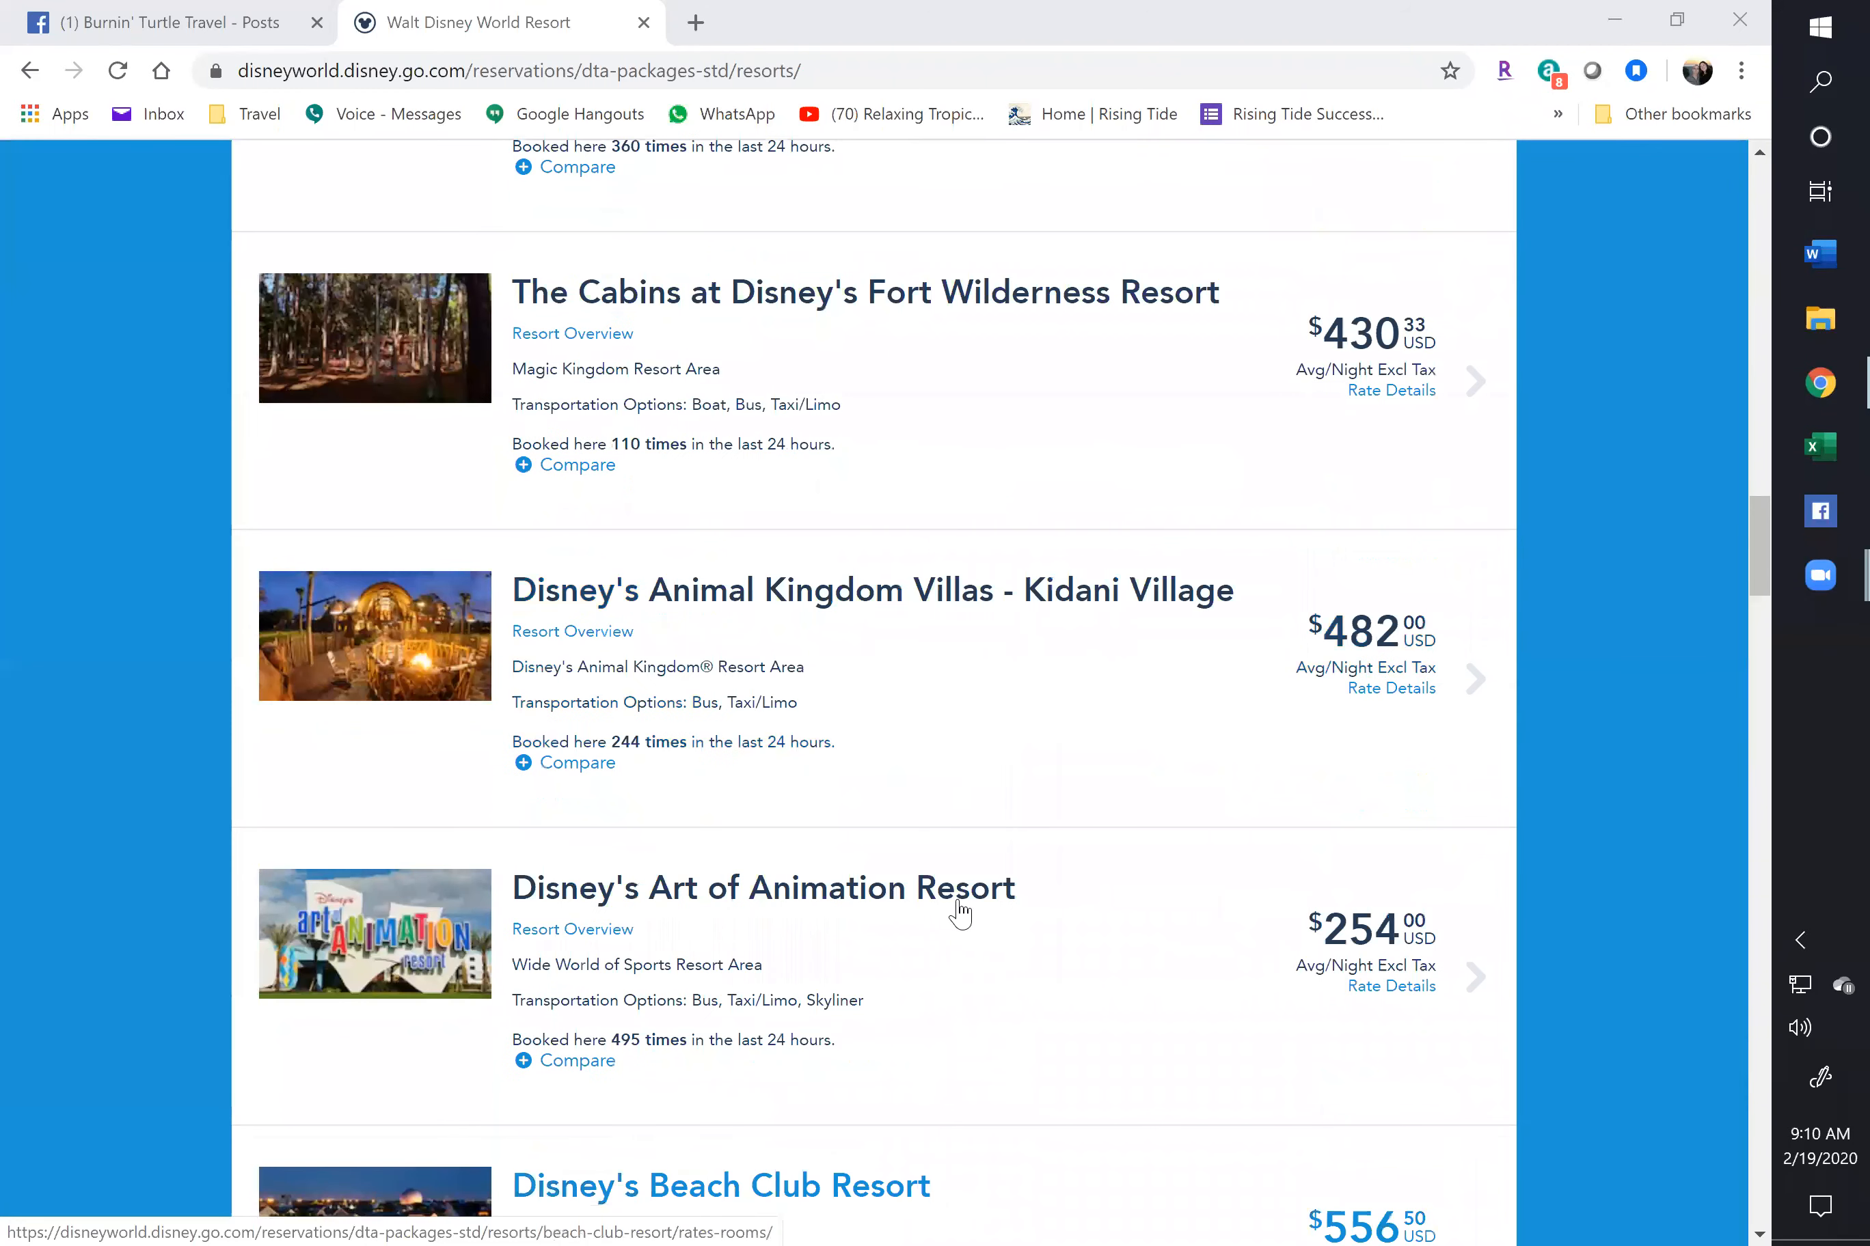
pyautogui.scroll(18, 902, 1093)
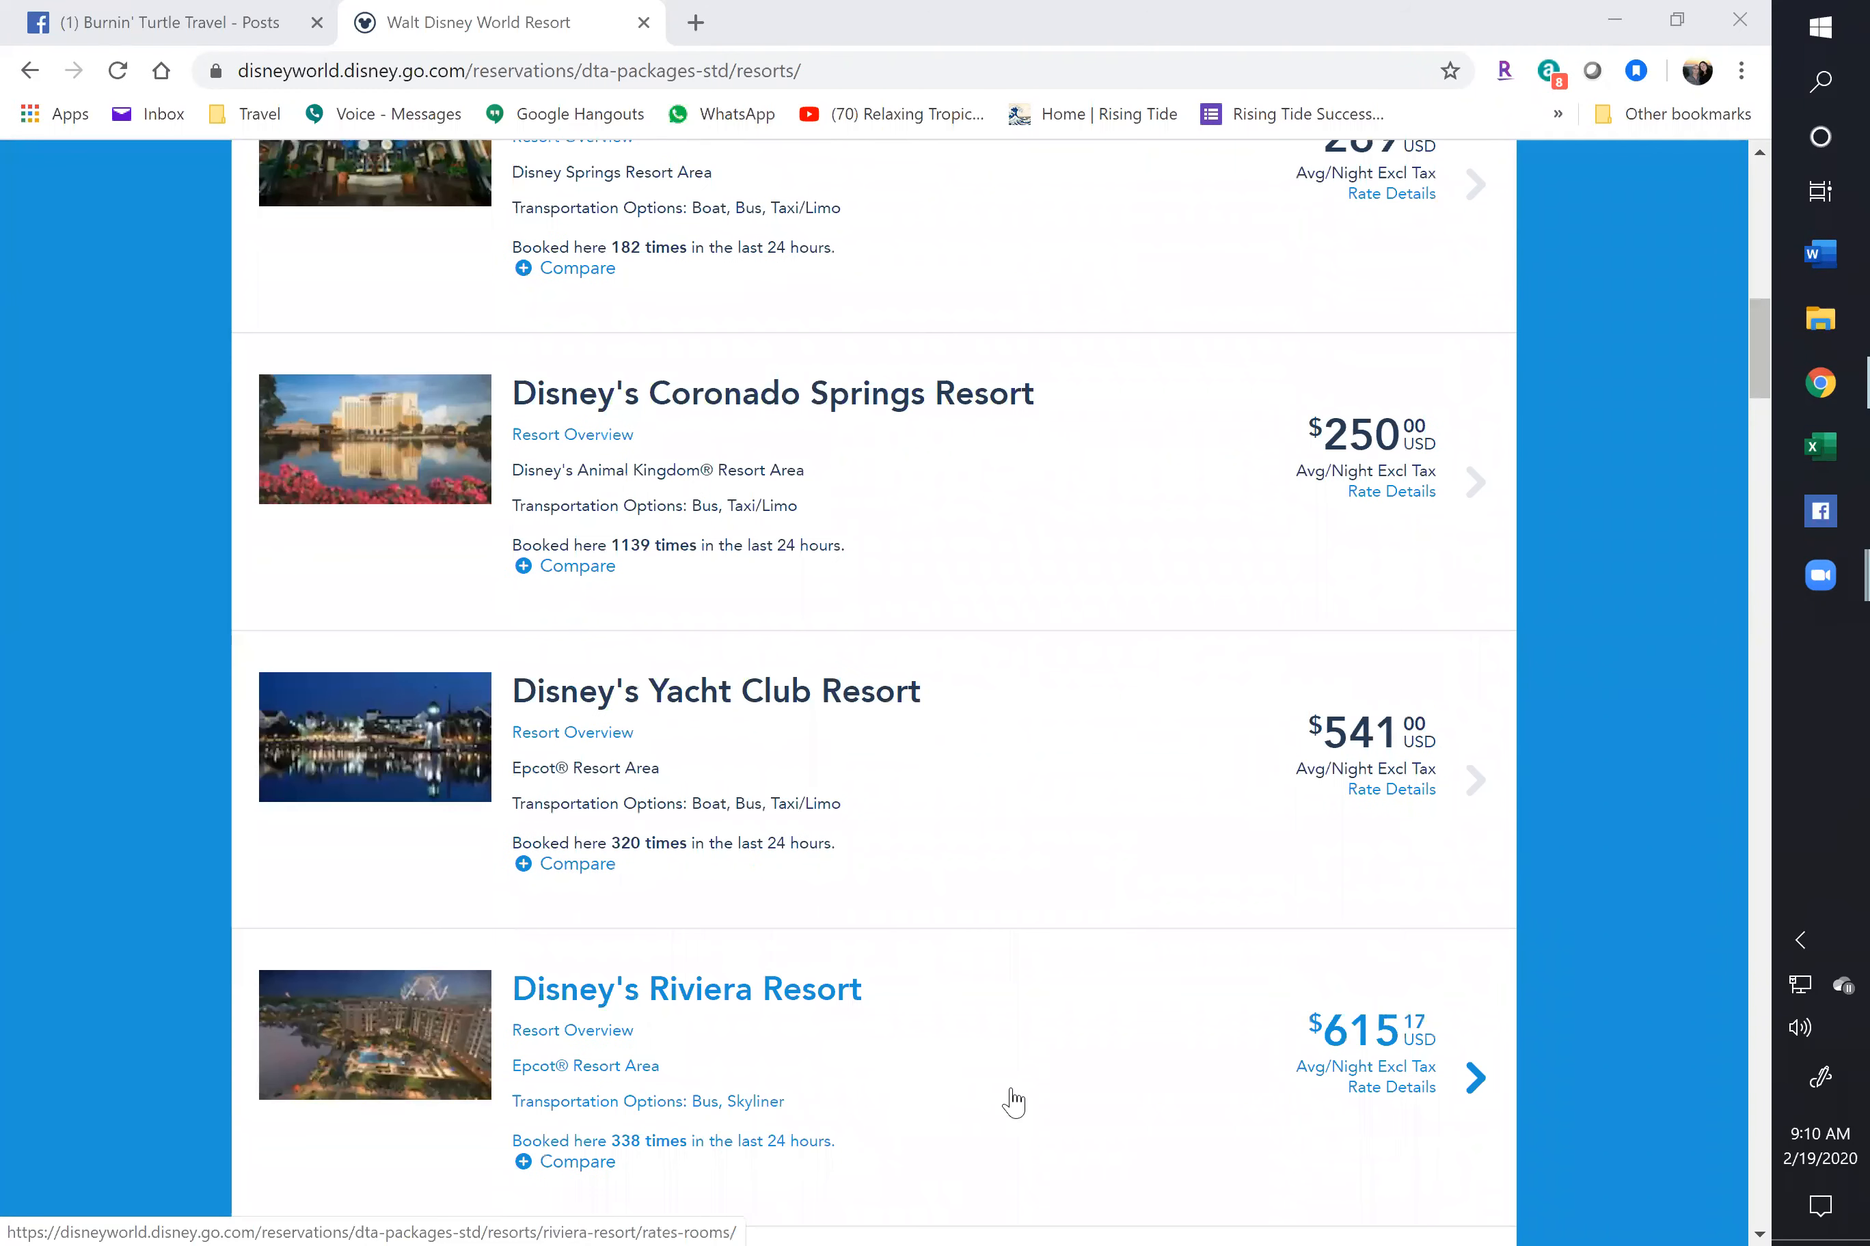
pyautogui.scroll(10, 1006, 1101)
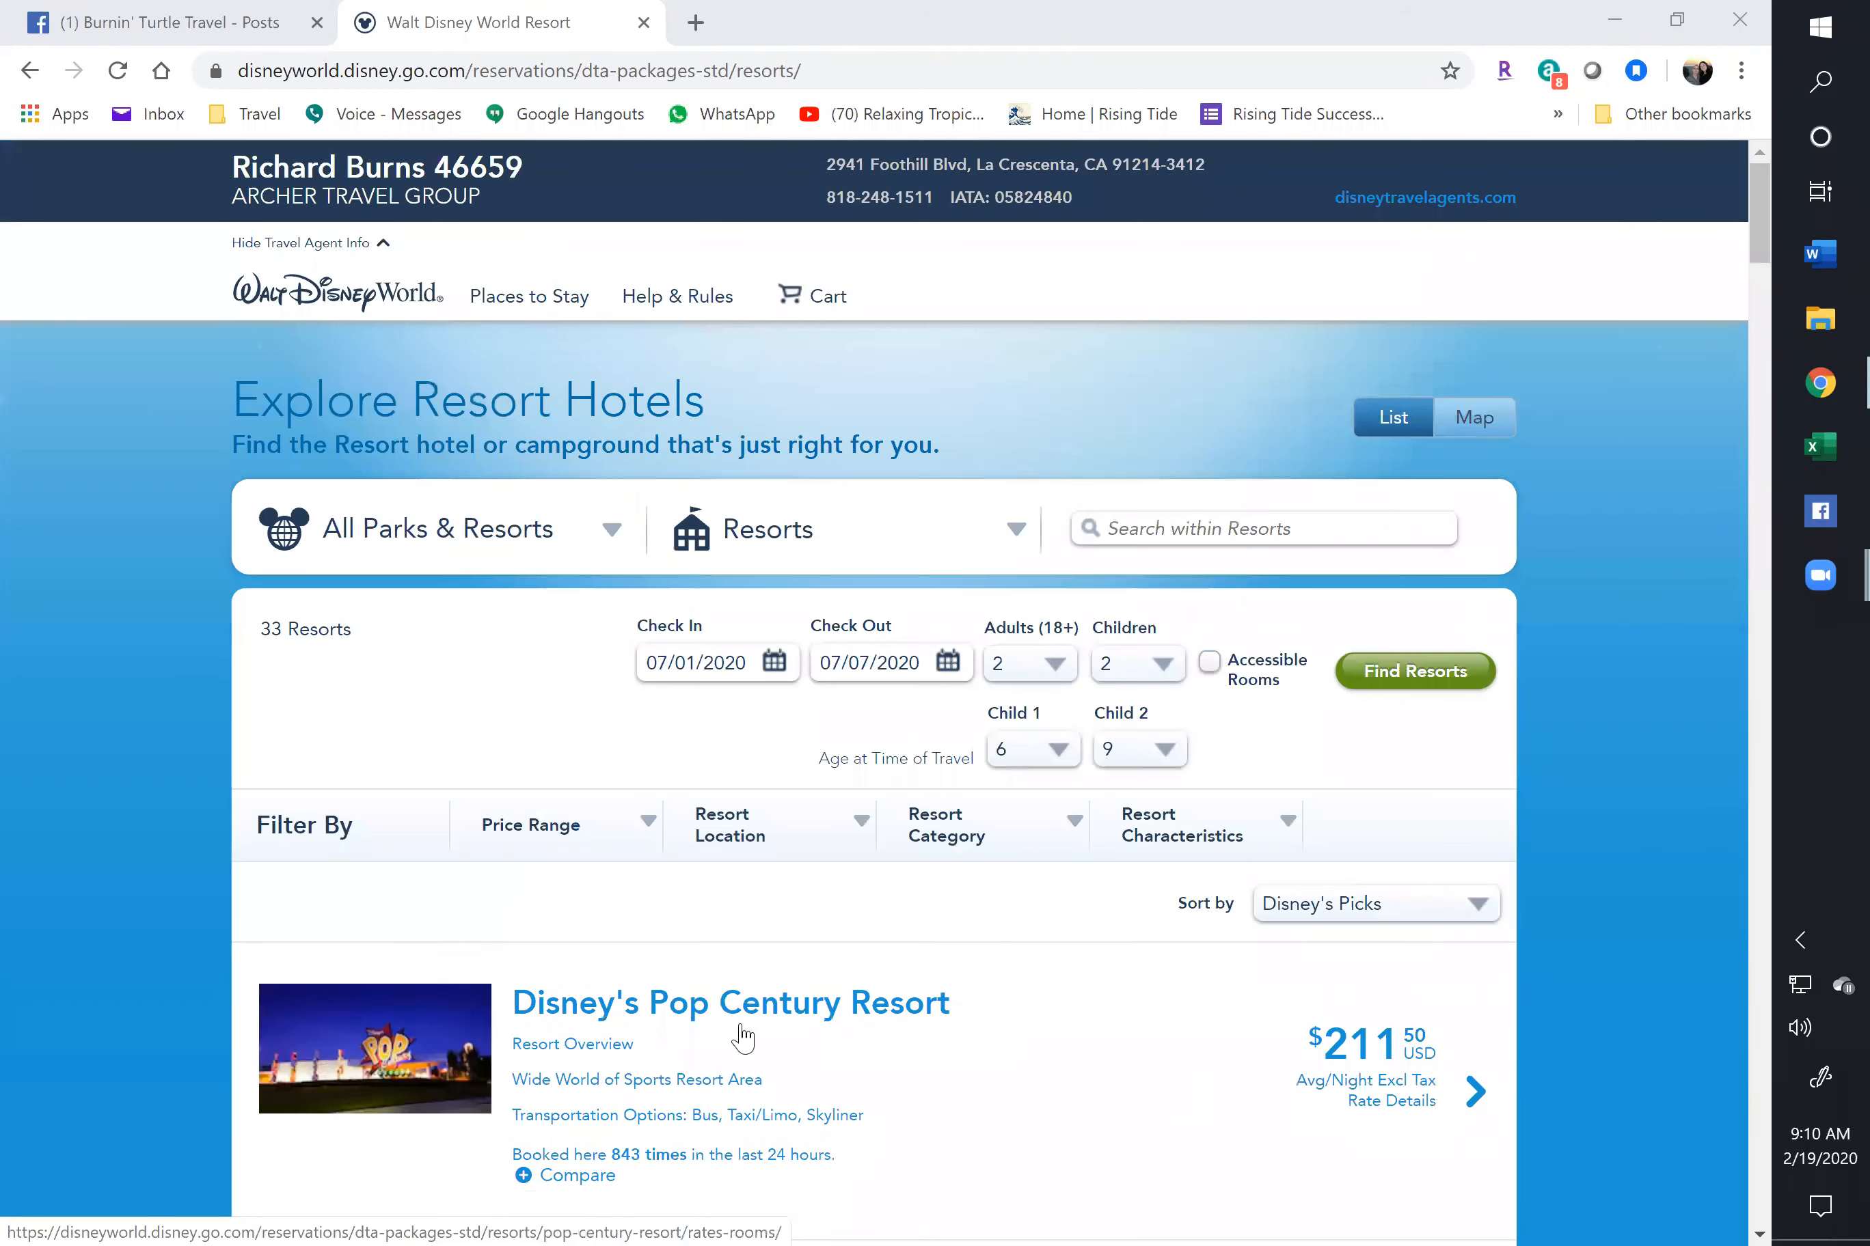
pyautogui.click(1475, 1116)
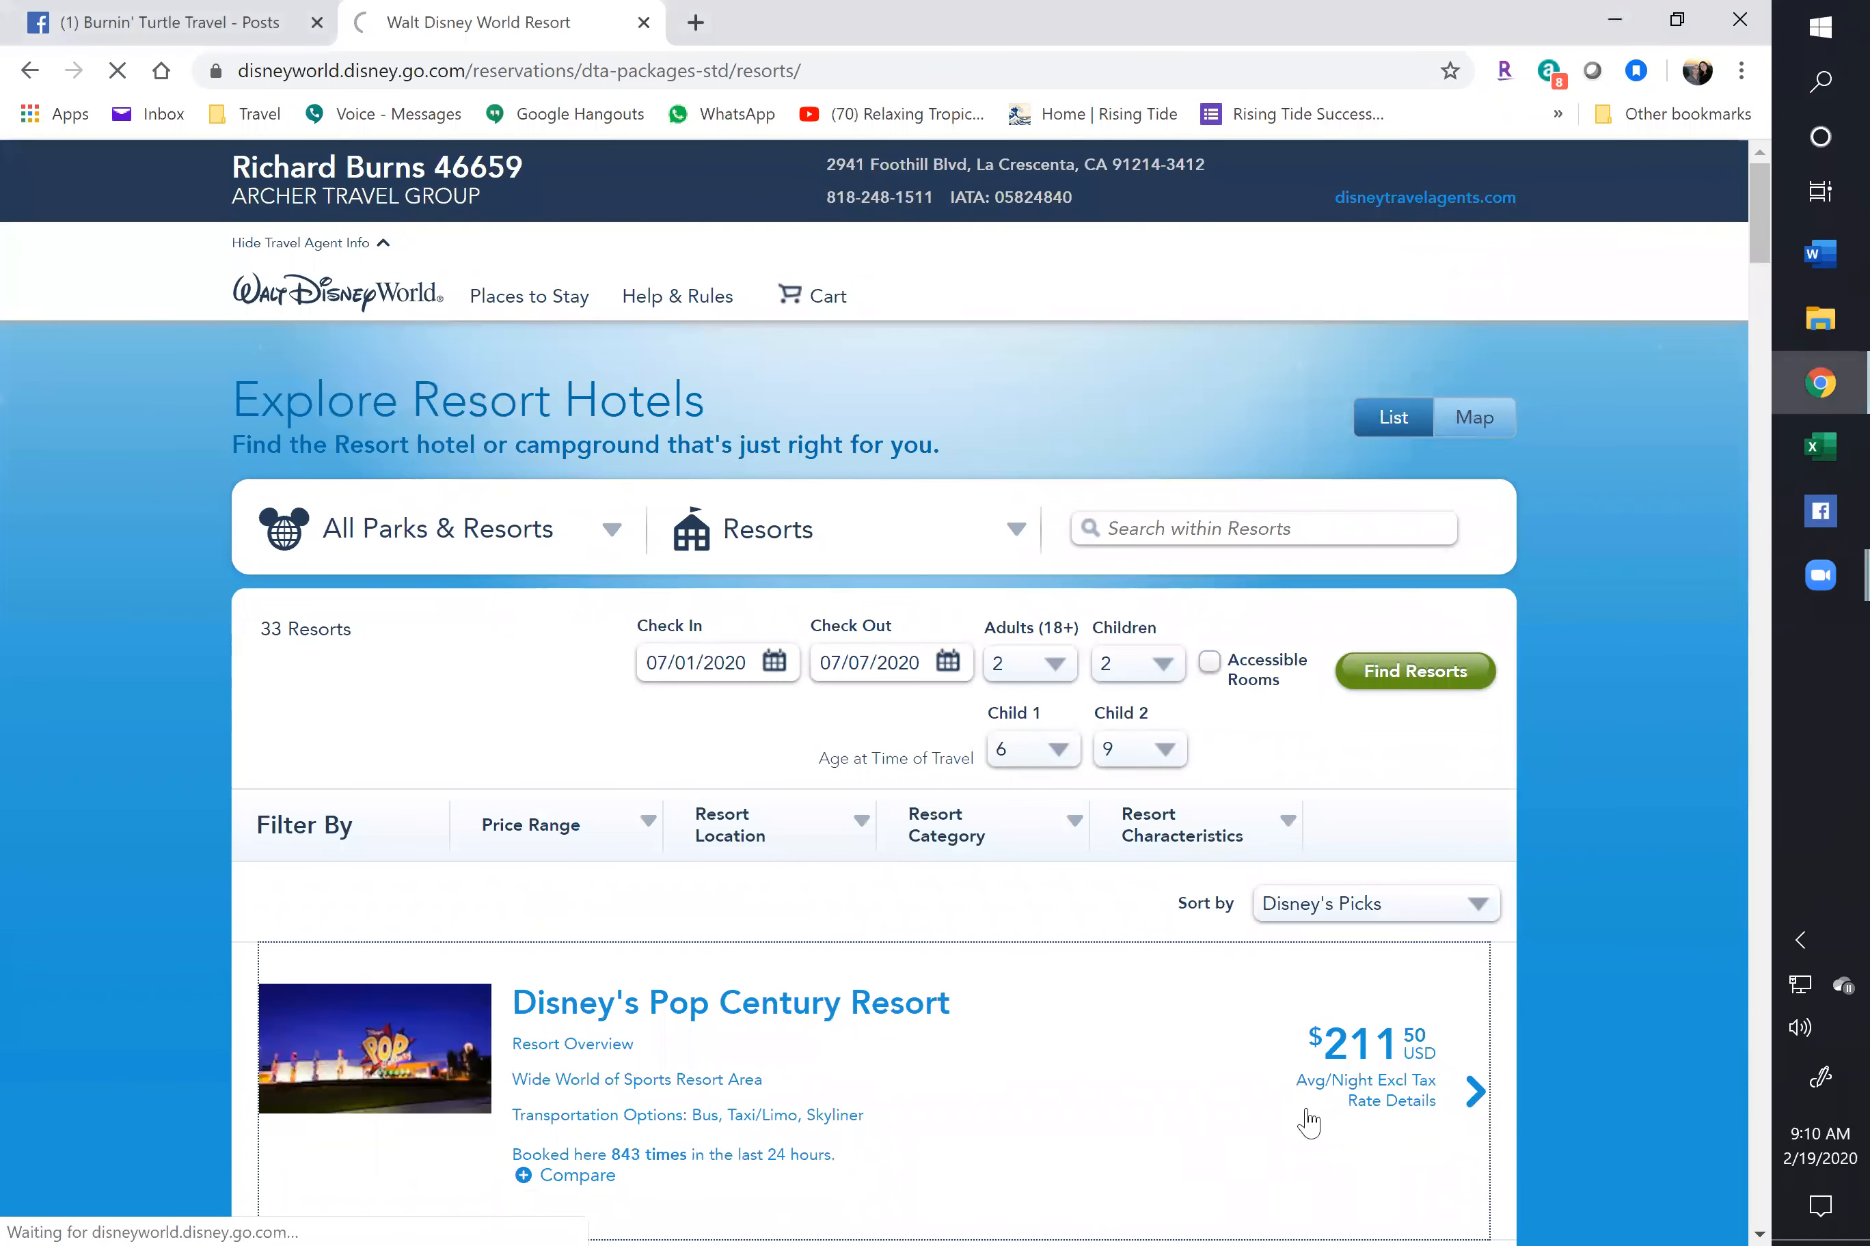
# Load Pop Century's July 1–7, 2020 room rates and review the pool refurbishment notice details
pyautogui.click(1156, 1132)
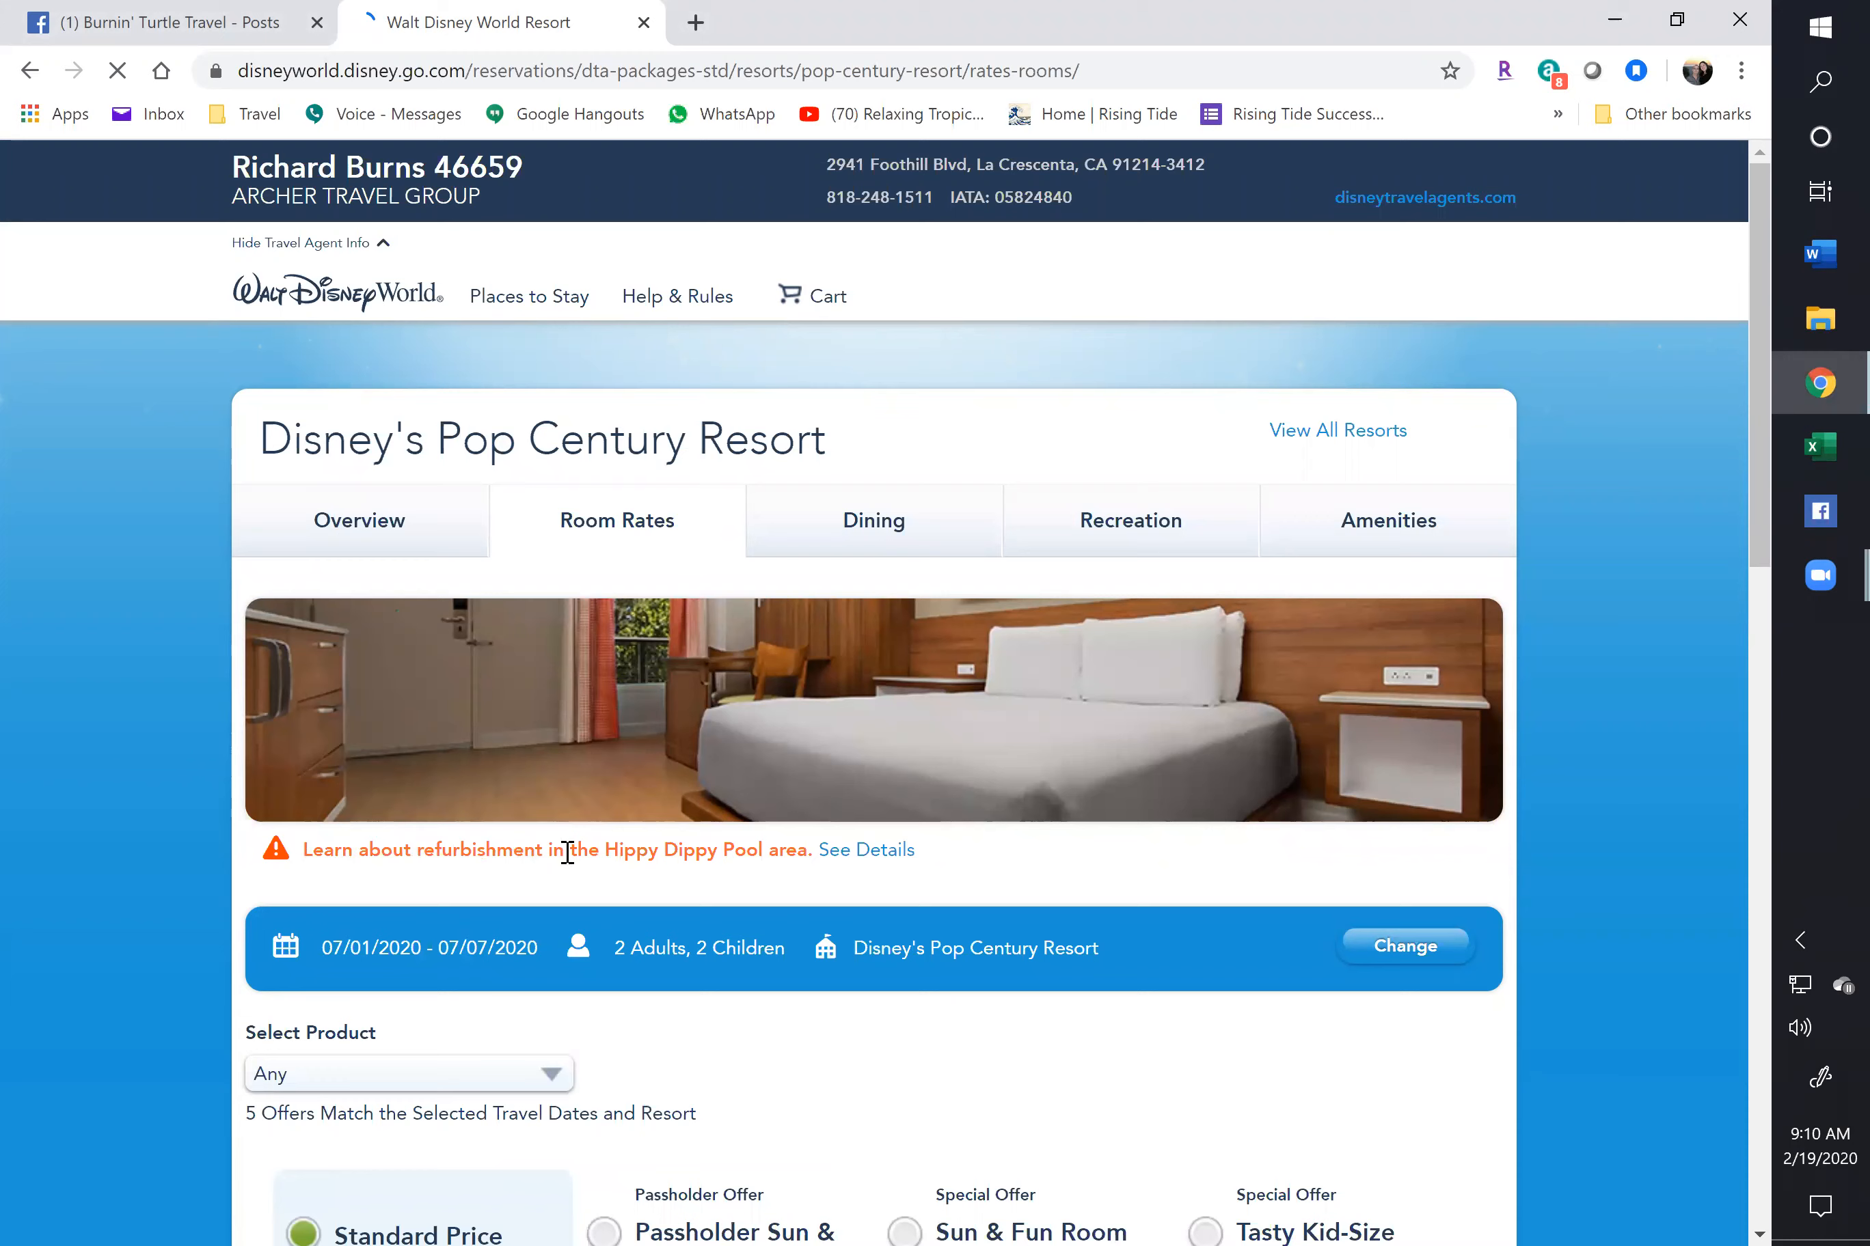
pyautogui.click(867, 859)
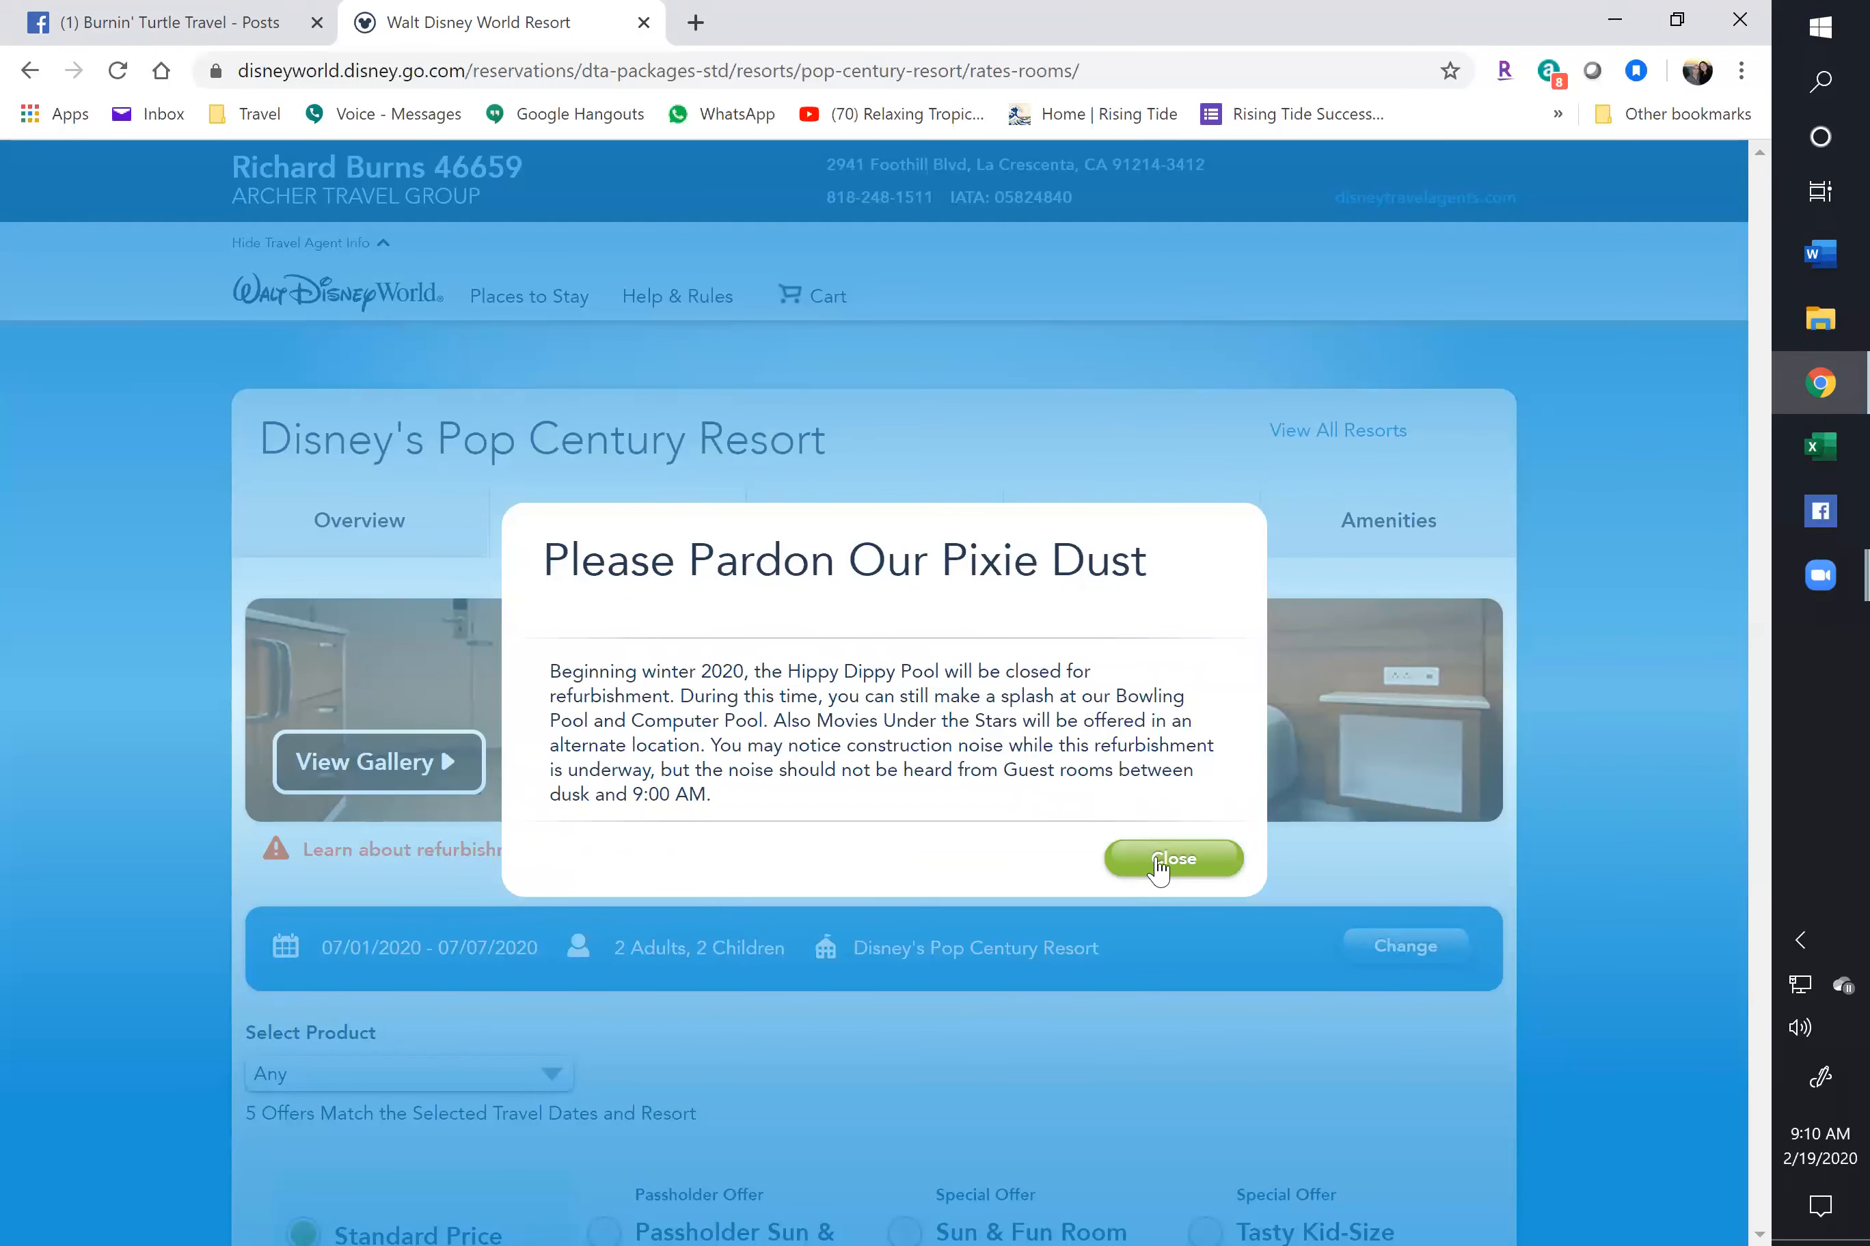
pyautogui.click(1161, 867)
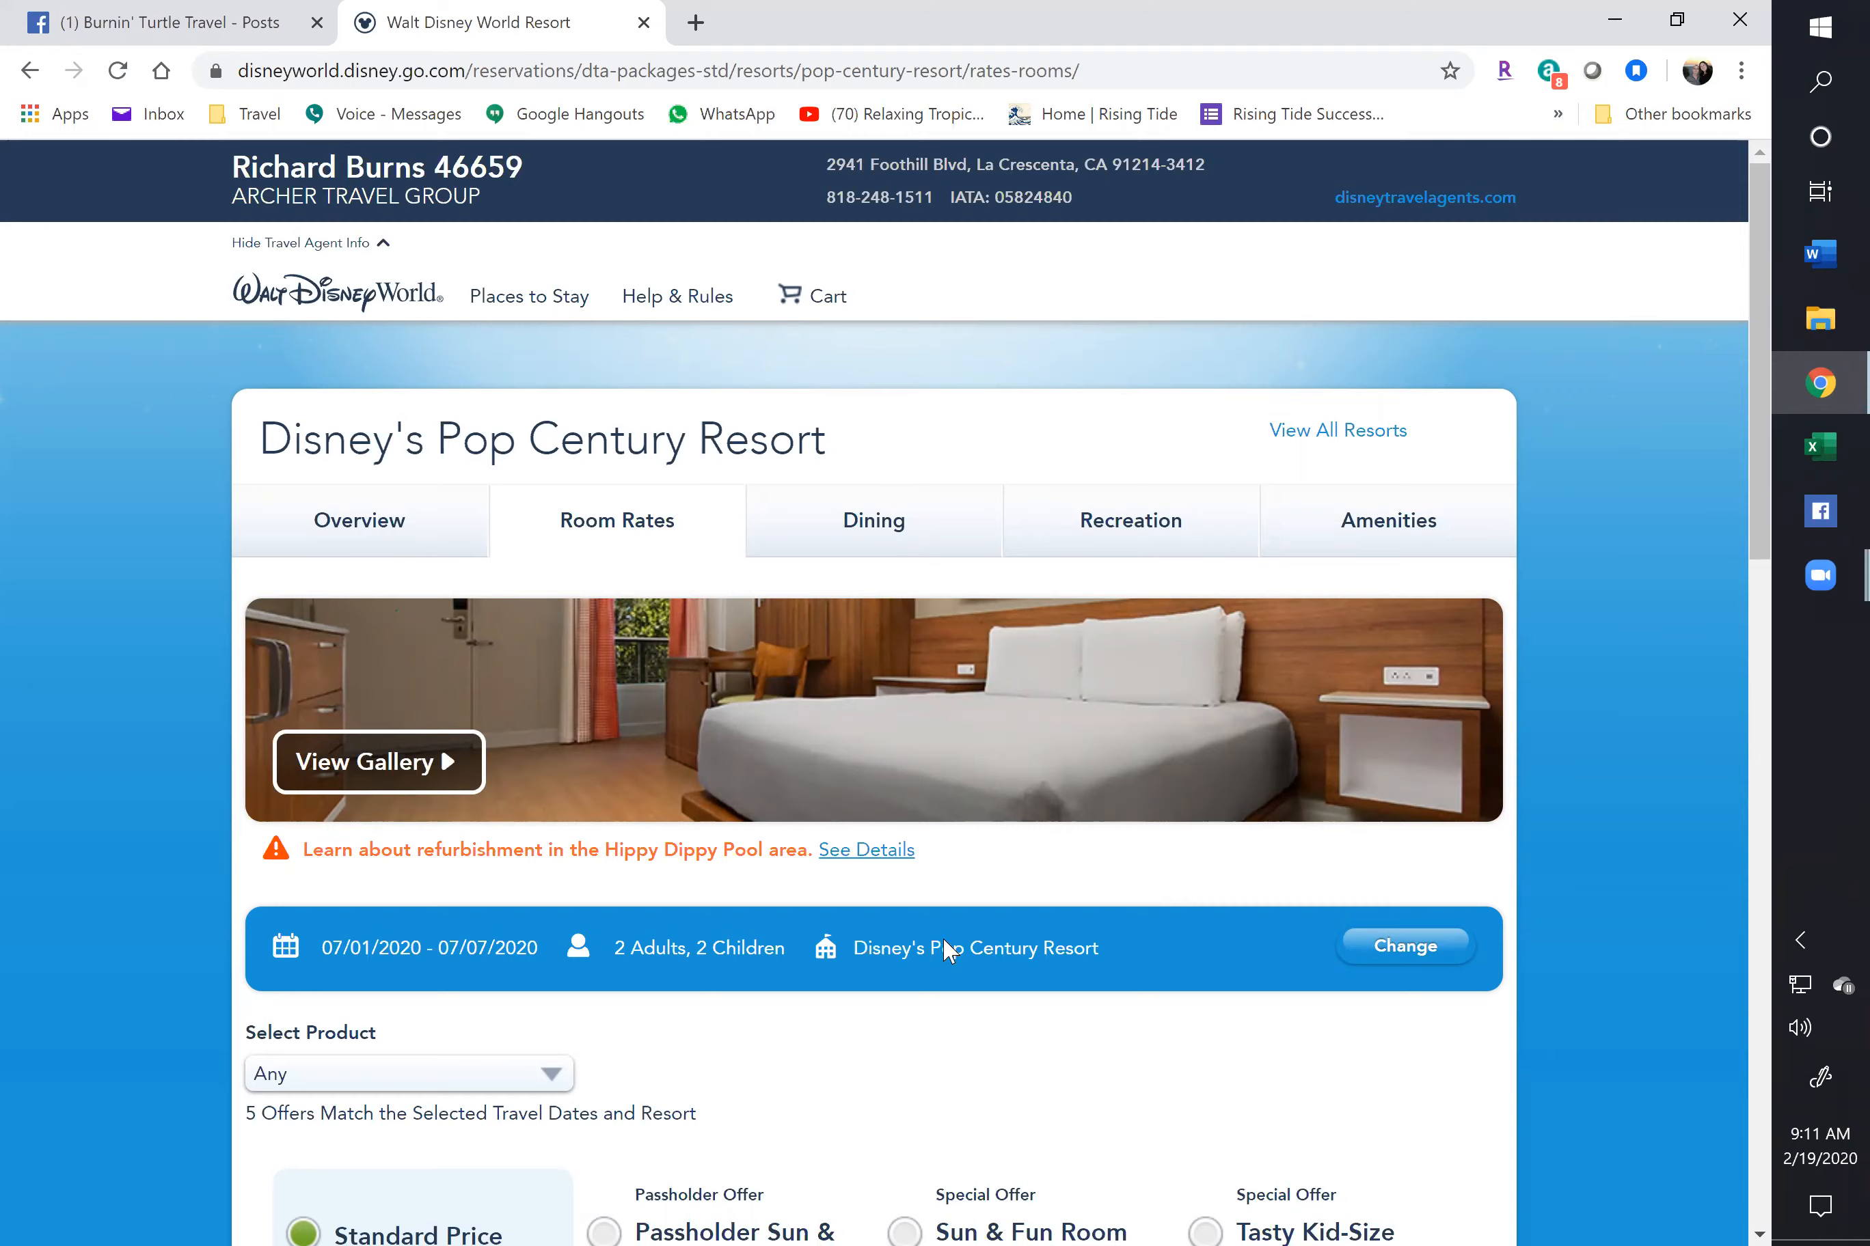
pyautogui.scroll(-5, 949, 952)
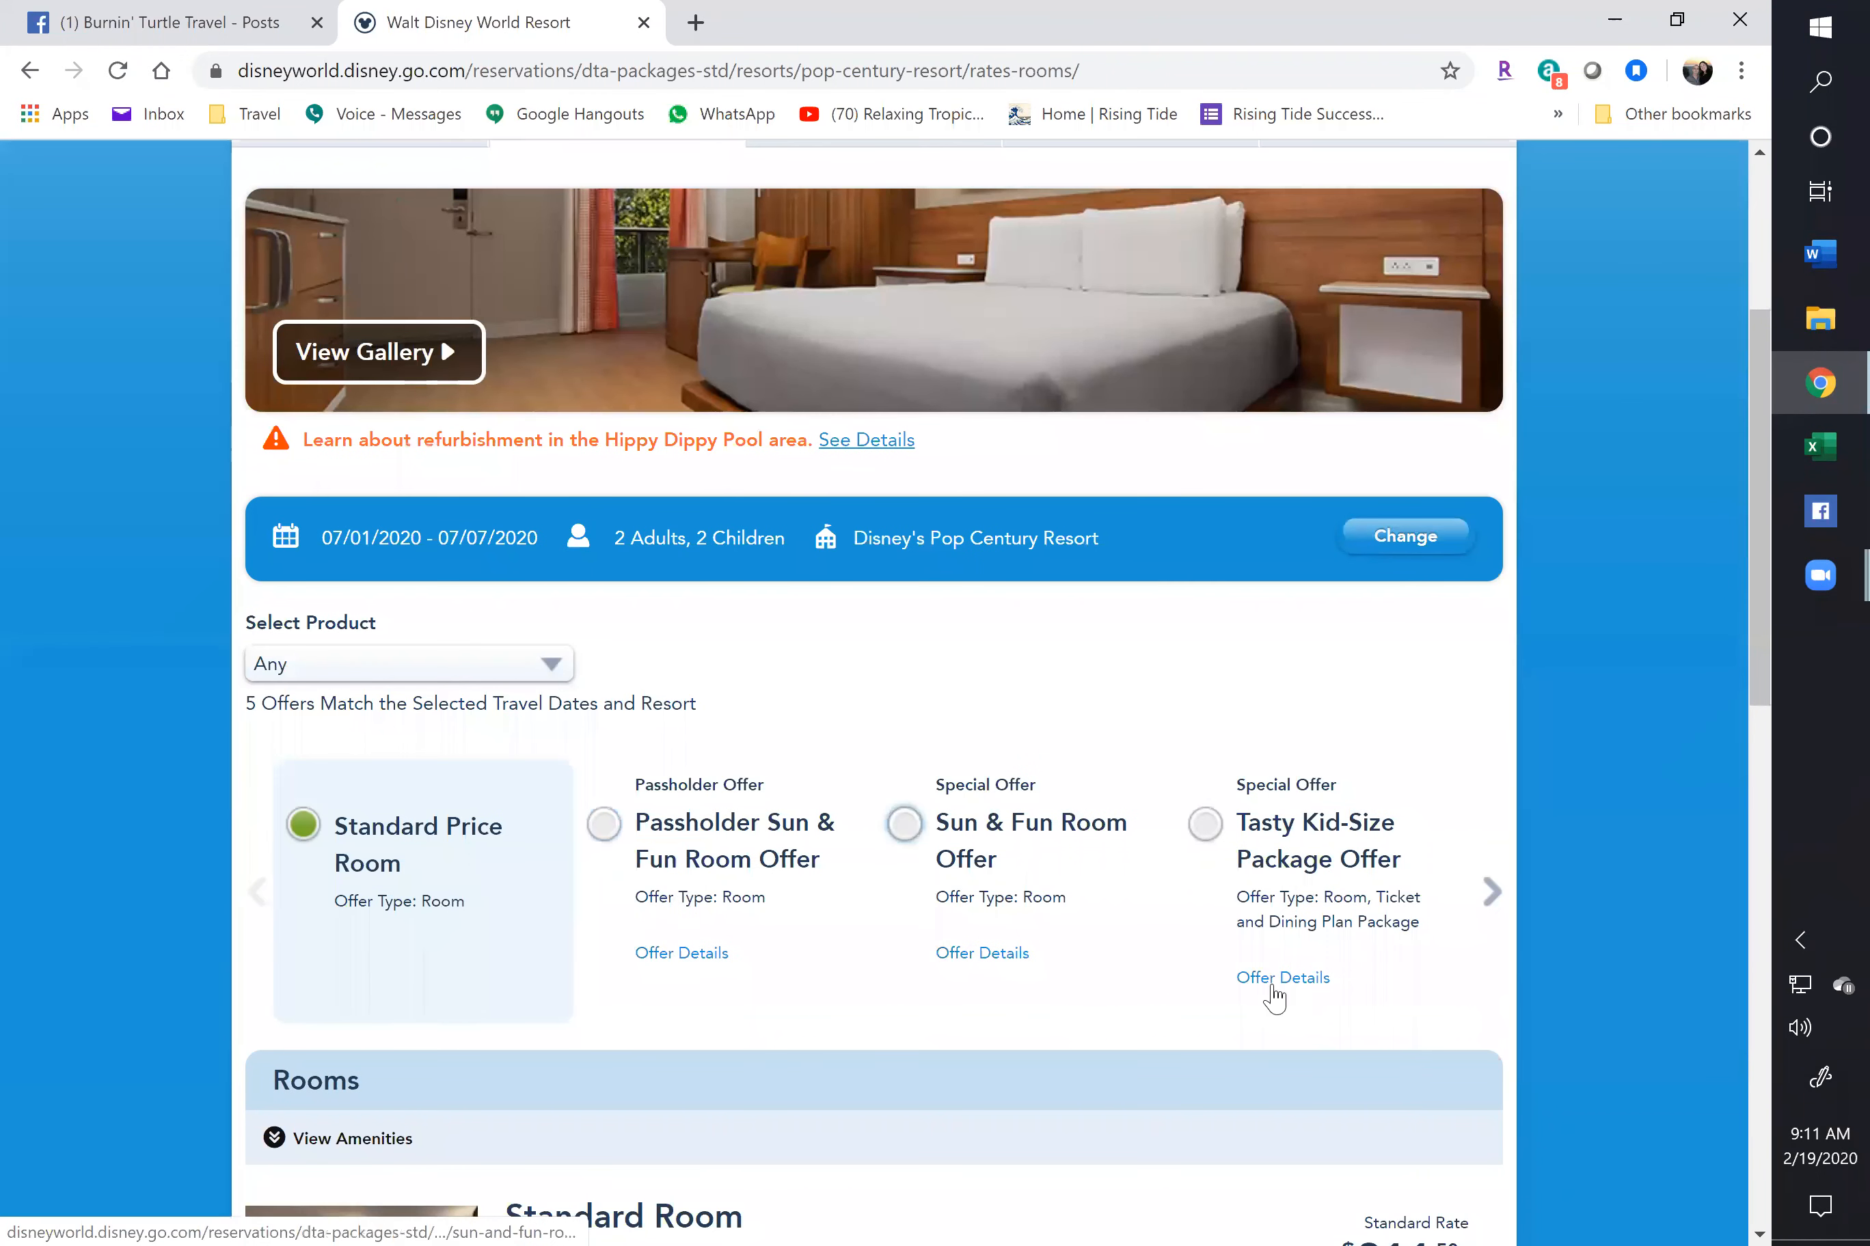
pyautogui.scroll(5, 660, 1046)
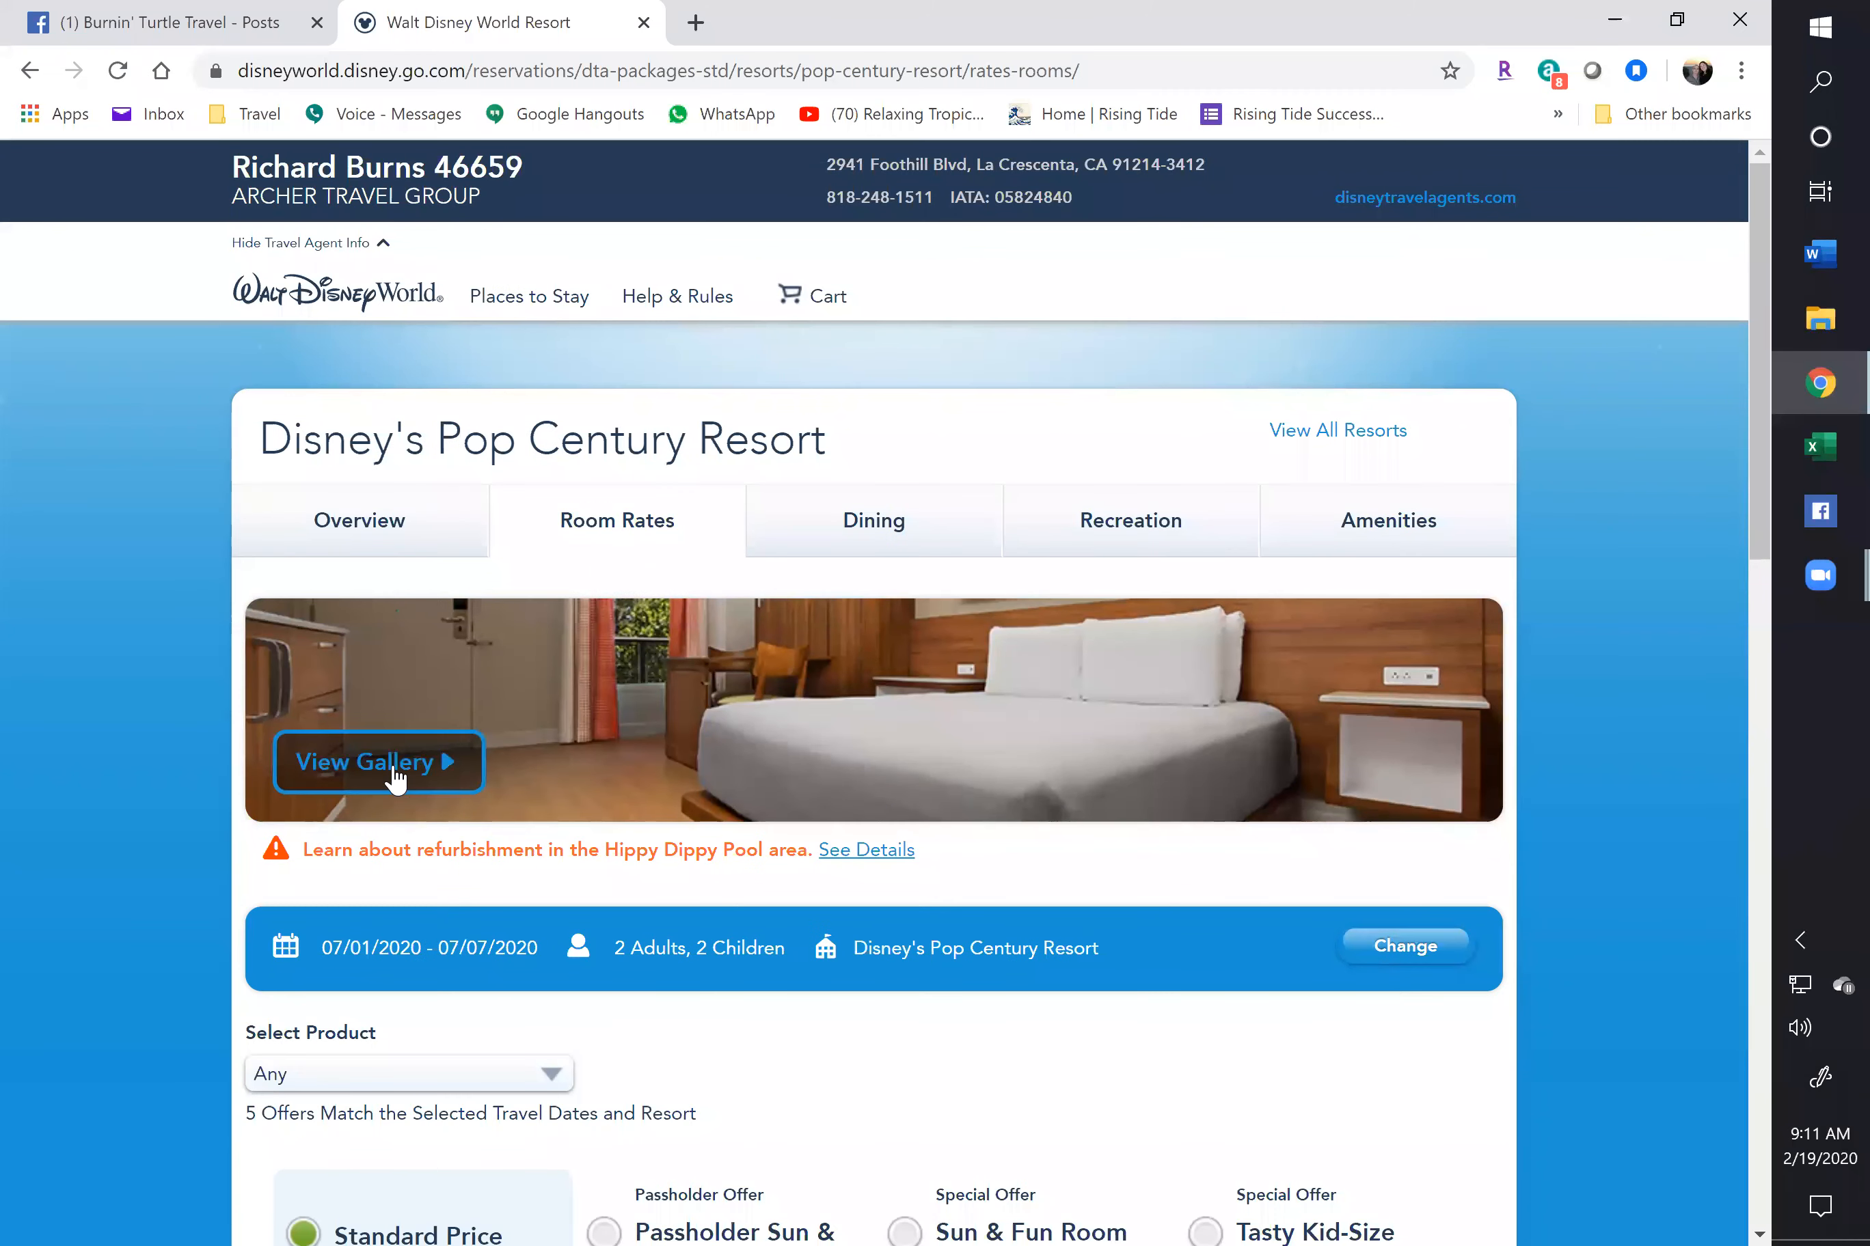
# Open the Pop Century gallery and page past Classic Hall and Hippy-Dippy Pool to the foosball photo
pyautogui.click(395, 770)
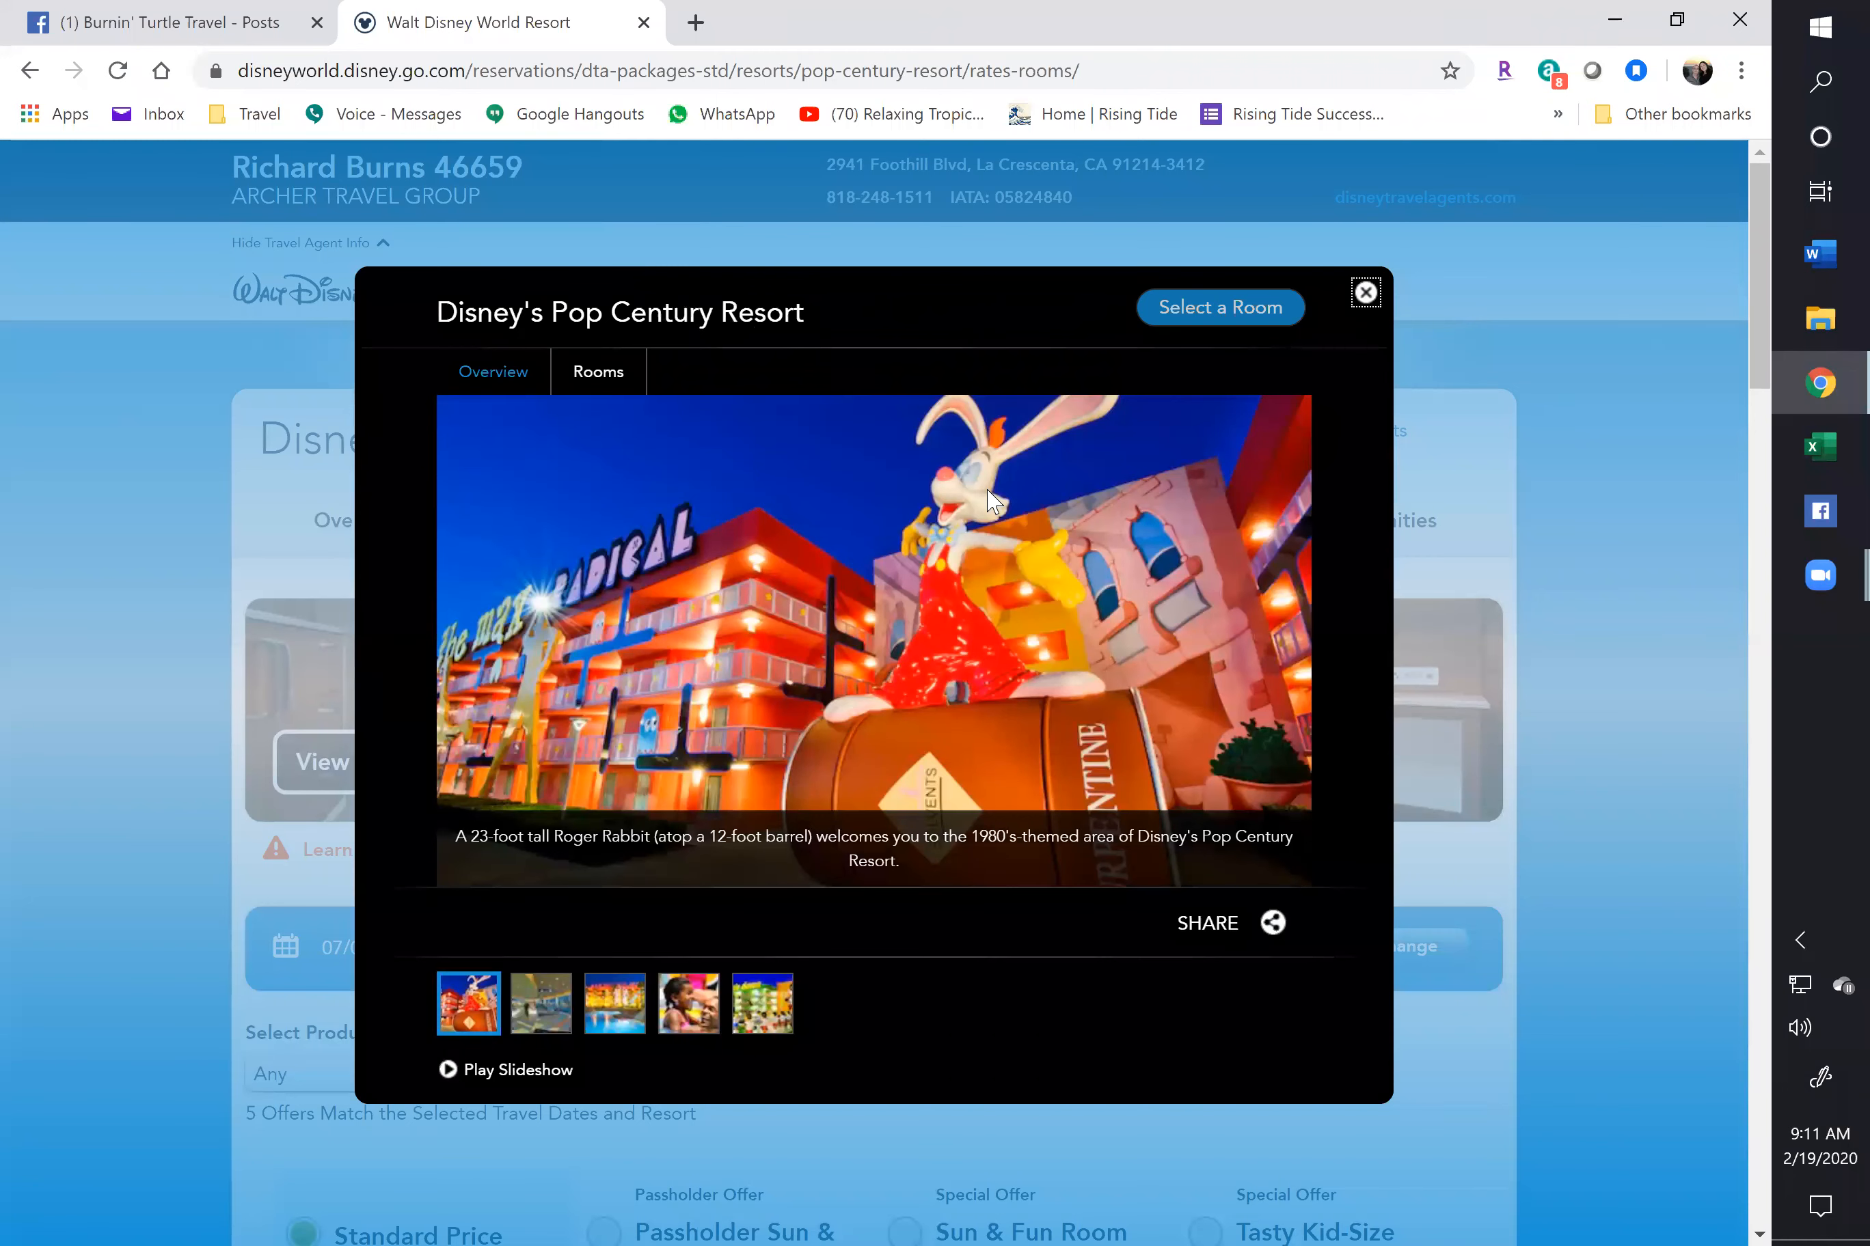
pyautogui.click(1355, 660)
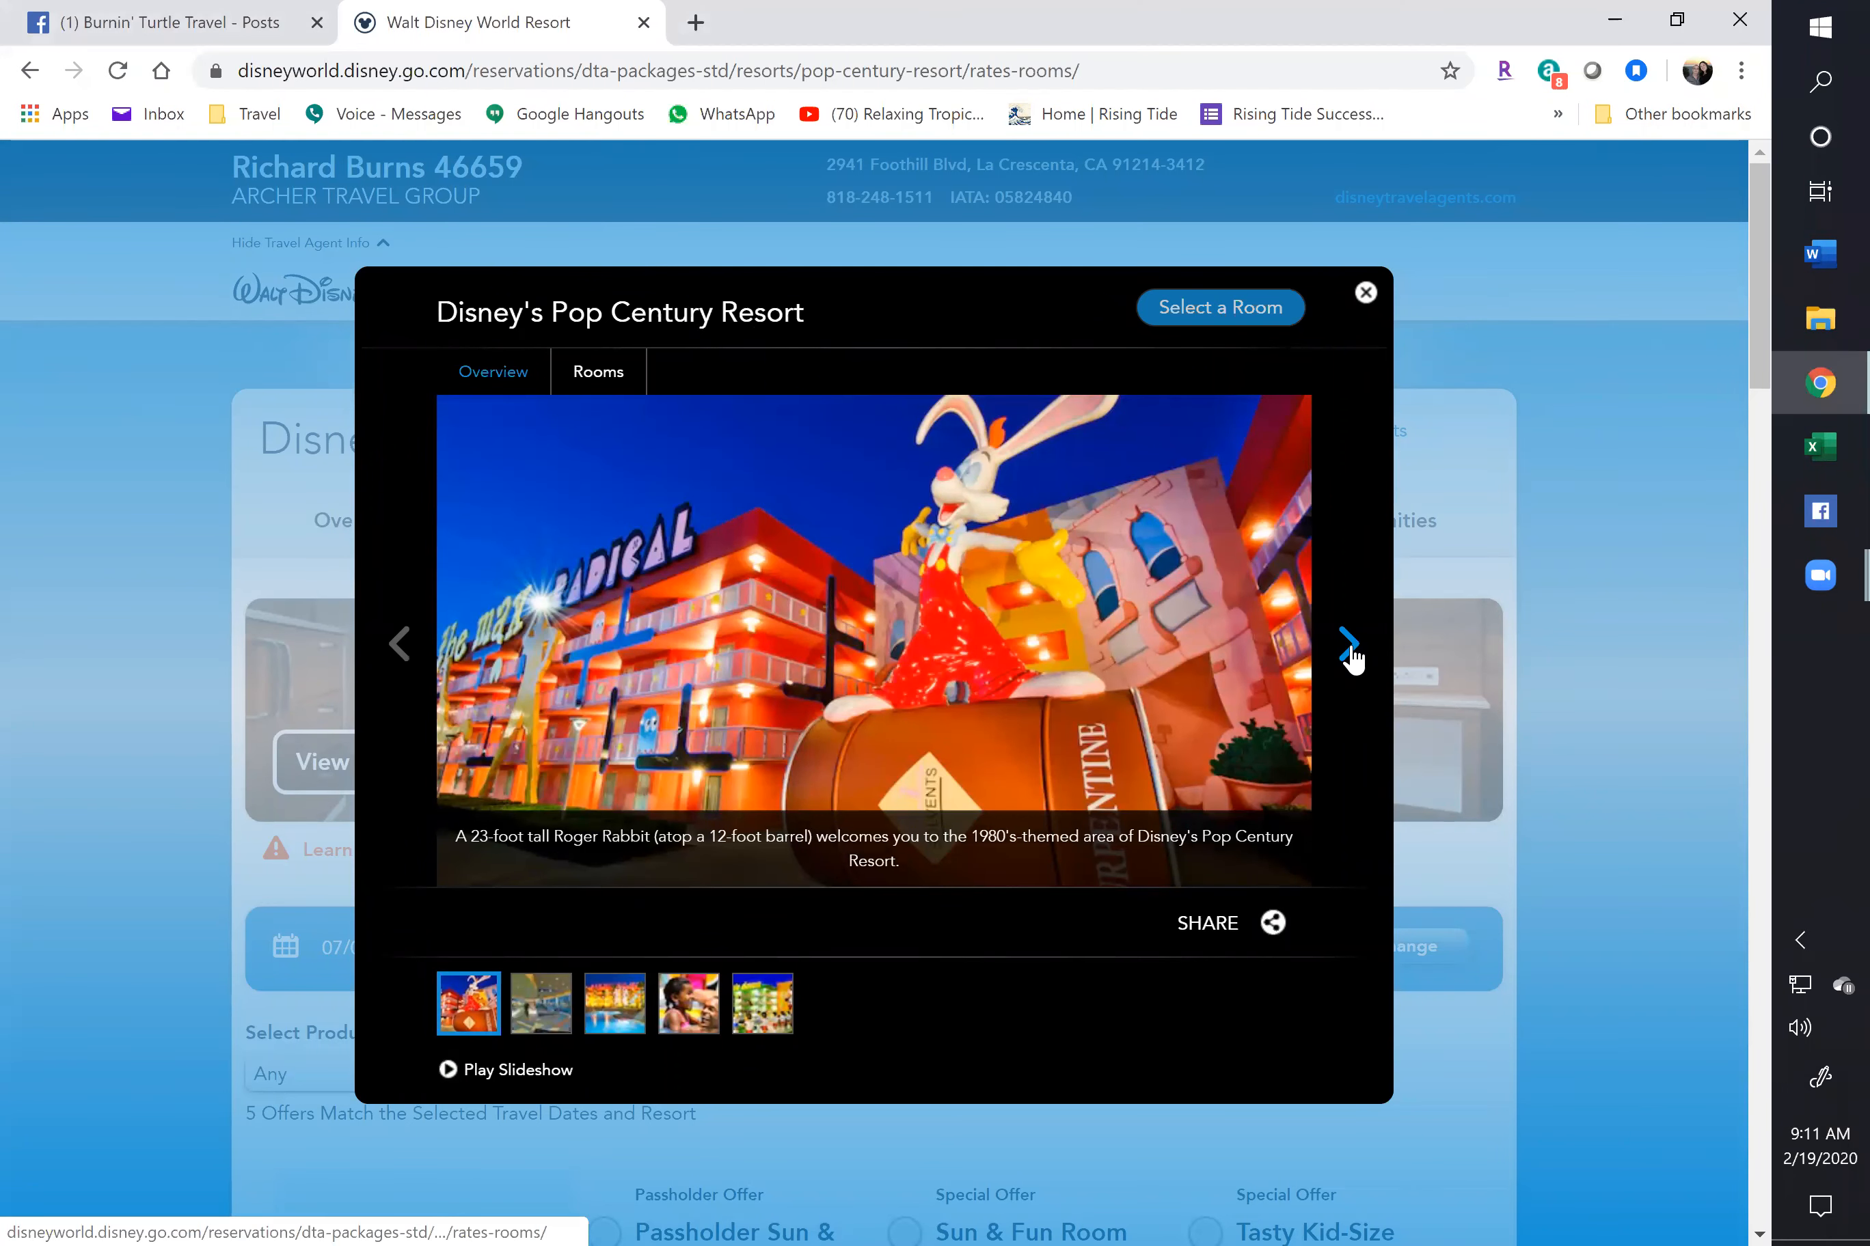
pyautogui.click(1355, 661)
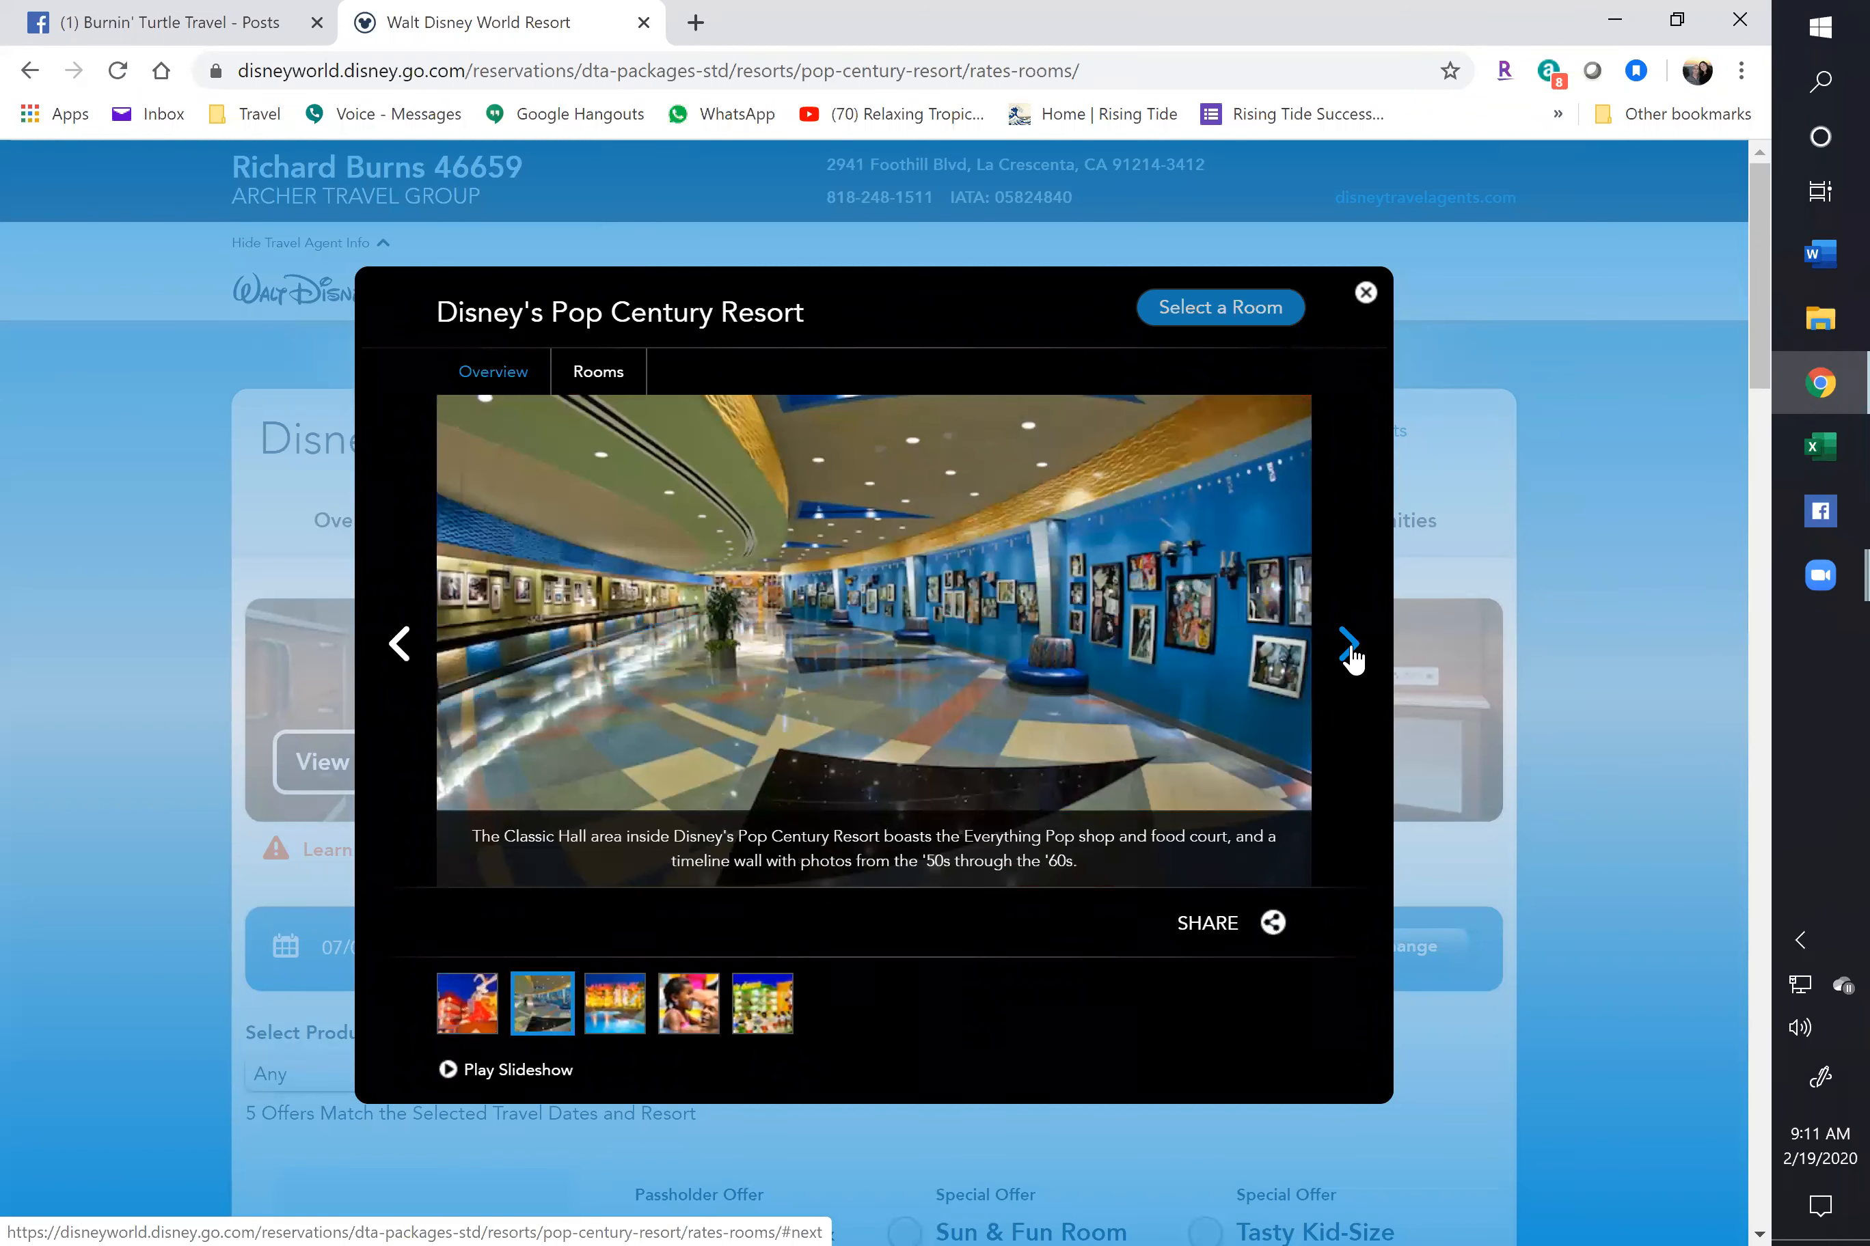
pyautogui.click(1355, 660)
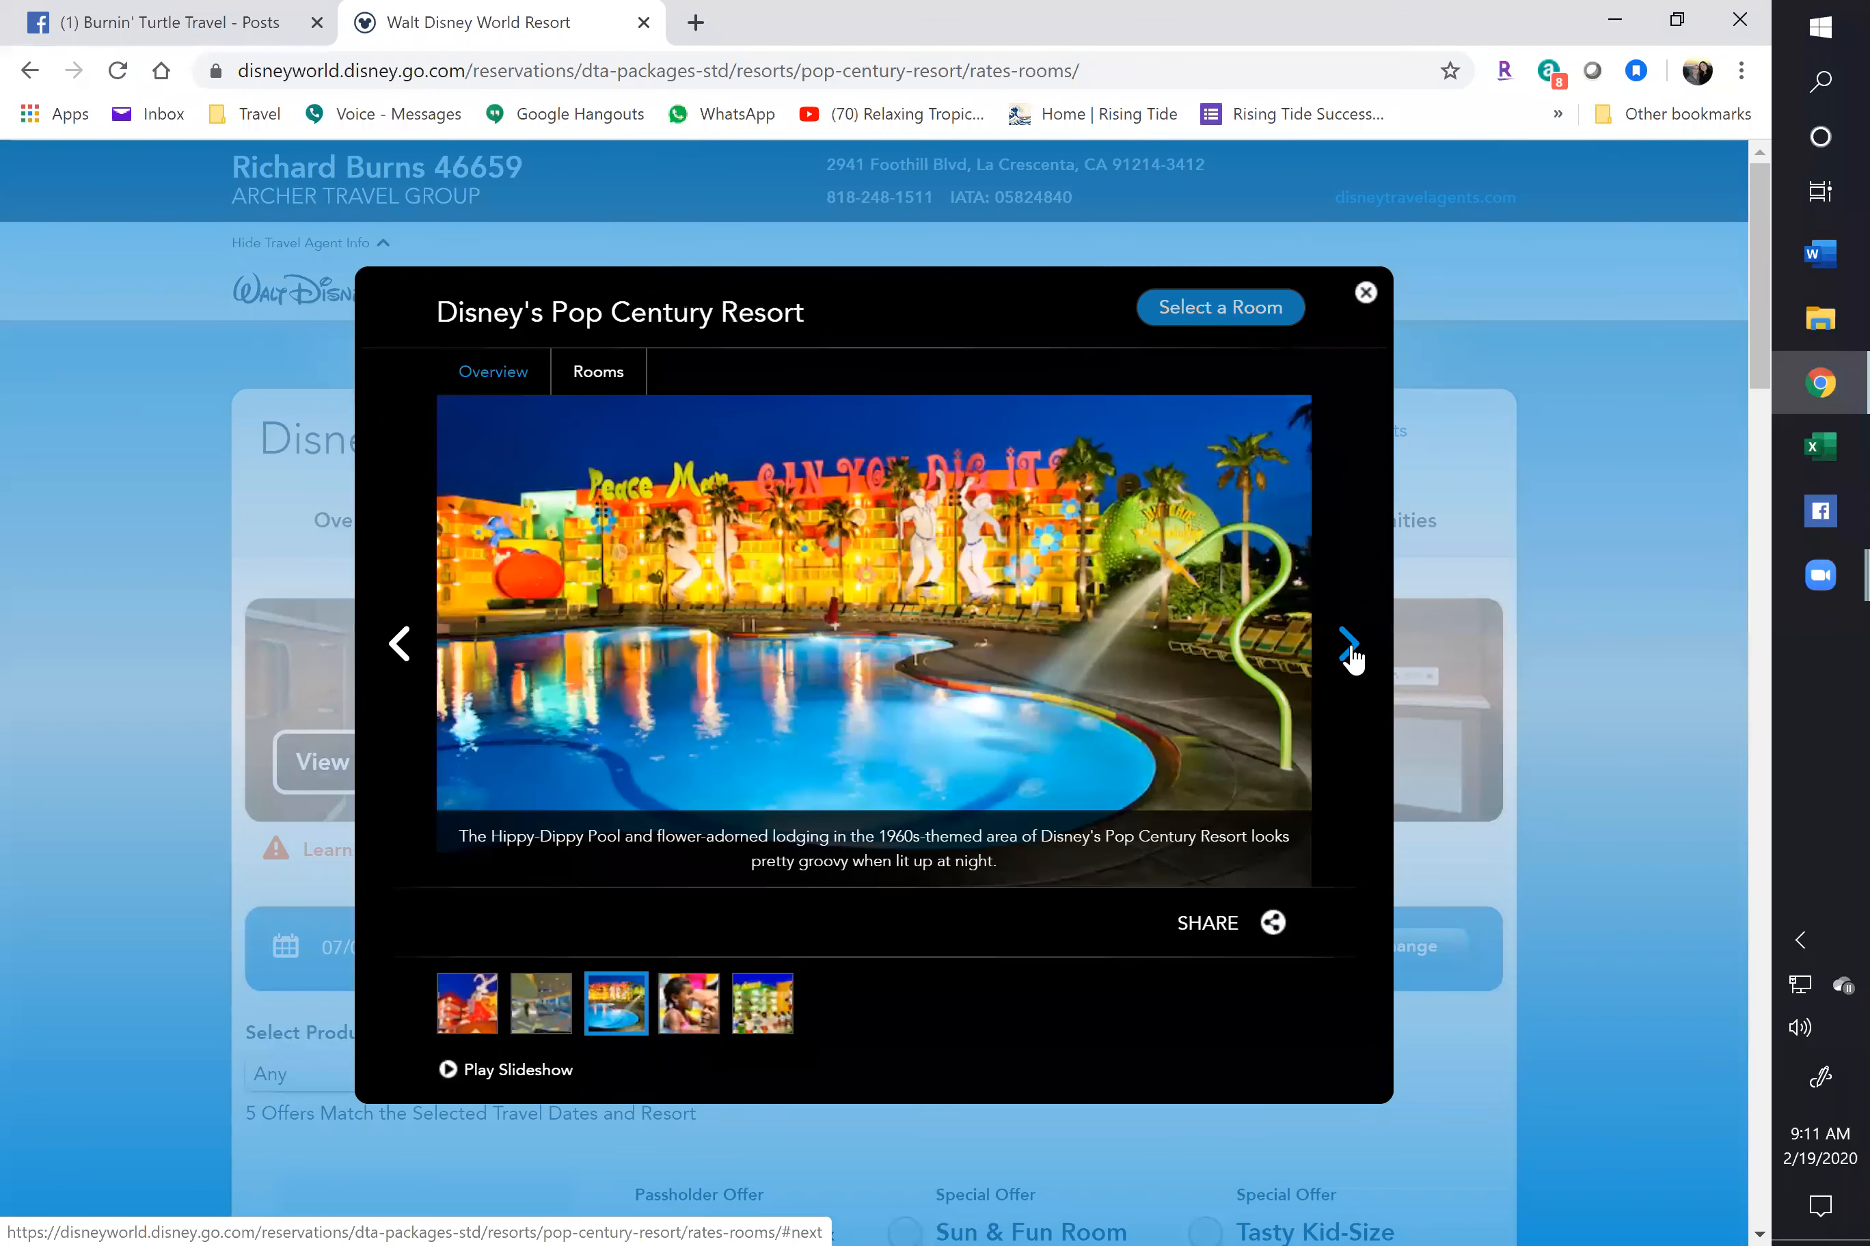
pyautogui.click(1356, 661)
pyautogui.click(1355, 660)
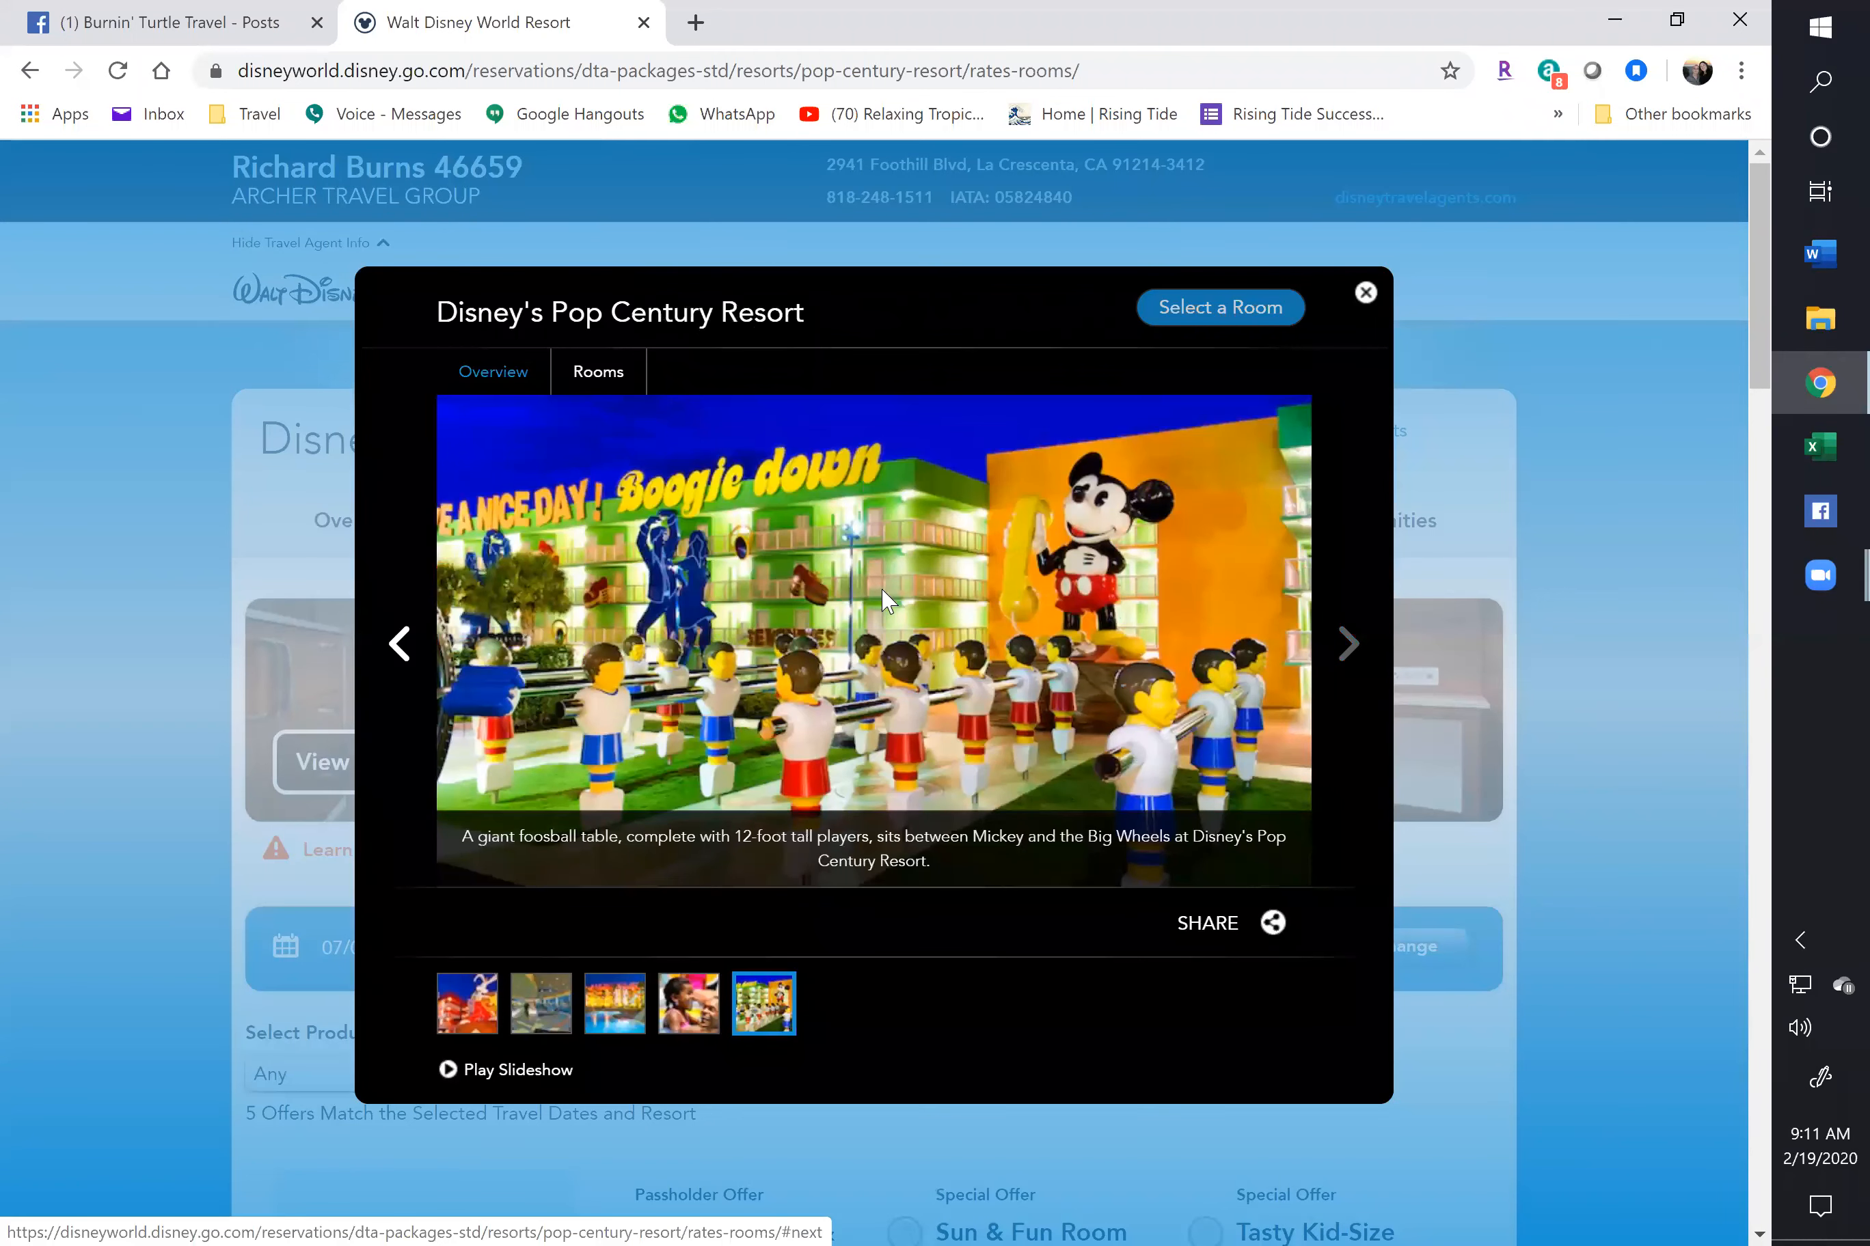
# Start saving the foosball photo into a new 'Disney in July 2020' folder under Travel > Booking Advertising
pyautogui.rightClick(884, 592)
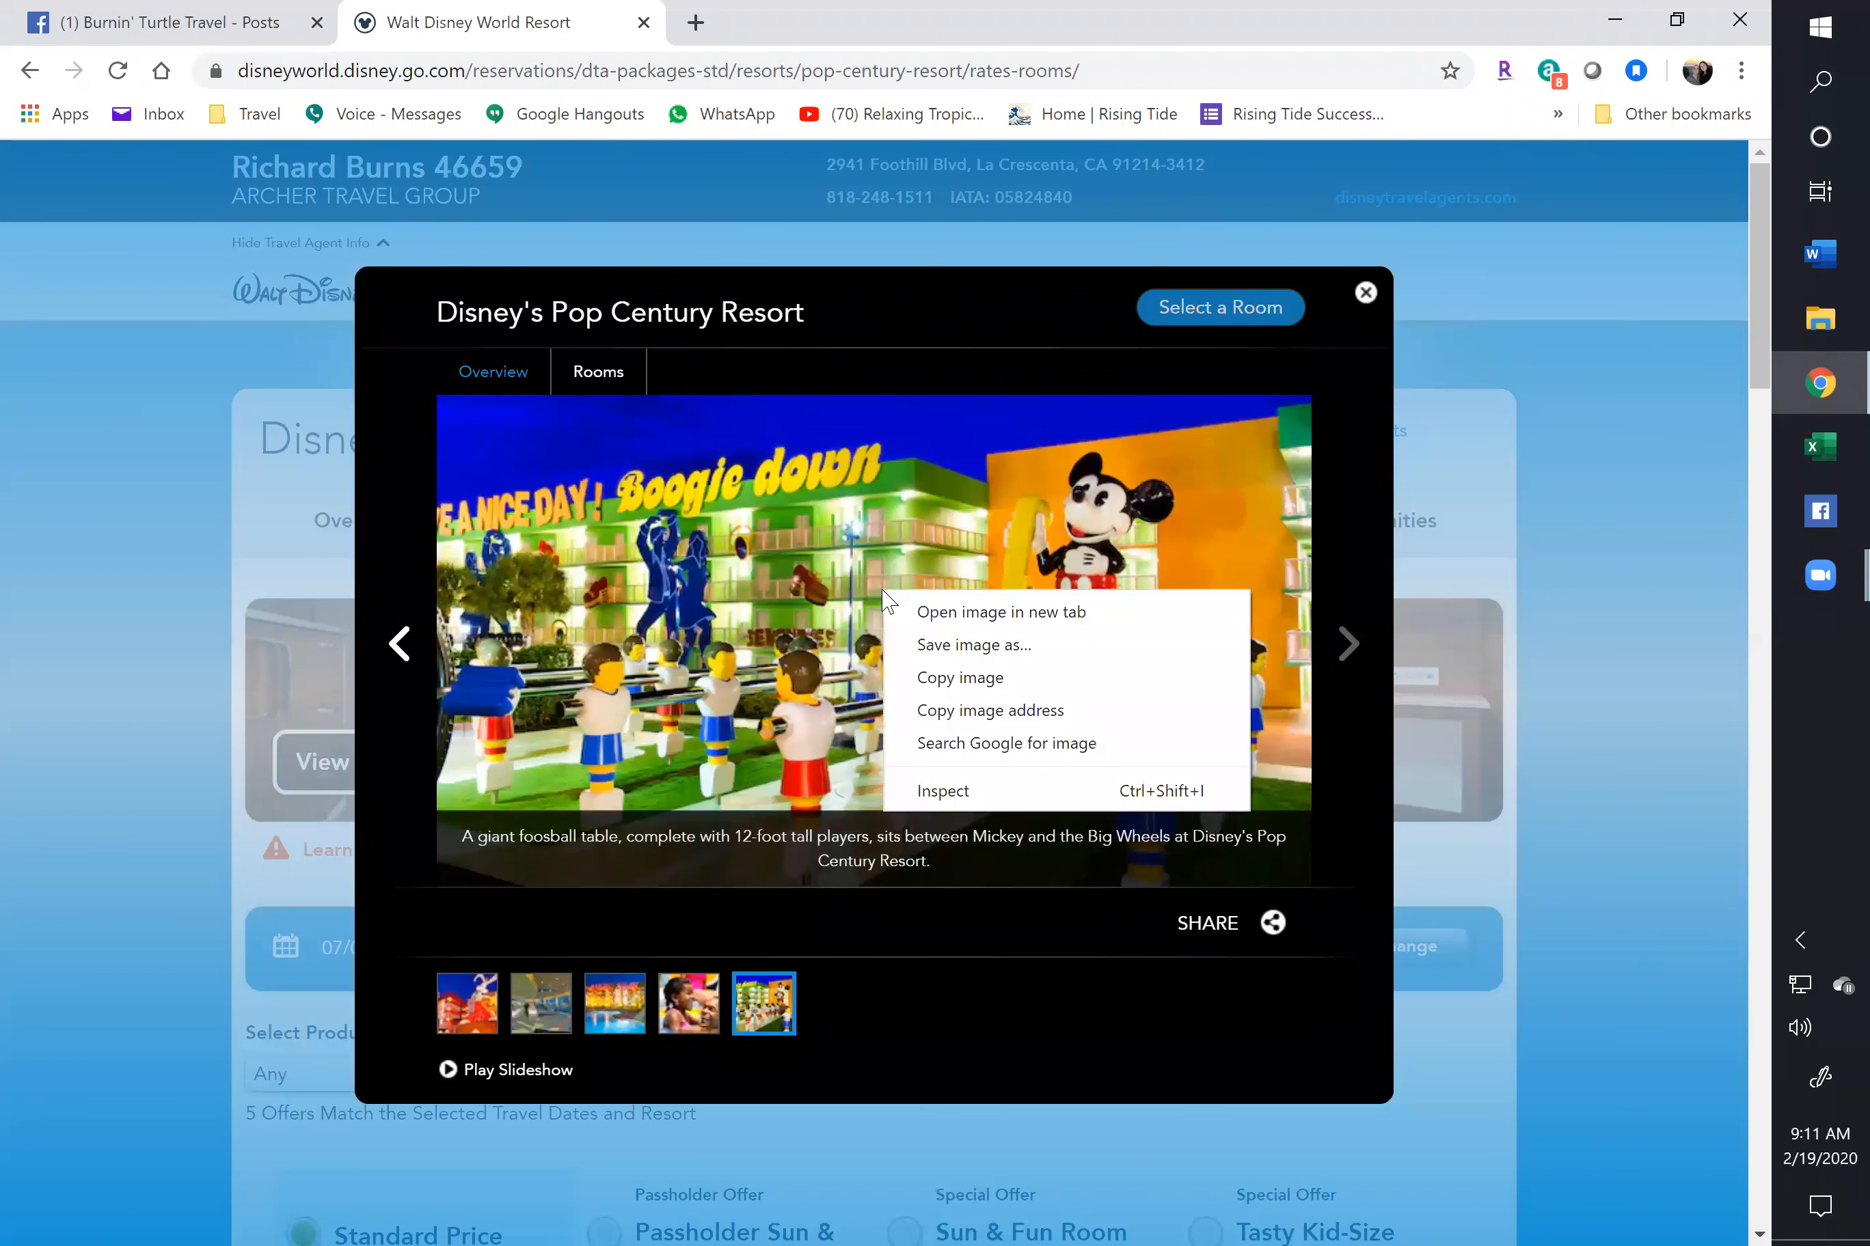
pyautogui.click(941, 647)
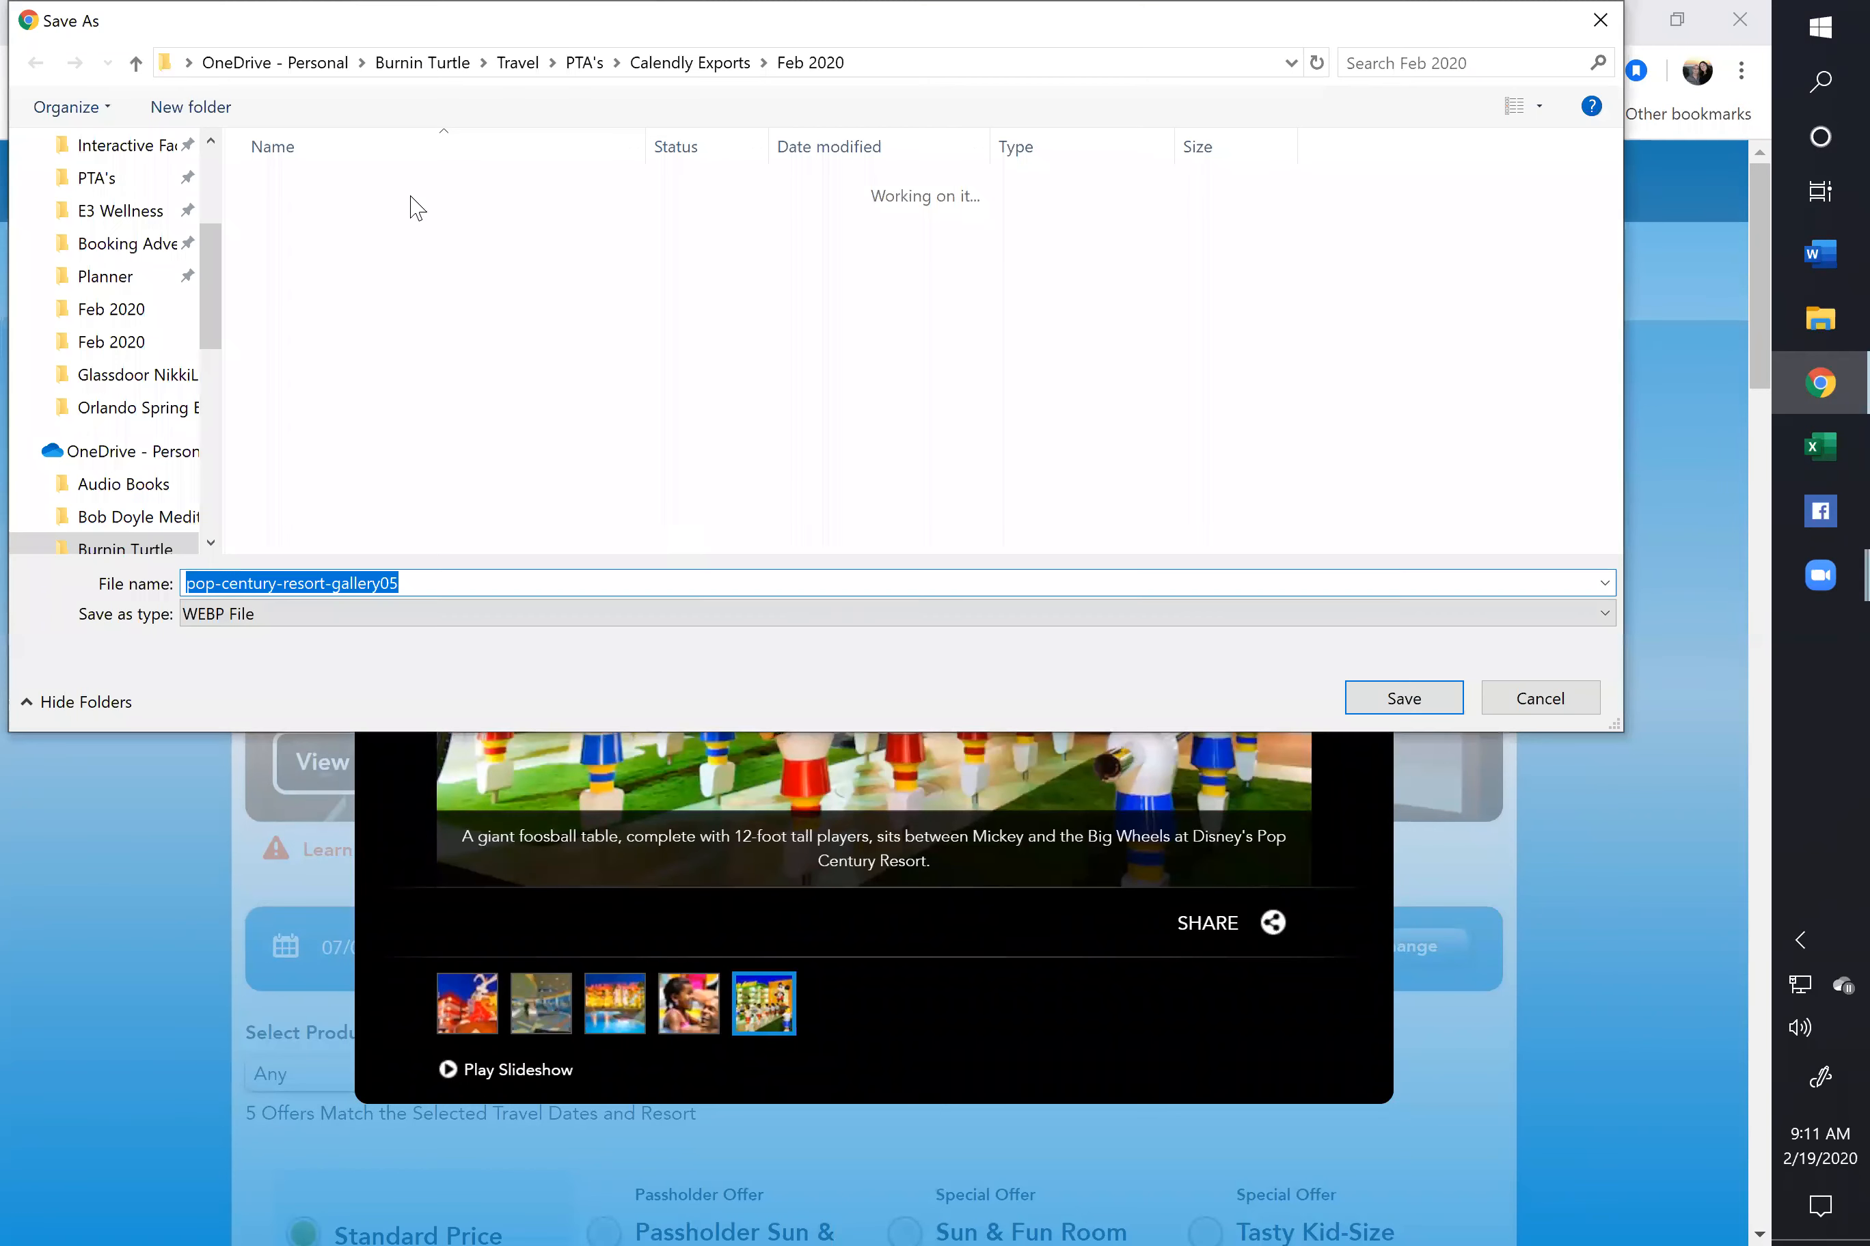
pyautogui.click(517, 63)
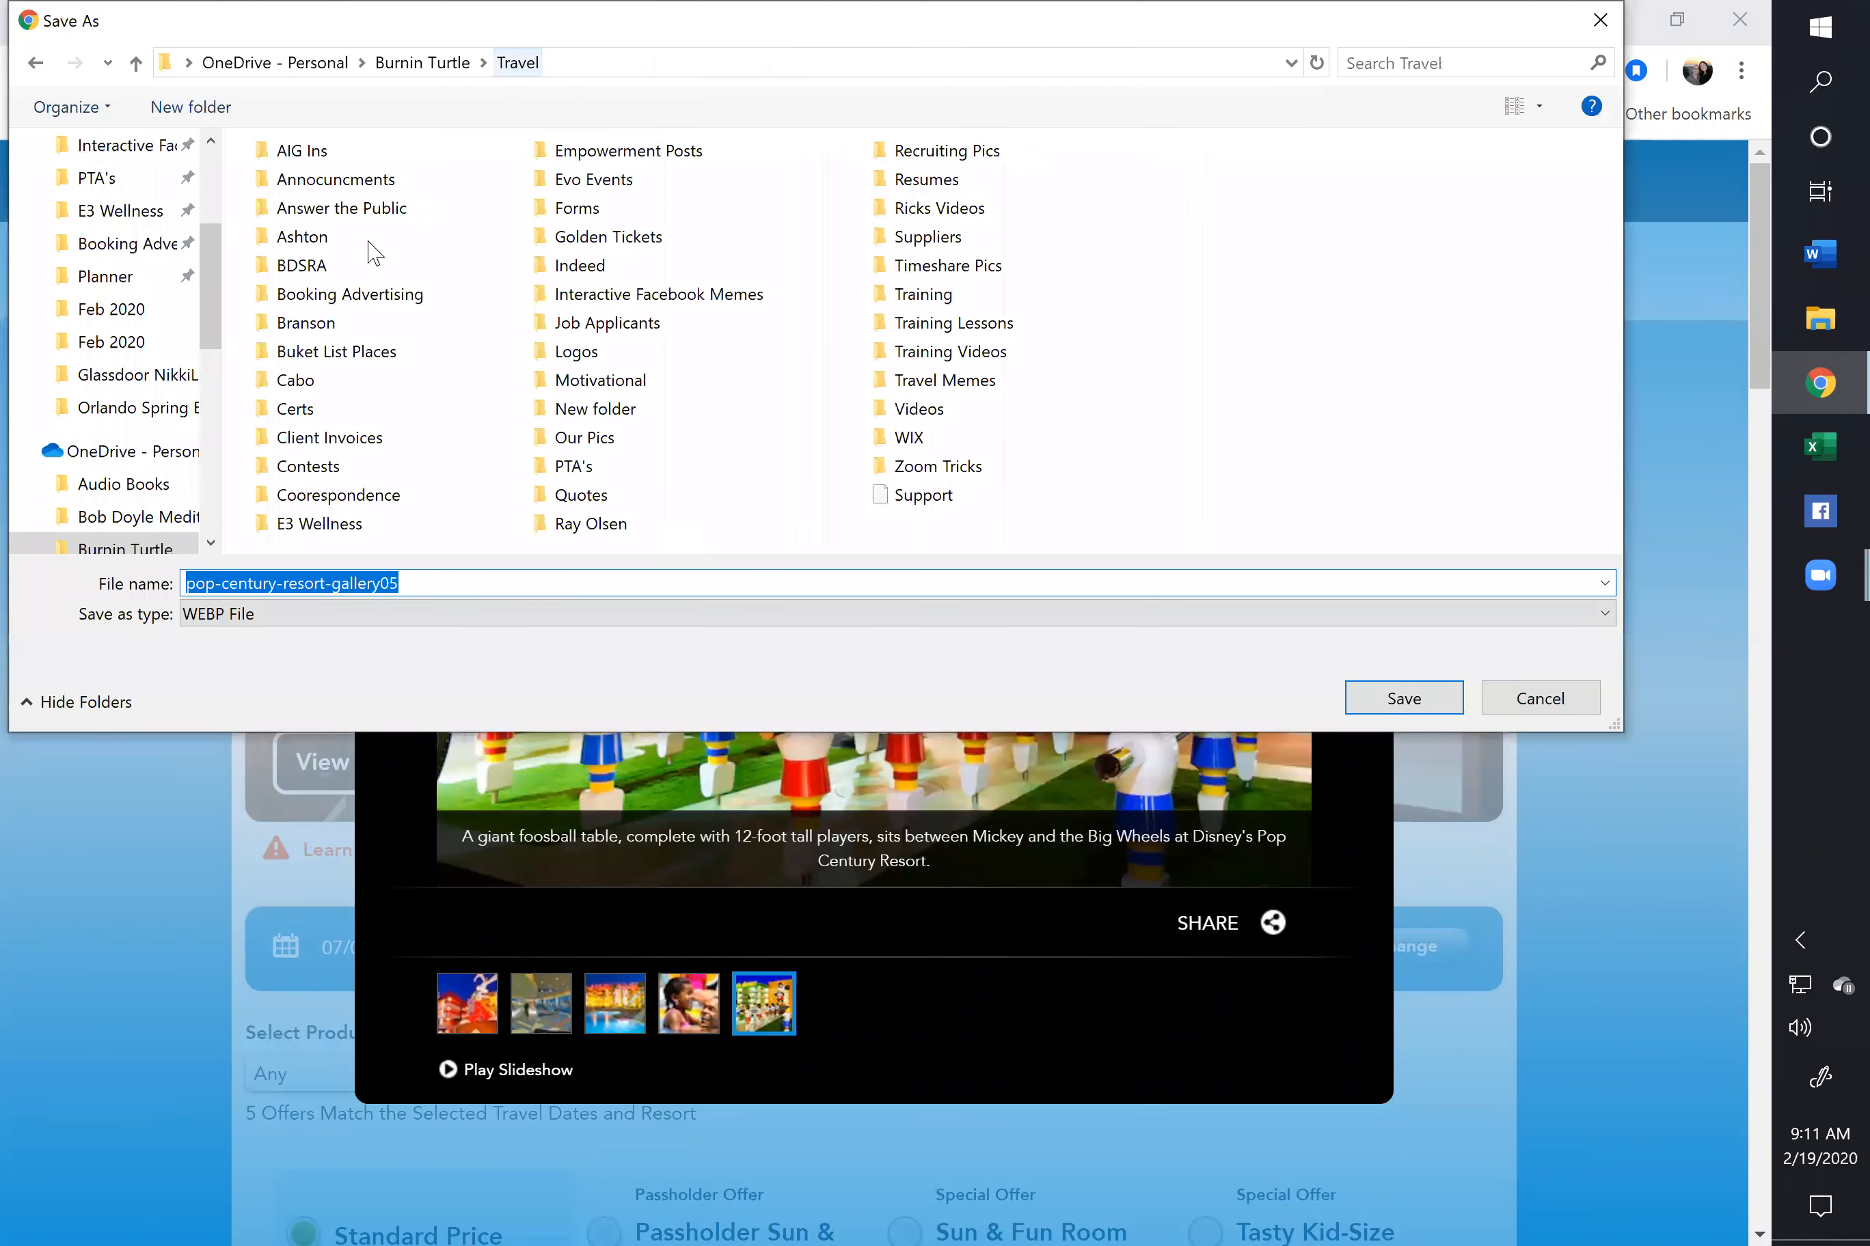
pyautogui.doubleClick(328, 296)
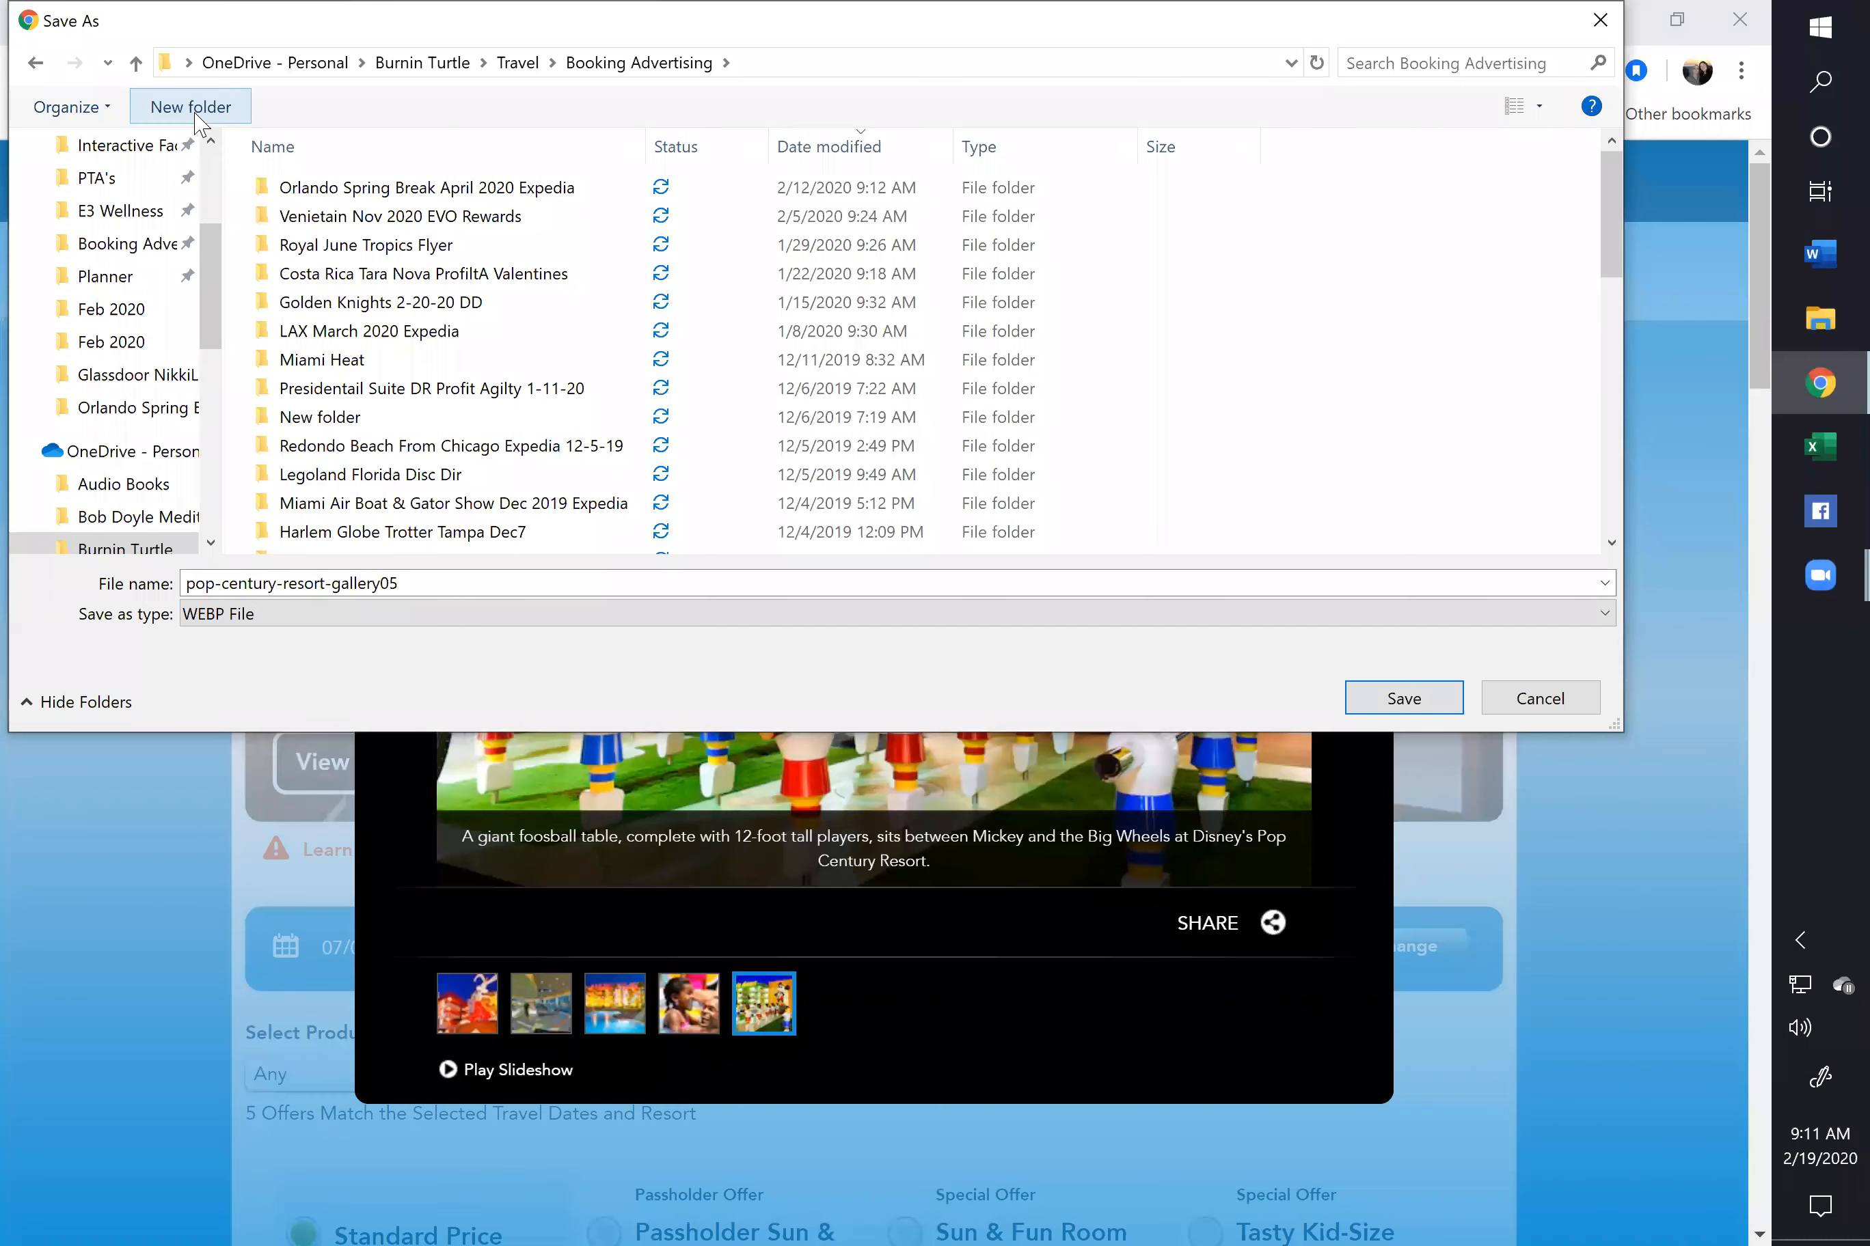
pyautogui.click(196, 117)
pyautogui.write('Di')
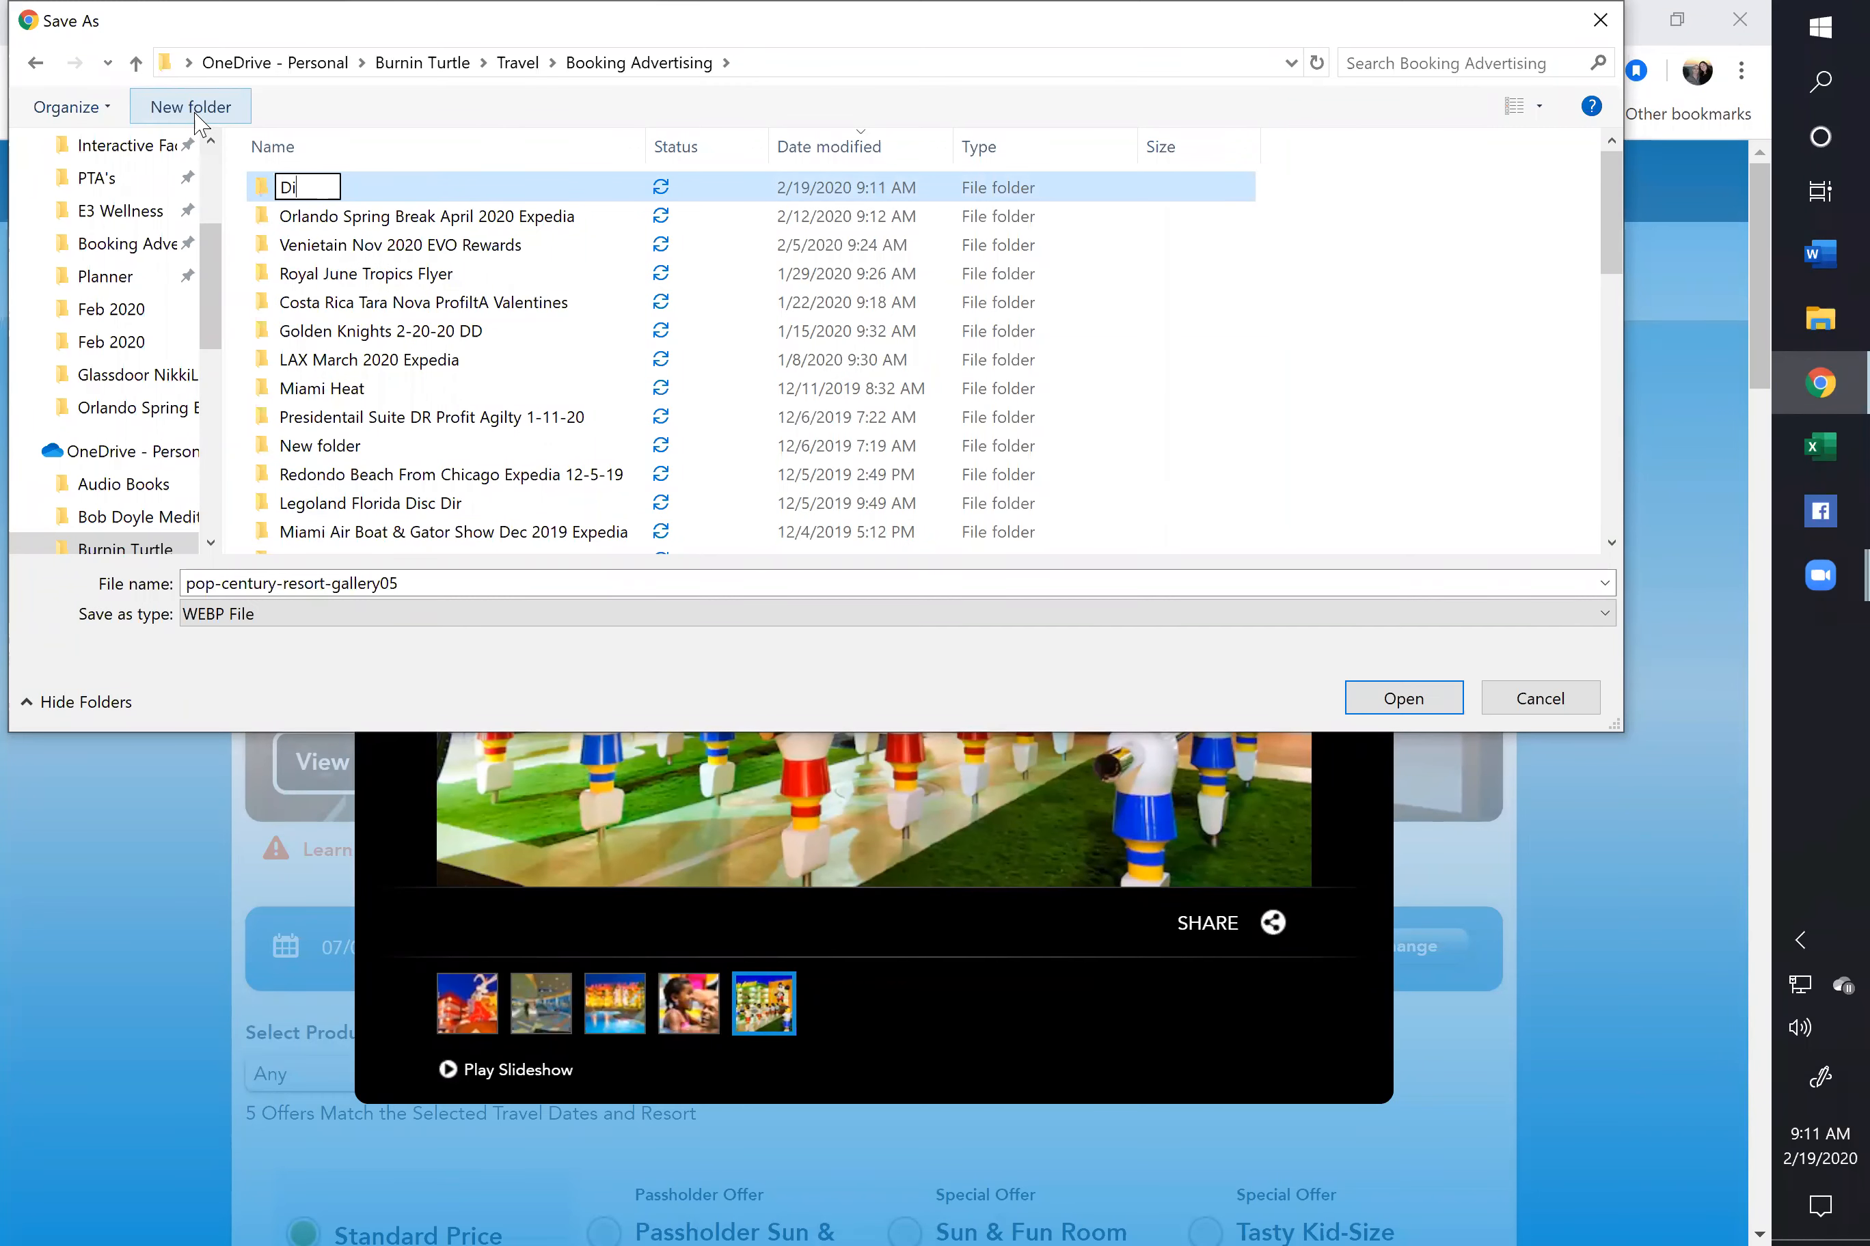
pyautogui.write('sney in ')
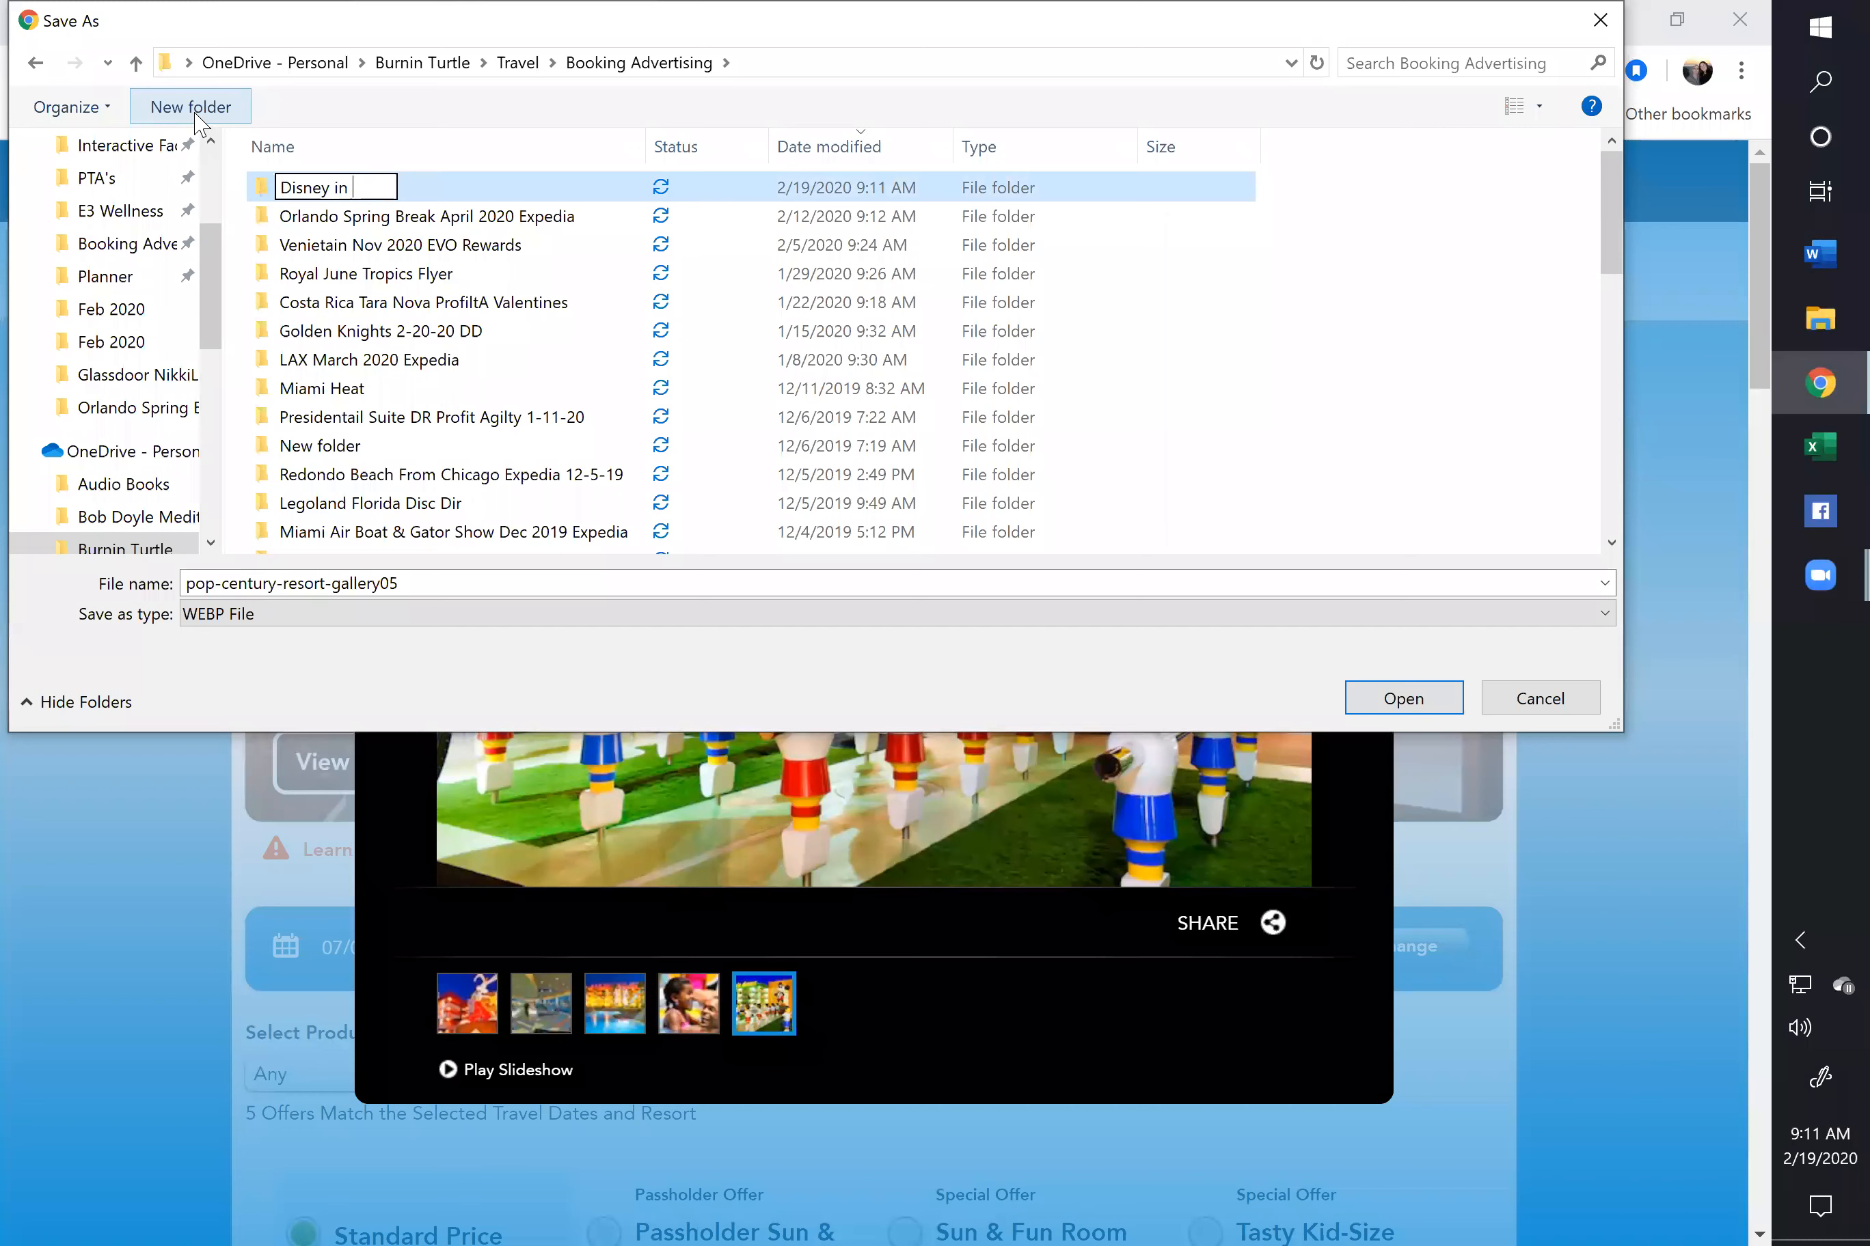
pyautogui.write('July 2020')
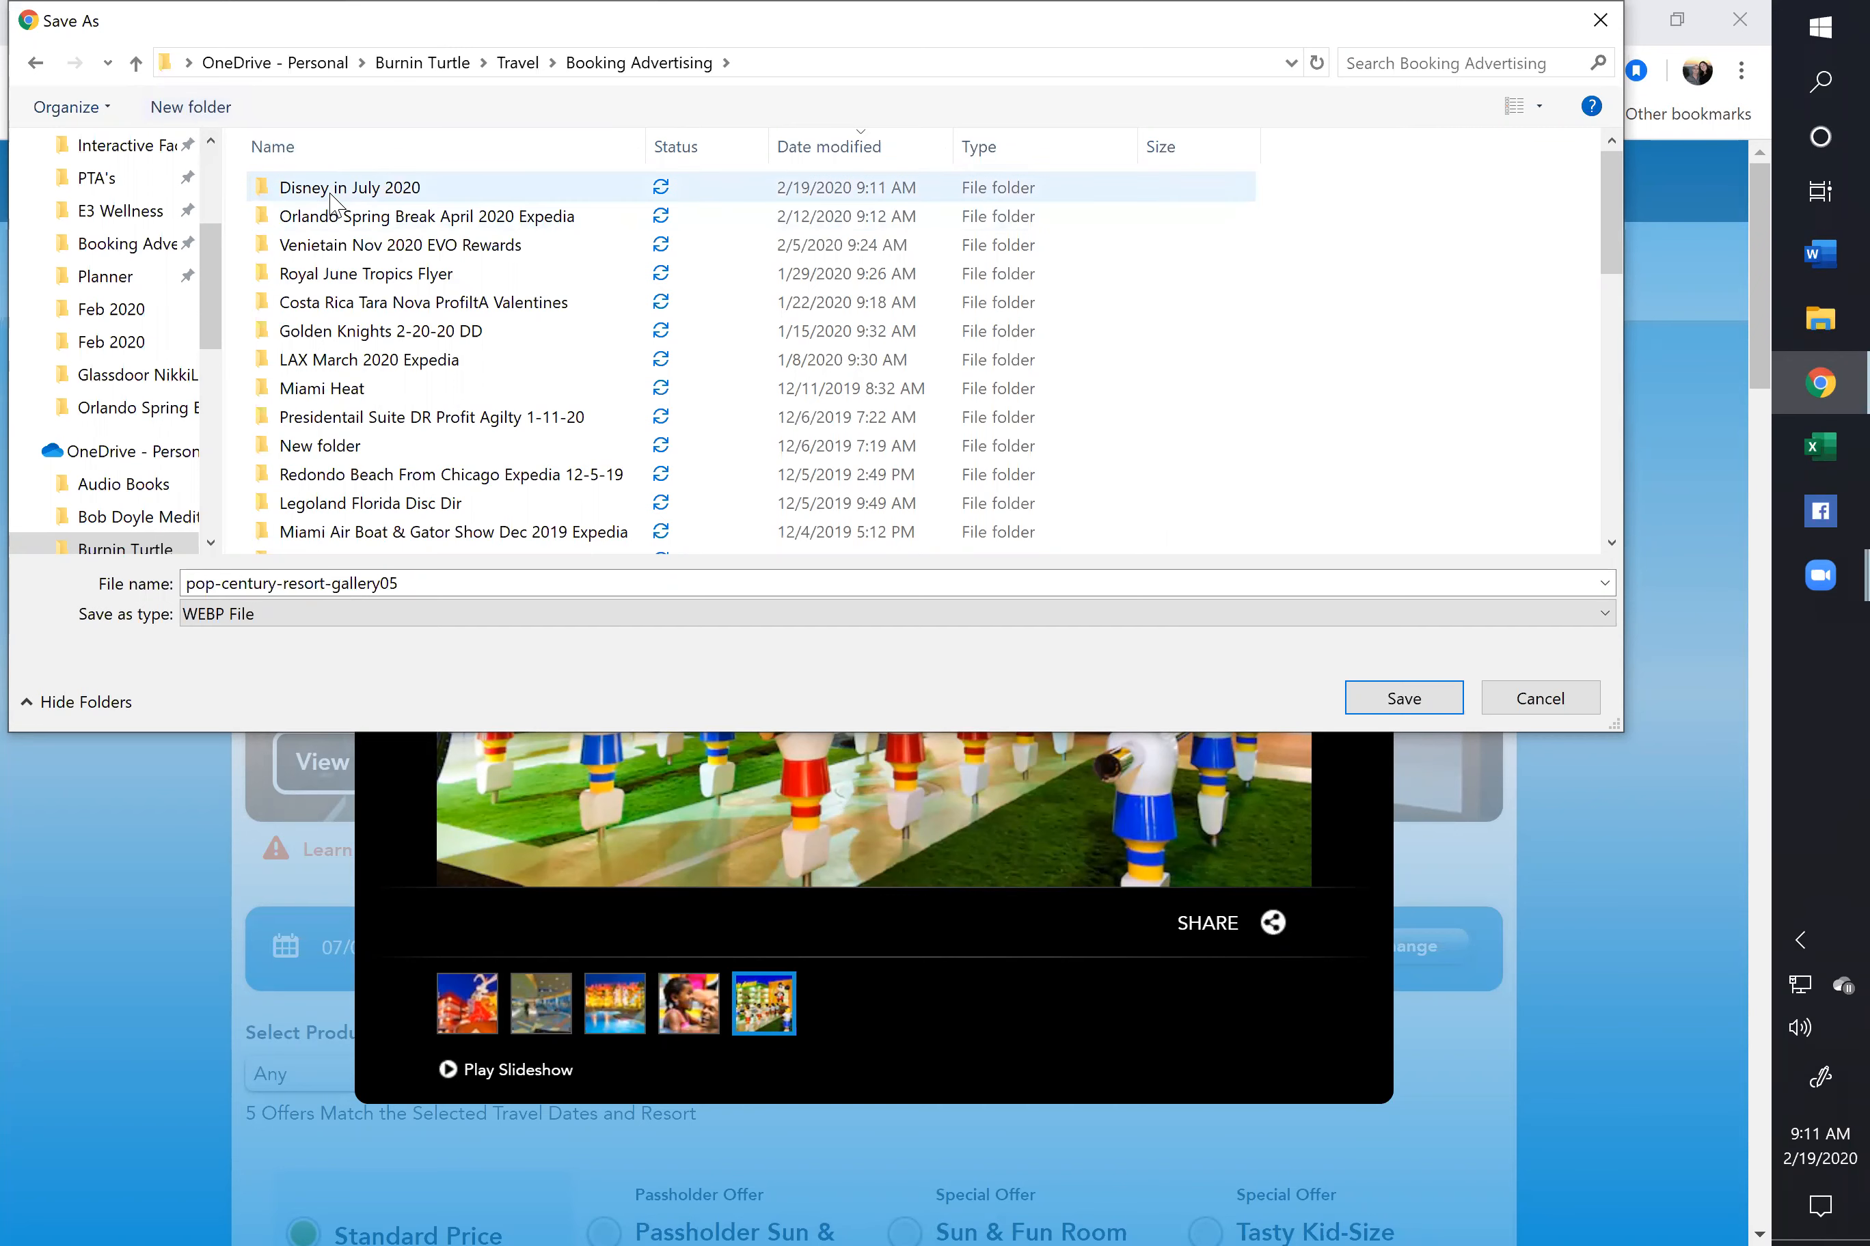
pyautogui.doubleClick(338, 192)
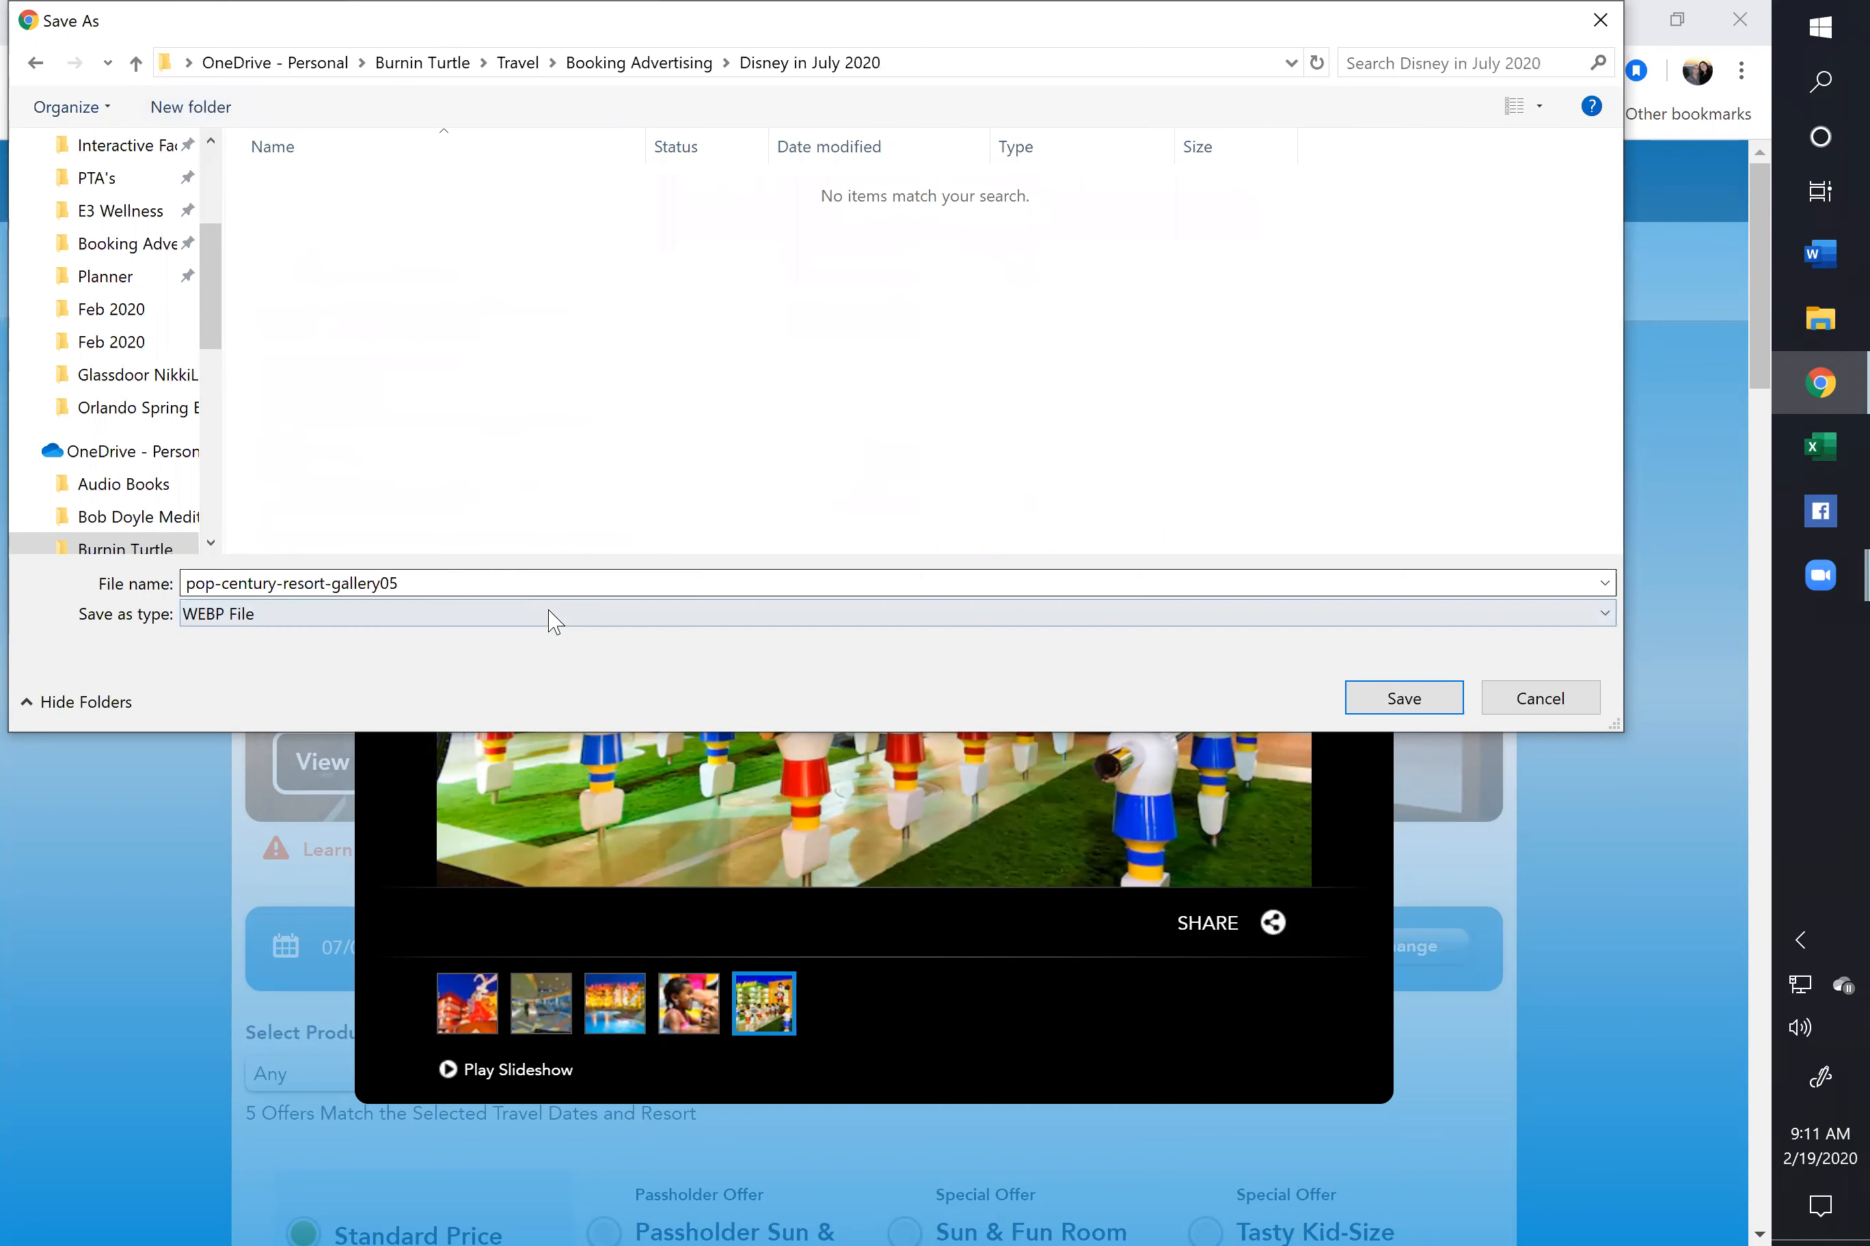
# Save it as type All Files, named pop-century-resort-gallery05.jpg
pyautogui.click(678, 615)
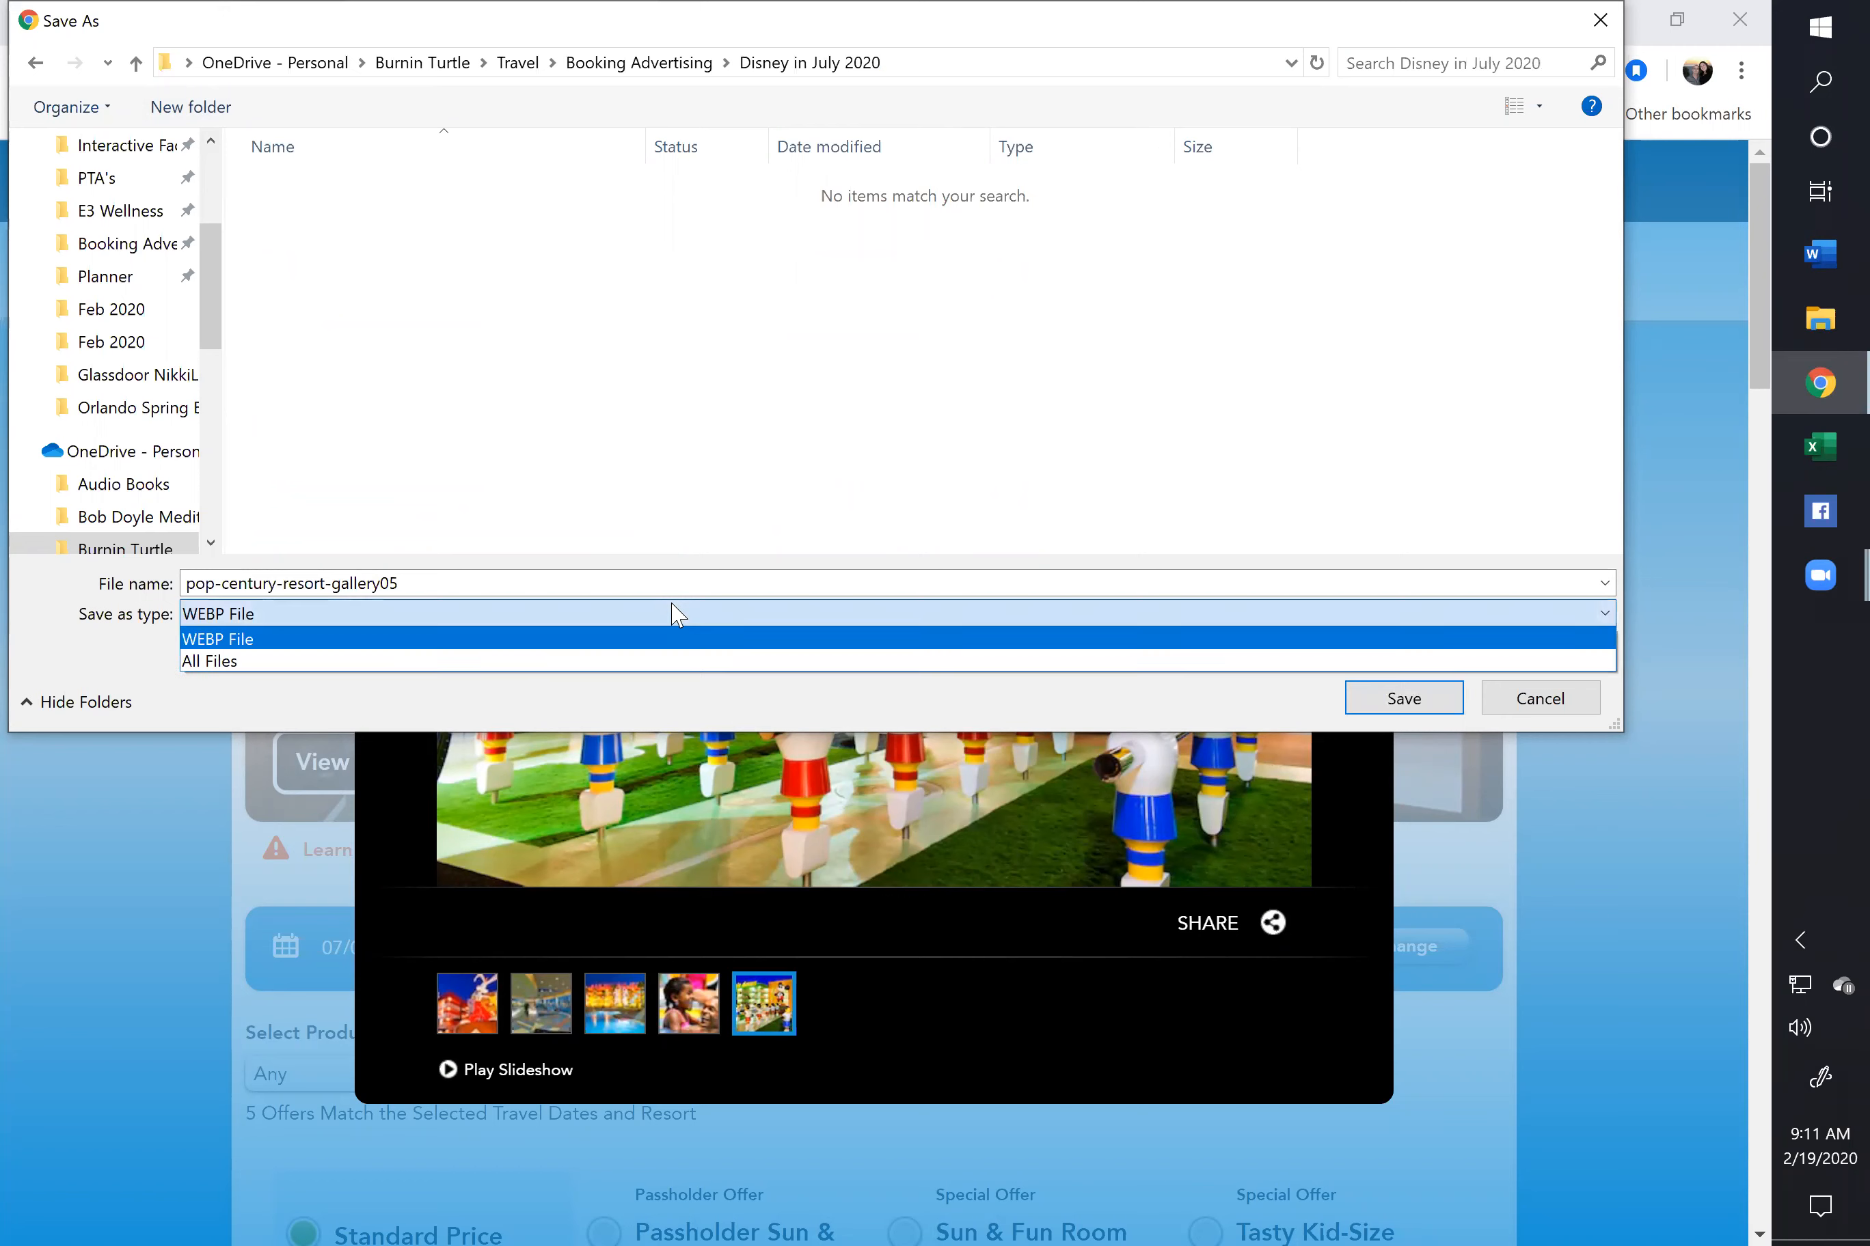
pyautogui.click(621, 655)
pyautogui.click(580, 583)
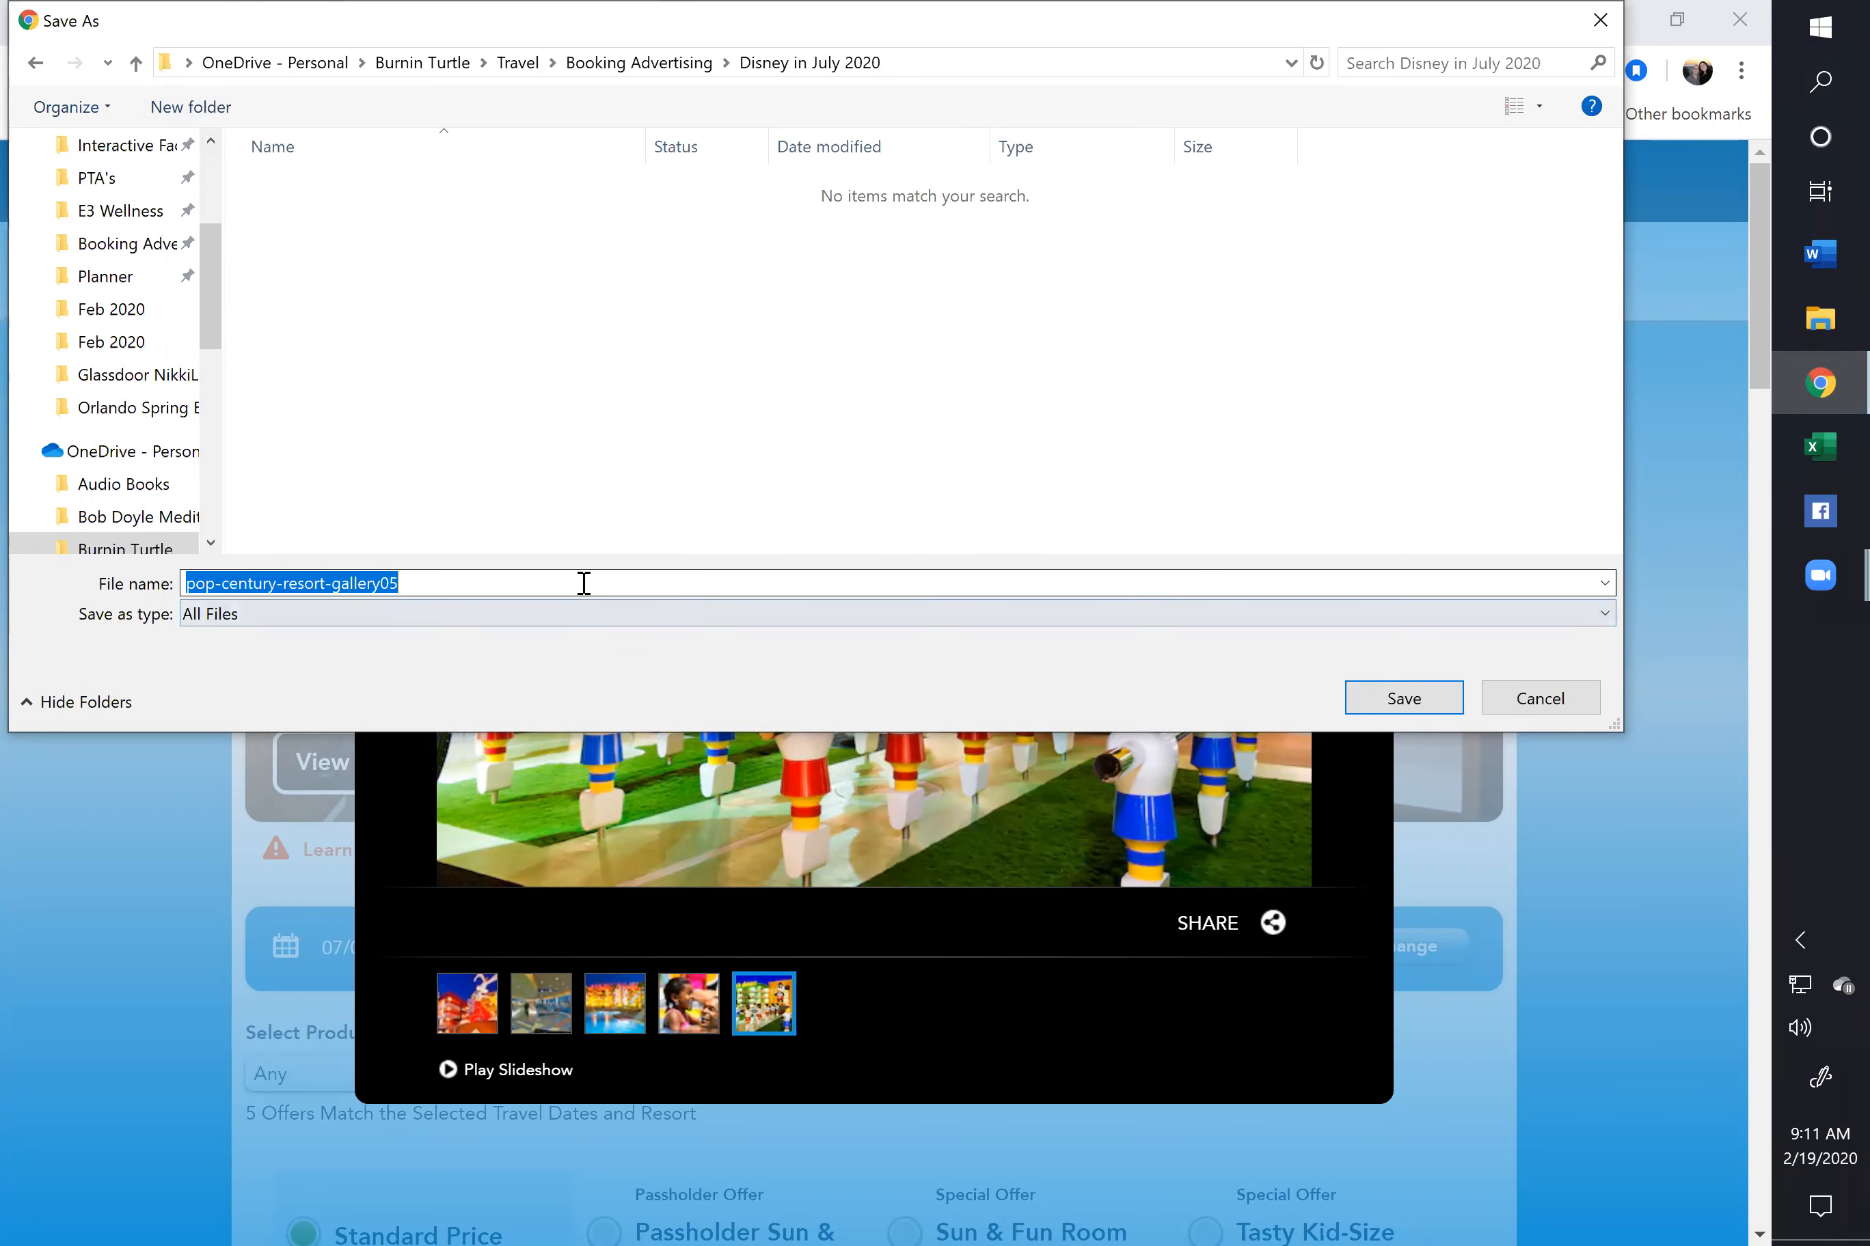
pyautogui.click(586, 586)
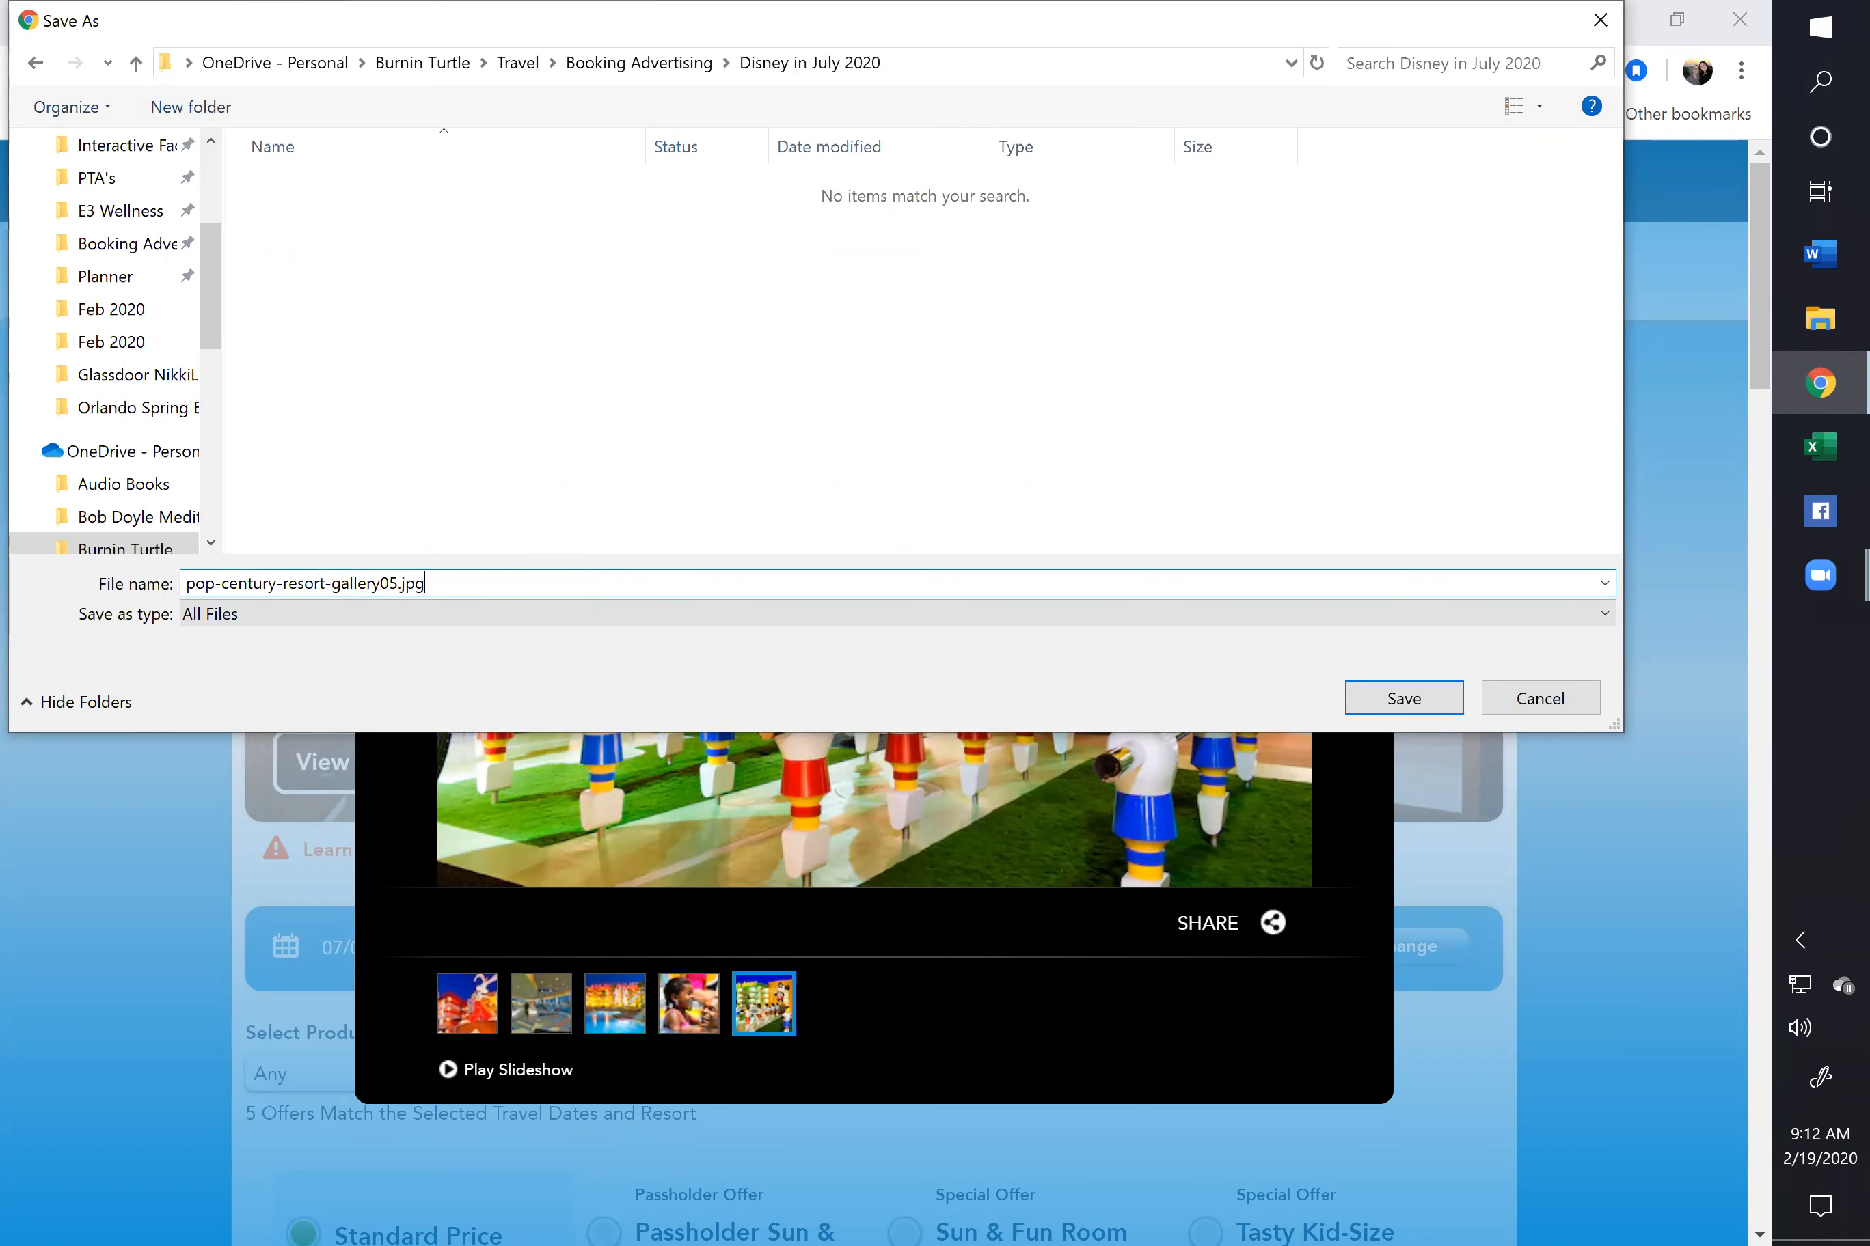
pyautogui.click(1438, 706)
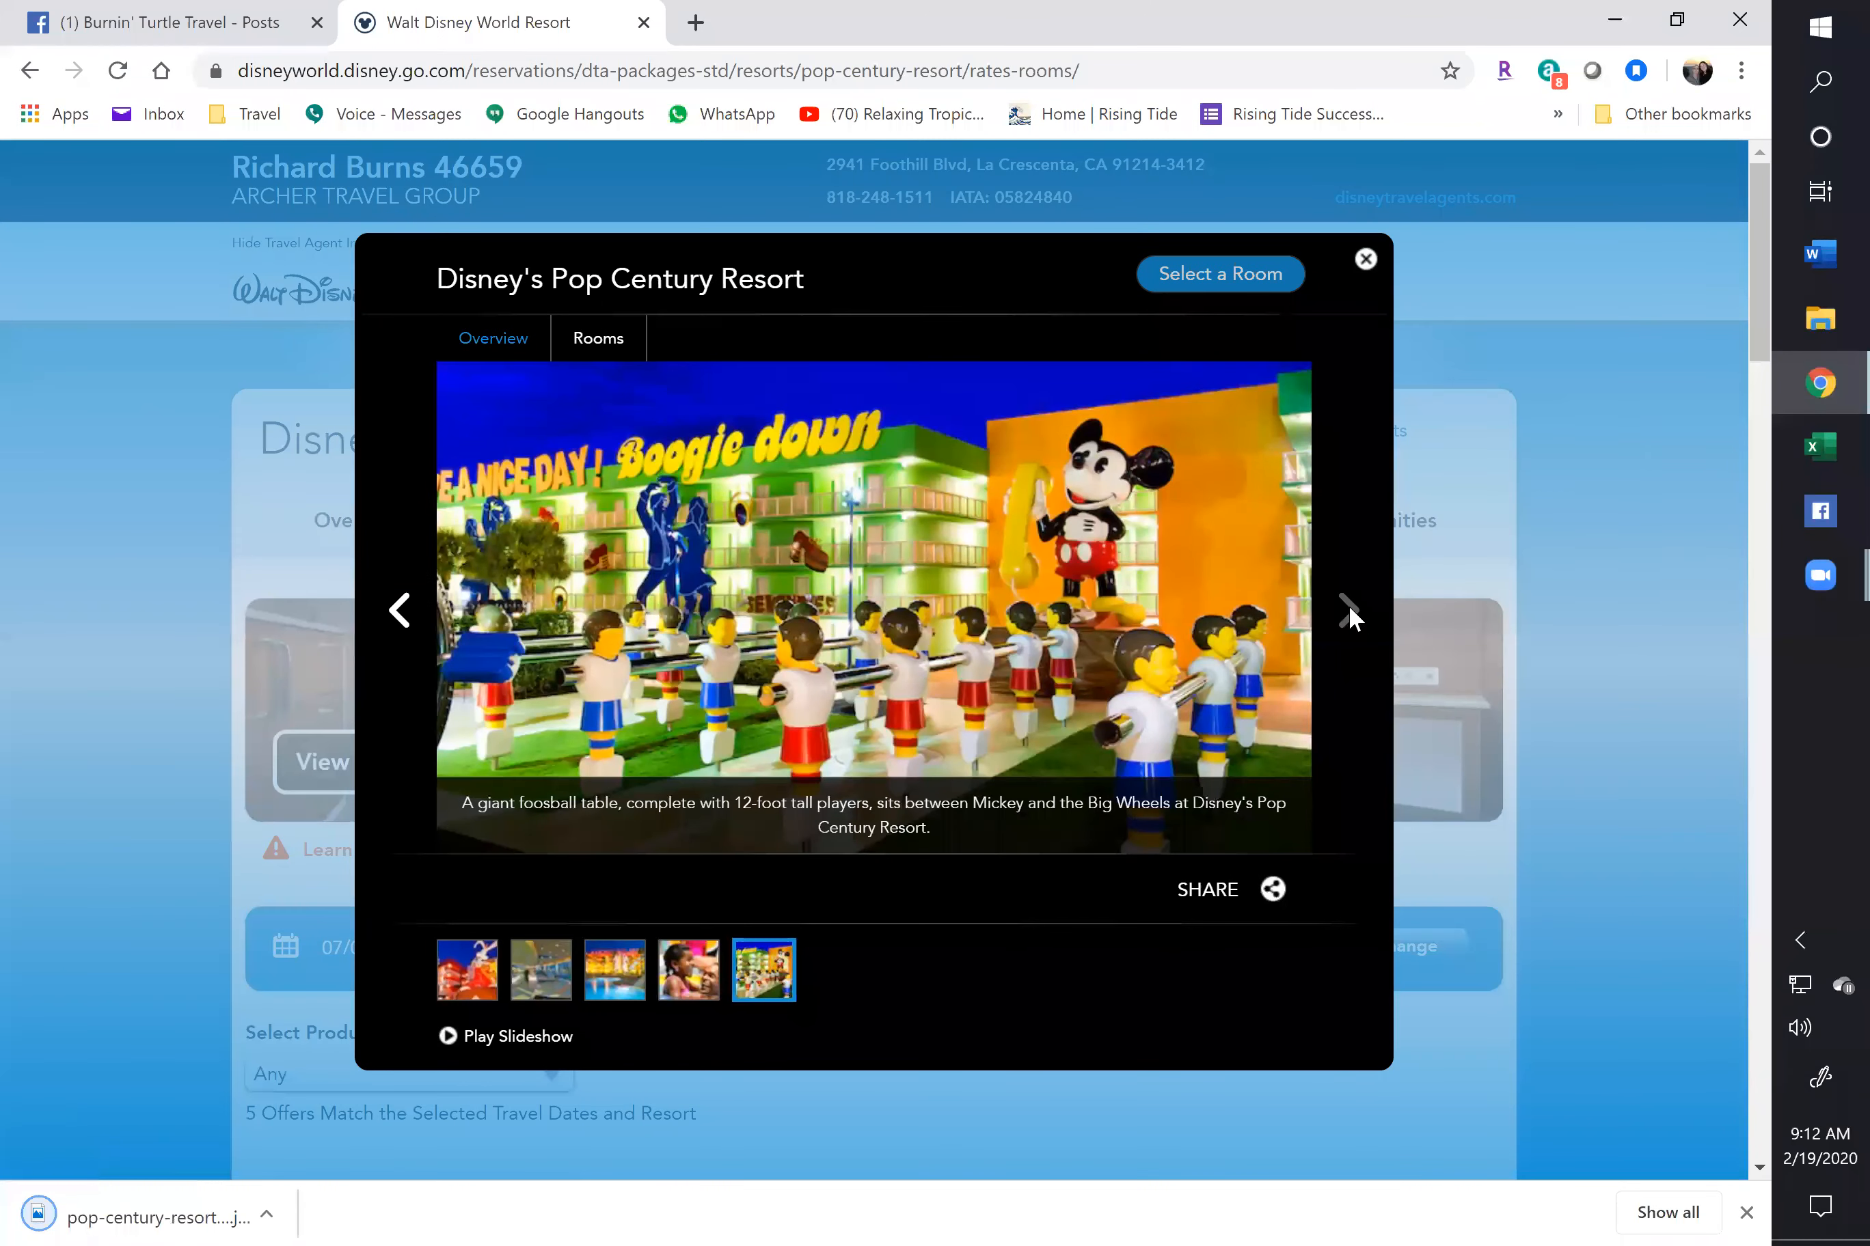
# Save the Classic Hall photo as pop-century-resort-gallery02.jpg with All Files type
pyautogui.click(407, 615)
pyautogui.click(409, 618)
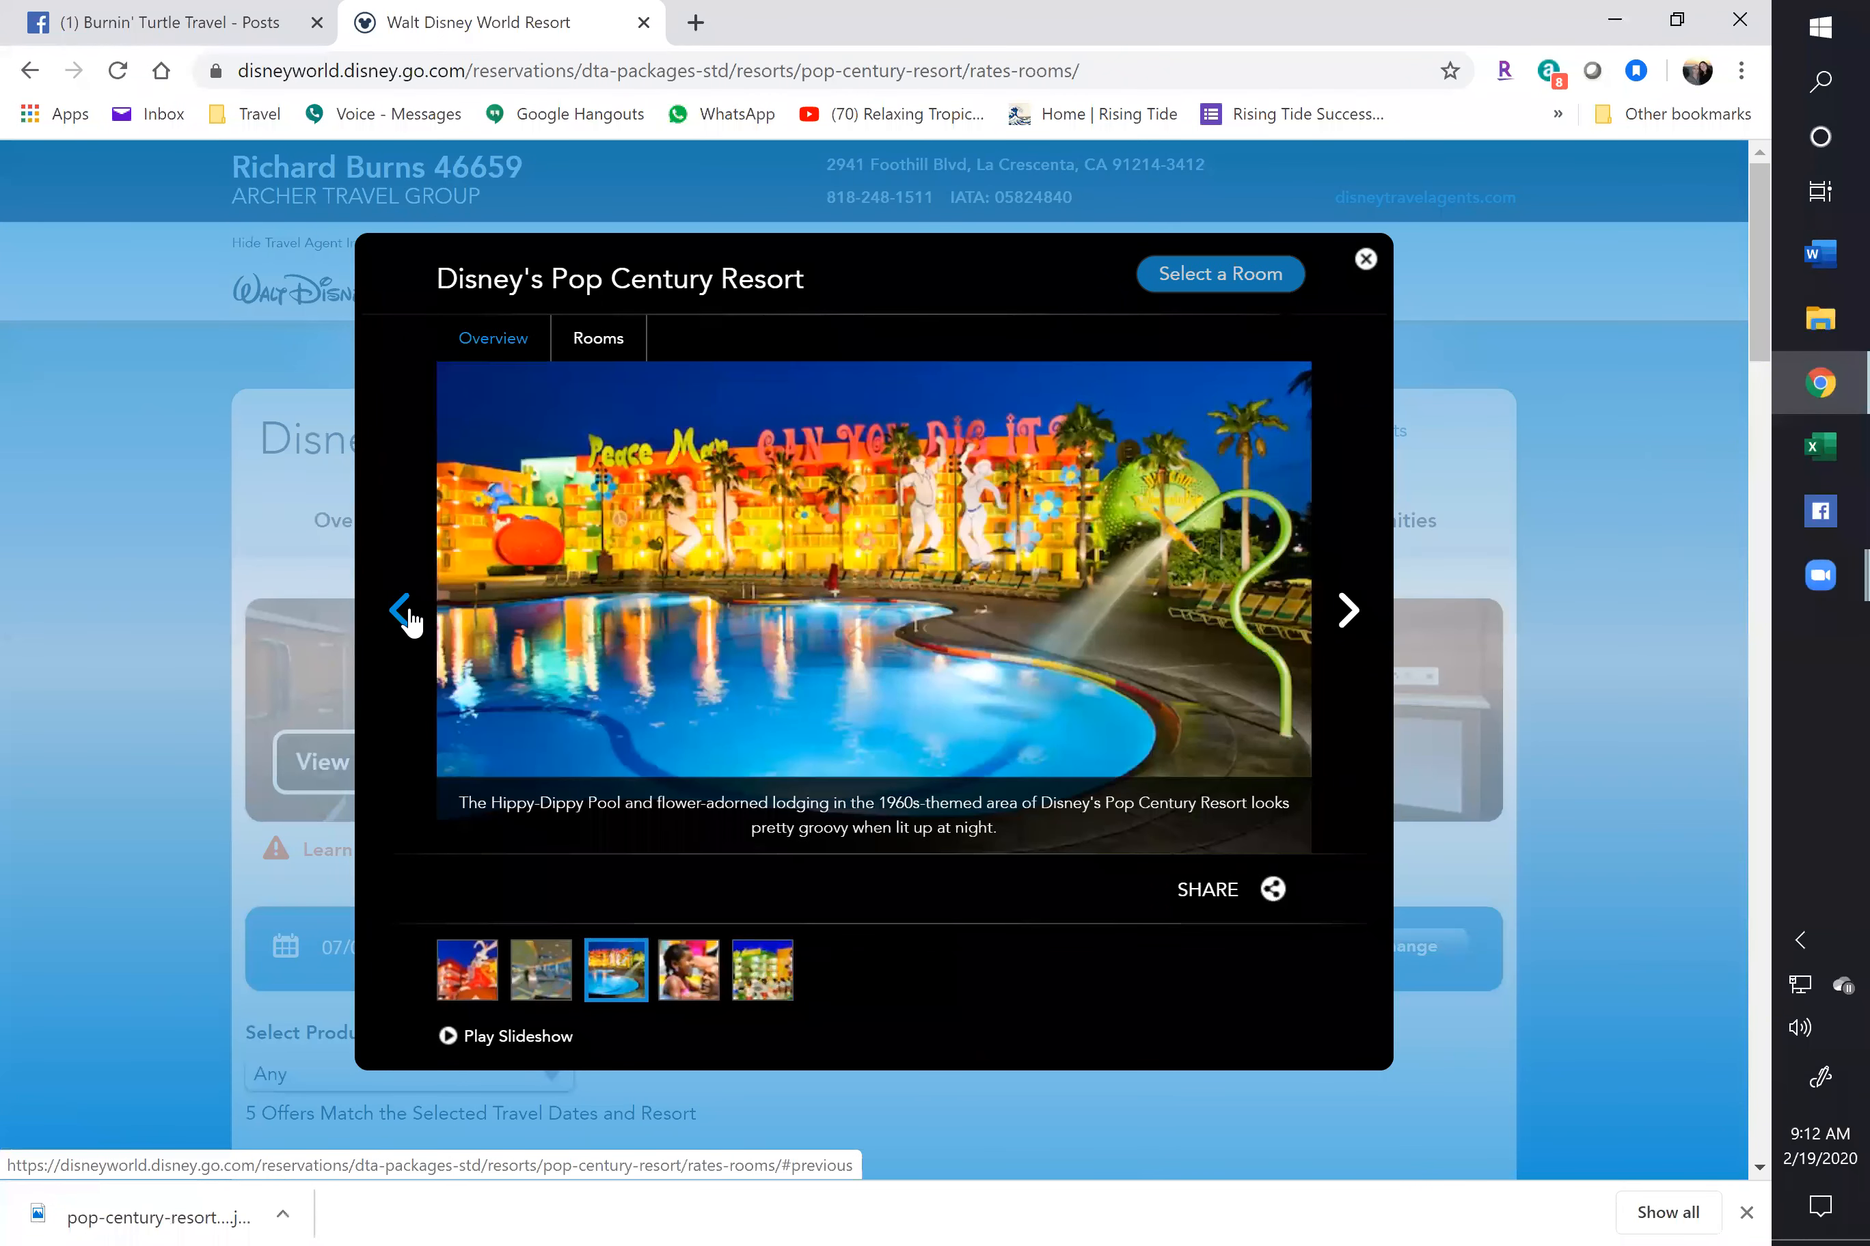
pyautogui.click(408, 618)
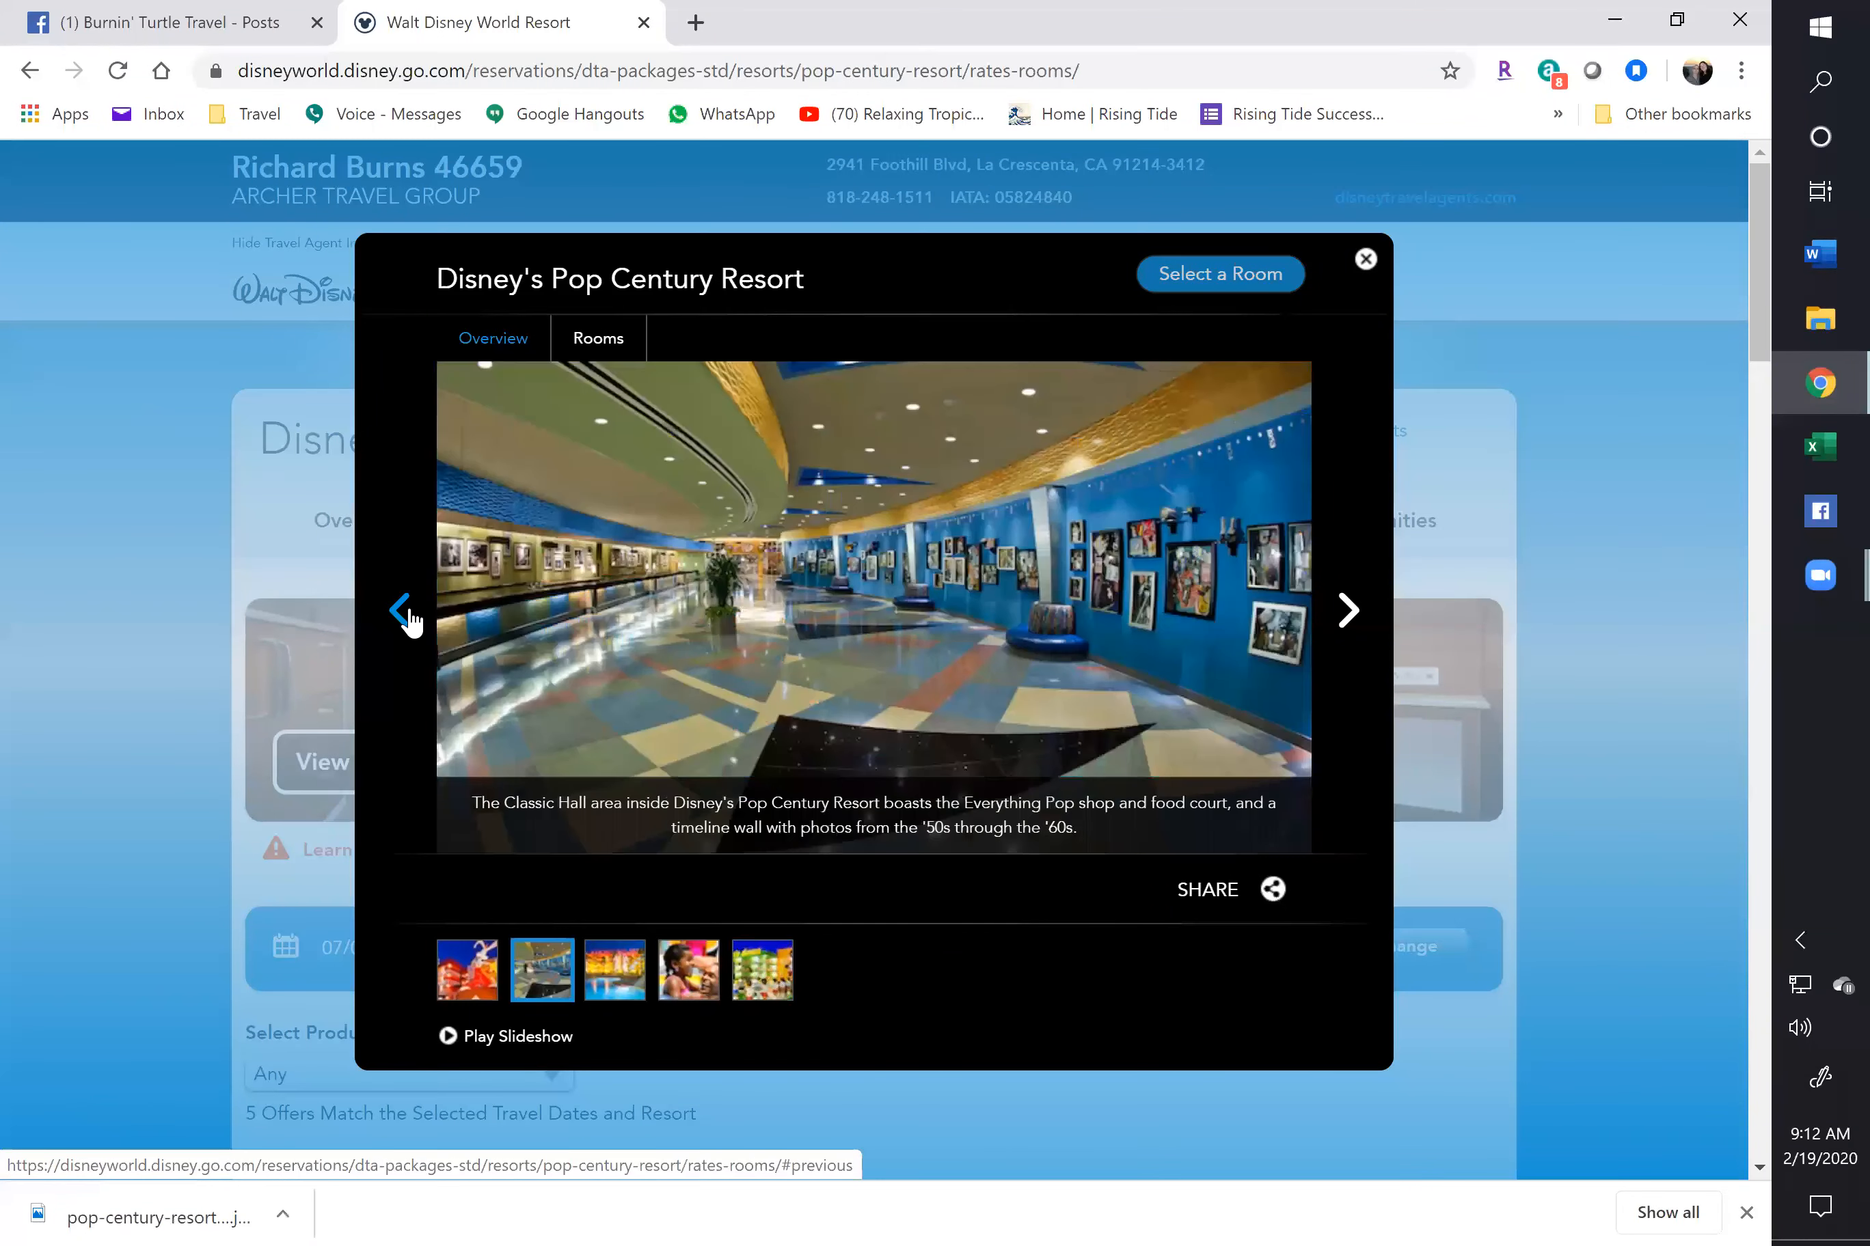
pyautogui.rightClick(841, 568)
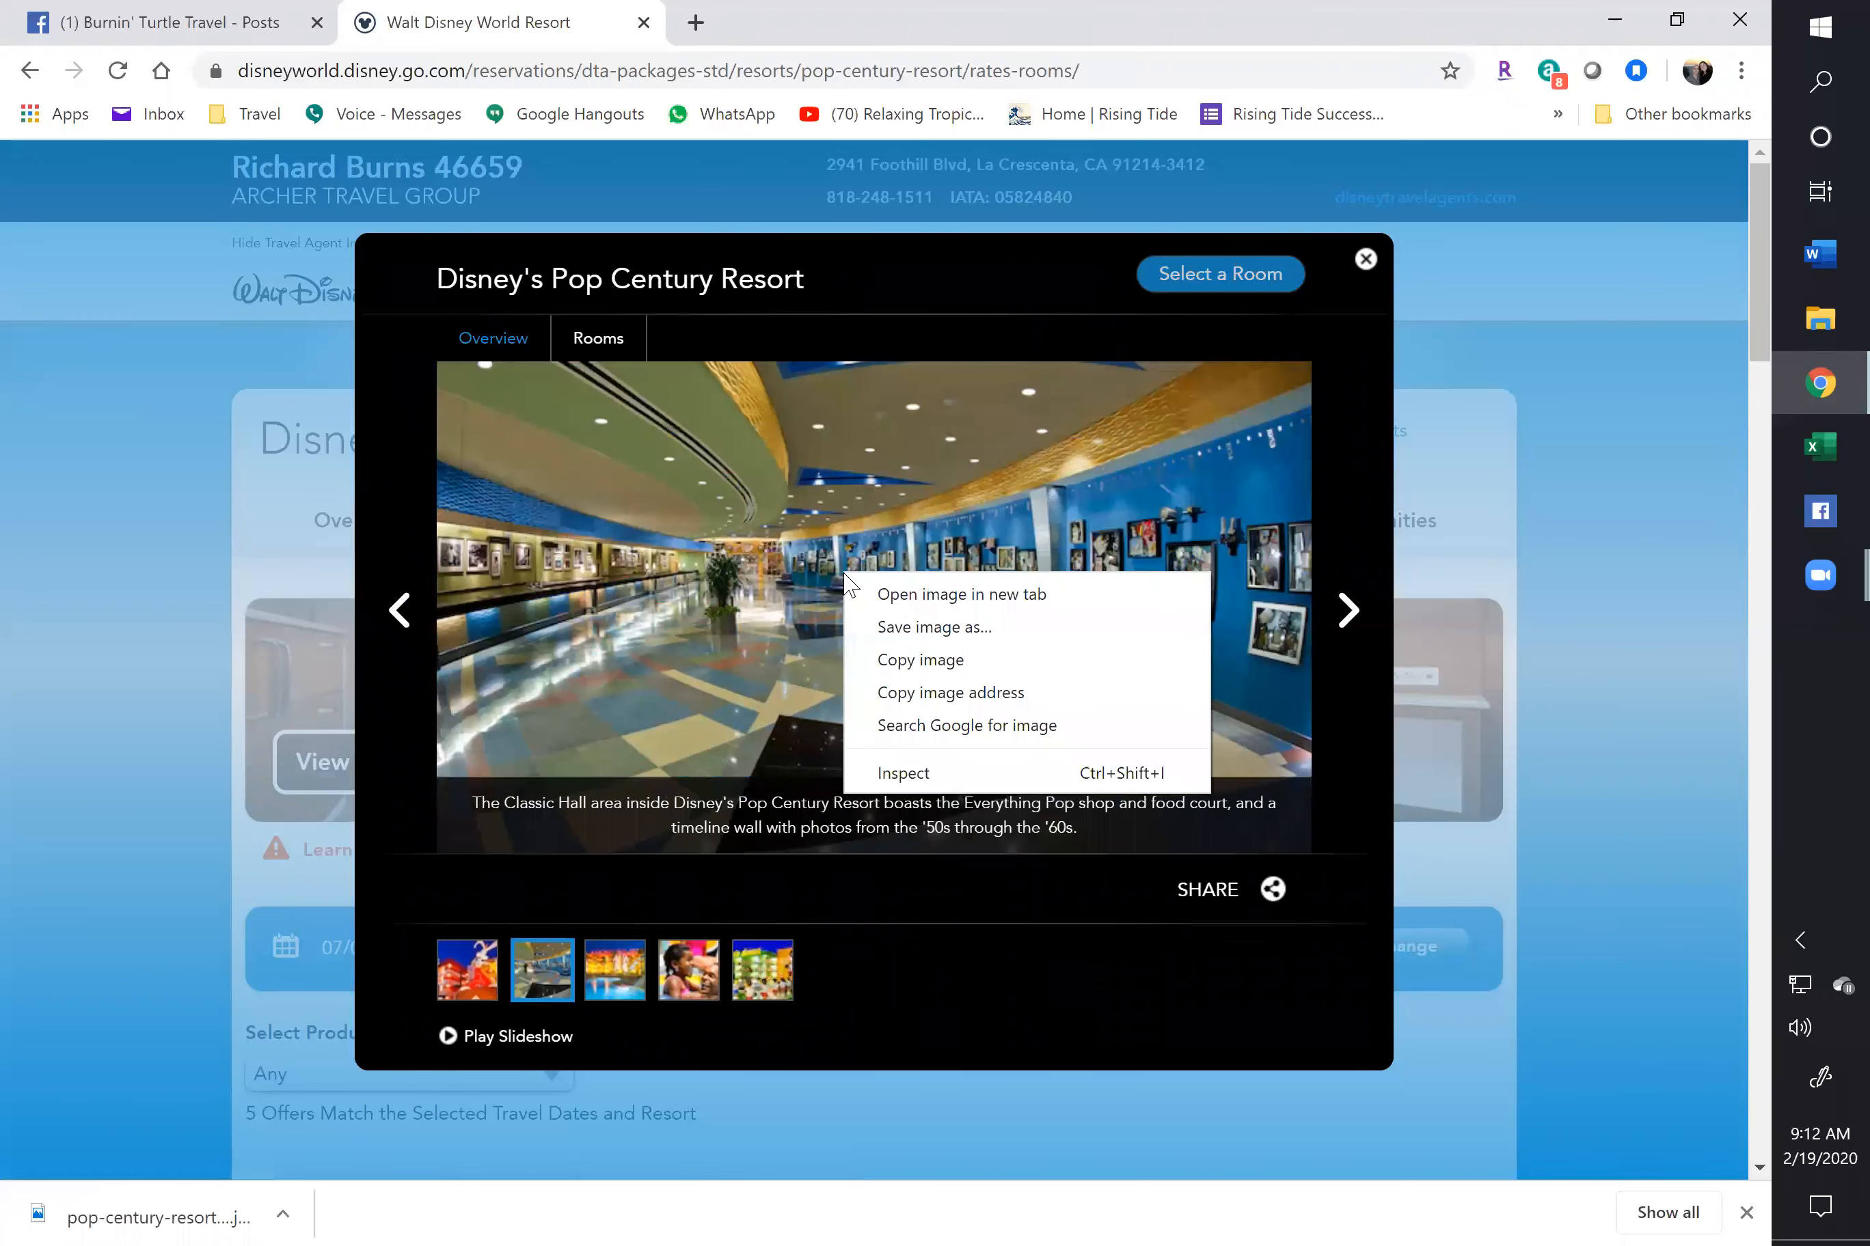
pyautogui.click(904, 633)
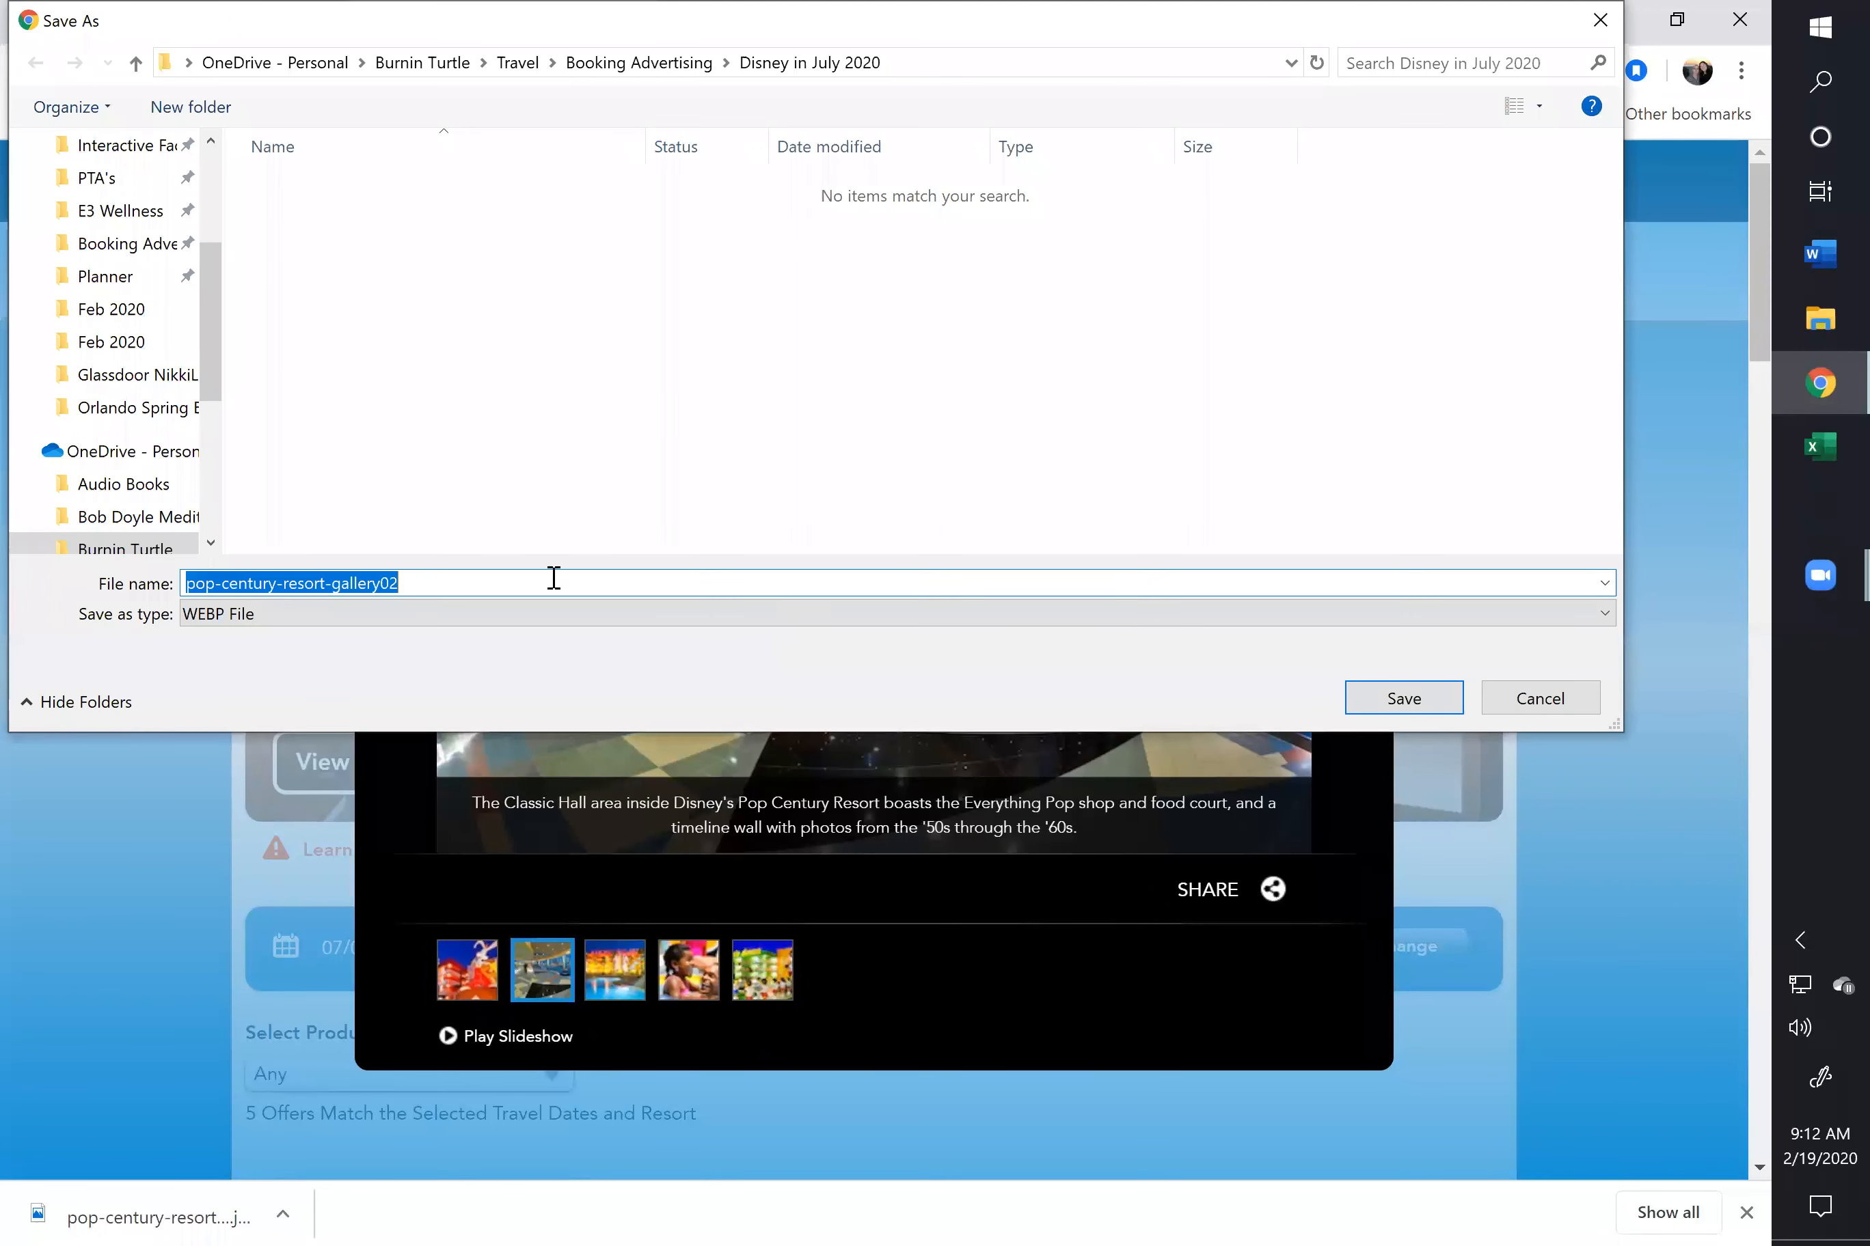
pyautogui.click(445, 585)
pyautogui.click(441, 617)
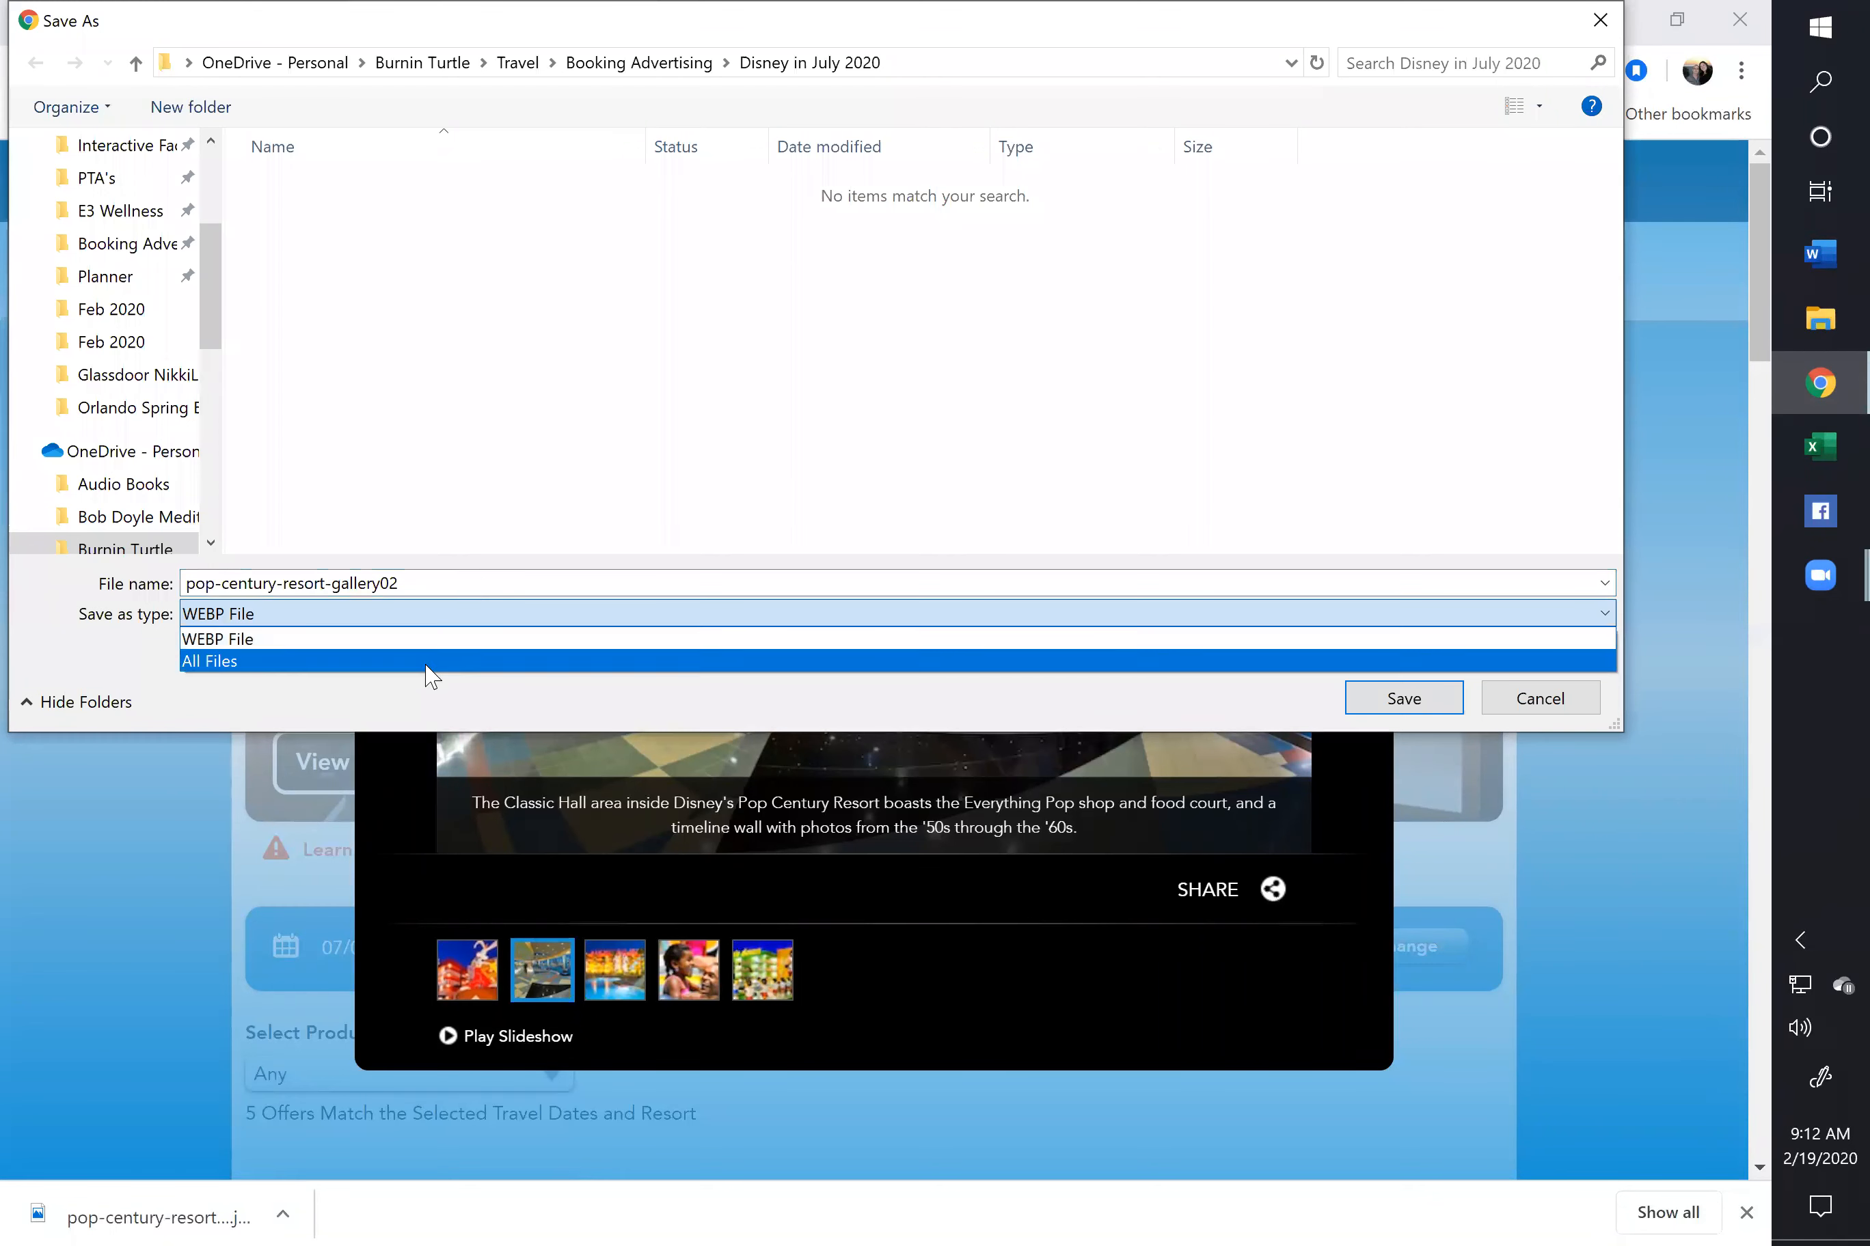
pyautogui.click(426, 660)
pyautogui.click(483, 585)
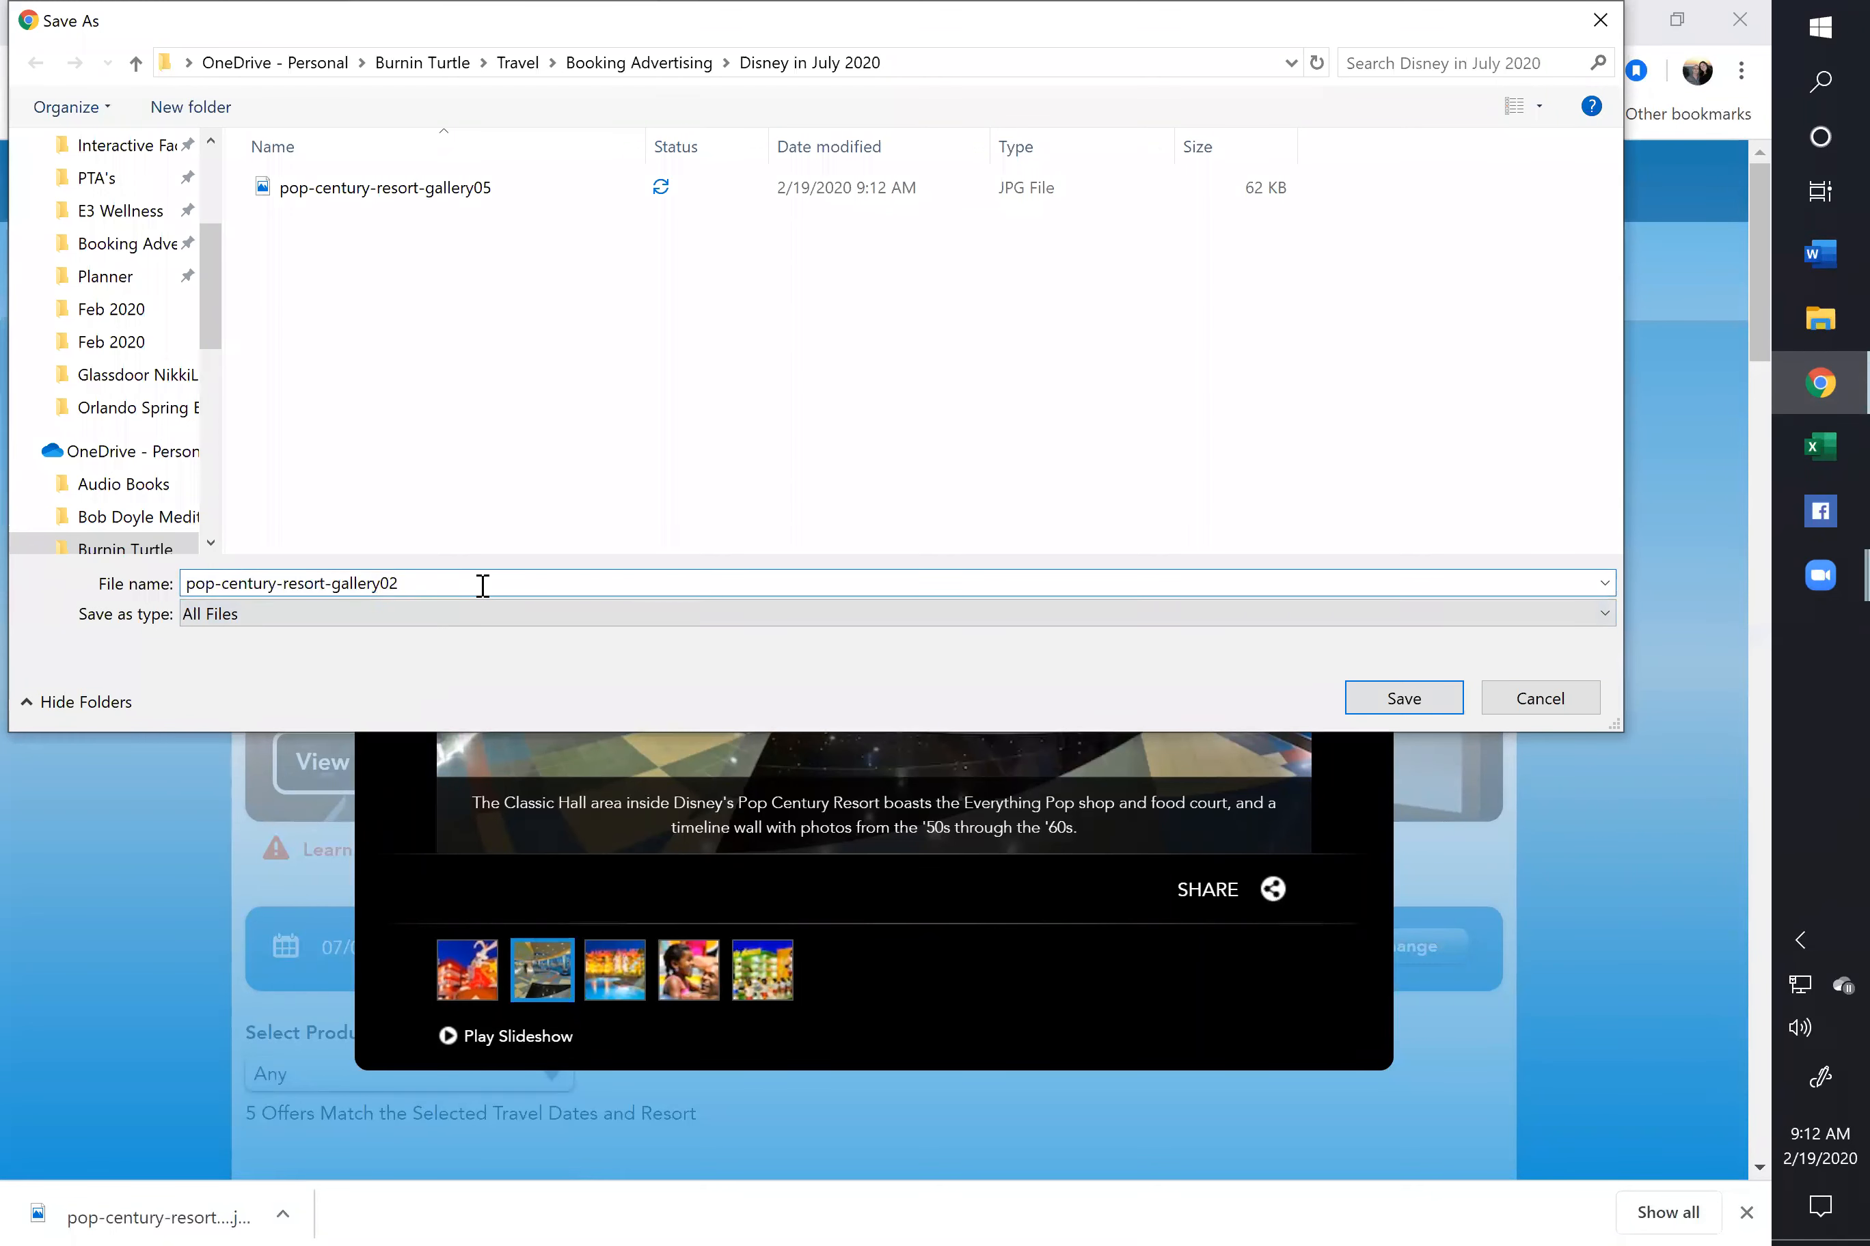
pyautogui.write('.jpg')
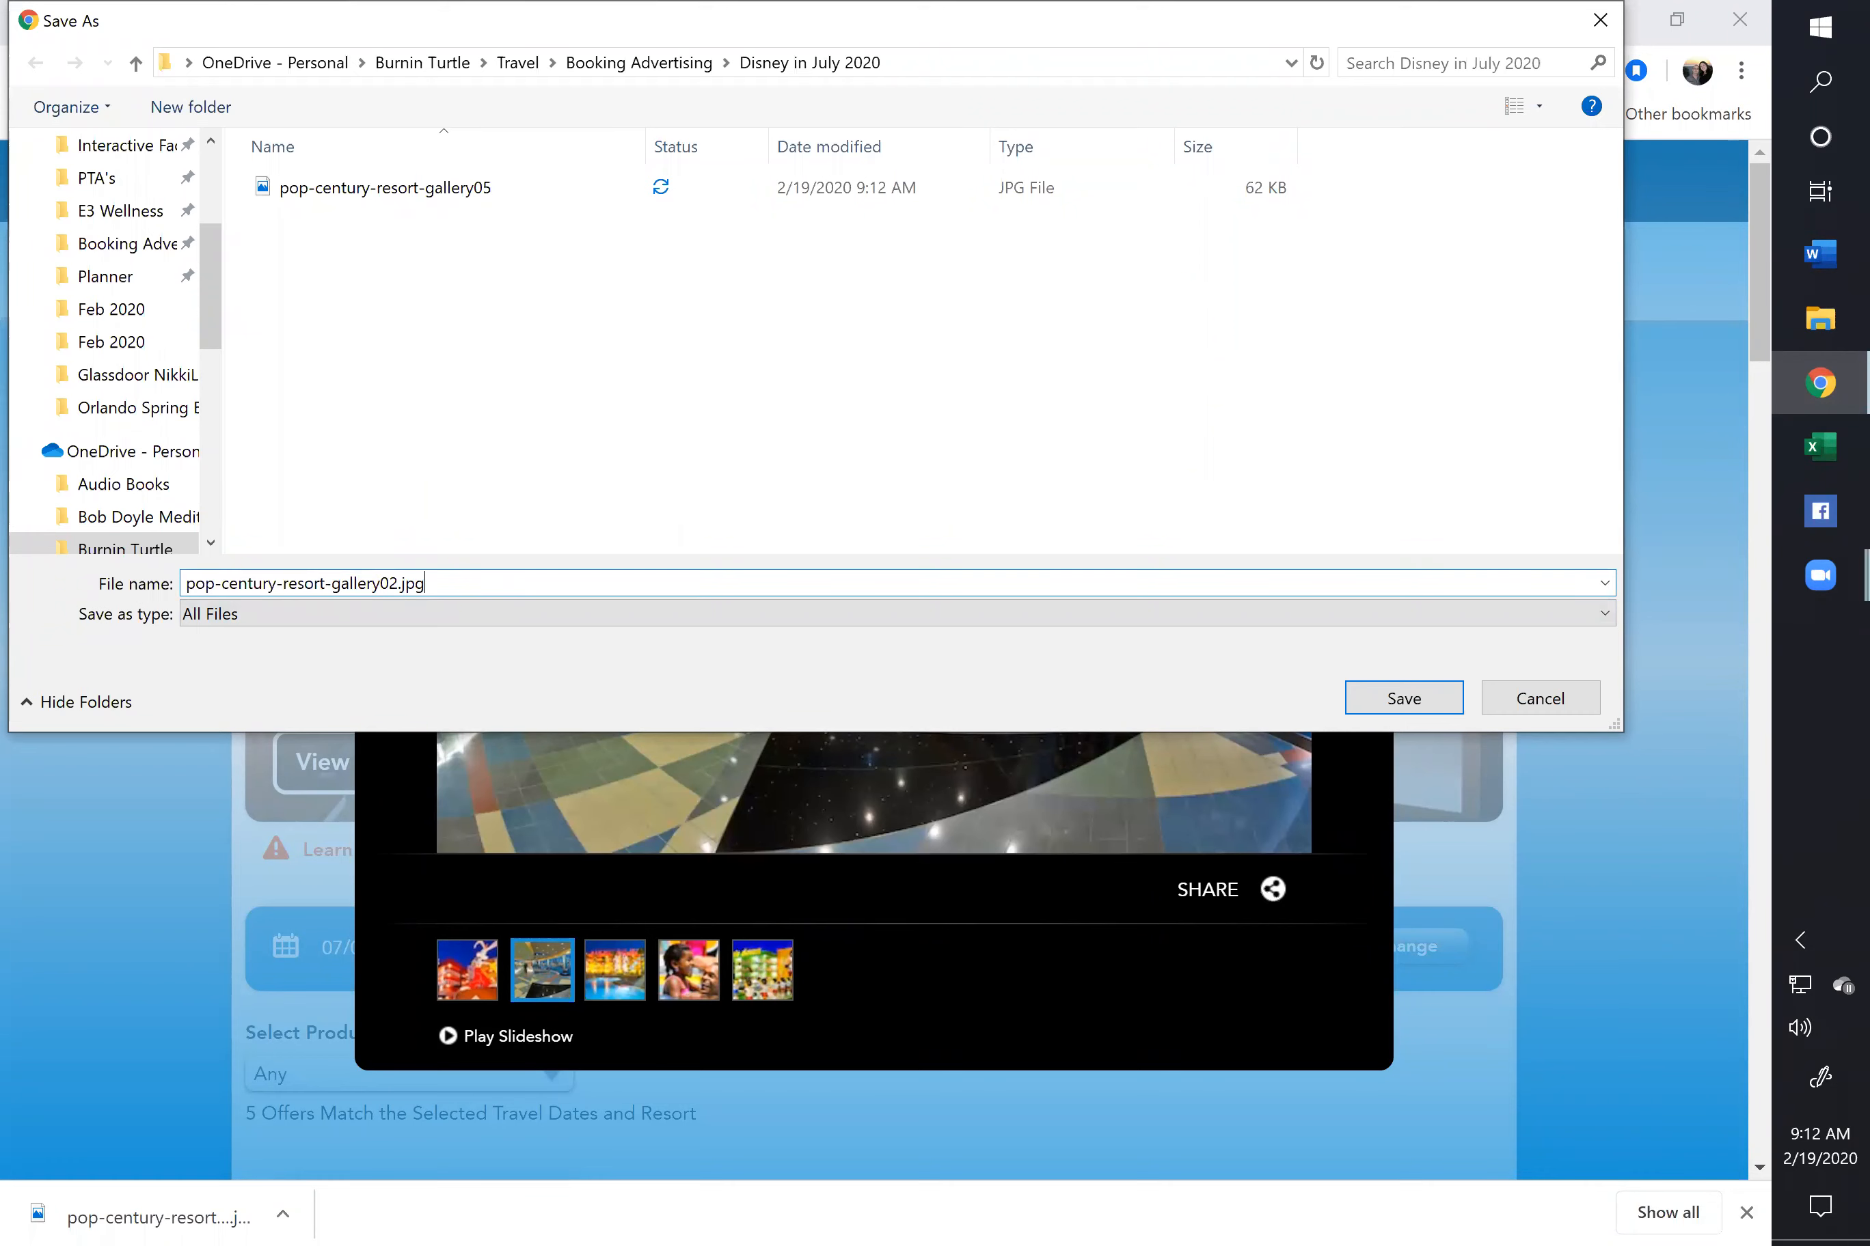
pyautogui.click(1380, 698)
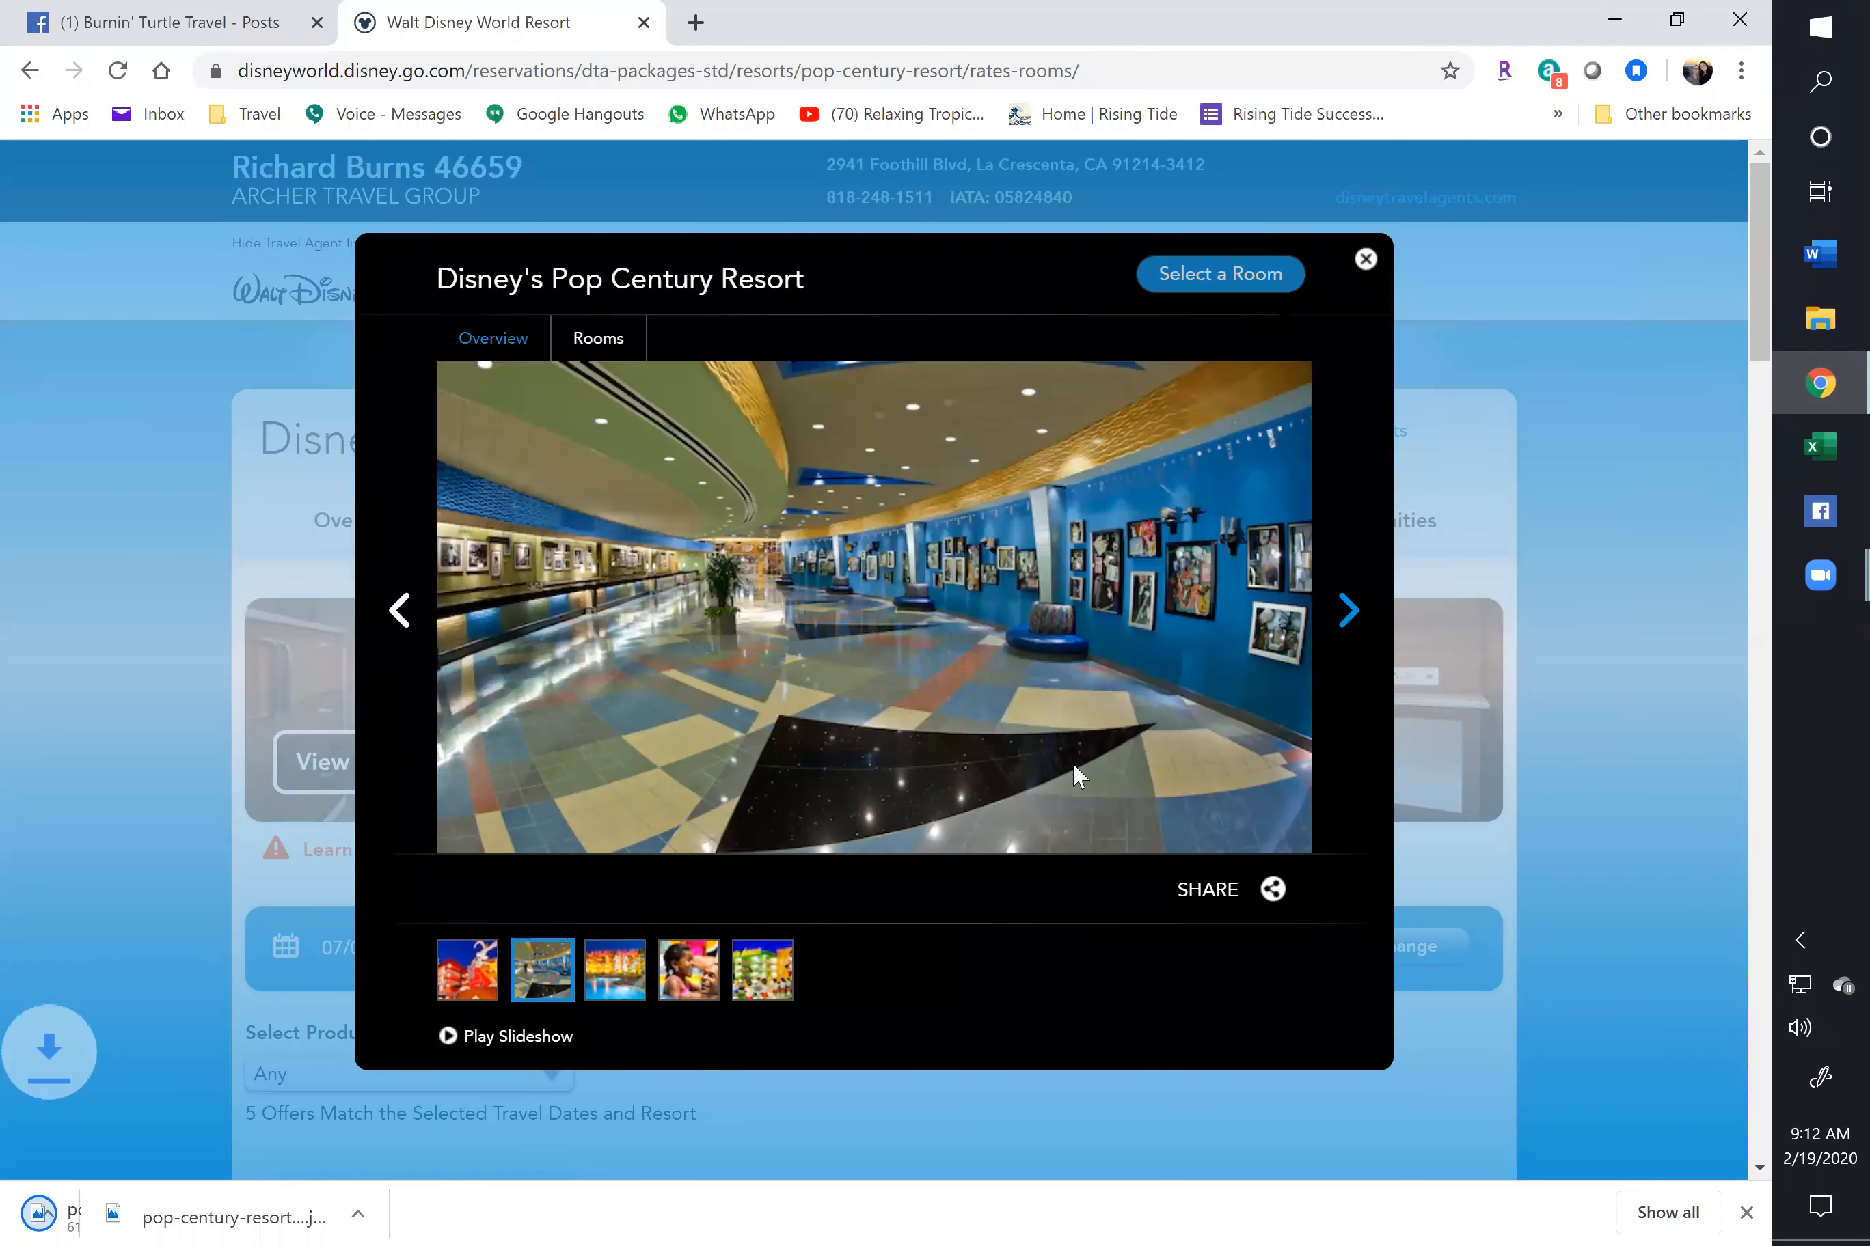
# Save the Roger Rabbit photo as a JPG (gallery01) with All Files type
pyautogui.click(401, 613)
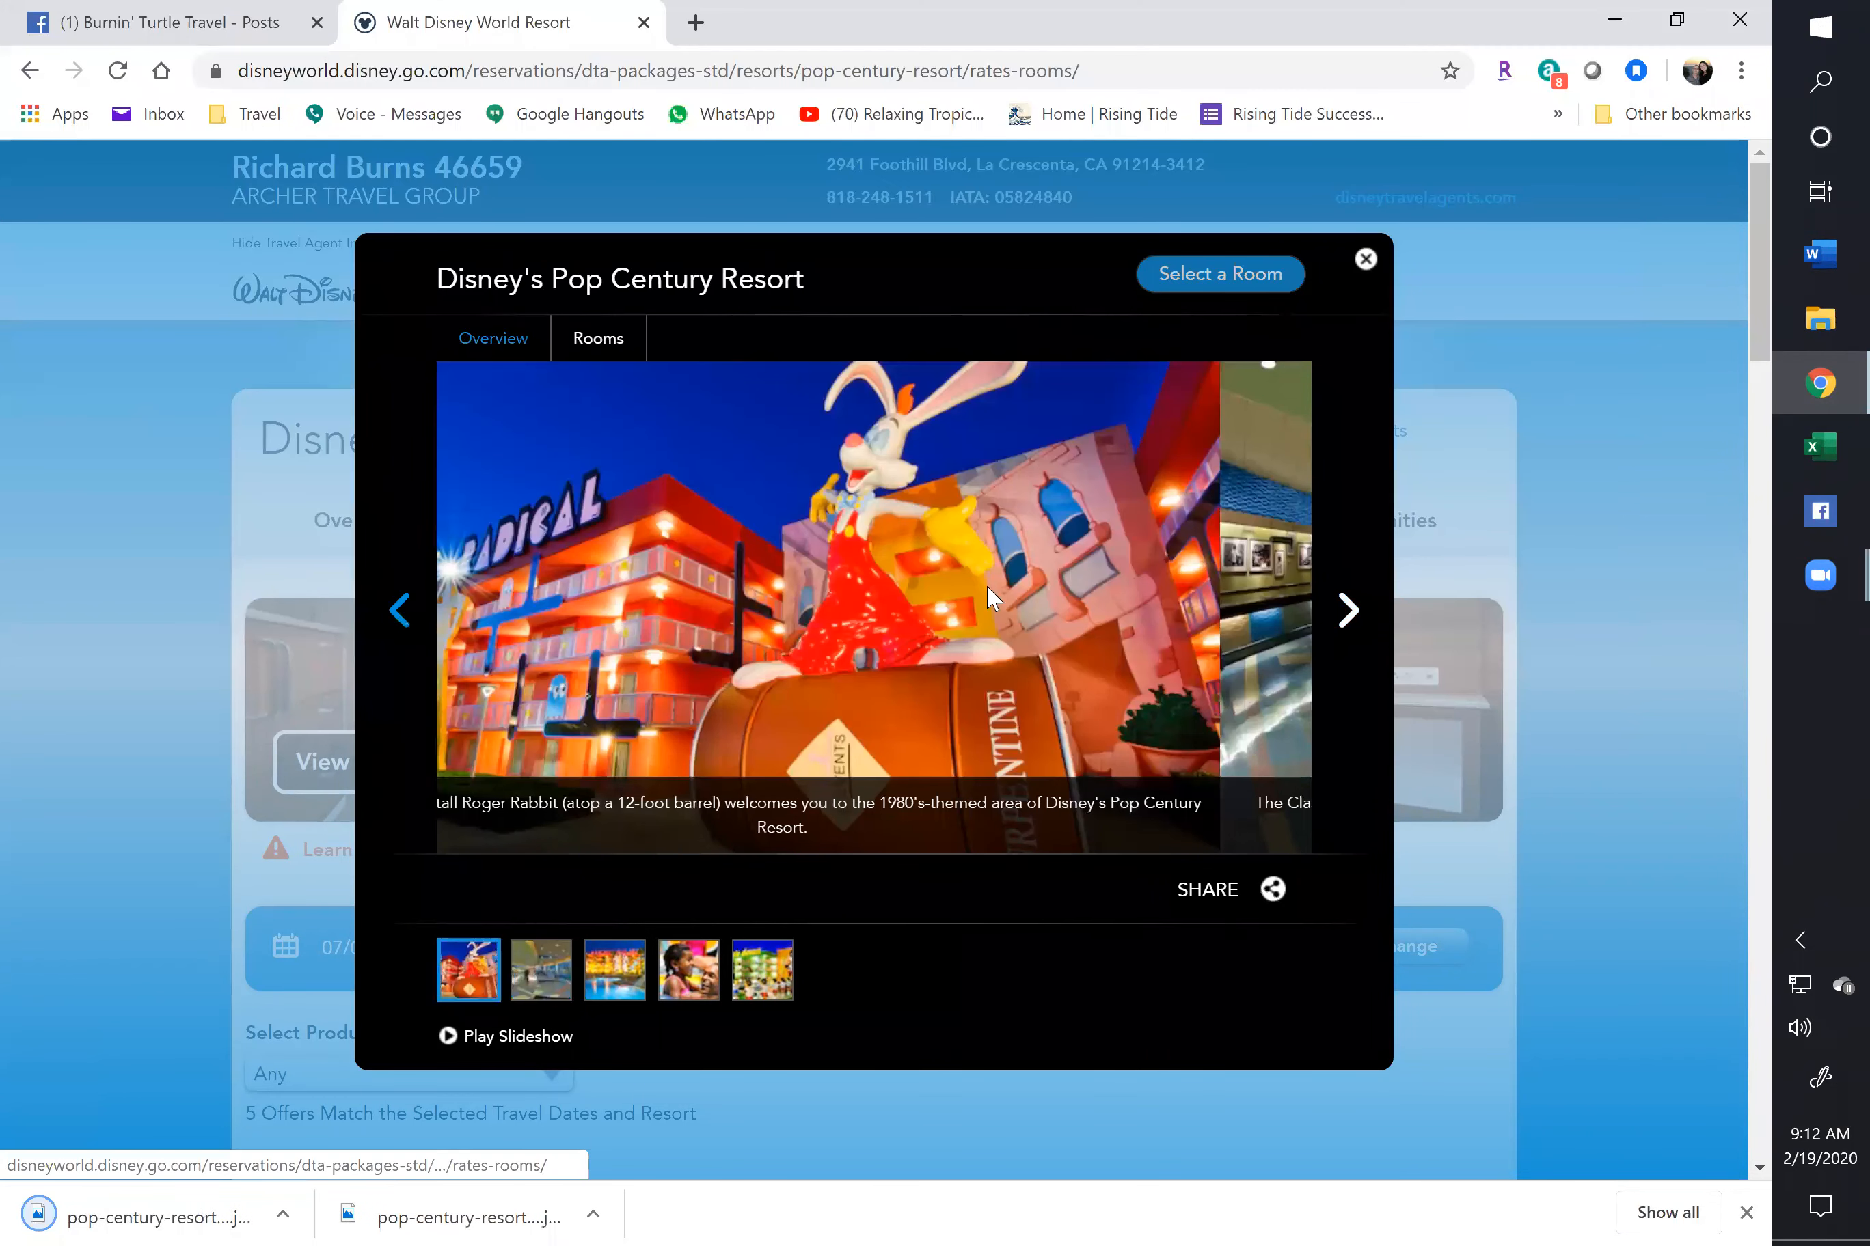
pyautogui.rightClick(916, 609)
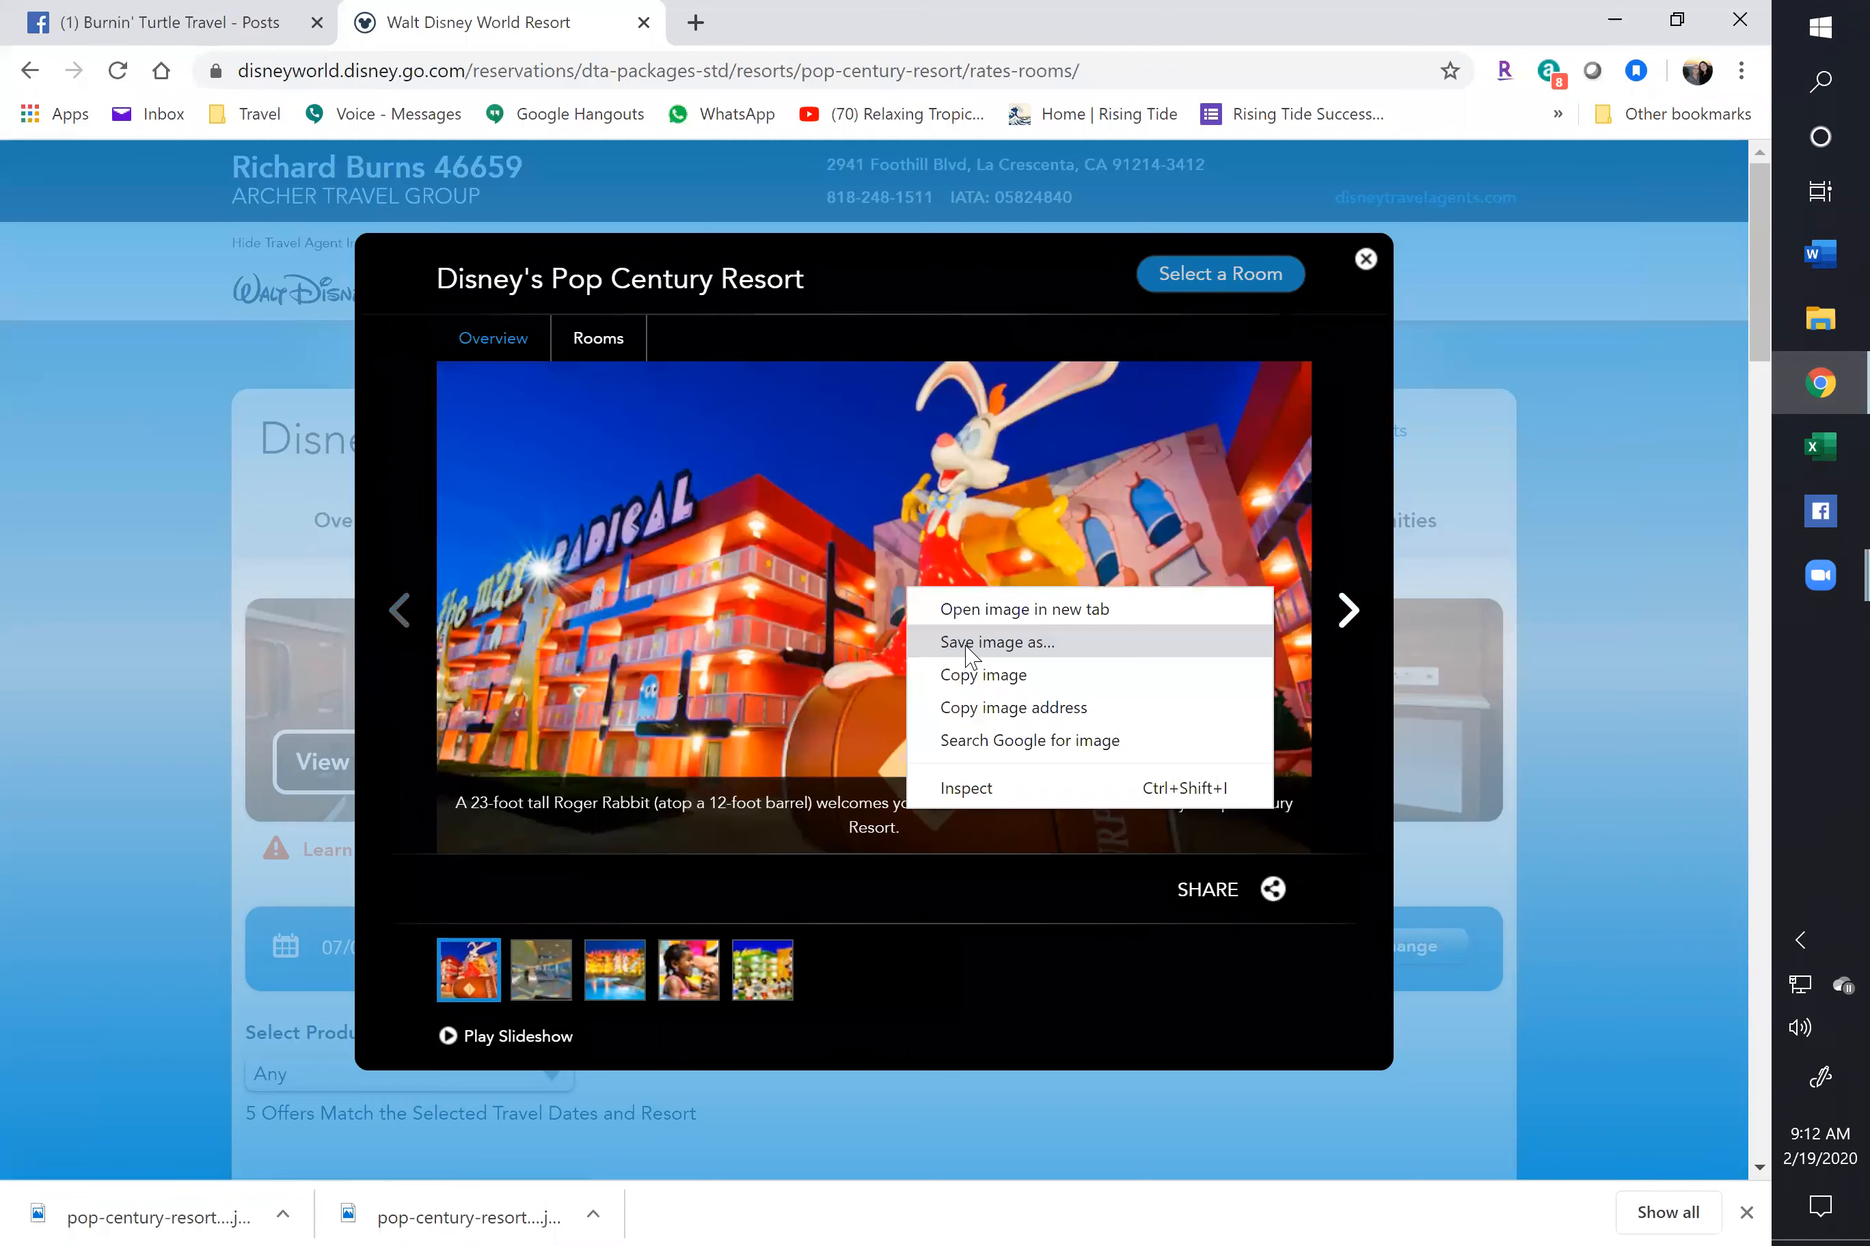
pyautogui.click(966, 643)
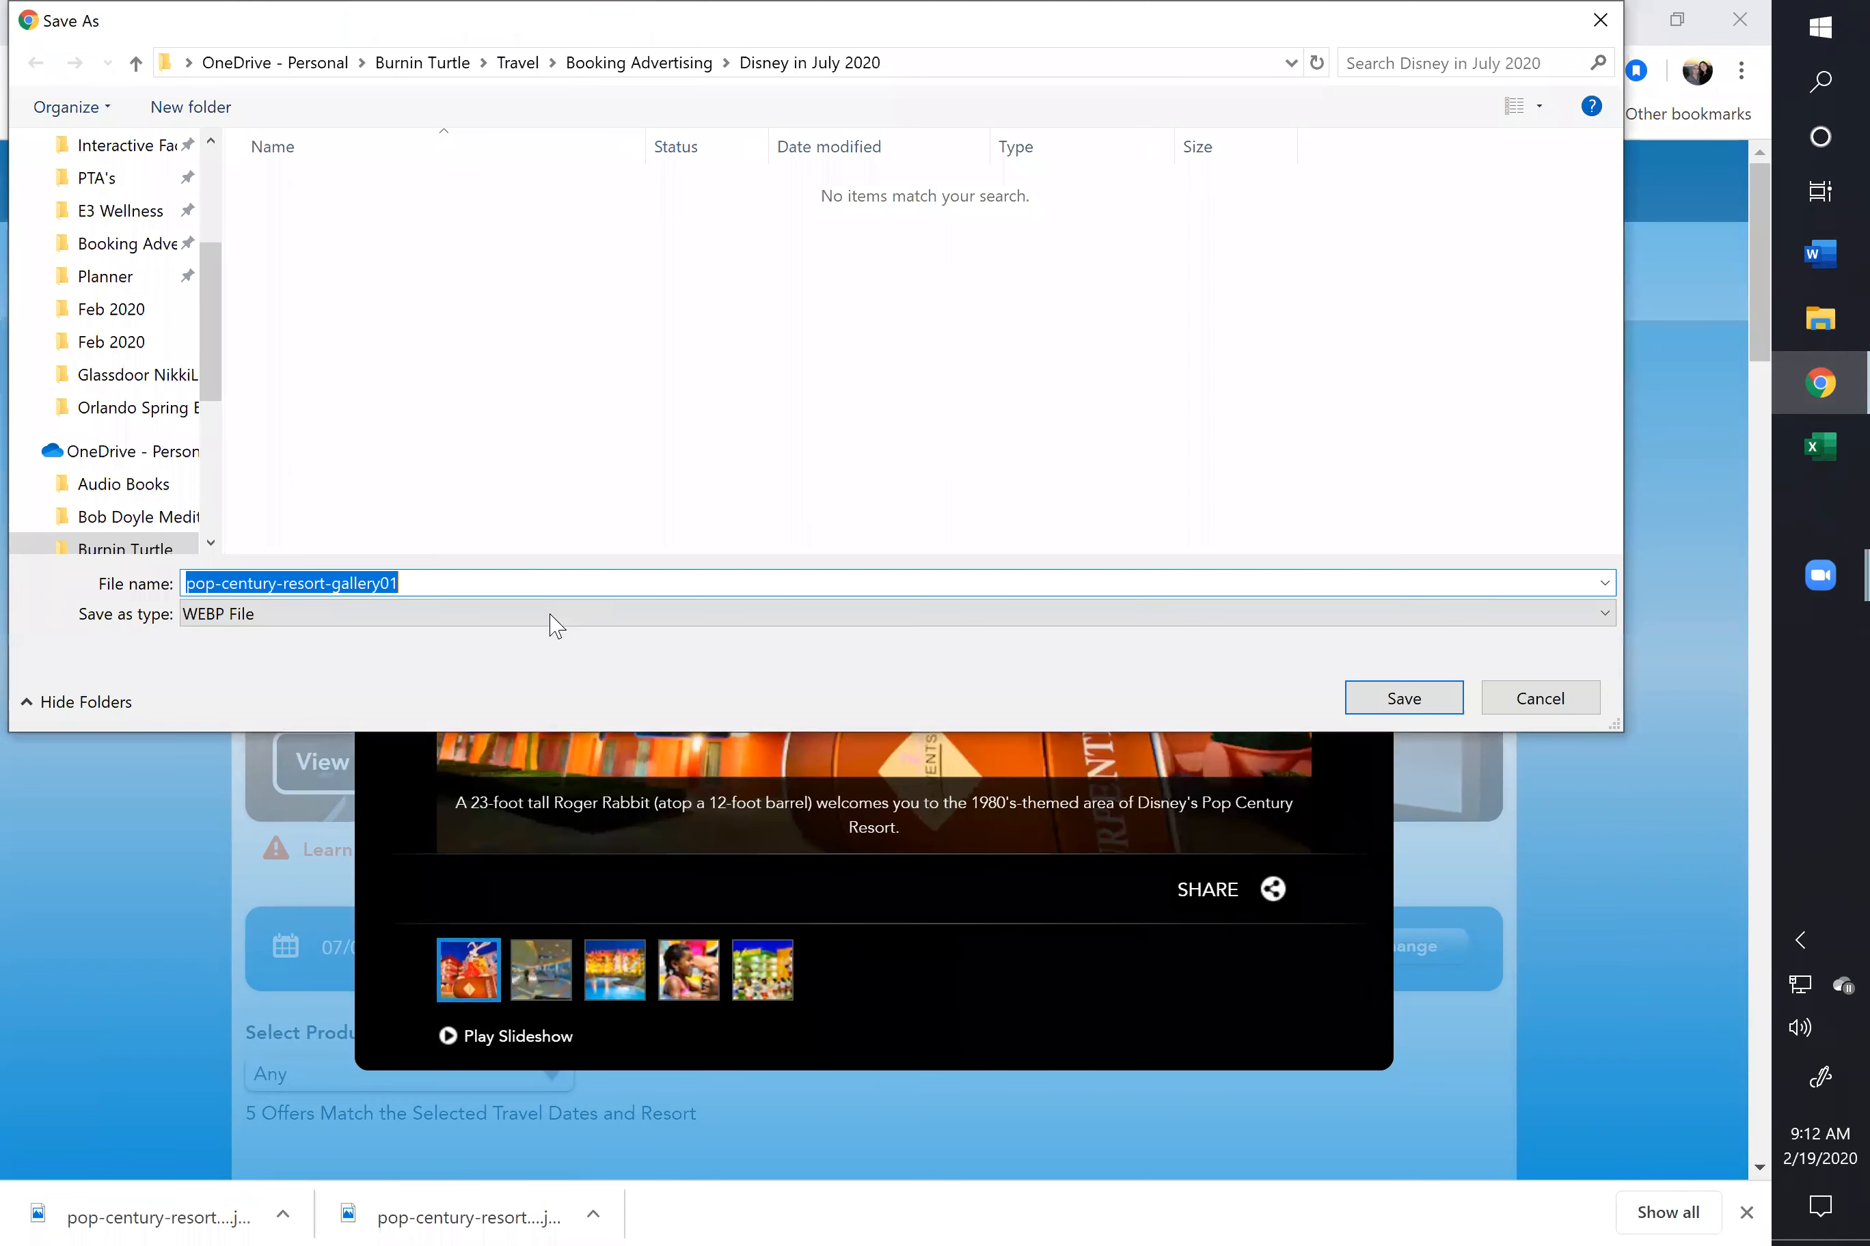
pyautogui.click(409, 622)
pyautogui.click(423, 654)
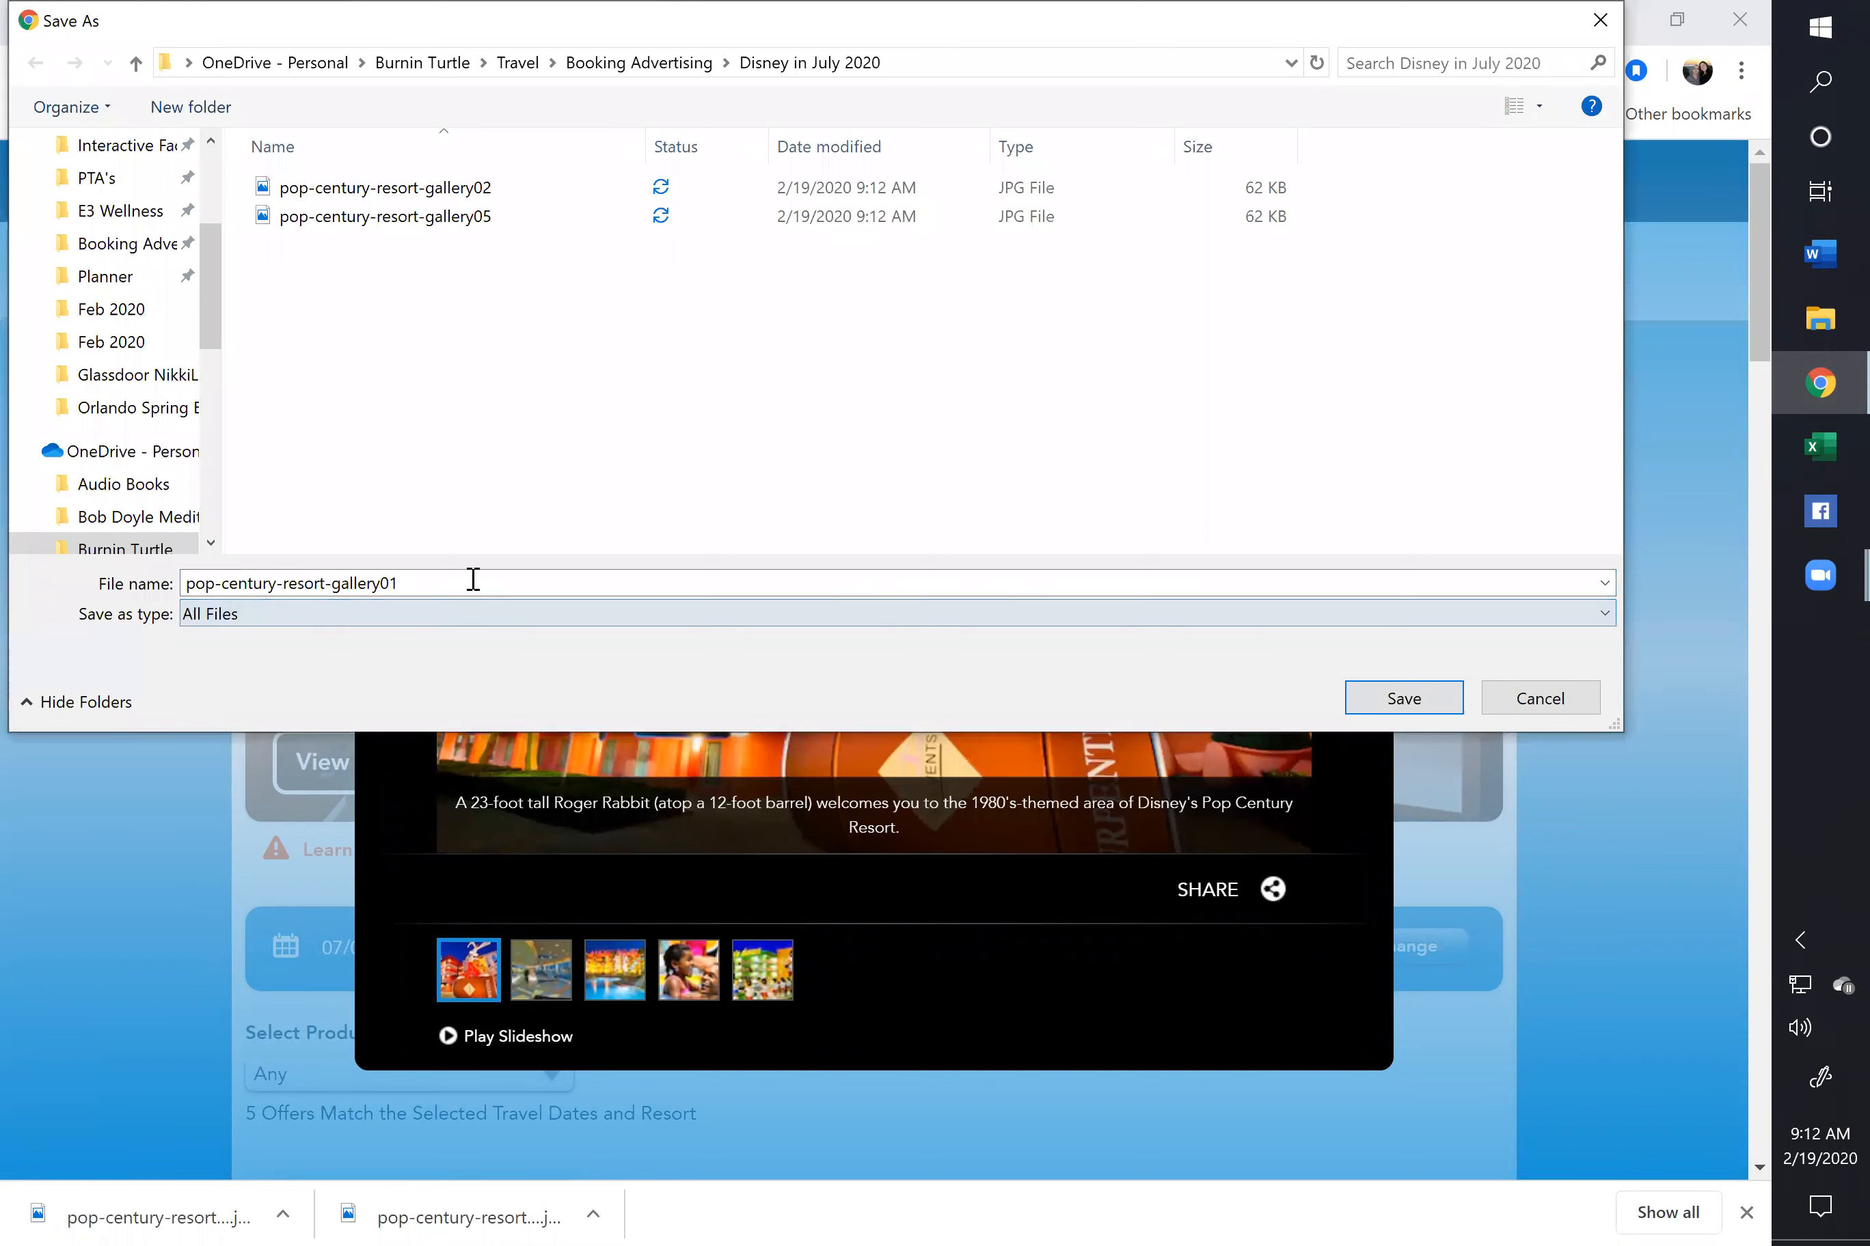
pyautogui.click(475, 581)
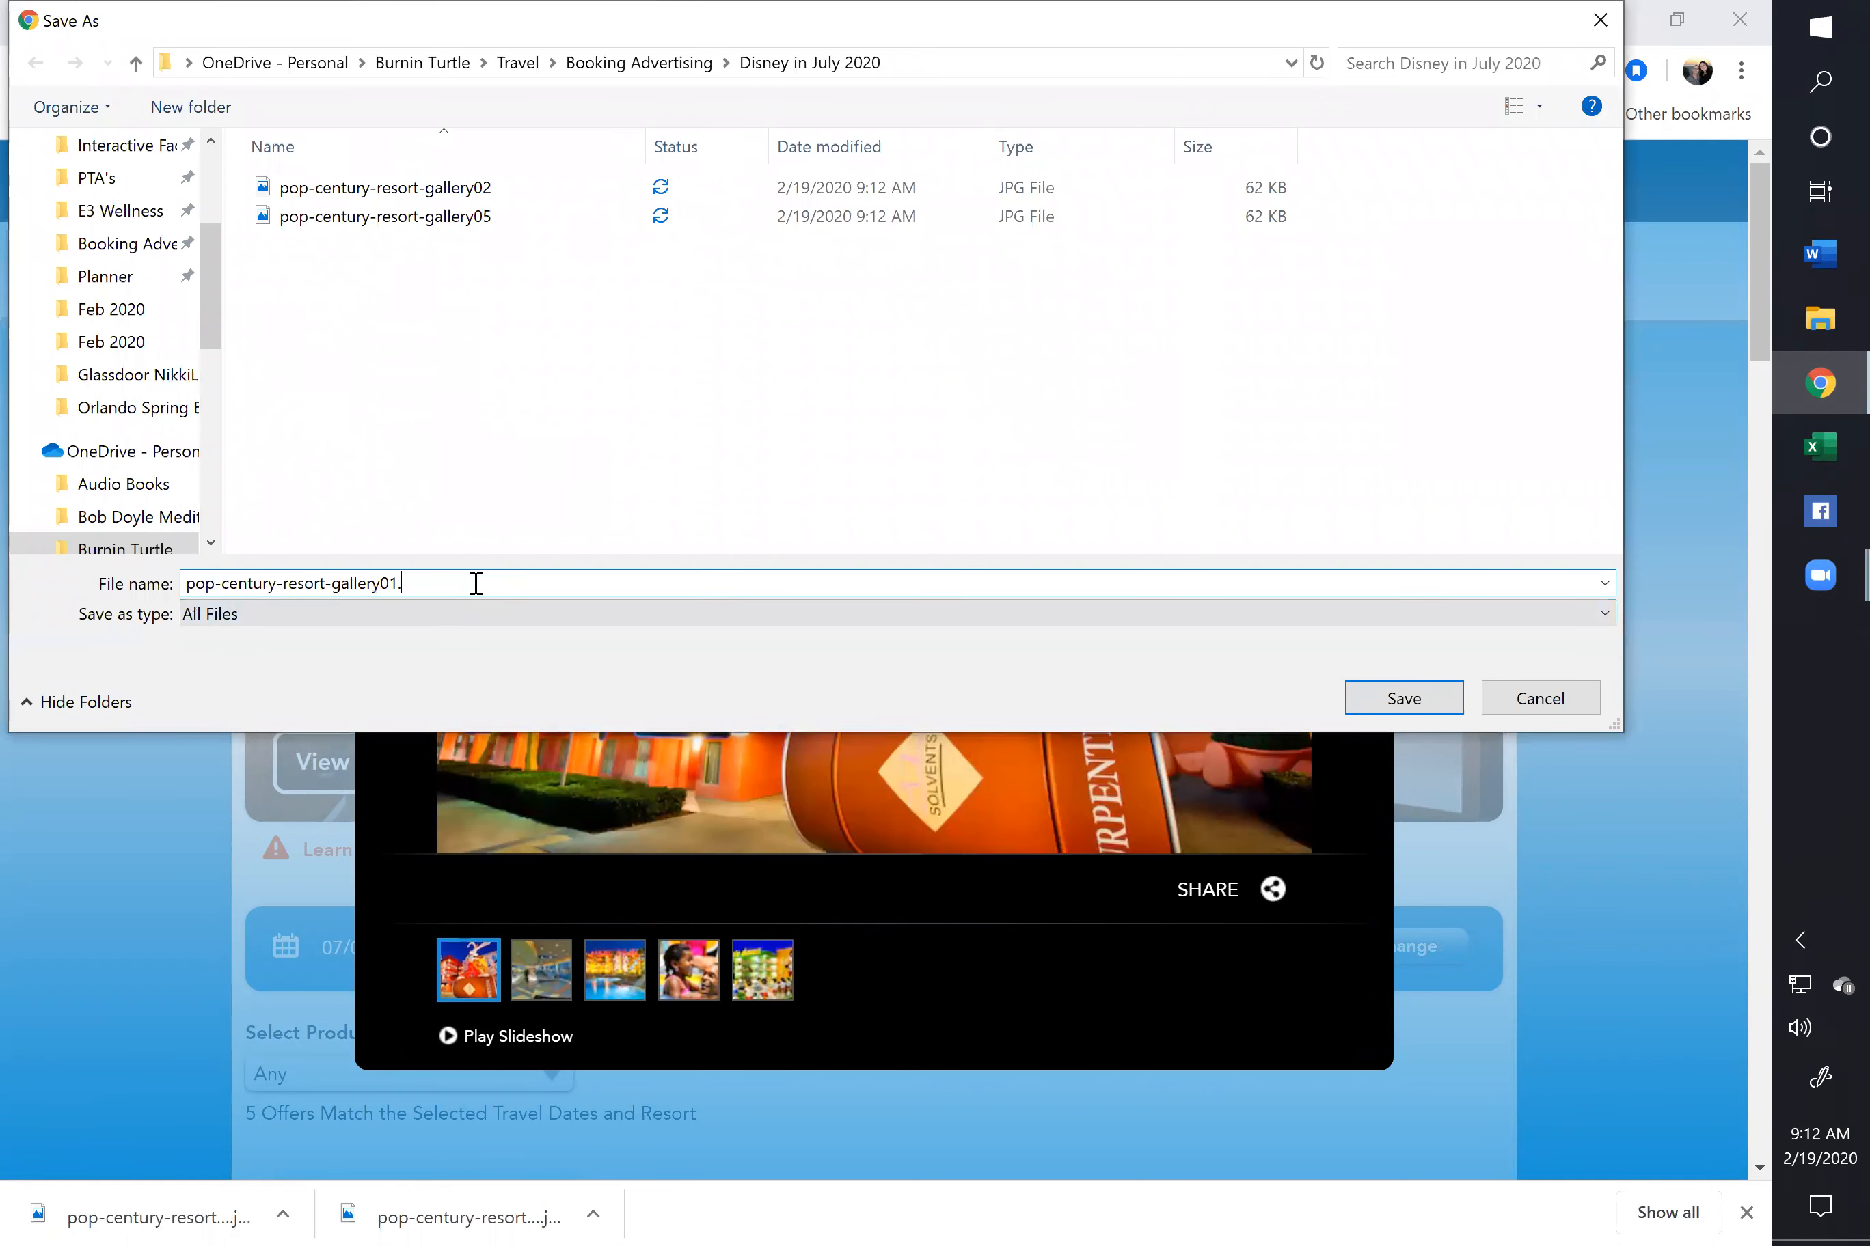
pyautogui.press('Return')
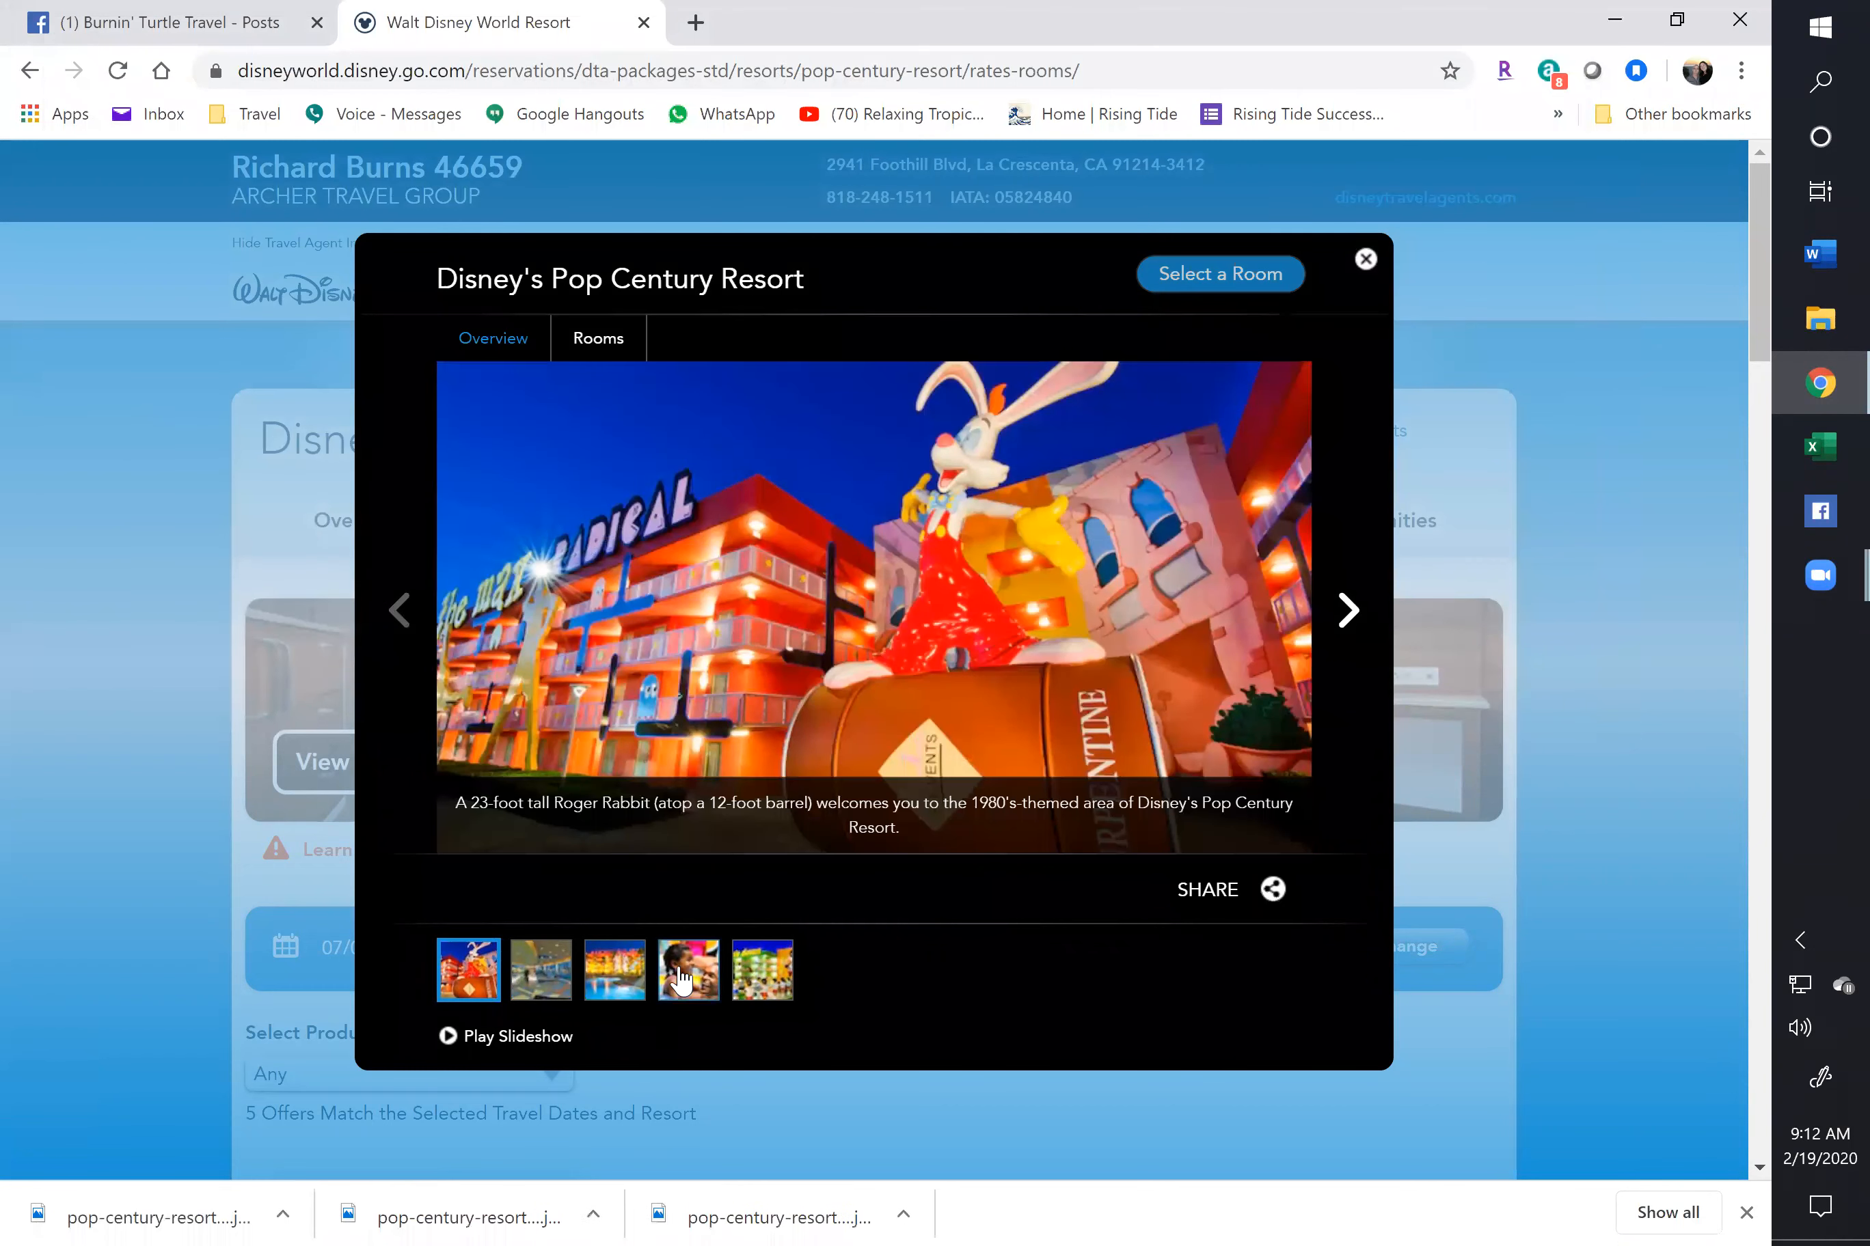
# Save the family pool photo as pop-century-resort-gallery04.jpg with All Files type
pyautogui.click(681, 981)
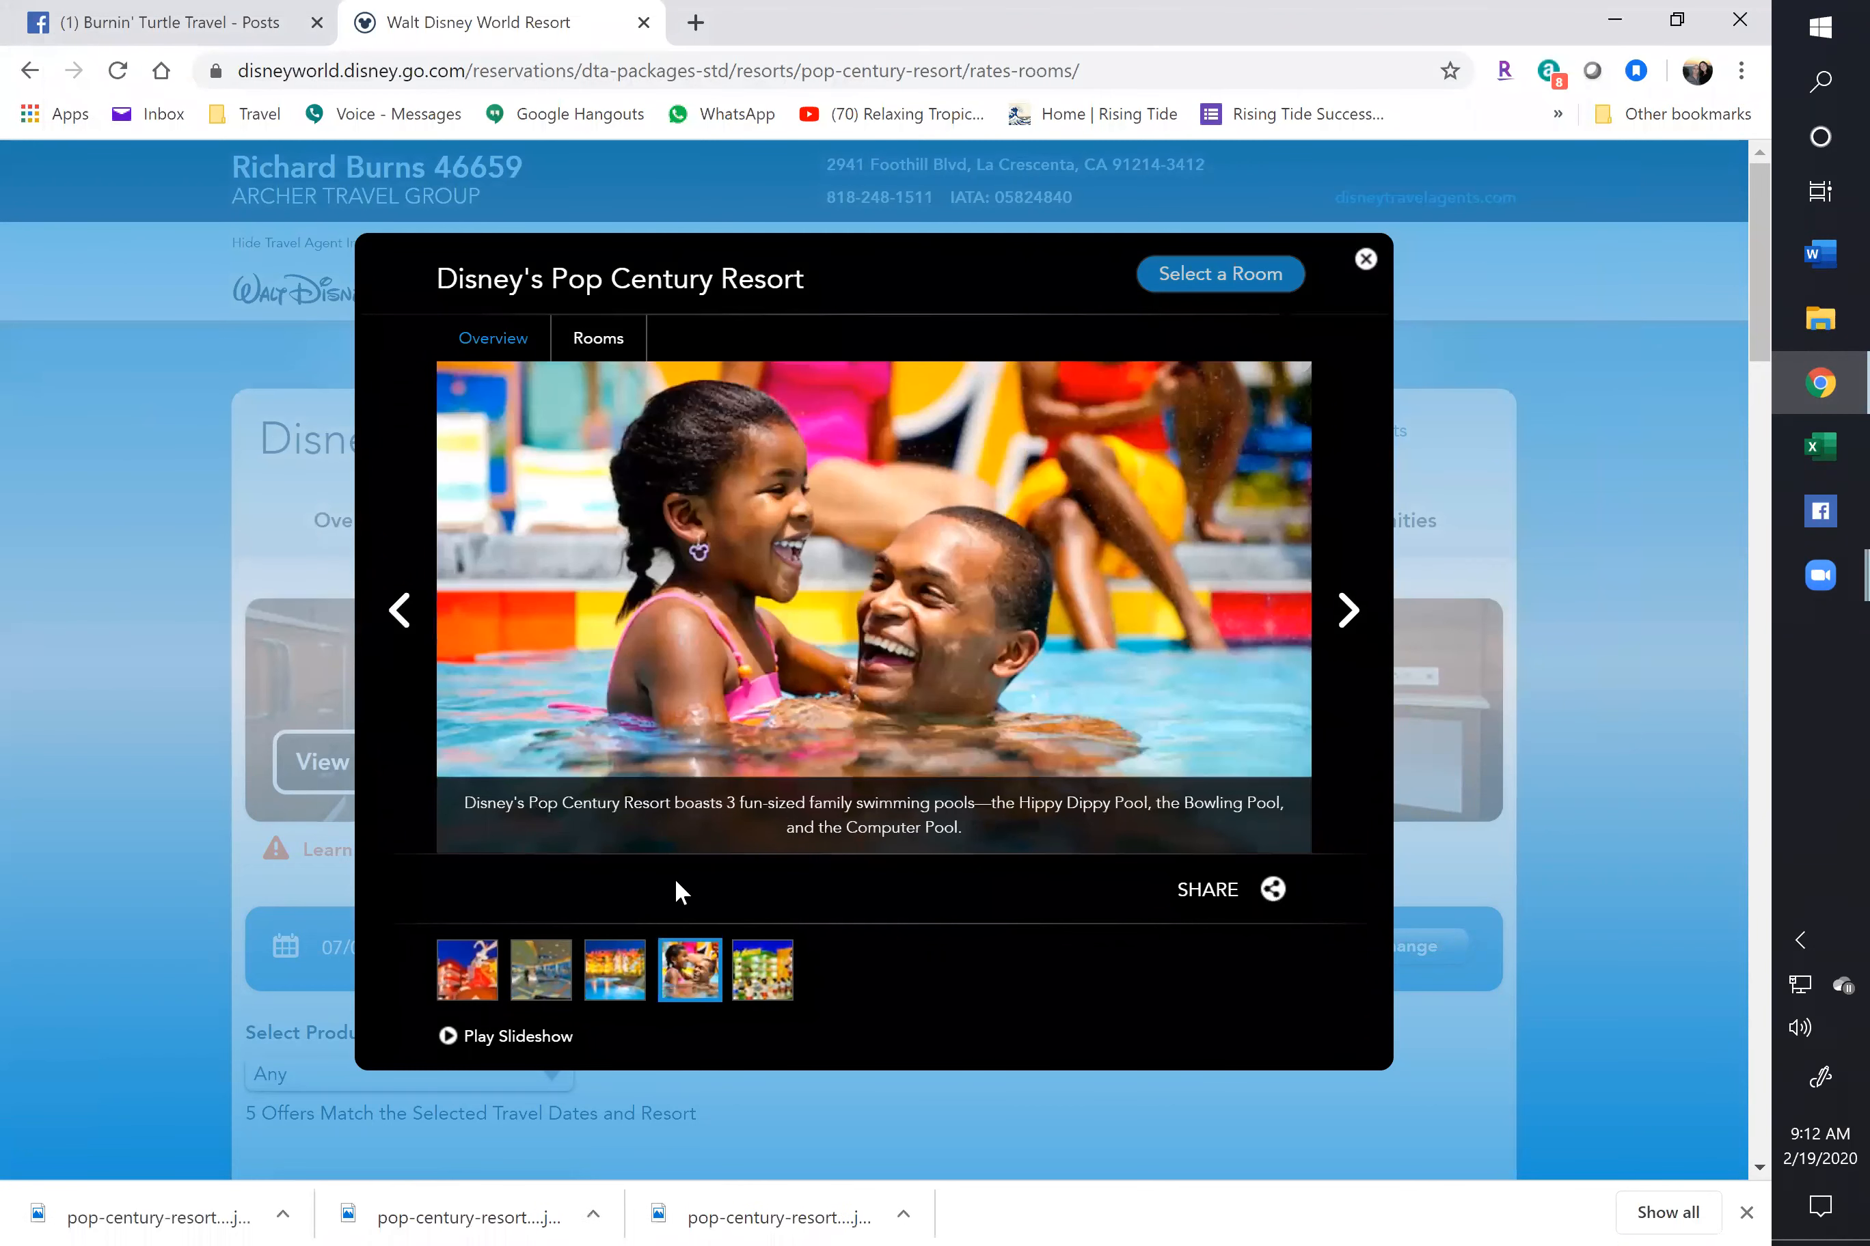
pyautogui.rightClick(793, 579)
pyautogui.click(859, 647)
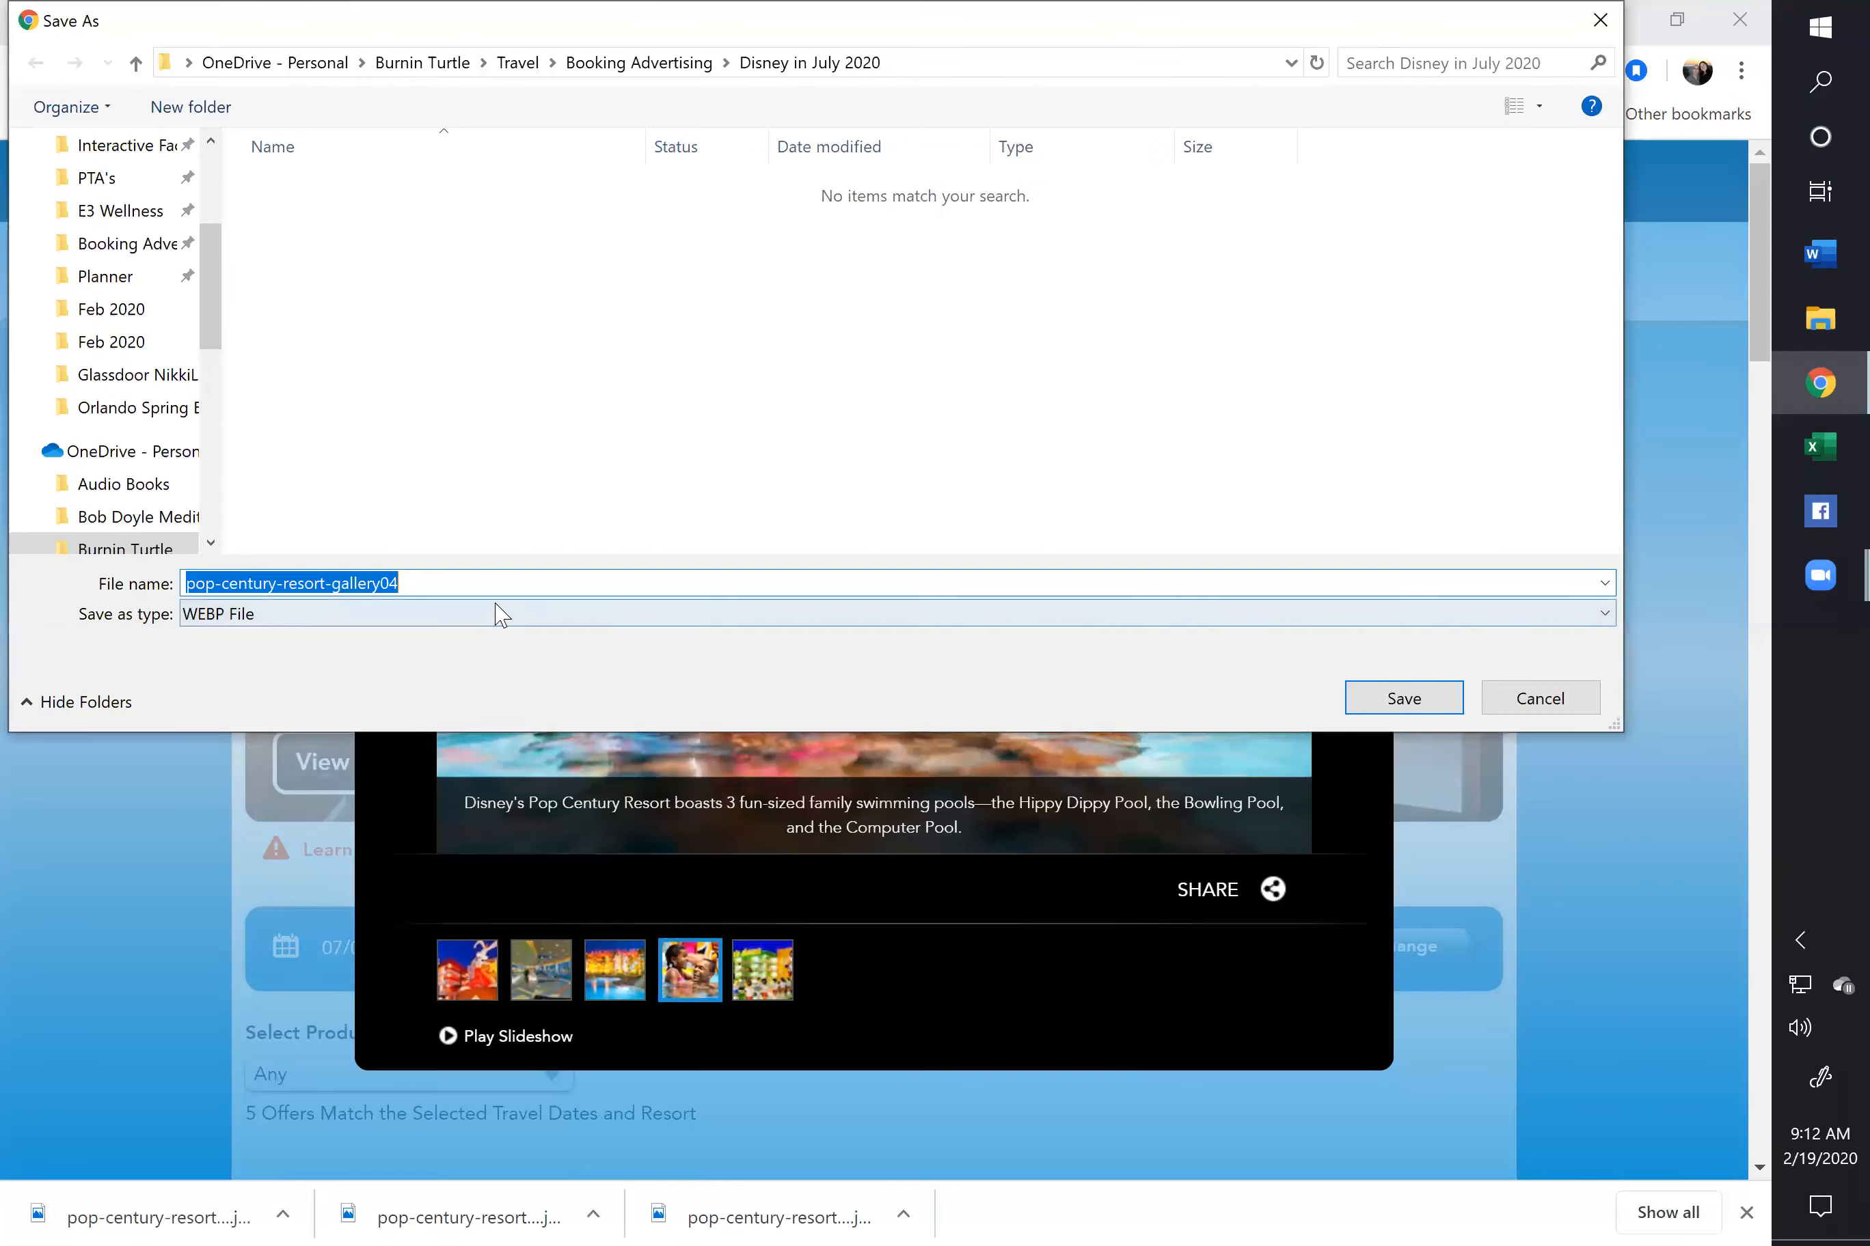
pyautogui.click(500, 619)
pyautogui.click(530, 587)
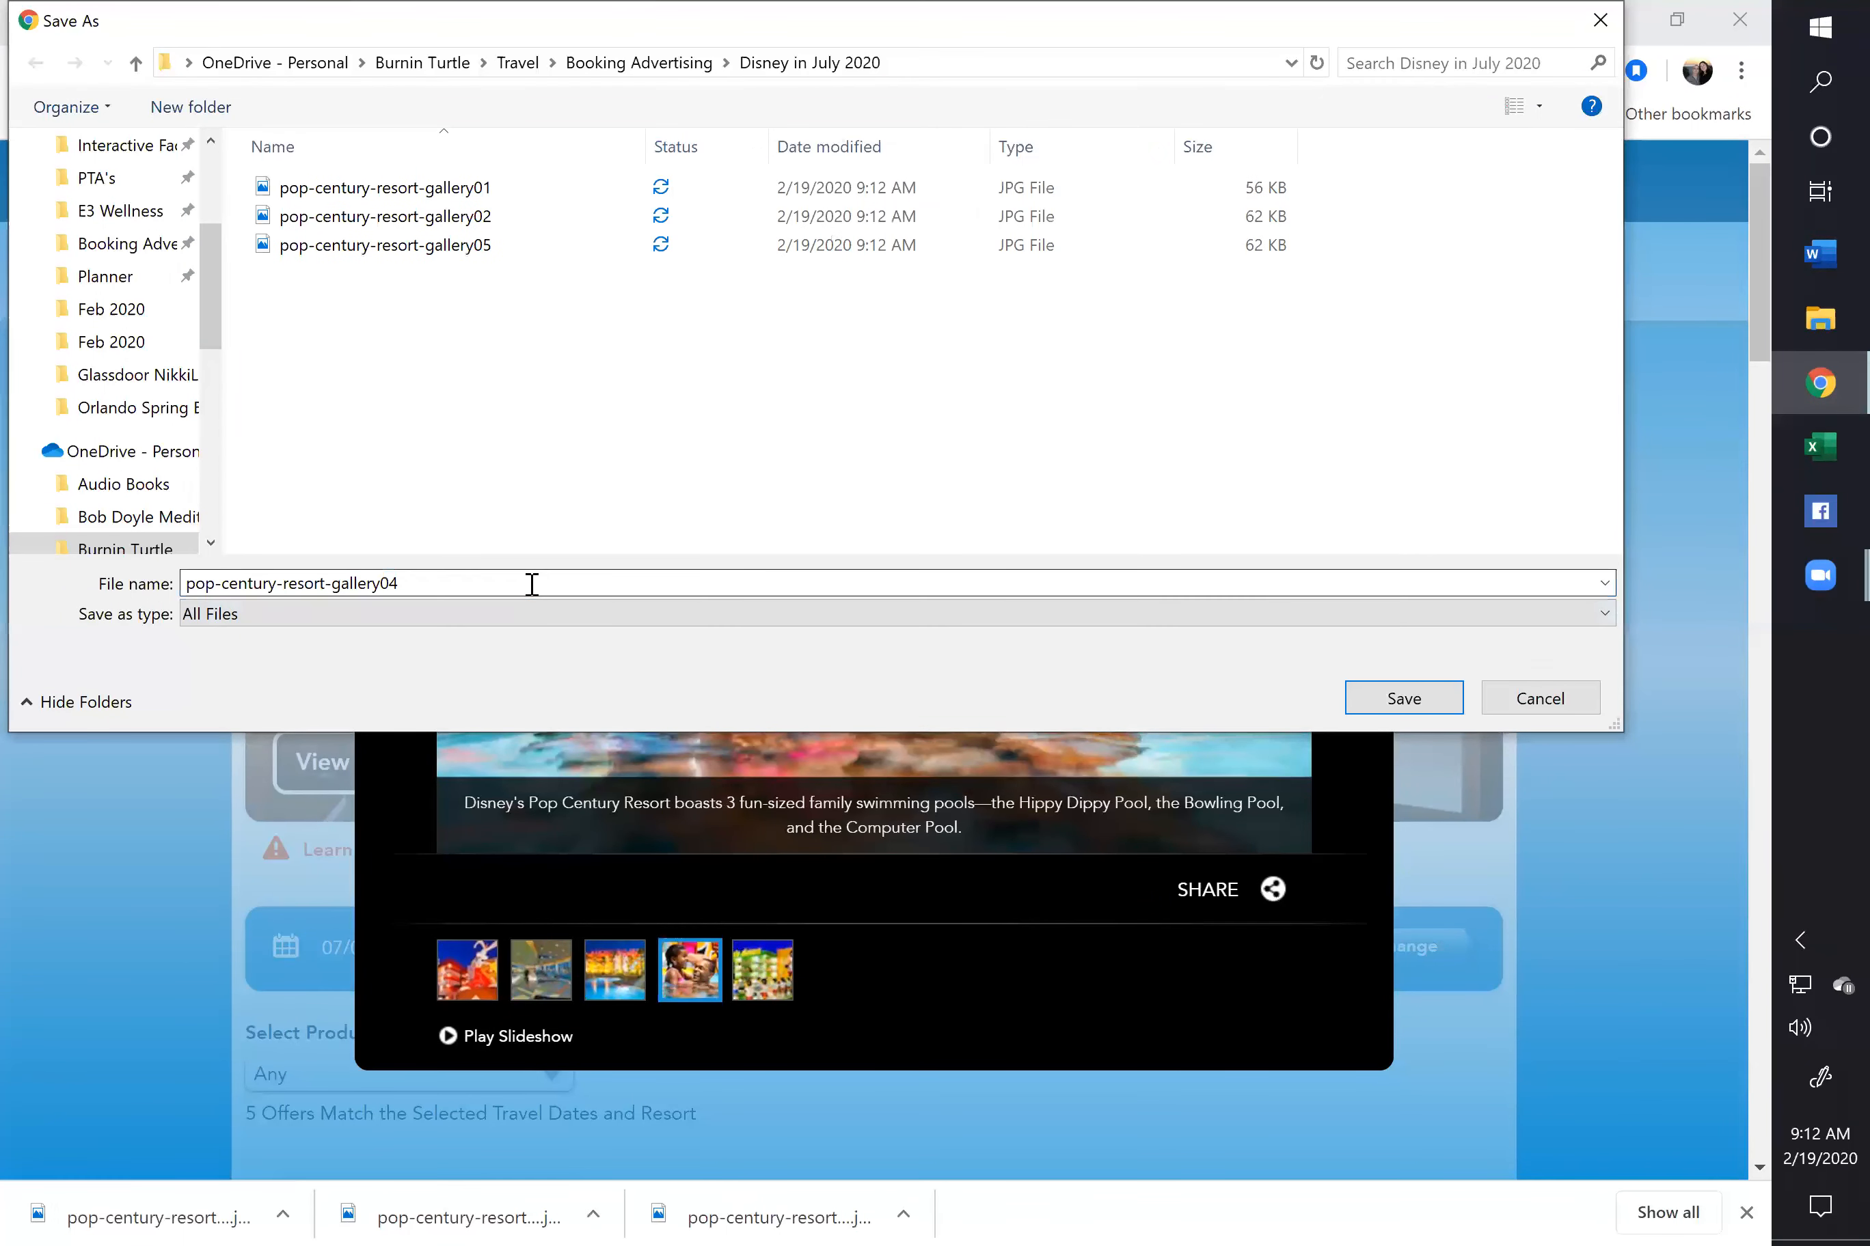
pyautogui.click(535, 587)
pyautogui.write('.')
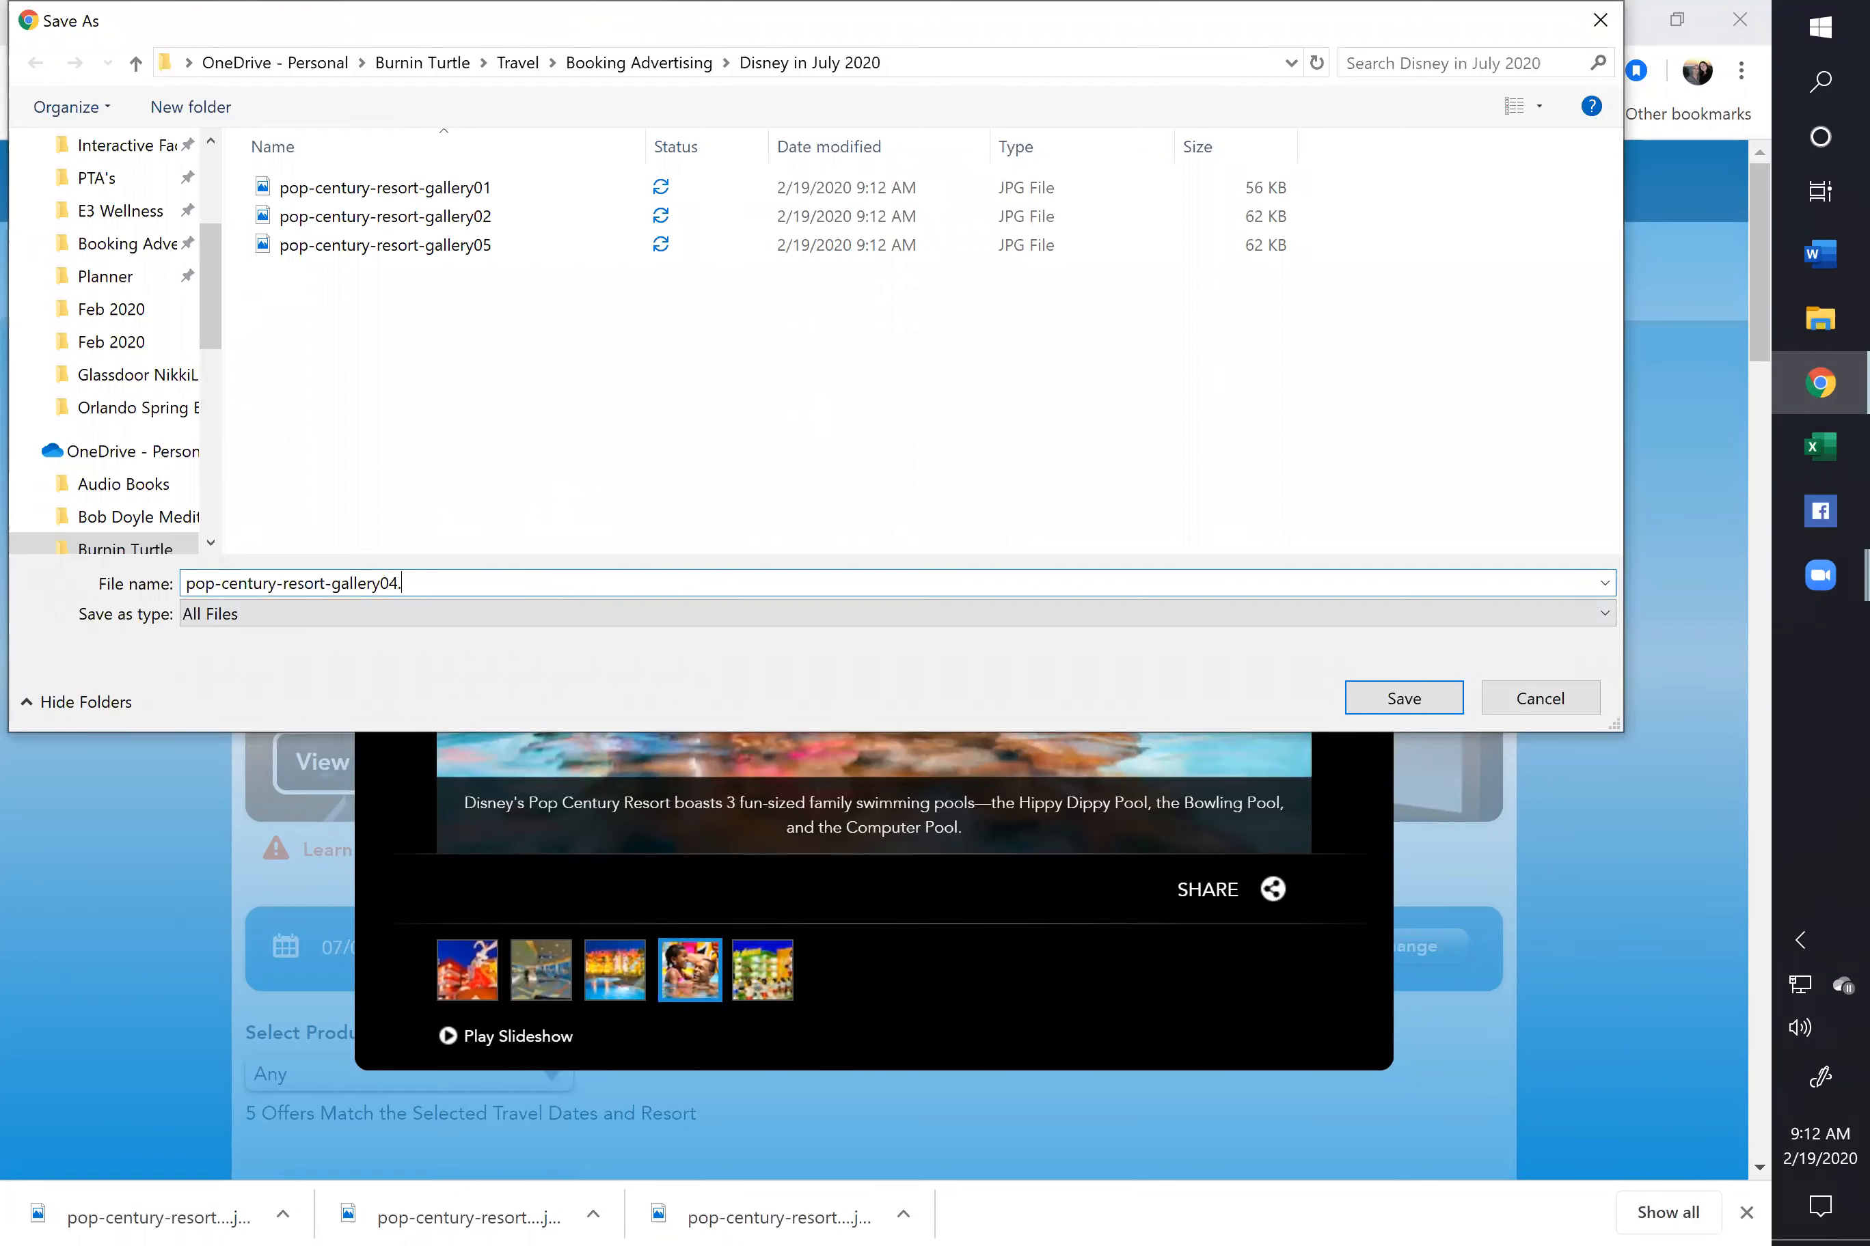
pyautogui.write('jpg')
pyautogui.press('Return')
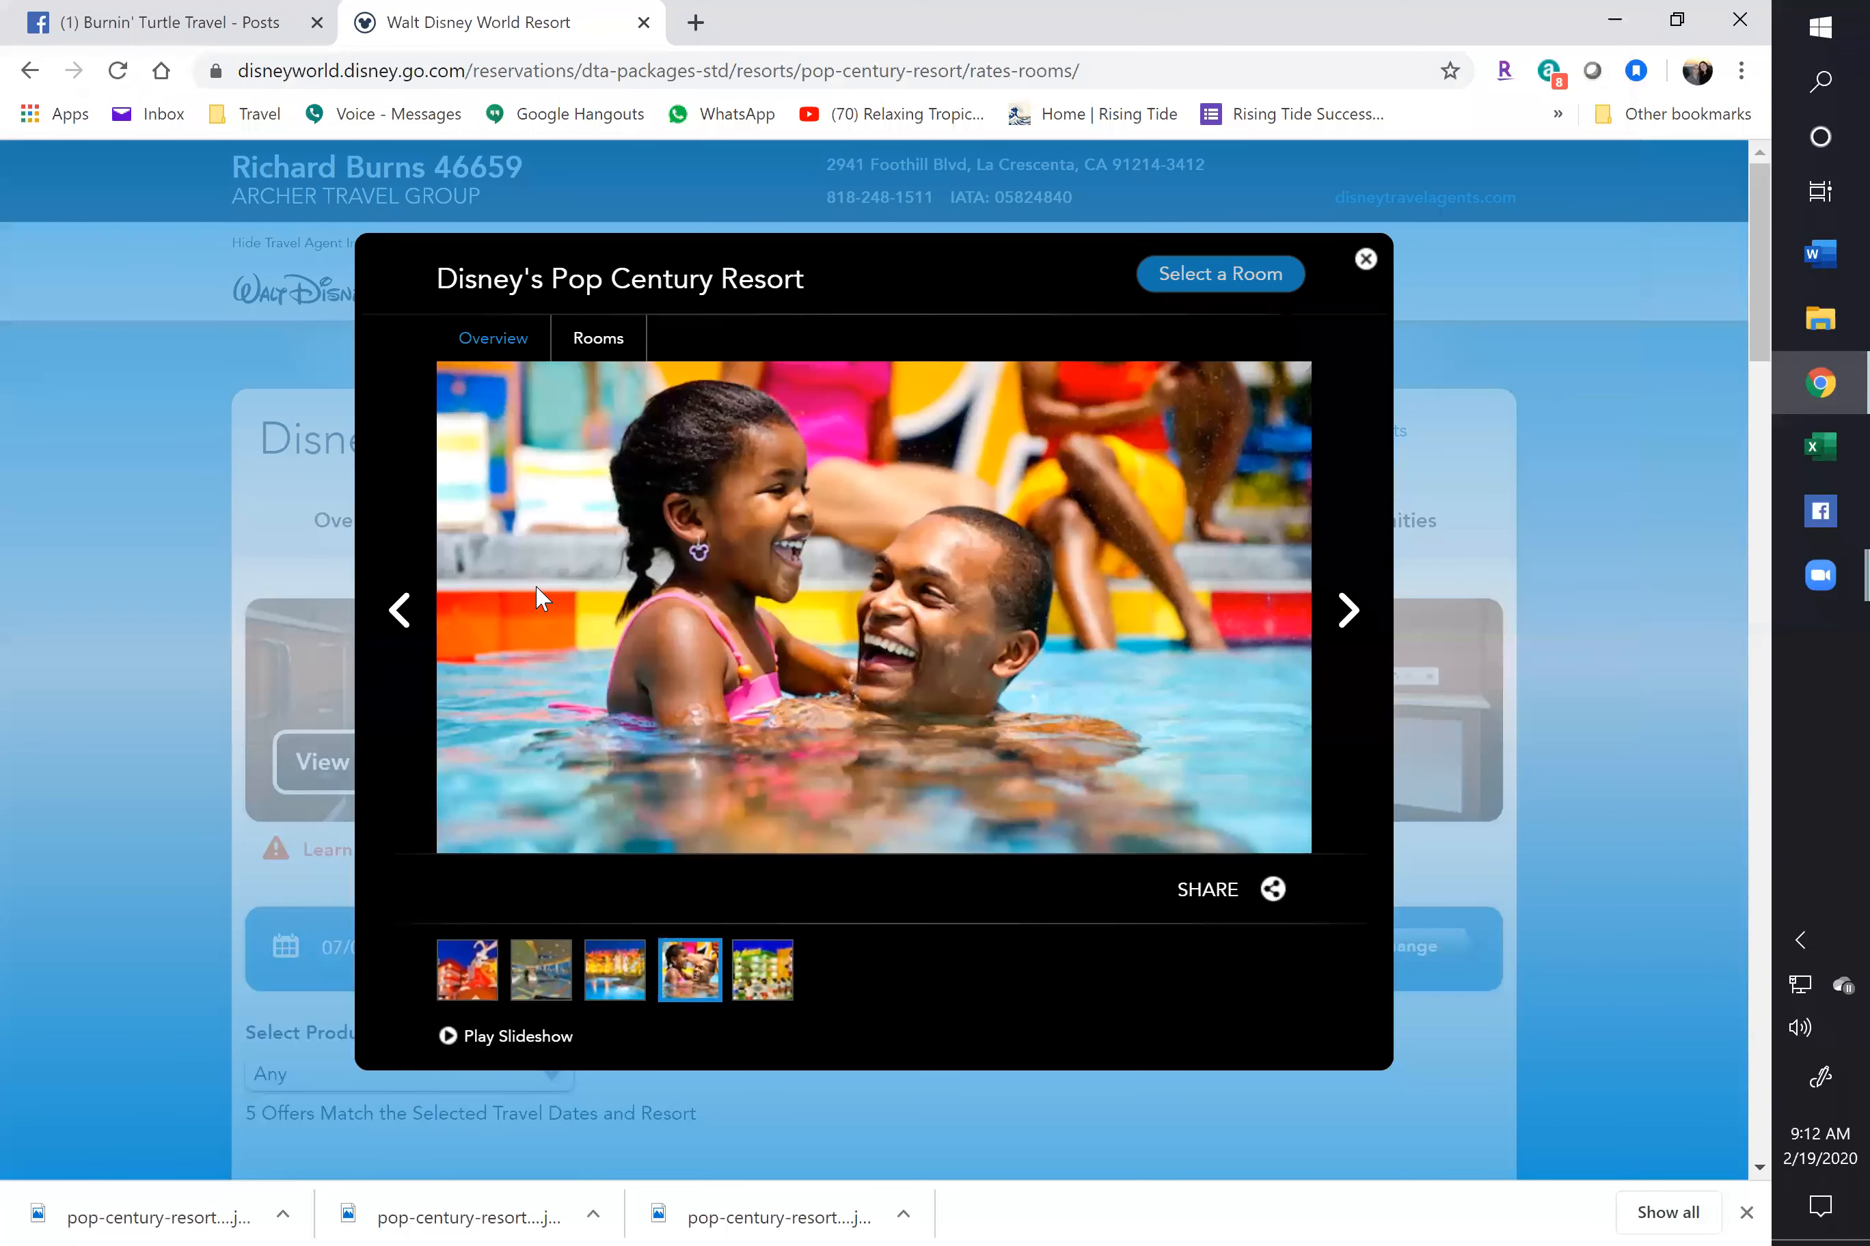
# Close the gallery and bring up the Rooms list: four room types, $211.50 to $238.00 per night
pyautogui.click(1365, 258)
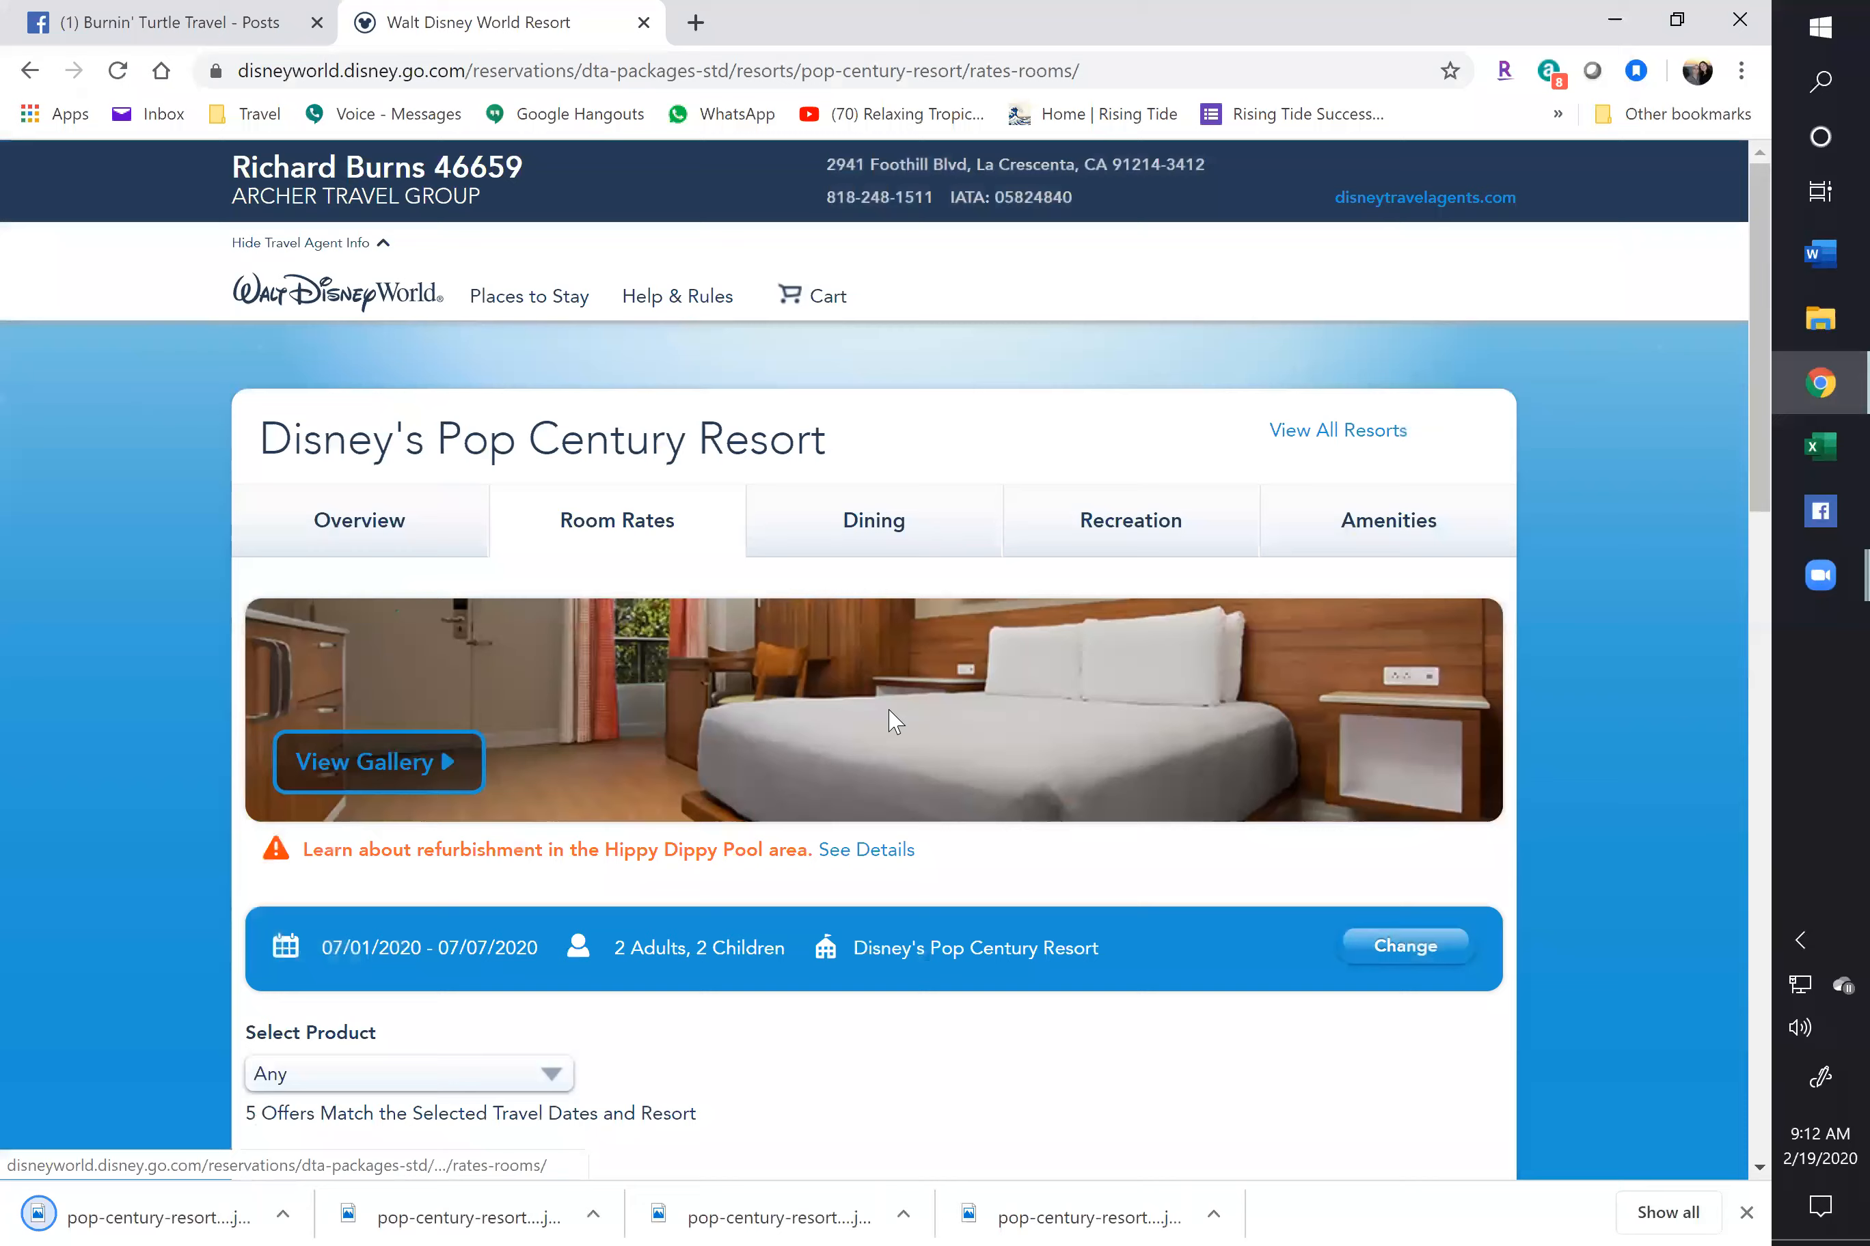
pyautogui.scroll(-6, 902, 728)
pyautogui.scroll(-4, 869, 732)
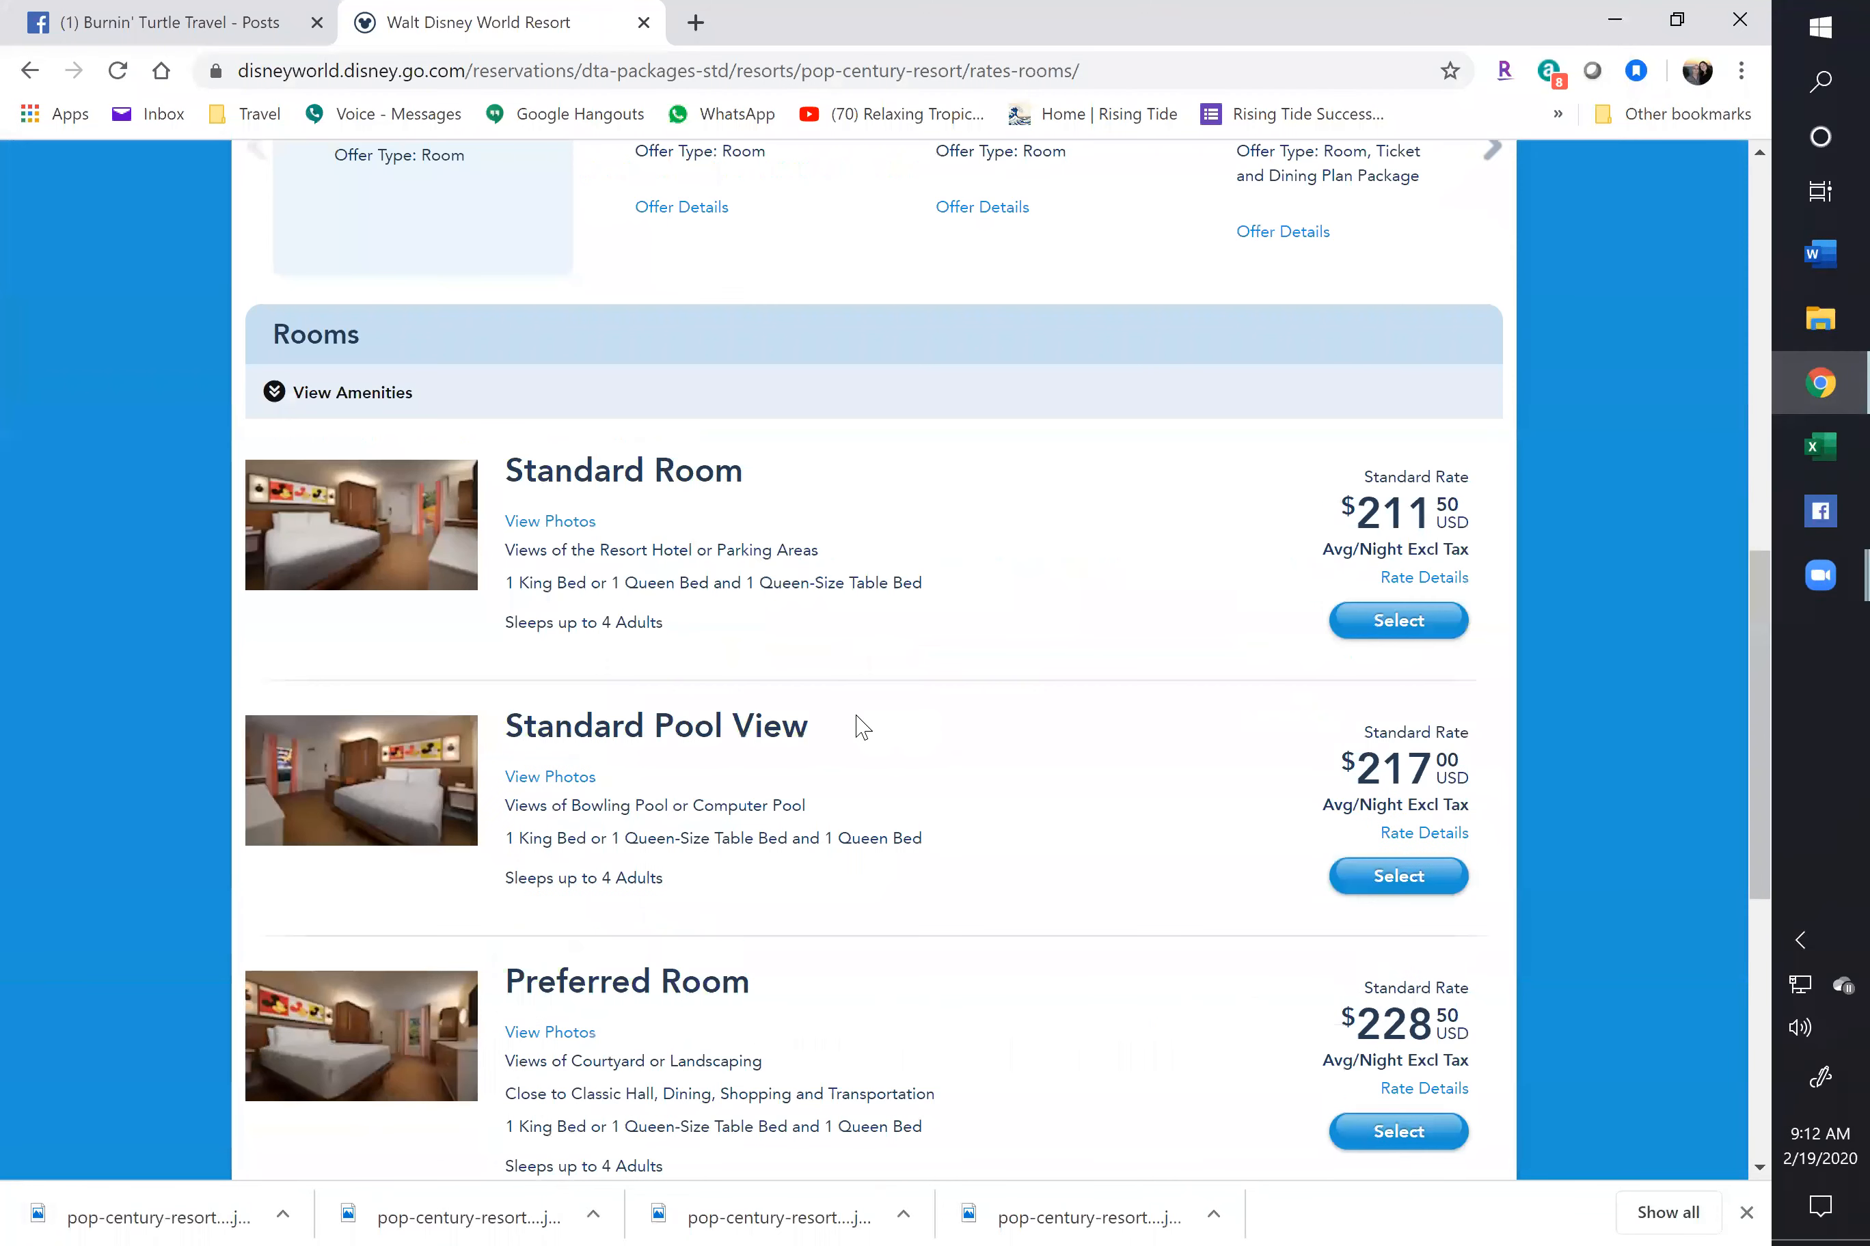
pyautogui.scroll(-1, 861, 728)
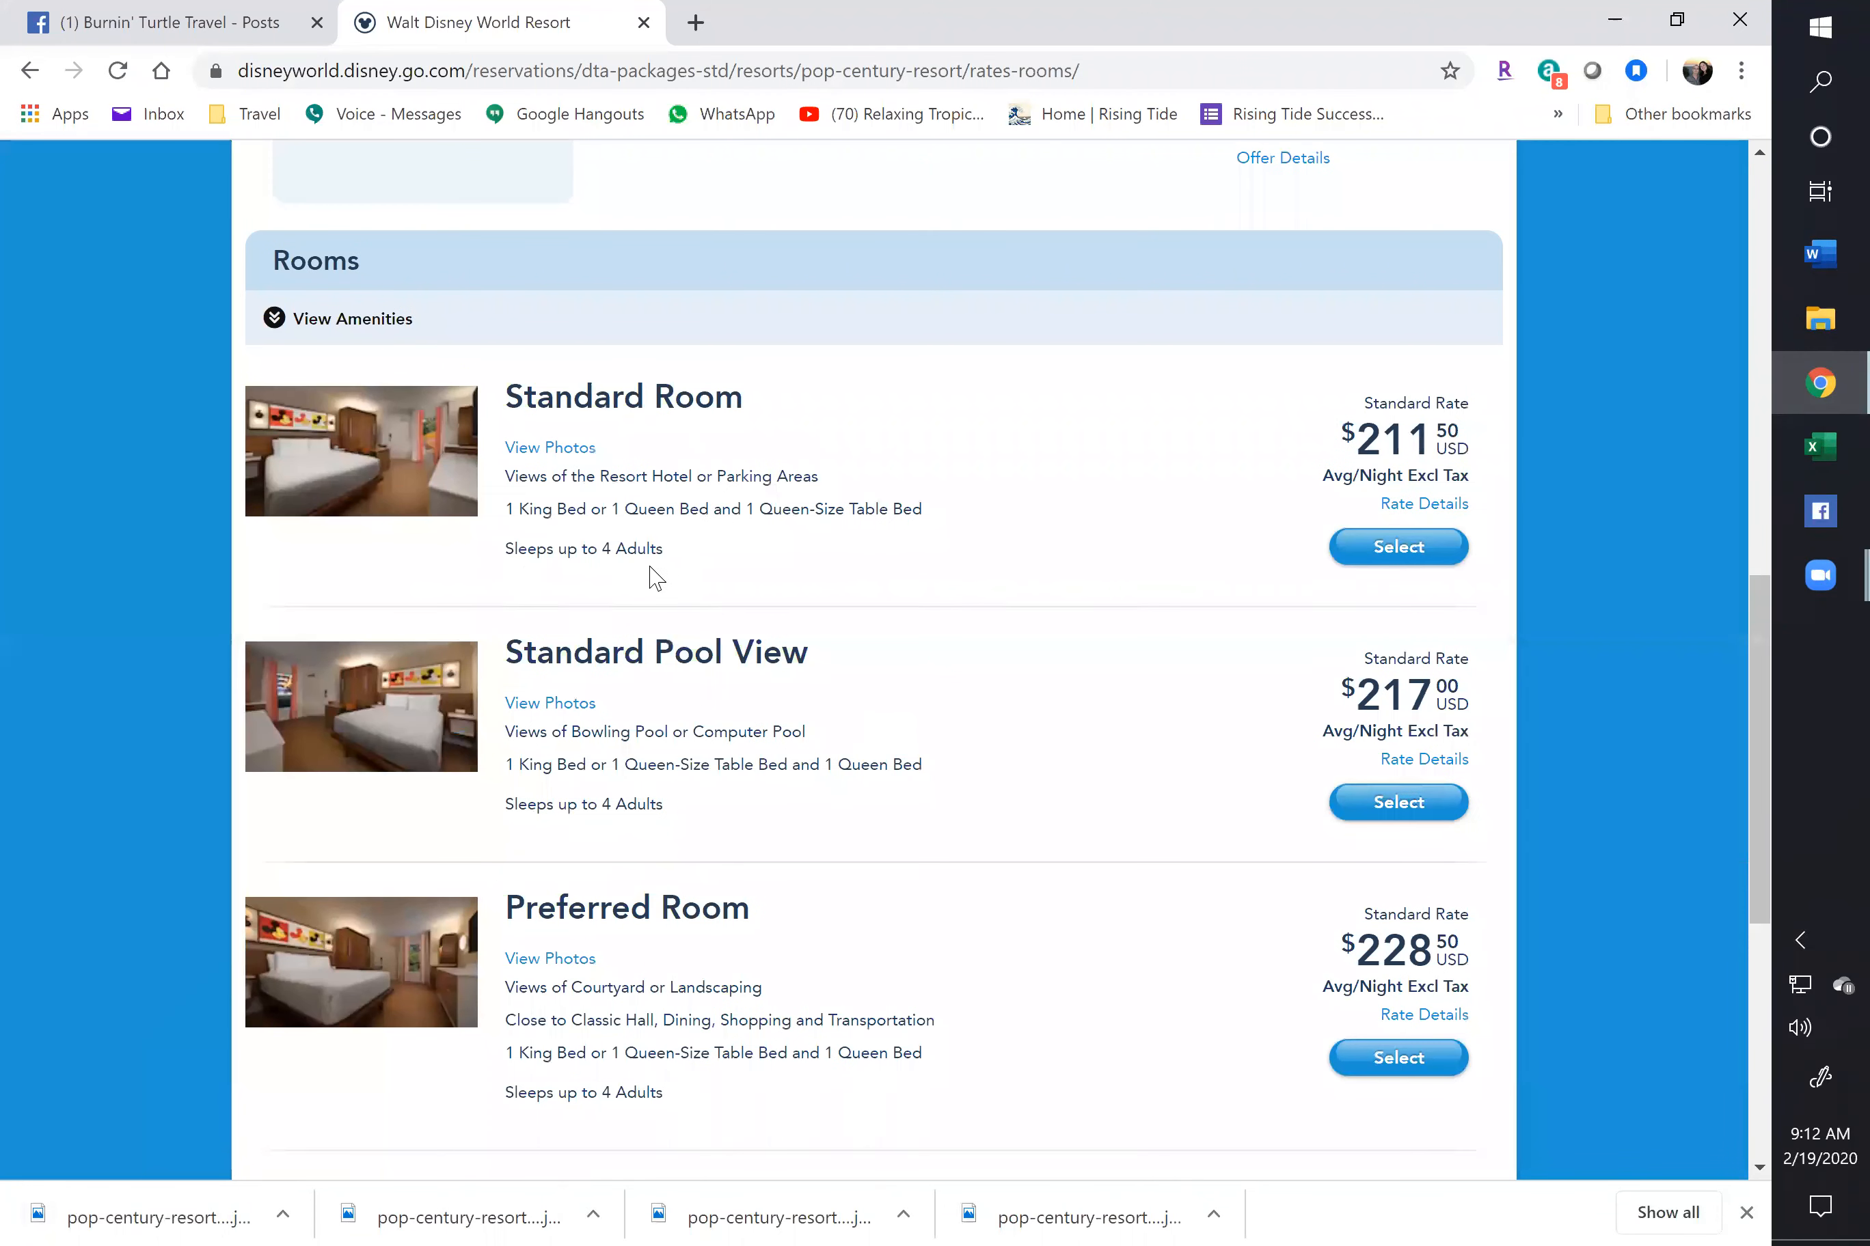
pyautogui.scroll(-7, 724, 828)
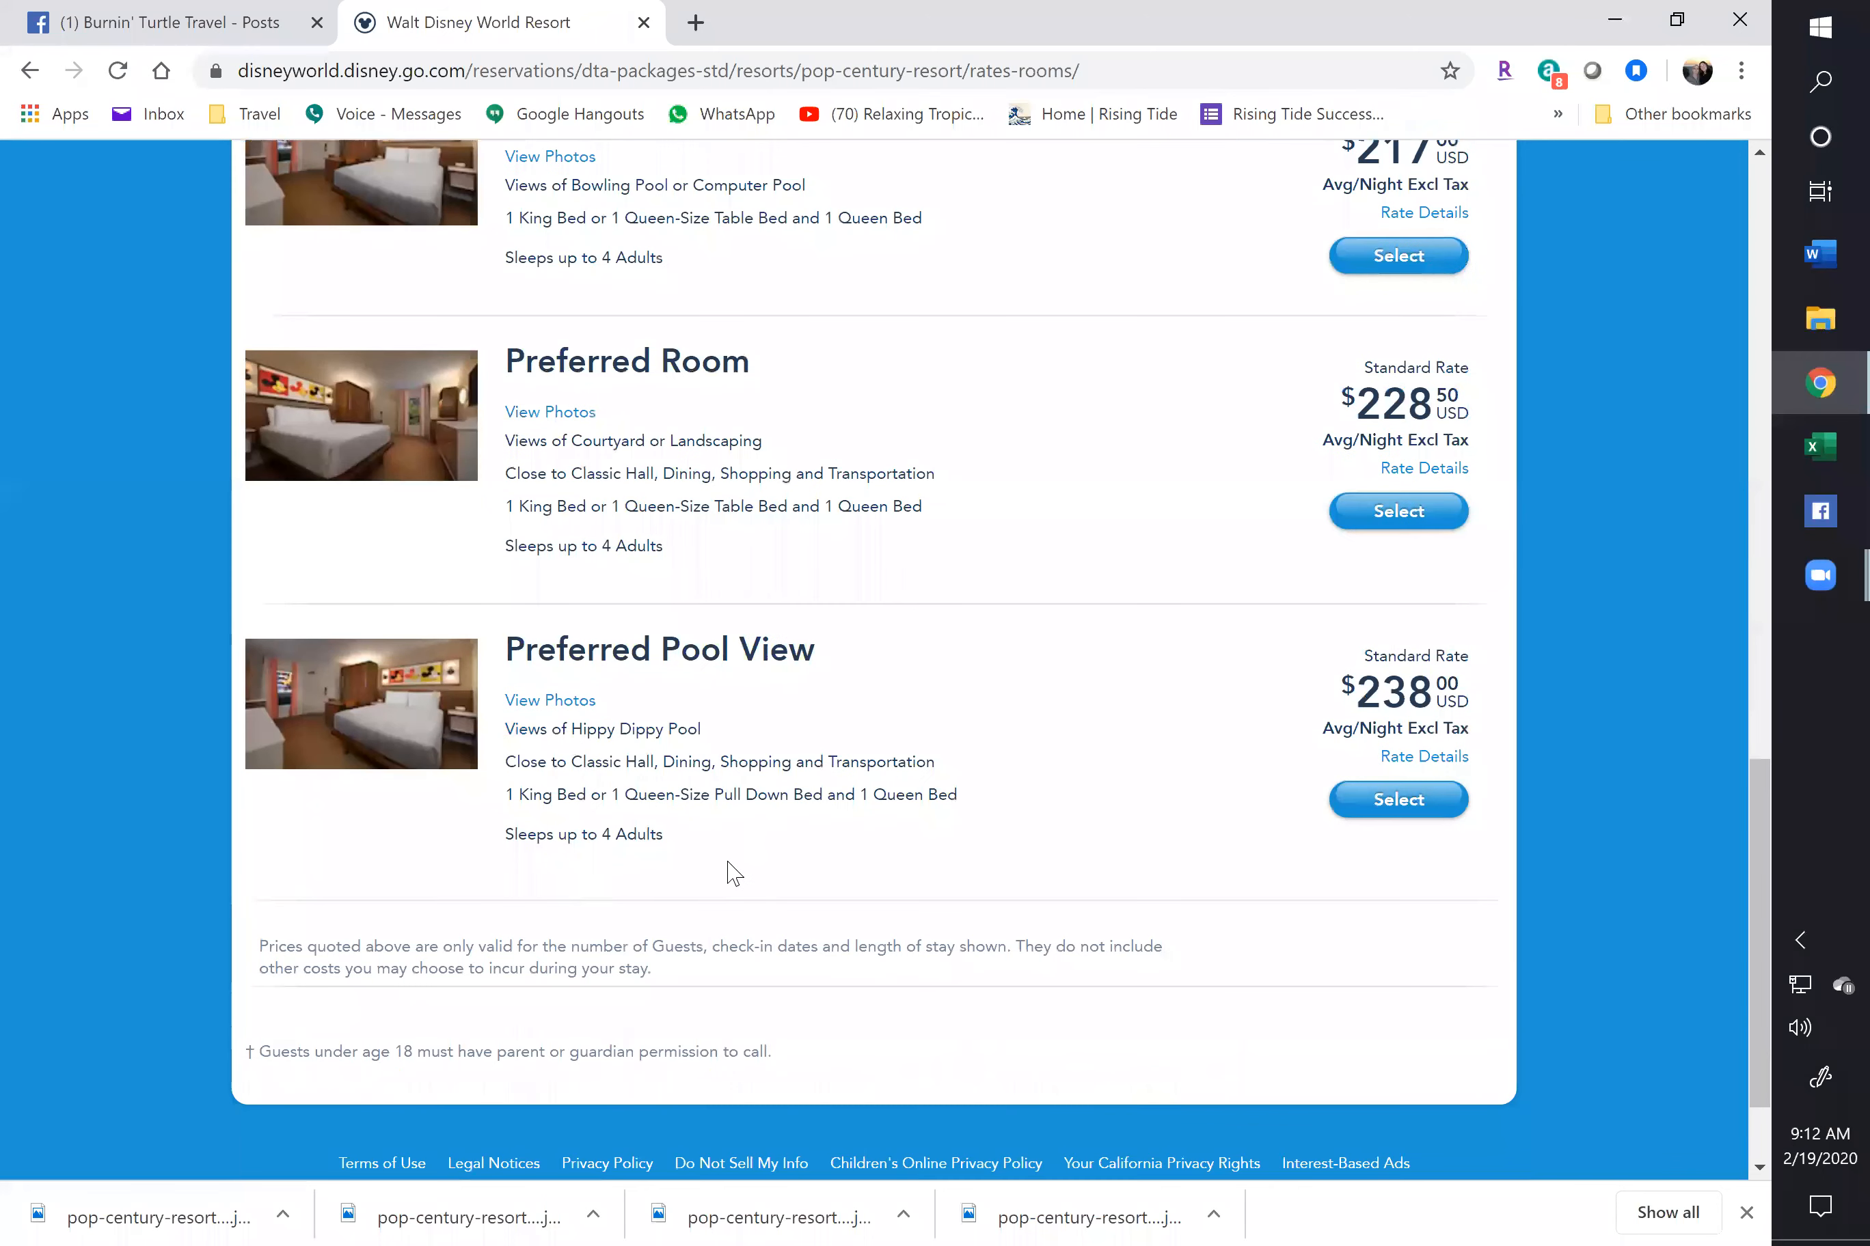
pyautogui.scroll(4, 732, 864)
pyautogui.scroll(2, 732, 864)
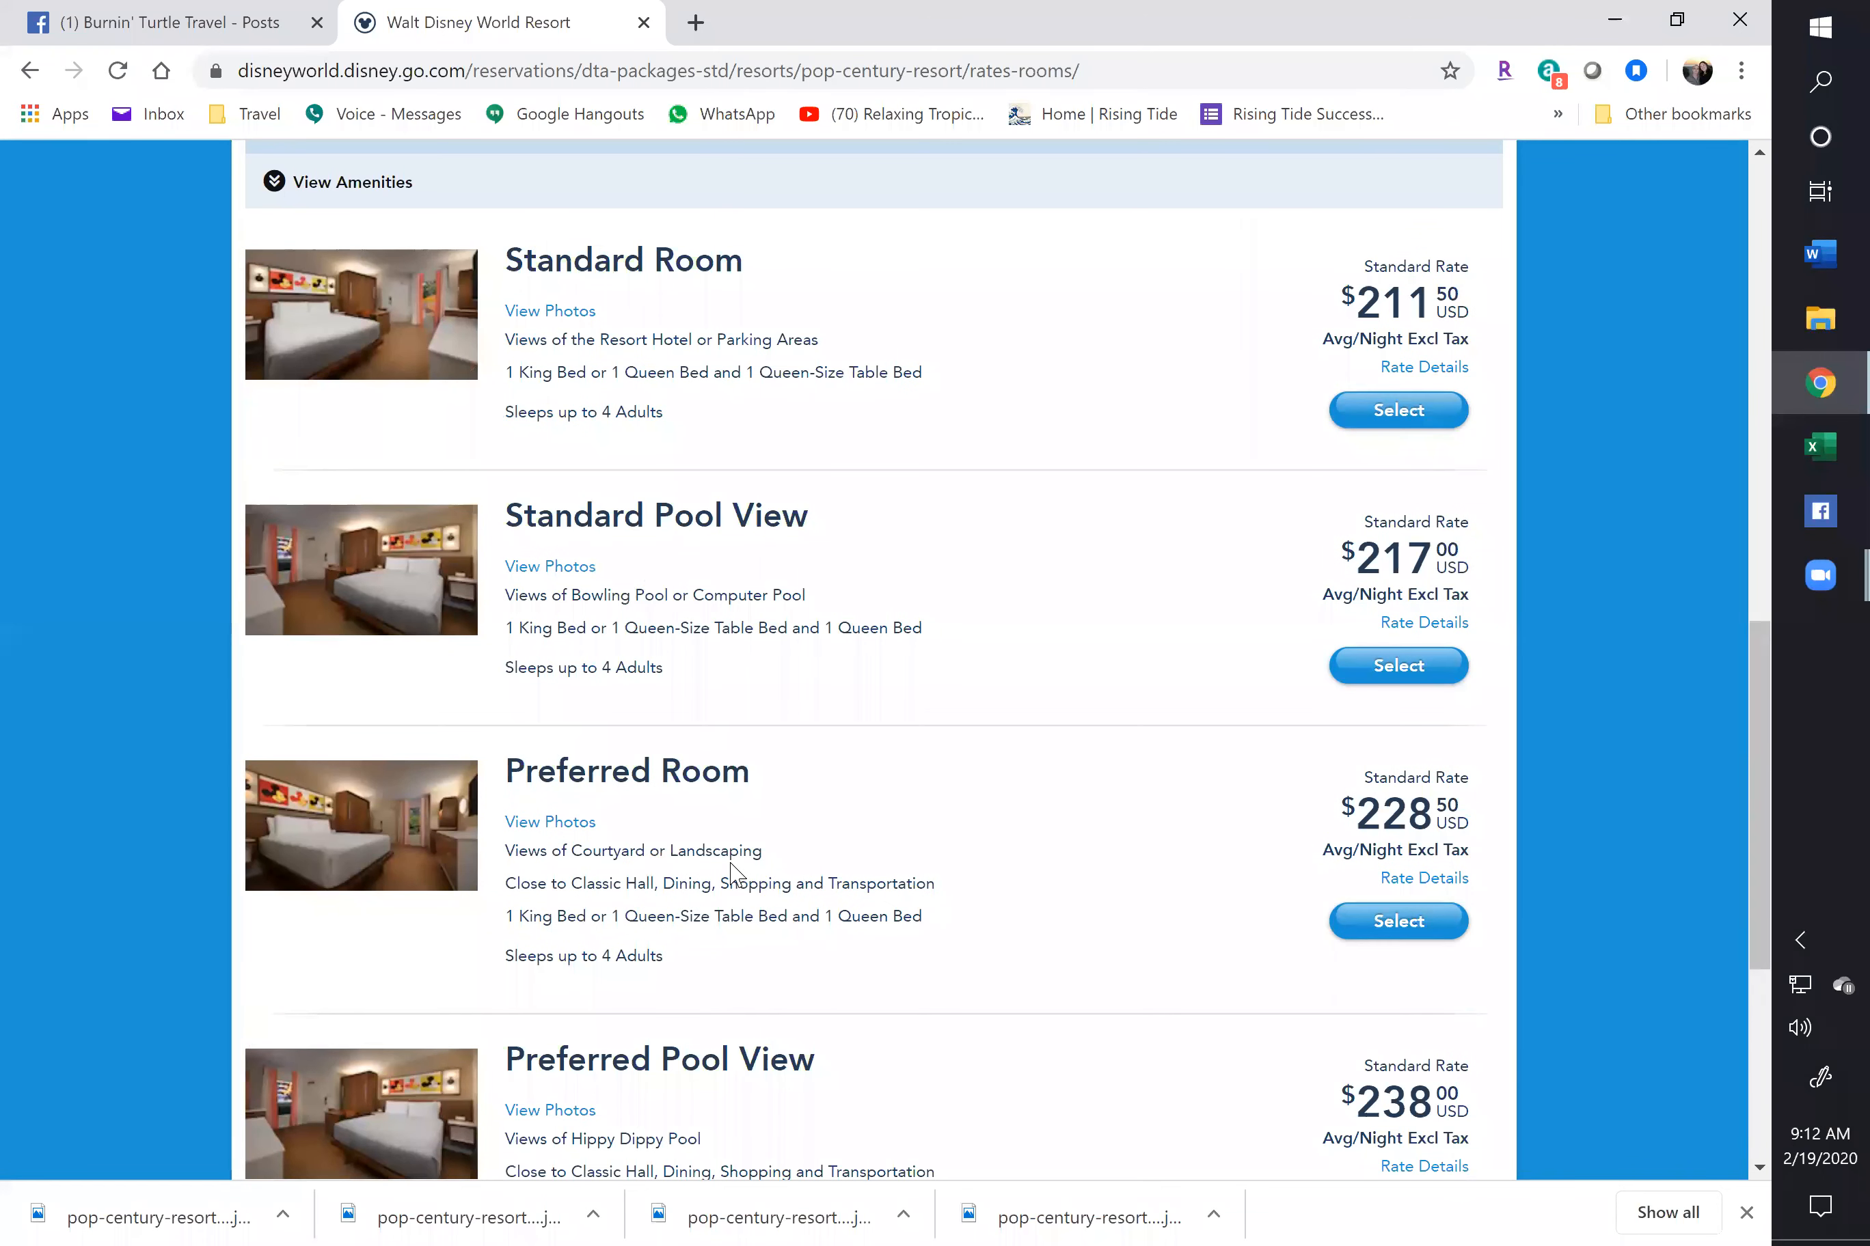
pyautogui.scroll(2, 731, 868)
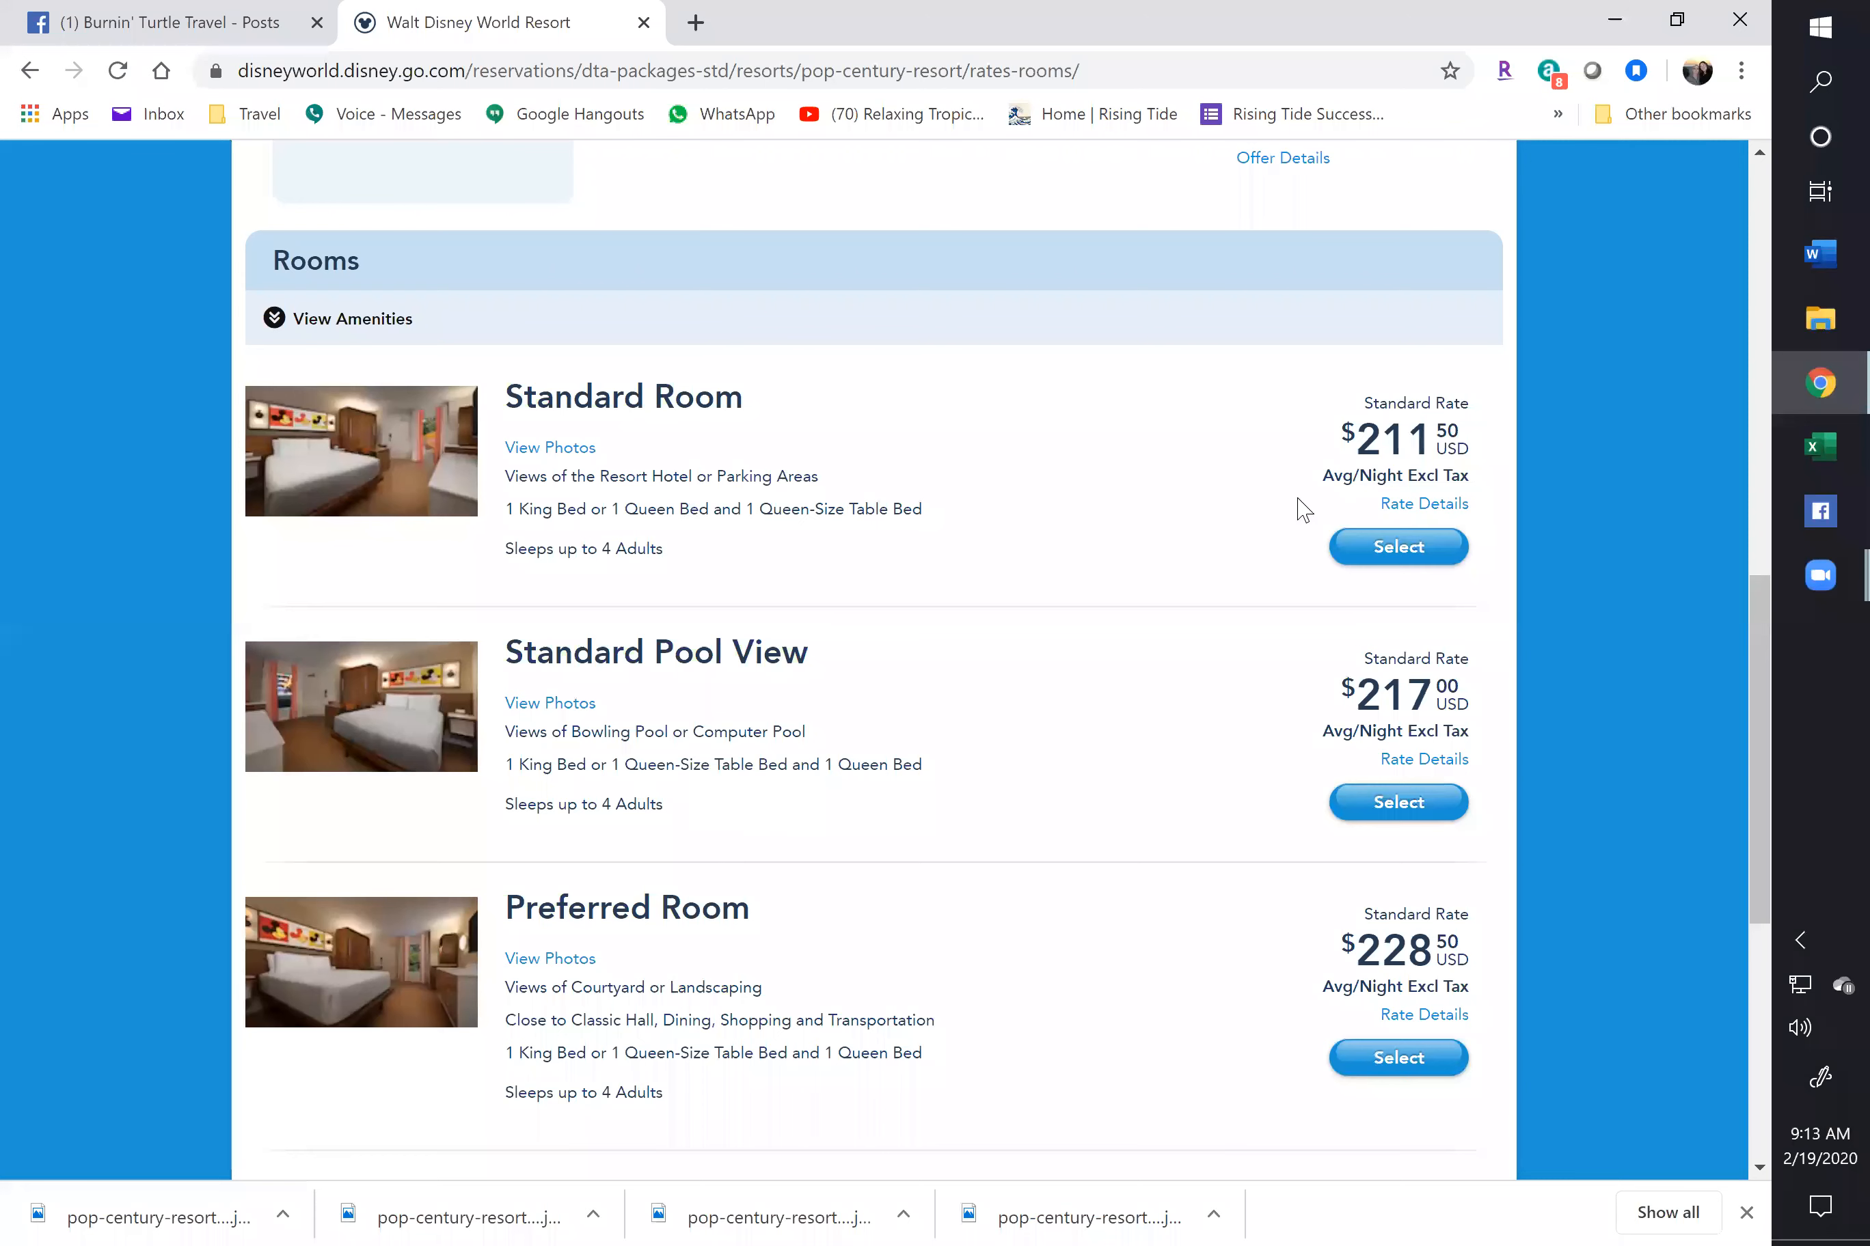
# Browse the Standard Room photos, including the bathroom, and return to the first one
pyautogui.click(539, 450)
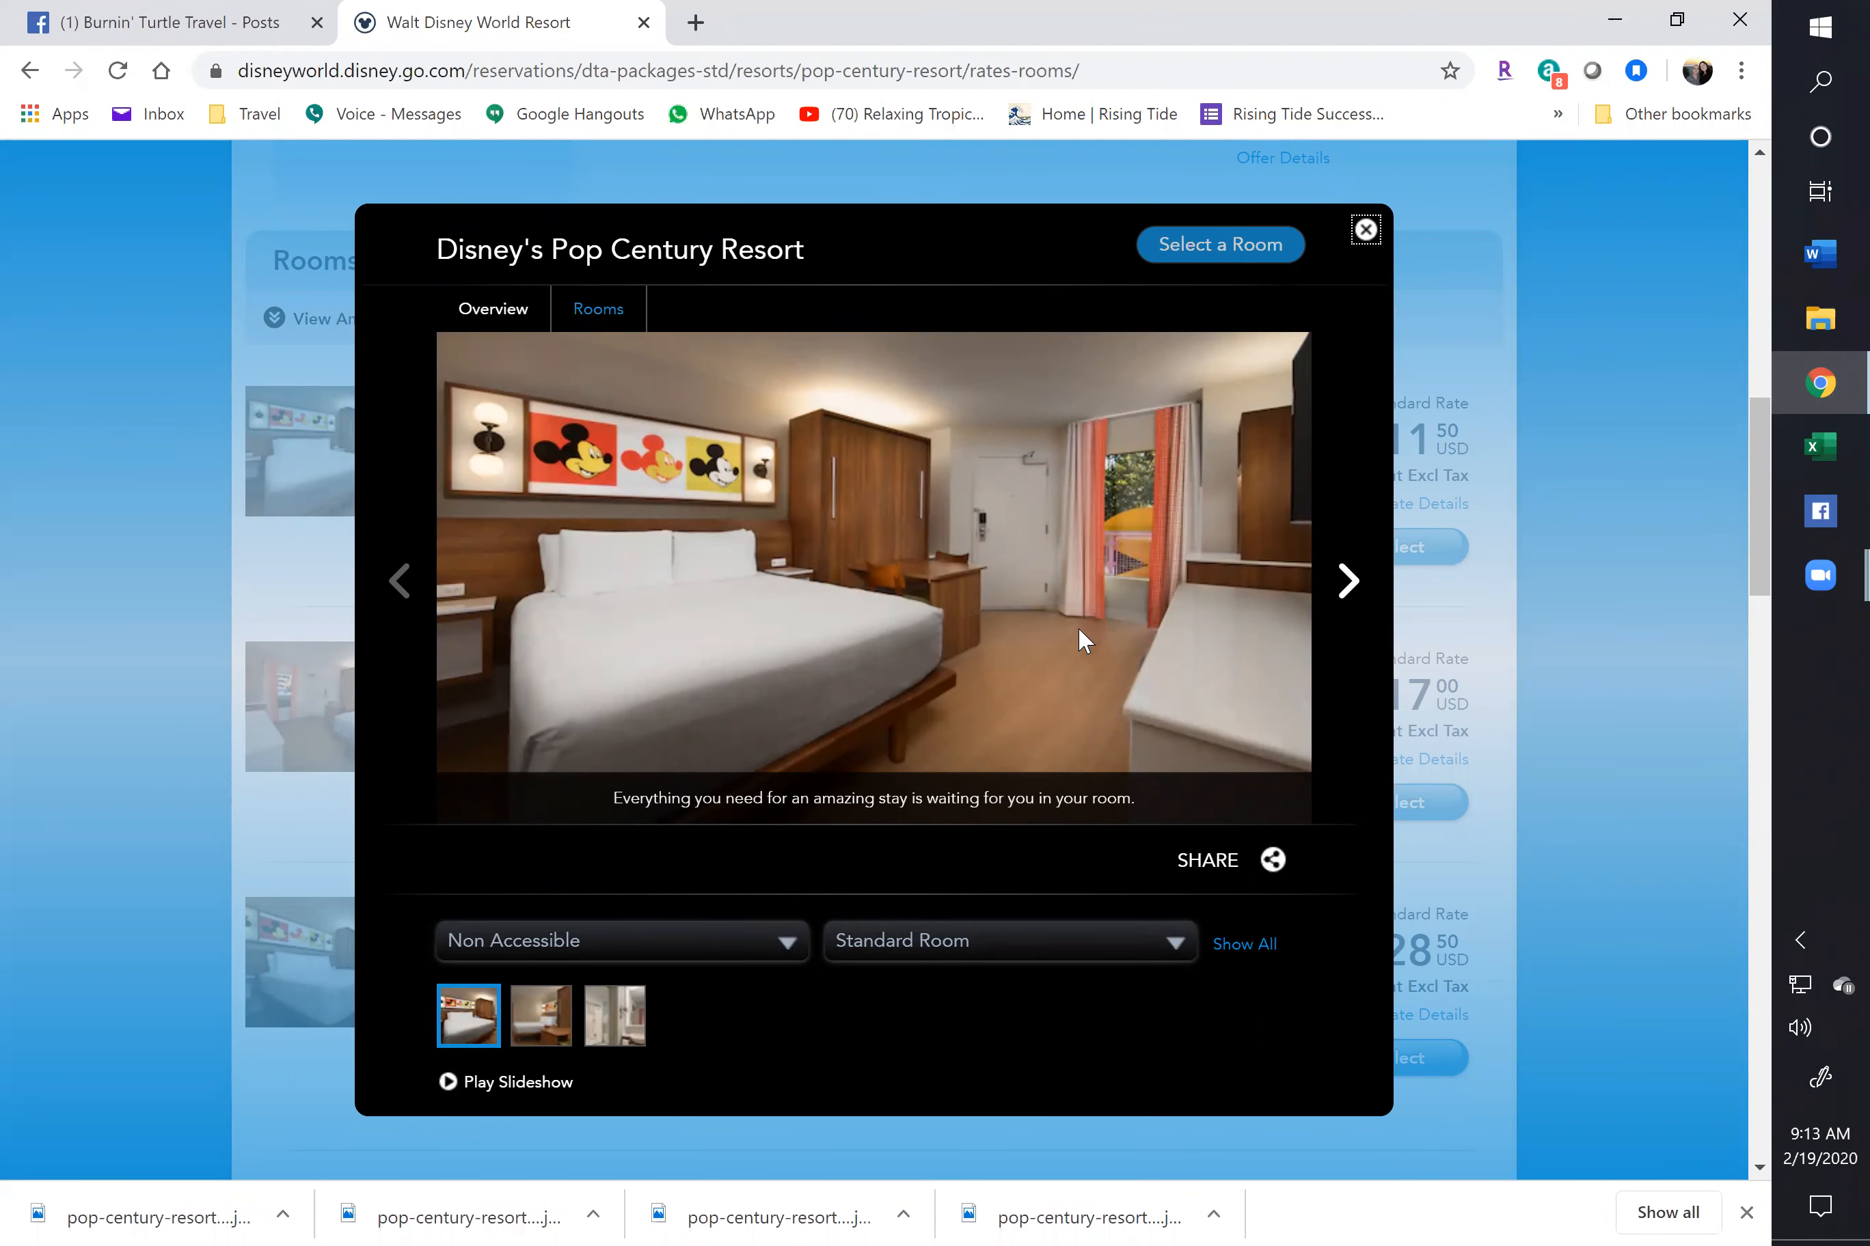
pyautogui.click(1347, 593)
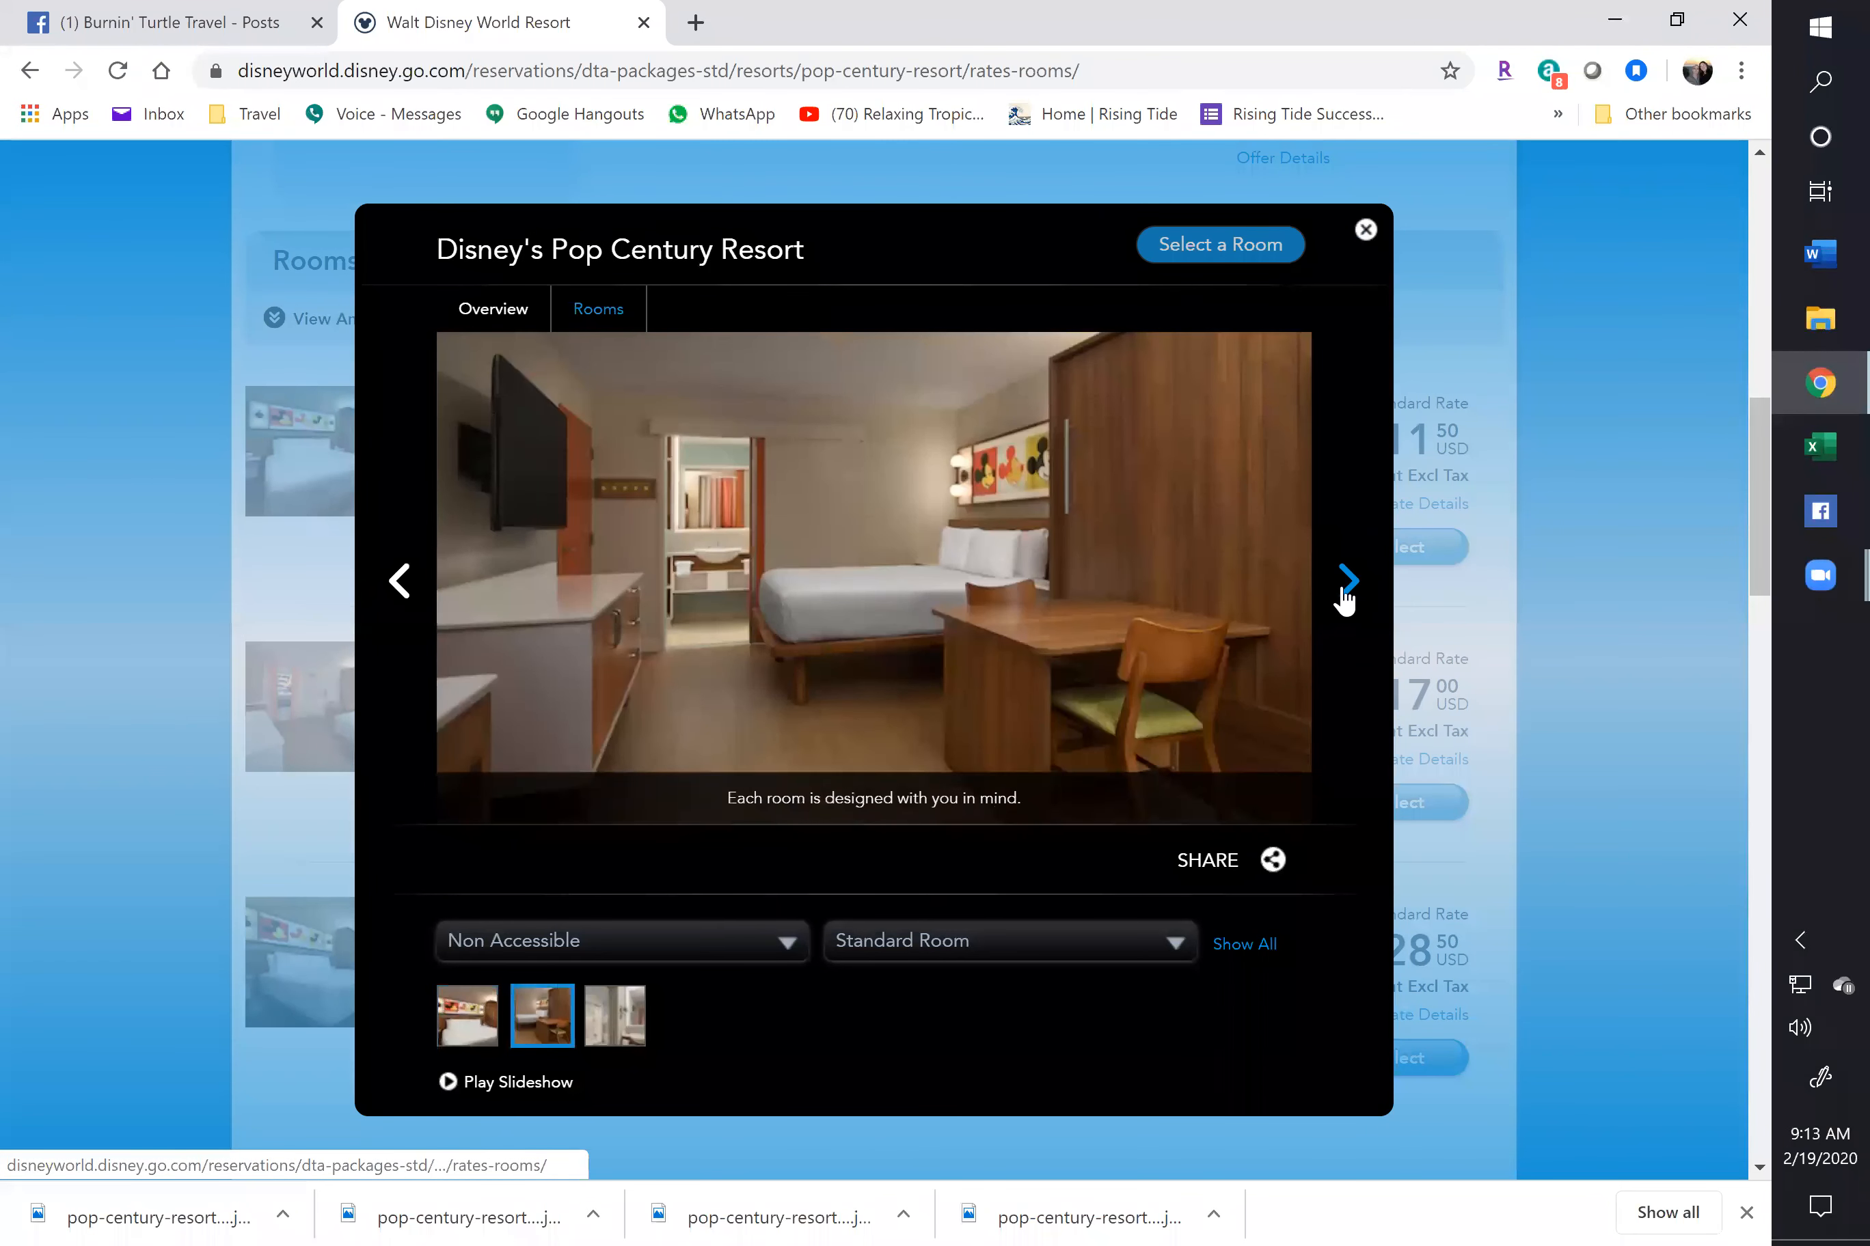
pyautogui.click(1347, 592)
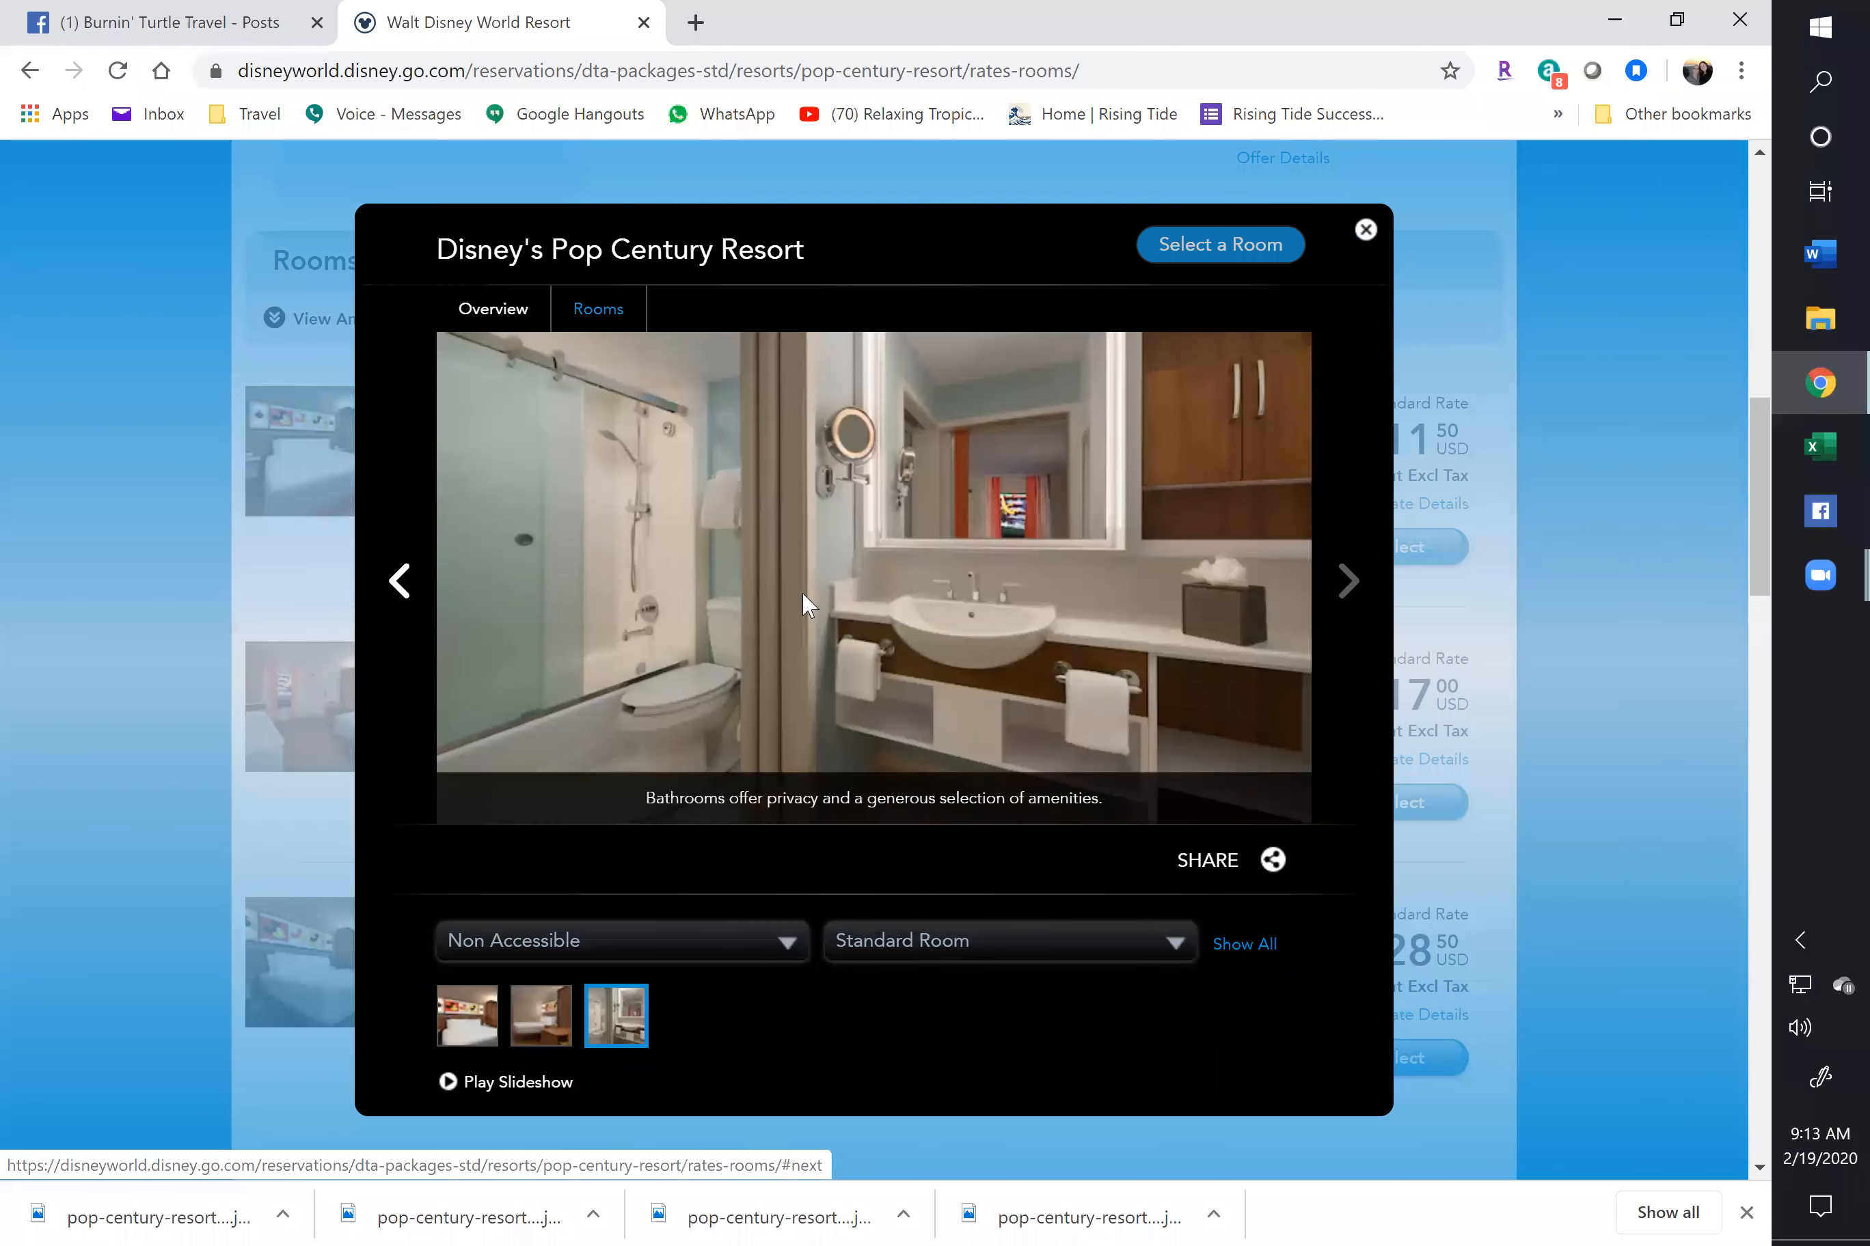
pyautogui.click(400, 595)
pyautogui.click(398, 591)
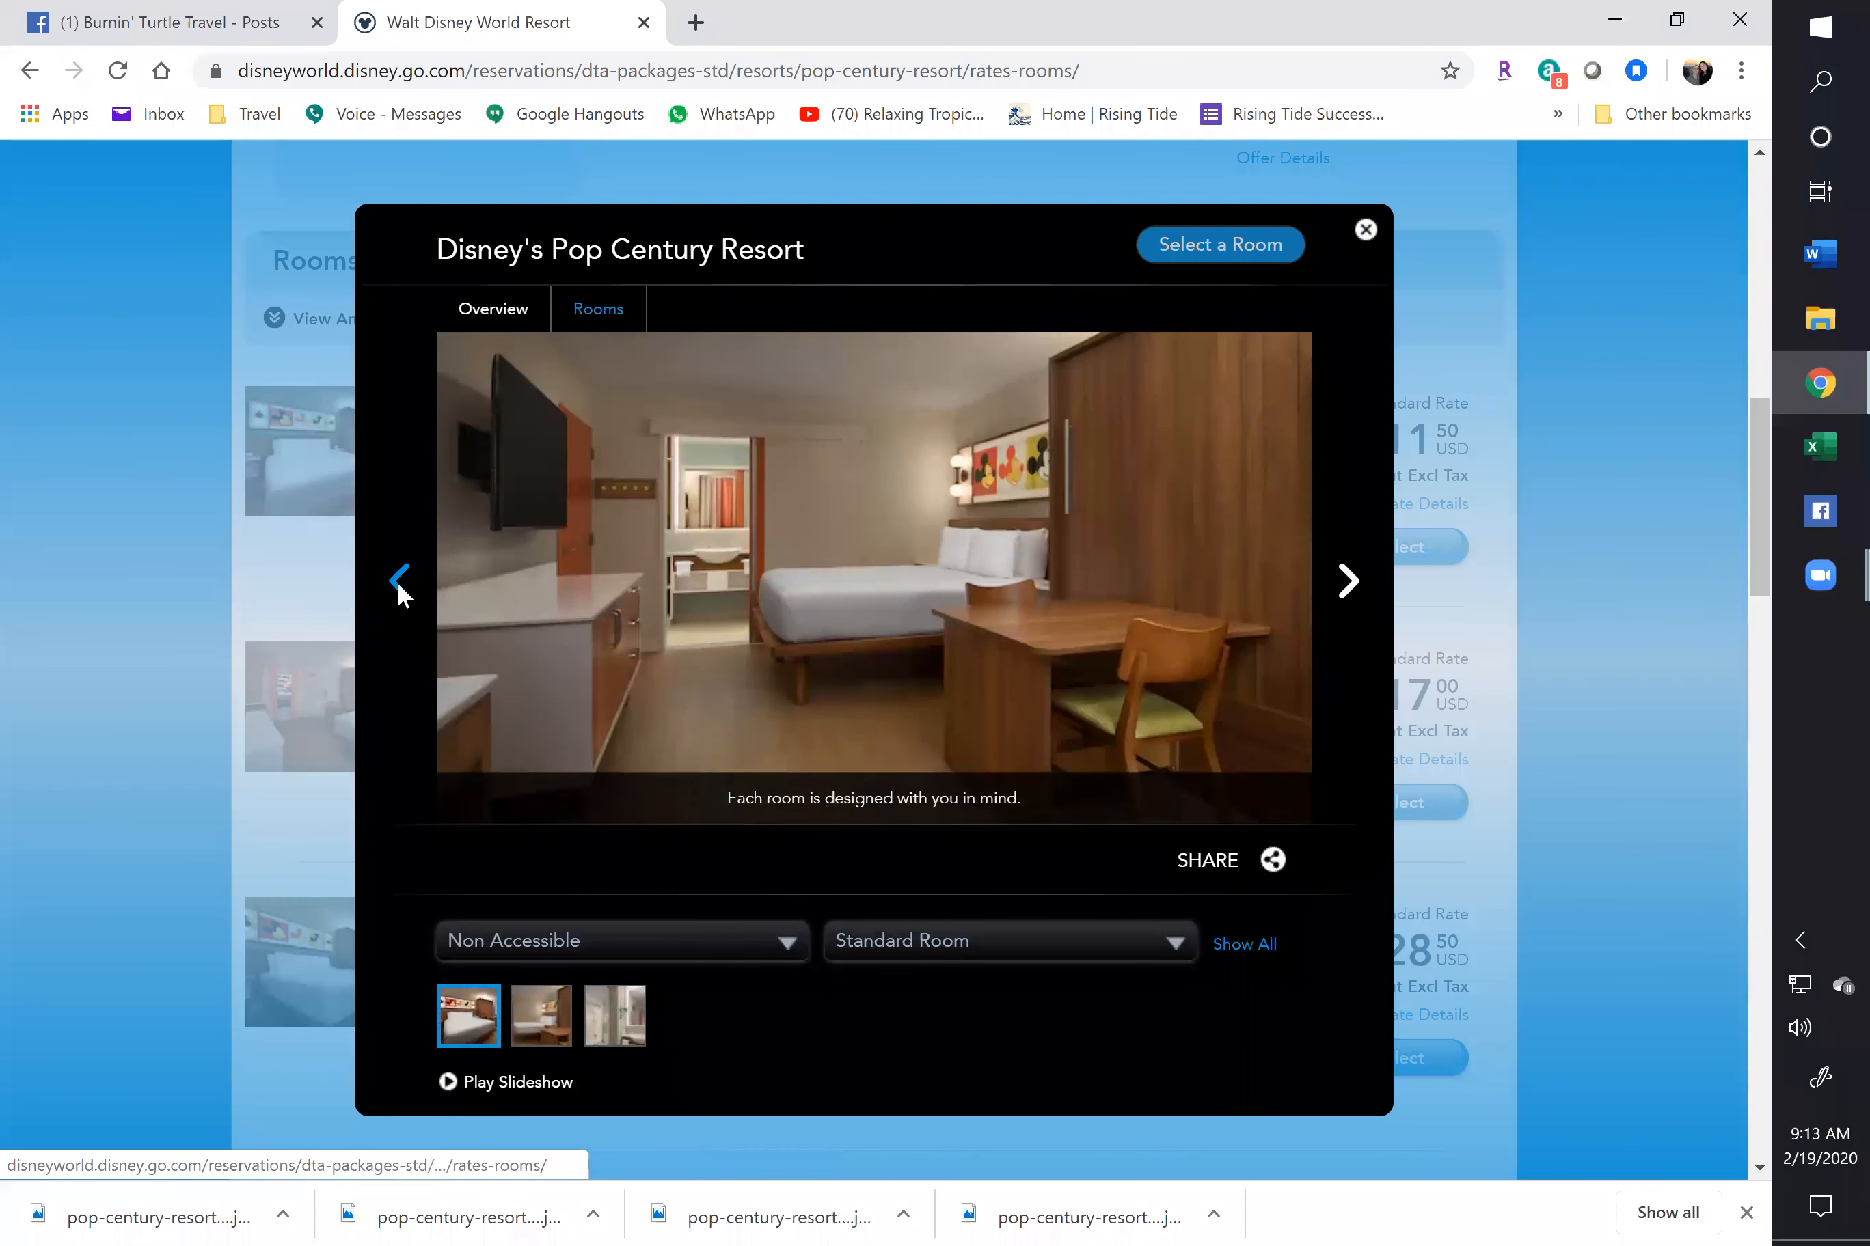
# Save the first Standard Room photo as room-ga-g00.jpg using All Files, then close the viewer
pyautogui.rightClick(848, 546)
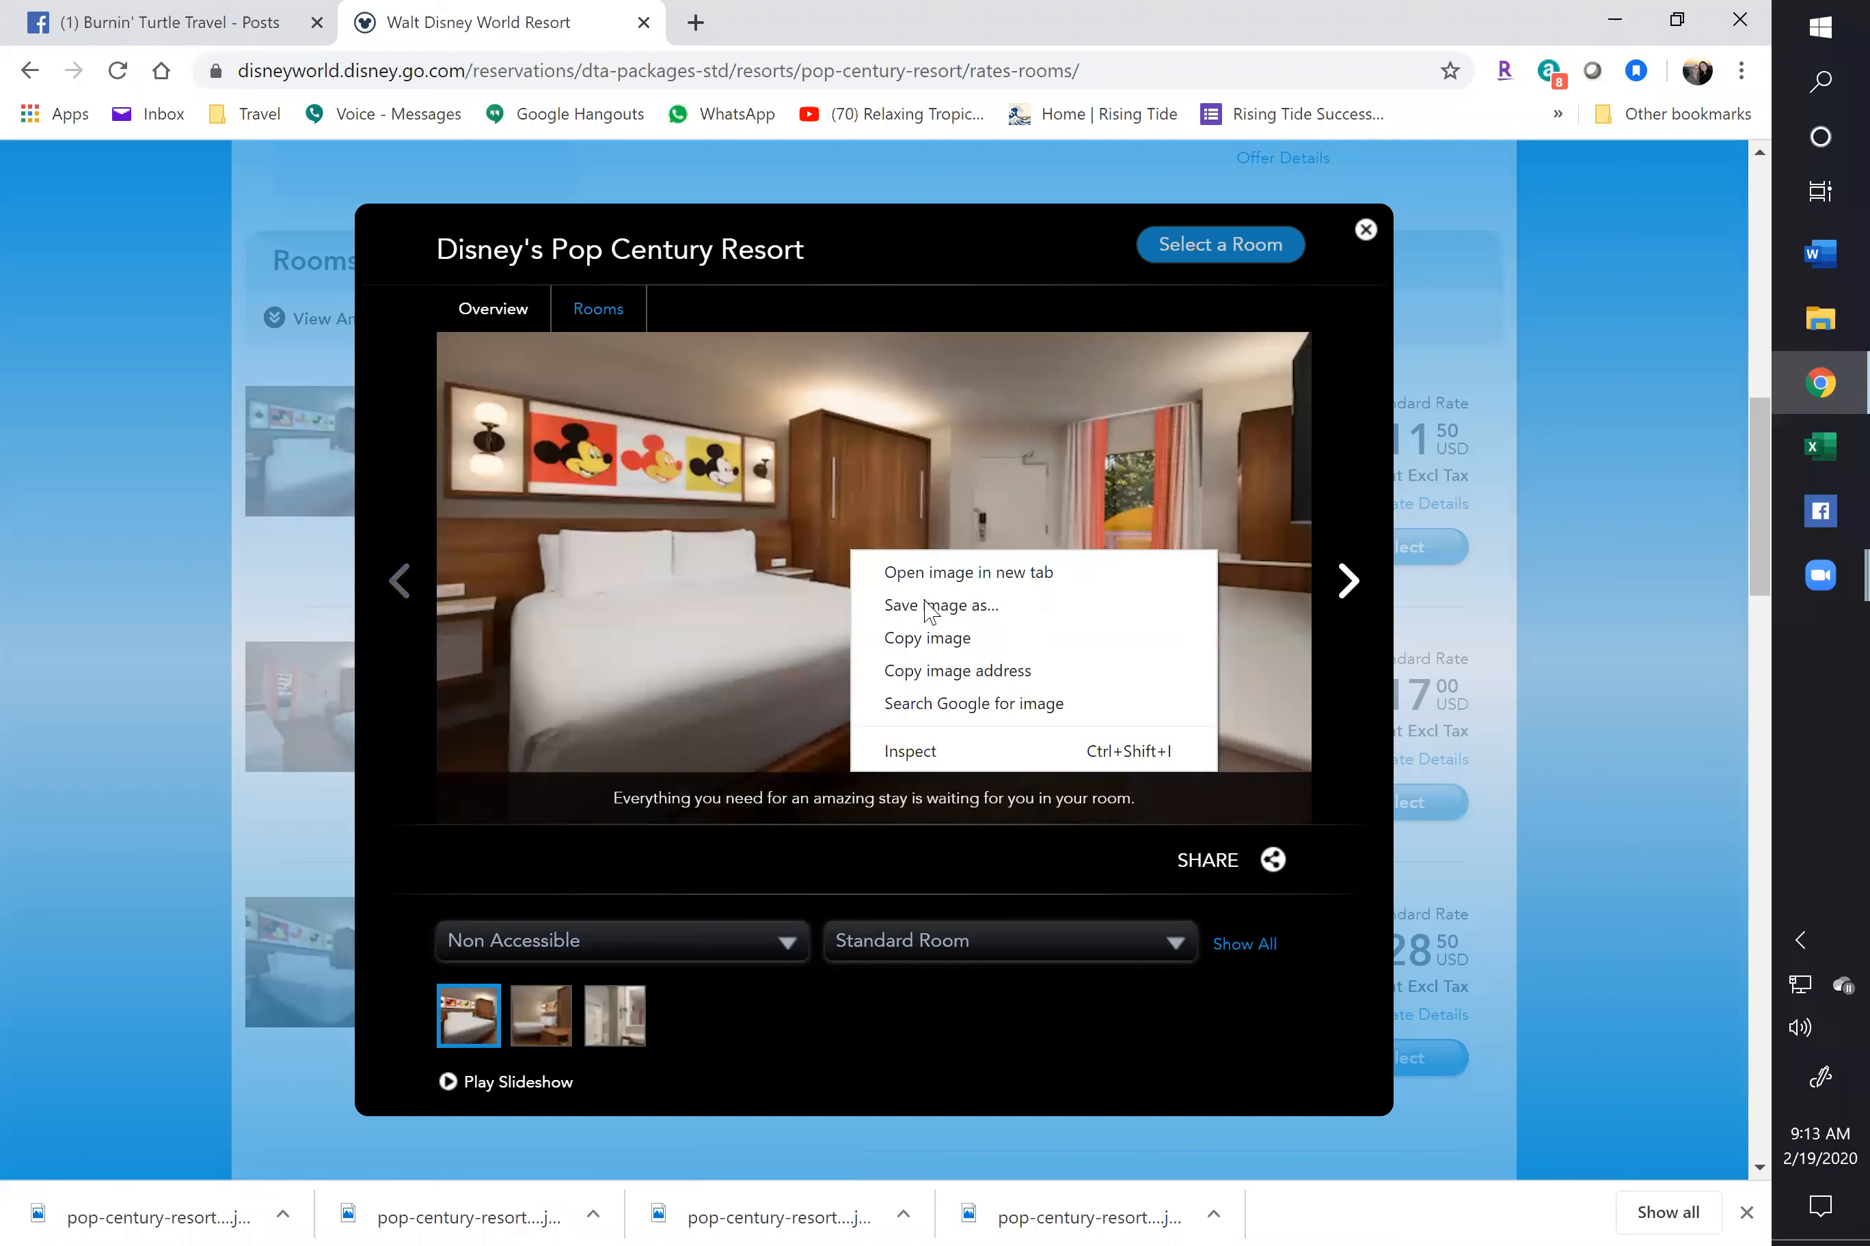
pyautogui.click(934, 611)
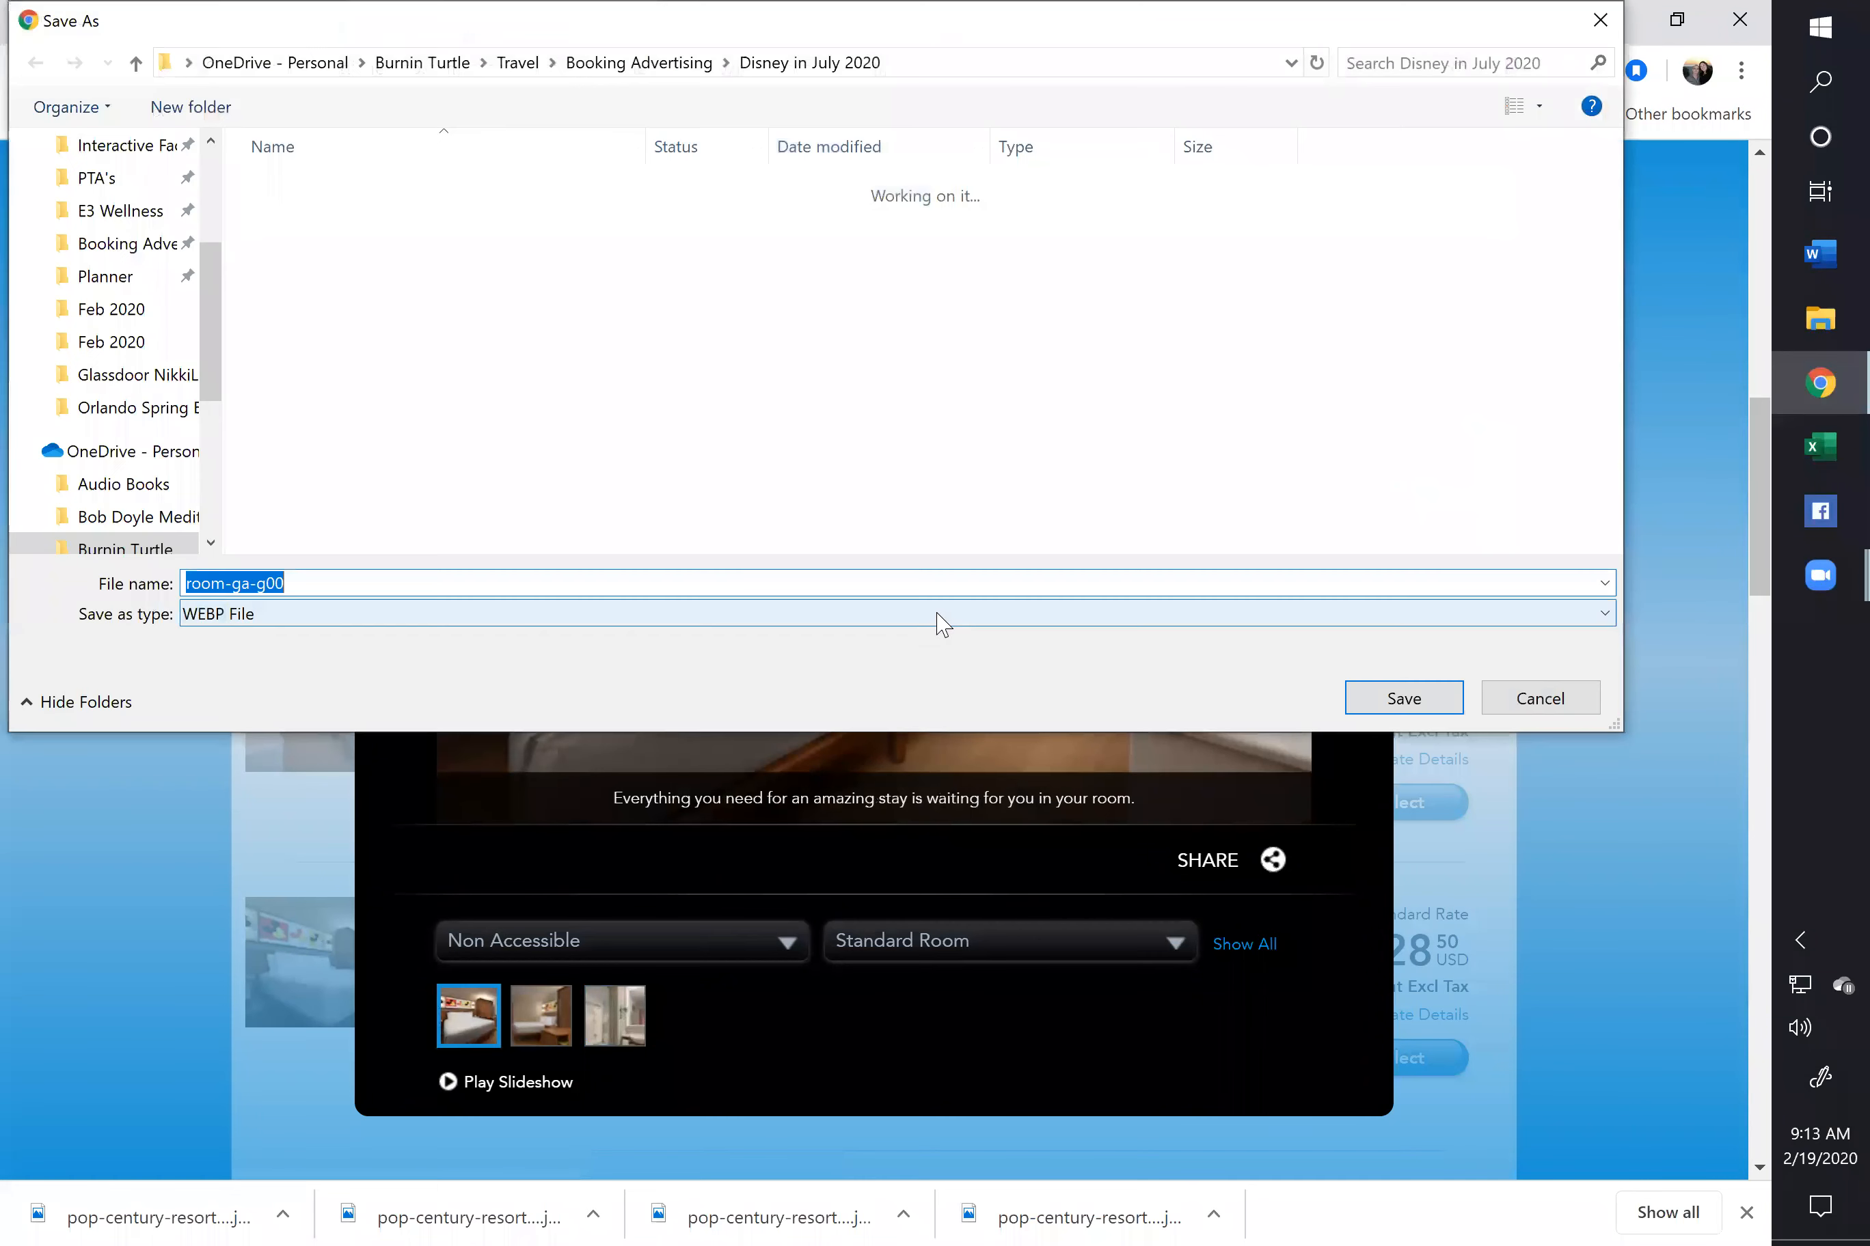
pyautogui.click(623, 615)
pyautogui.click(633, 661)
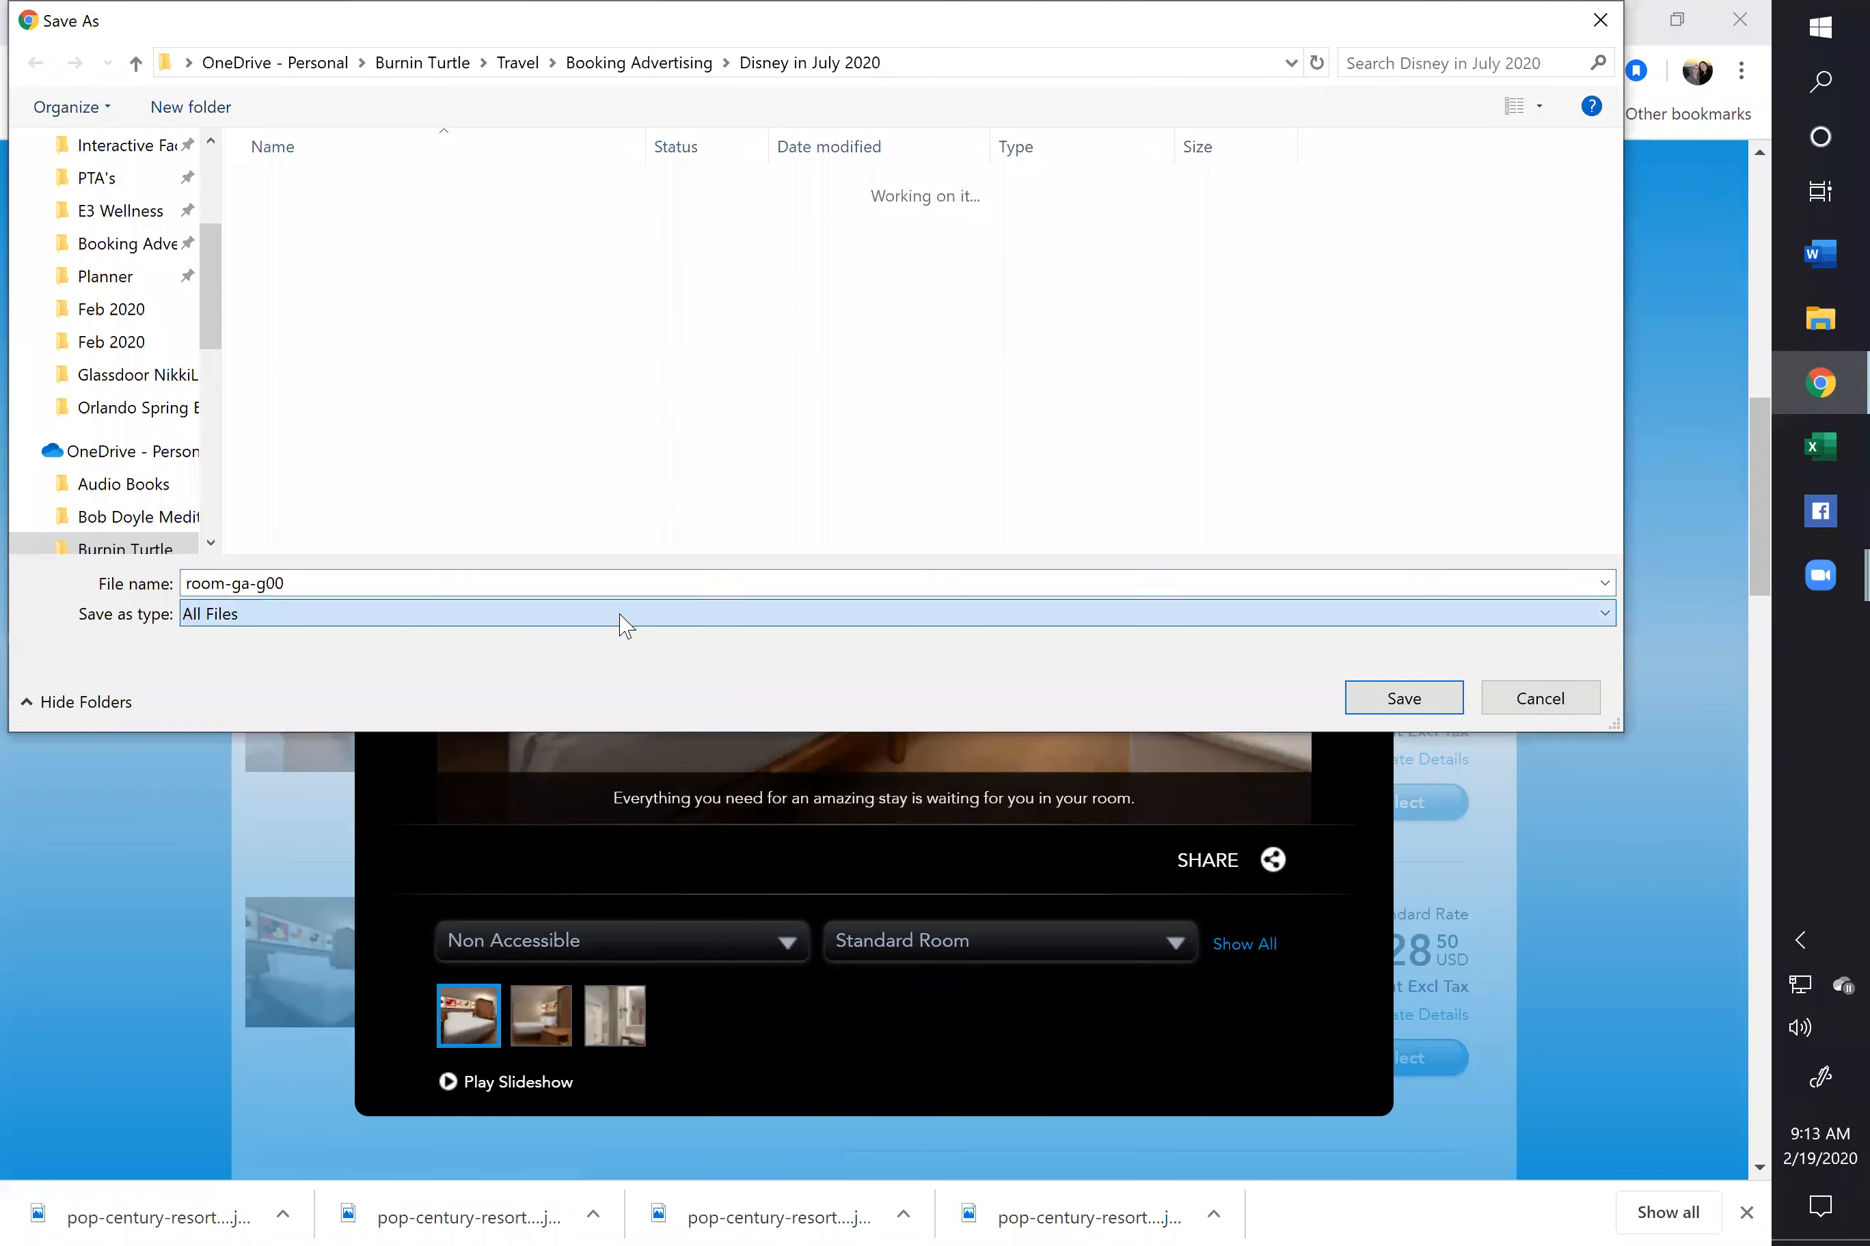
pyautogui.doubleClick(614, 585)
pyautogui.click(614, 586)
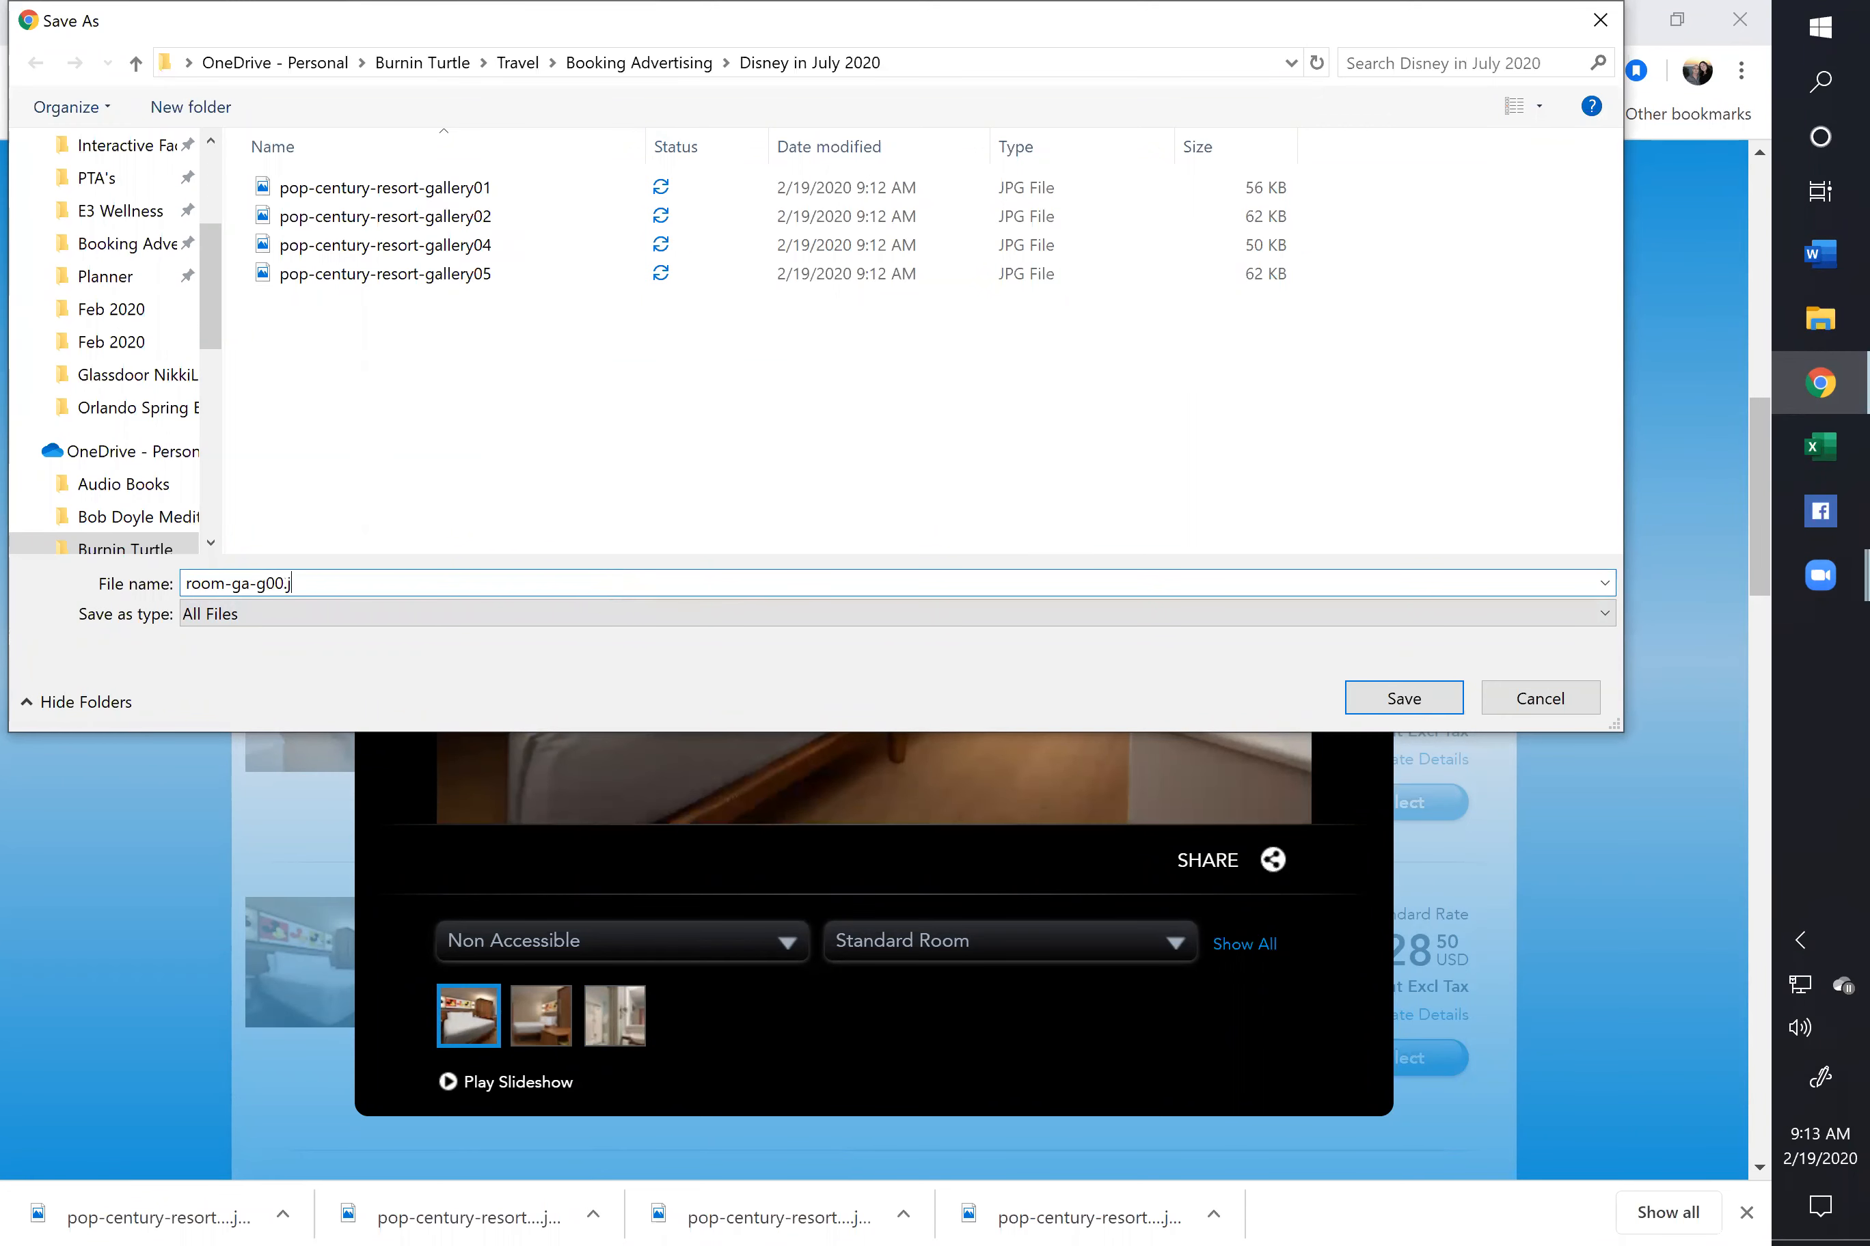
pyautogui.click(1417, 699)
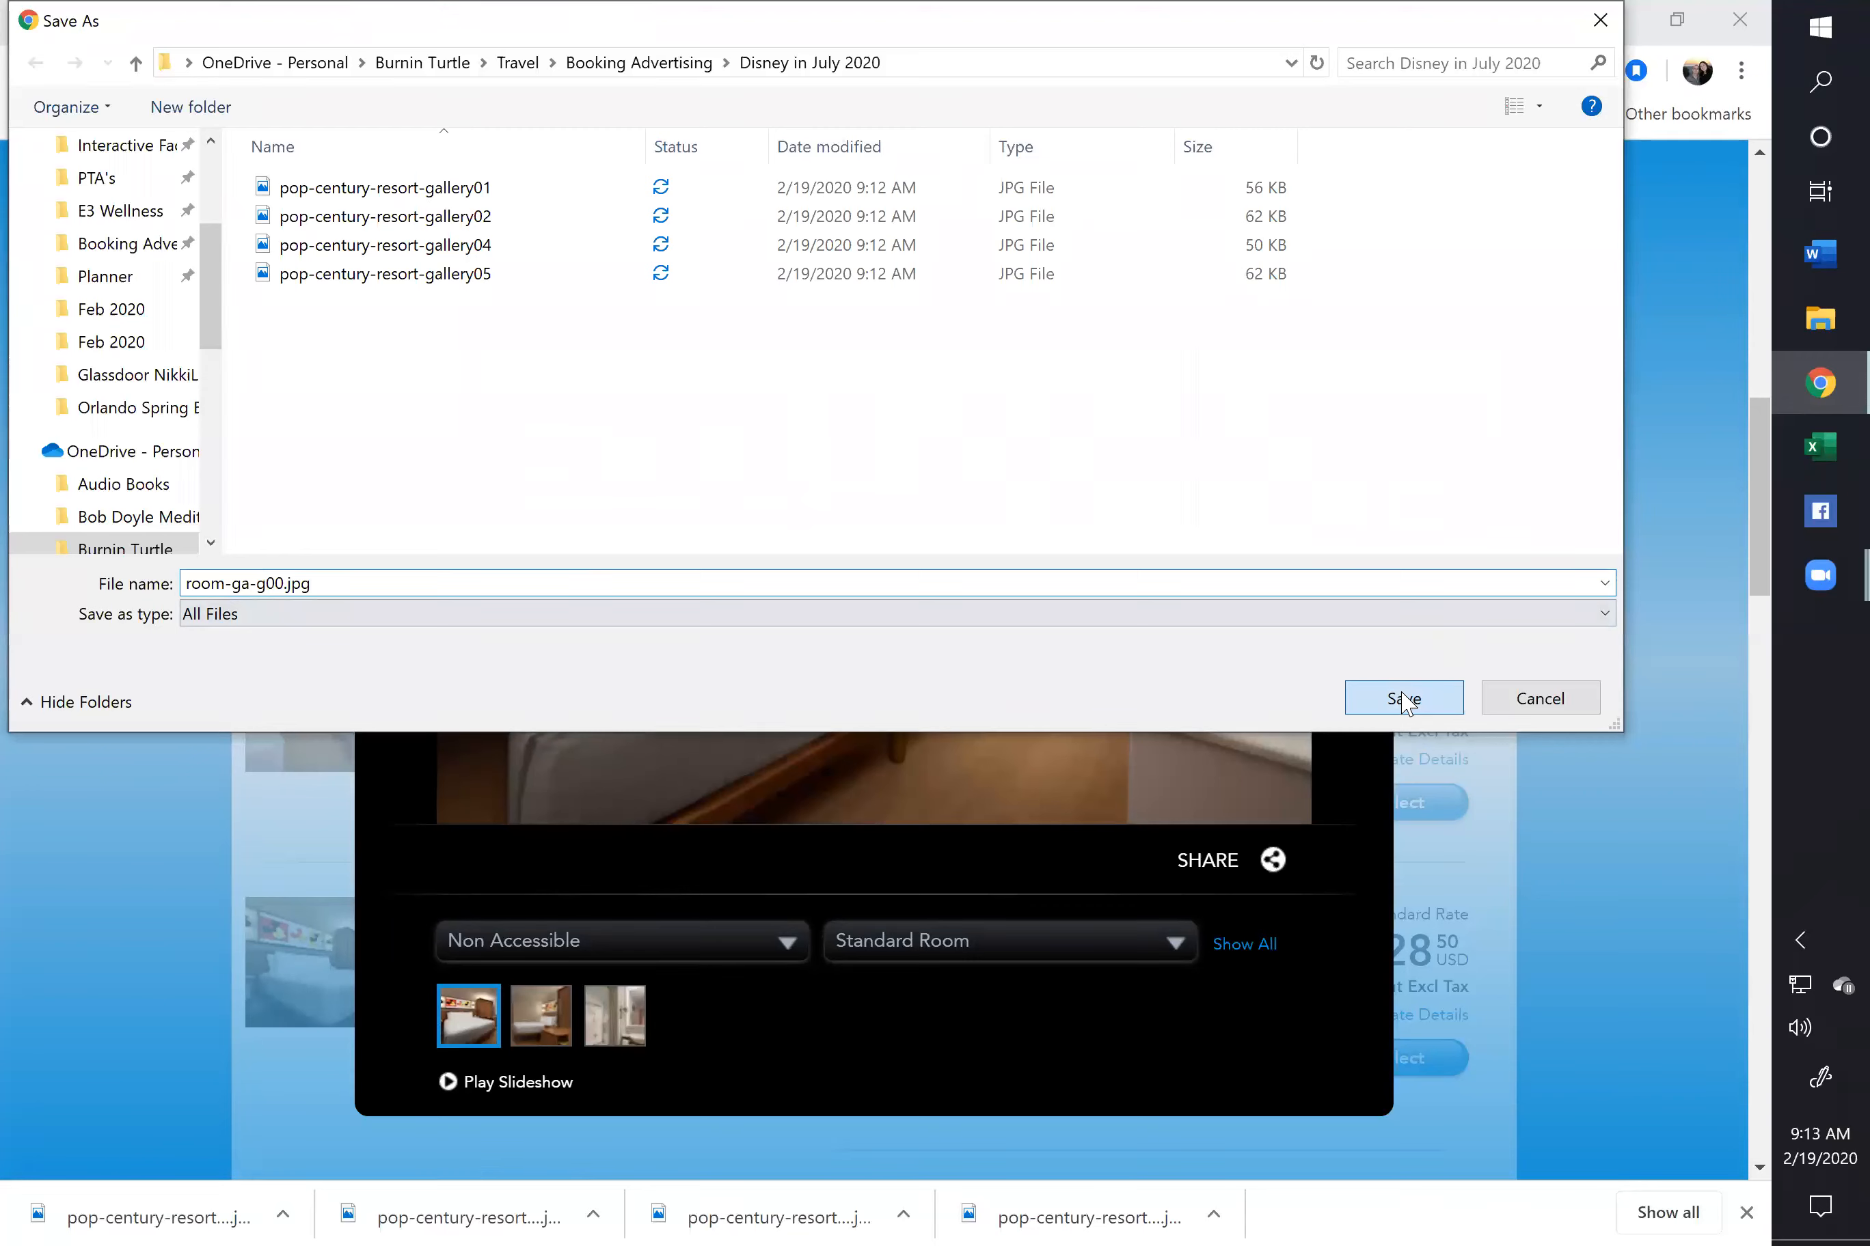
pyautogui.click(1366, 230)
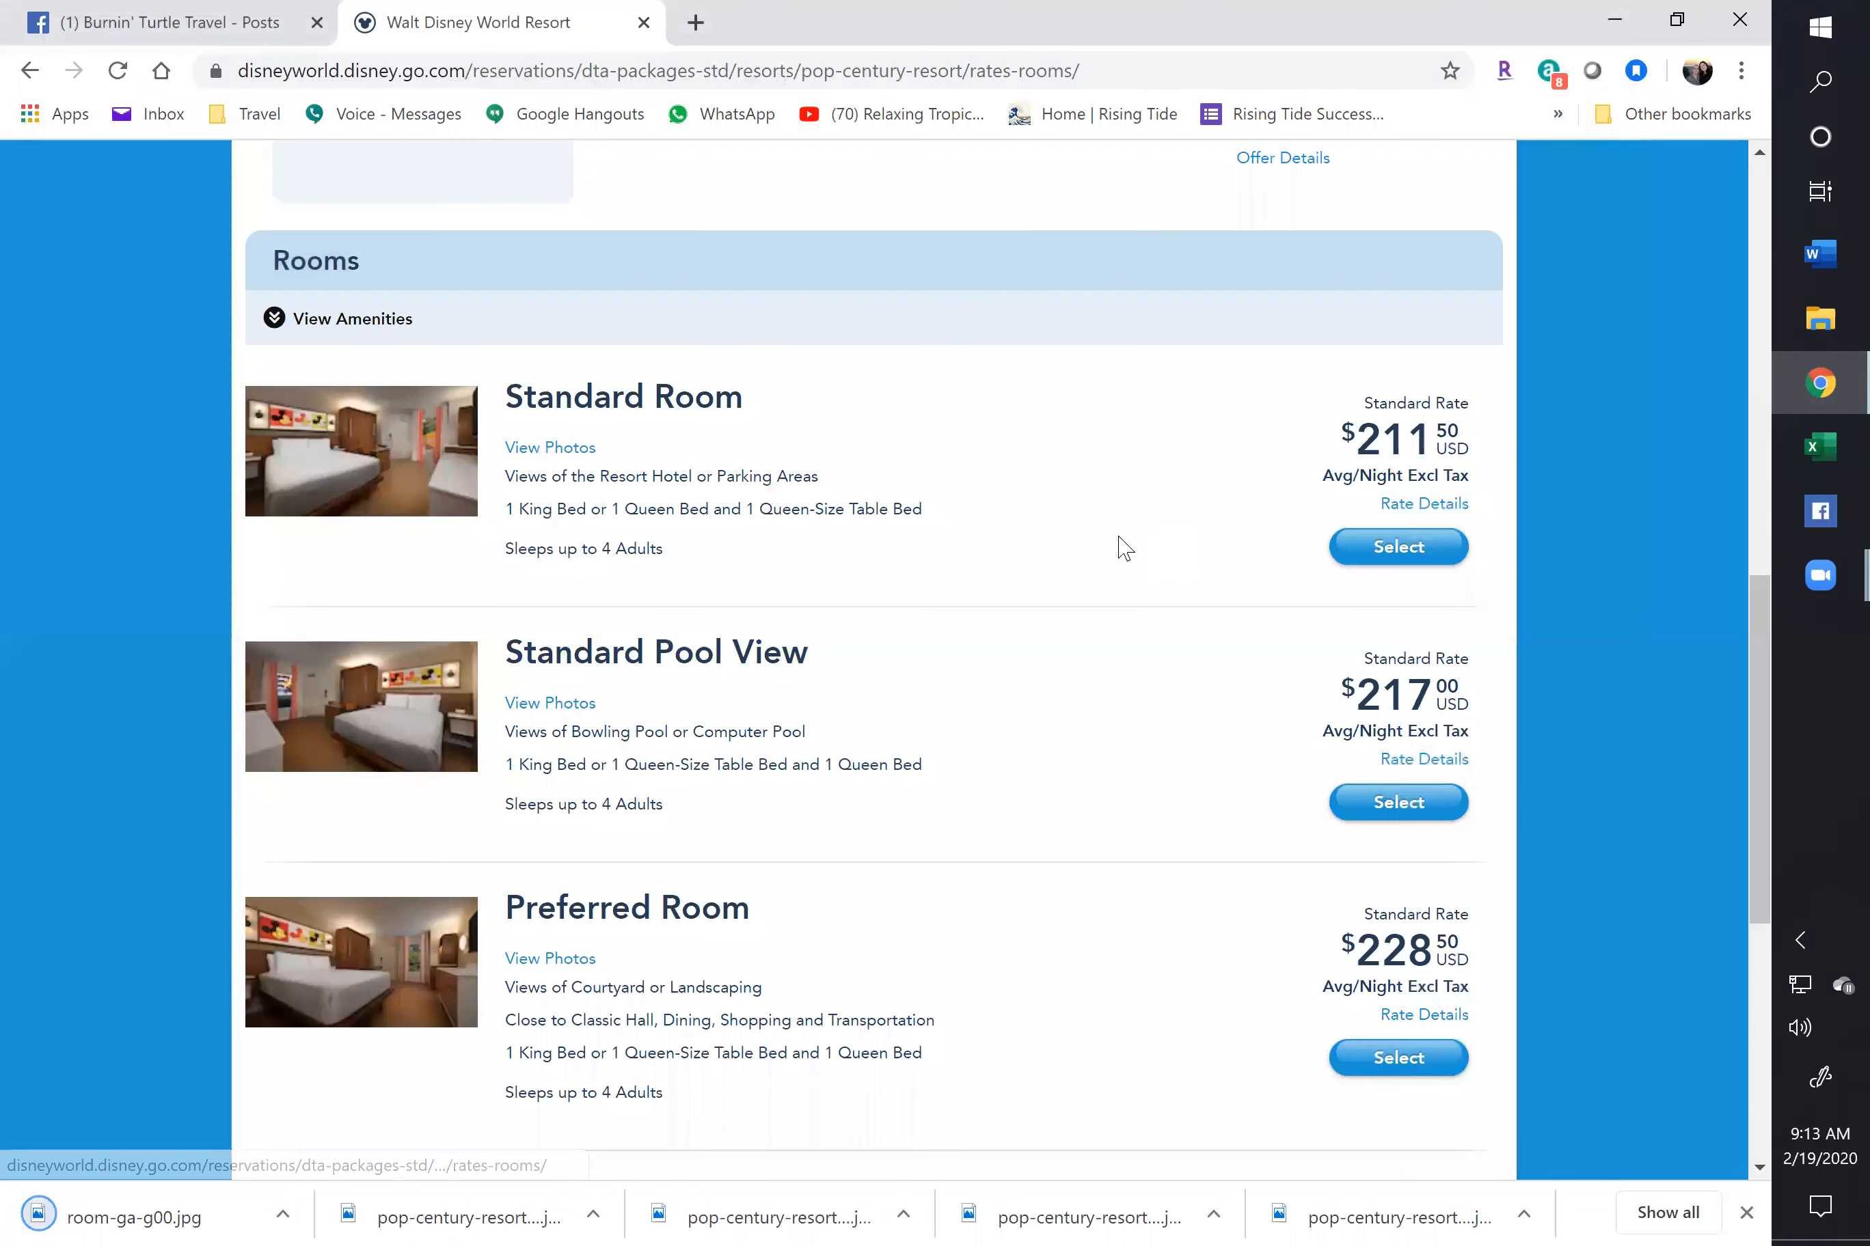
# Select the Standard Room for July 1–7, 2020, giving a $1,269.00 cart subtotal
pyautogui.click(1370, 550)
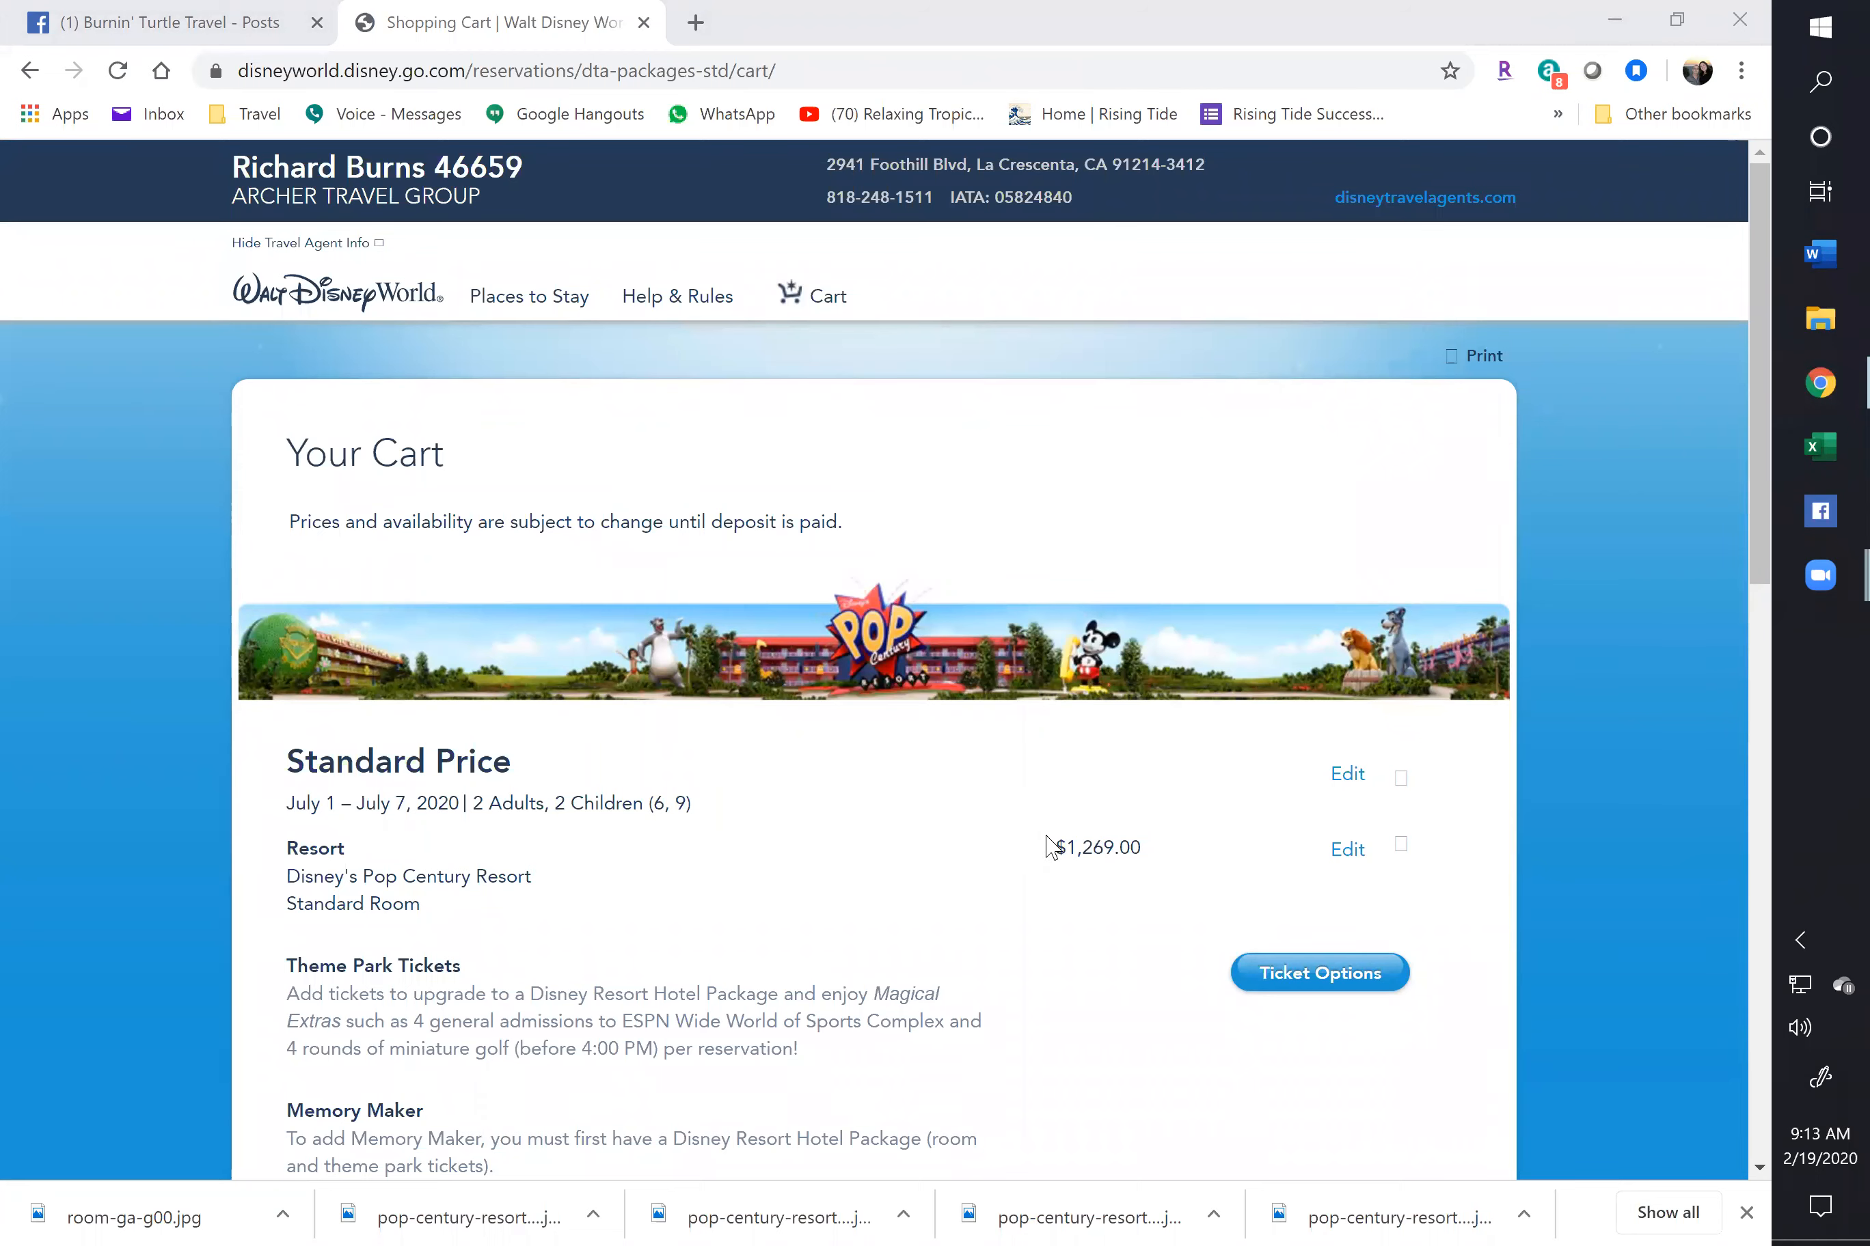
pyautogui.scroll(-1, 745, 835)
pyautogui.scroll(-3, 744, 841)
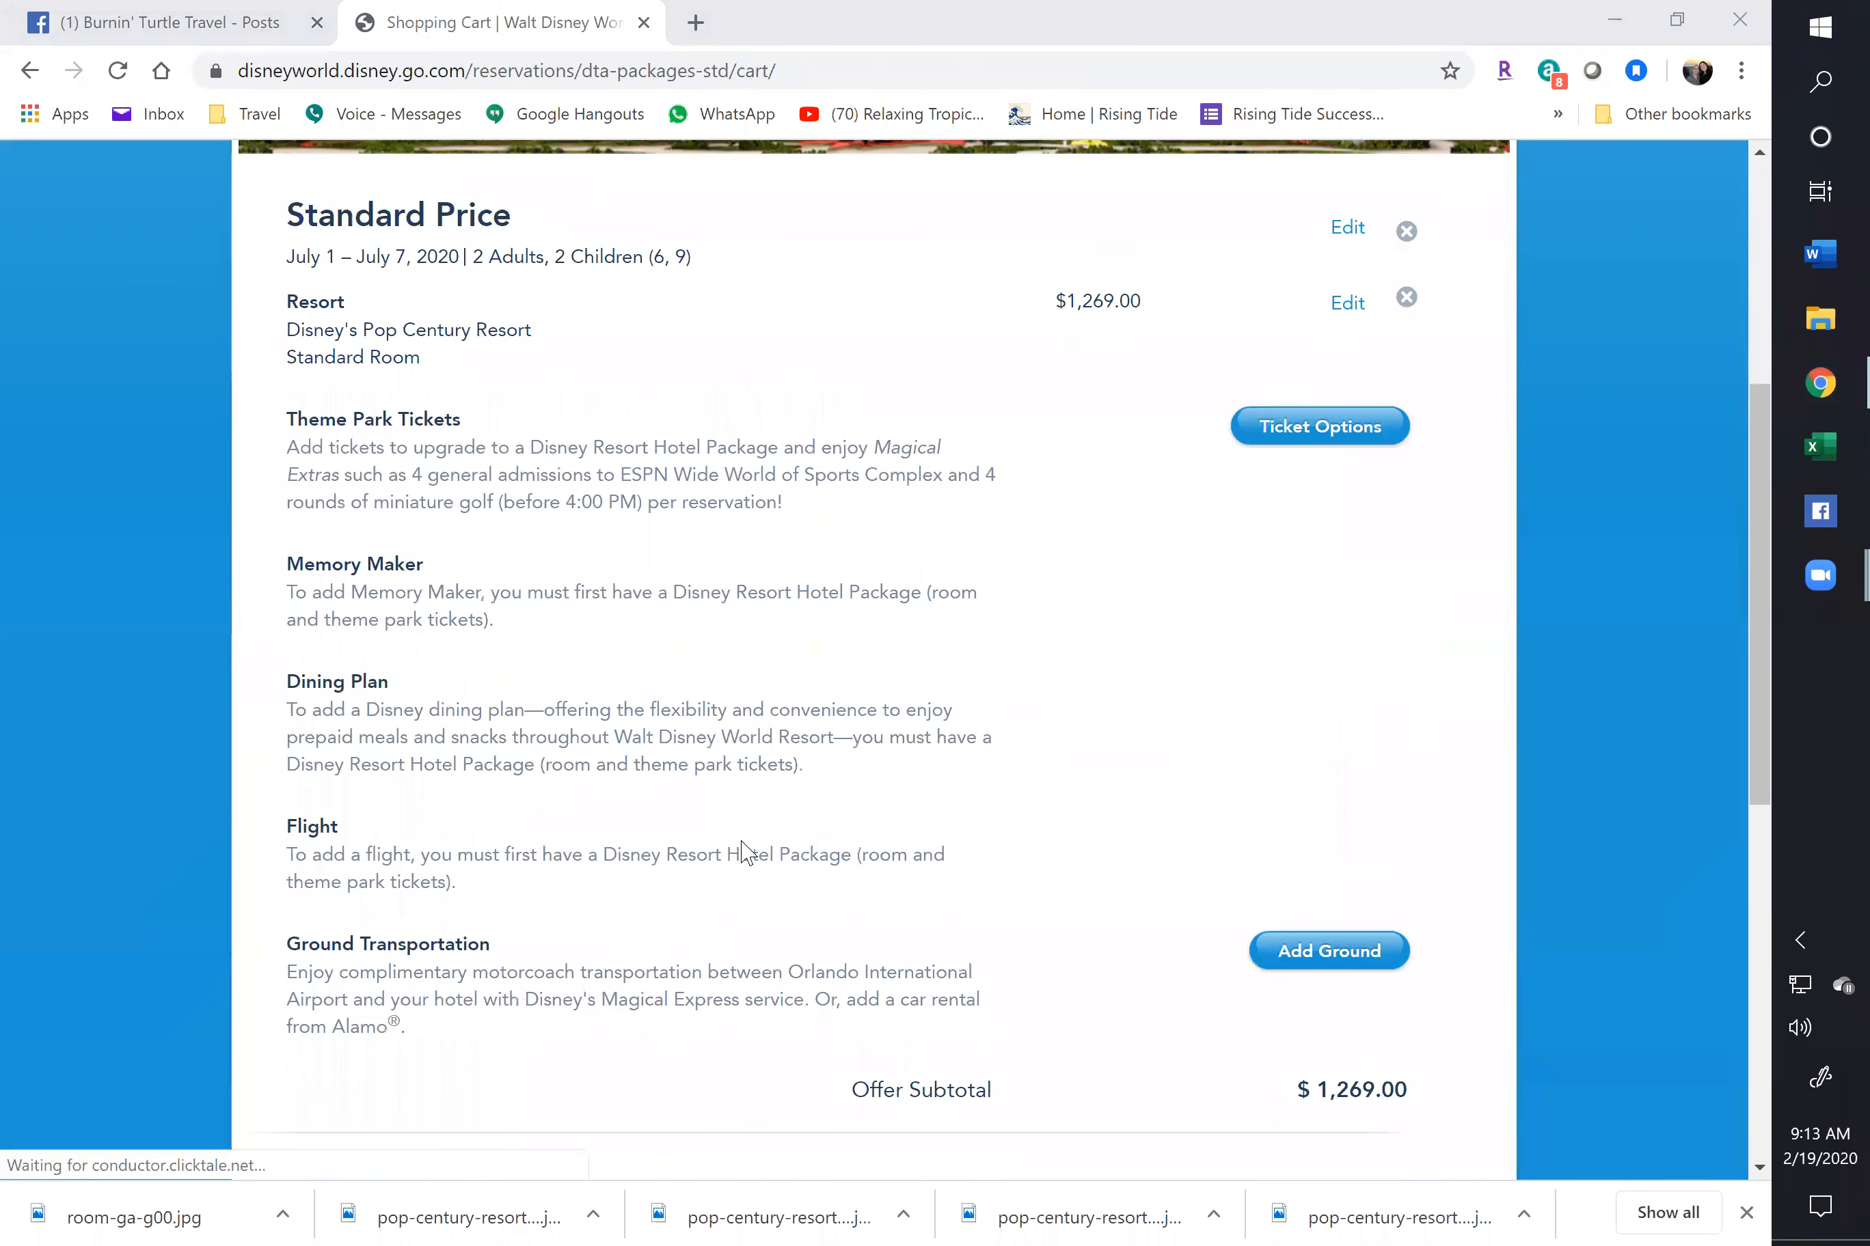
pyautogui.scroll(2, 745, 848)
pyautogui.scroll(1, 1331, 845)
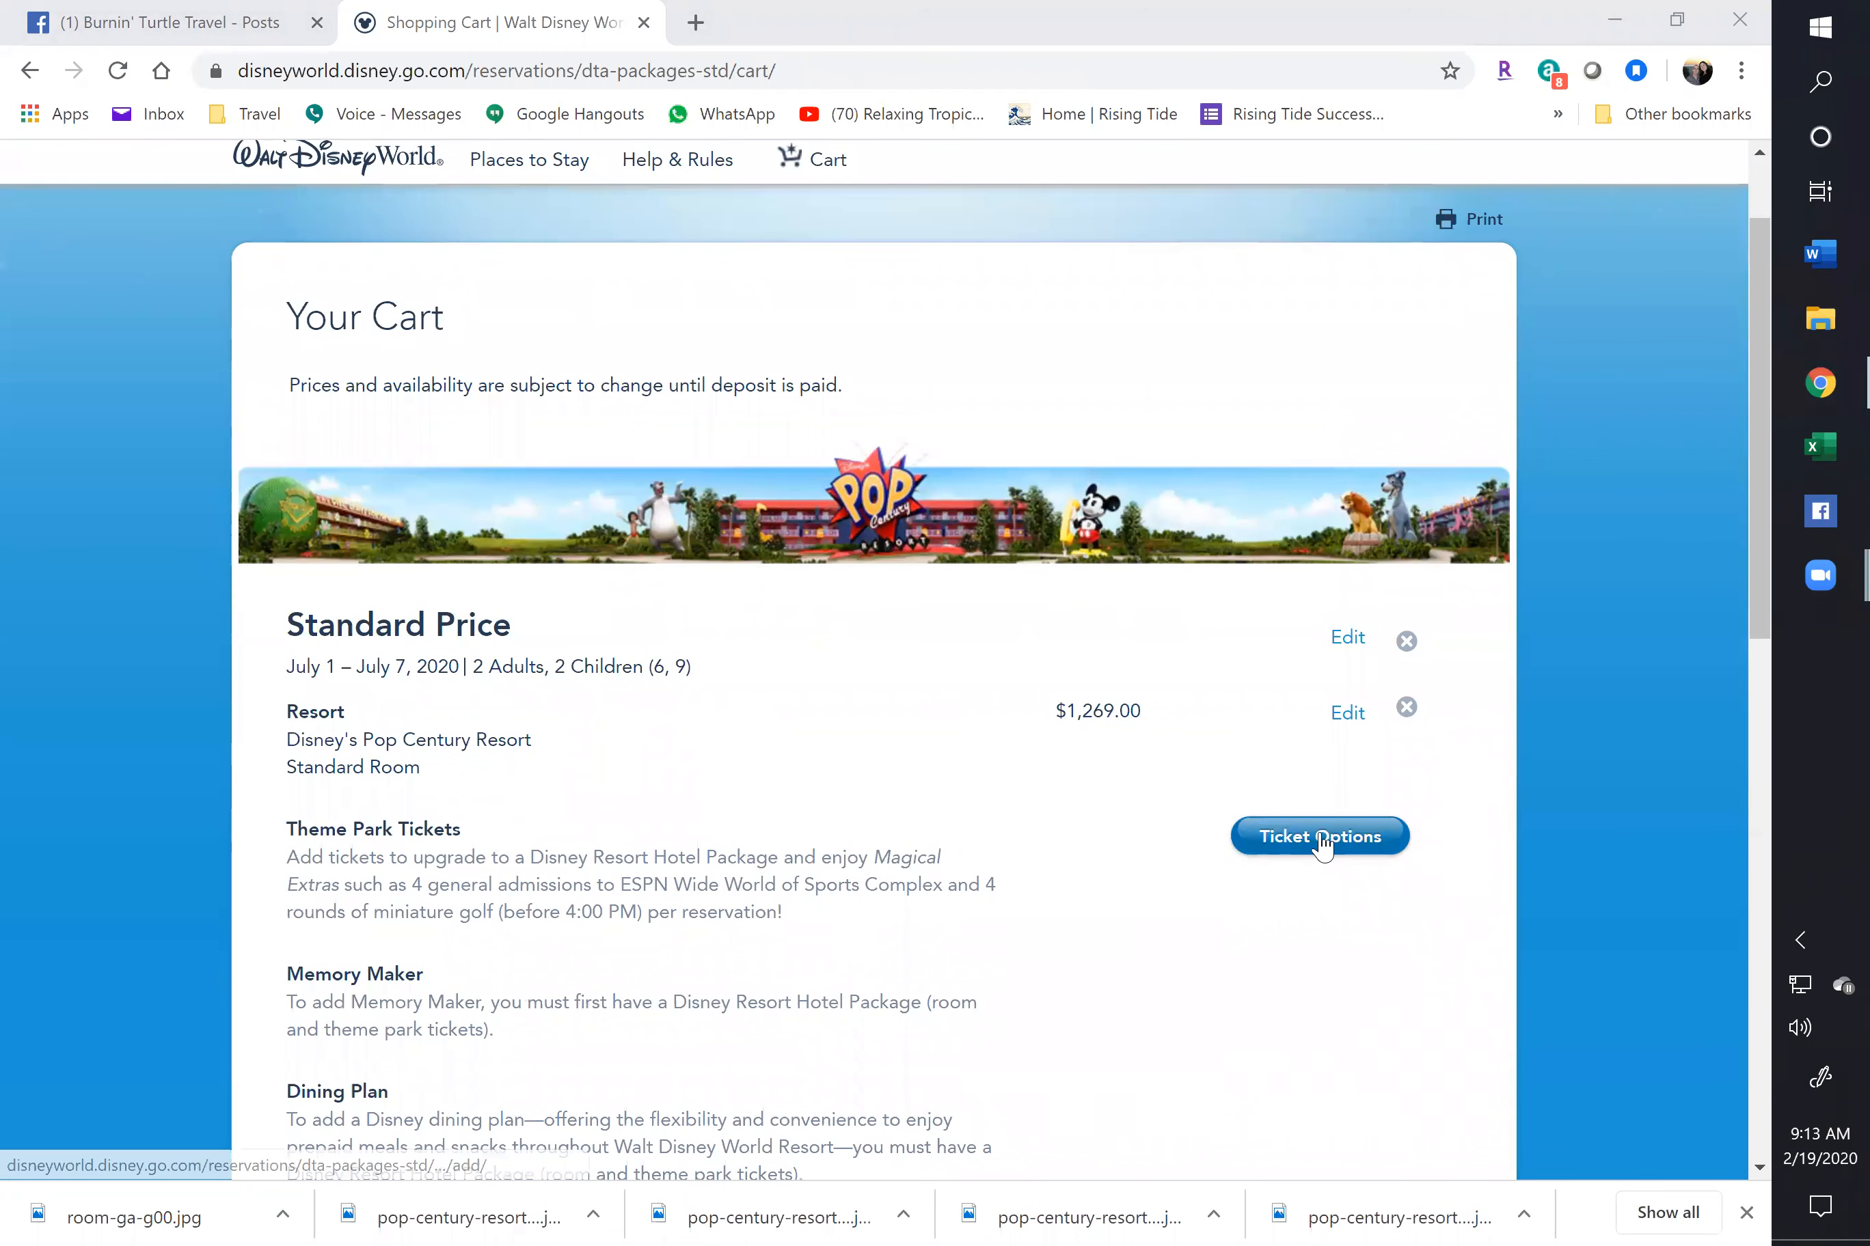
# Switch tickets to 4-Day Base Tickets for 2 guests aged 10+ and 2 aged 3-9, subtotal $3,317.28
pyautogui.click(1321, 845)
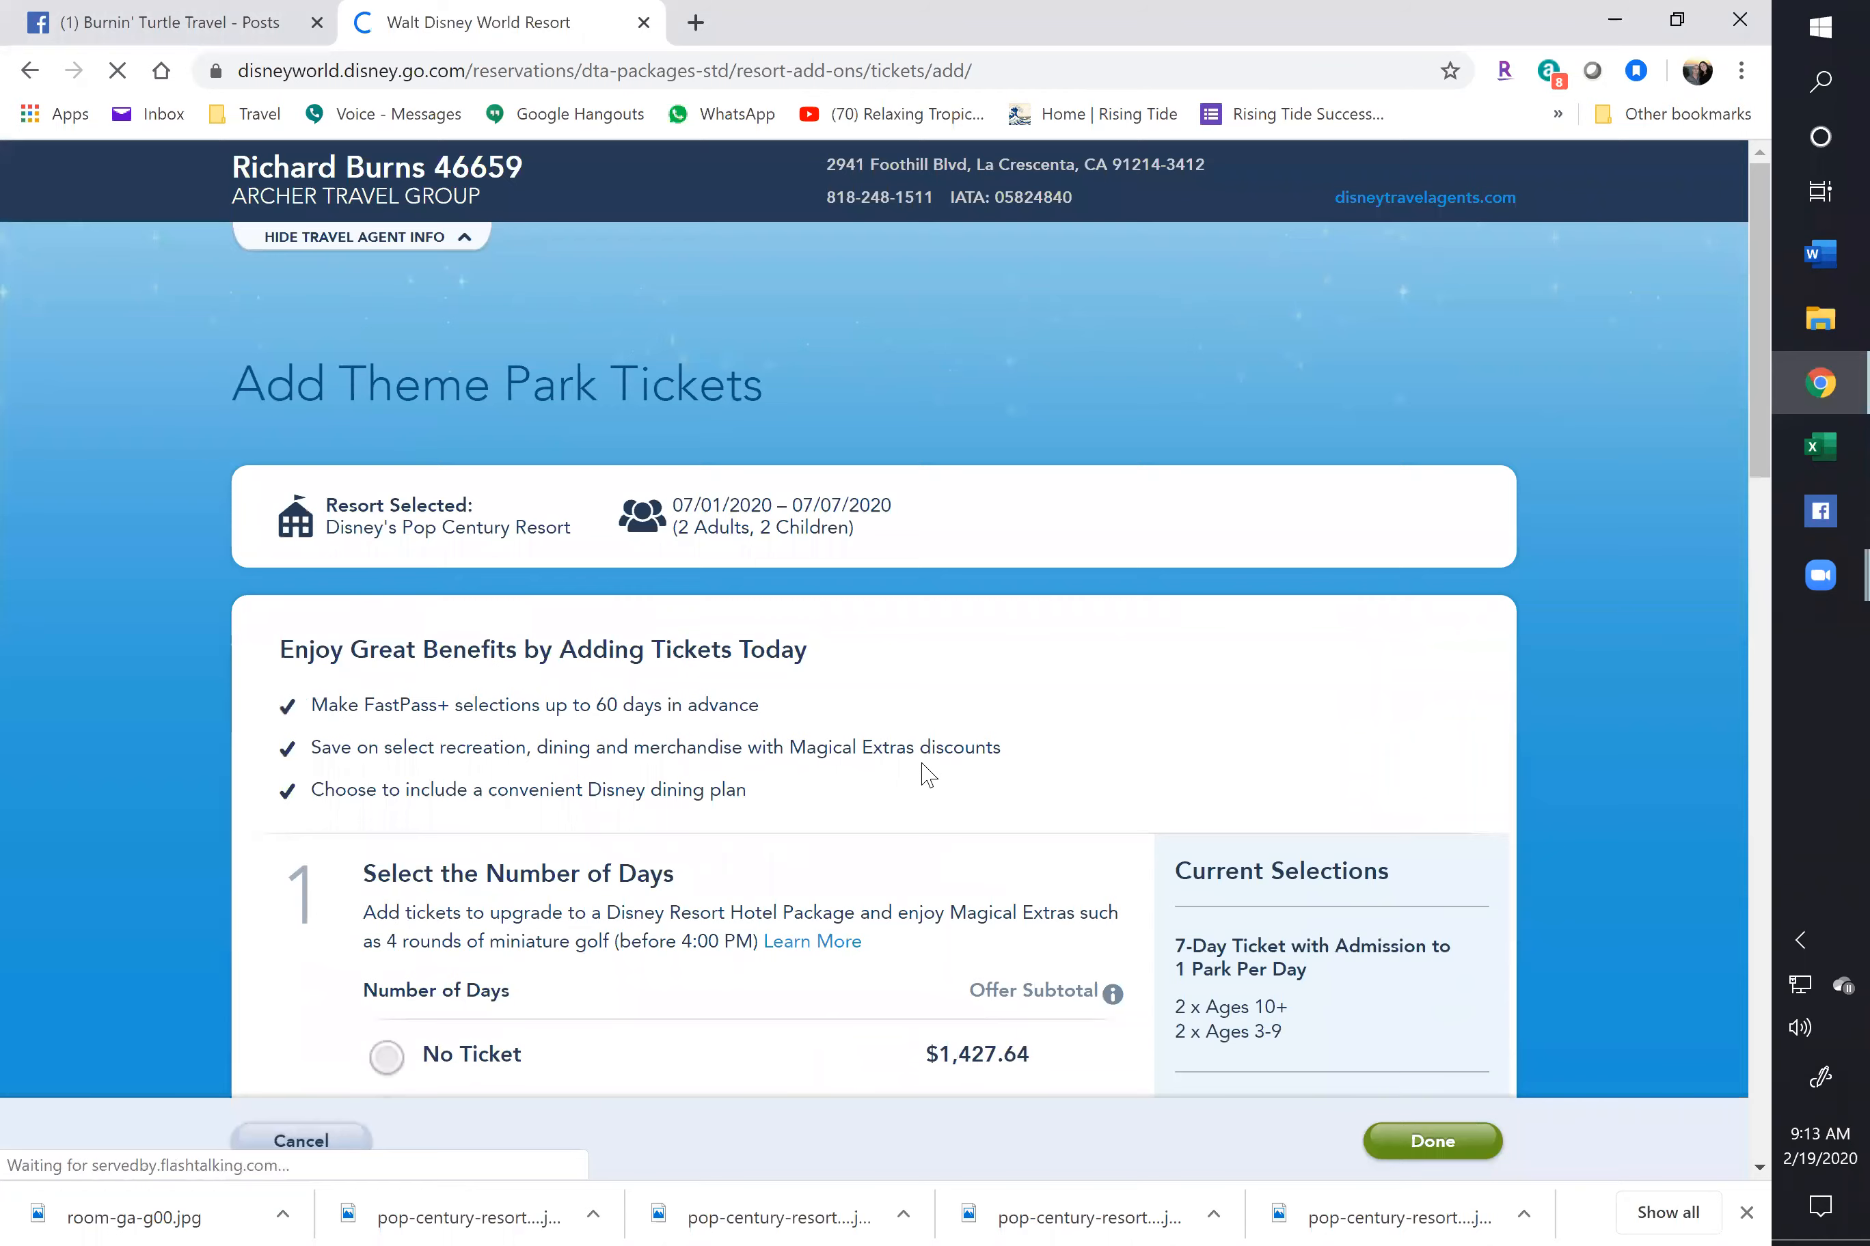
pyautogui.scroll(-3, 909, 776)
pyautogui.scroll(-1, 909, 776)
pyautogui.scroll(-4, 907, 774)
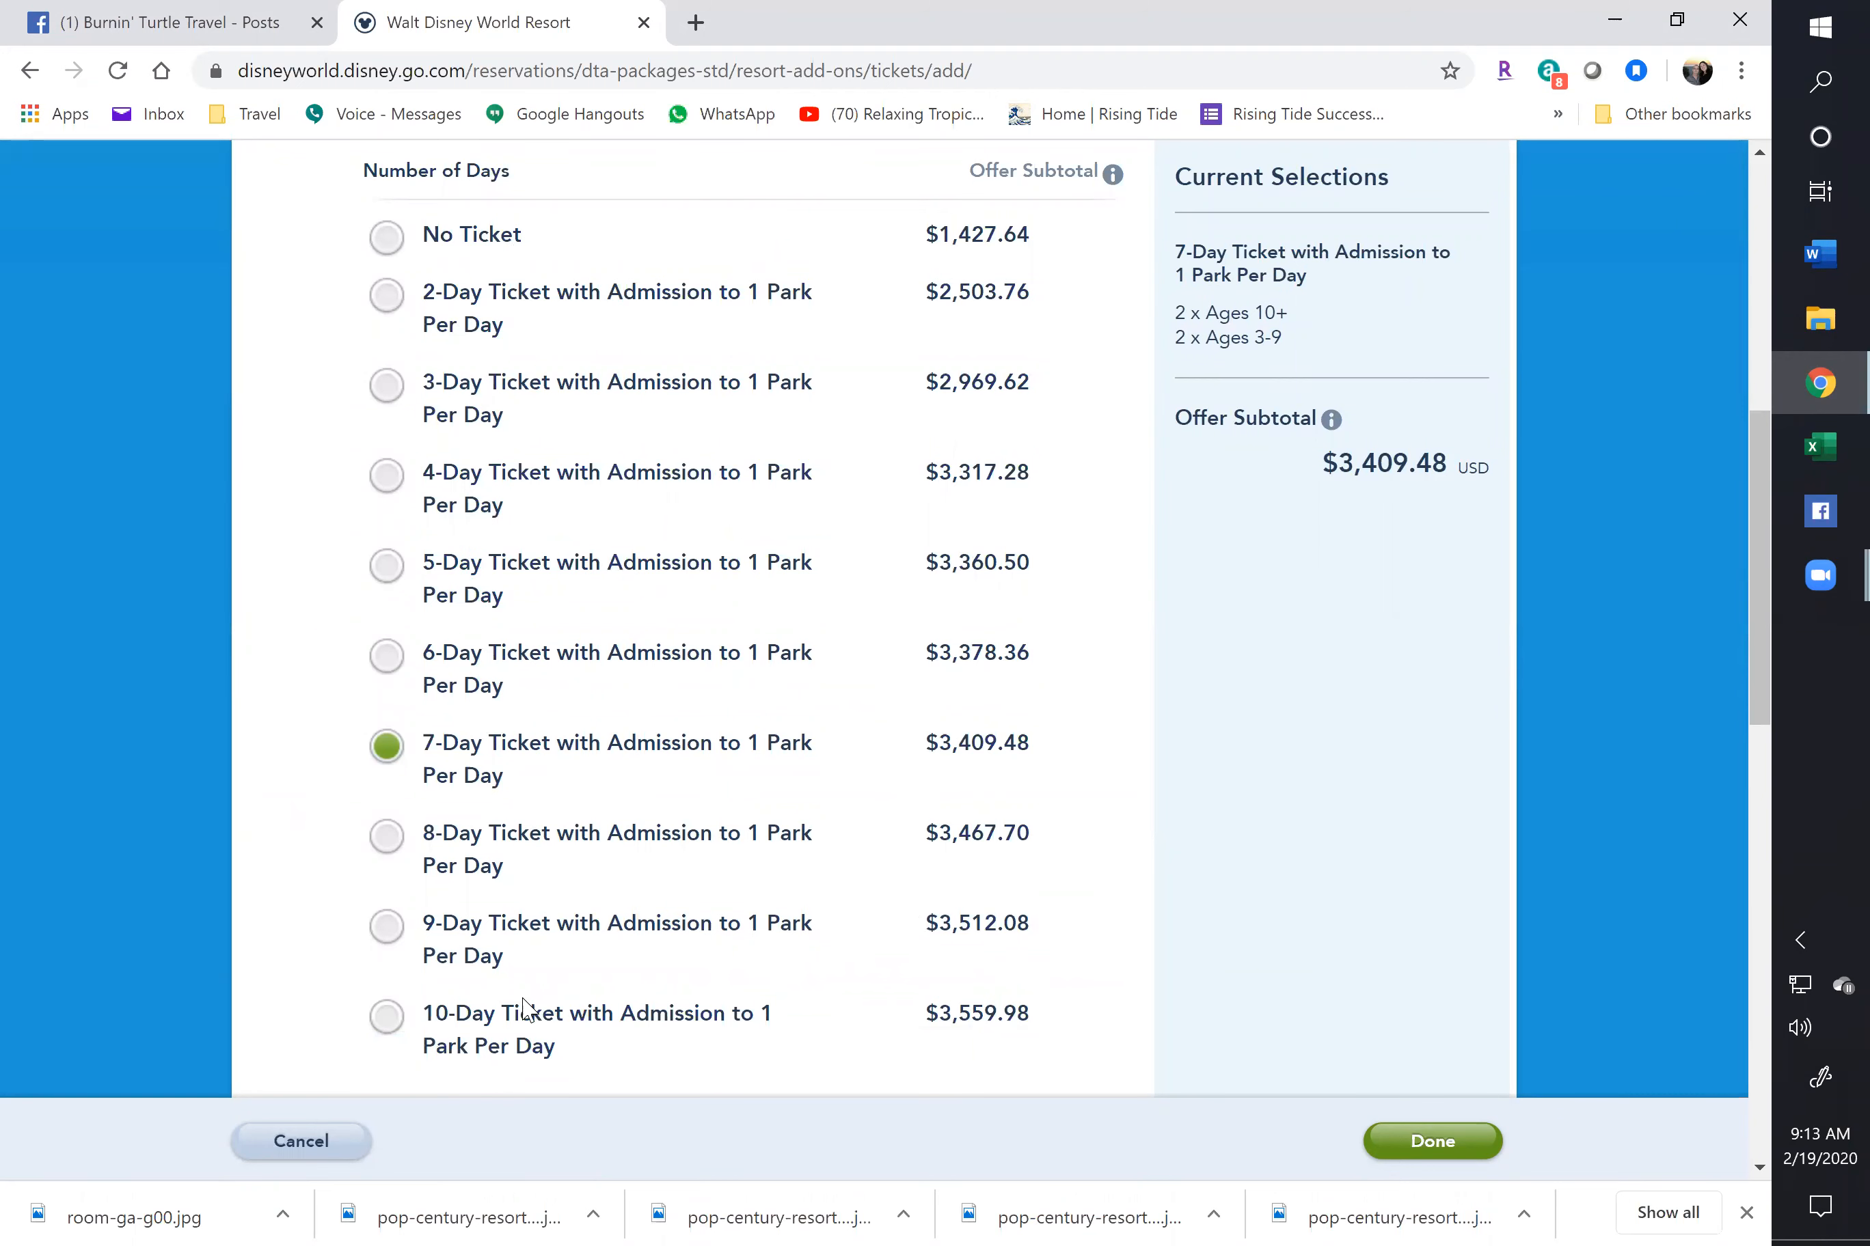
pyautogui.scroll(1, 599, 848)
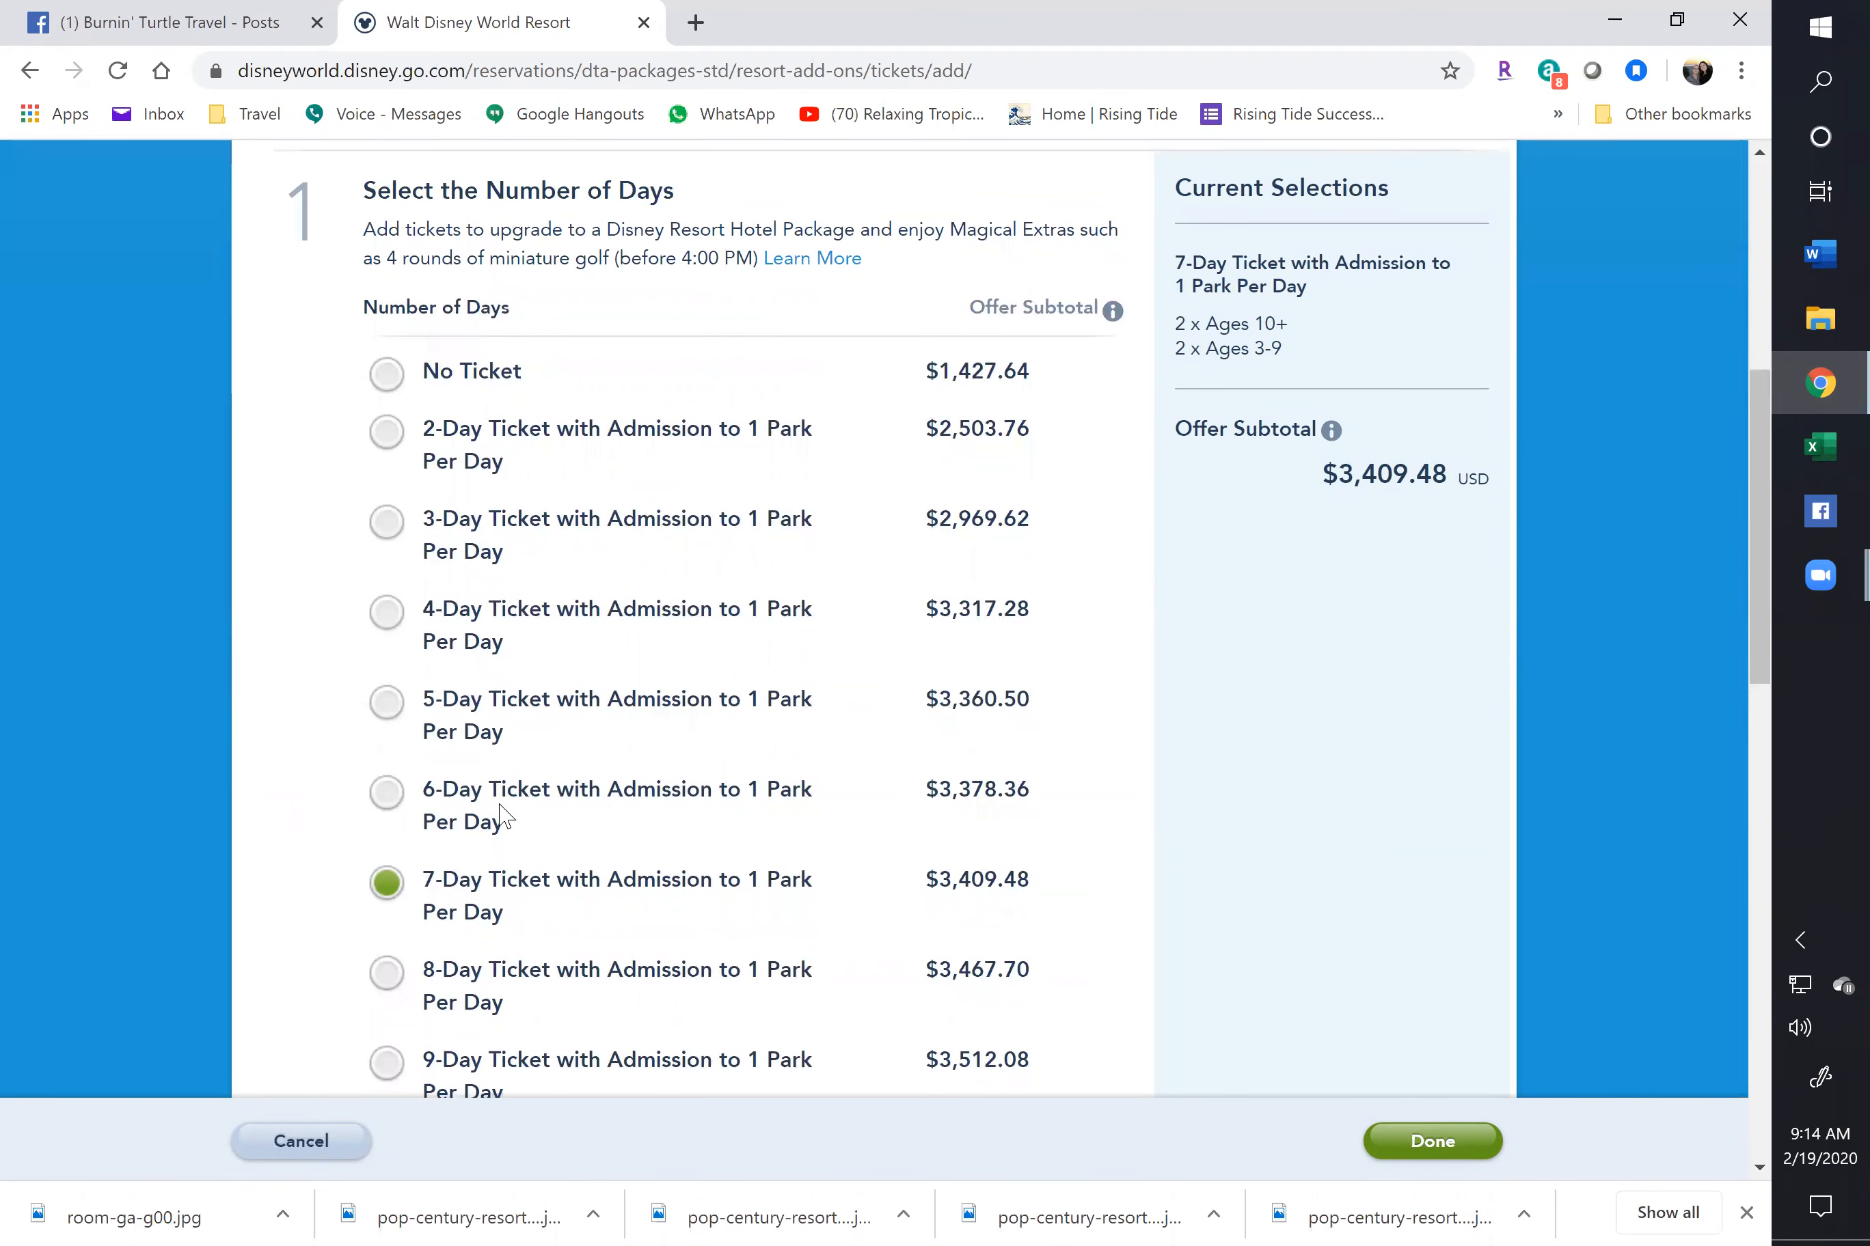
pyautogui.click(387, 615)
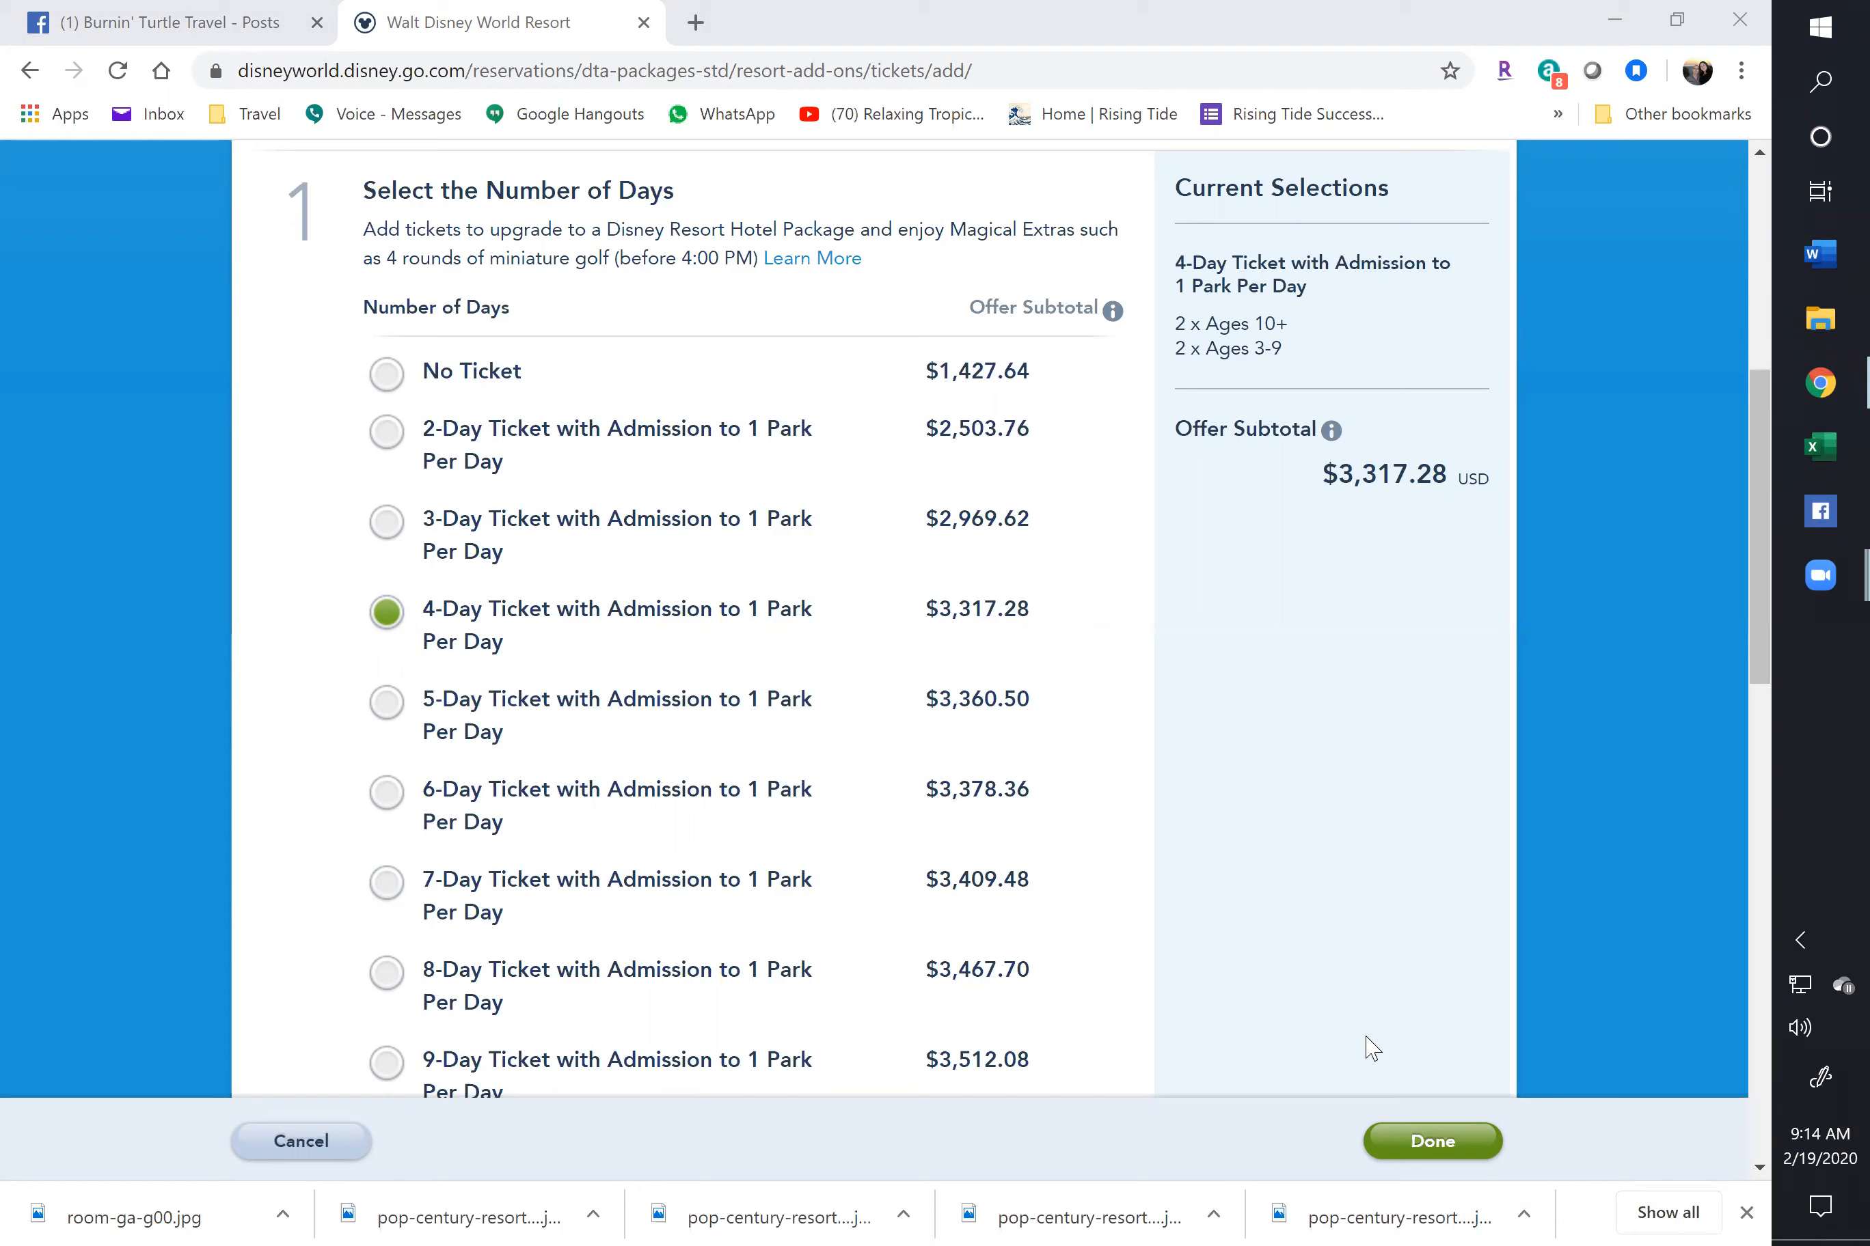
pyautogui.scroll(-6, 1139, 937)
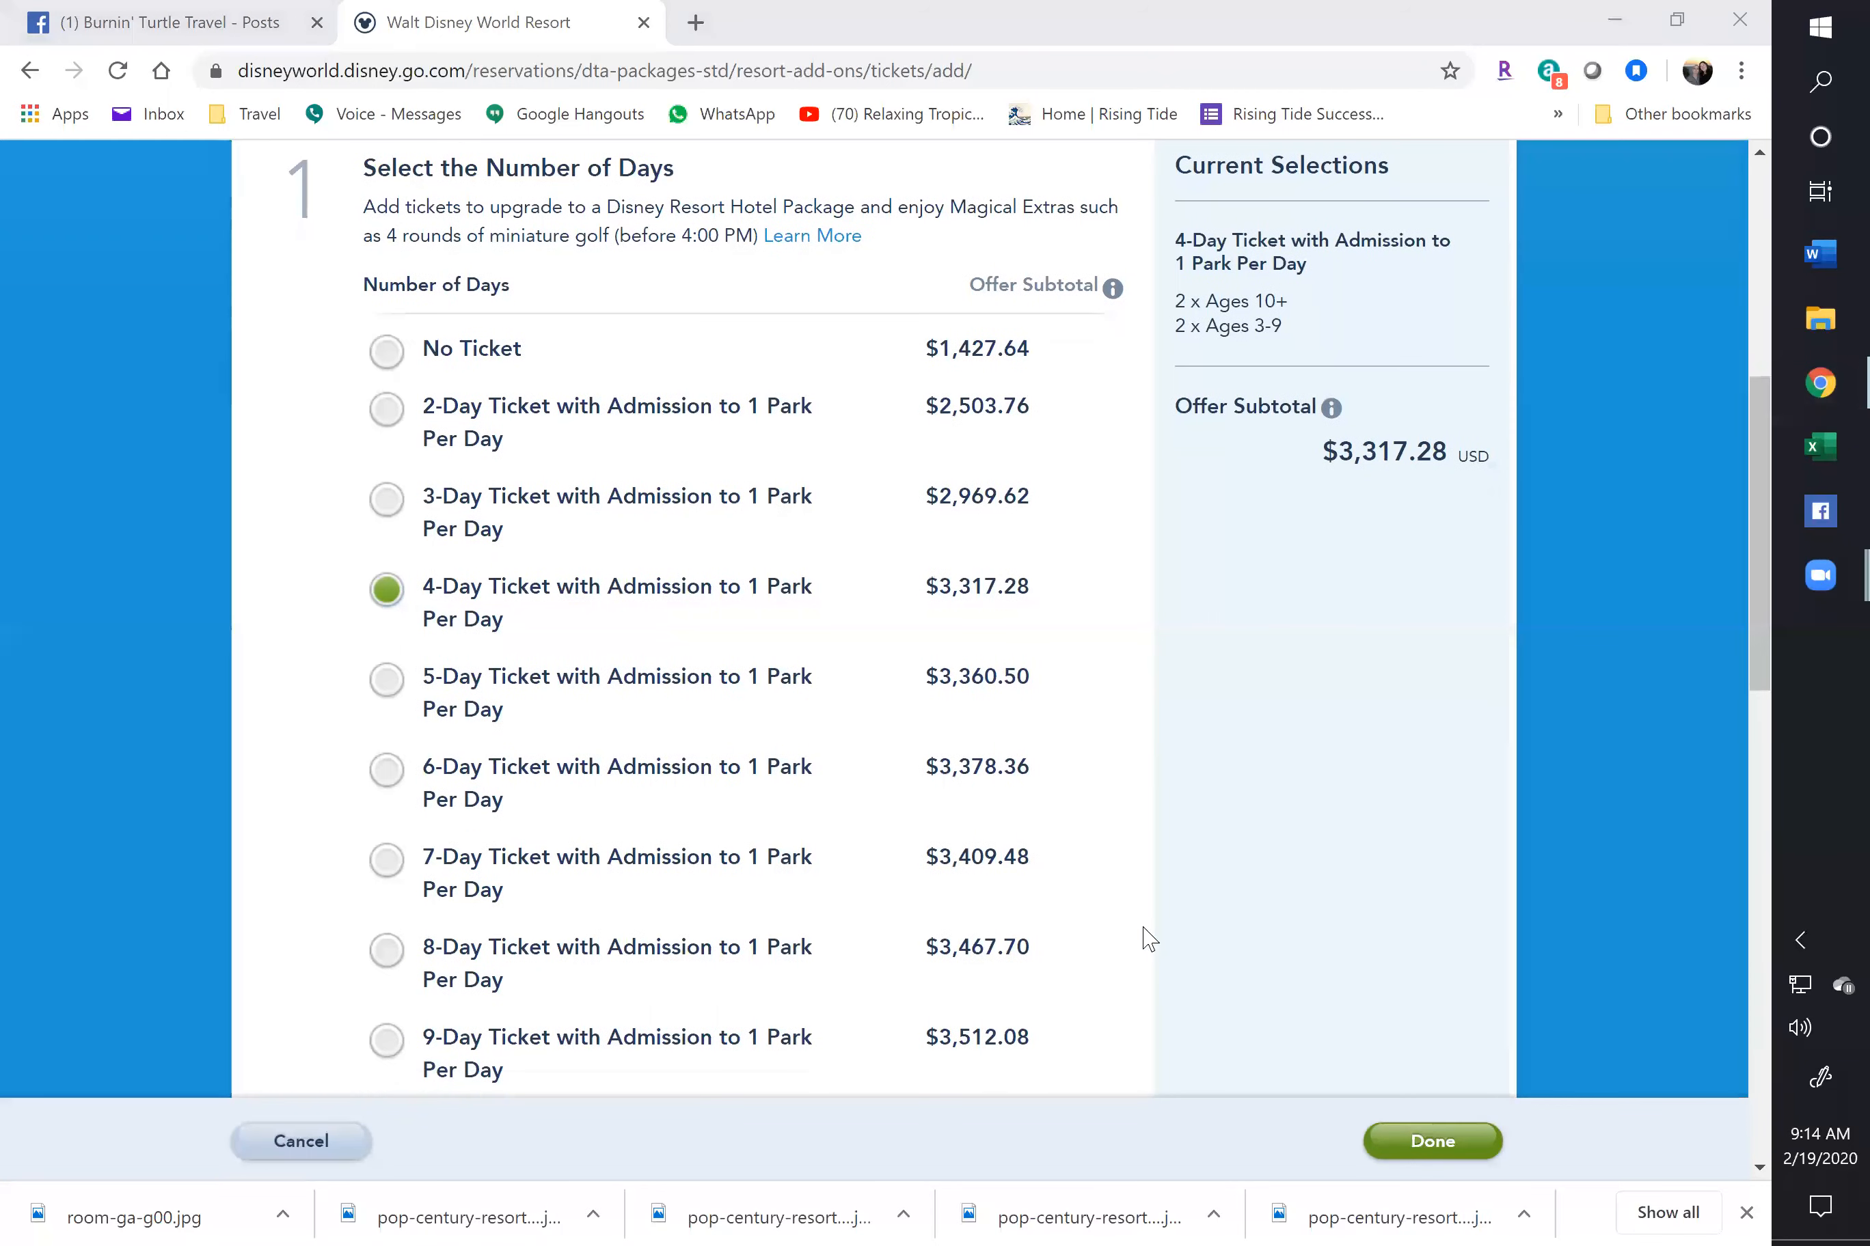
pyautogui.scroll(-5, 1138, 933)
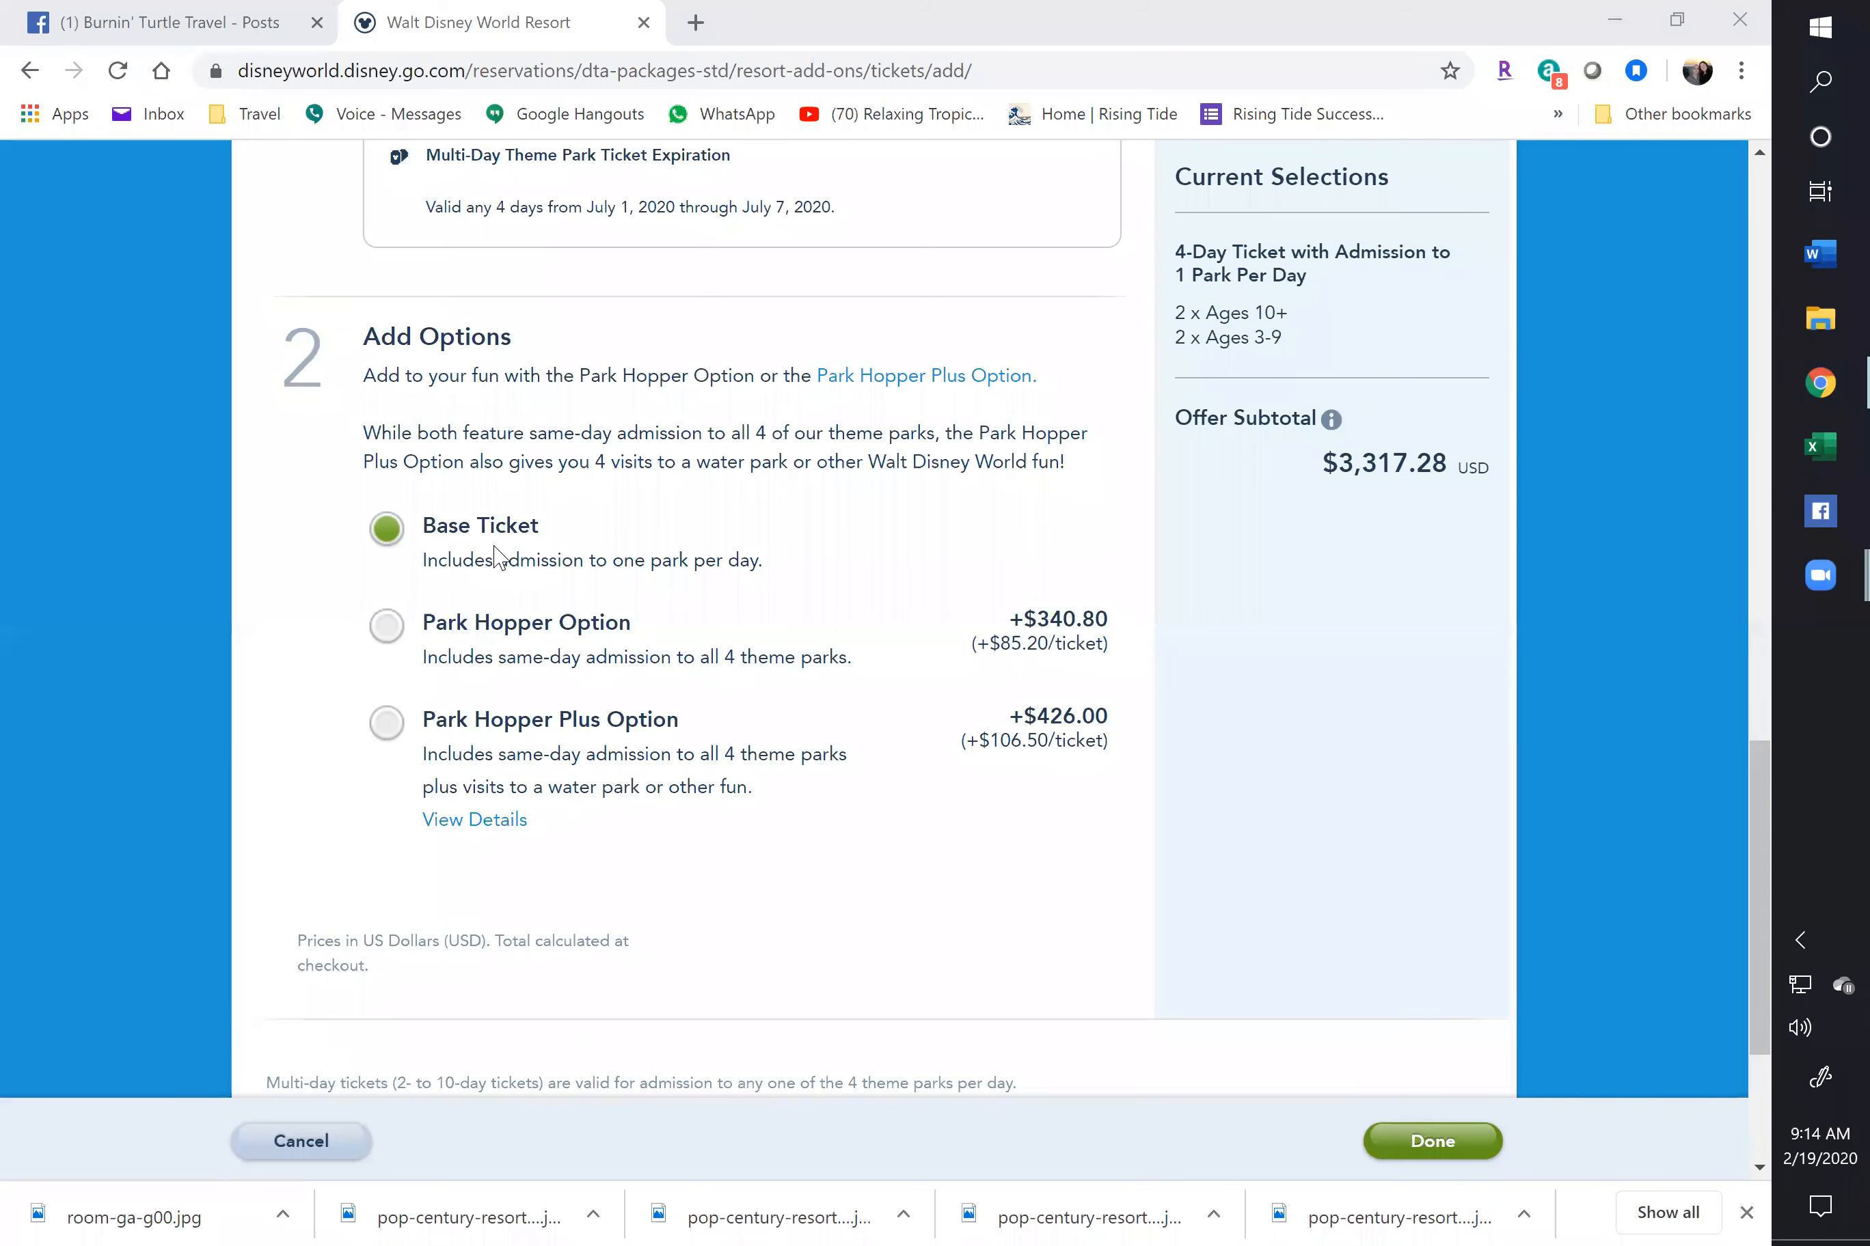
pyautogui.scroll(-3, 1085, 926)
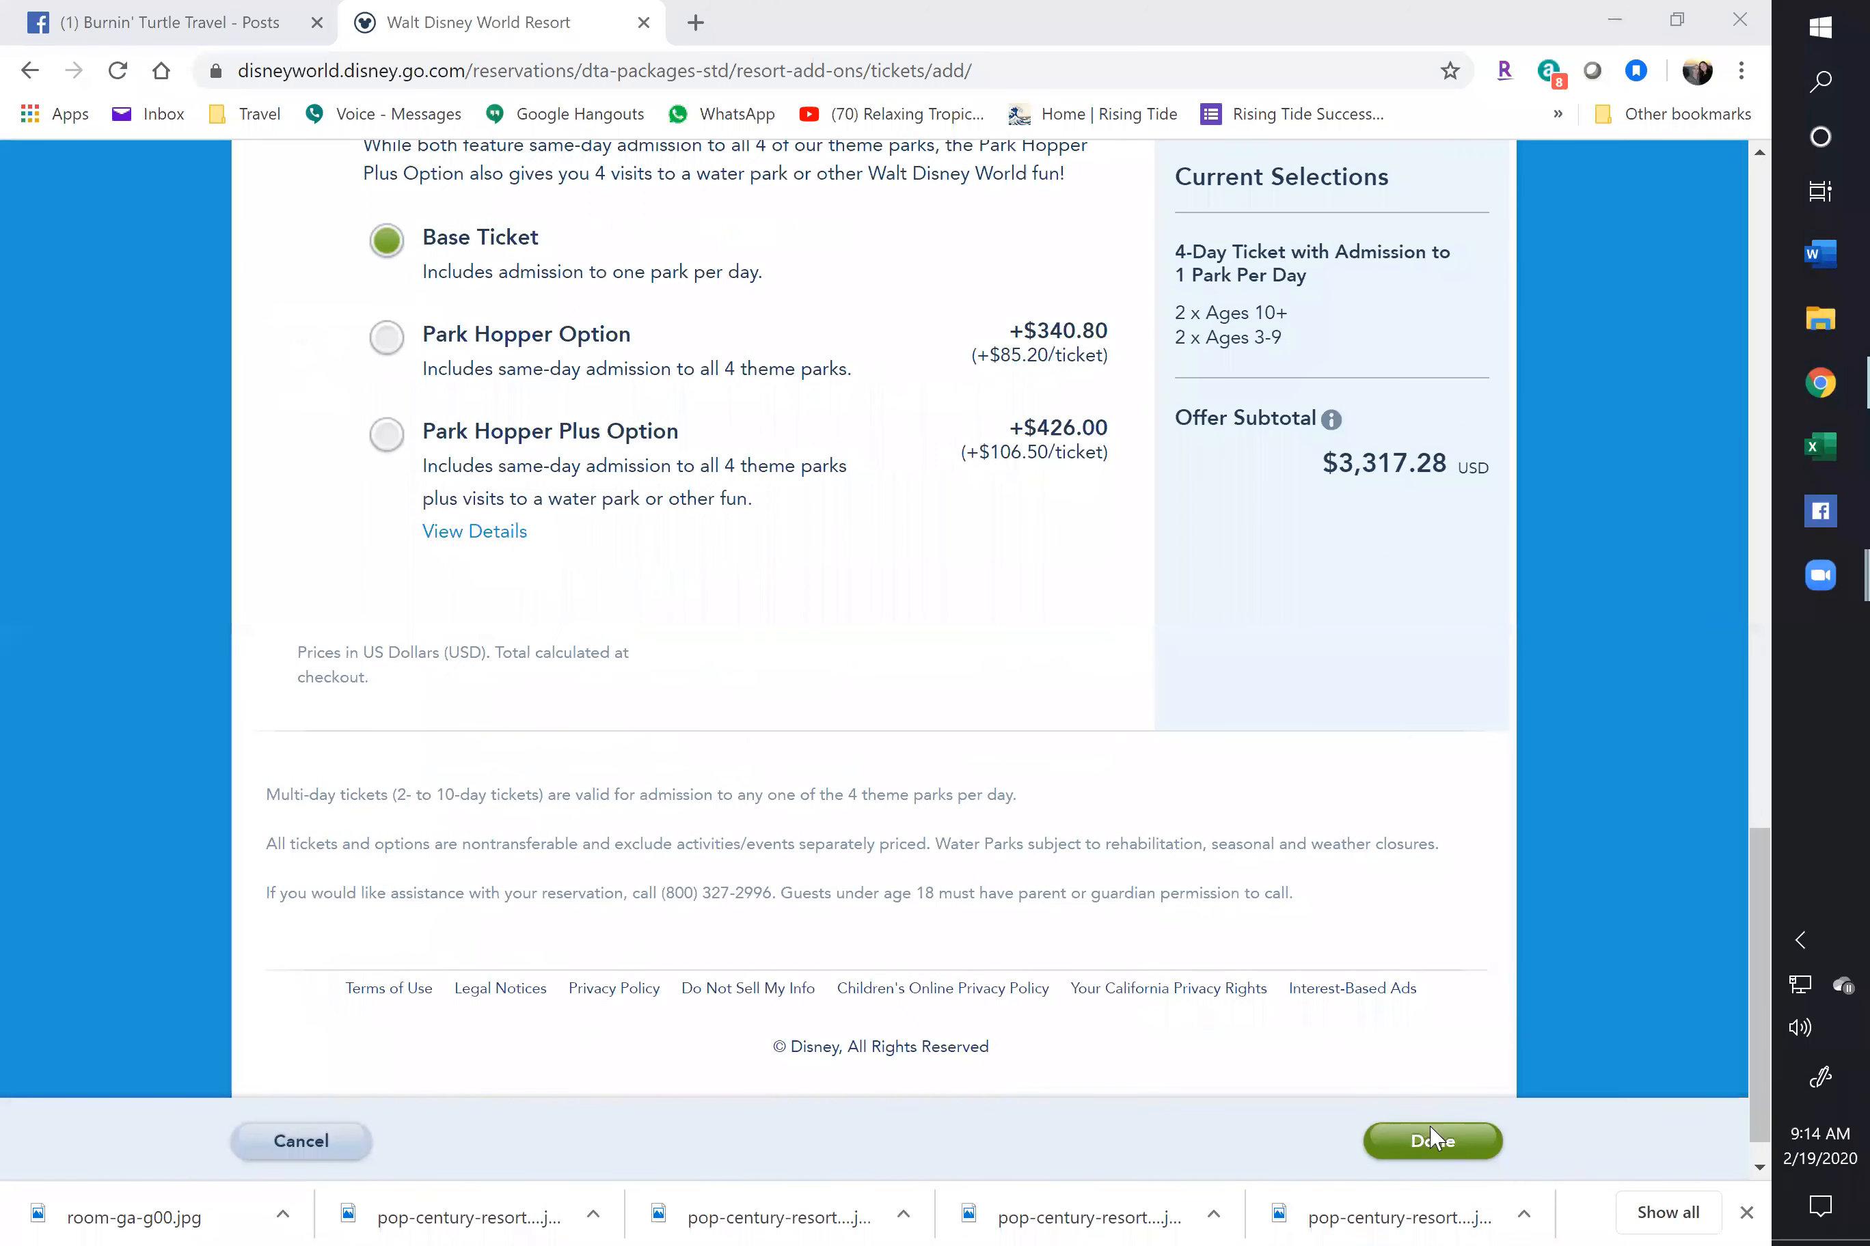
pyautogui.click(1431, 1139)
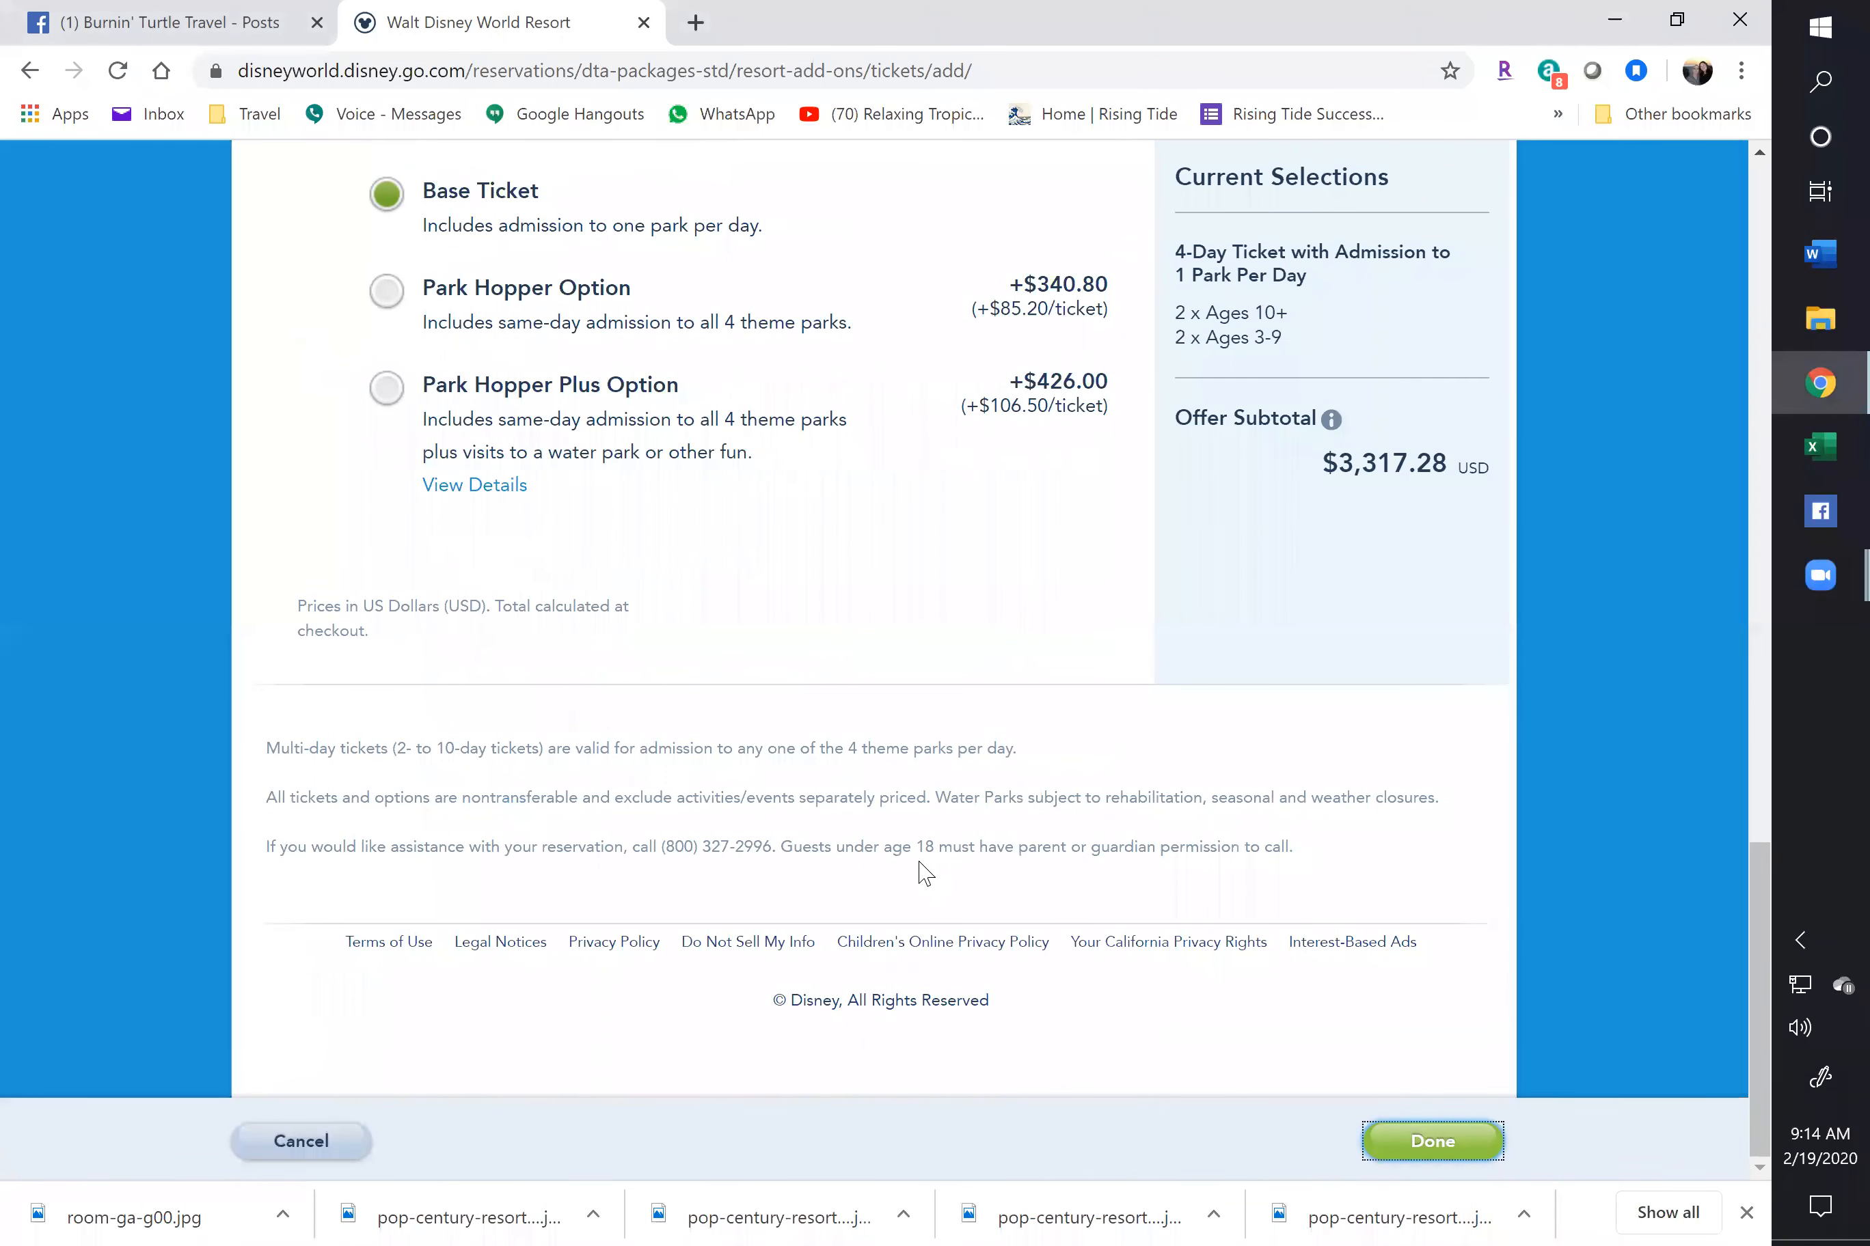
pyautogui.click(1444, 1150)
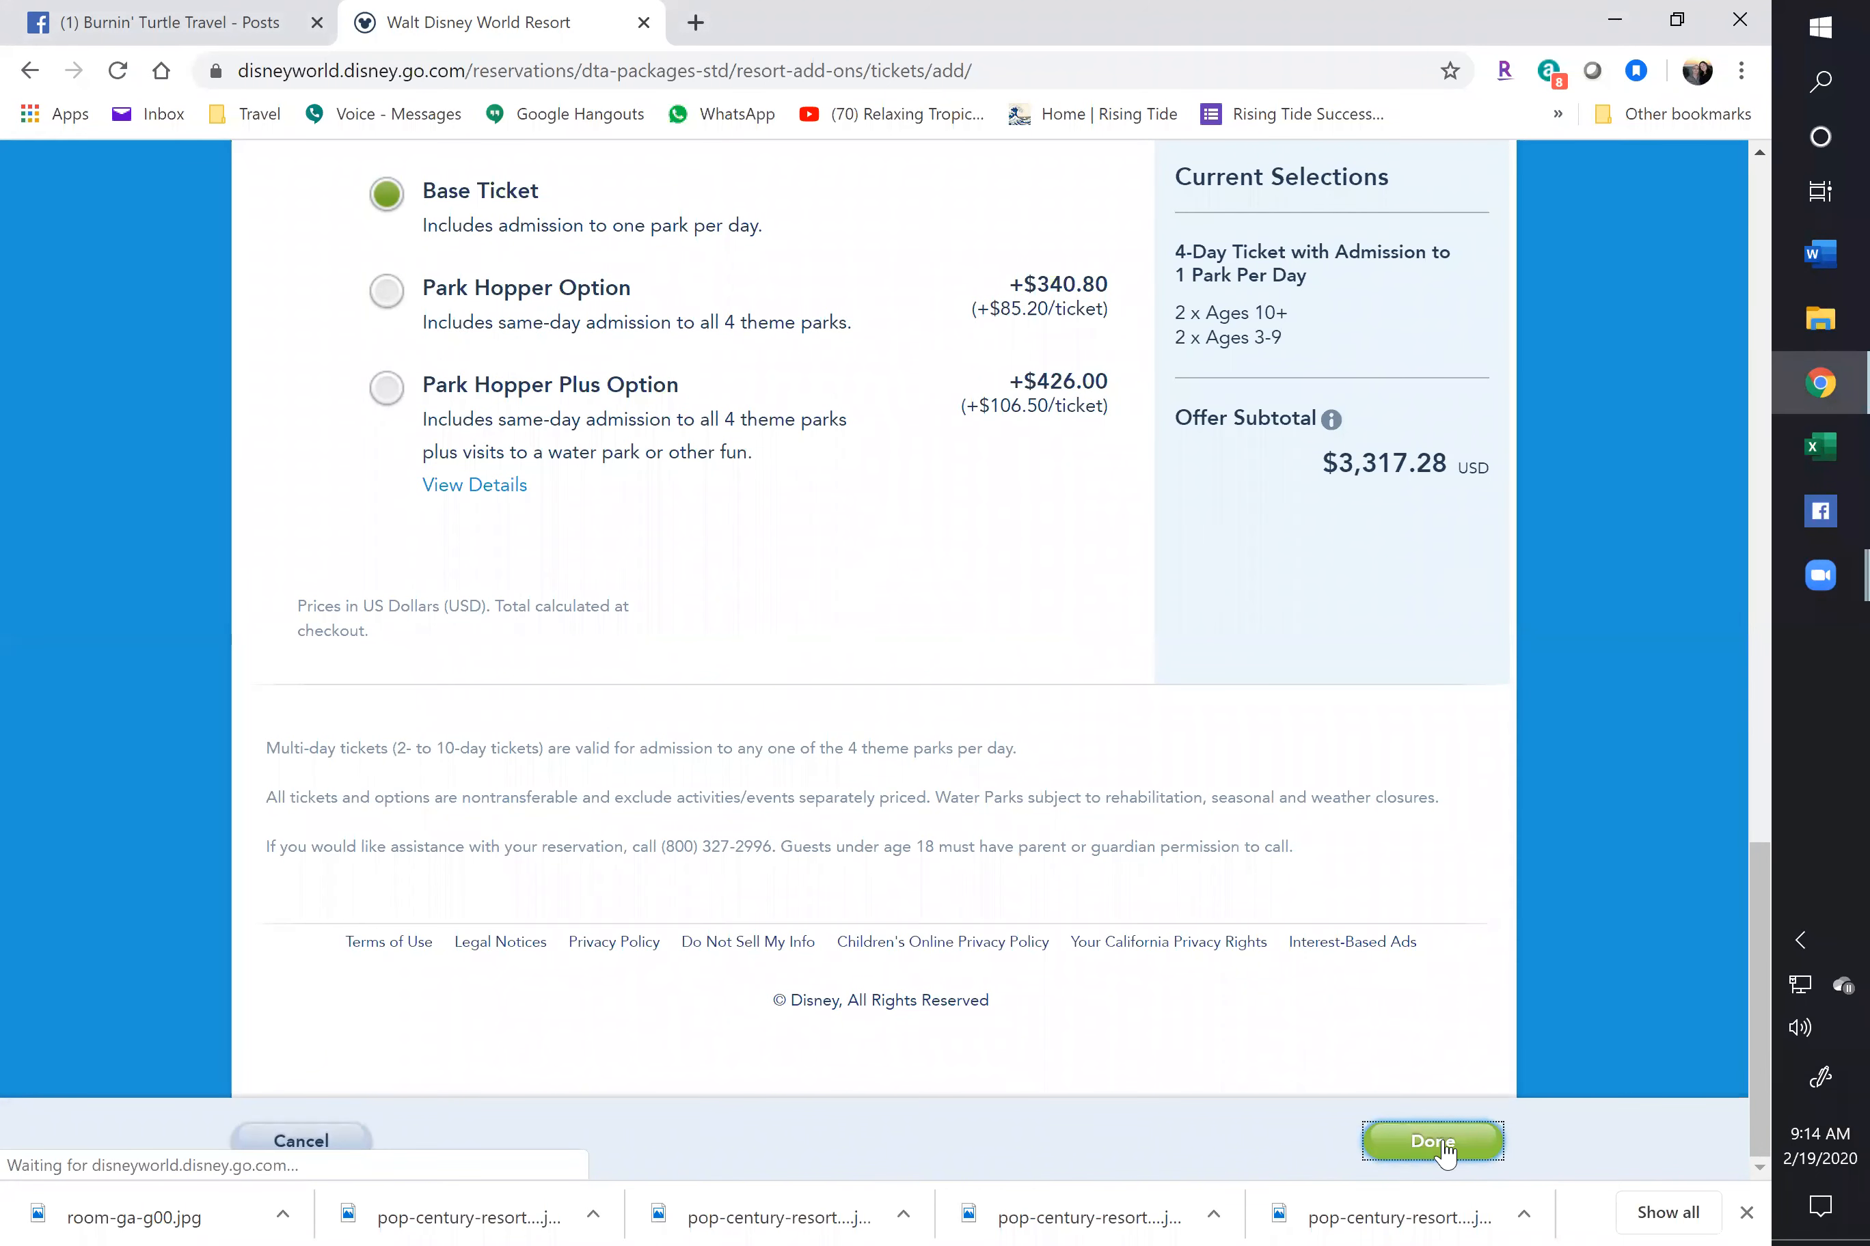
# Review the cart's Theme Park Tickets line, $3,317.28 total and $304.38 commission
pyautogui.scroll(8, 869, 899)
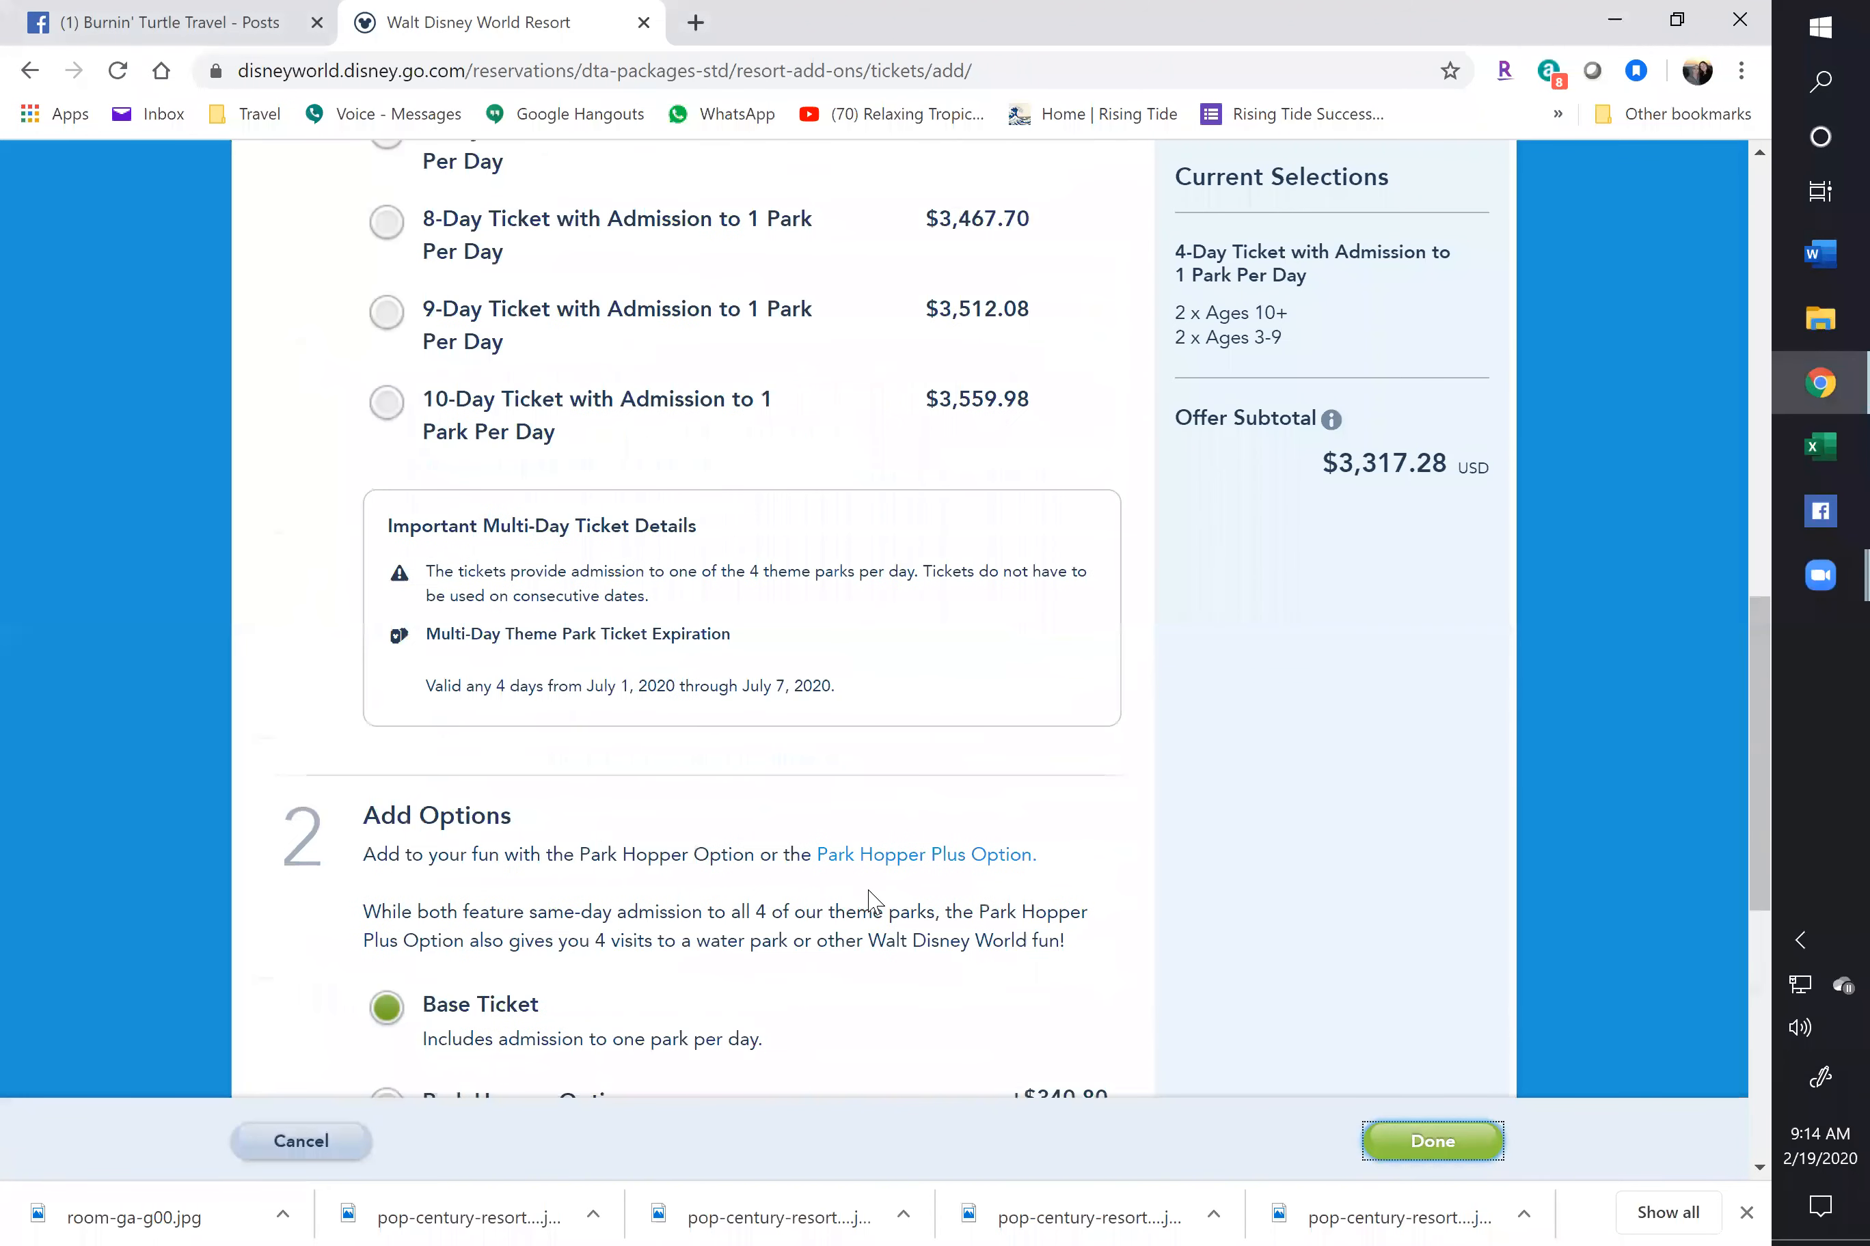
pyautogui.scroll(13, 873, 901)
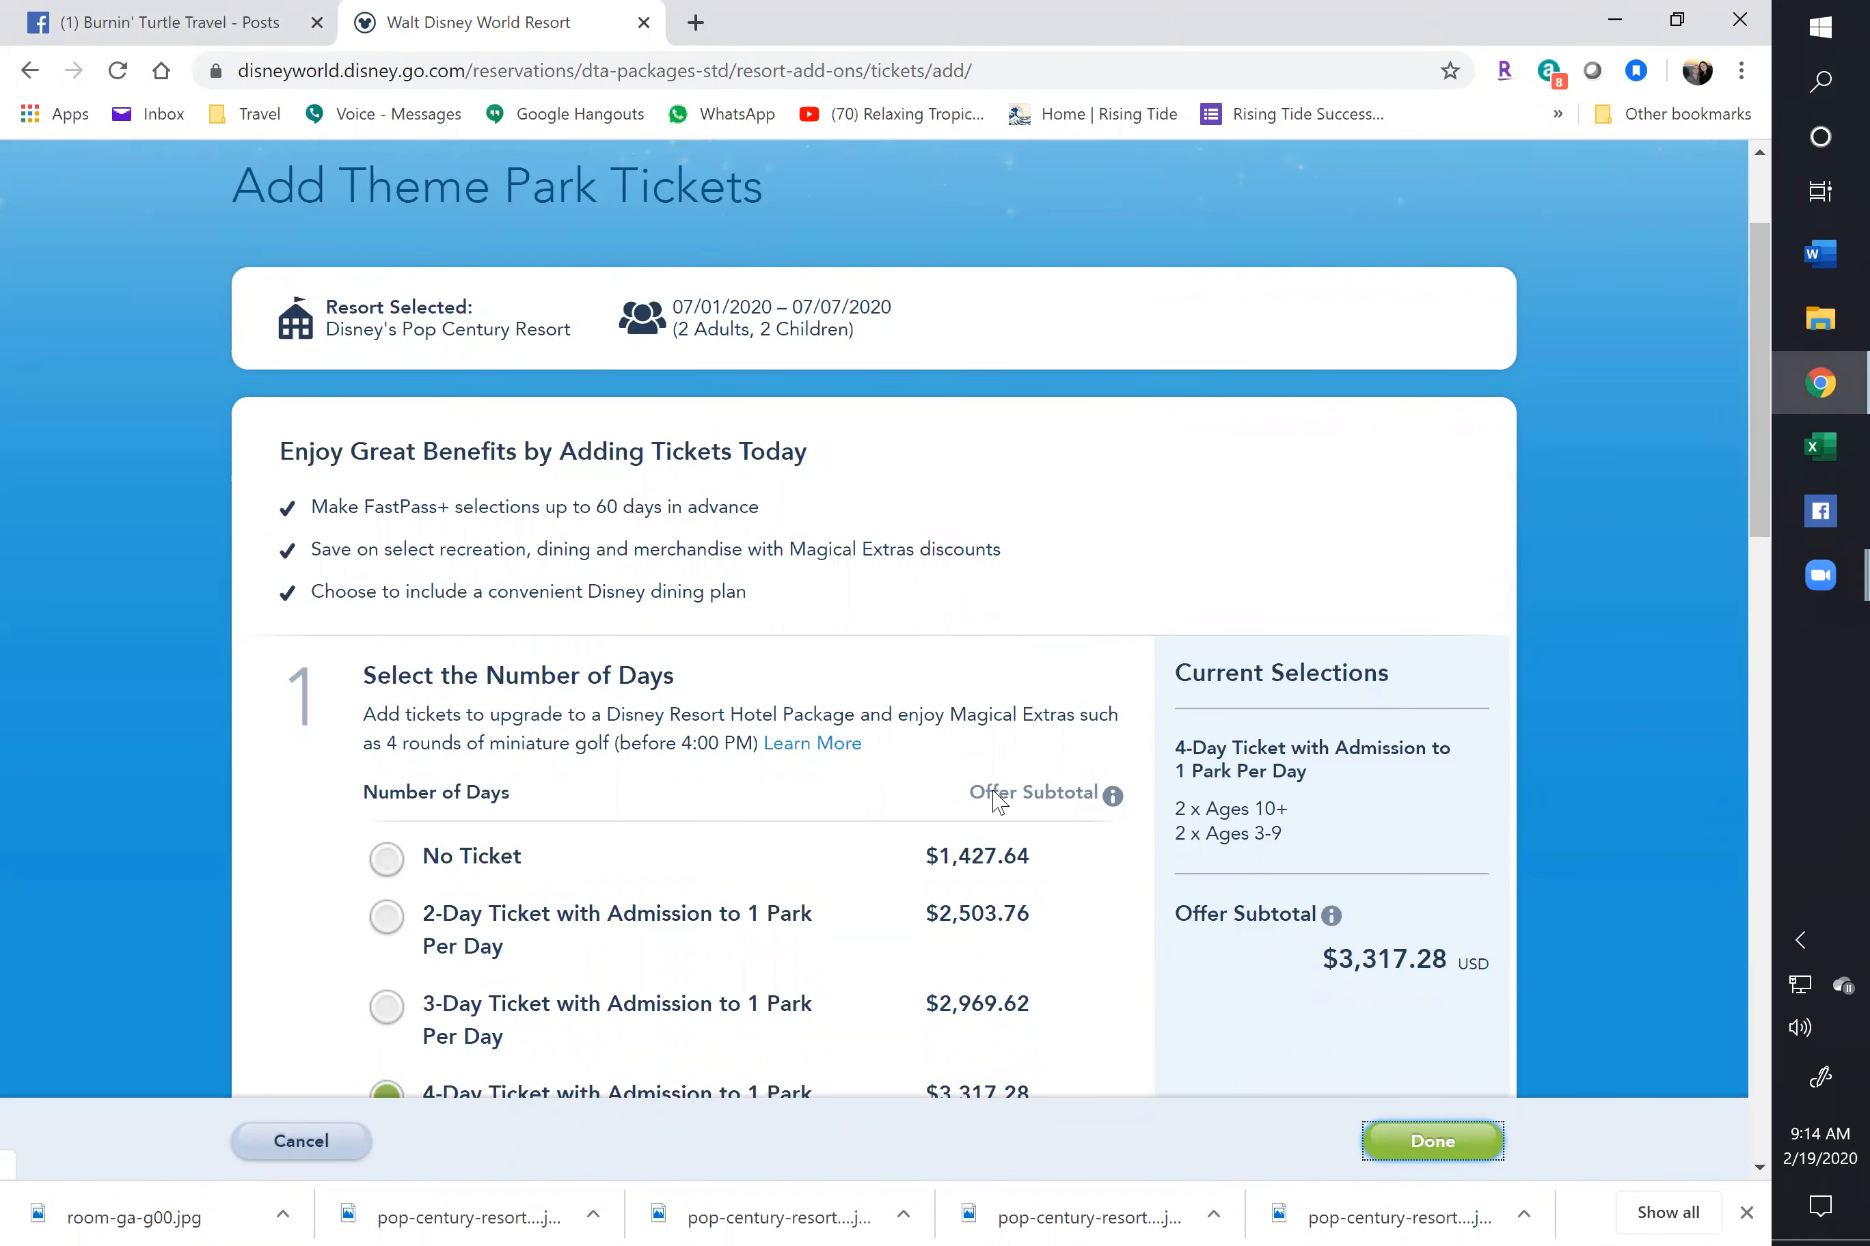
pyautogui.scroll(-4, 802, 641)
pyautogui.scroll(-1, 853, 661)
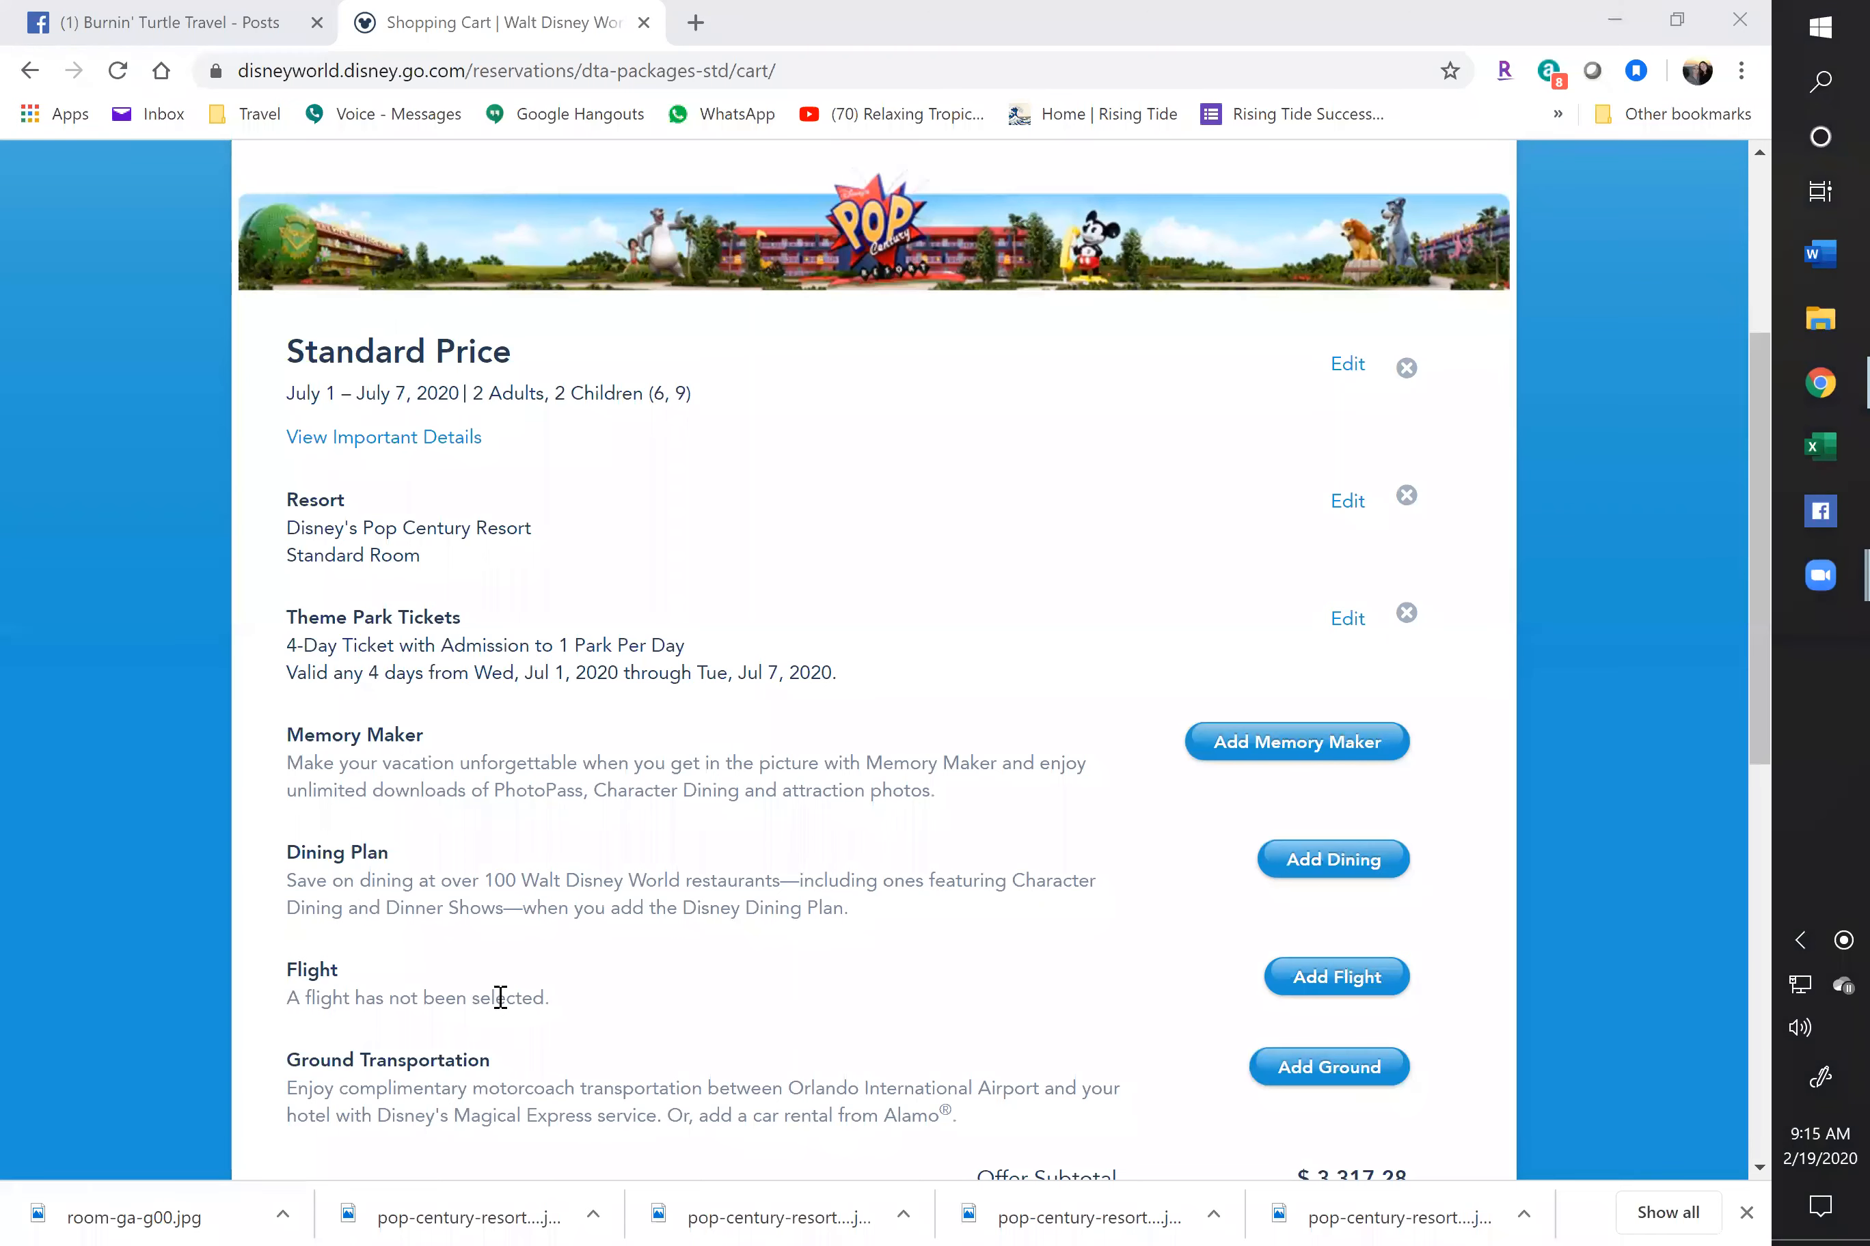
pyautogui.scroll(-2, 658, 949)
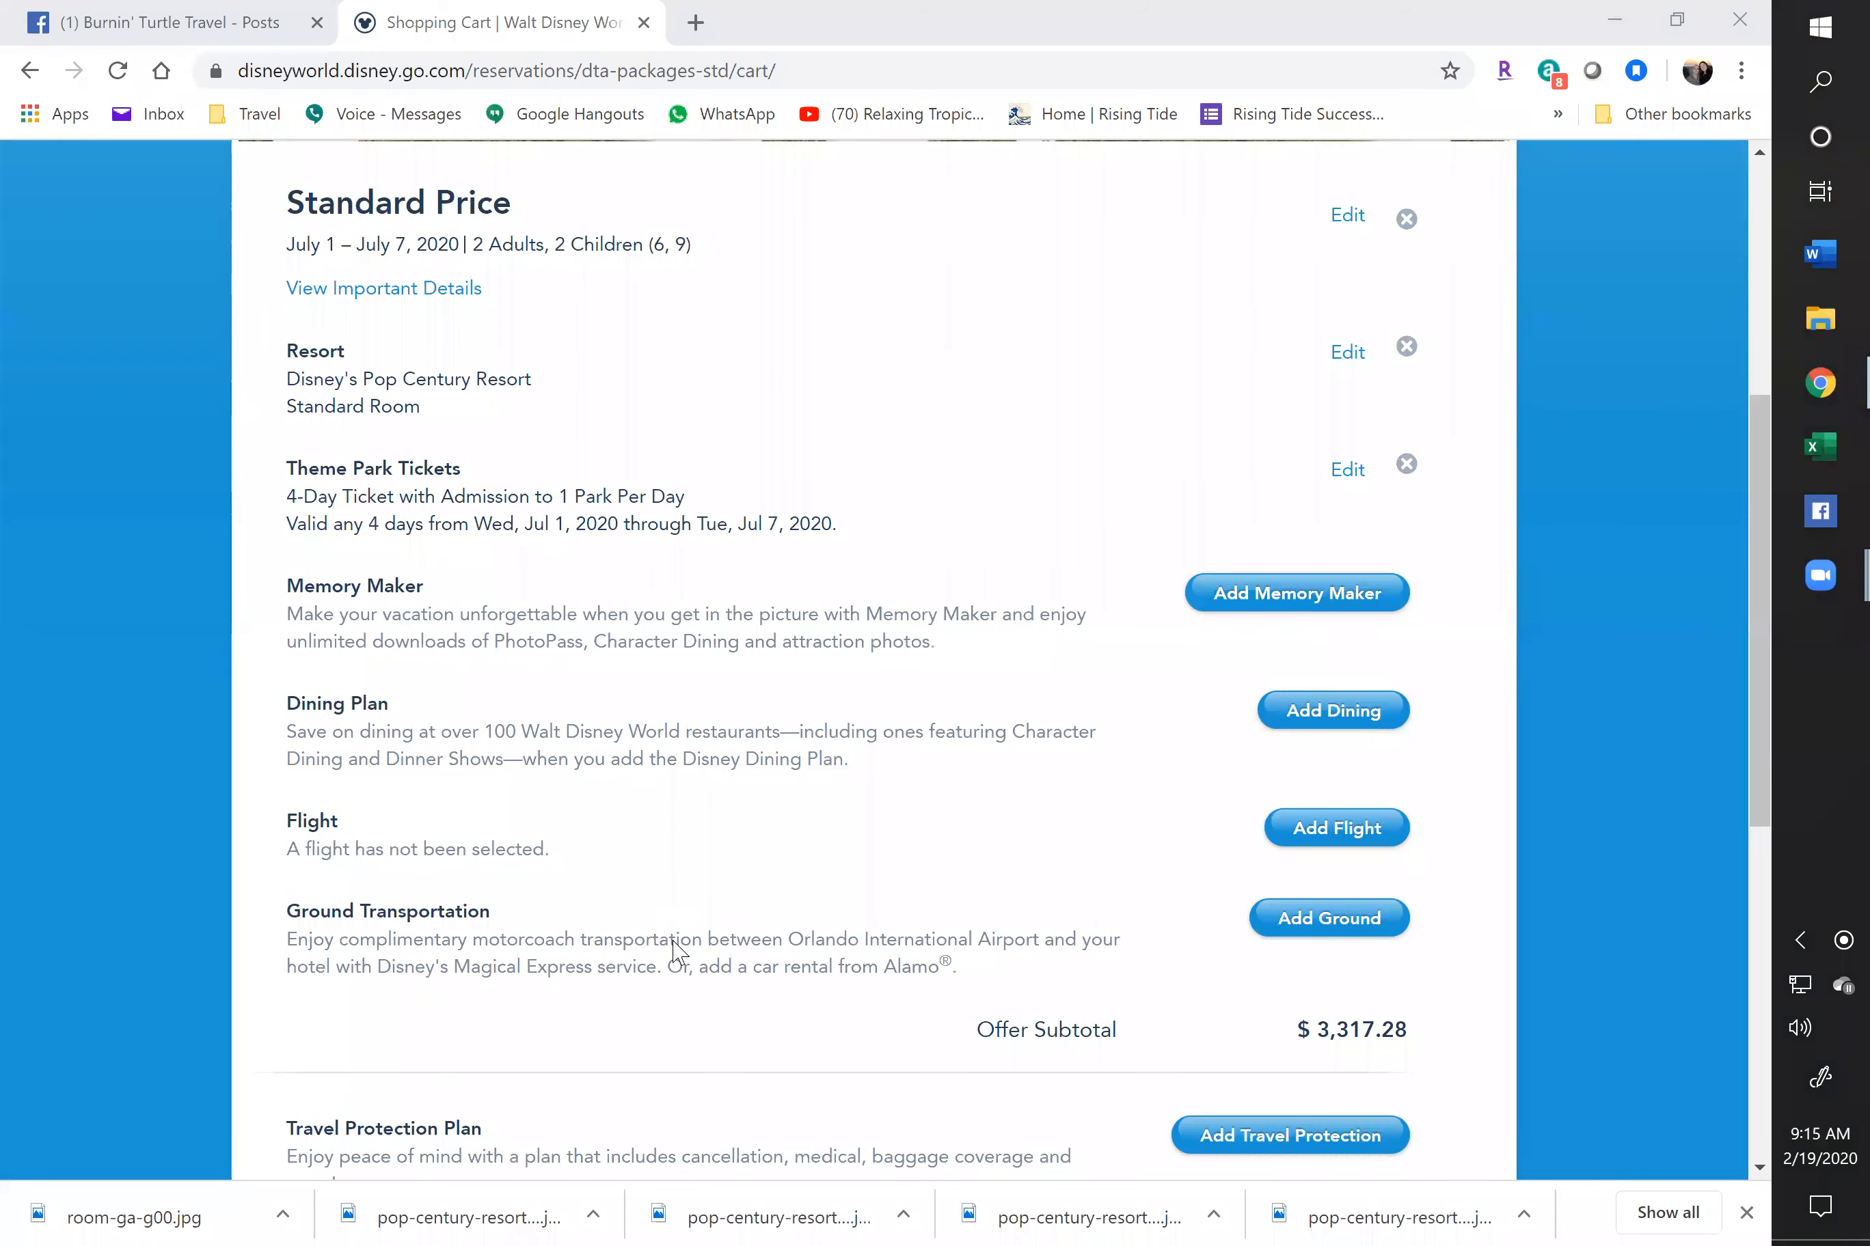
pyautogui.scroll(-3, 668, 933)
pyautogui.scroll(-1, 1297, 768)
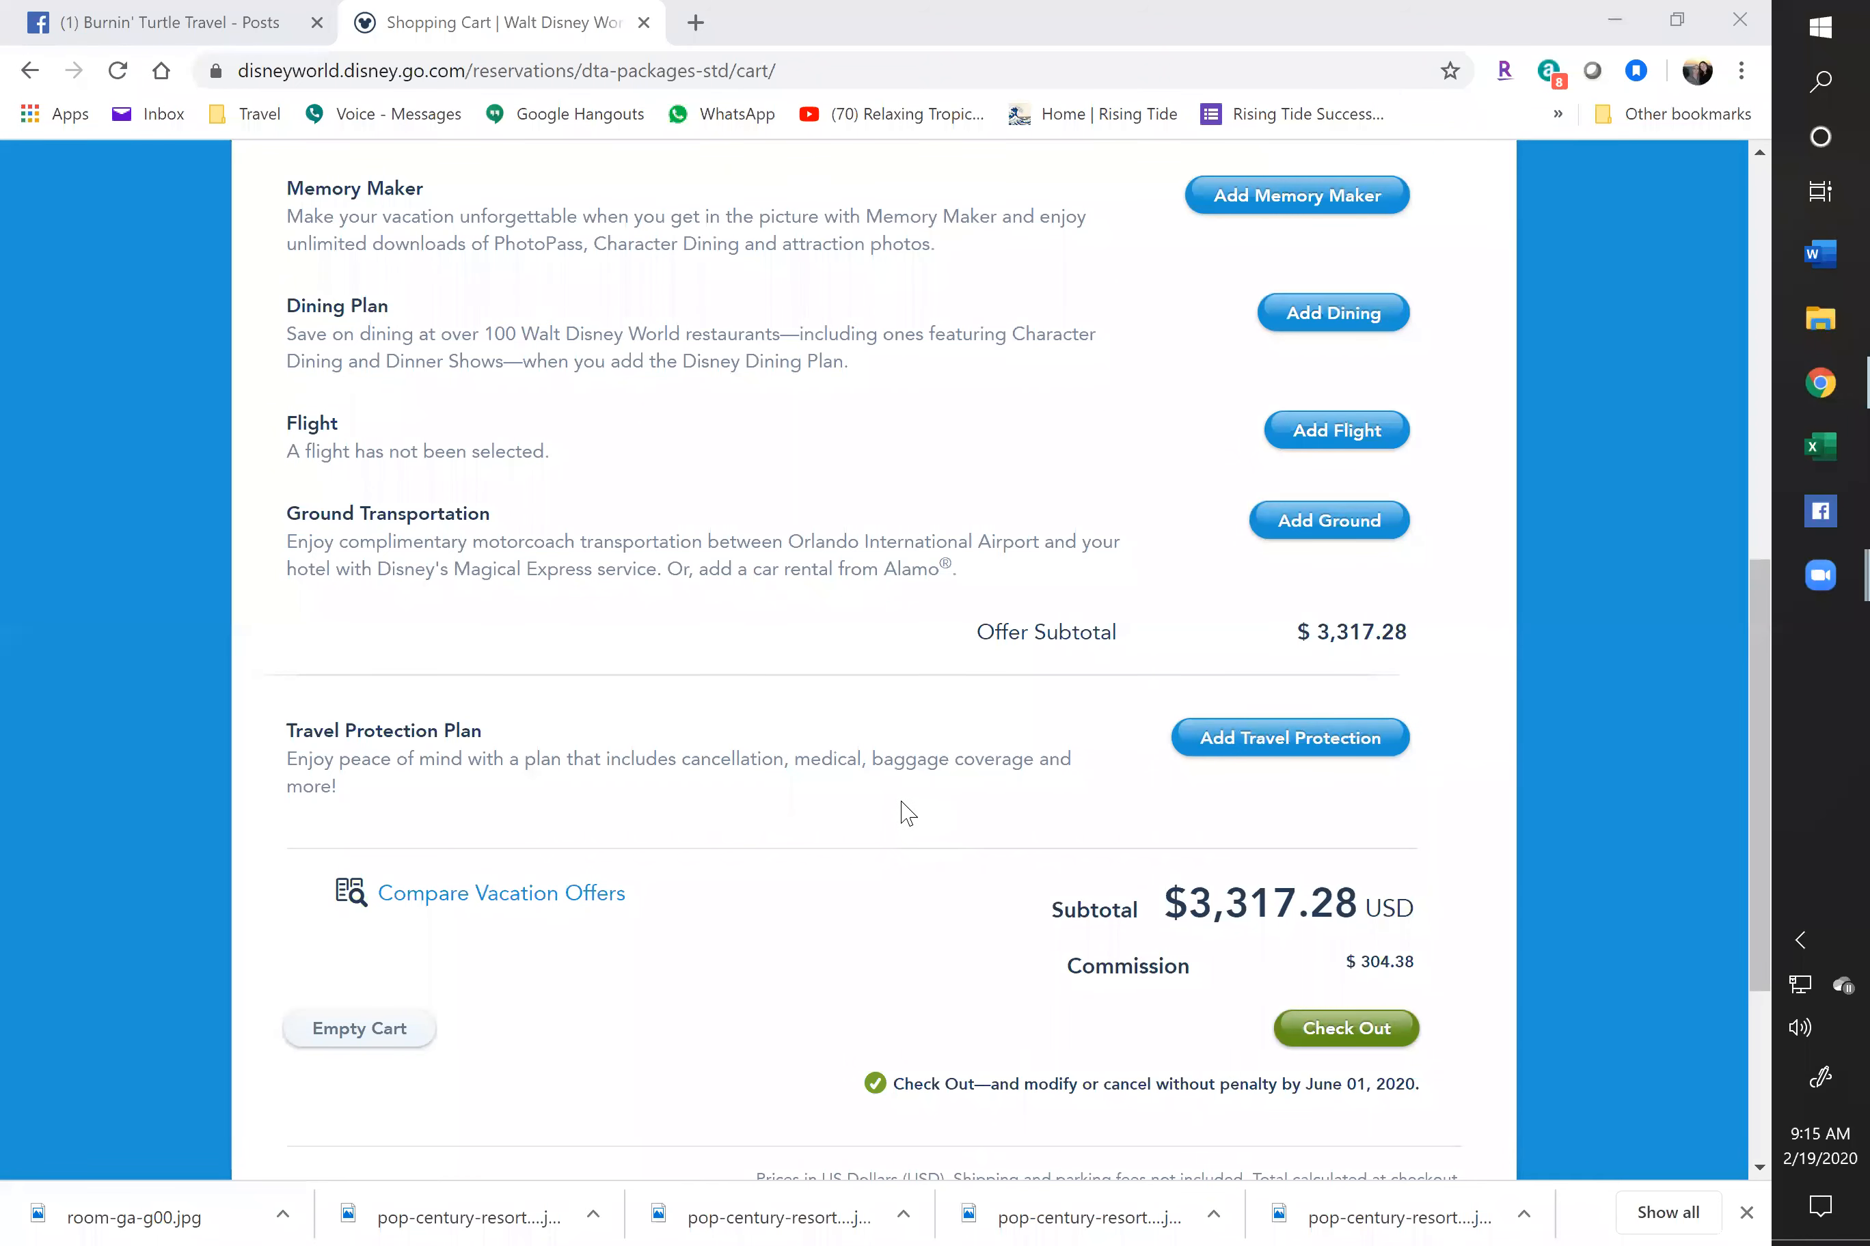
pyautogui.scroll(3, 904, 814)
pyautogui.scroll(2, 904, 813)
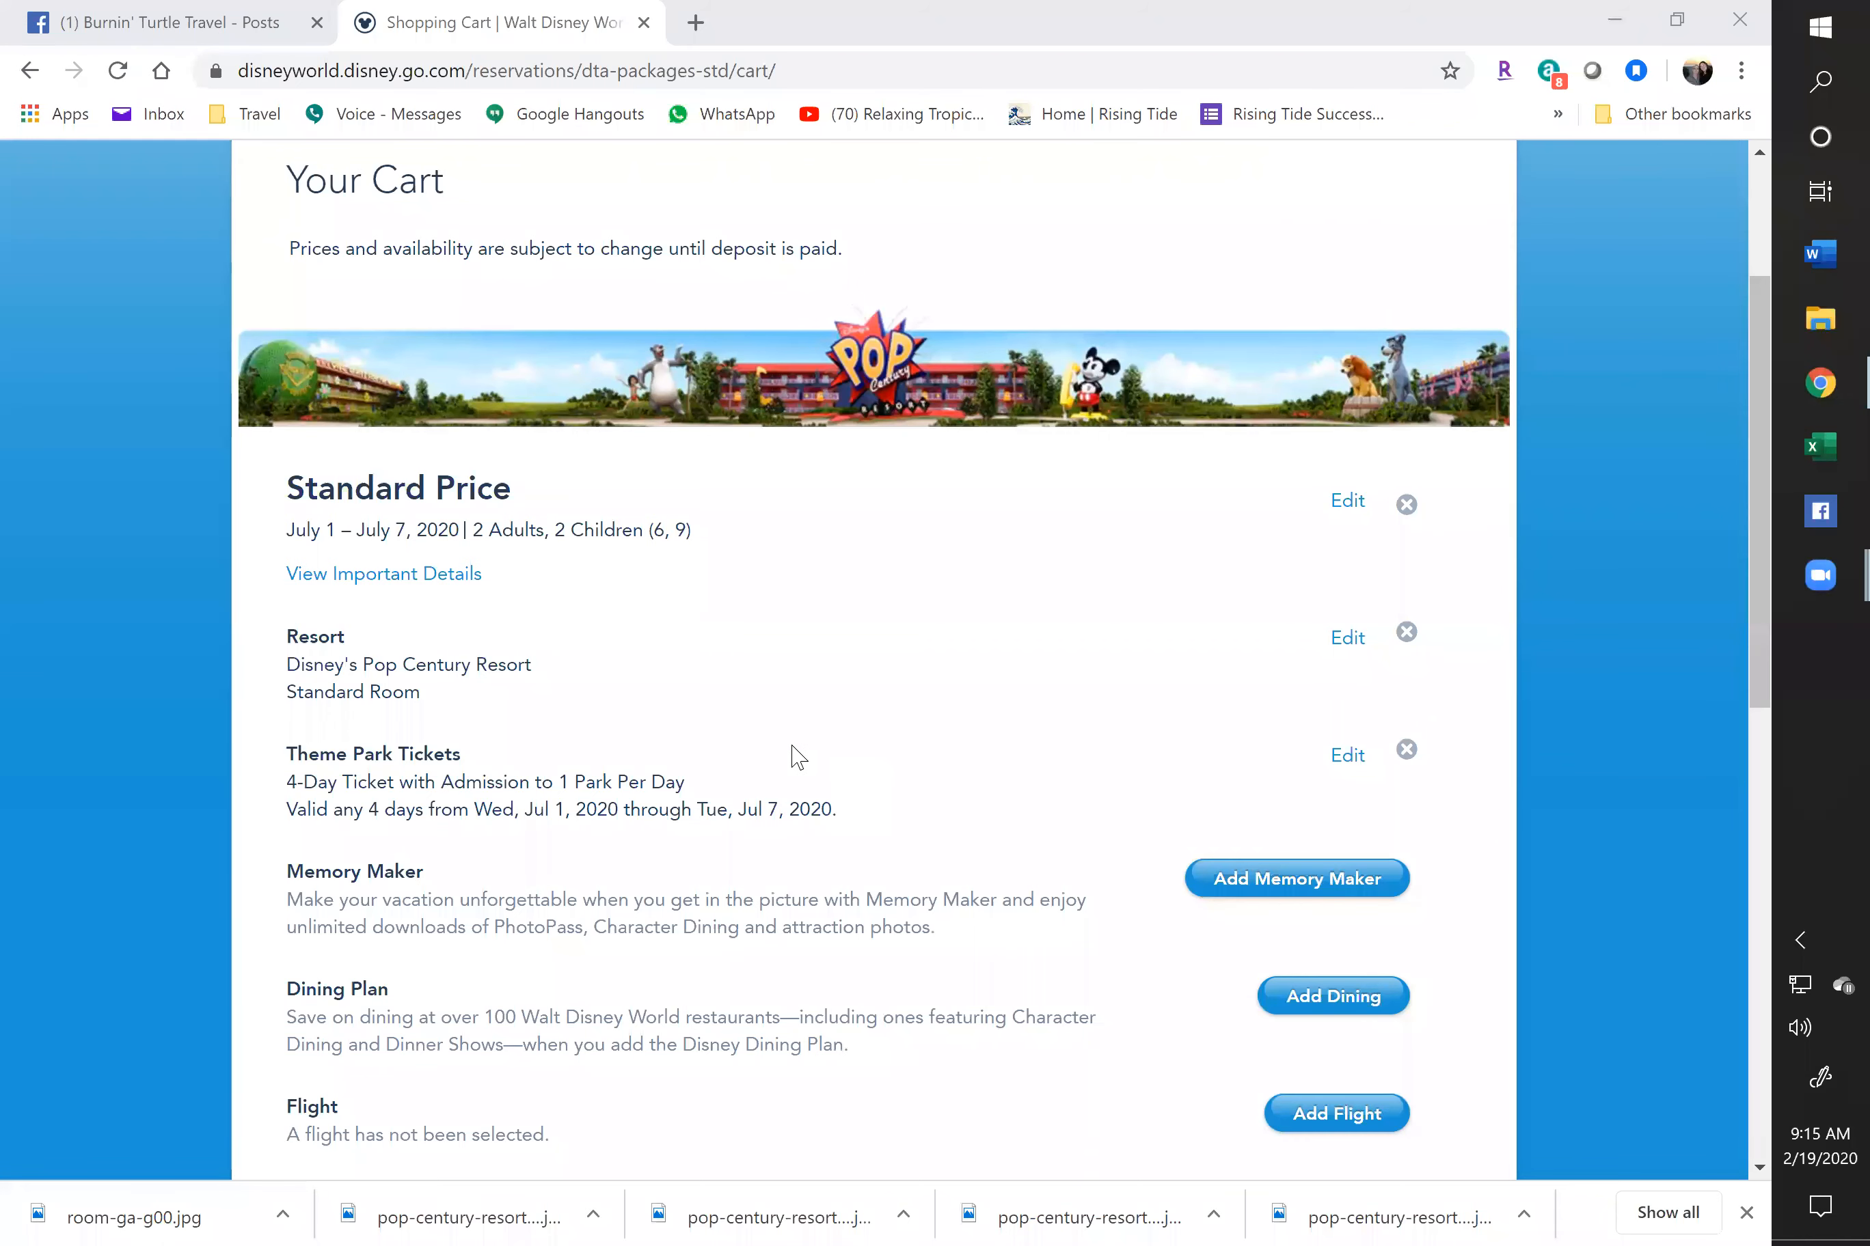
# Proceed to Check Out with the $3,317.28 Pop Century package
pyautogui.scroll(-3, 768, 748)
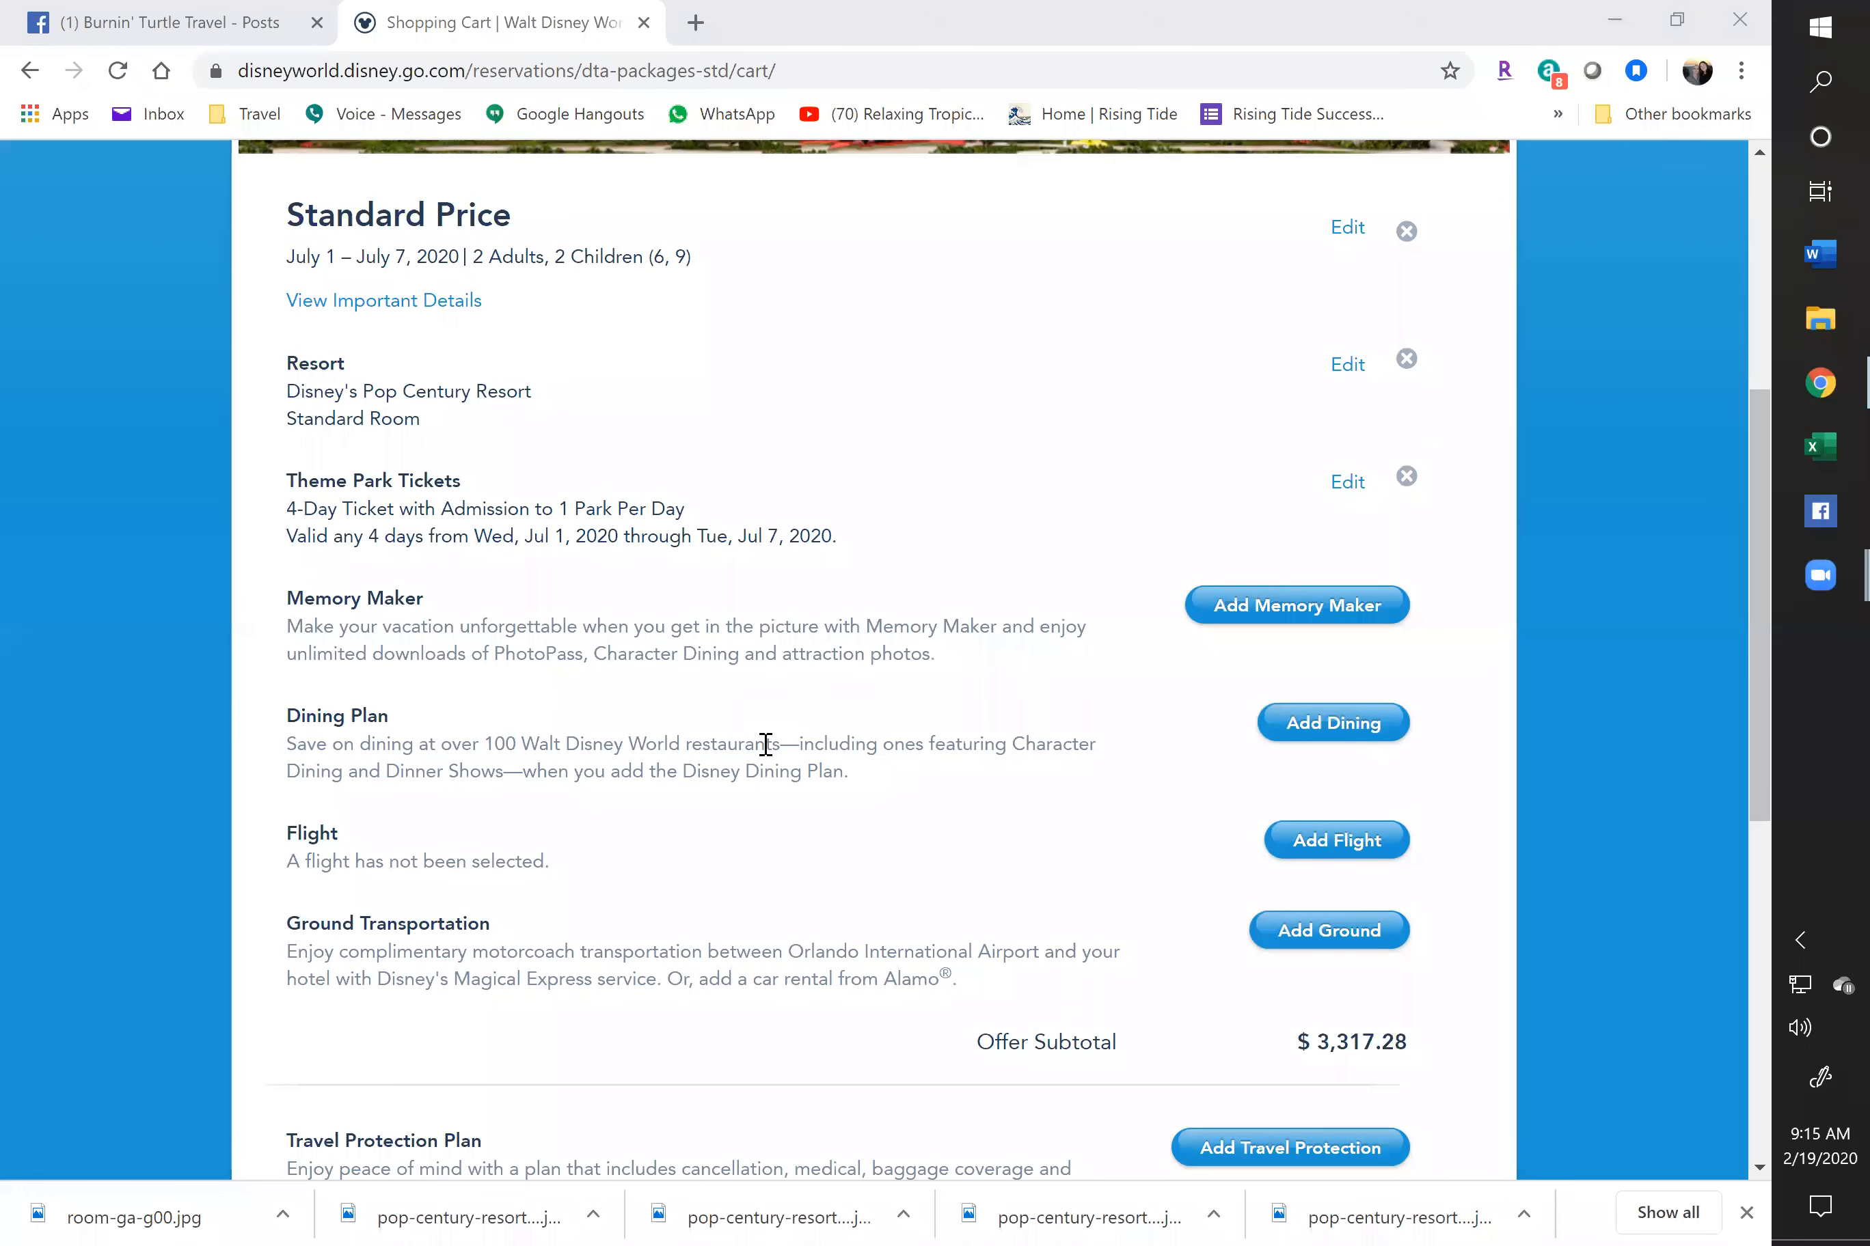
pyautogui.scroll(-6, 739, 755)
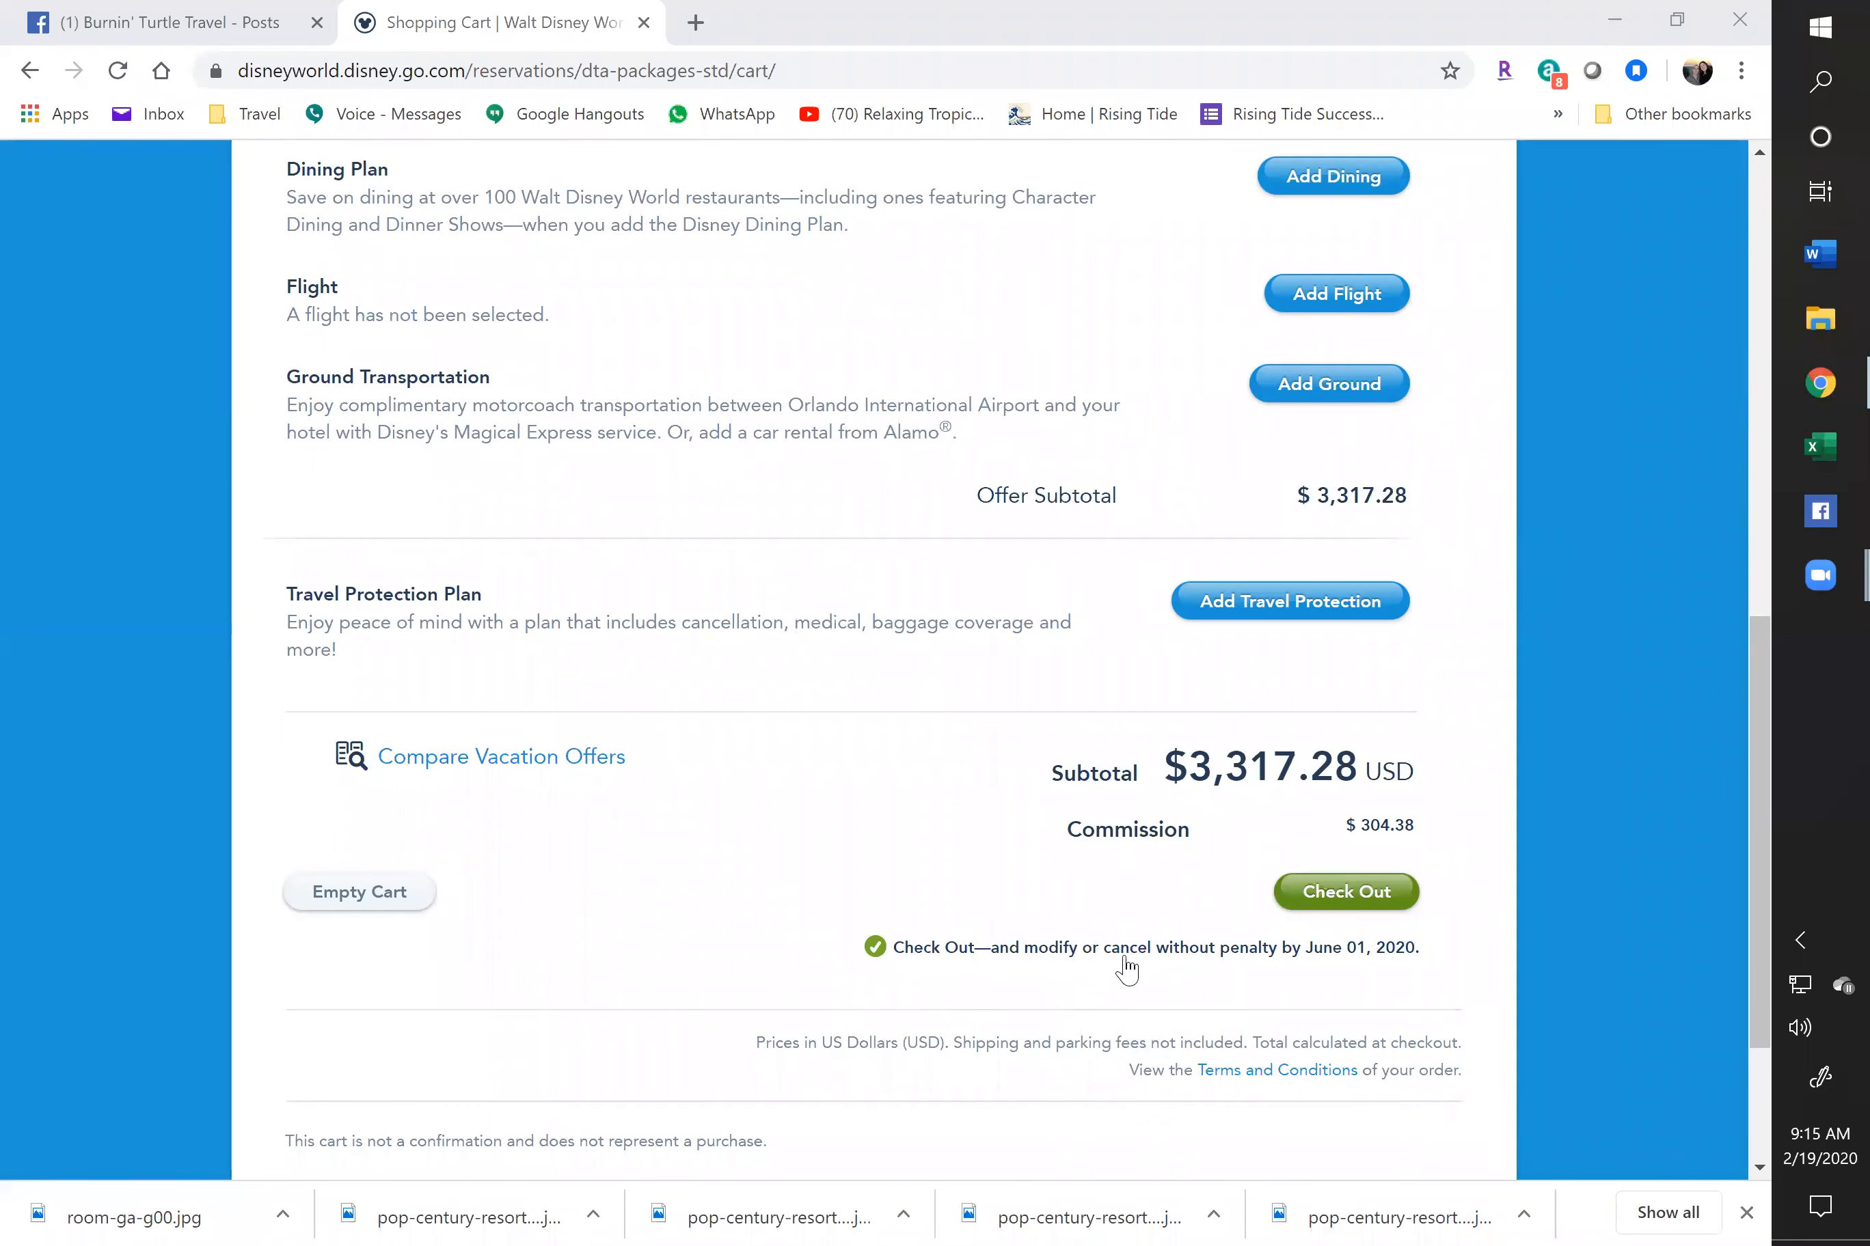
pyautogui.moveTo(1179, 969)
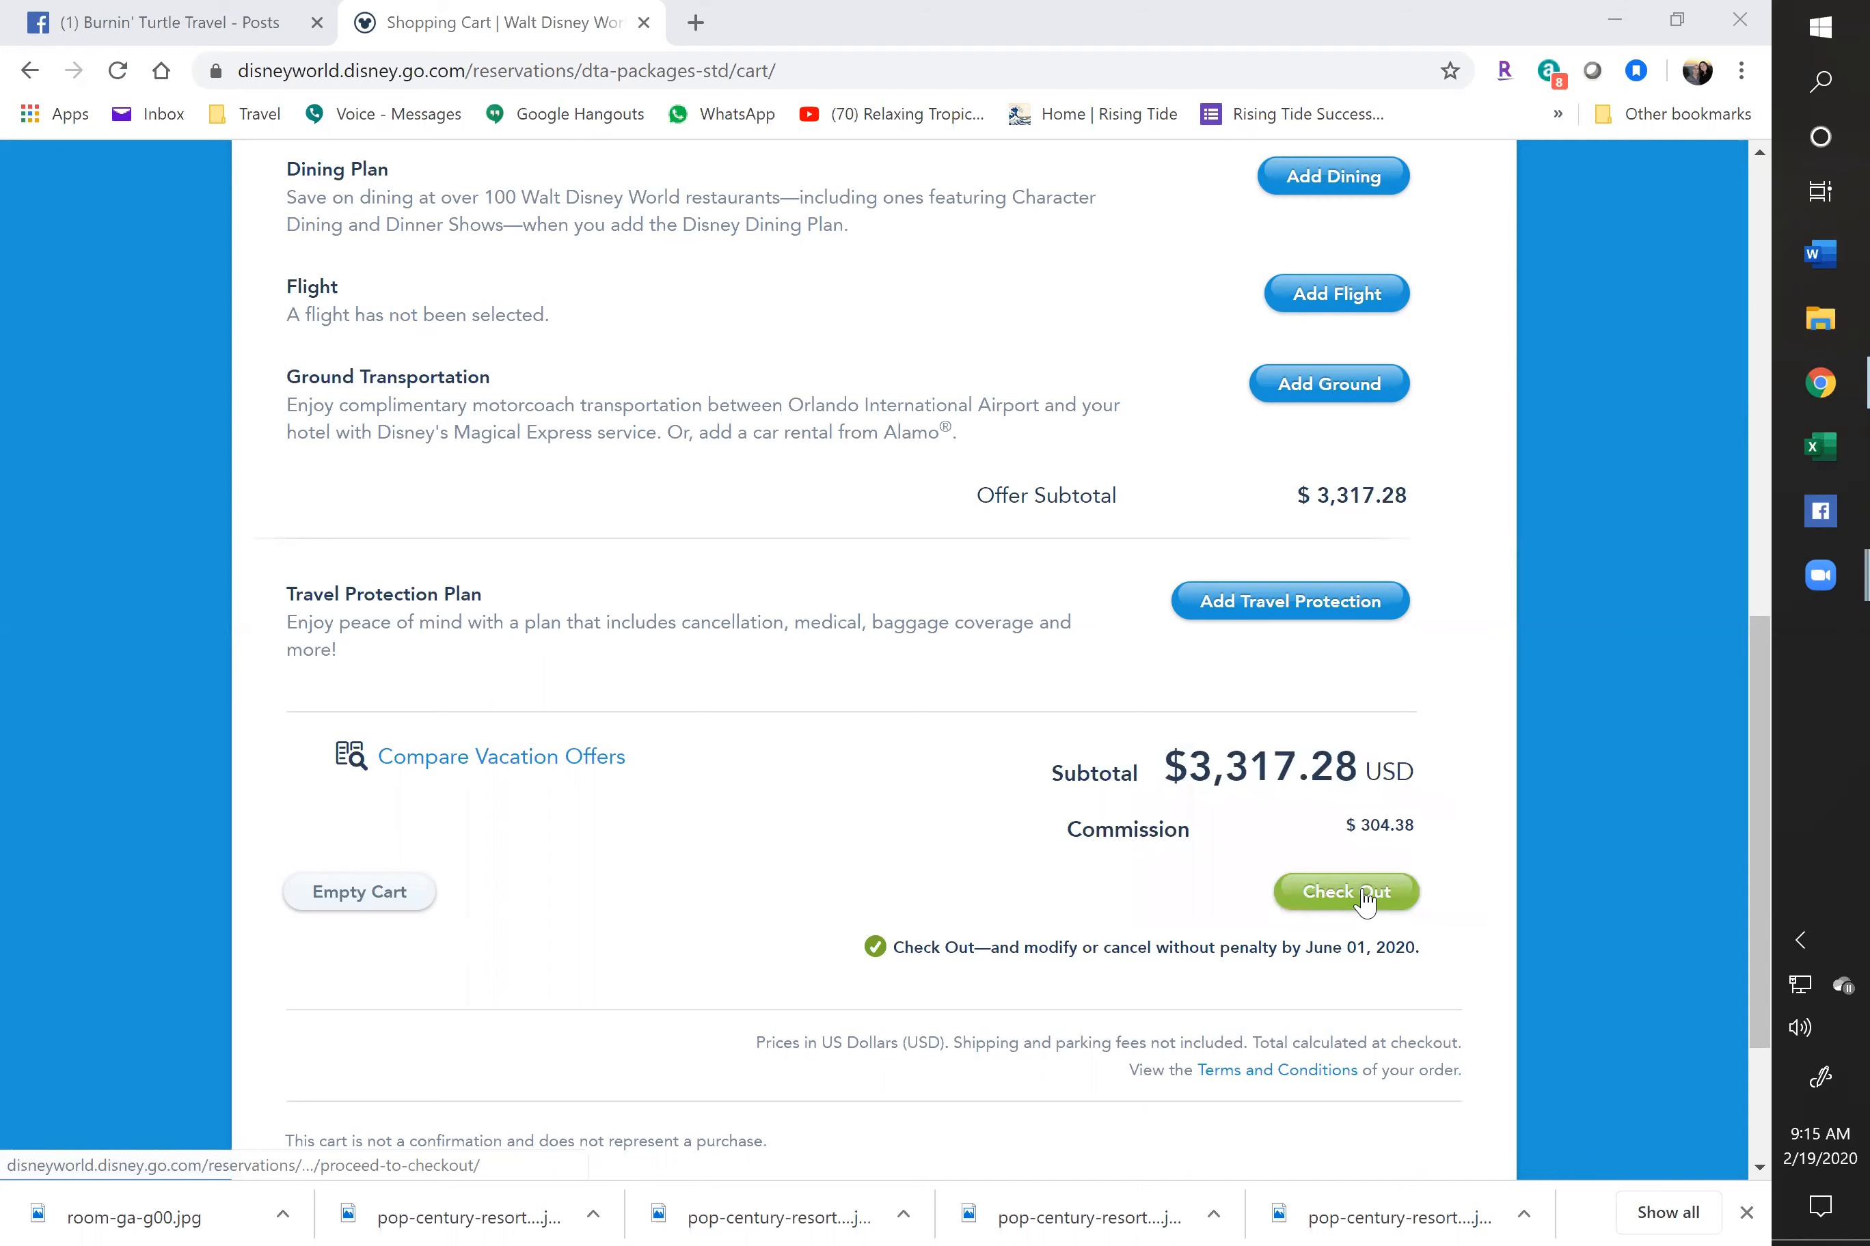
pyautogui.click(1366, 900)
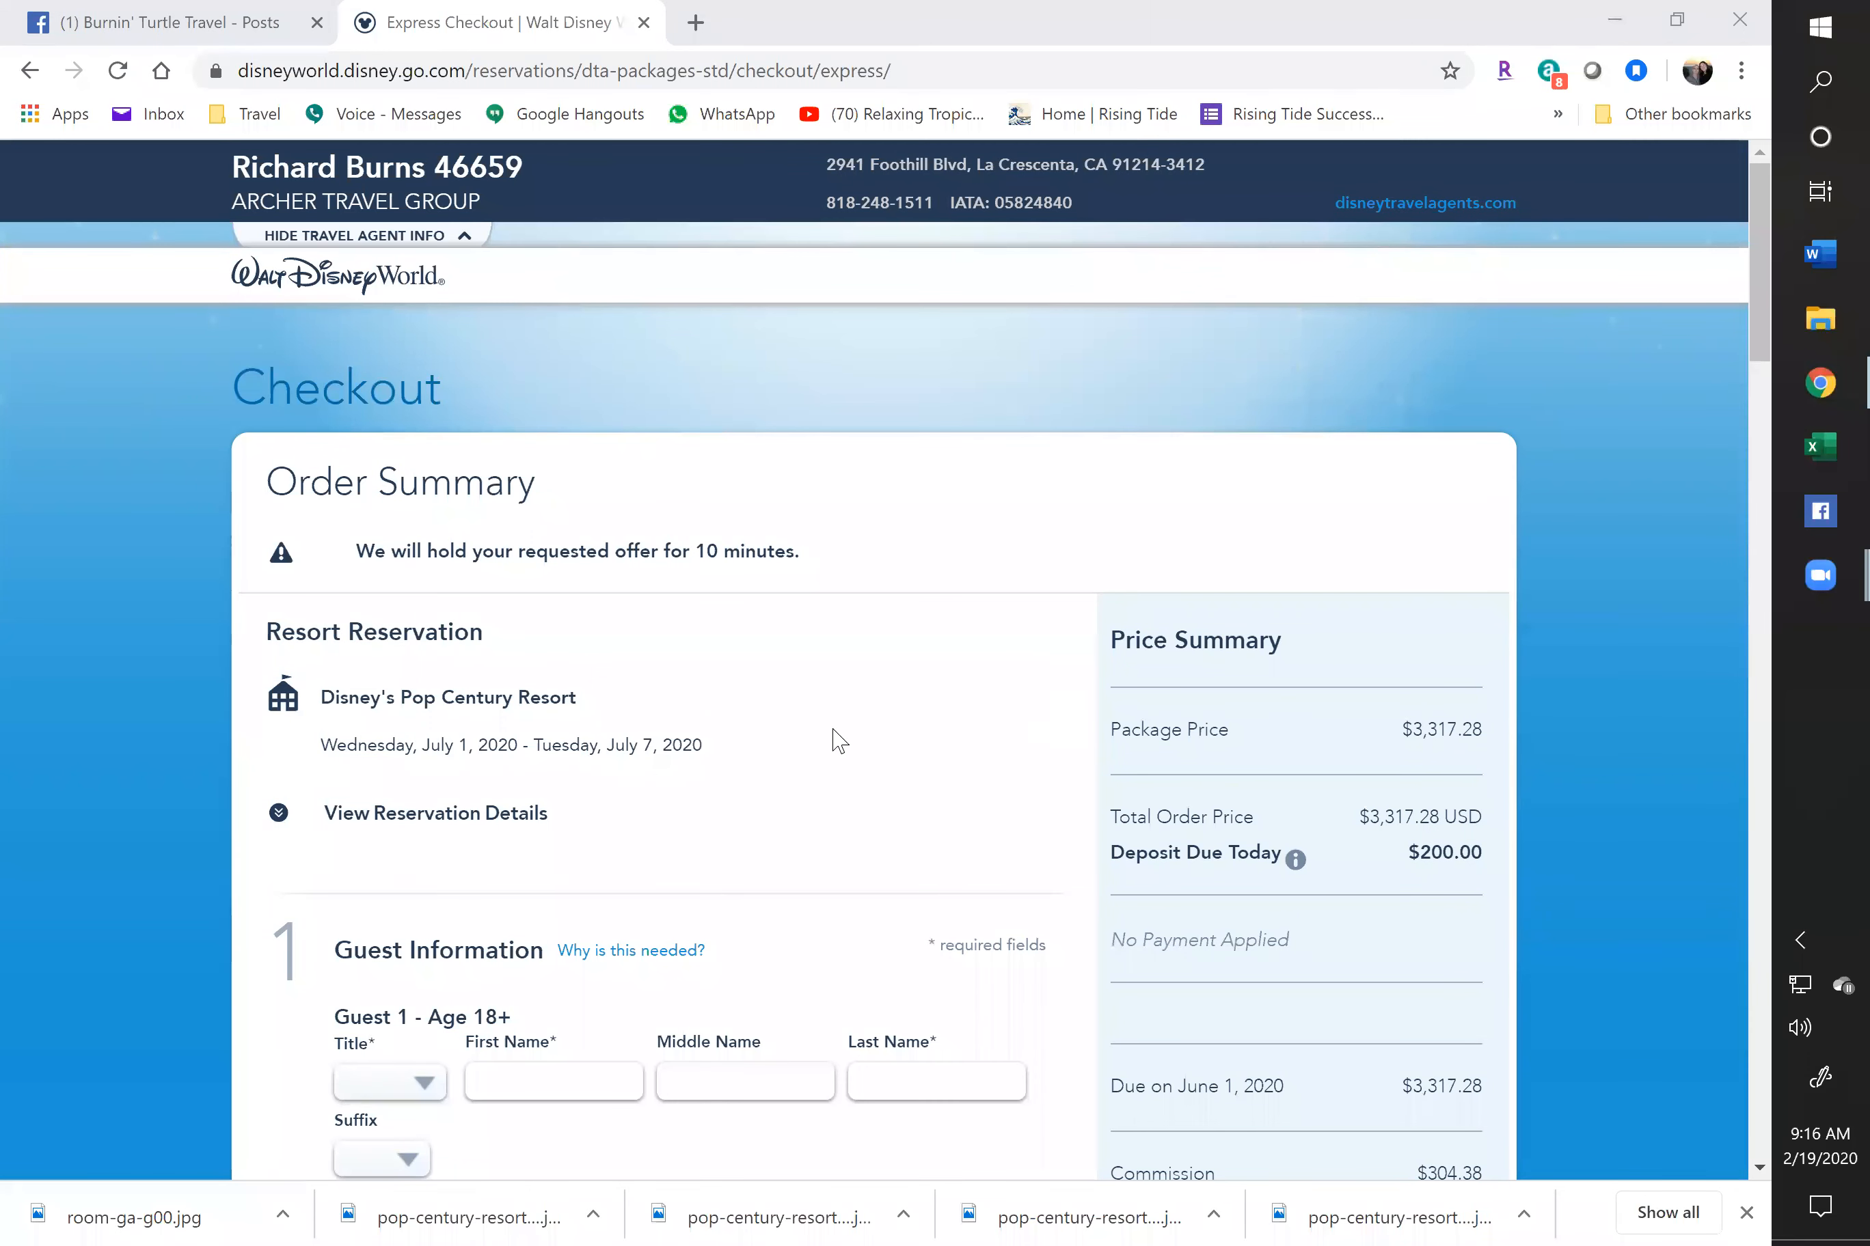
# Scroll through Express Checkout's empty guest name fields and the $200.00 deposit due today
pyautogui.scroll(-3, 832, 732)
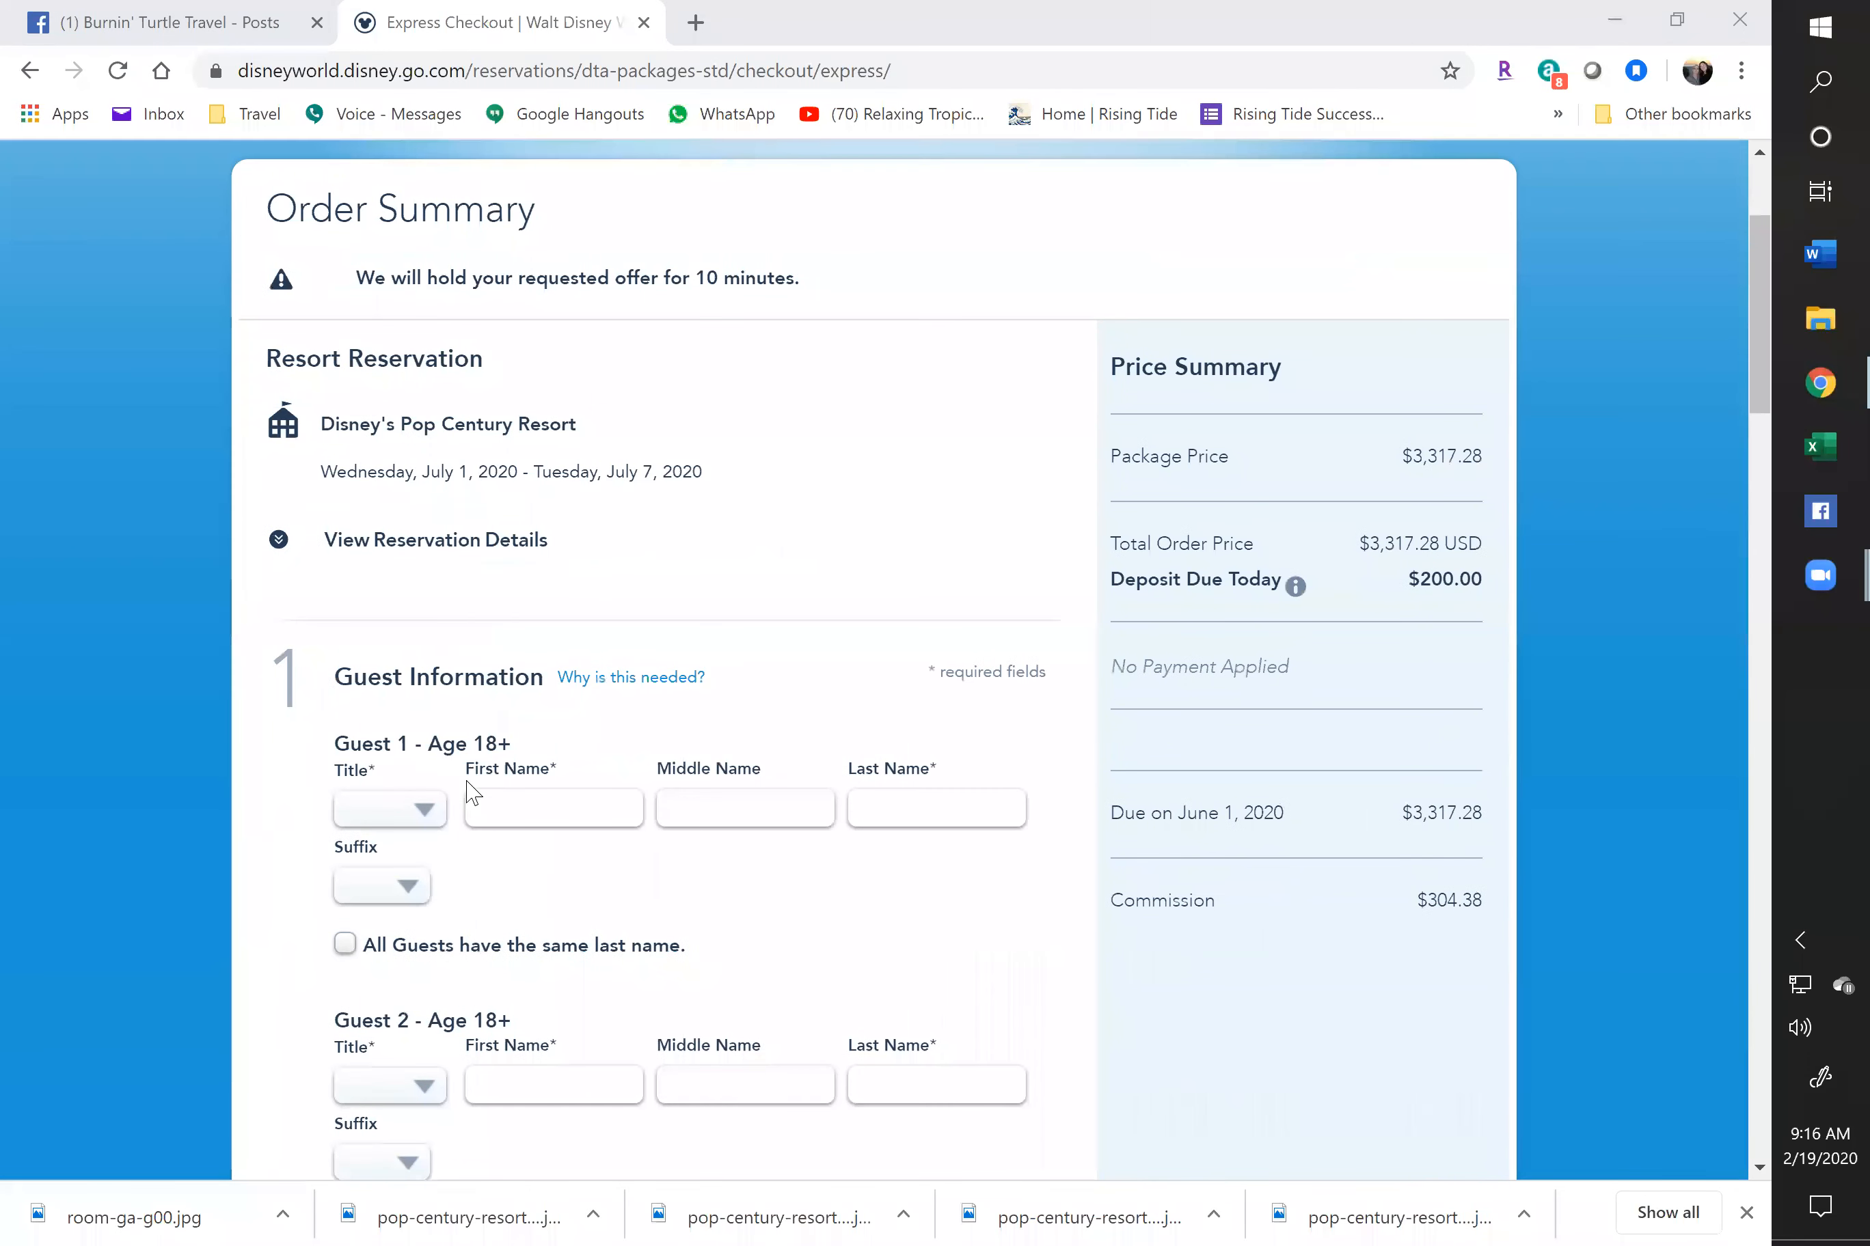
pyautogui.scroll(-3, 548, 828)
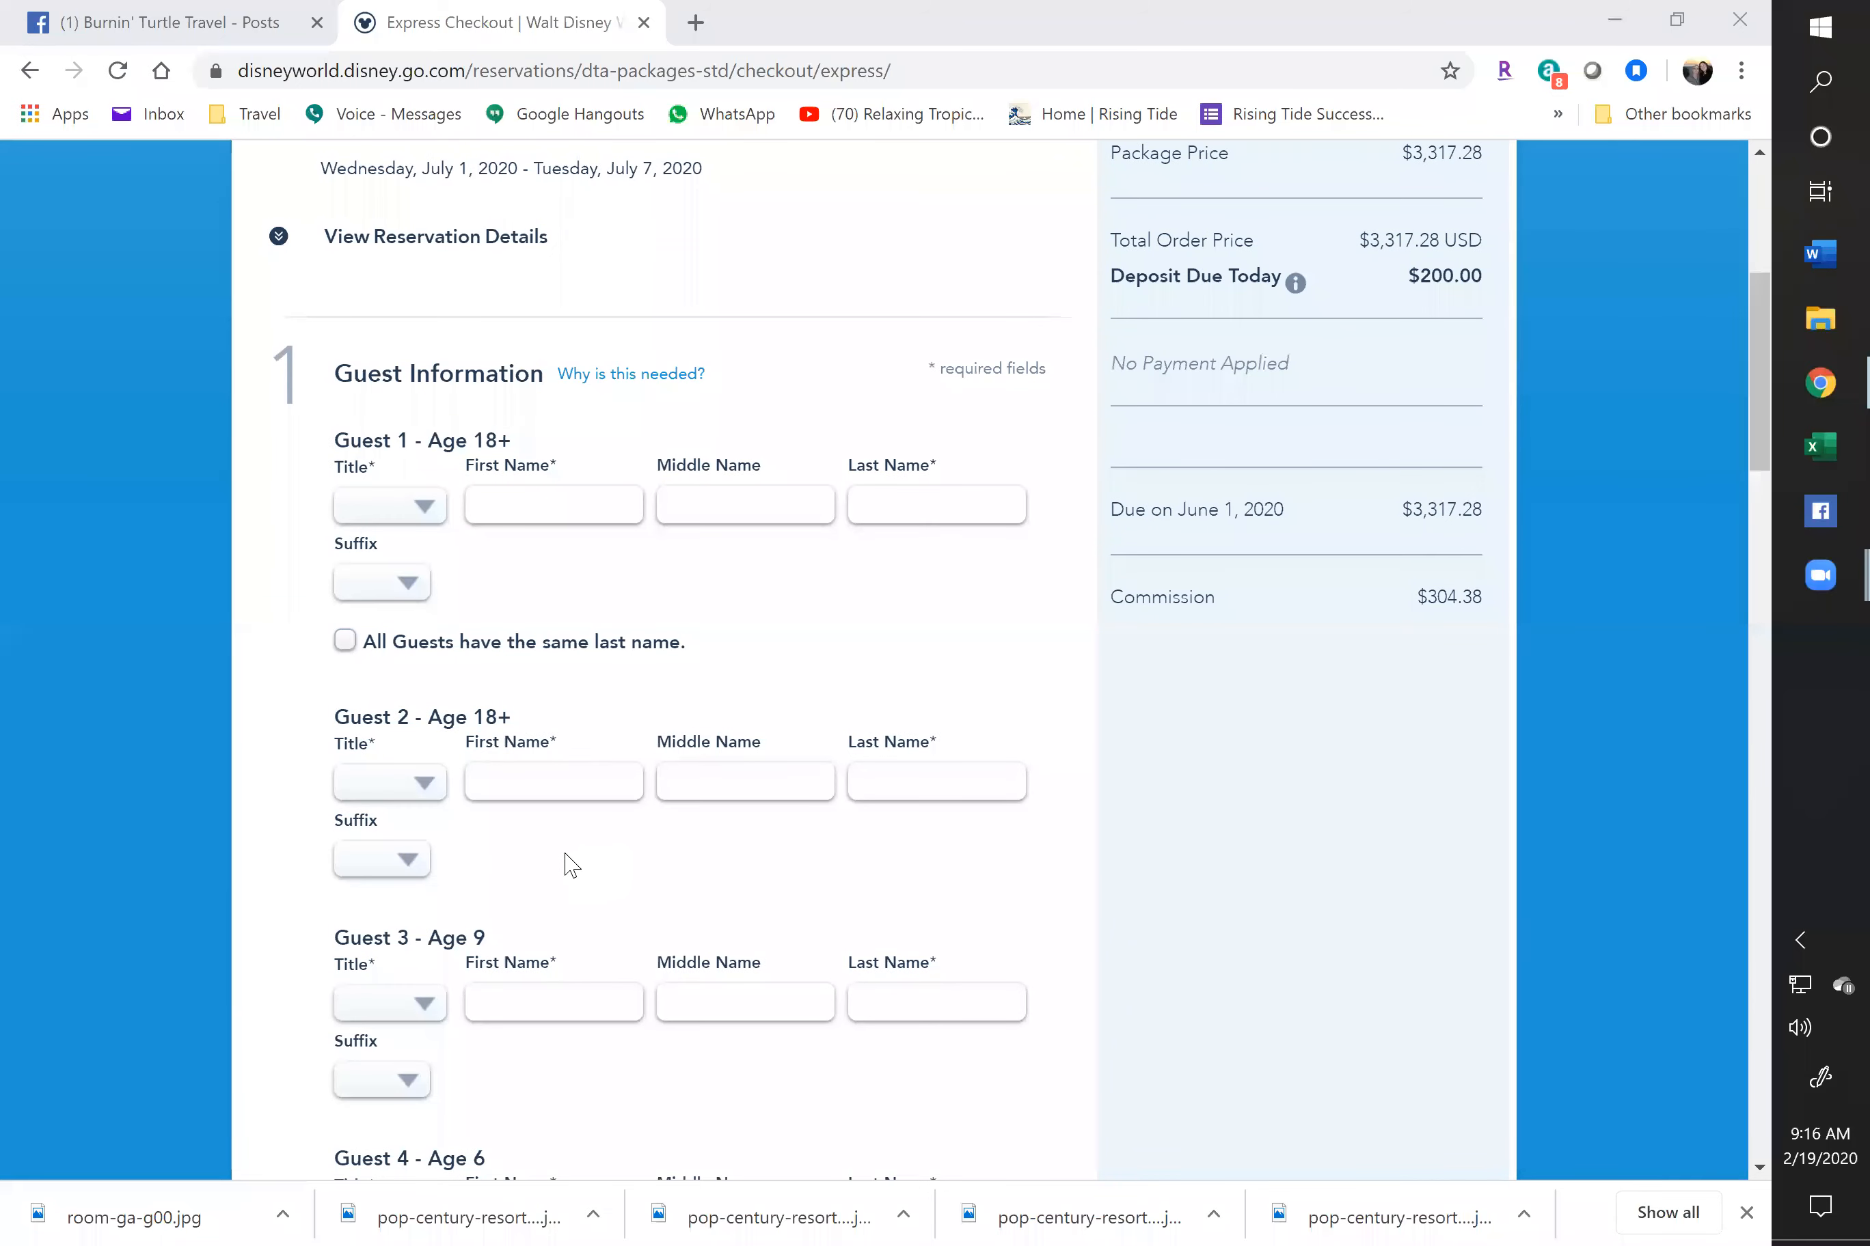
pyautogui.scroll(-6, 571, 866)
pyautogui.scroll(-4, 612, 856)
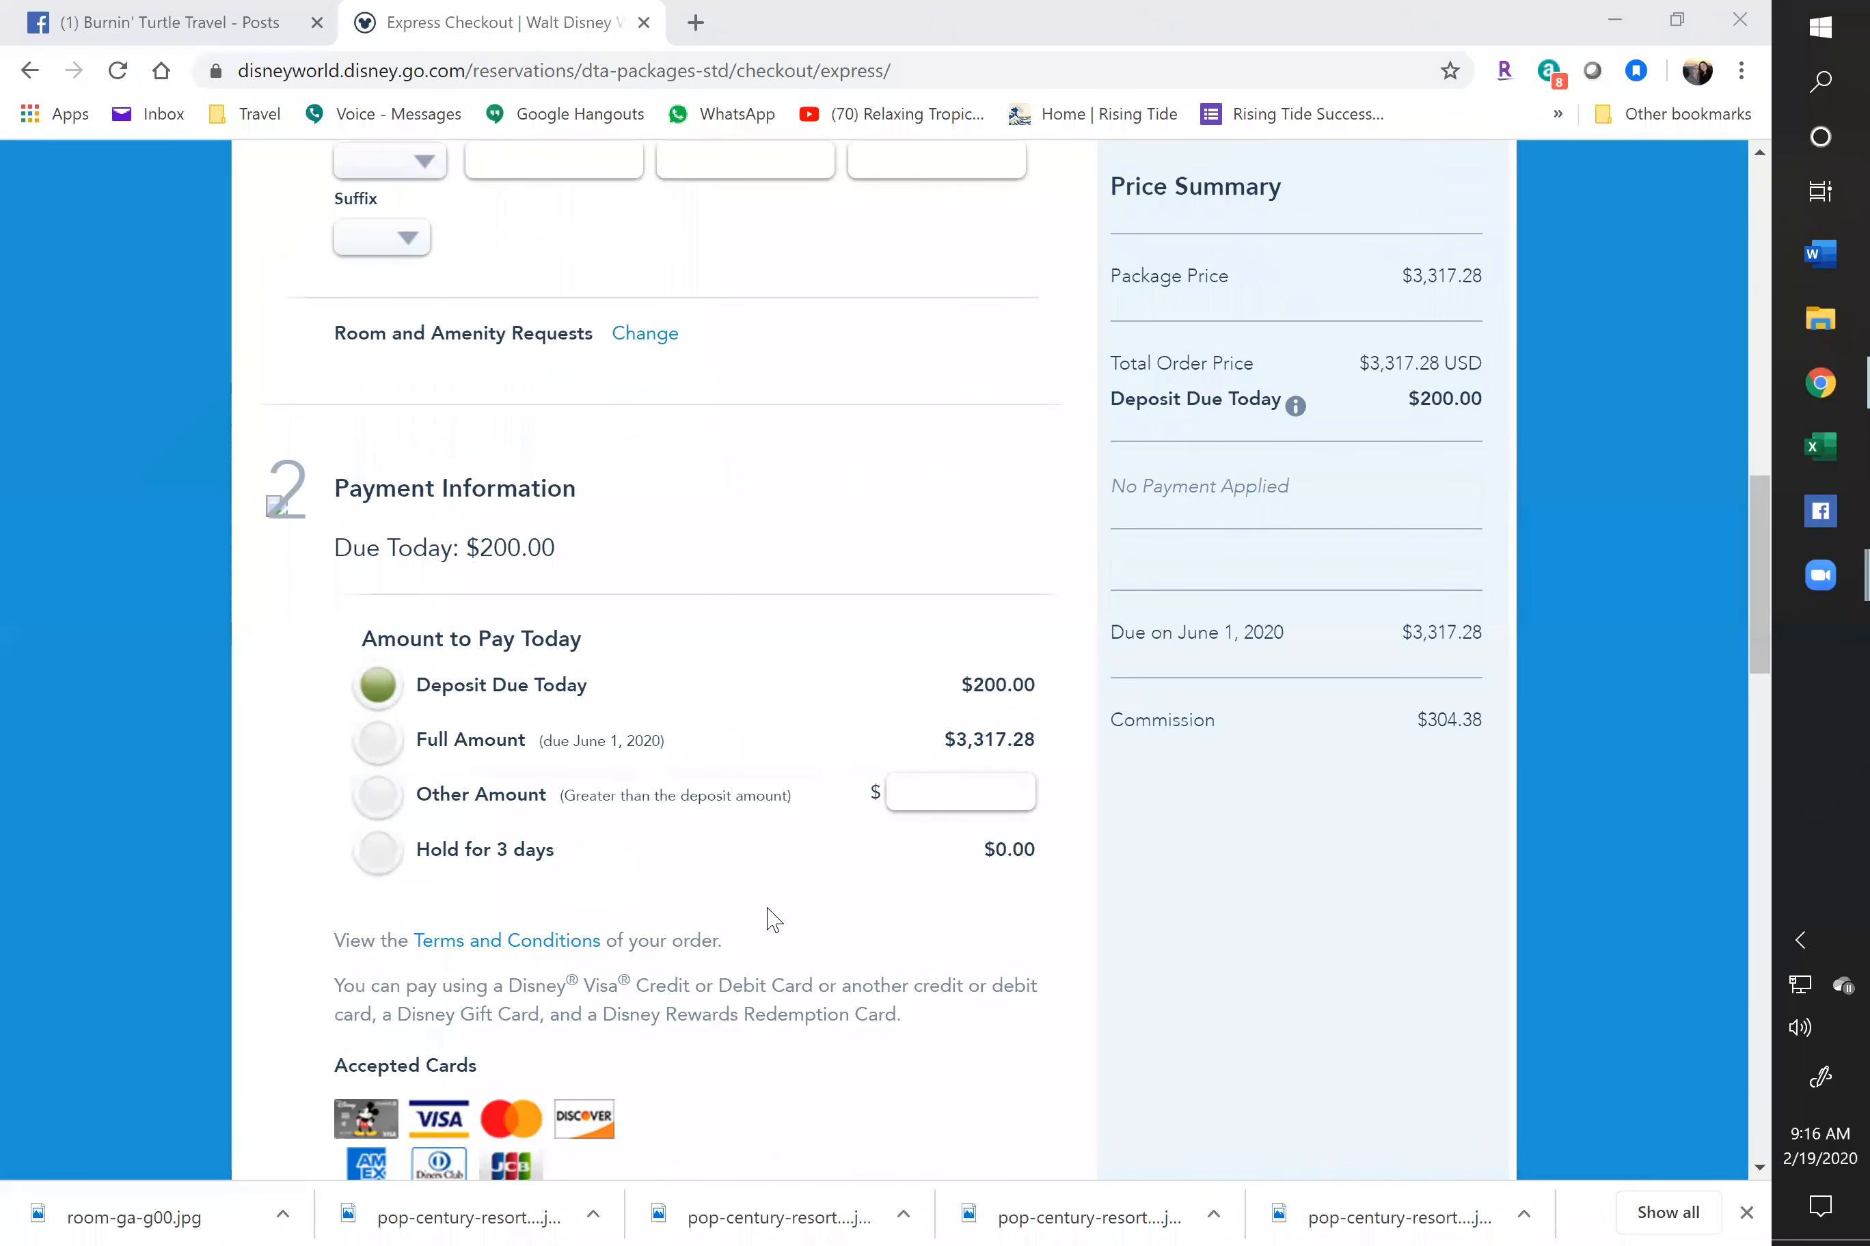
pyautogui.scroll(-5, 736, 906)
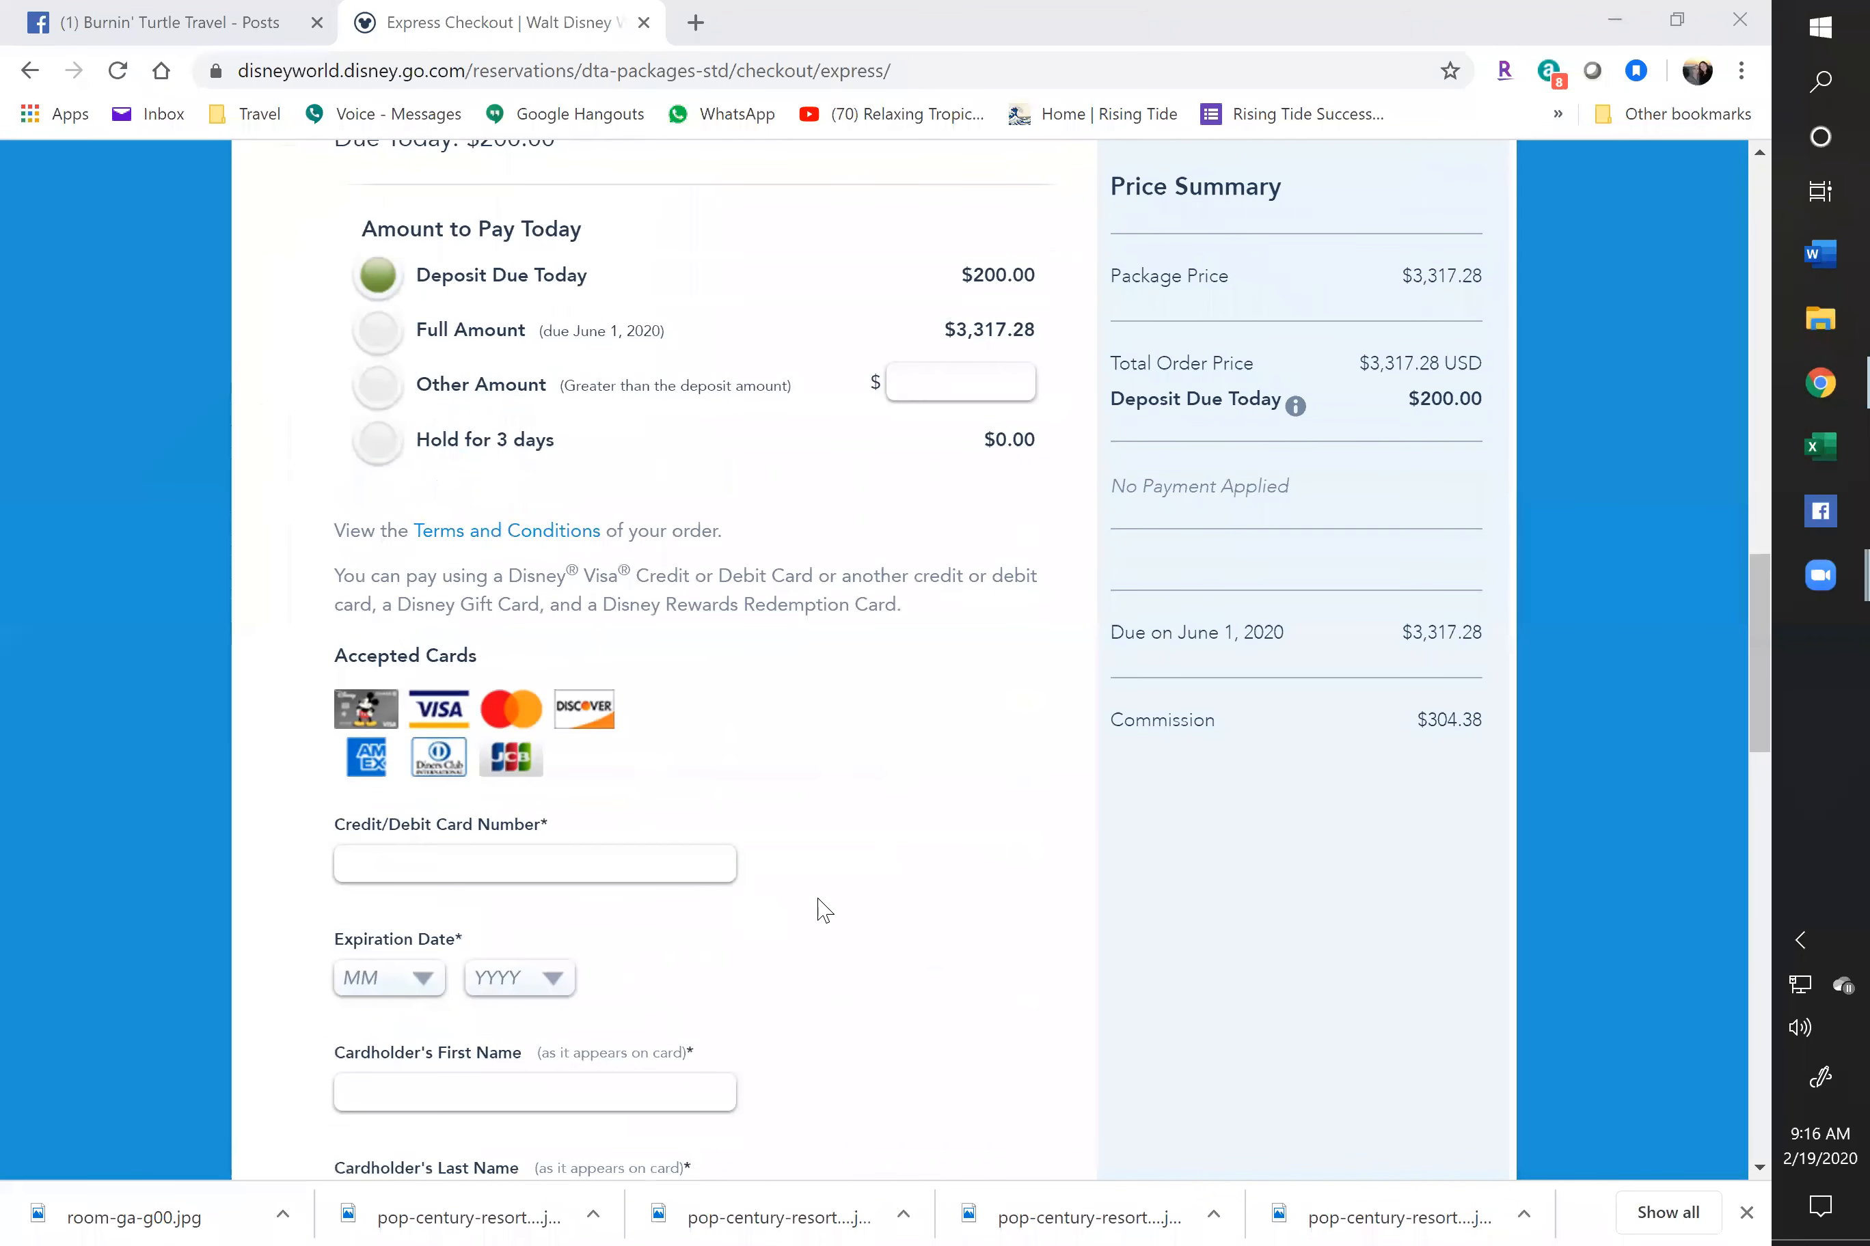
pyautogui.scroll(8, 822, 910)
pyautogui.scroll(8, 822, 909)
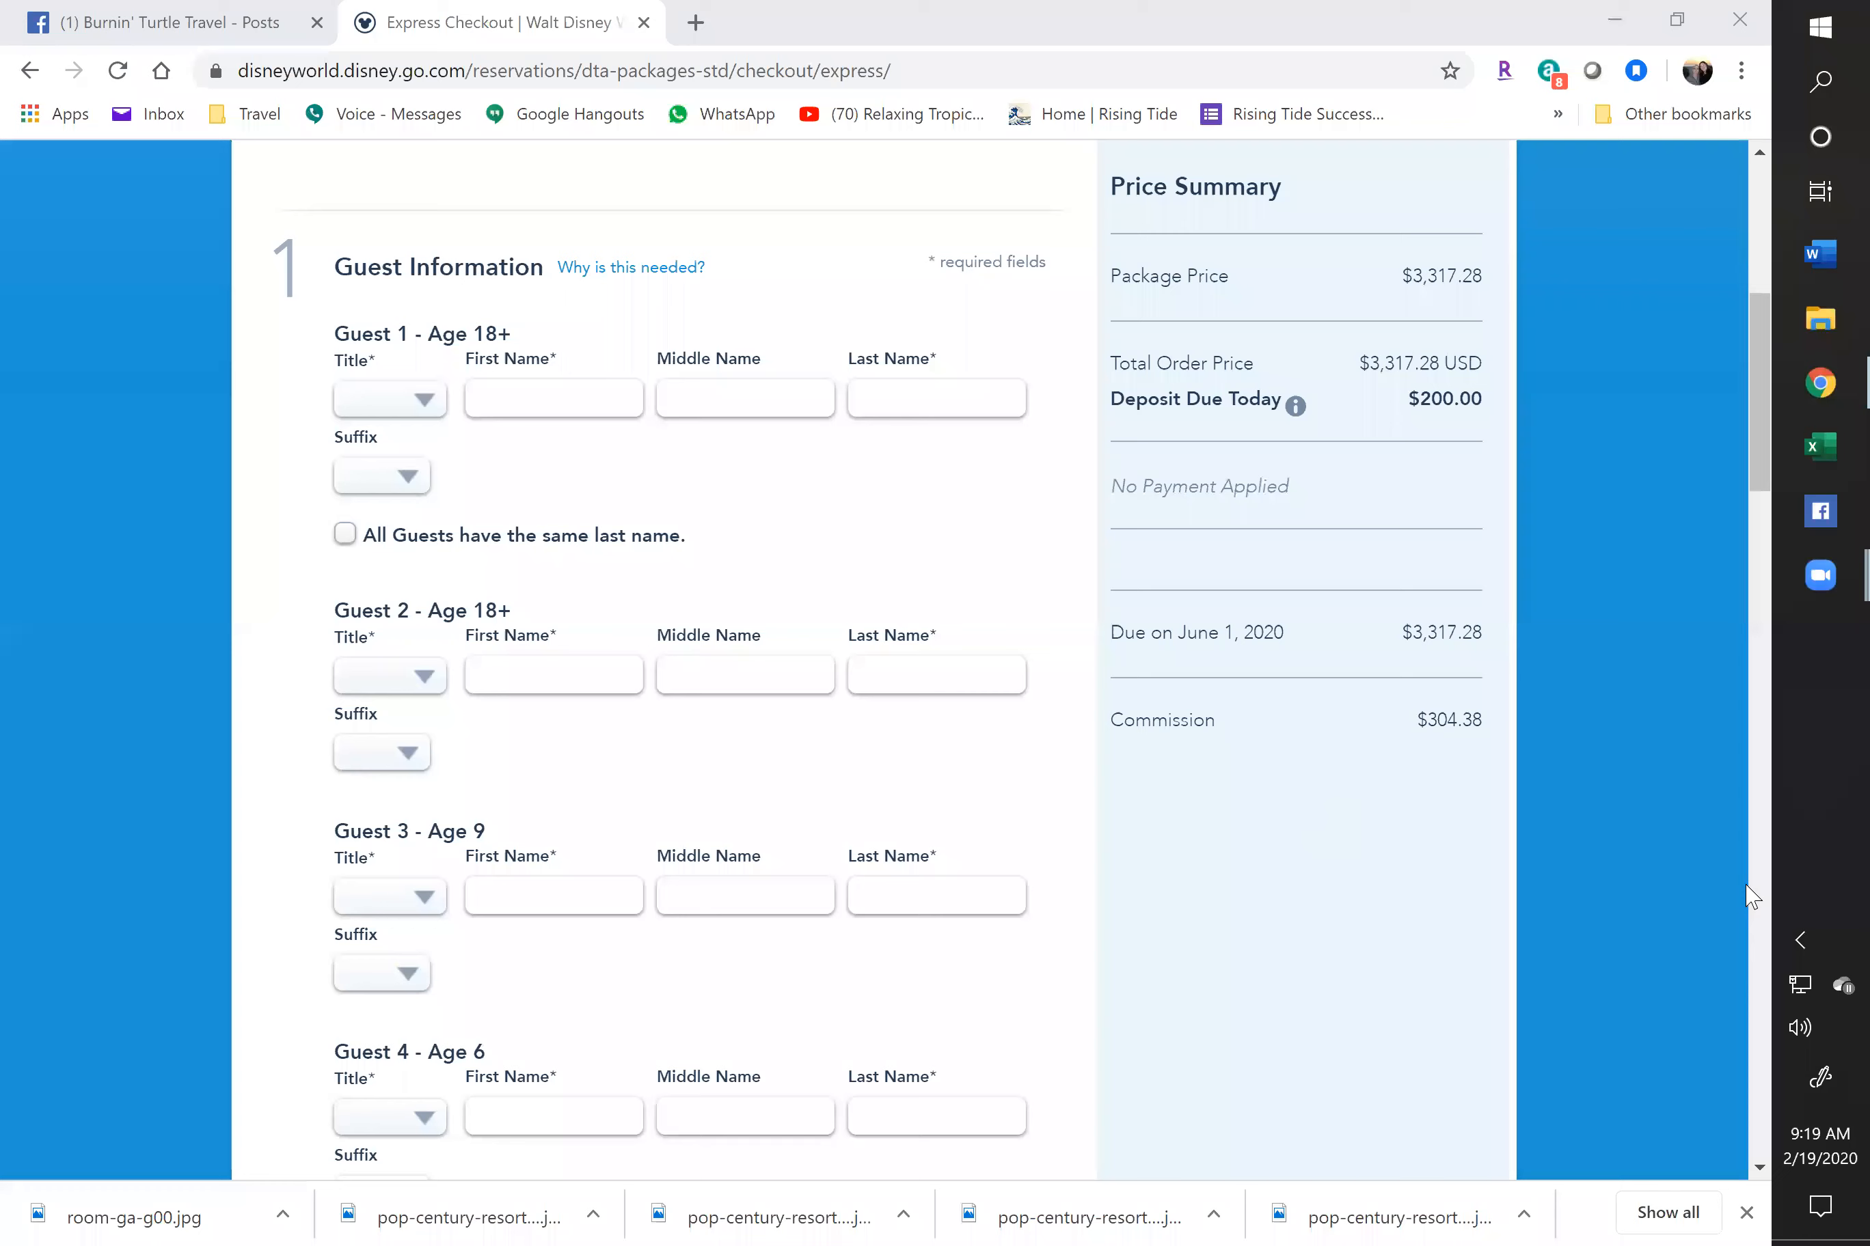
pyautogui.scroll(5, 1394, 751)
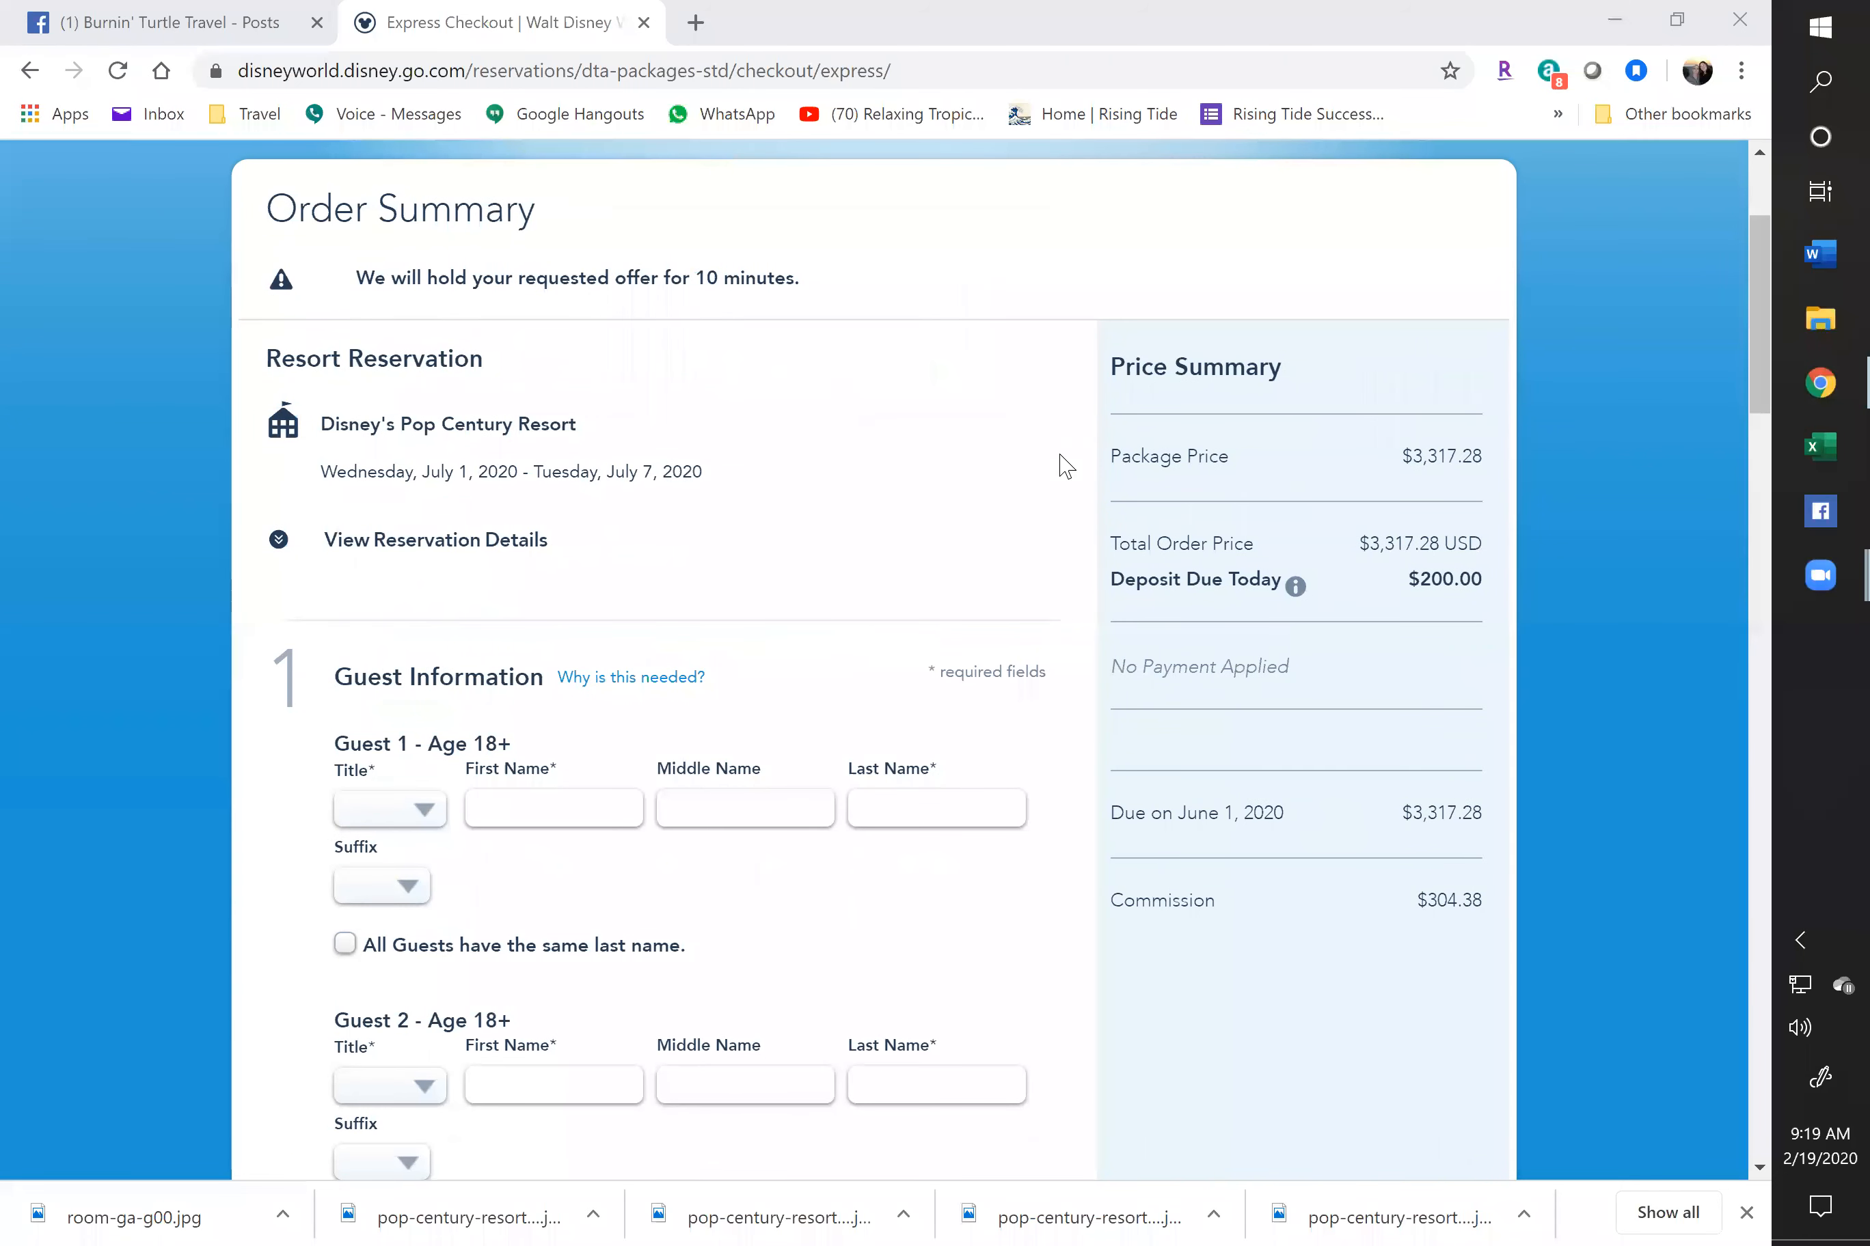
# Return to the Burnin' Turtle Travel page and show its Posts section for creating a post
pyautogui.click(165, 31)
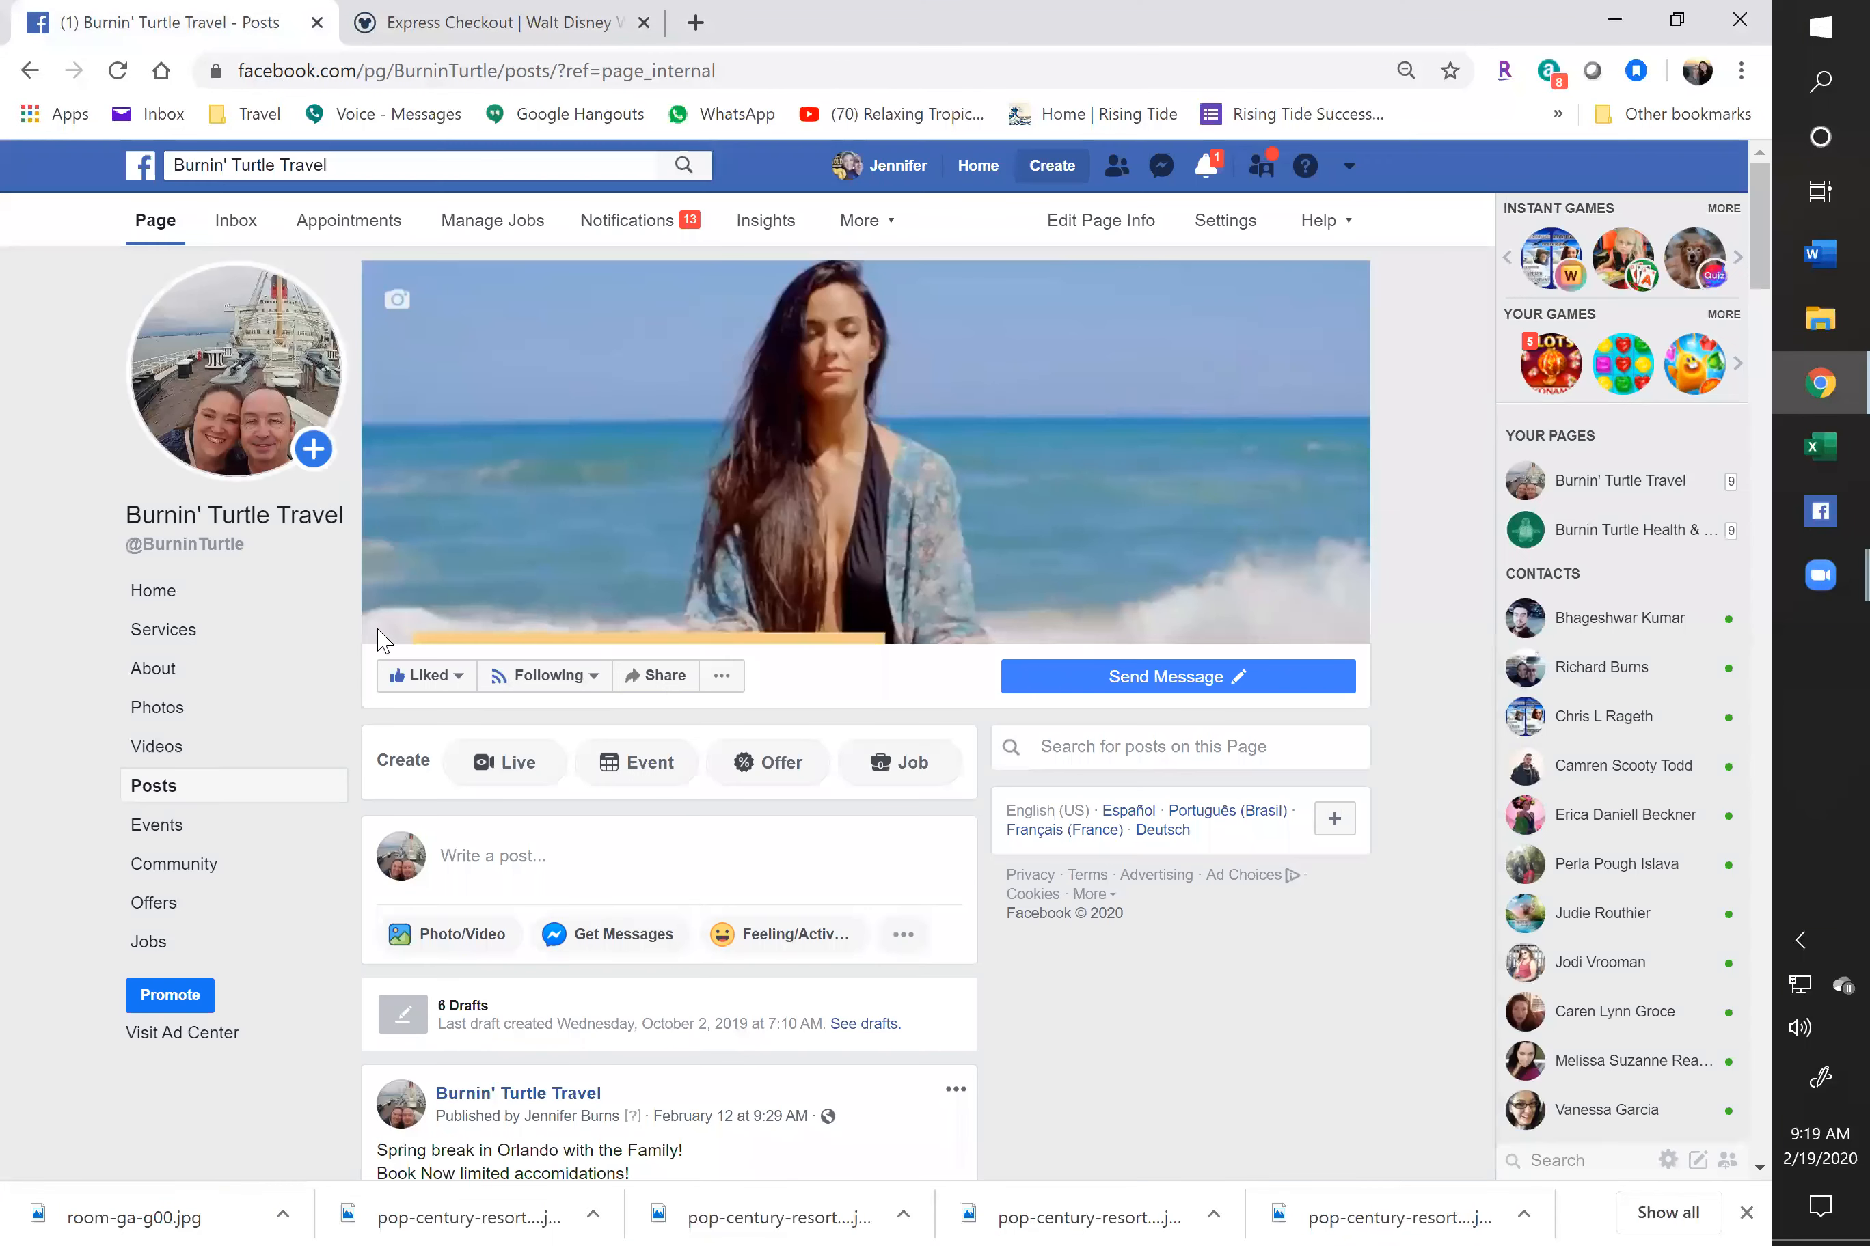
pyautogui.click(466, 946)
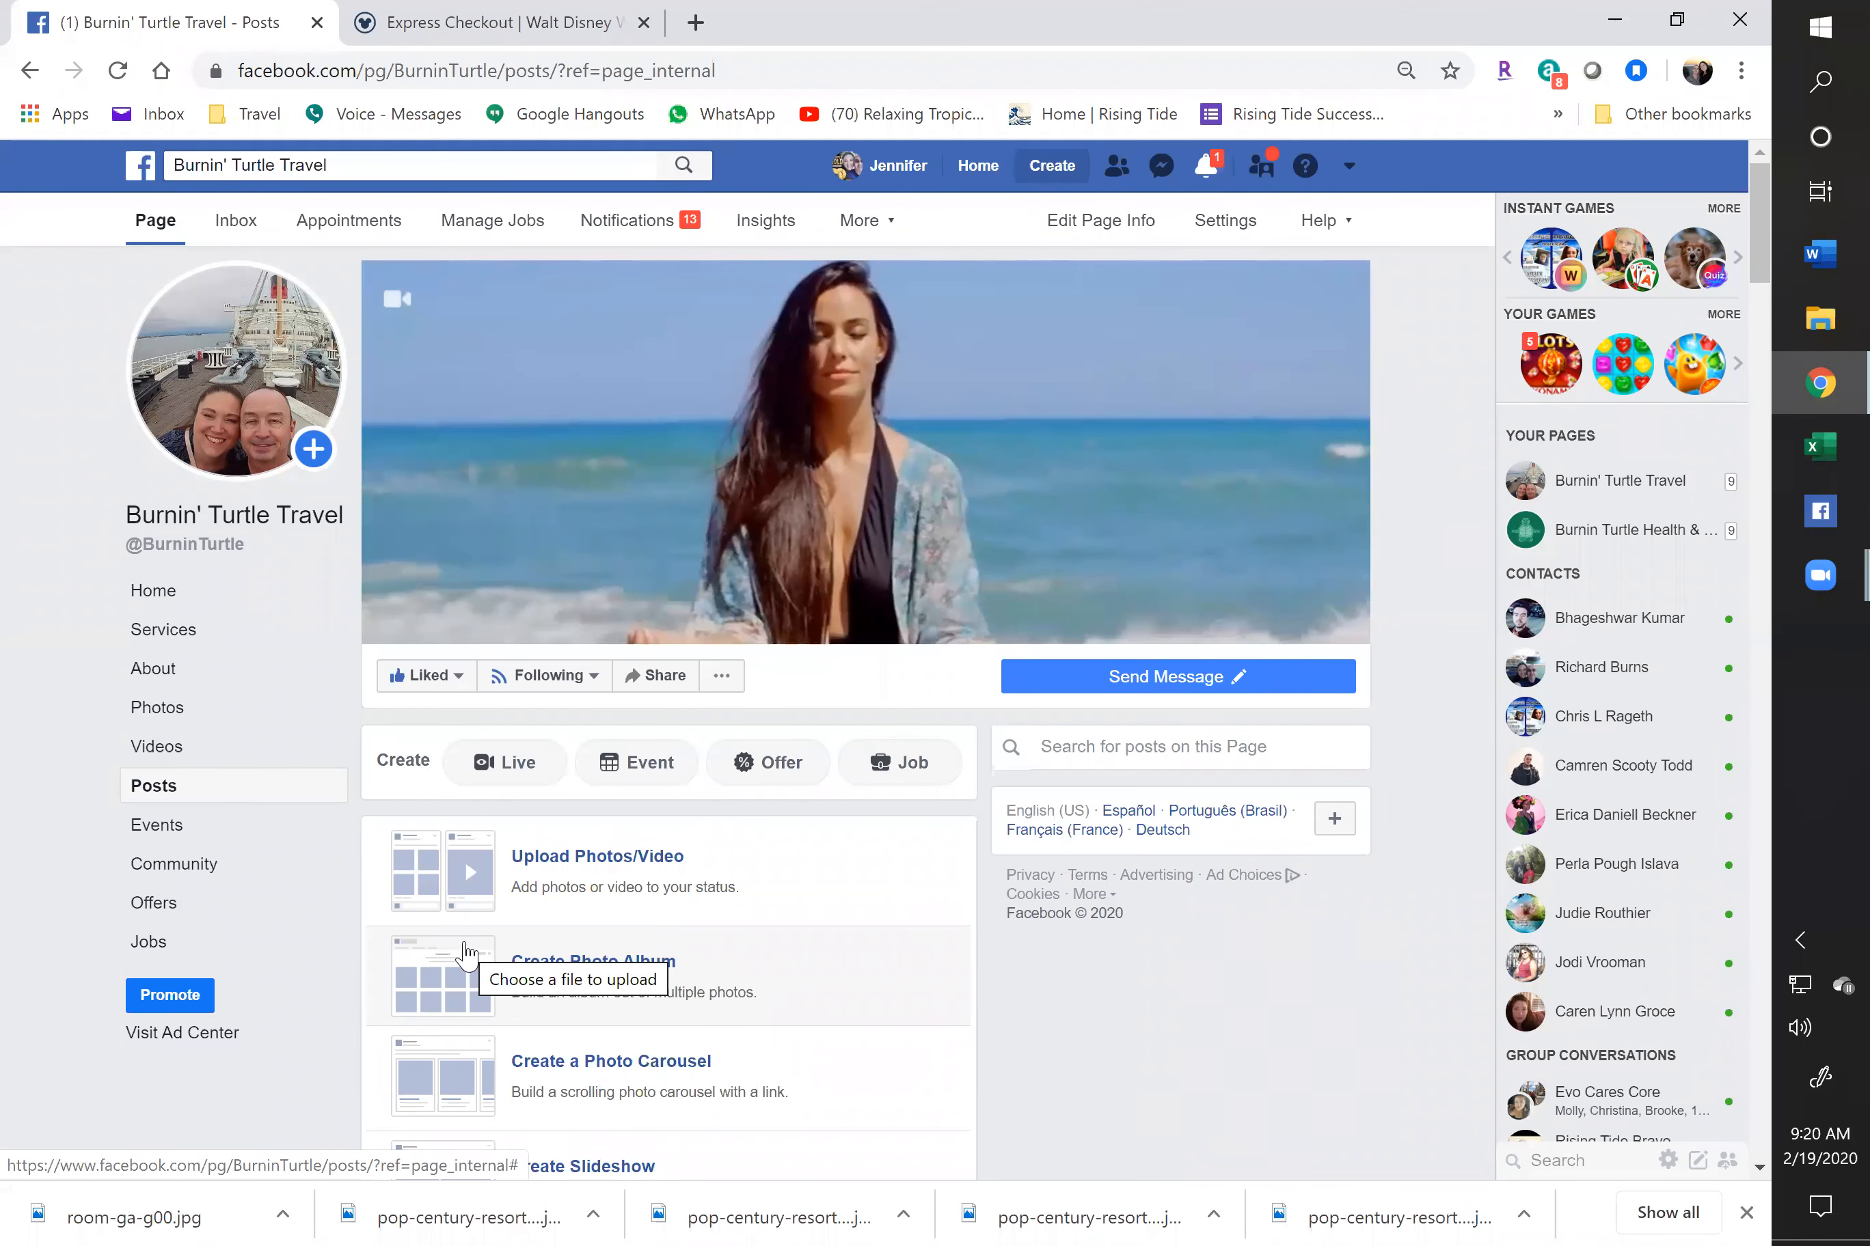
# Start a new post and attach all five photos from Booking Advertising > Disney in July 2020
pyautogui.click(617, 865)
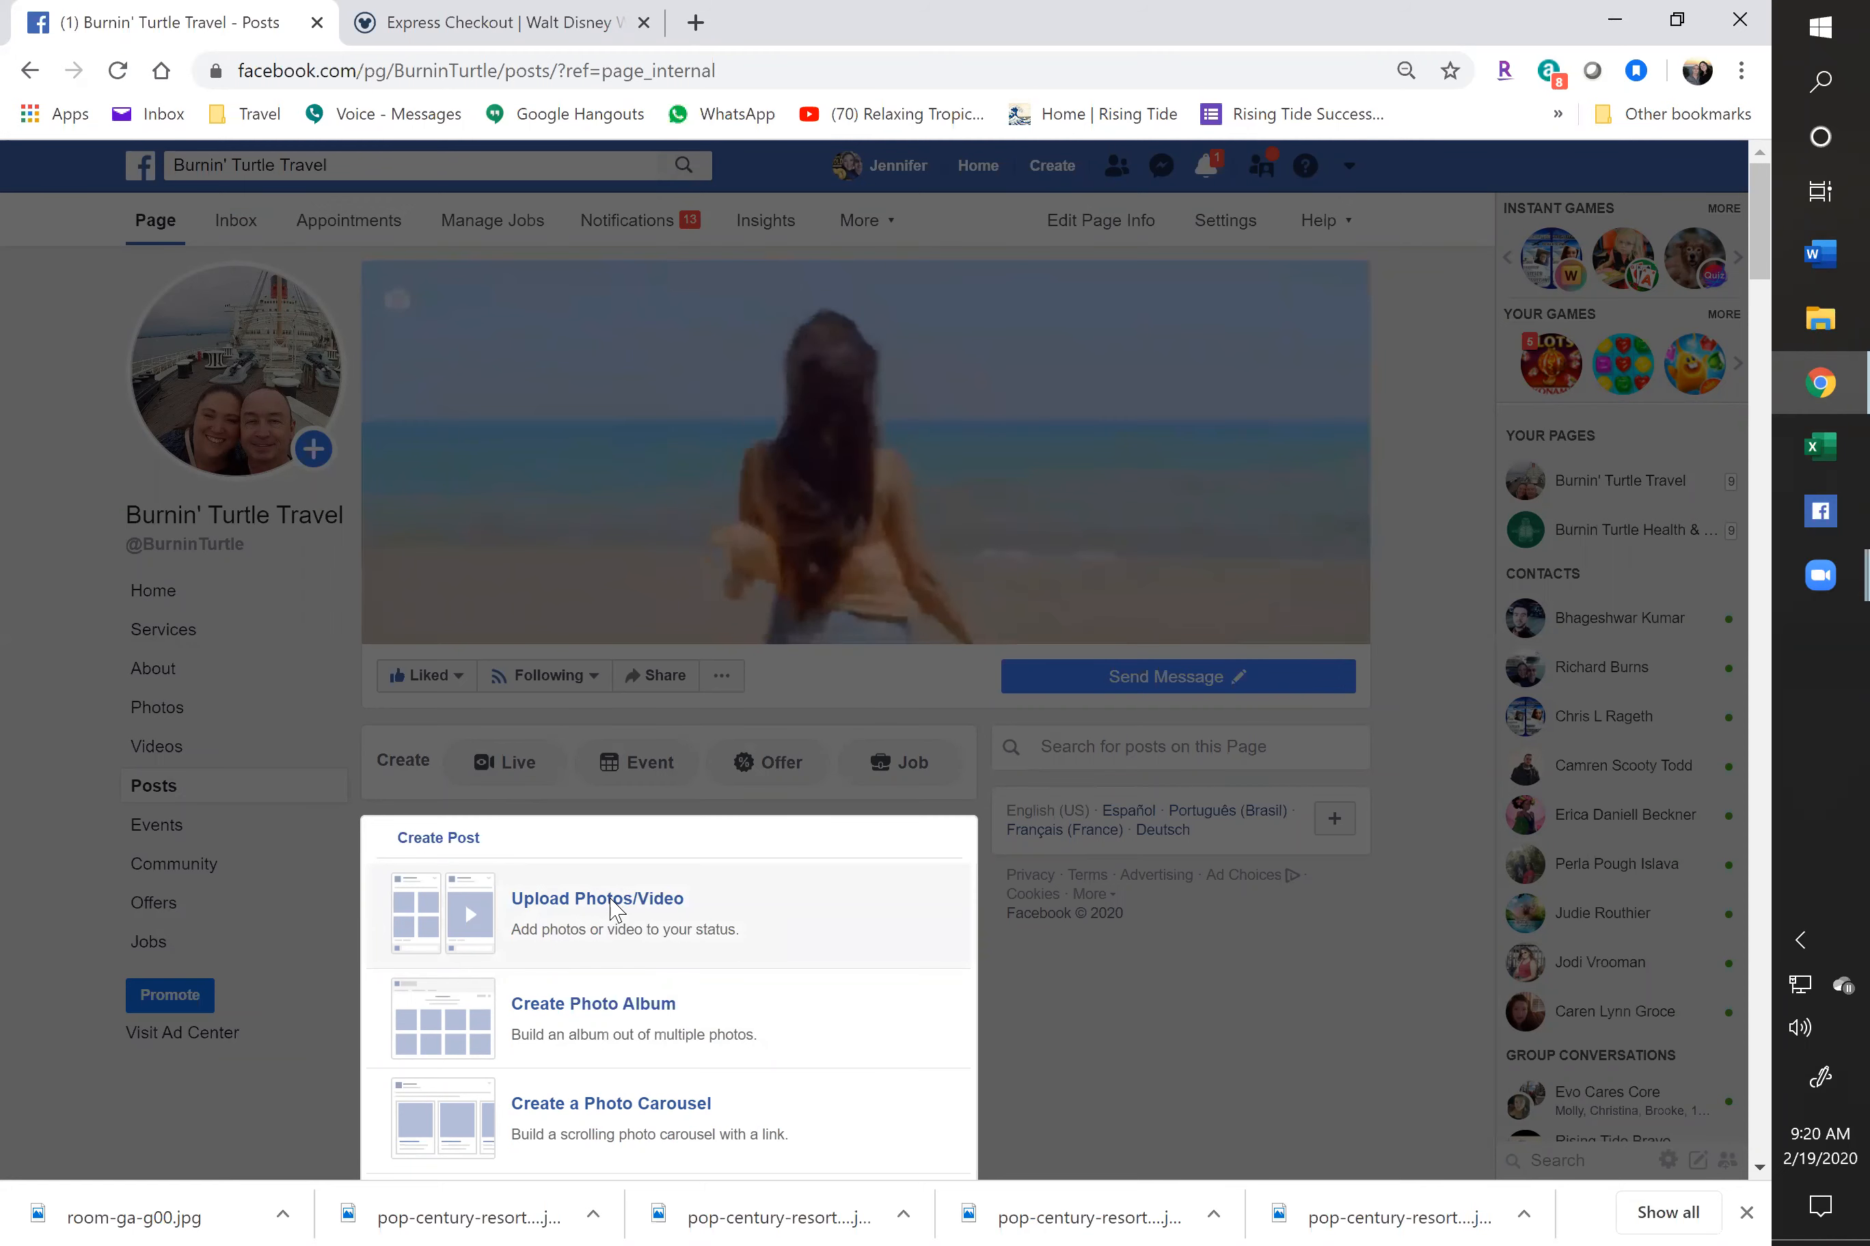
pyautogui.click(612, 905)
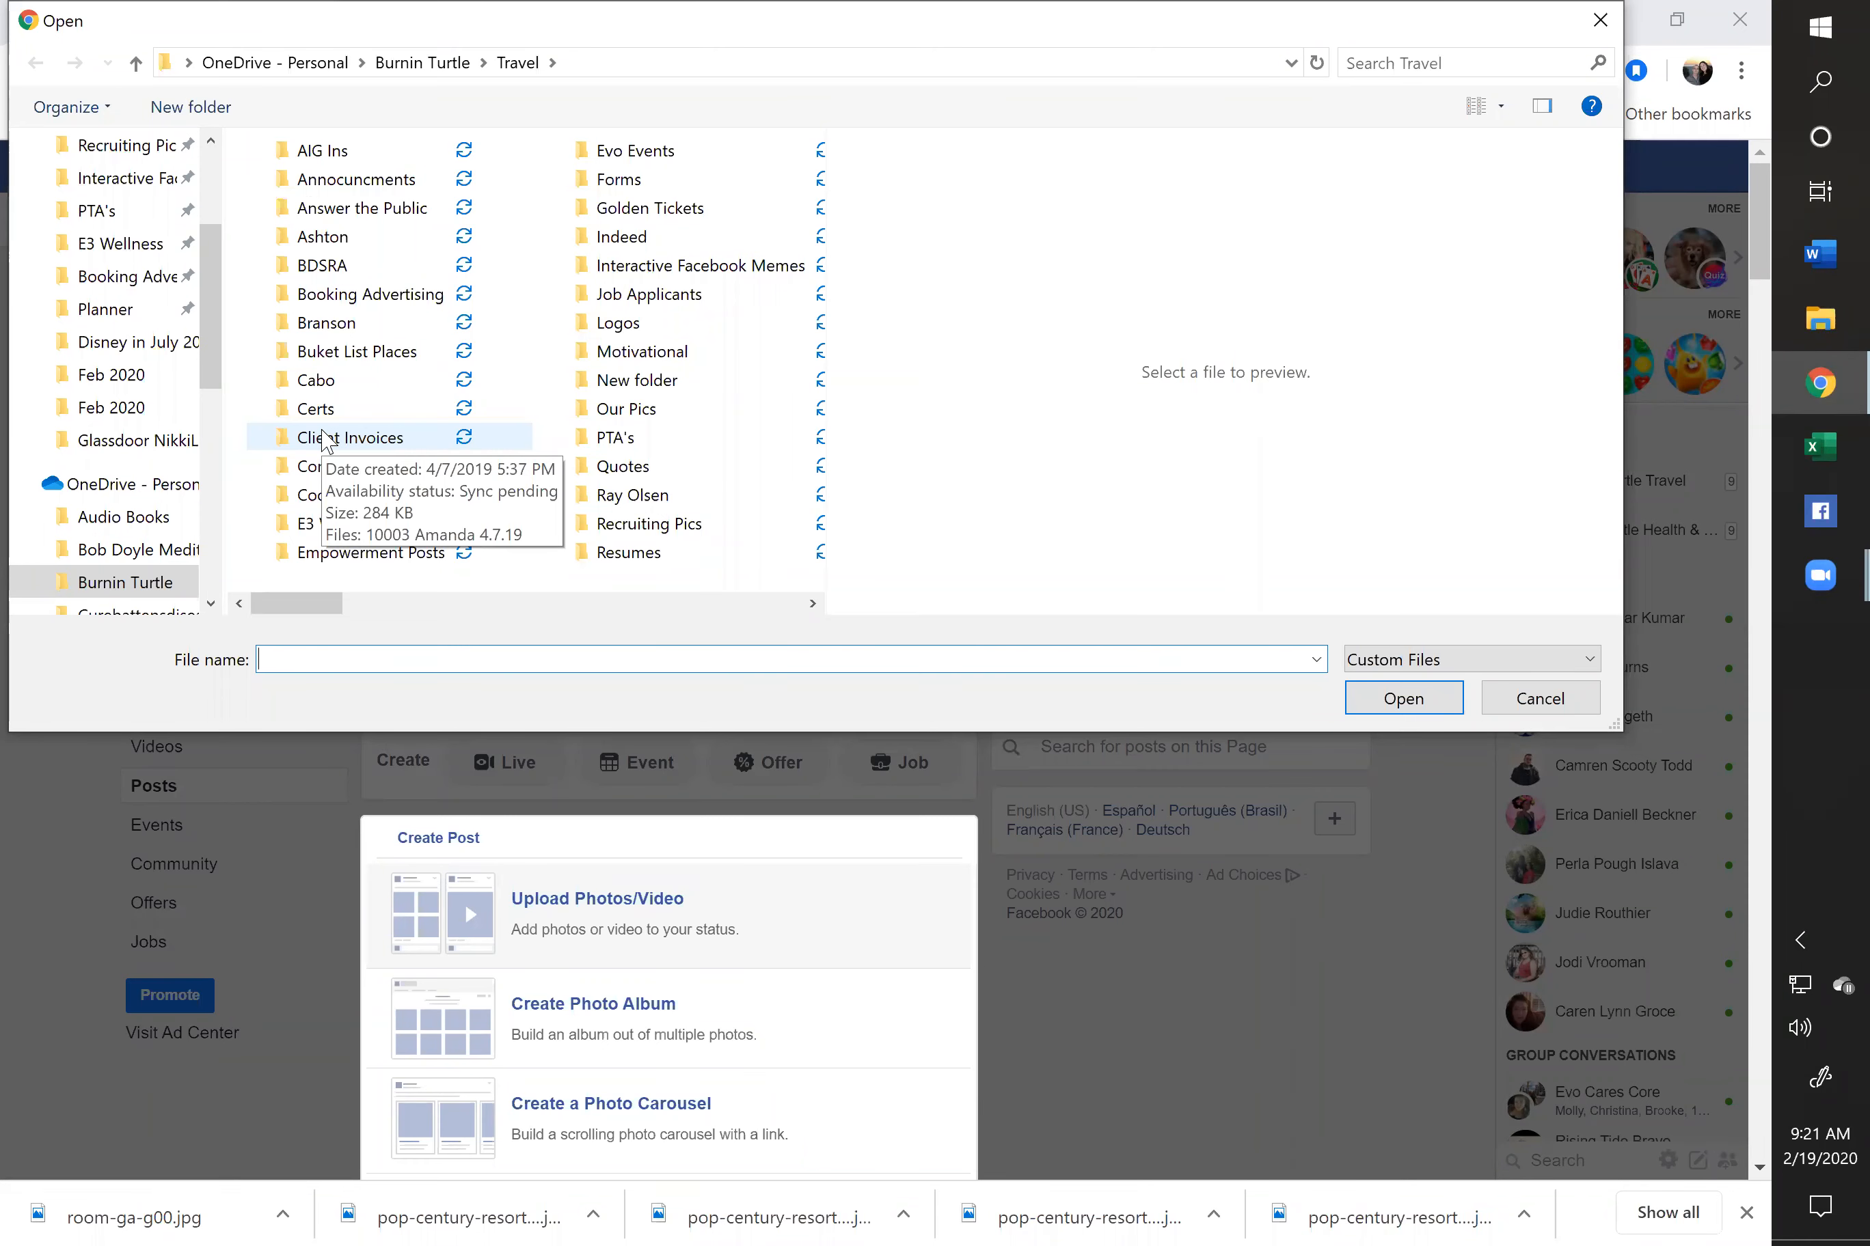
pyautogui.doubleClick(346, 296)
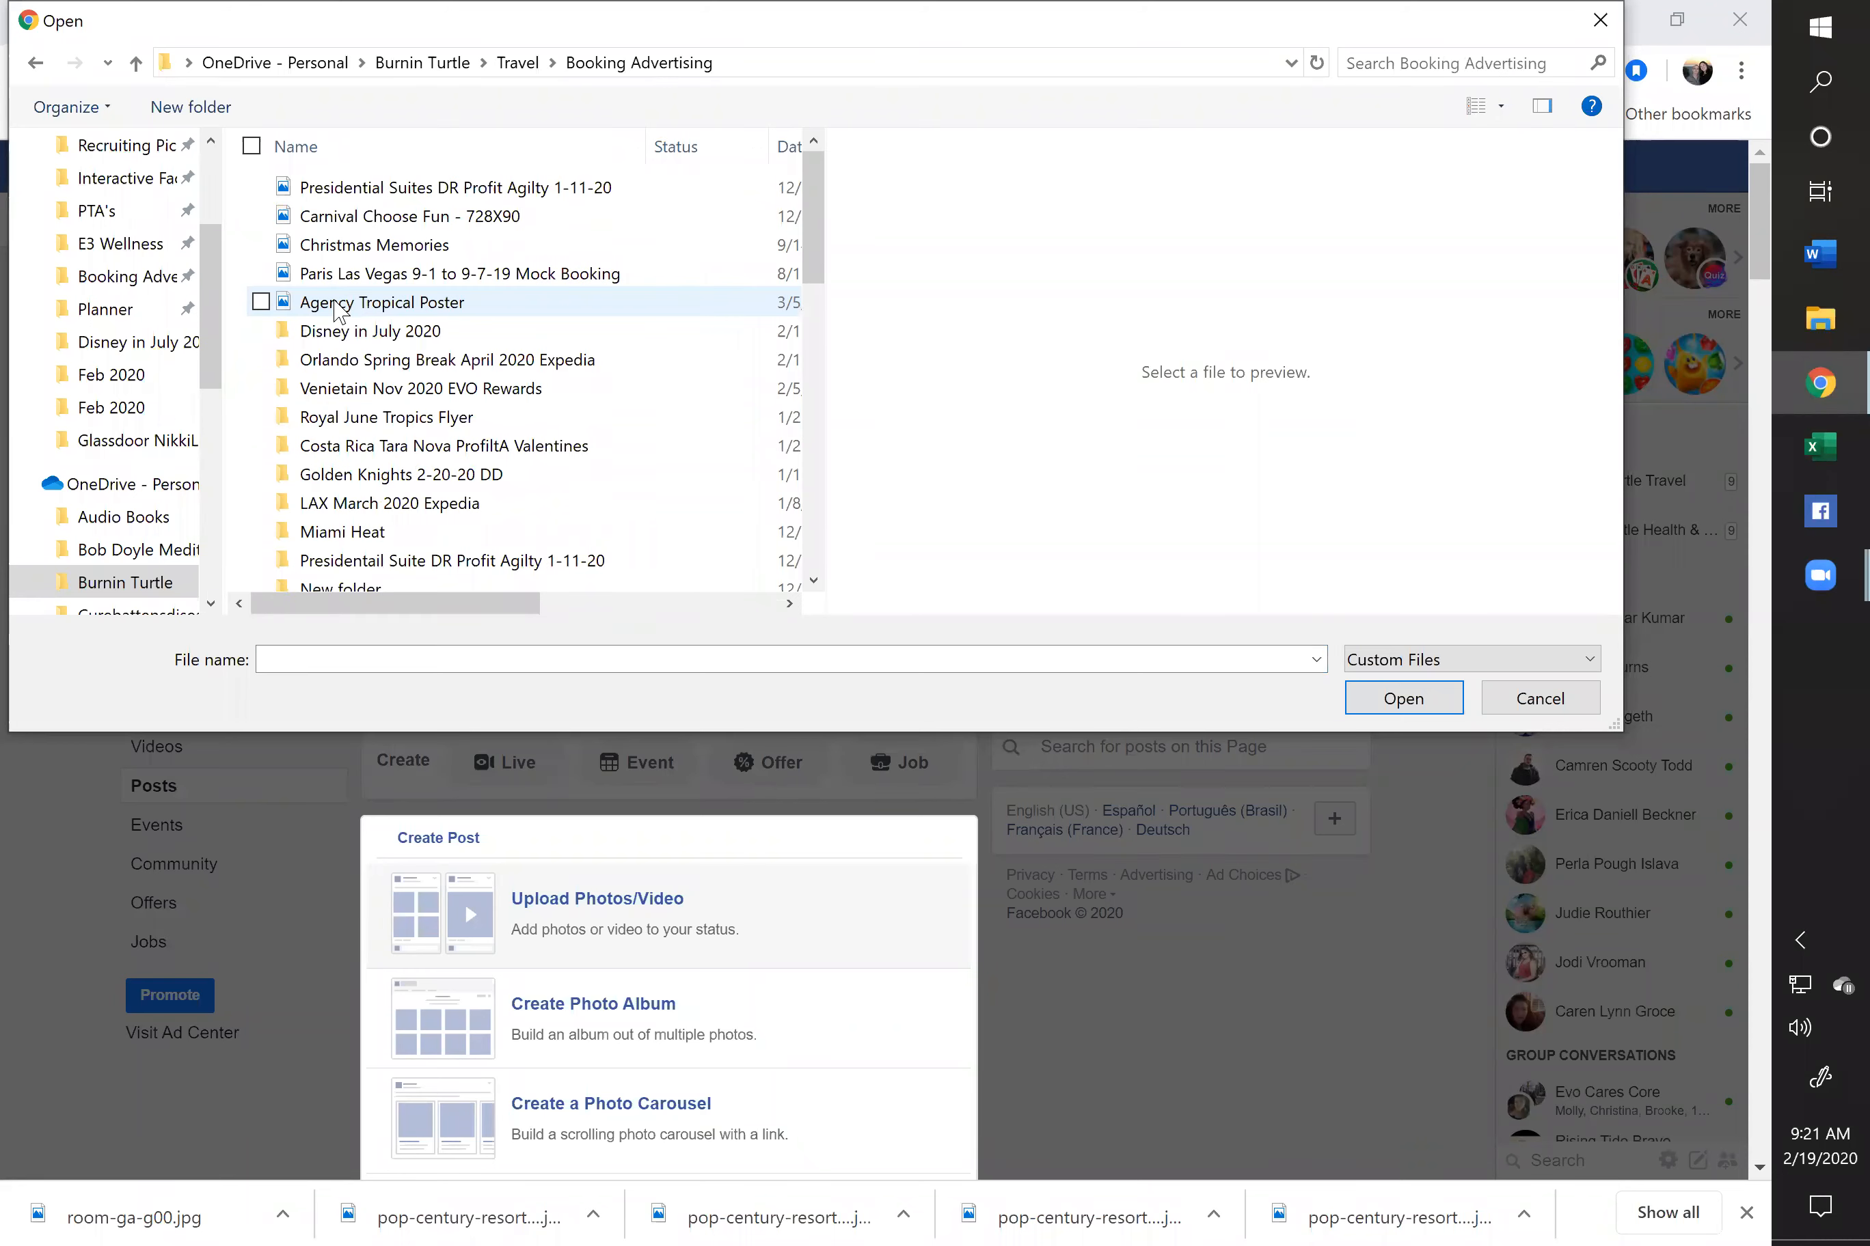
pyautogui.doubleClick(361, 336)
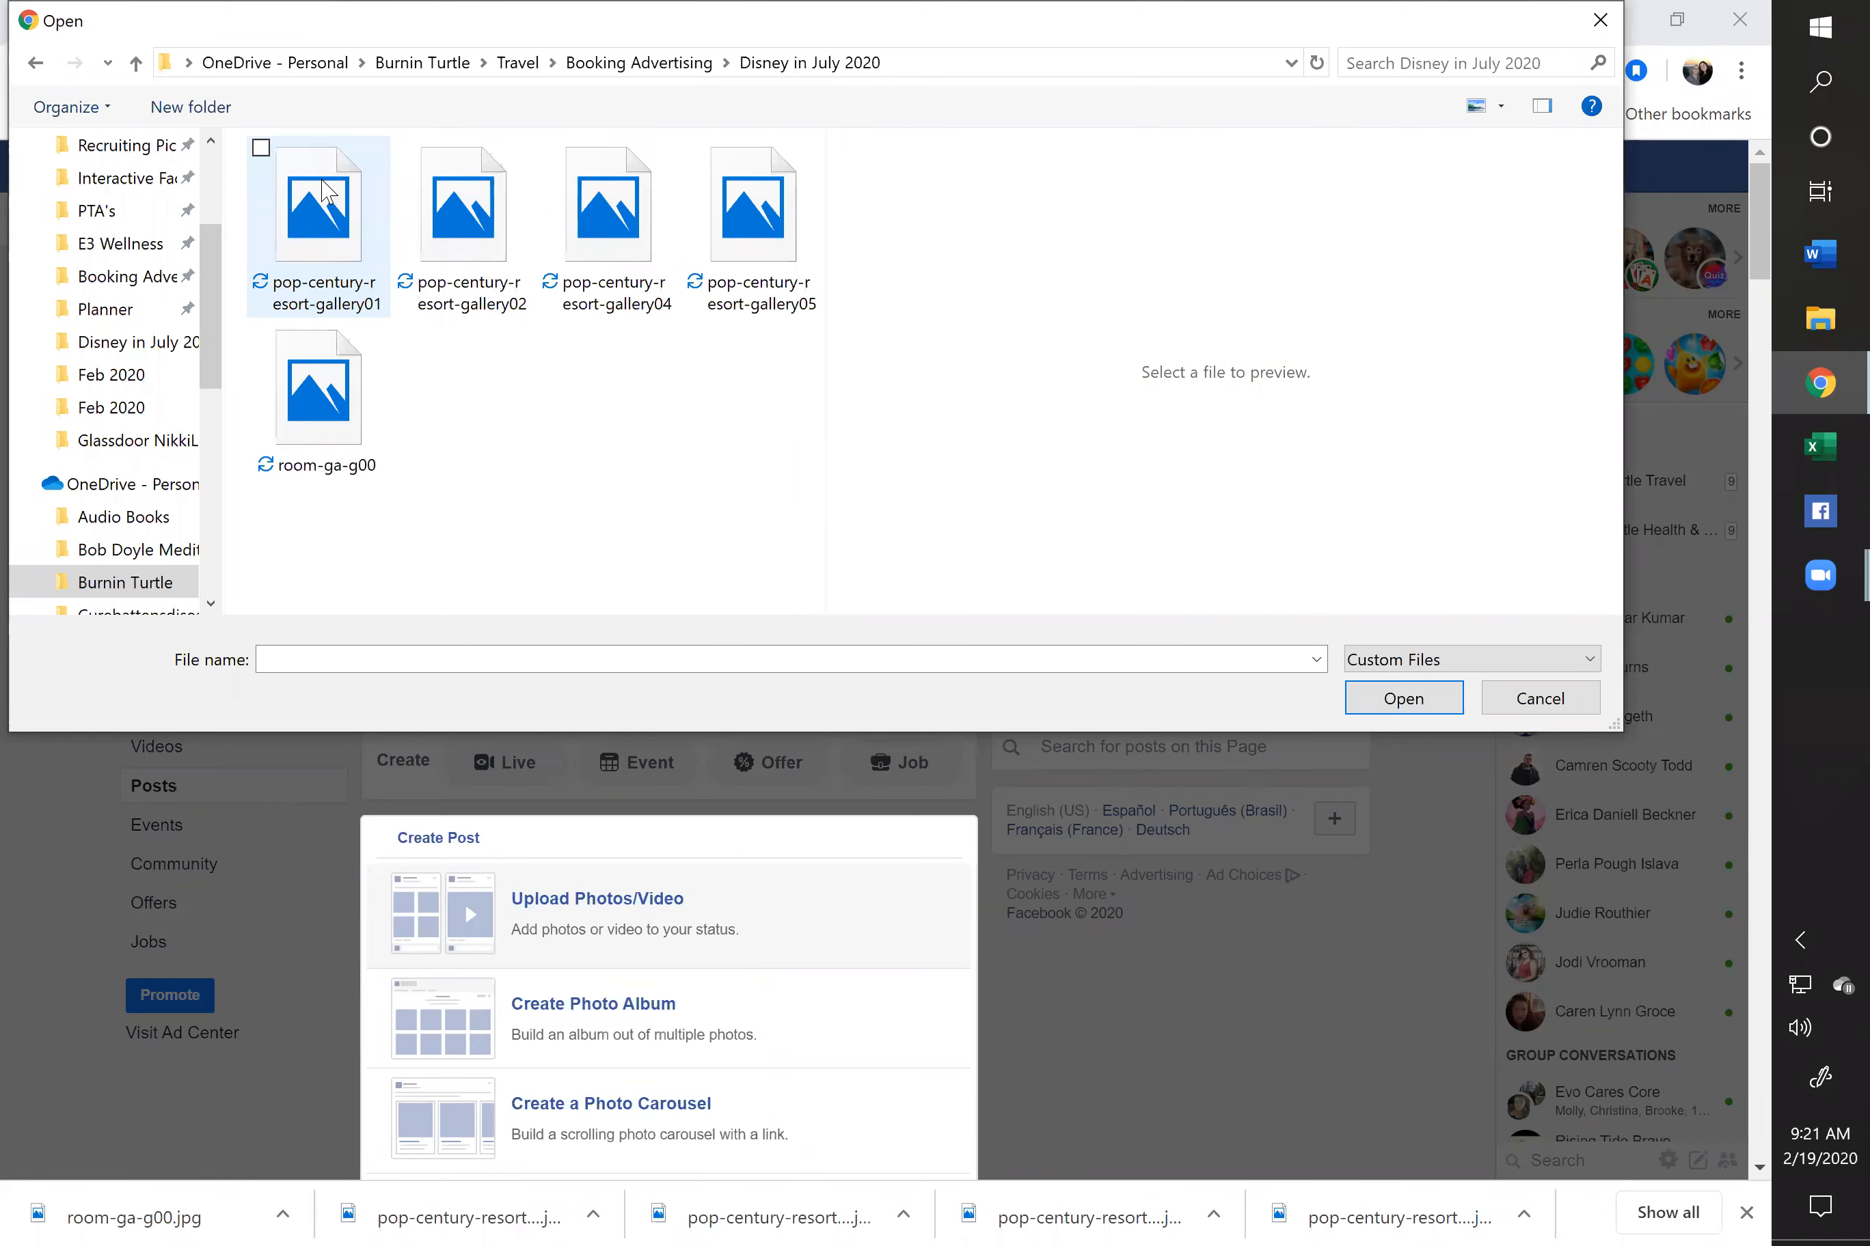
pyautogui.click(326, 414)
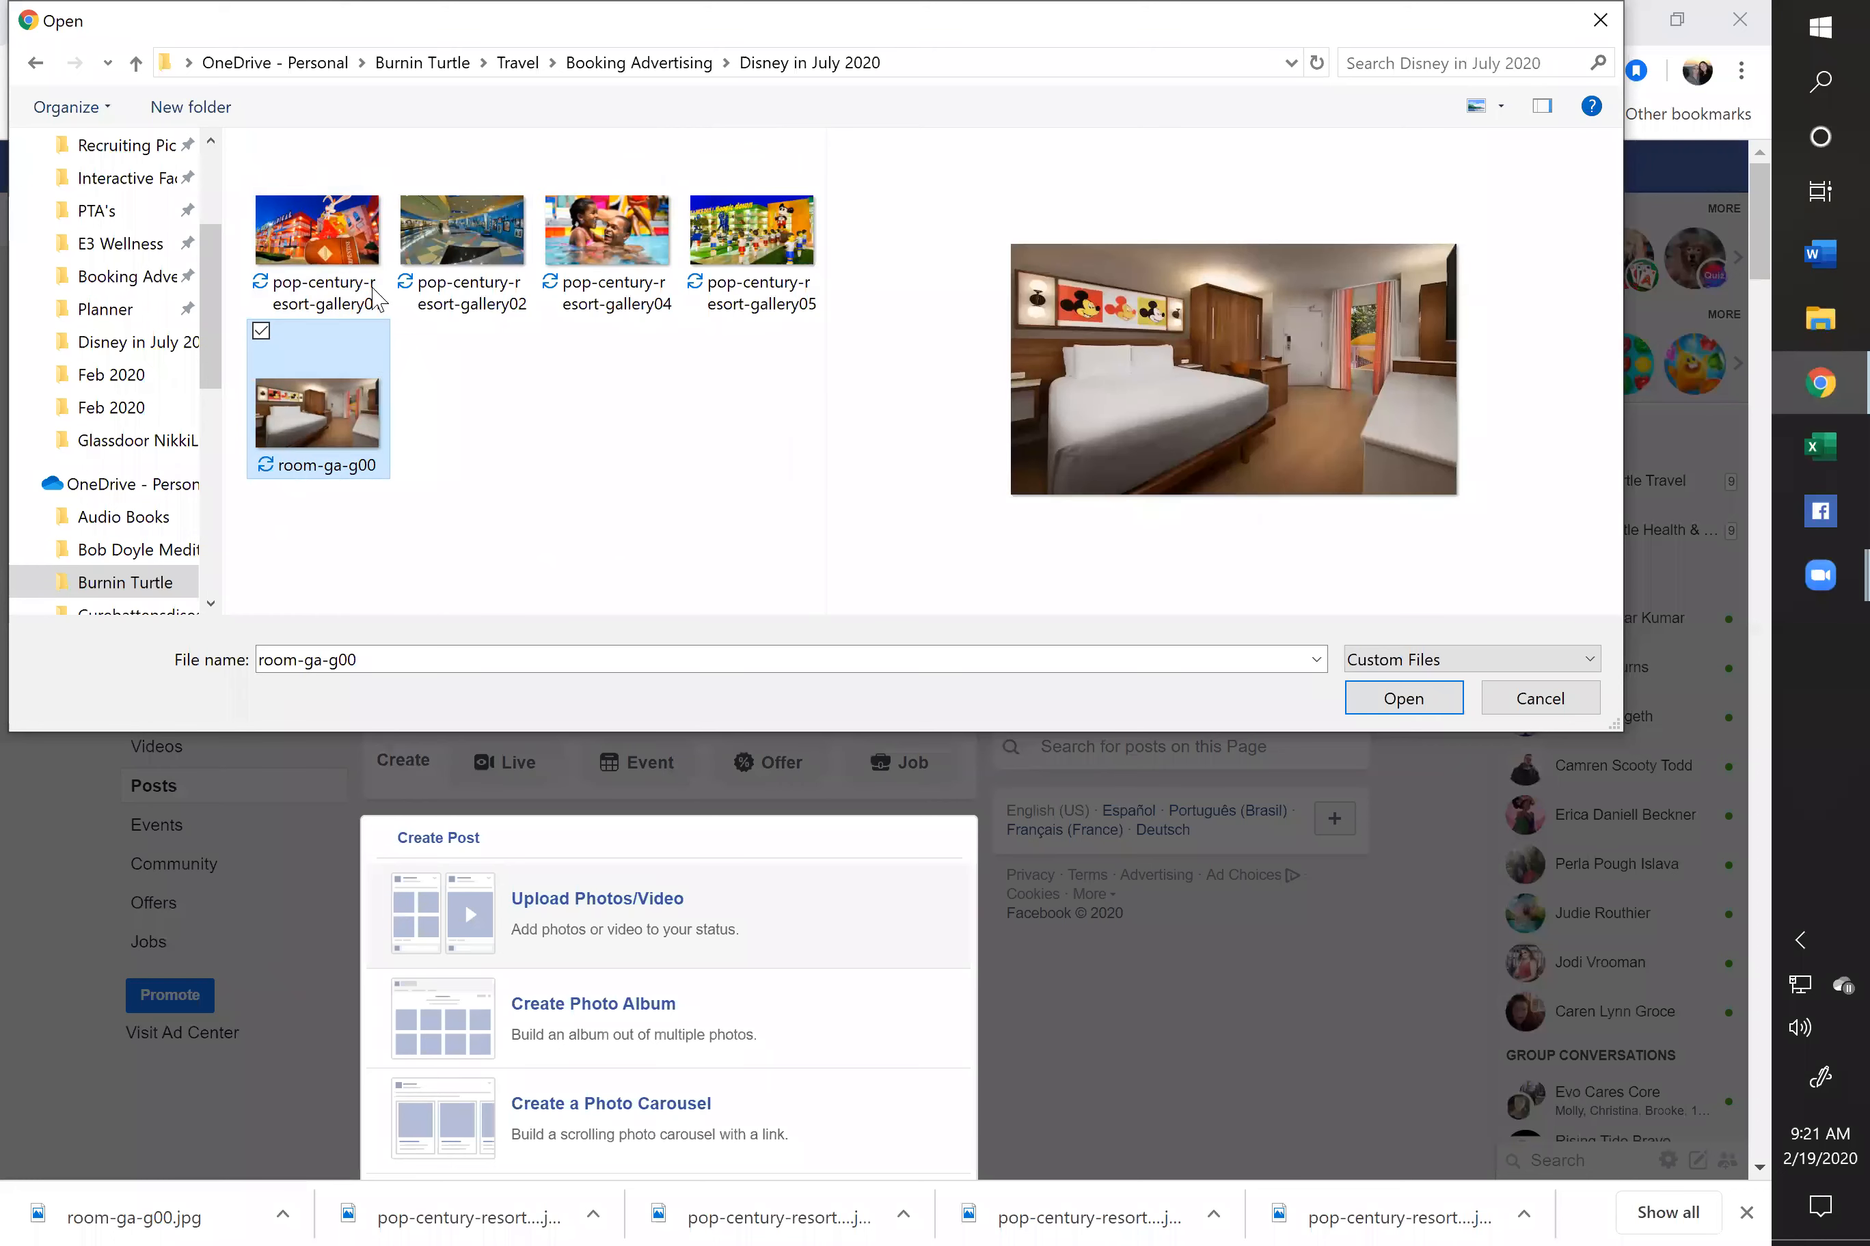
pyautogui.keyDown('shift'); pyautogui.click(348, 241); pyautogui.keyUp('shift')
pyautogui.click(1404, 698)
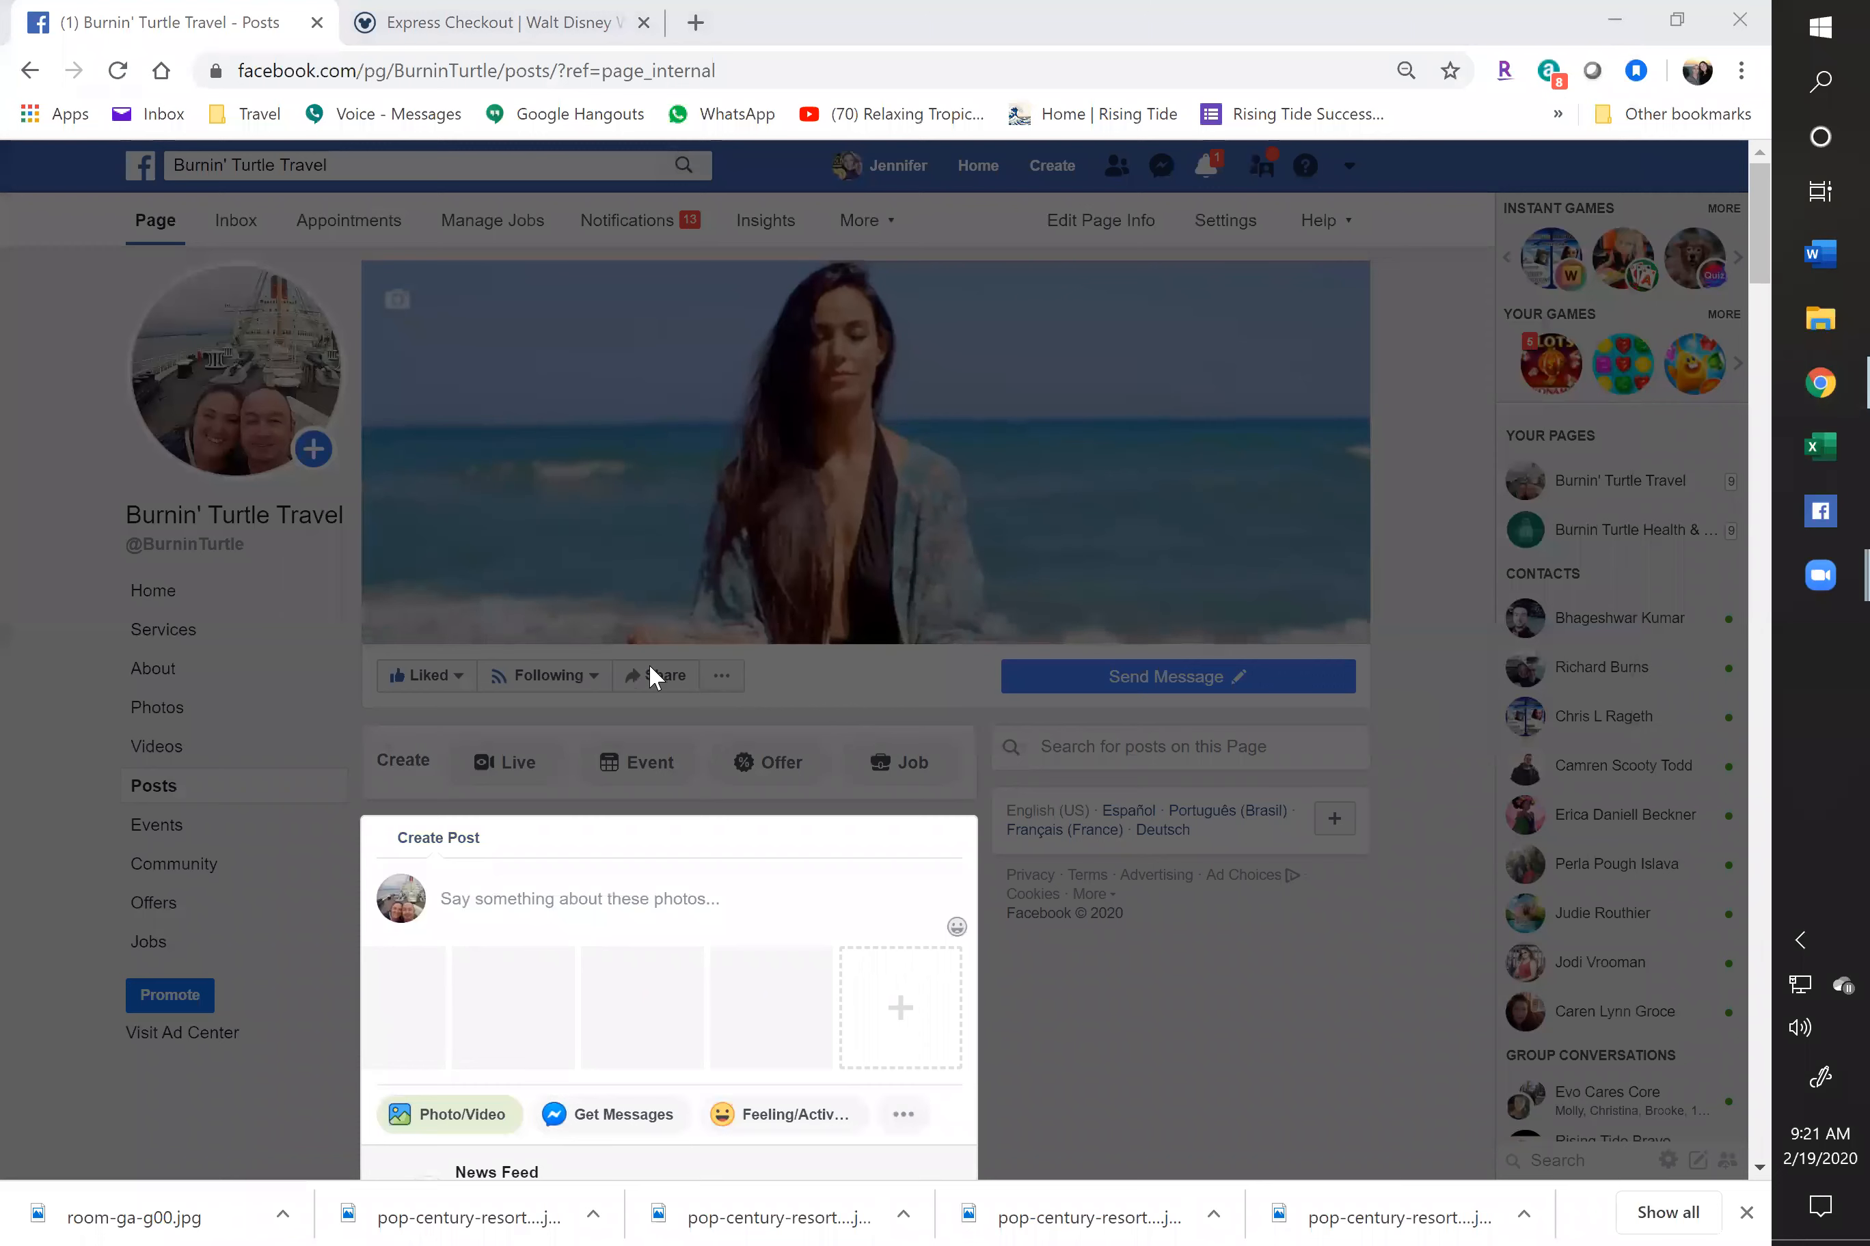
# Drag the fourth attached photo, the colourful building, into the second slot of the post
pyautogui.scroll(-1, 661, 657)
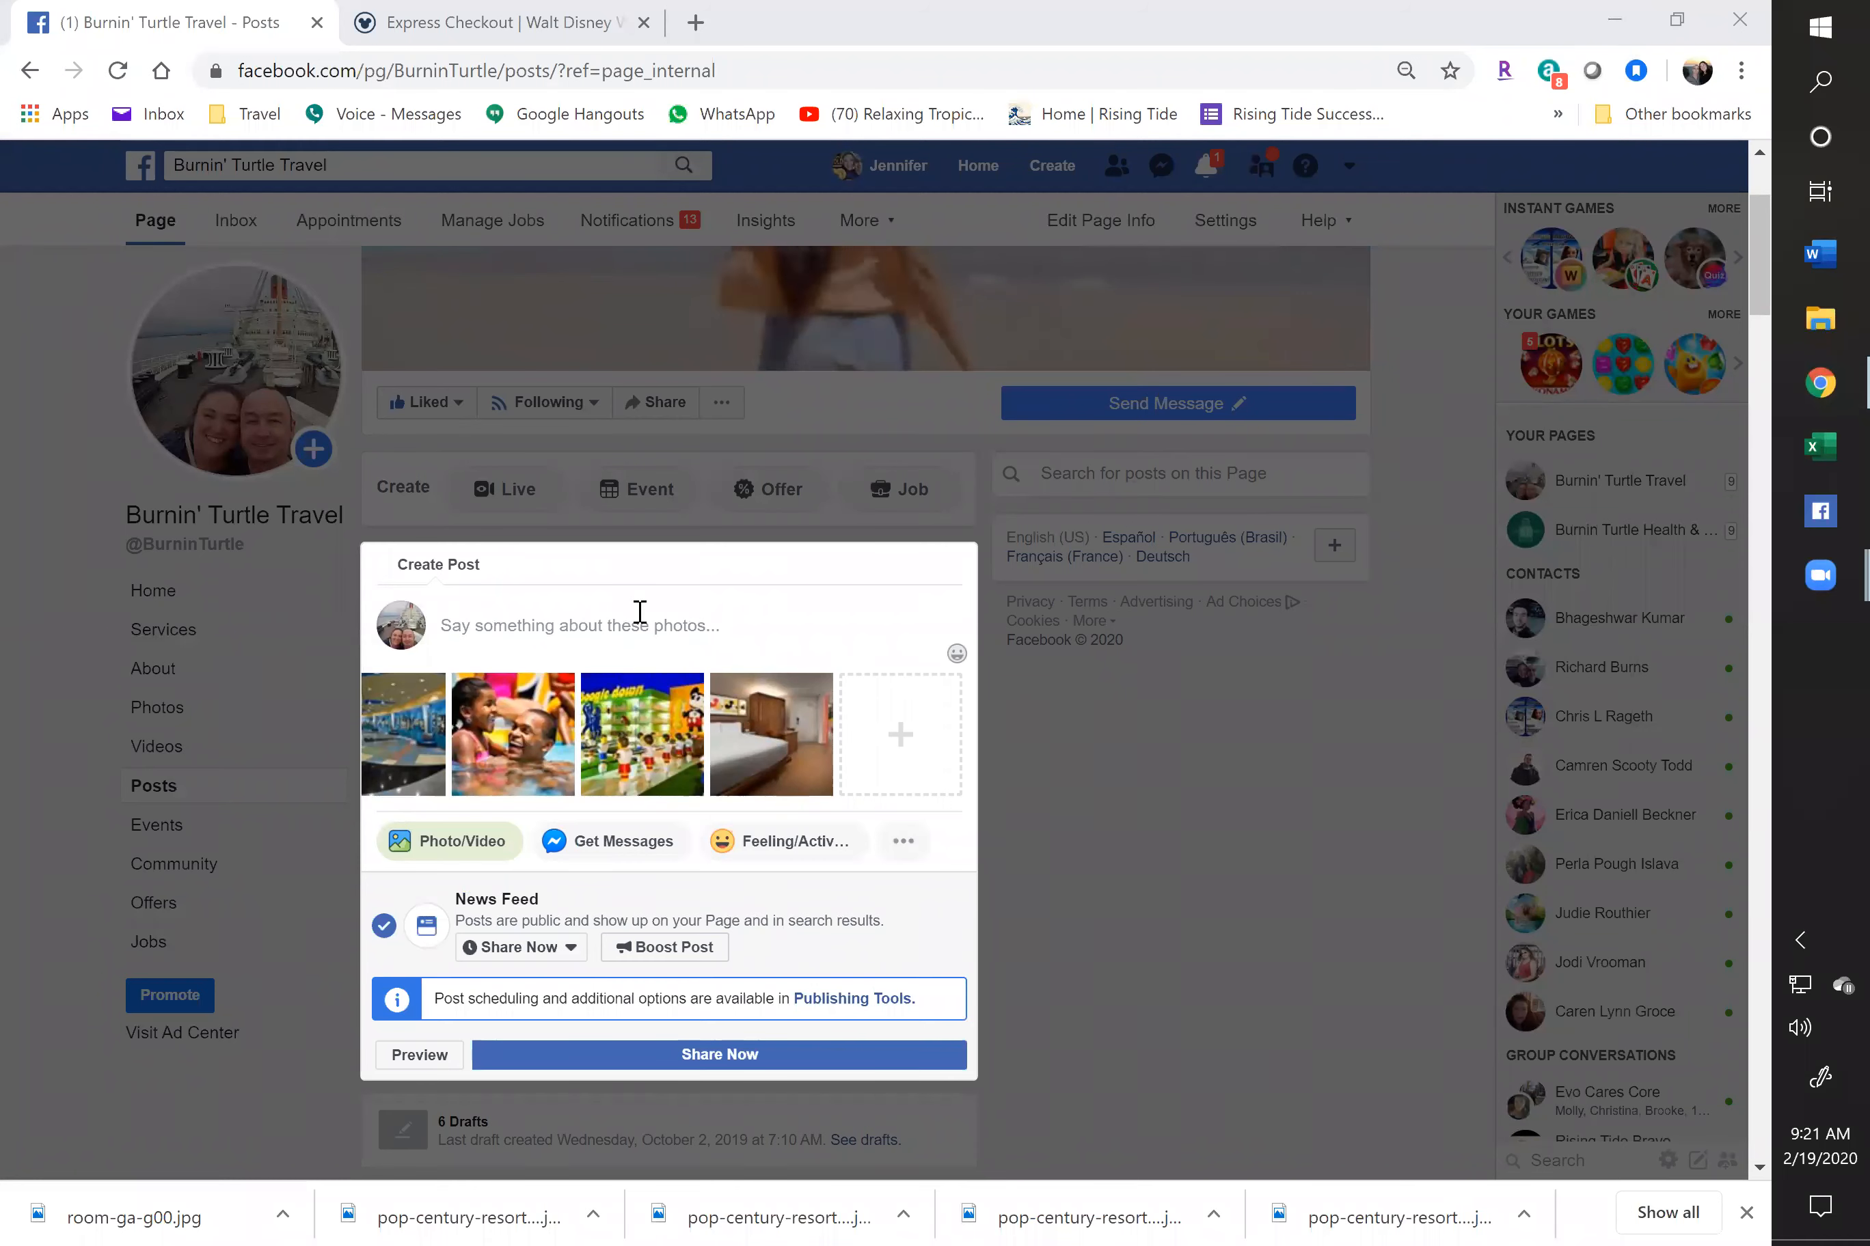
pyautogui.scroll(-1, 634, 617)
pyautogui.moveTo(508, 663); pyautogui.dragTo(495, 663)
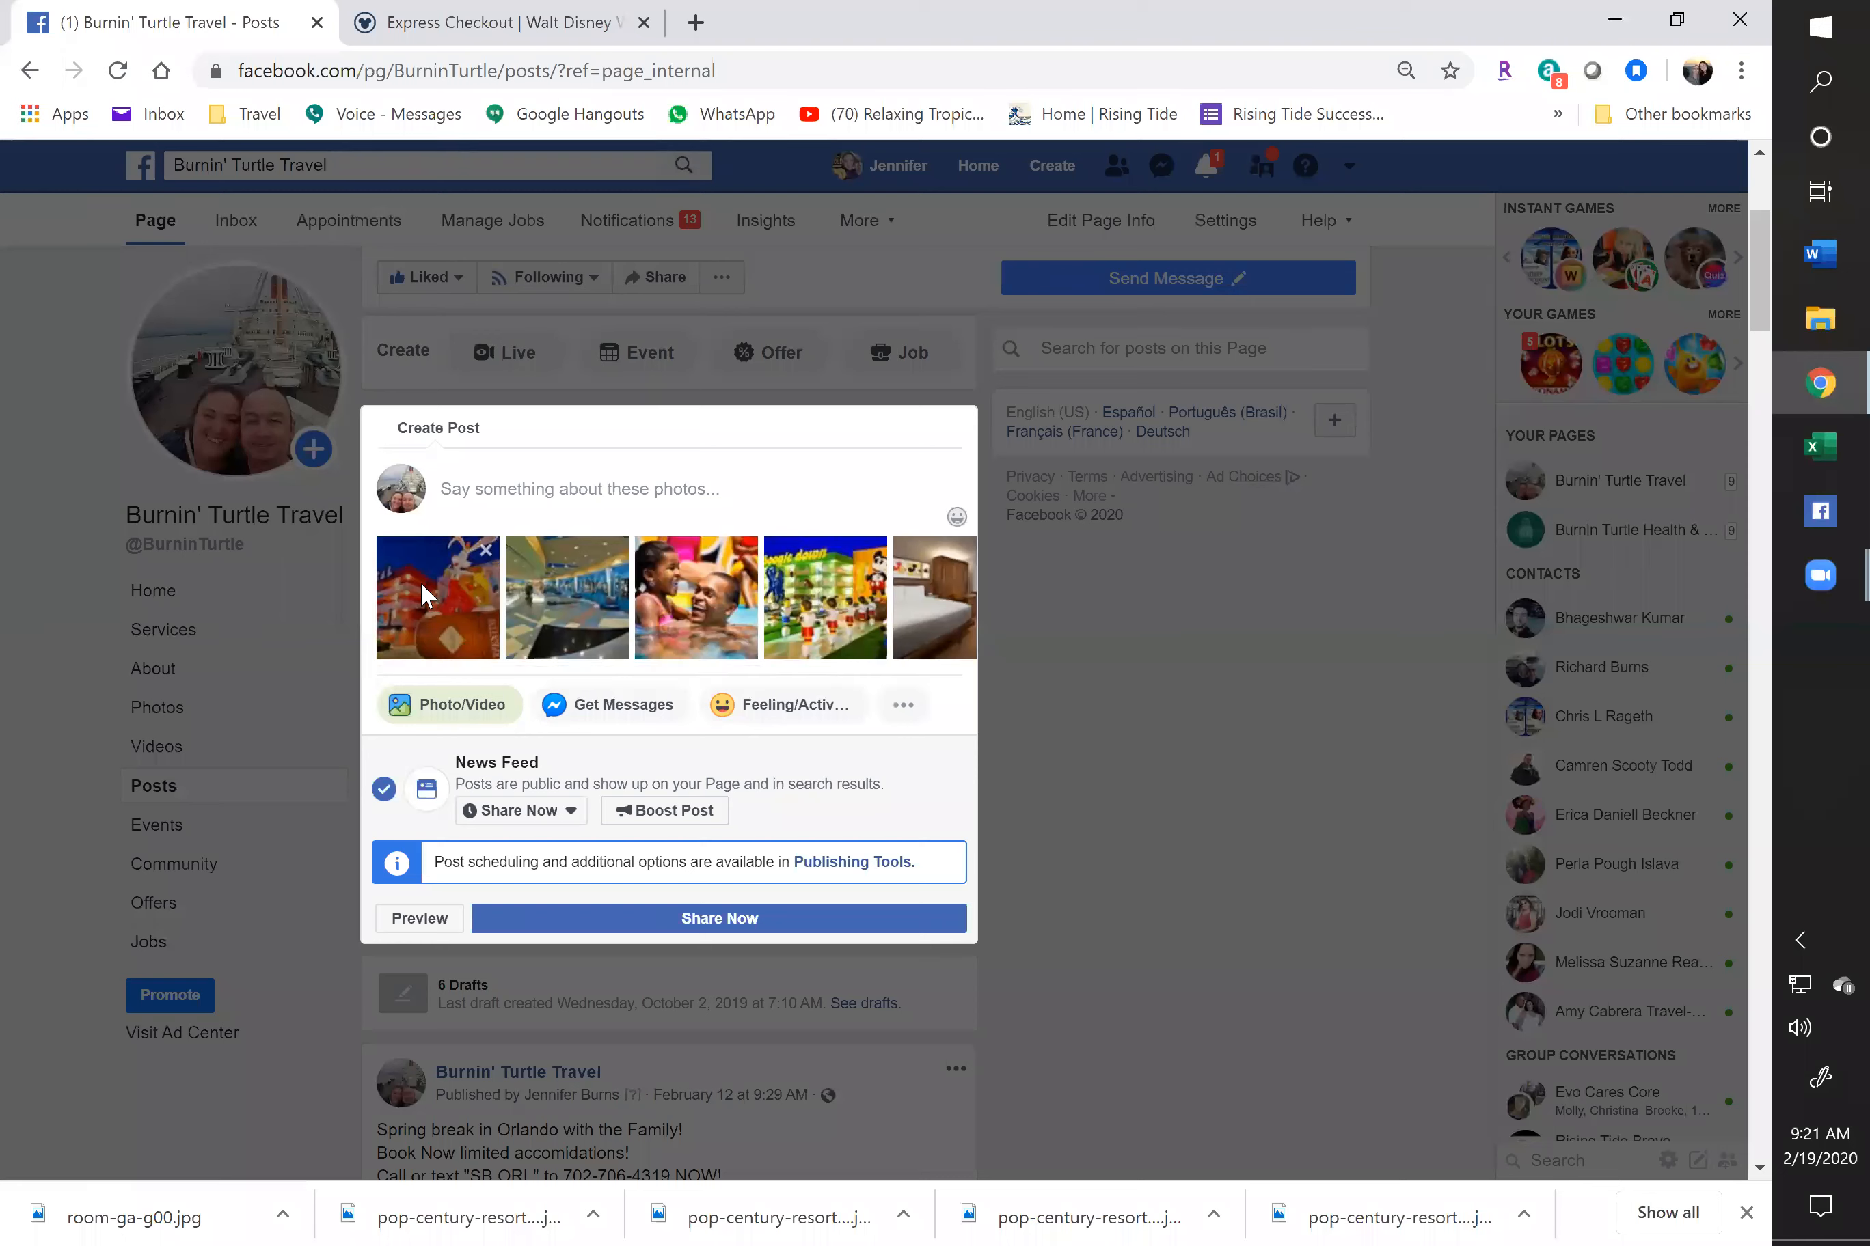
pyautogui.moveTo(768, 611); pyautogui.dragTo(697, 602)
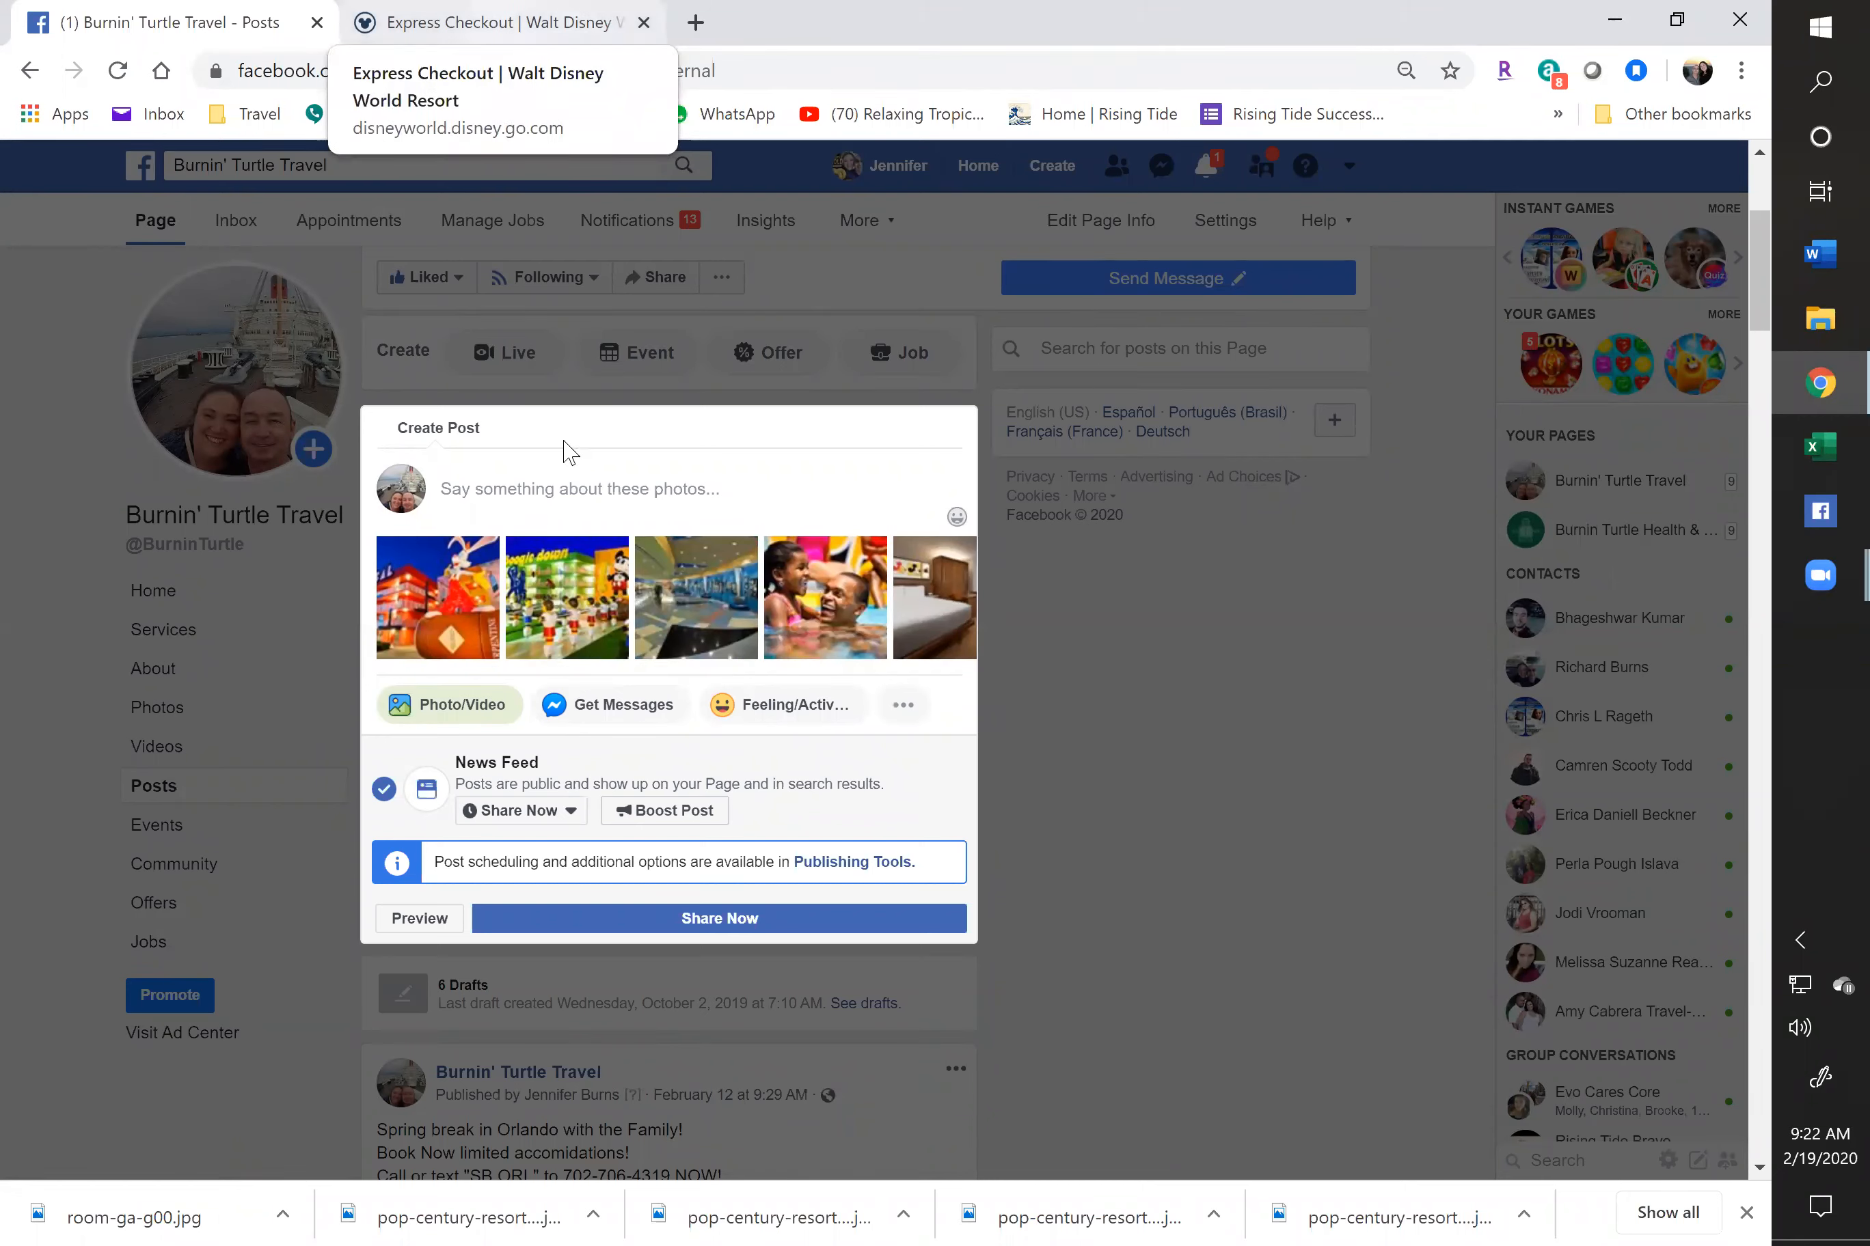
pyautogui.click(537, 486)
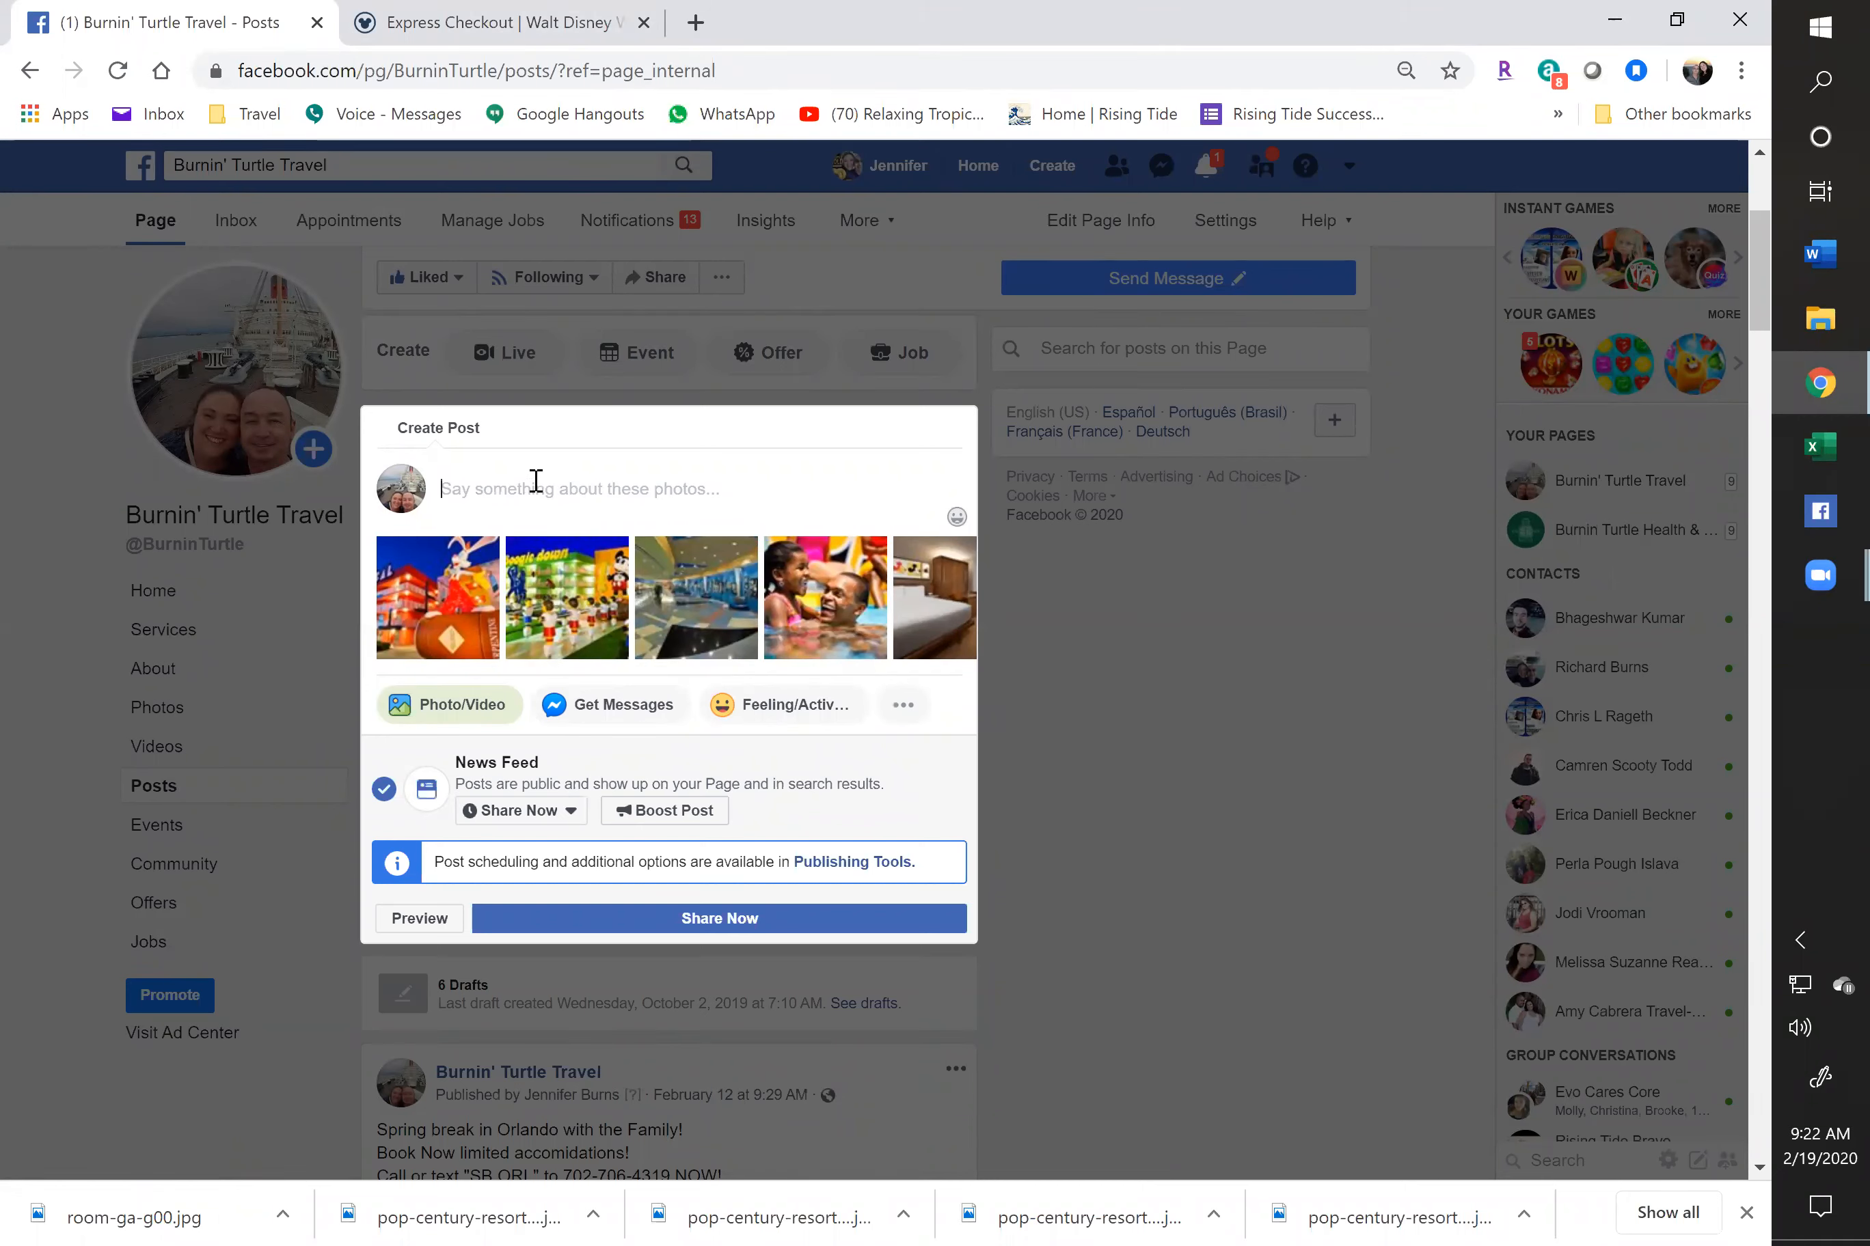
# Type the headline 'Summer 2020 in Disney world!', moving the year to follow Summer
pyautogui.hotkey('ctrl', 'Tab')
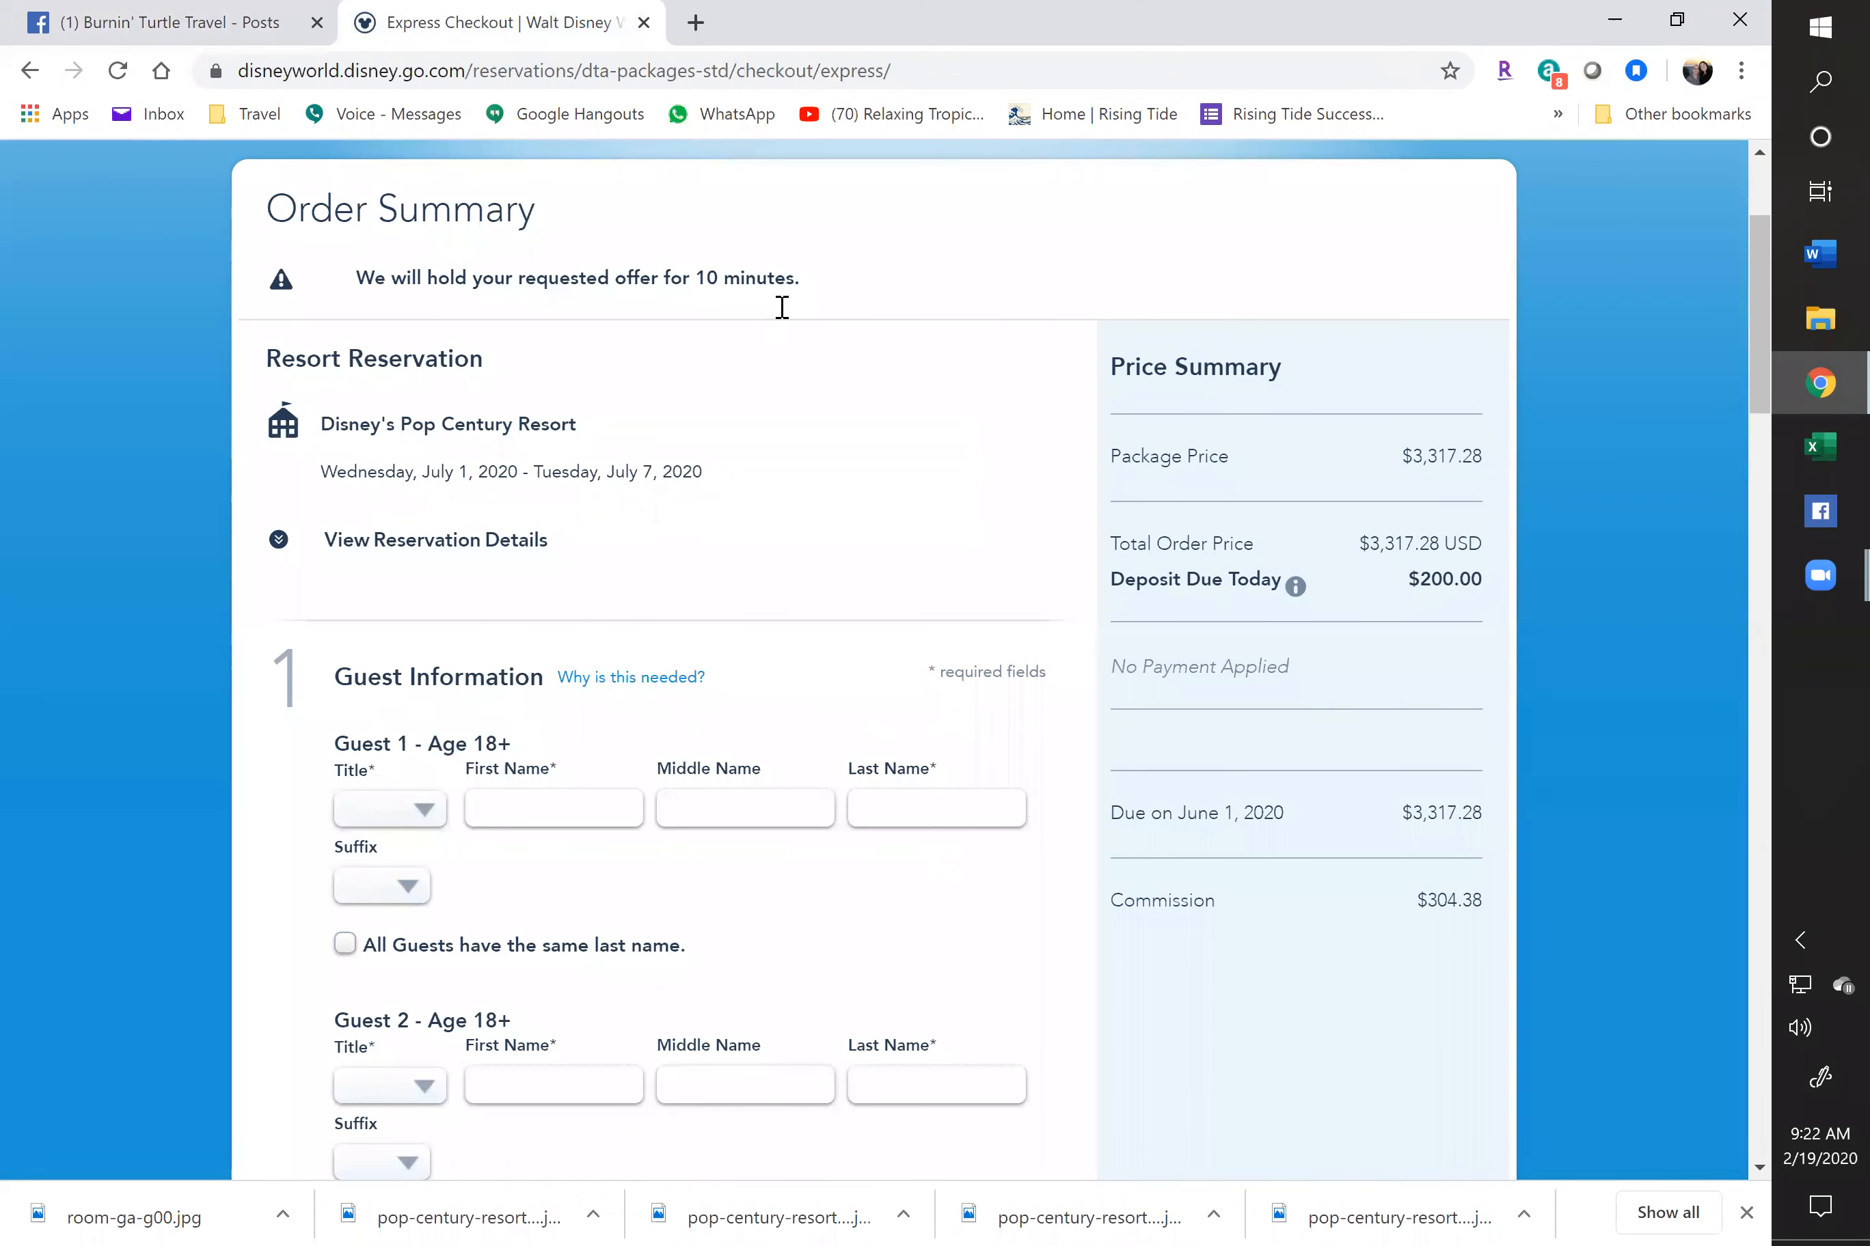
pyautogui.hotkey('ctrl', 'Tab')
pyautogui.write('sUMMER I')
pyautogui.press('BackSpace')
pyautogui.press('BackSpace')
pyautogui.press('BackSpace')
pyautogui.press('BackSpace')
pyautogui.press('BackSpace')
pyautogui.press('BackSpace')
pyautogui.press('BackSpace')
pyautogui.press('BackSpace')
pyautogui.write('Summer in Disney world!2020')
pyautogui.press('BackSpace')
pyautogui.press('BackSpace')
pyautogui.press('BackSpace')
pyautogui.press('BackSpace')
pyautogui.press('BackSpace')
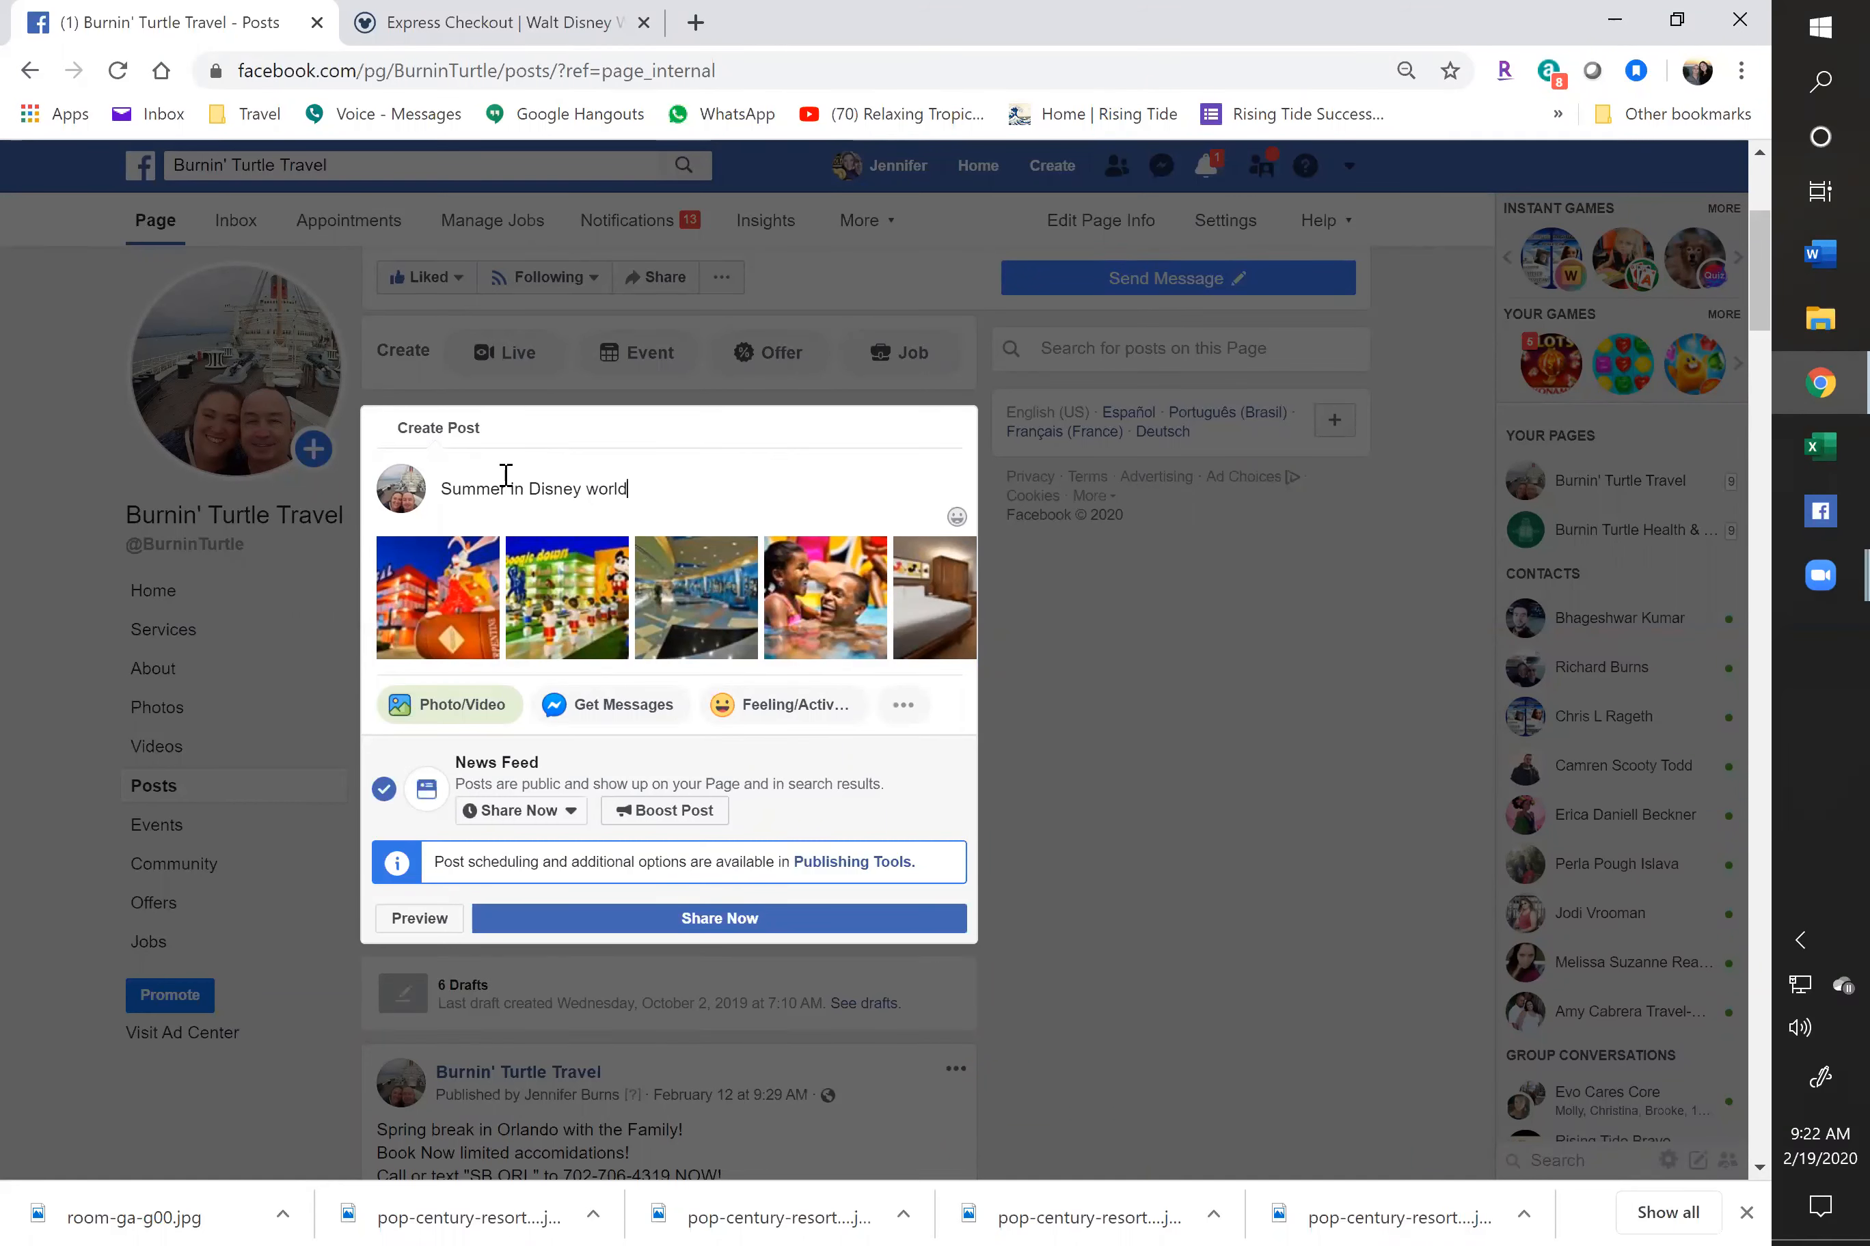
pyautogui.press('Left')
pyautogui.press('Left')
pyautogui.press('Left')
pyautogui.press('Left')
pyautogui.press('Left')
pyautogui.press('Left')
pyautogui.press('Left')
pyautogui.press('Left')
pyautogui.press('Left')
pyautogui.press('Left')
pyautogui.press('Left')
pyautogui.press('Left')
pyautogui.press('Left')
pyautogui.press('Left')
pyautogui.press('Left')
pyautogui.write('2020')
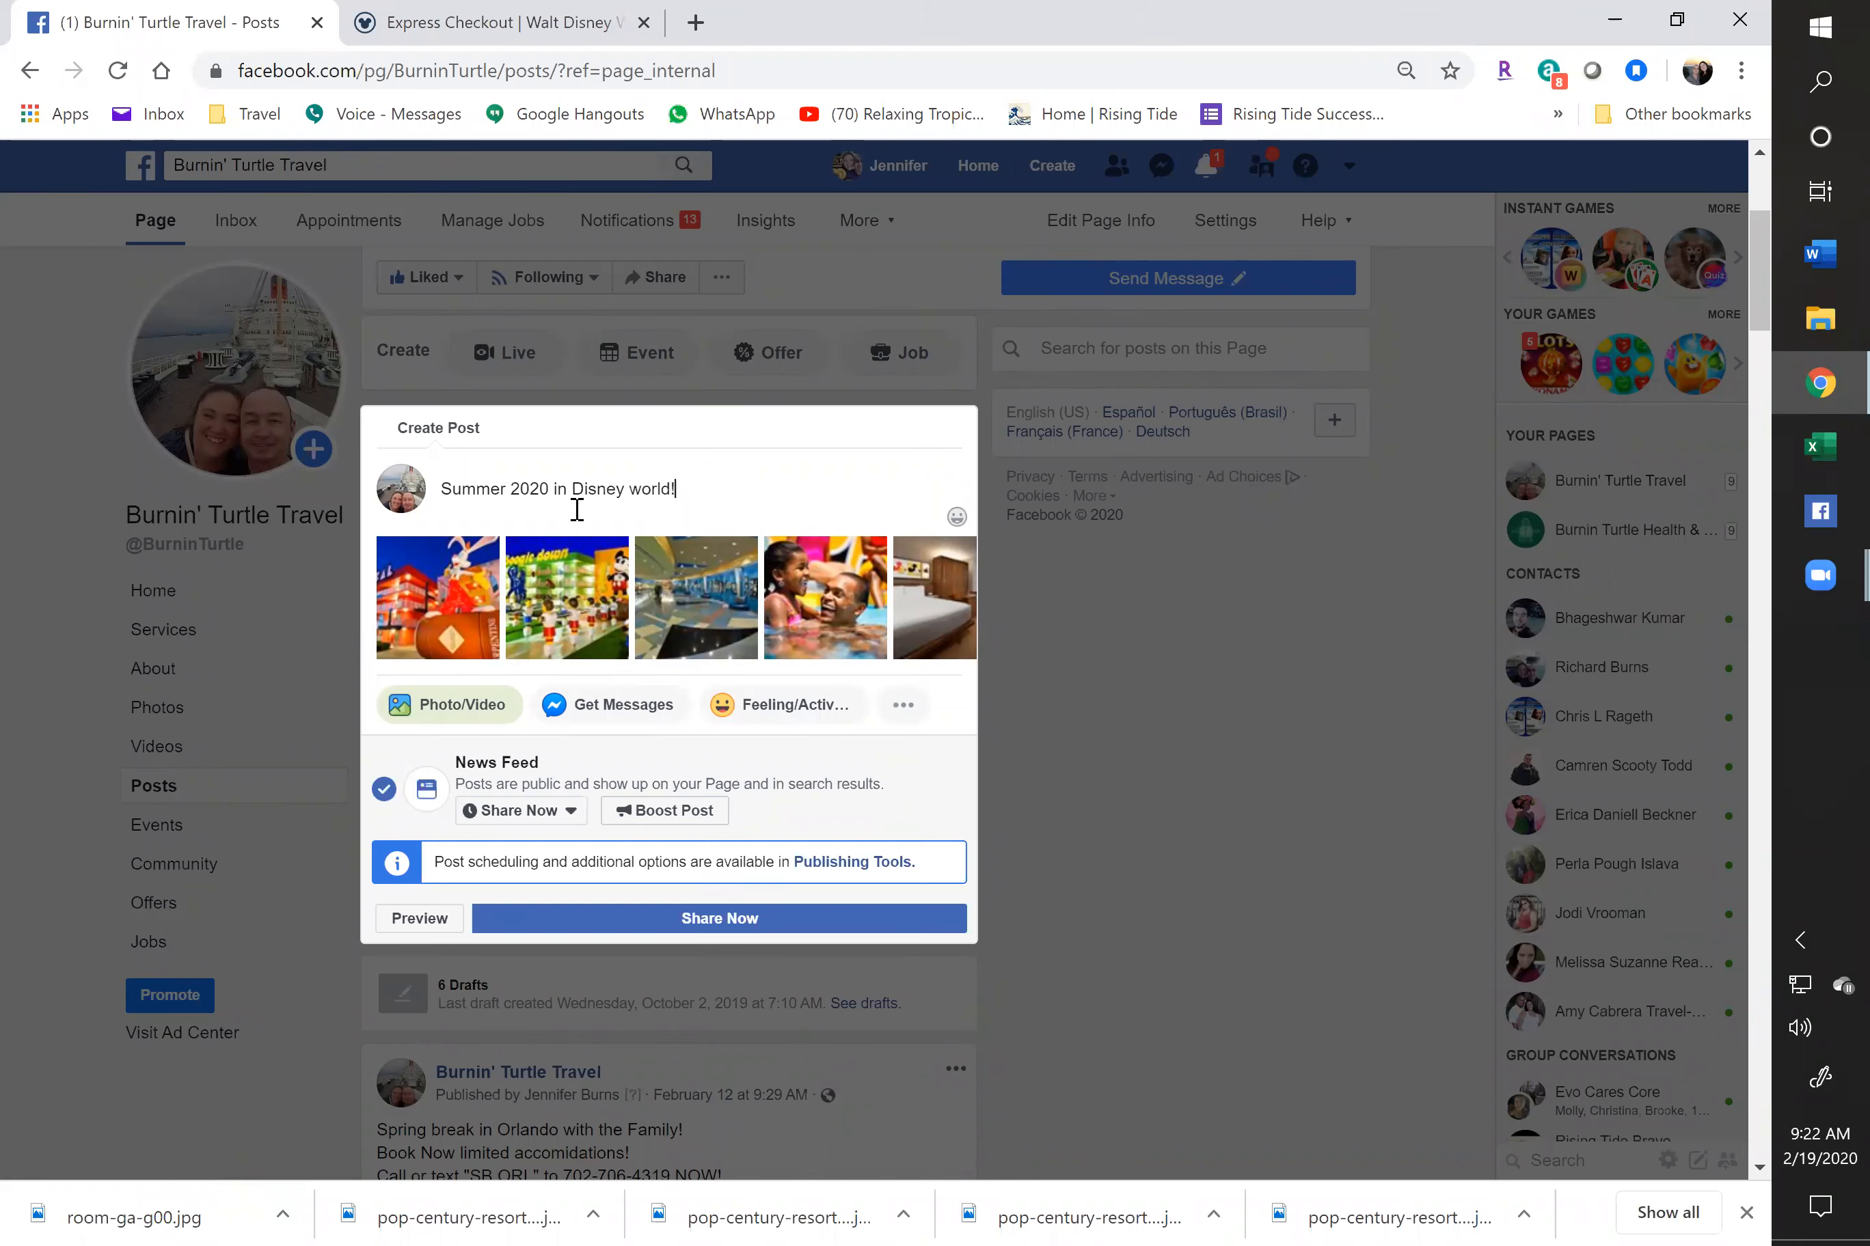
# Capitalise 'World' in the headline and start a new line beneath it
pyautogui.click(630, 487)
pyautogui.press('Delete')
pyautogui.write('W')
pyautogui.click(726, 492)
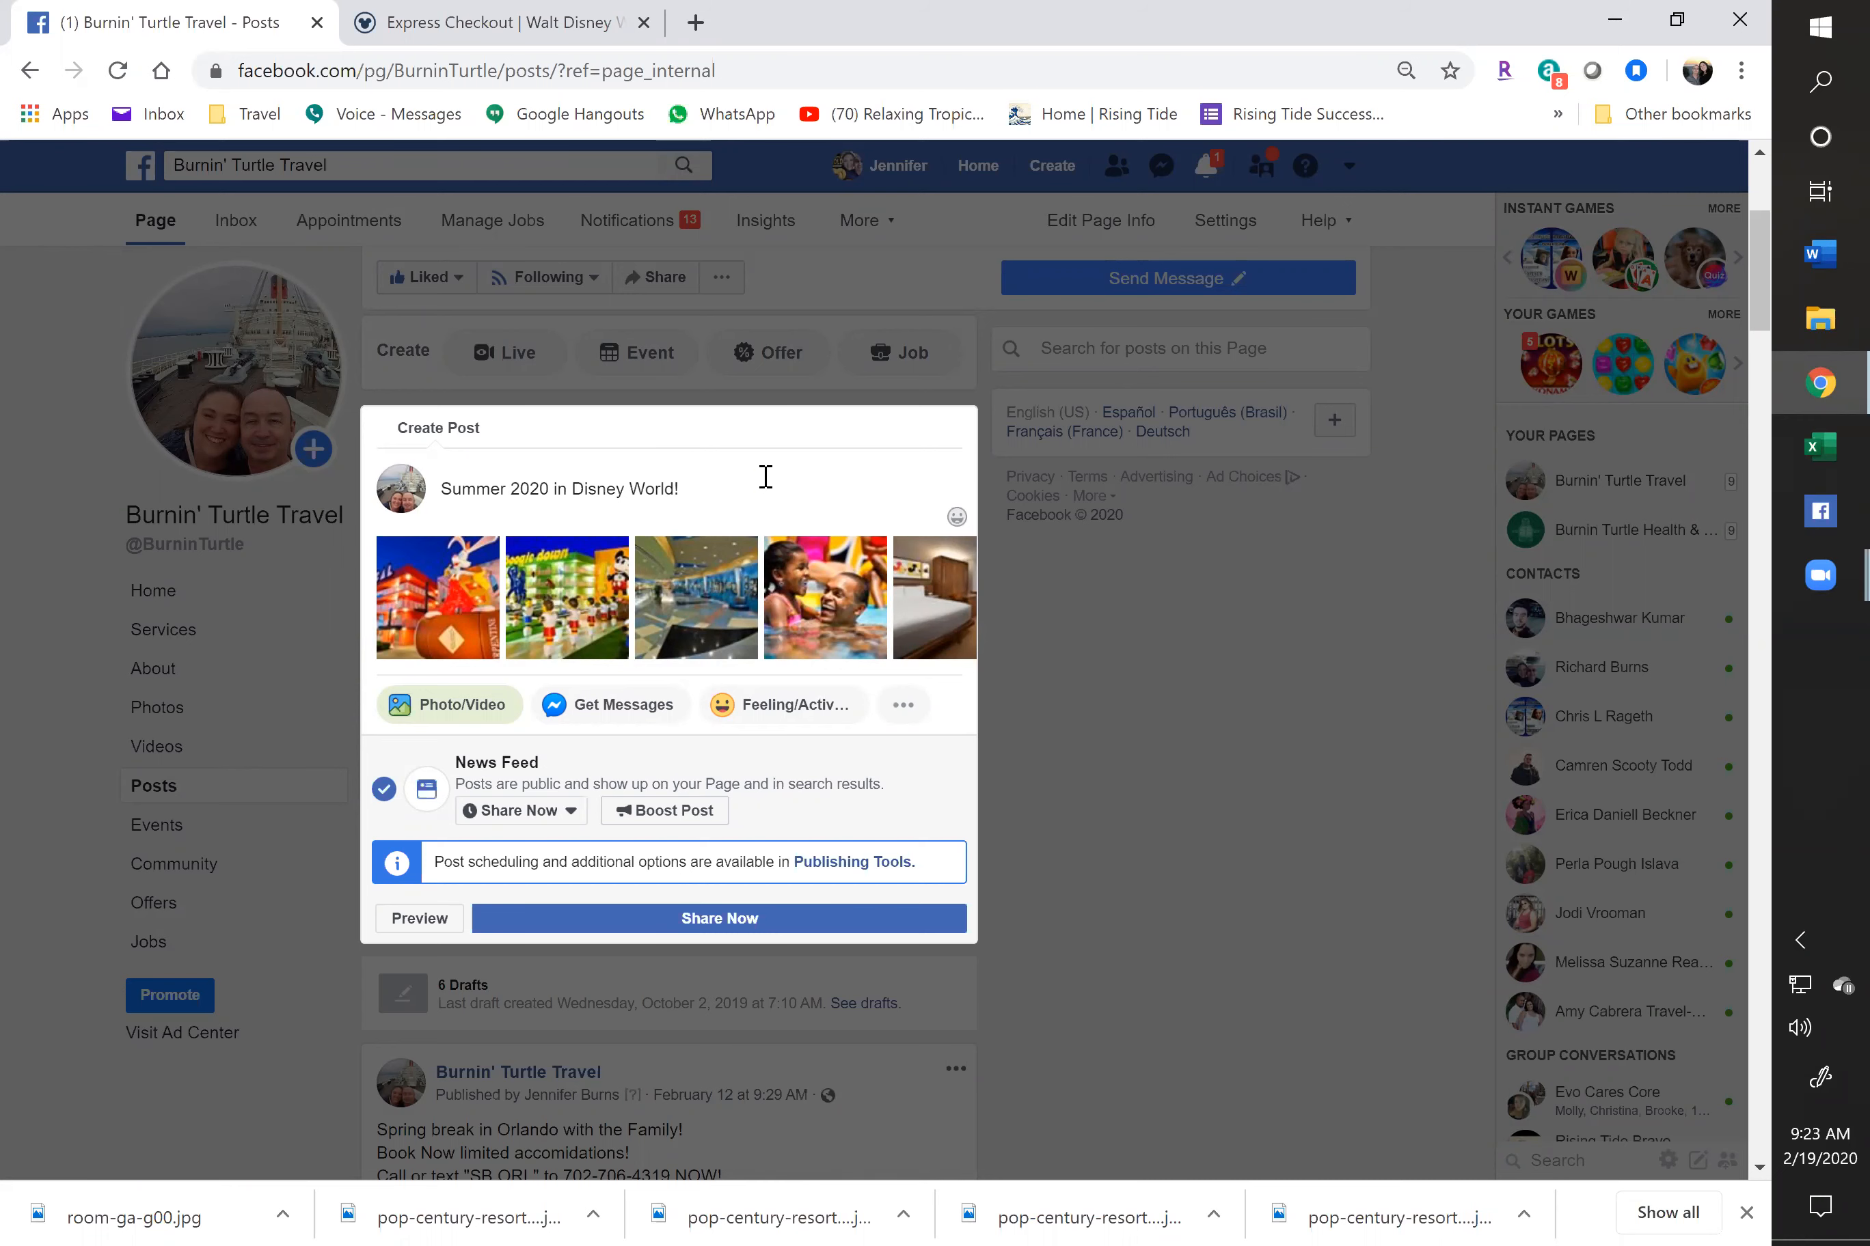
pyautogui.press('Return')
pyautogui.press('Return')
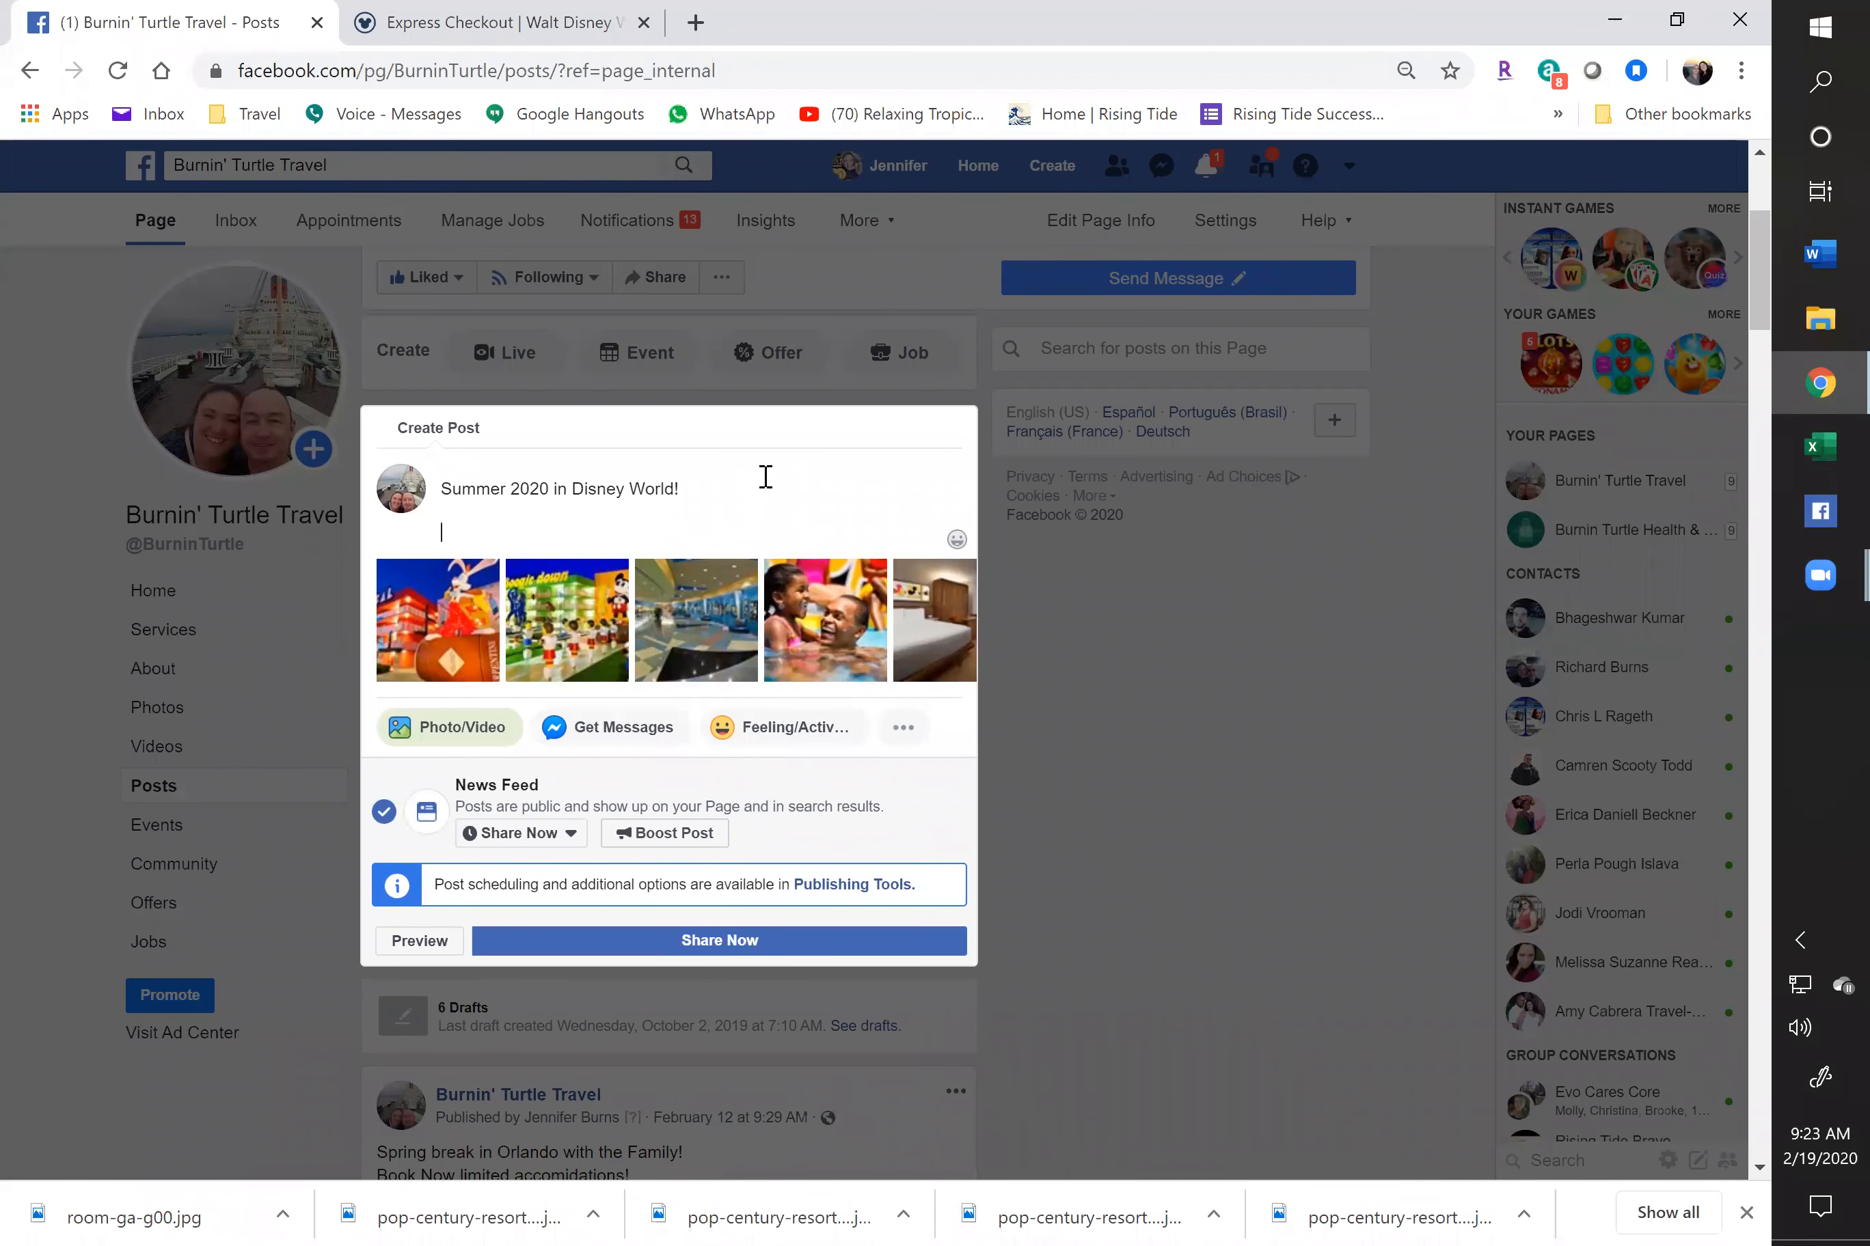
pyautogui.click(370, 11)
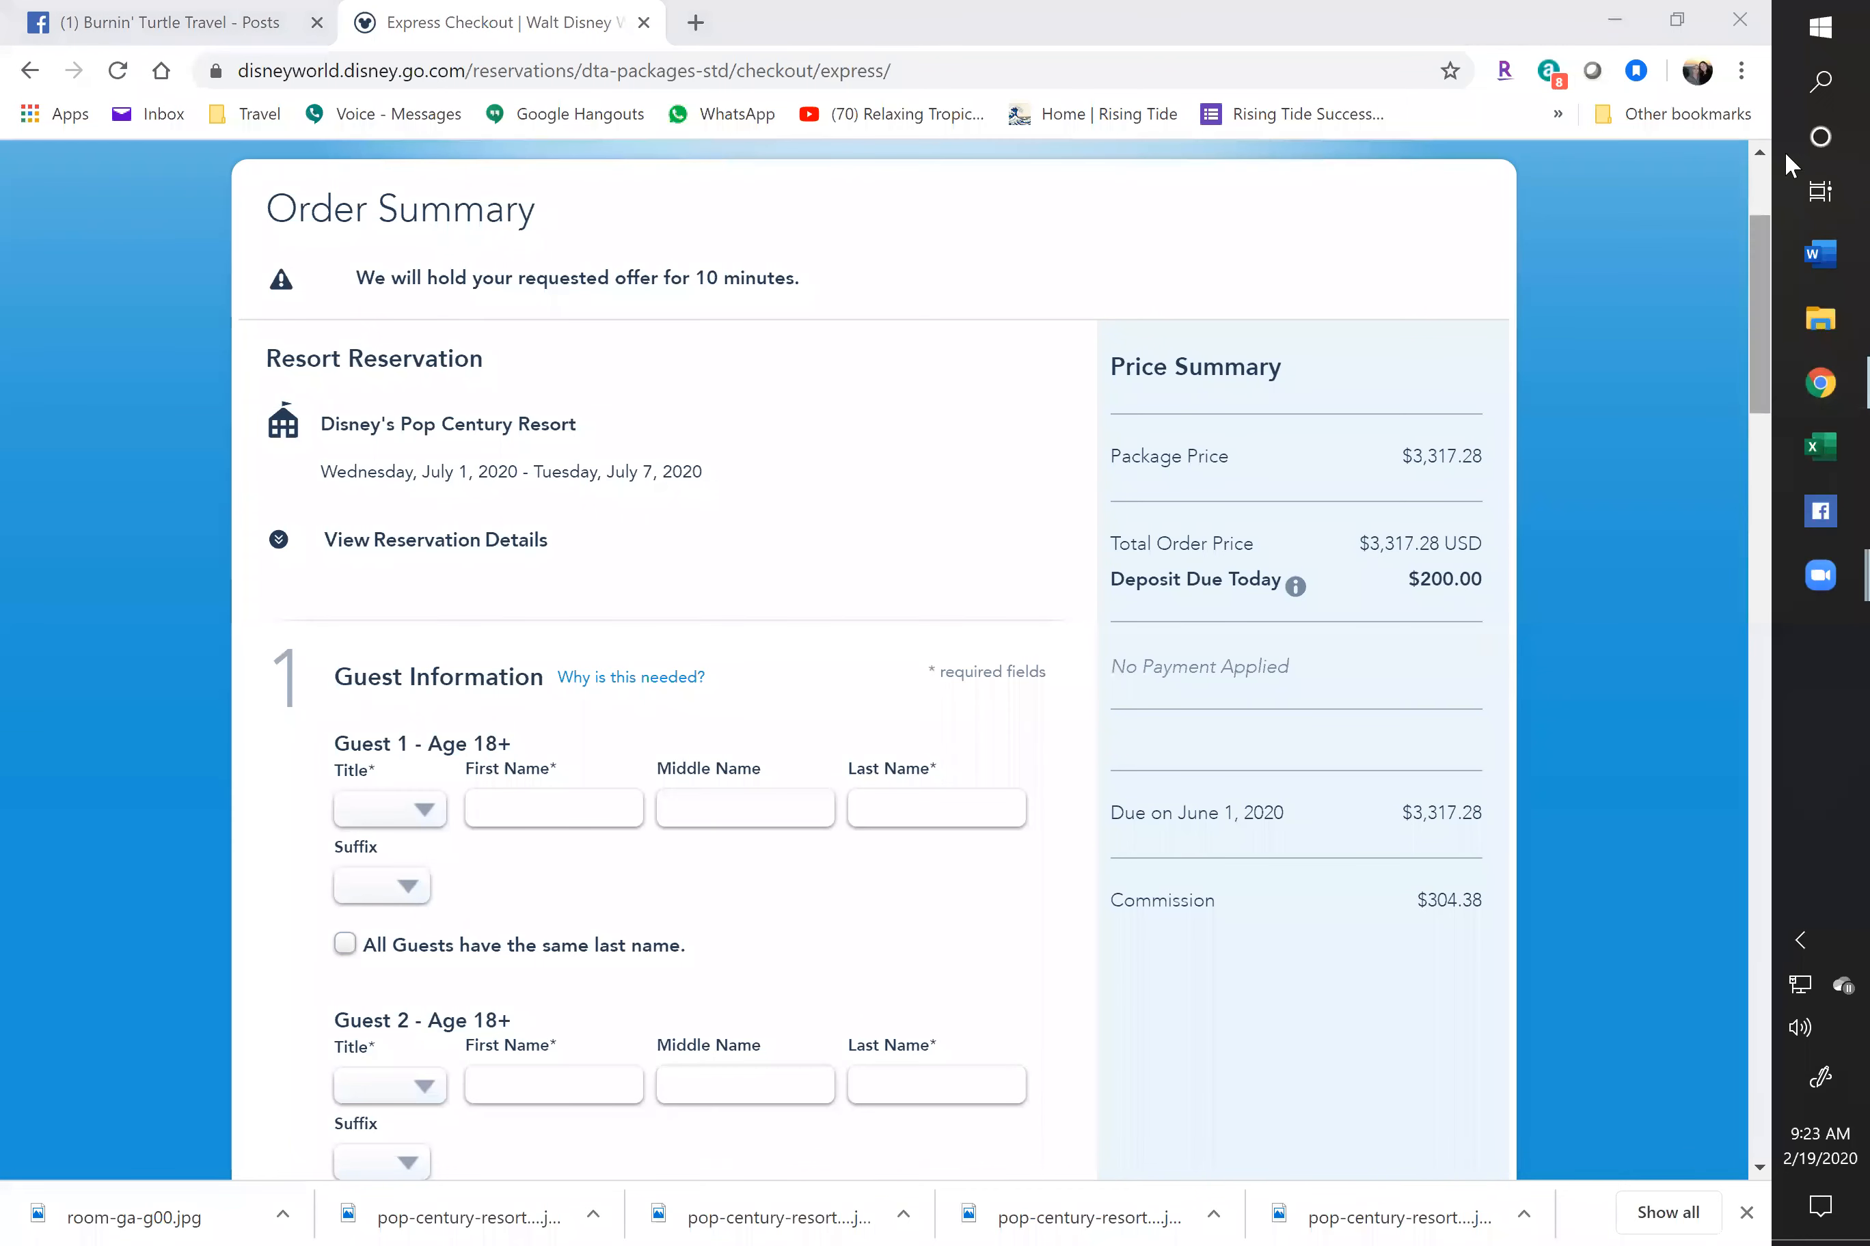
# In Windows Calculator, compute 3317.28 ÷ 4 = 829.32 per person
pyautogui.click(1821, 28)
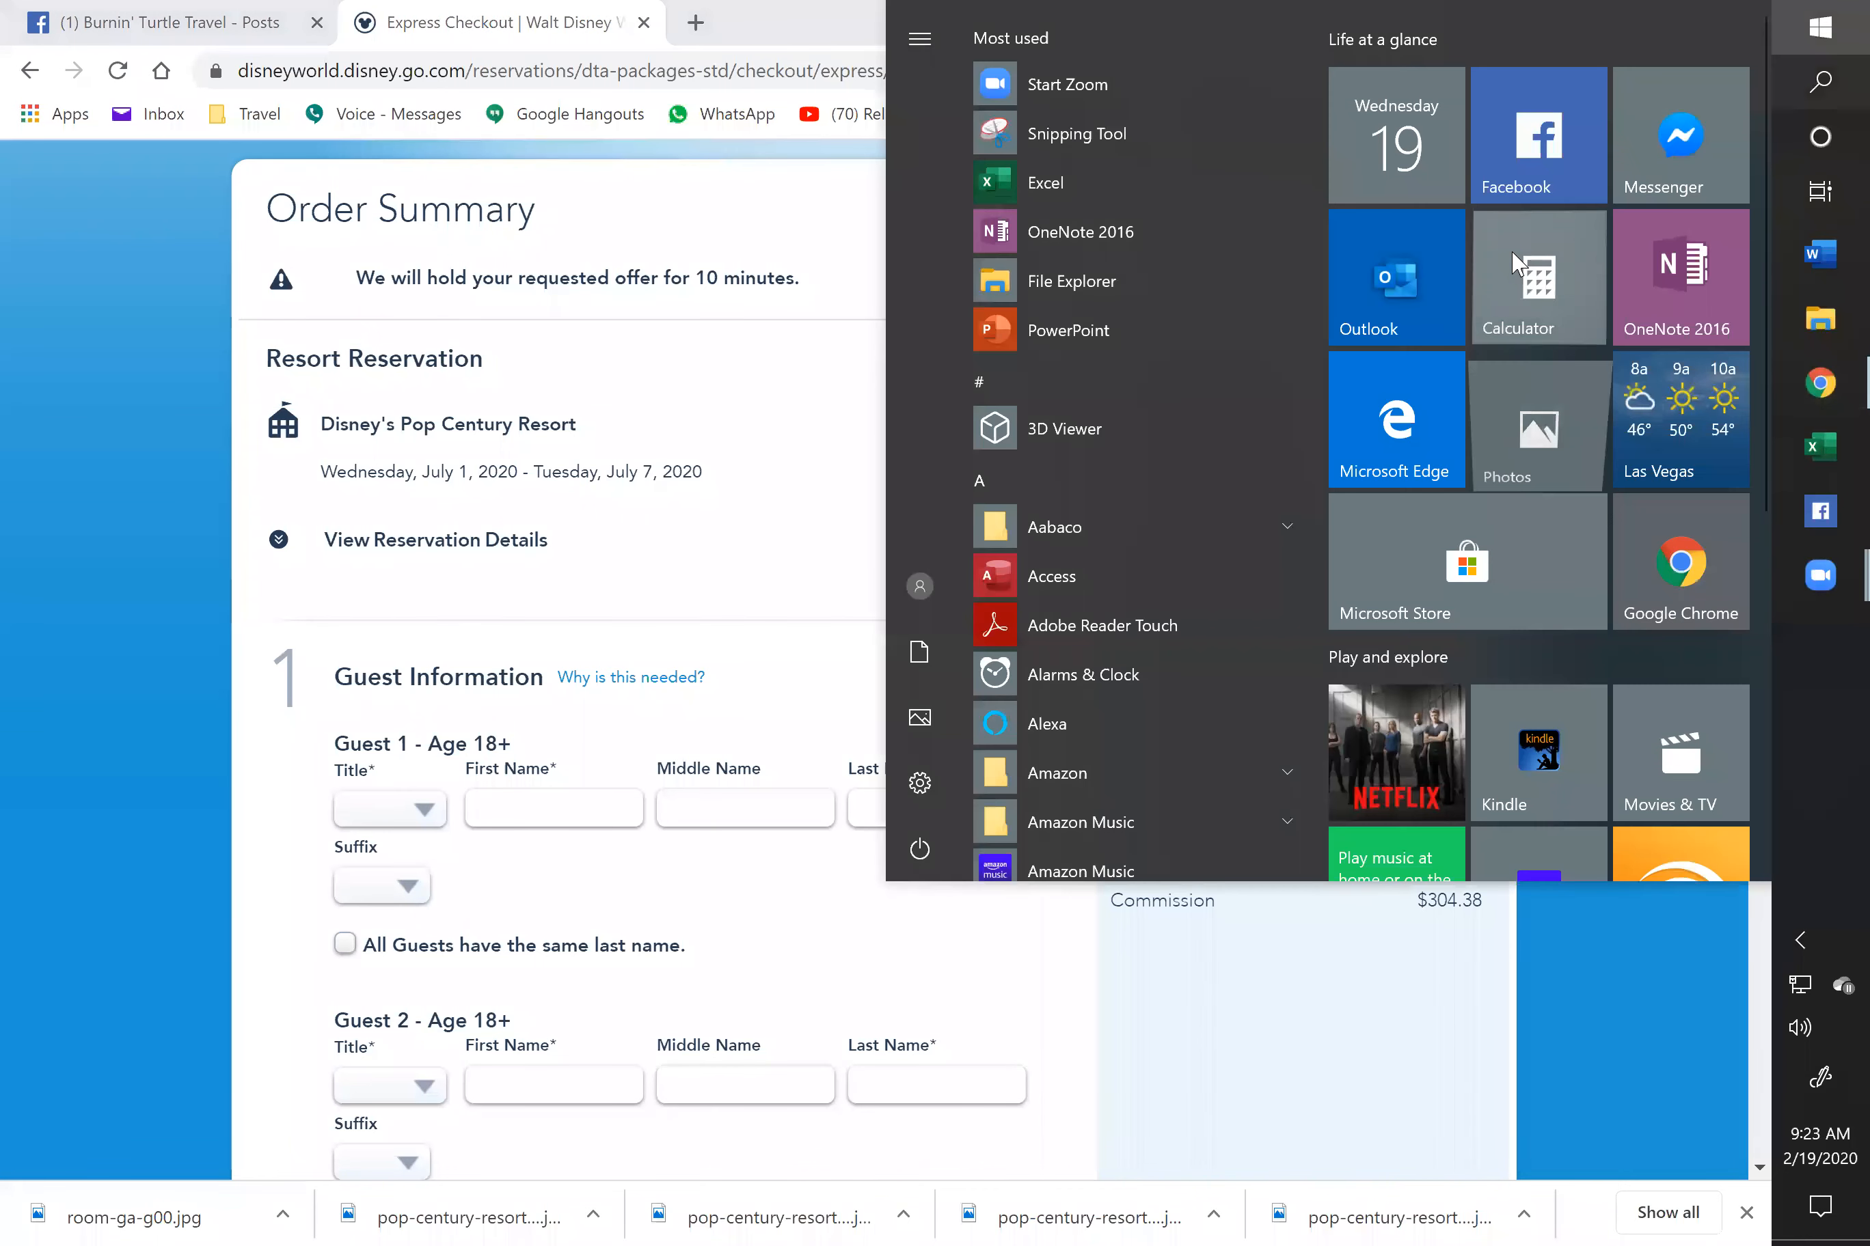
pyautogui.click(1540, 278)
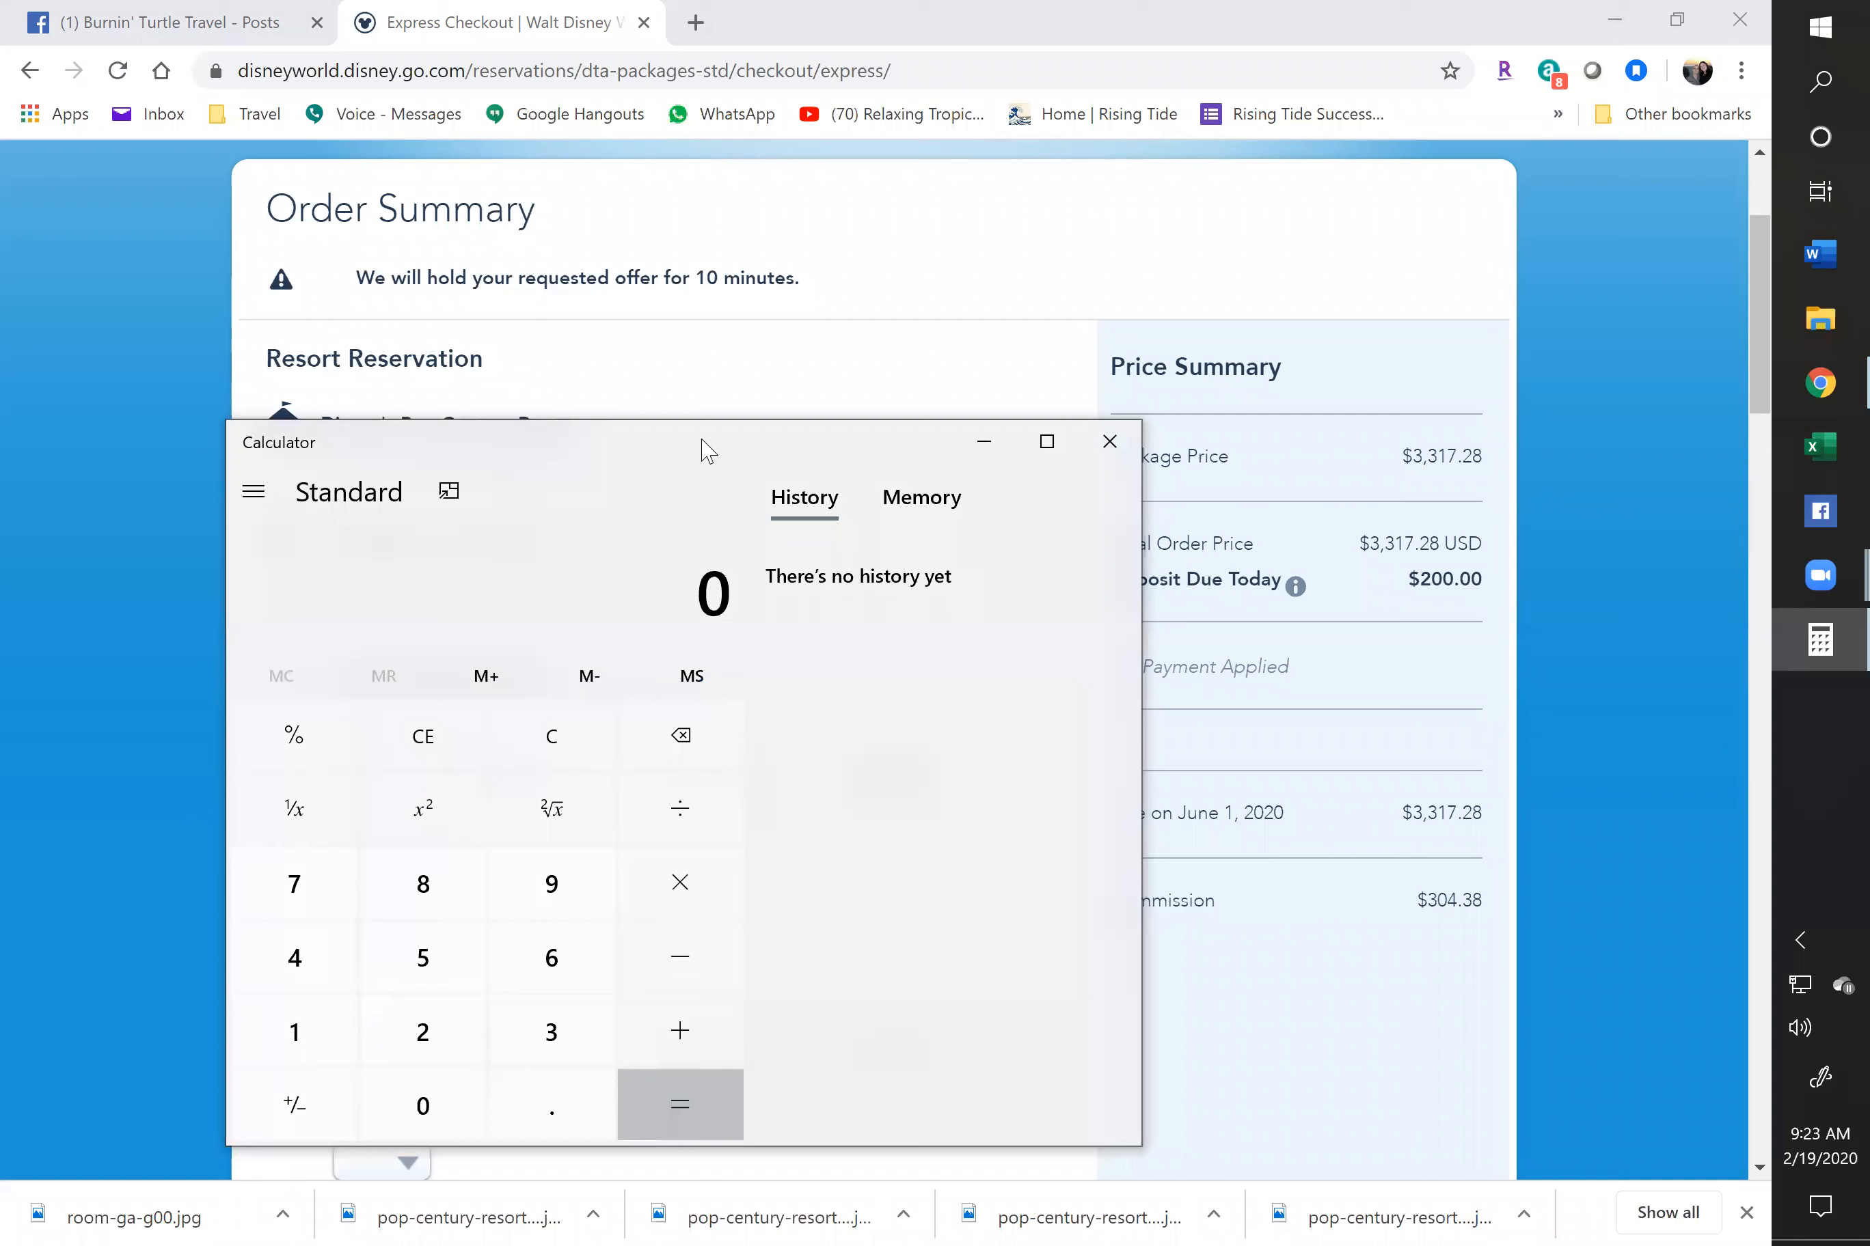
pyautogui.moveTo(700, 451); pyautogui.dragTo(675, 352)
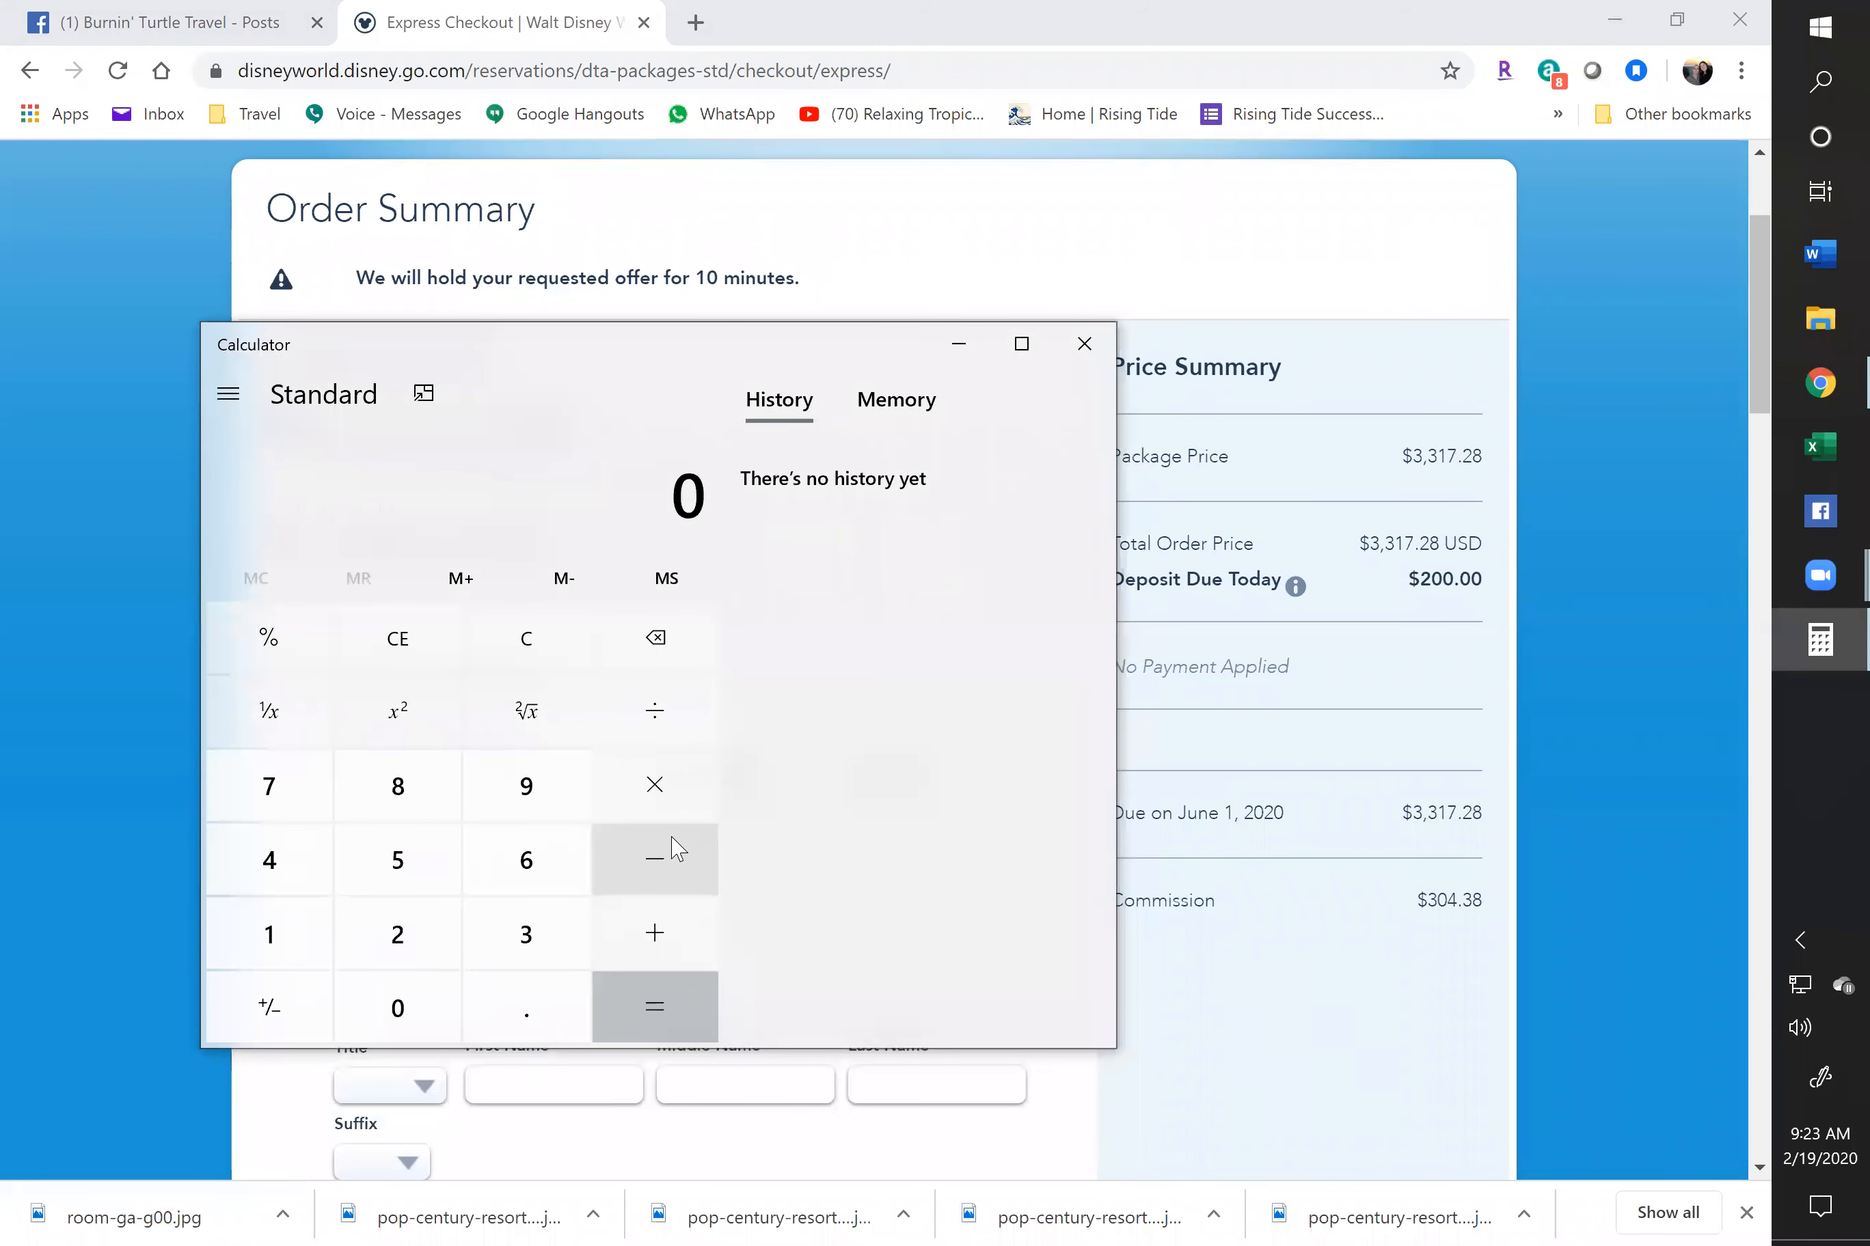
pyautogui.write('3317.28')
pyautogui.press('/')
pyautogui.write('4')
pyautogui.press('Return')
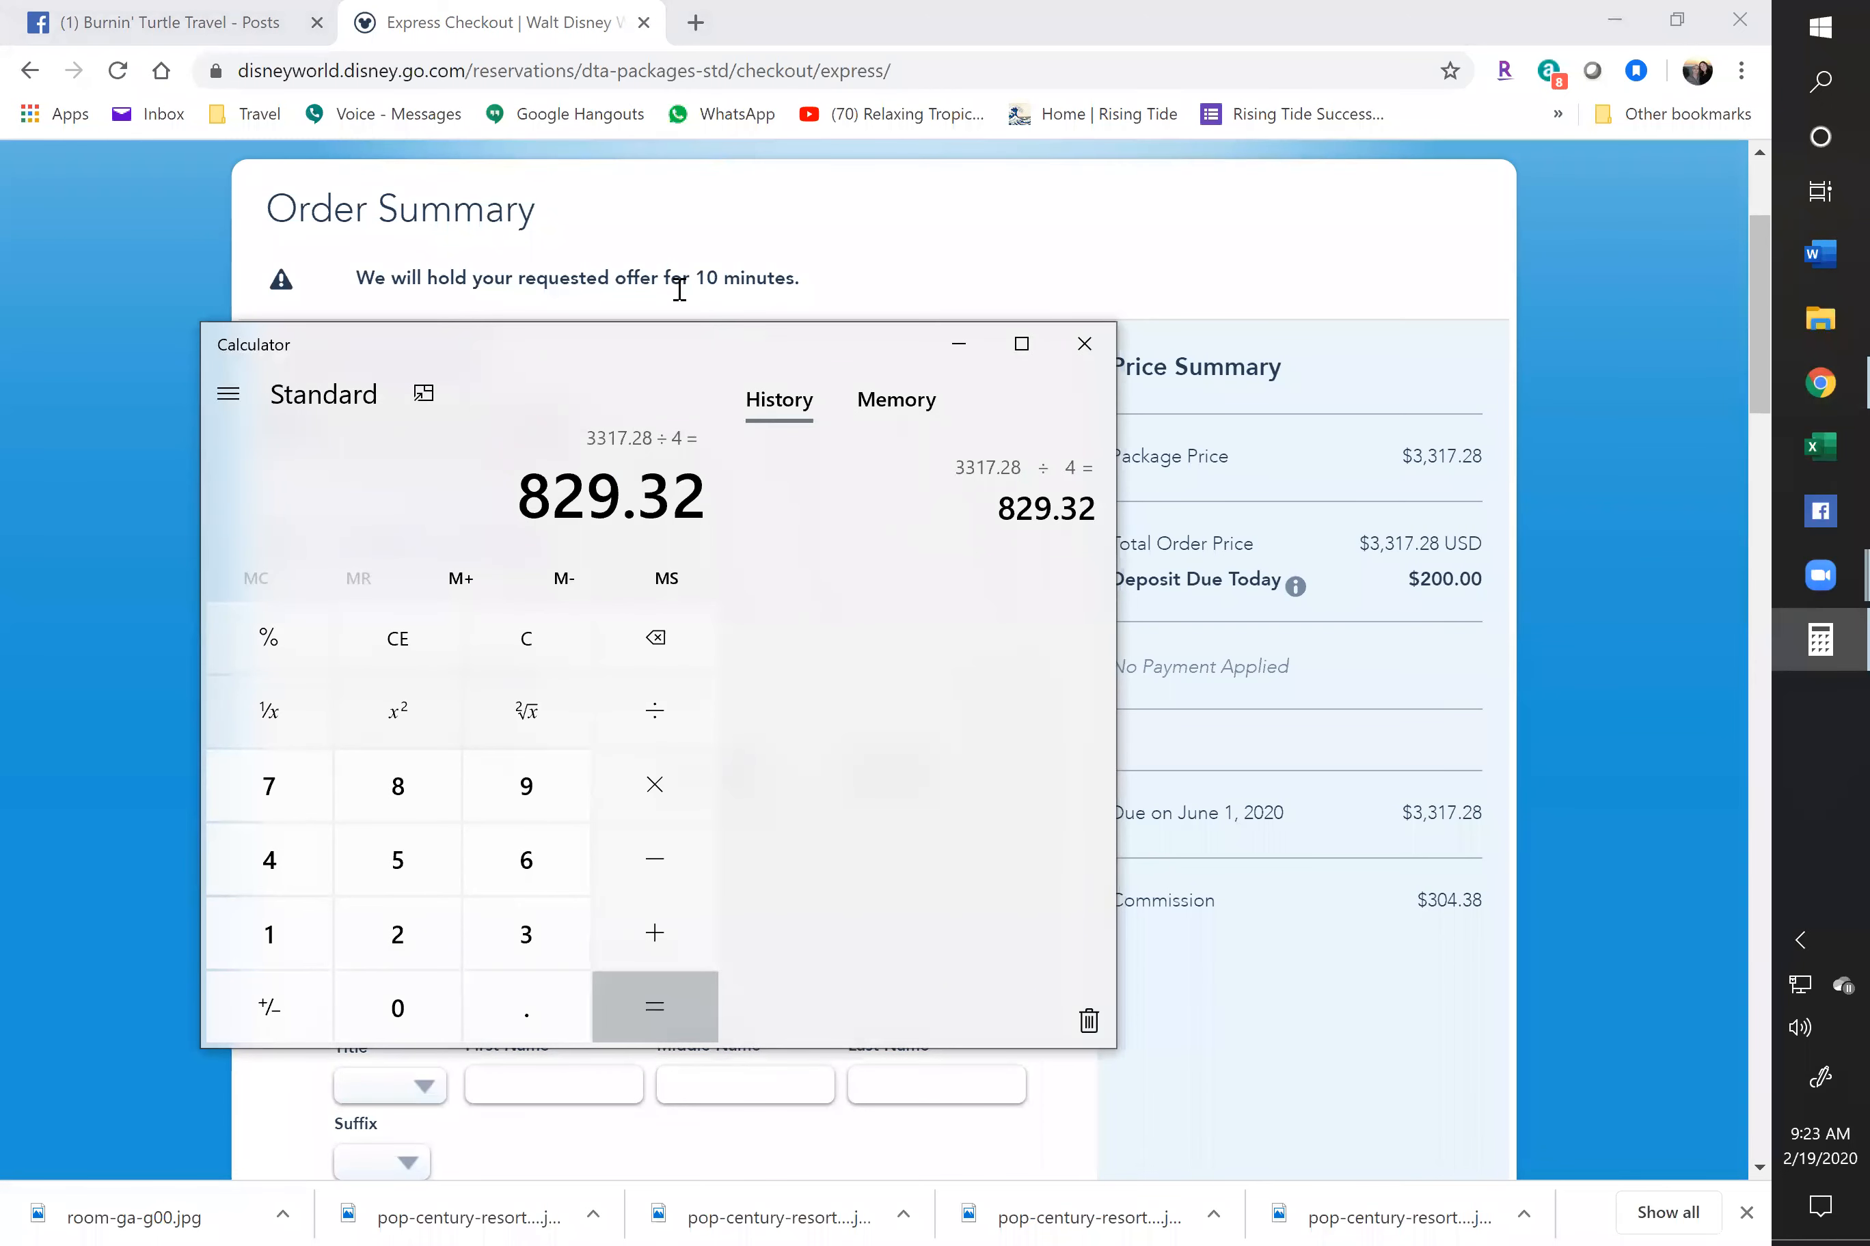
pyautogui.click(226, 23)
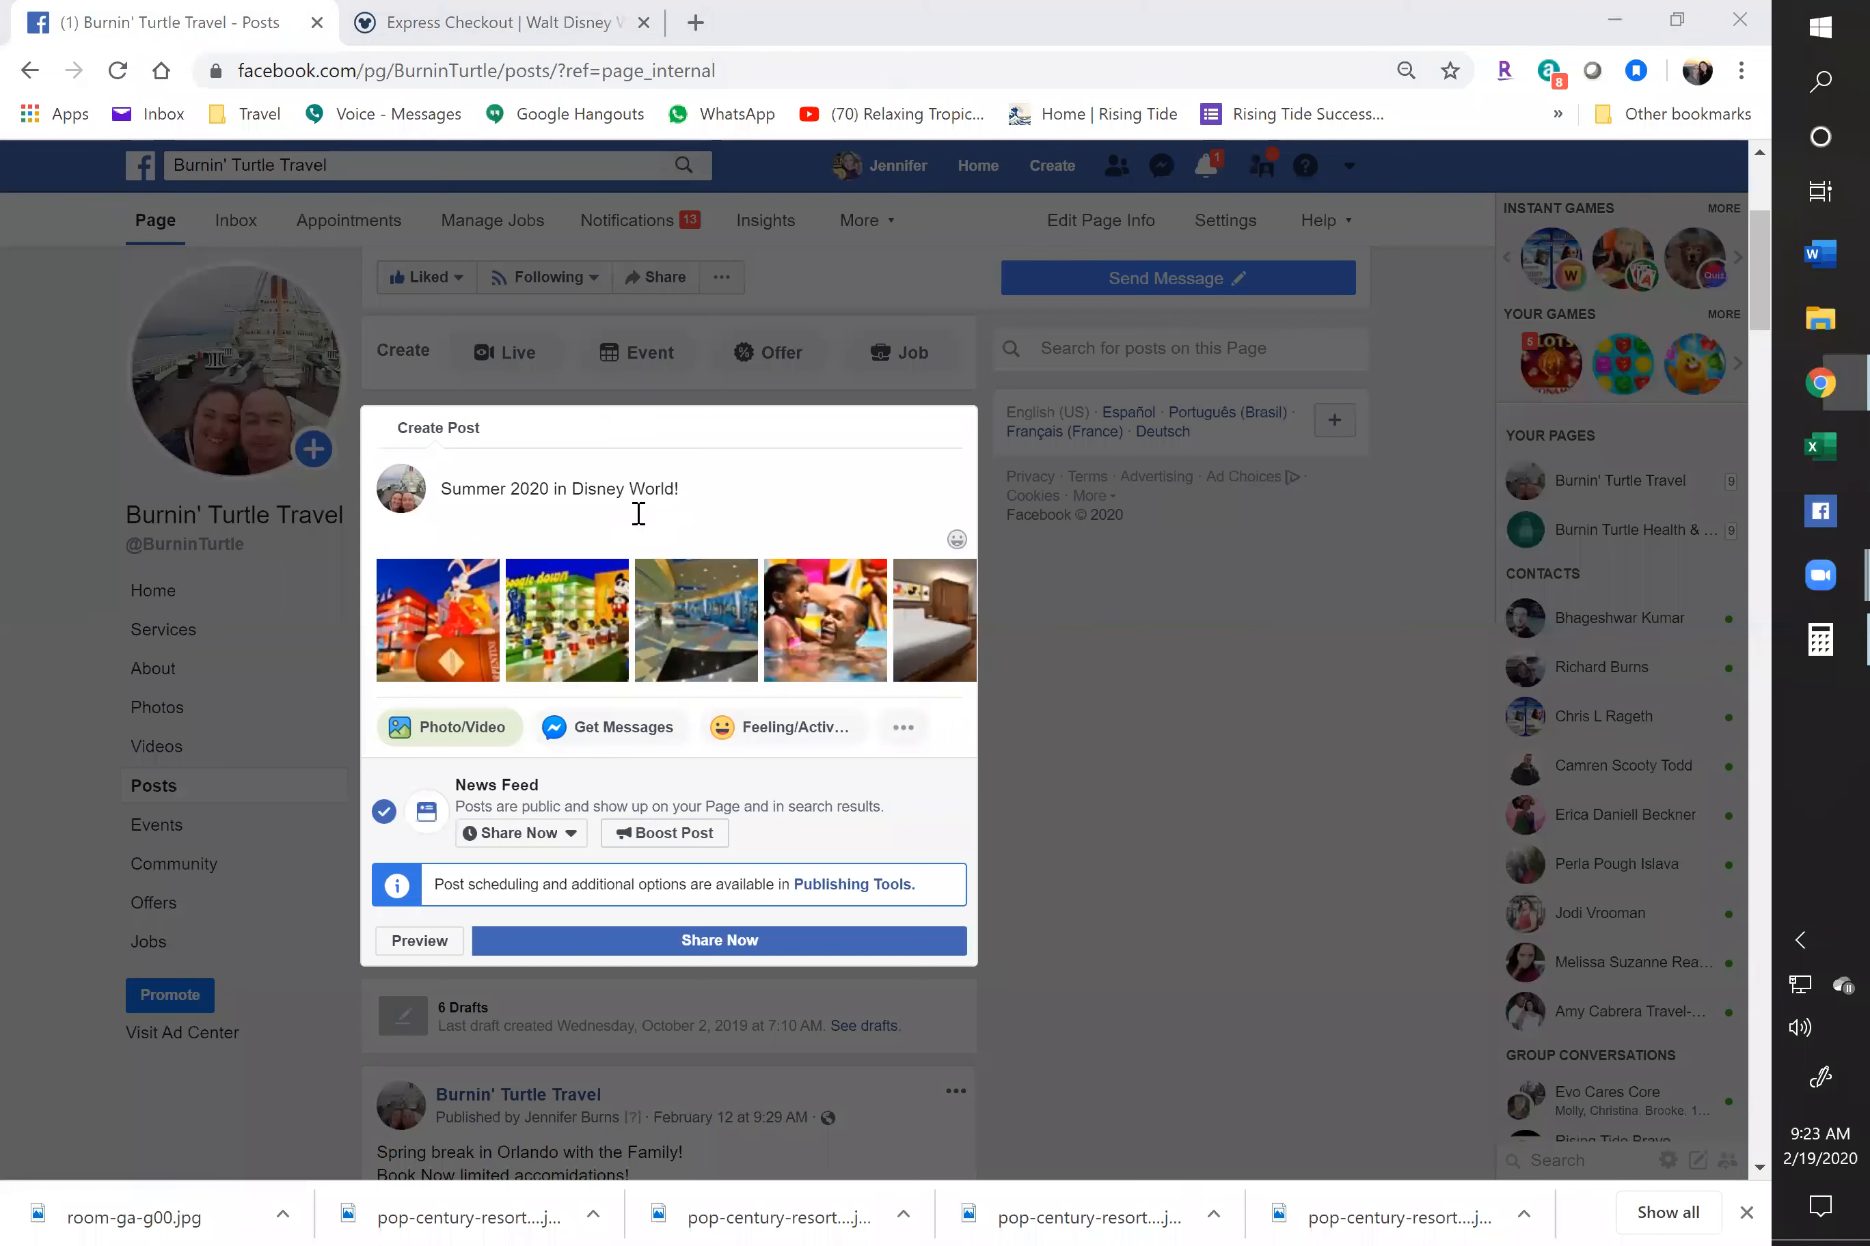
# Add 'Only $840 per person (Family of 4, 2 adults, 2 children)' and 'Includes 4 day Park Tickets and Hotel'
pyautogui.press('Return')
pyautogui.write('Only $')
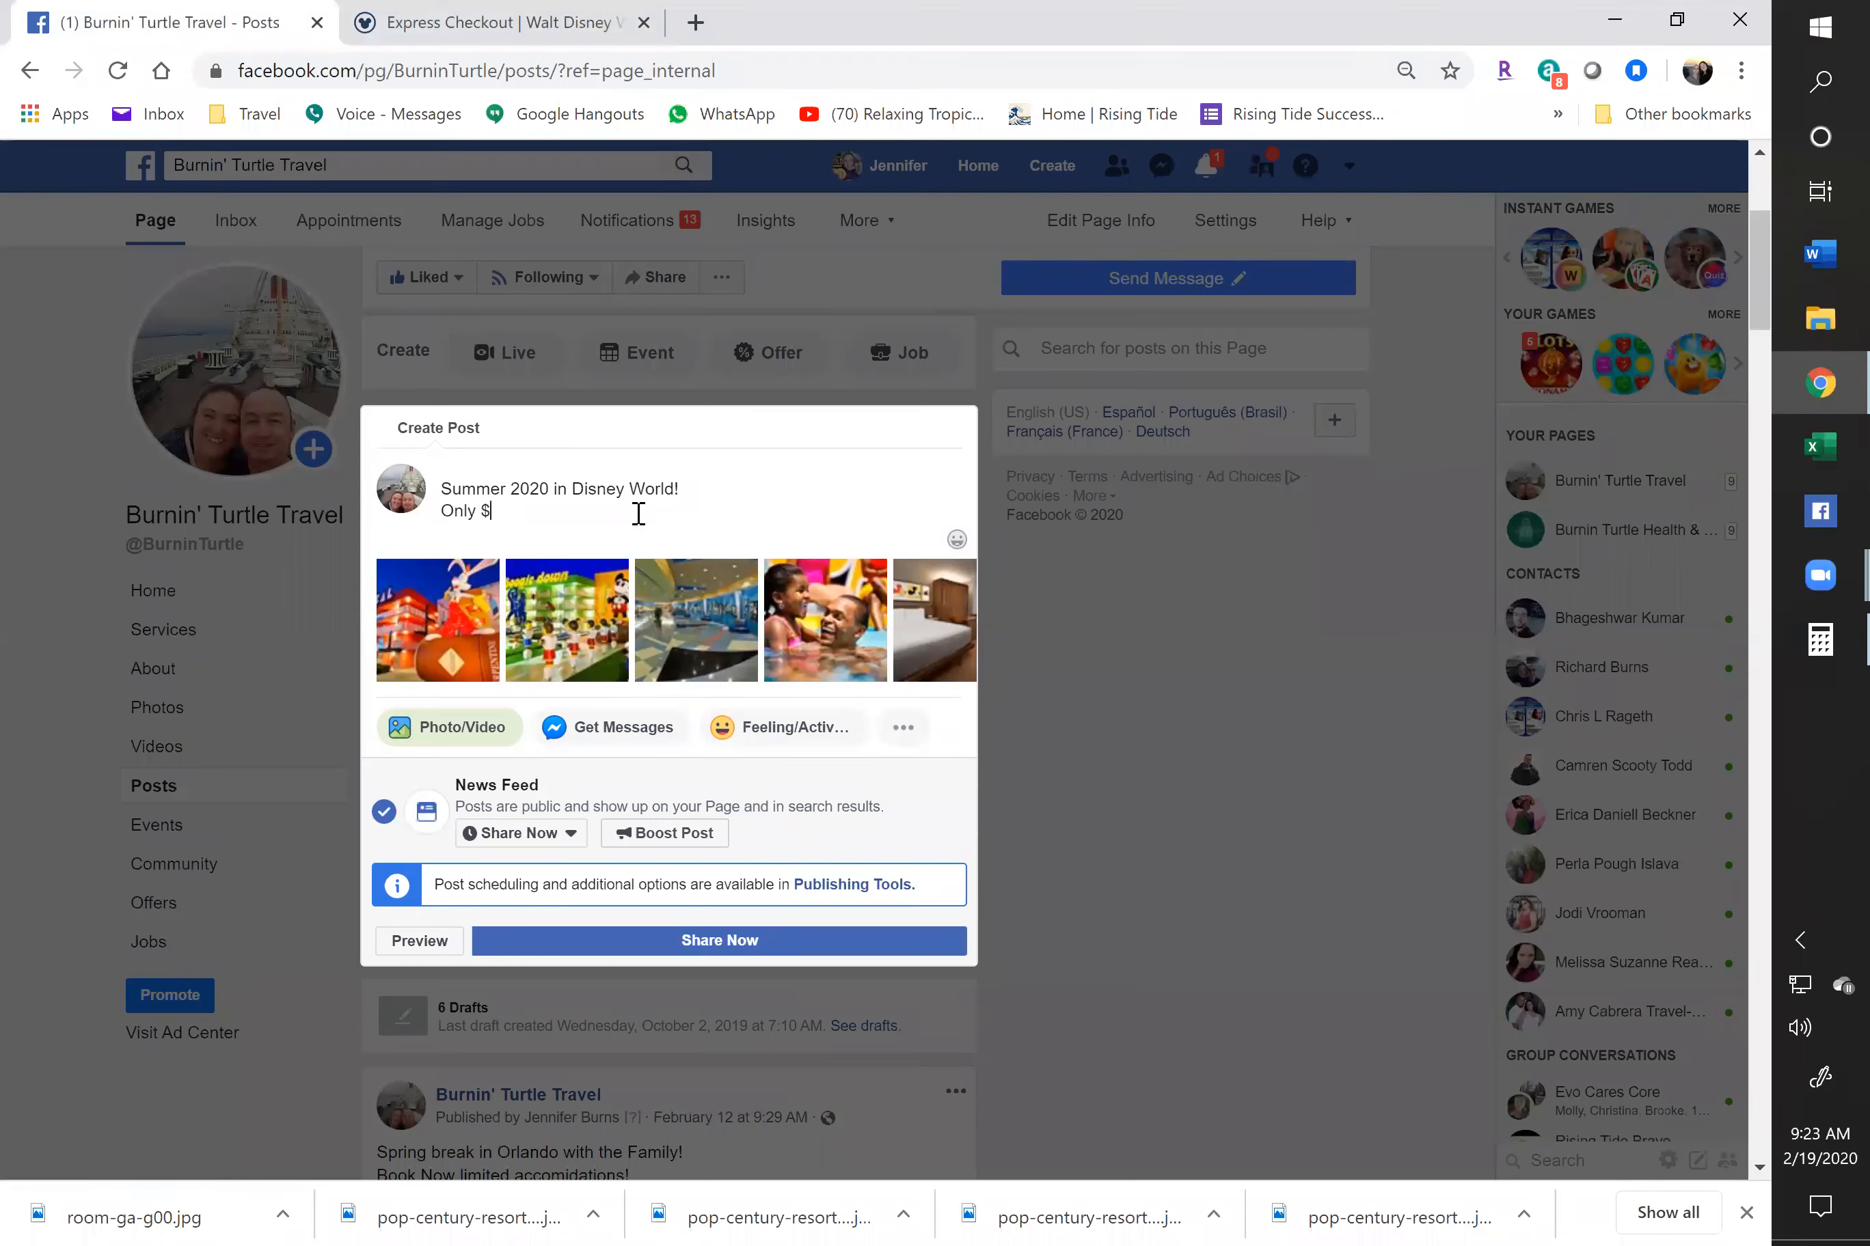
pyautogui.write('840 per person (Family of 4')
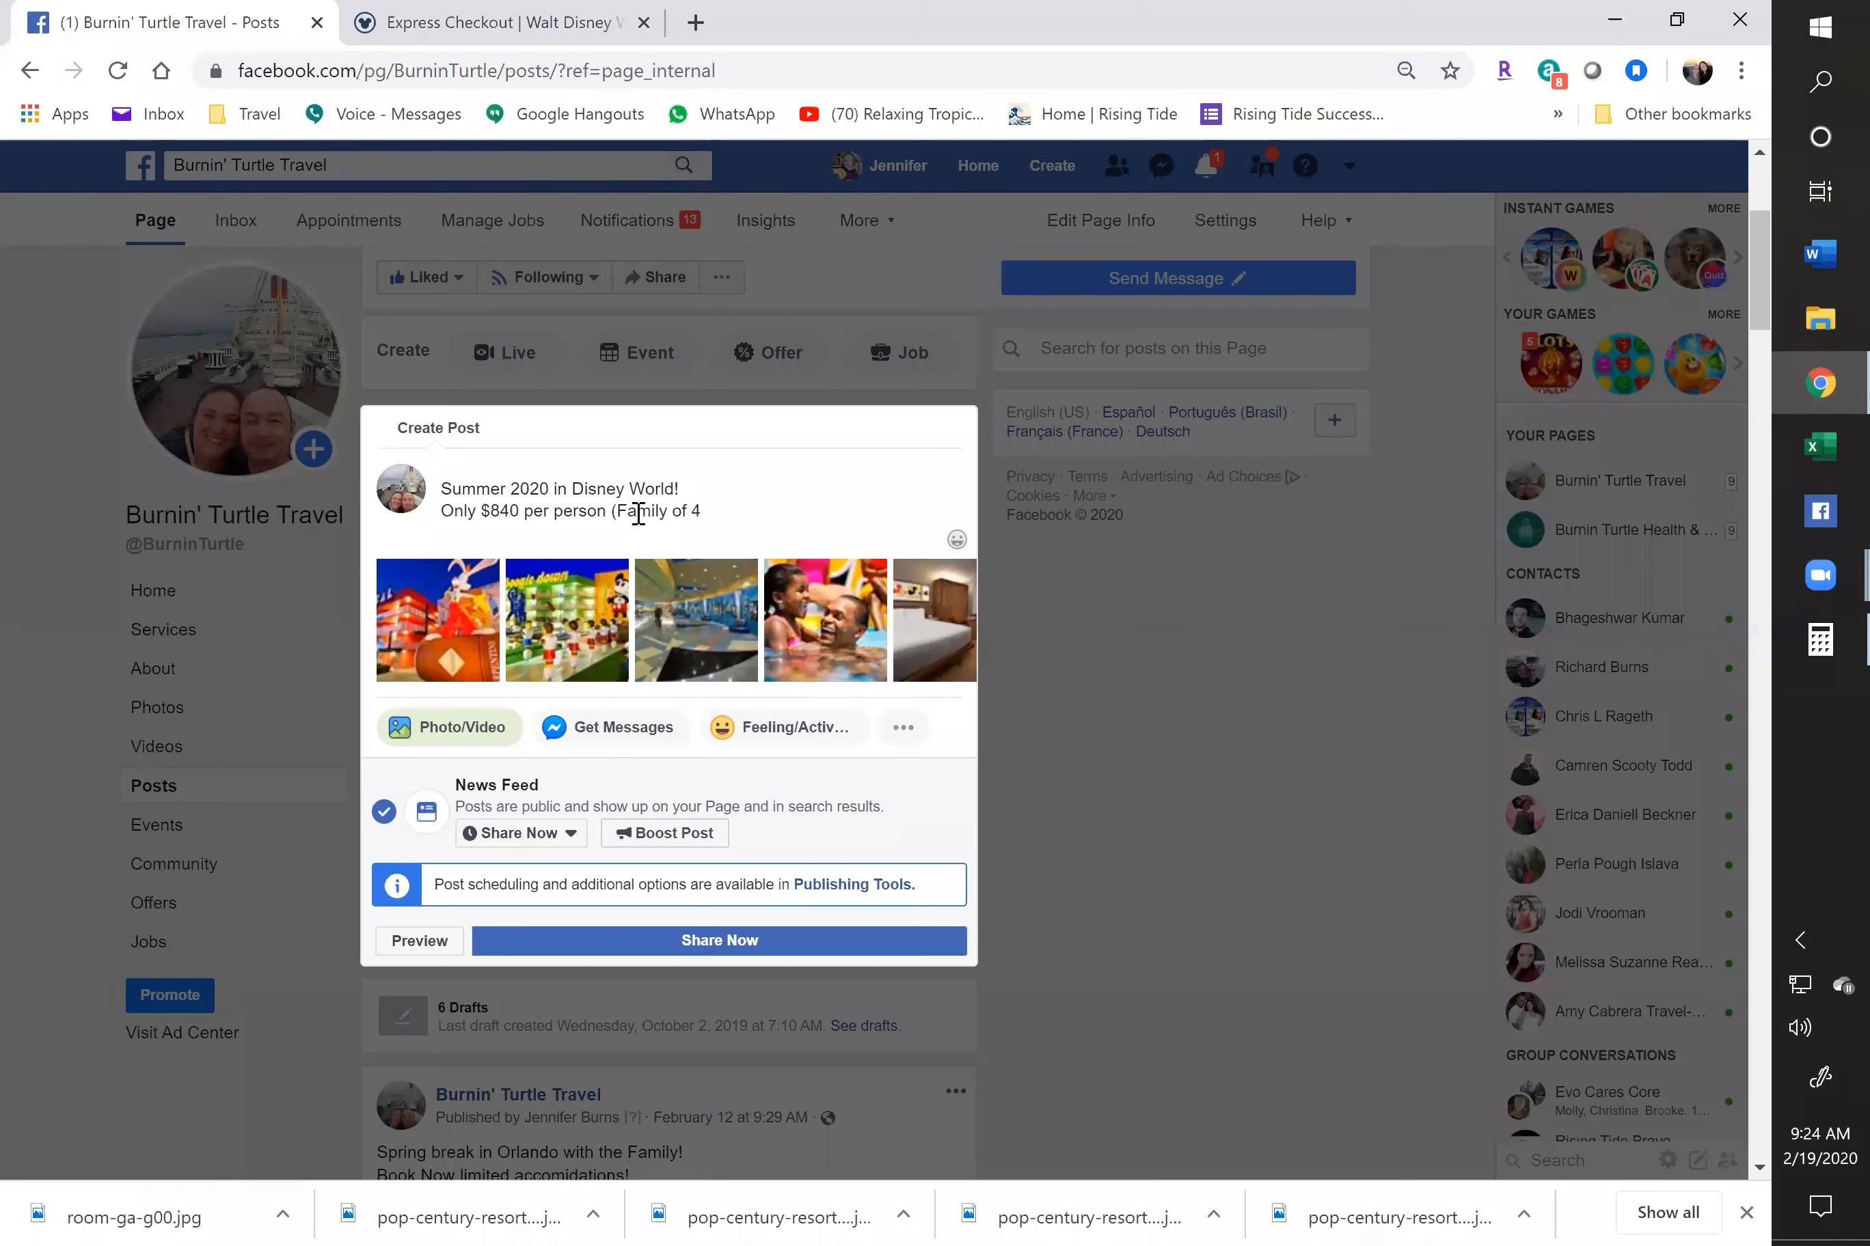
pyautogui.write(', 2 adults, ')
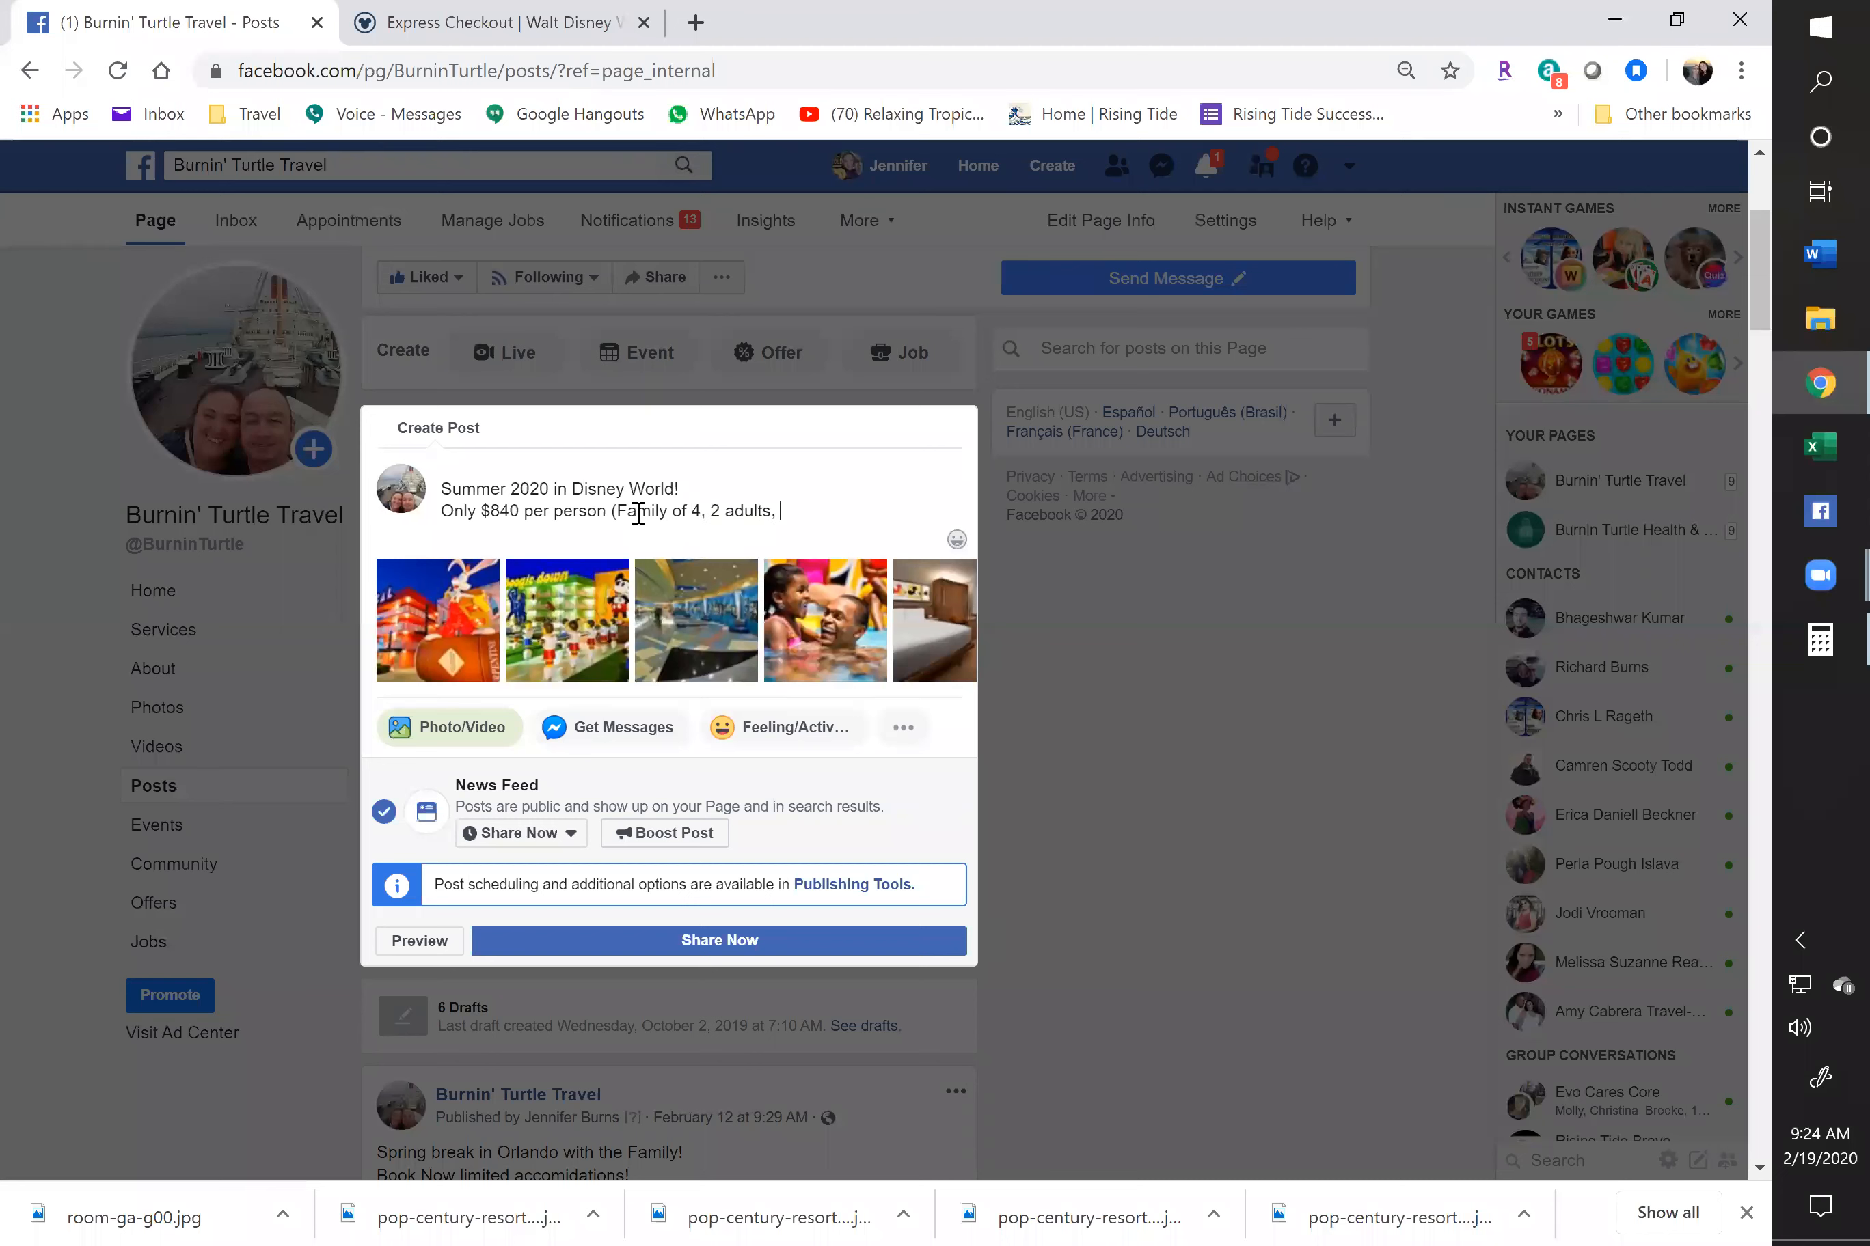
pyautogui.write('2 child')
pyautogui.write('ren)')
pyautogui.write('children) Include')
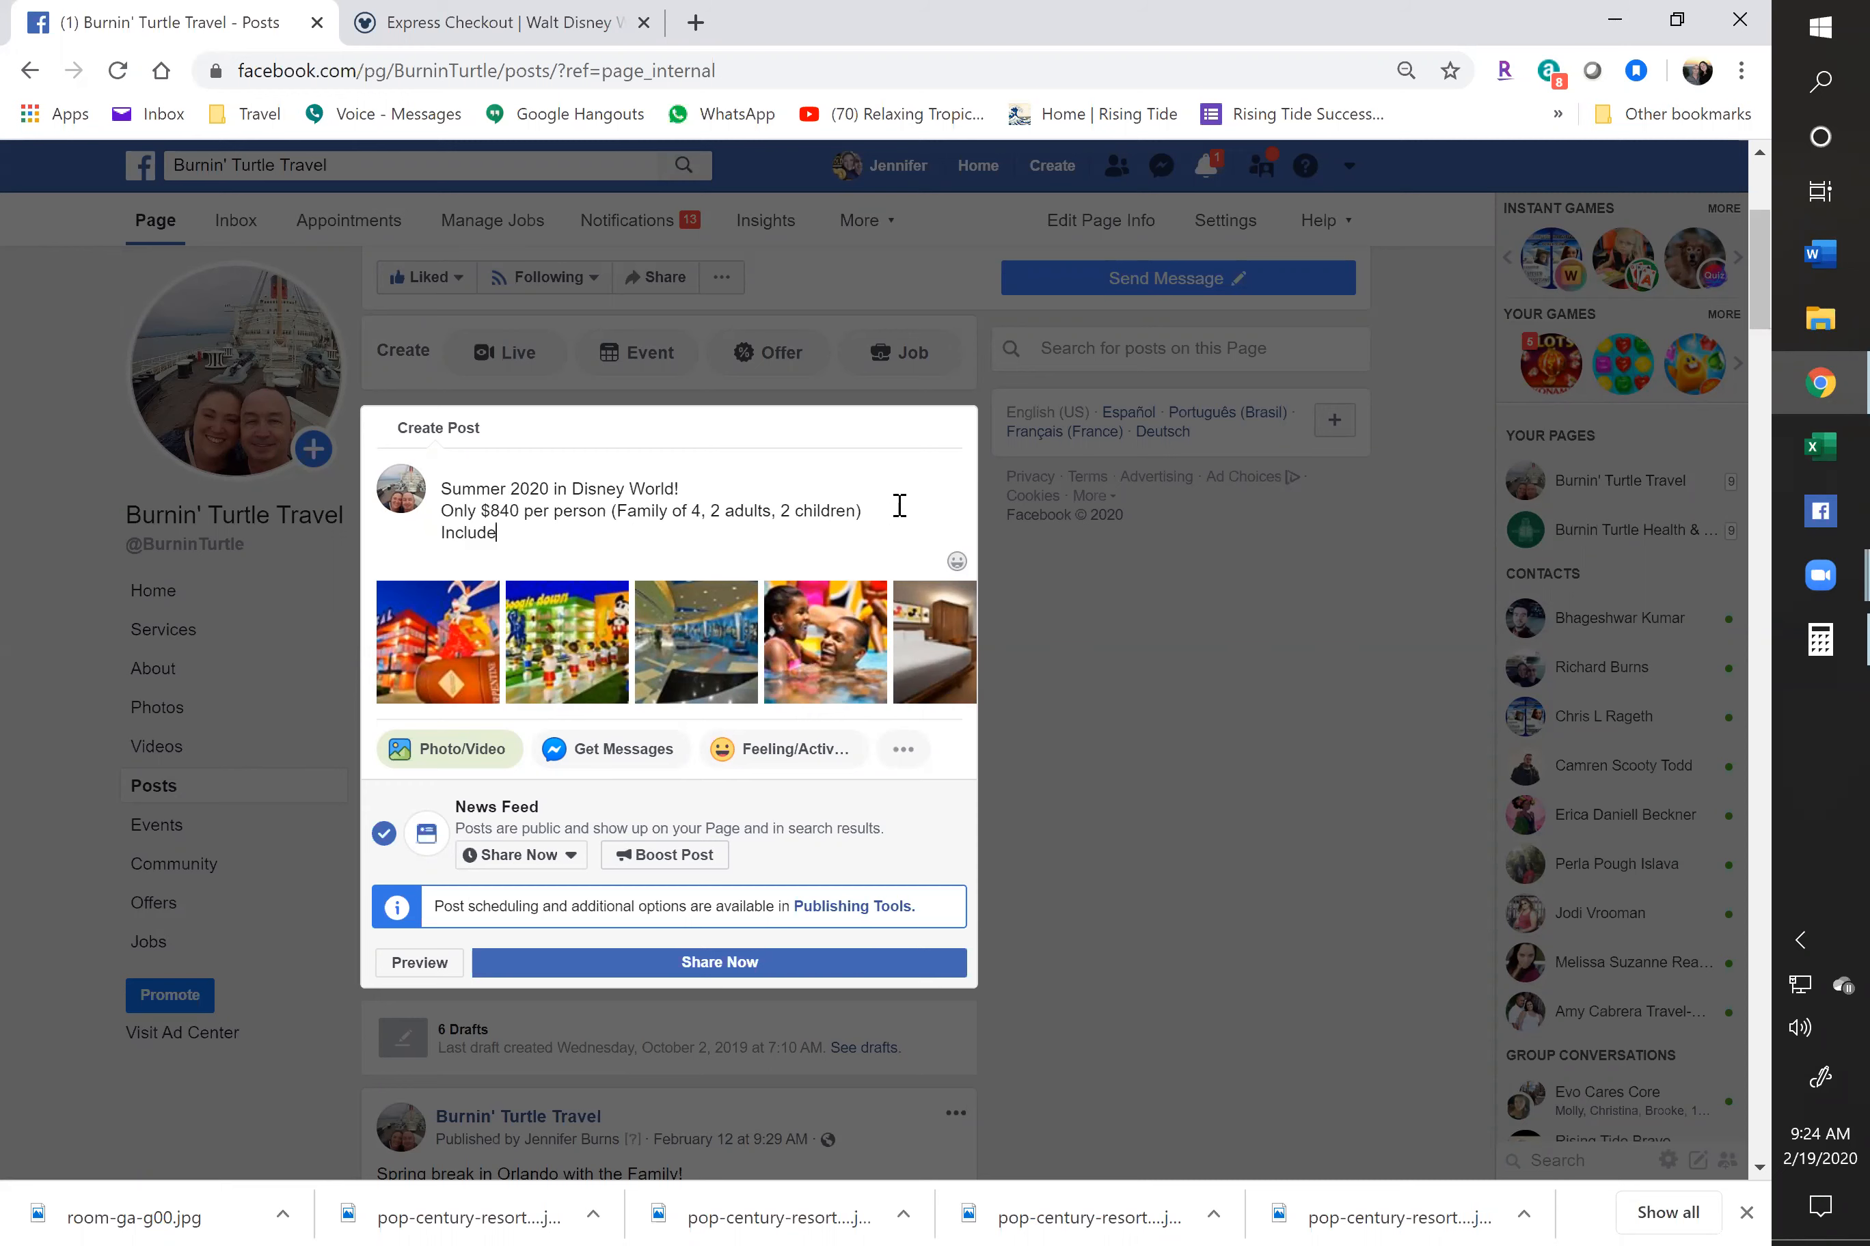
pyautogui.write('s 4 day Park Tic')
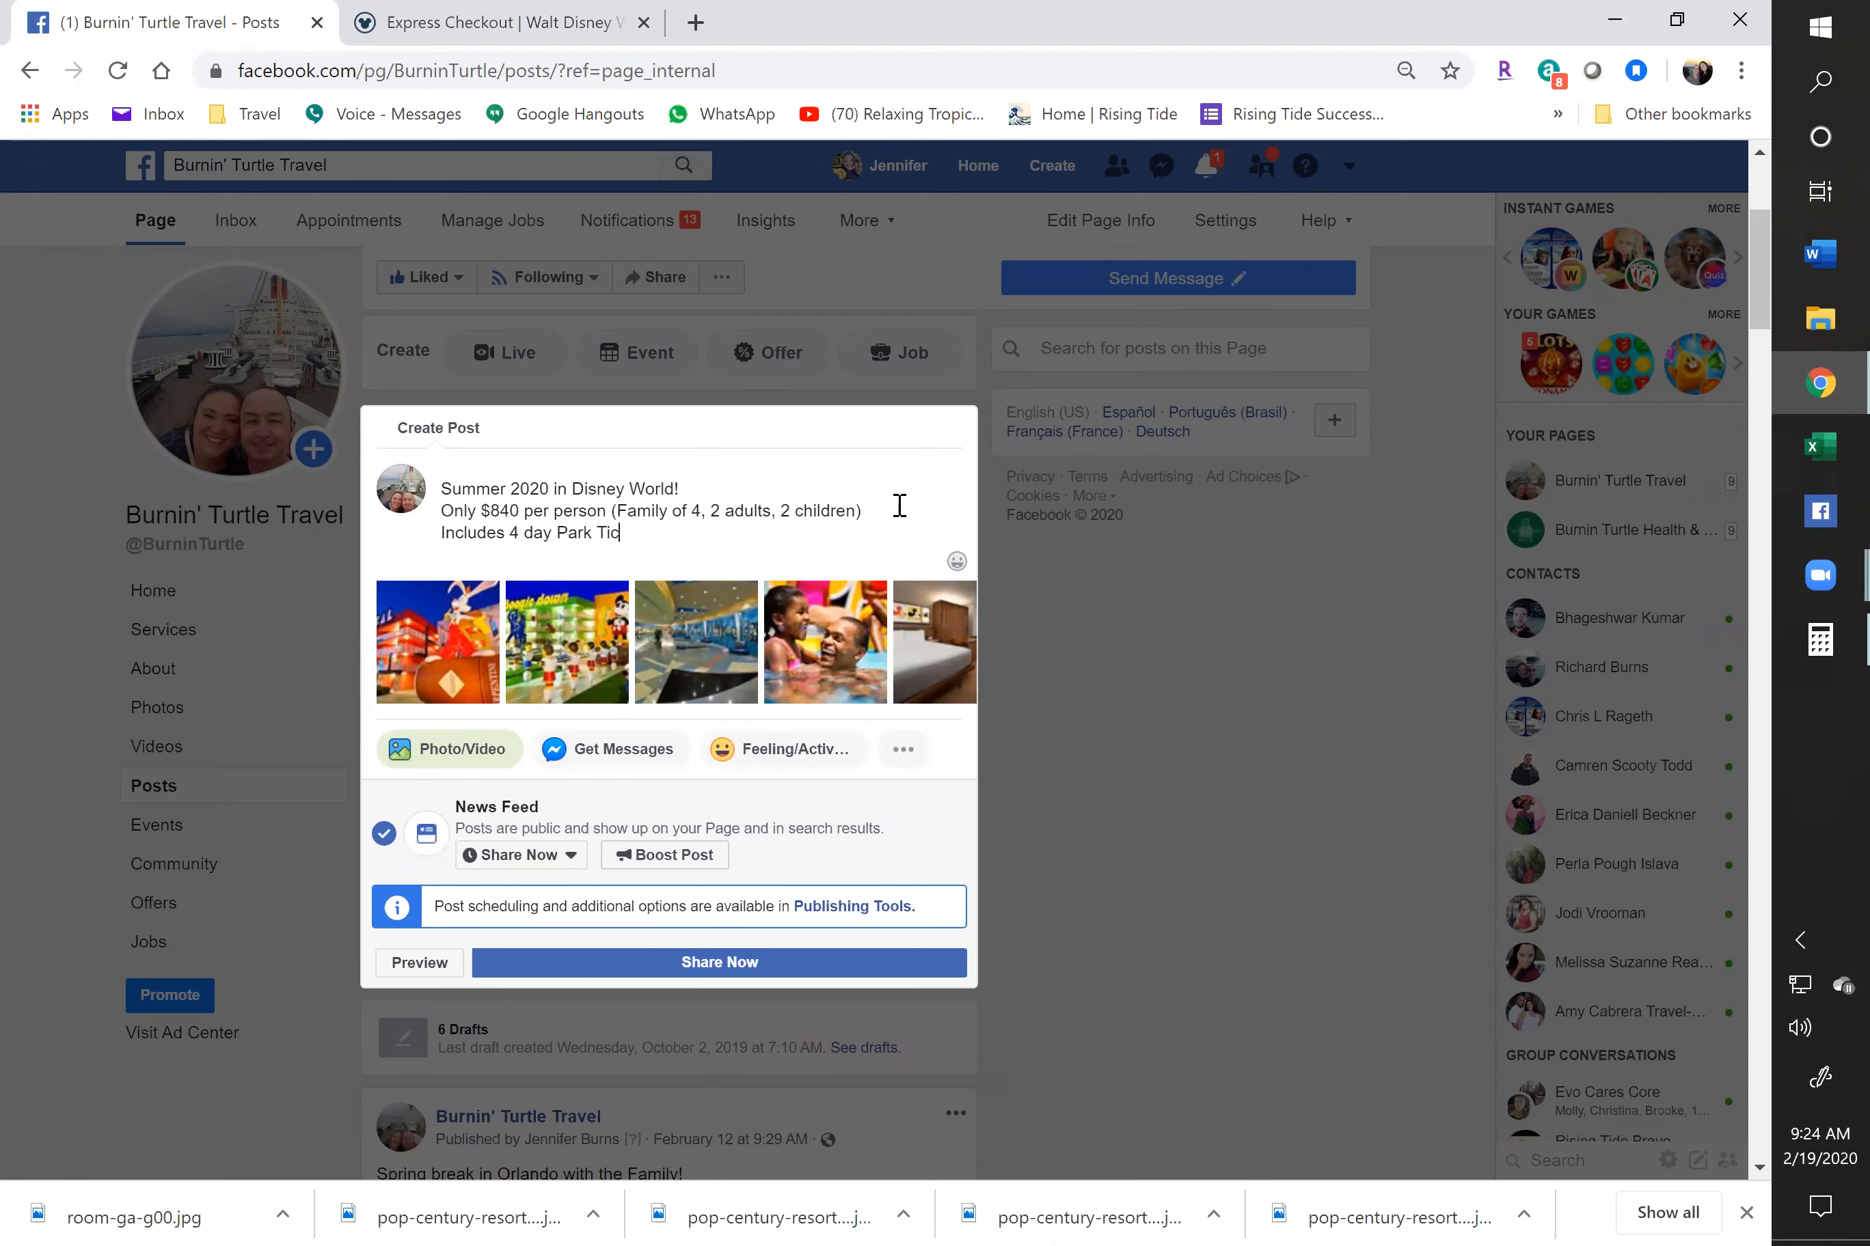
pyautogui.write('kets and Hotel')
# Add the travel dates 7/1/20 - 7/7/20 on their own line, followed by blank lines
pyautogui.press('Return')
pyautogui.write('Ju')
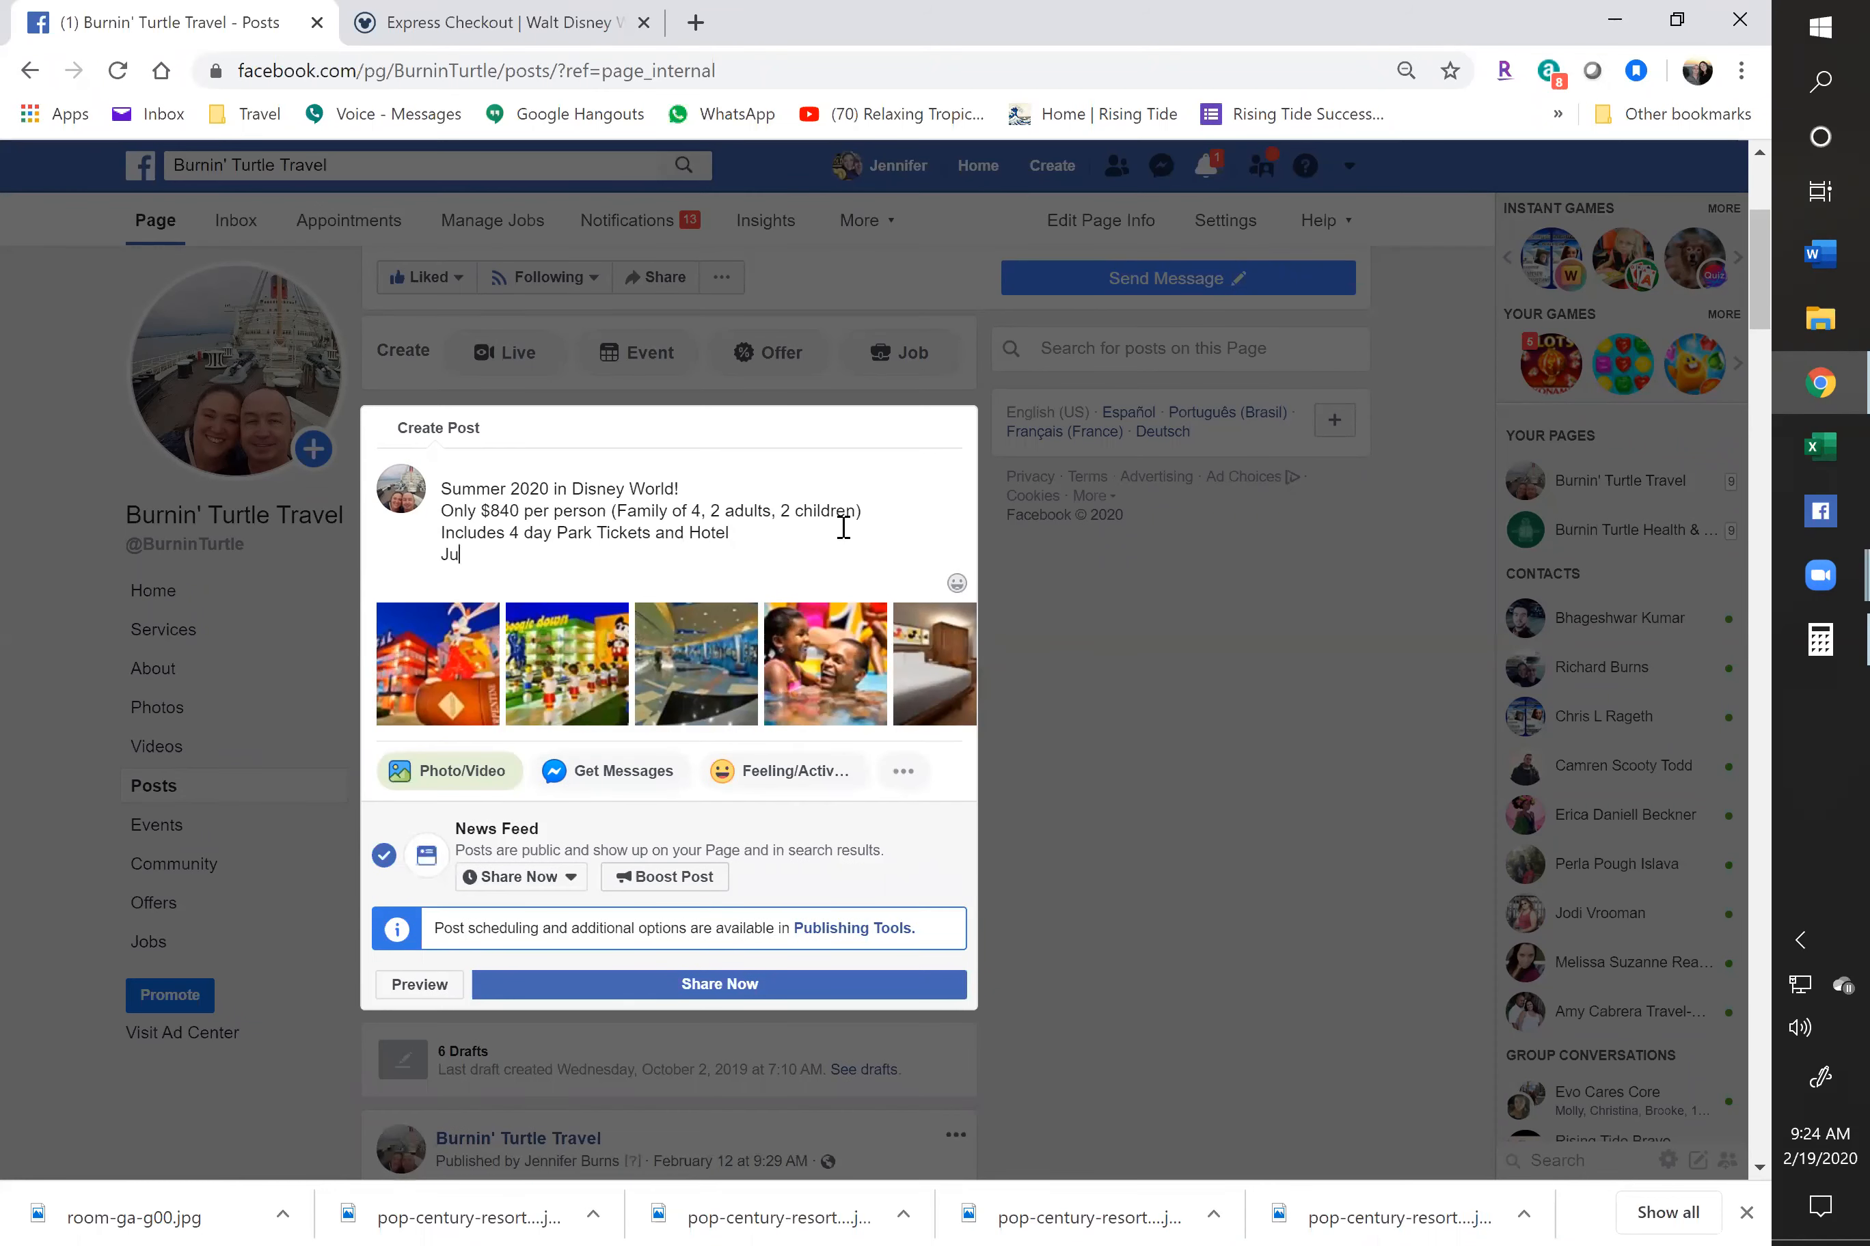
pyautogui.press('BackSpace')
pyautogui.write('7/1/20 - 7')
pyautogui.click(452, 4)
pyautogui.click(219, 4)
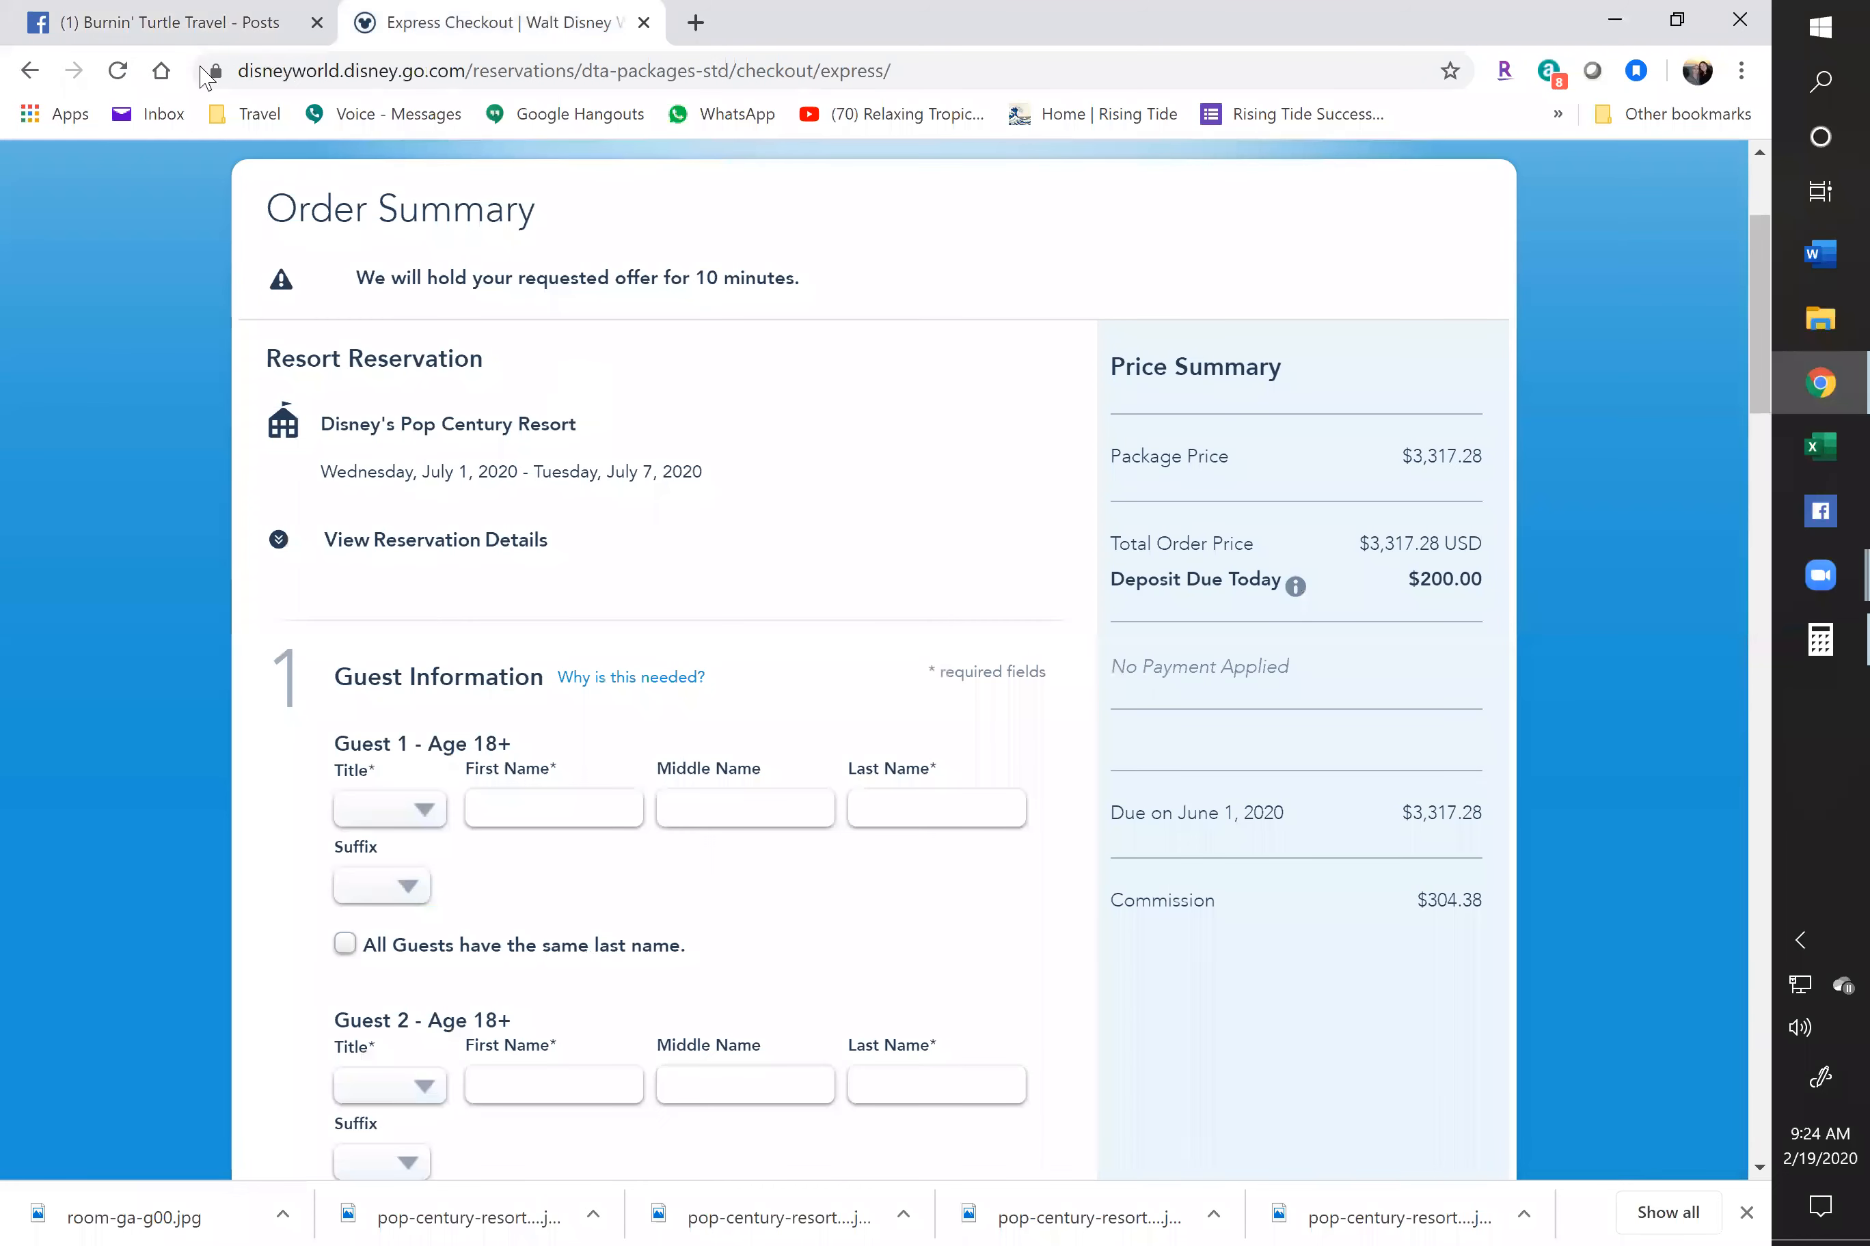
pyautogui.write('7/20')
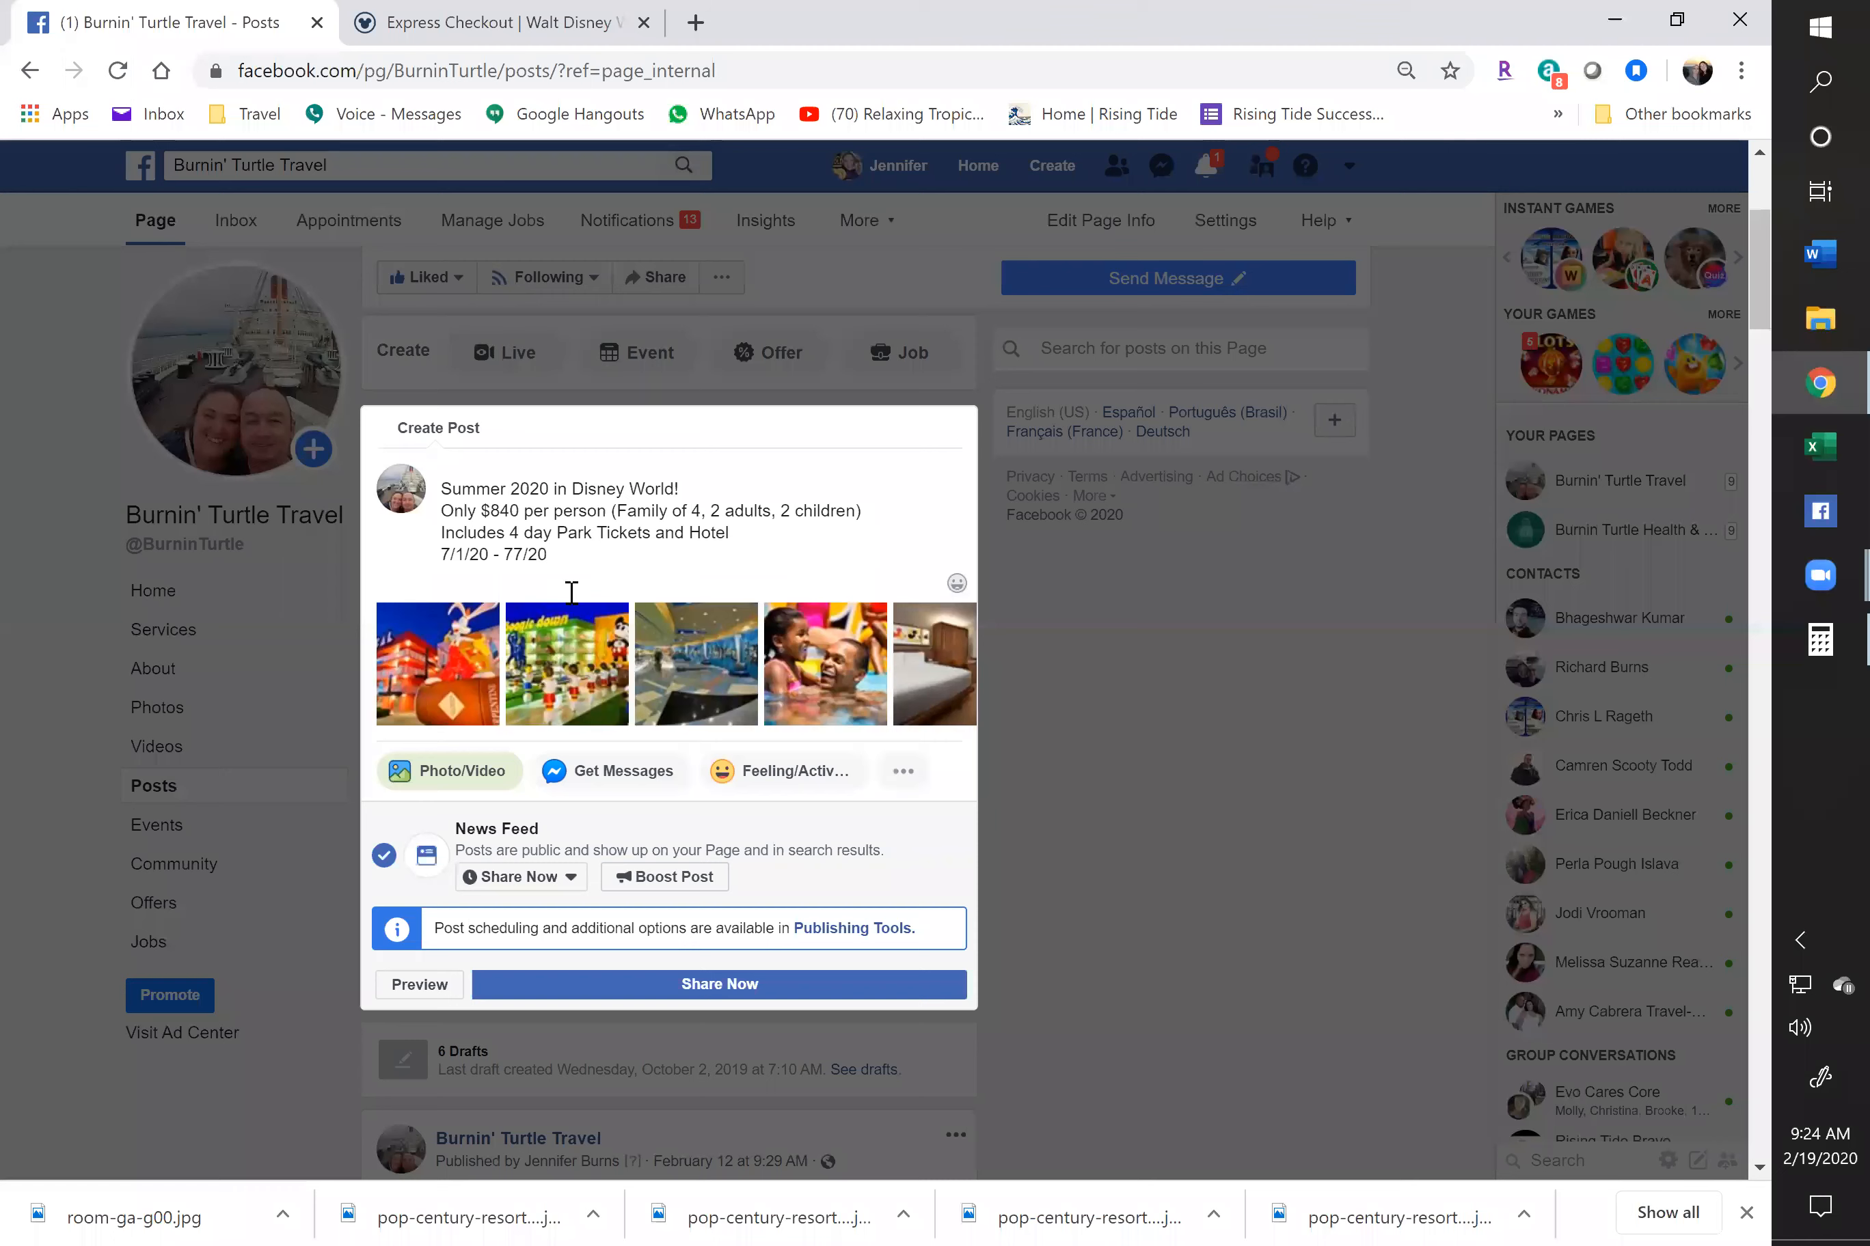
pyautogui.press('Left')
pyautogui.press('Left')
pyautogui.press('Left')
pyautogui.press('Left')
pyautogui.write('/')
pyautogui.press('Return')
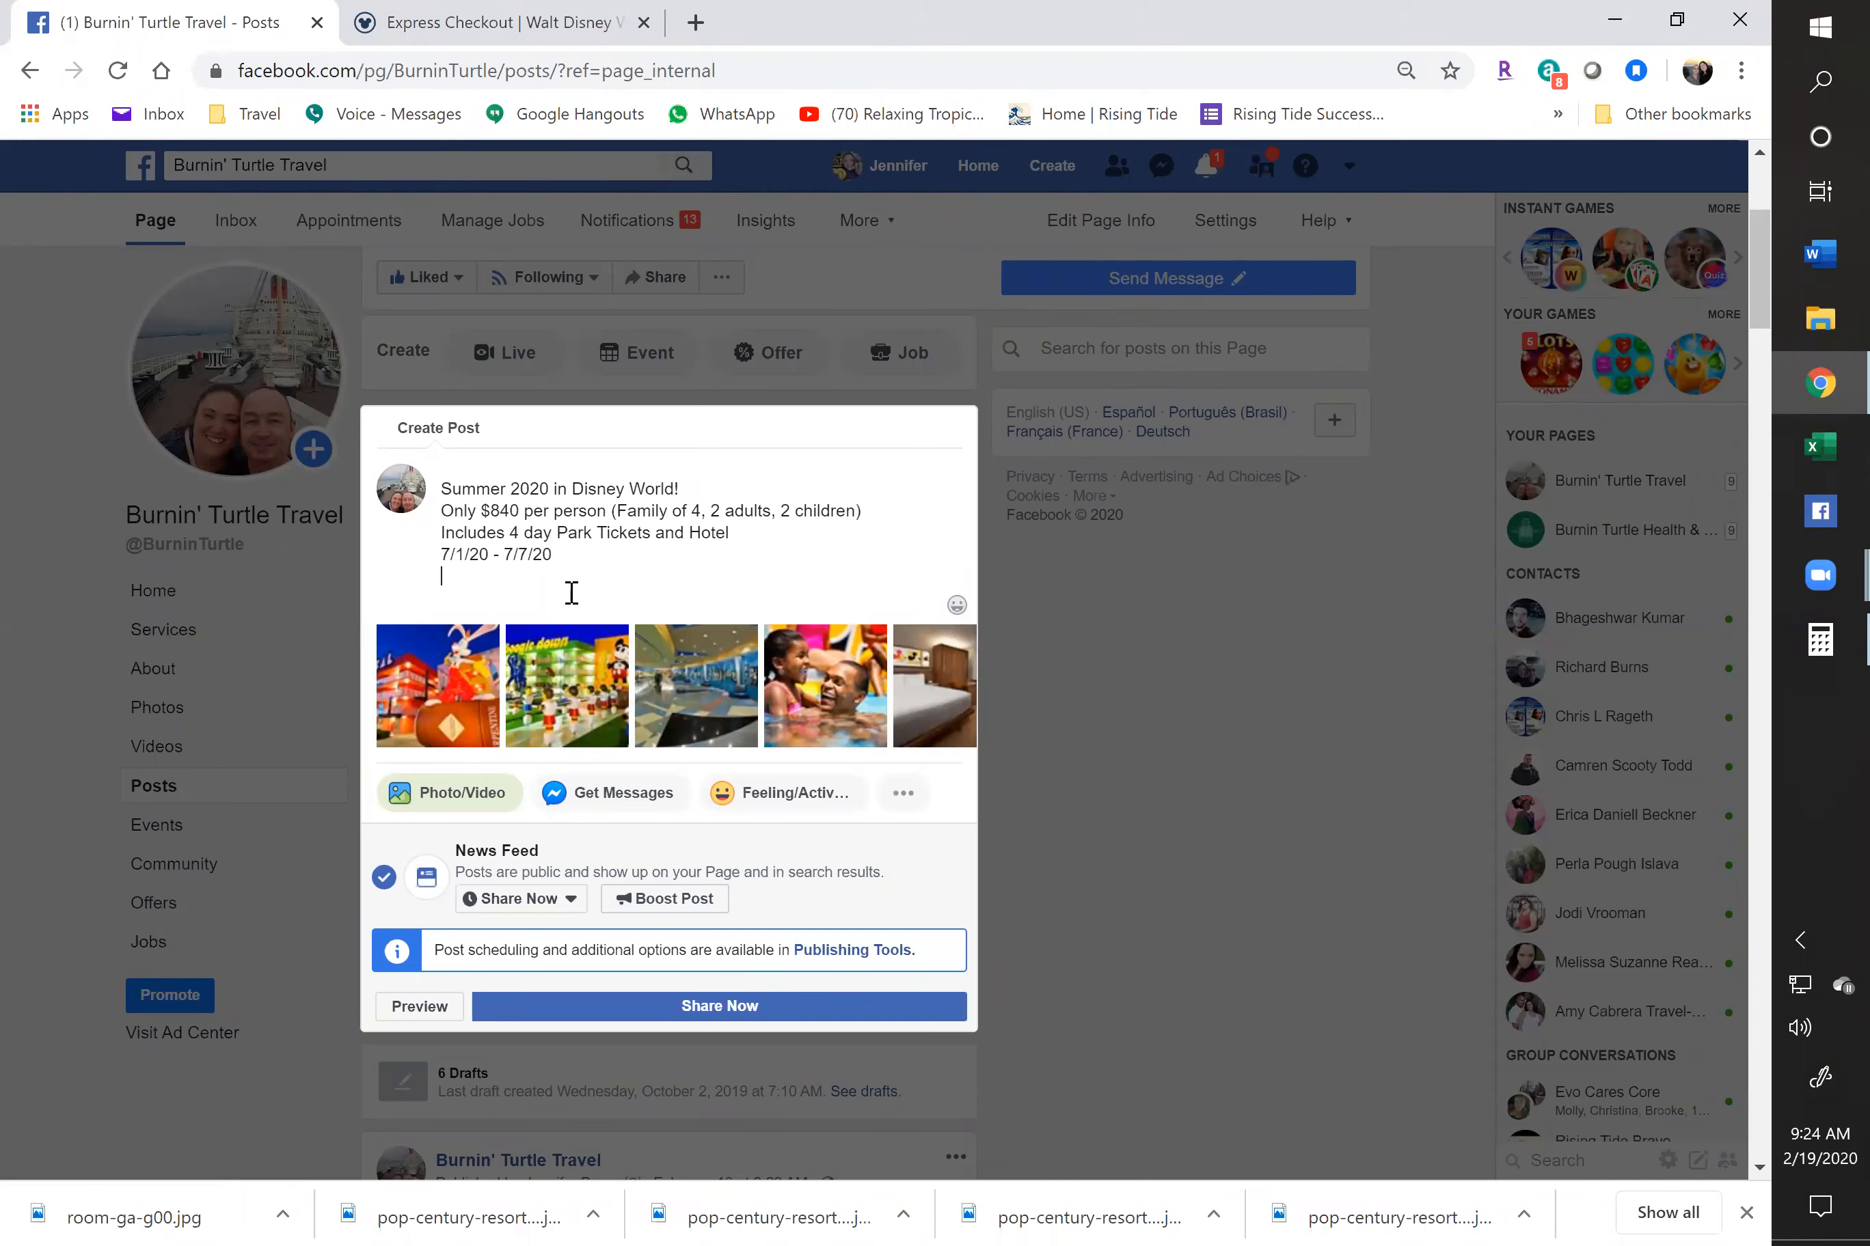
pyautogui.press('Return')
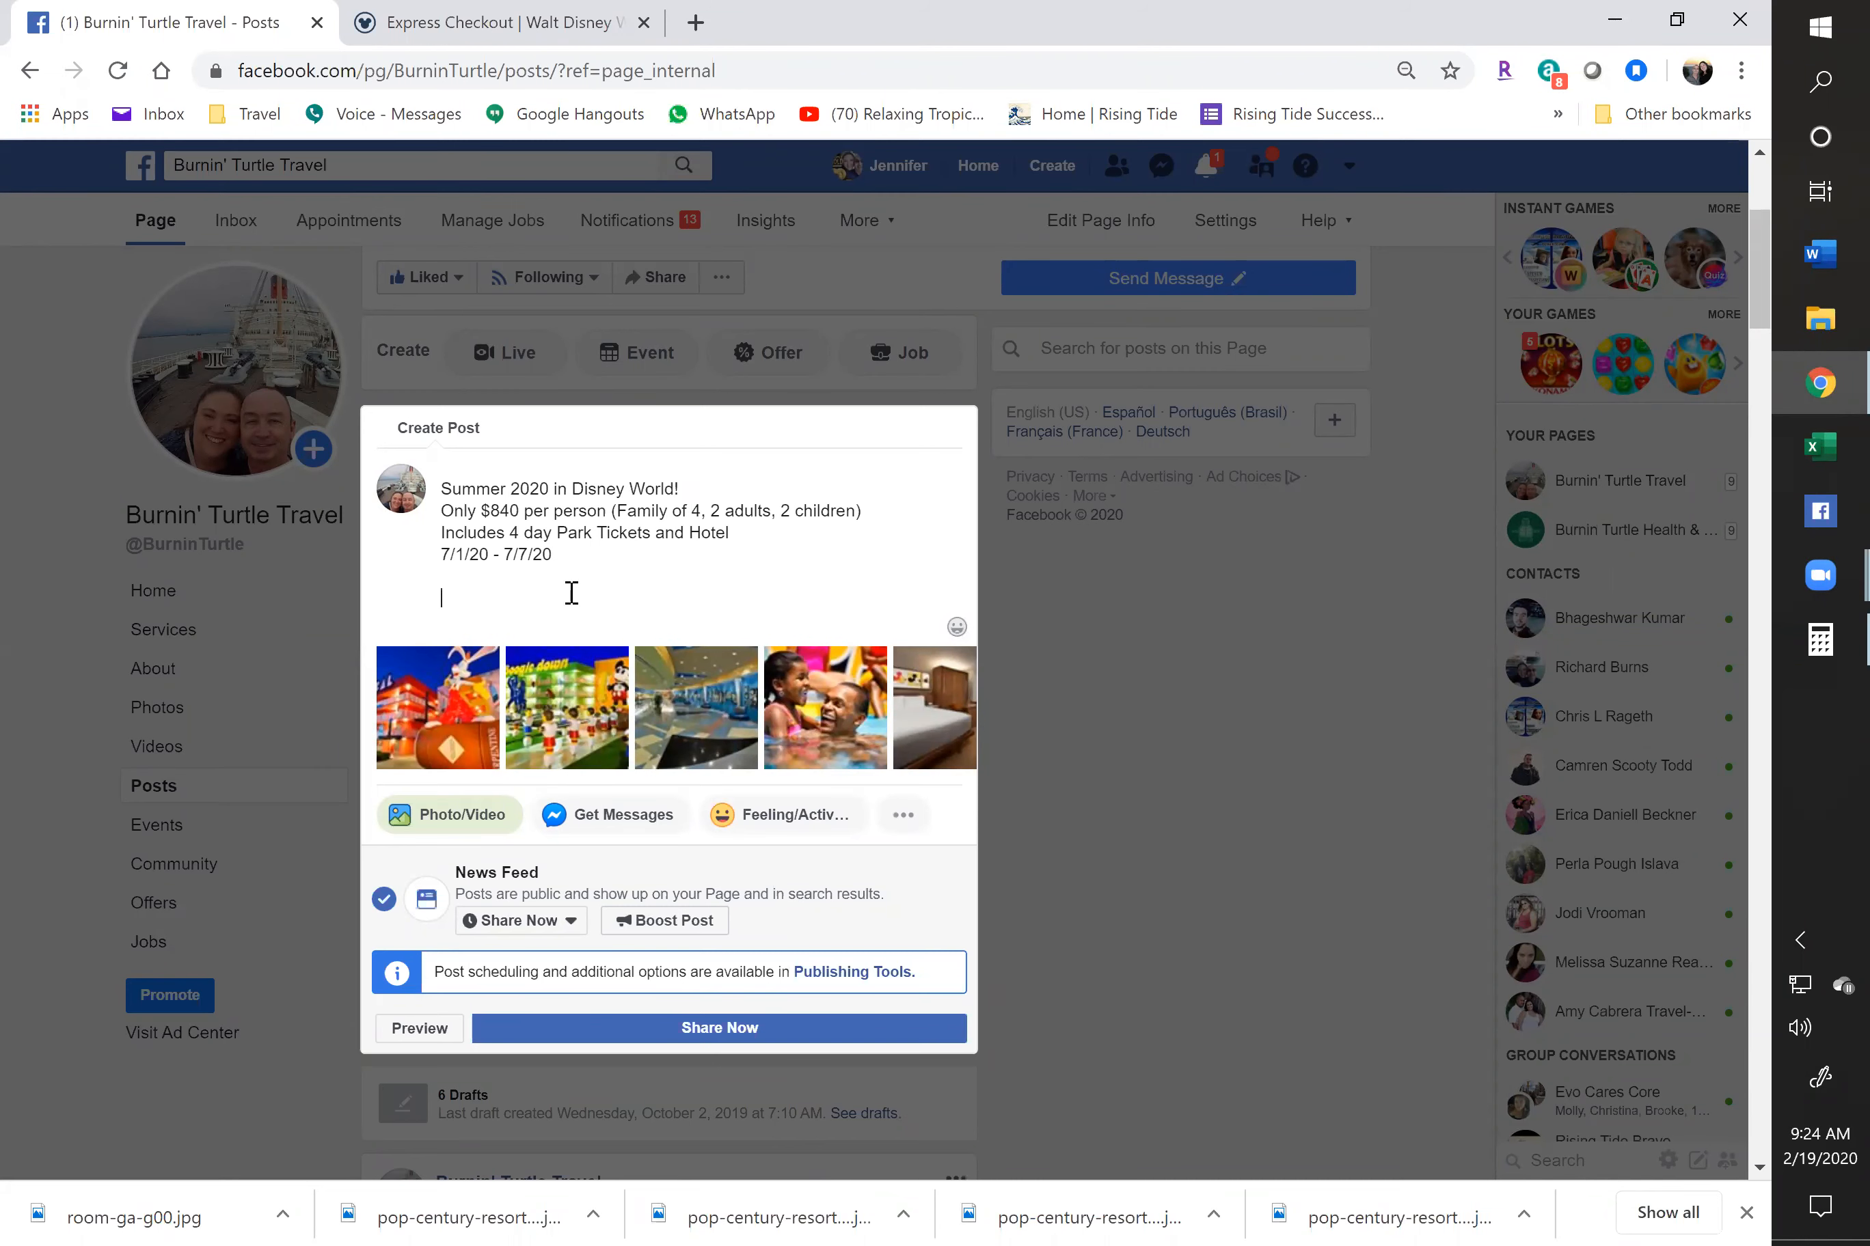
# In a new tab, search Google for 'Walt Disnet World Orlandp' (Walt Disney World Orlando)
pyautogui.click(692, 22)
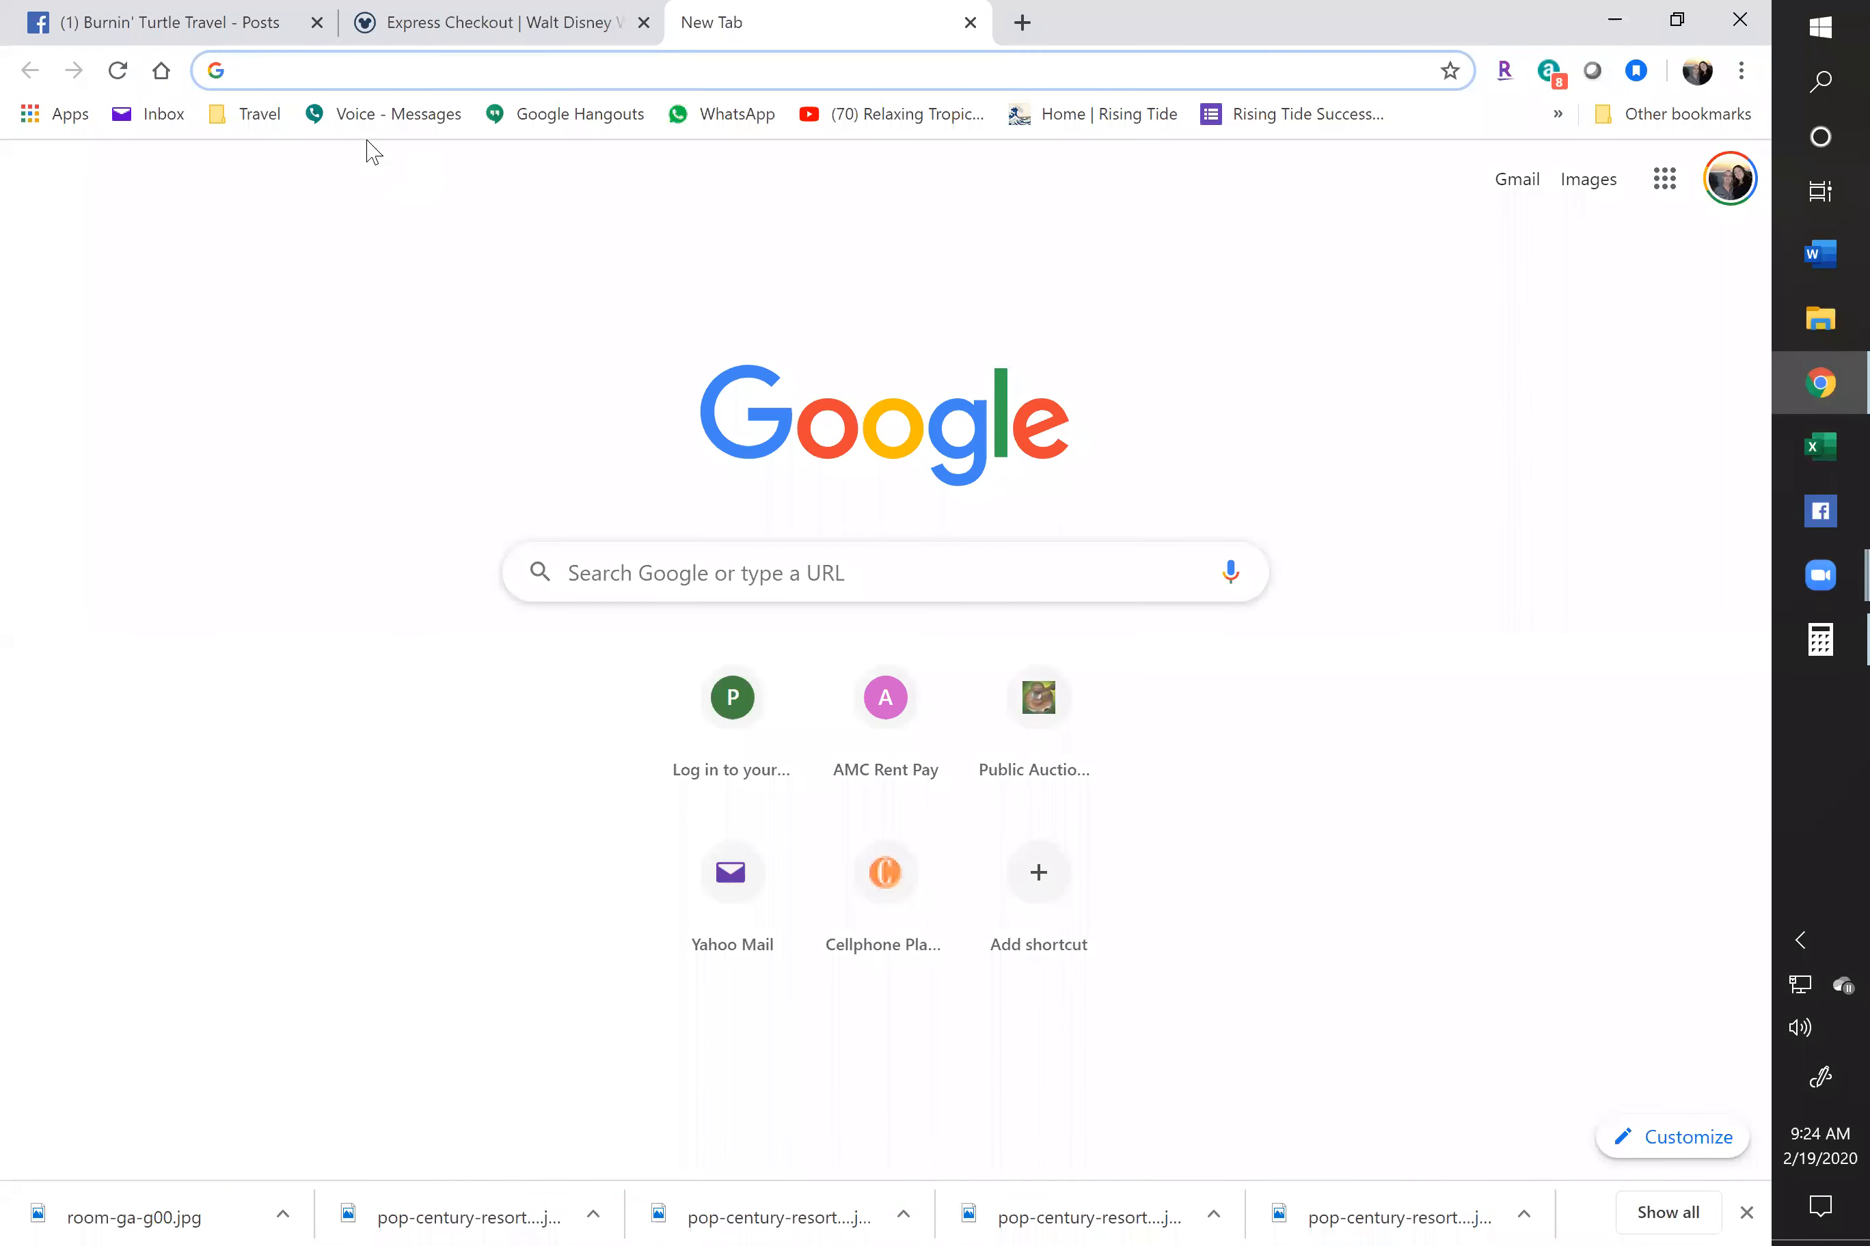
pyautogui.write('disney')
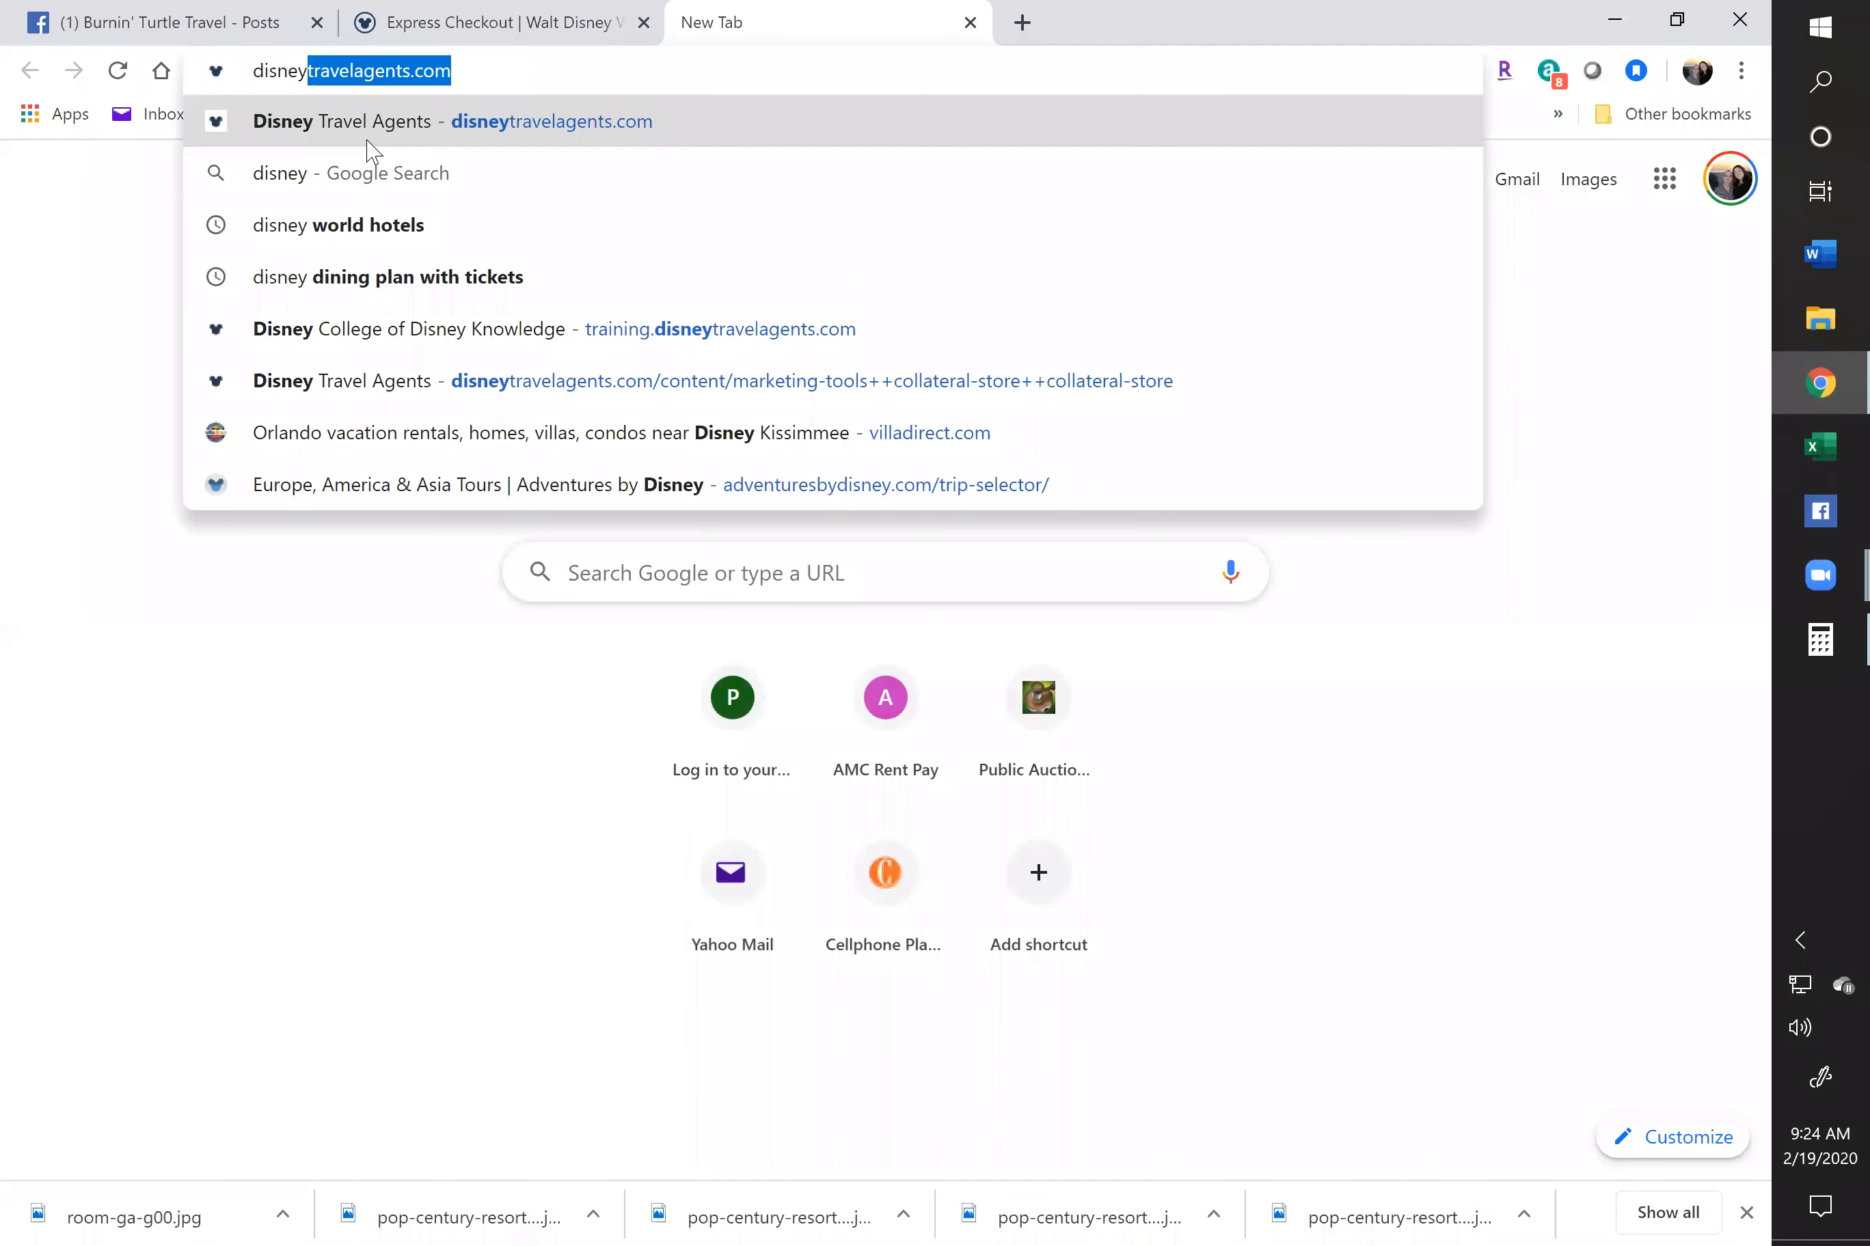
pyautogui.write(' worl')
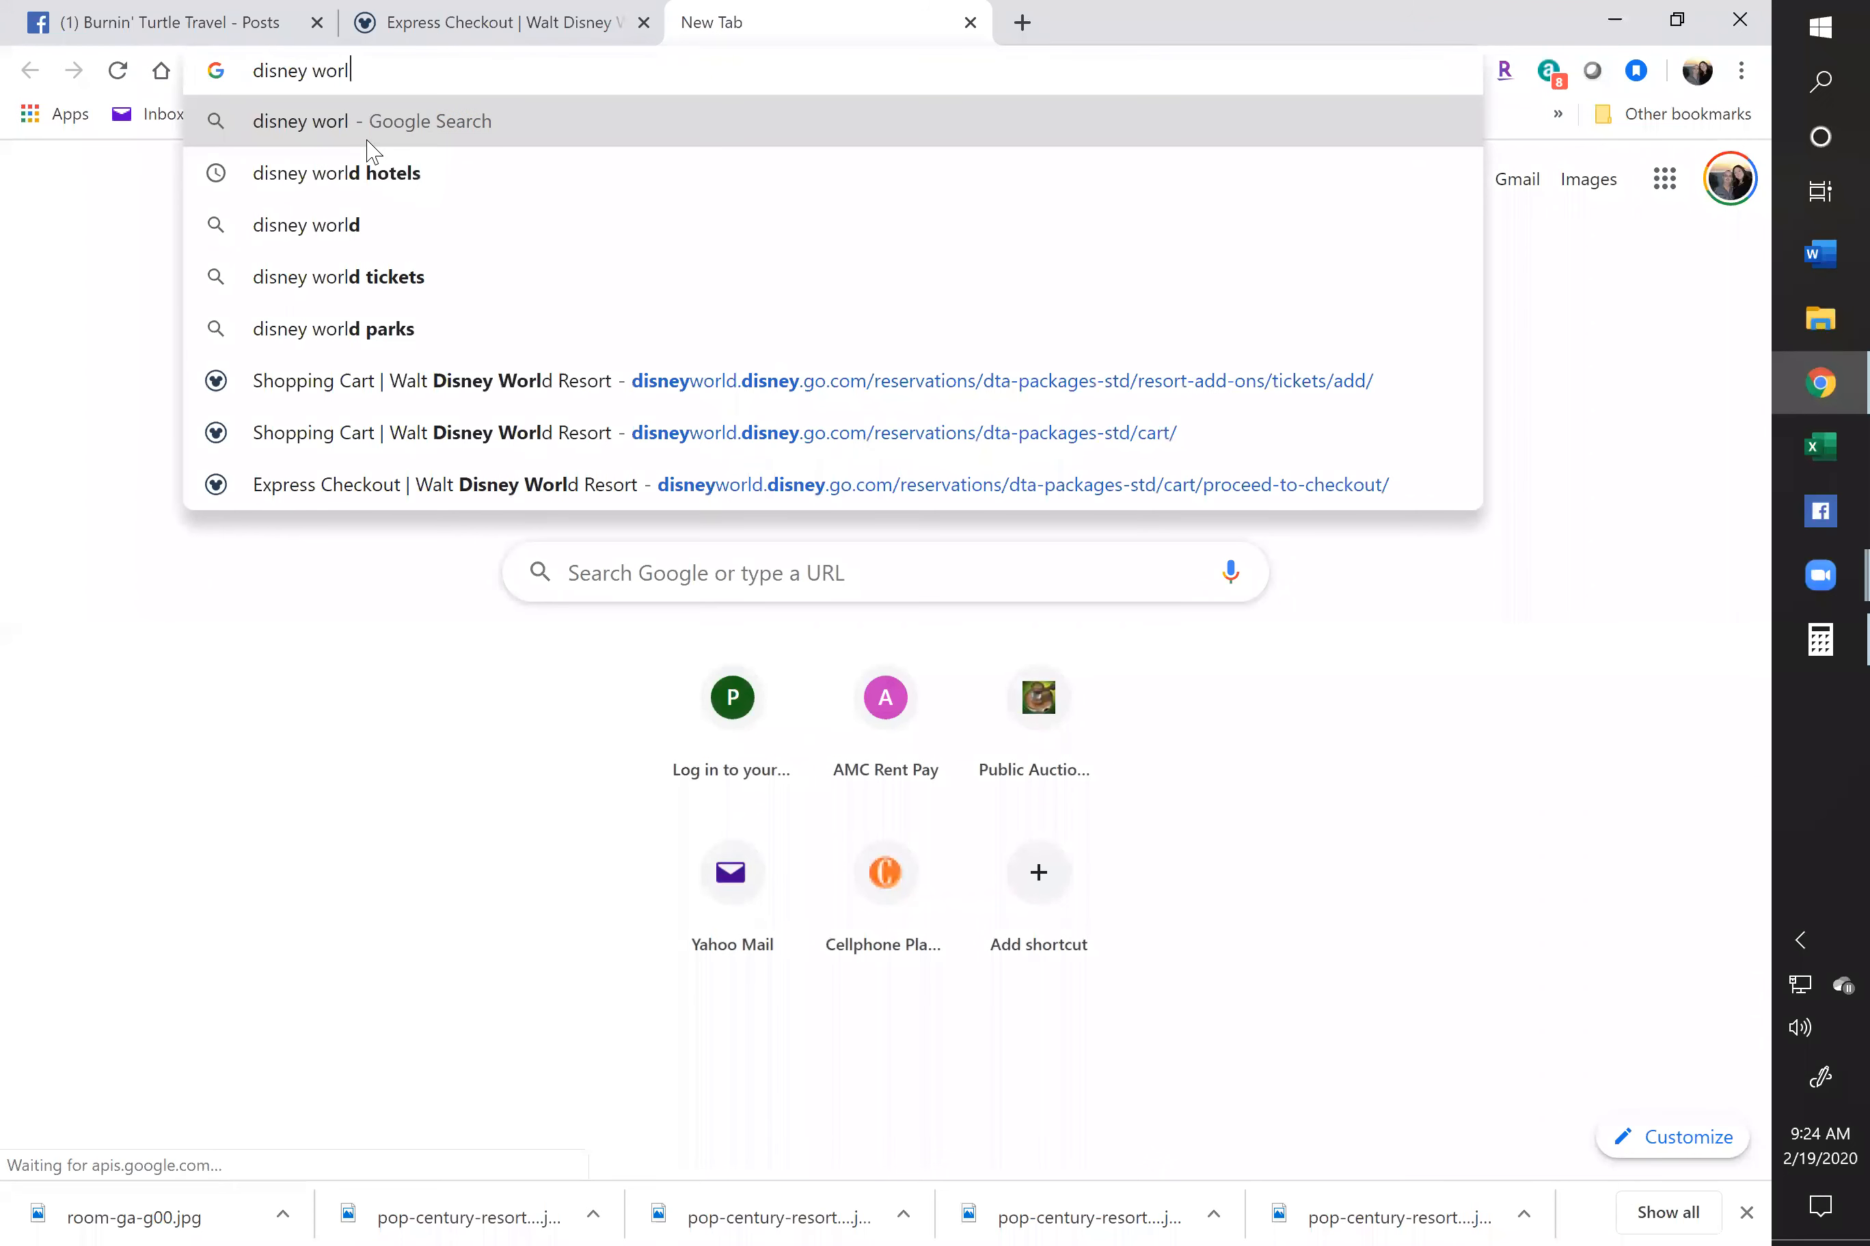
pyautogui.write('d')
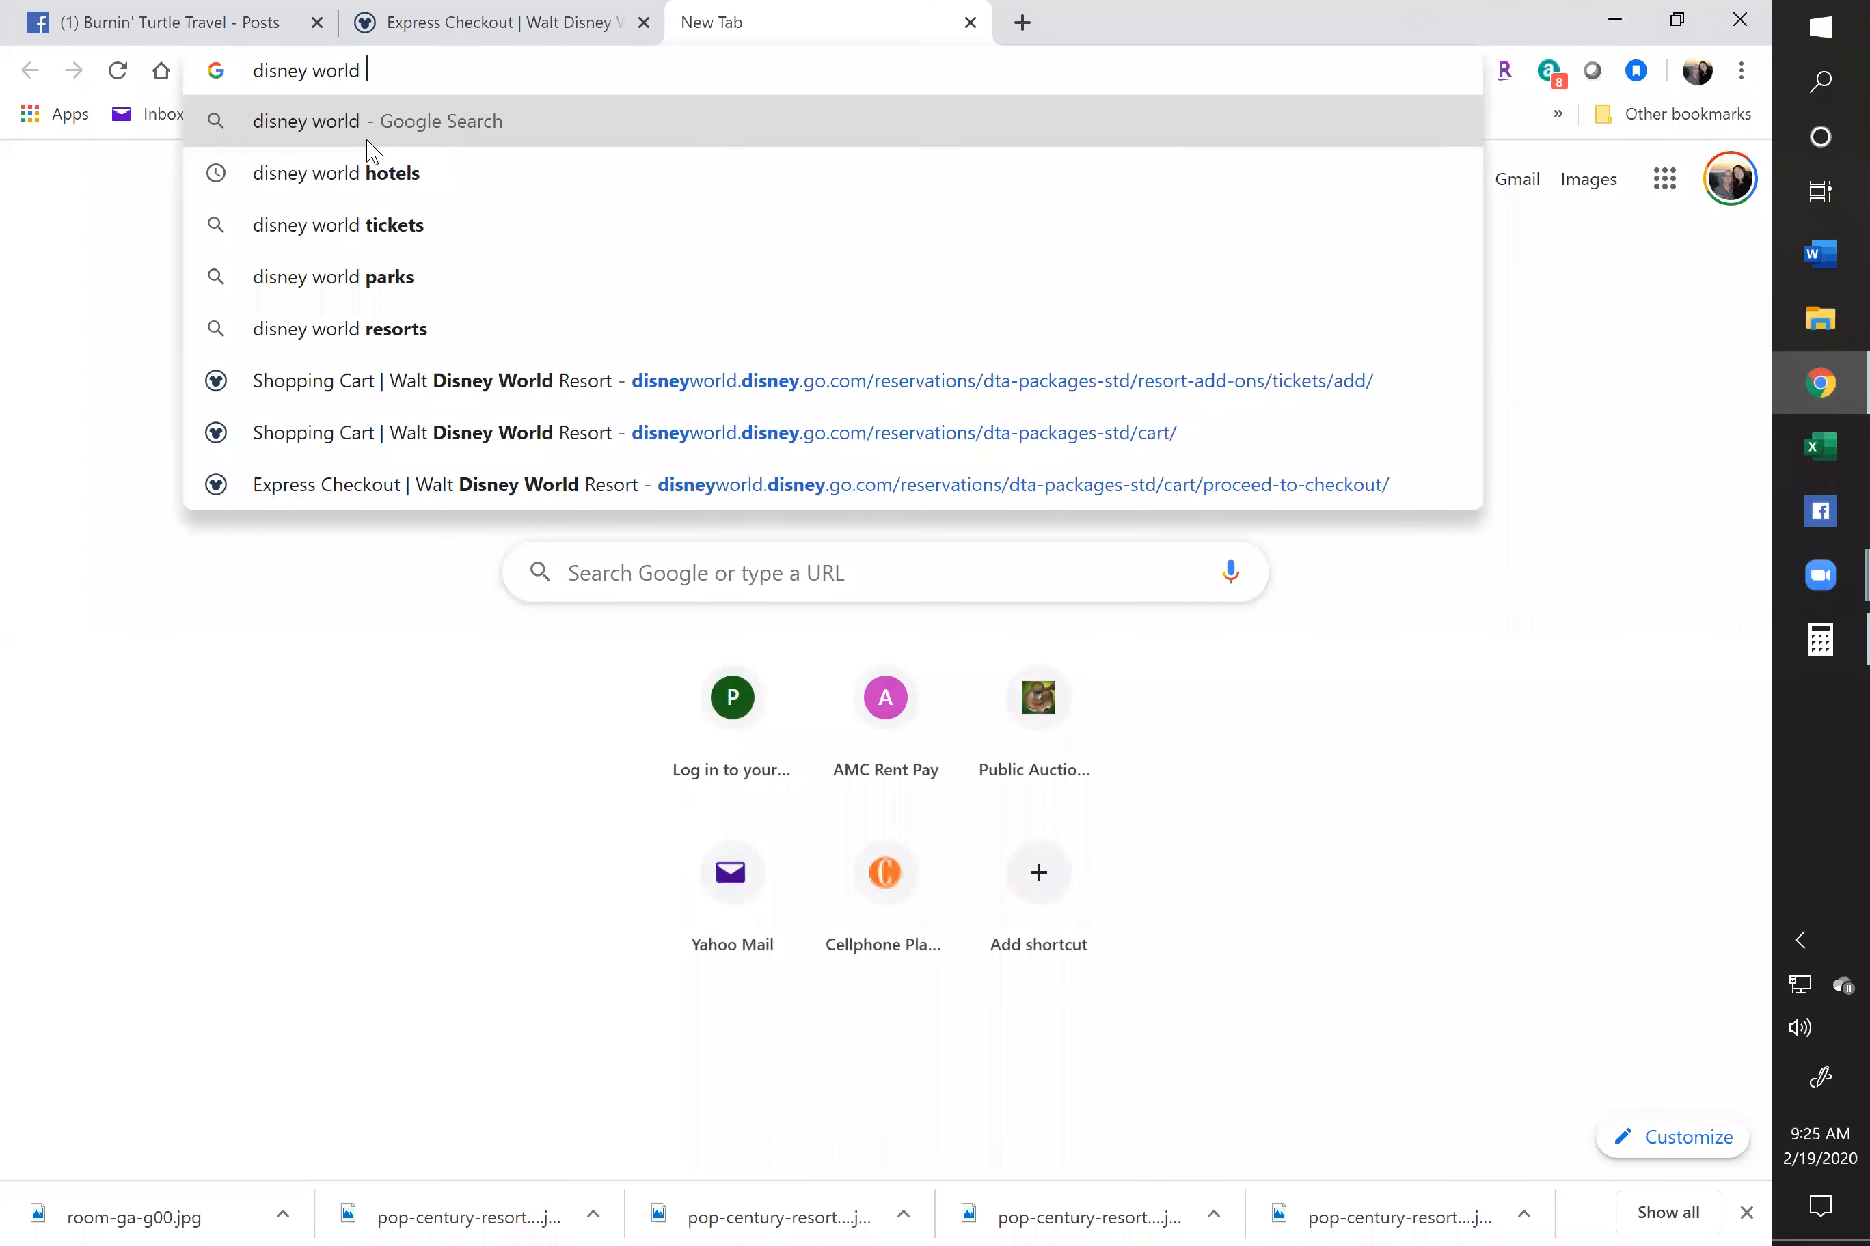
pyautogui.press('Down')
pyautogui.press('Down')
pyautogui.press('Down')
pyautogui.press('Down')
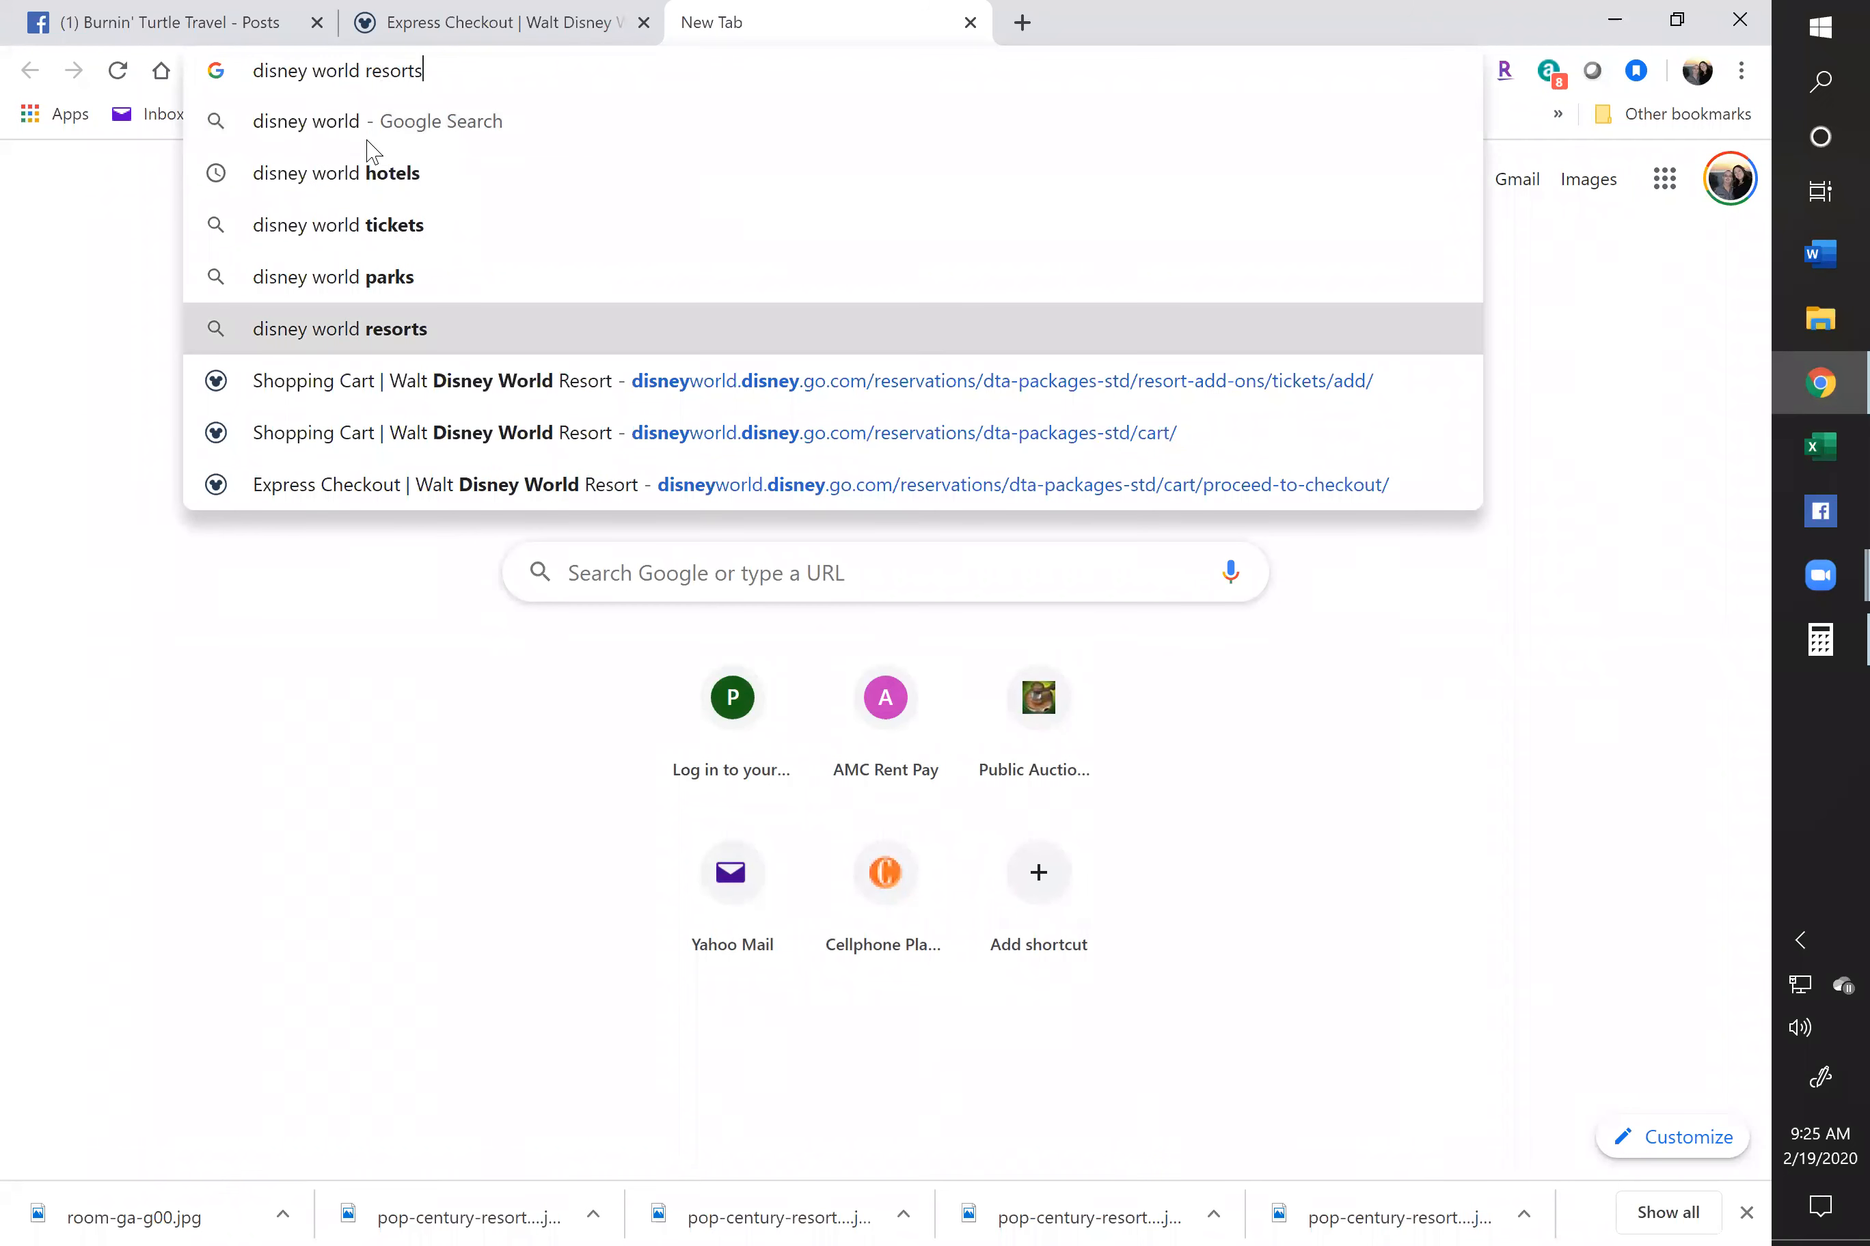
pyautogui.press('BackSpace')
pyautogui.press('BackSpace')
pyautogui.press('BackSpace')
pyautogui.press('BackSpace')
pyautogui.press('BackSpace')
pyautogui.press('BackSpace')
pyautogui.press('BackSpace')
pyautogui.press('BackSpace')
pyautogui.press('BackSpace')
pyautogui.press('BackSpace')
pyautogui.press('BackSpace')
pyautogui.press('BackSpace')
pyautogui.press('BackSpace')
pyautogui.press('BackSpace')
pyautogui.press('BackSpace')
pyautogui.press('BackSpace')
pyautogui.press('BackSpace')
pyautogui.press('BackSpace')
pyautogui.press('BackSpace')
pyautogui.press('BackSpace')
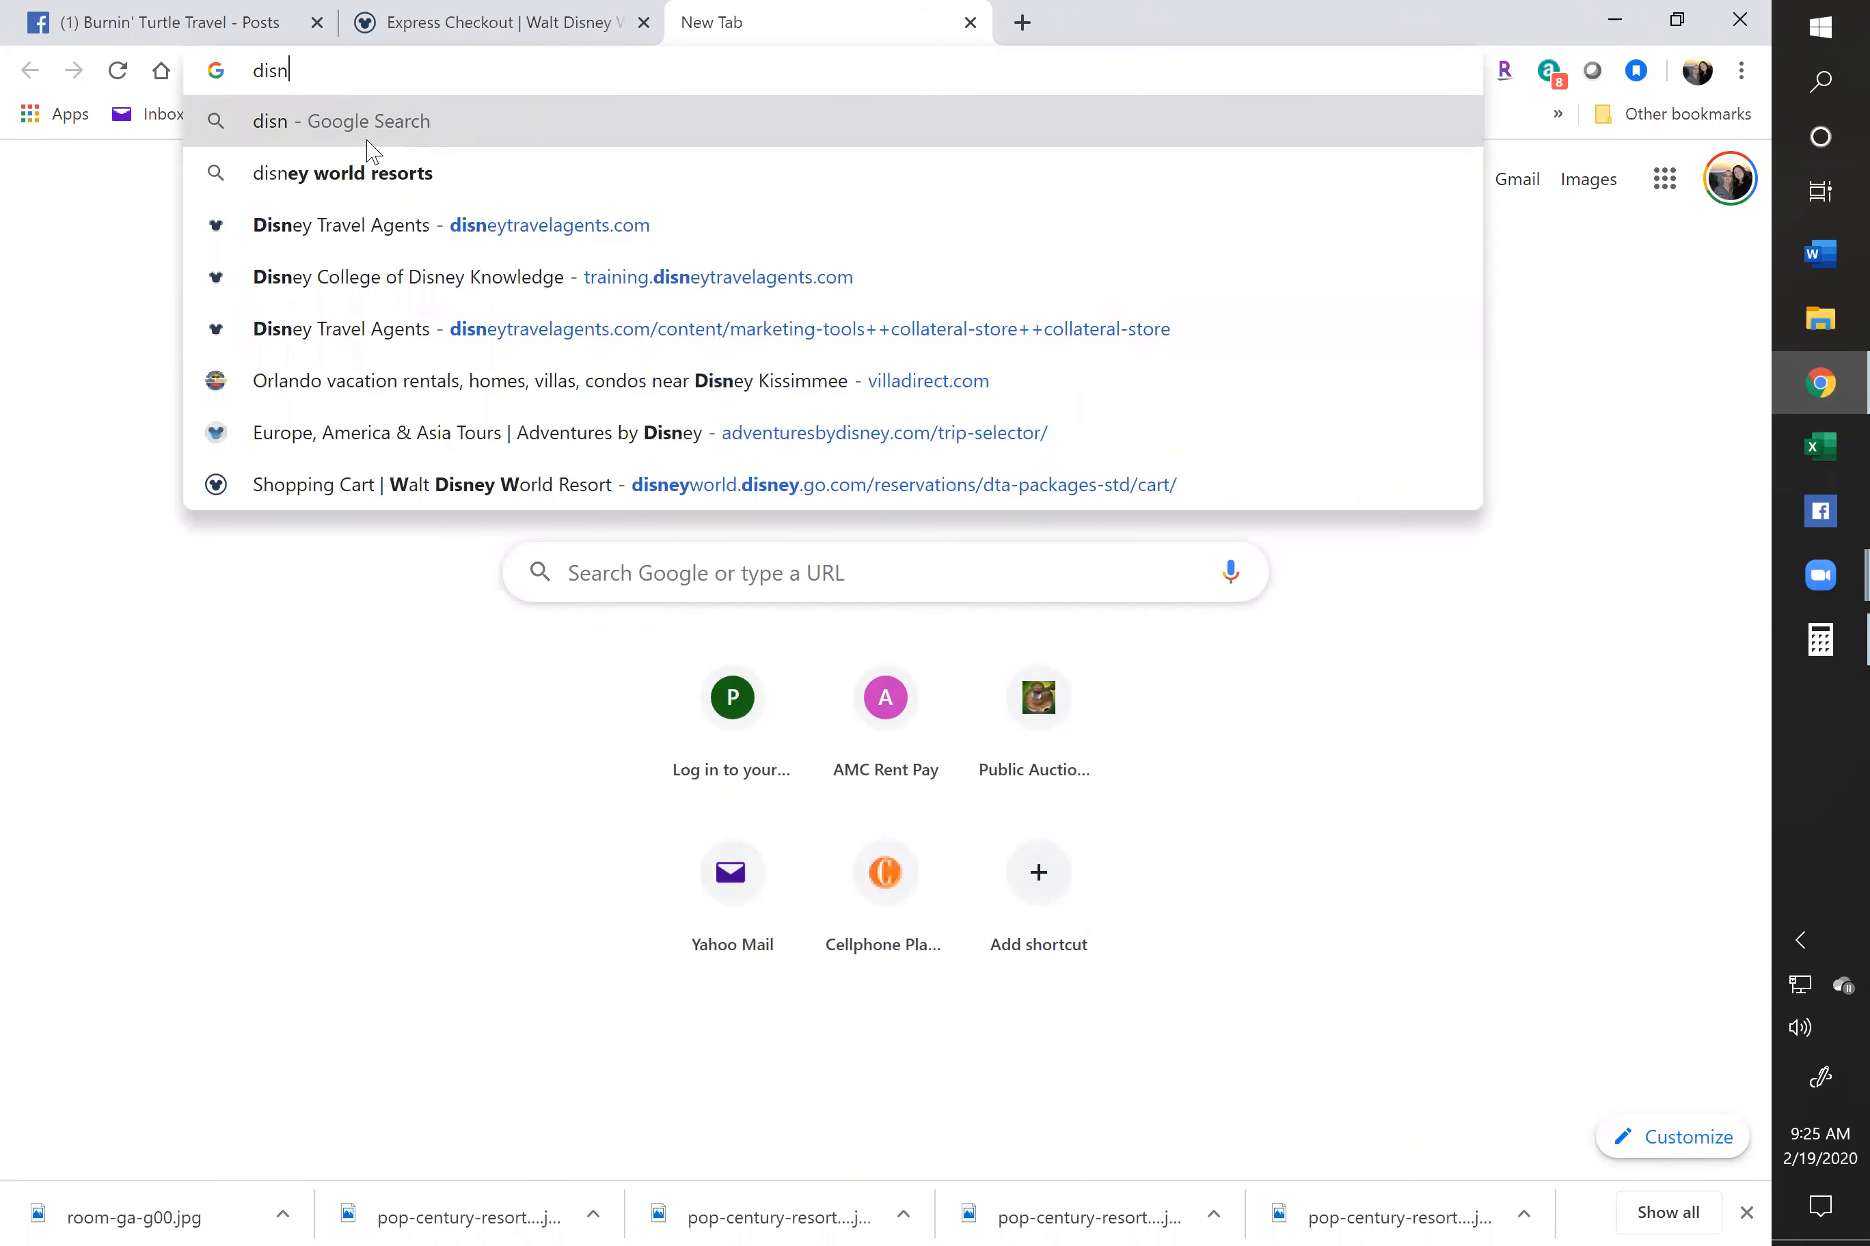
pyautogui.write('Wal')
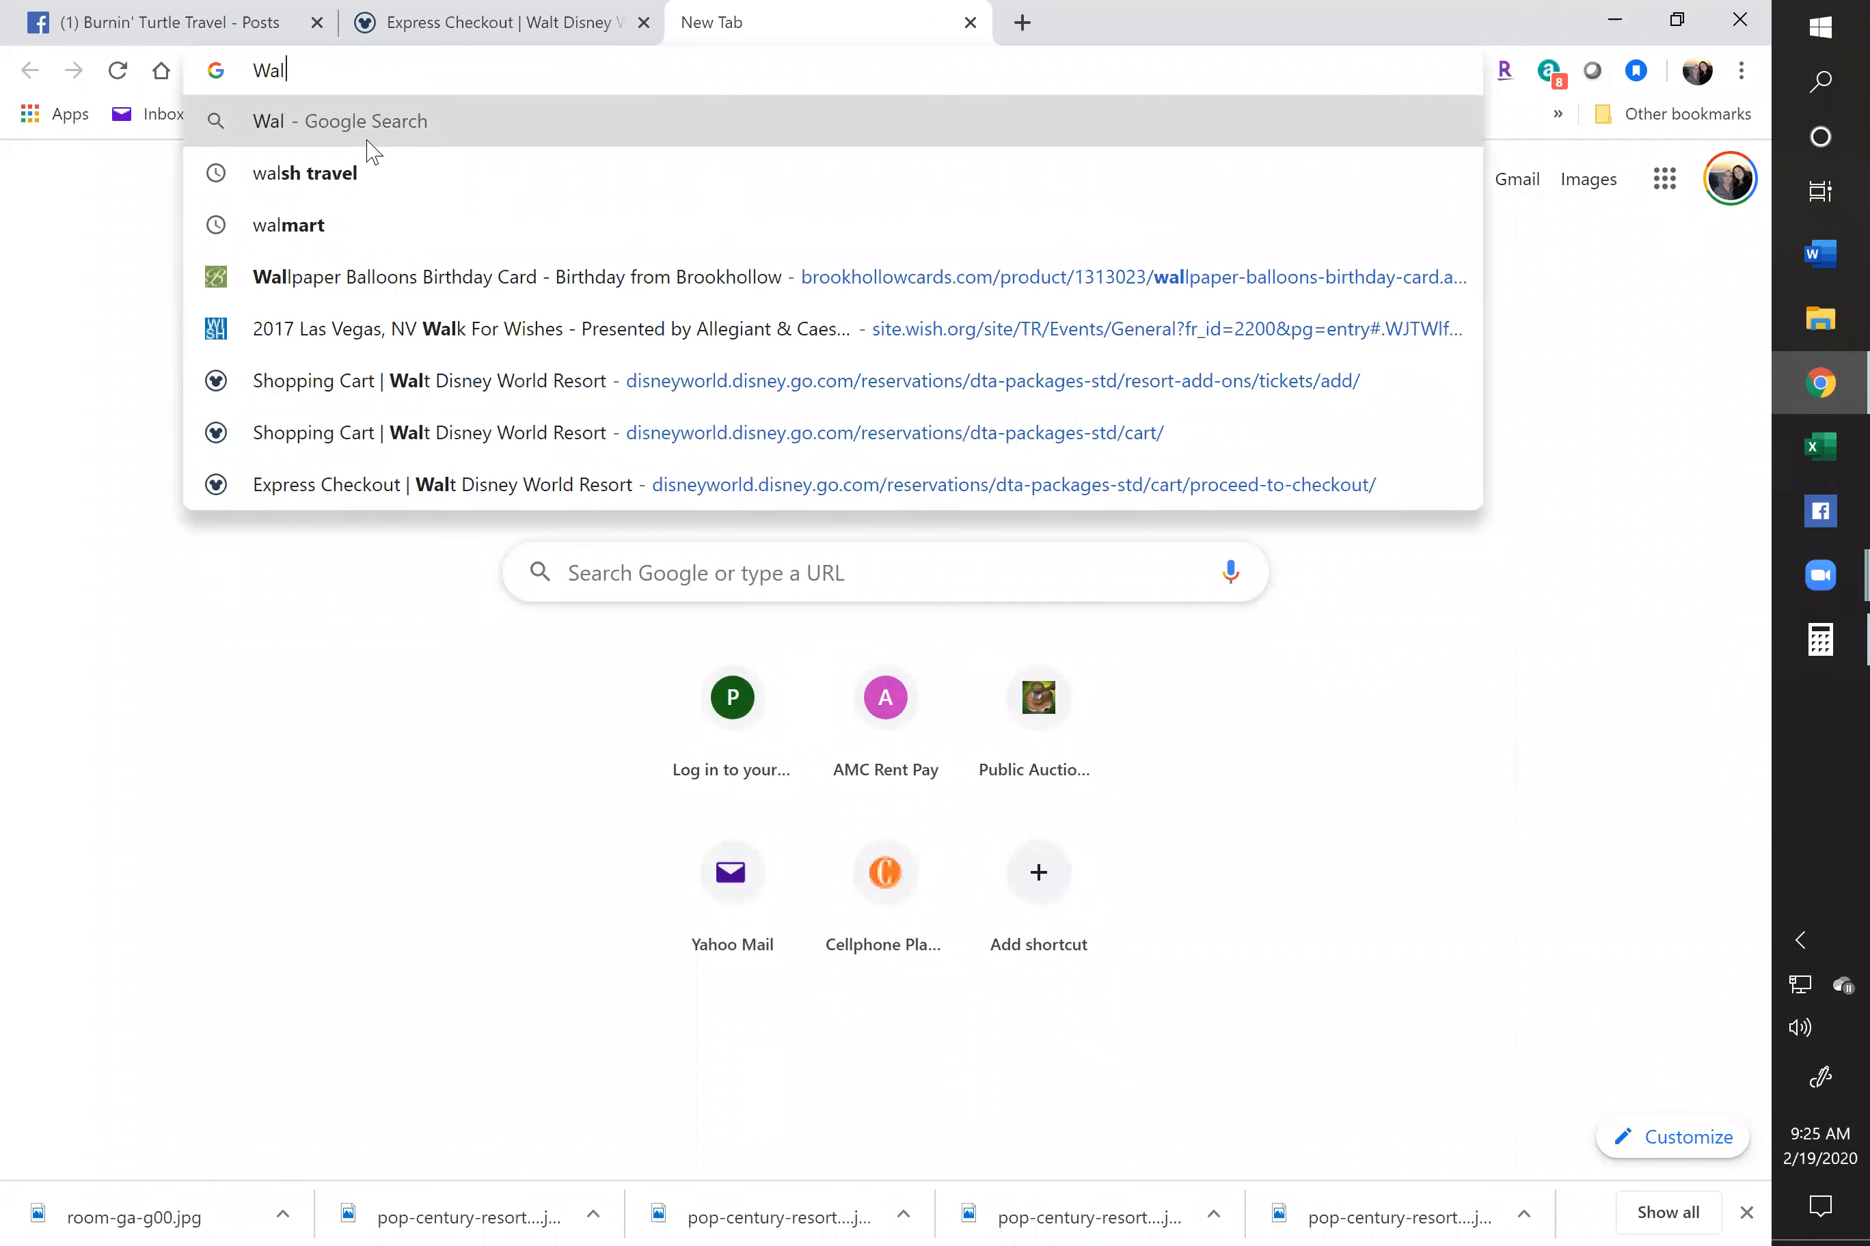
pyautogui.write('t Disnet World Or')
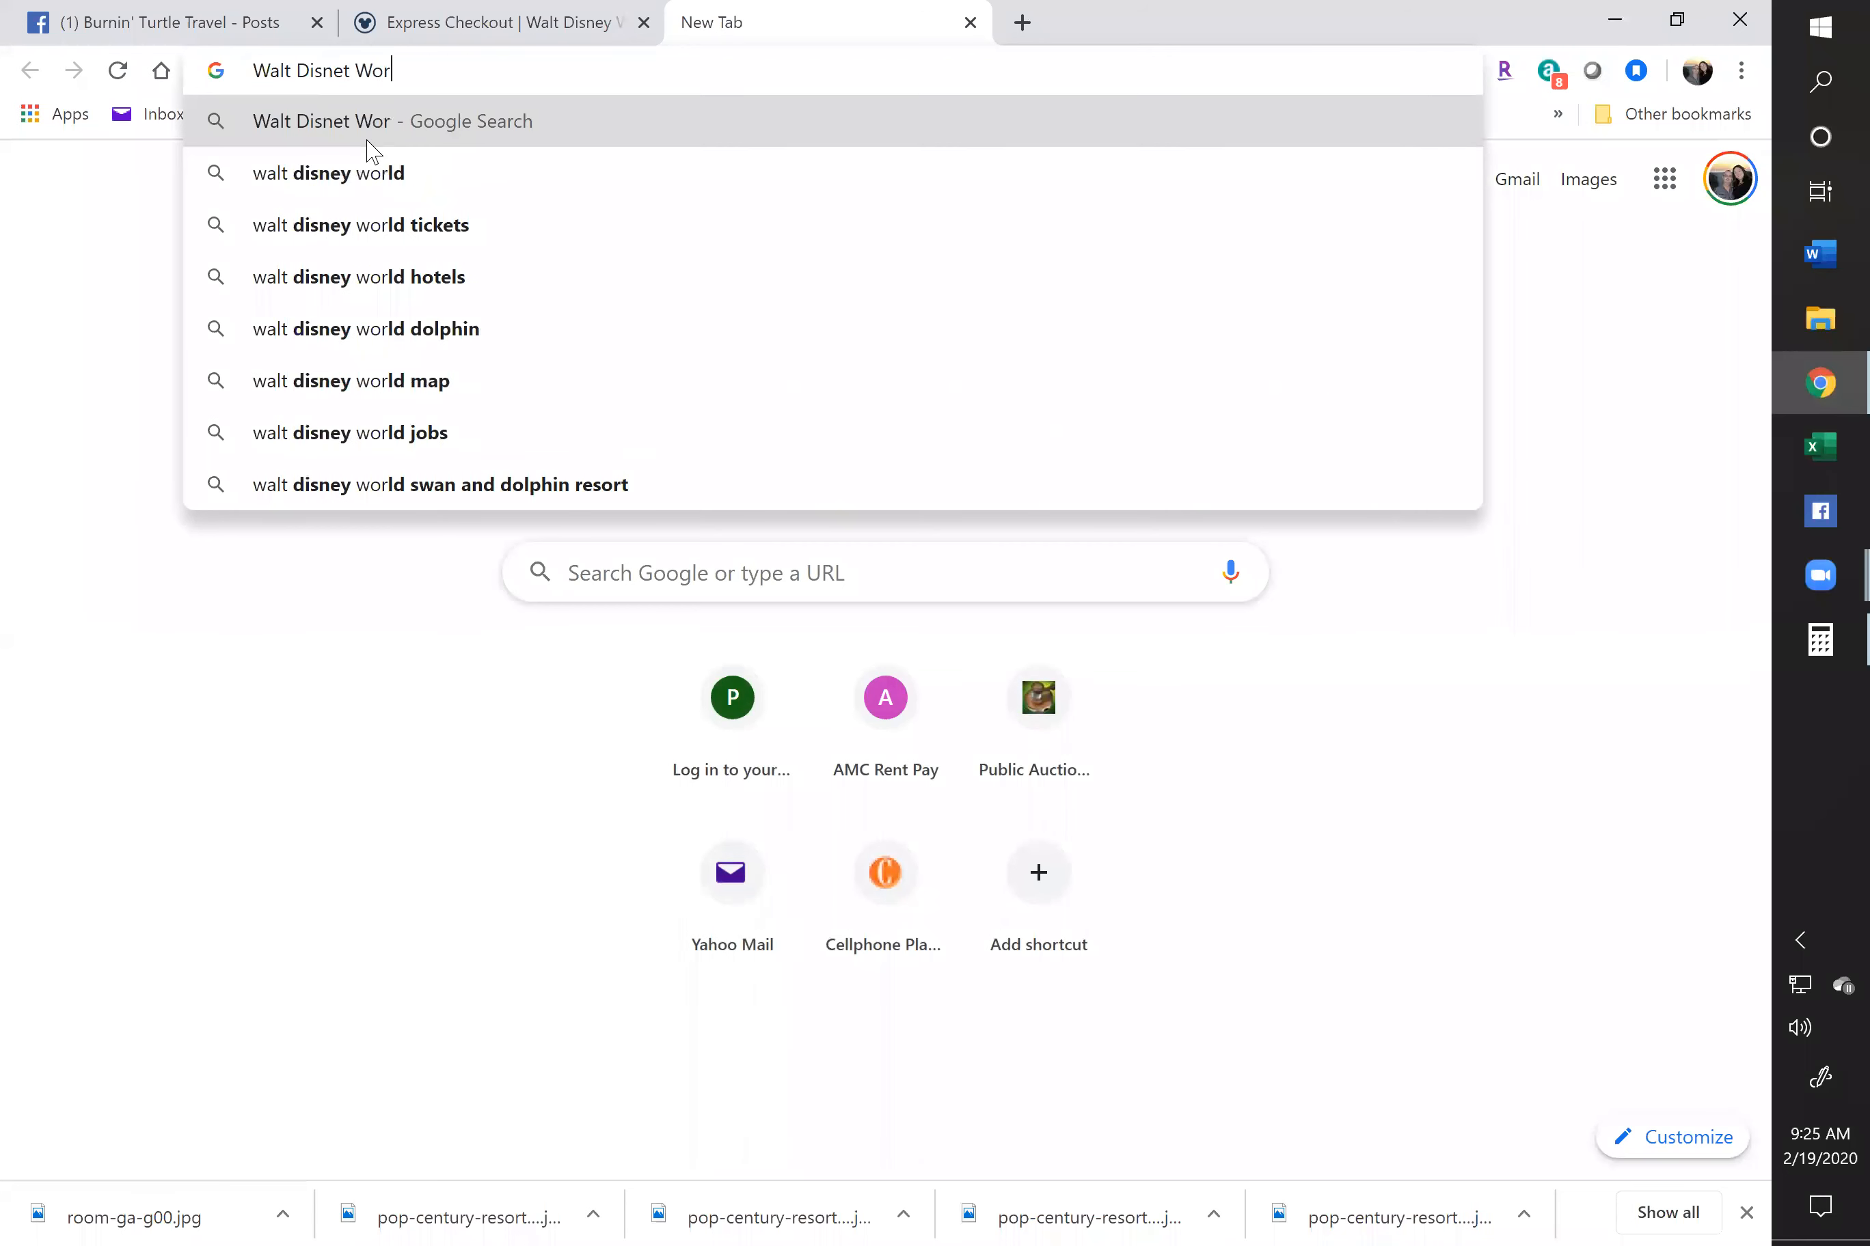
pyautogui.write('dp')
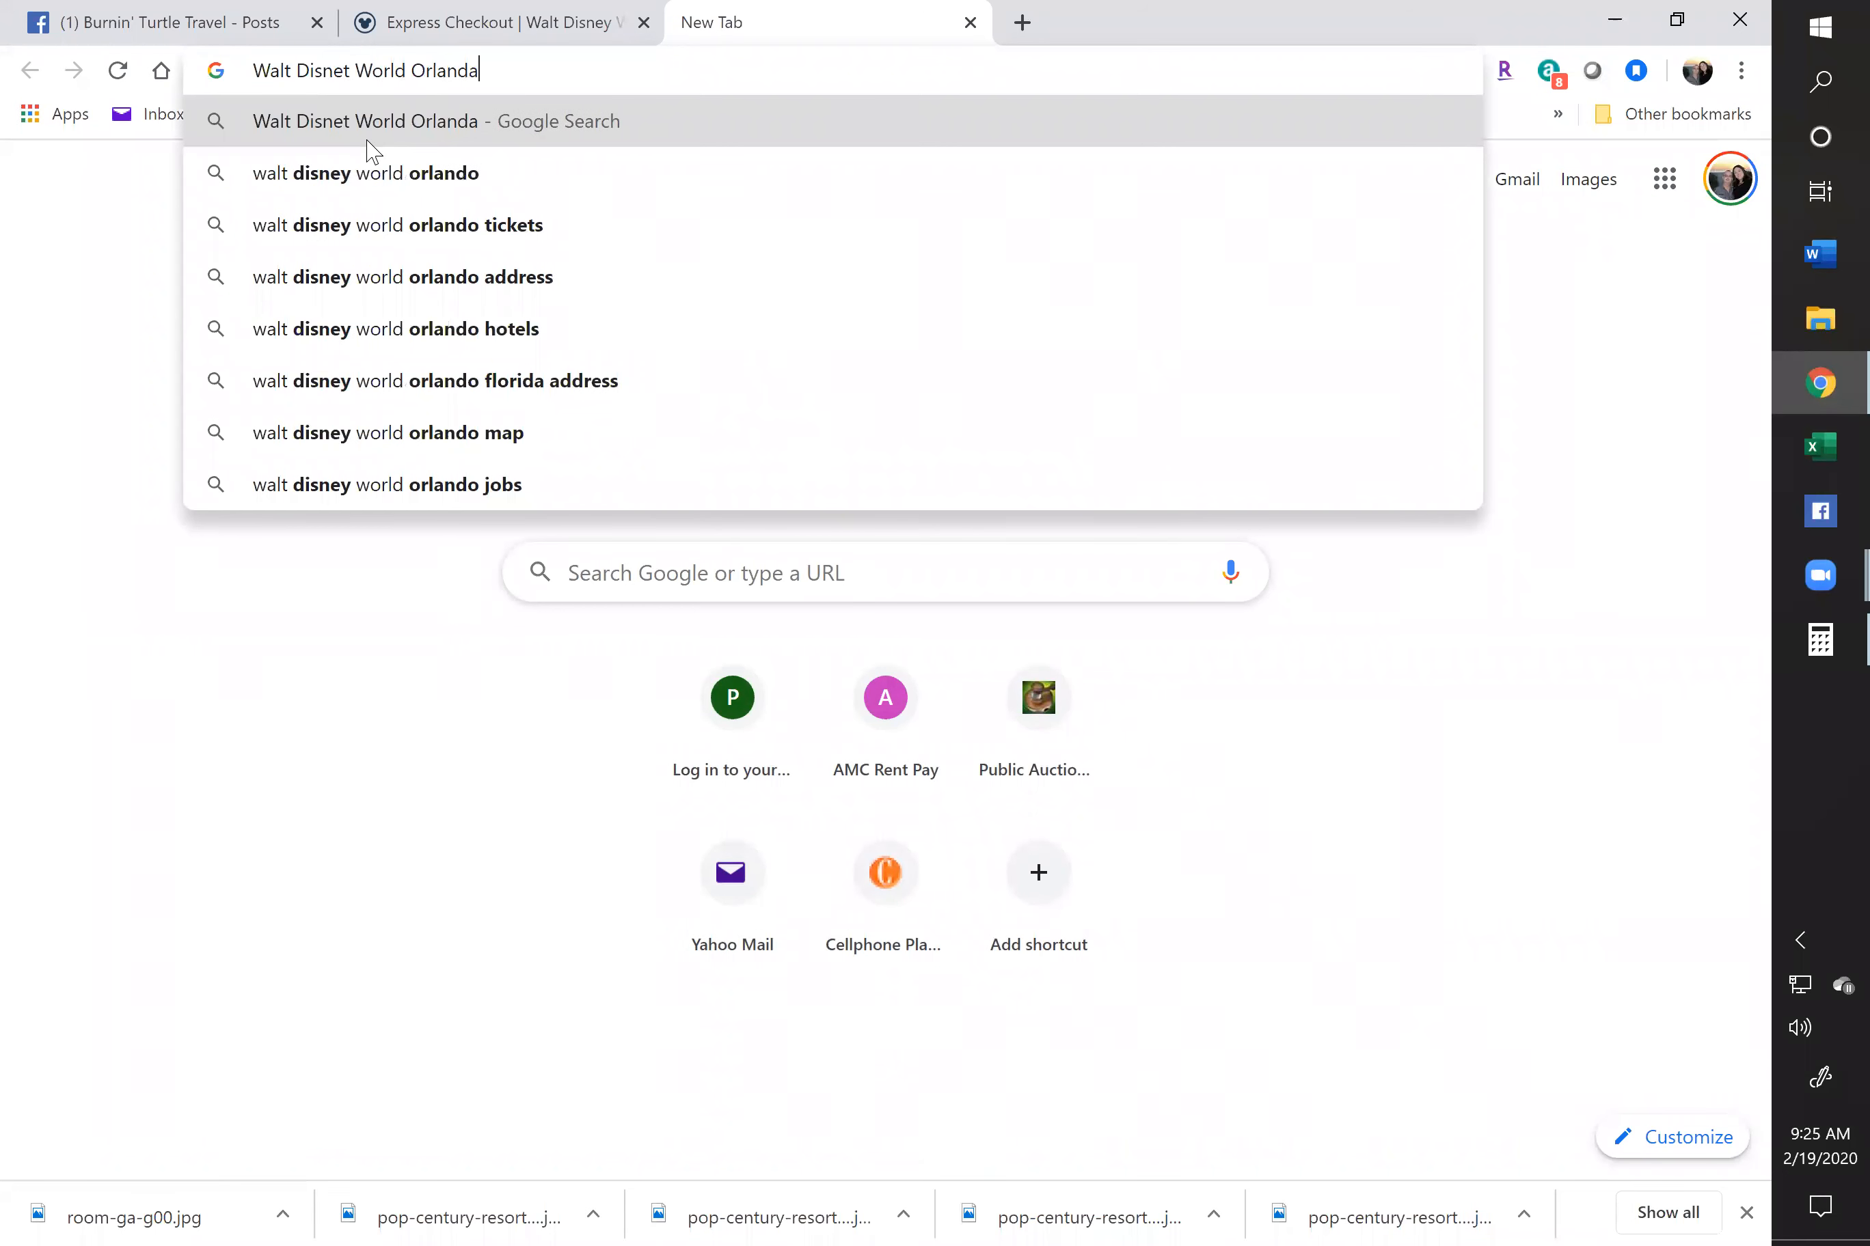
pyautogui.press('Return')
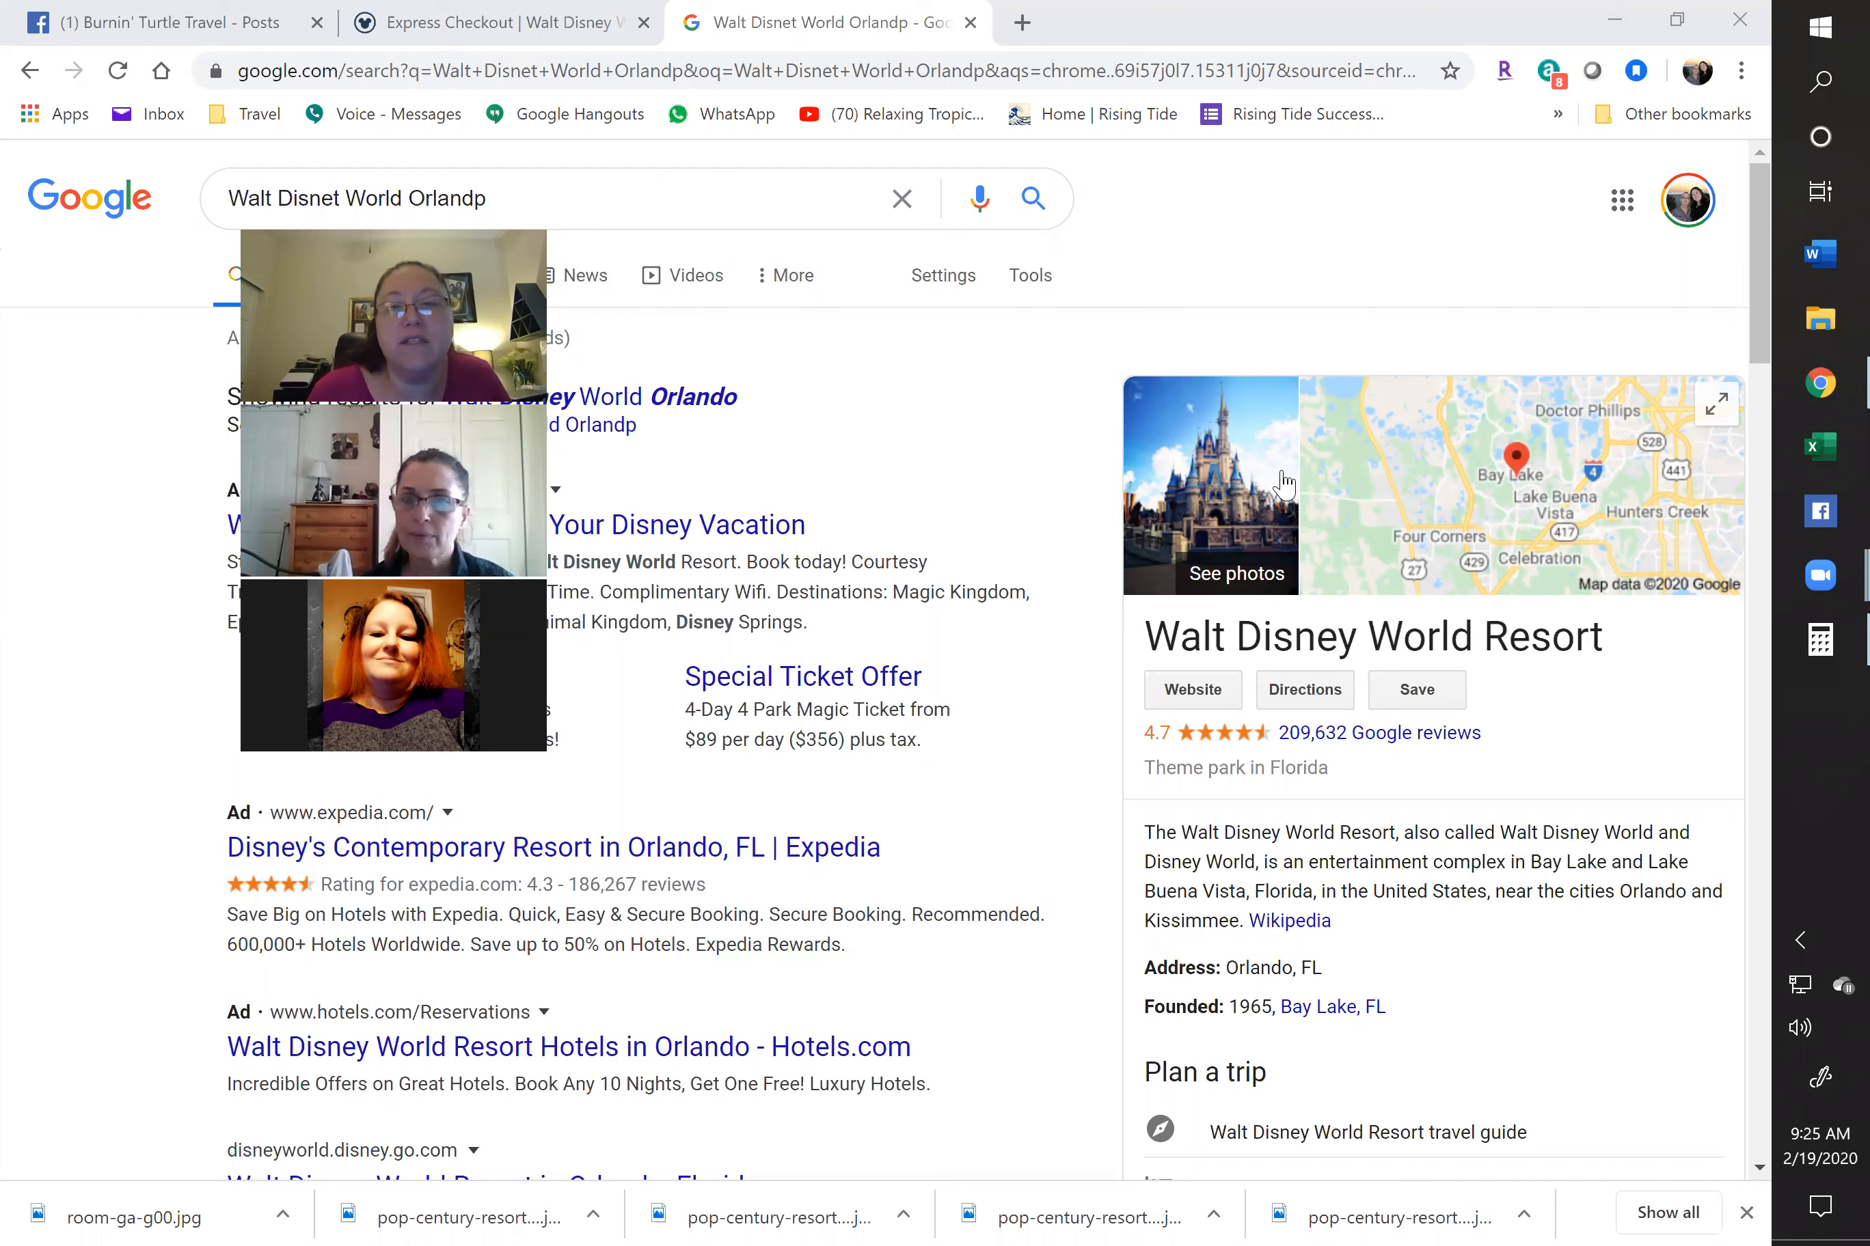
# Replace the Google query with 'orlando florida' and run the search
pyautogui.moveTo(514, 200); pyautogui.dragTo(28, 223)
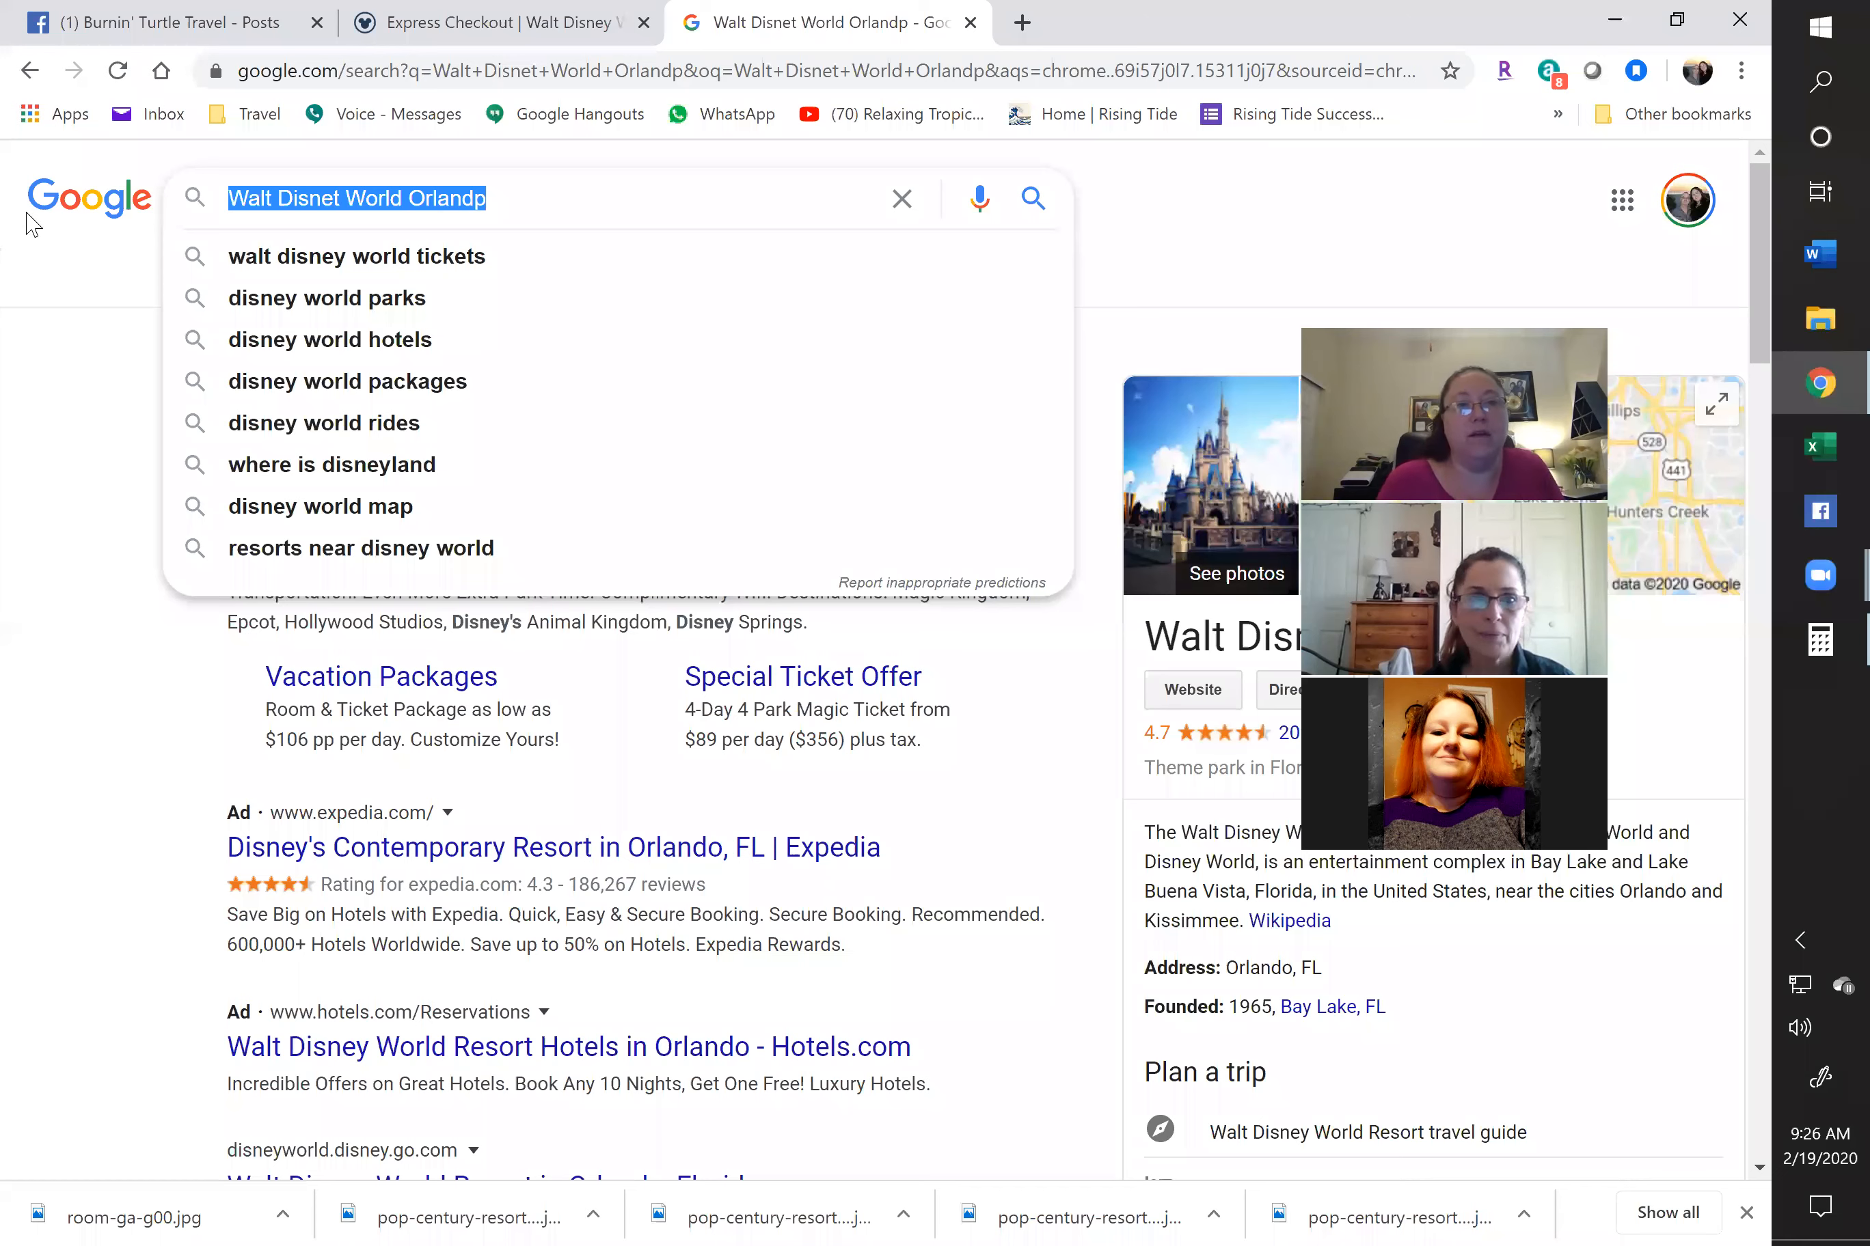
pyautogui.write('orlando florida')
pyautogui.press('Return')
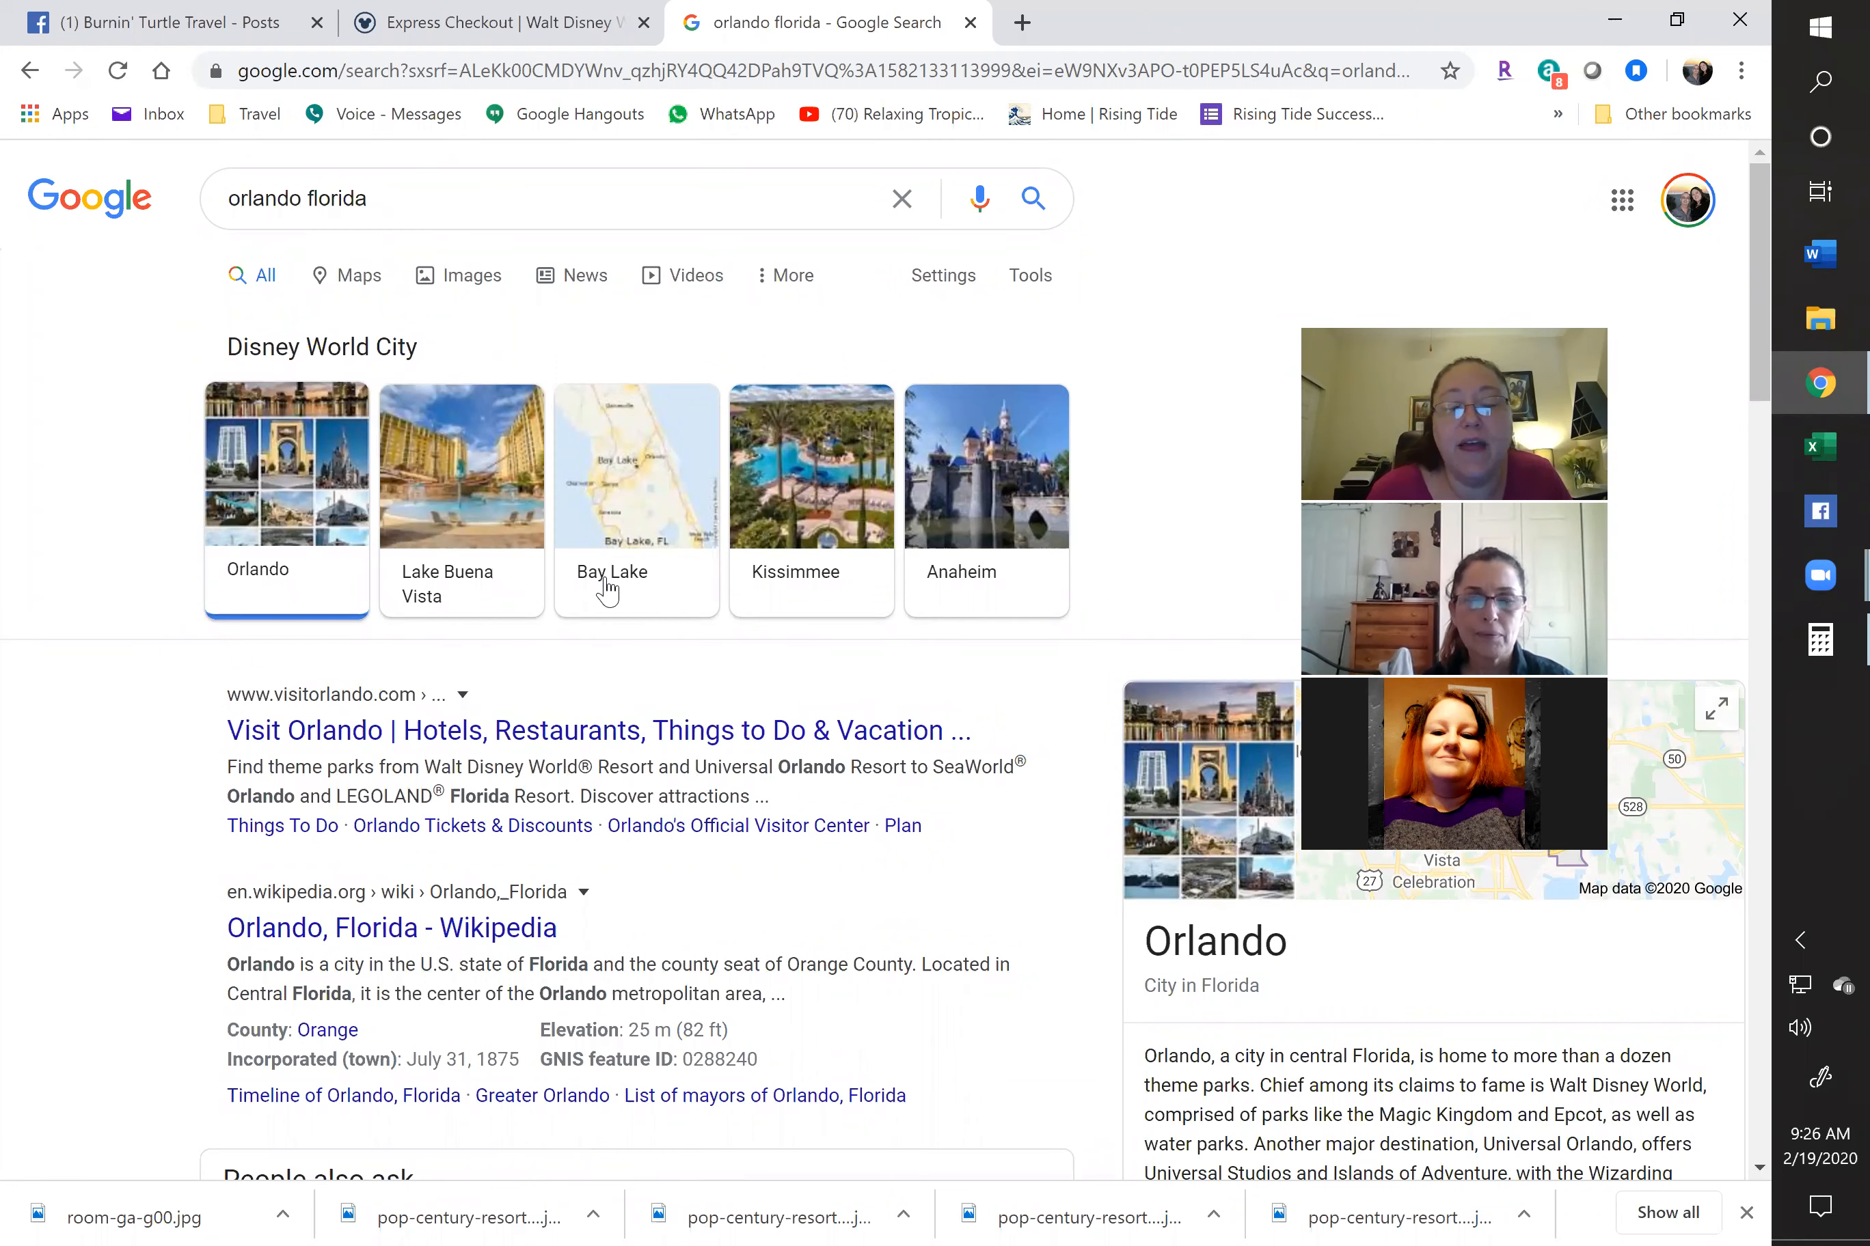
pyautogui.scroll(-3, 608, 591)
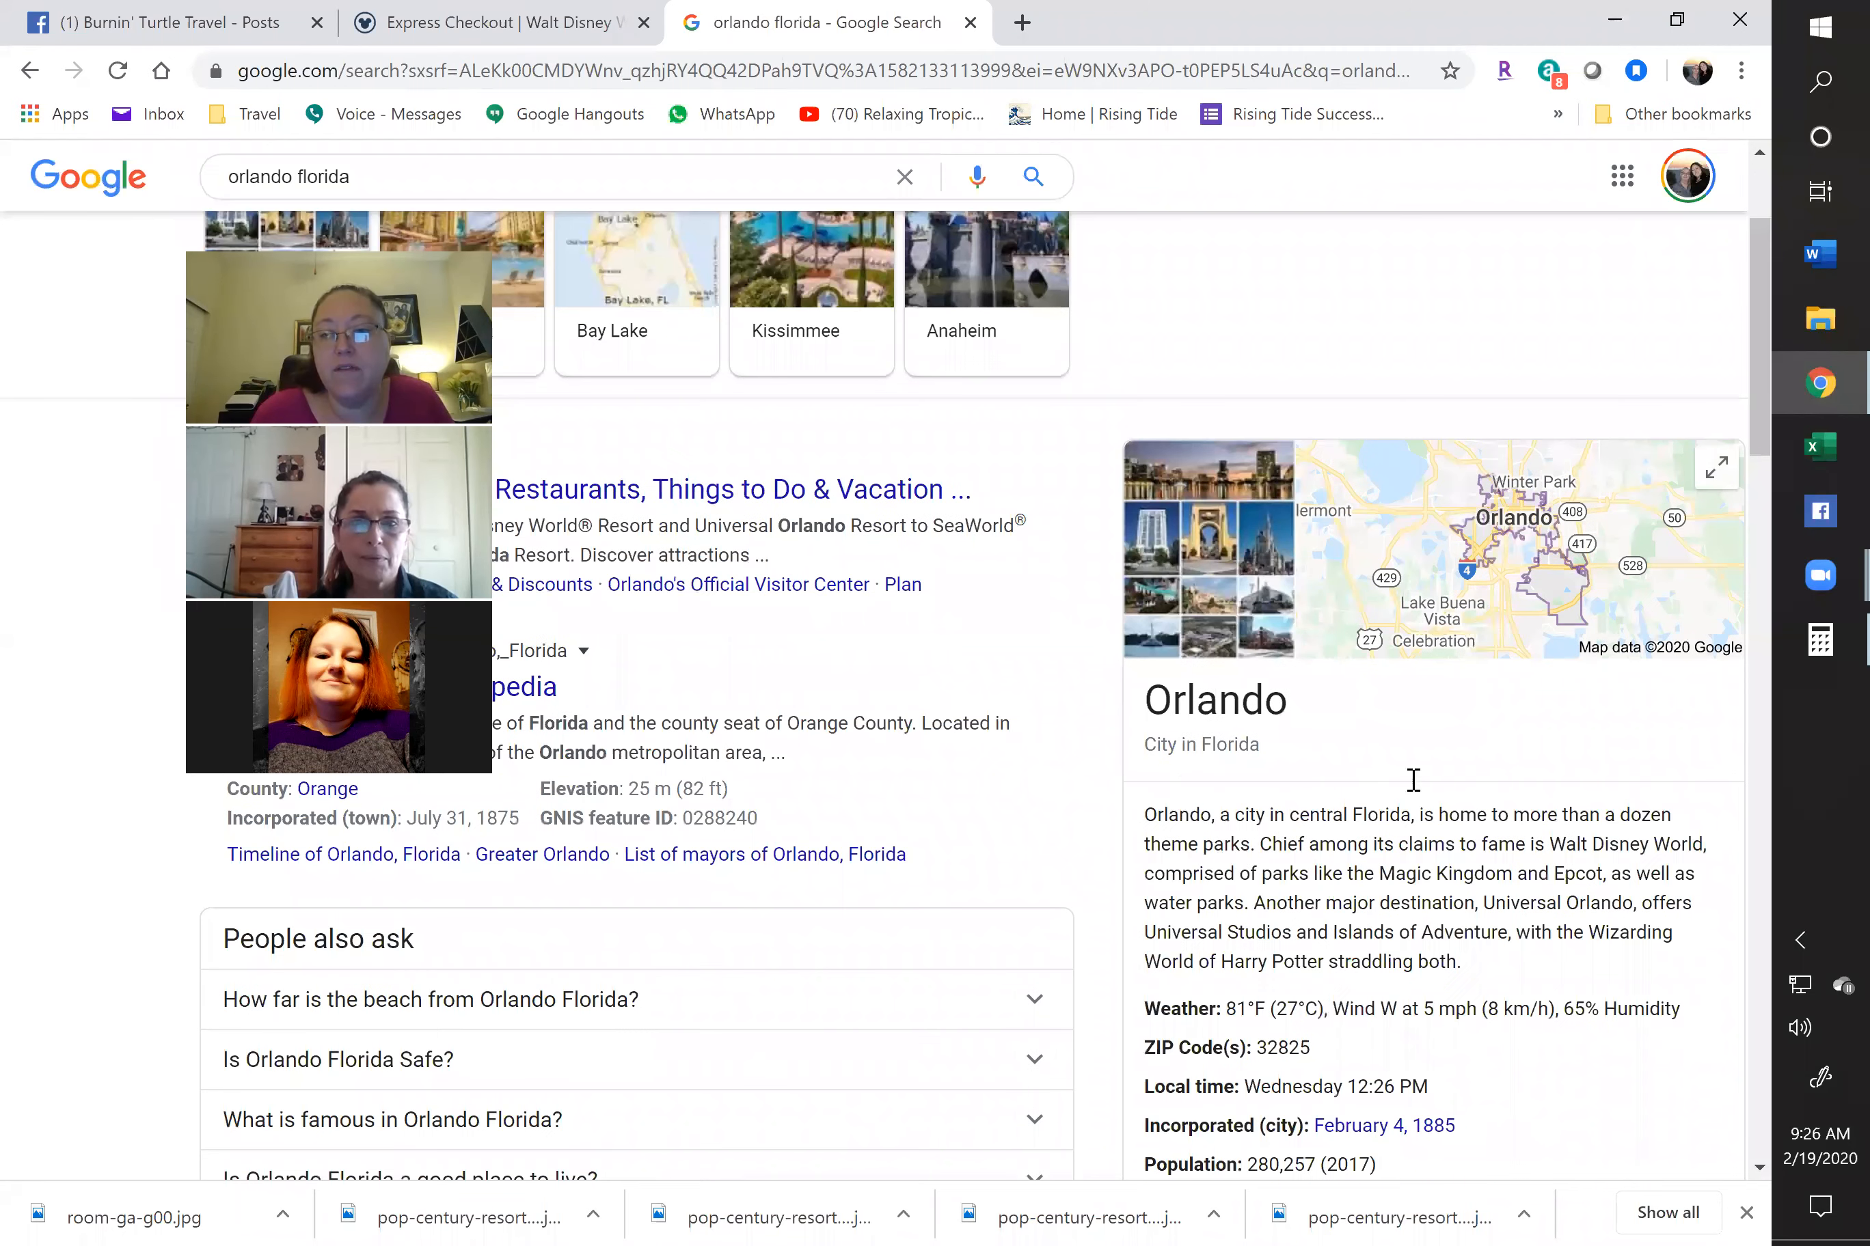
pyautogui.scroll(-1, 1488, 777)
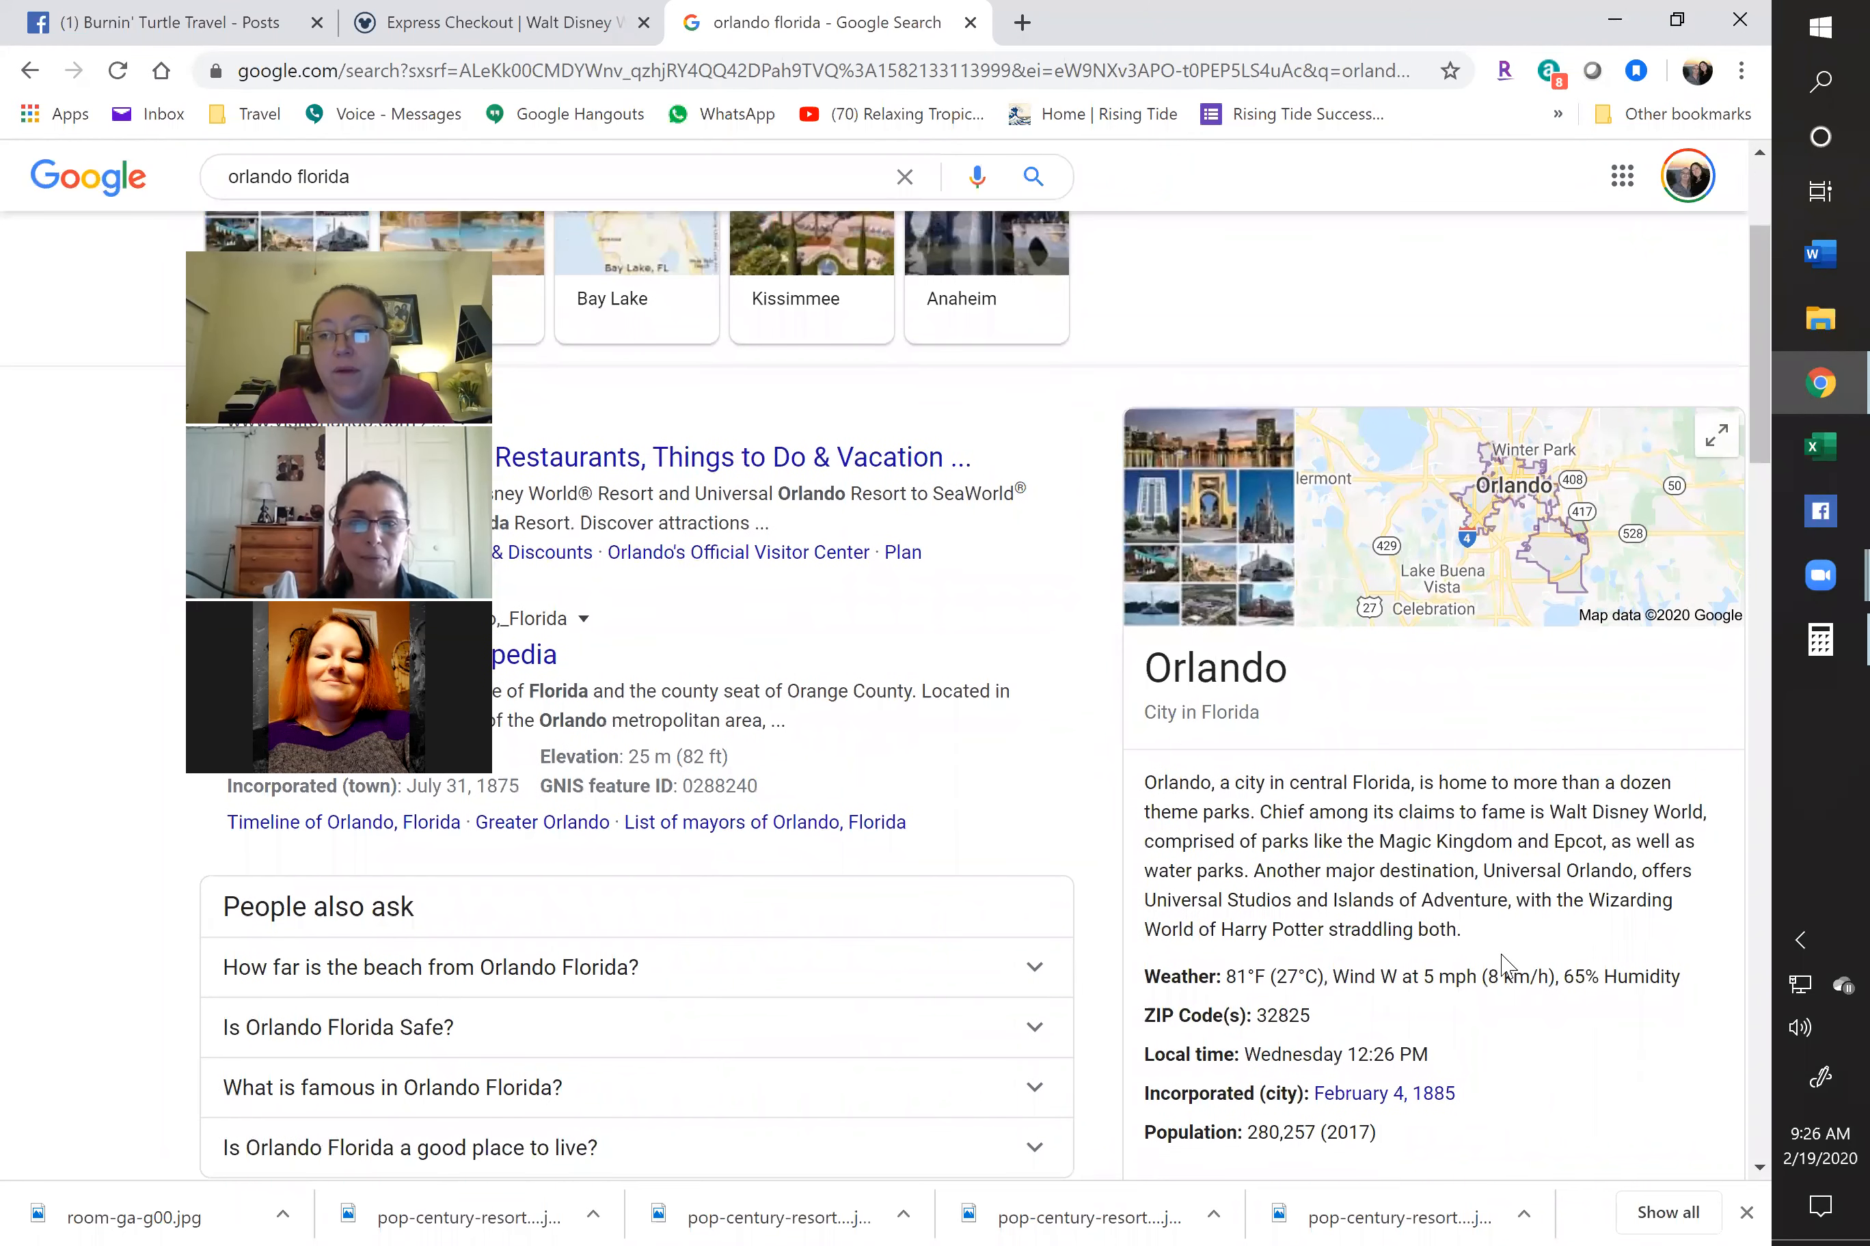
# Copy Google's Orlando city description and paste it into the Facebook post below the dates
pyautogui.moveTo(1462, 933); pyautogui.dragTo(1147, 805)
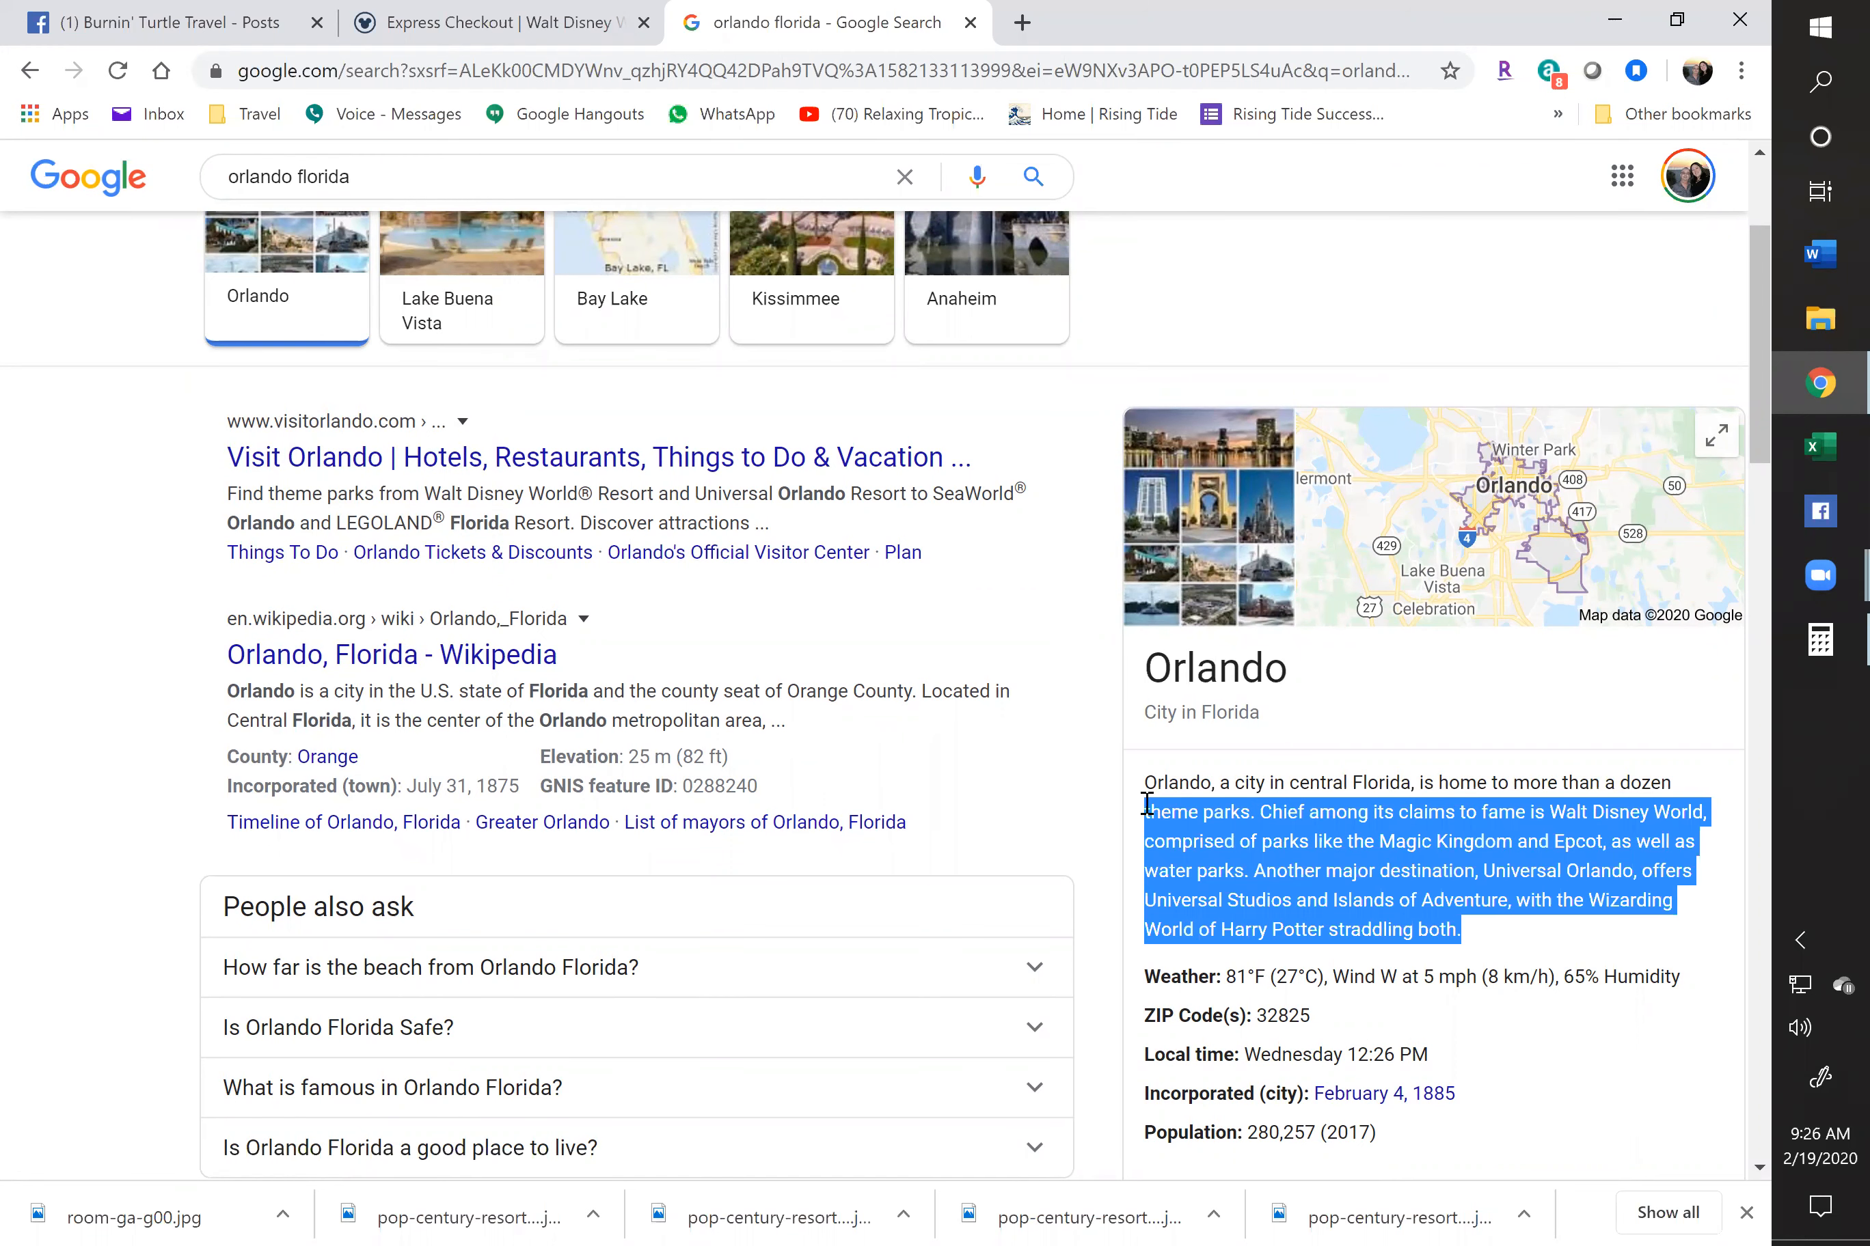
pyautogui.hotkey('ctrl', 'c')
pyautogui.click(170, 23)
pyautogui.hotkey('ctrl', 'v')
pyautogui.click(797, 542)
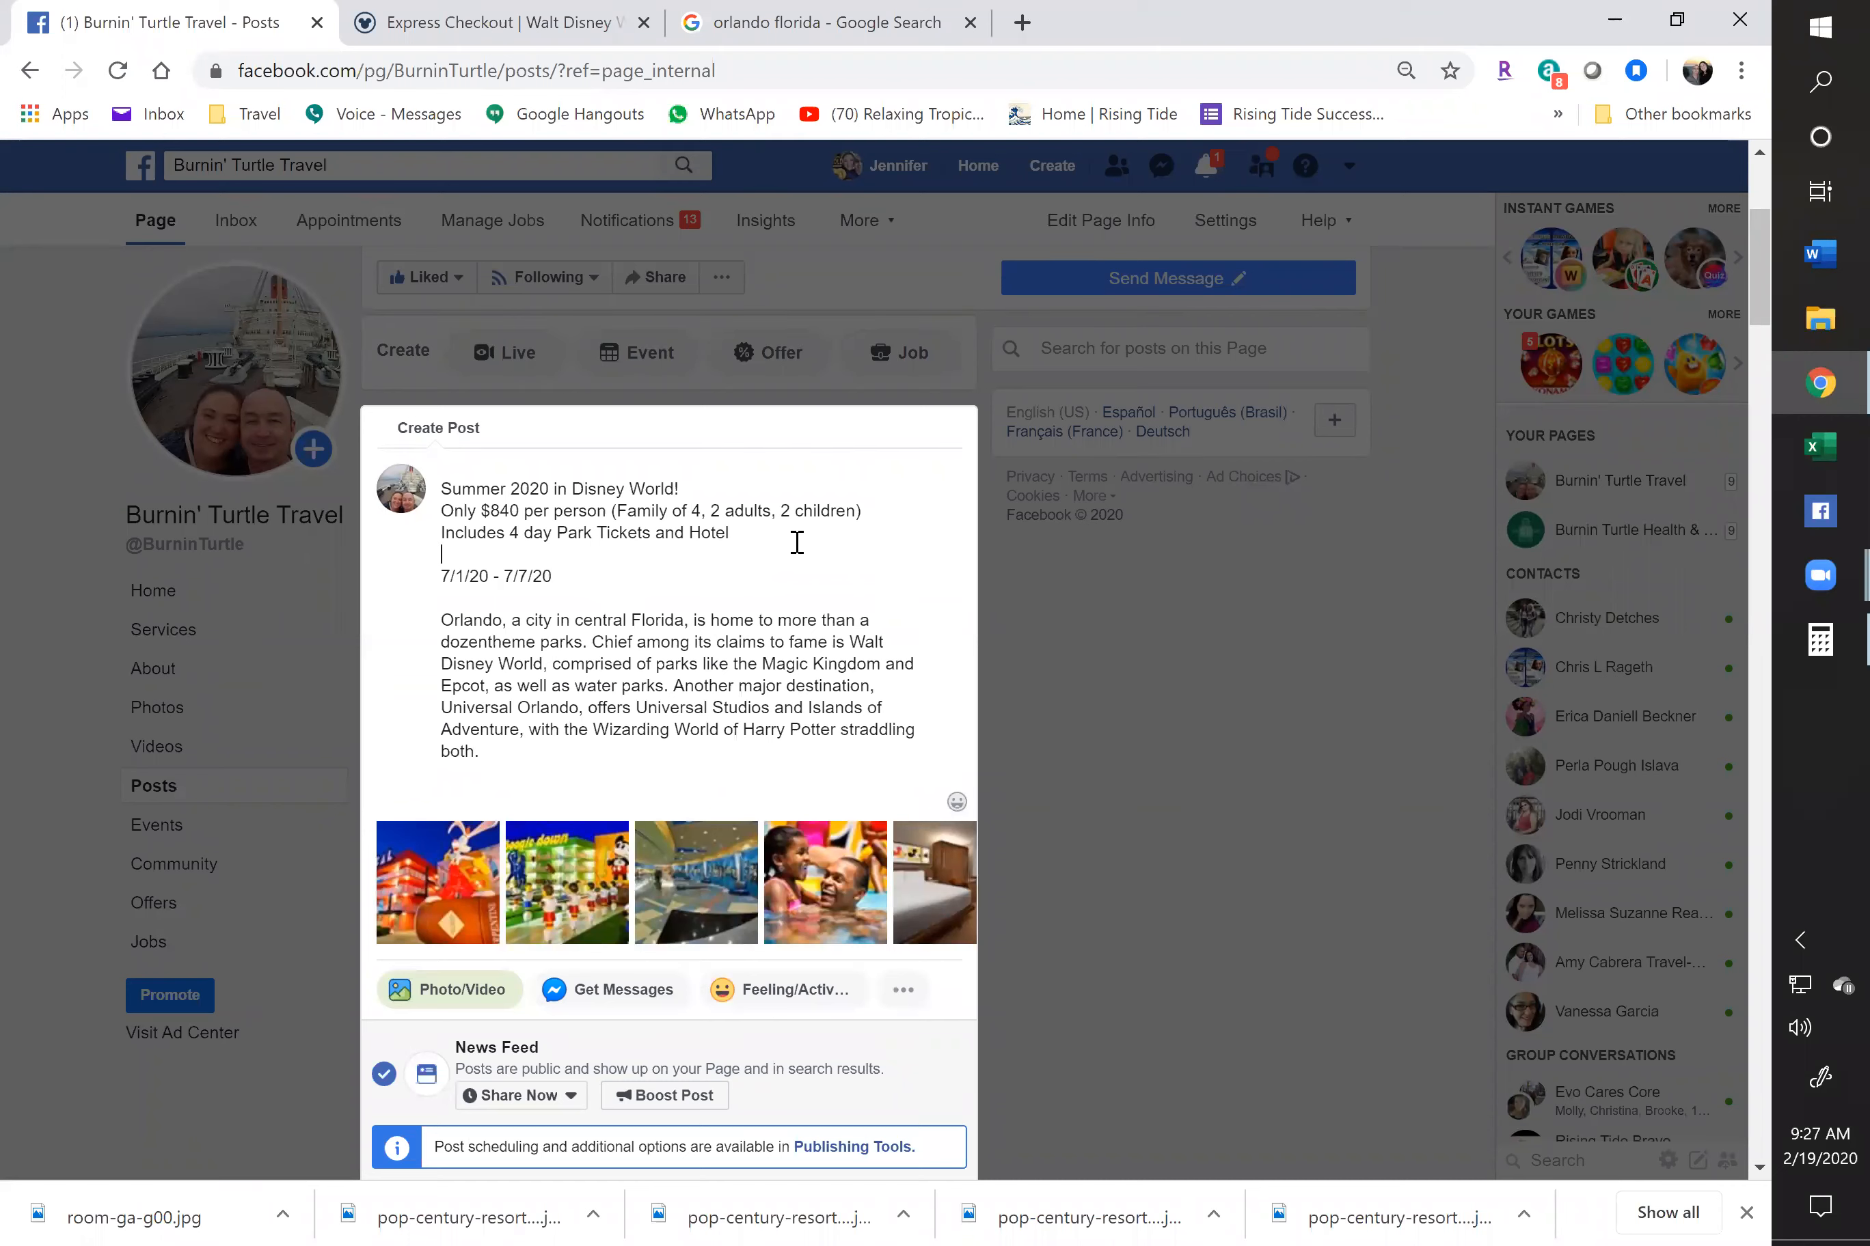
# Type 'Book NOW! Call or Text' followed by the agency's phone number
pyautogui.write('Book NOW! Call or Text ')
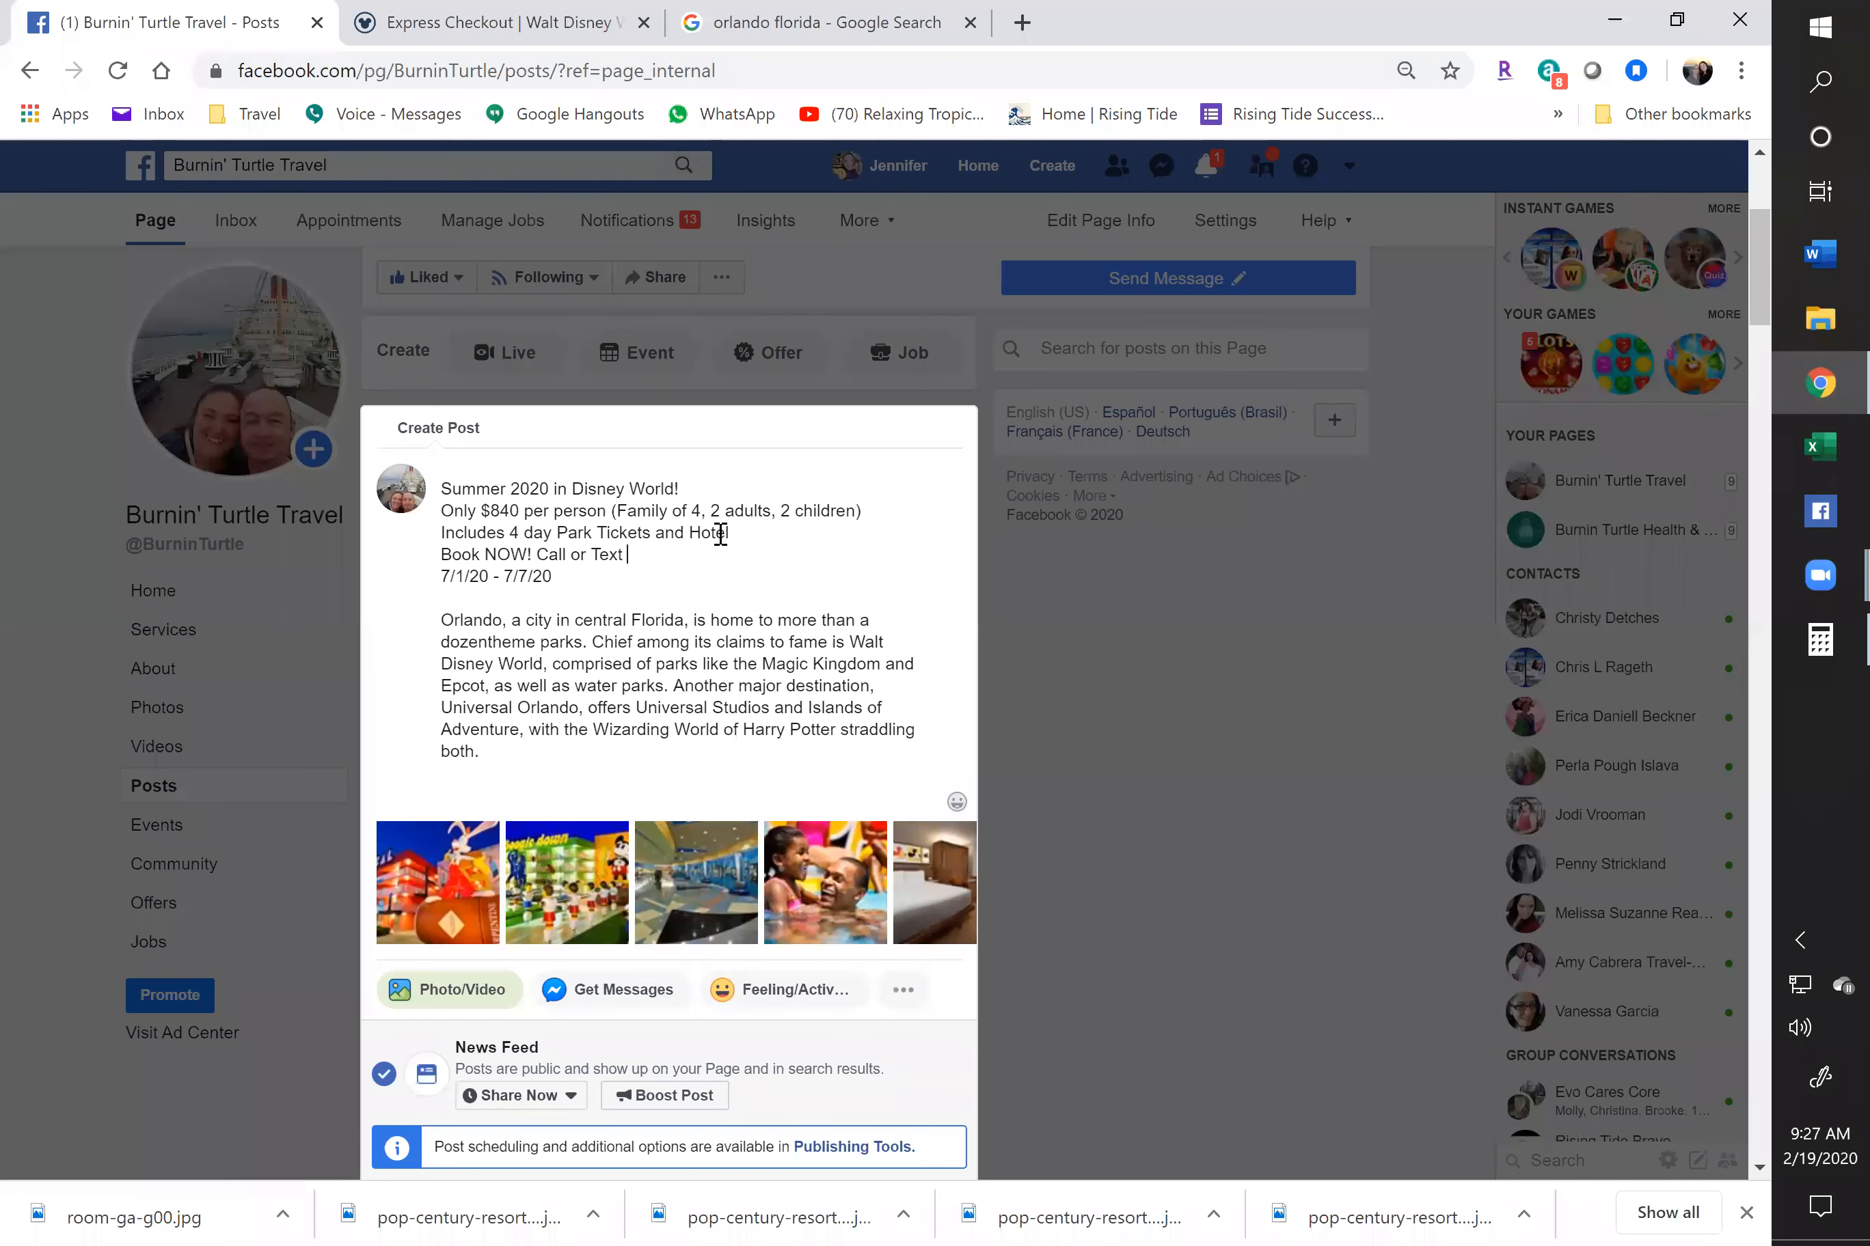
pyautogui.click(478, 777)
# Add a disclaimer: prices subject to change due to availability and ages at travel date; book now to secure price
pyautogui.write('*')
pyautogui.press('BackSpace')
pyautogui.press('Return')
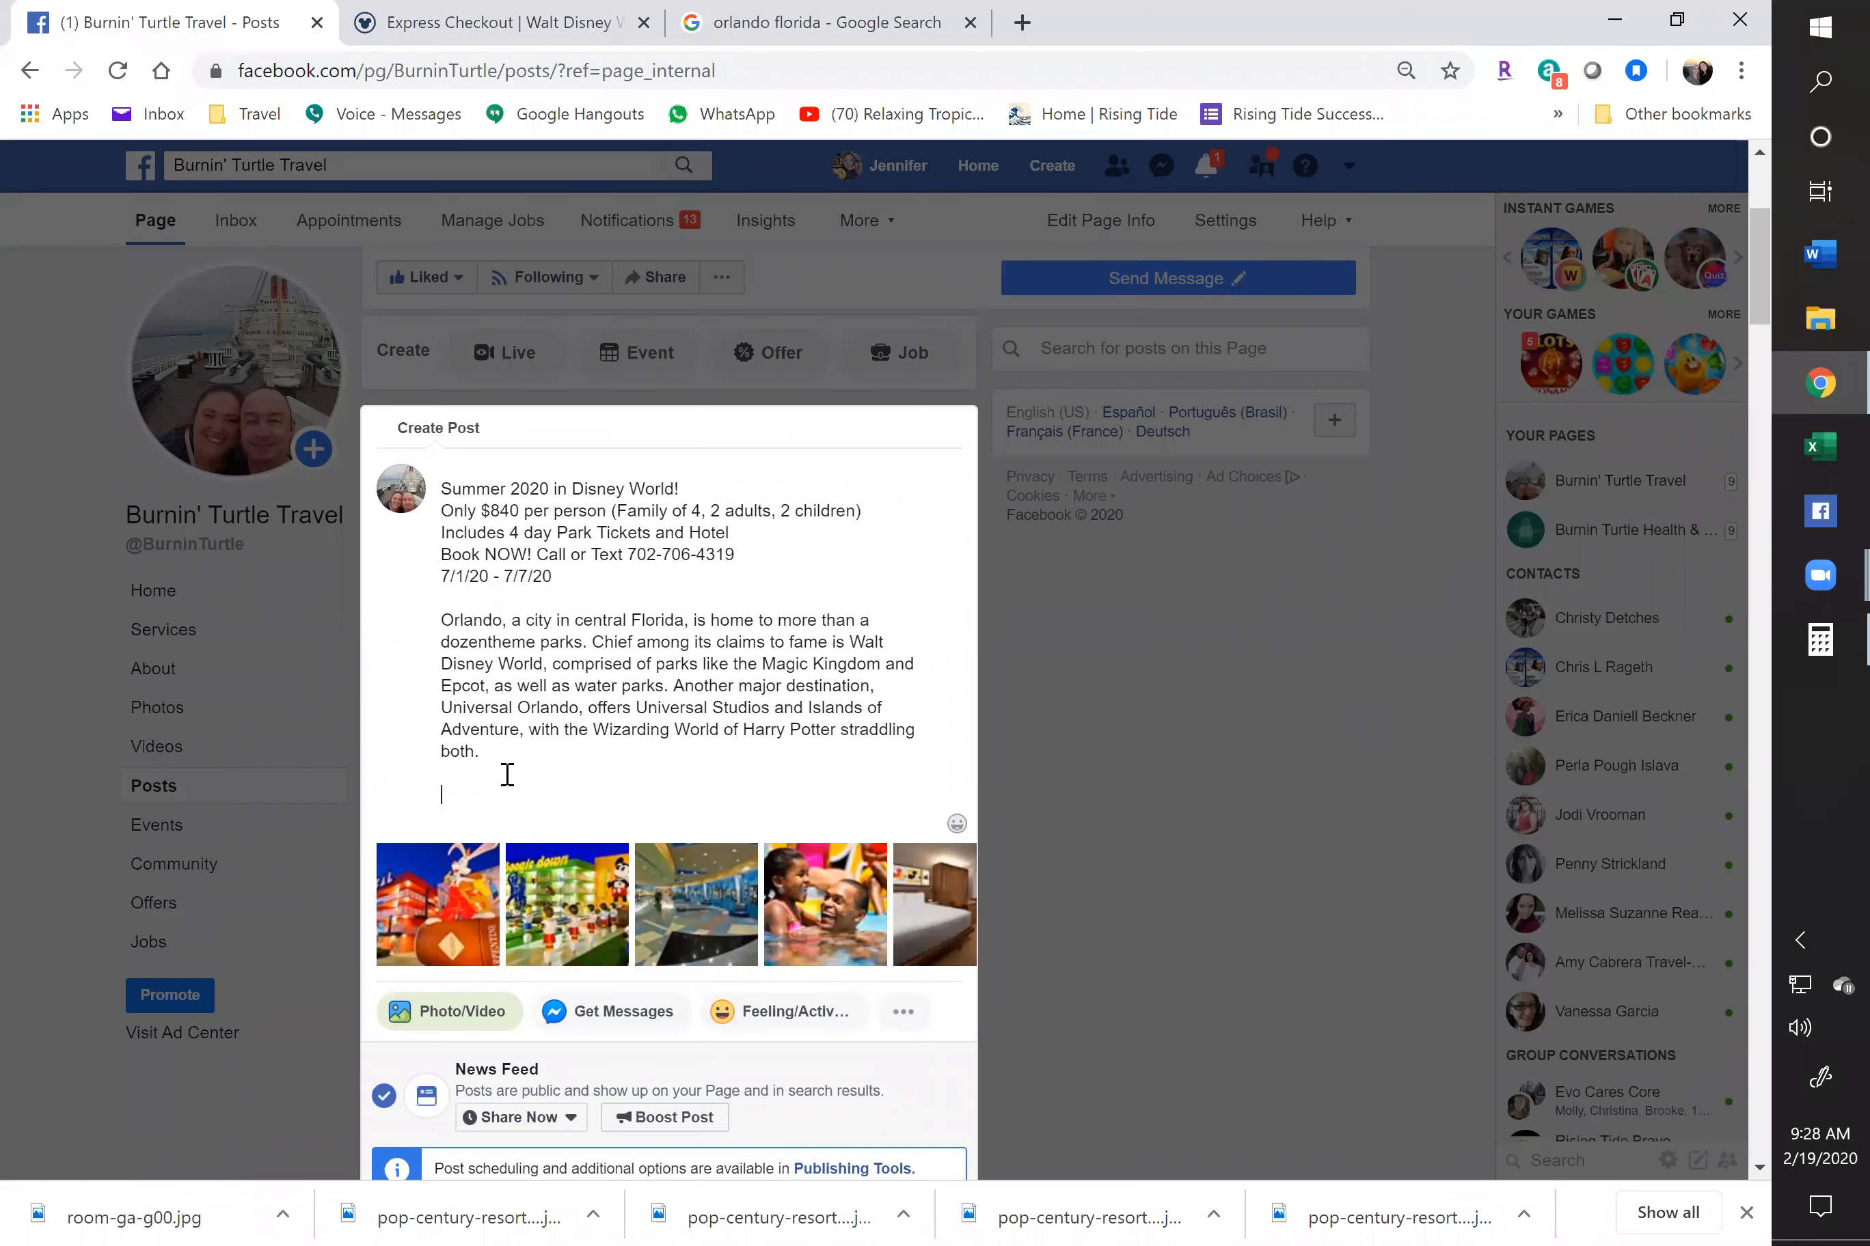
pyautogui.write('*Prices sub')
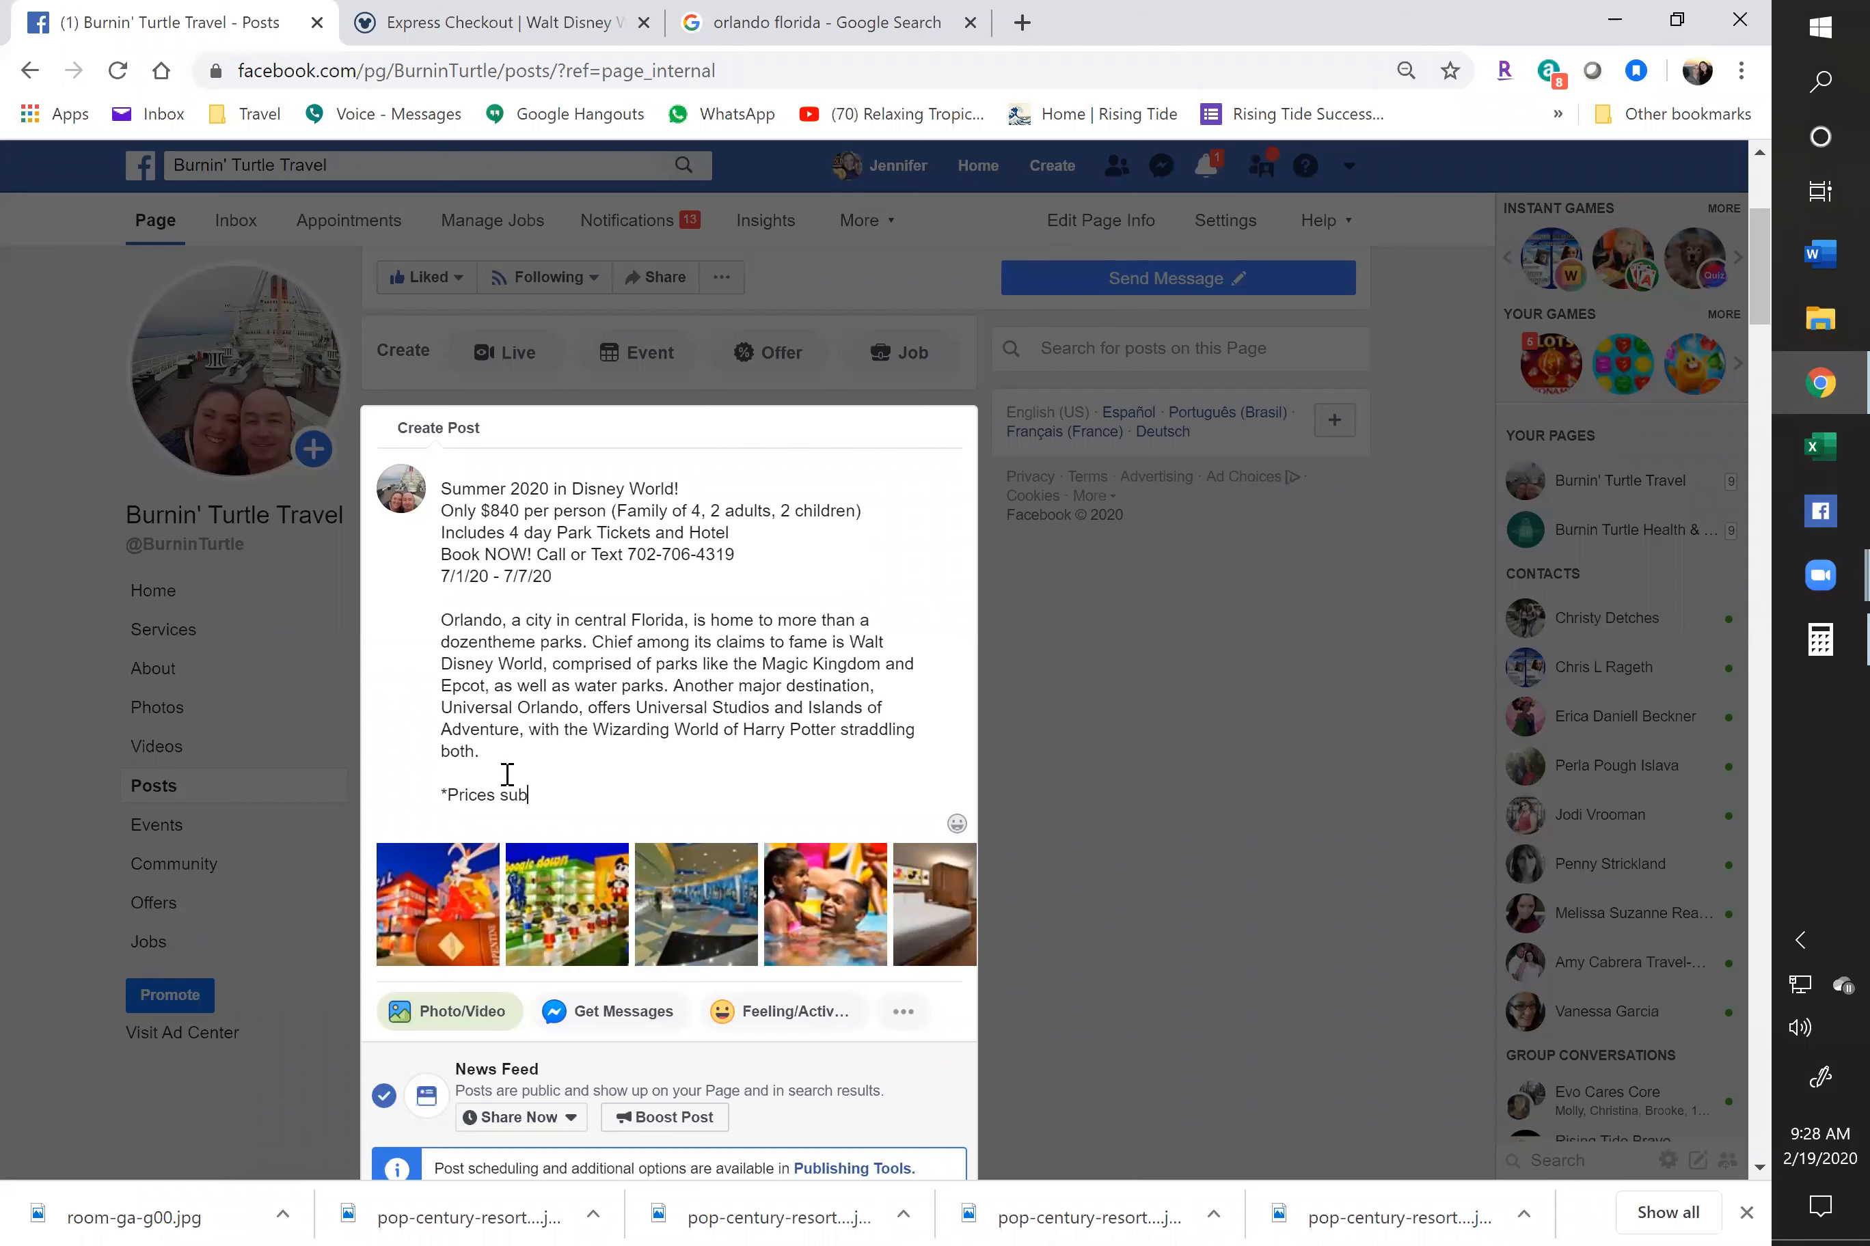
pyautogui.write('ject to chang')
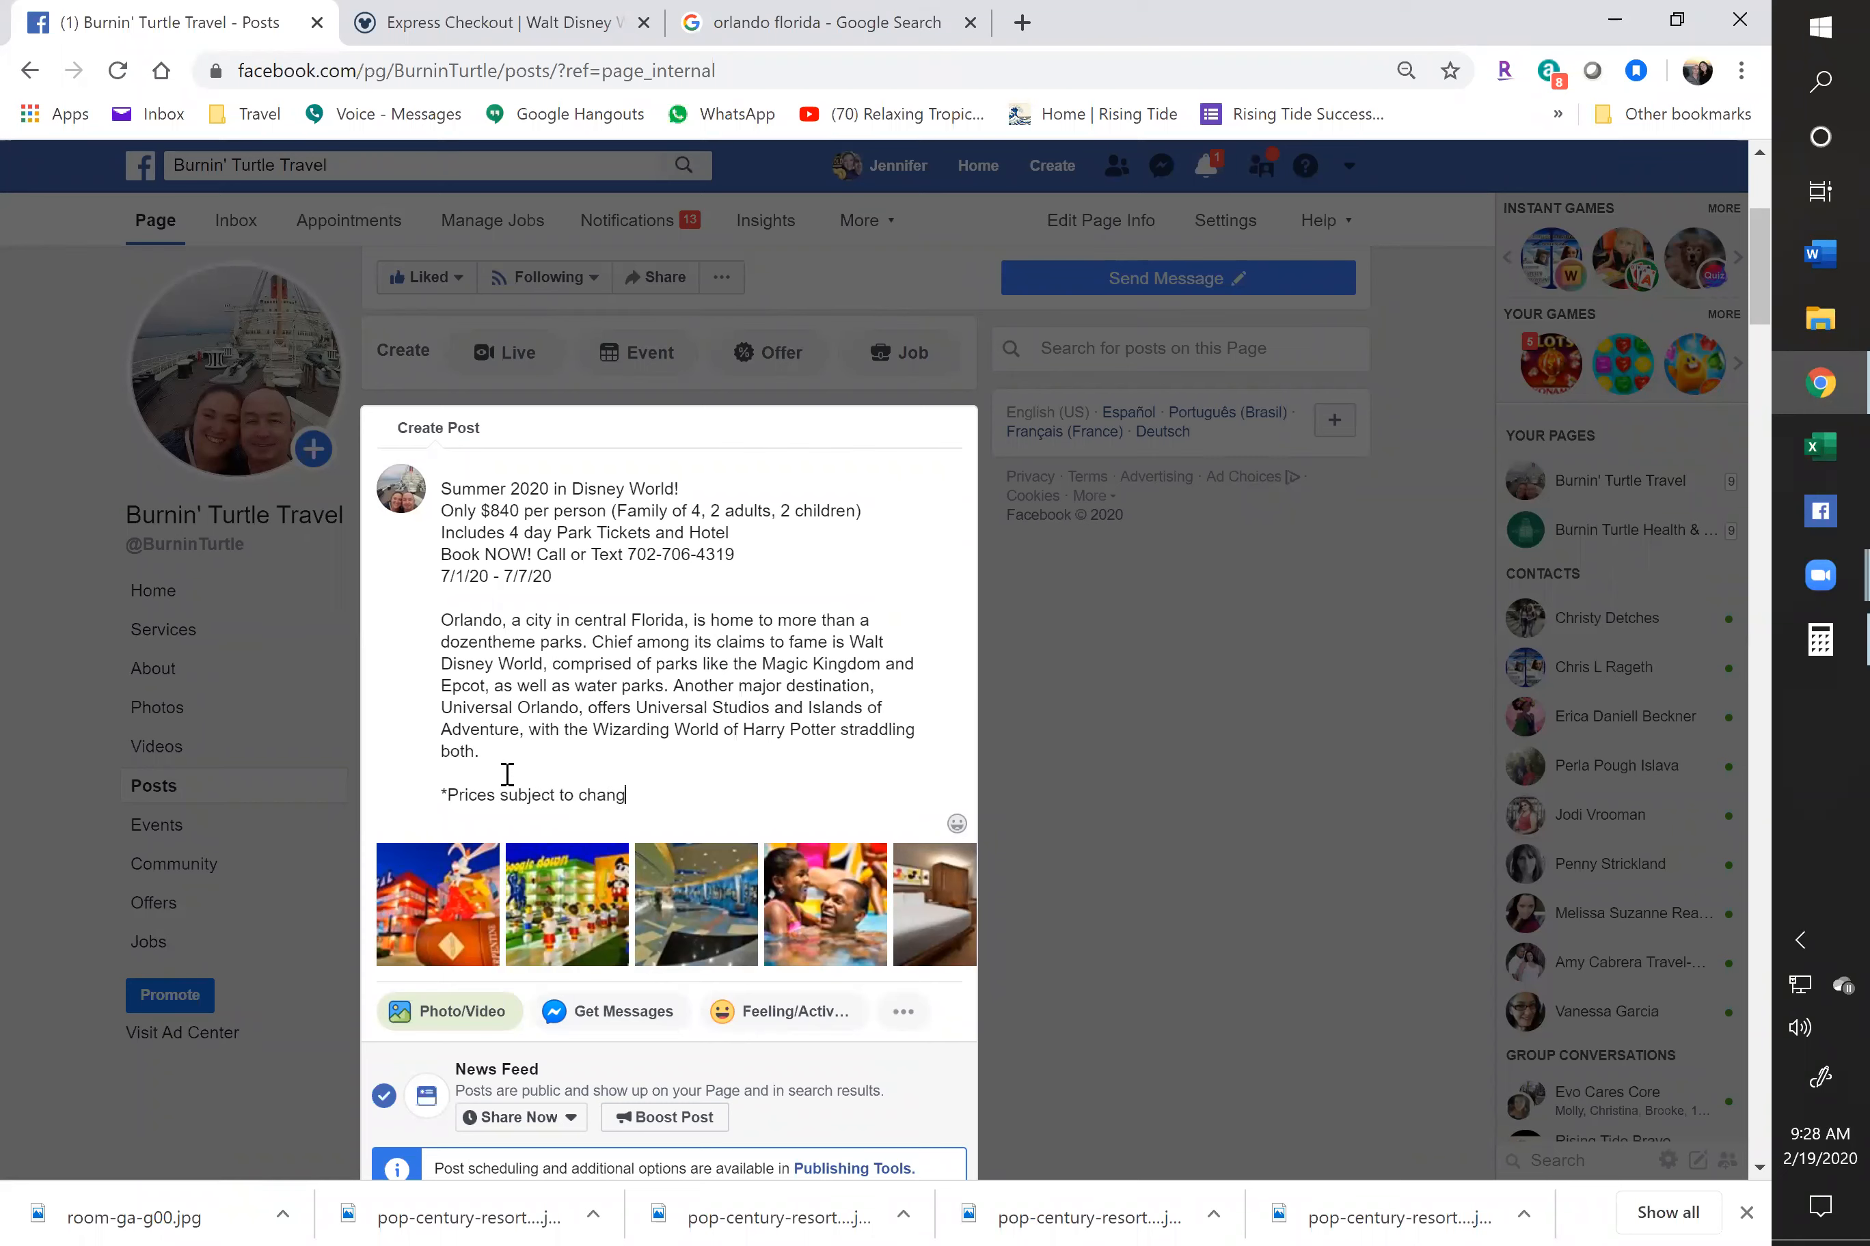
pyautogui.write('e d')
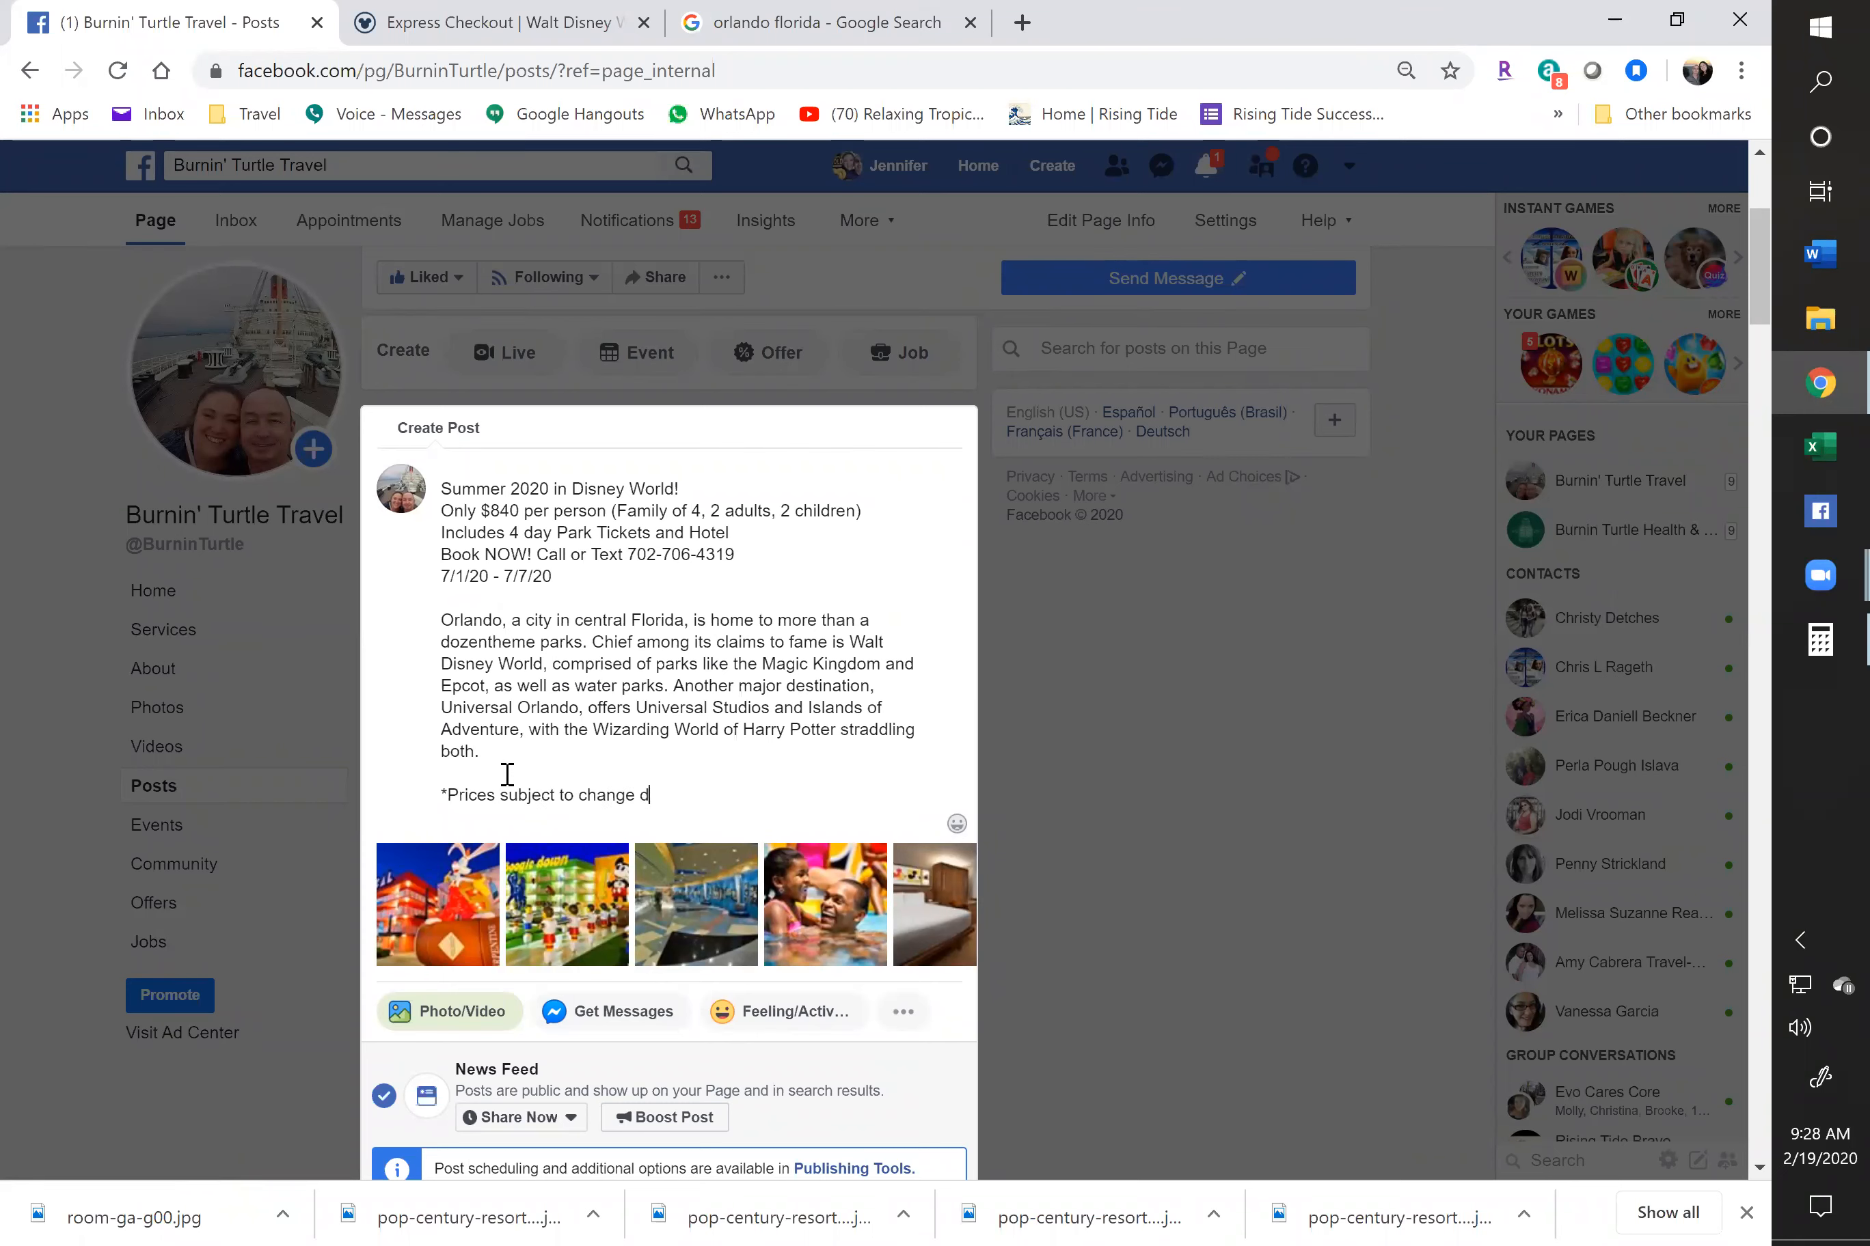
pyautogui.write('ue availabily')
pyautogui.write('. Book now to secure ')
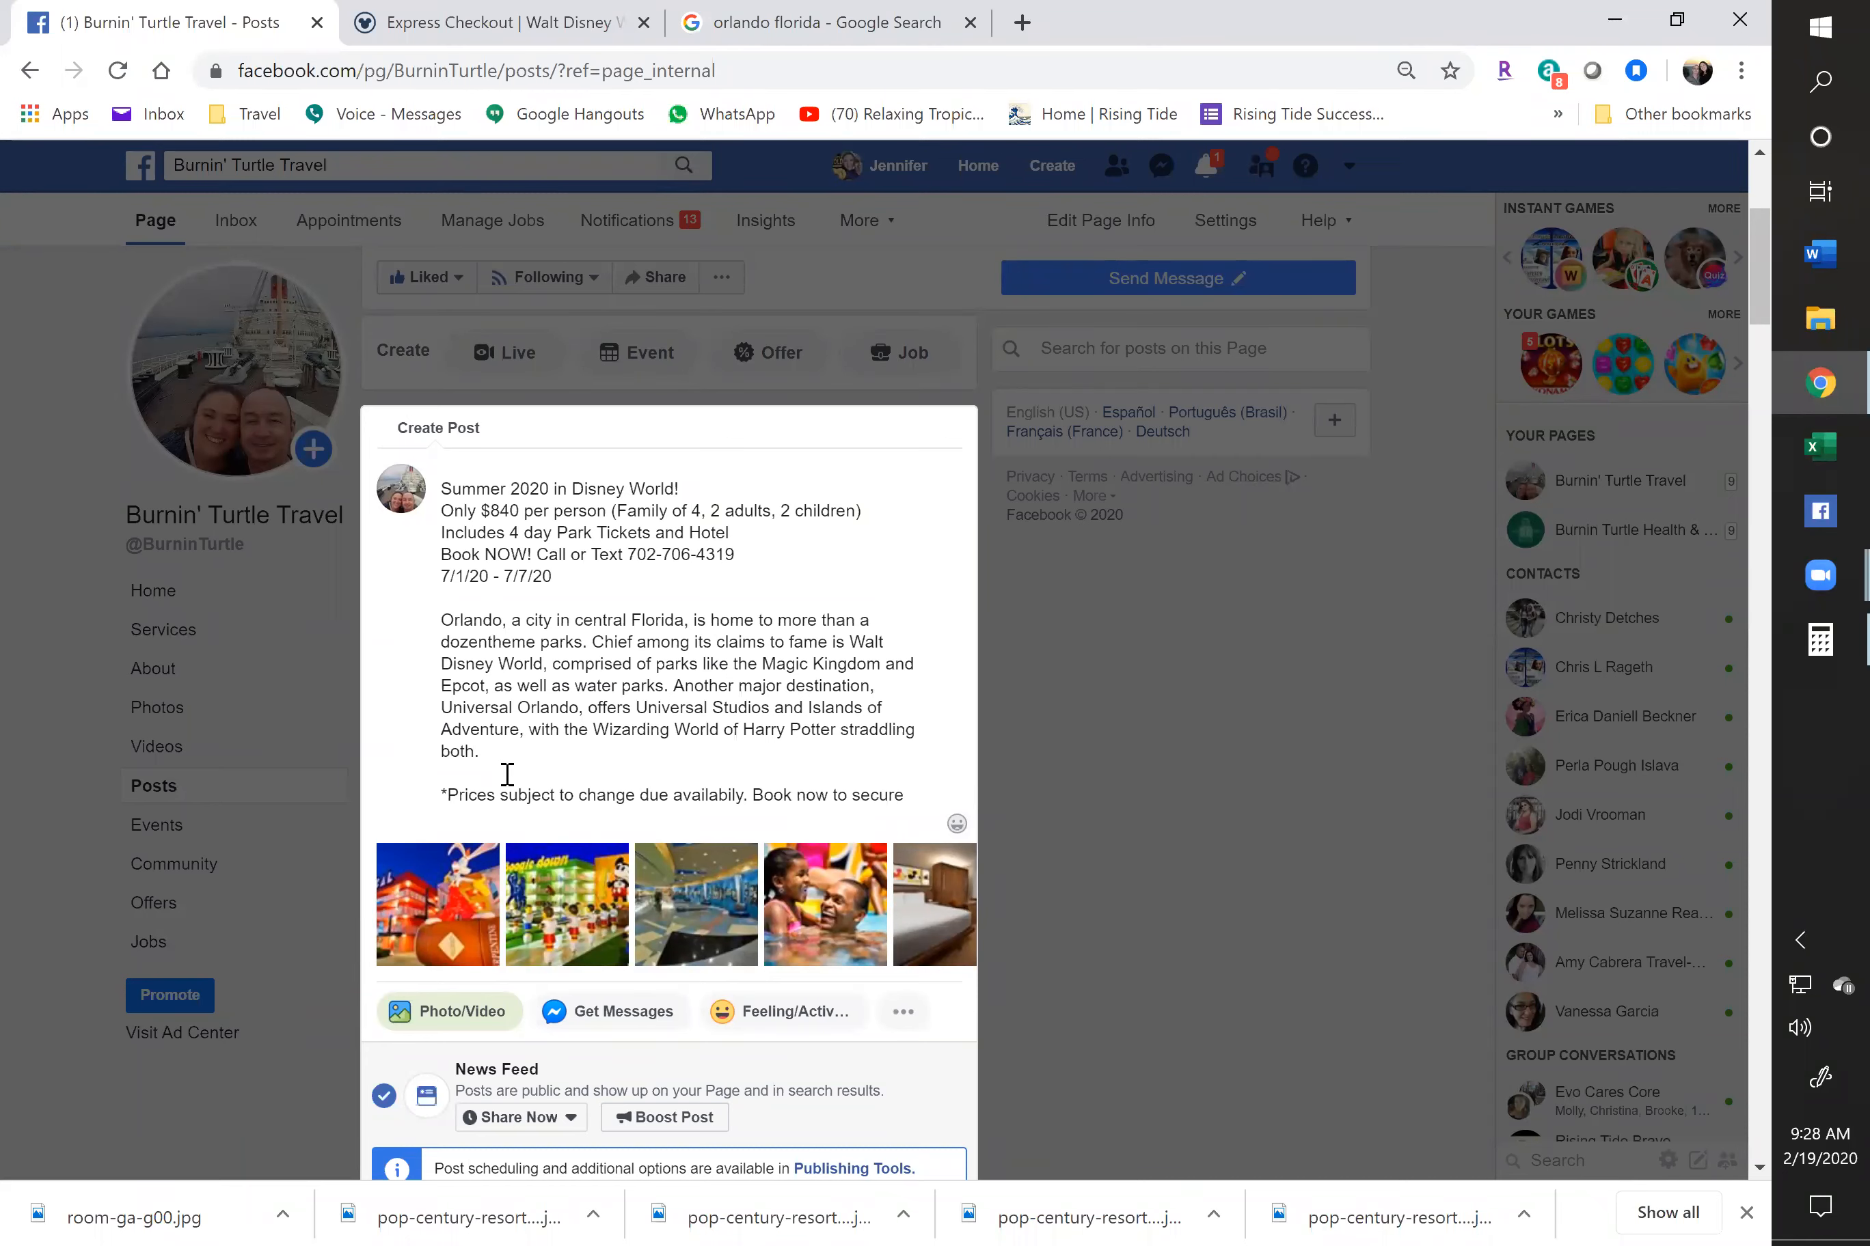
pyautogui.write('price')
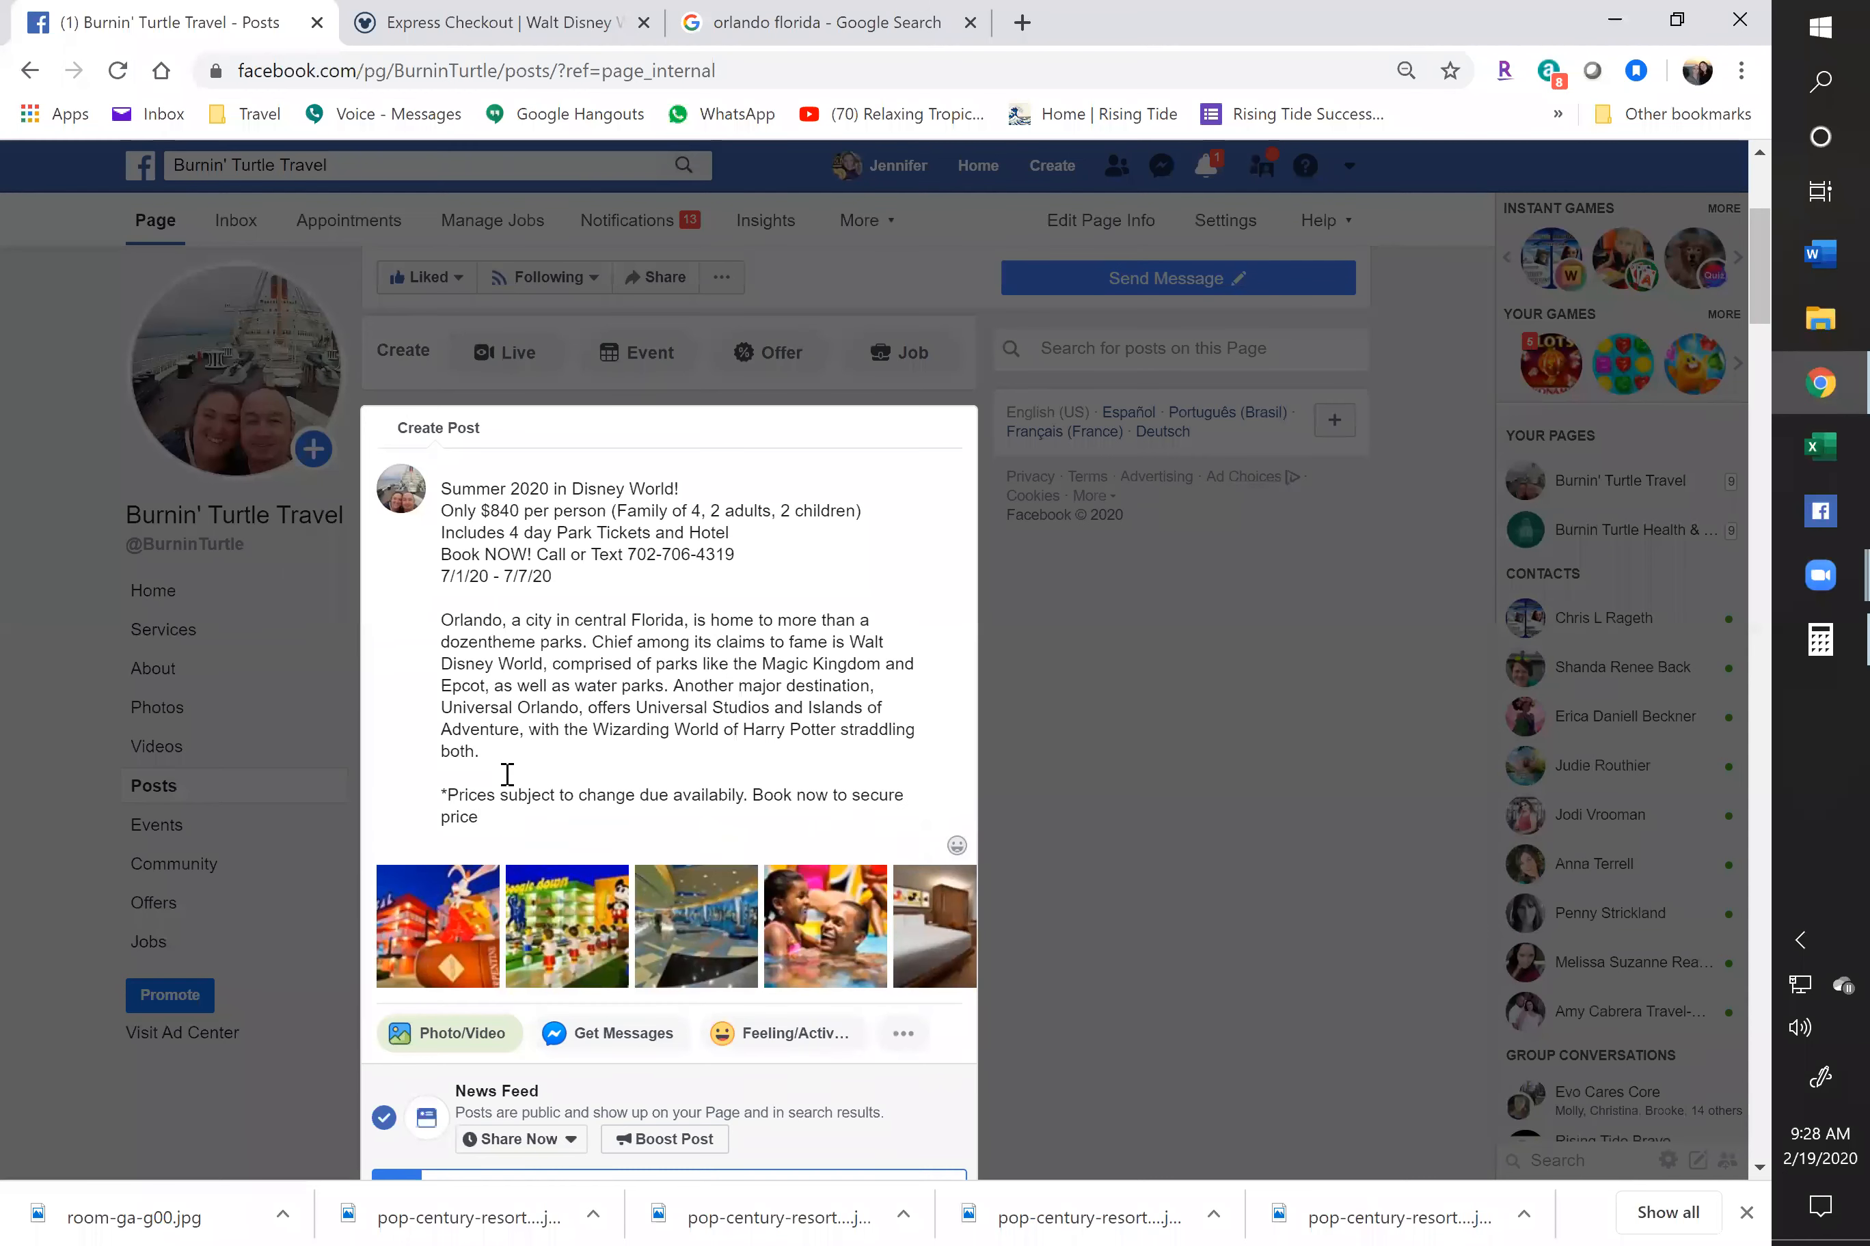
pyautogui.write('.')
pyautogui.click(755, 786)
pyautogui.press('BackSpace')
pyautogui.press('BackSpace')
pyautogui.write('and ')
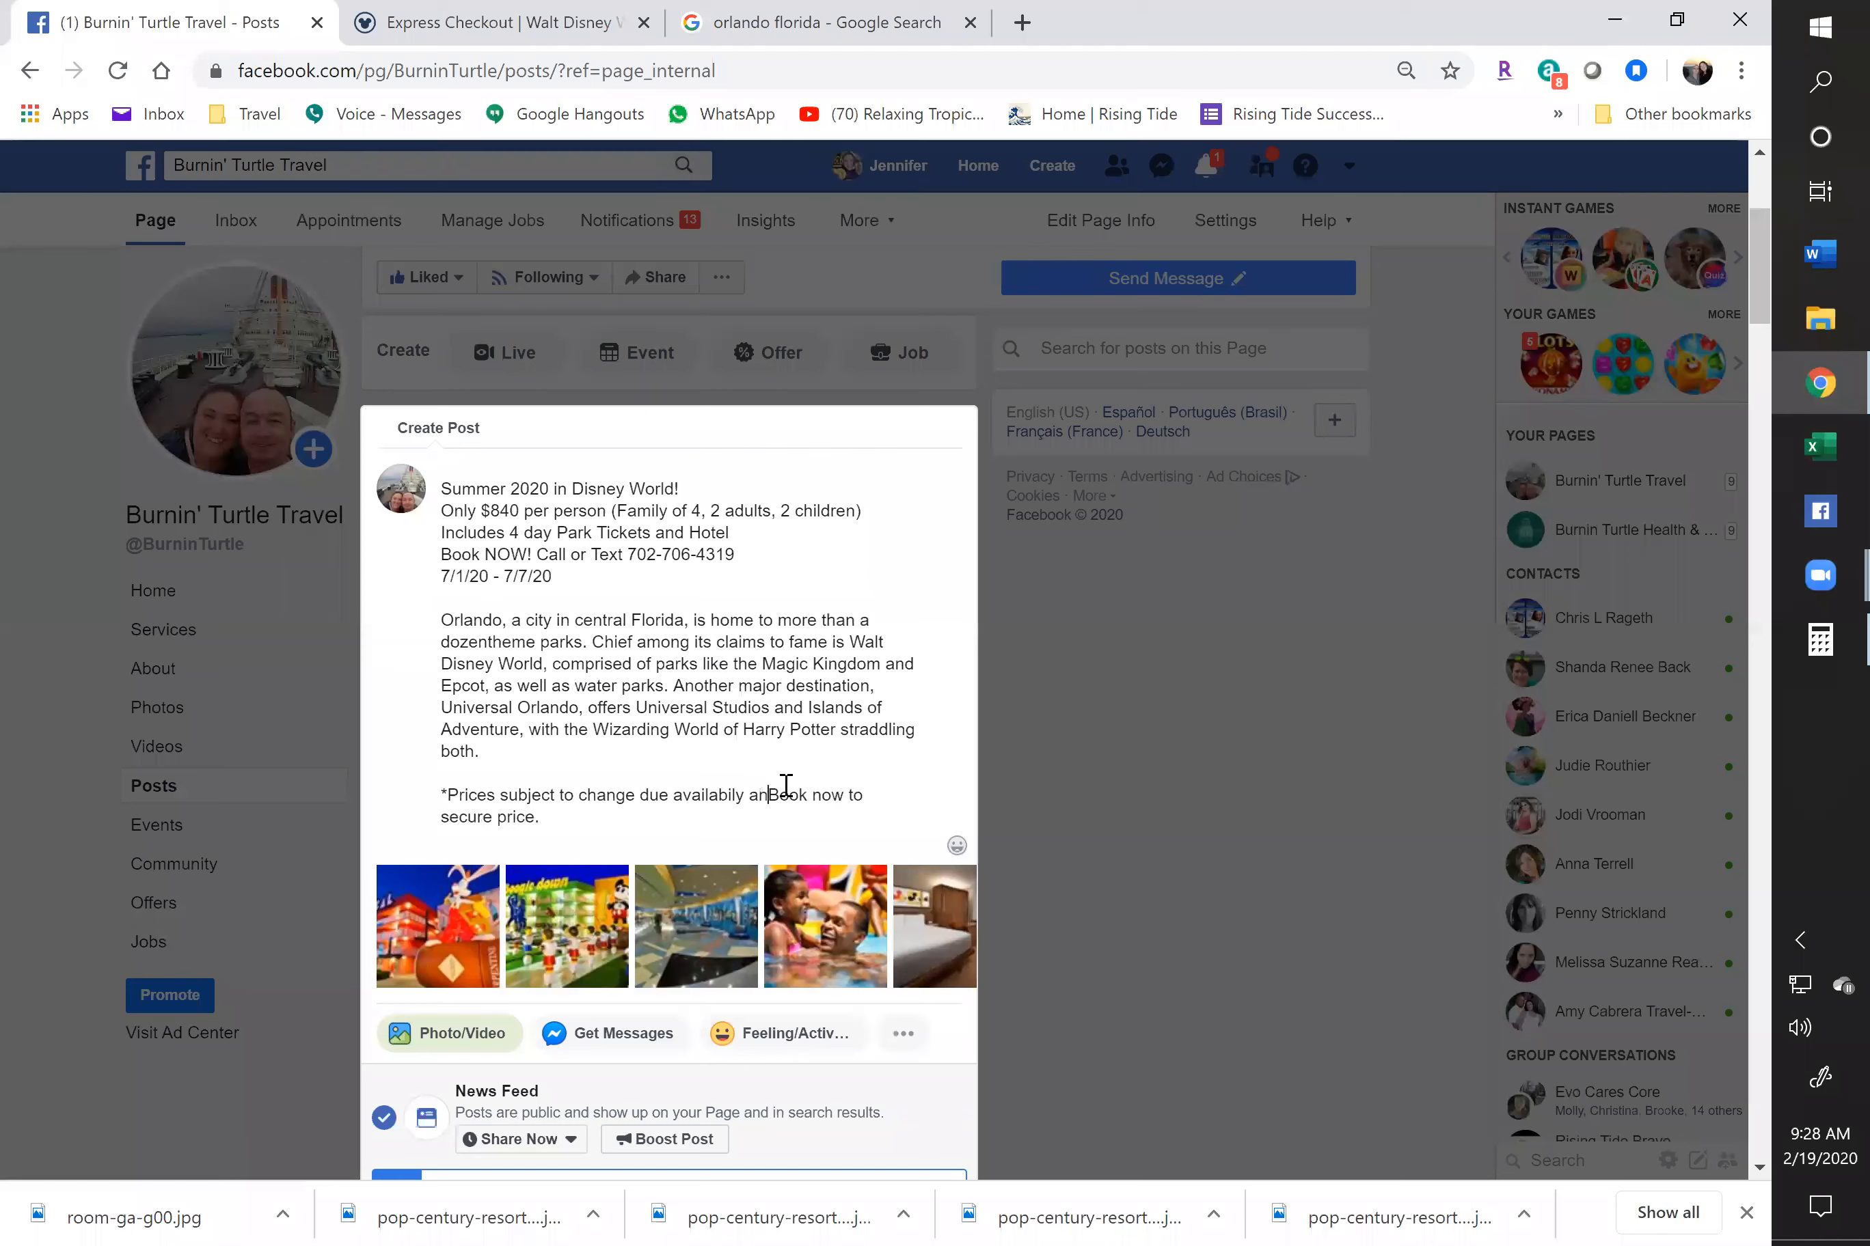
pyautogui.write('ages at tra')
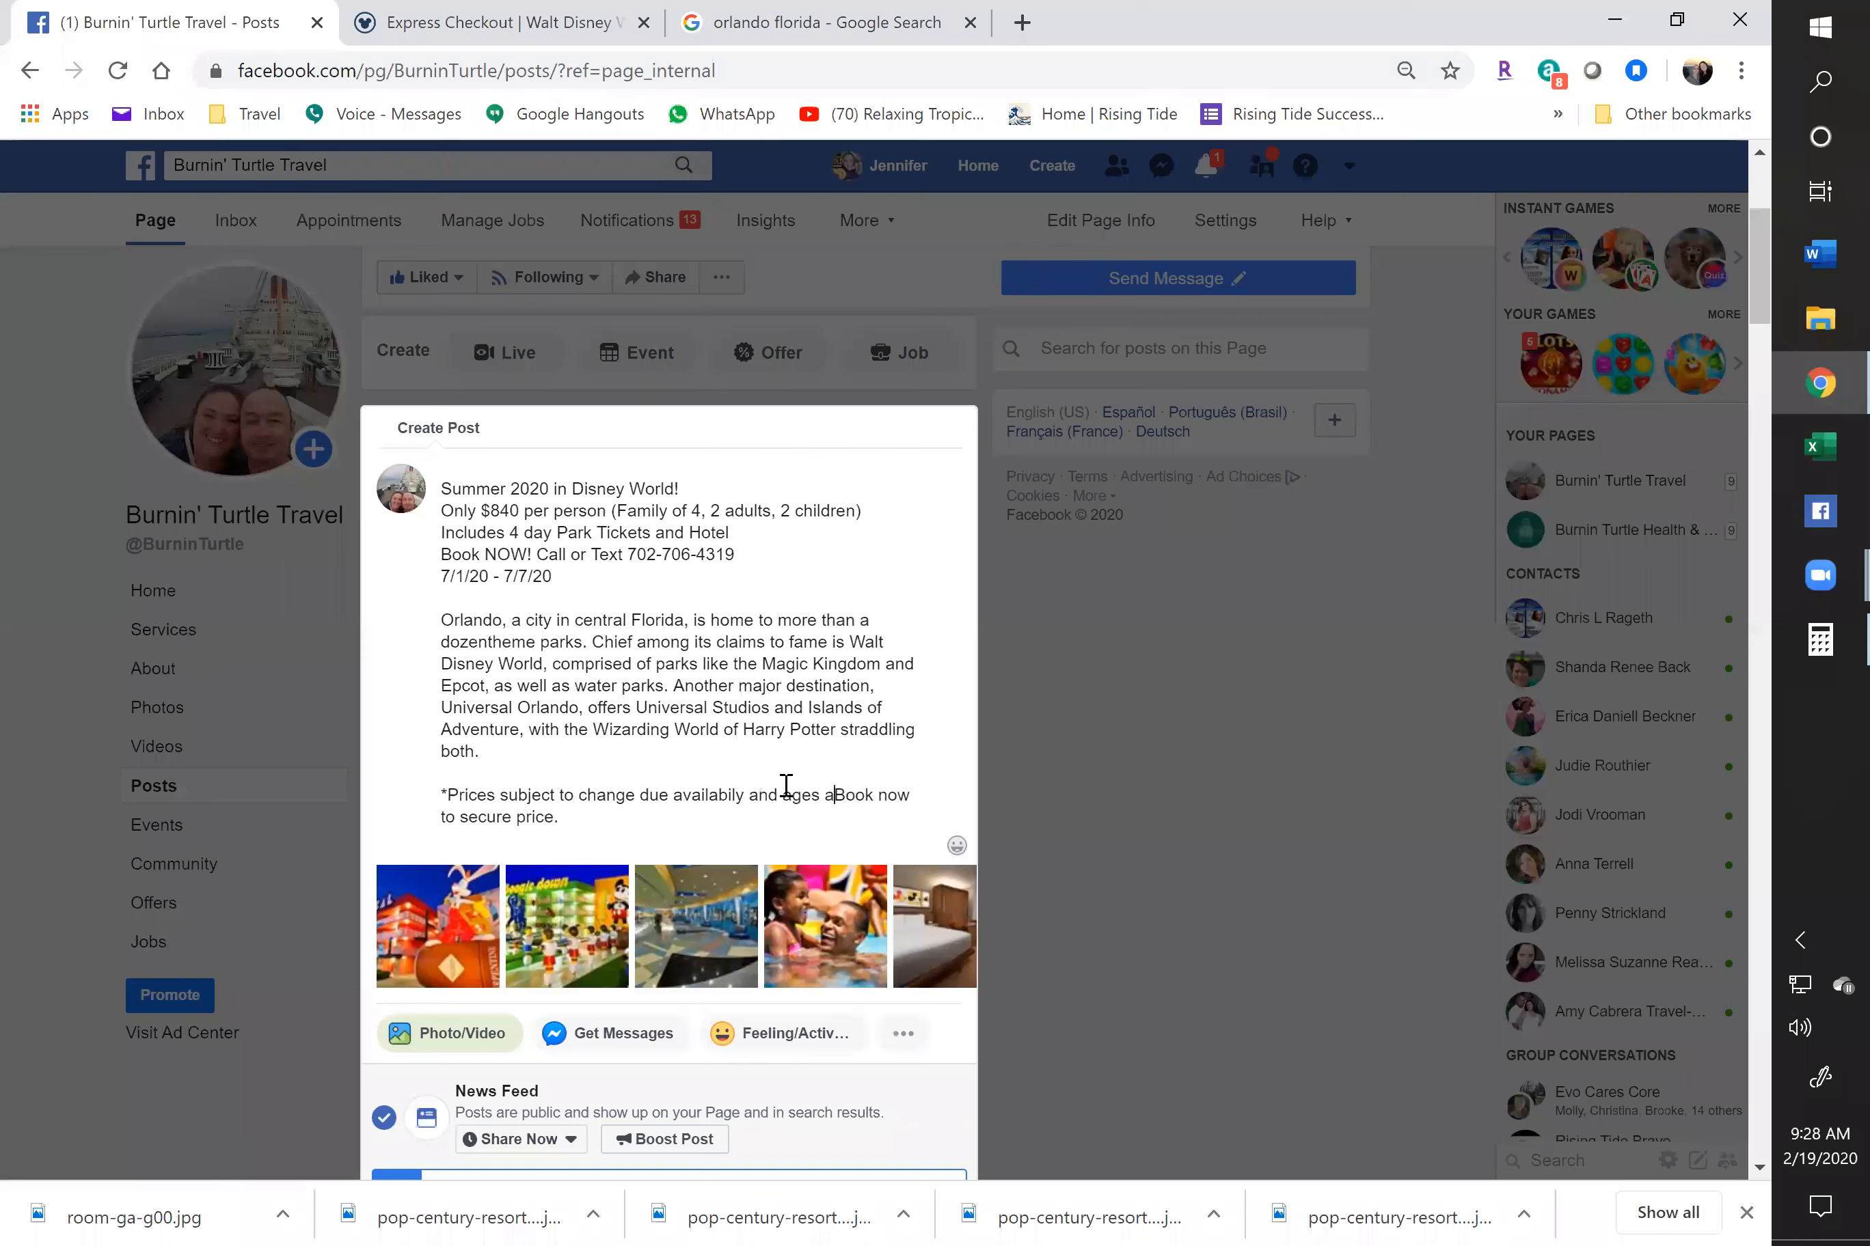
pyautogui.write('vel date')
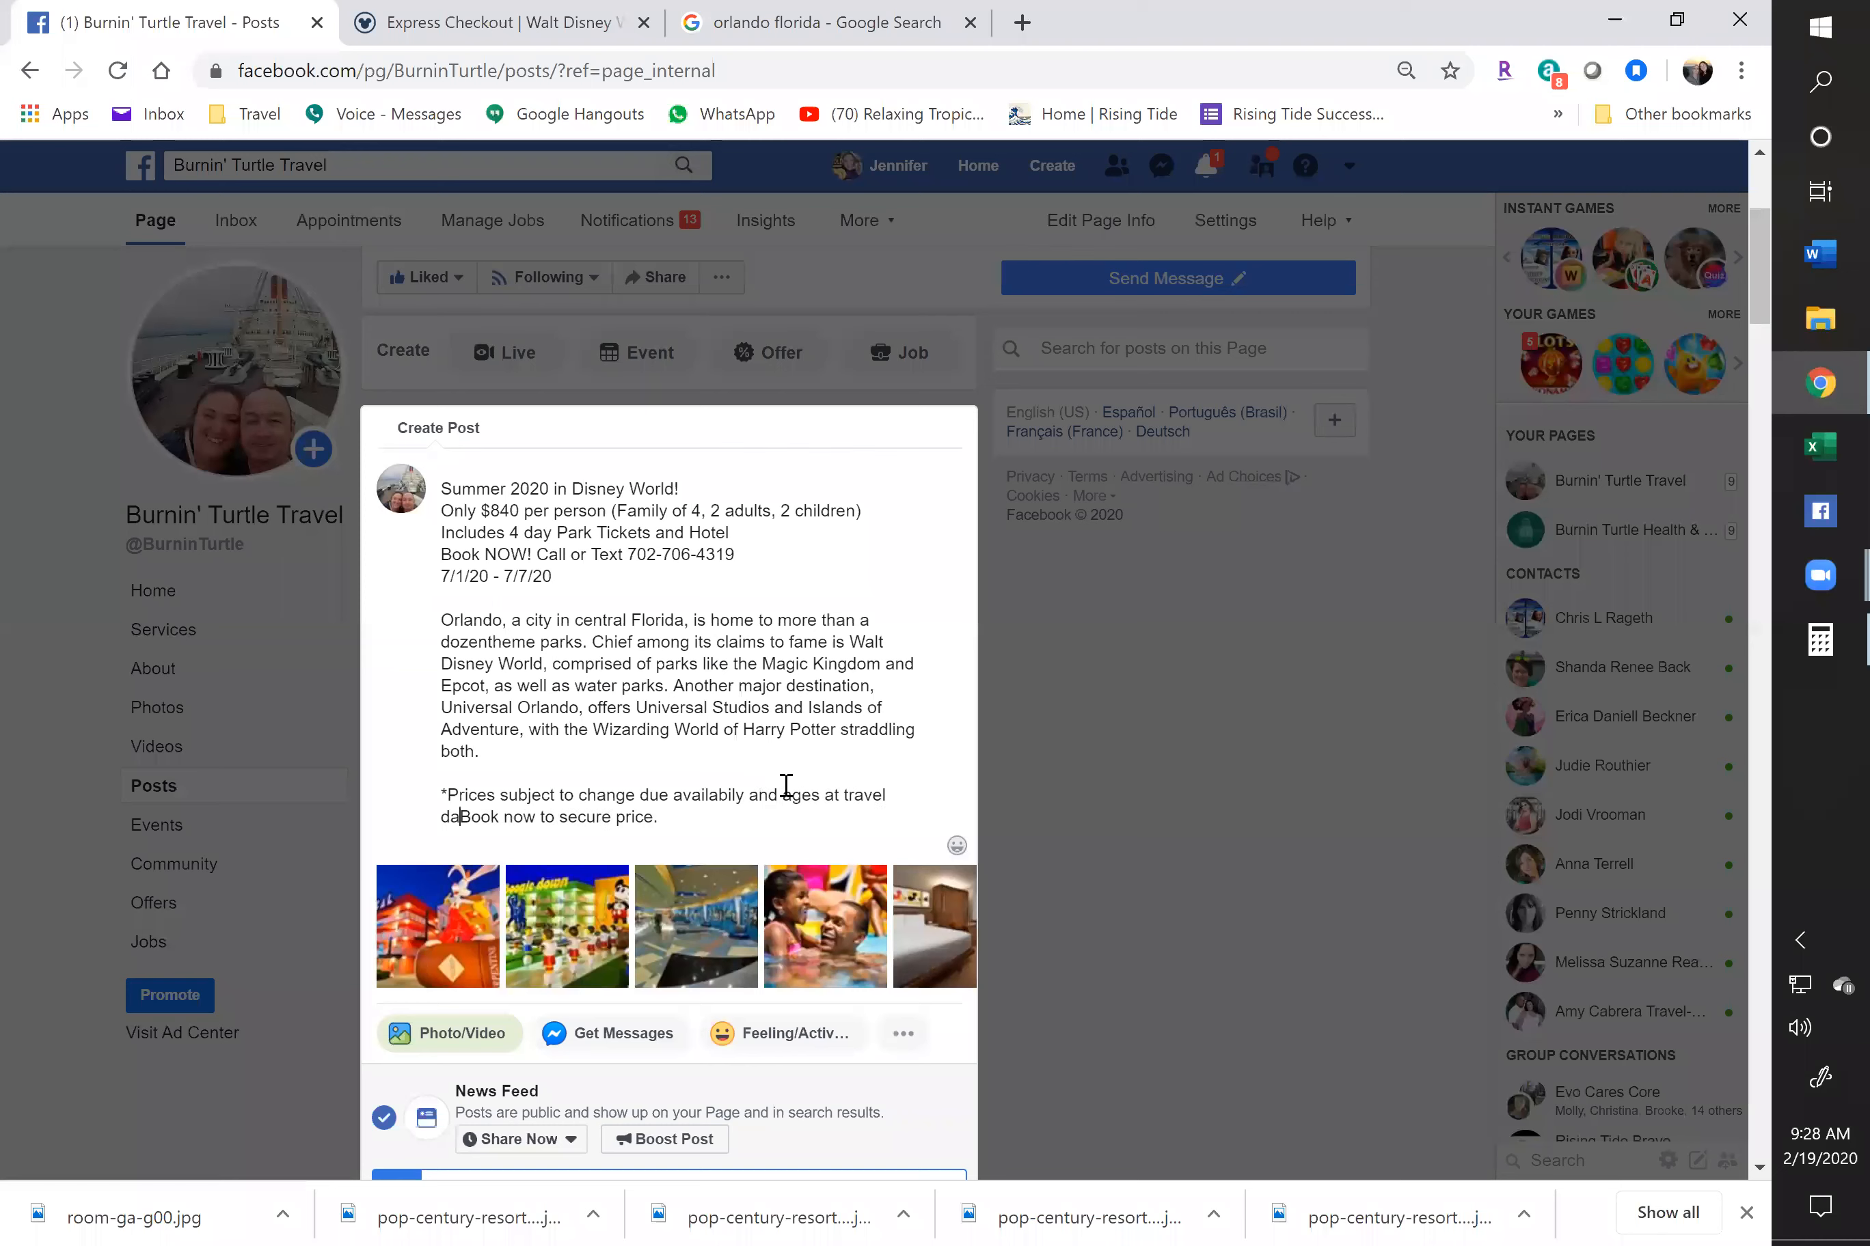
pyautogui.write('.')
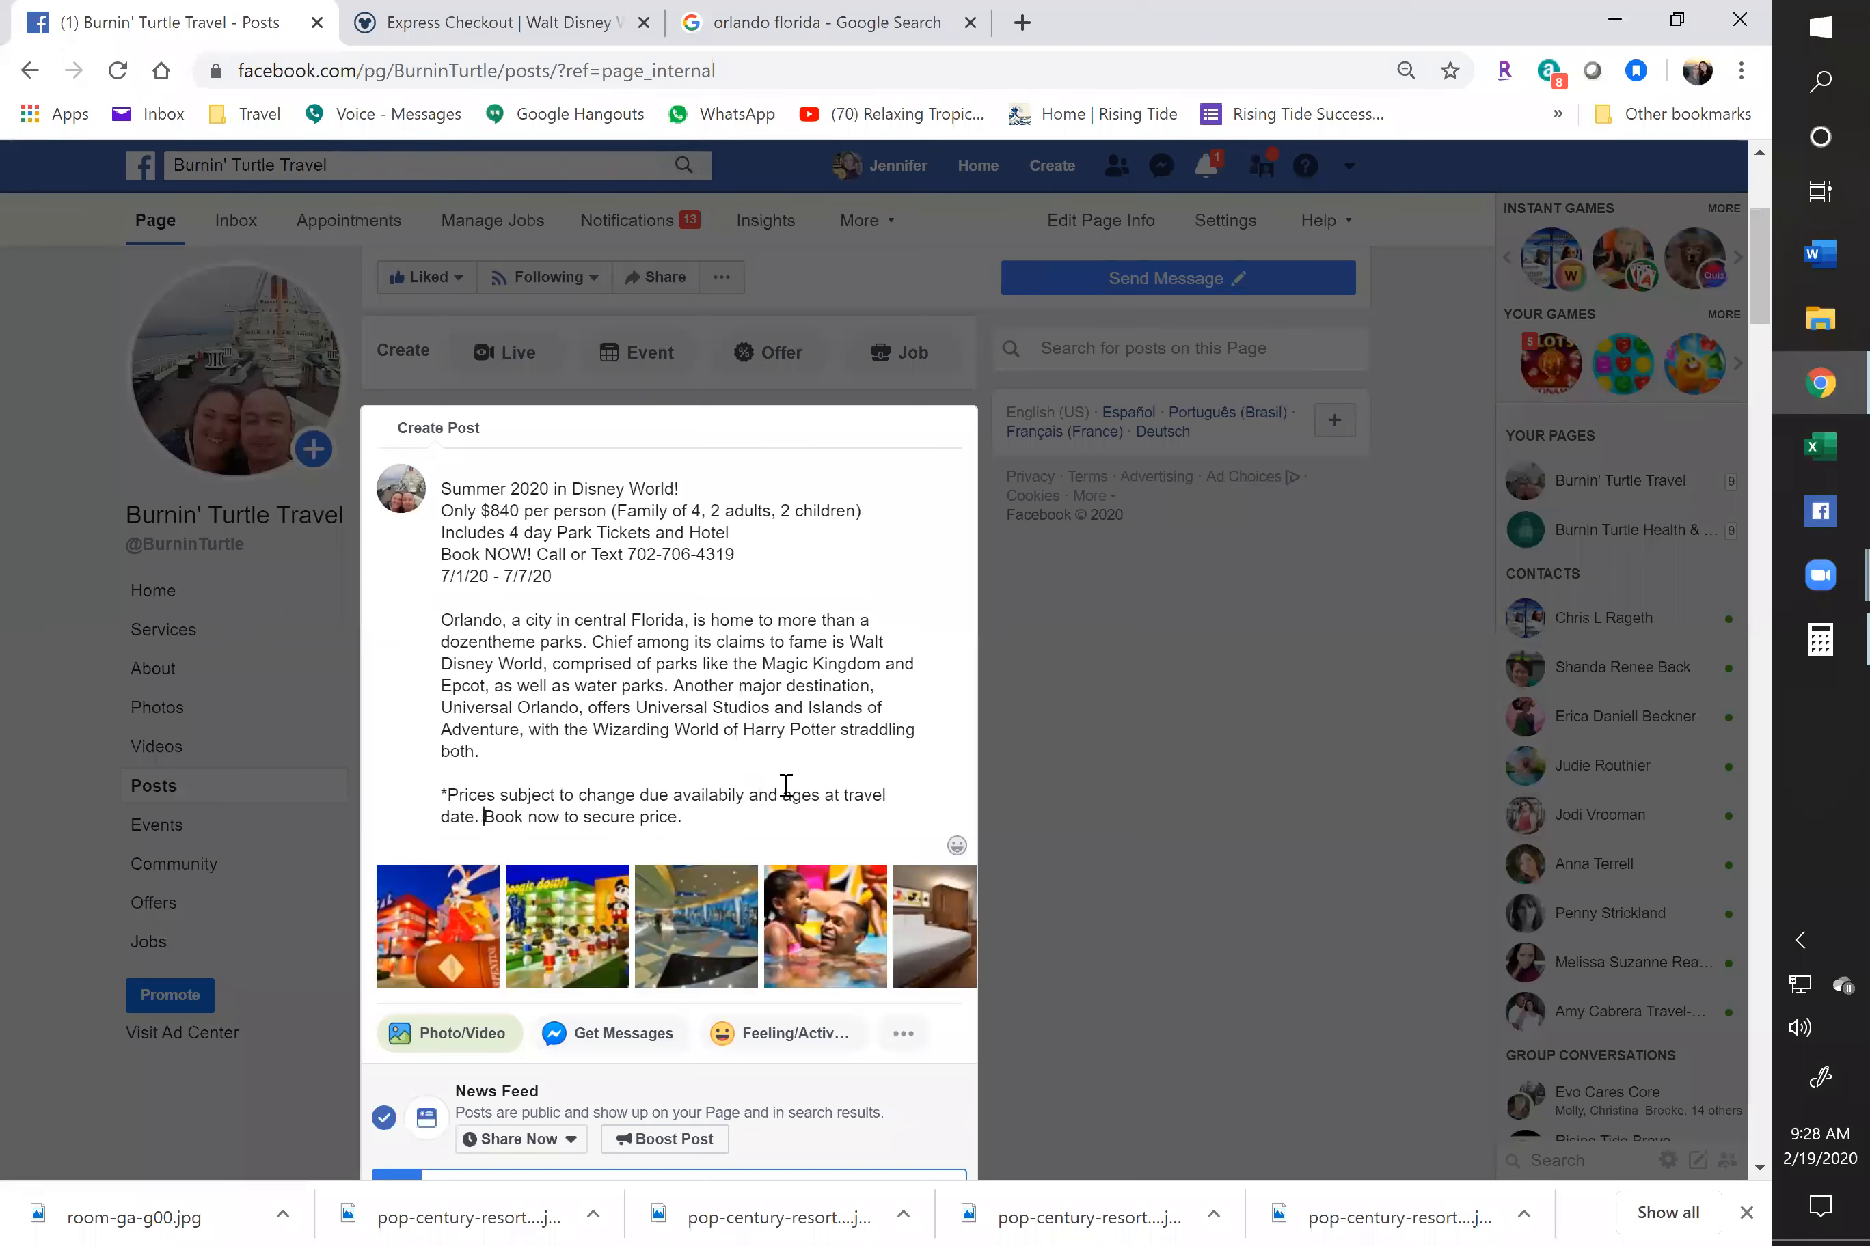
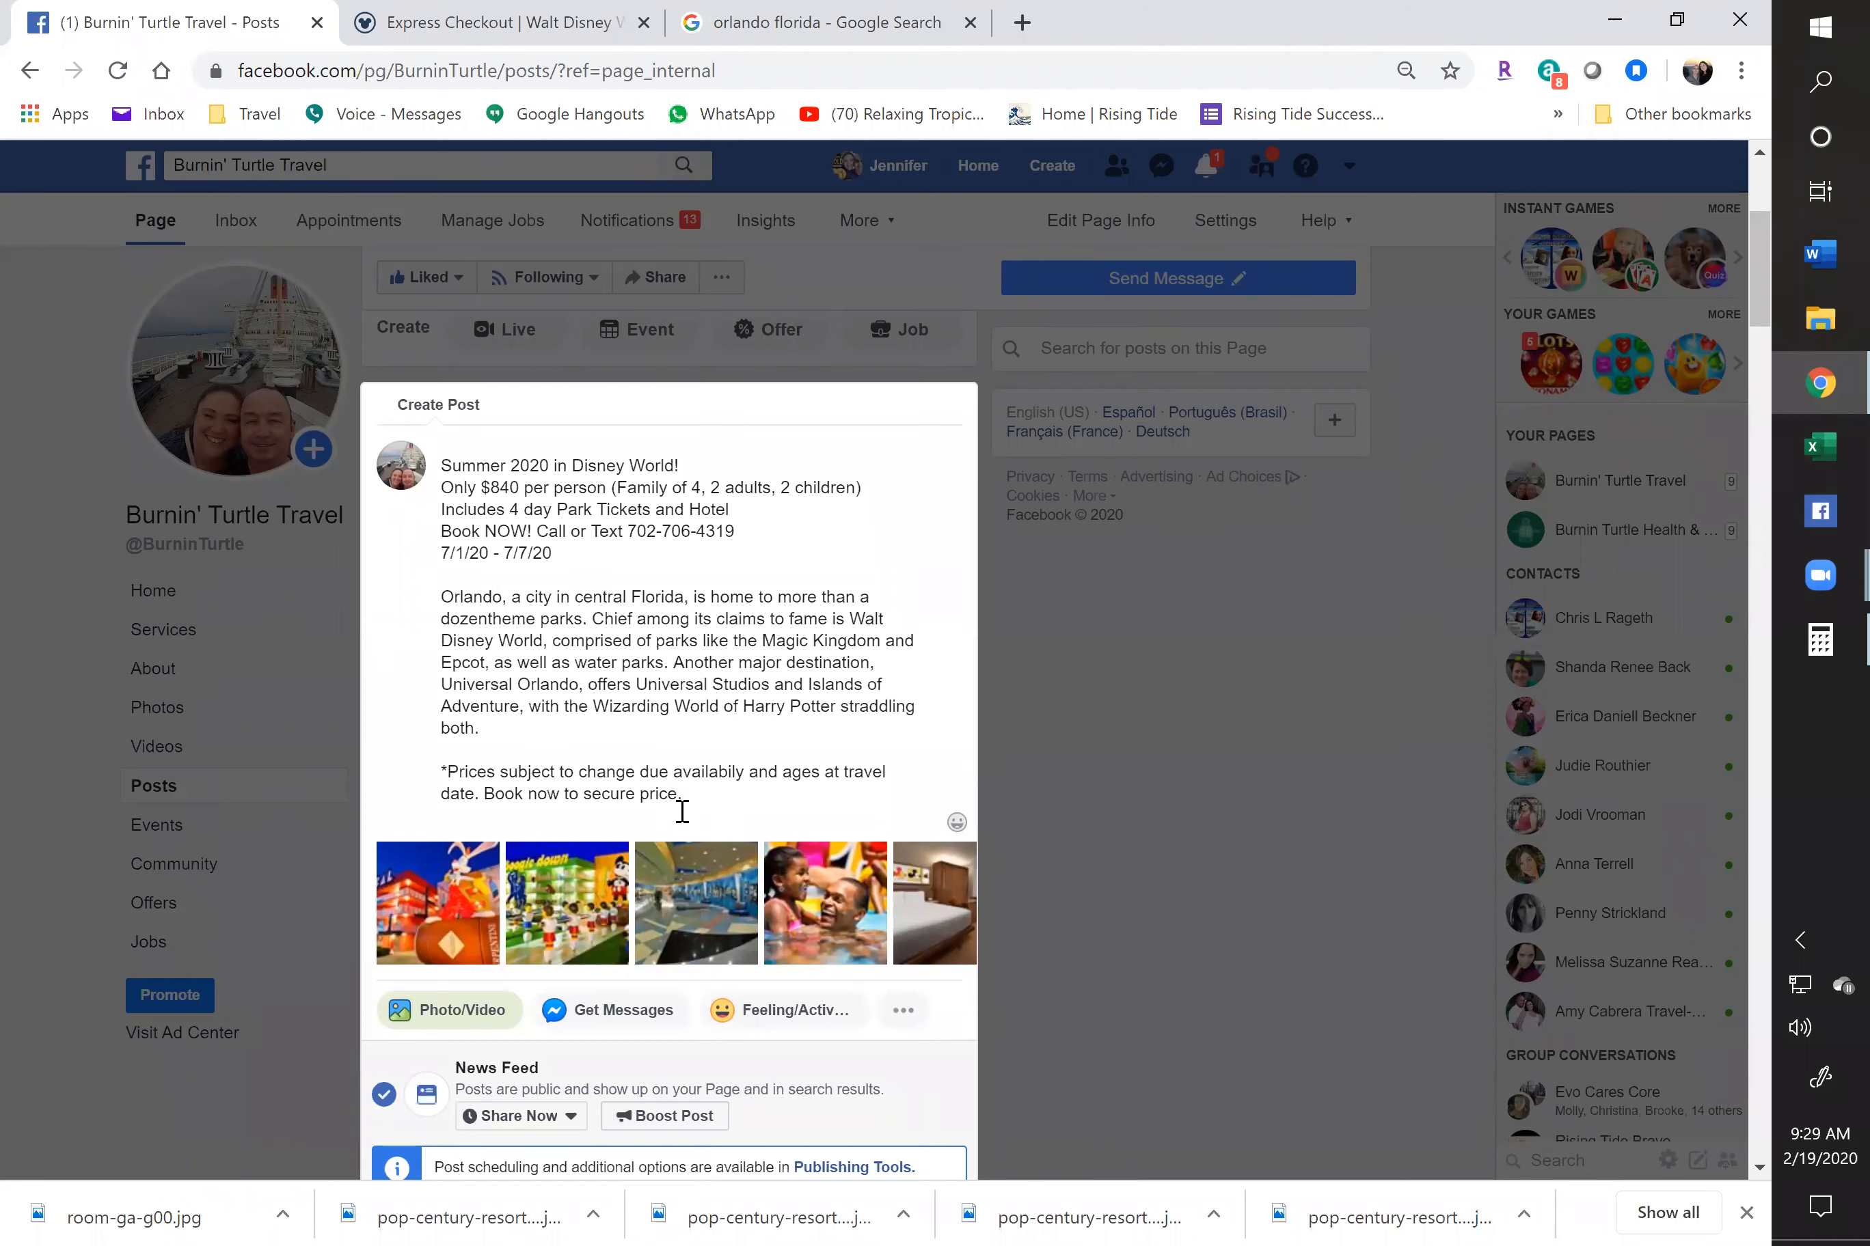
# Publish the Summer 2020 Disney World deal post with its resort photos, then dismiss the downloads bar
pyautogui.scroll(-5, 681, 813)
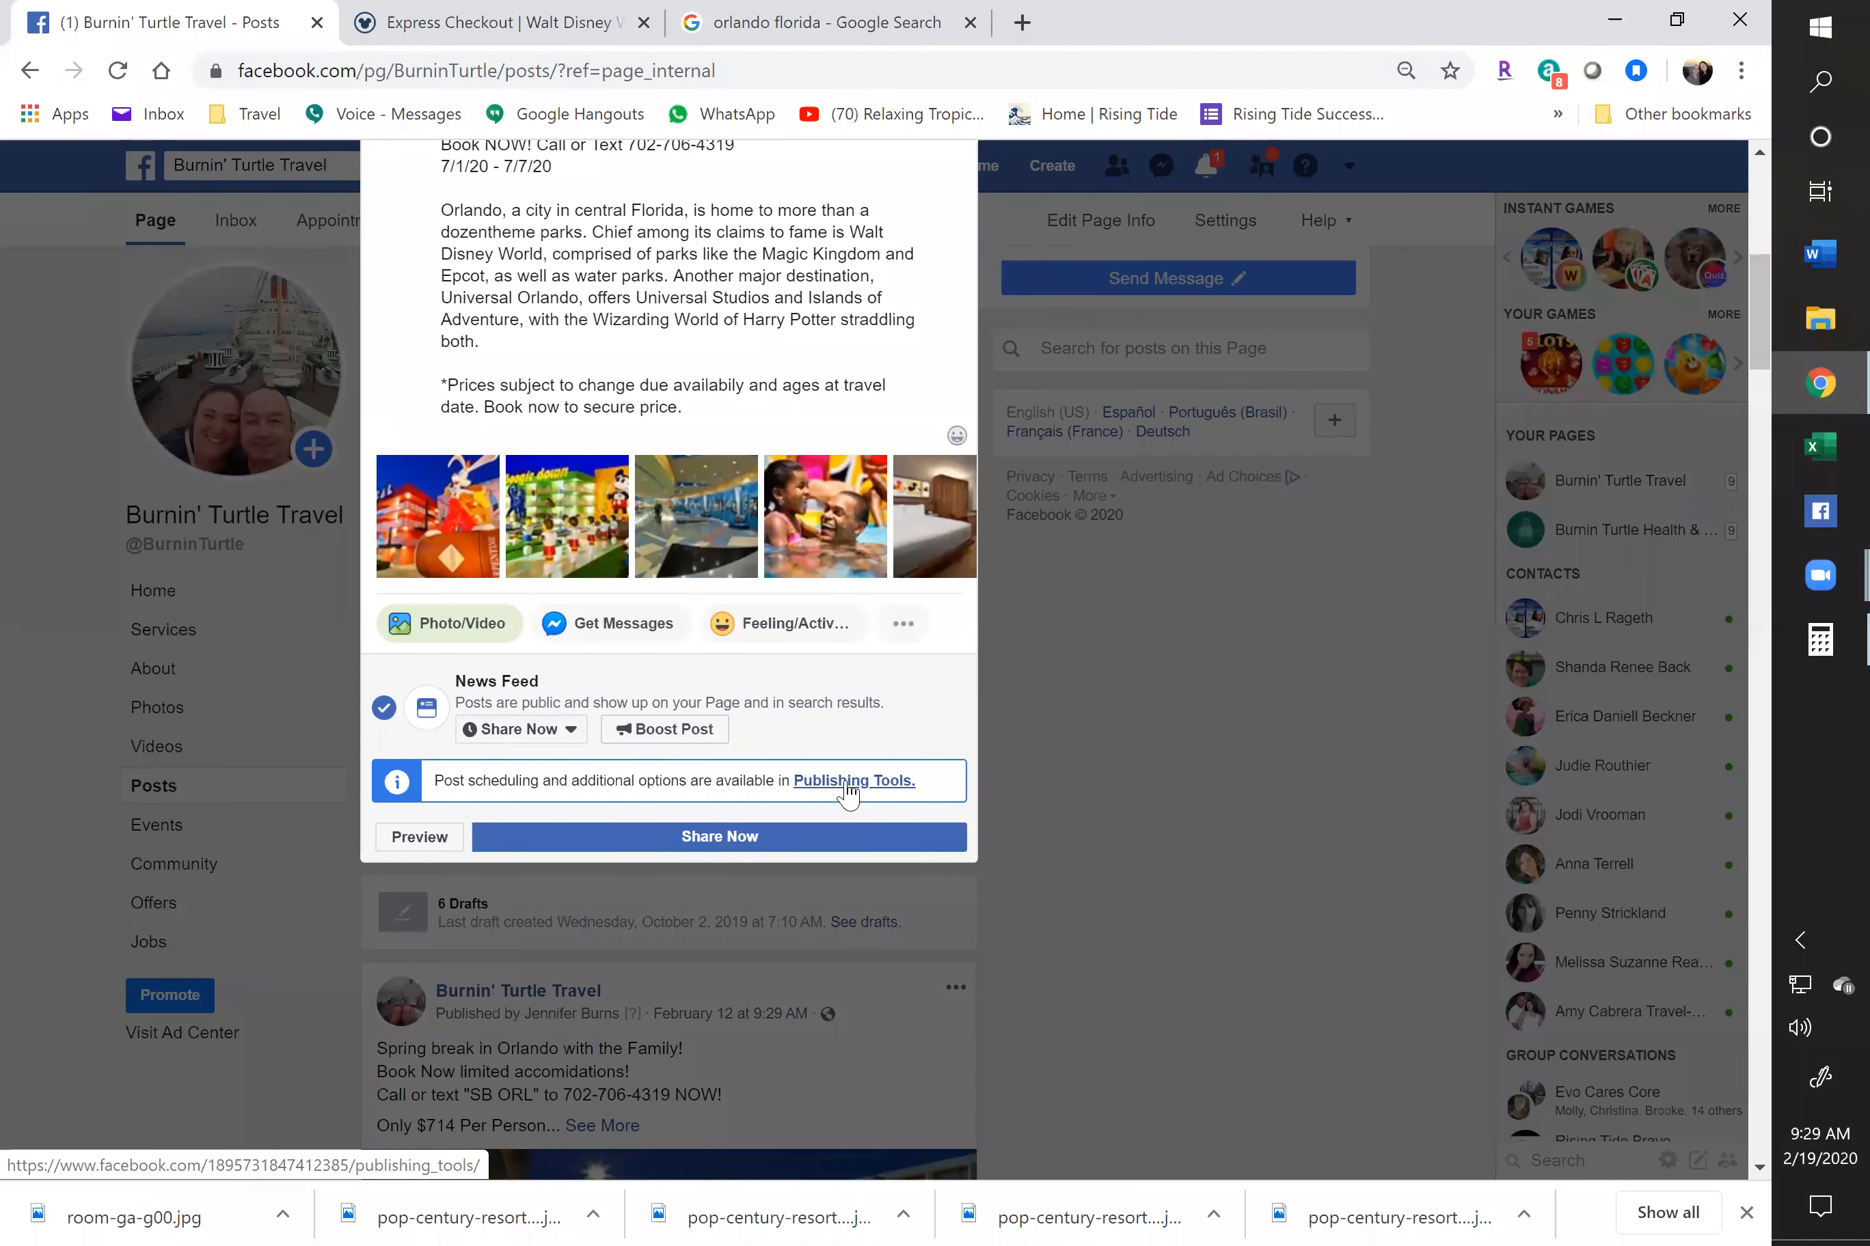
pyautogui.click(688, 853)
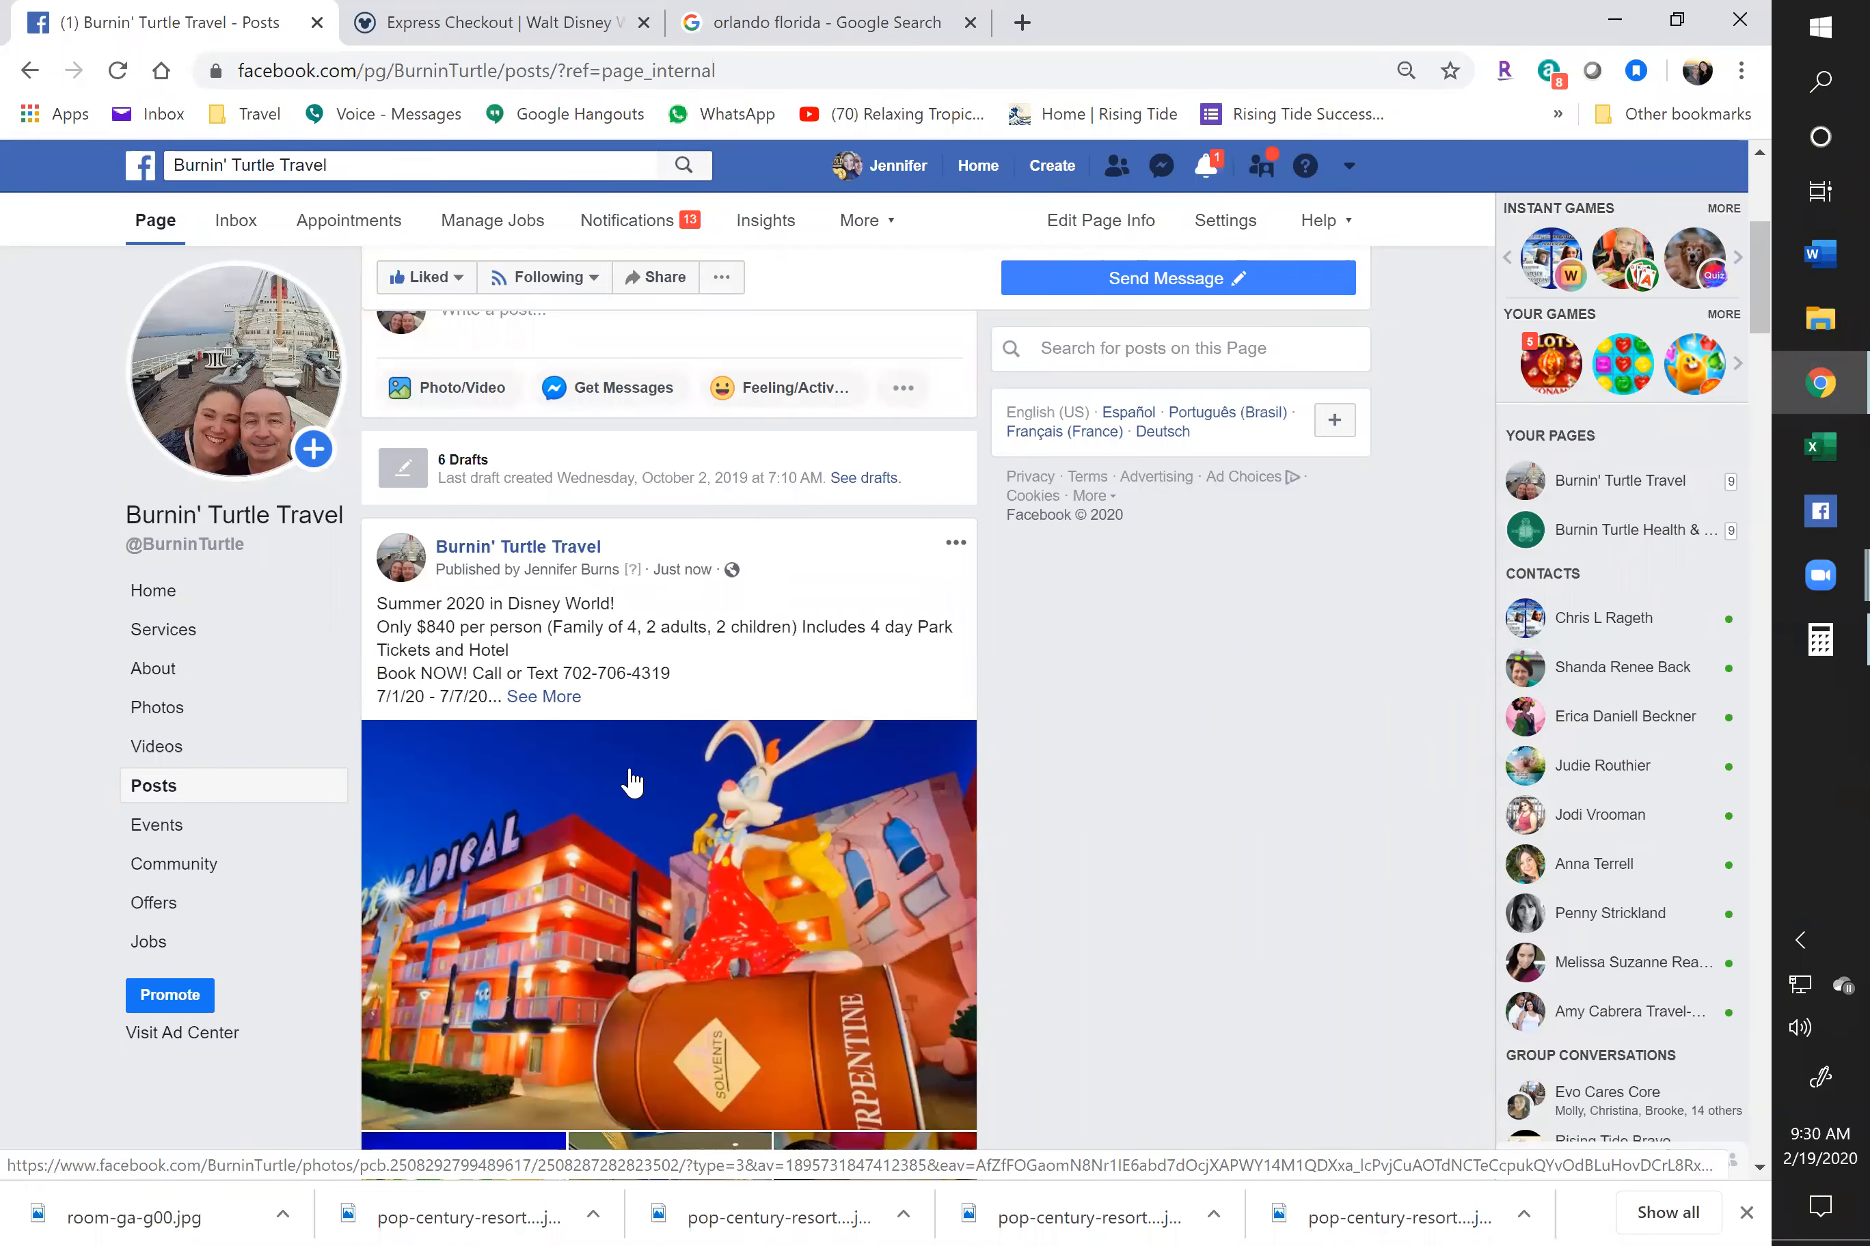
pyautogui.click(1743, 1214)
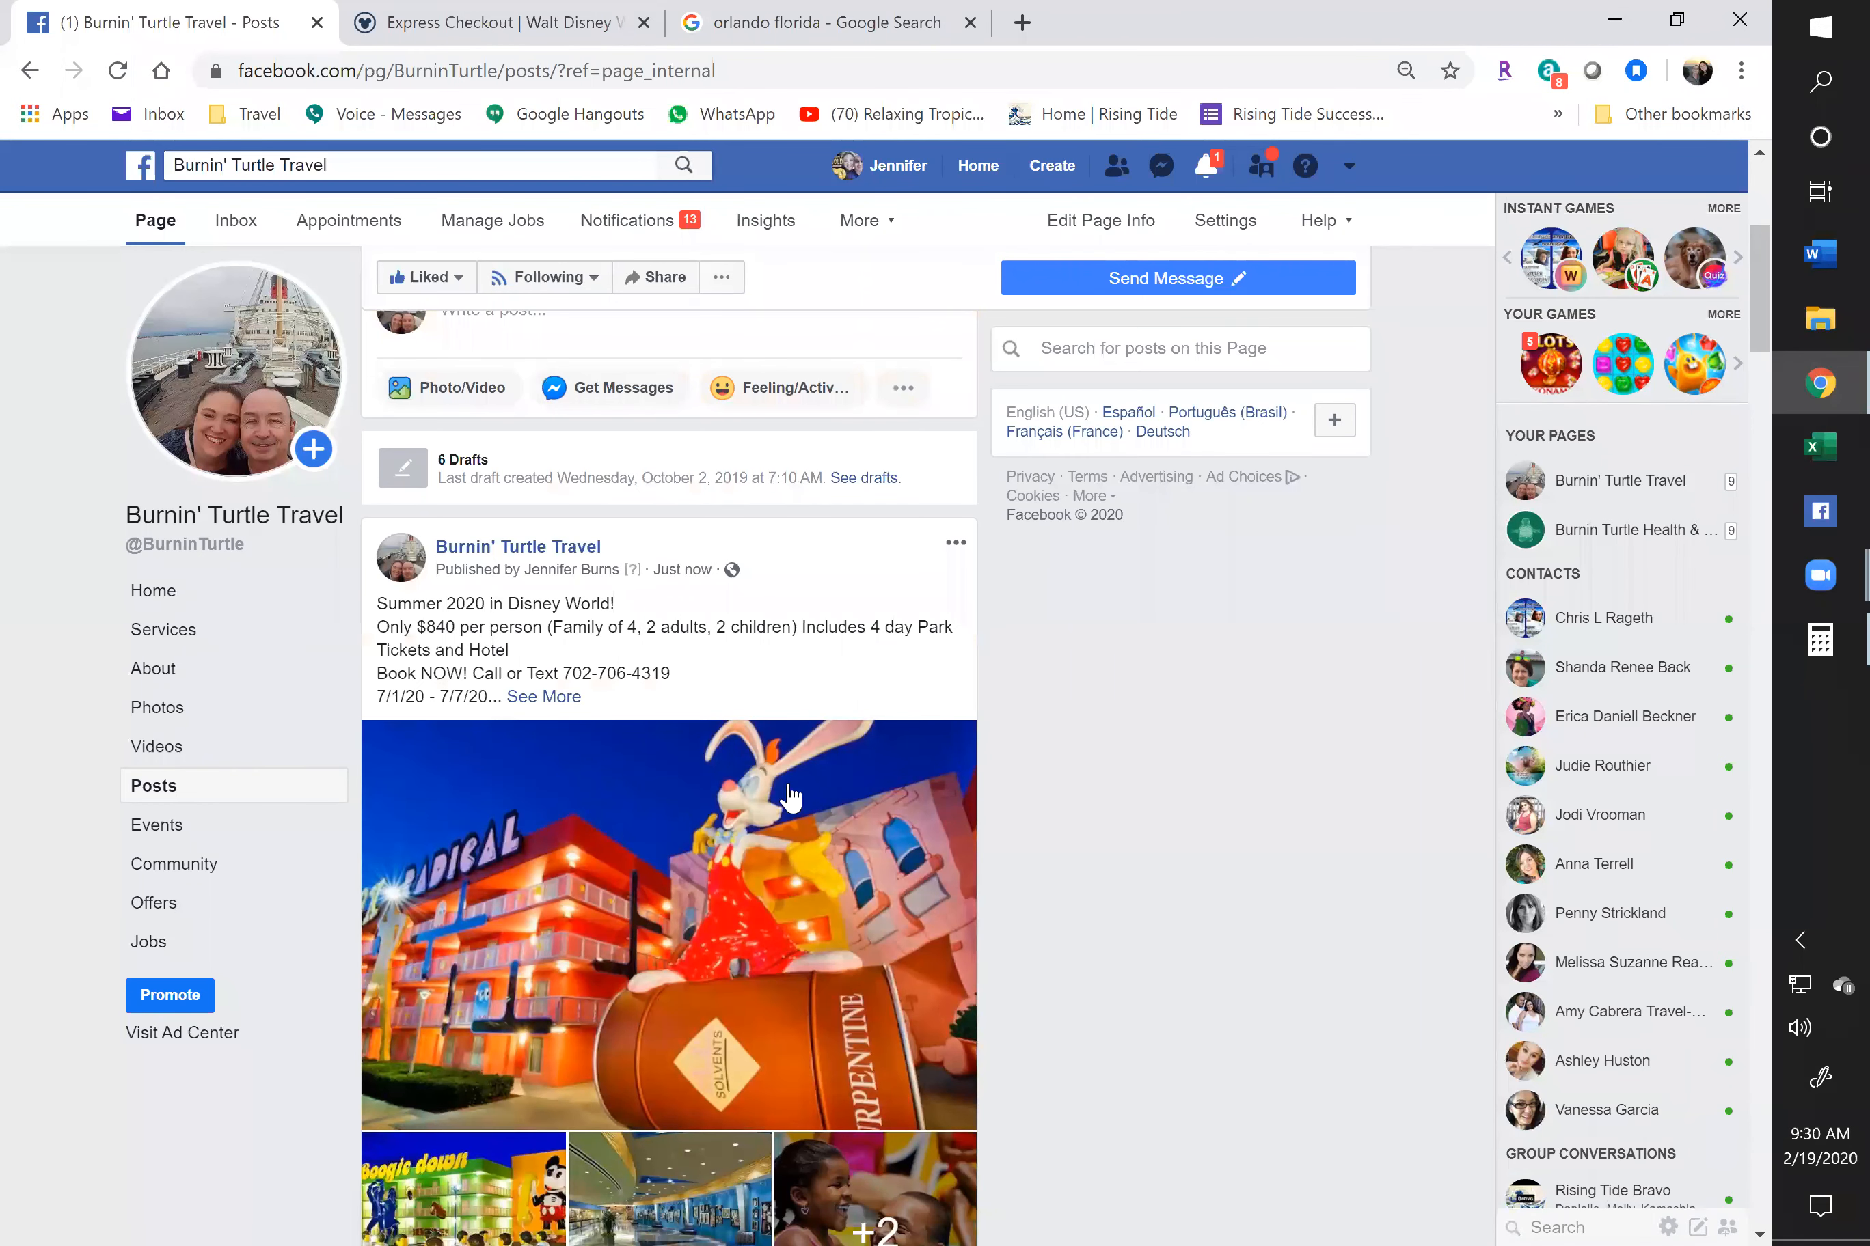
# Load facebook.com in the Google search tab, then open the options menu of the new deal post
pyautogui.scroll(-1, 797, 802)
pyautogui.scroll(-1, 797, 801)
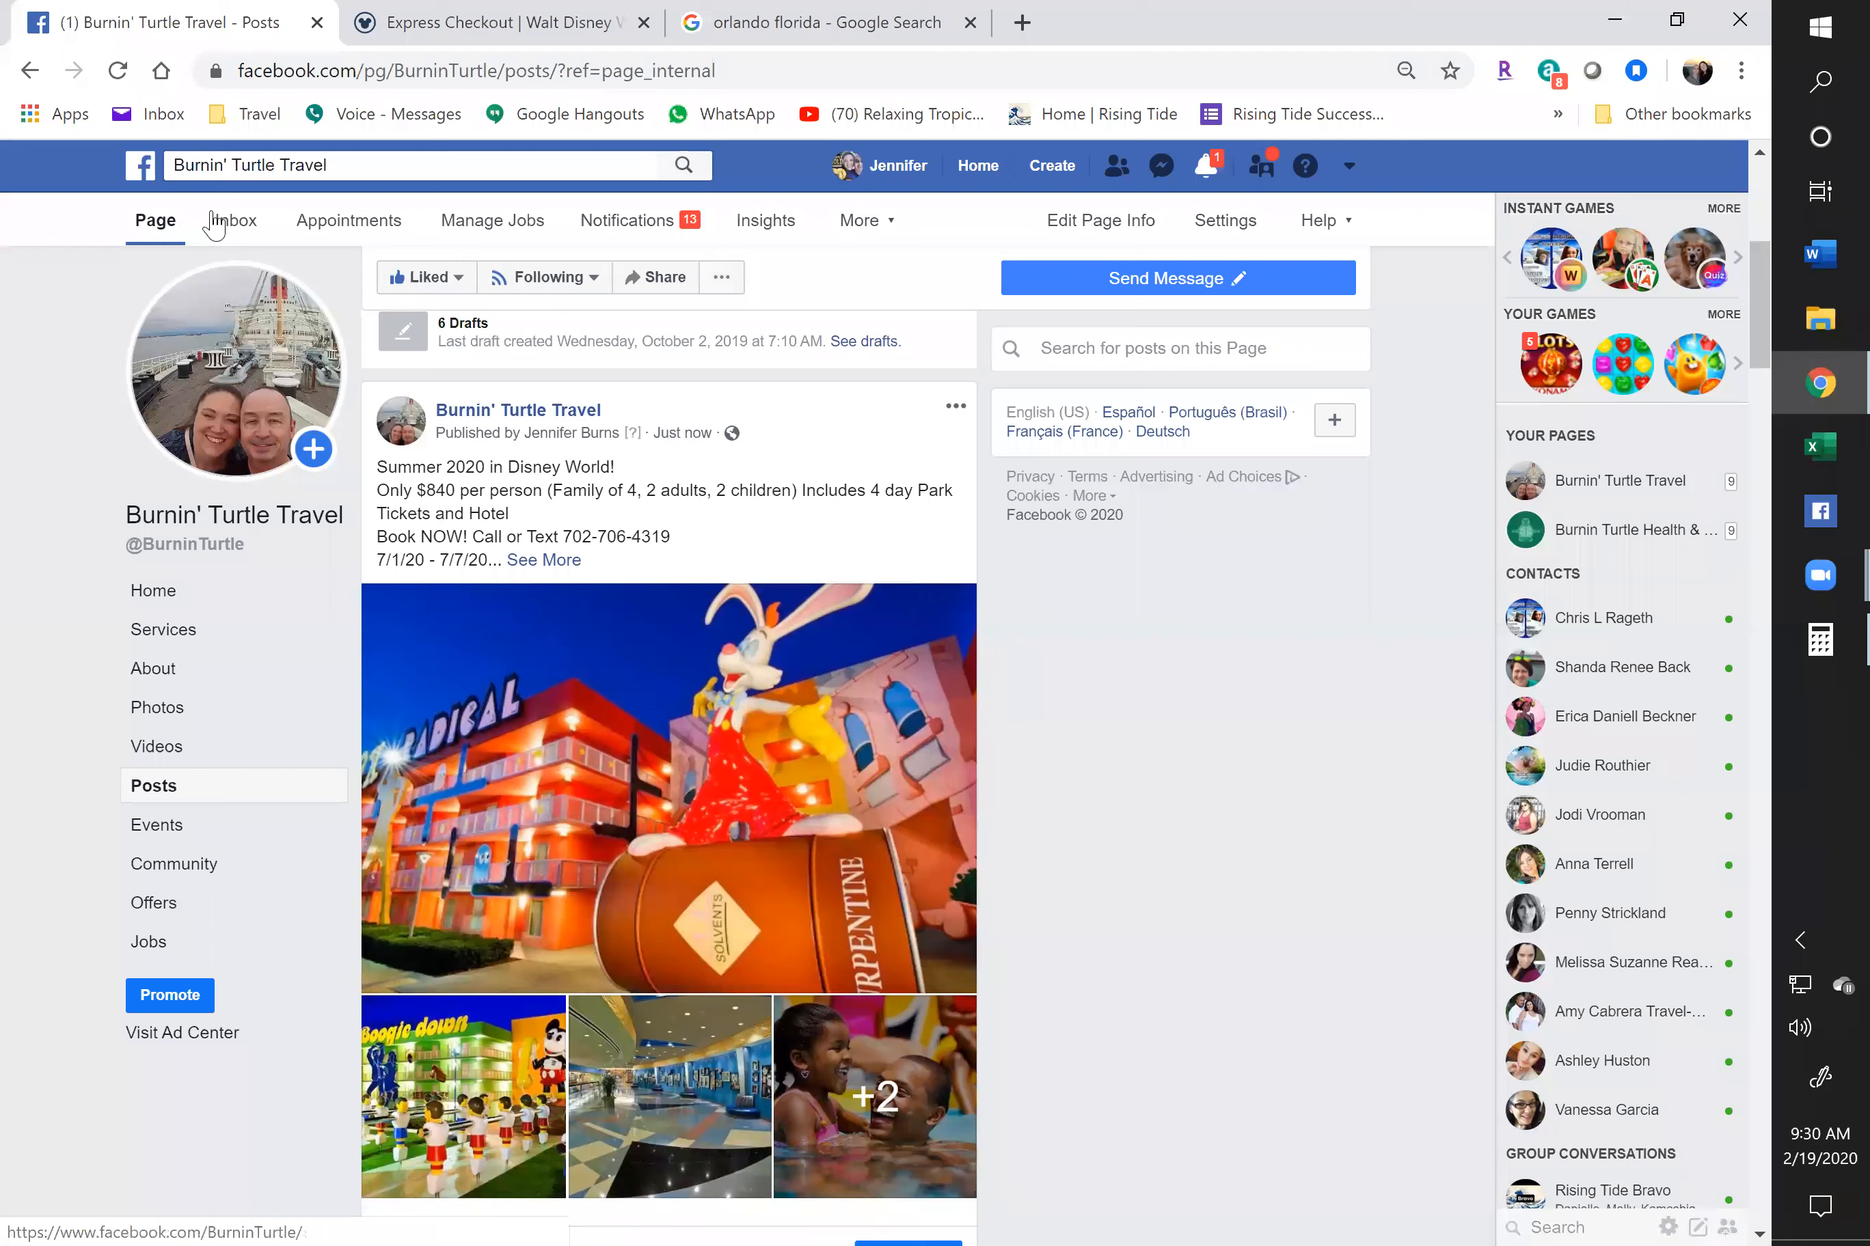
pyautogui.click(912, 9)
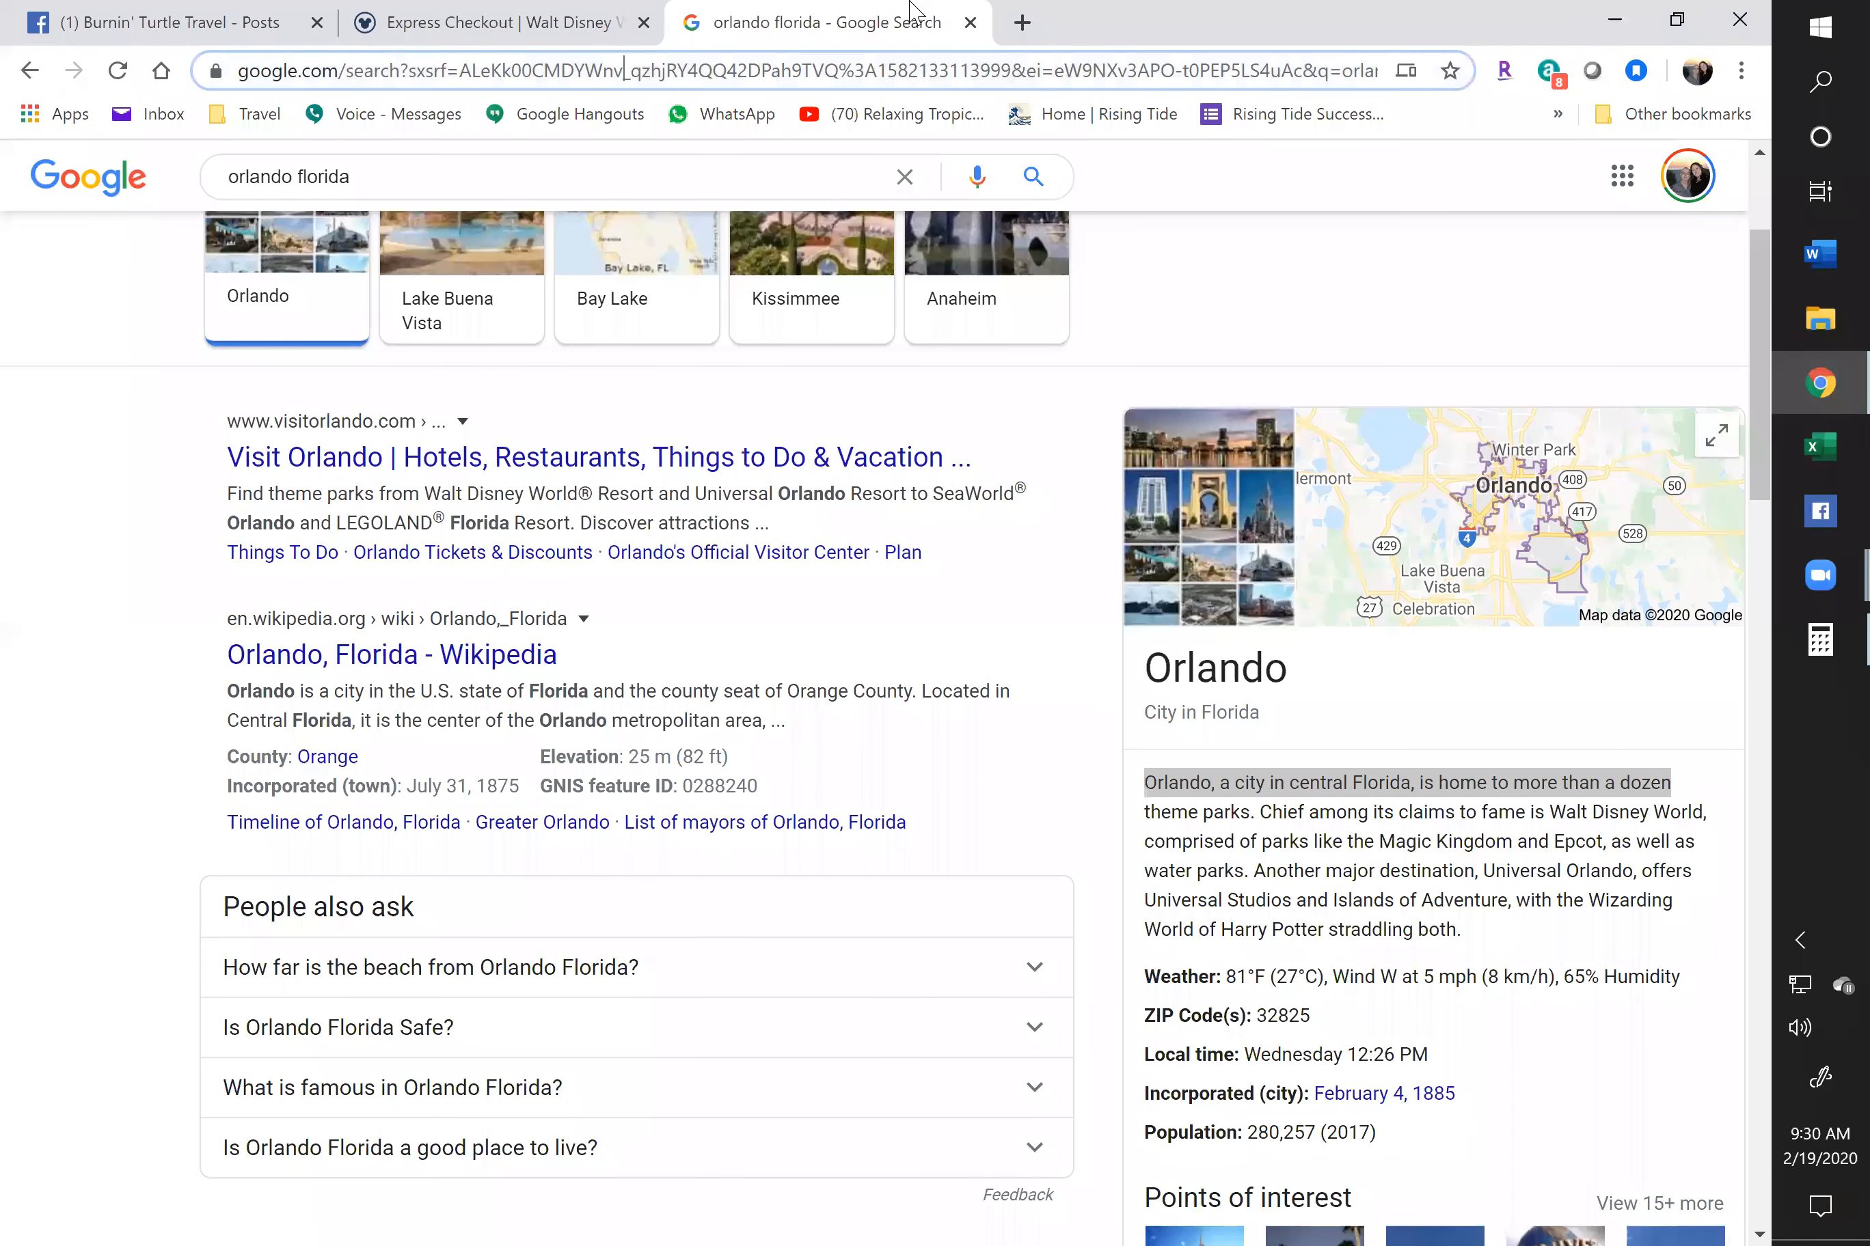
pyautogui.write('facebook.com')
pyautogui.press('Return')
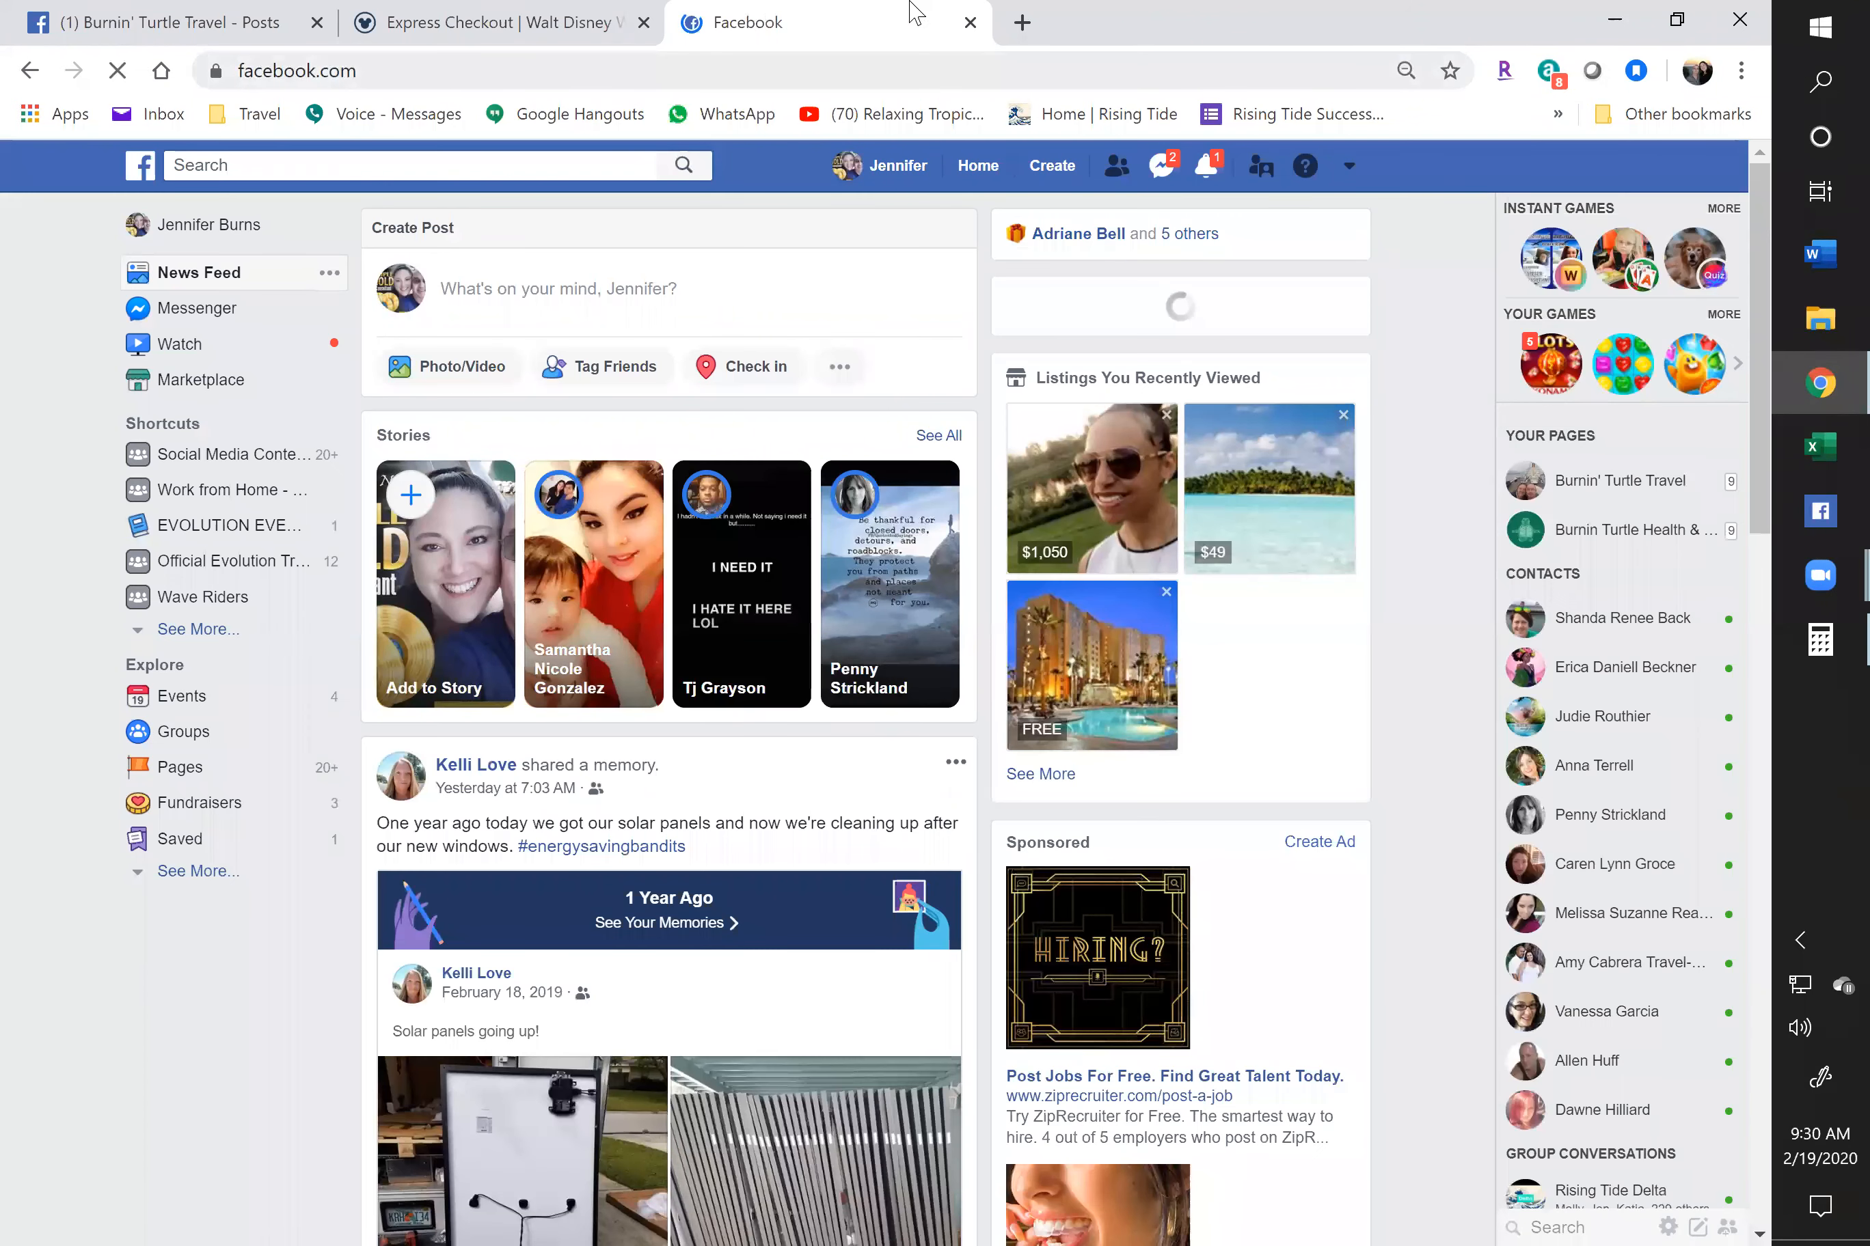
pyautogui.click(246, 24)
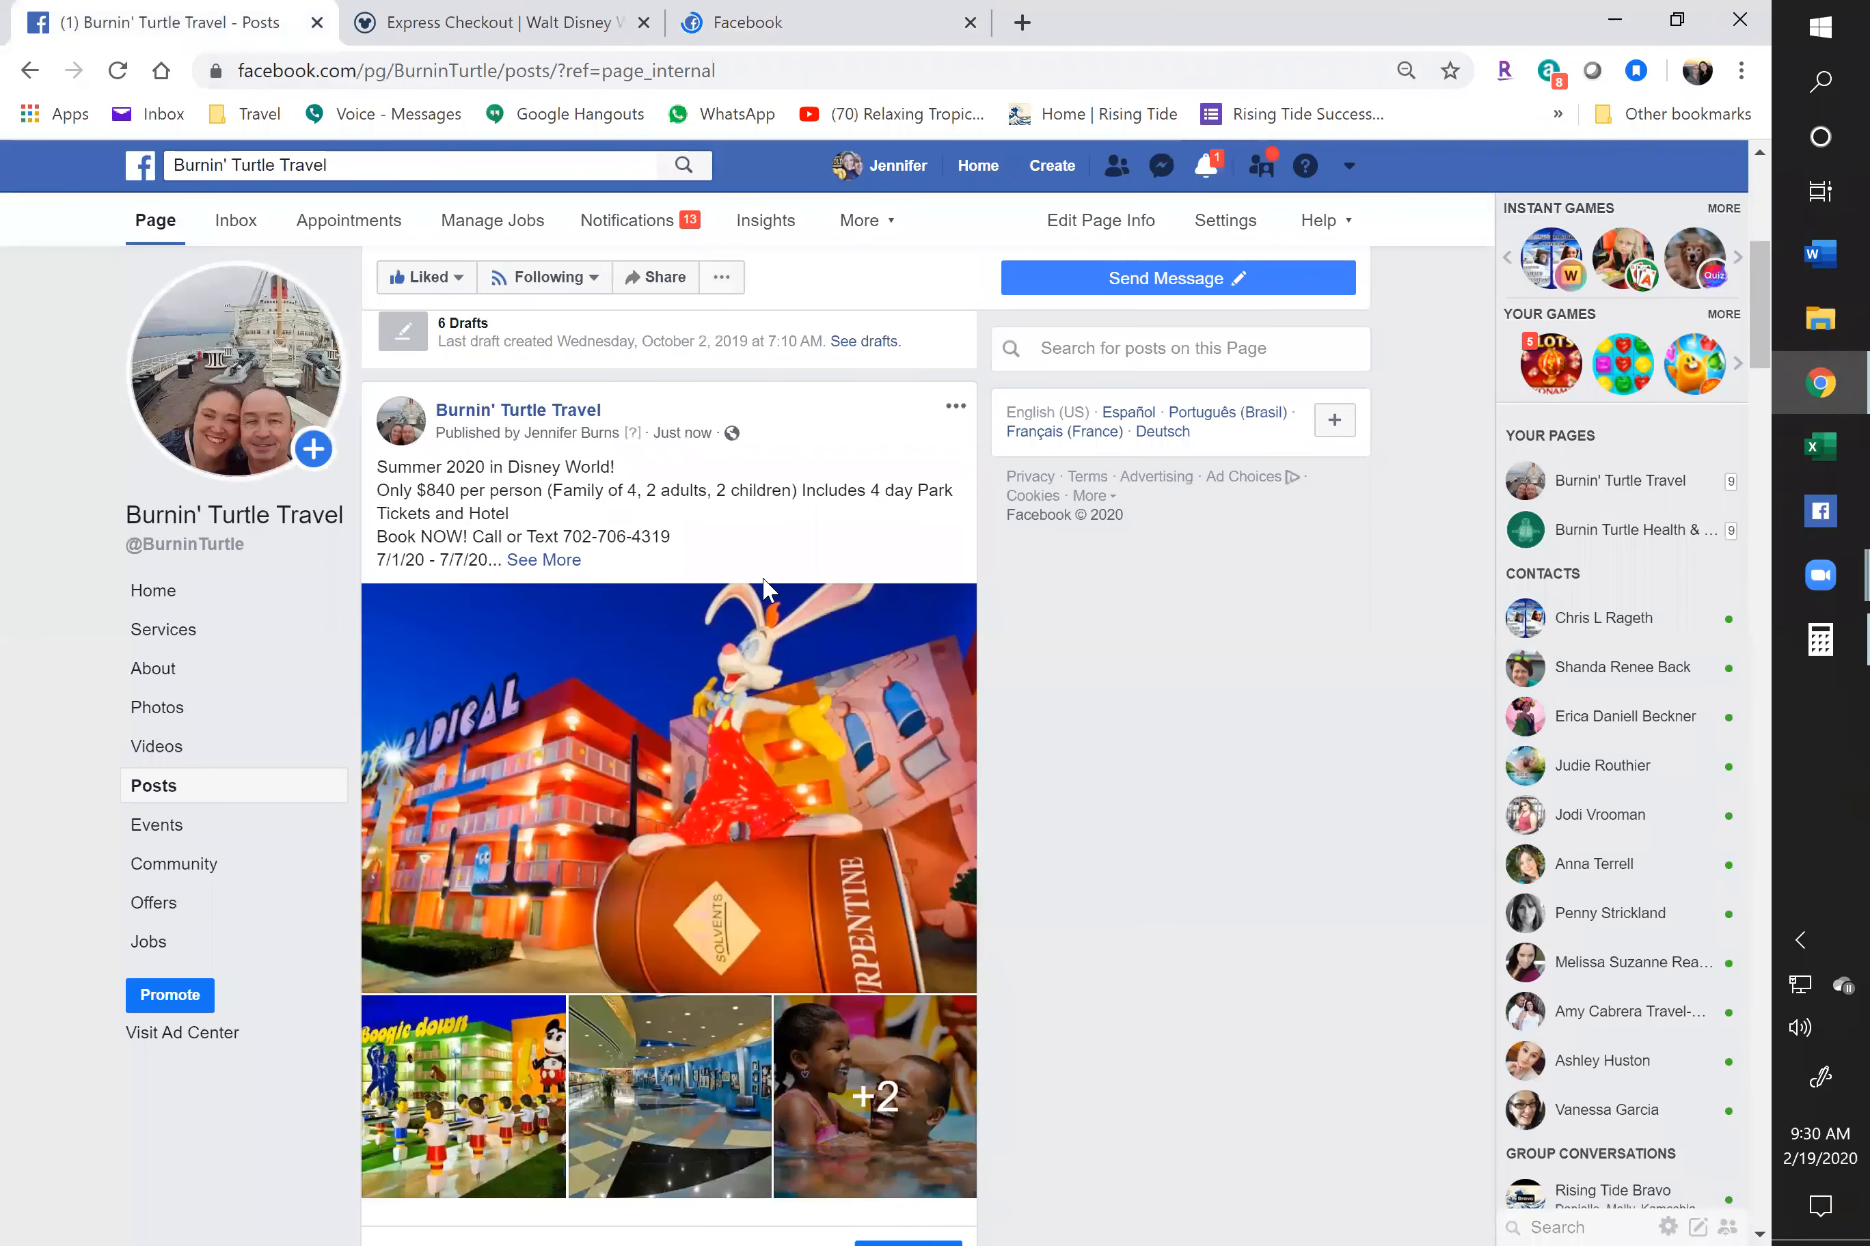
pyautogui.click(954, 413)
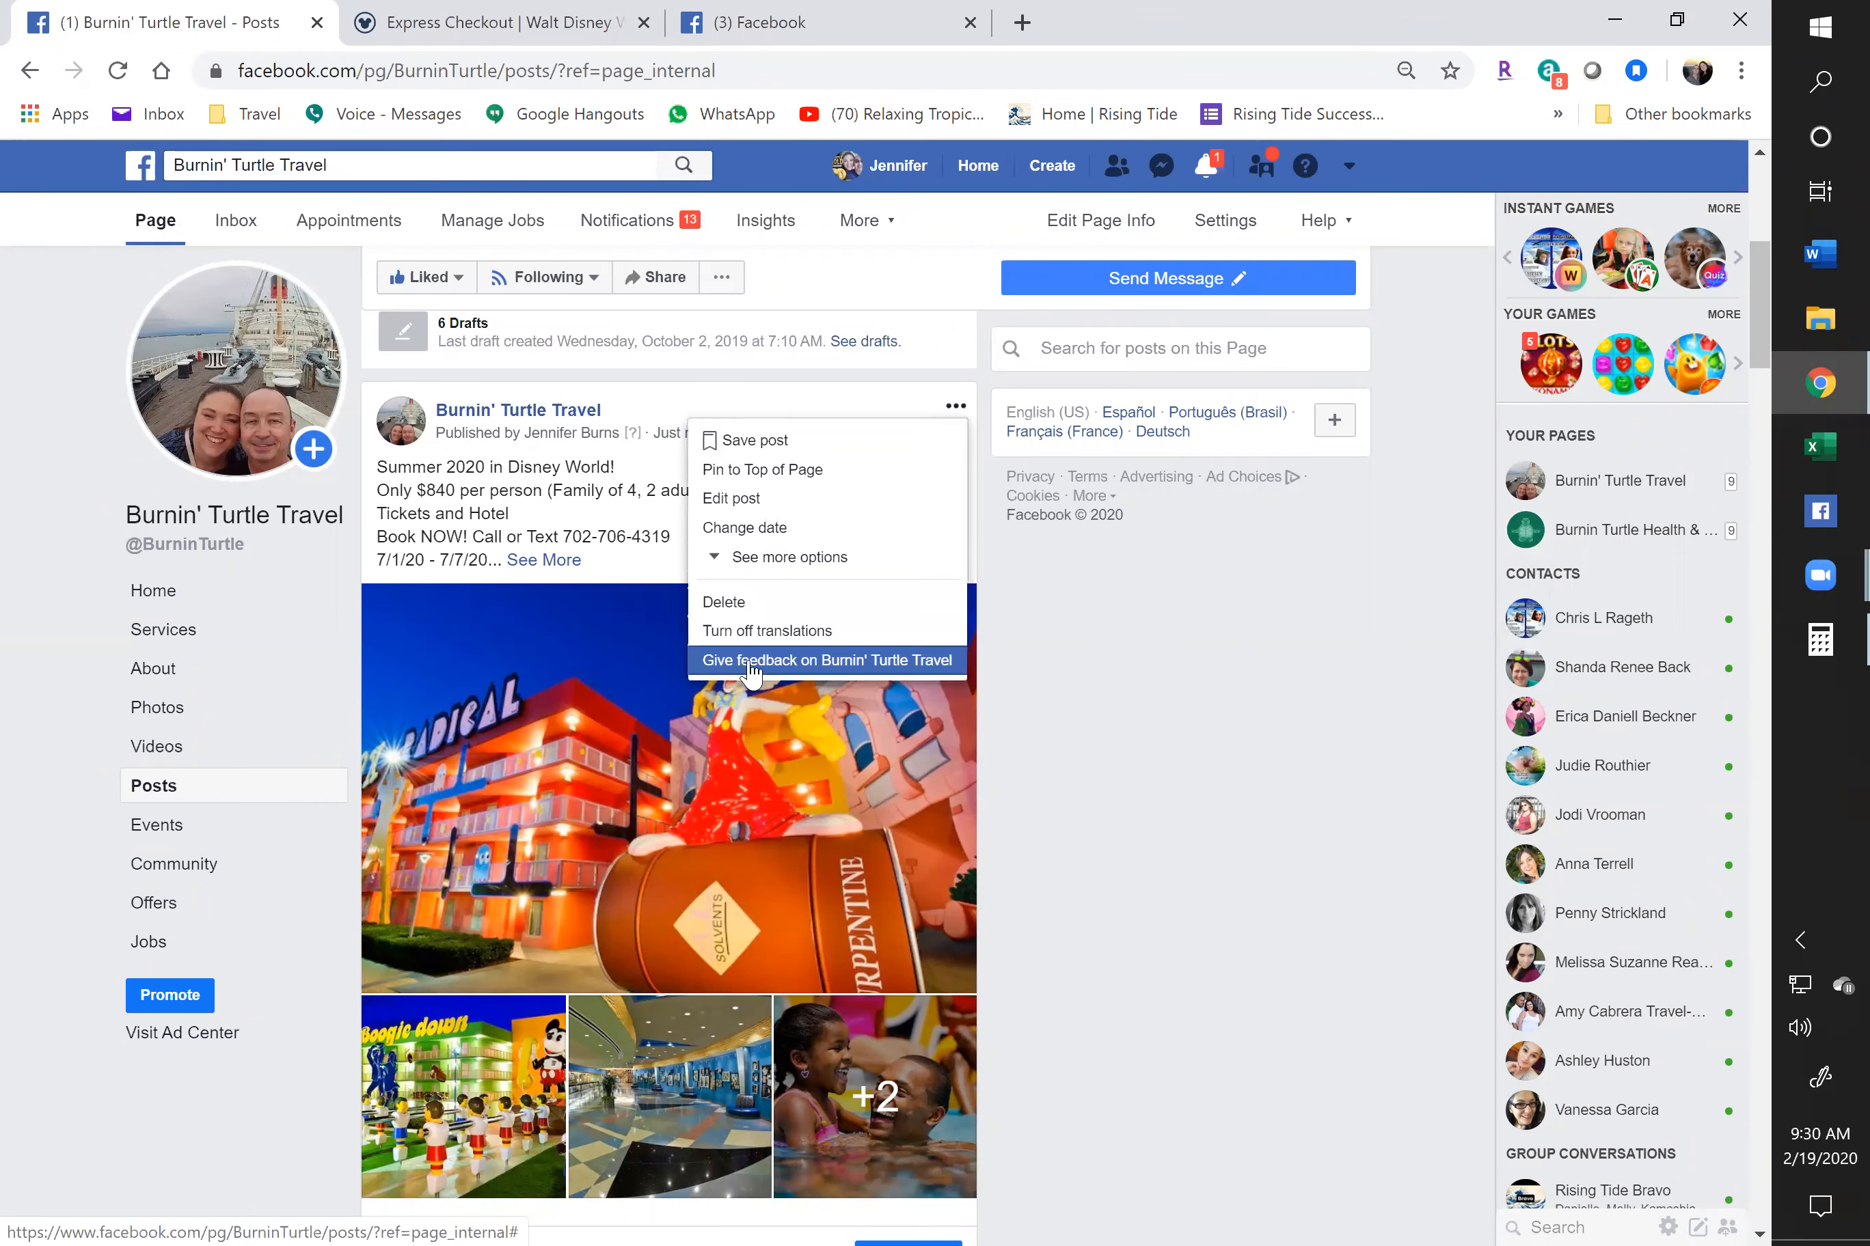
# Edit the deal post, replacing '$840 per person' with '$200 down', then check the Disney Express Checkout tab
pyautogui.click(748, 499)
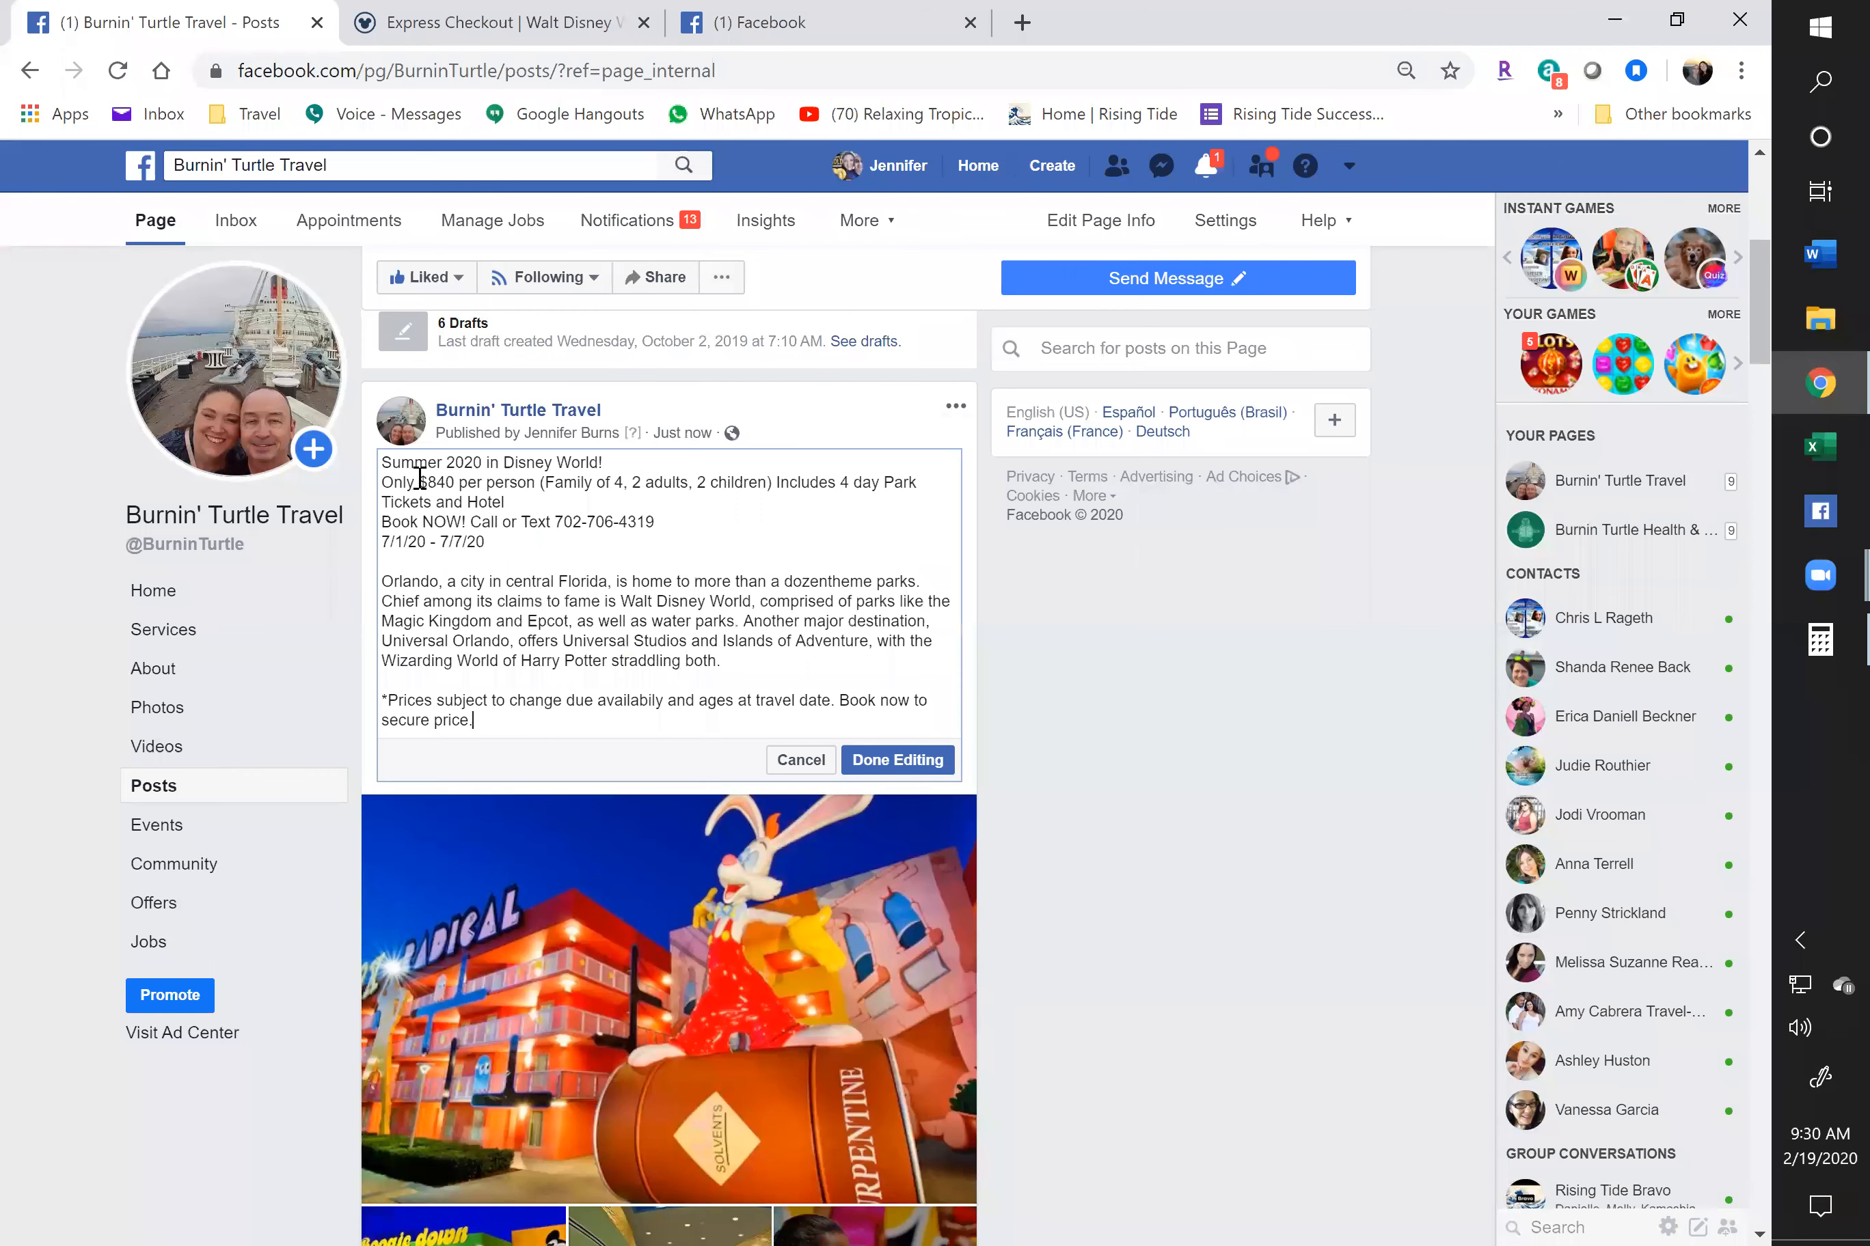
pyautogui.moveTo(418, 481); pyautogui.dragTo(460, 481)
pyautogui.keyDown('shift'); pyautogui.click(536, 481); pyautogui.keyUp('shift')
pyautogui.write('$200')
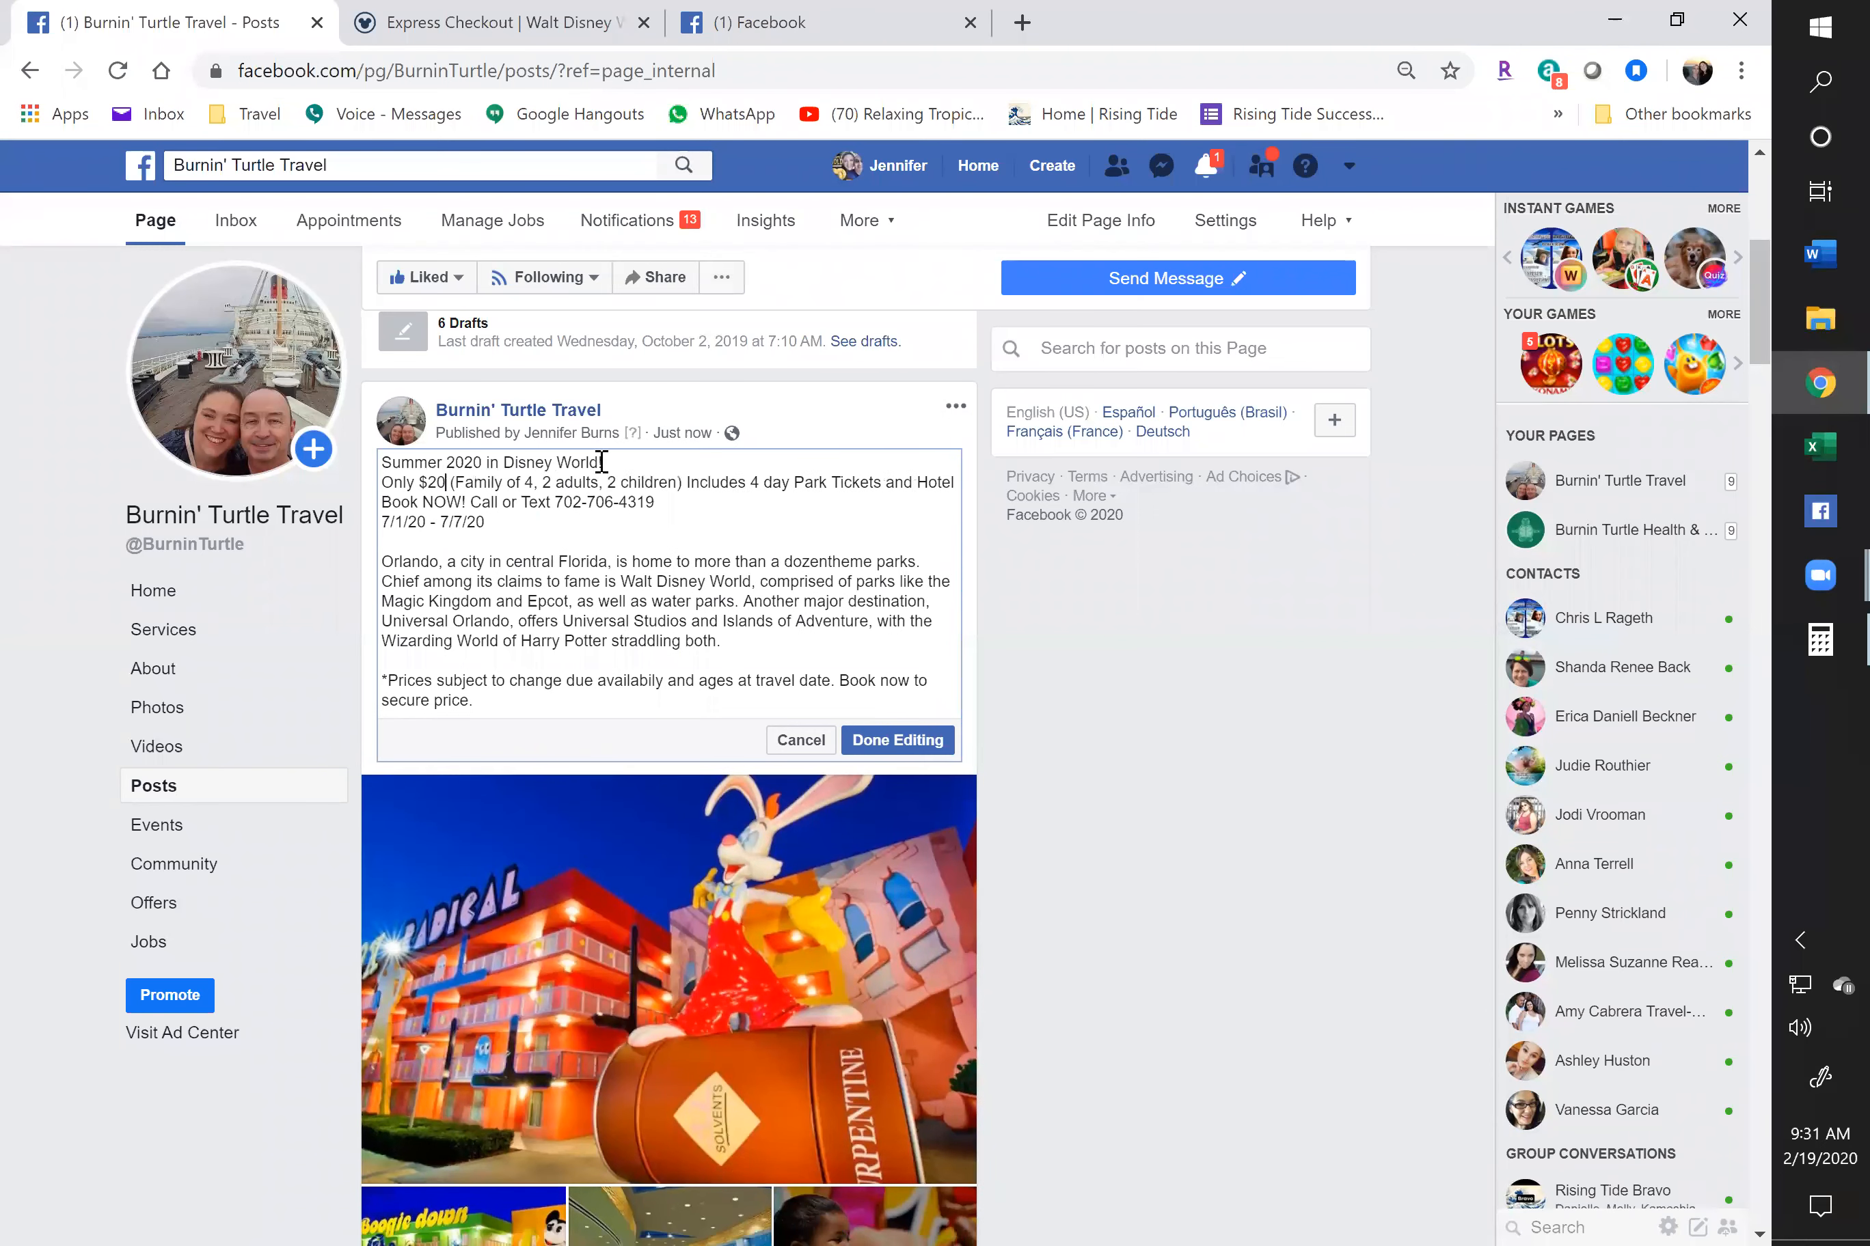
pyautogui.write(' down')
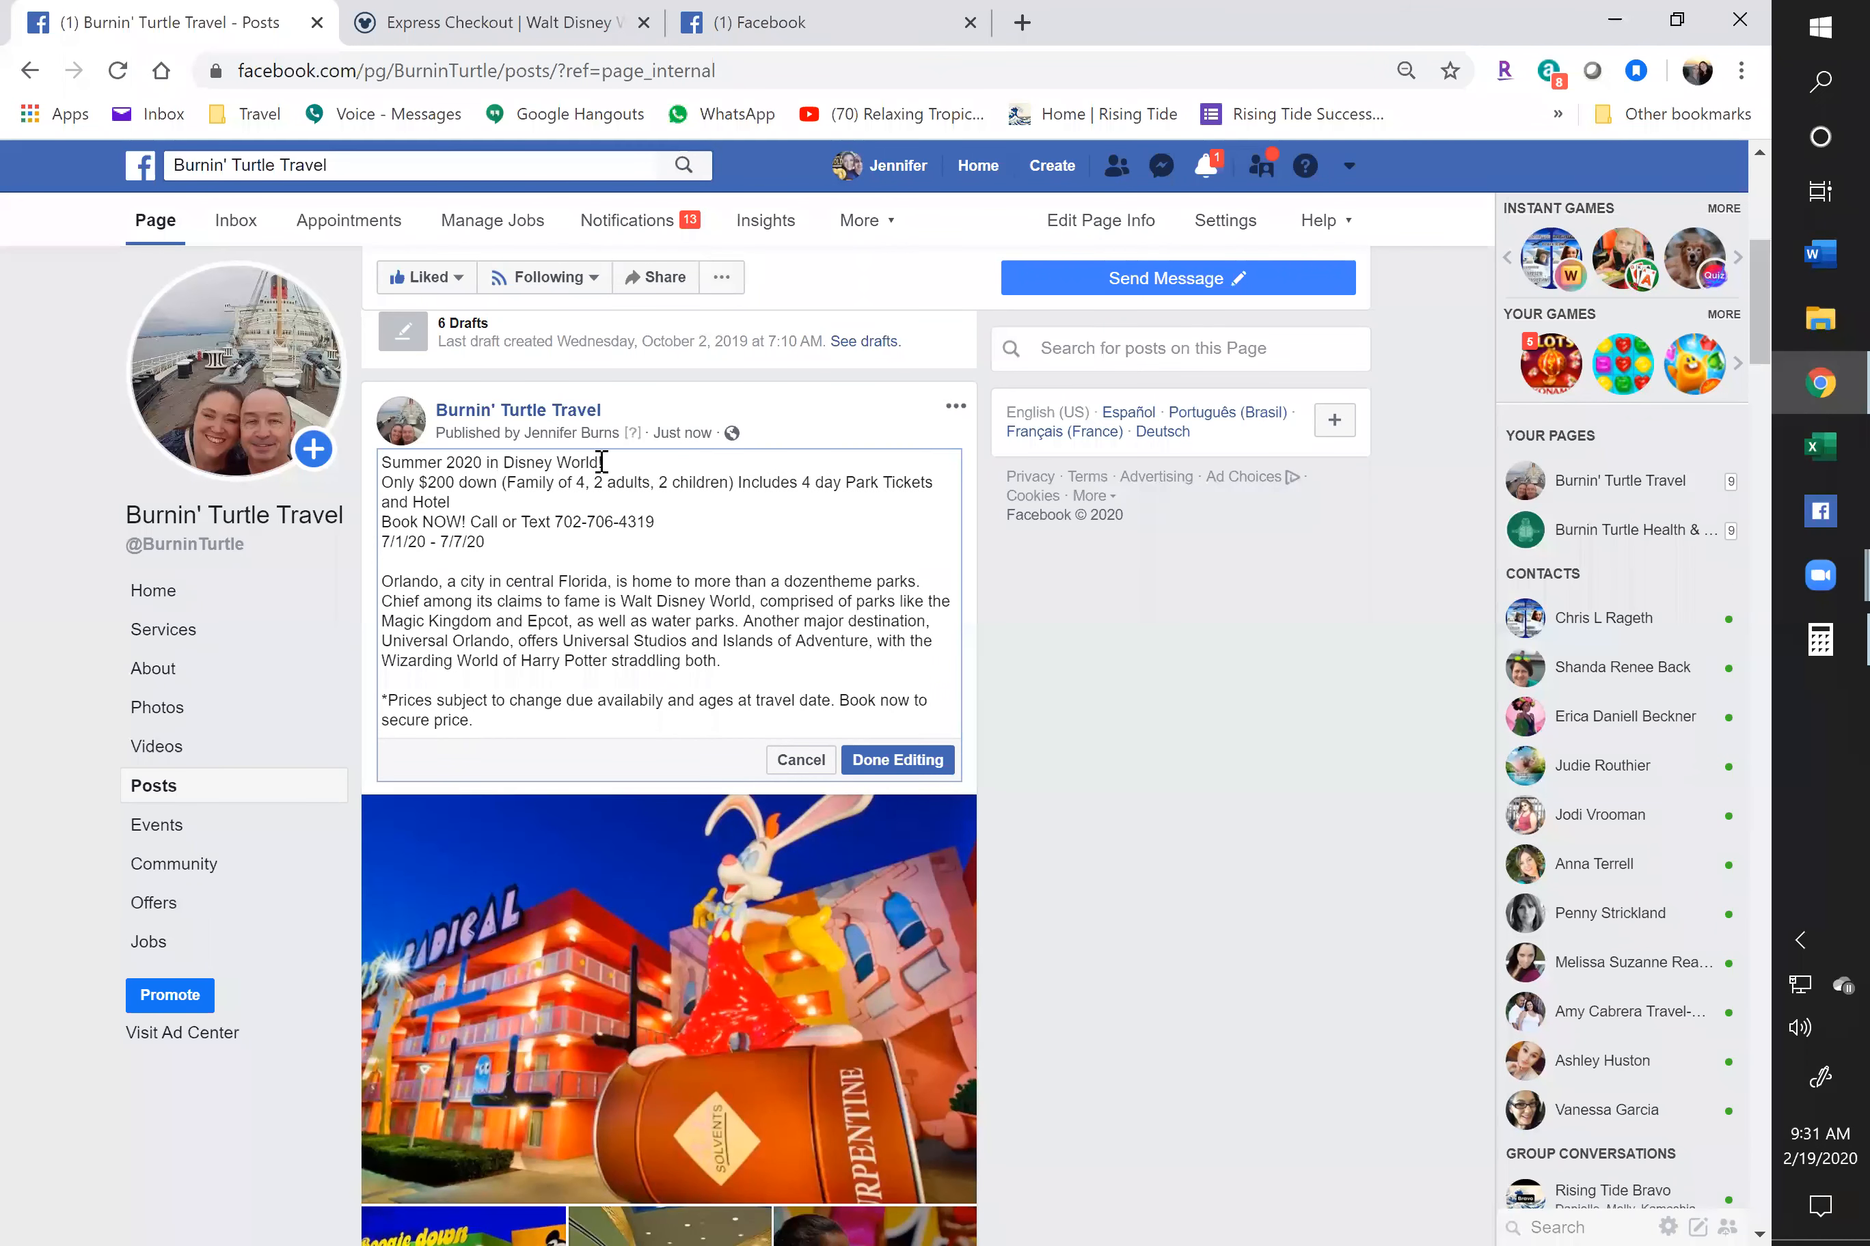
pyautogui.click(563, 11)
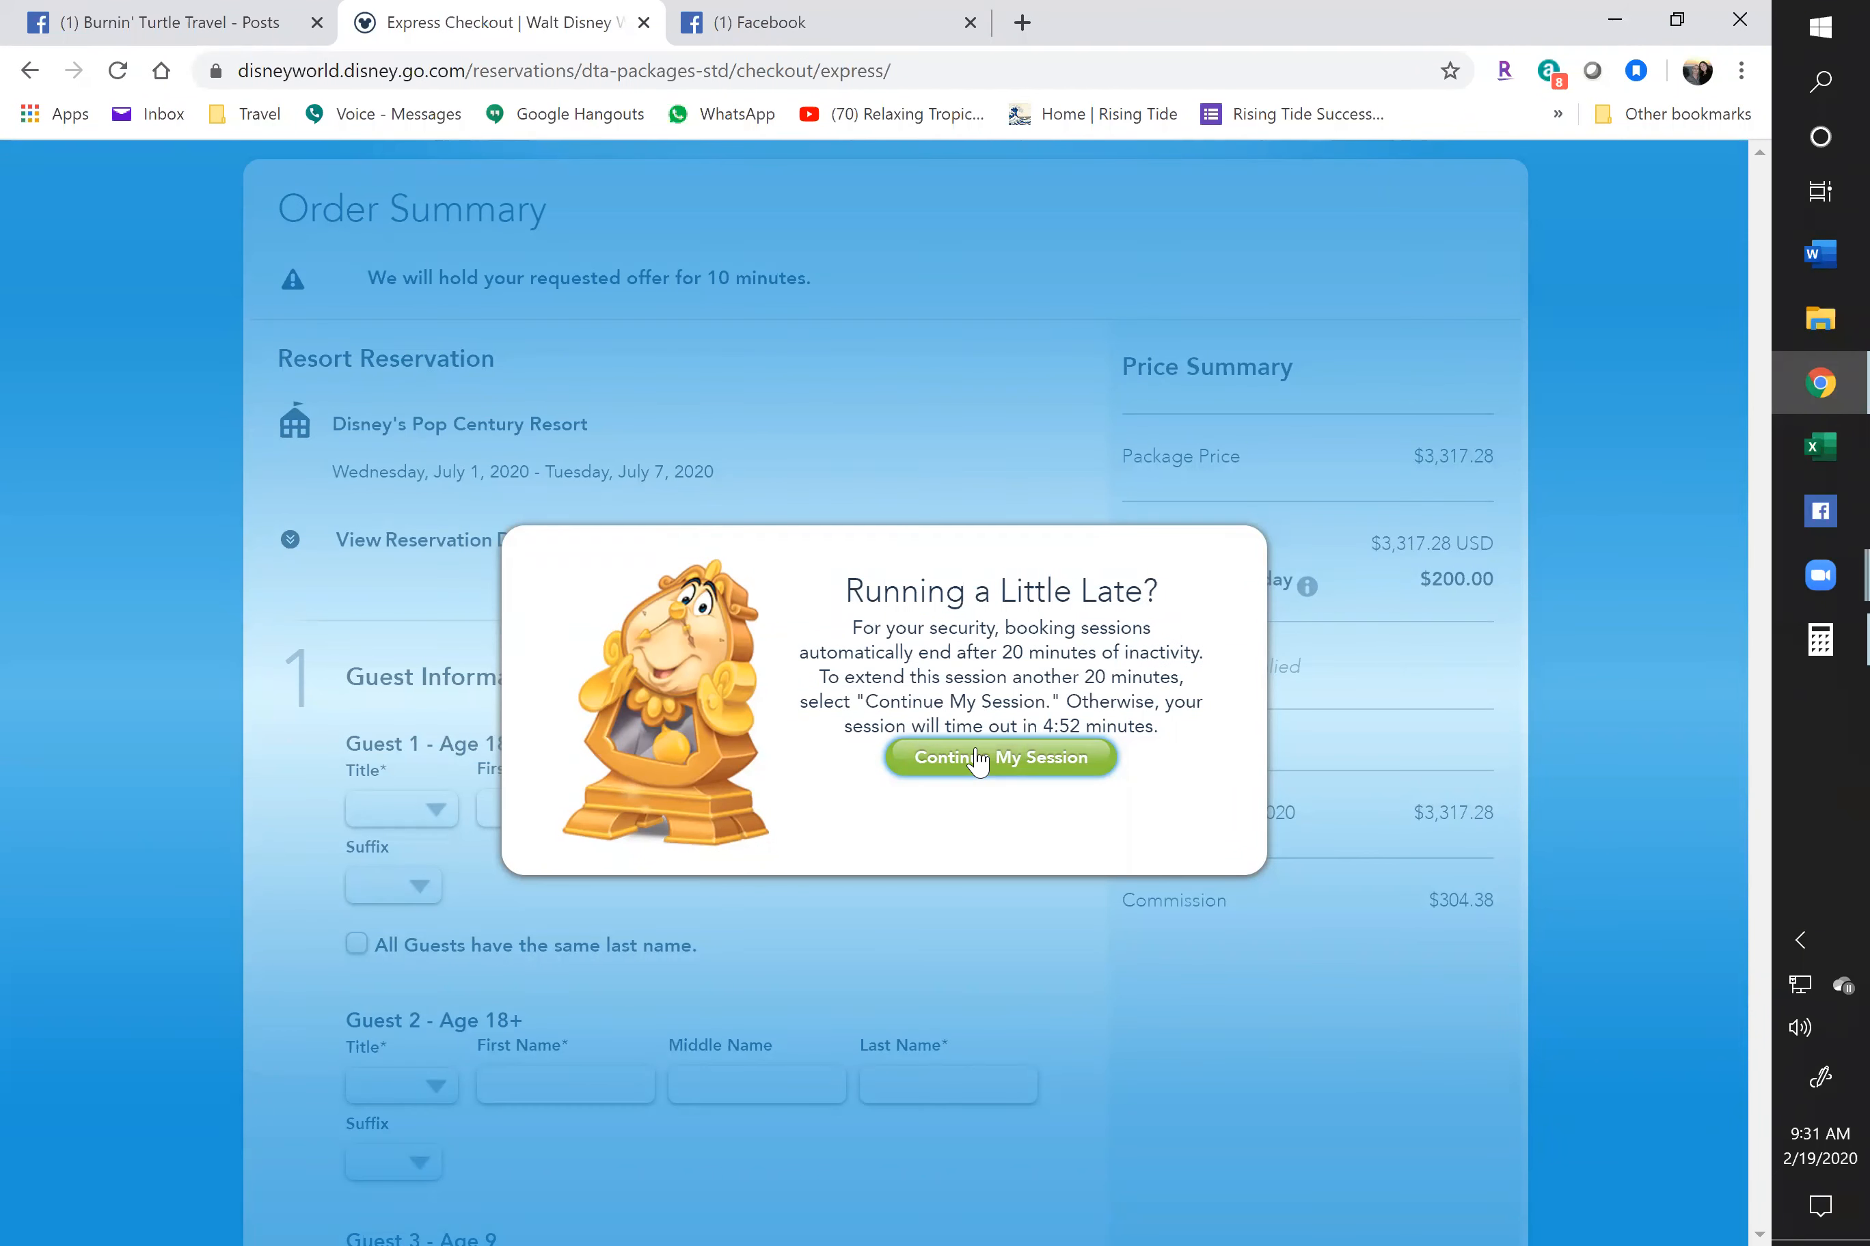
# Keep the Disney booking session alive to confirm the $200 deposit, then return to the post being edited
pyautogui.click(977, 760)
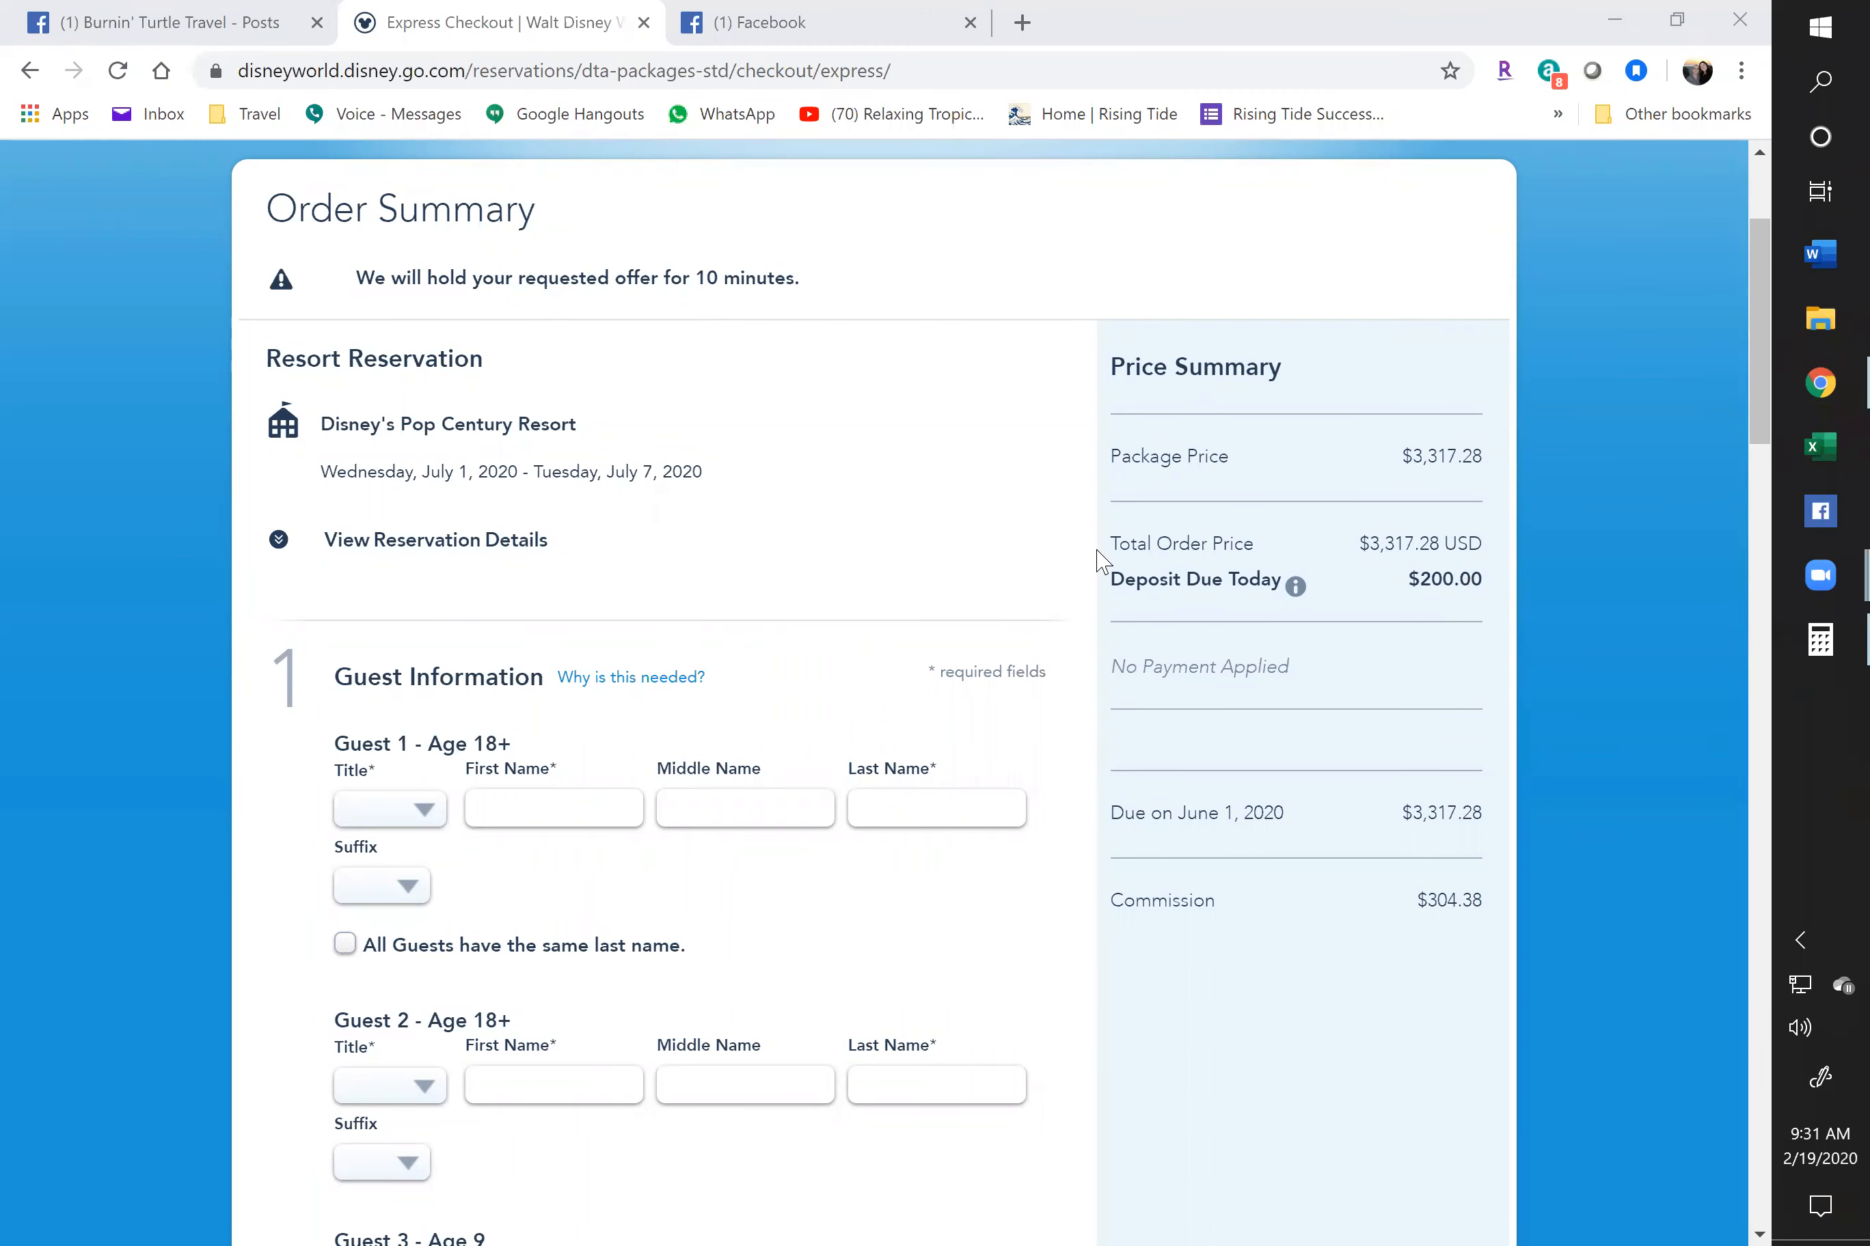
pyautogui.click(258, 22)
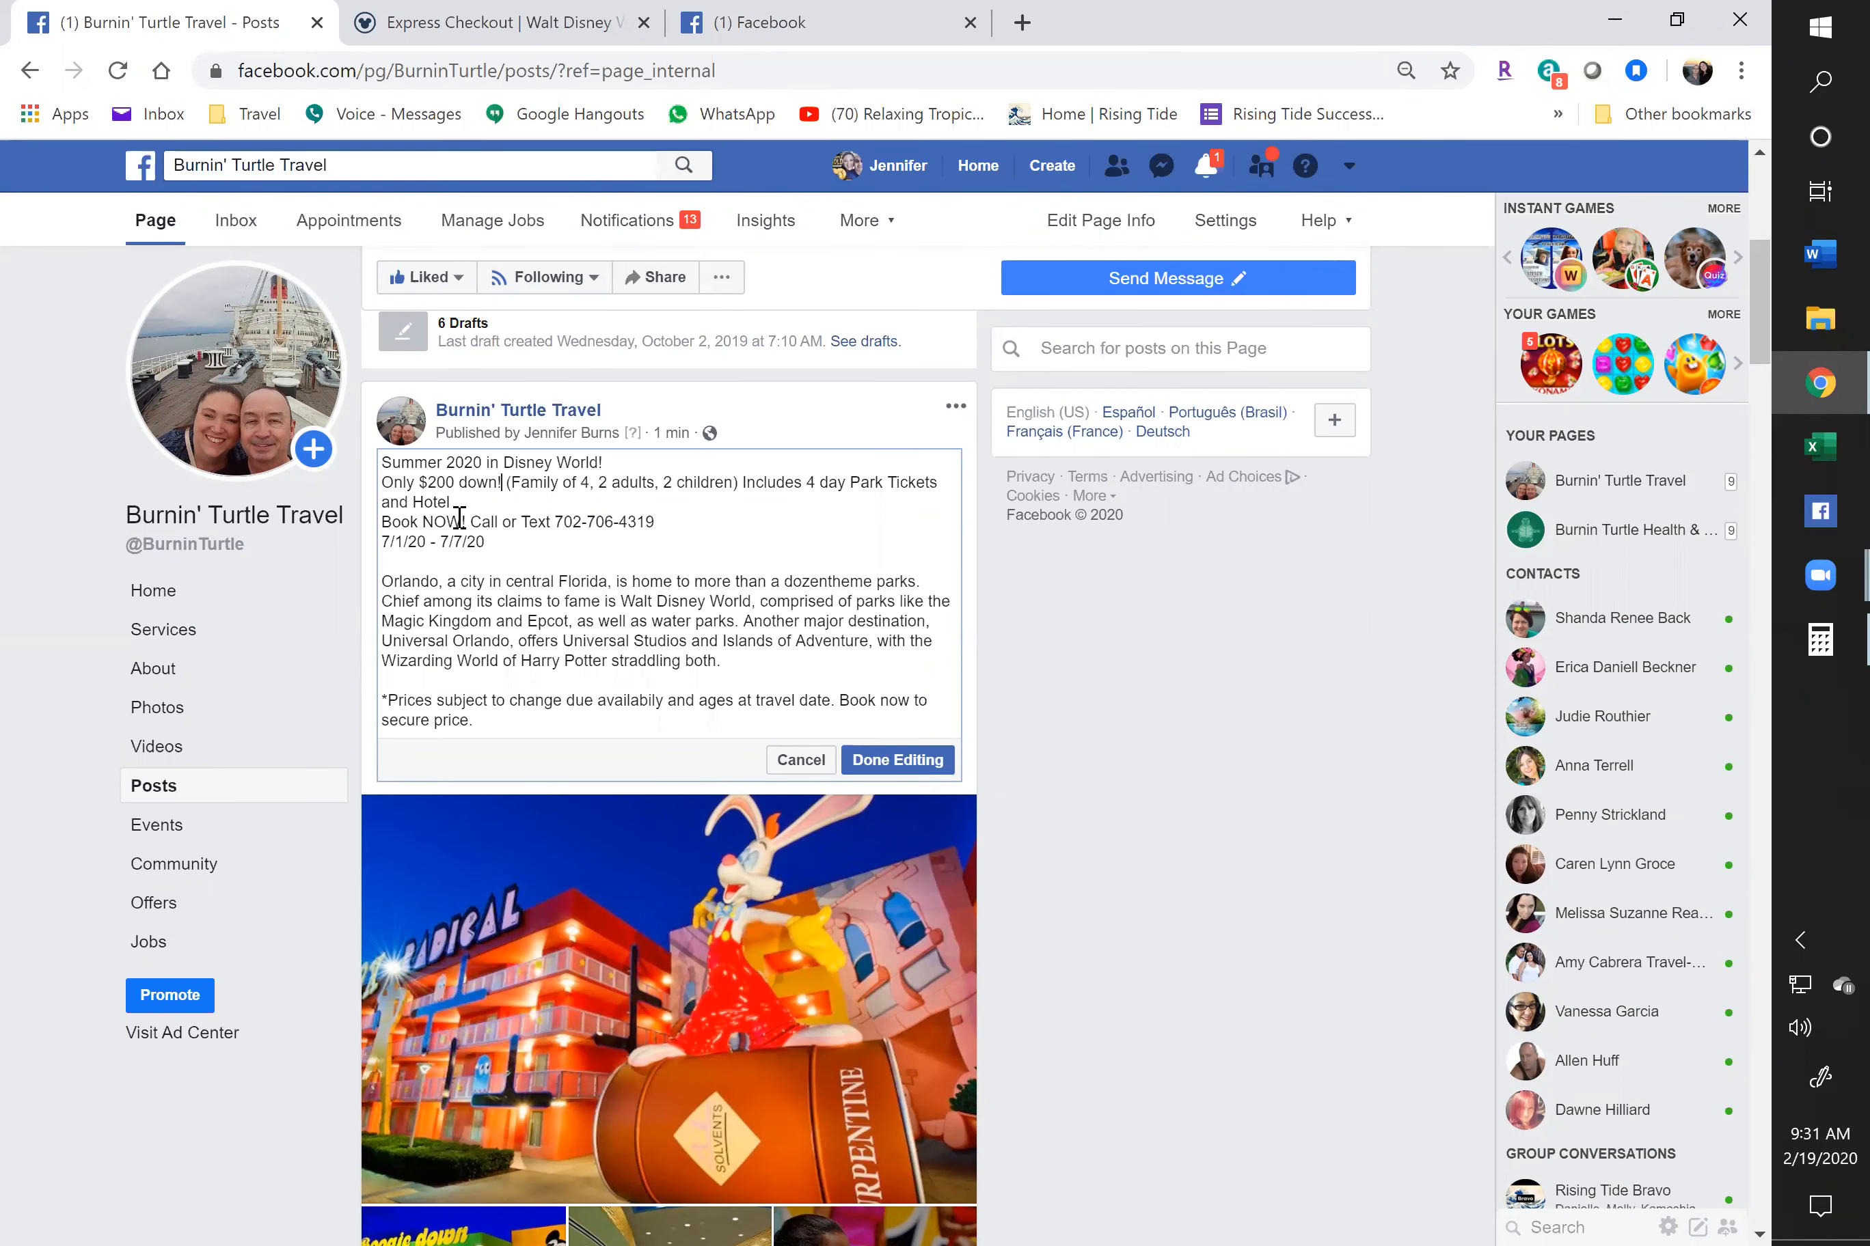
# Save the edited '$200 down!' post and expand its full text to review it
pyautogui.click(897, 760)
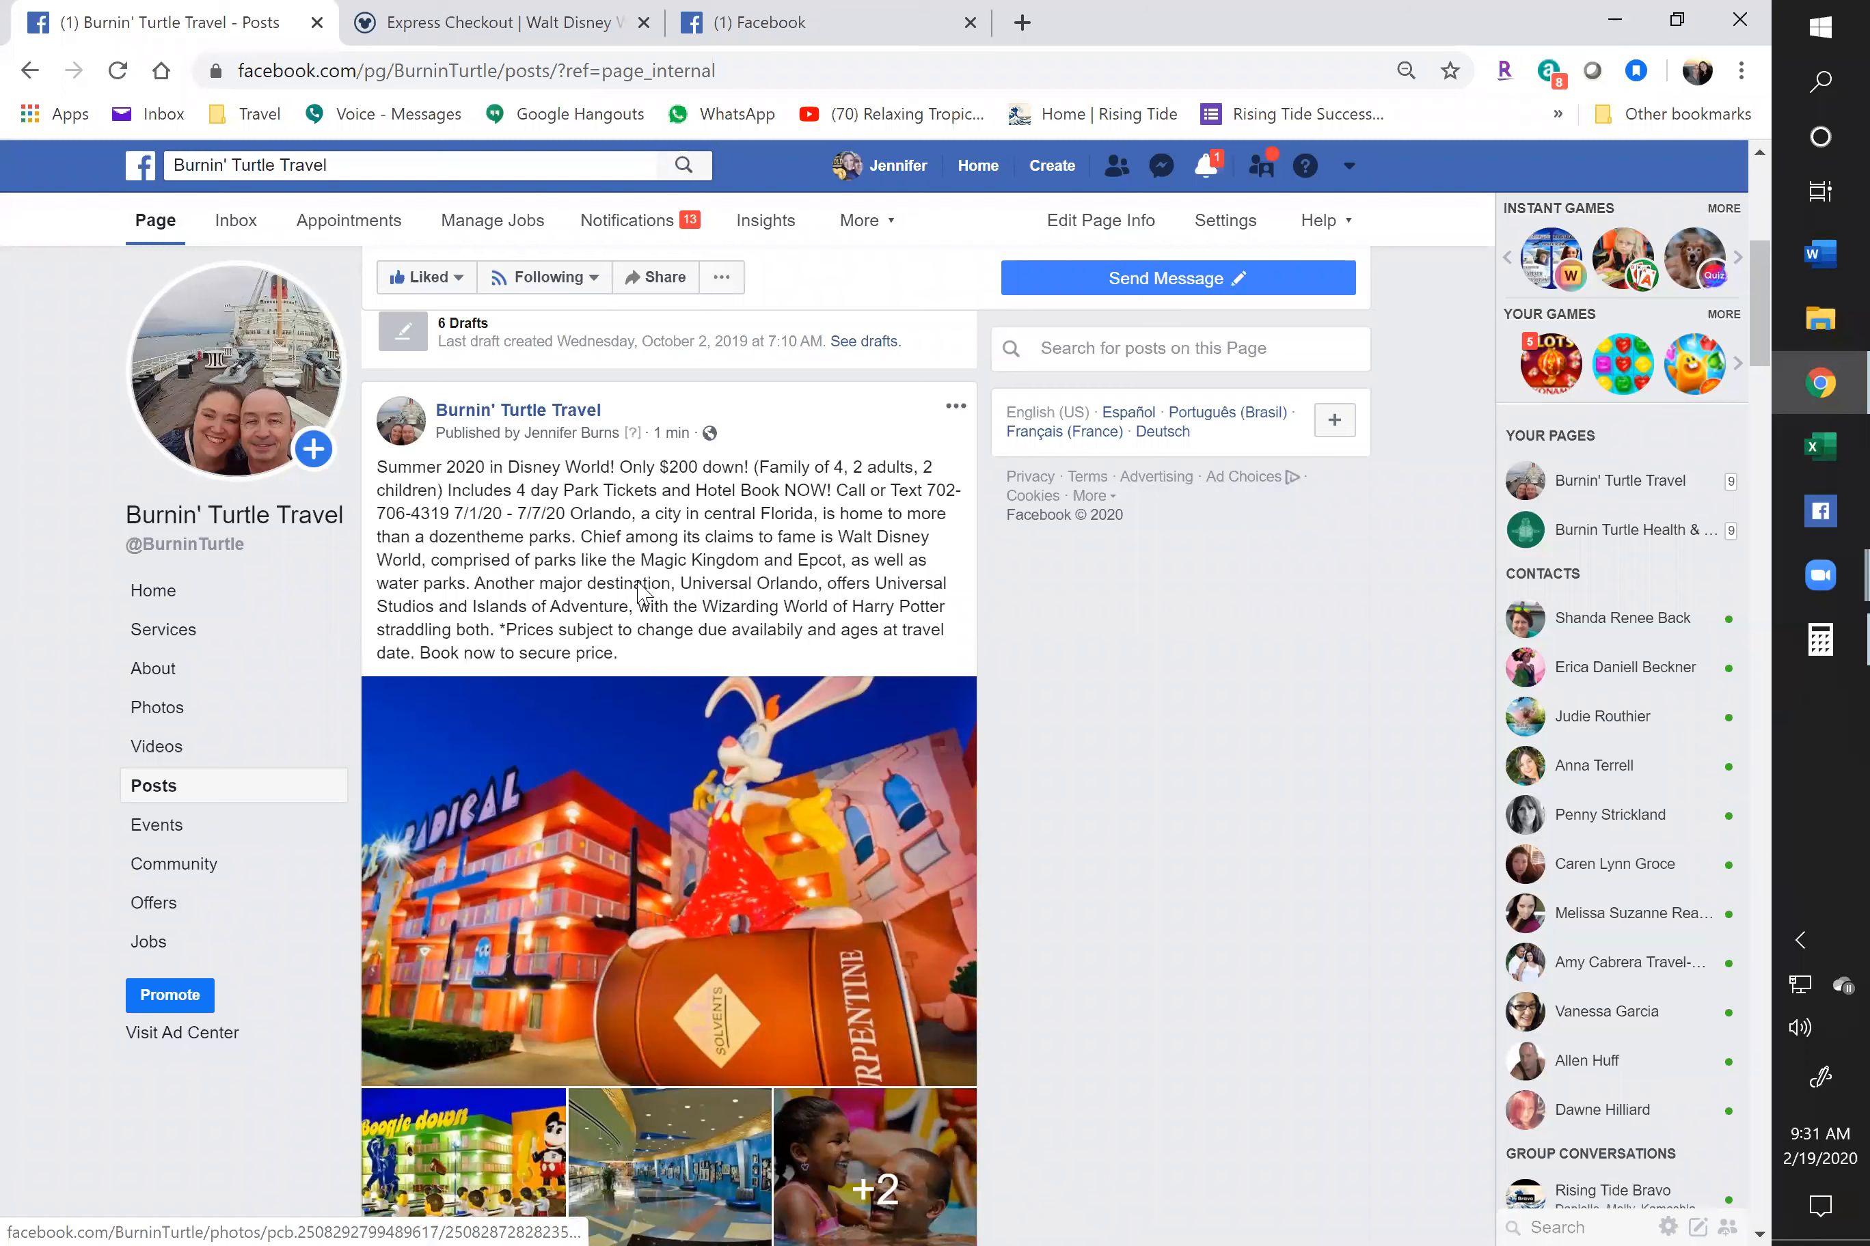
pyautogui.click(570, 563)
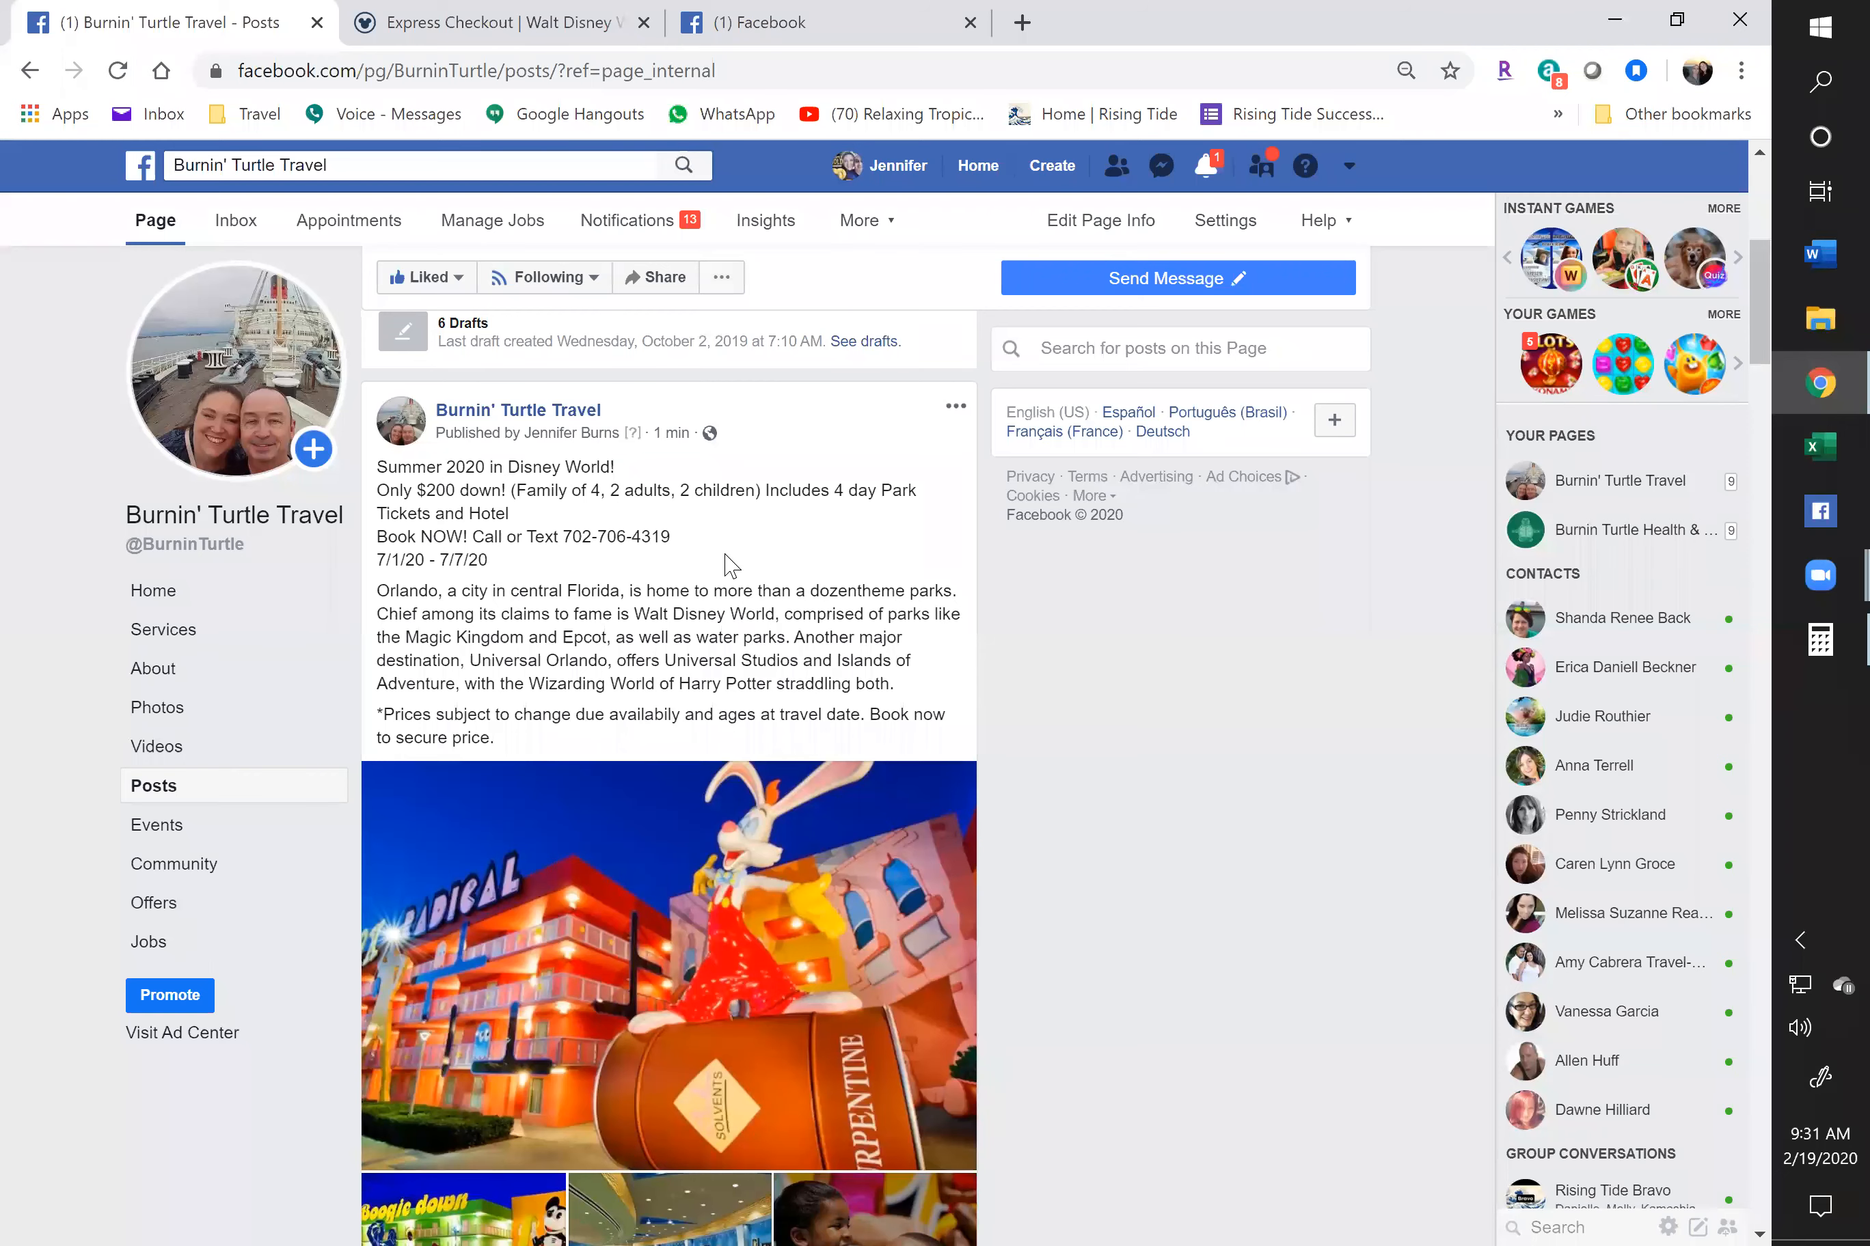
pyautogui.scroll(-3, 635, 611)
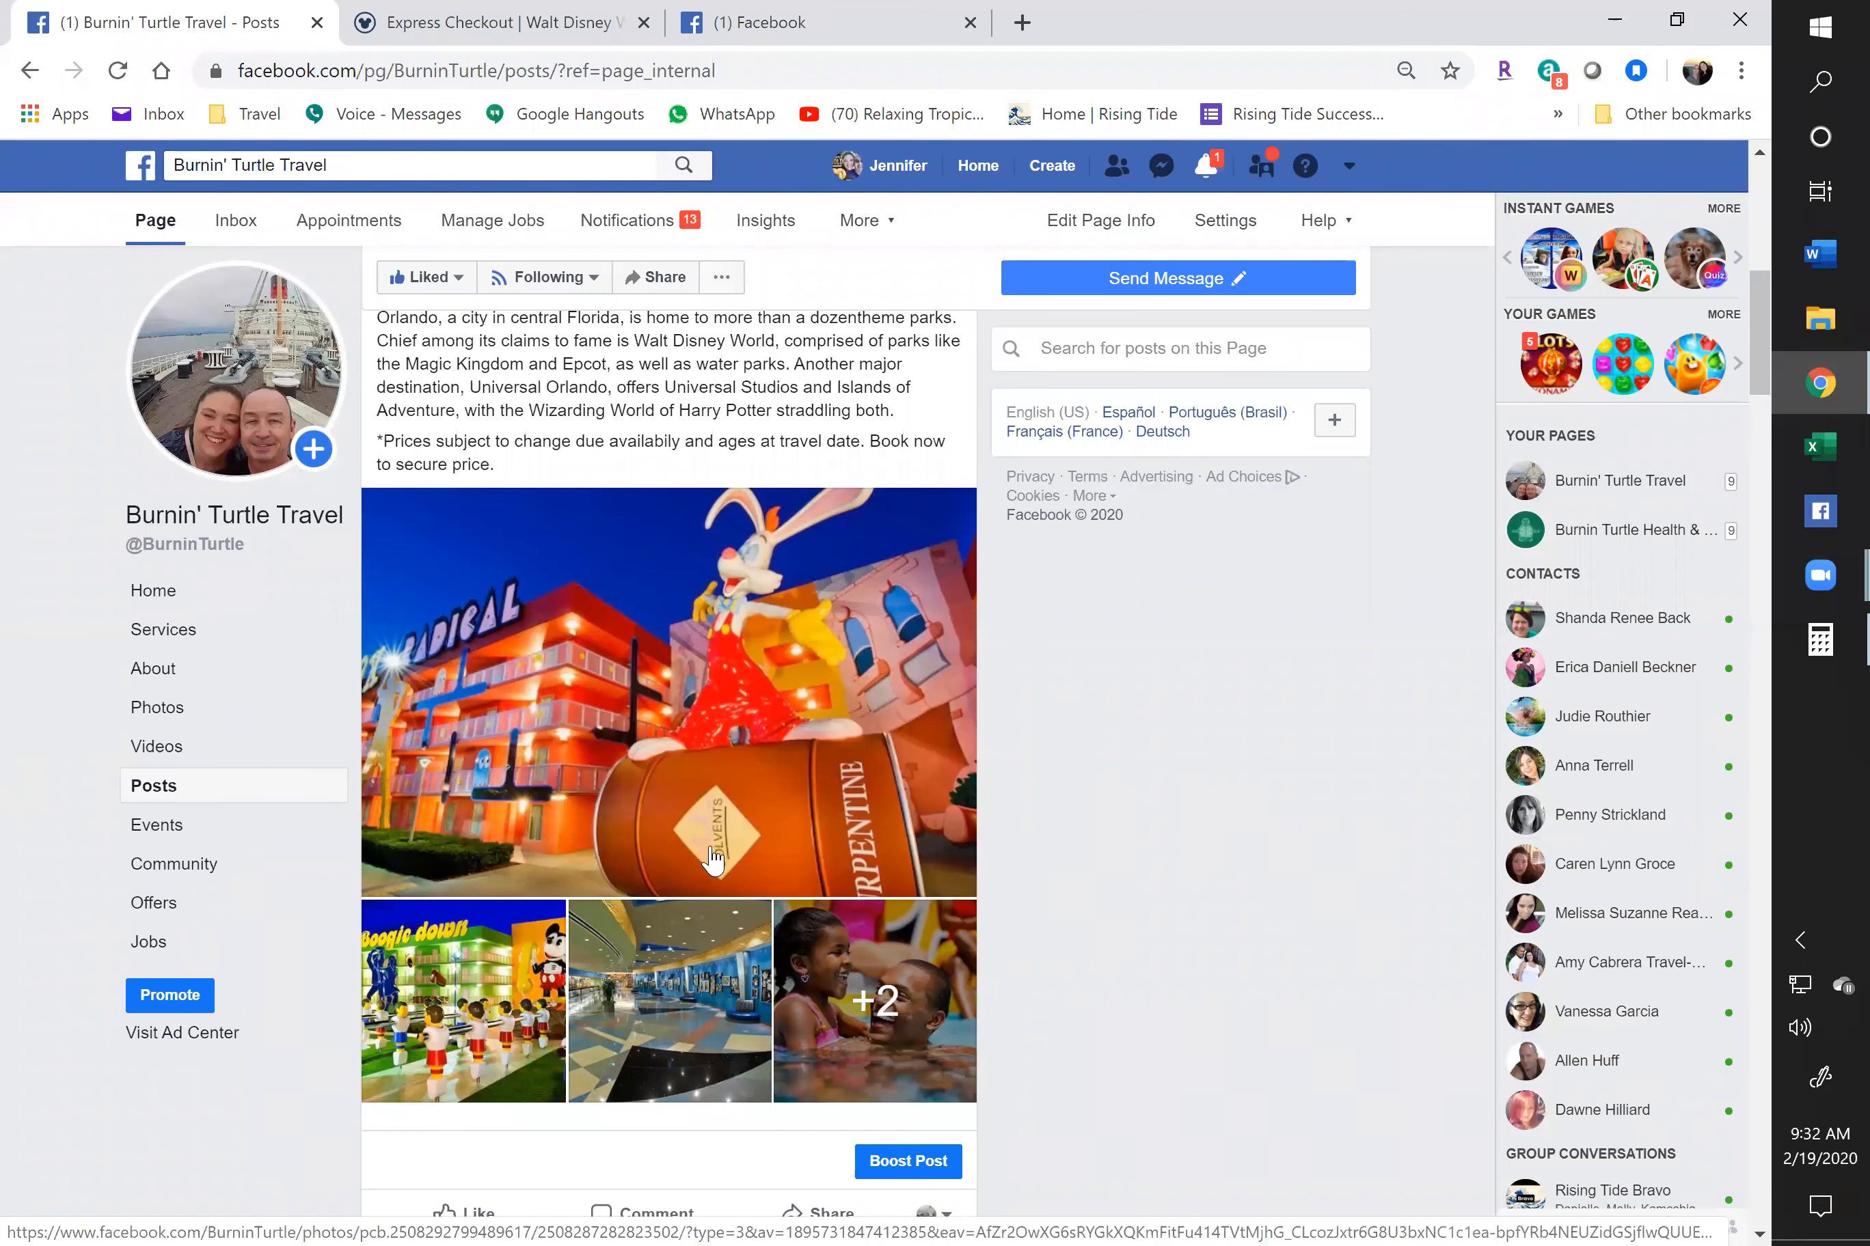
pyautogui.scroll(1, 712, 860)
# From the Facebook news feed, search for 'classified ads' using the 'class' suggestion
pyautogui.click(772, 16)
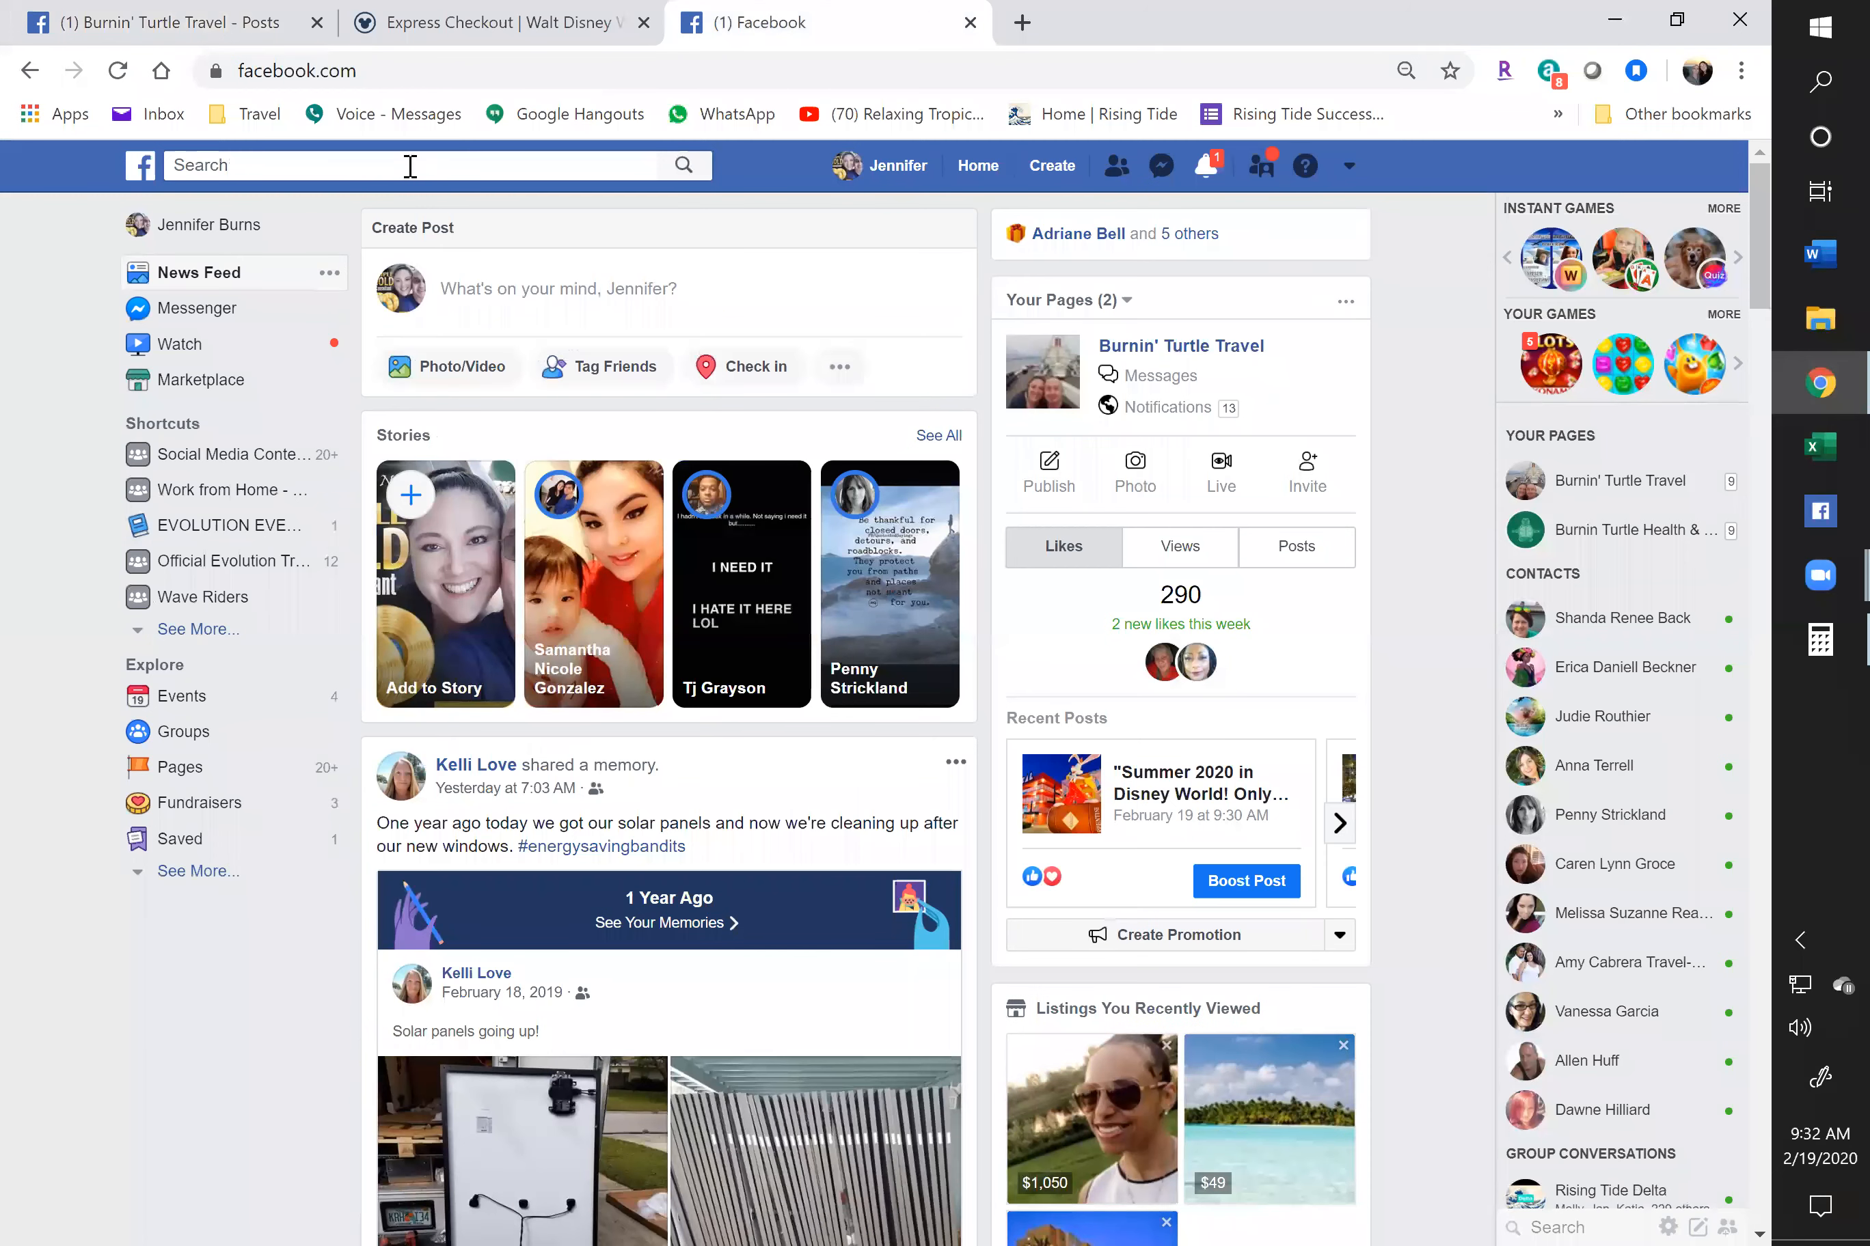
pyautogui.click(418, 174)
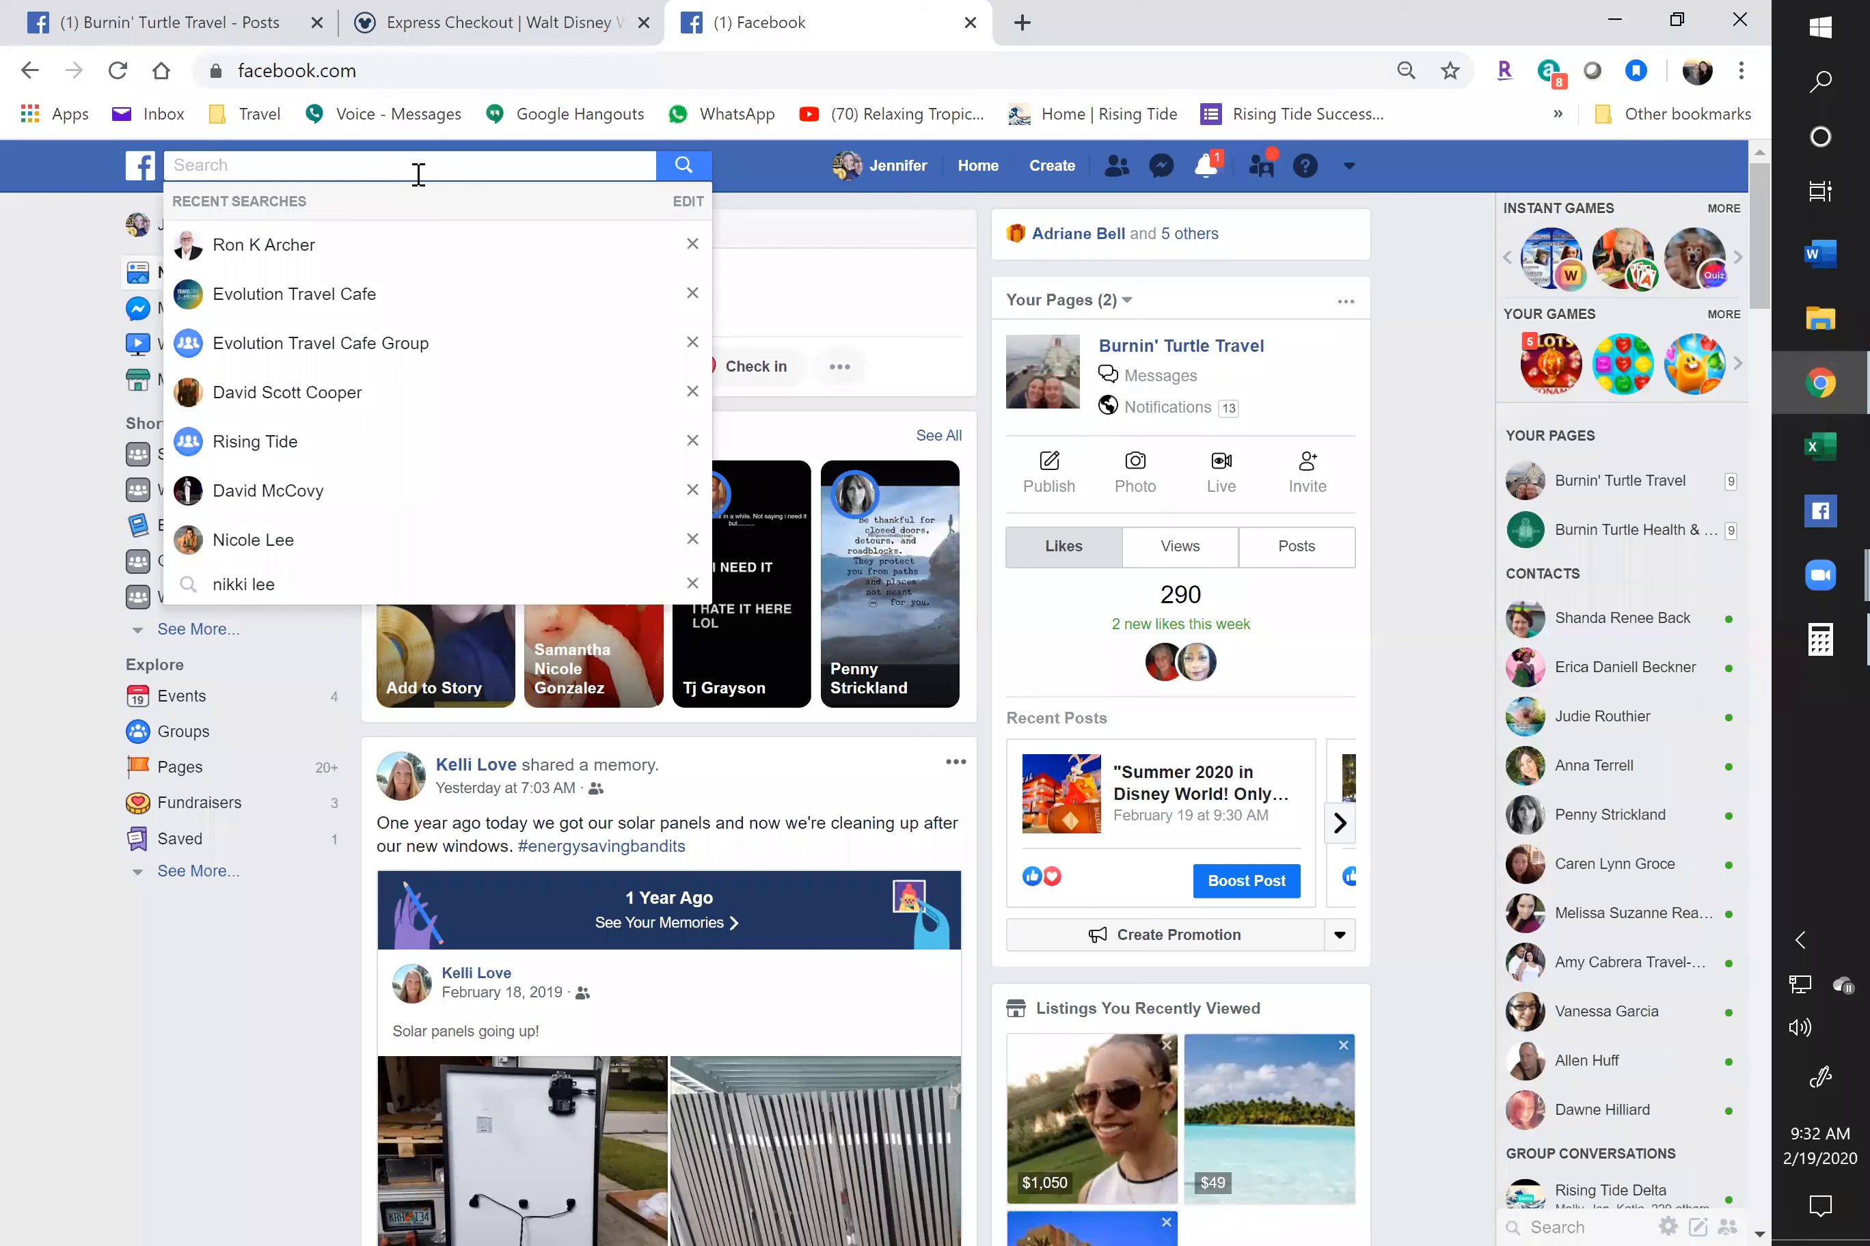
pyautogui.write('class')
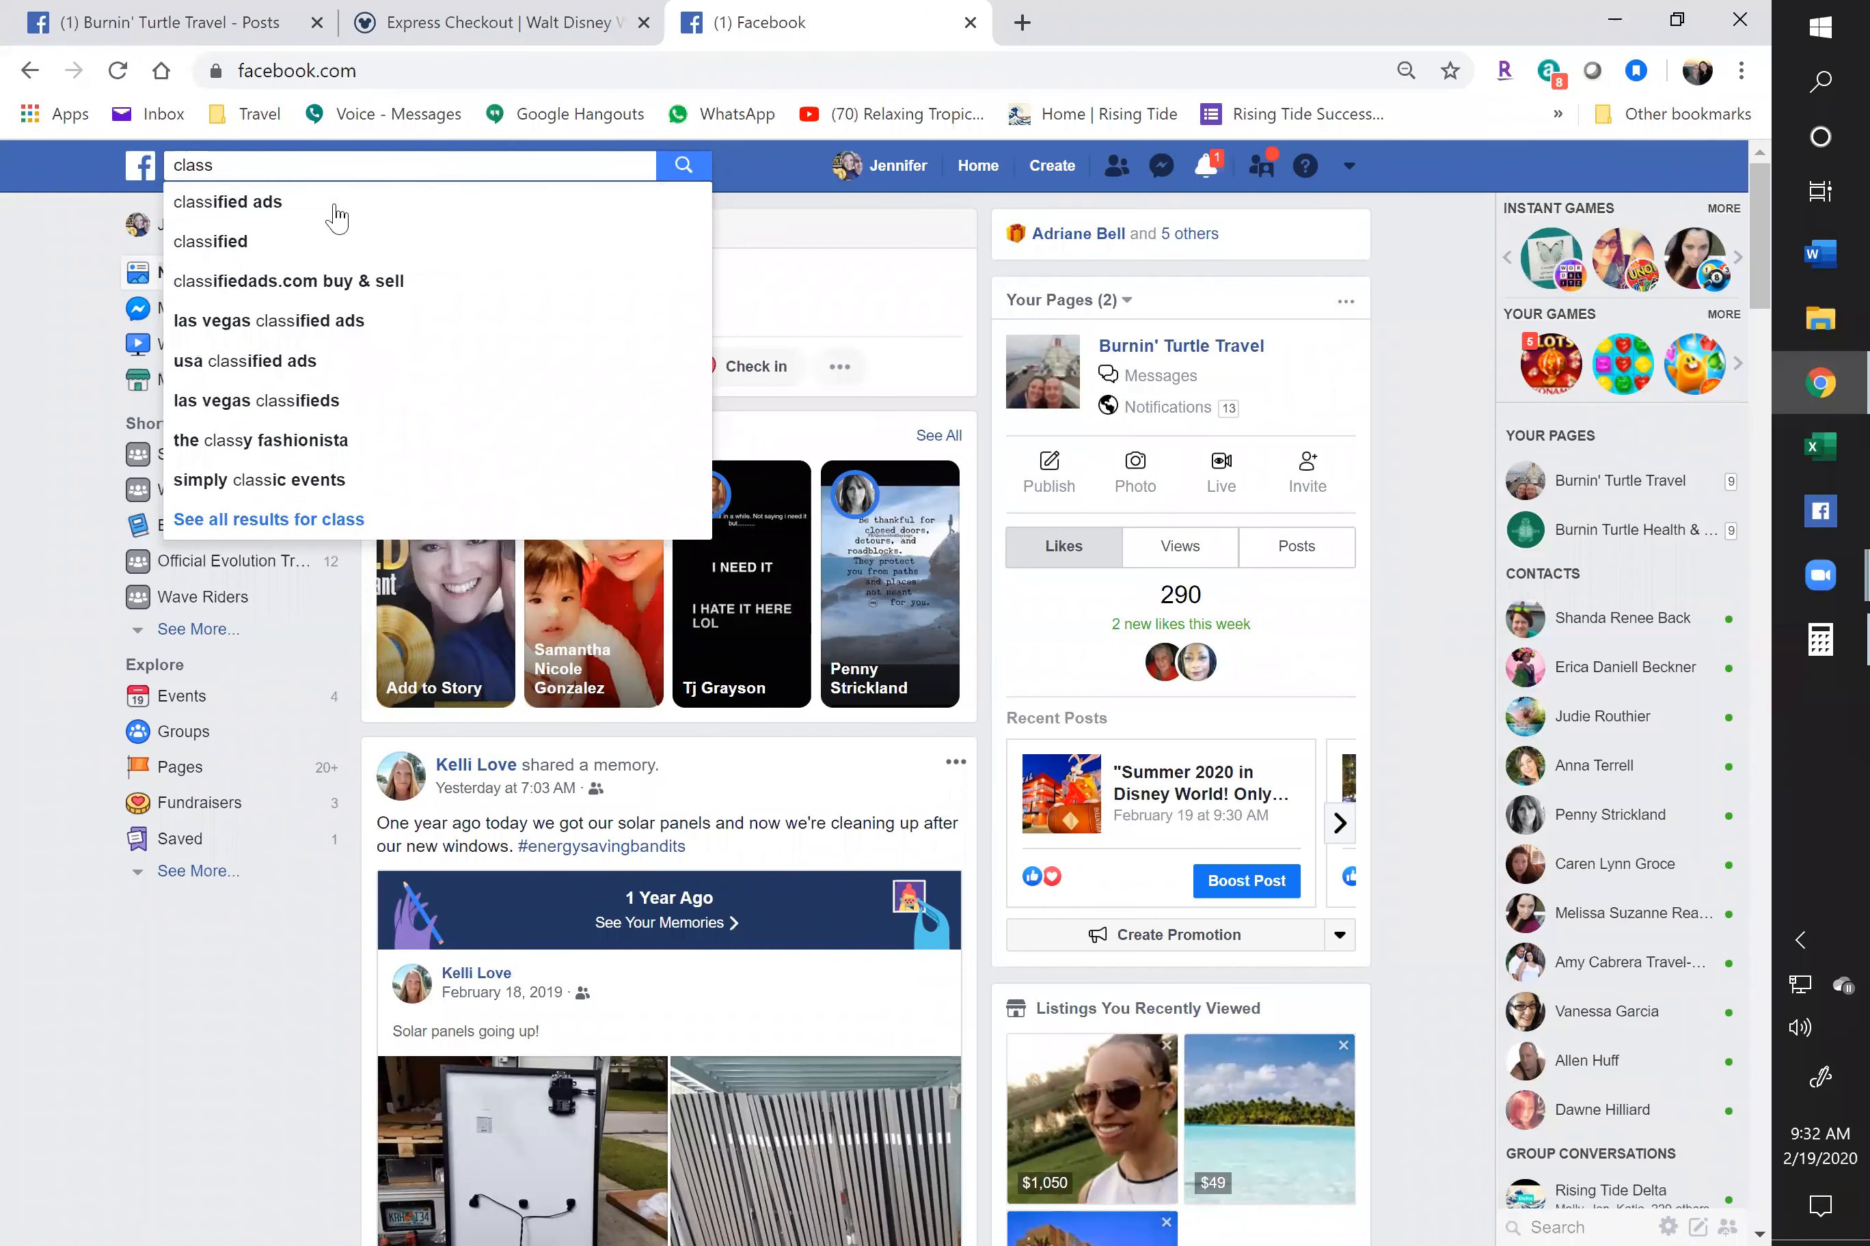
pyautogui.click(262, 210)
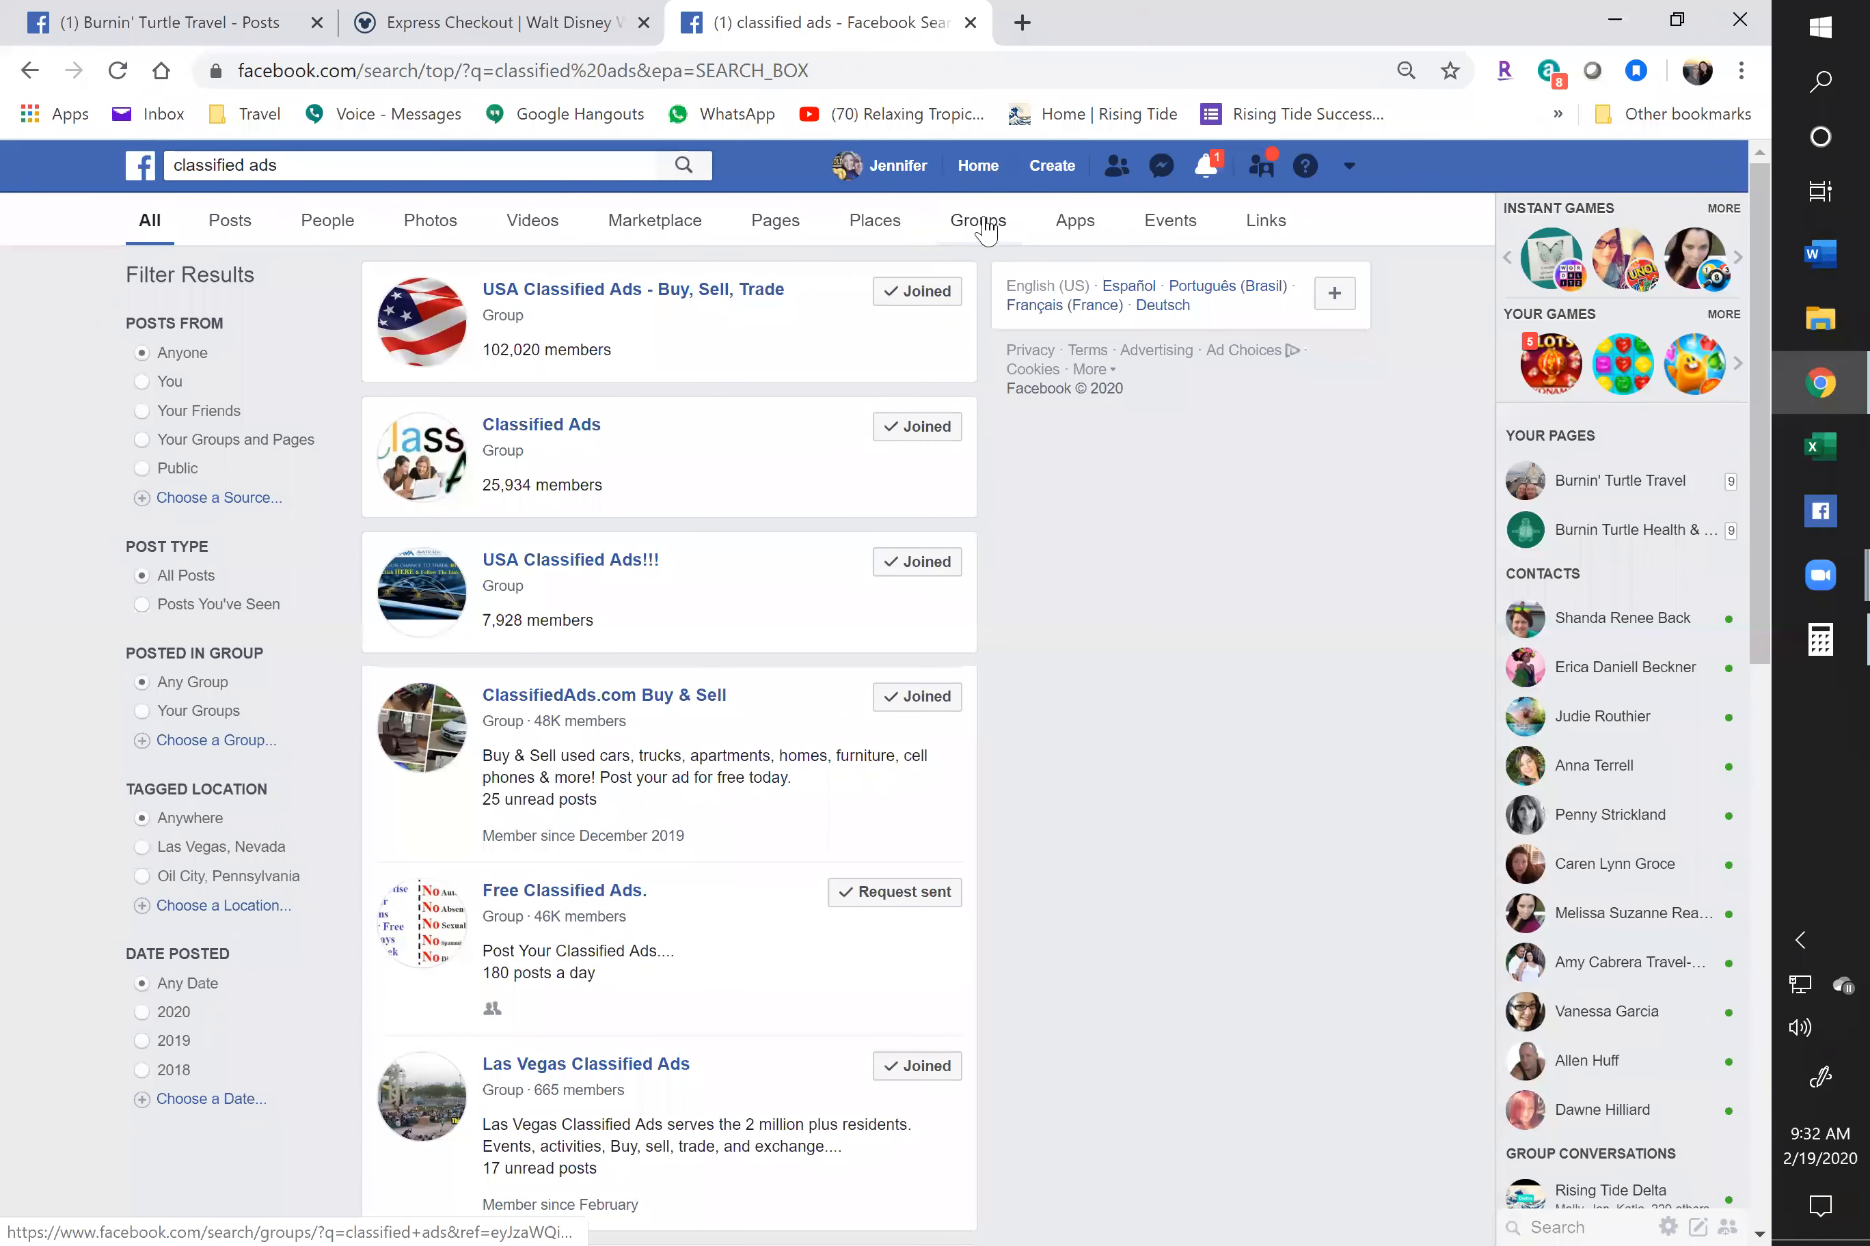
# Filter the classified ads results to Groups and open the Facebook Classifieds group
pyautogui.click(984, 231)
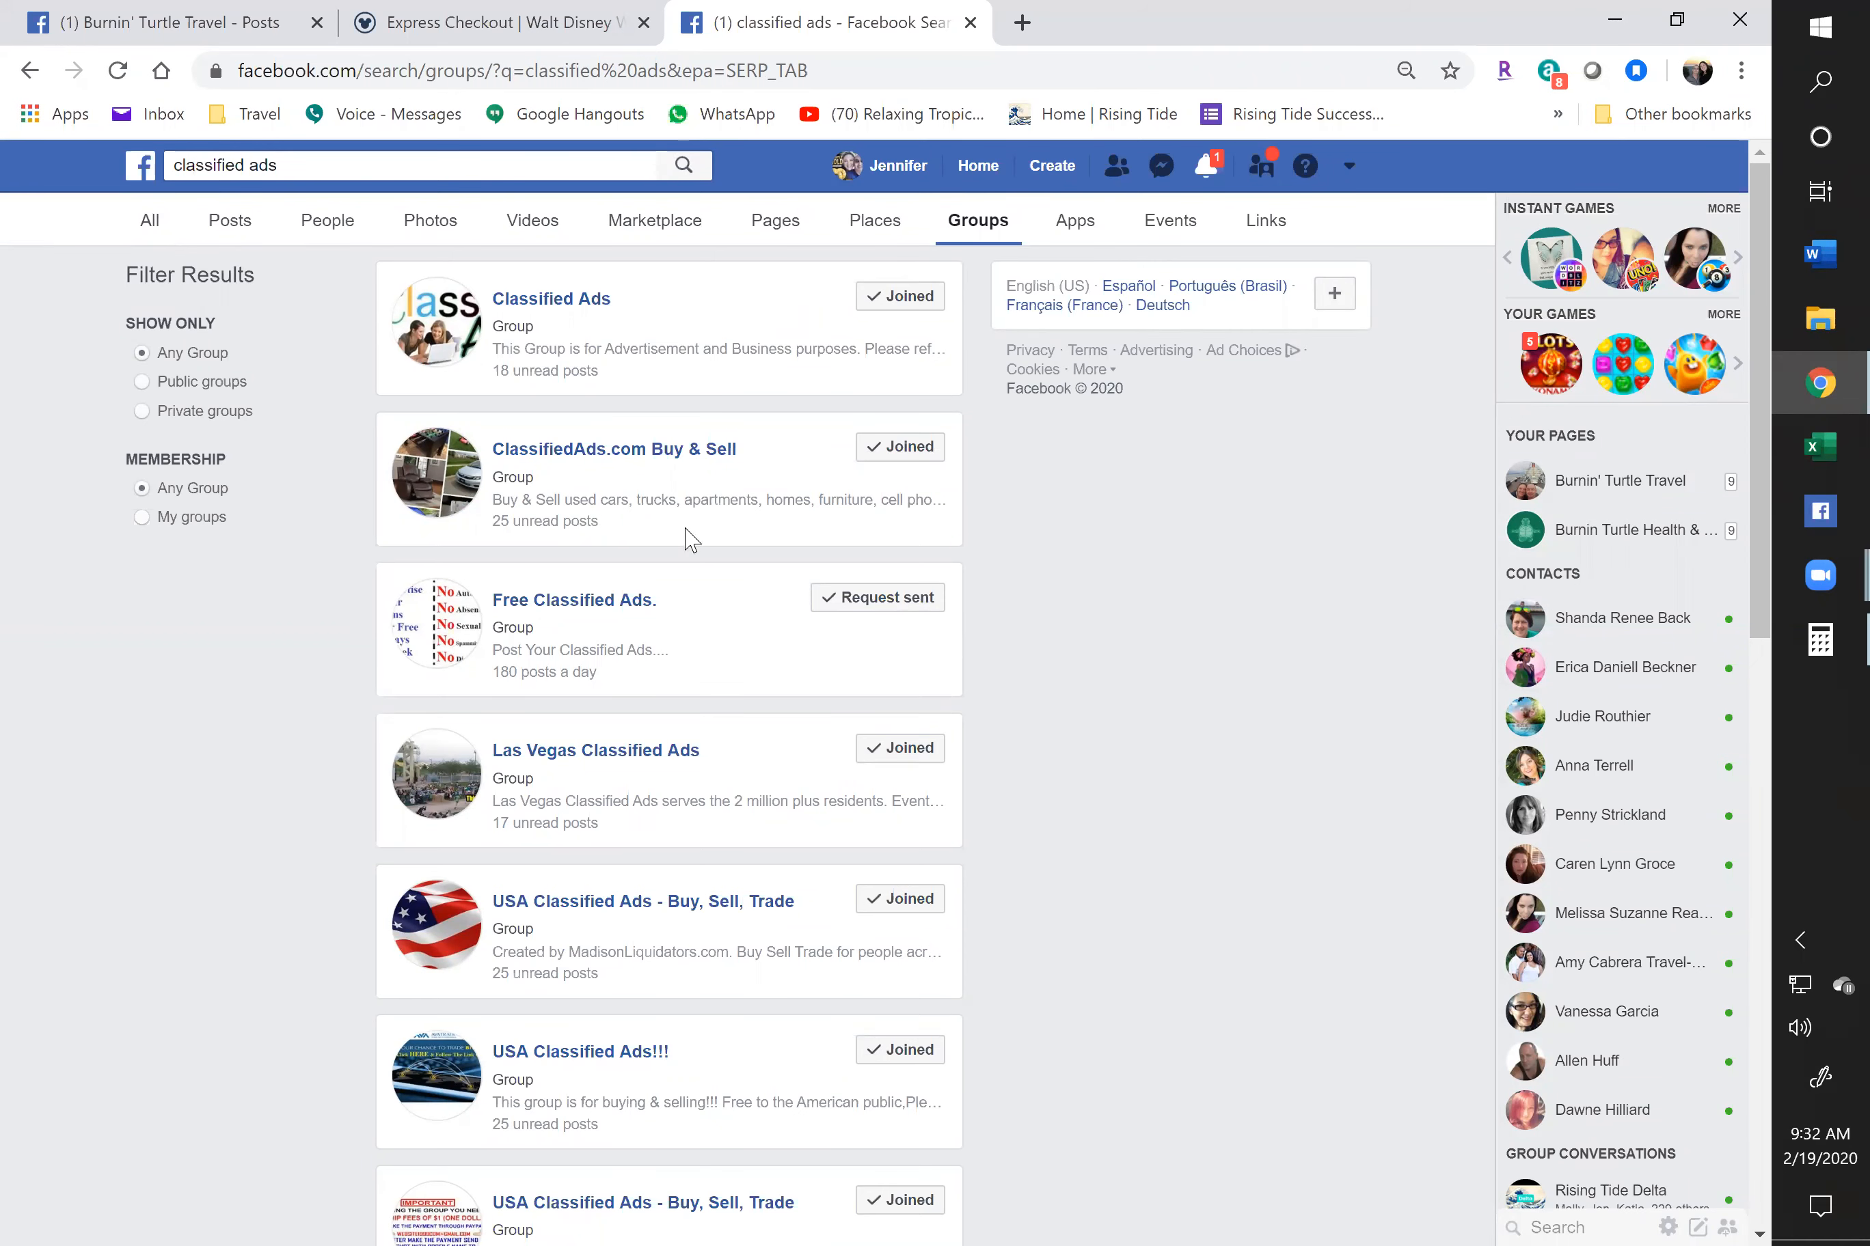
pyautogui.moveTo(902, 449)
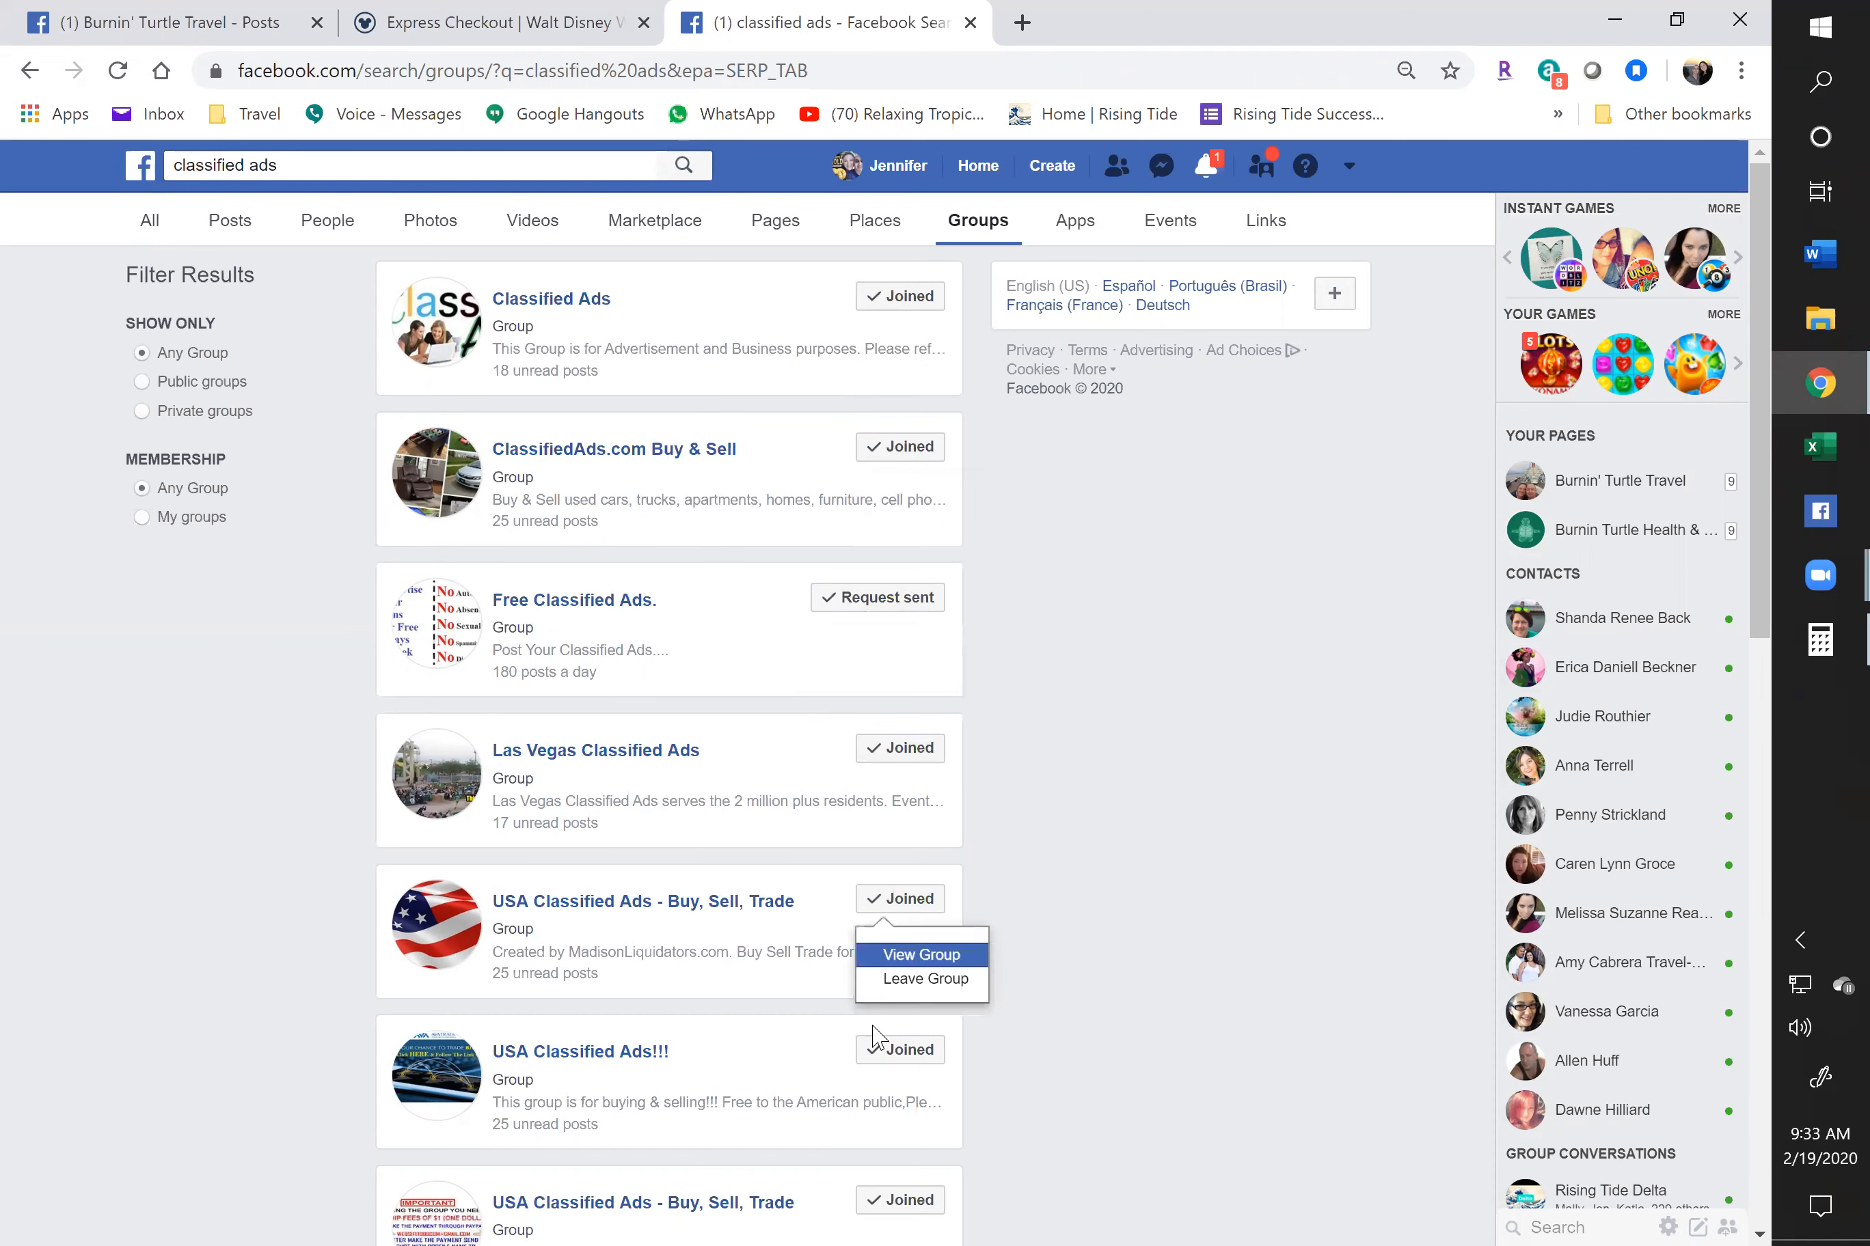
pyautogui.scroll(-5, 668, 877)
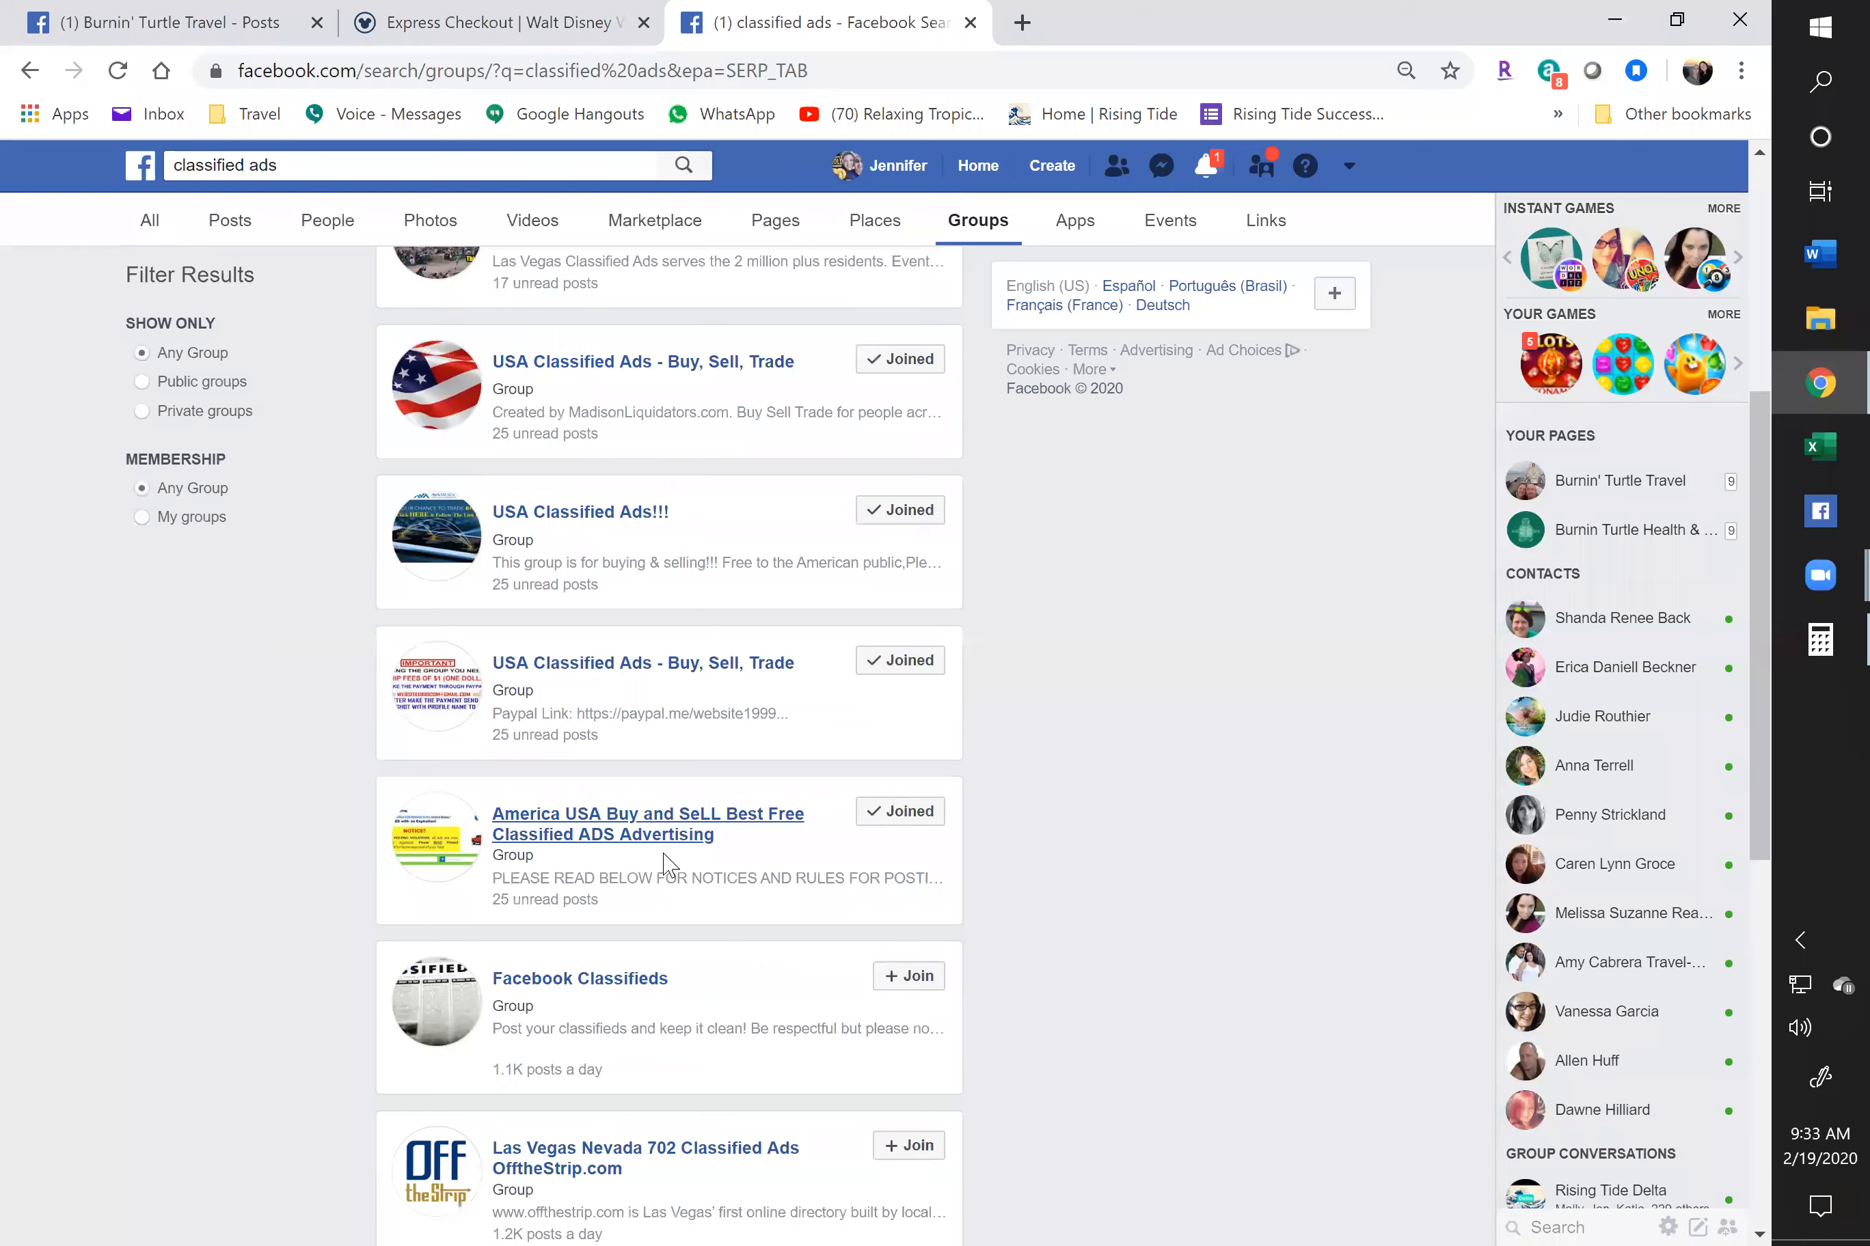
pyautogui.scroll(-3, 664, 864)
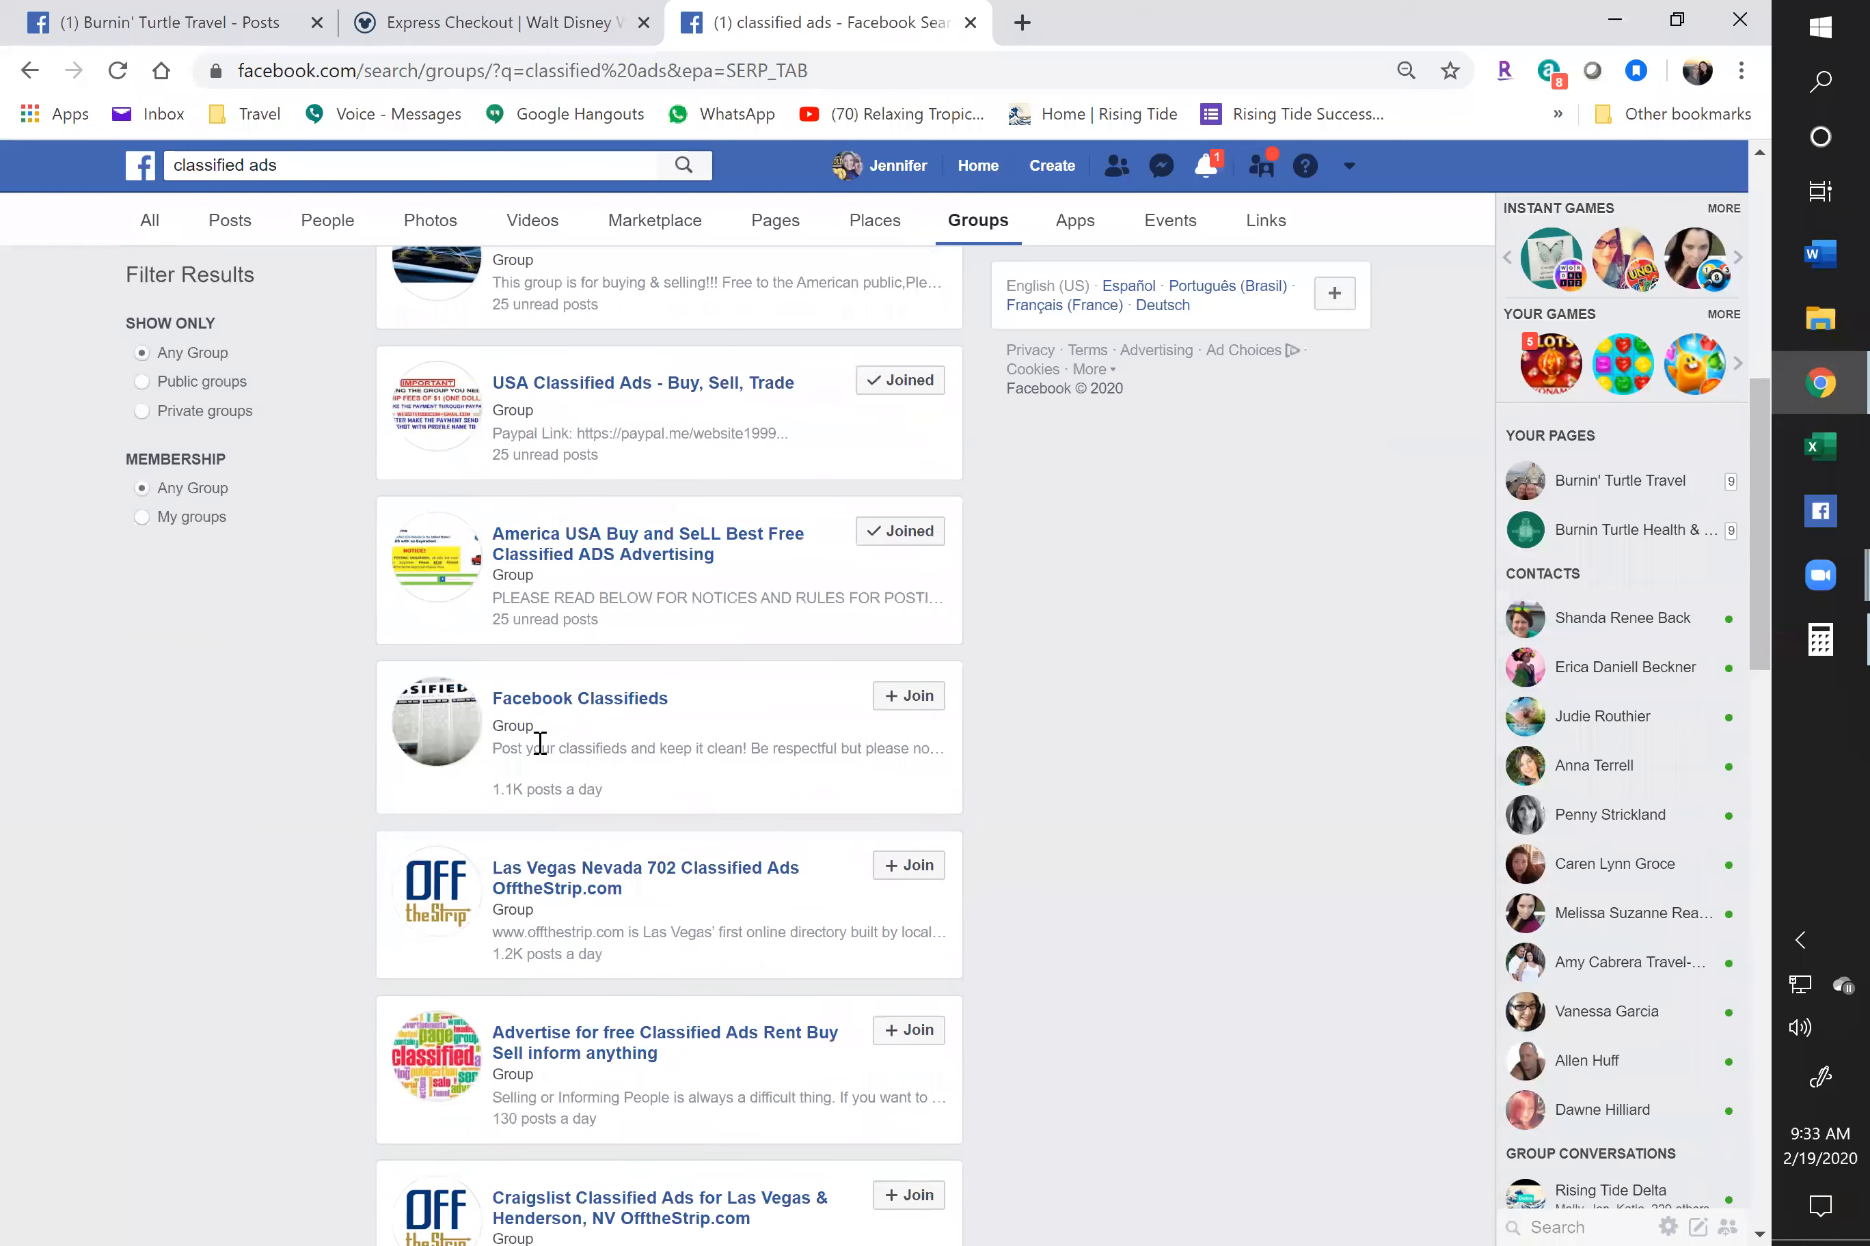
pyautogui.click(623, 708)
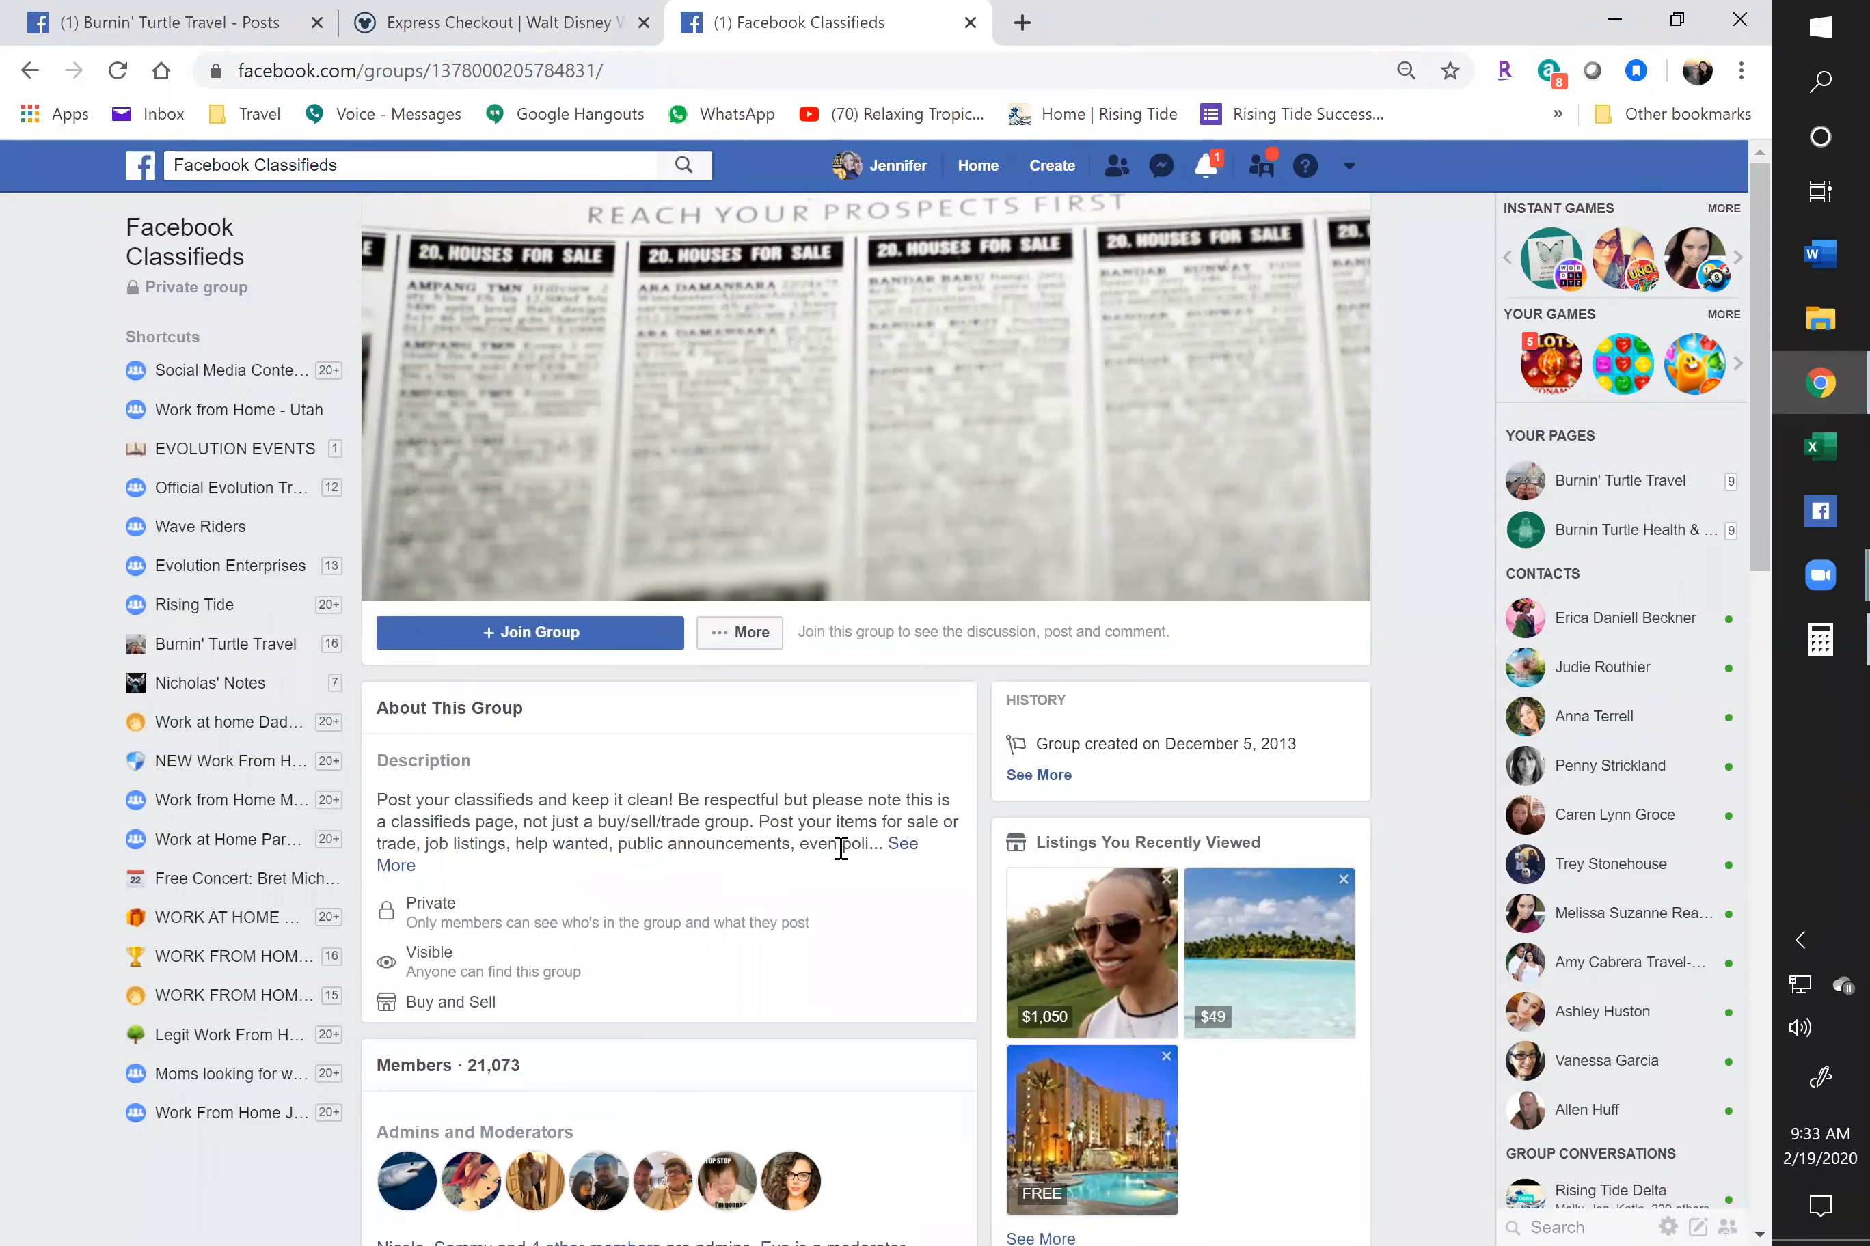
# Read the Facebook Classifieds description, request to join, and go back to the group results
pyautogui.click(904, 846)
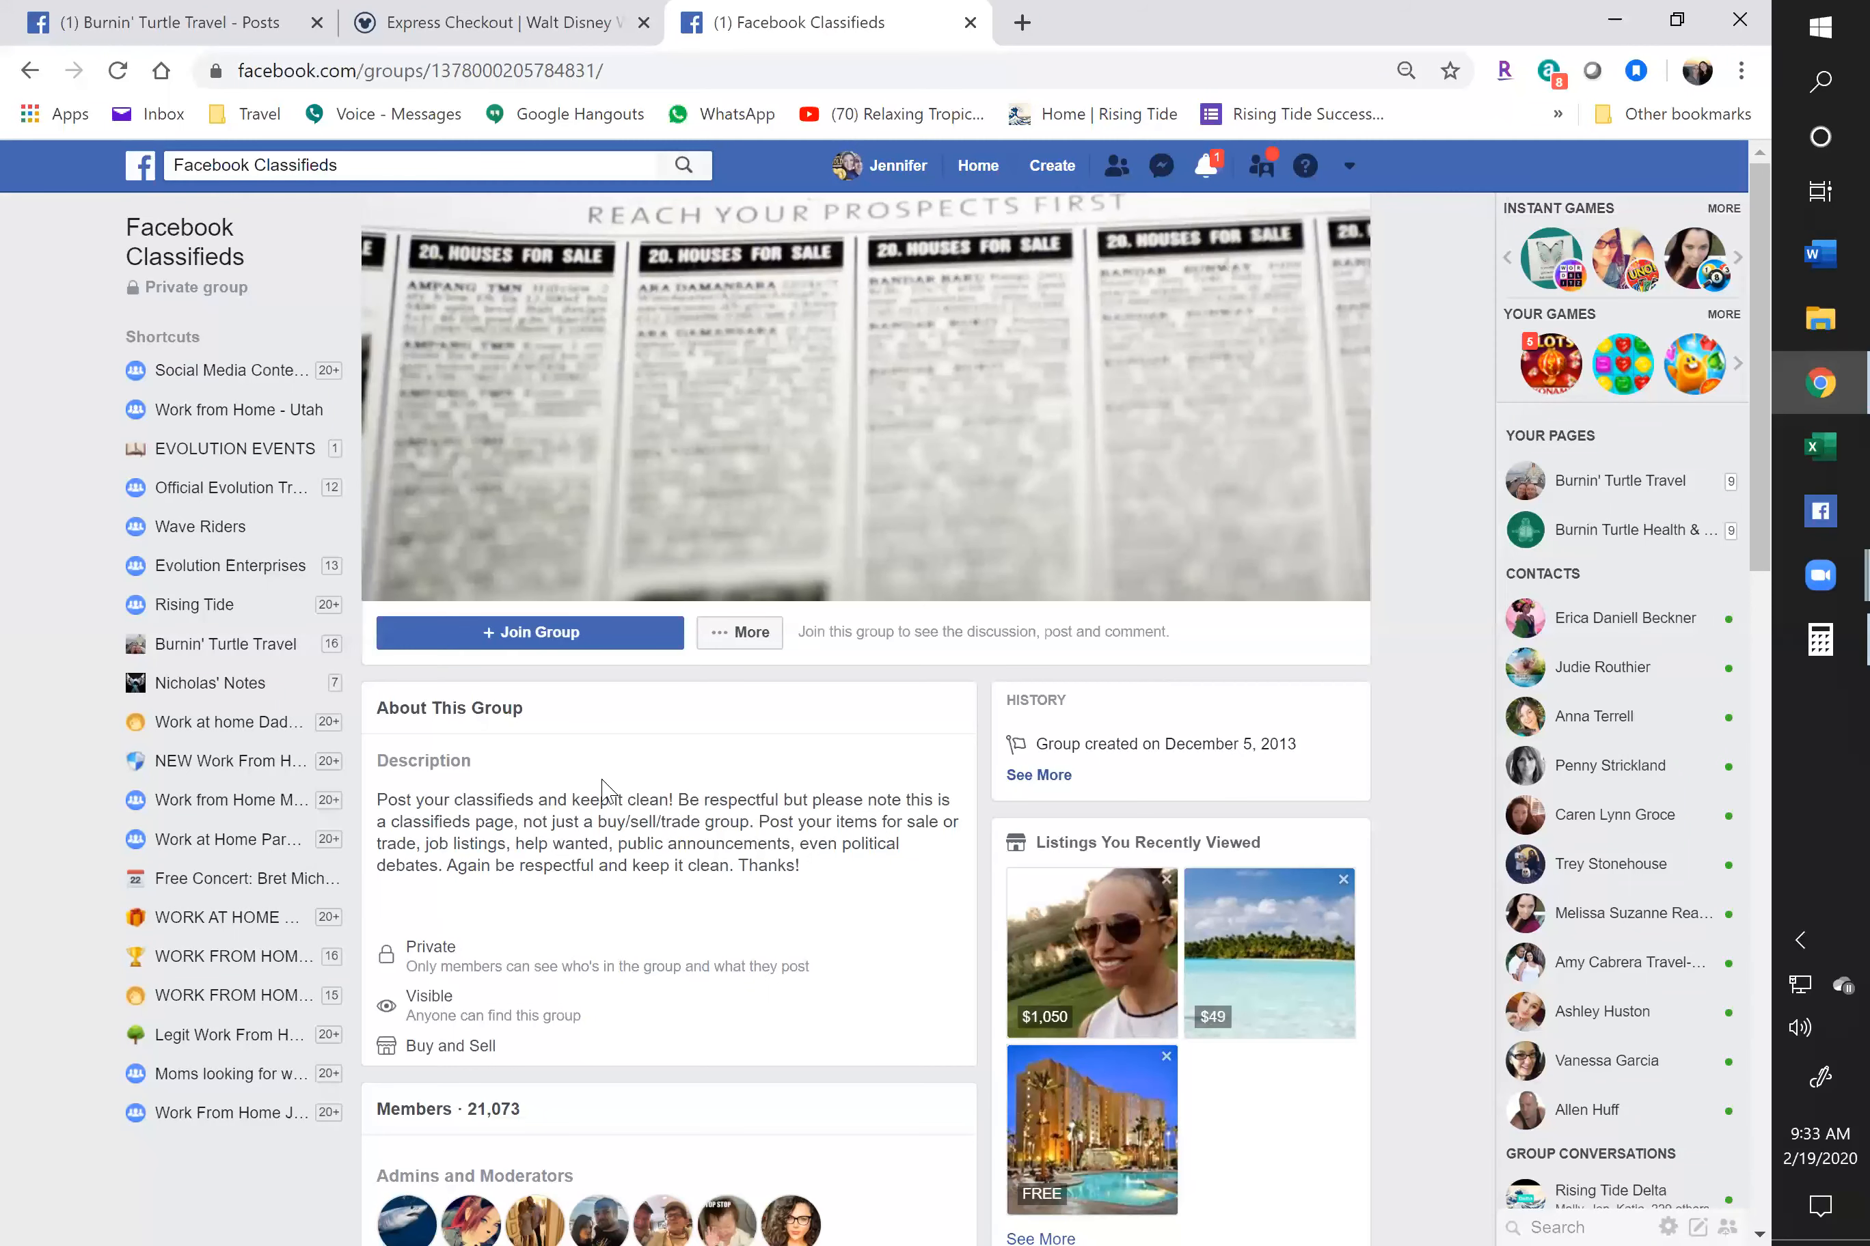
pyautogui.click(538, 648)
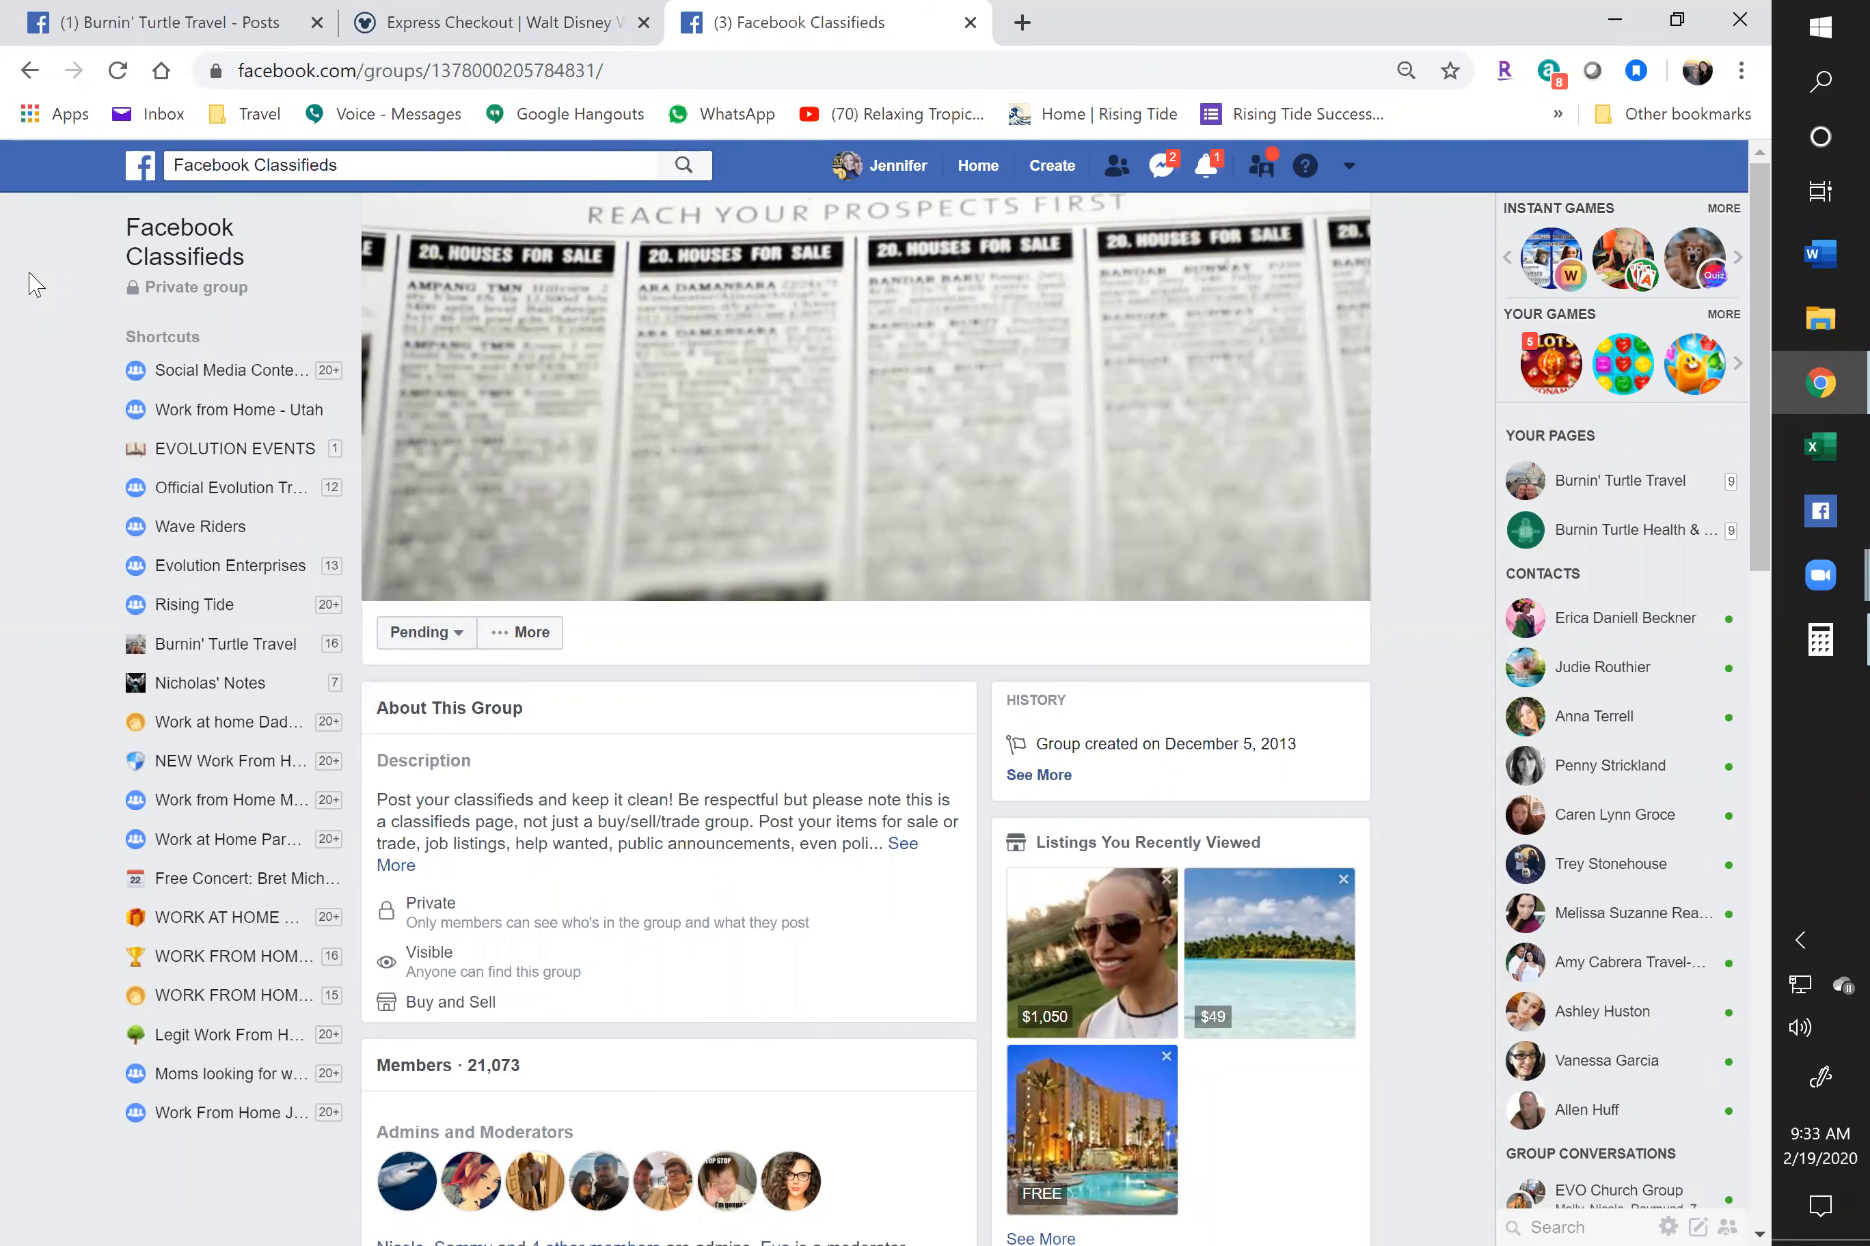
pyautogui.click(27, 72)
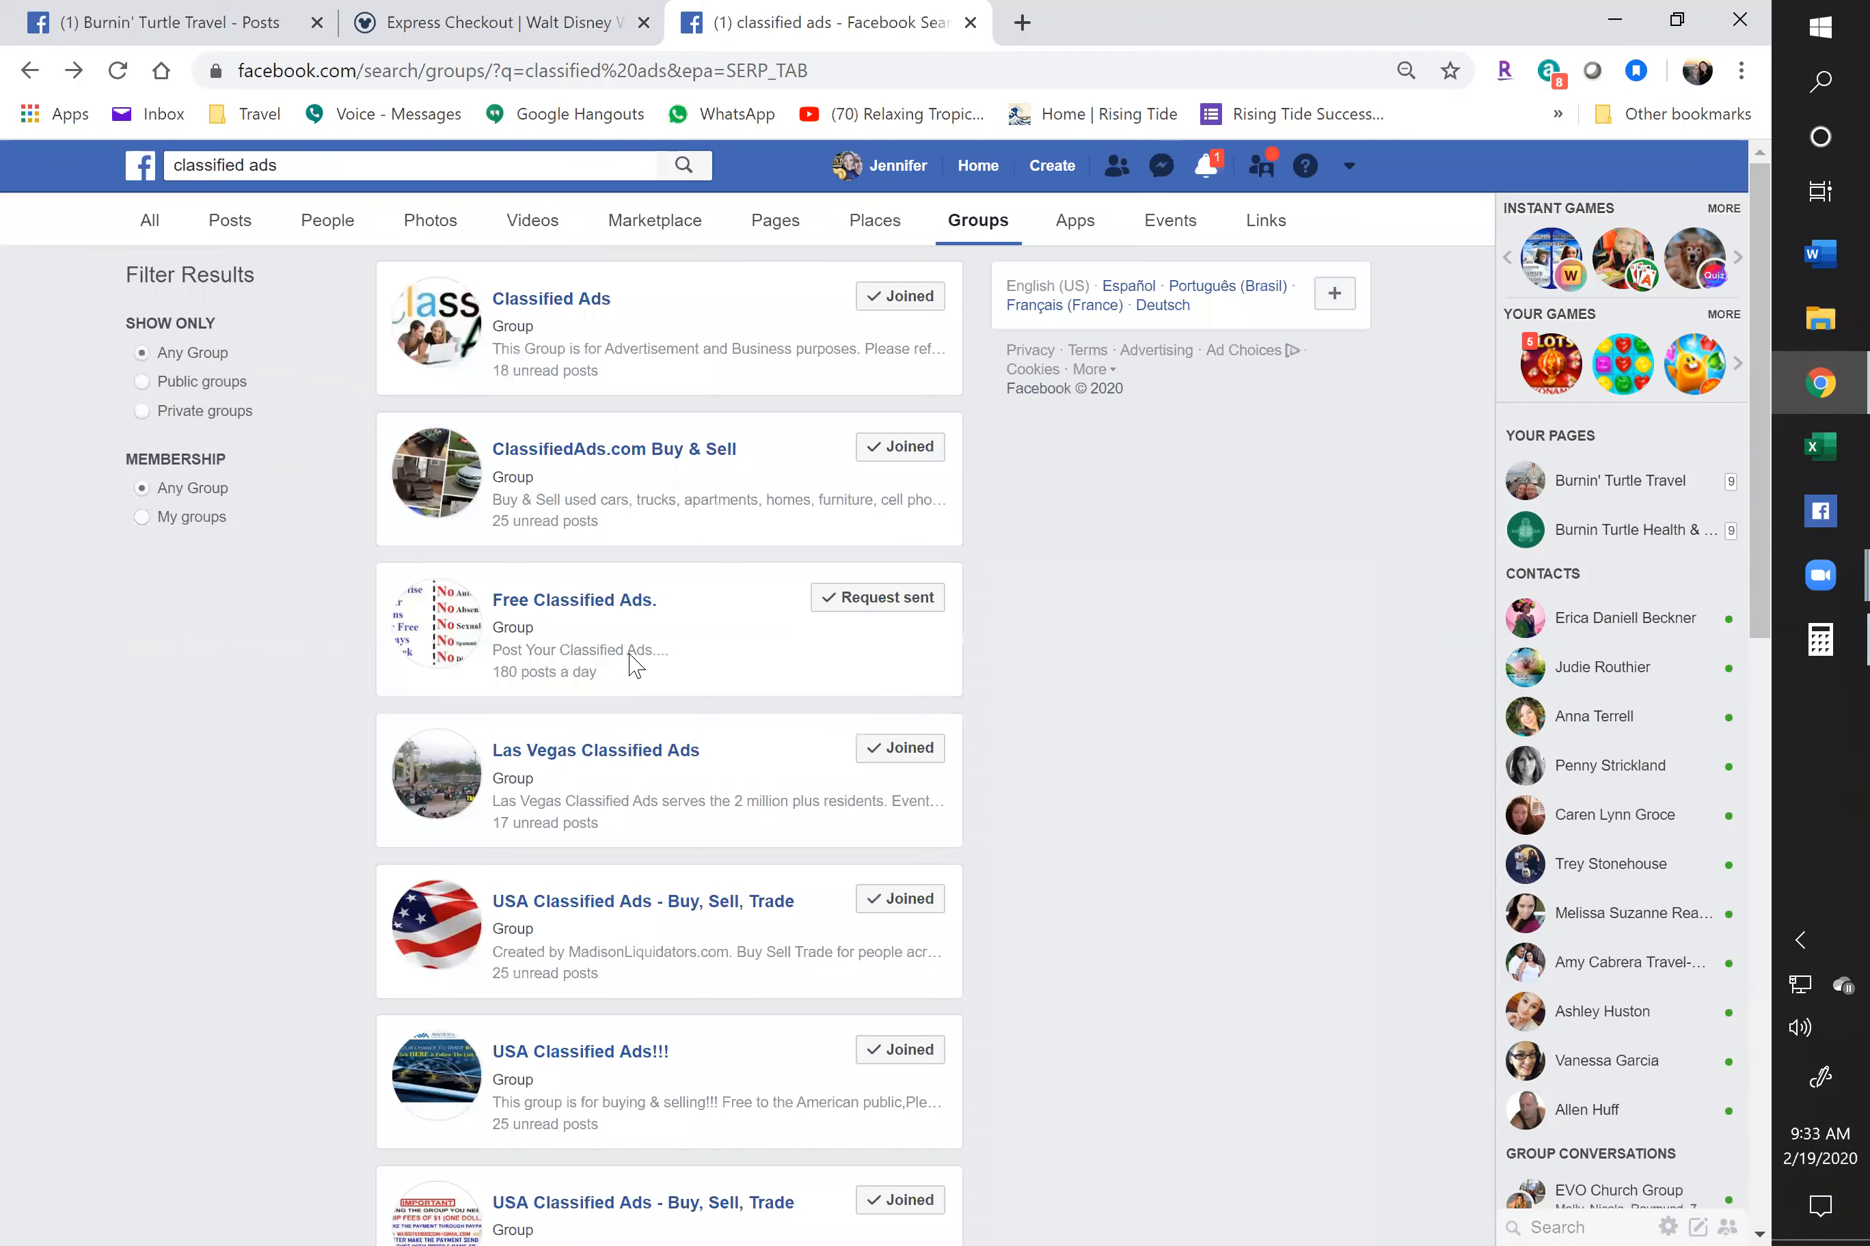
pyautogui.scroll(-6, 635, 655)
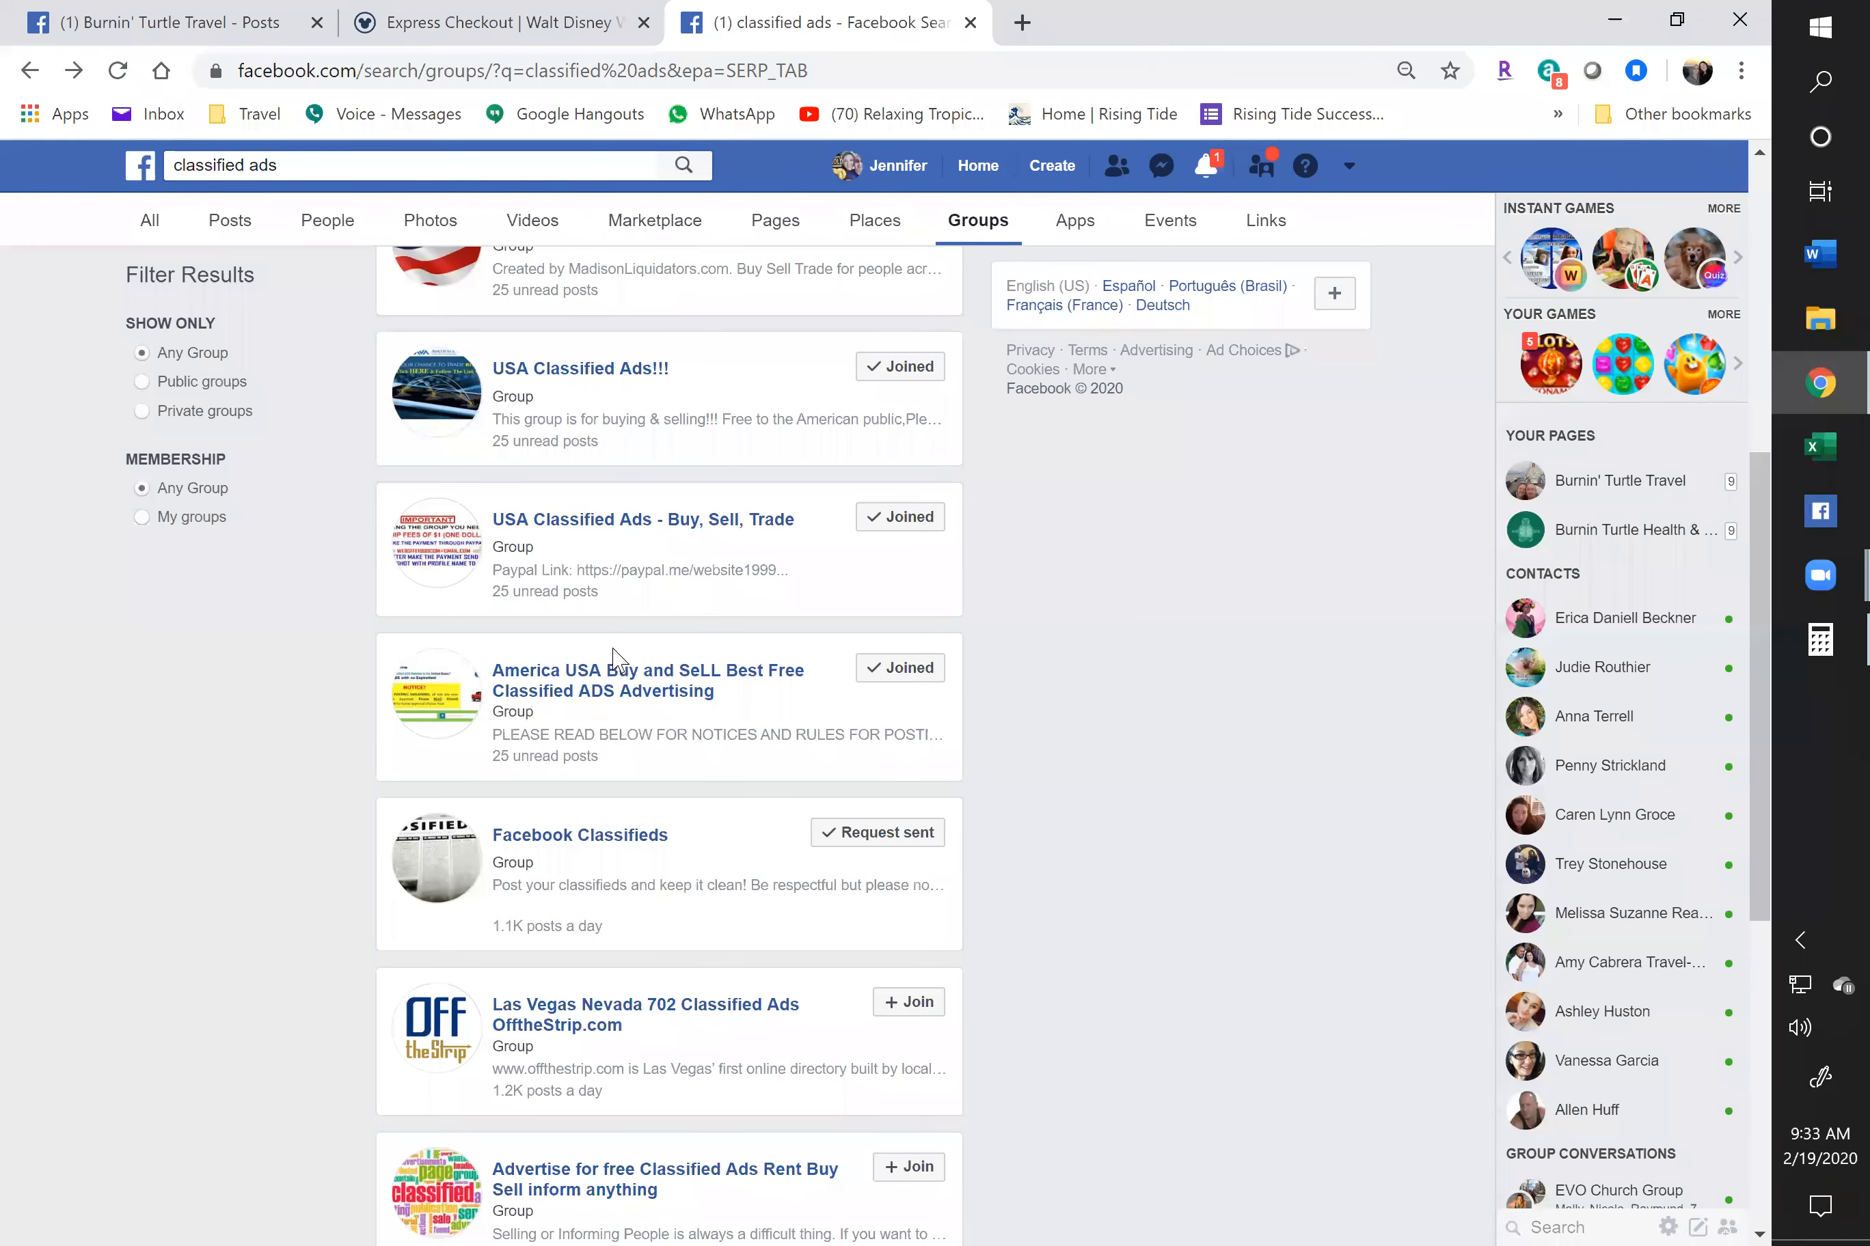
# Scroll further down the group results and open the Free classified ads group
pyautogui.scroll(-5, 624, 664)
pyautogui.scroll(-4, 636, 690)
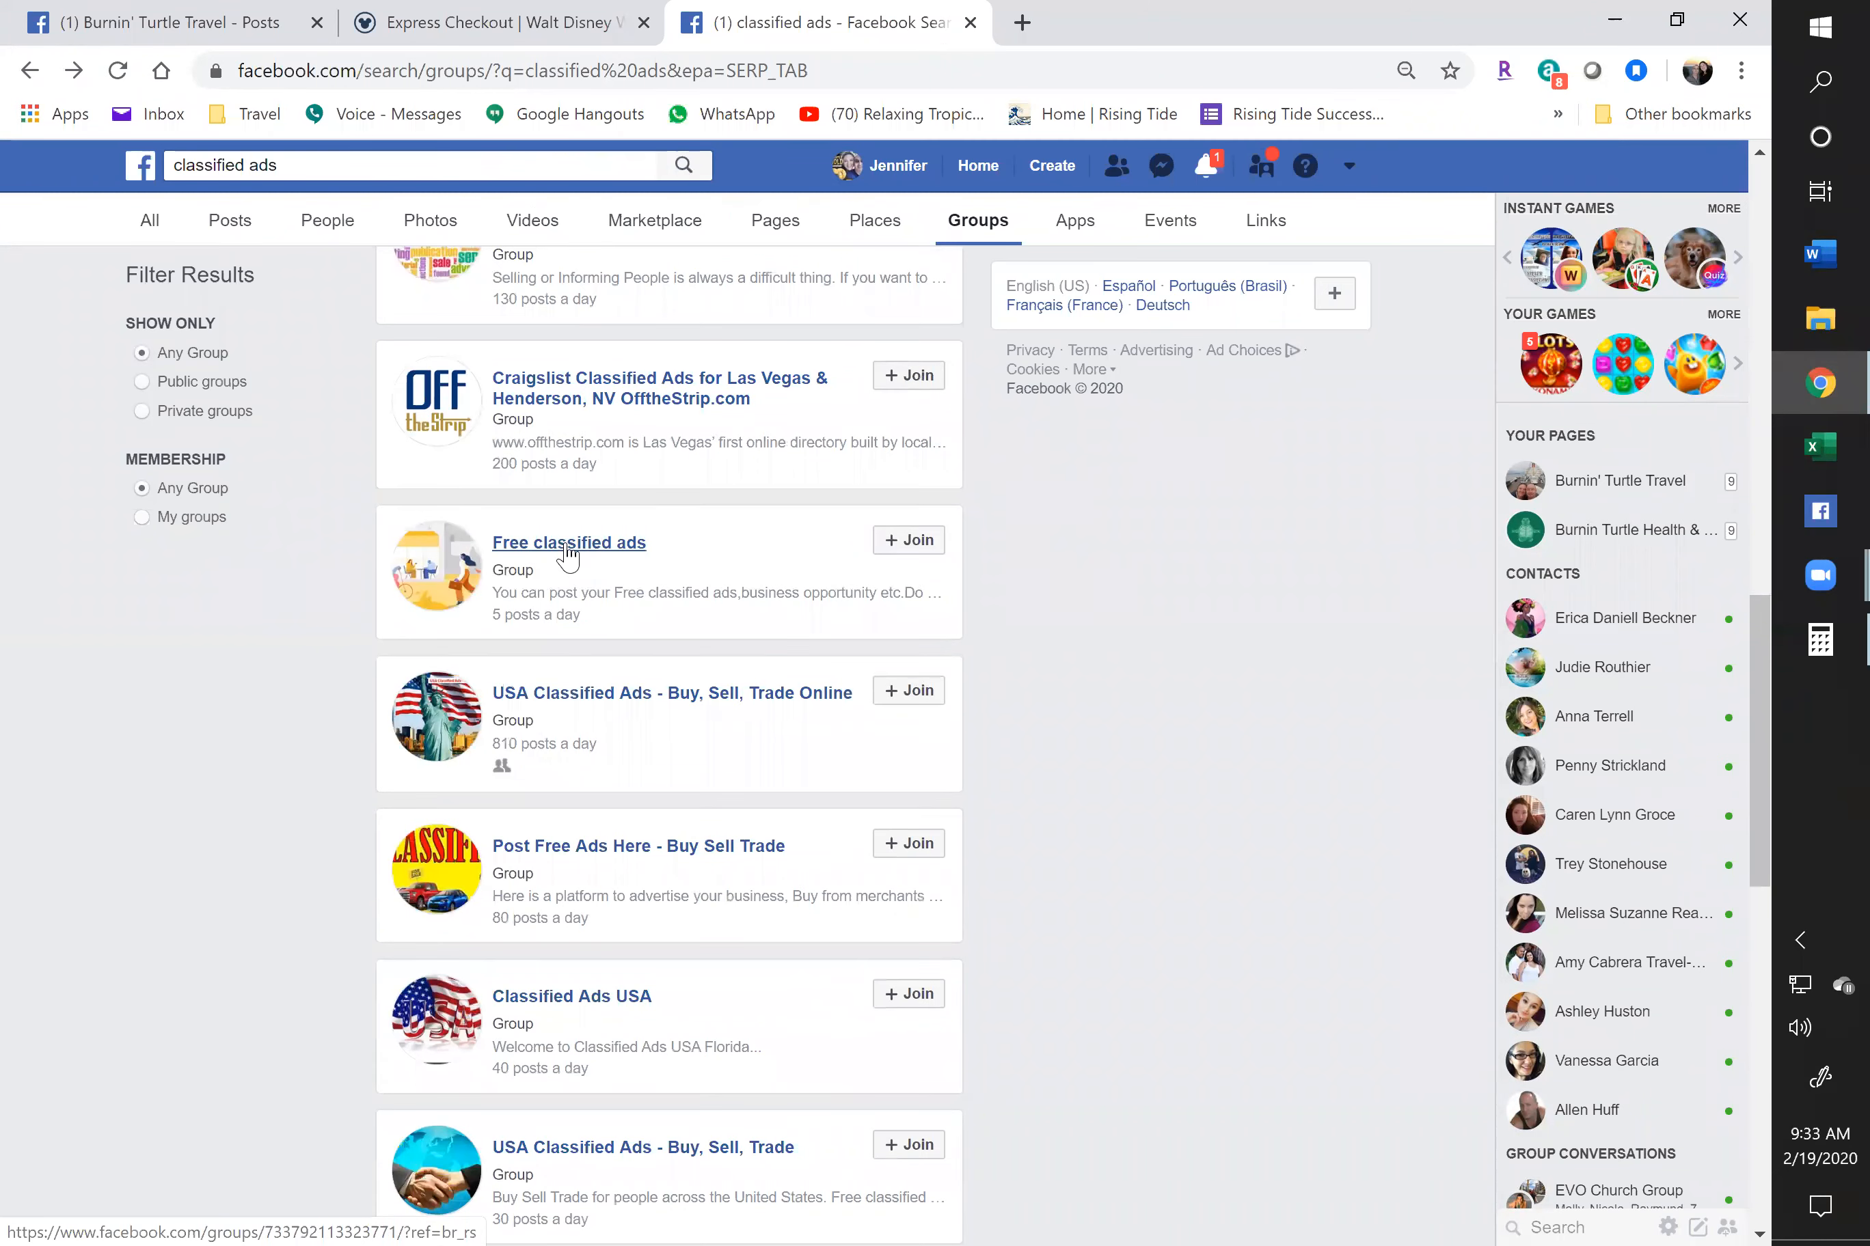
pyautogui.click(568, 543)
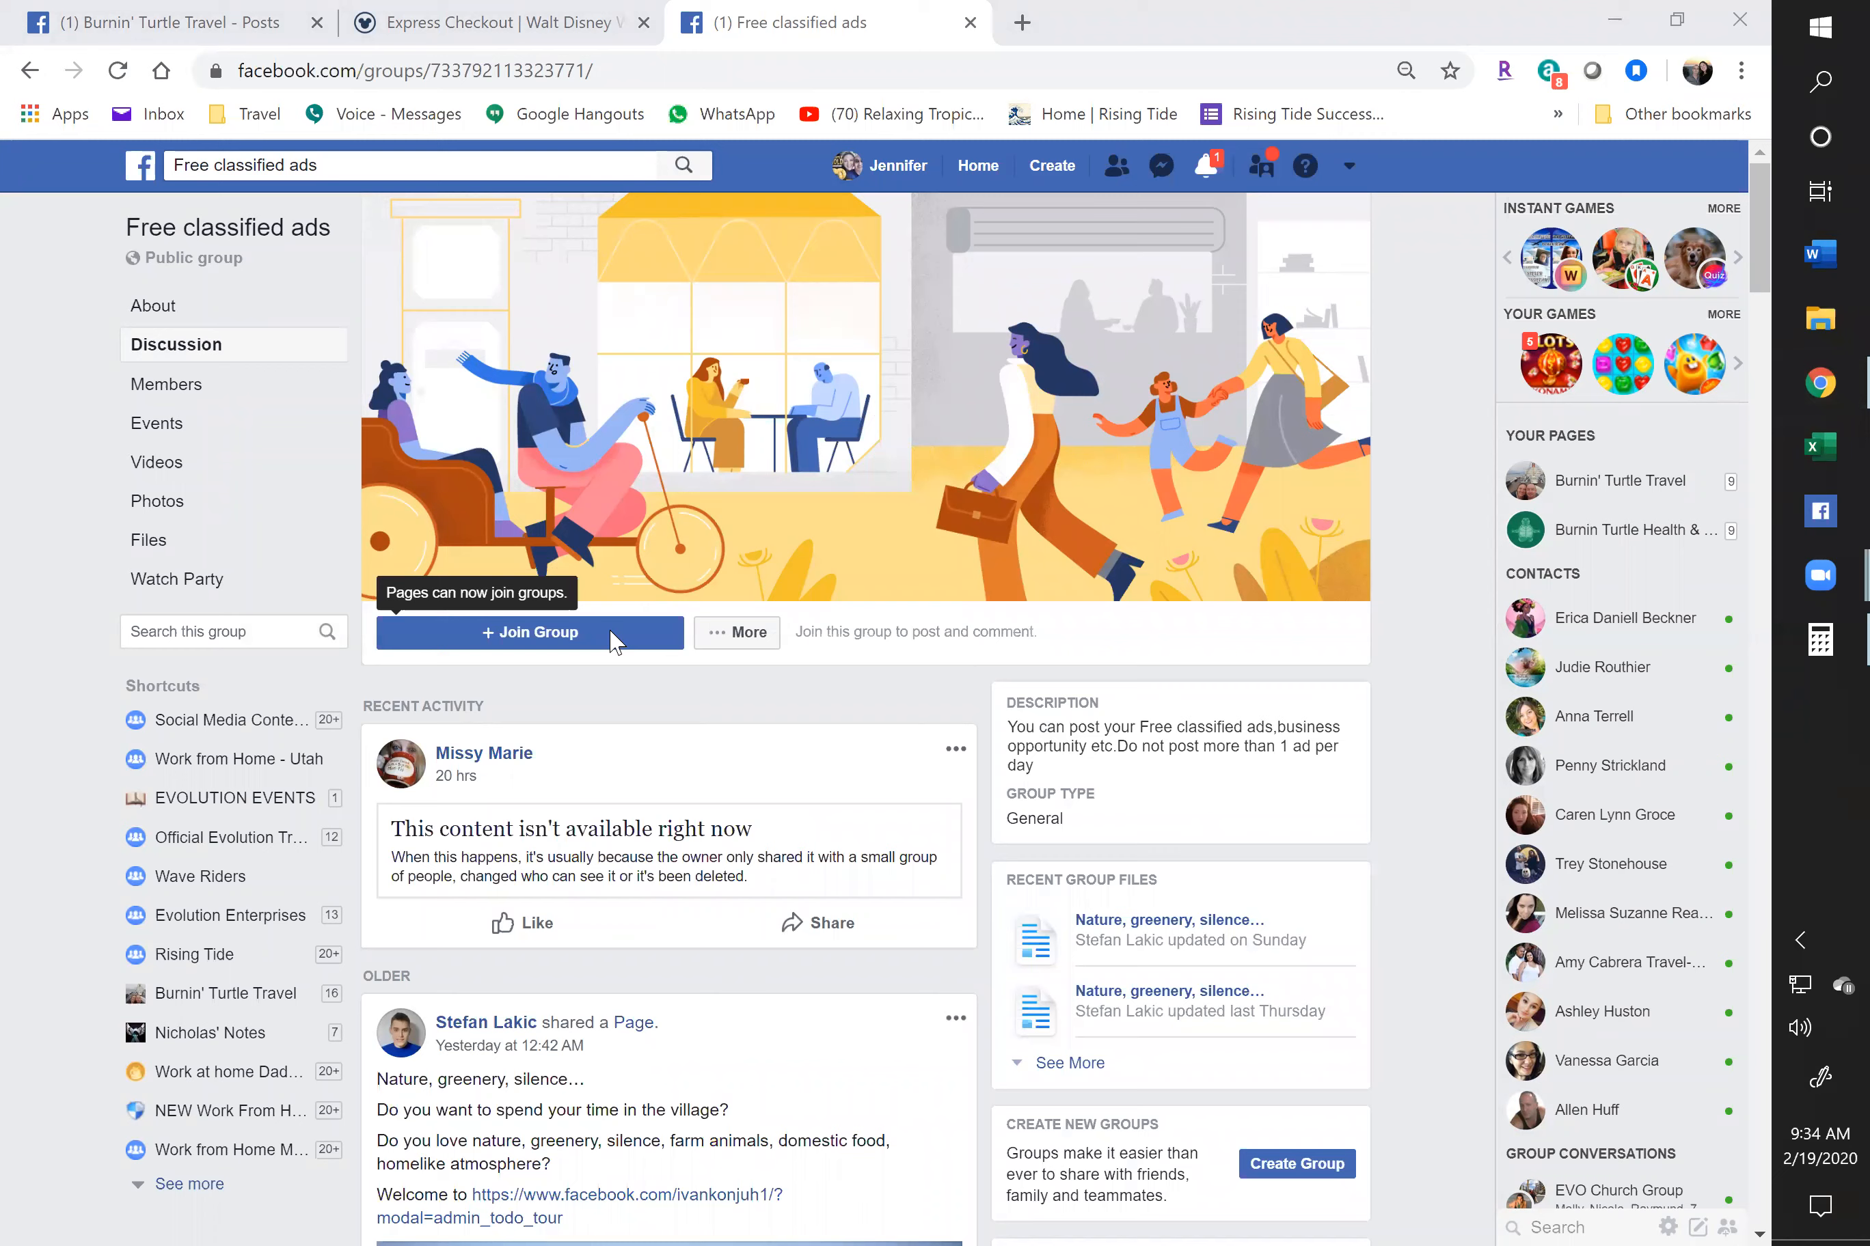
# Request to join Free classified ads as Burnin' Turtle Travel, then switch to interacting as the personal profile
pyautogui.click(580, 652)
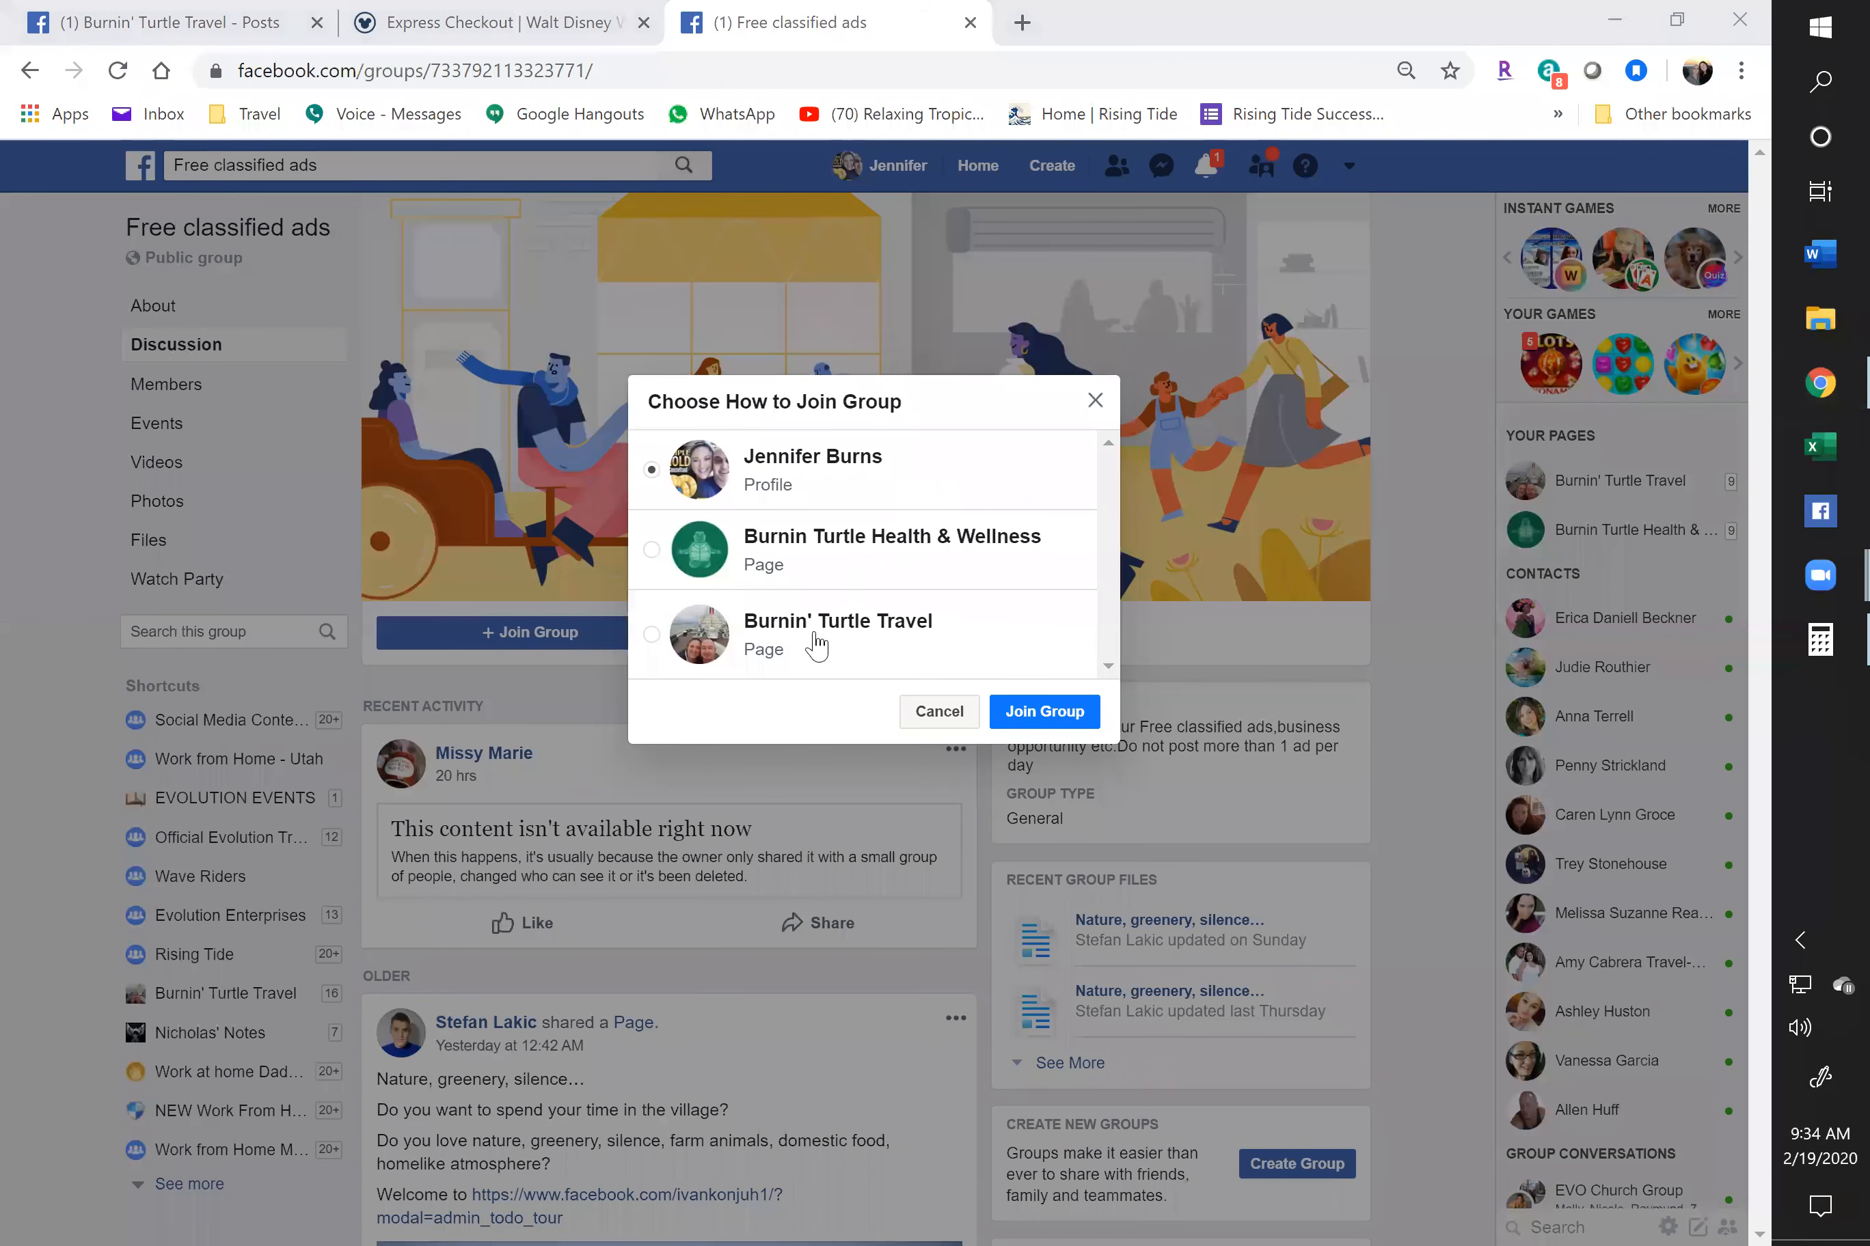
pyautogui.click(652, 635)
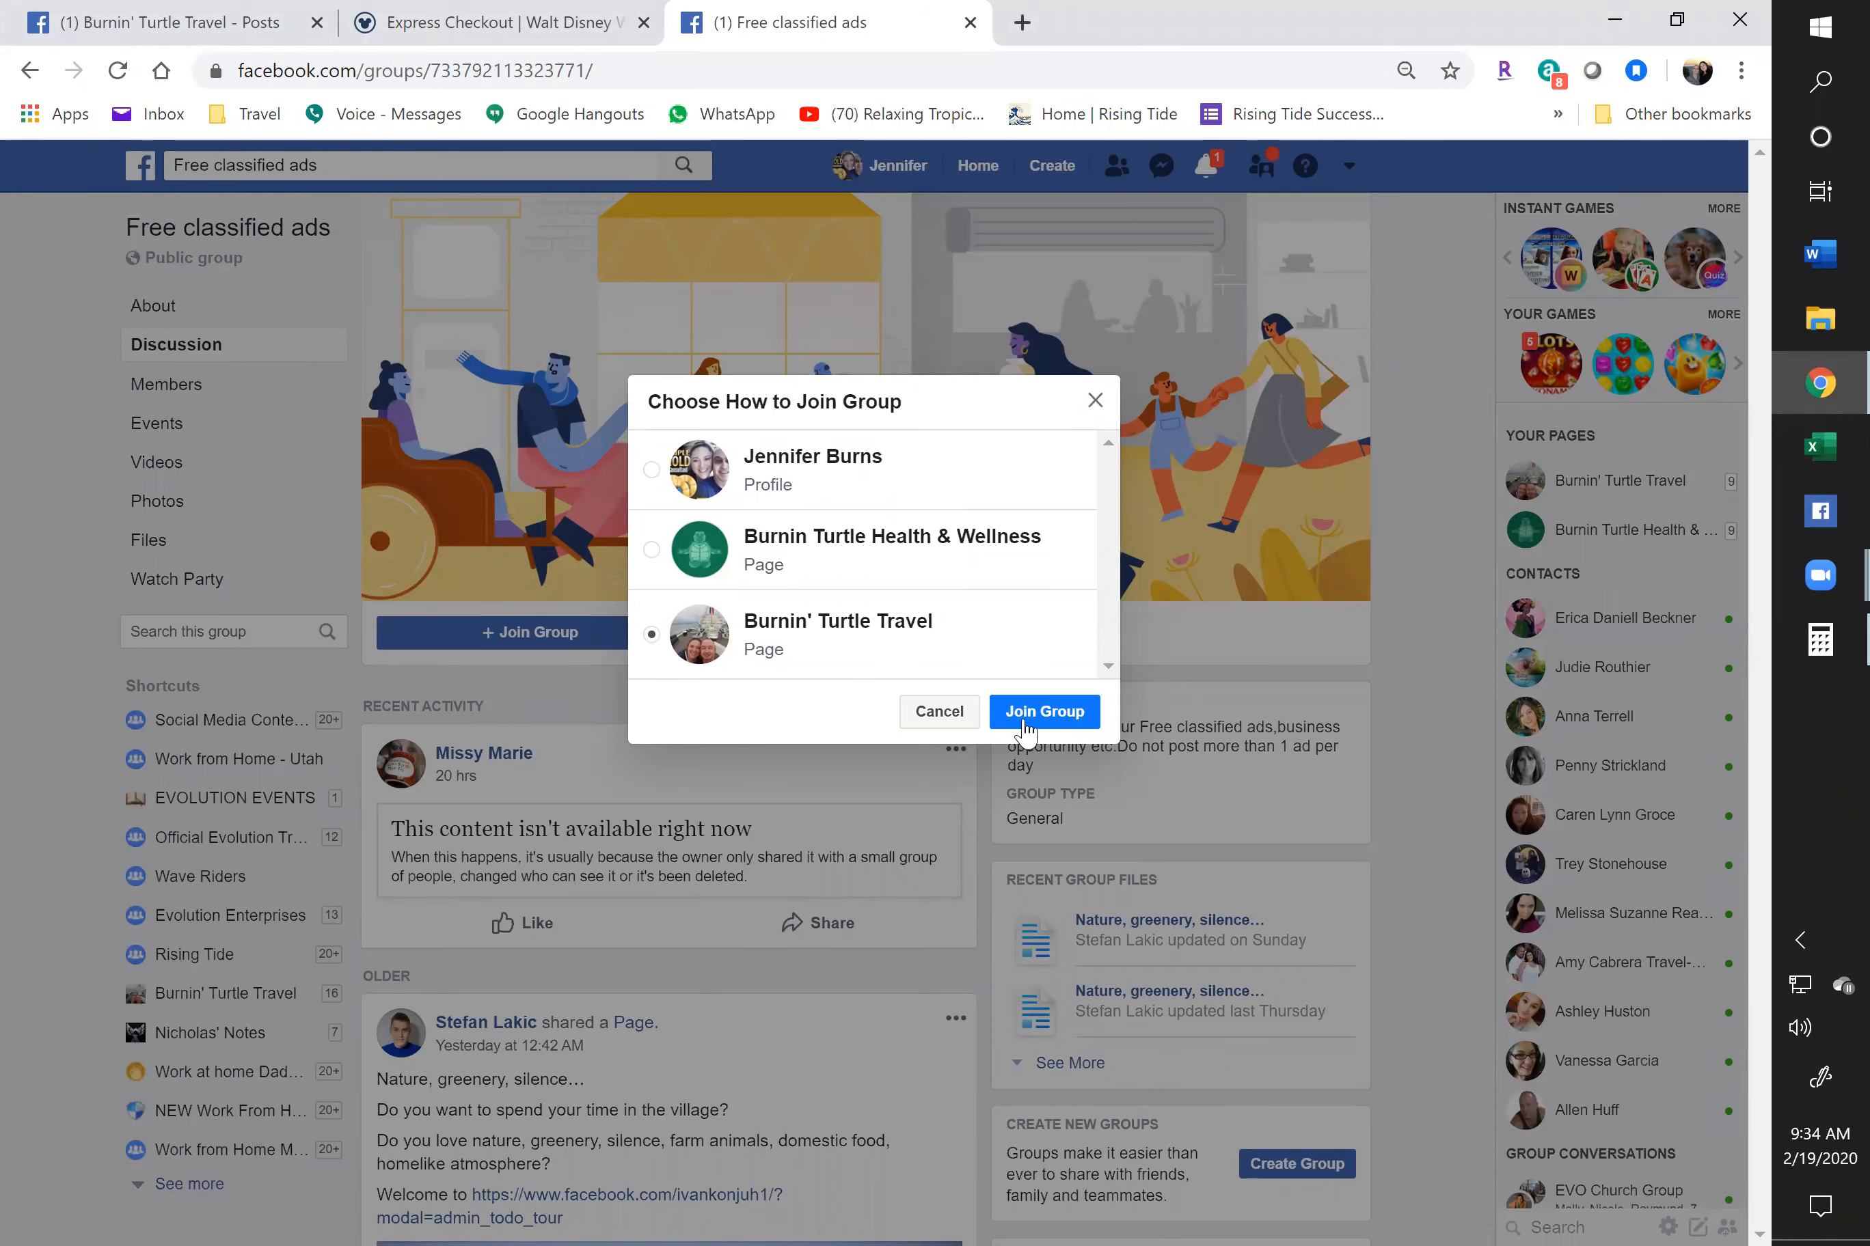
pyautogui.click(1046, 712)
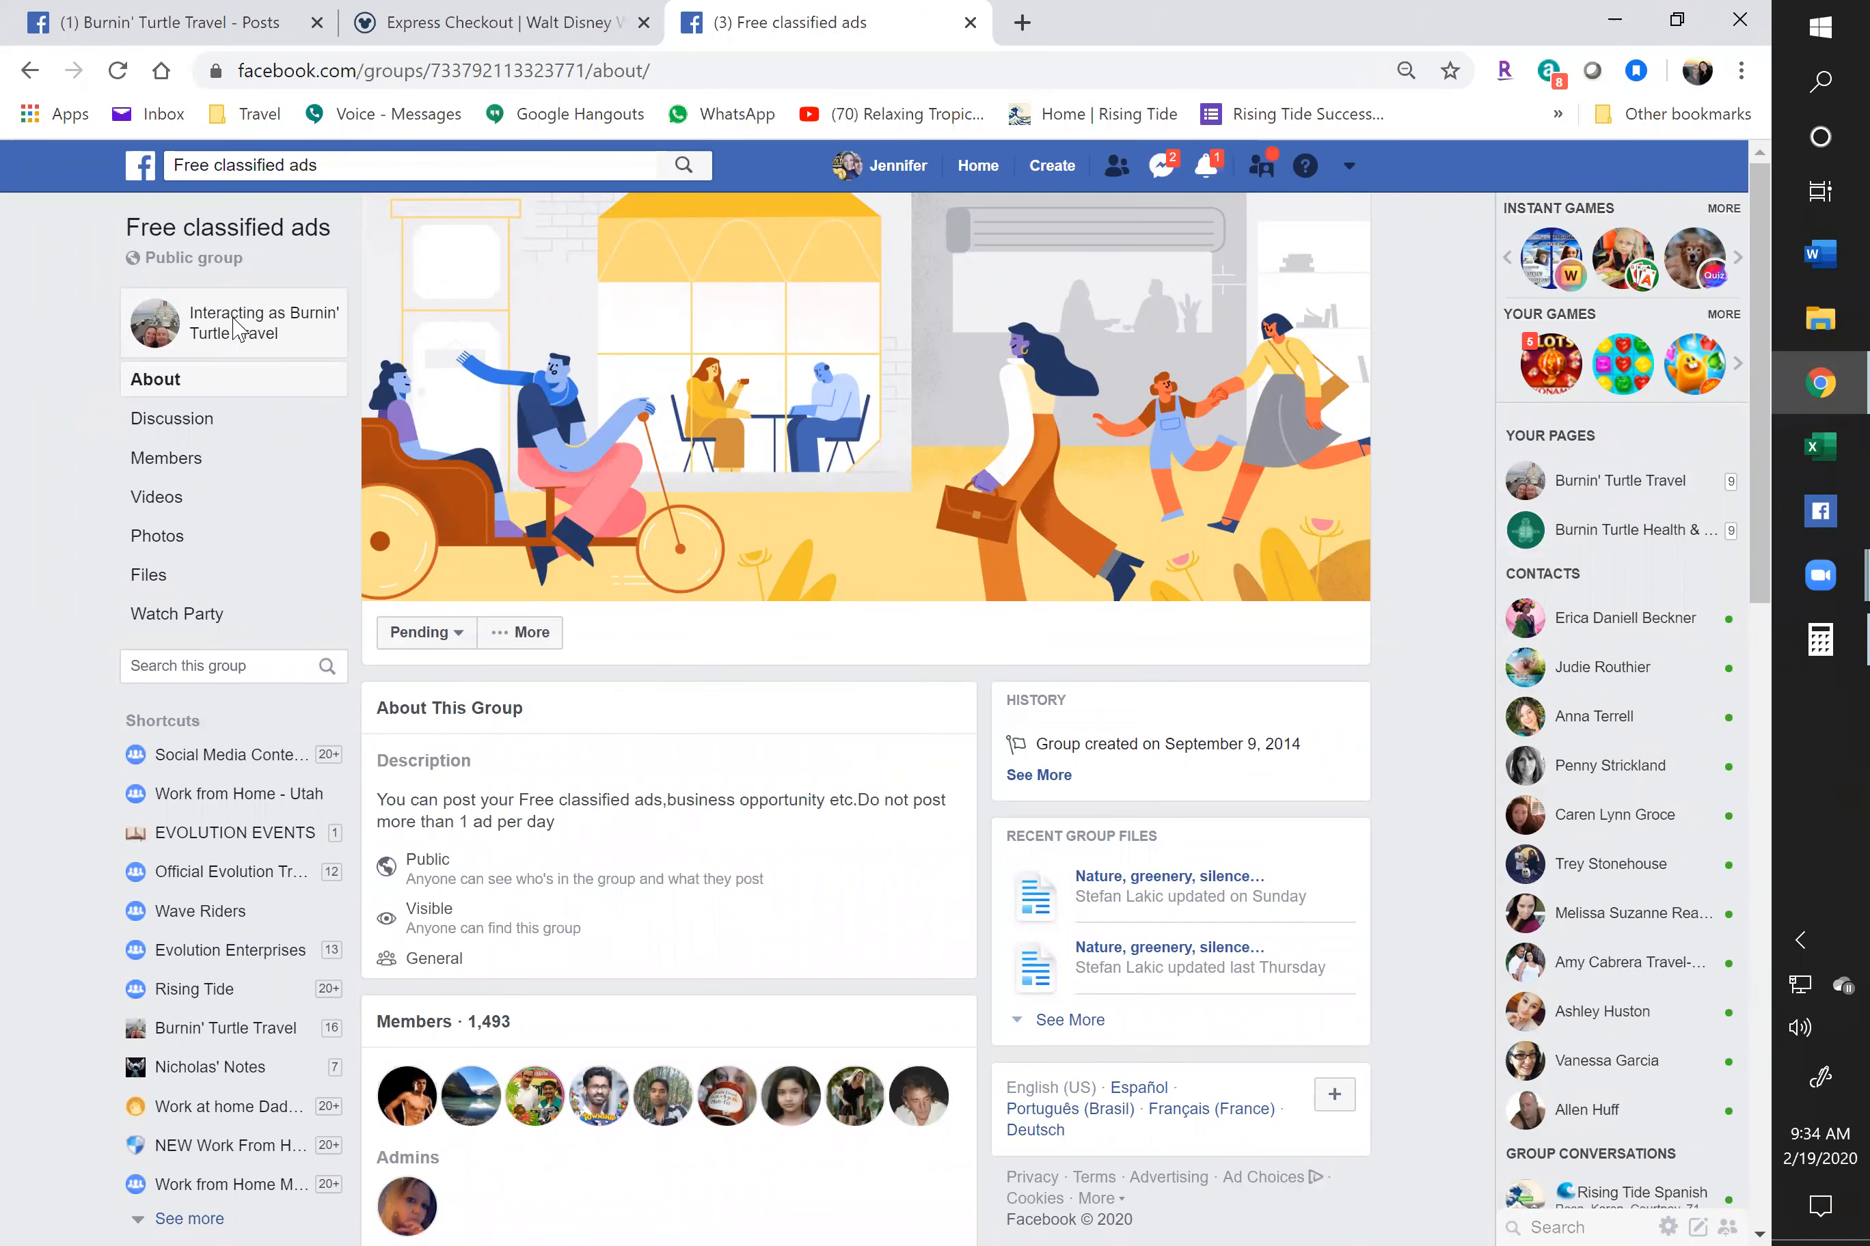
pyautogui.click(241, 332)
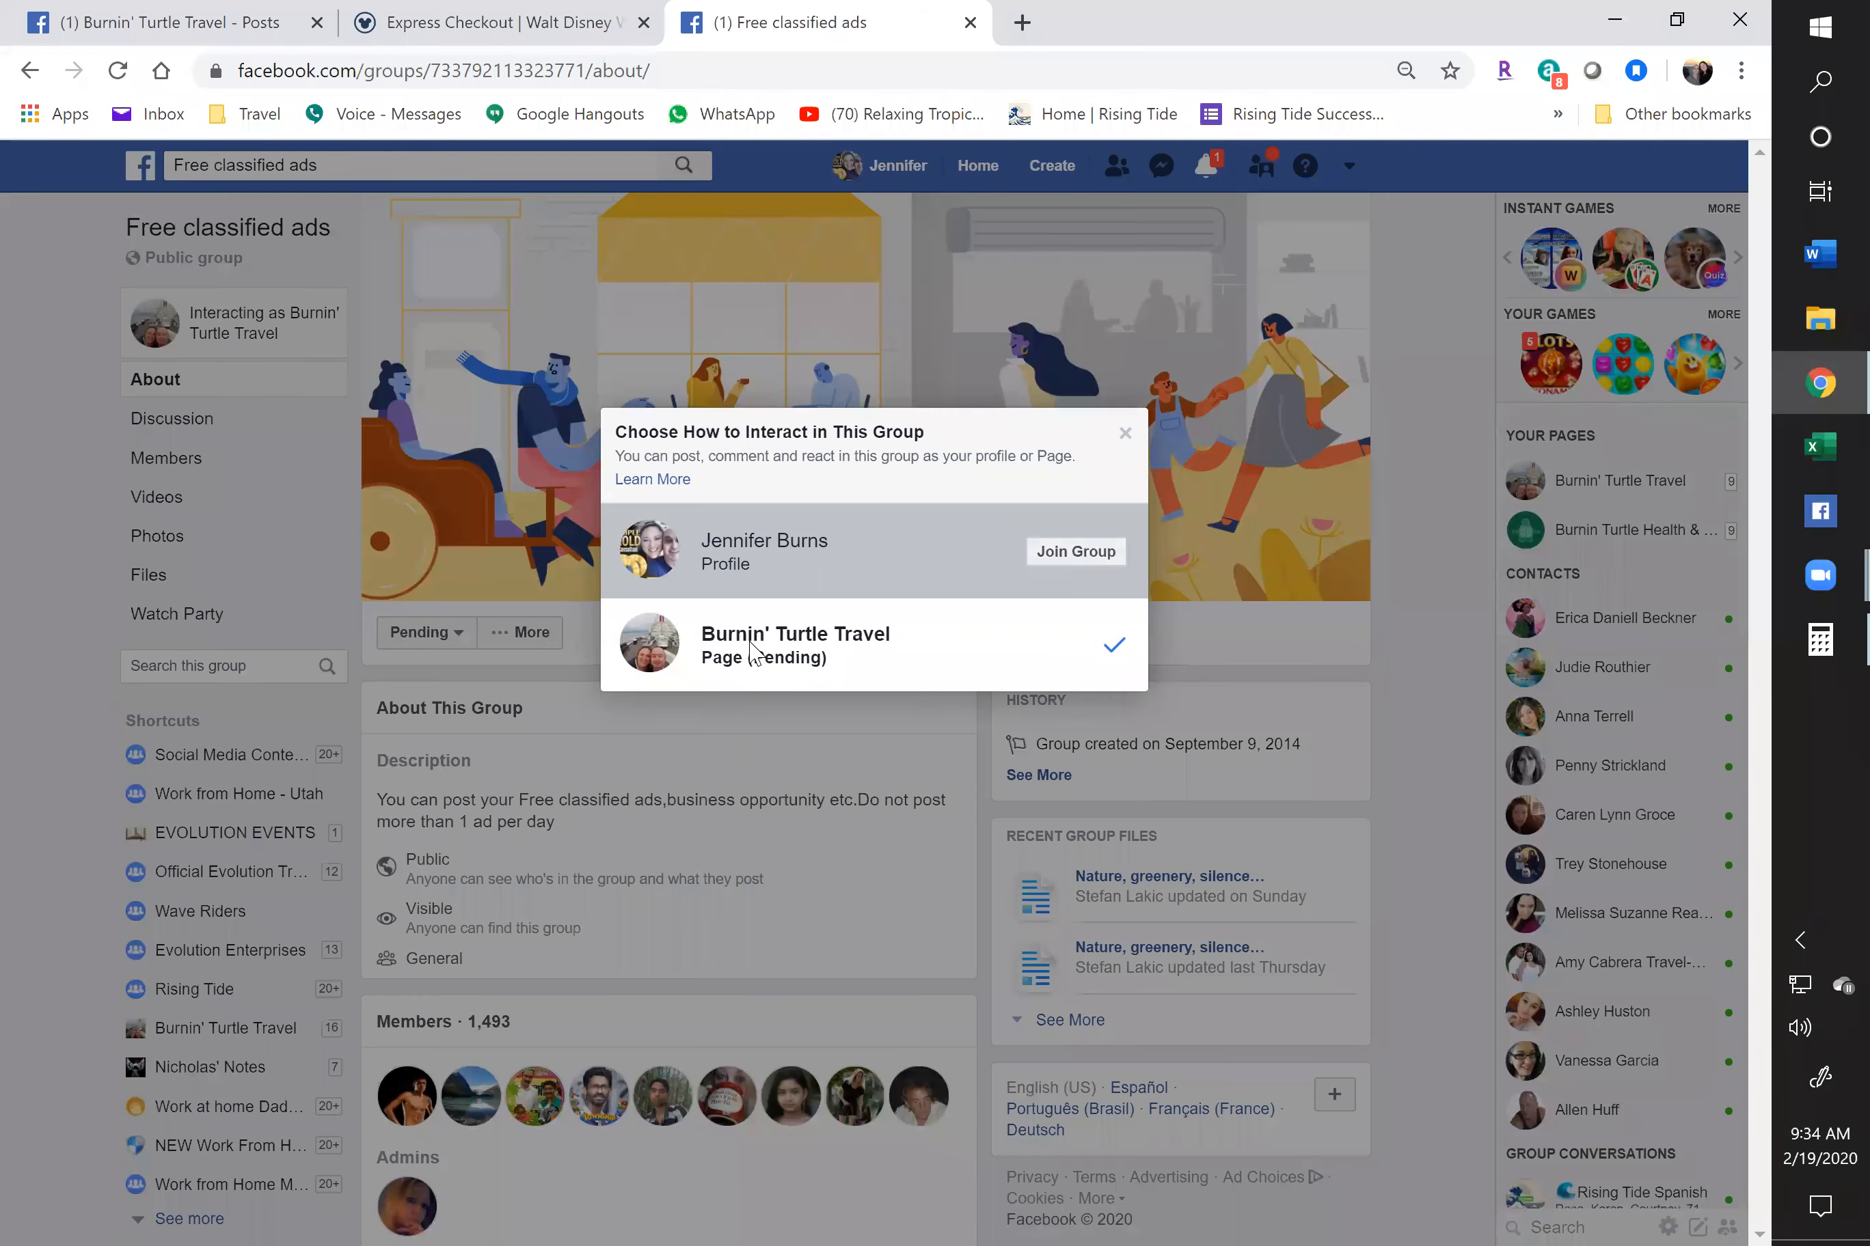
pyautogui.click(748, 648)
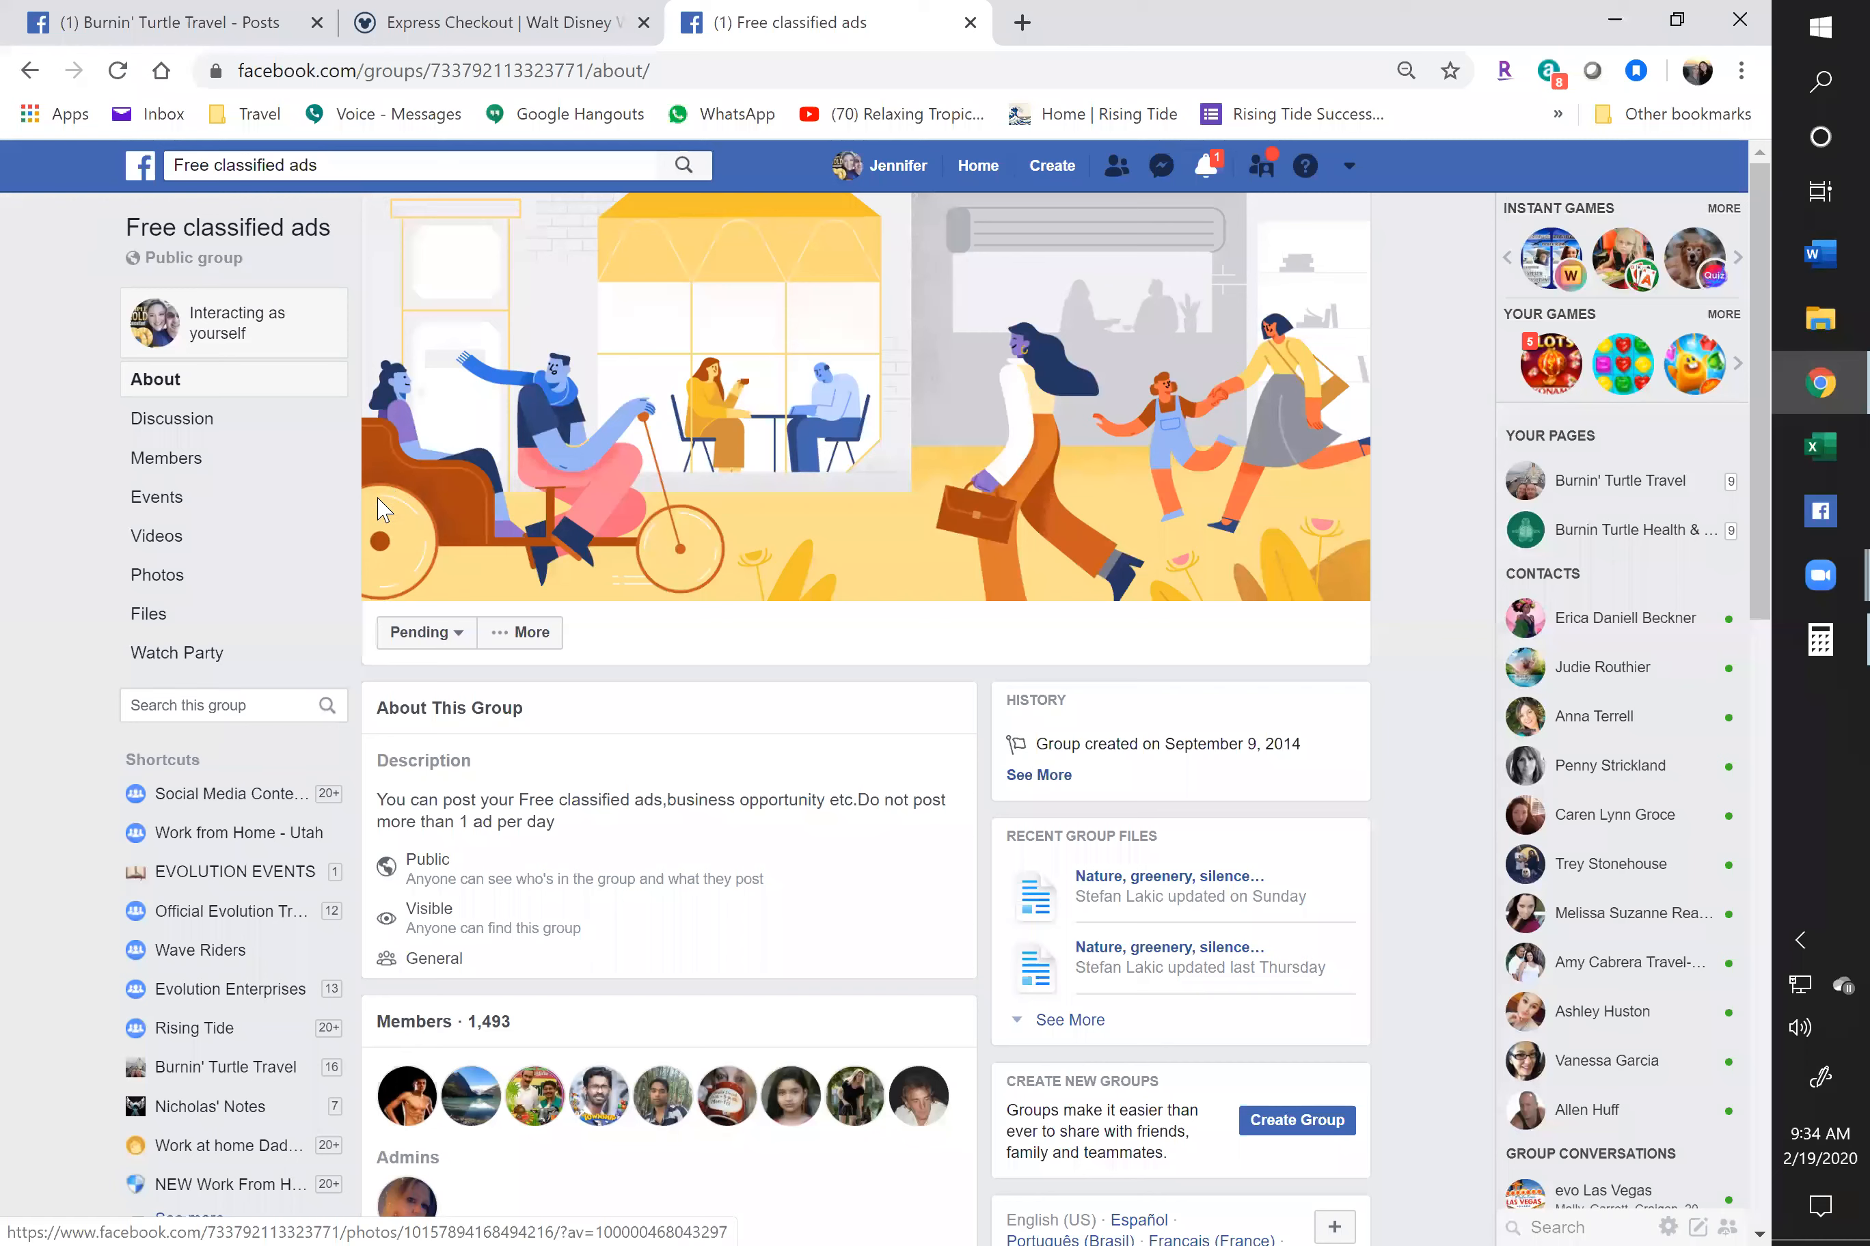
# Go back to the classified ads search results, then open your profile's Groups section listing its 193 joined groups
pyautogui.click(30, 69)
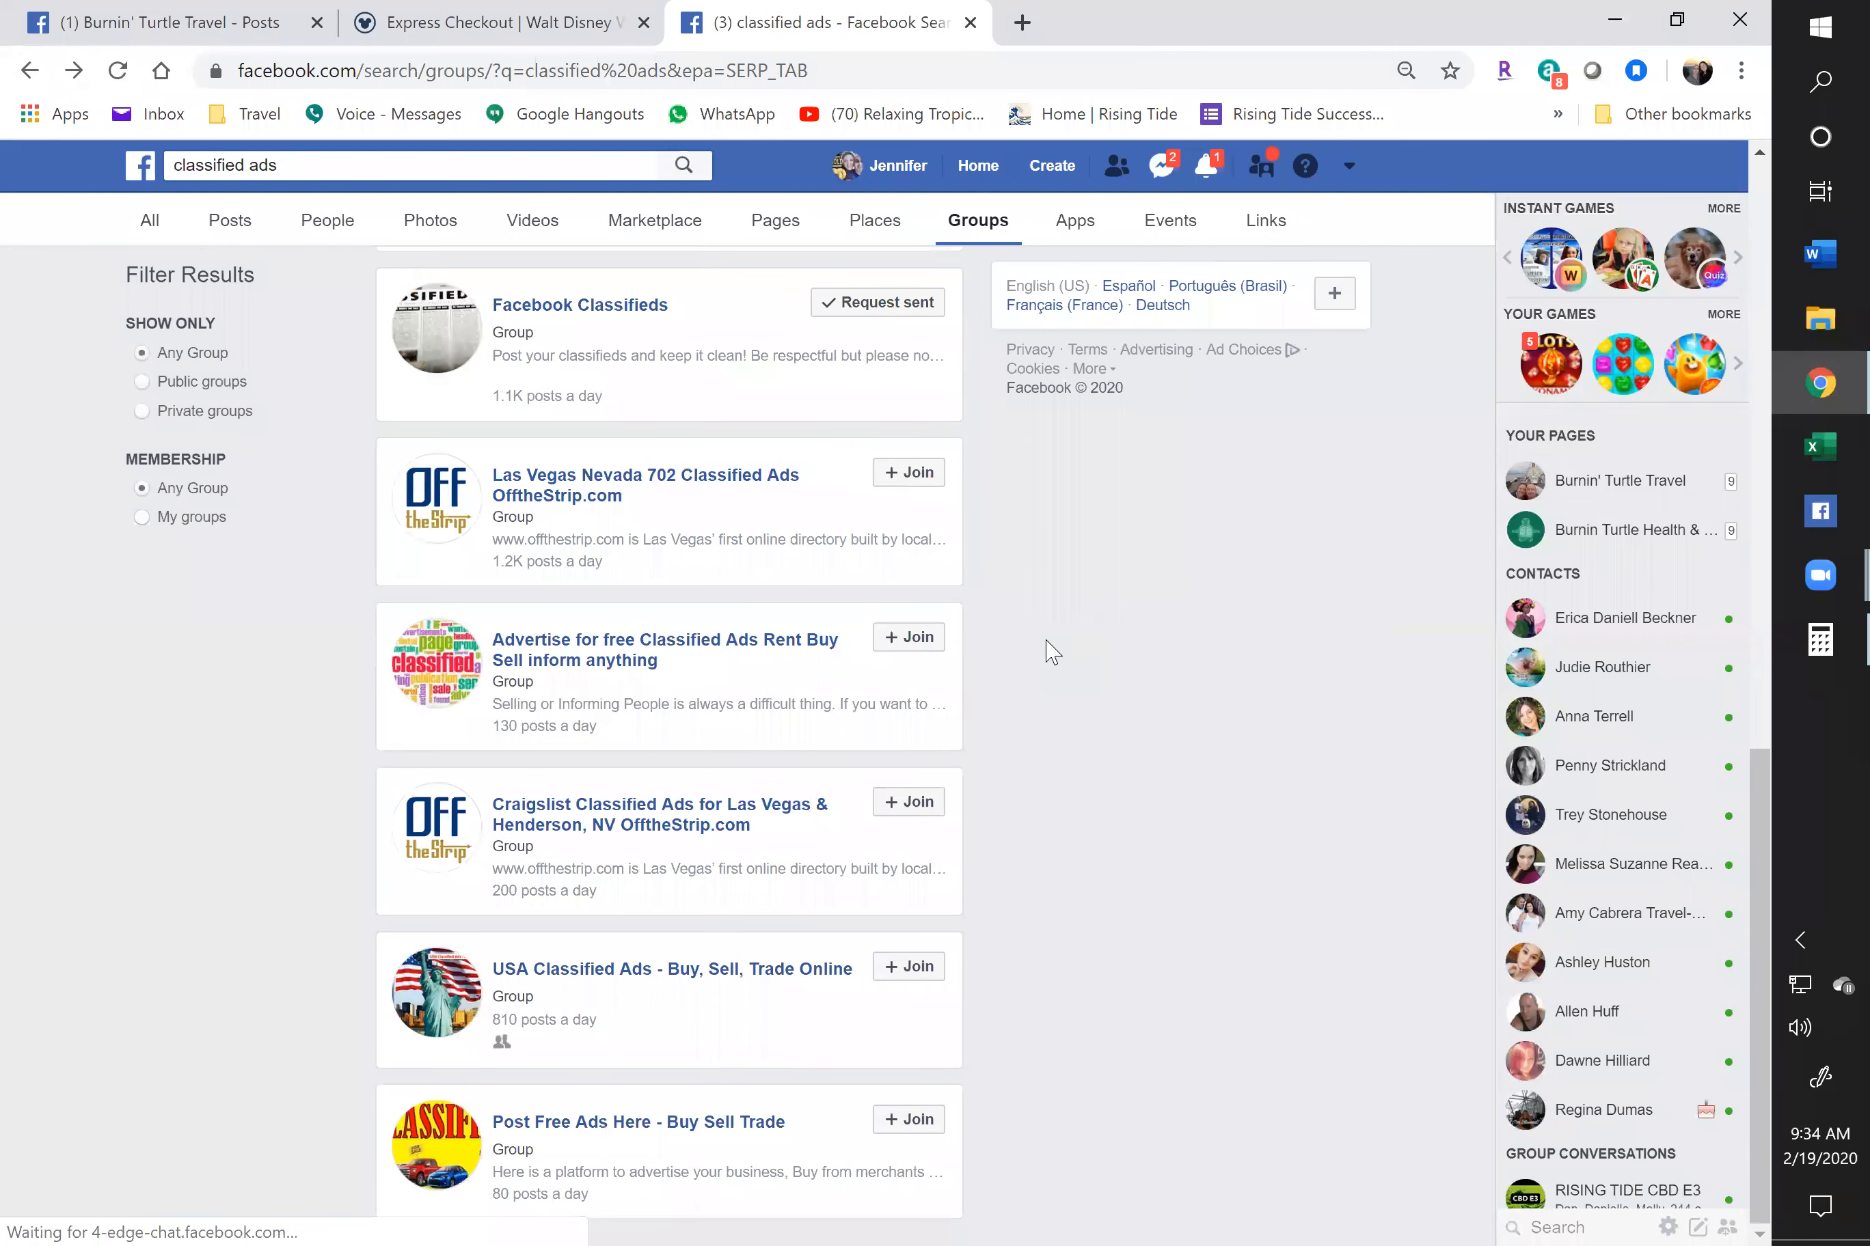
pyautogui.scroll(-1, 677, 518)
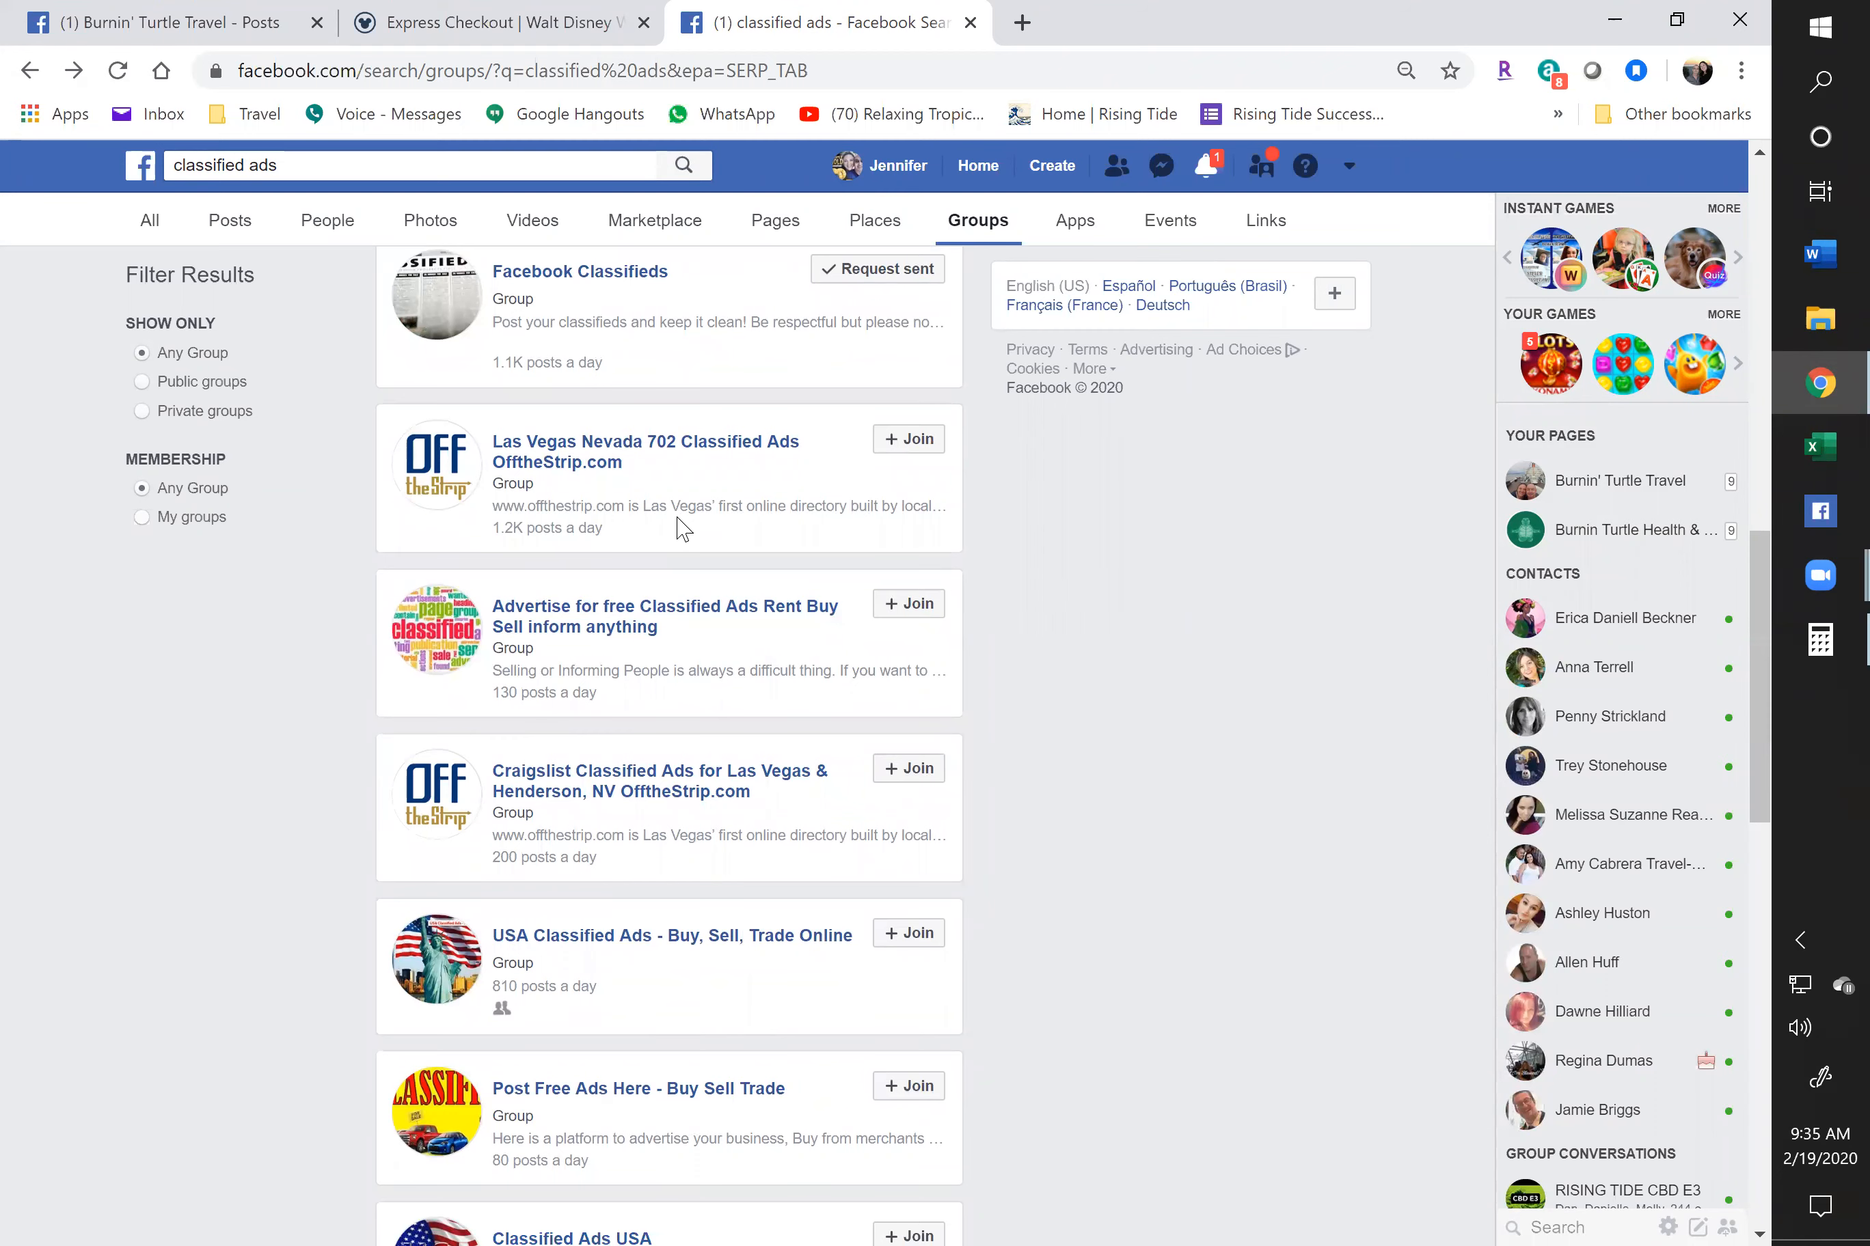
pyautogui.click(886, 186)
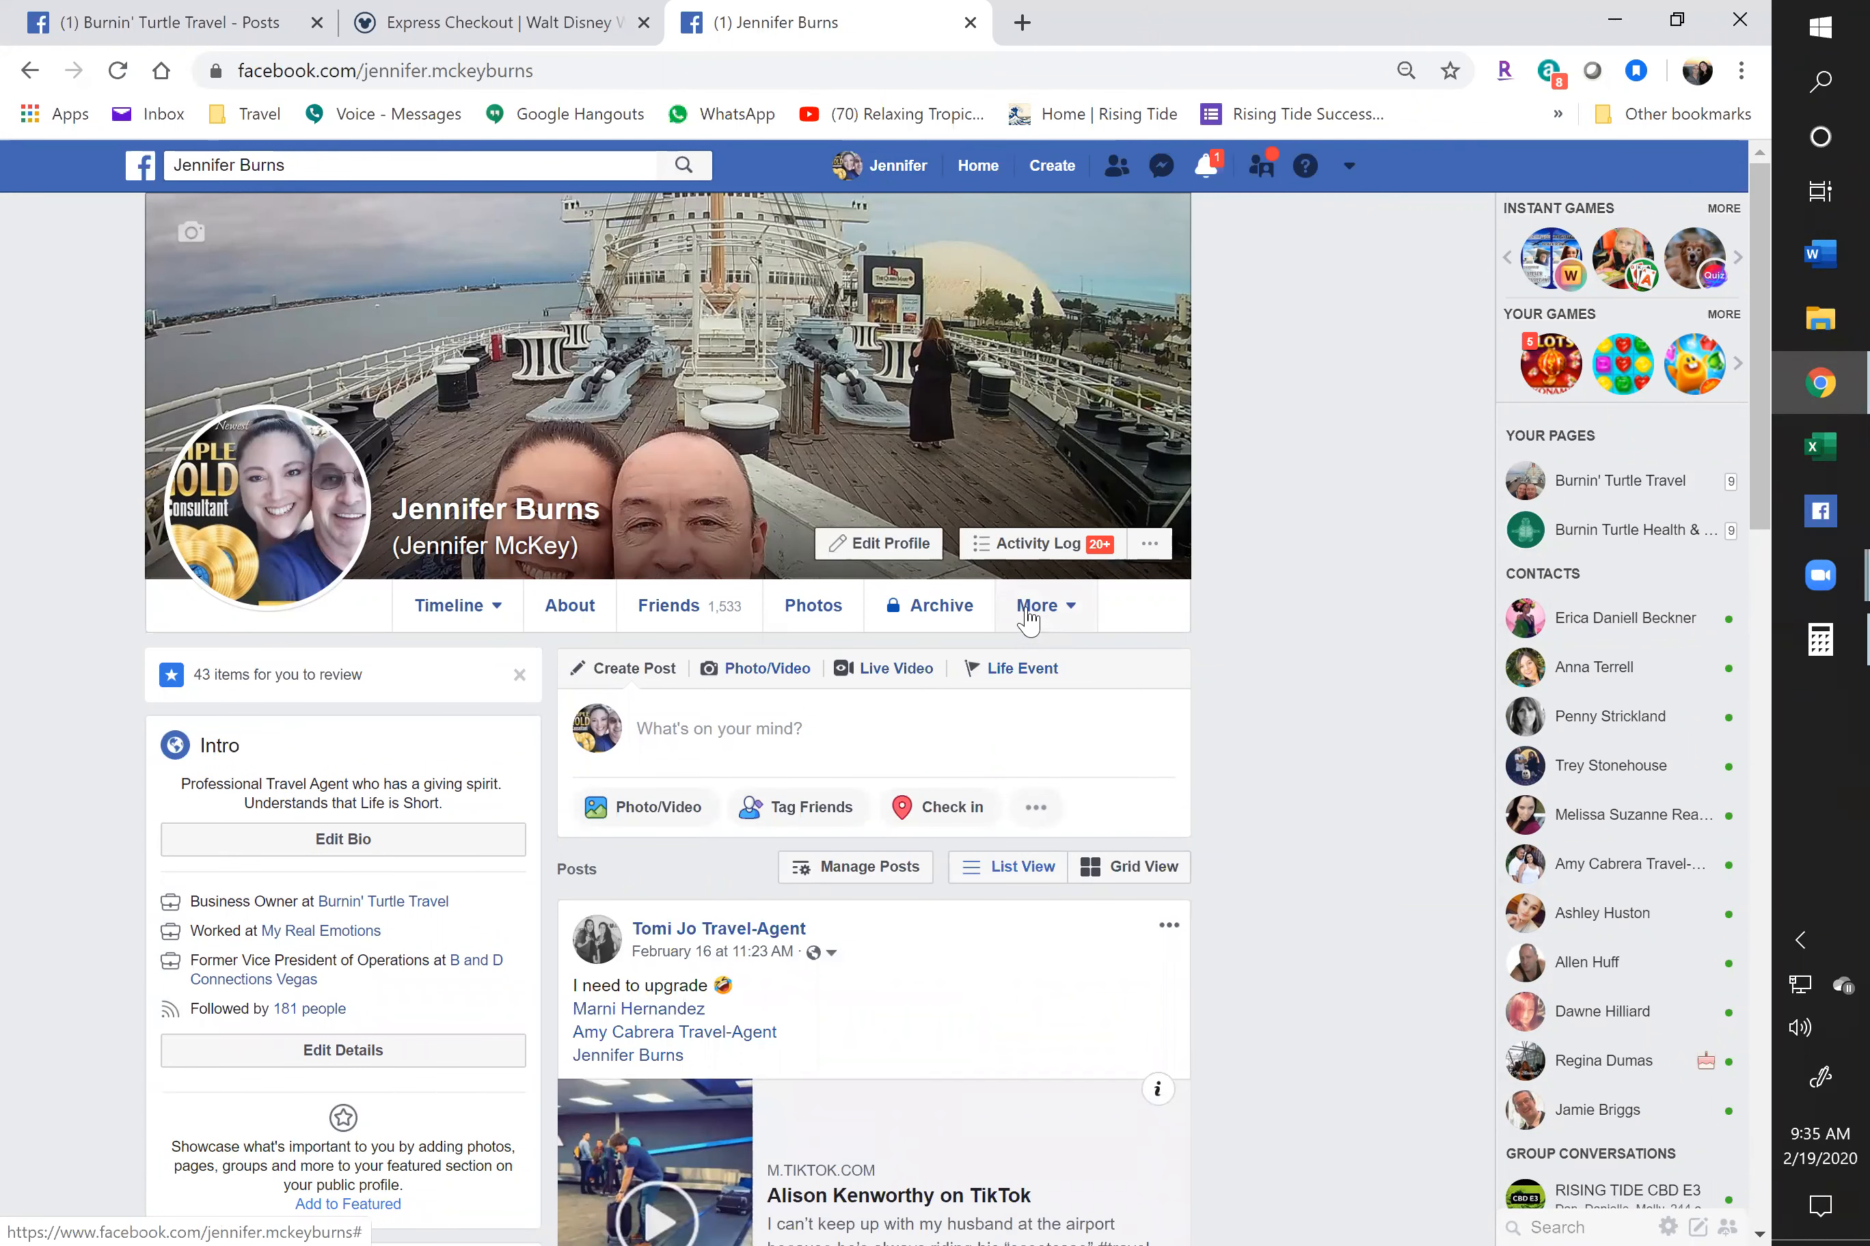
pyautogui.click(1030, 611)
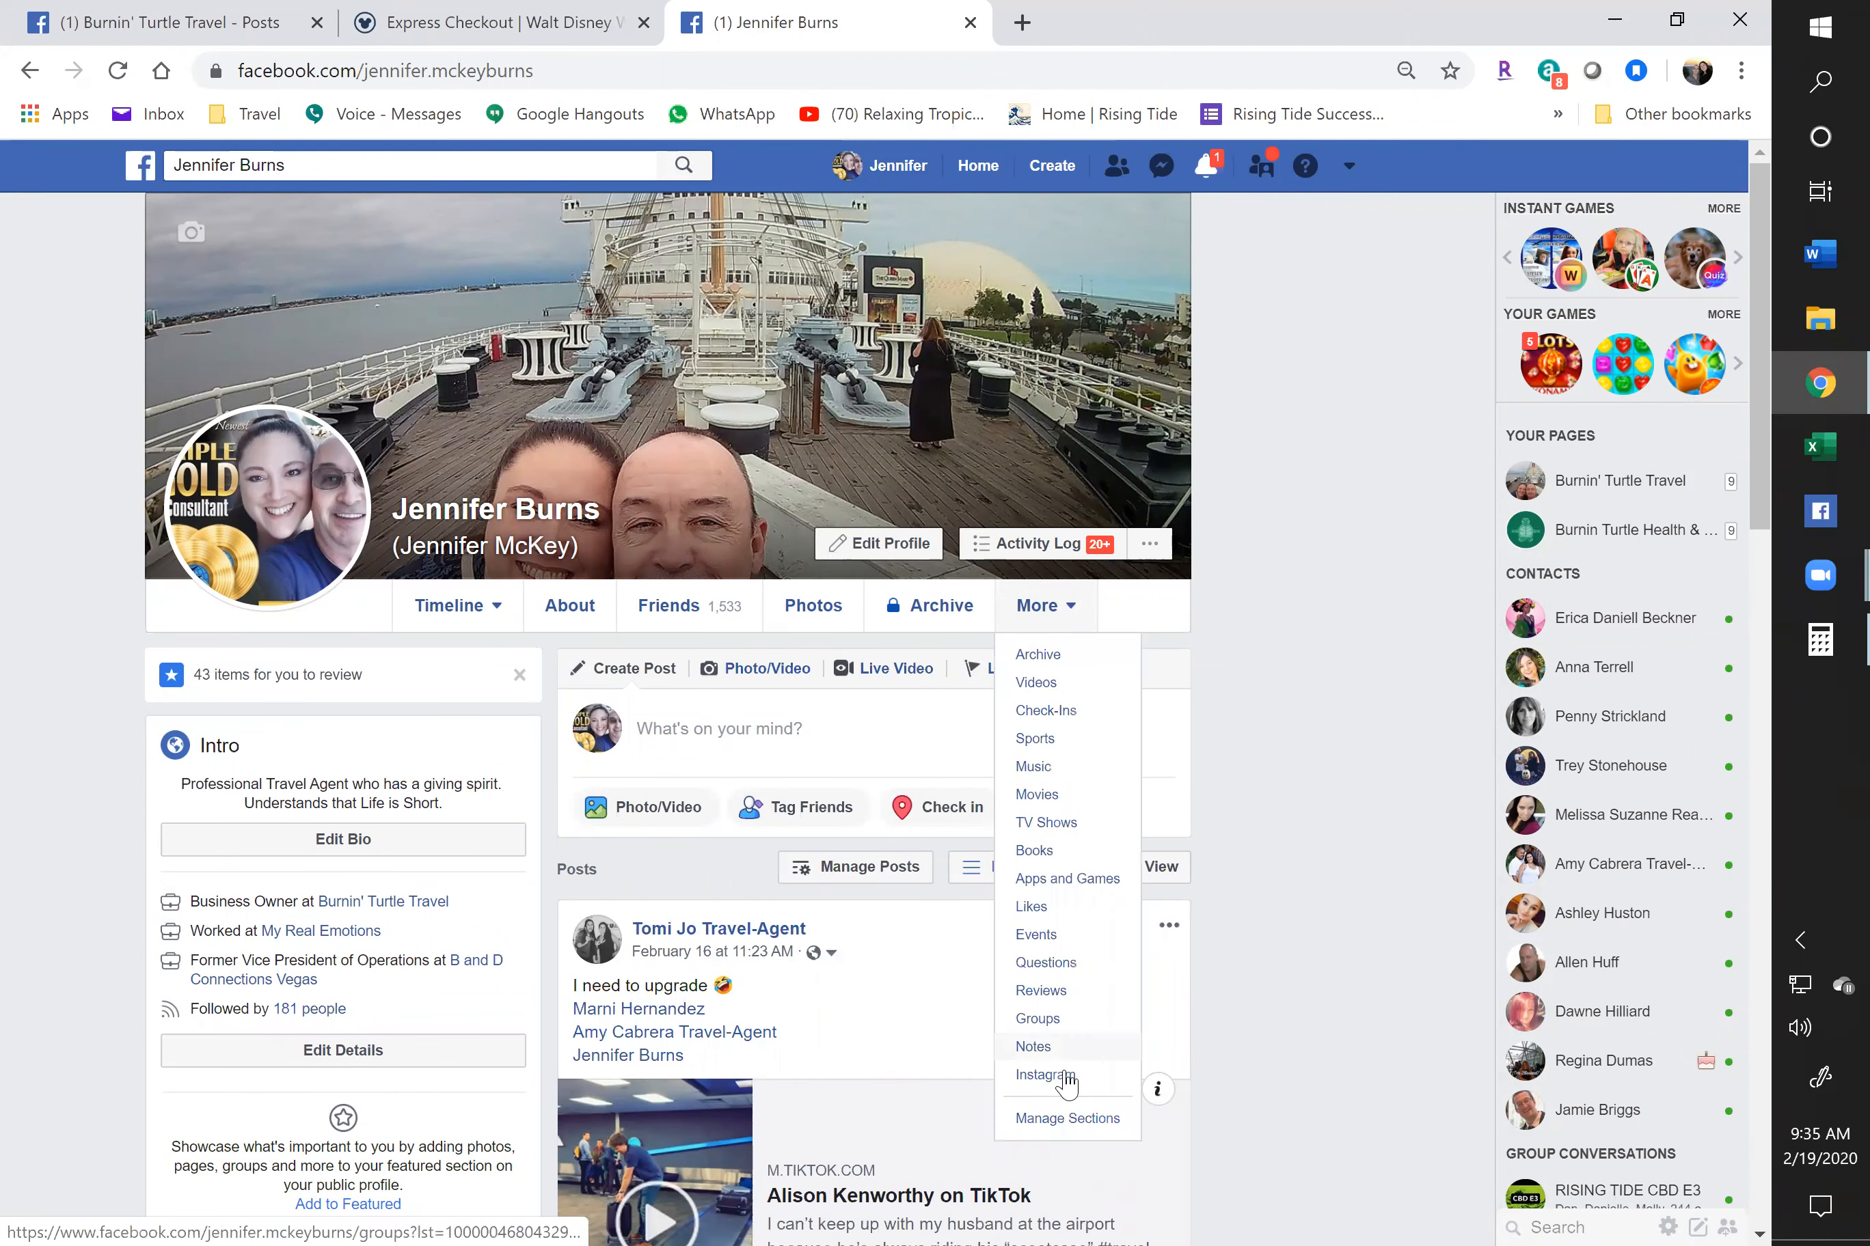
pyautogui.click(1035, 1019)
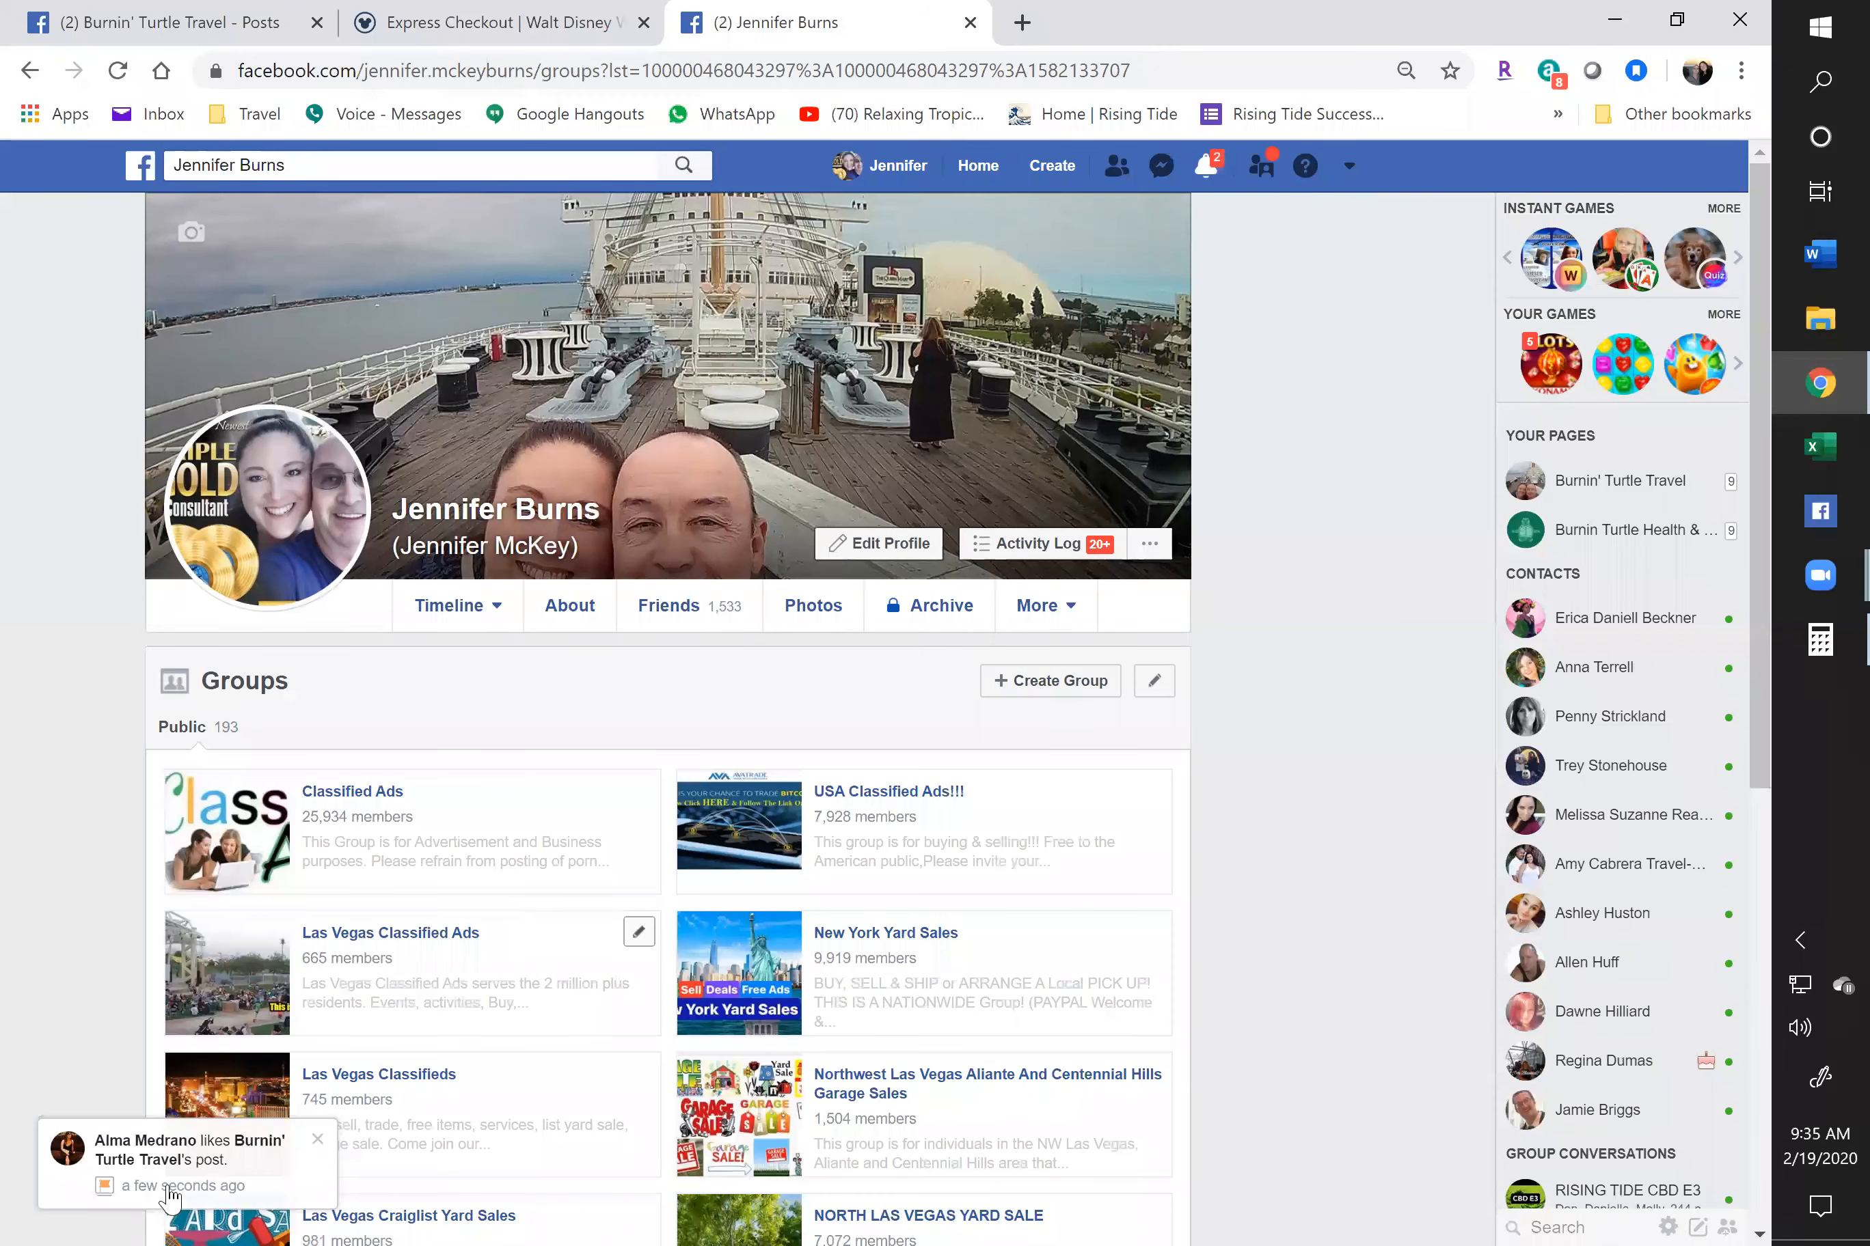
pyautogui.scroll(-1, 181, 1166)
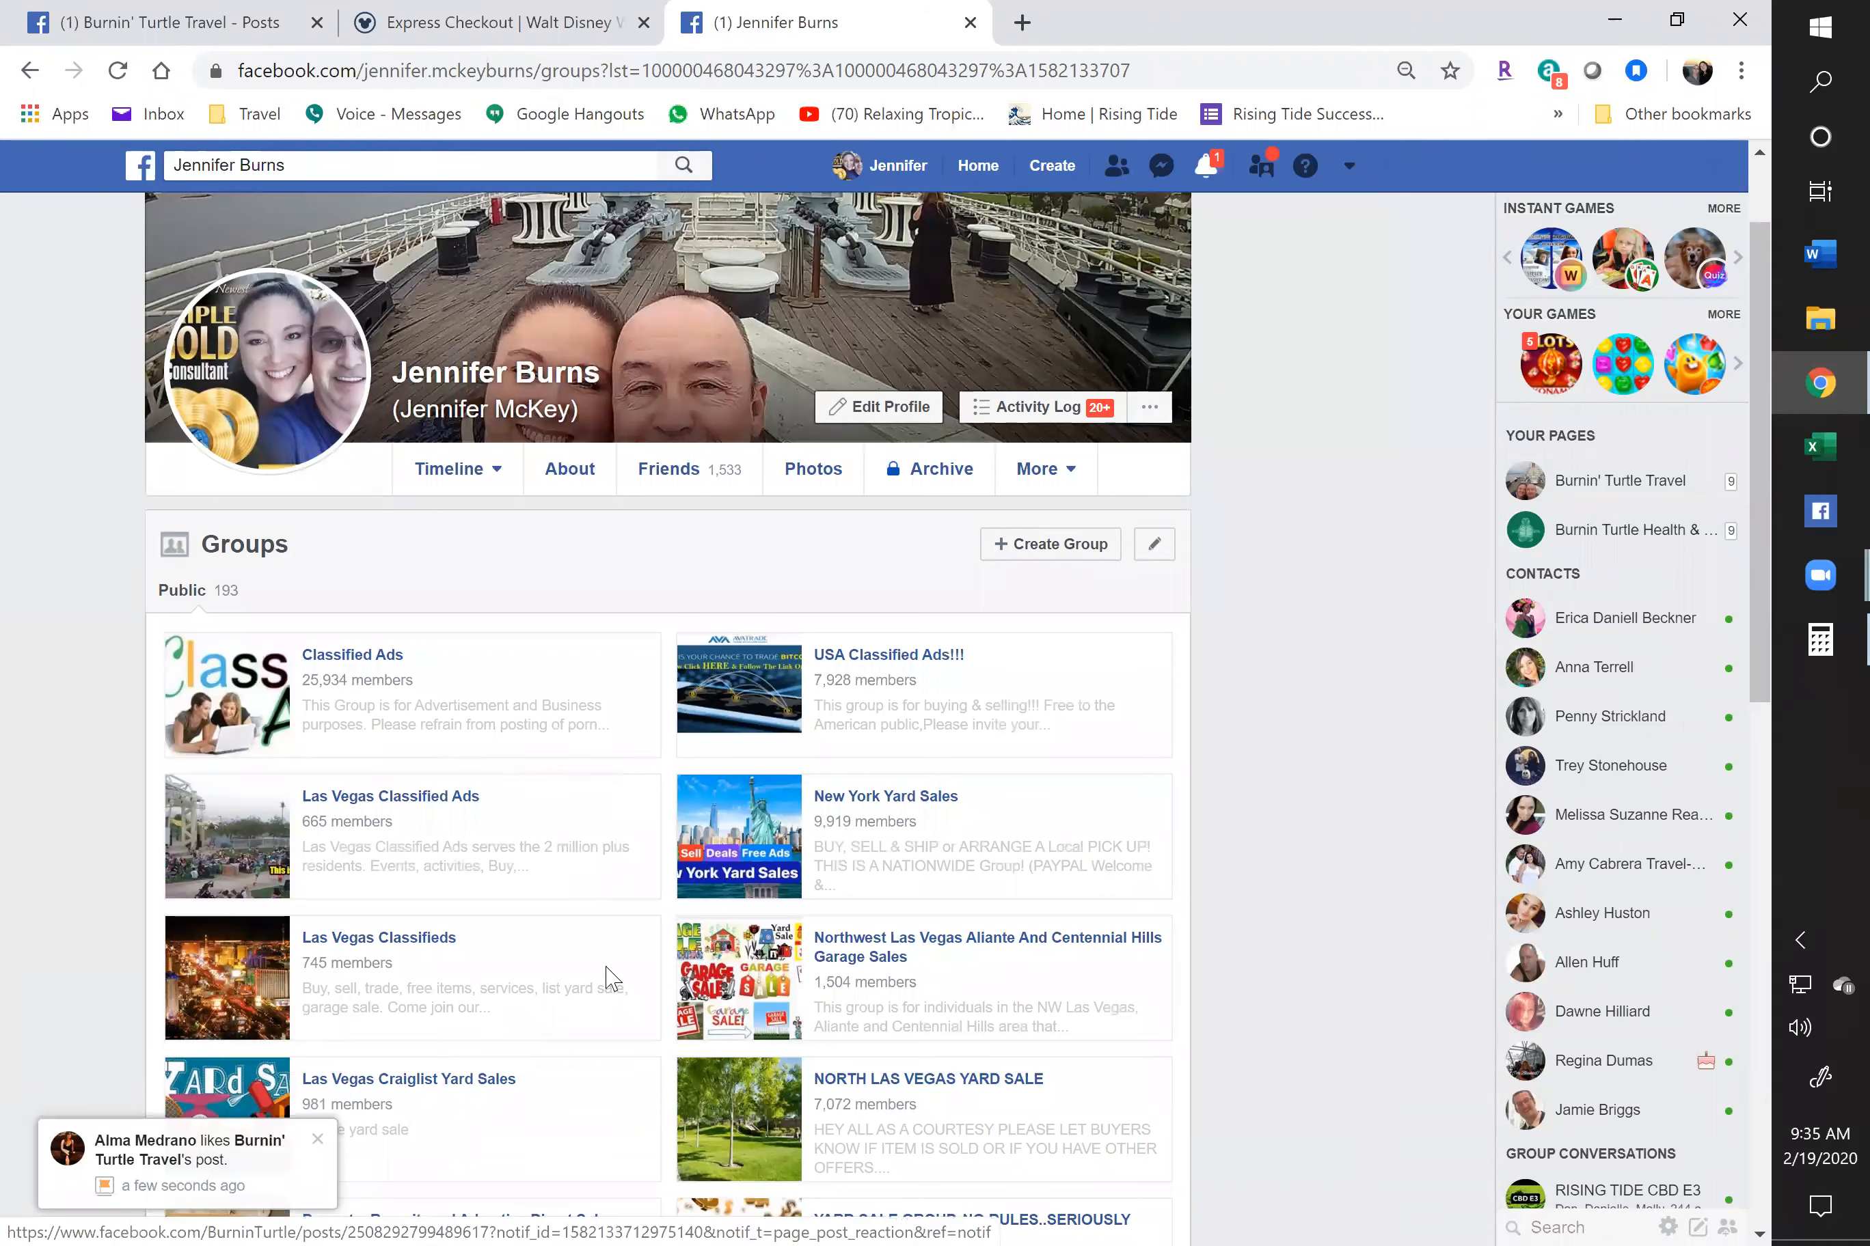
pyautogui.click(1149, 544)
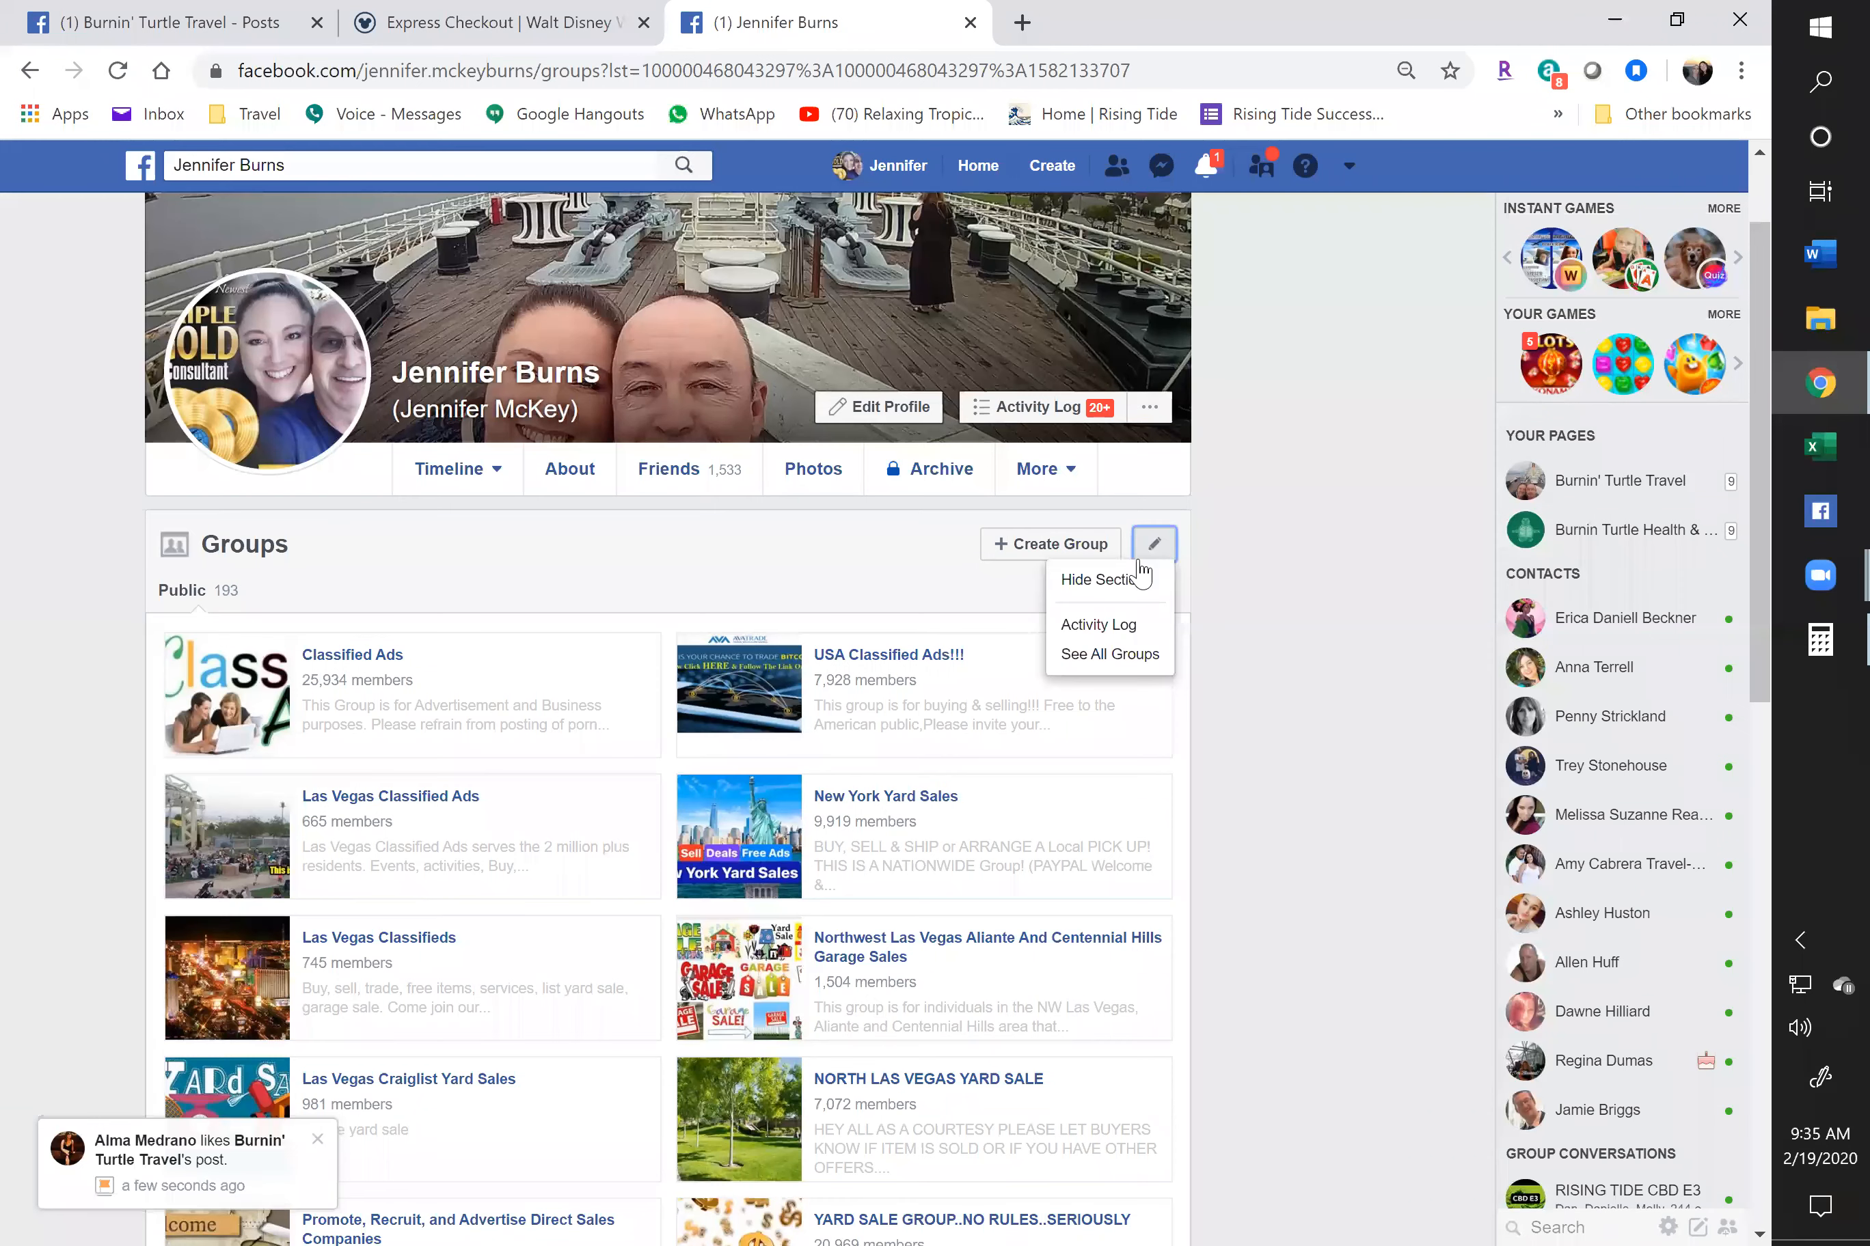
# Open See All Groups and scroll through the joined-groups list, from Rising Tide downward and back to the top
pyautogui.click(1110, 661)
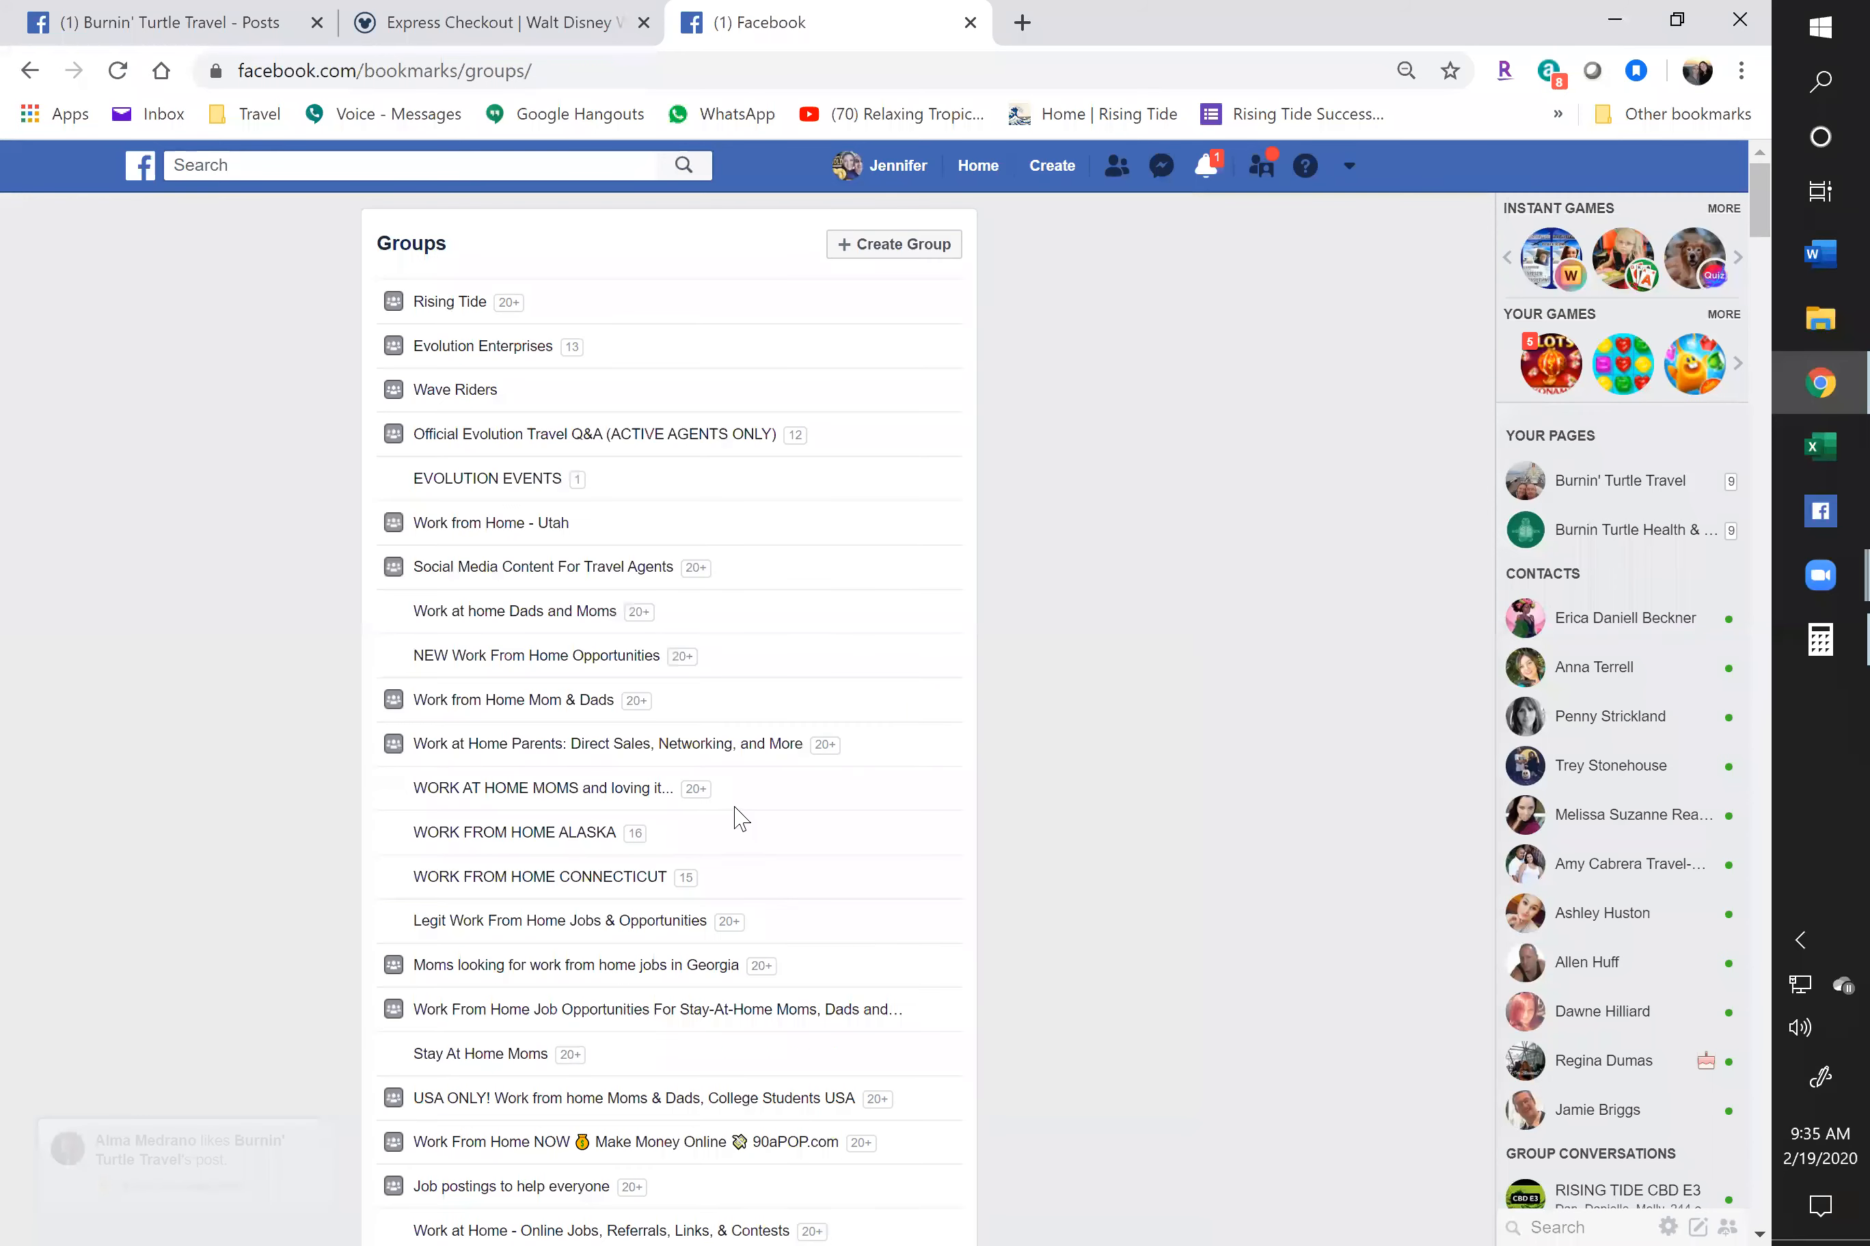
pyautogui.scroll(-10, 742, 816)
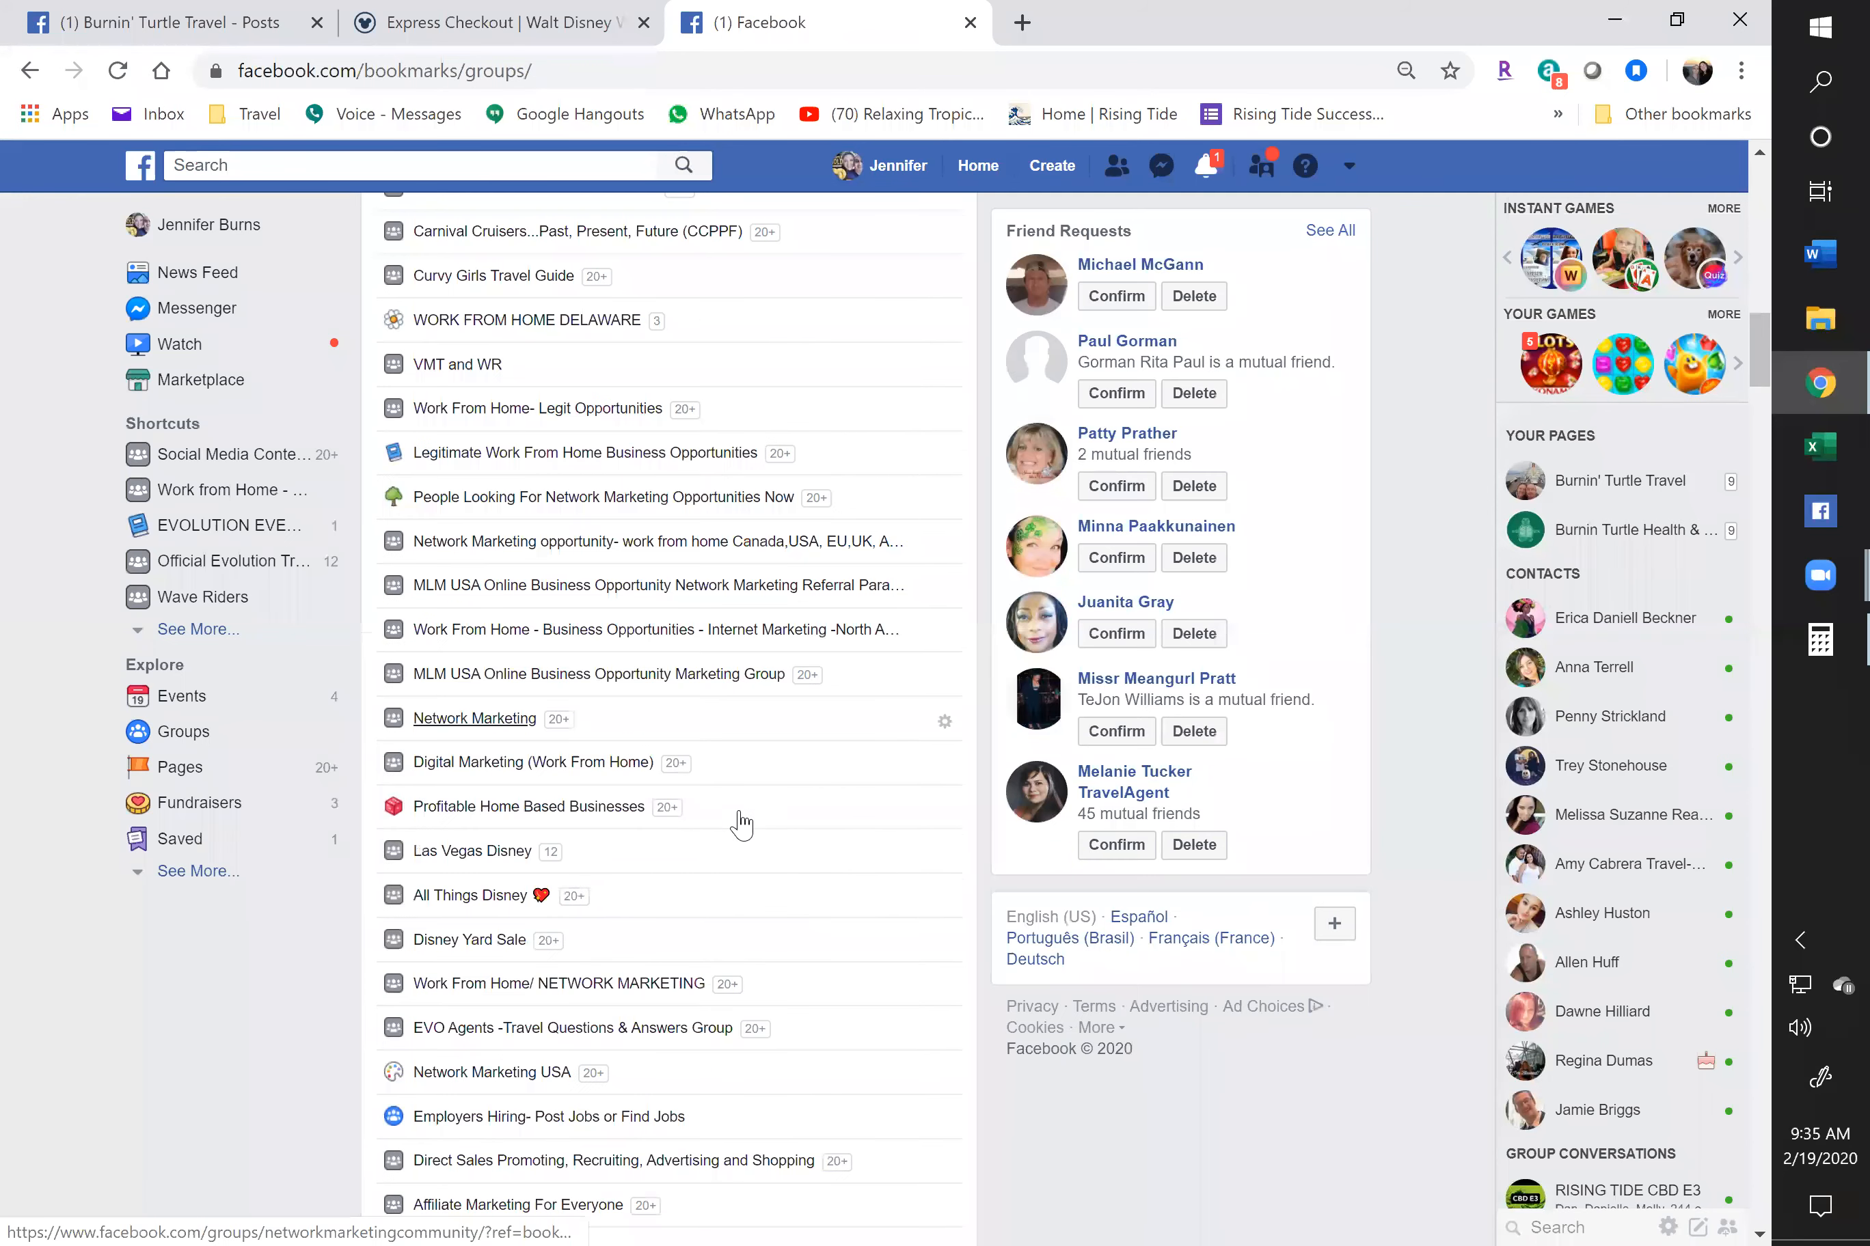
pyautogui.scroll(-10, 748, 827)
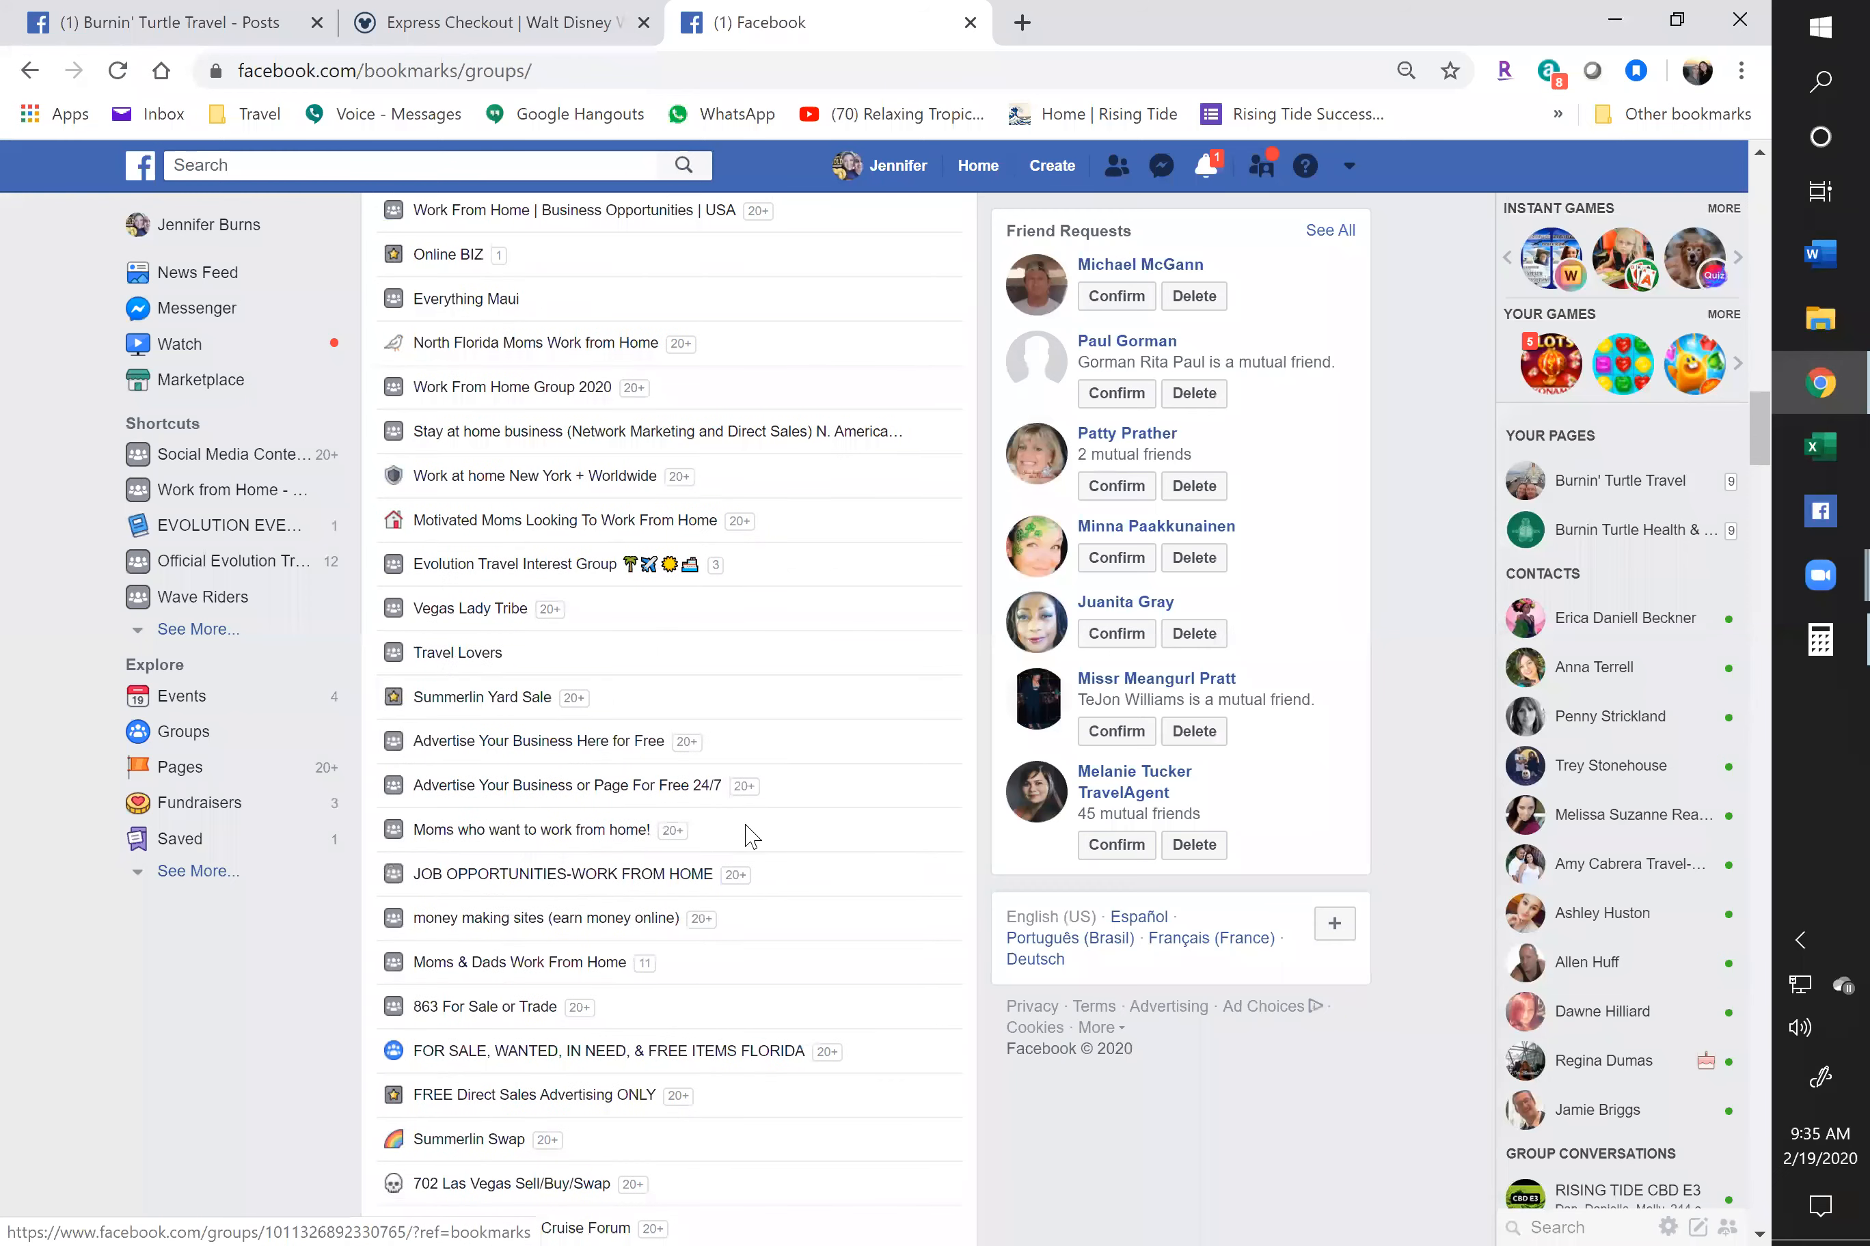
pyautogui.scroll(-10, 744, 832)
pyautogui.scroll(-5, 732, 837)
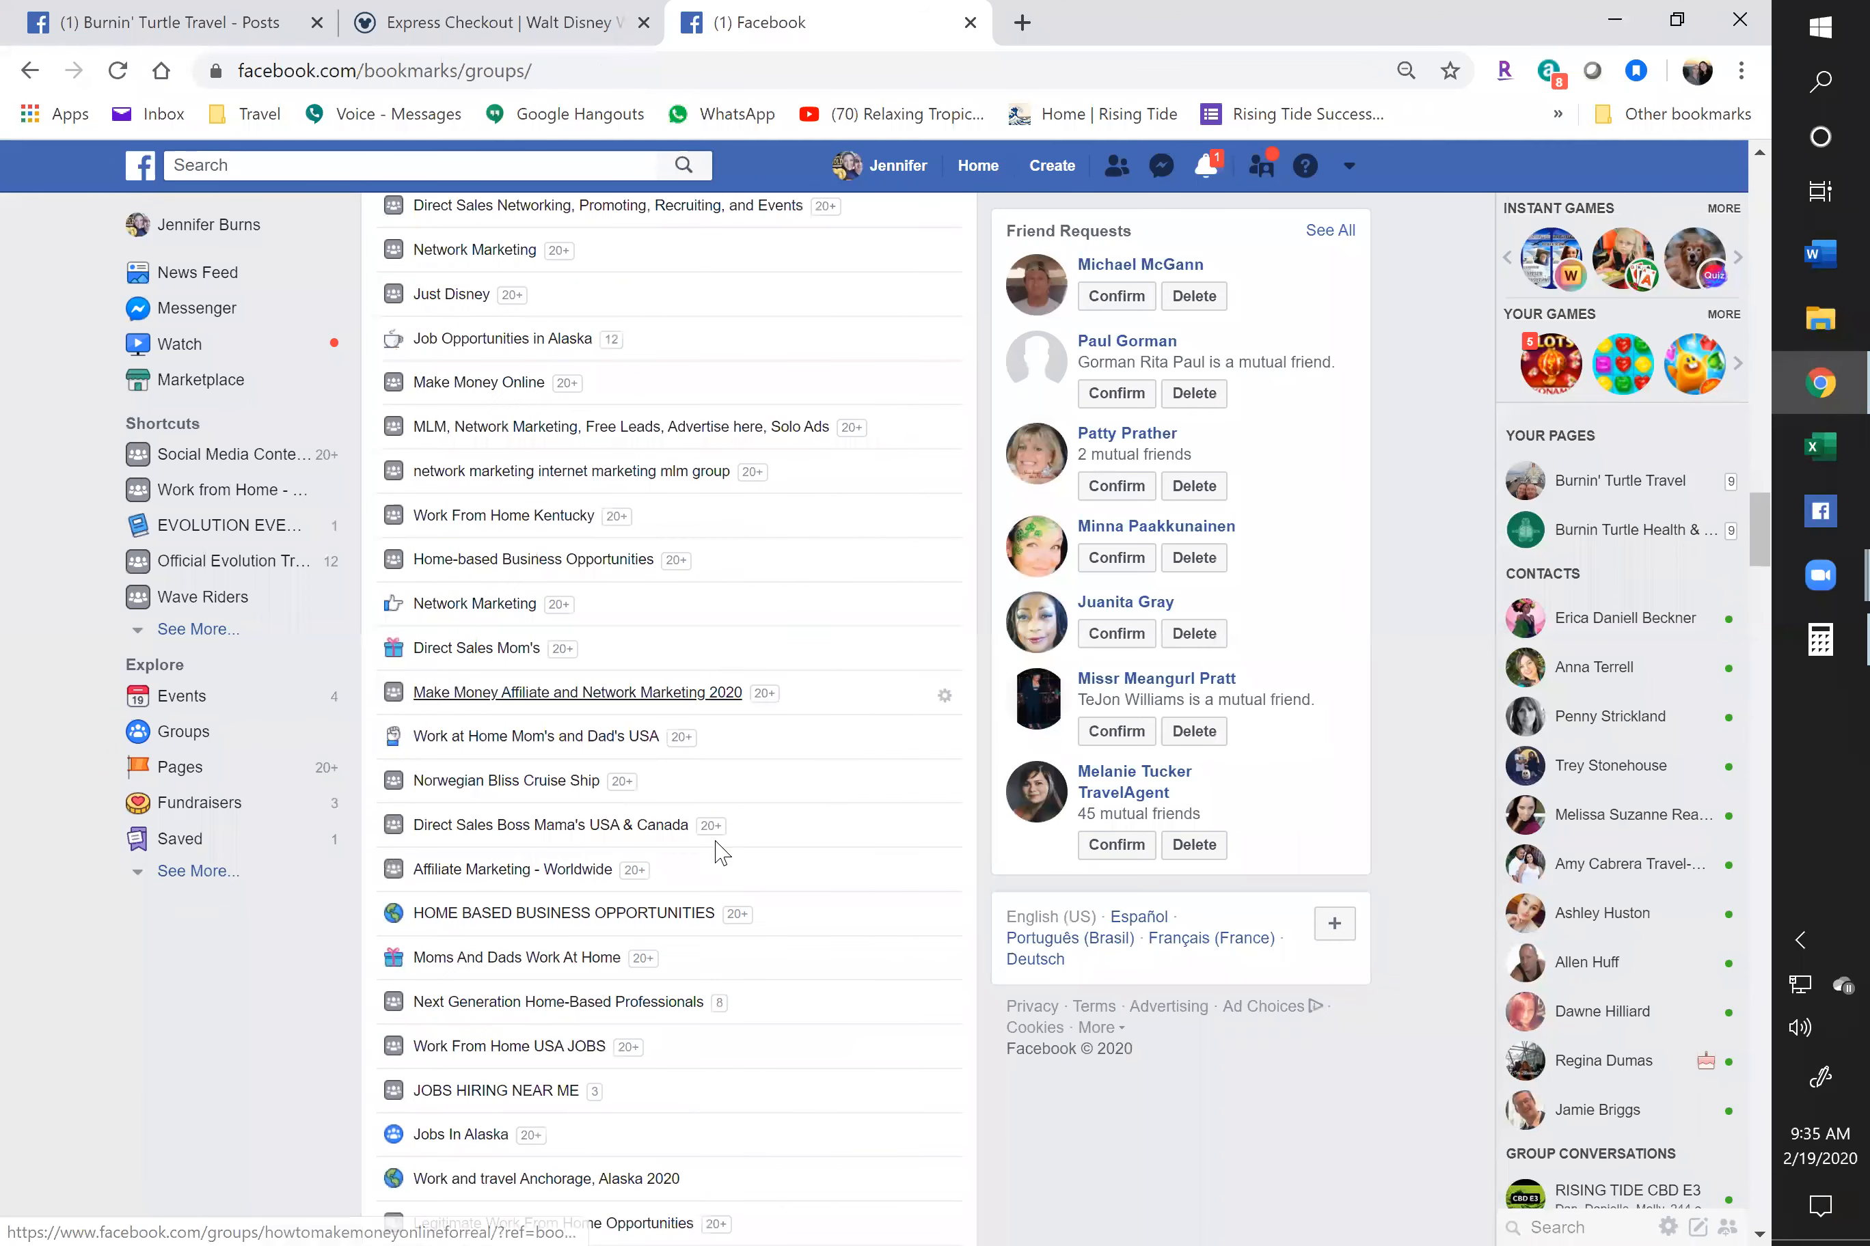
pyautogui.scroll(-6, 724, 845)
pyautogui.scroll(-8, 721, 852)
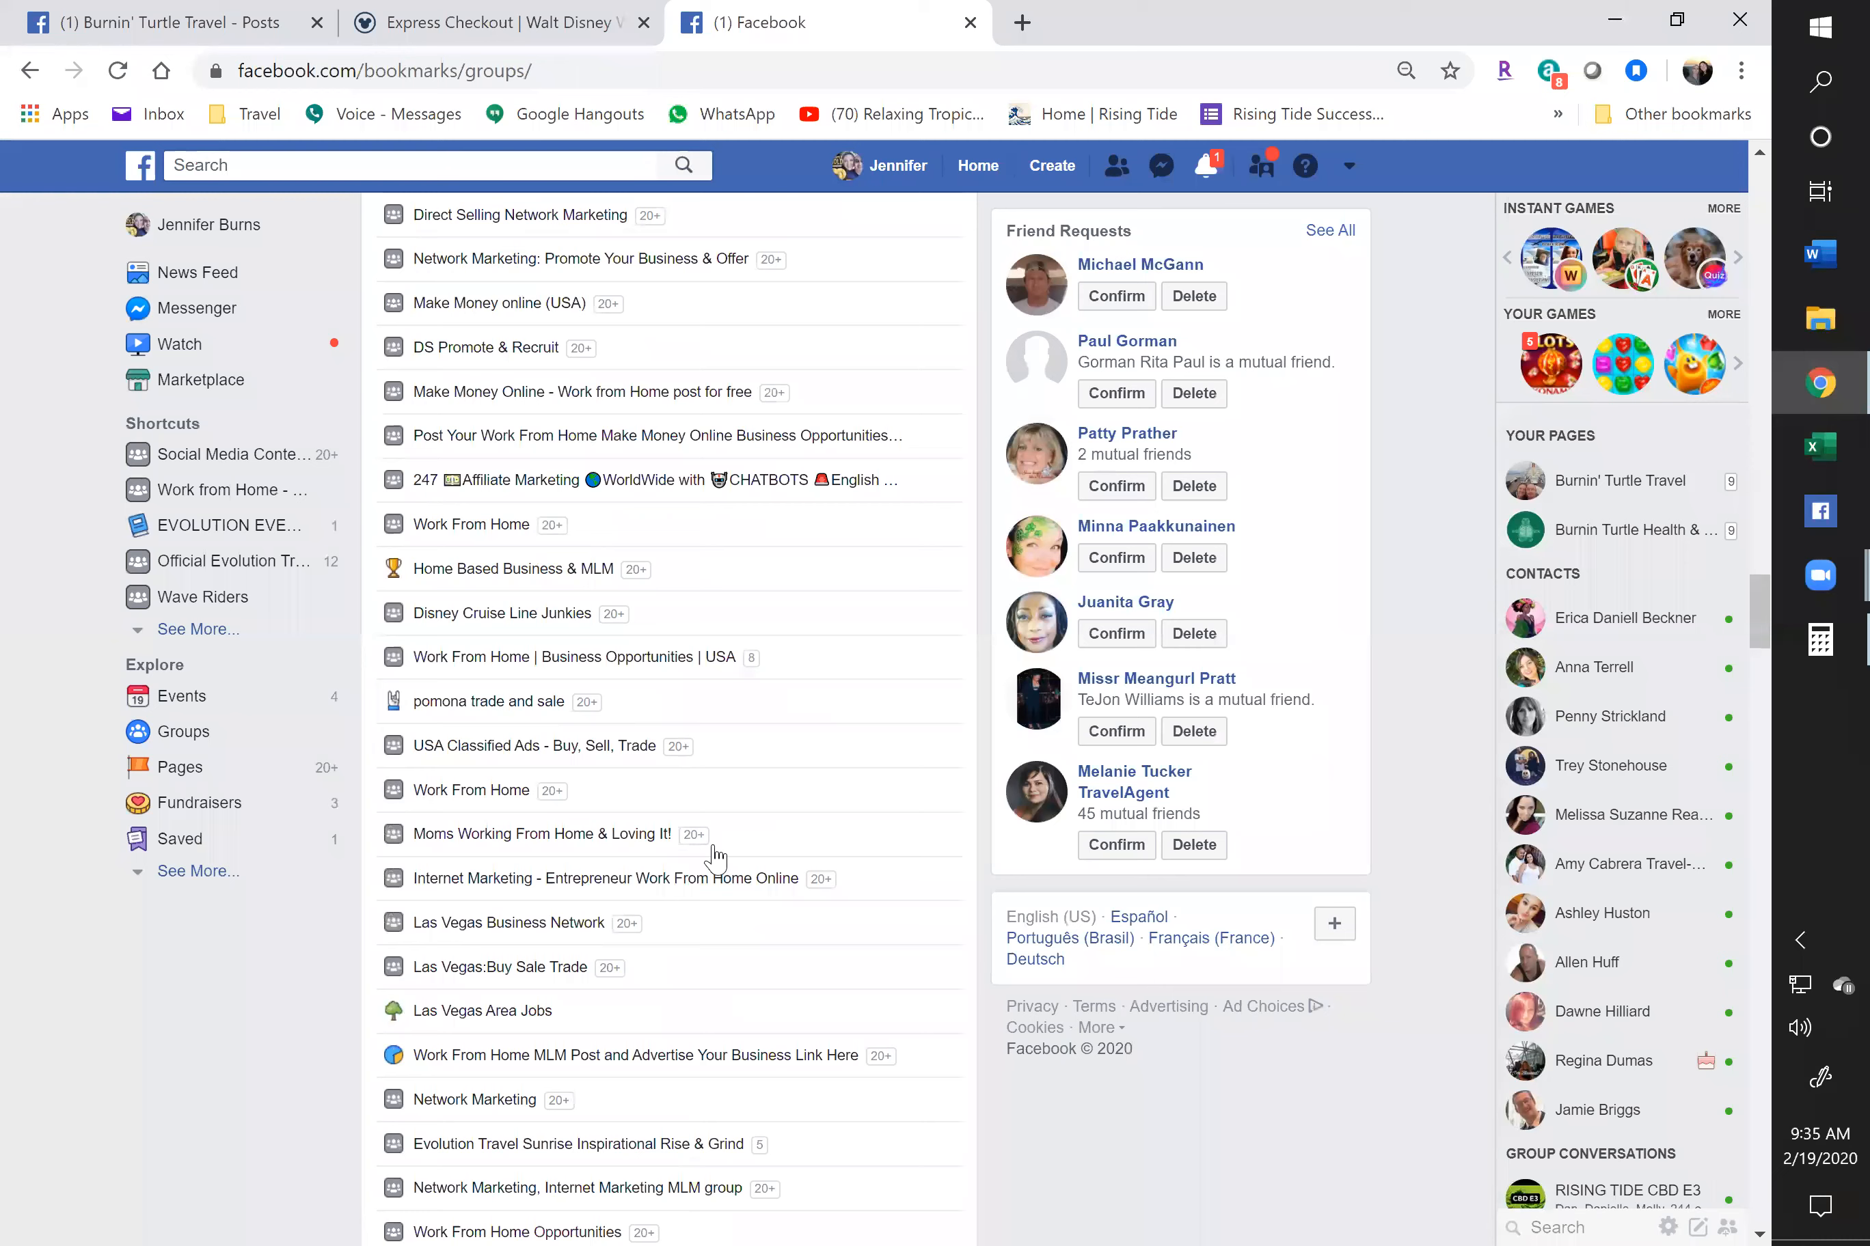
pyautogui.scroll(-10, 712, 859)
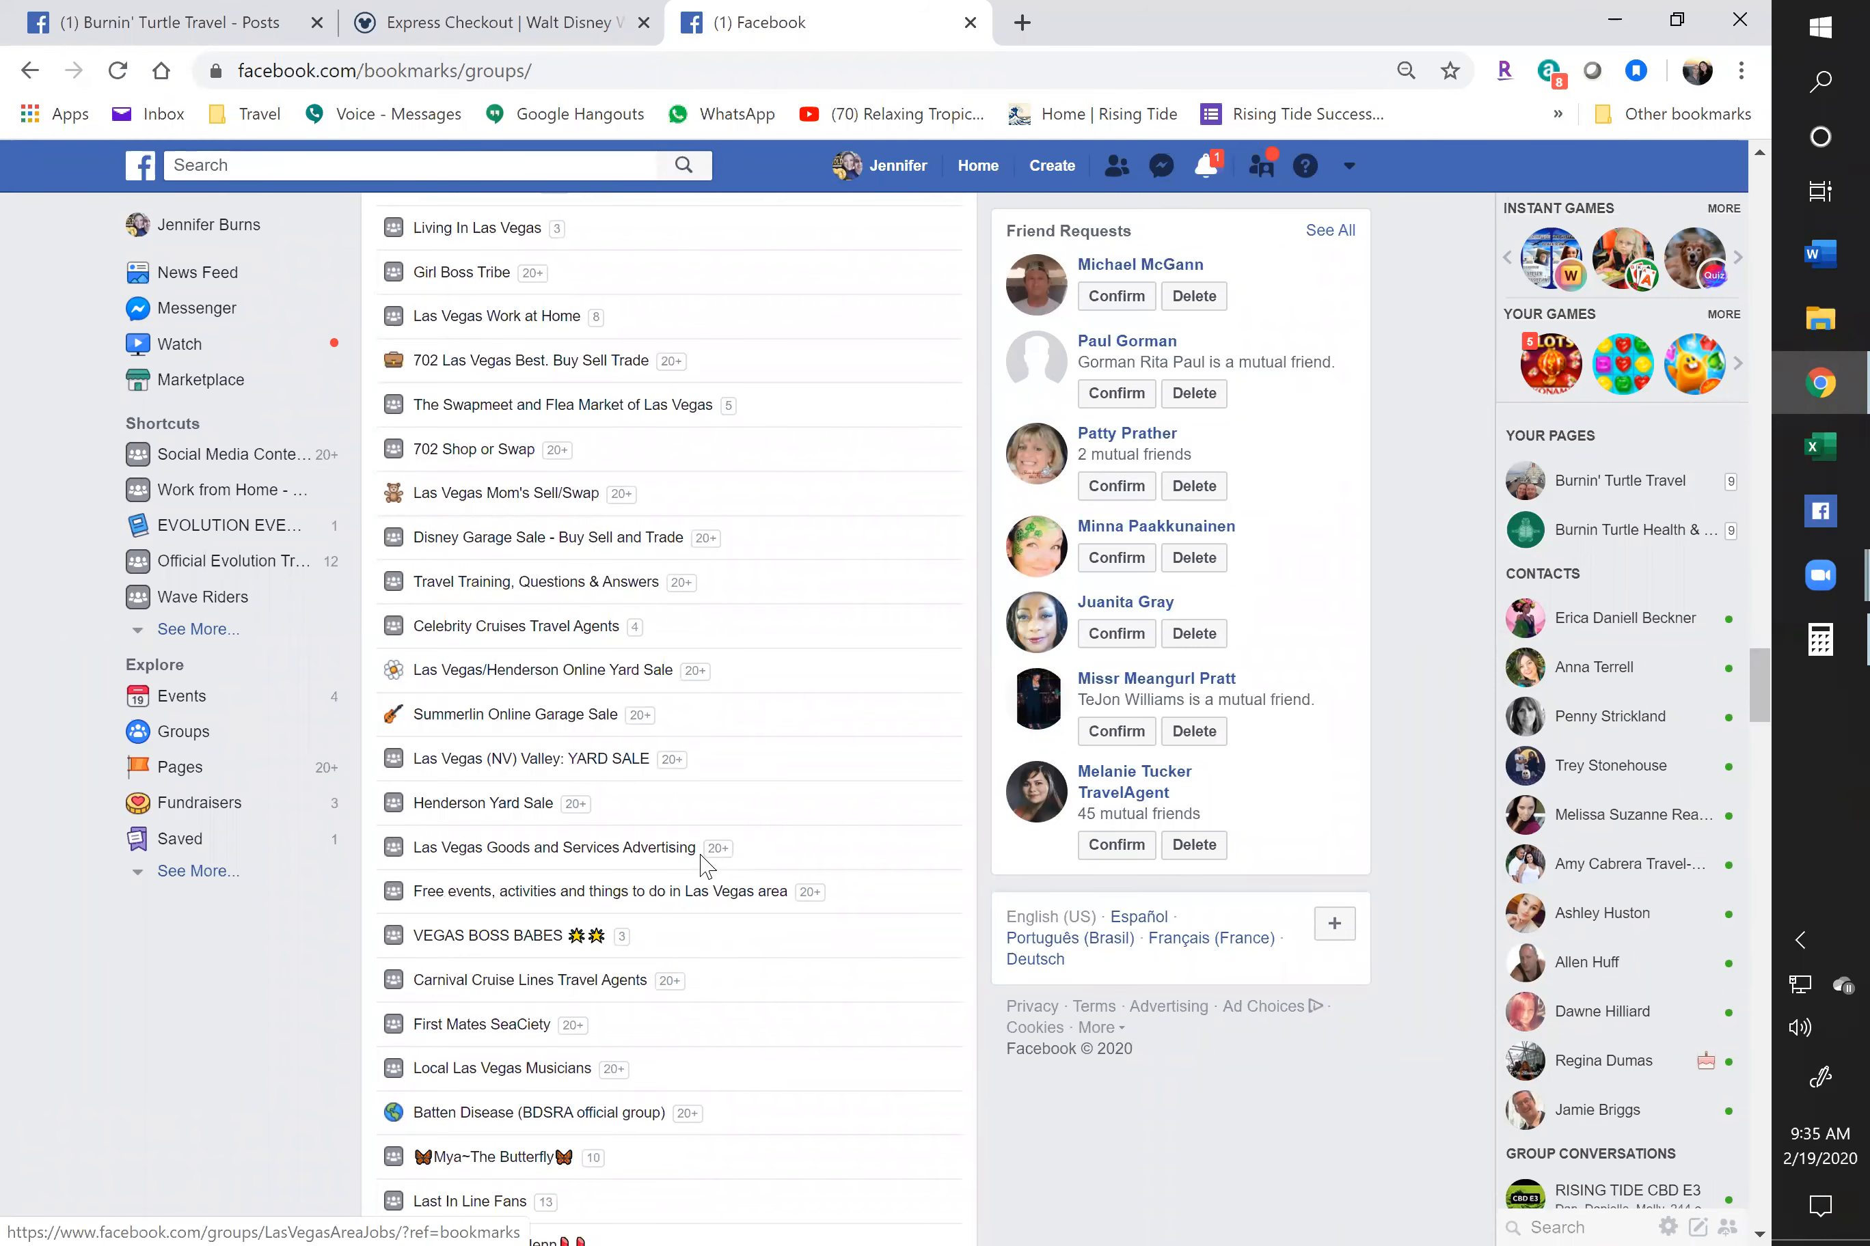
pyautogui.scroll(-2, 580, 772)
pyautogui.scroll(2, 450, 627)
pyautogui.scroll(8, 563, 863)
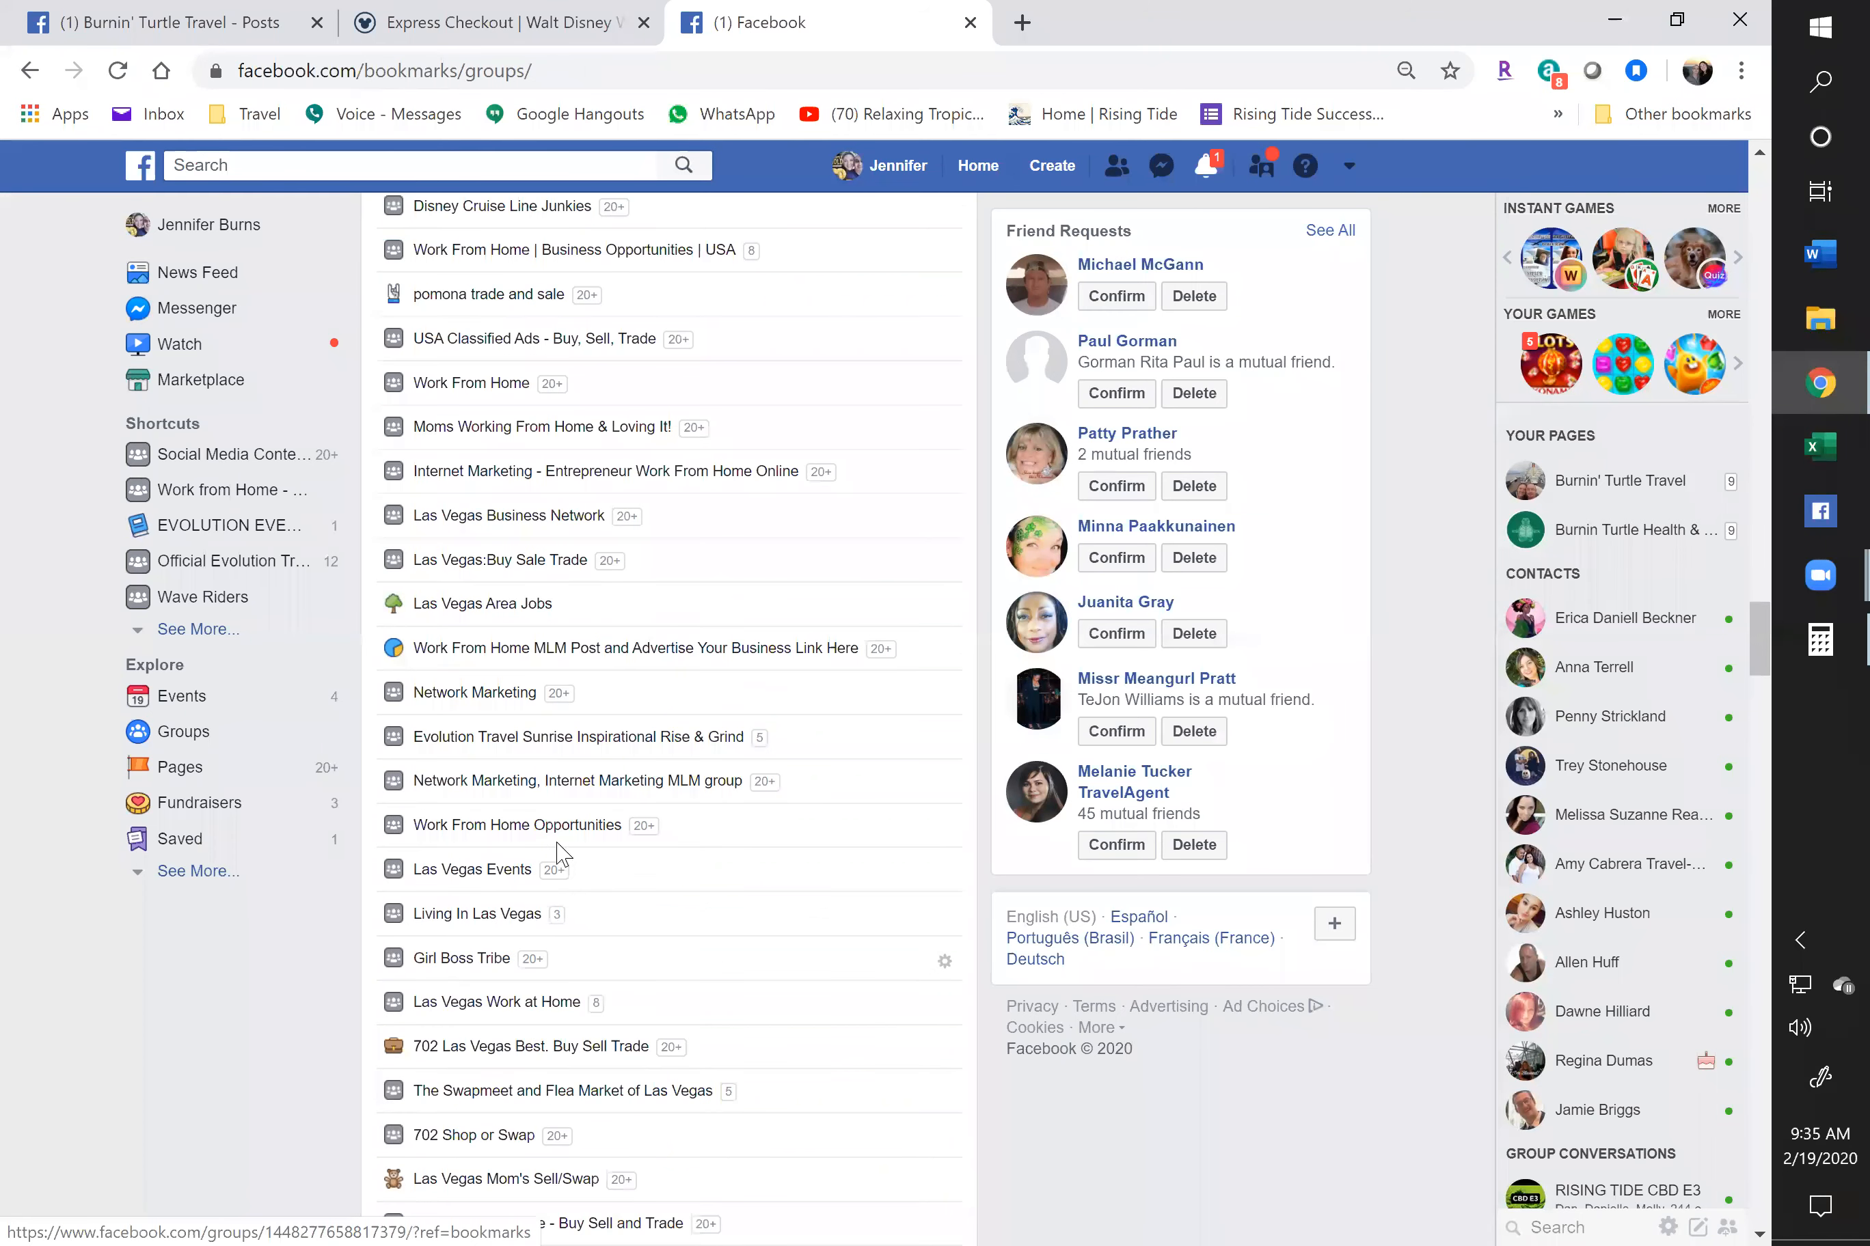
pyautogui.scroll(-20, 555, 868)
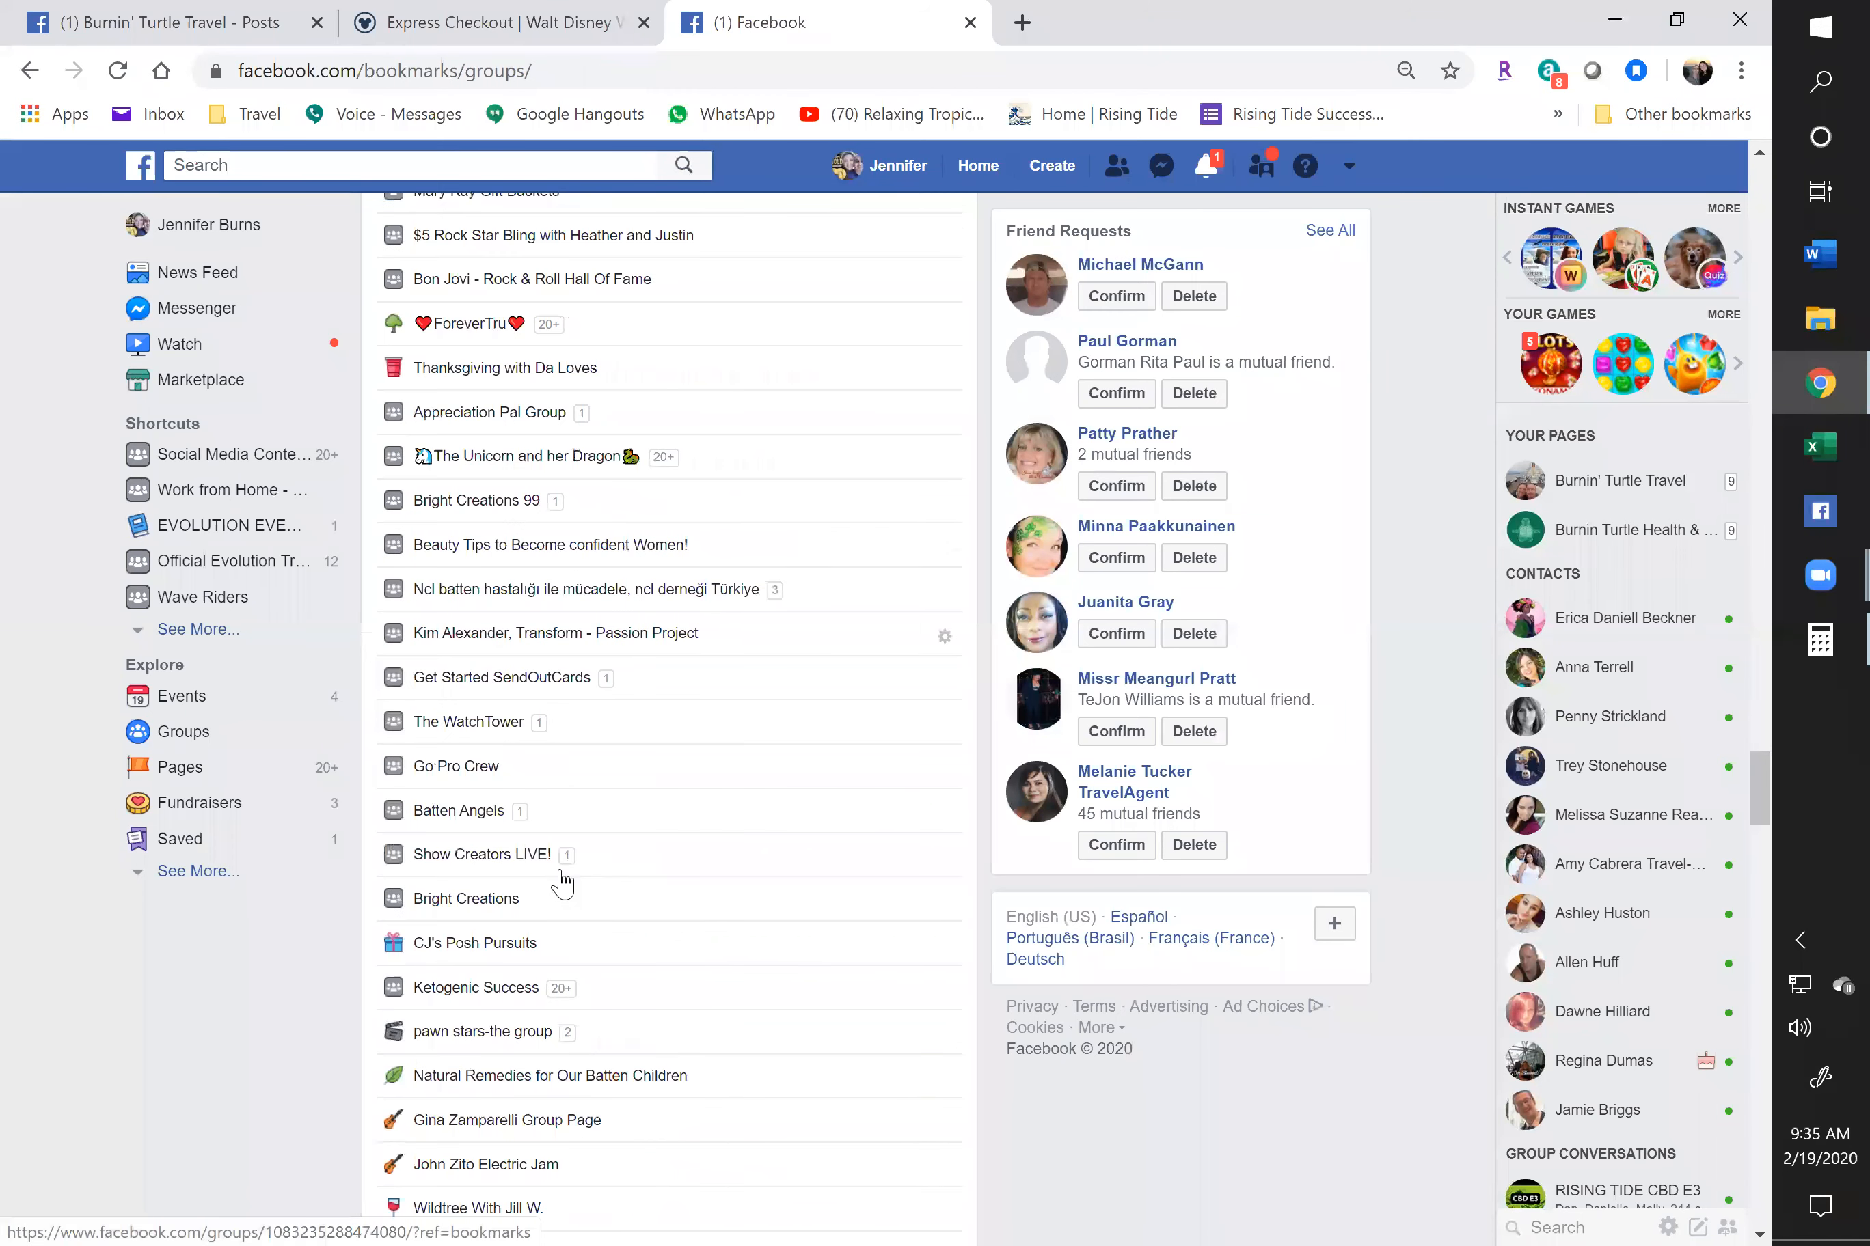
pyautogui.scroll(-20, 561, 881)
pyautogui.scroll(-20, 573, 894)
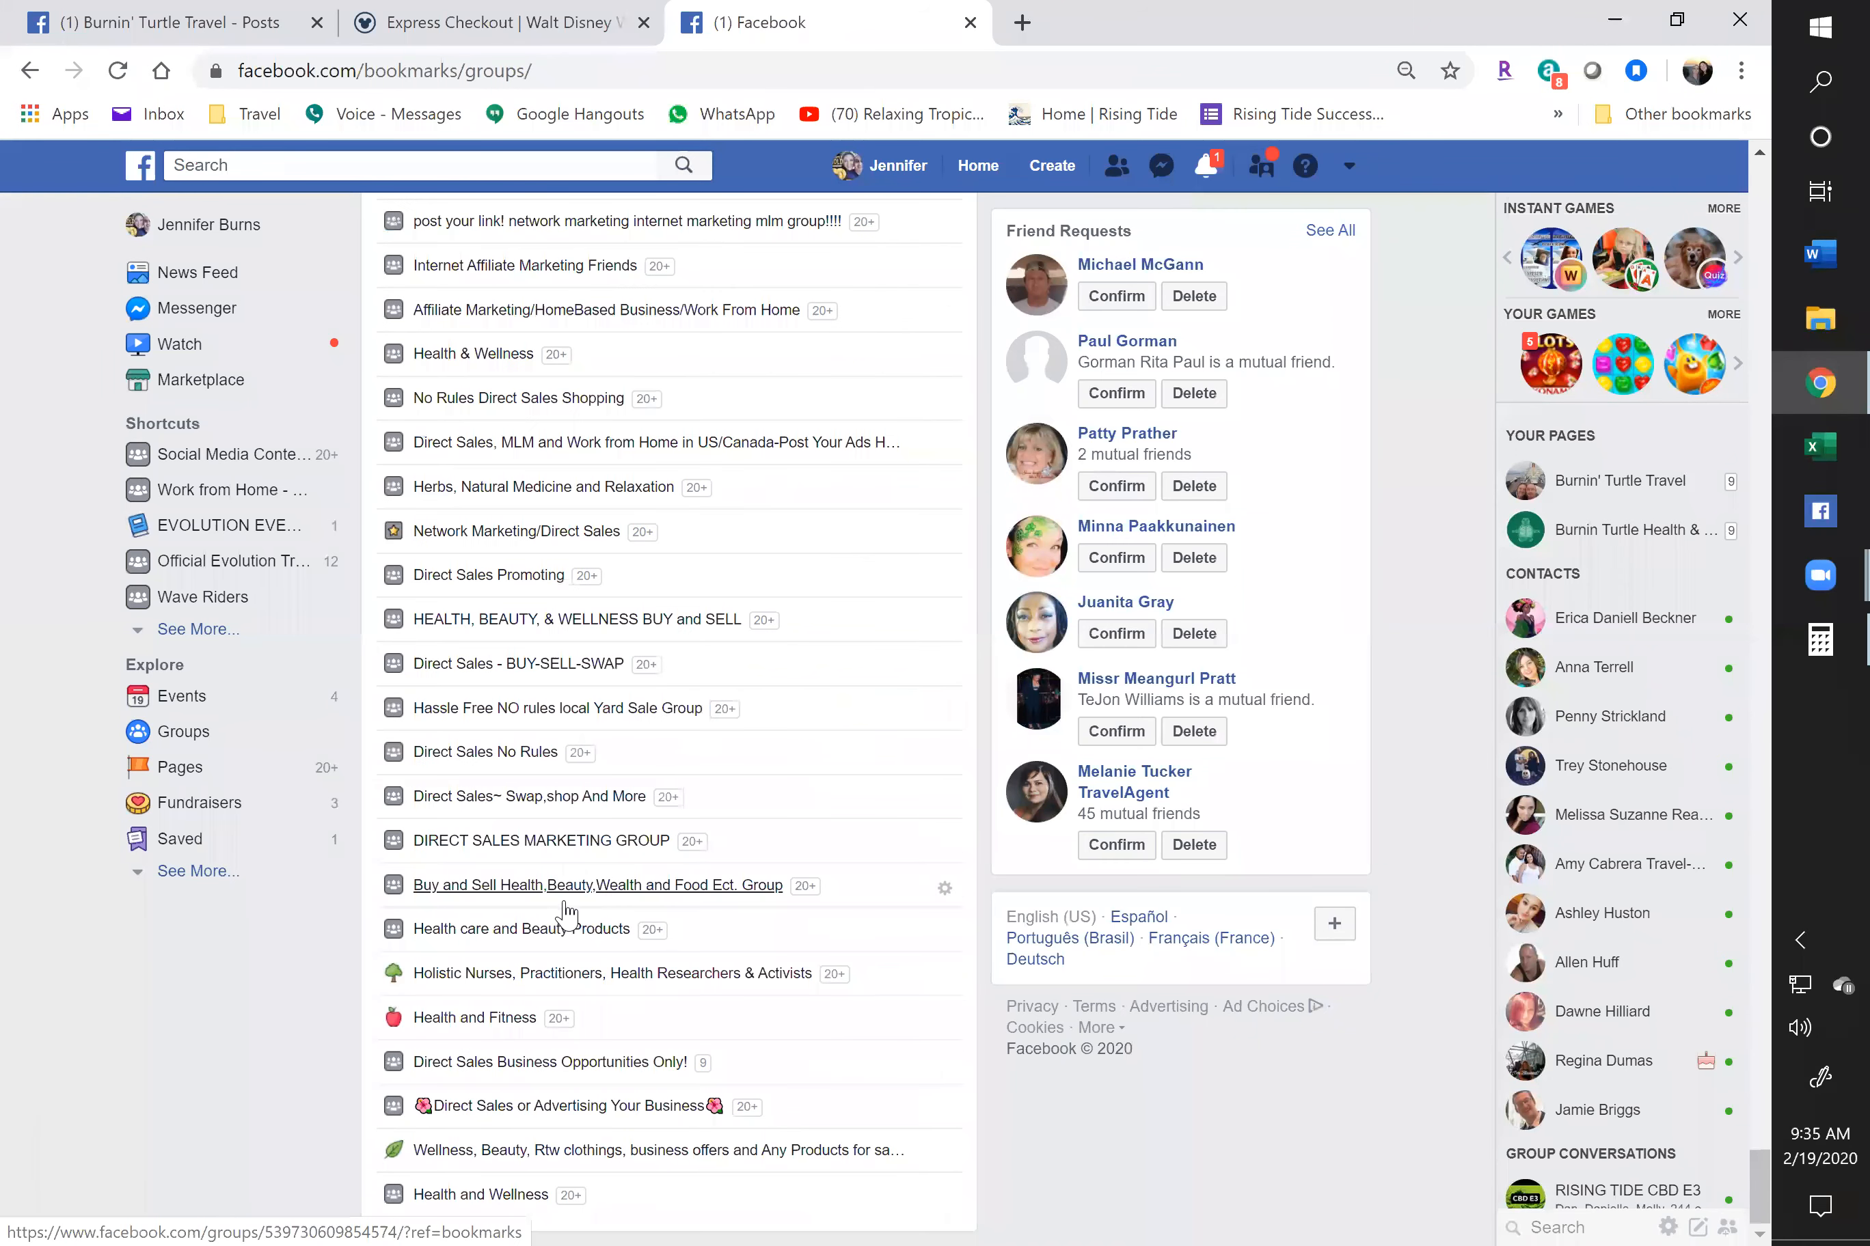
pyautogui.scroll(-20, 563, 917)
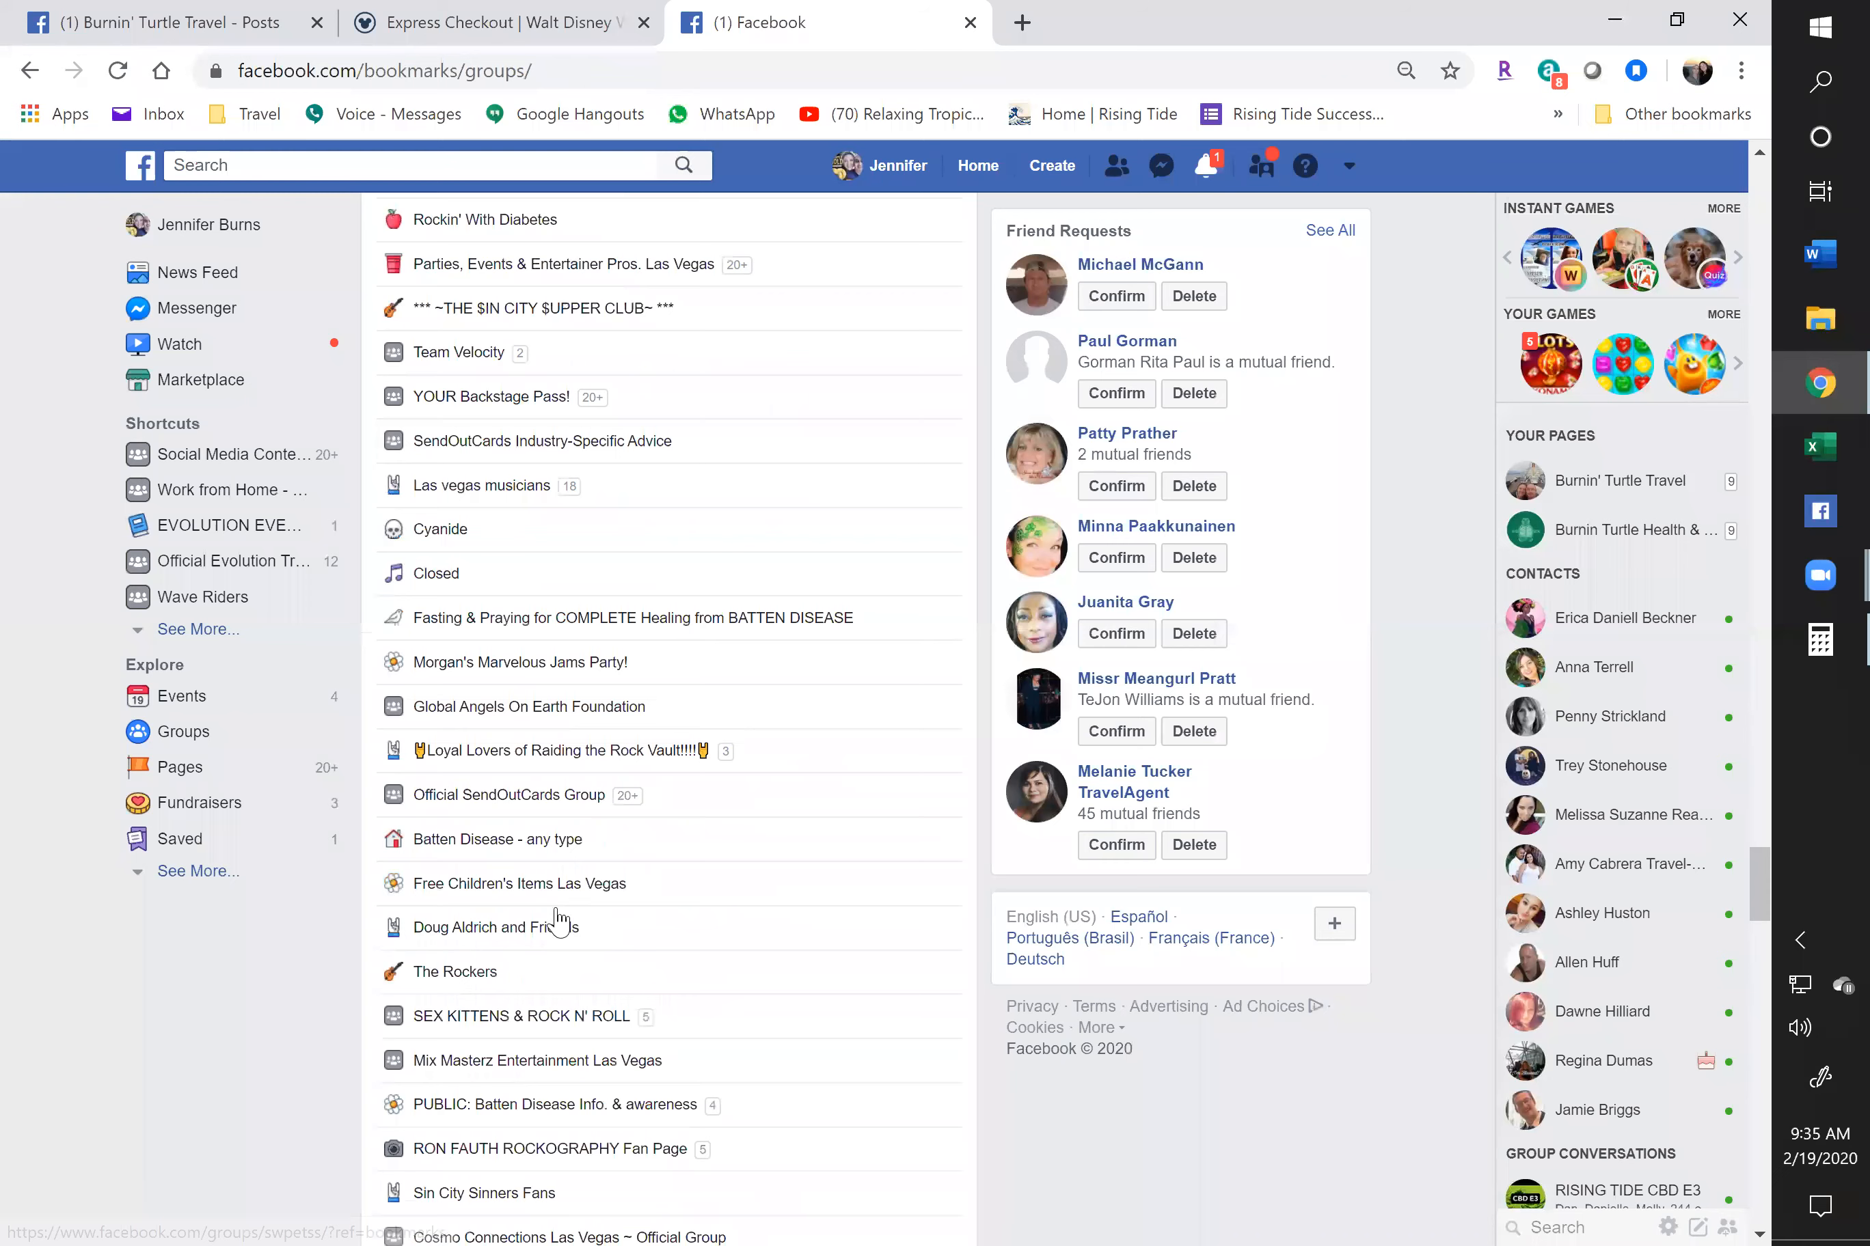
pyautogui.scroll(15, 555, 921)
pyautogui.scroll(15, 559, 923)
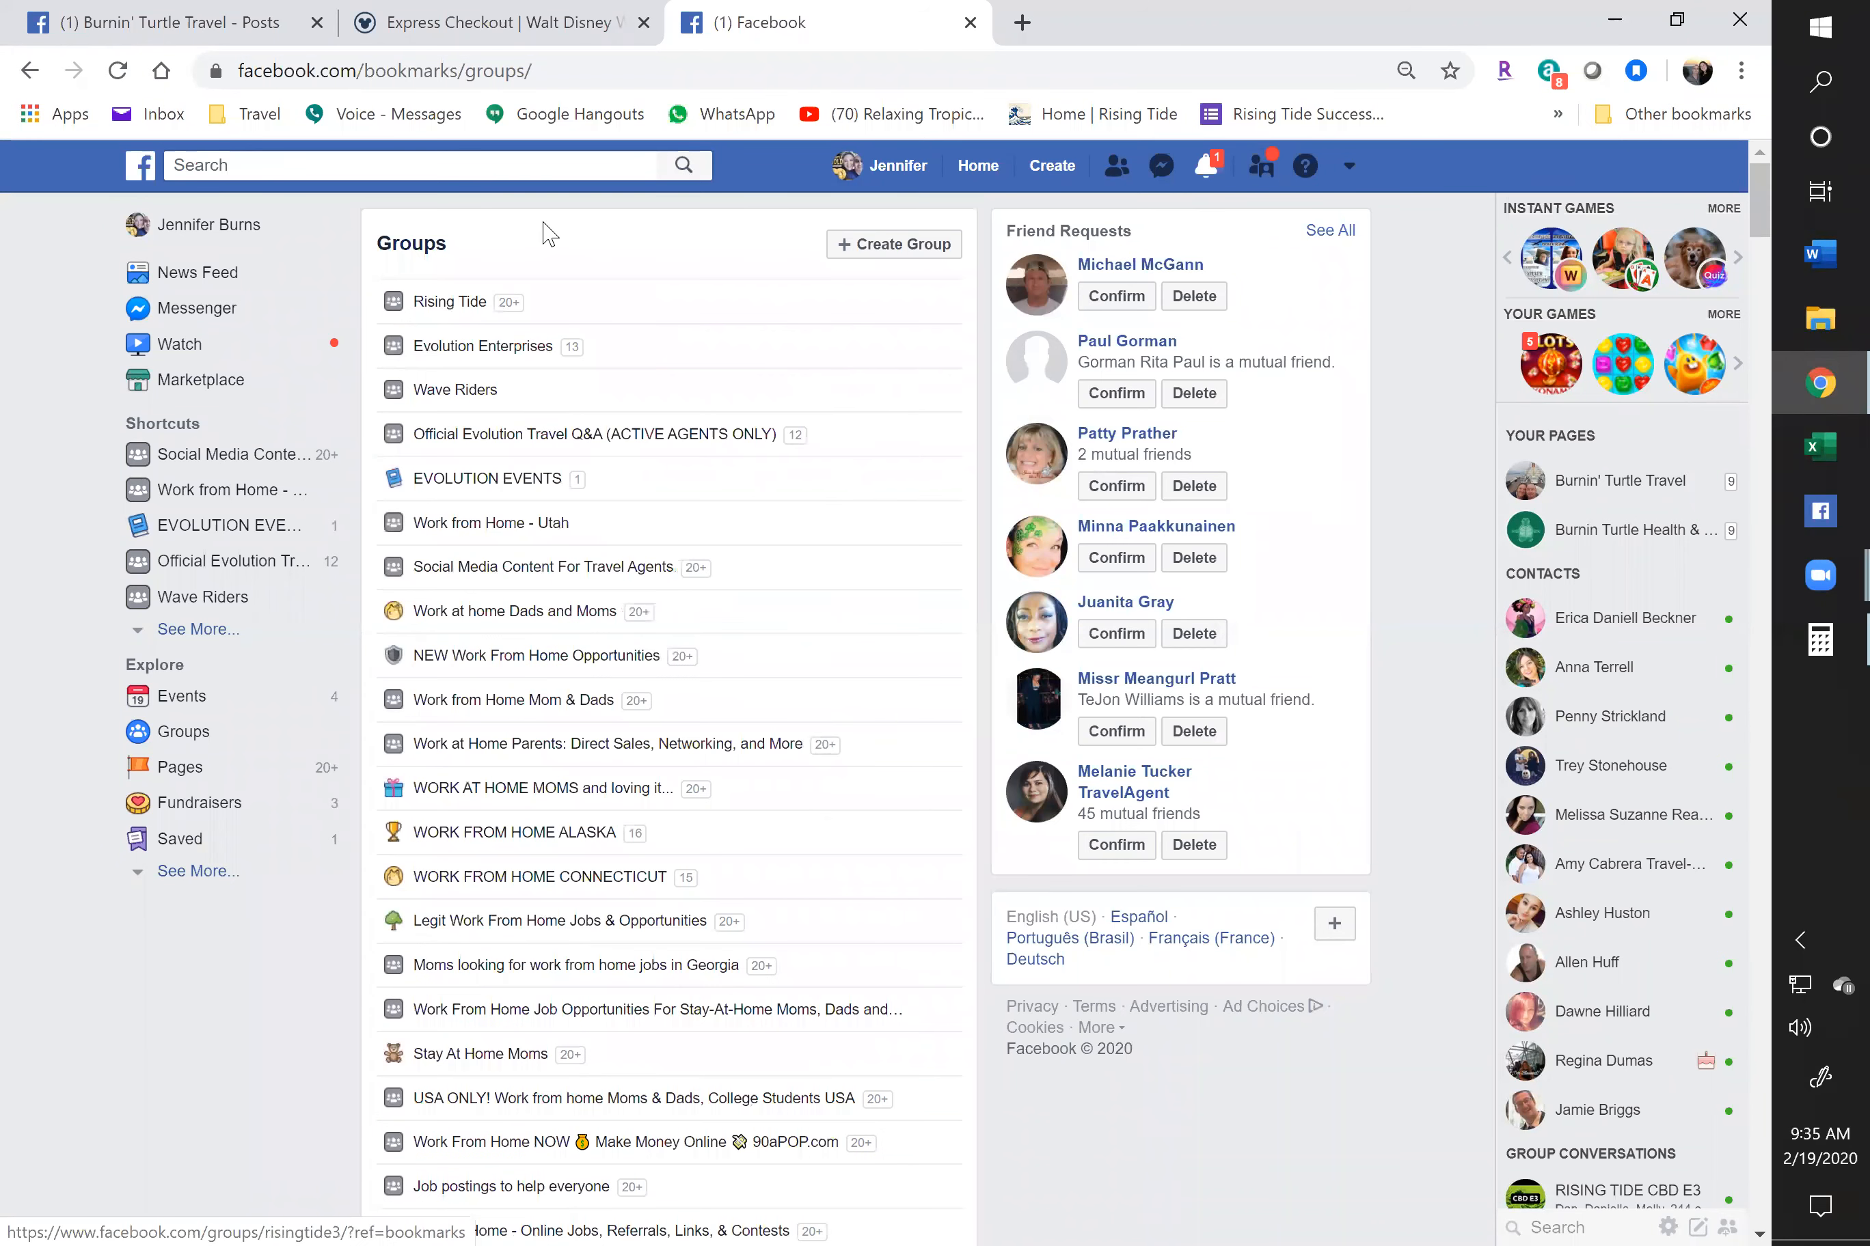
# Return to the Burnin' Turtle Travel posts and scroll to the Disney resort photo post, leaving the commenting identity unchanged
pyautogui.click(149, 18)
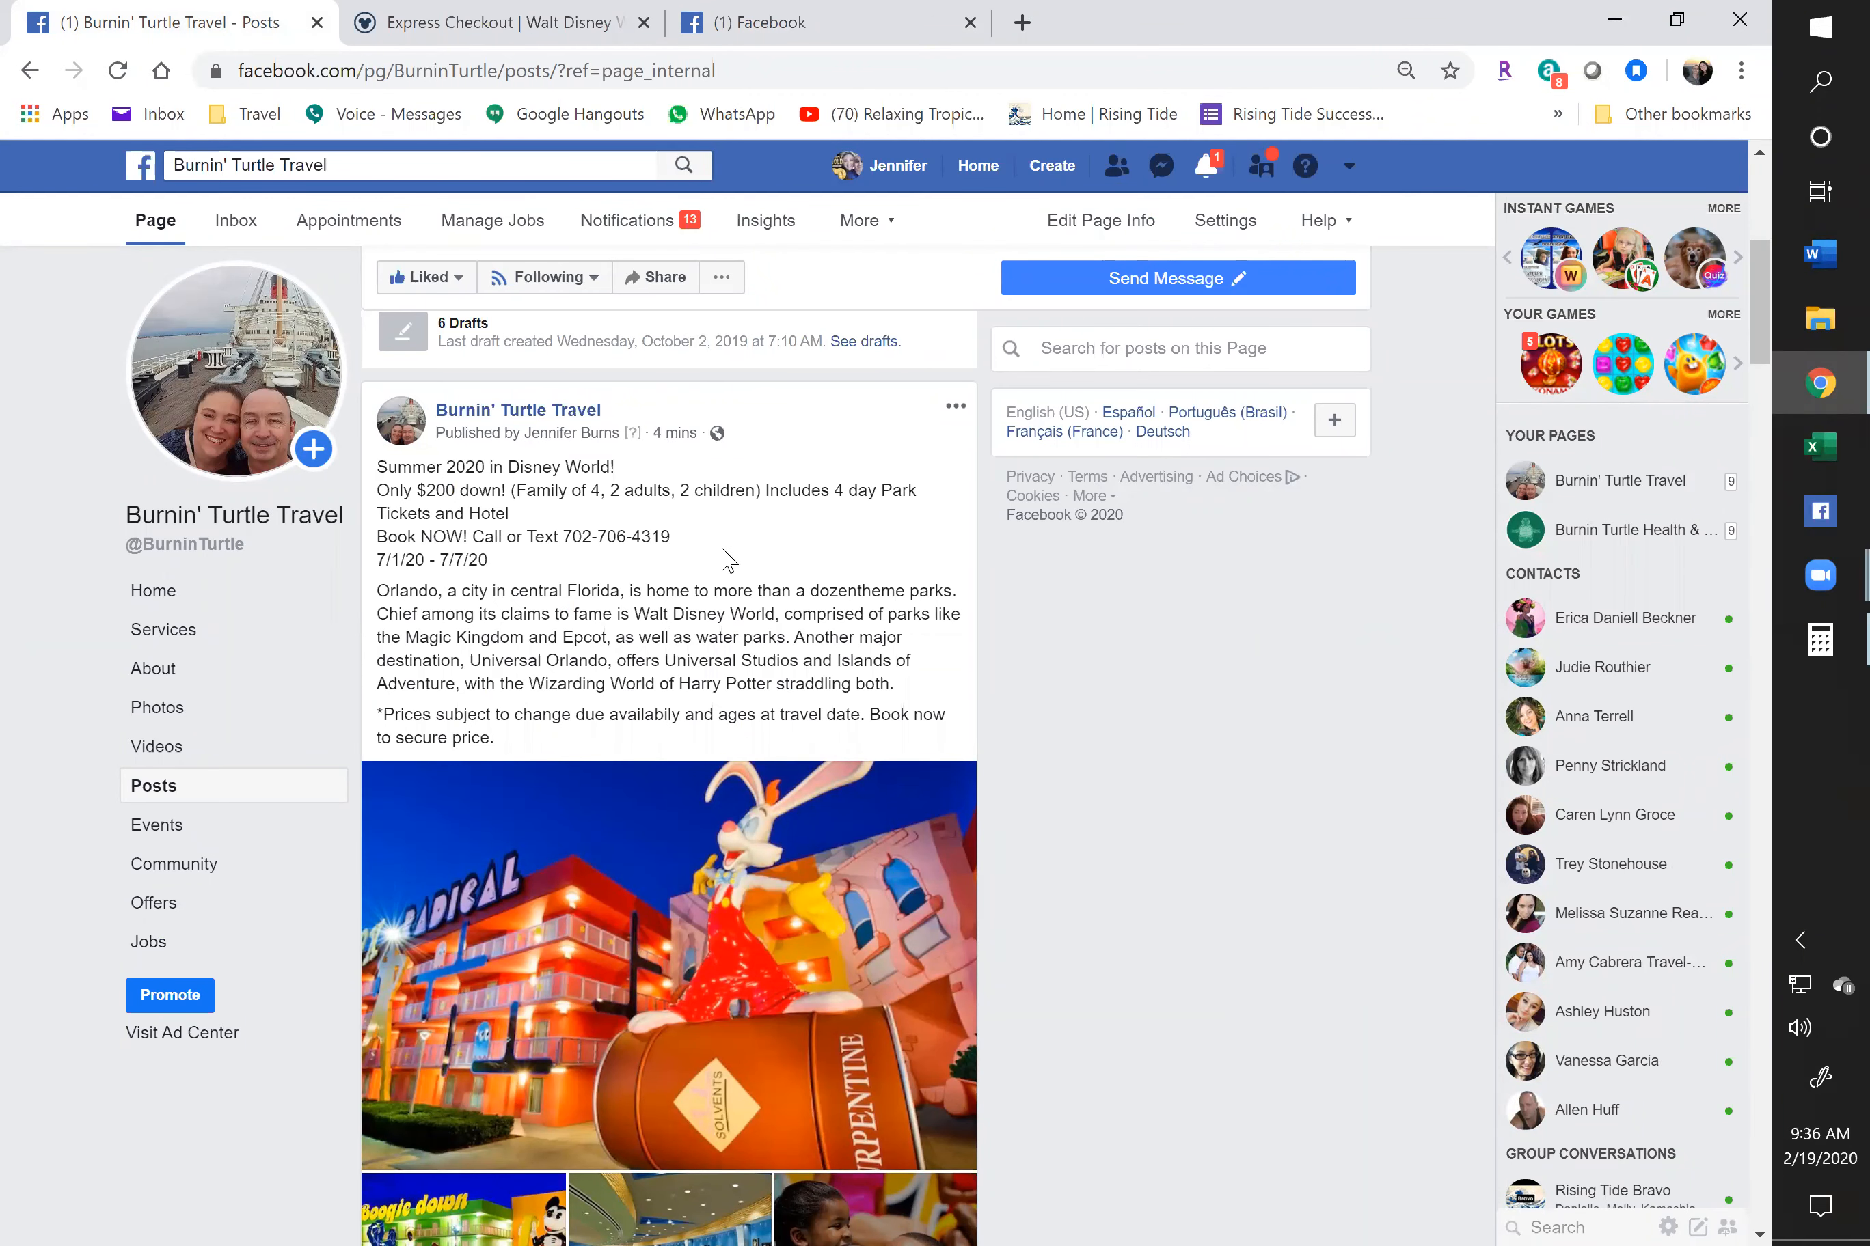
pyautogui.scroll(-5, 709, 507)
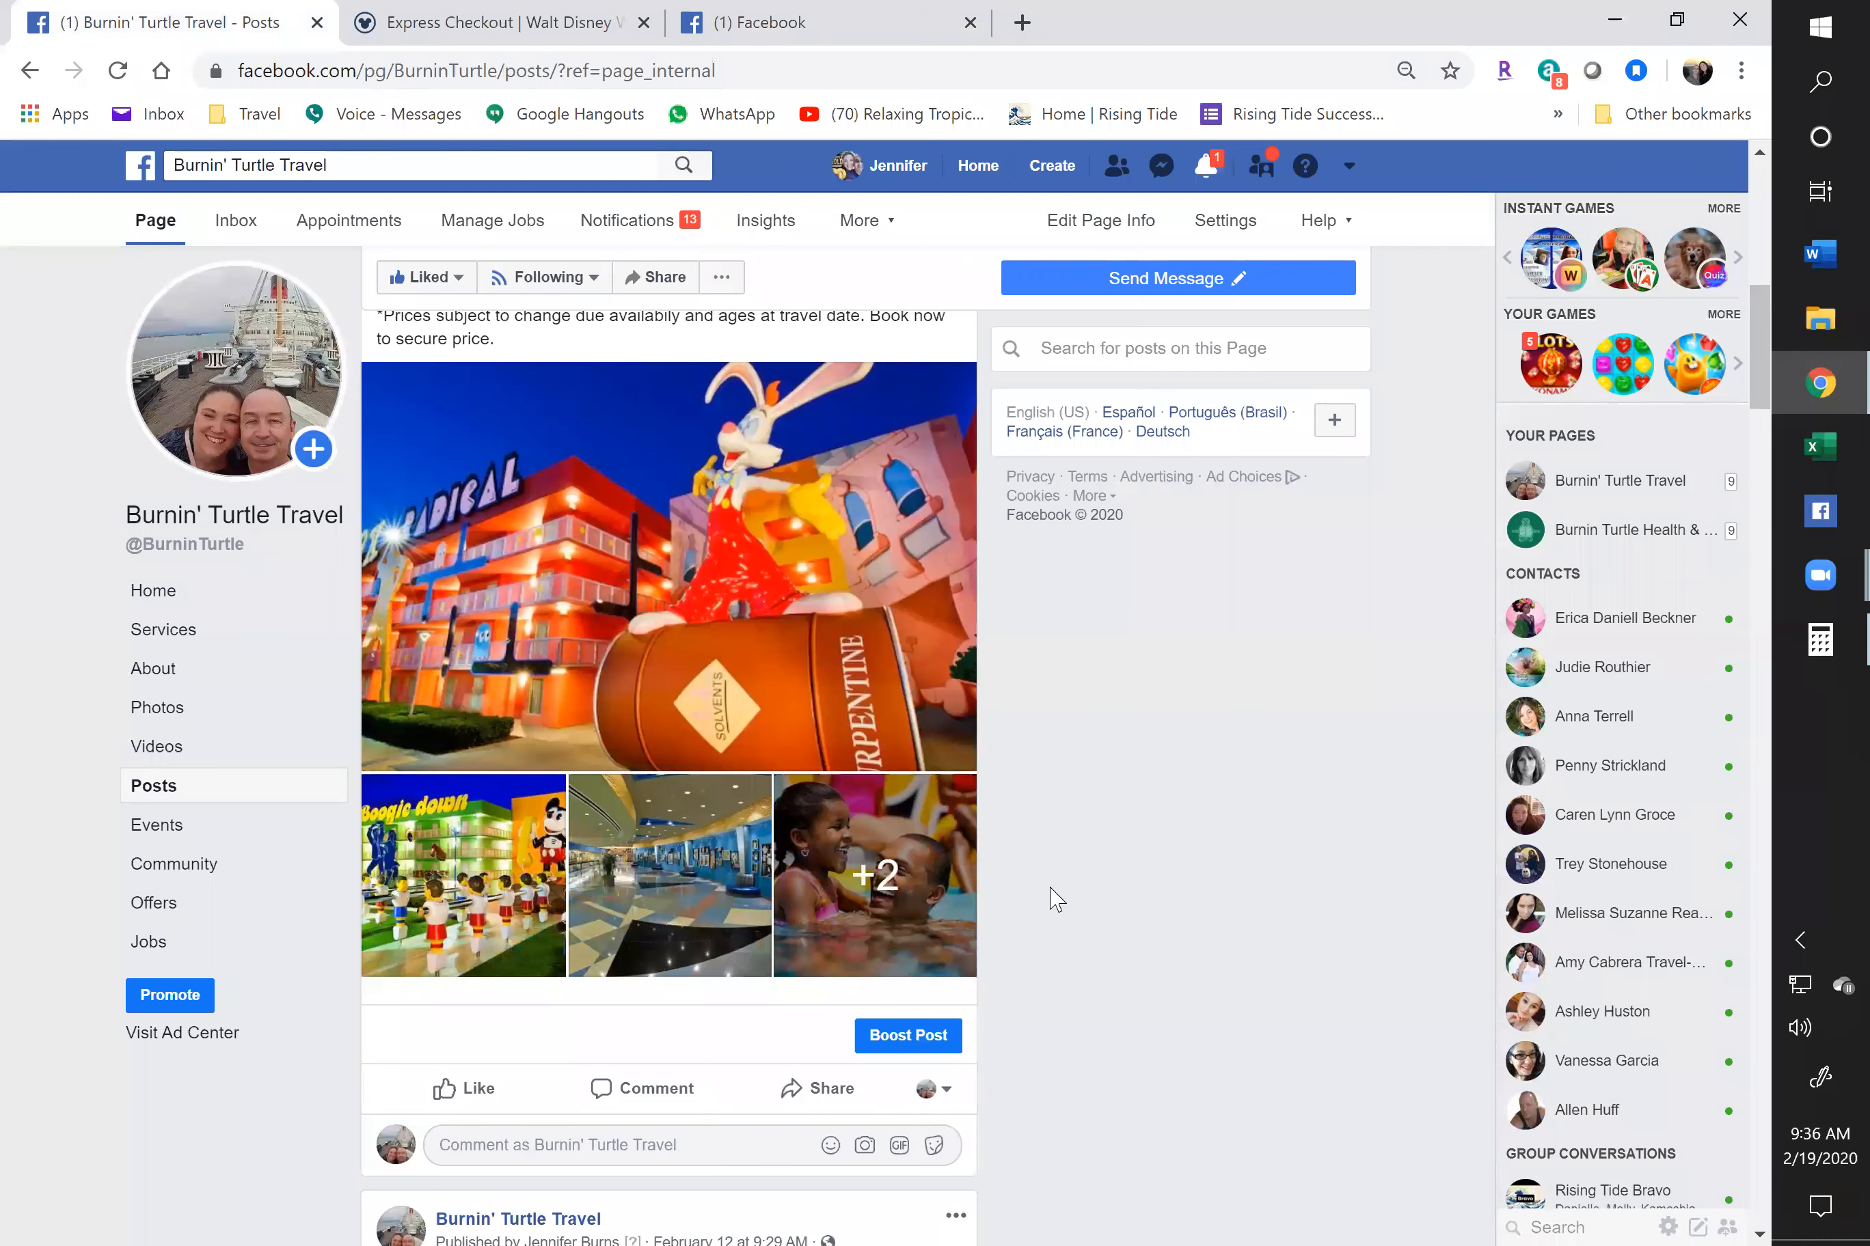
pyautogui.scroll(-3, 844, 824)
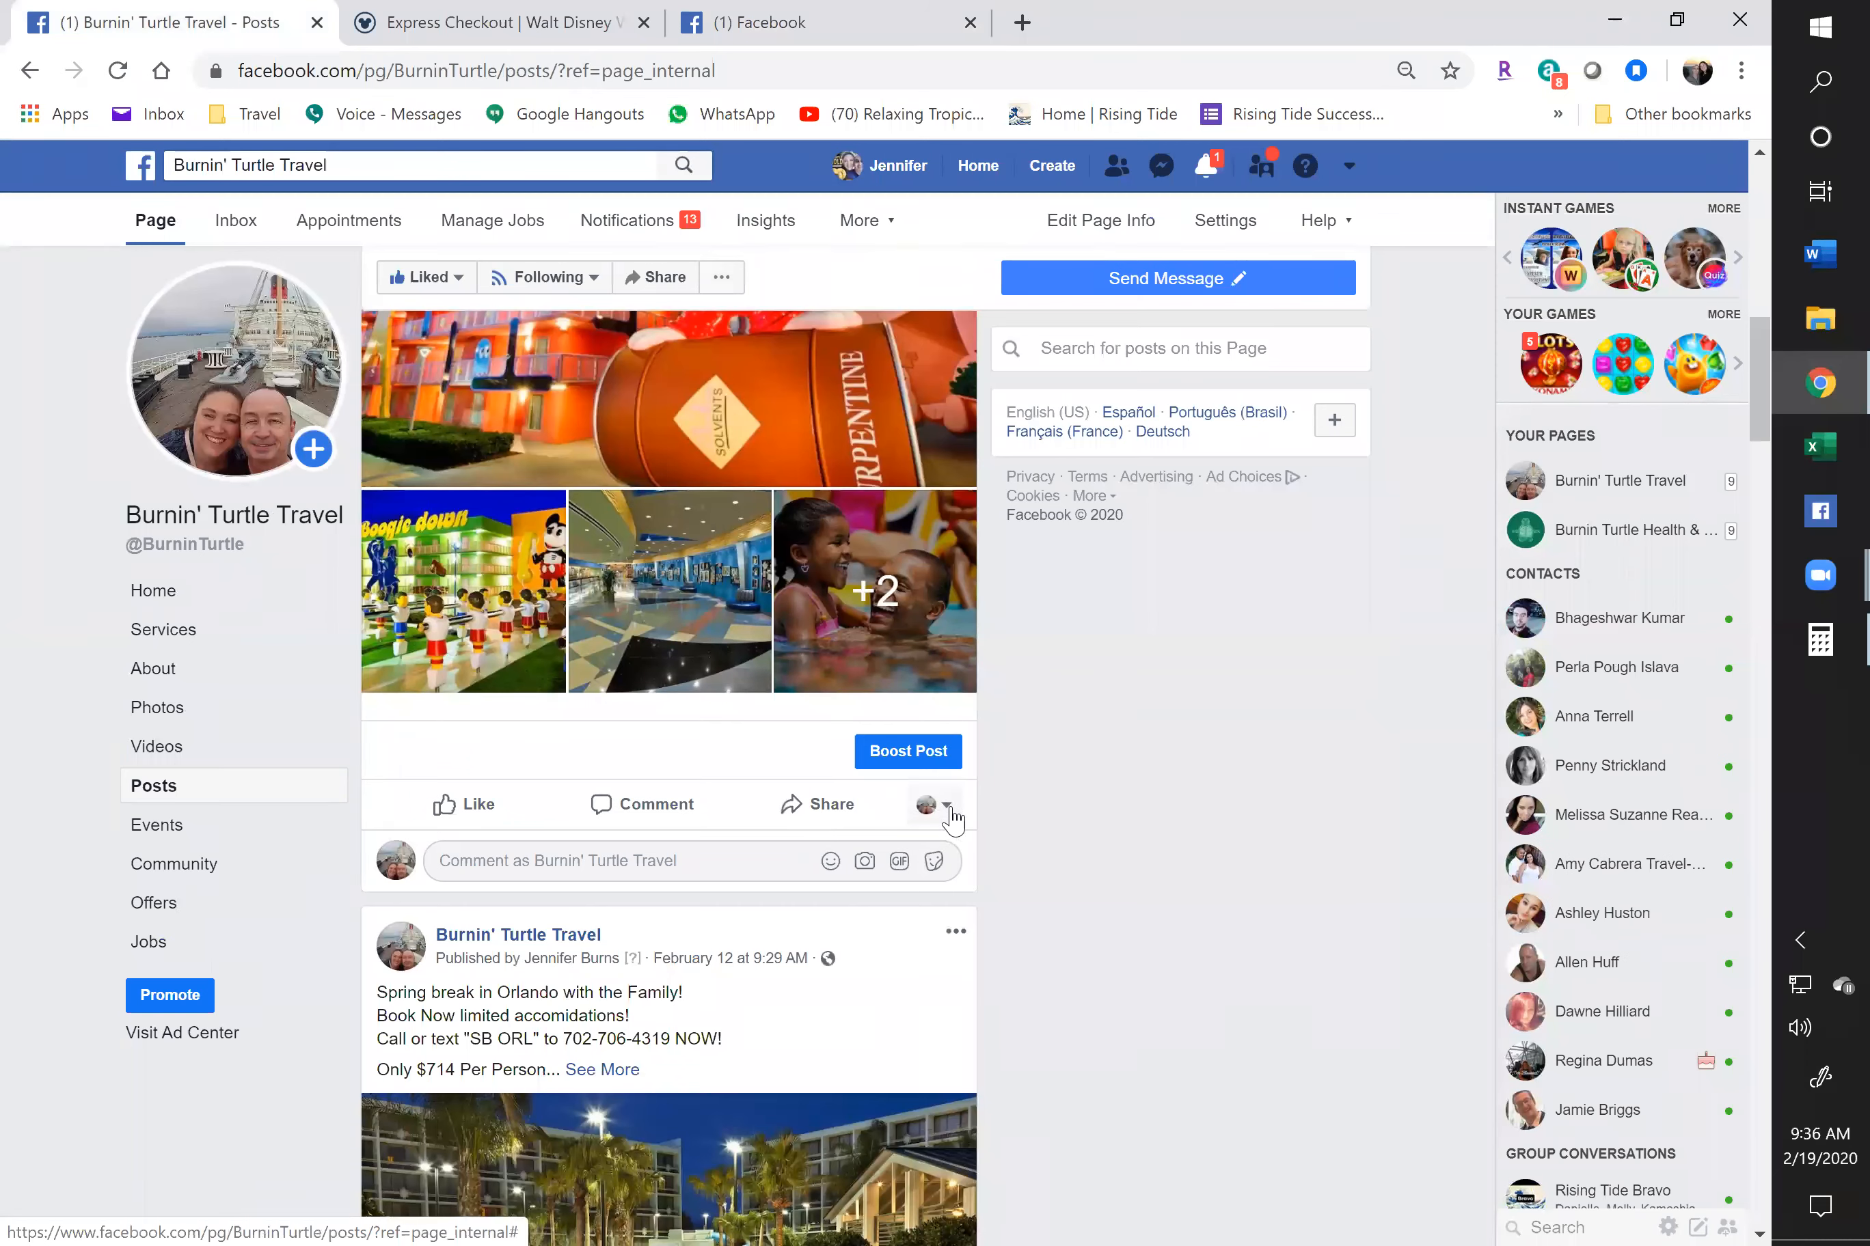
pyautogui.click(950, 811)
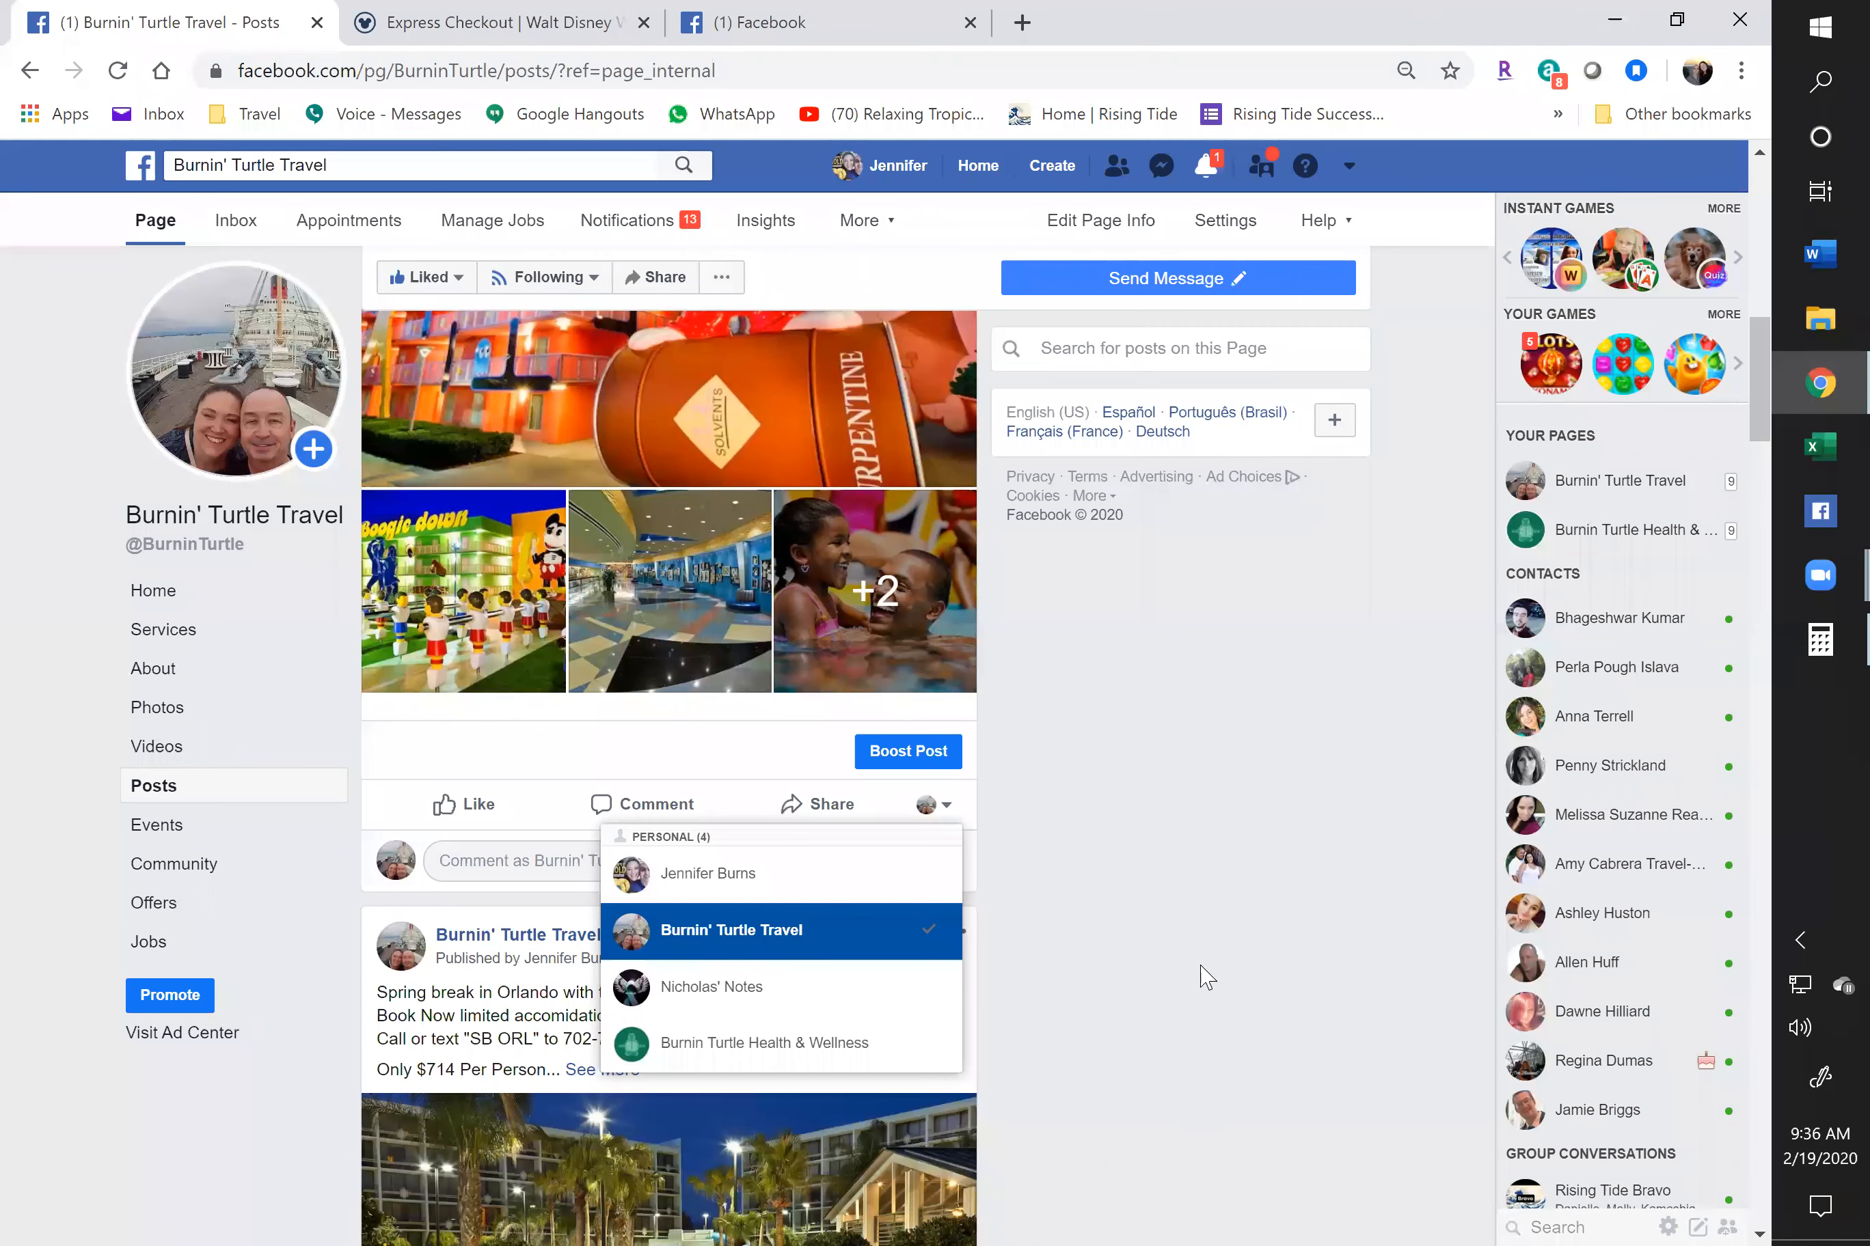
pyautogui.click(1103, 908)
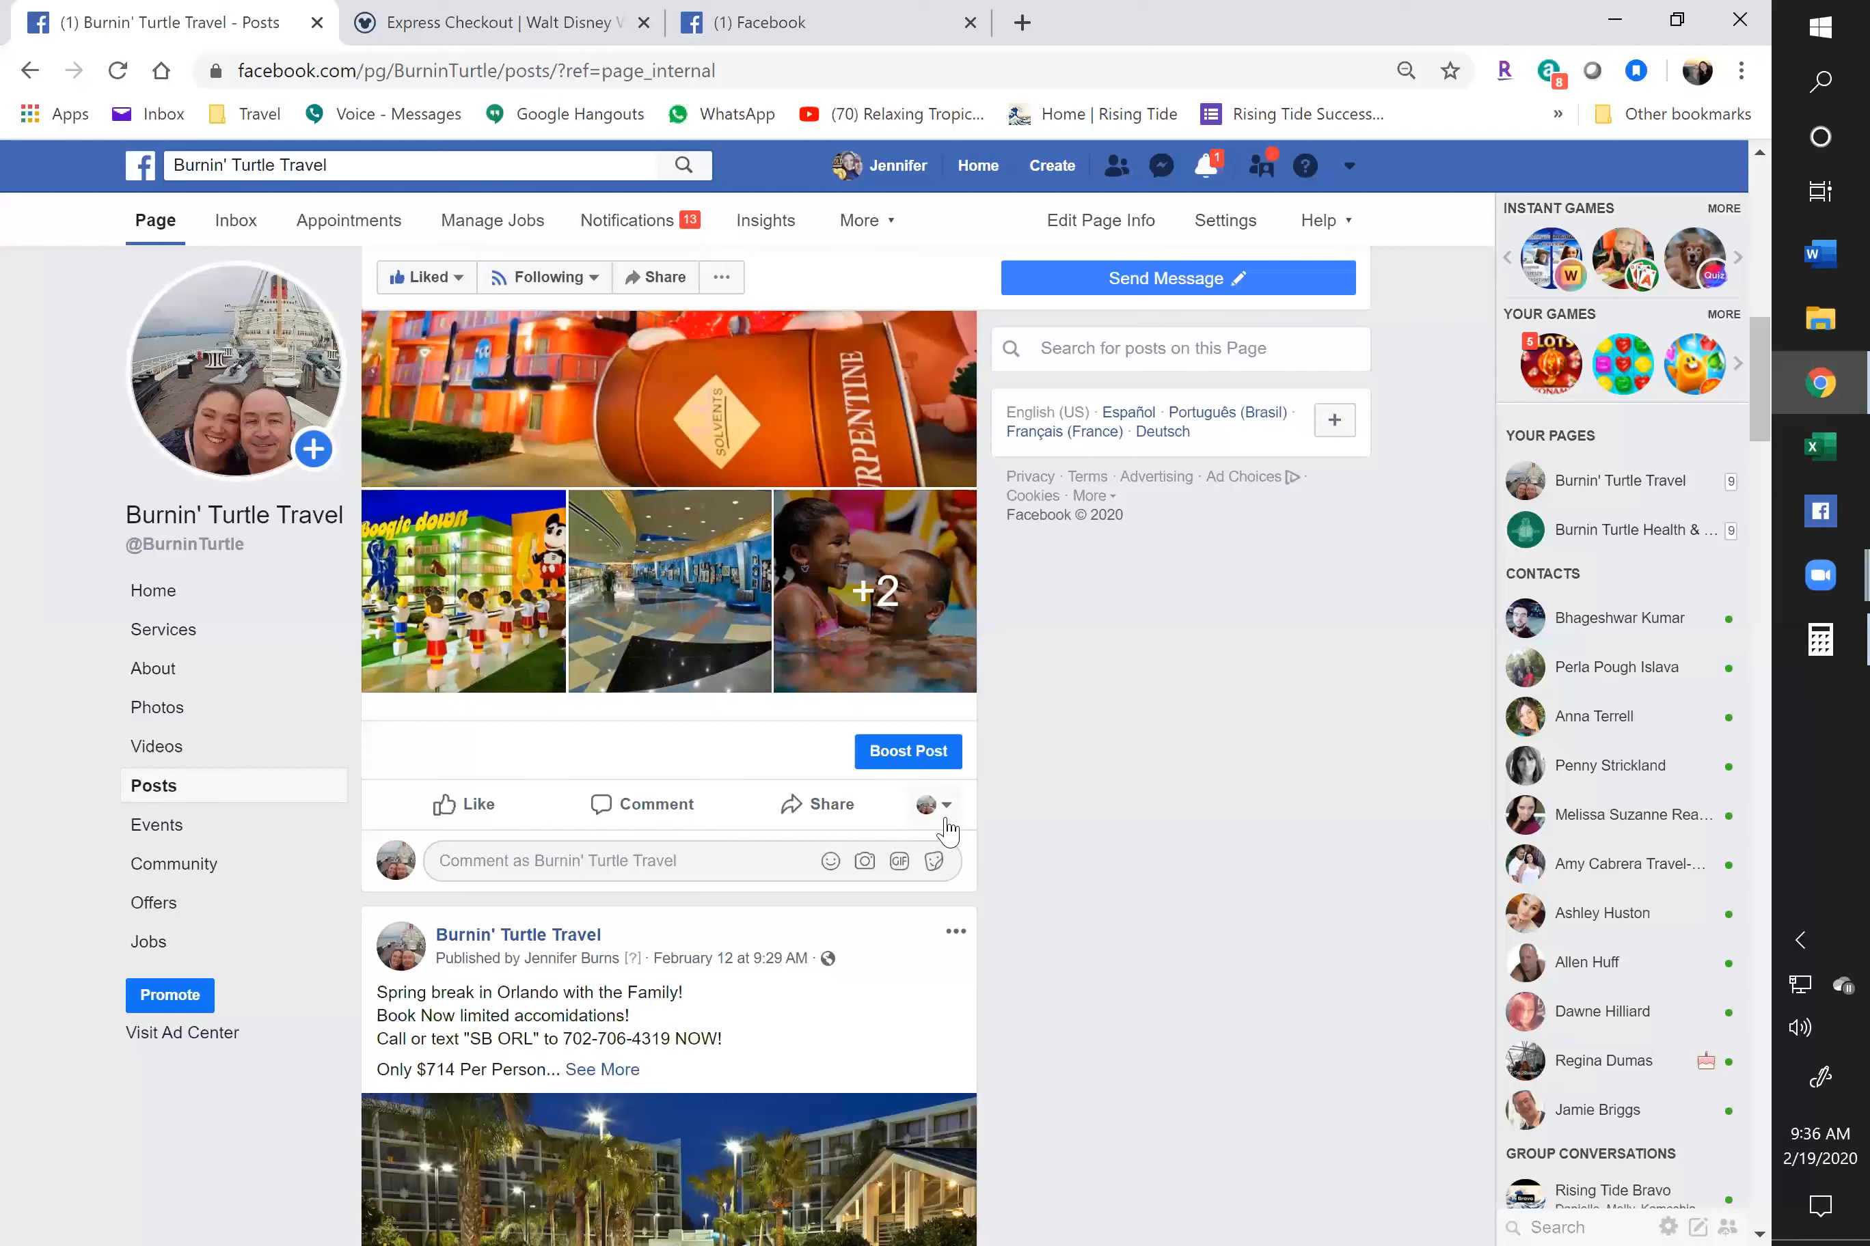
# Start sharing the Disney post in a group with the caption 'Summer in Disney World!' and copy that caption
pyautogui.click(815, 812)
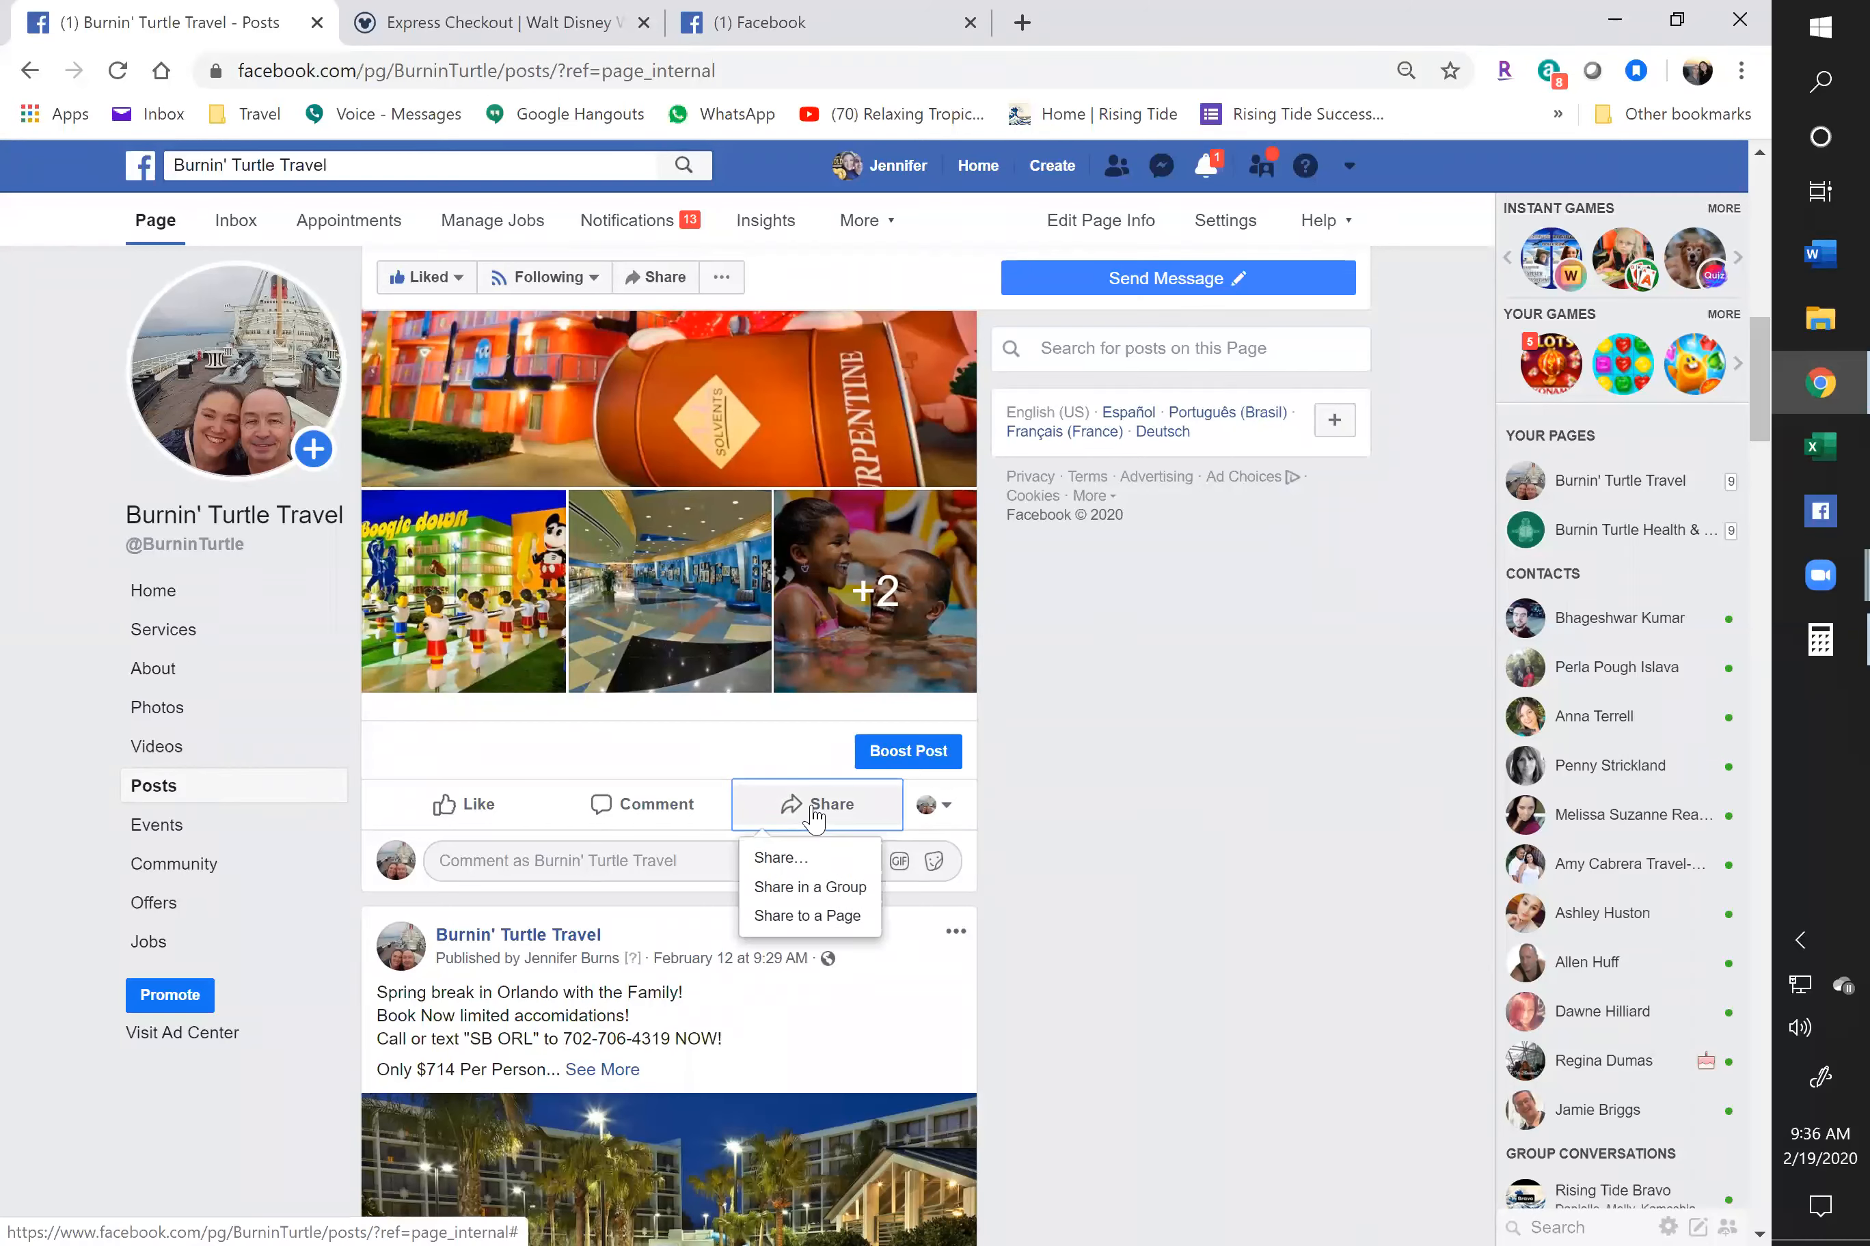
pyautogui.click(807, 892)
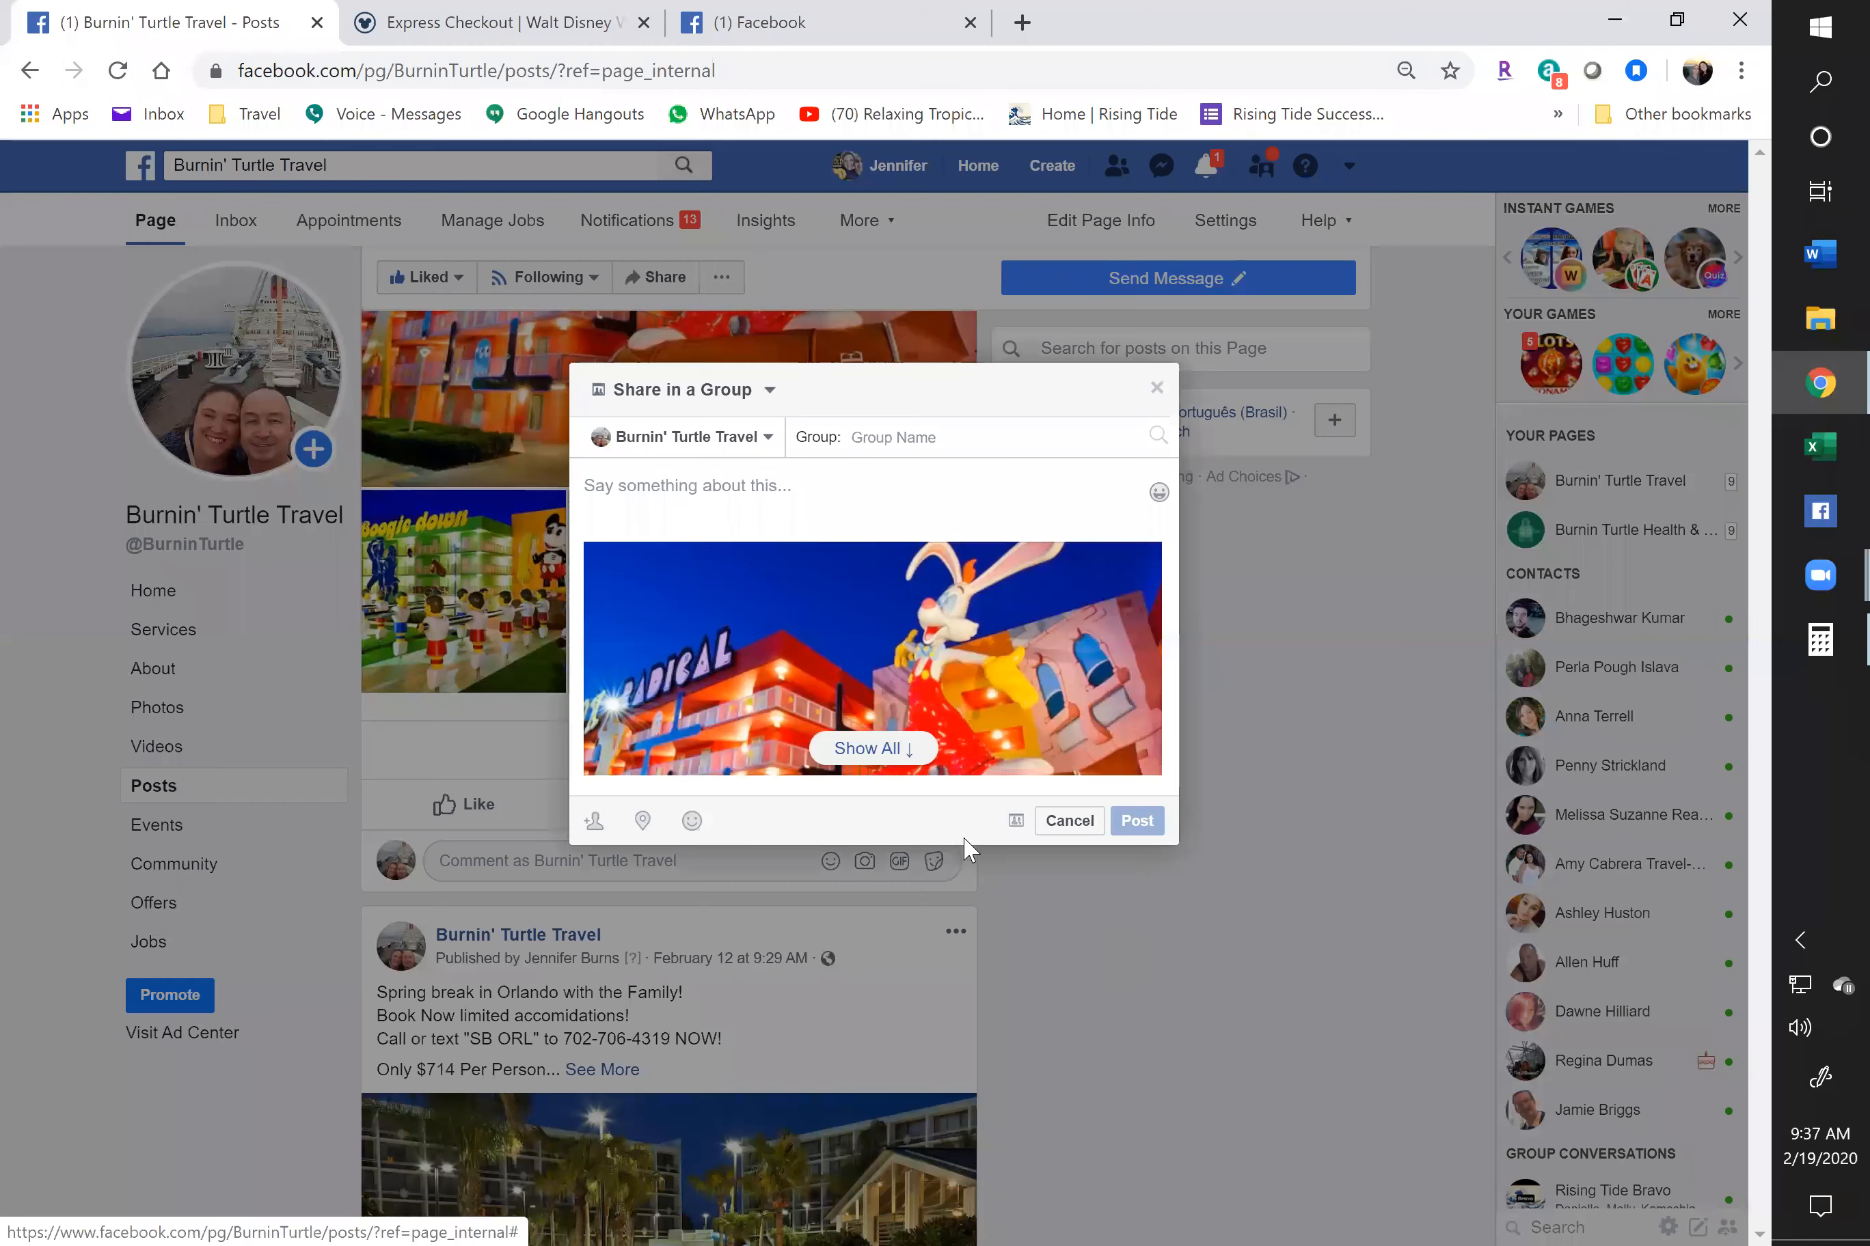
pyautogui.click(880, 751)
pyautogui.scroll(-4, 853, 756)
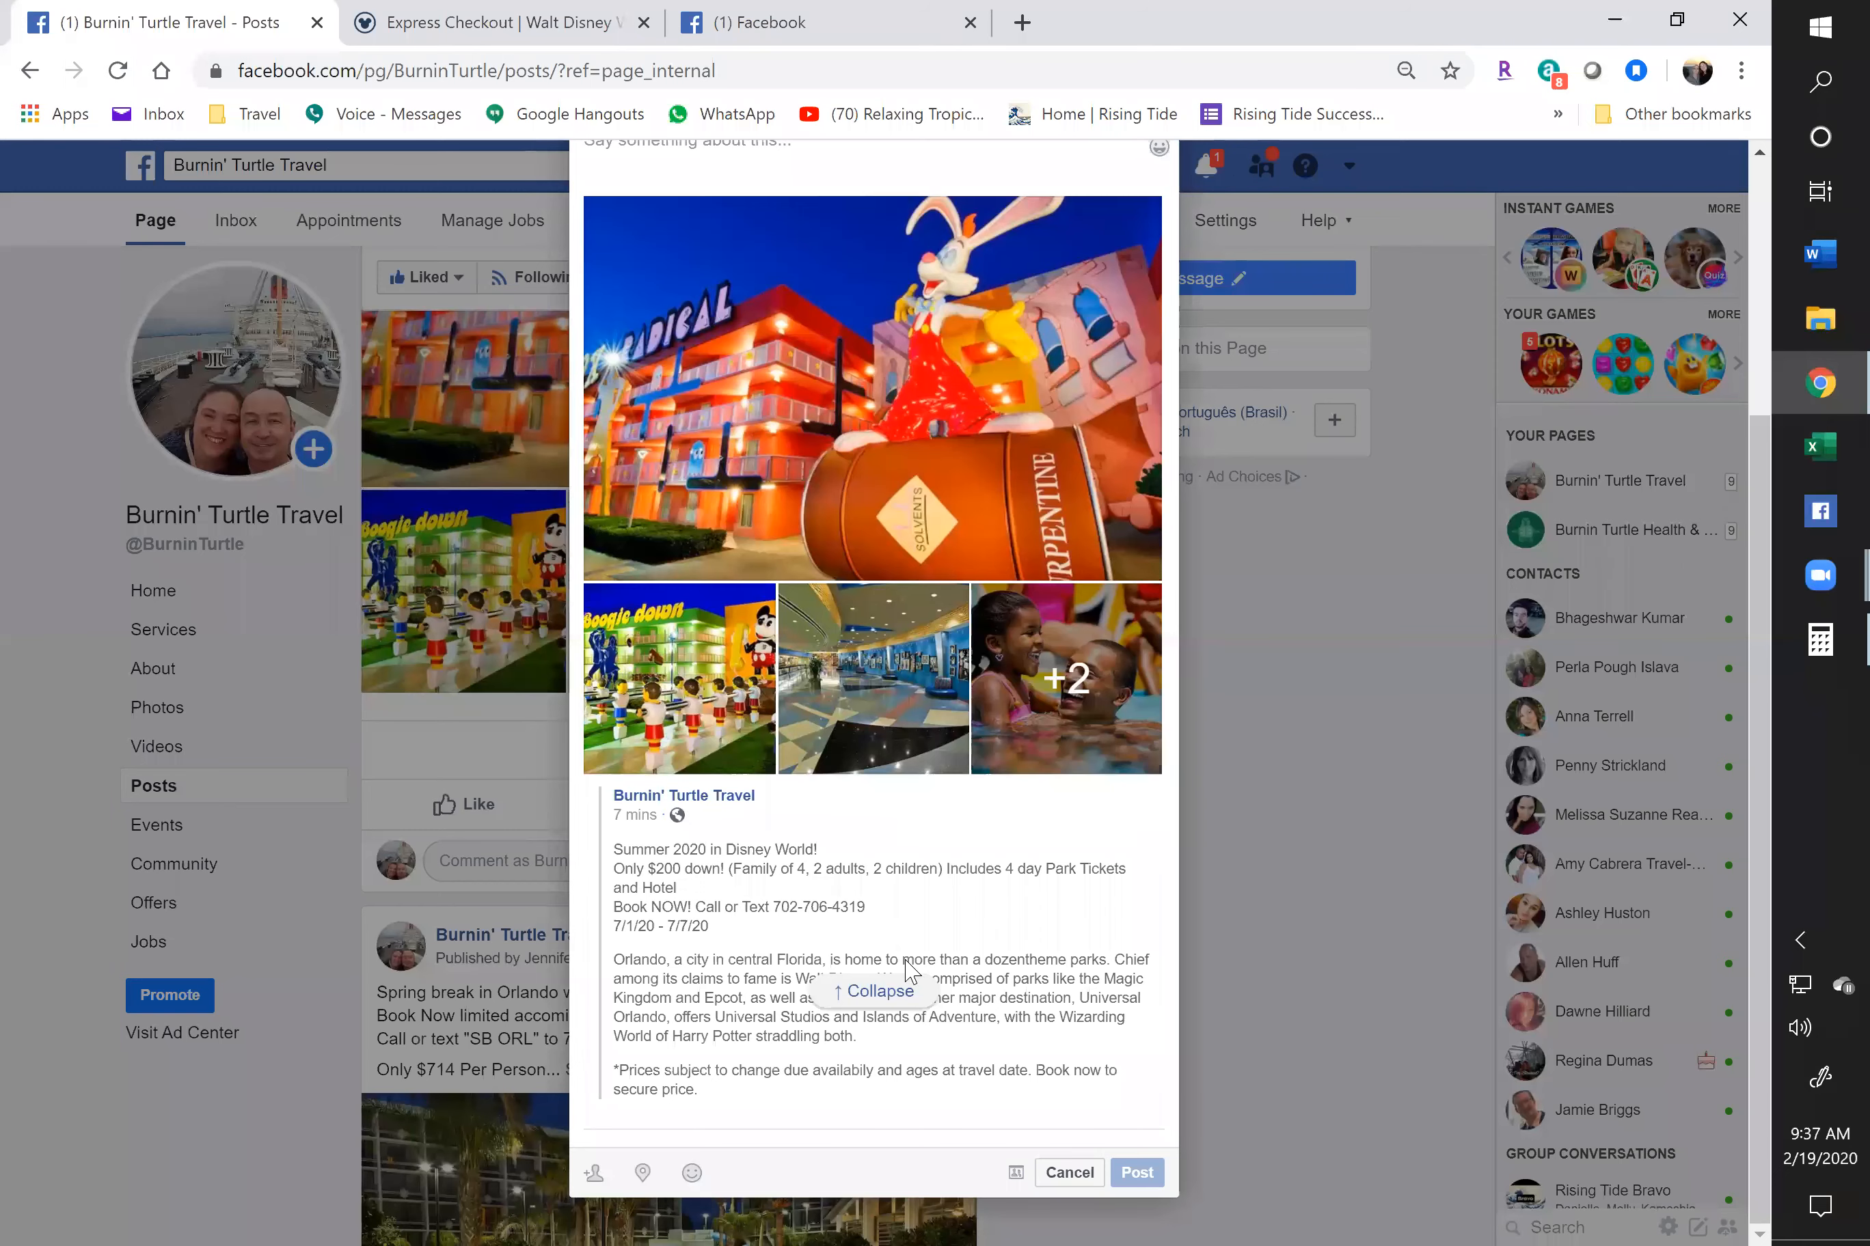
pyautogui.scroll(4, 905, 965)
pyautogui.click(766, 477)
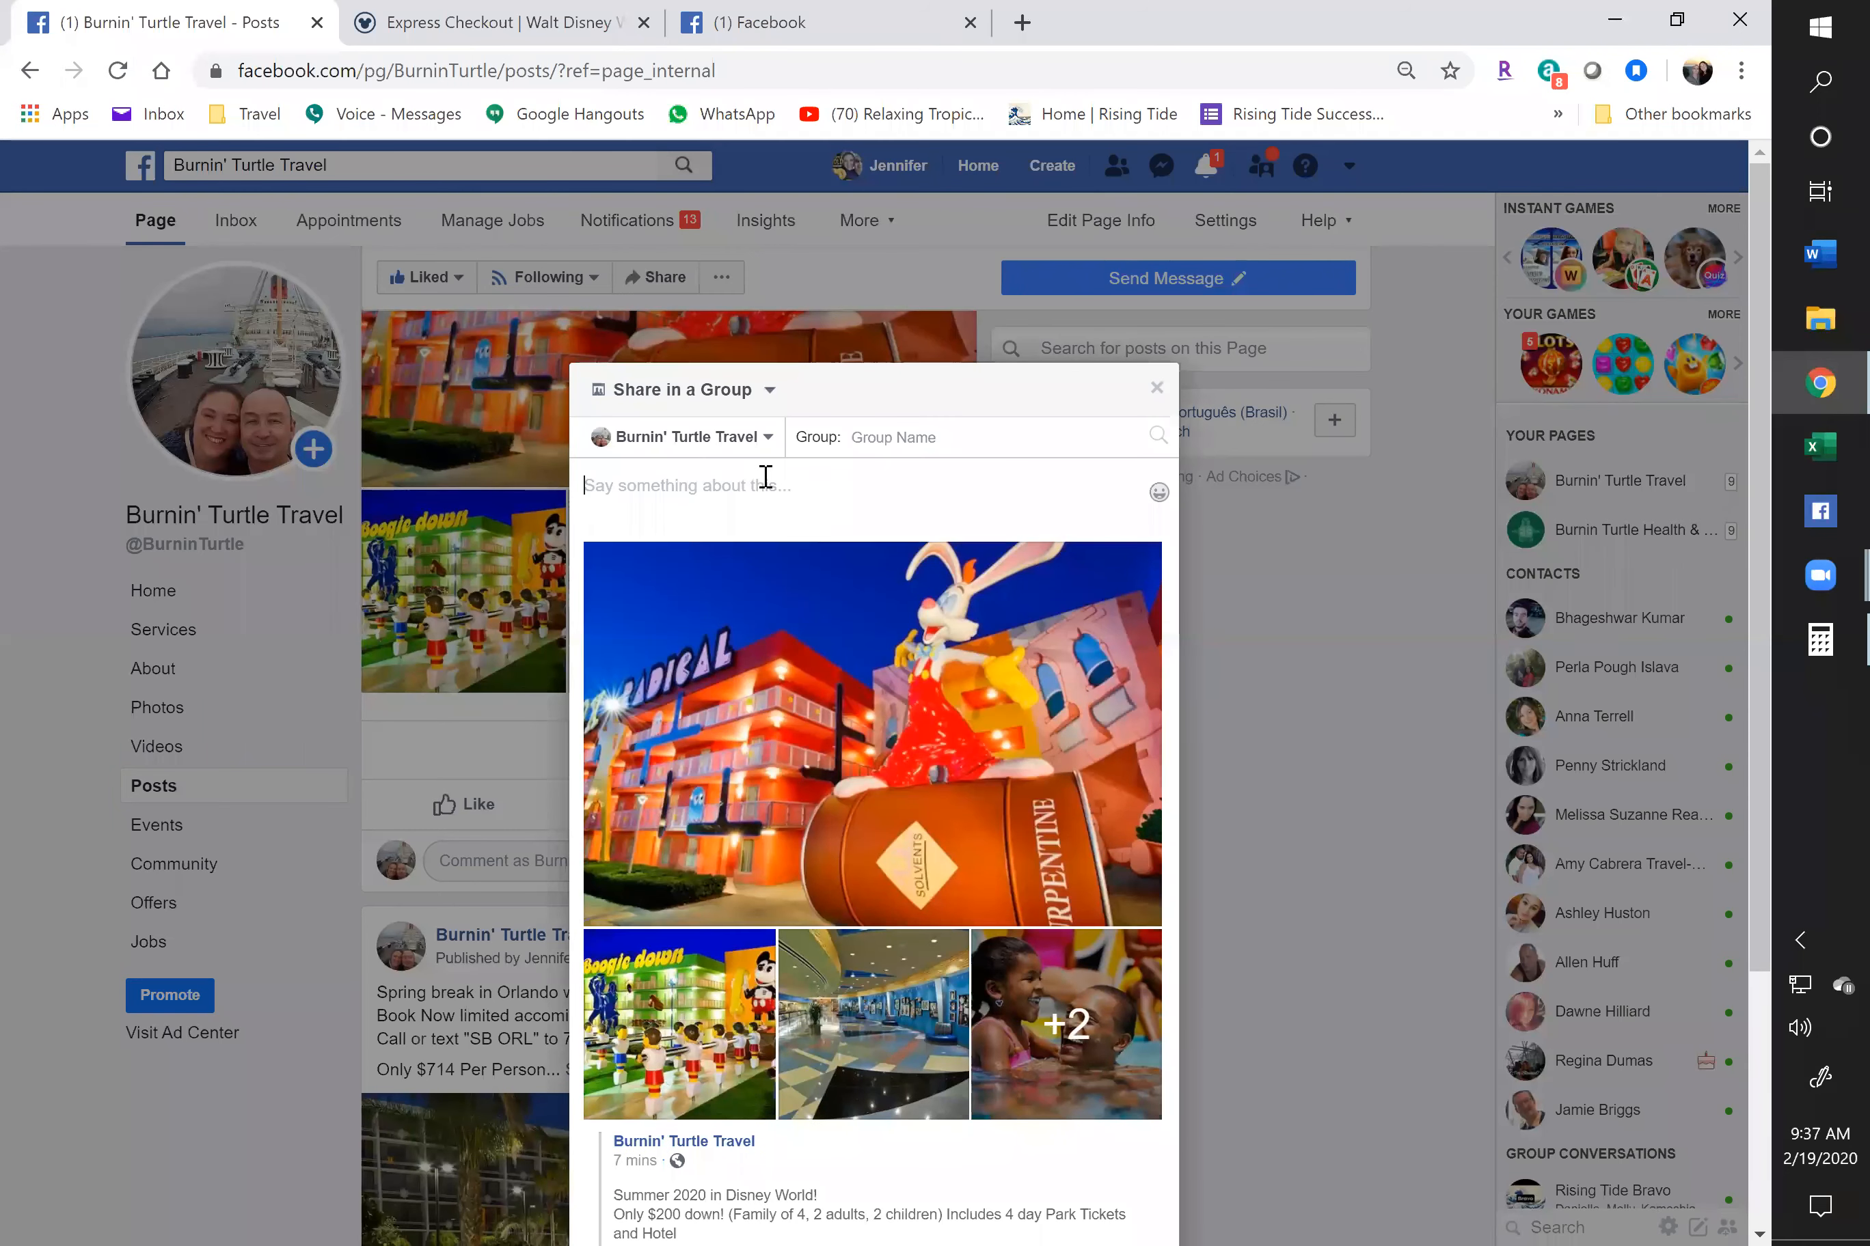
pyautogui.write('Summer in')
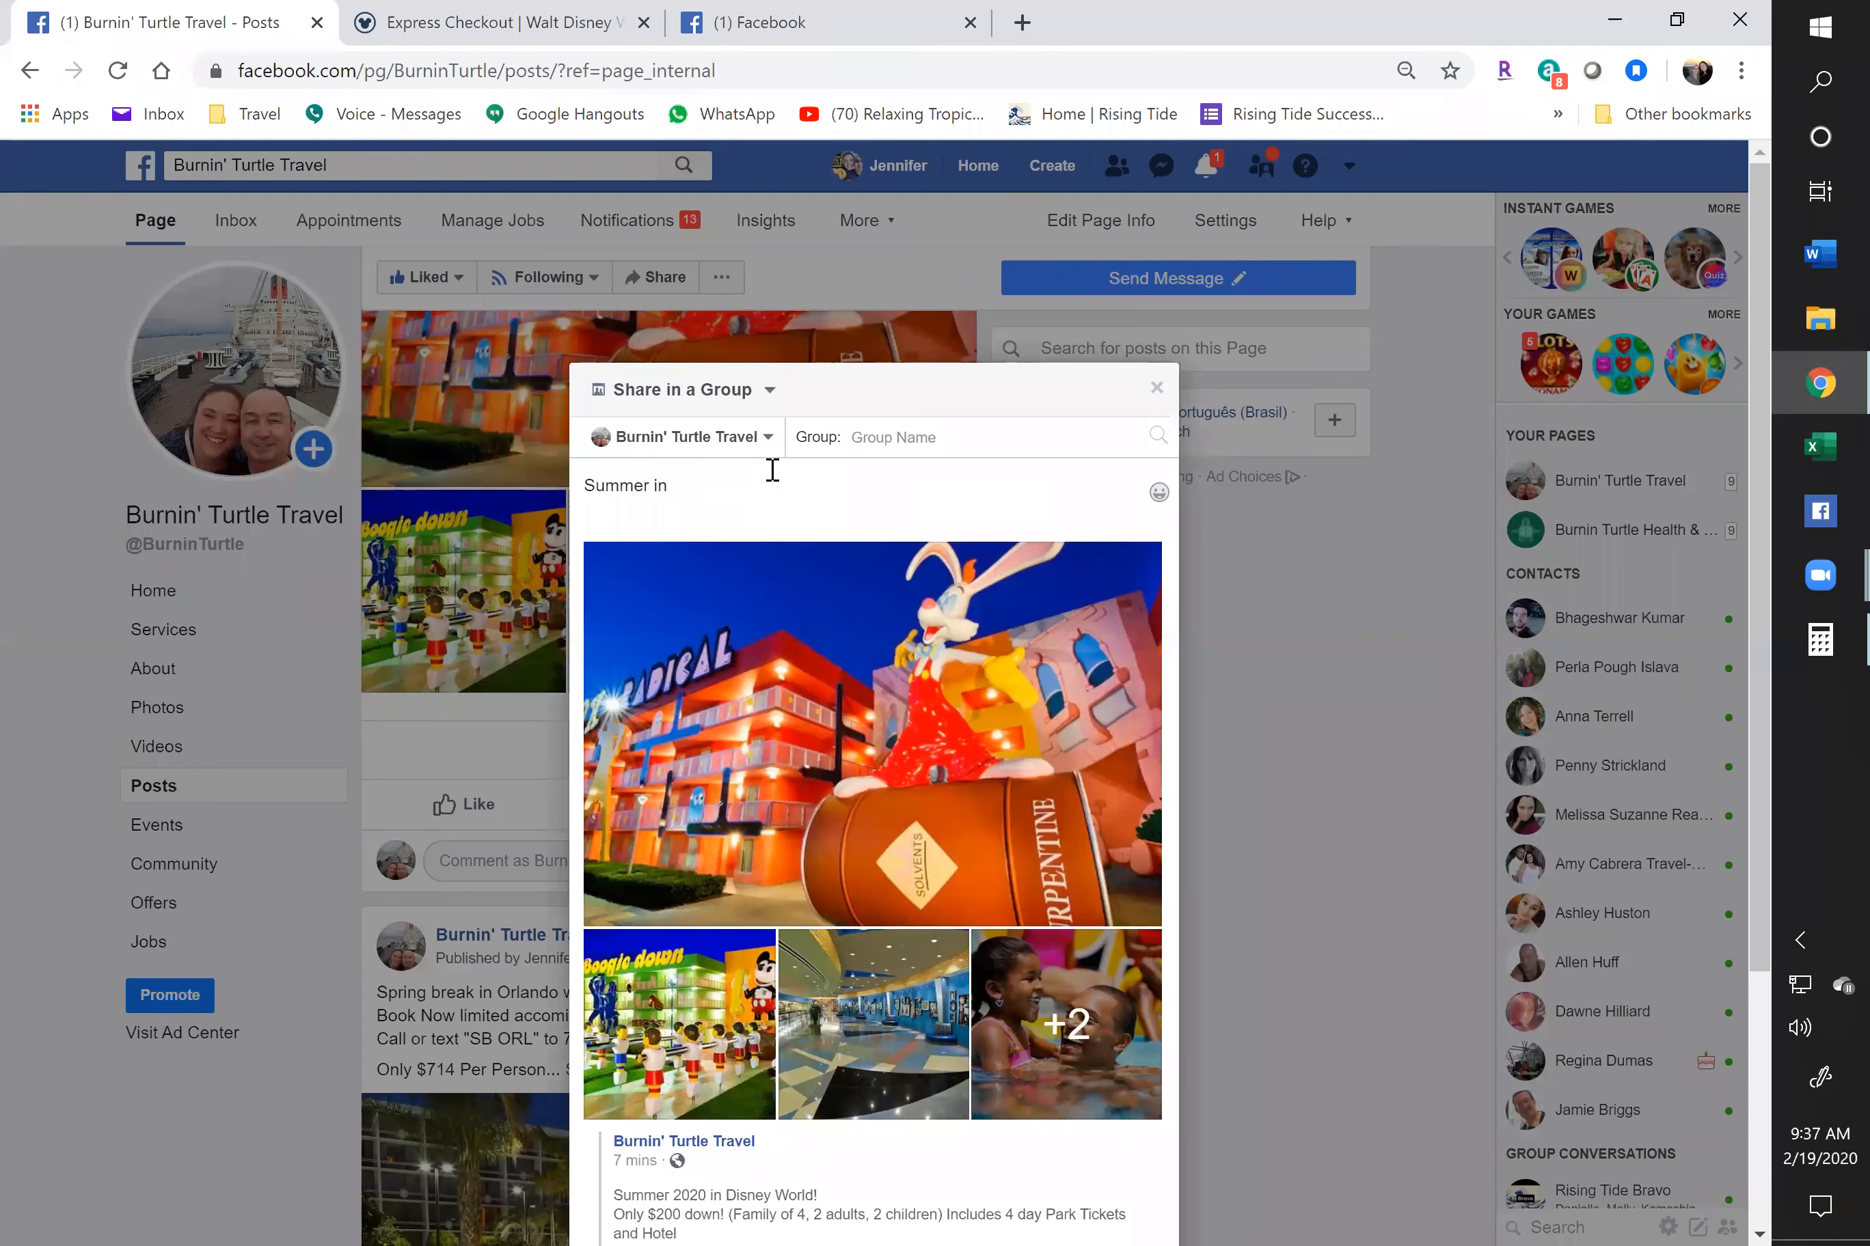
pyautogui.write(' Disney World!')
pyautogui.moveTo(779, 485); pyautogui.dragTo(563, 488)
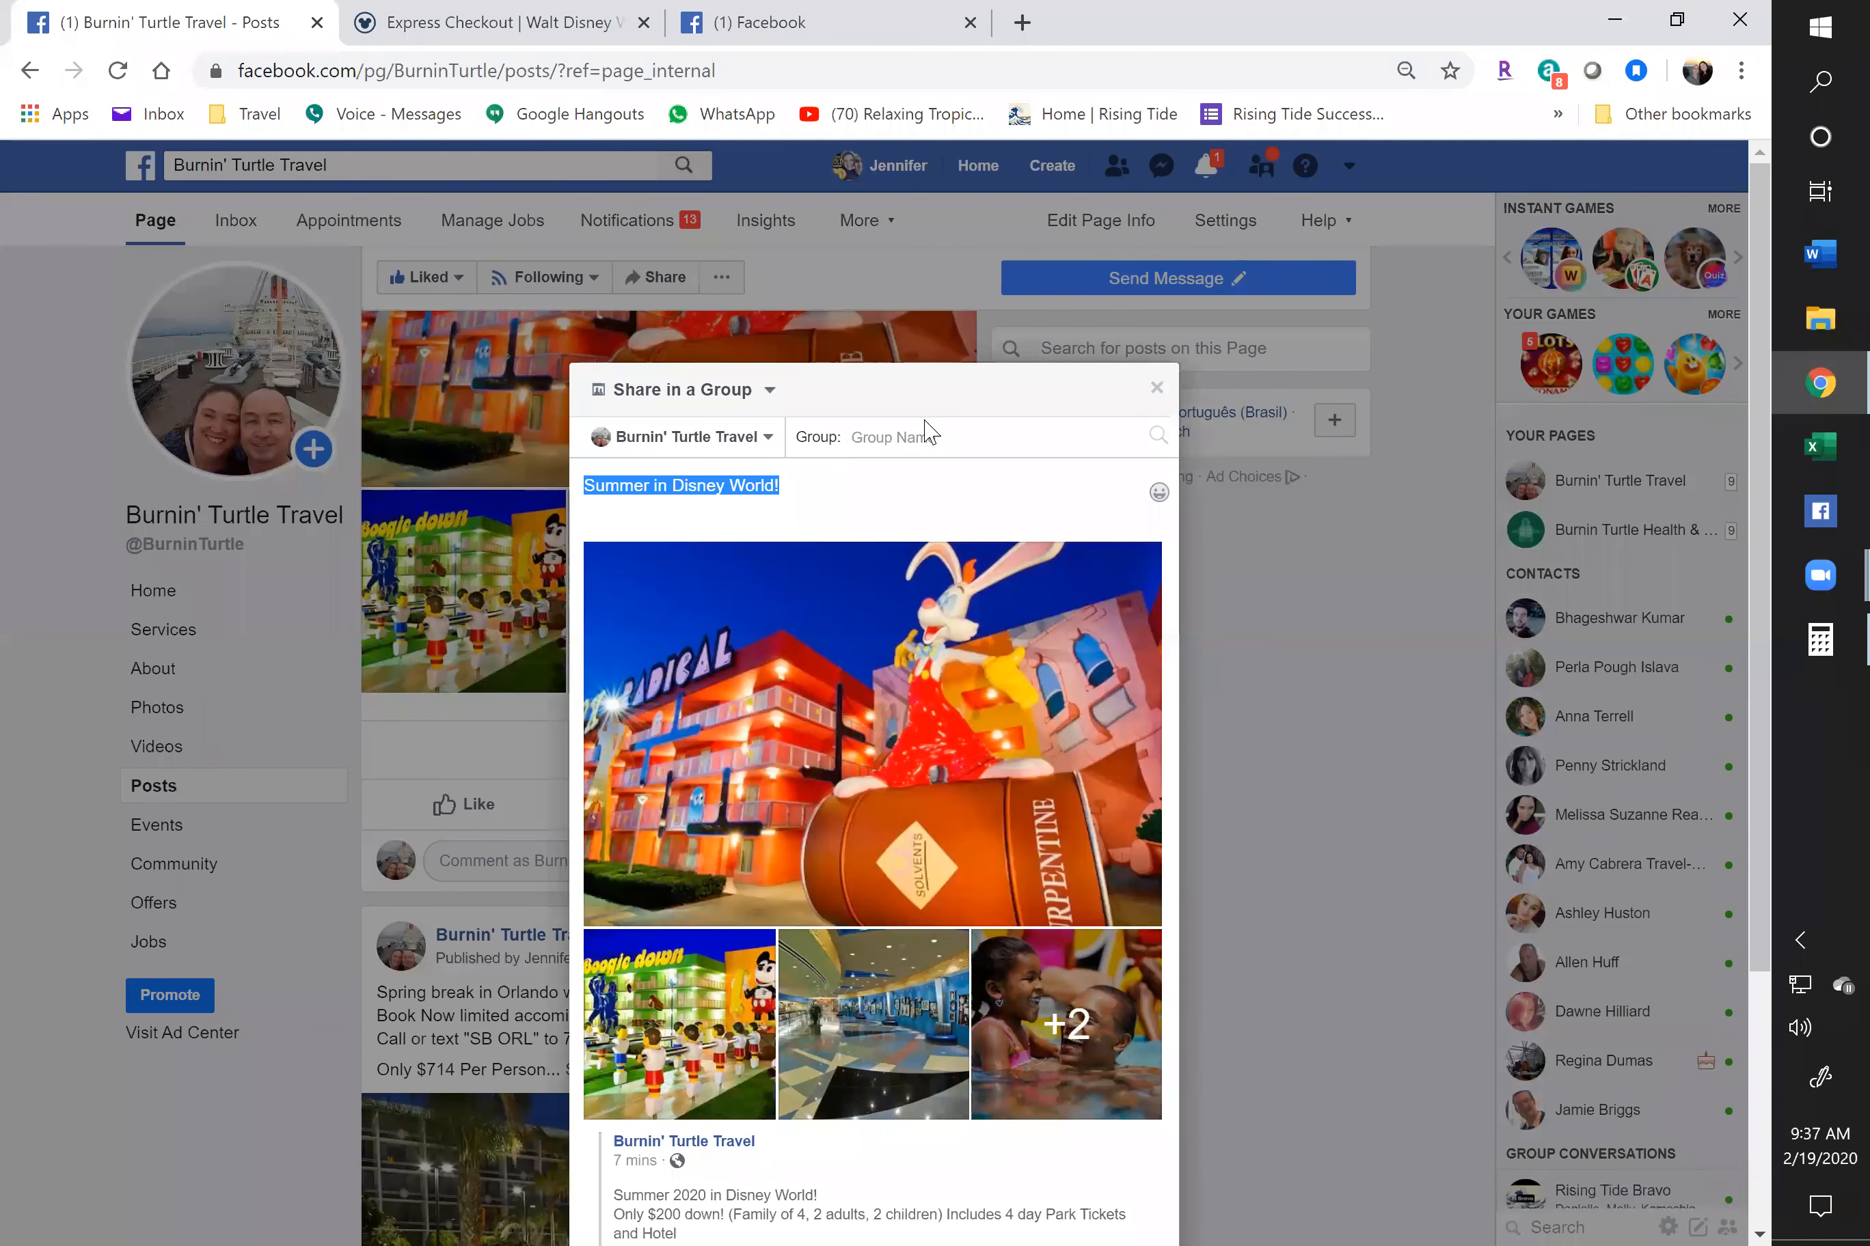
# Post it to the Open only to US yard sales, Direct sales and MLM group, then open that group in a new window
pyautogui.click(926, 437)
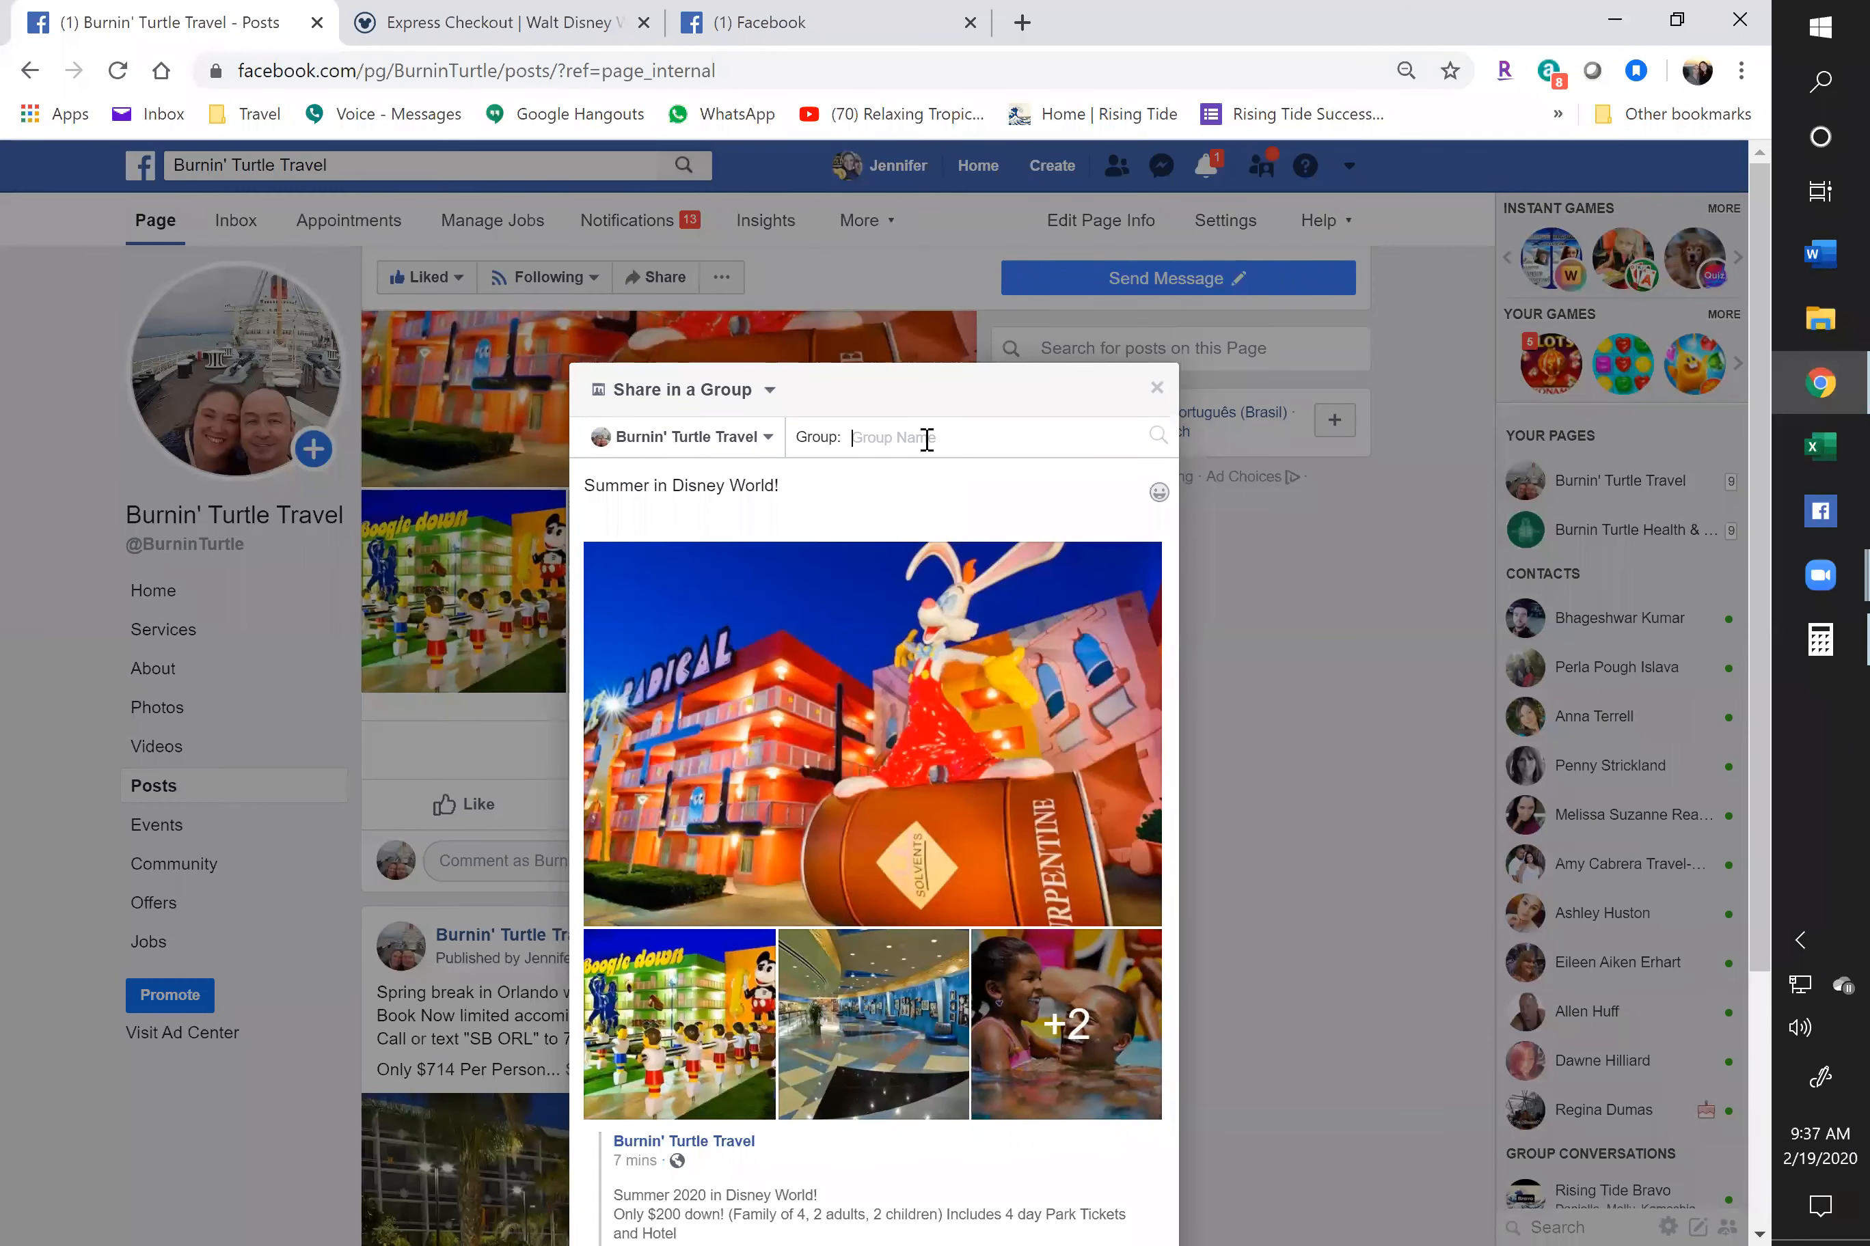
pyautogui.write('class')
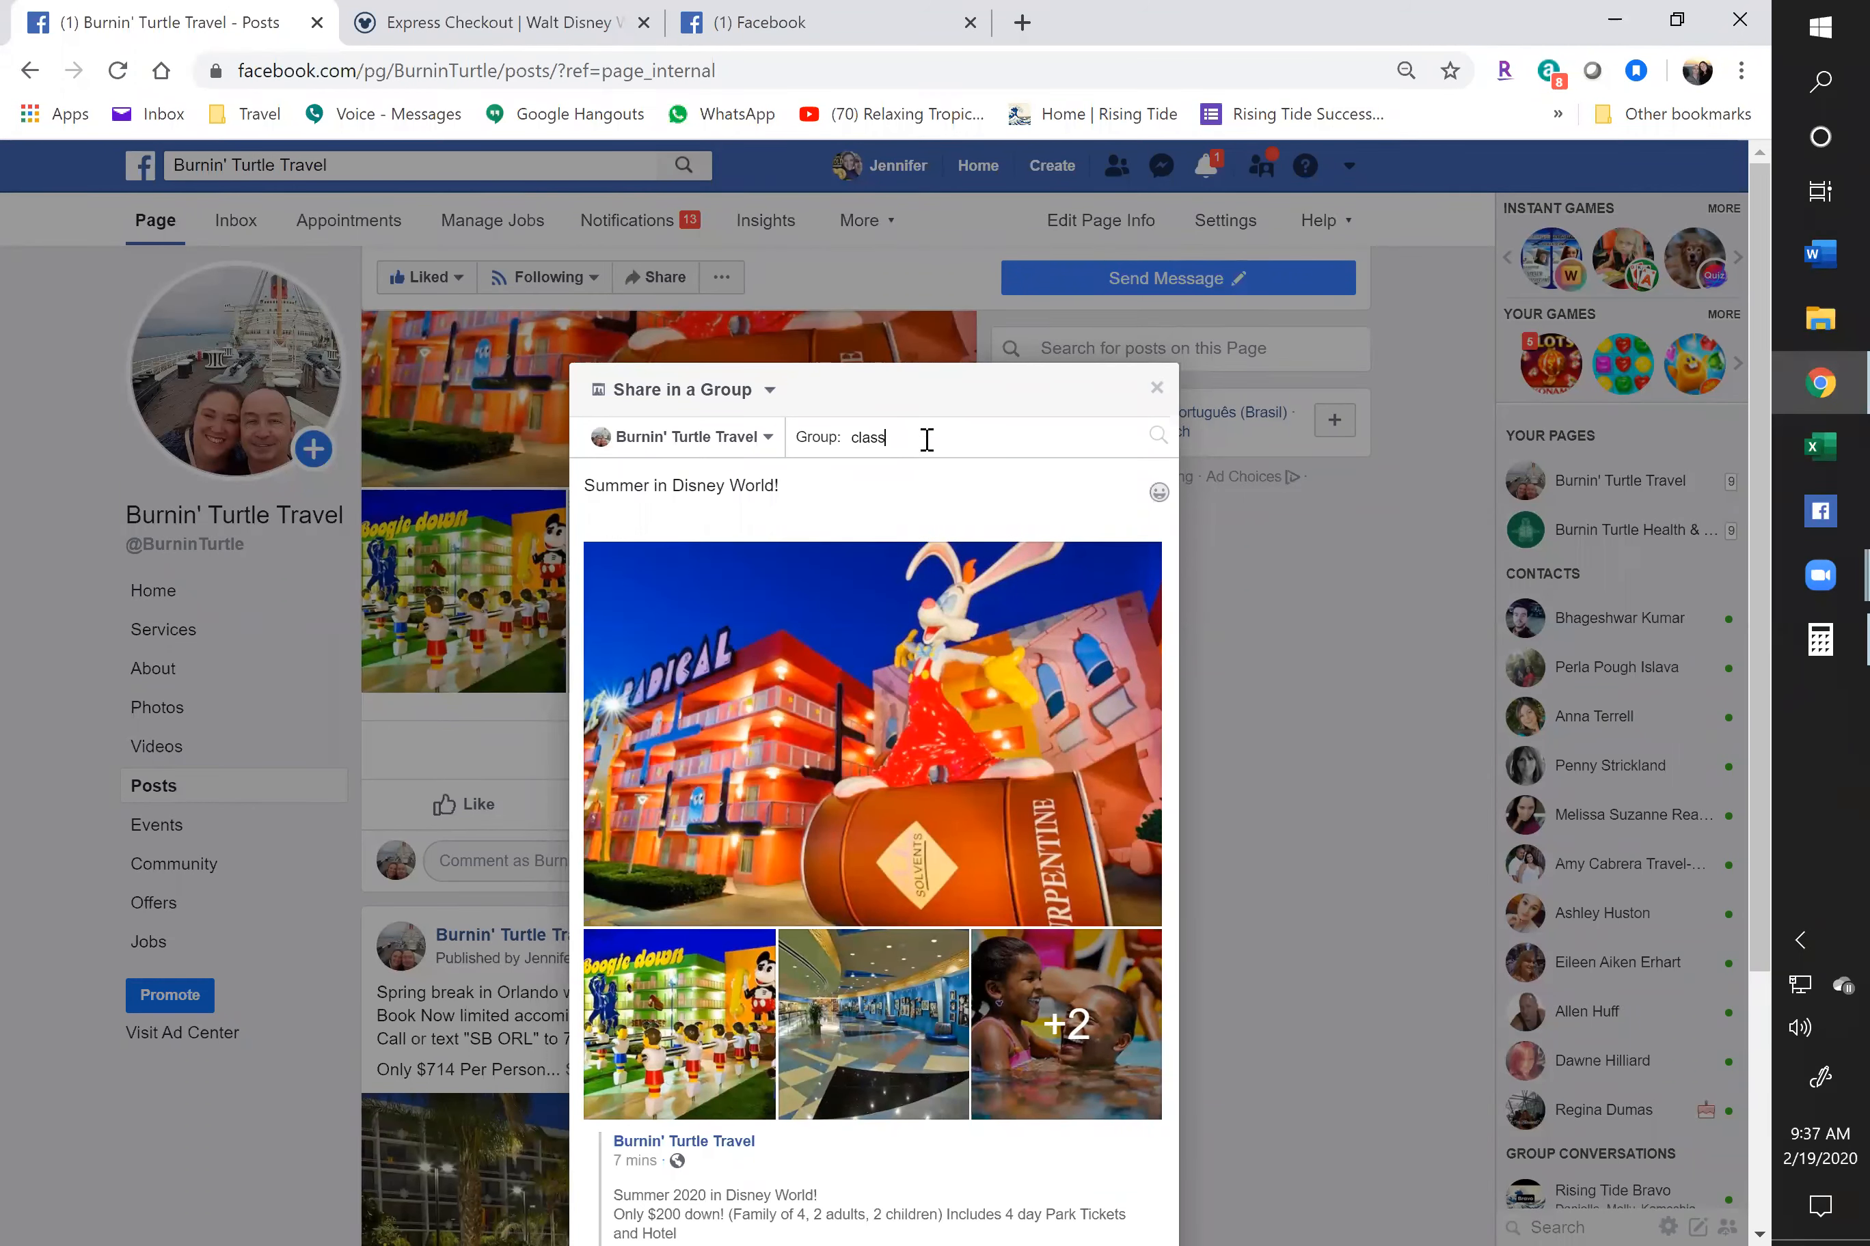
pyautogui.press('BackSpace')
pyautogui.press('BackSpace')
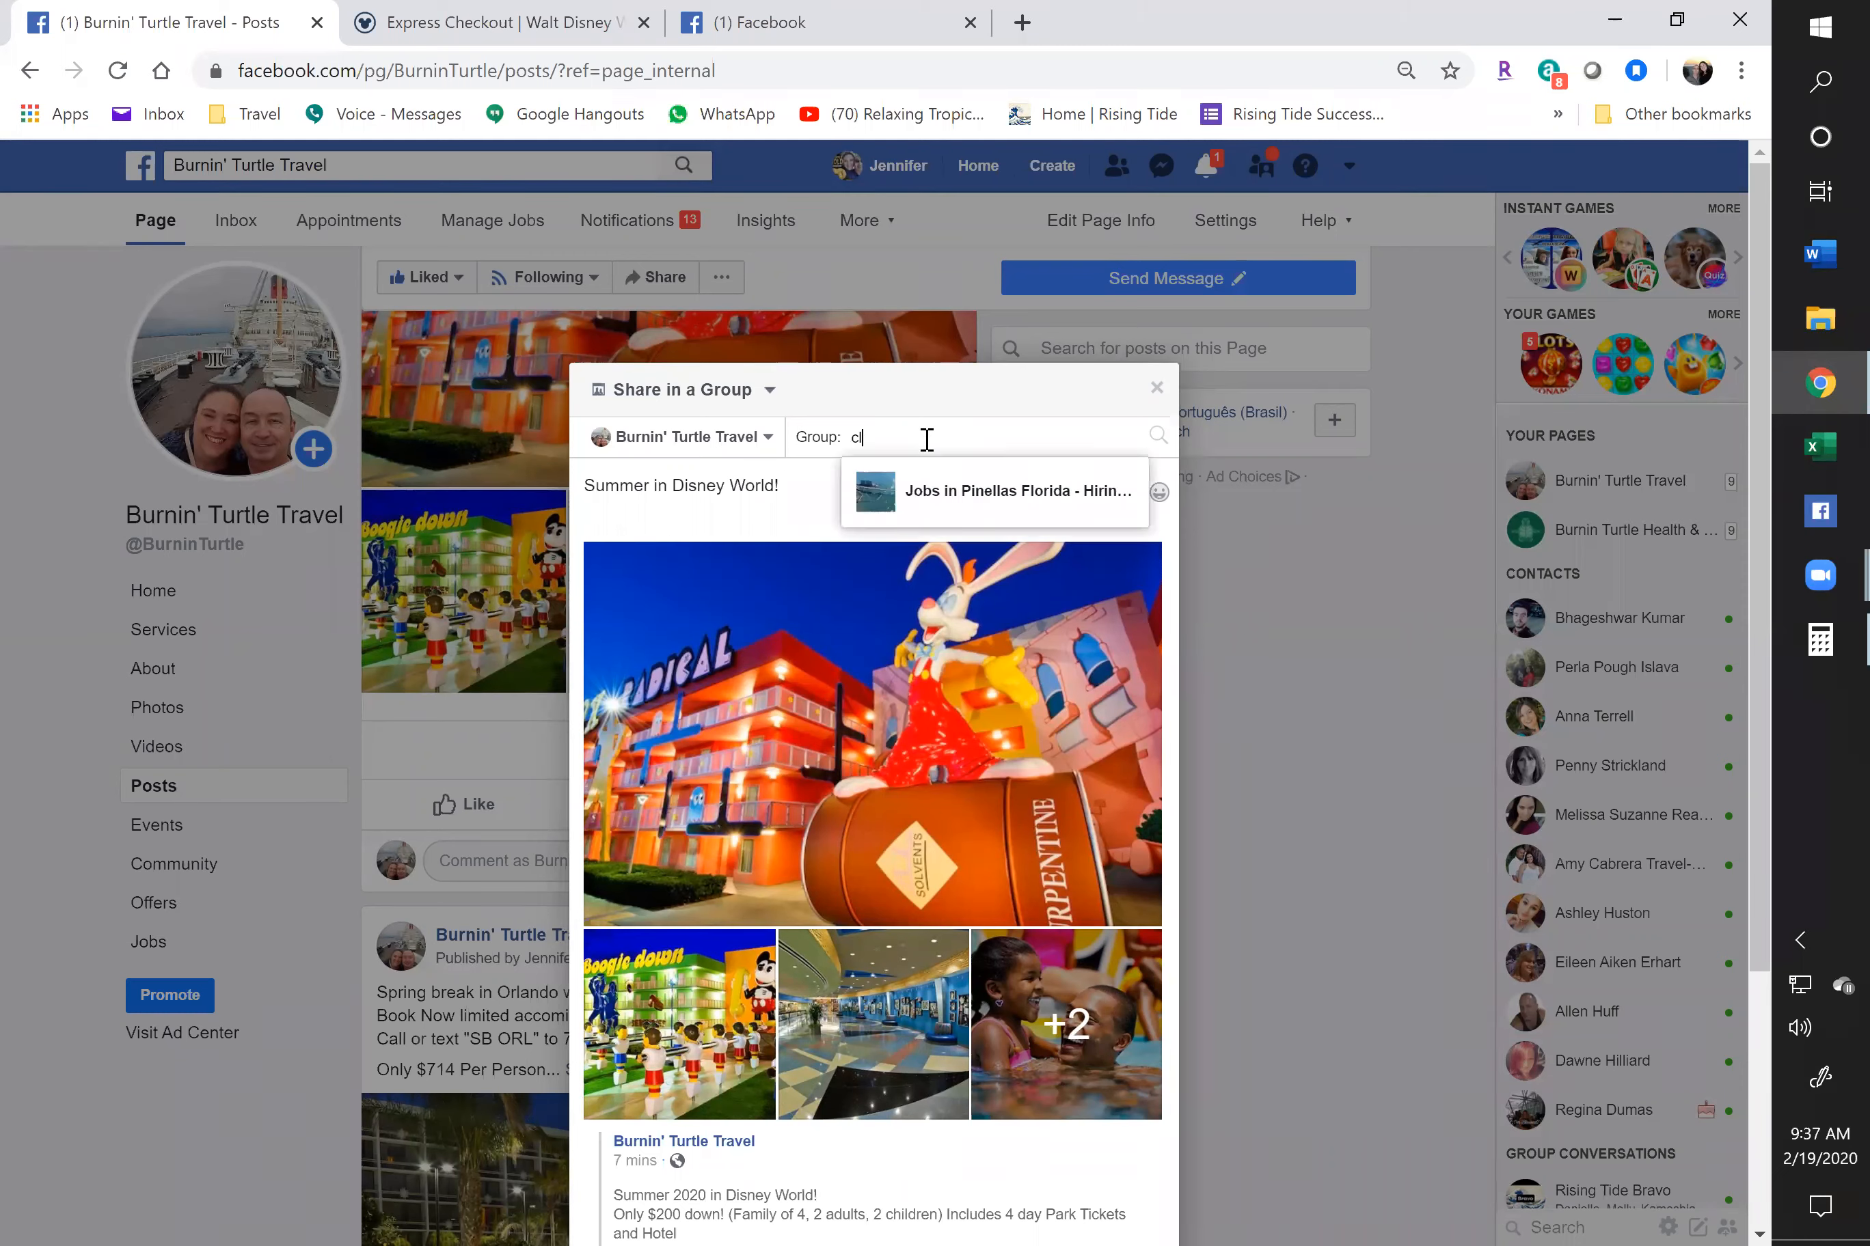
pyautogui.press('BackSpace')
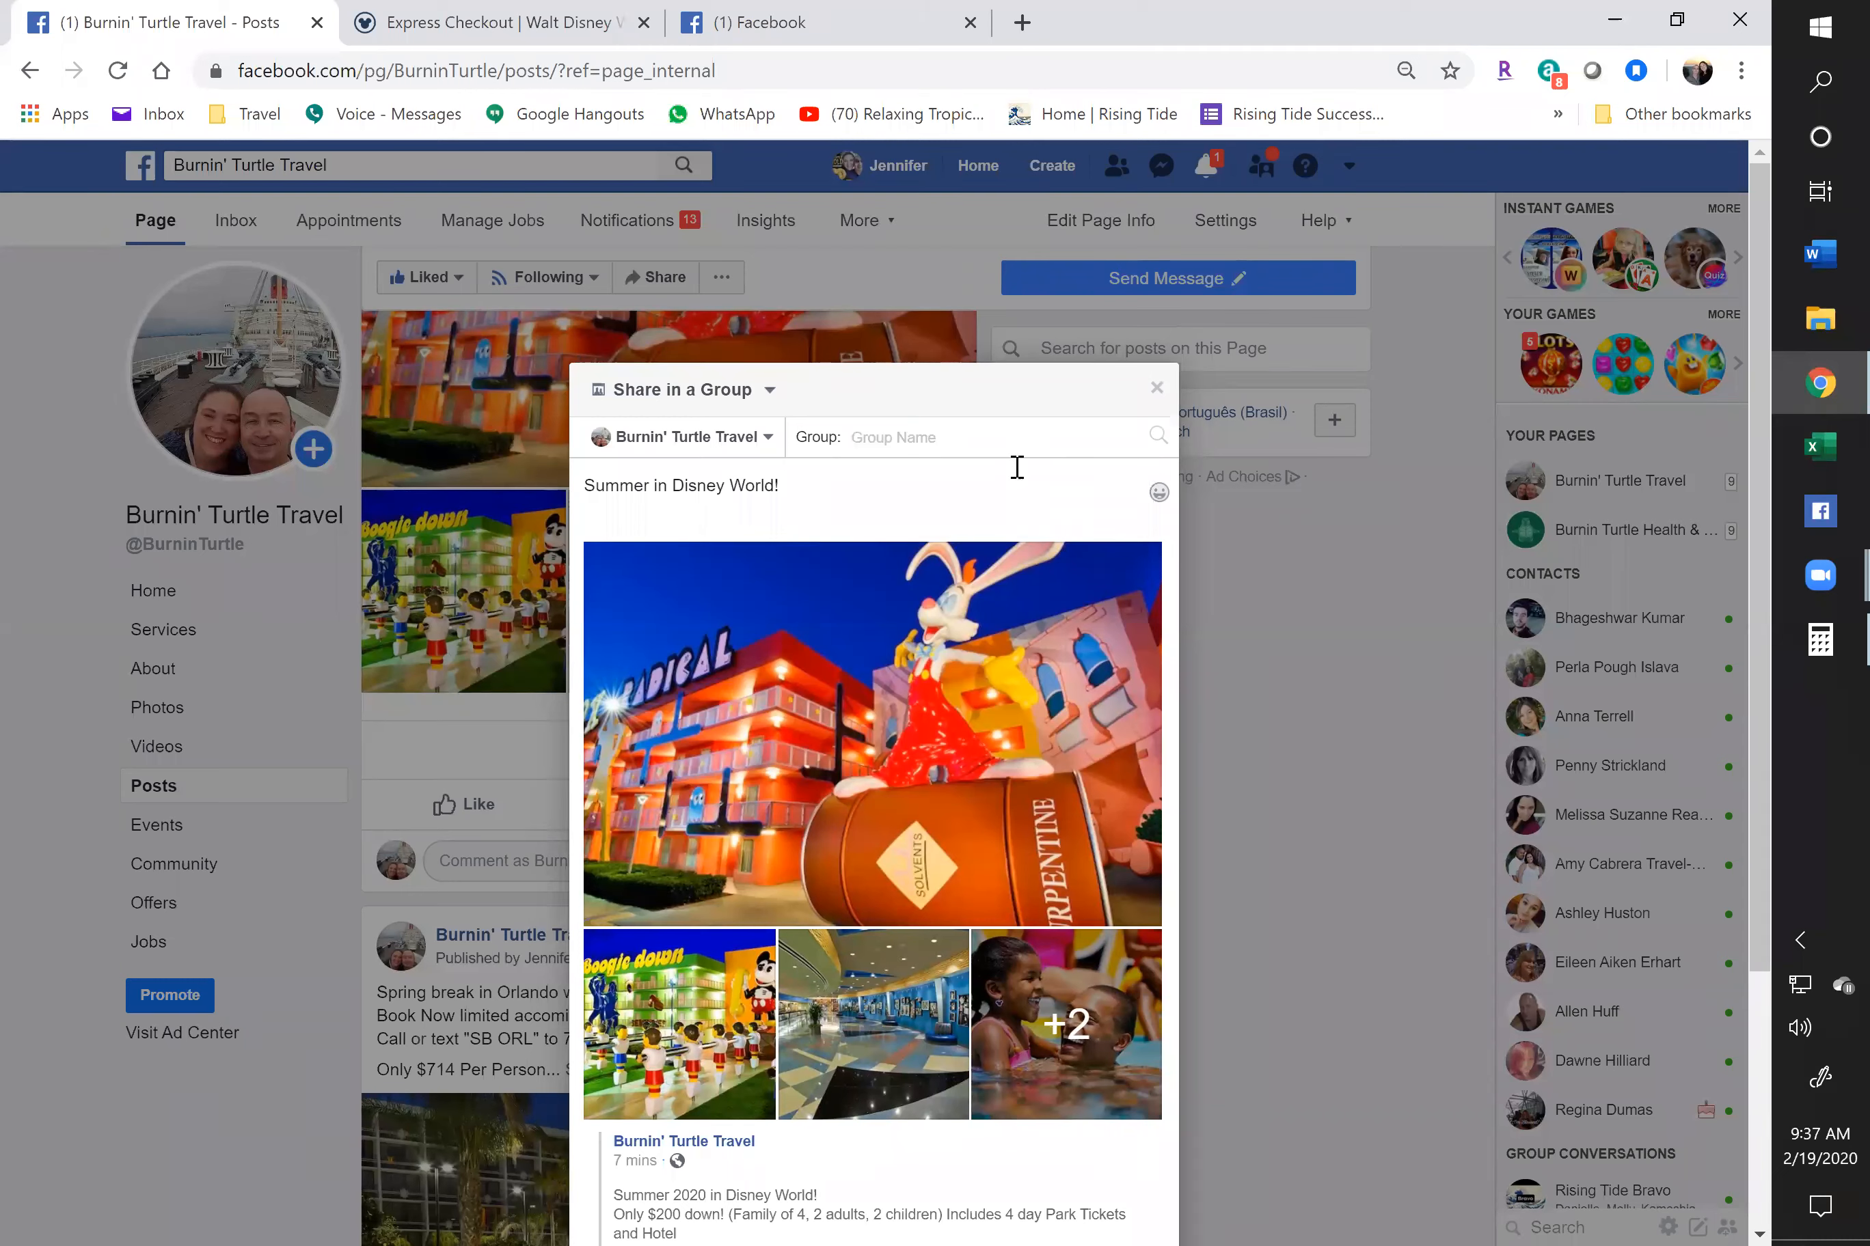
pyautogui.write('sale')
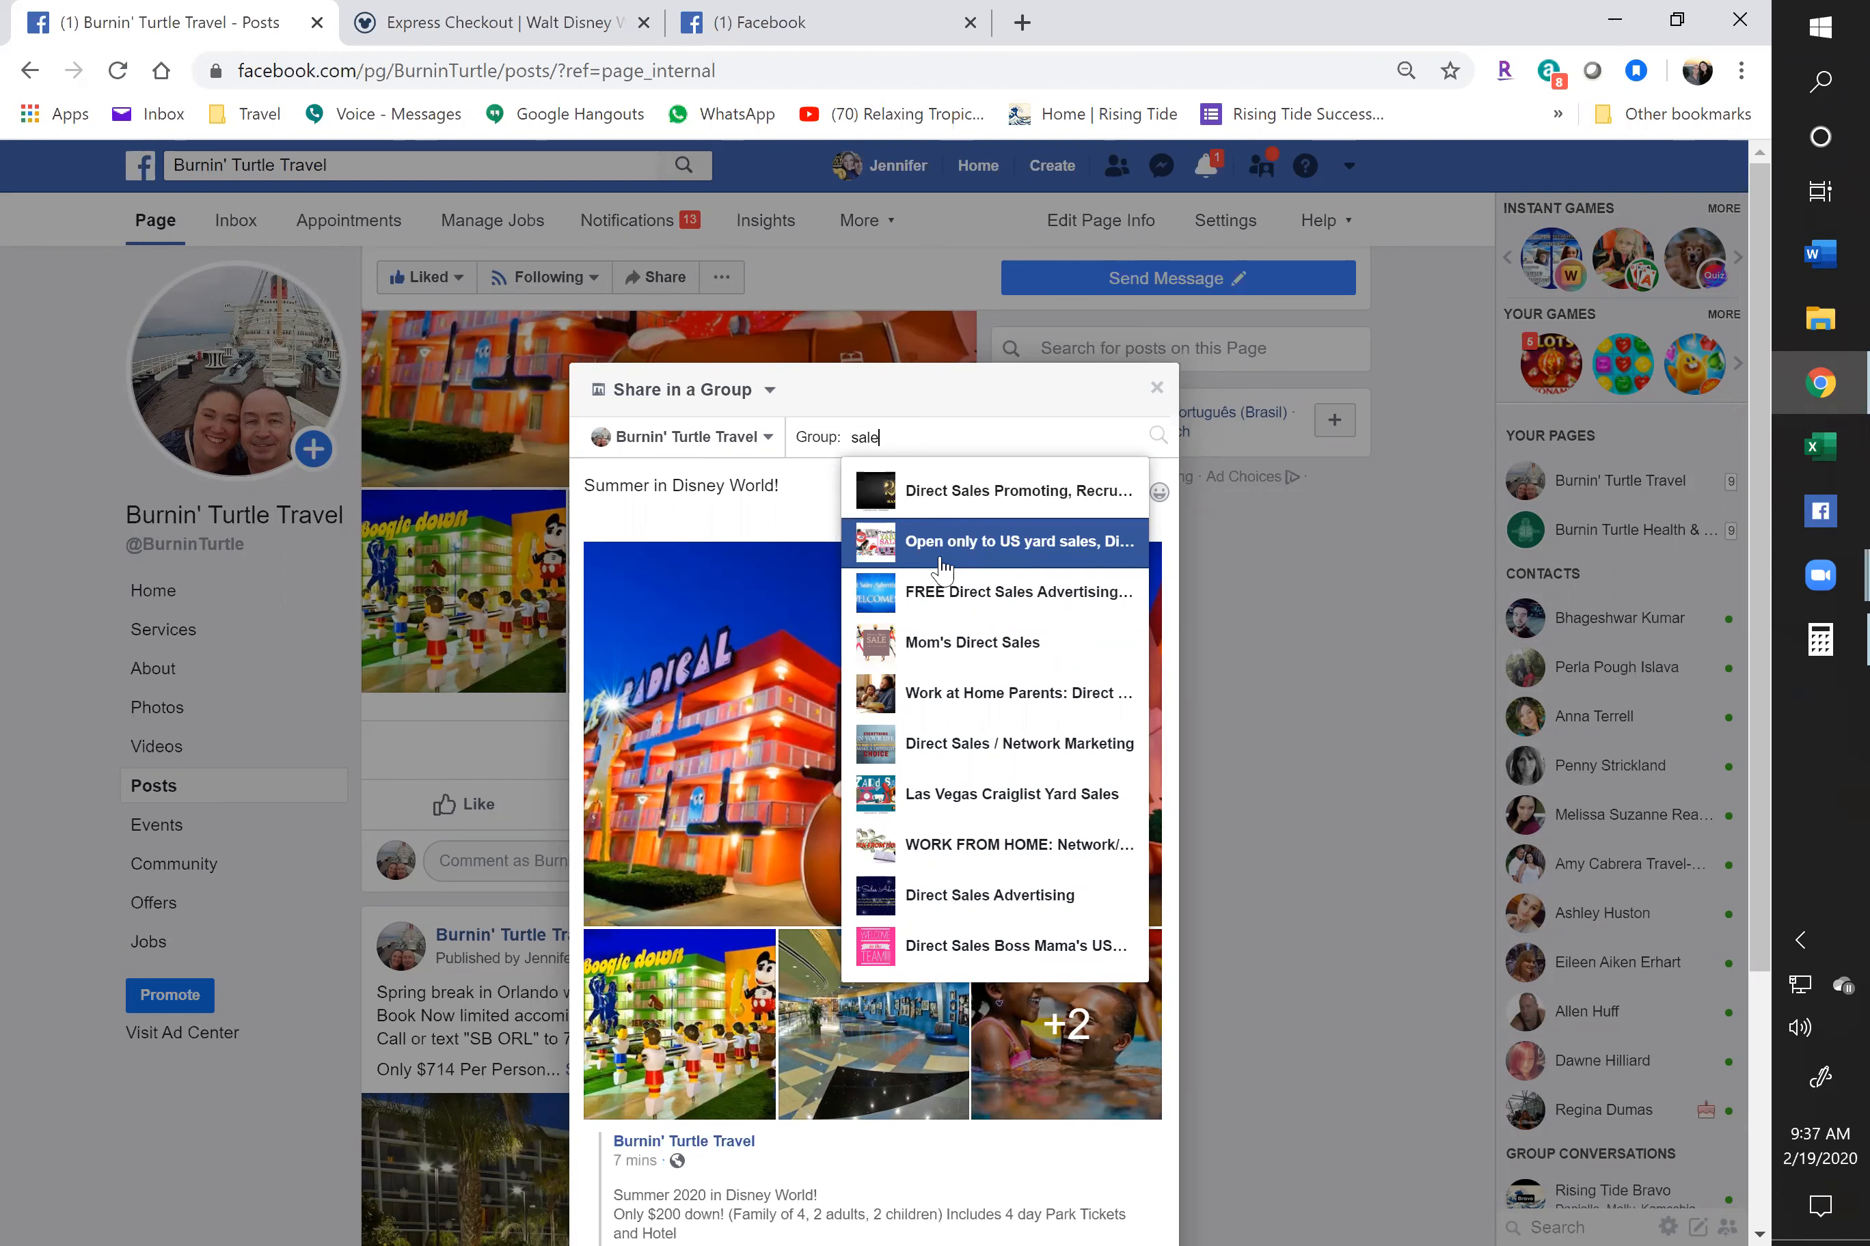
pyautogui.click(966, 543)
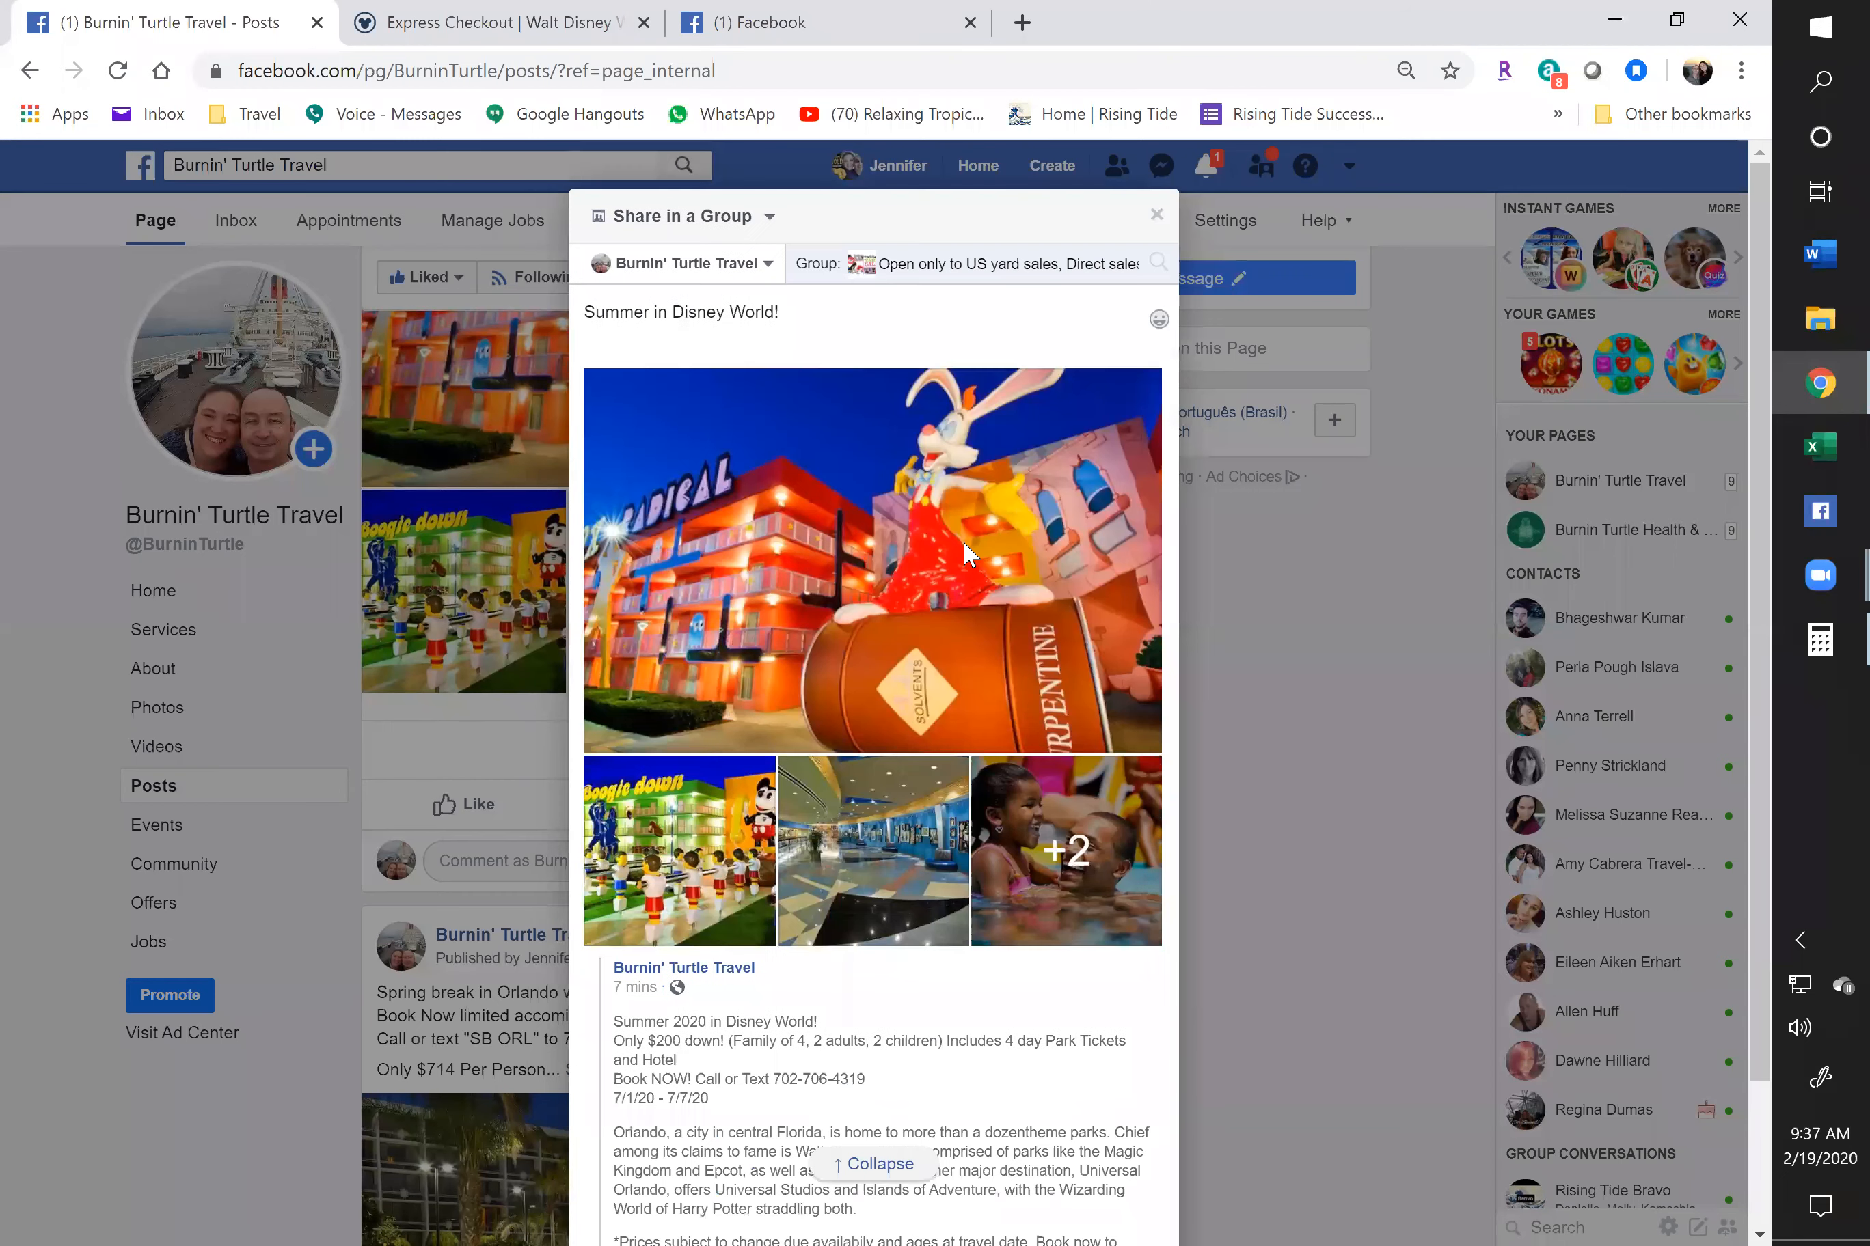
pyautogui.scroll(-2, 891, 693)
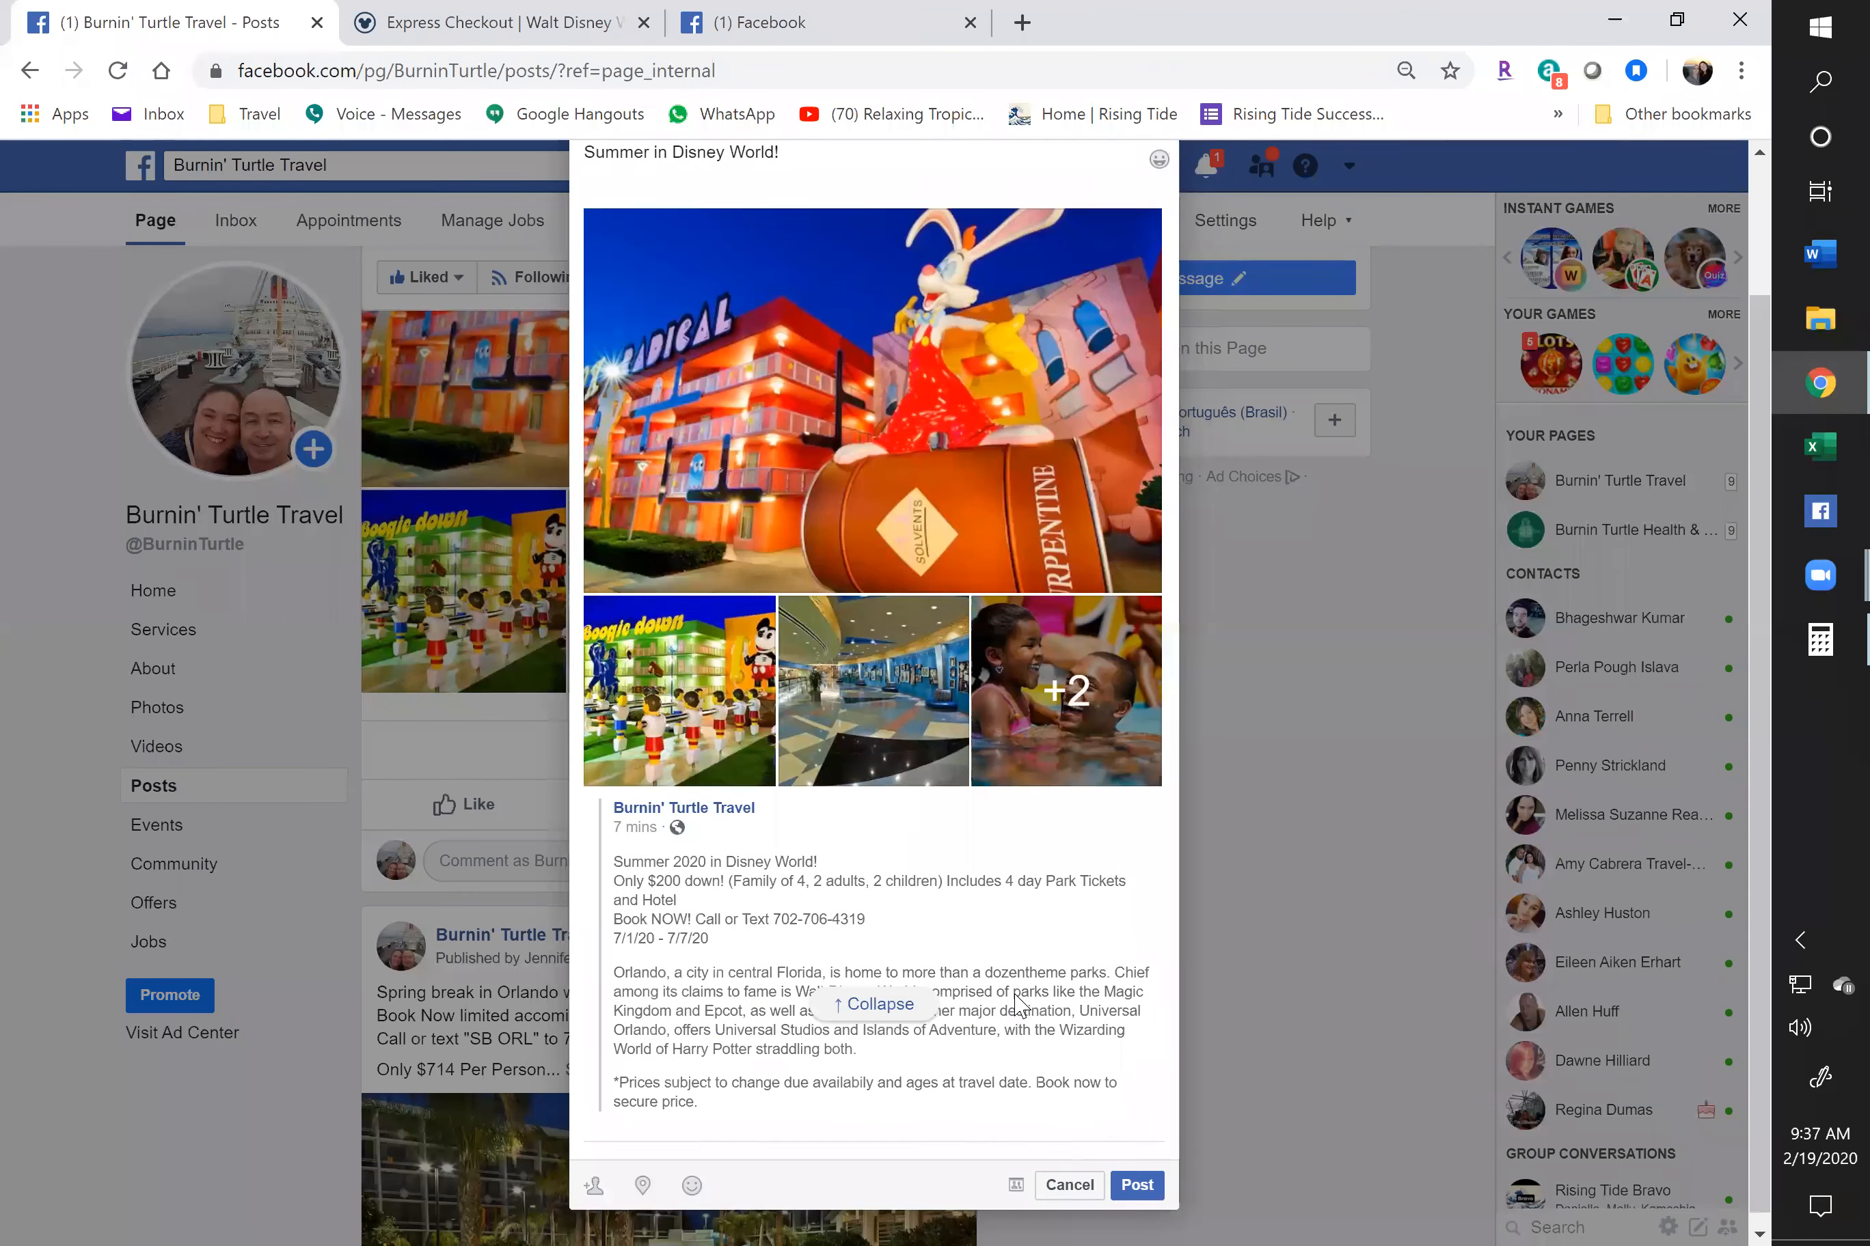
pyautogui.click(1137, 1174)
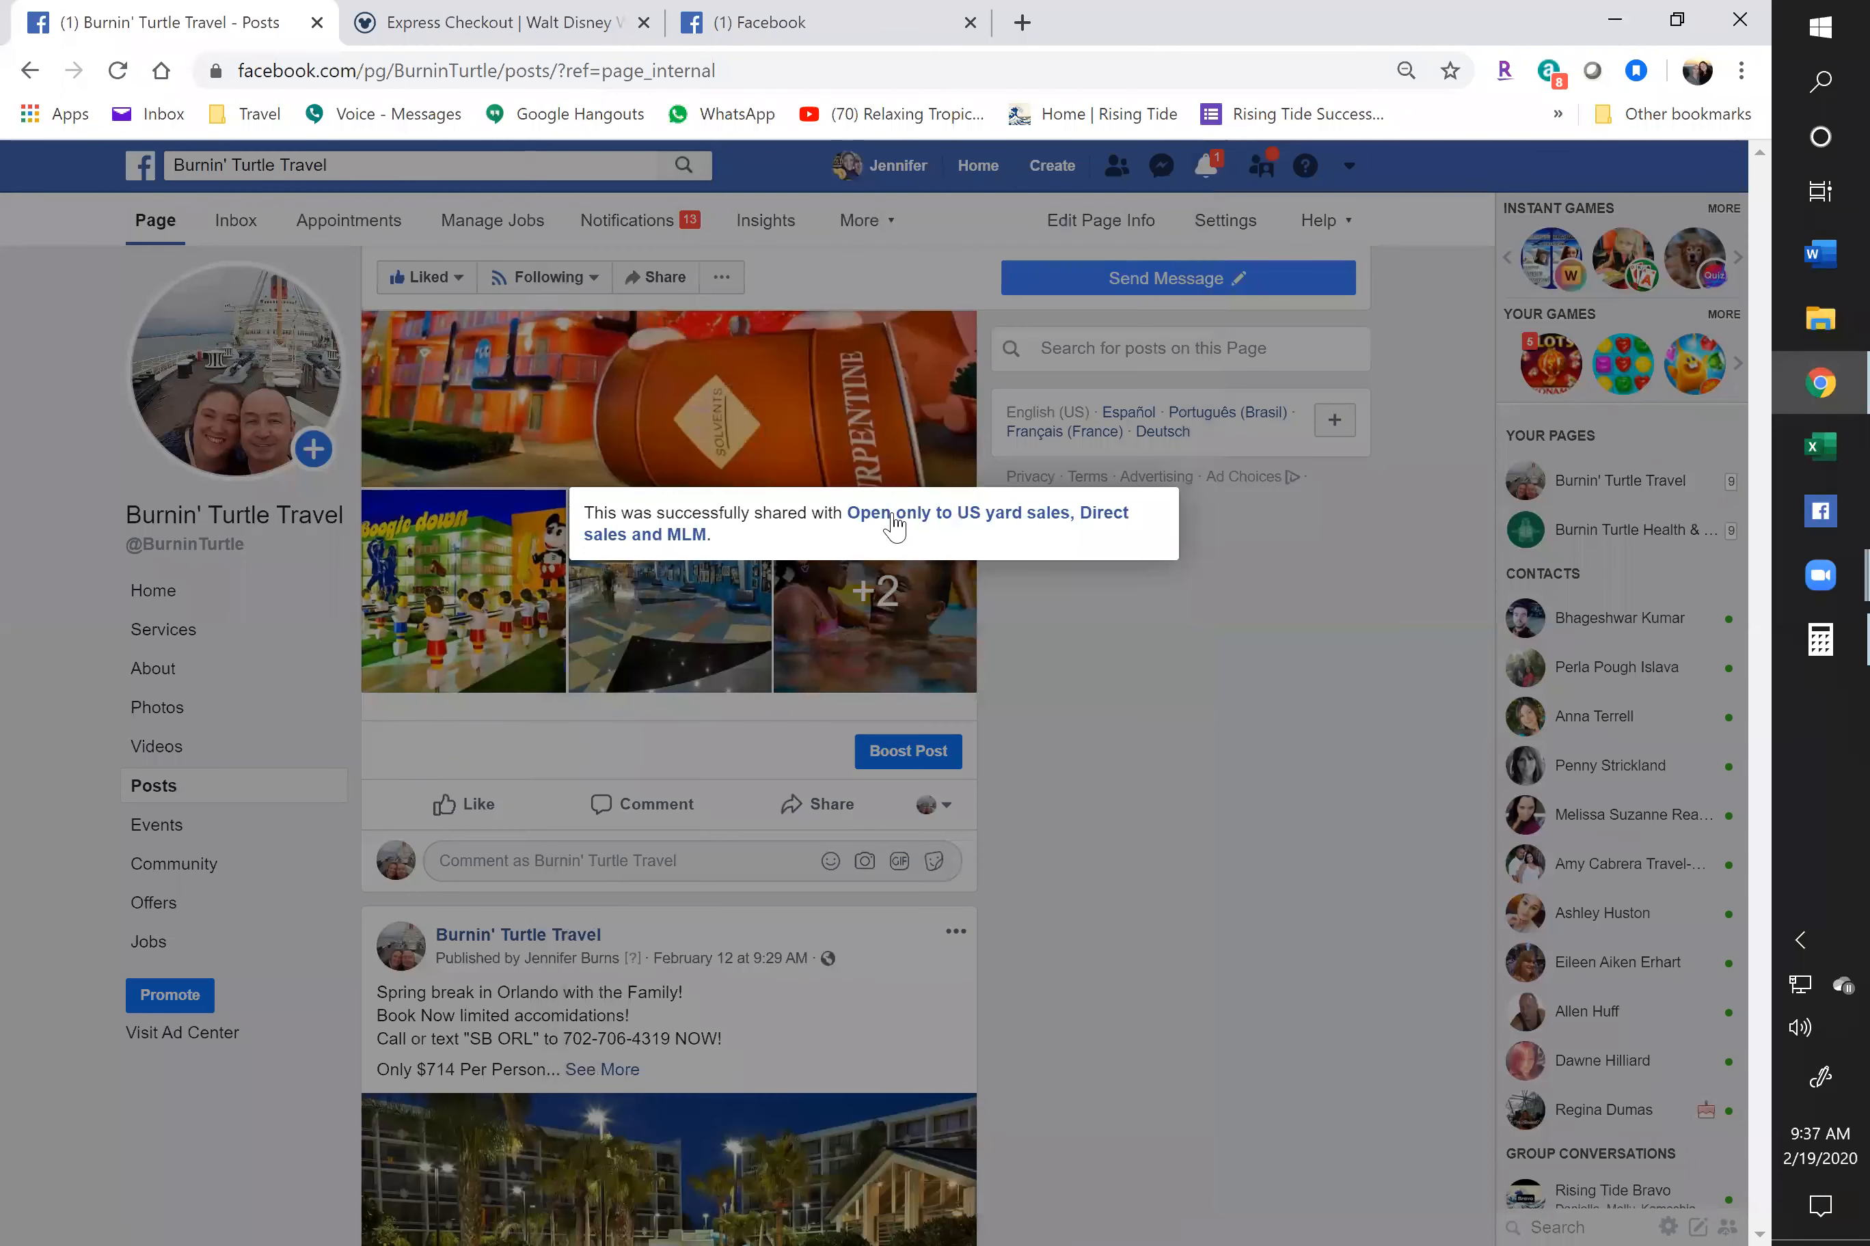
pyautogui.rightClick(917, 518)
pyautogui.click(958, 572)
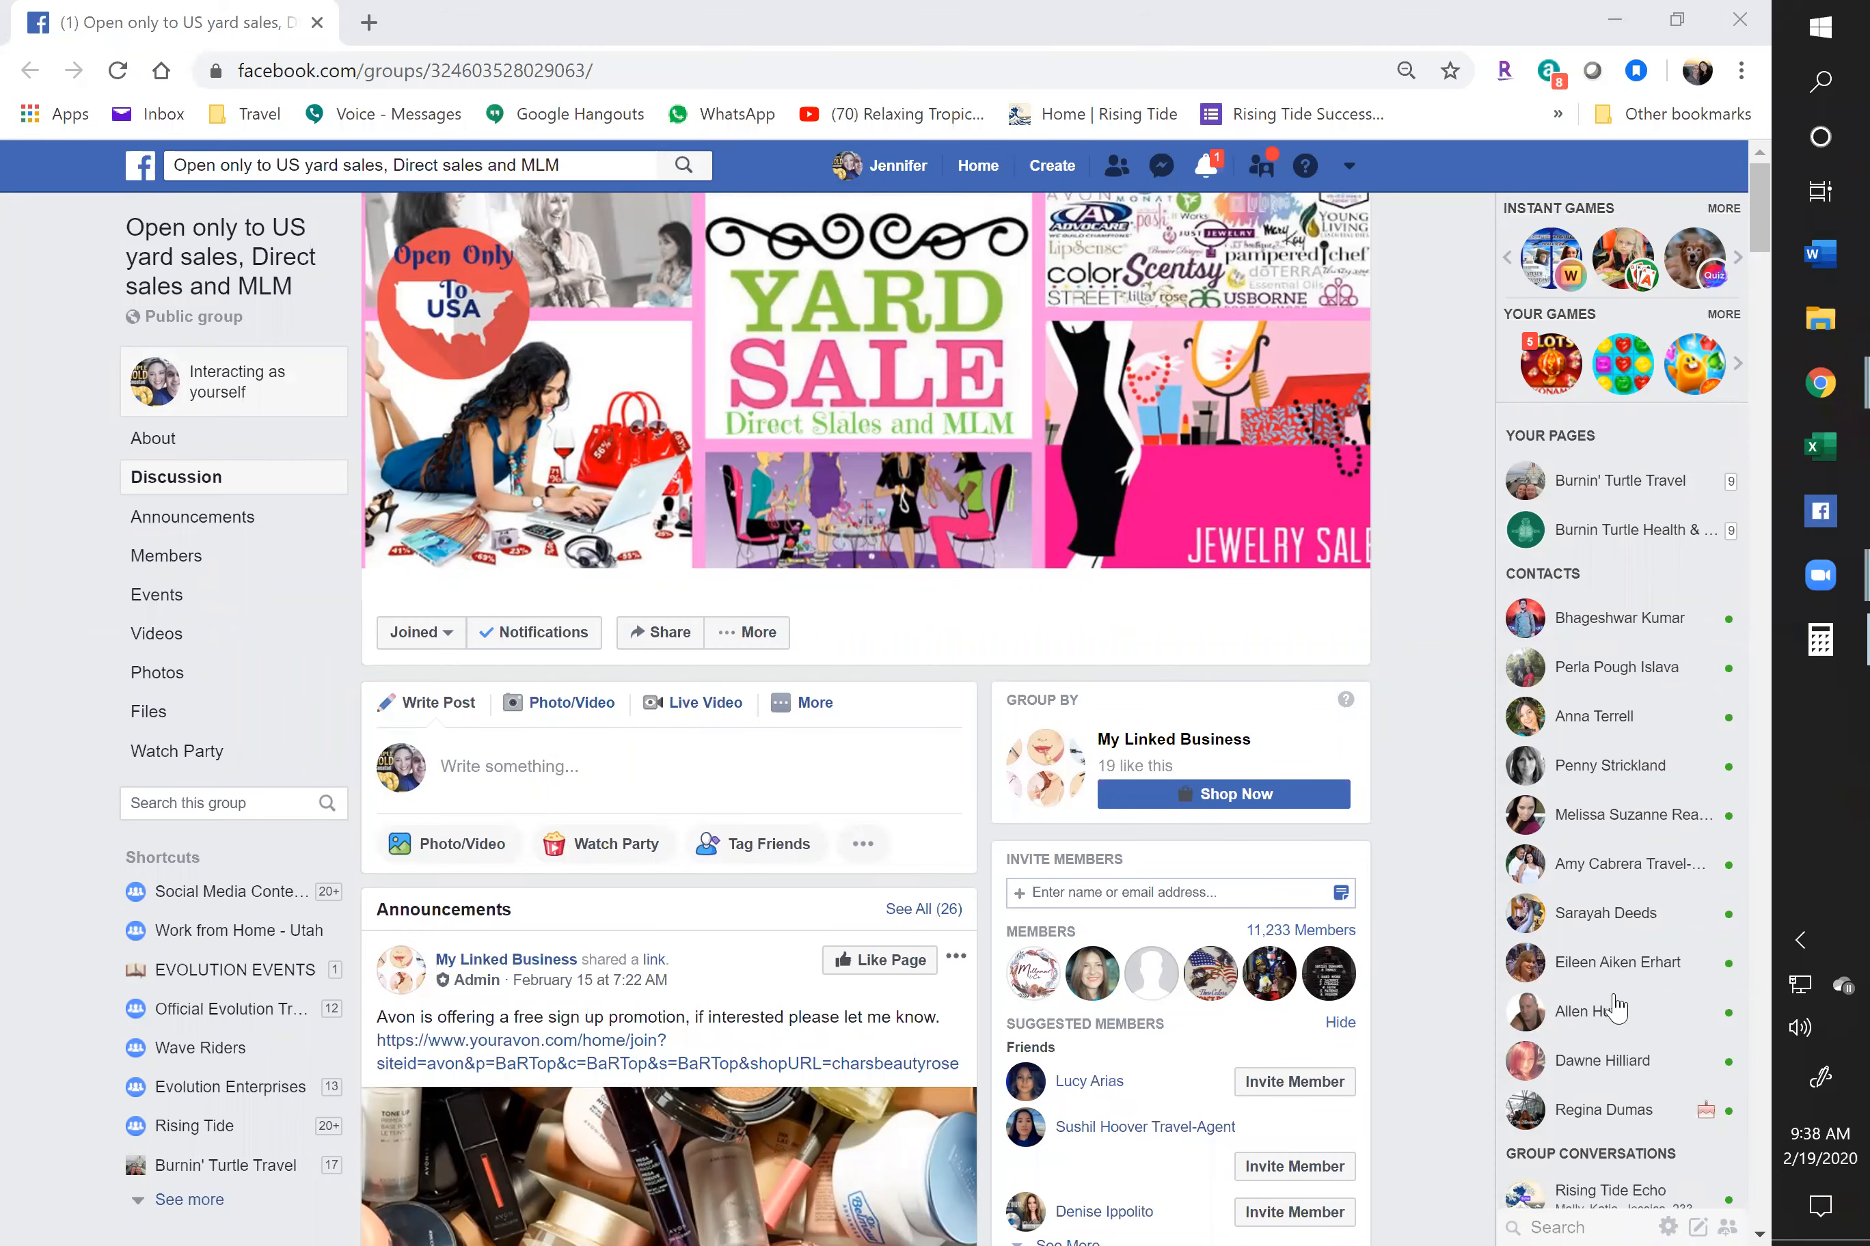
pyautogui.scroll(-5, 808, 845)
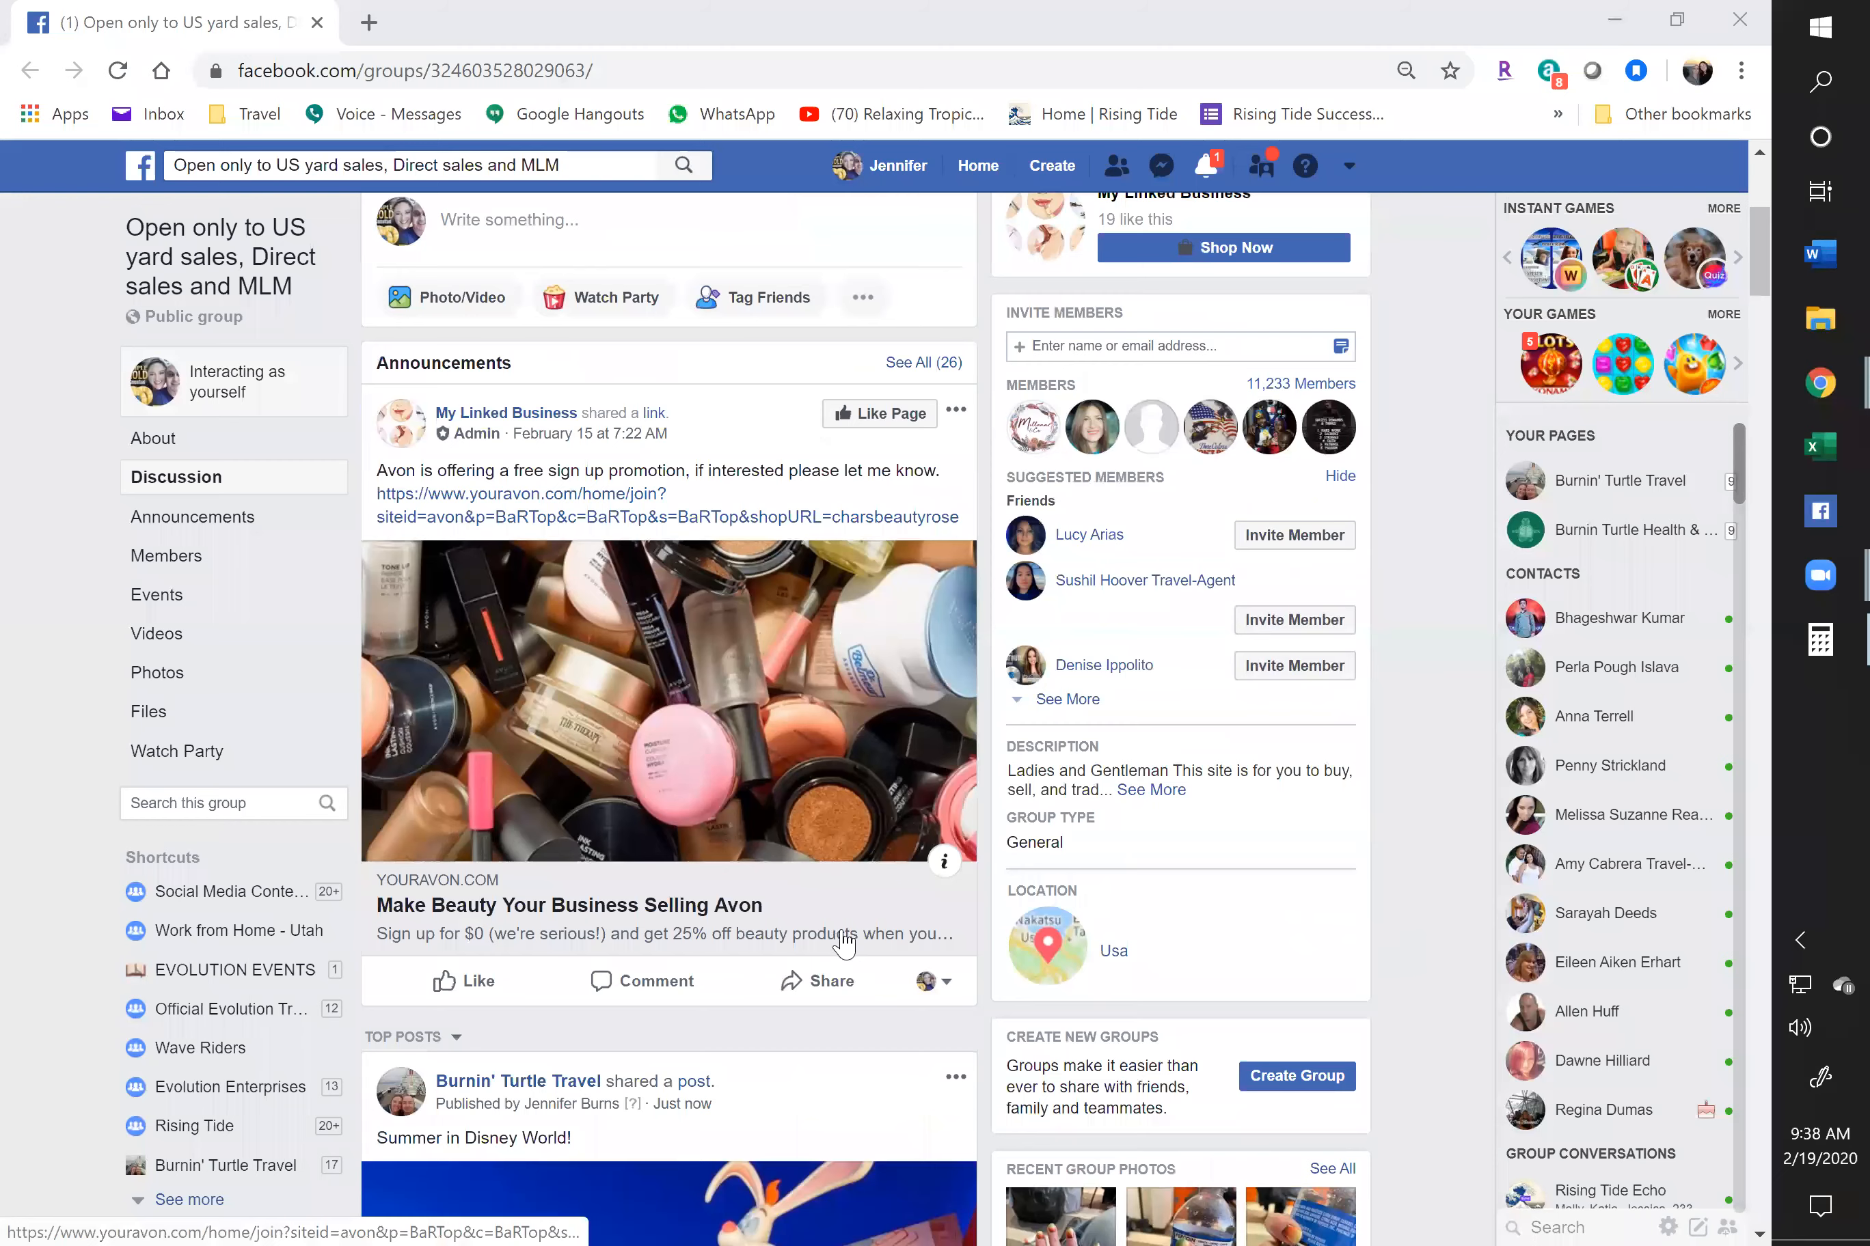
pyautogui.scroll(-6, 844, 942)
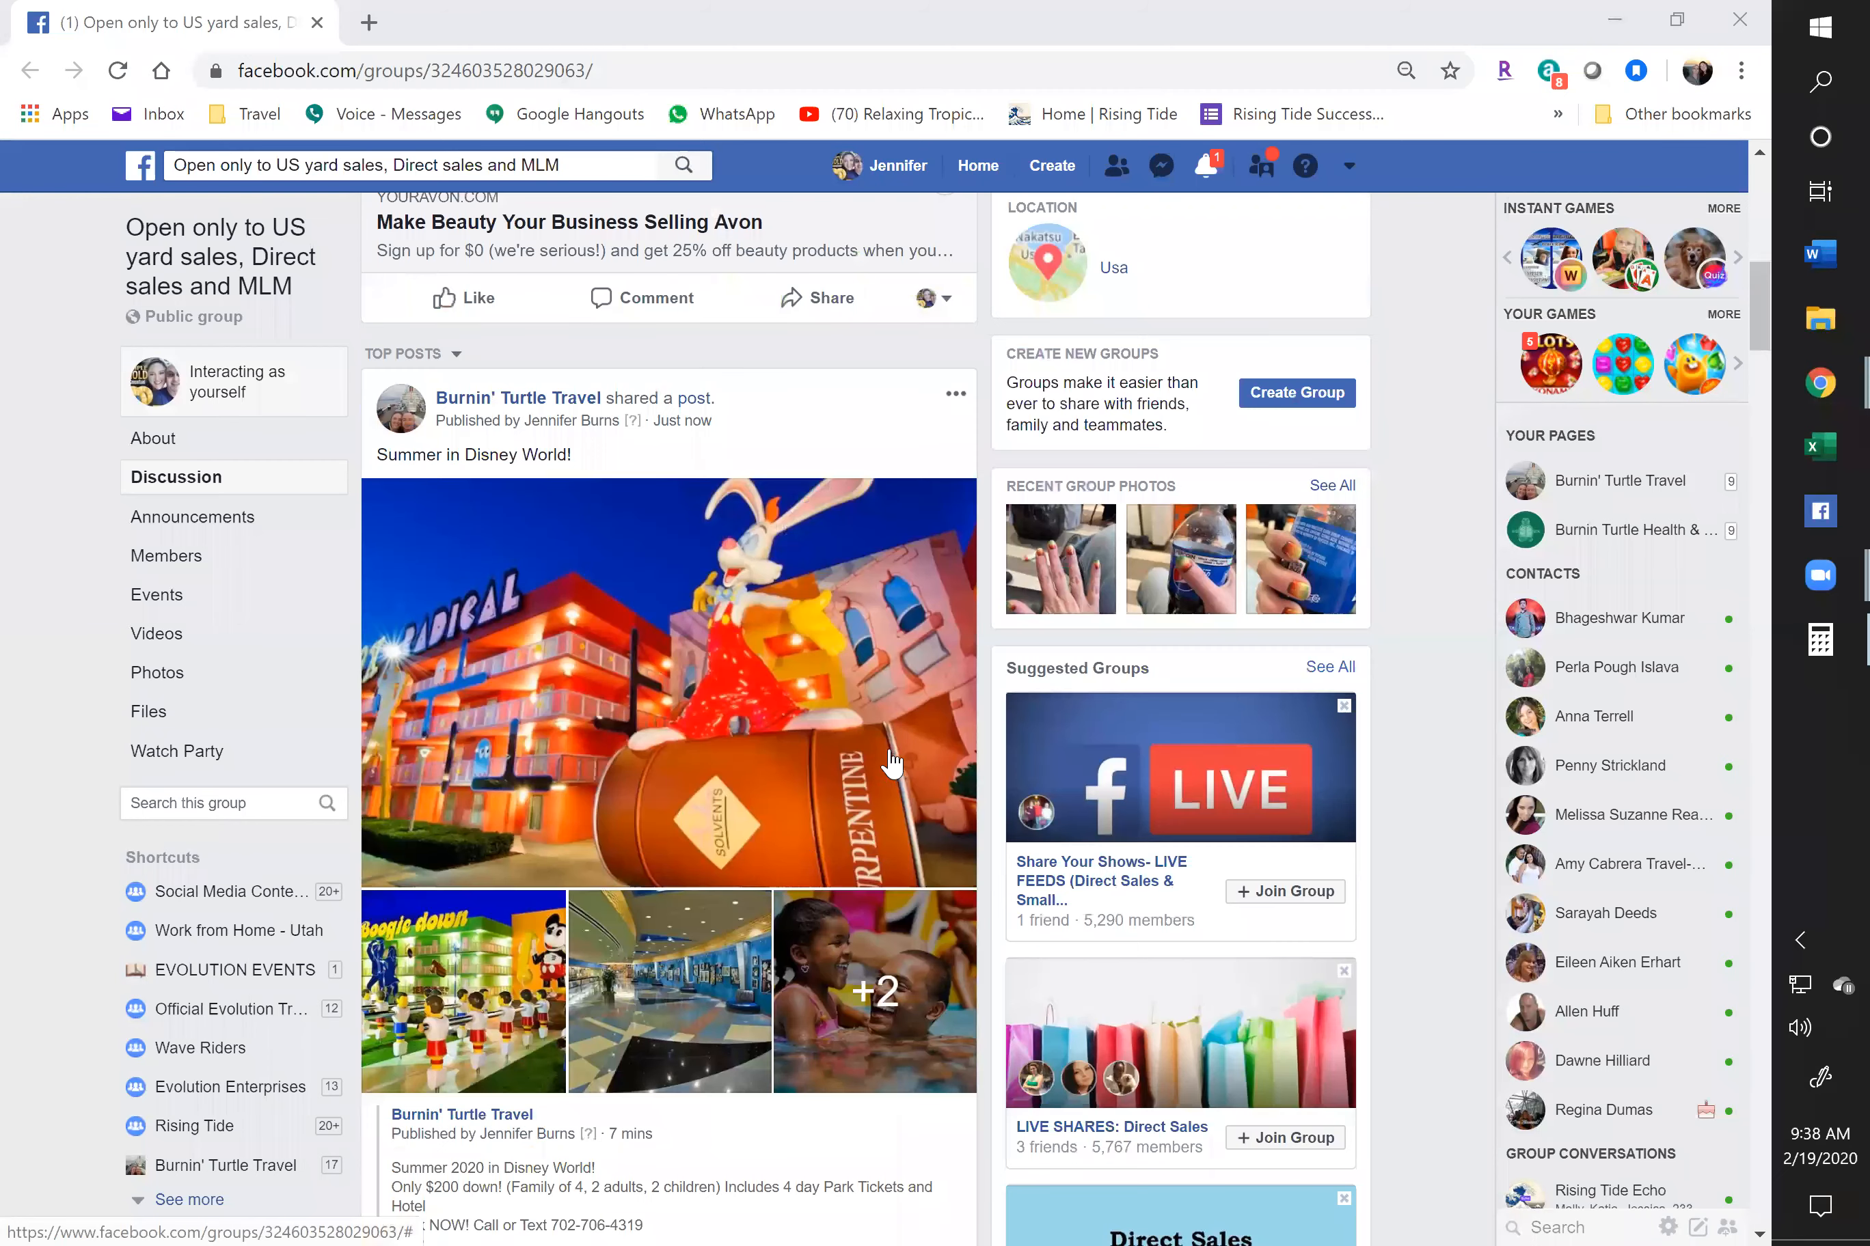
pyautogui.scroll(5, 891, 762)
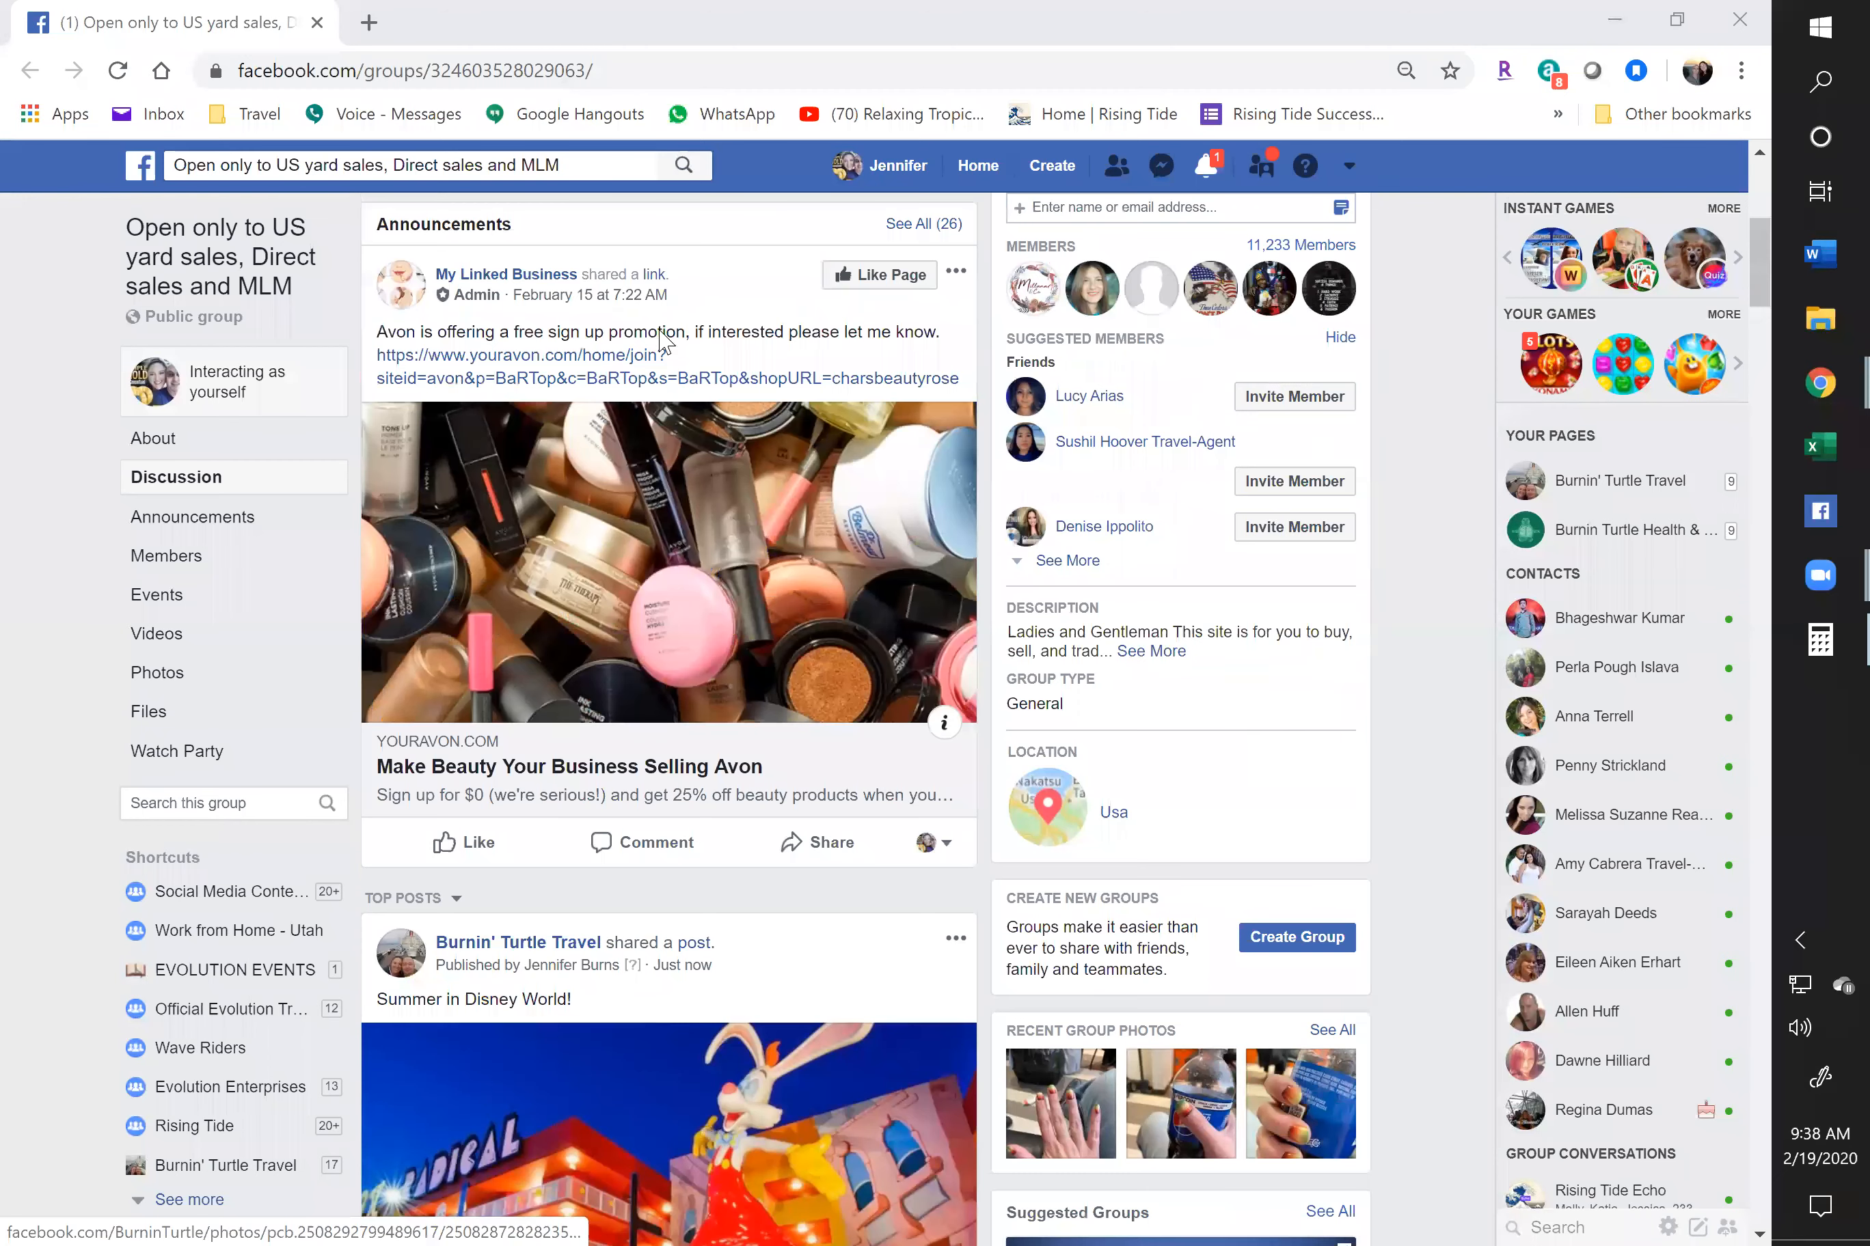
pyautogui.click(317, 22)
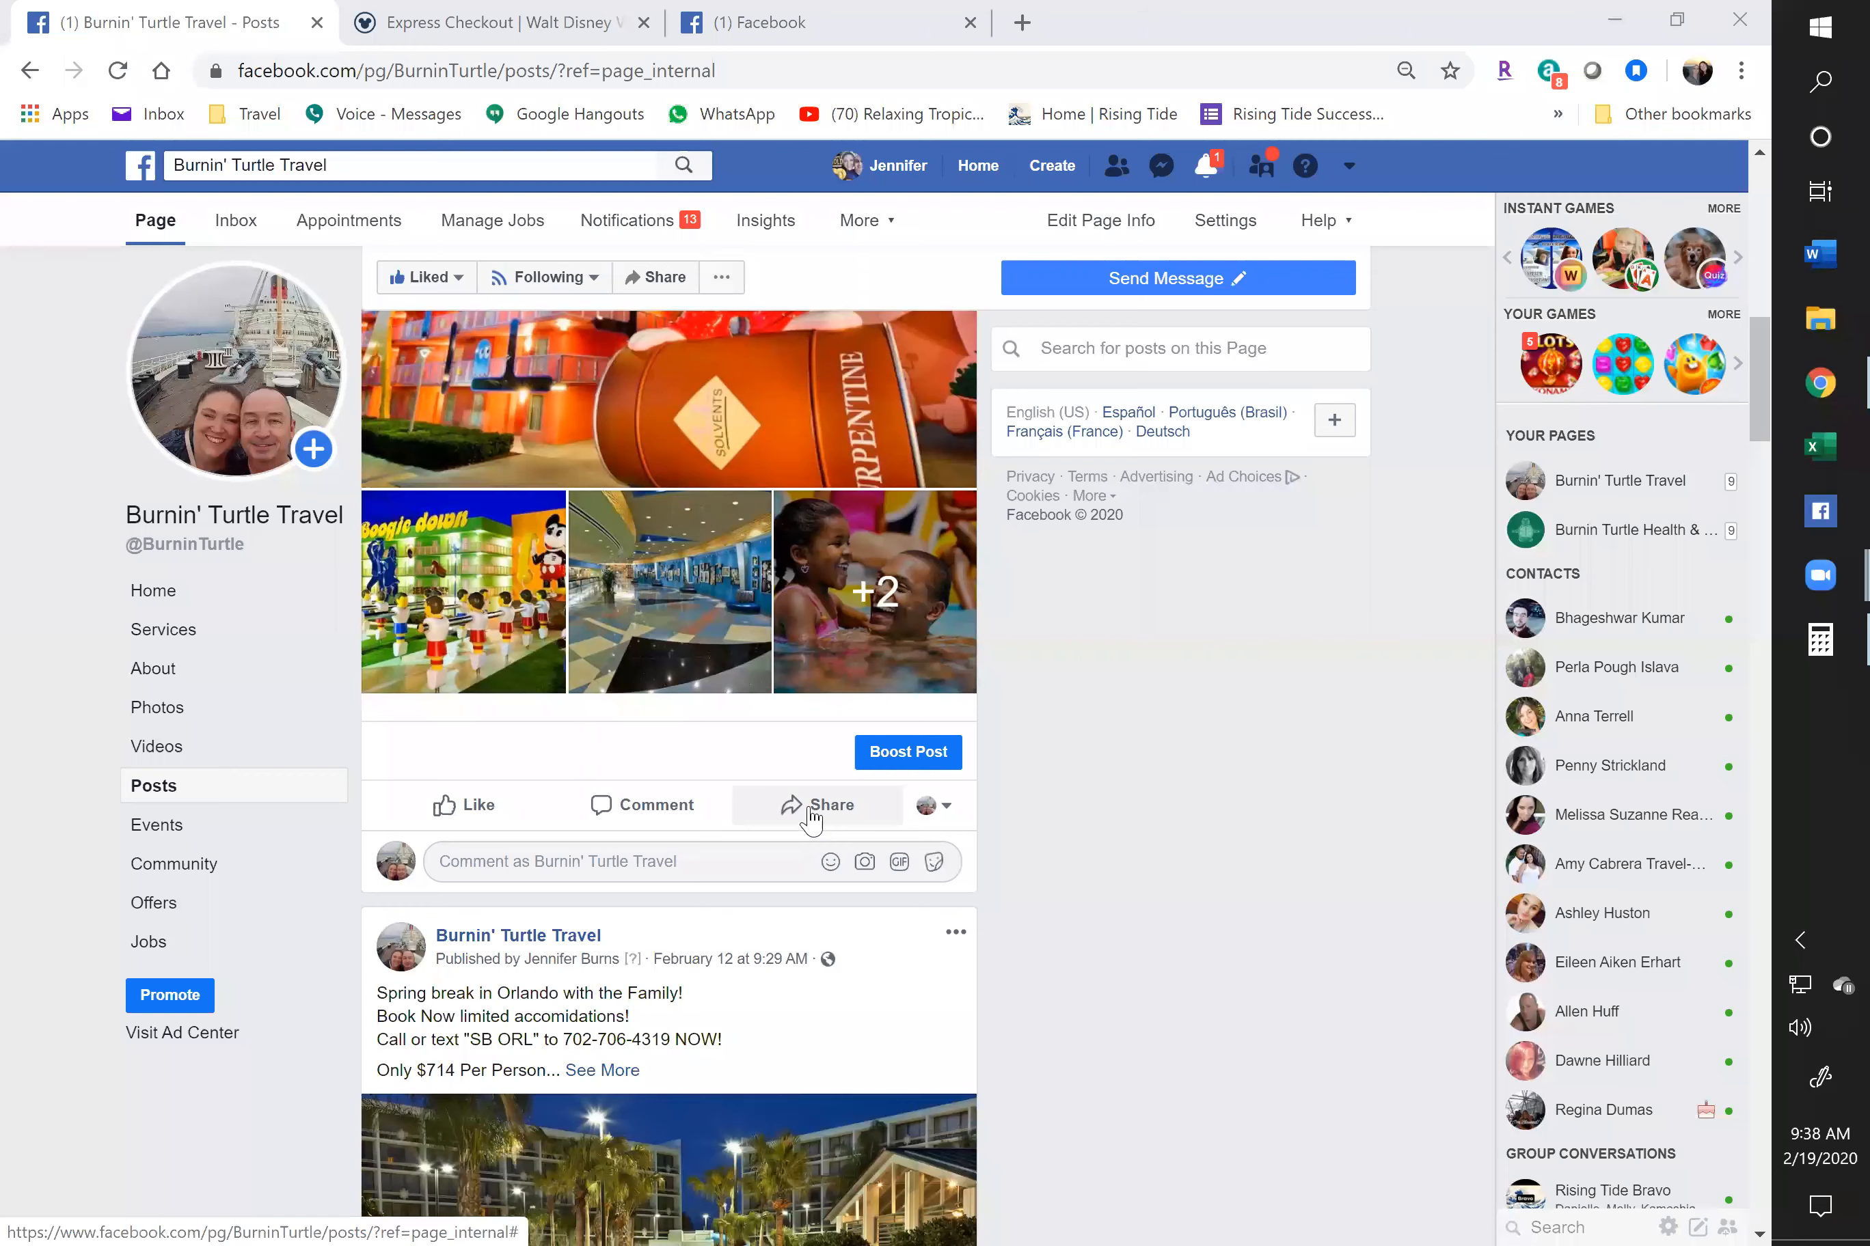
# Share the Disney post to Direct Sales Advertising with the pasted 'Summer in Disney World!' caption
pyautogui.click(818, 805)
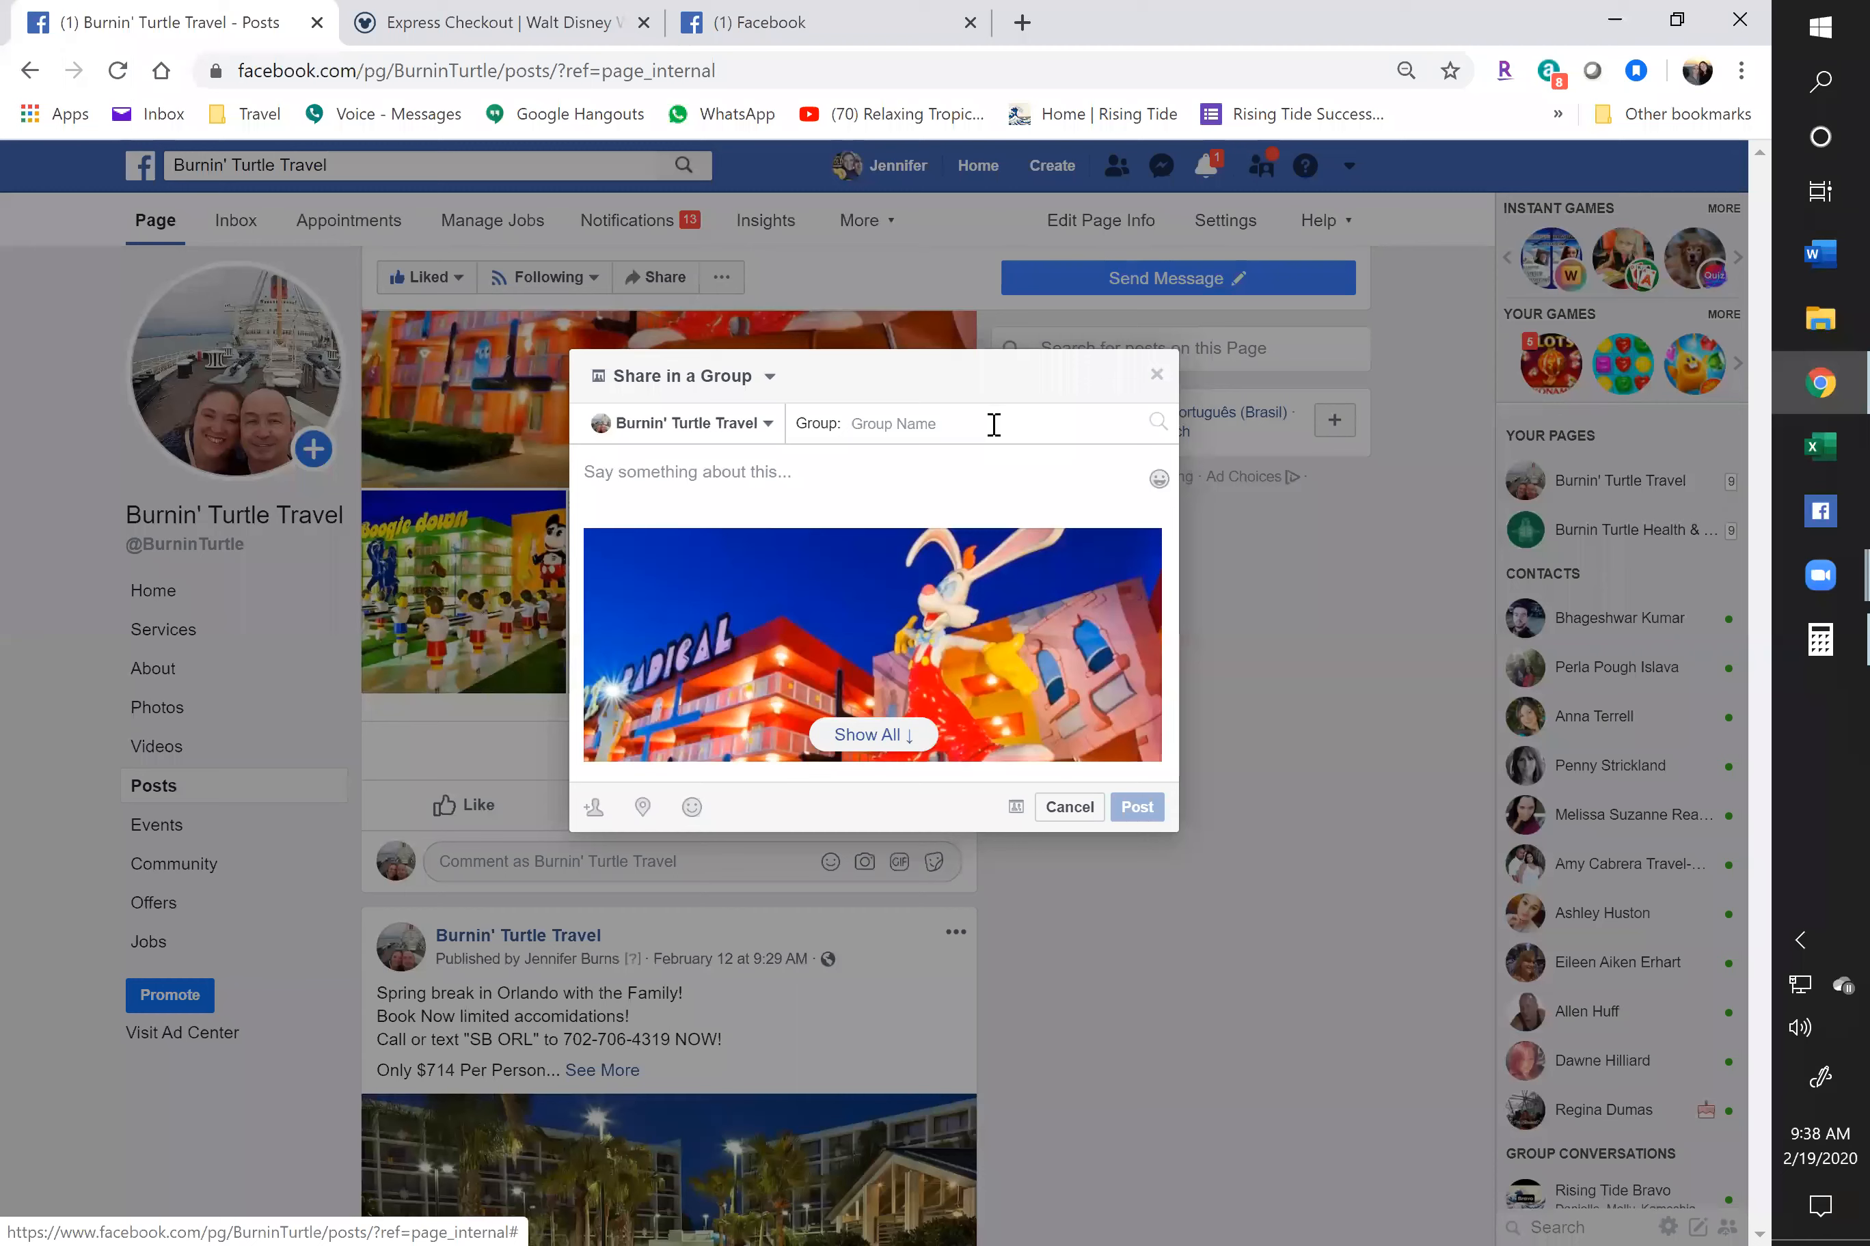
pyautogui.write('sell==')
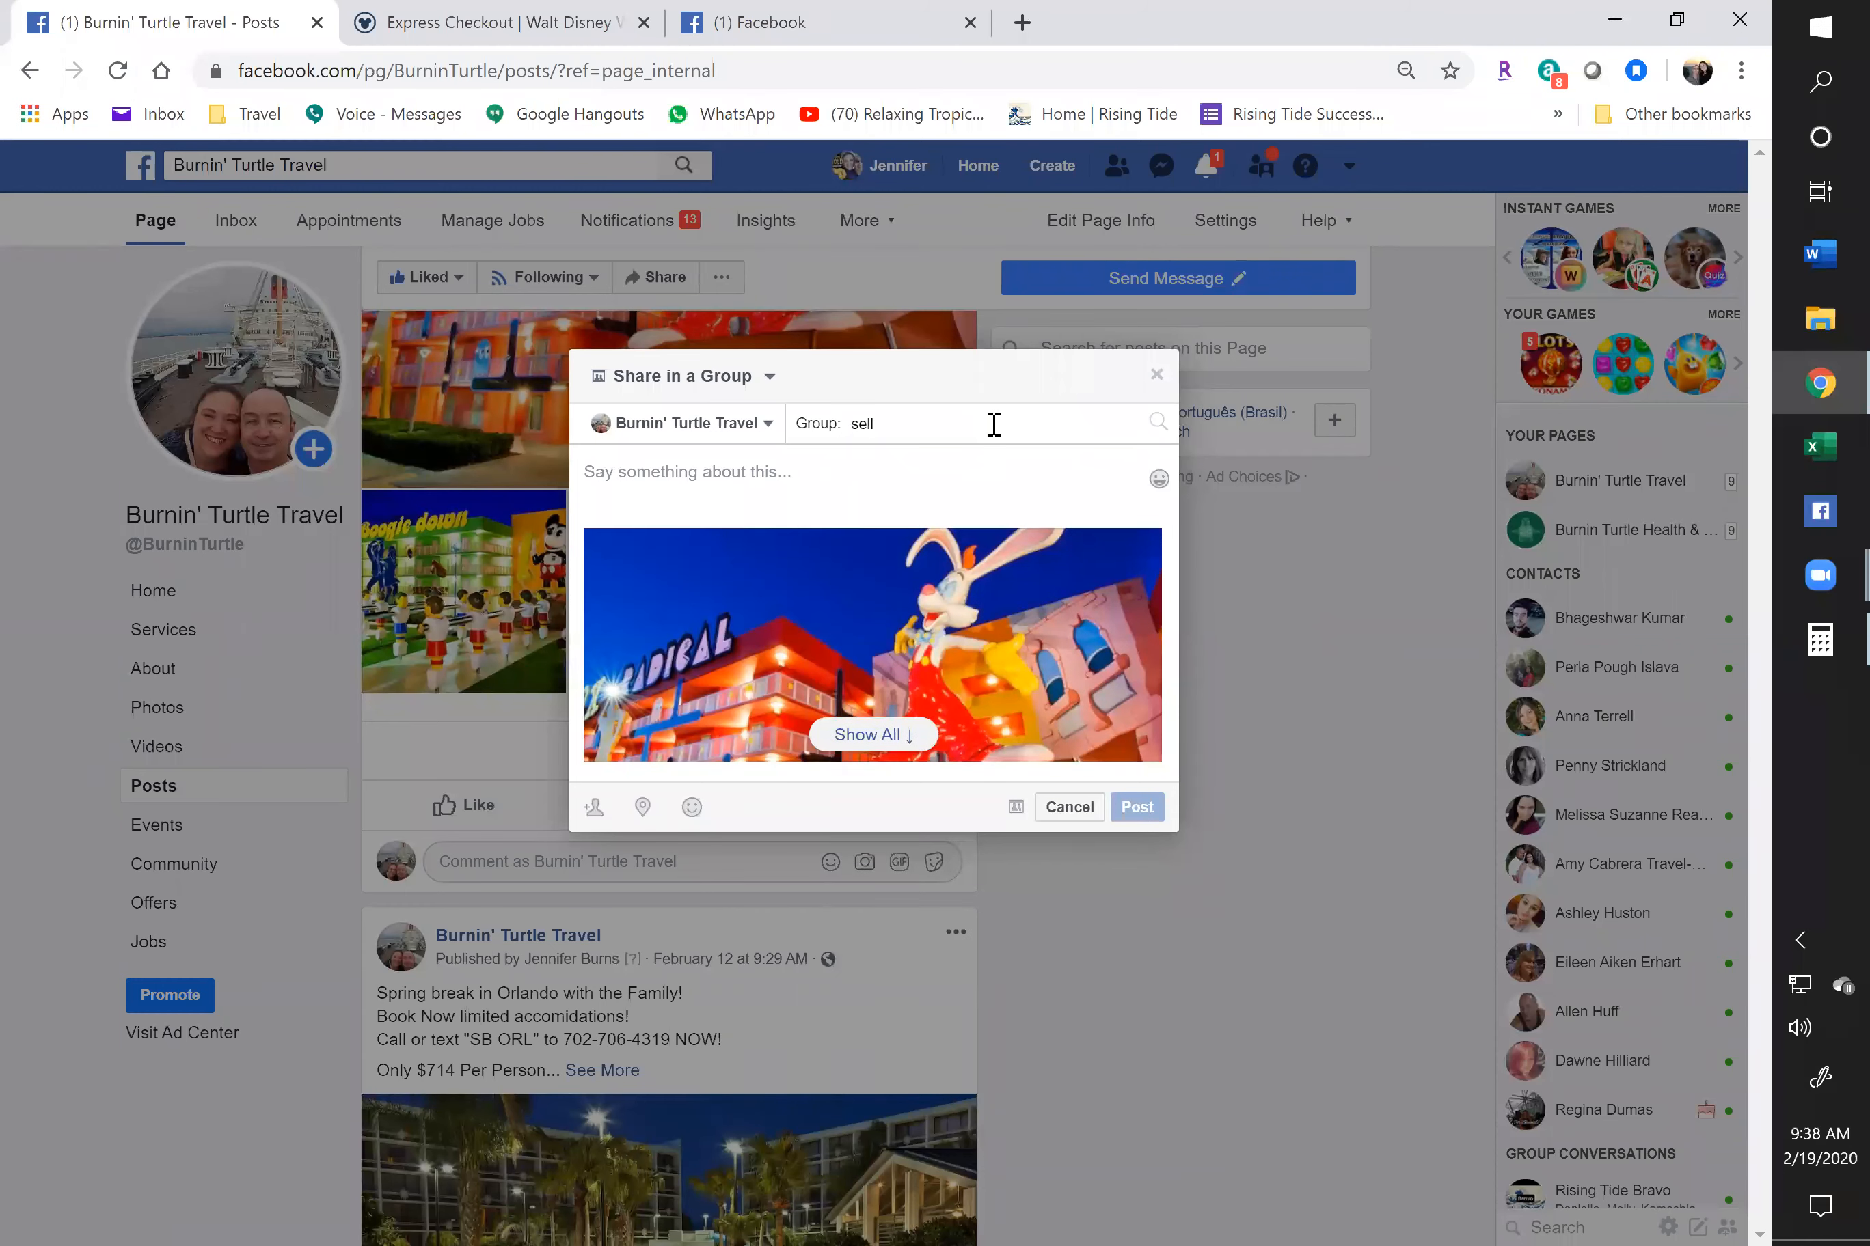
pyautogui.press('BackSpace')
pyautogui.press('BackSpace')
pyautogui.press('BackSpace')
pyautogui.write('al')
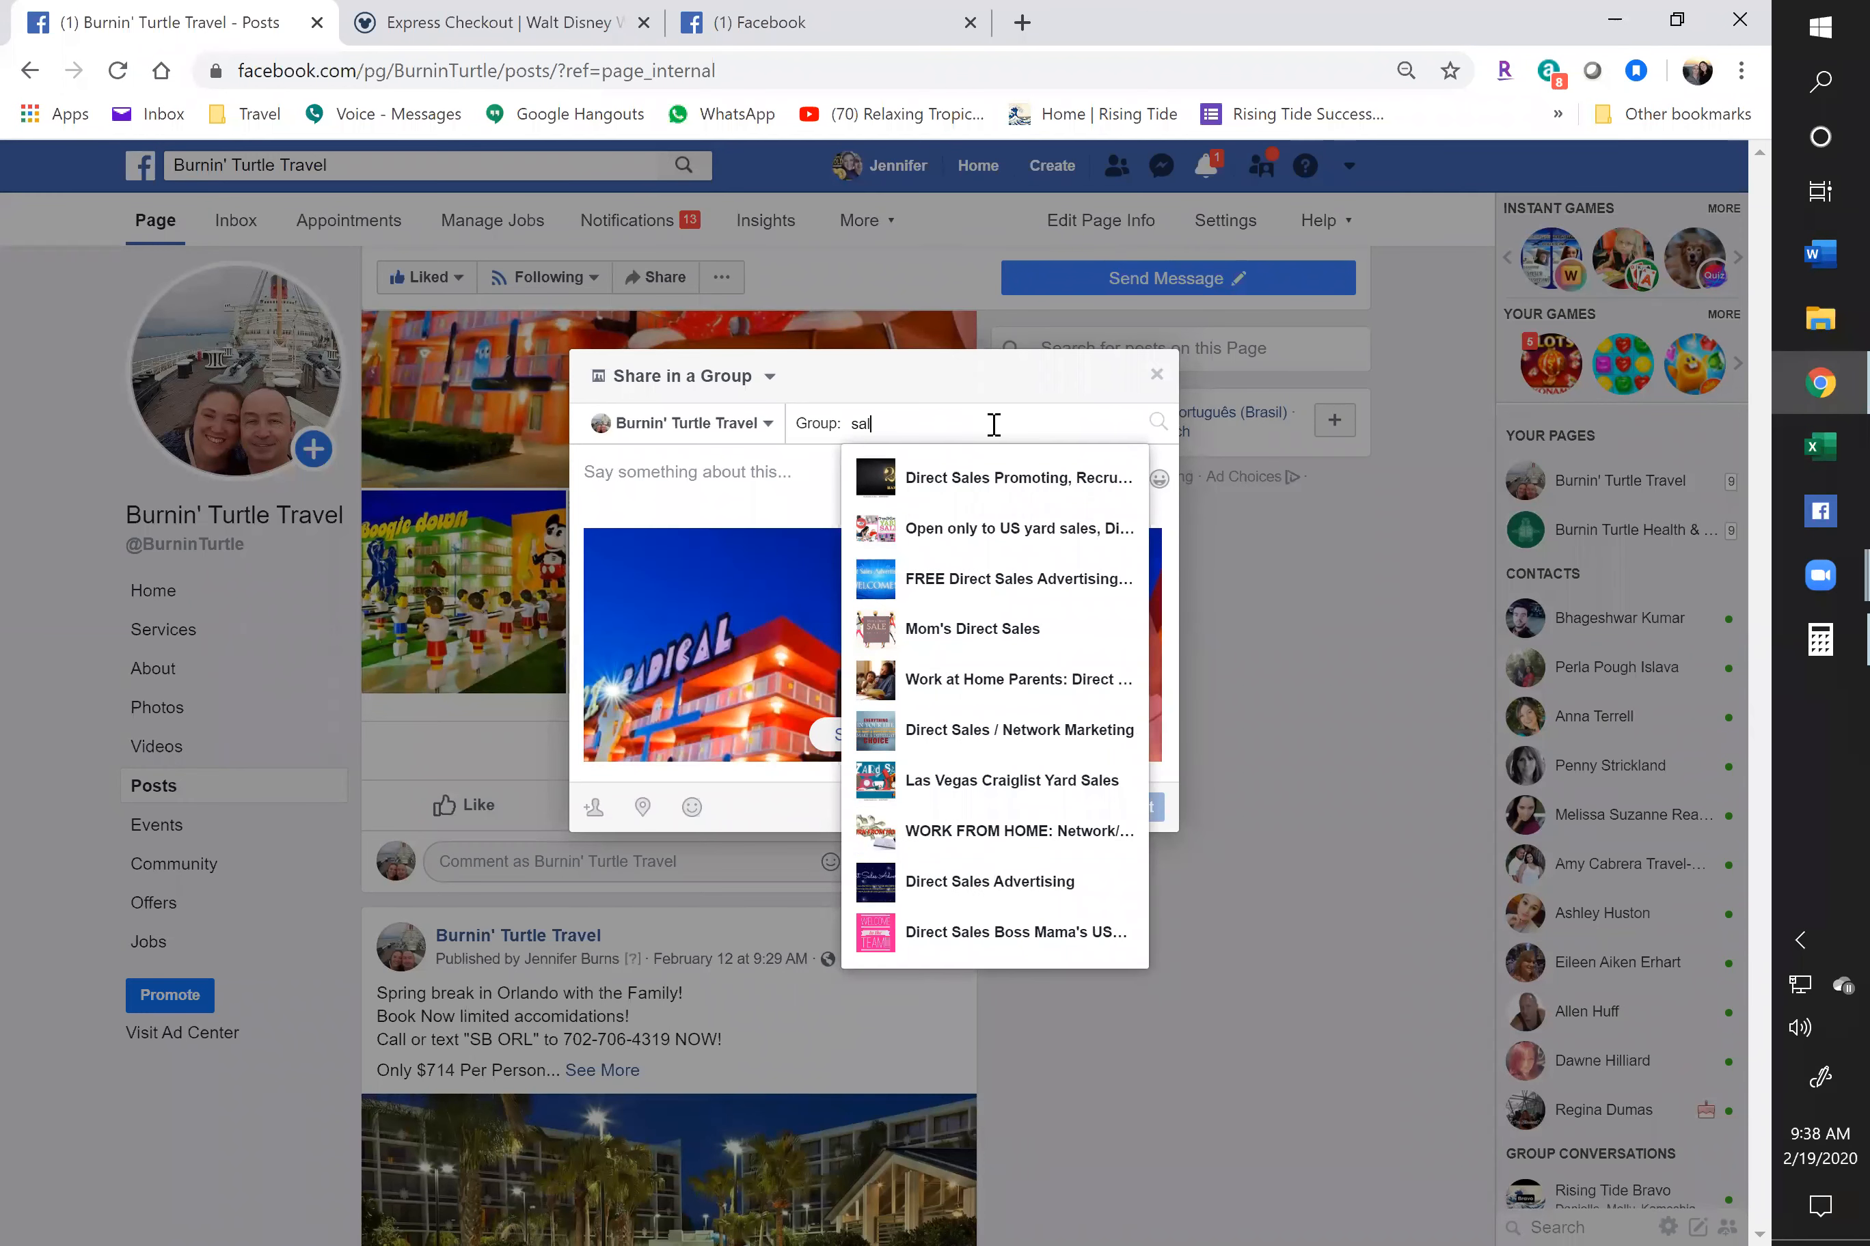
pyautogui.write('e')
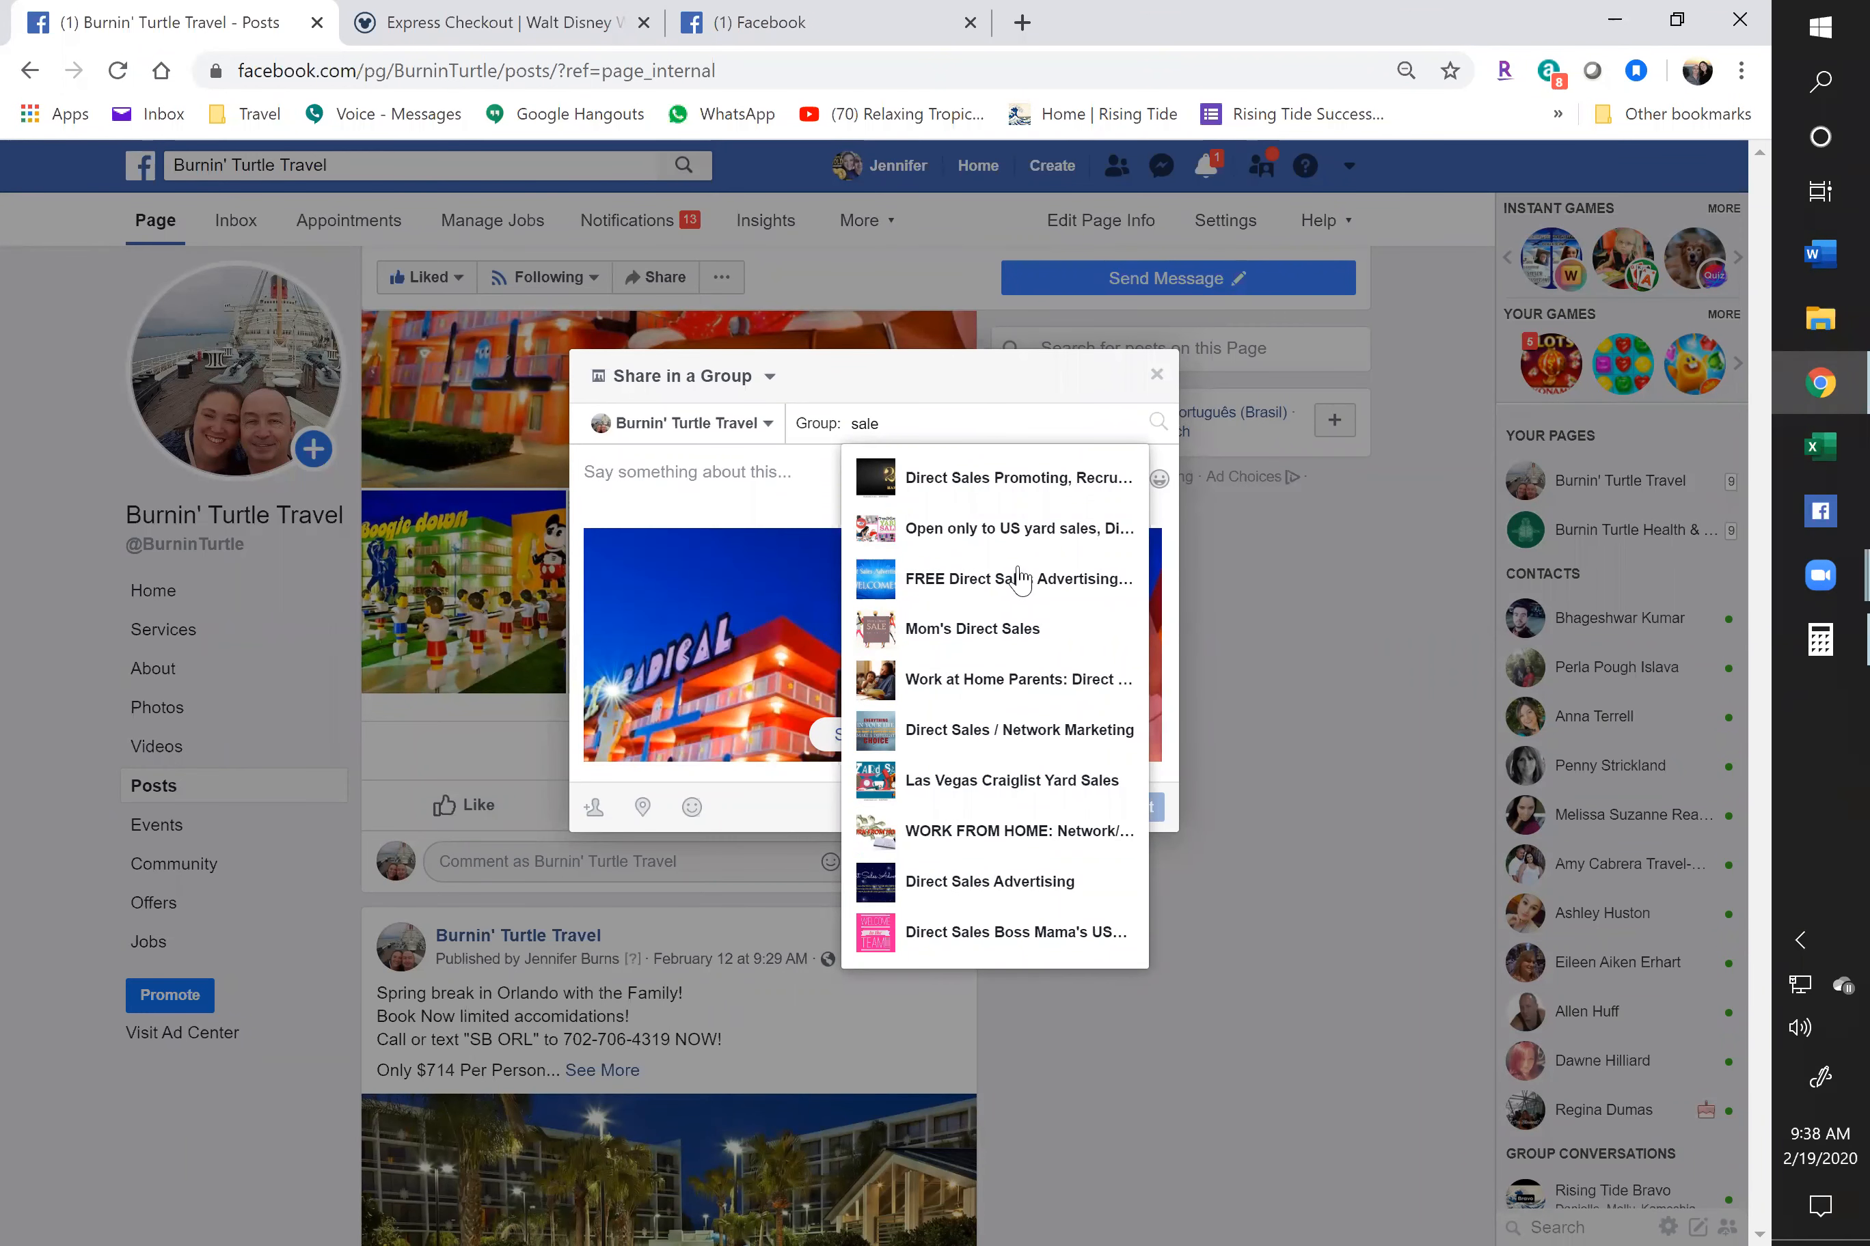
pyautogui.click(973, 887)
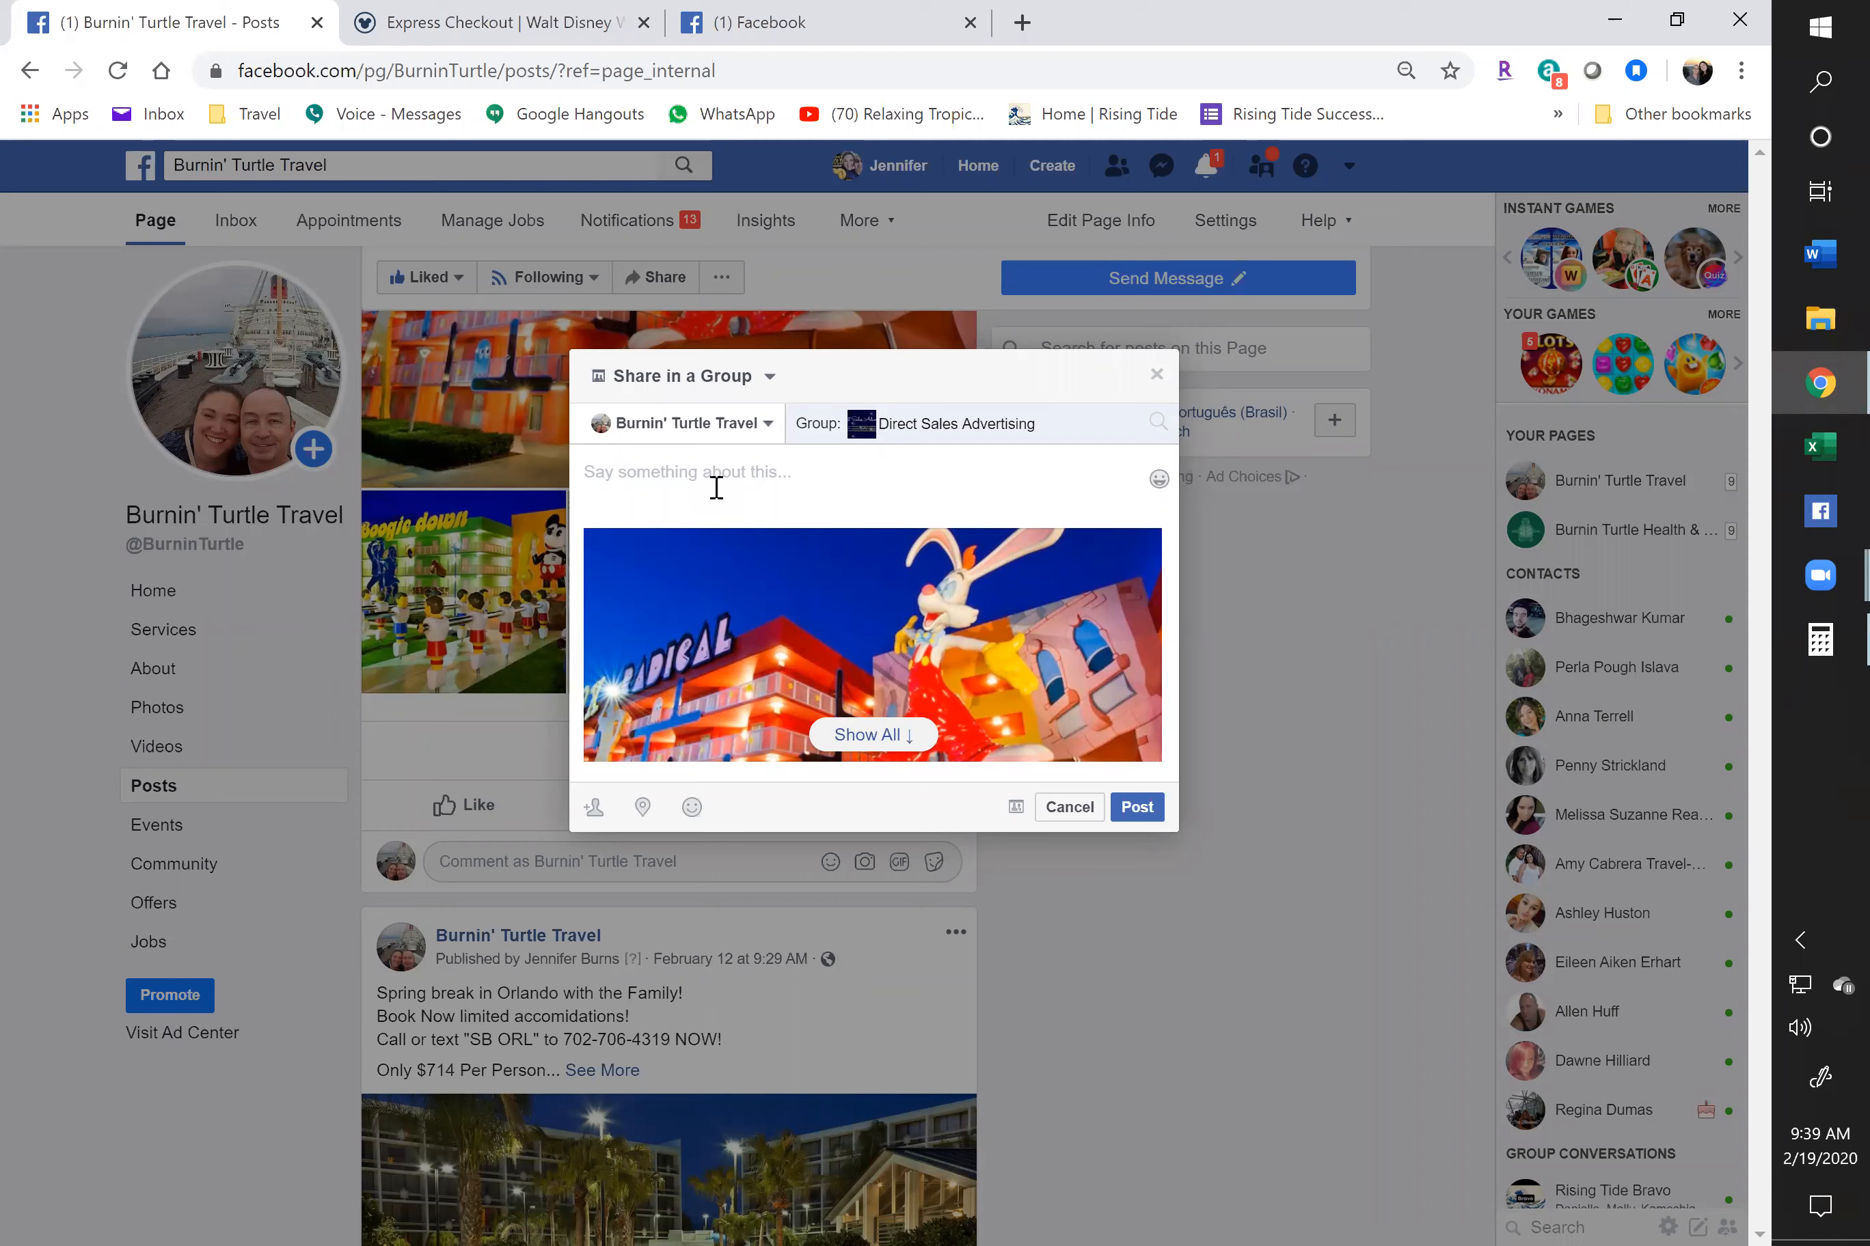
pyautogui.write('Summer in Disney World!')
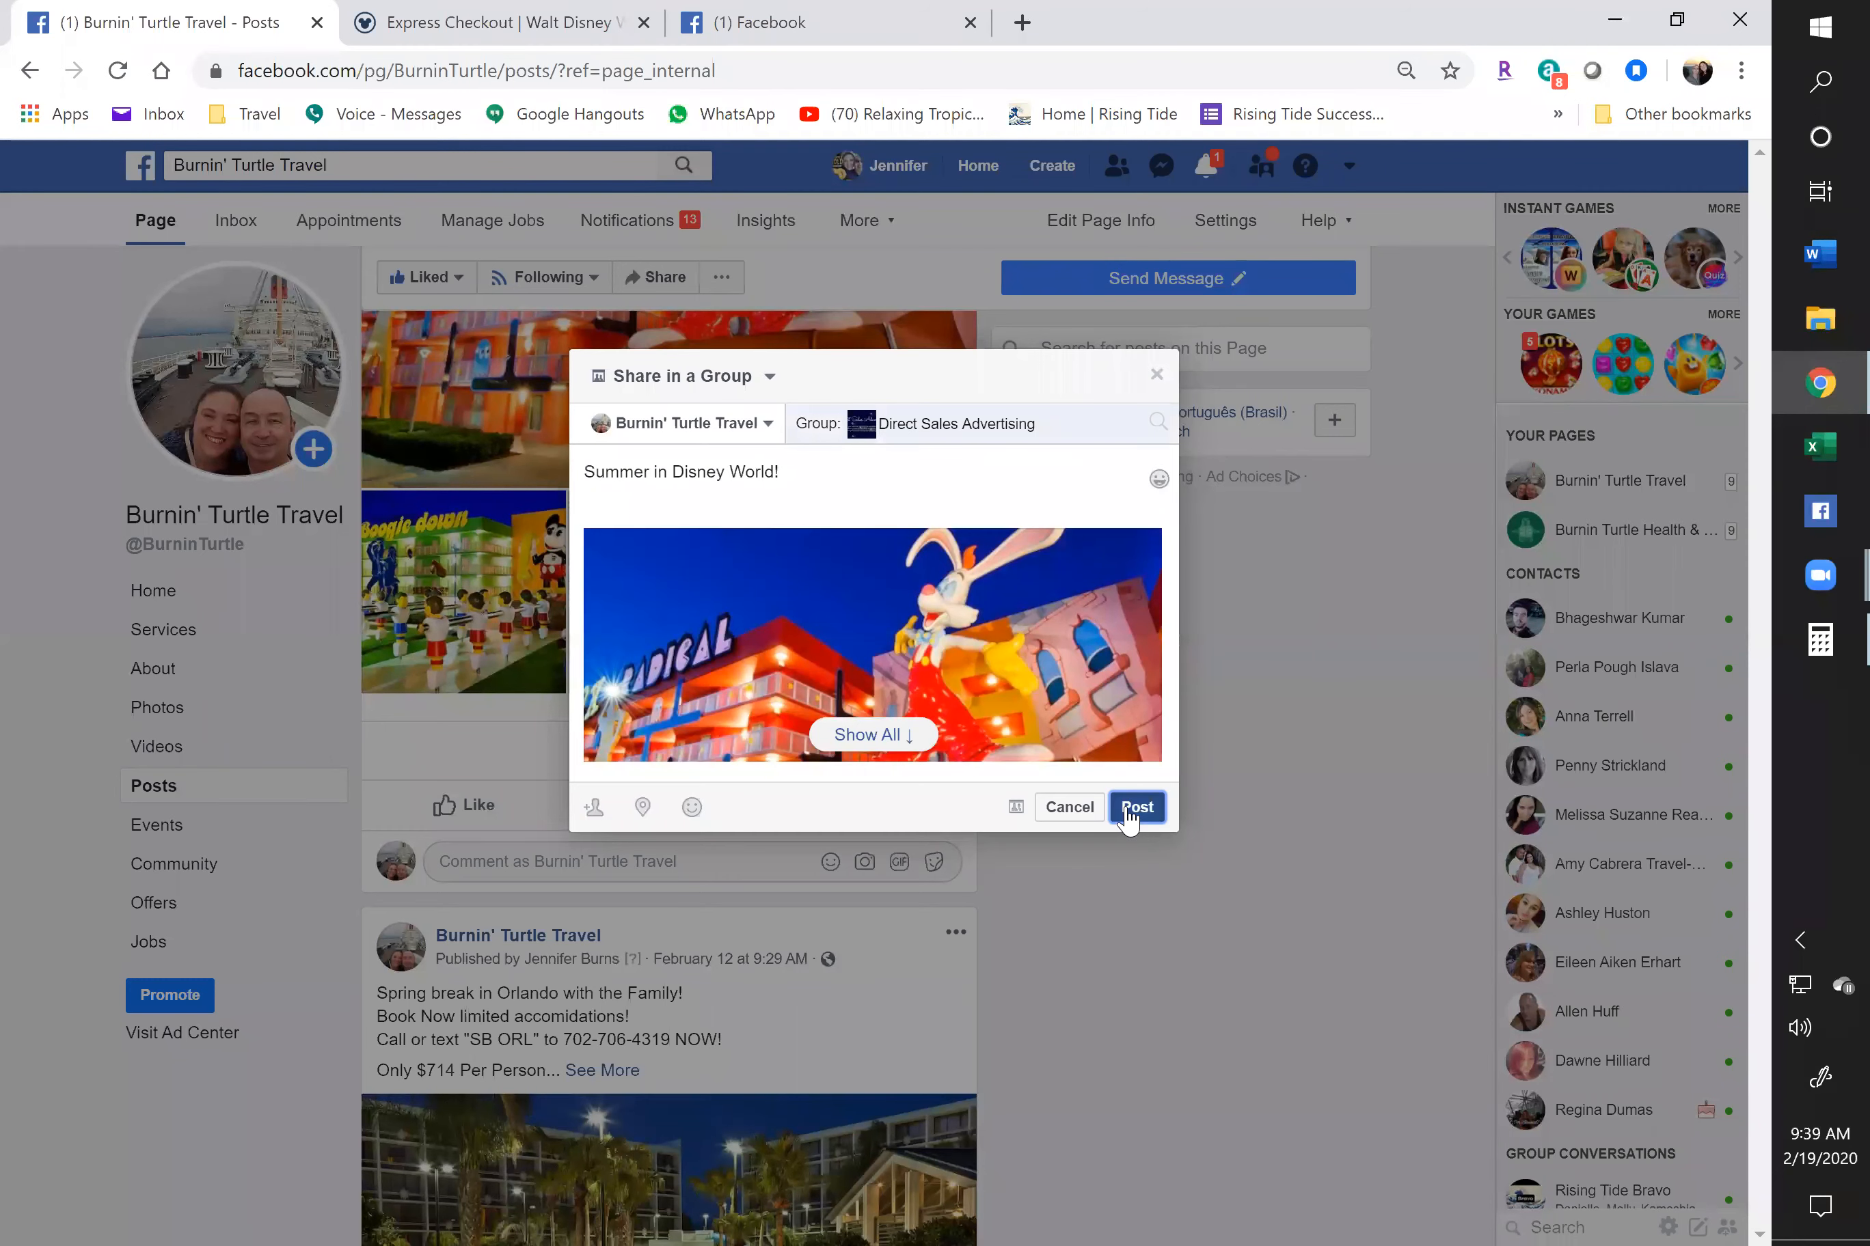
pyautogui.click(1136, 809)
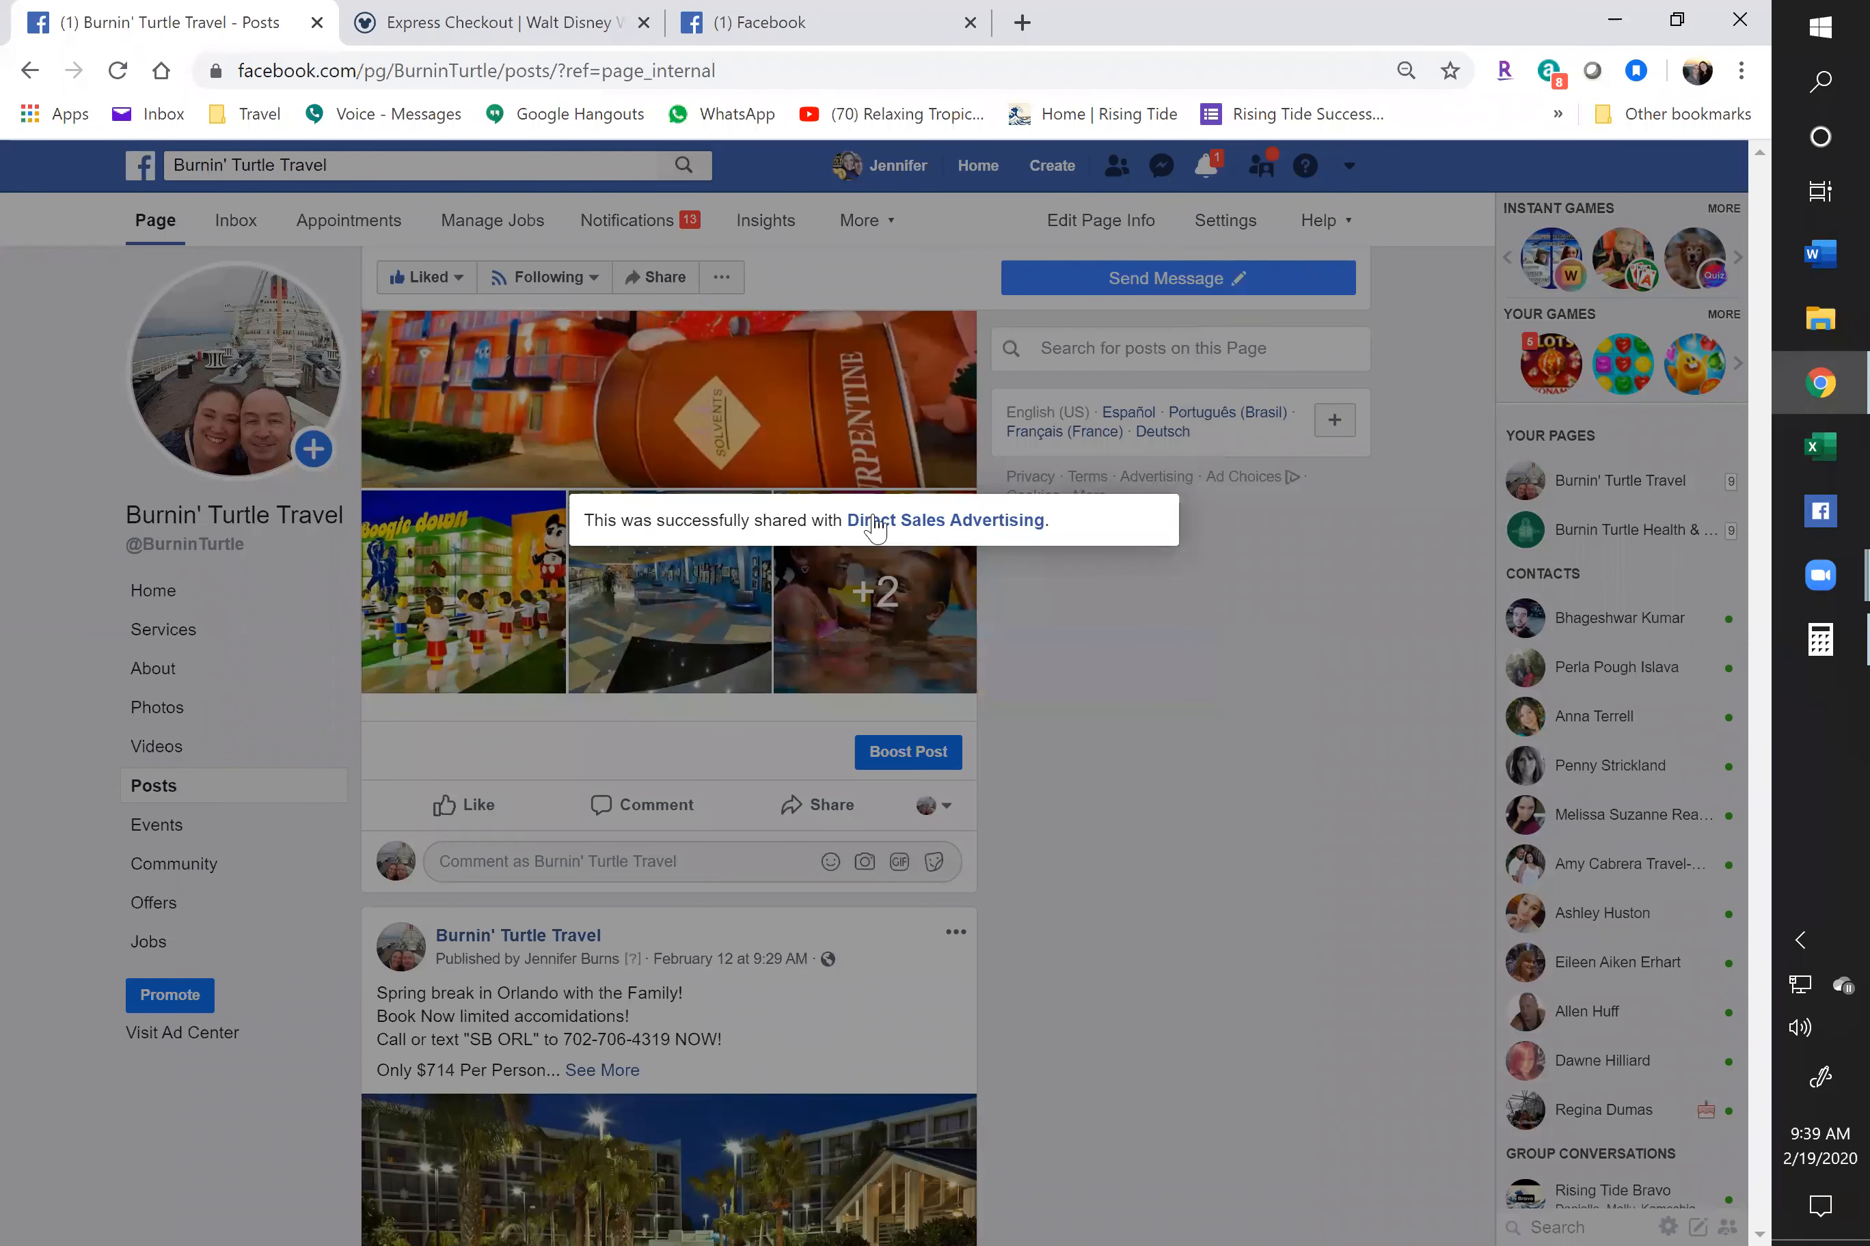
# Open Direct Sales Advertising in a new window, then return to the Burnin' Turtle Travel posts
pyautogui.rightClick(873, 522)
pyautogui.click(948, 569)
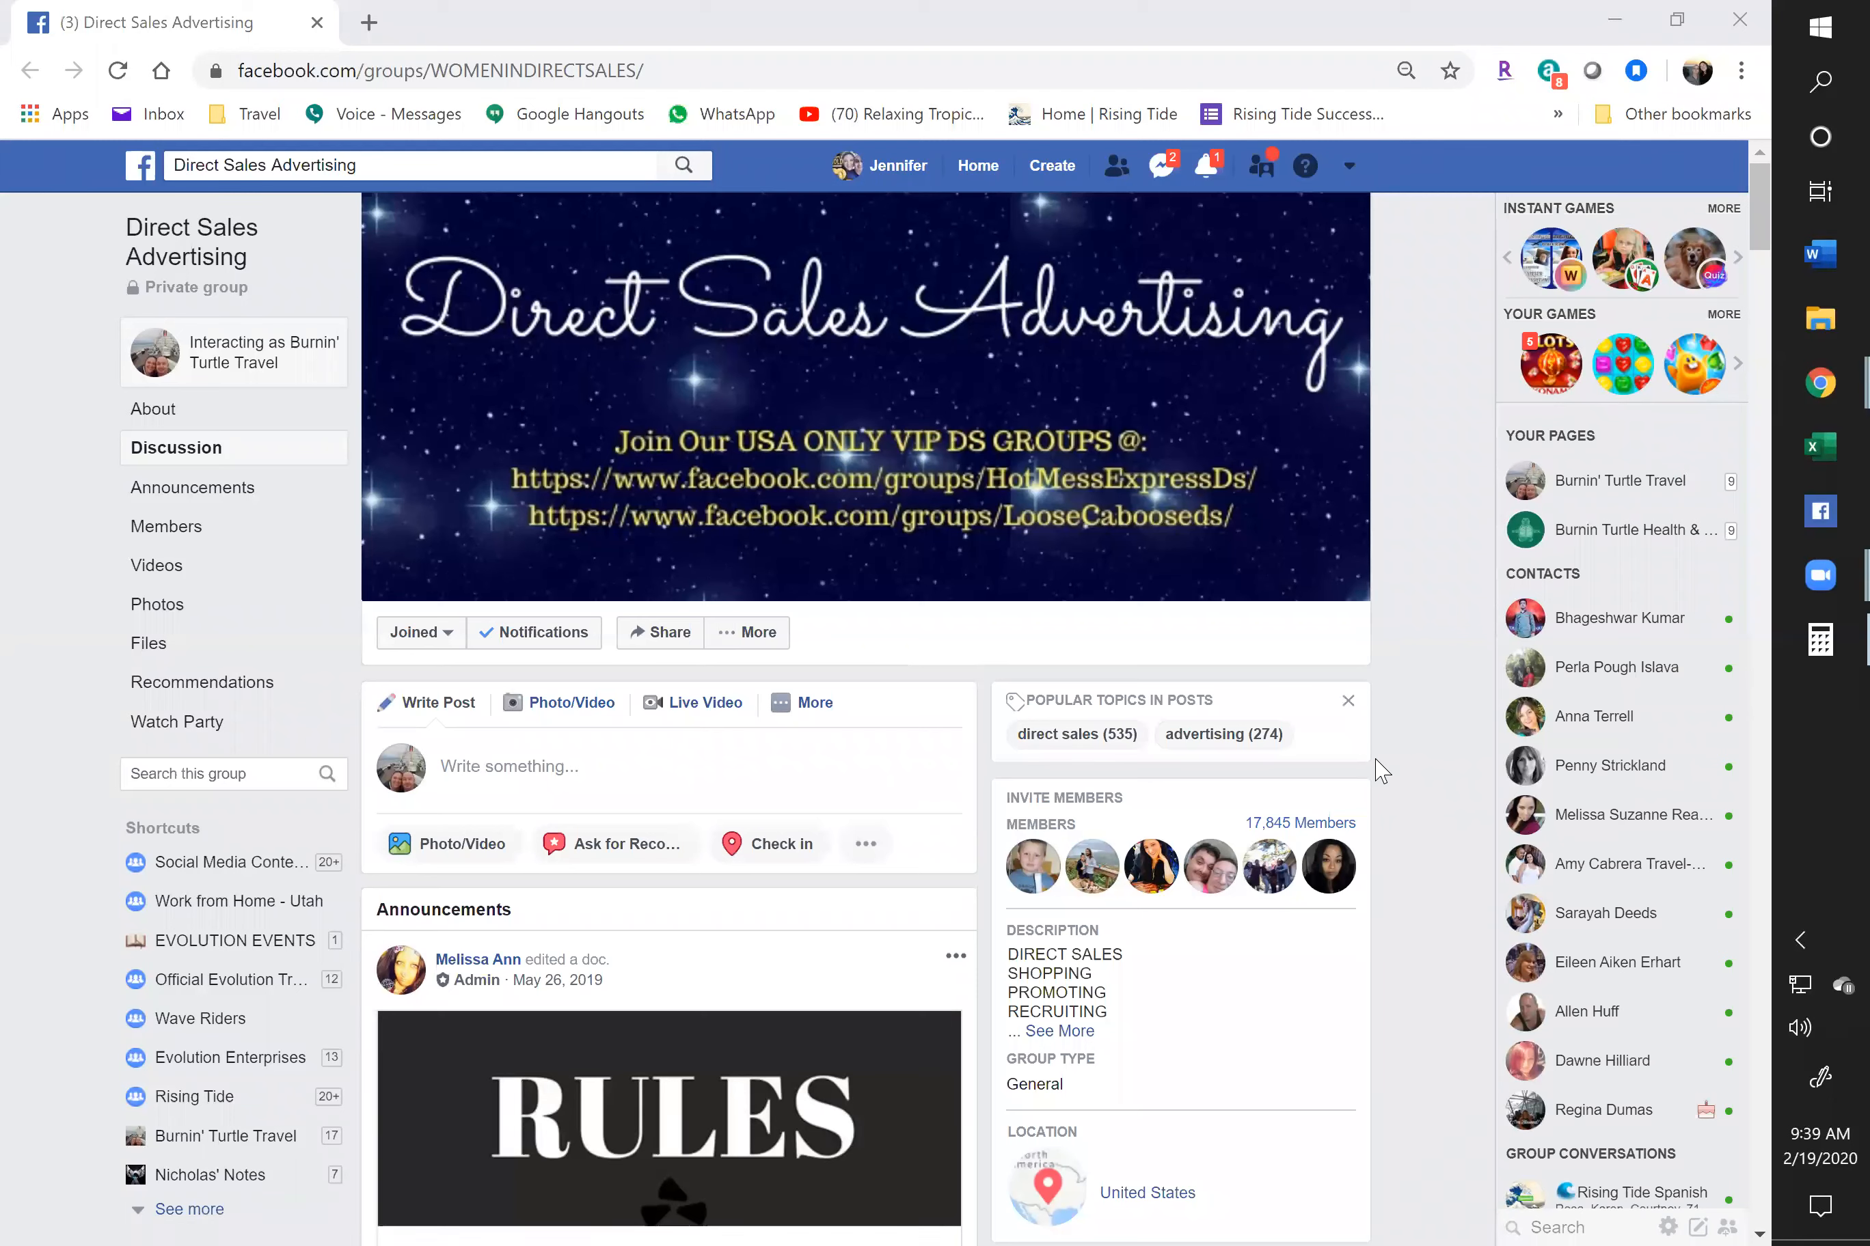
pyautogui.click(335, 5)
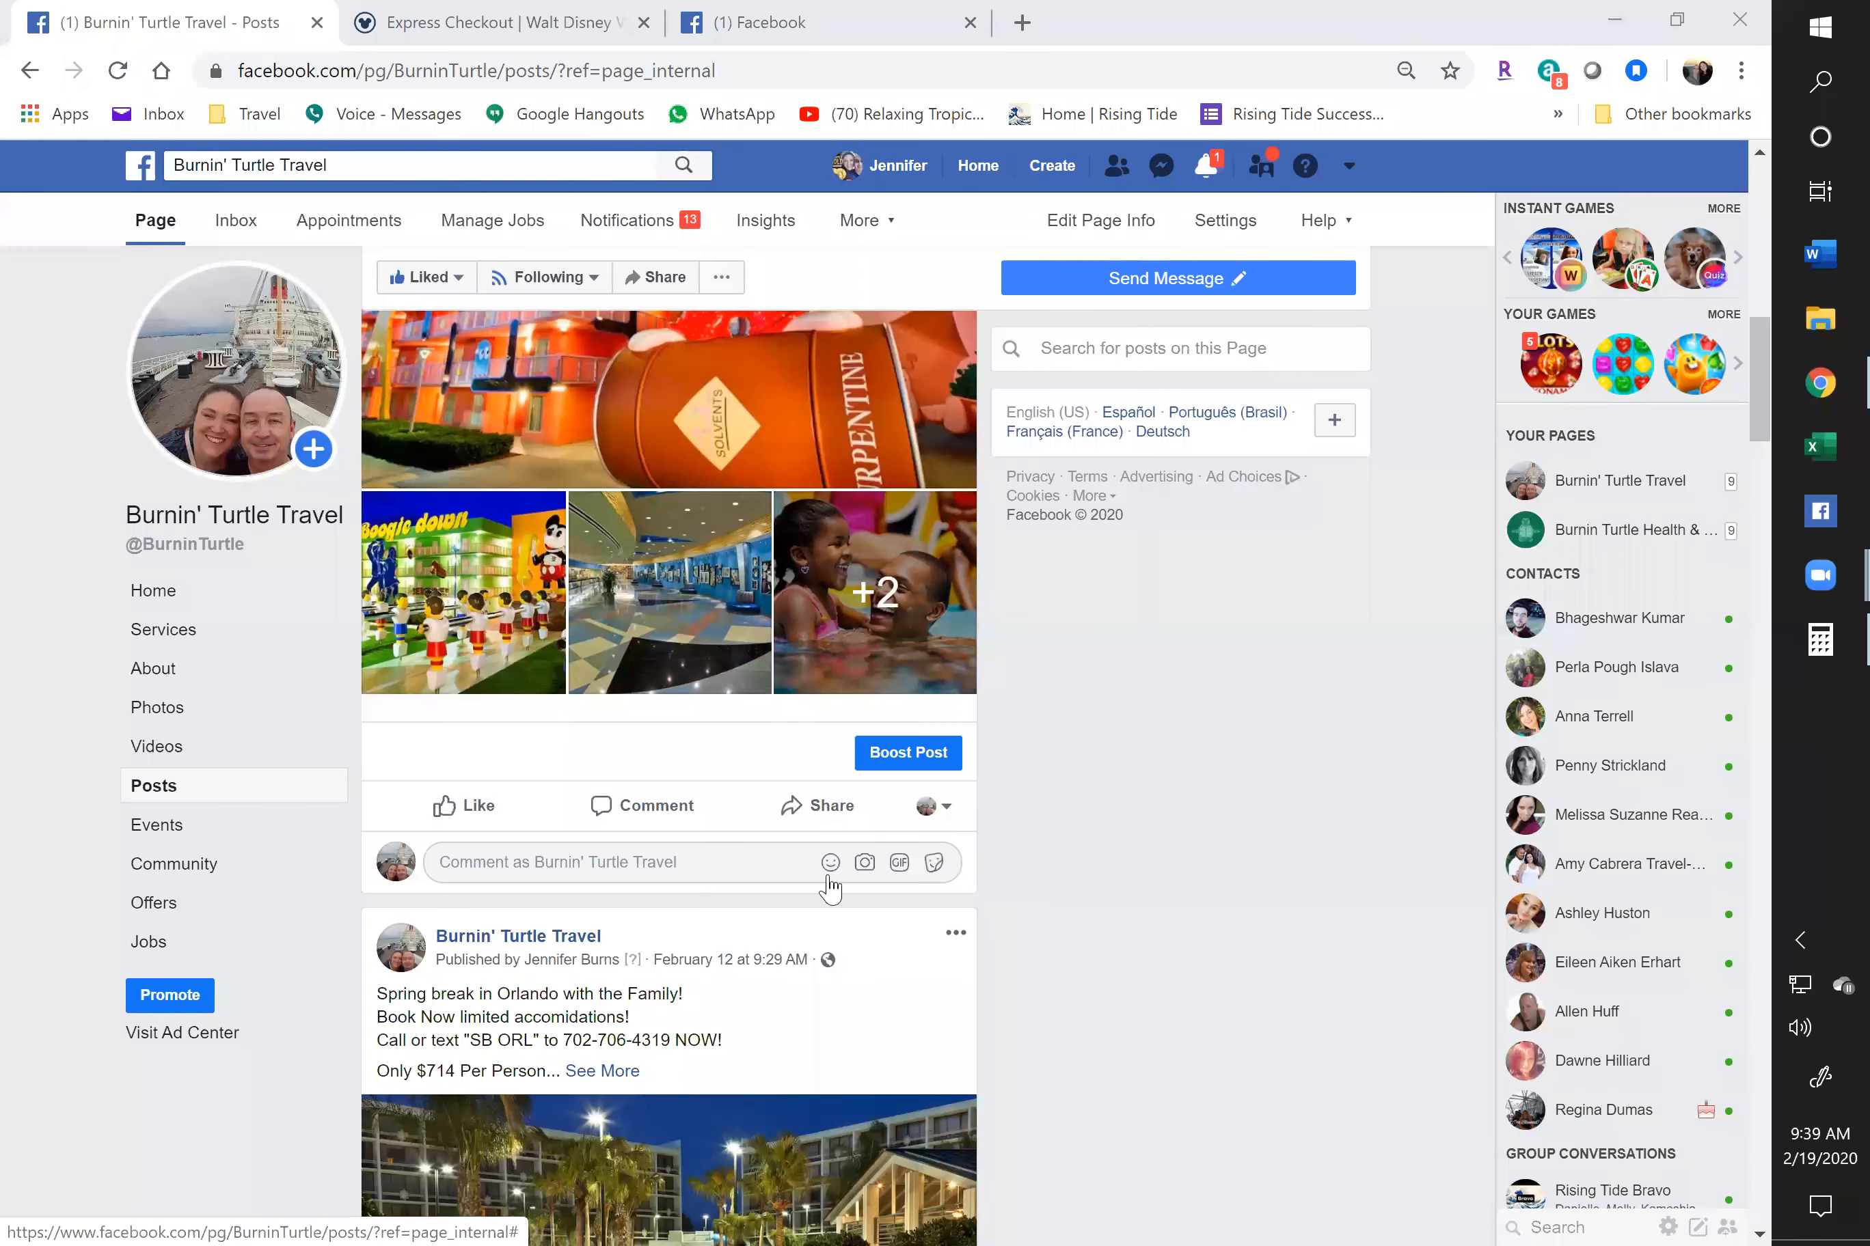
# Post 'Summer in Disney World!' to Las Vegas Craiglist Yard Sales (searched 'yard') and open that group in a new window
pyautogui.click(821, 886)
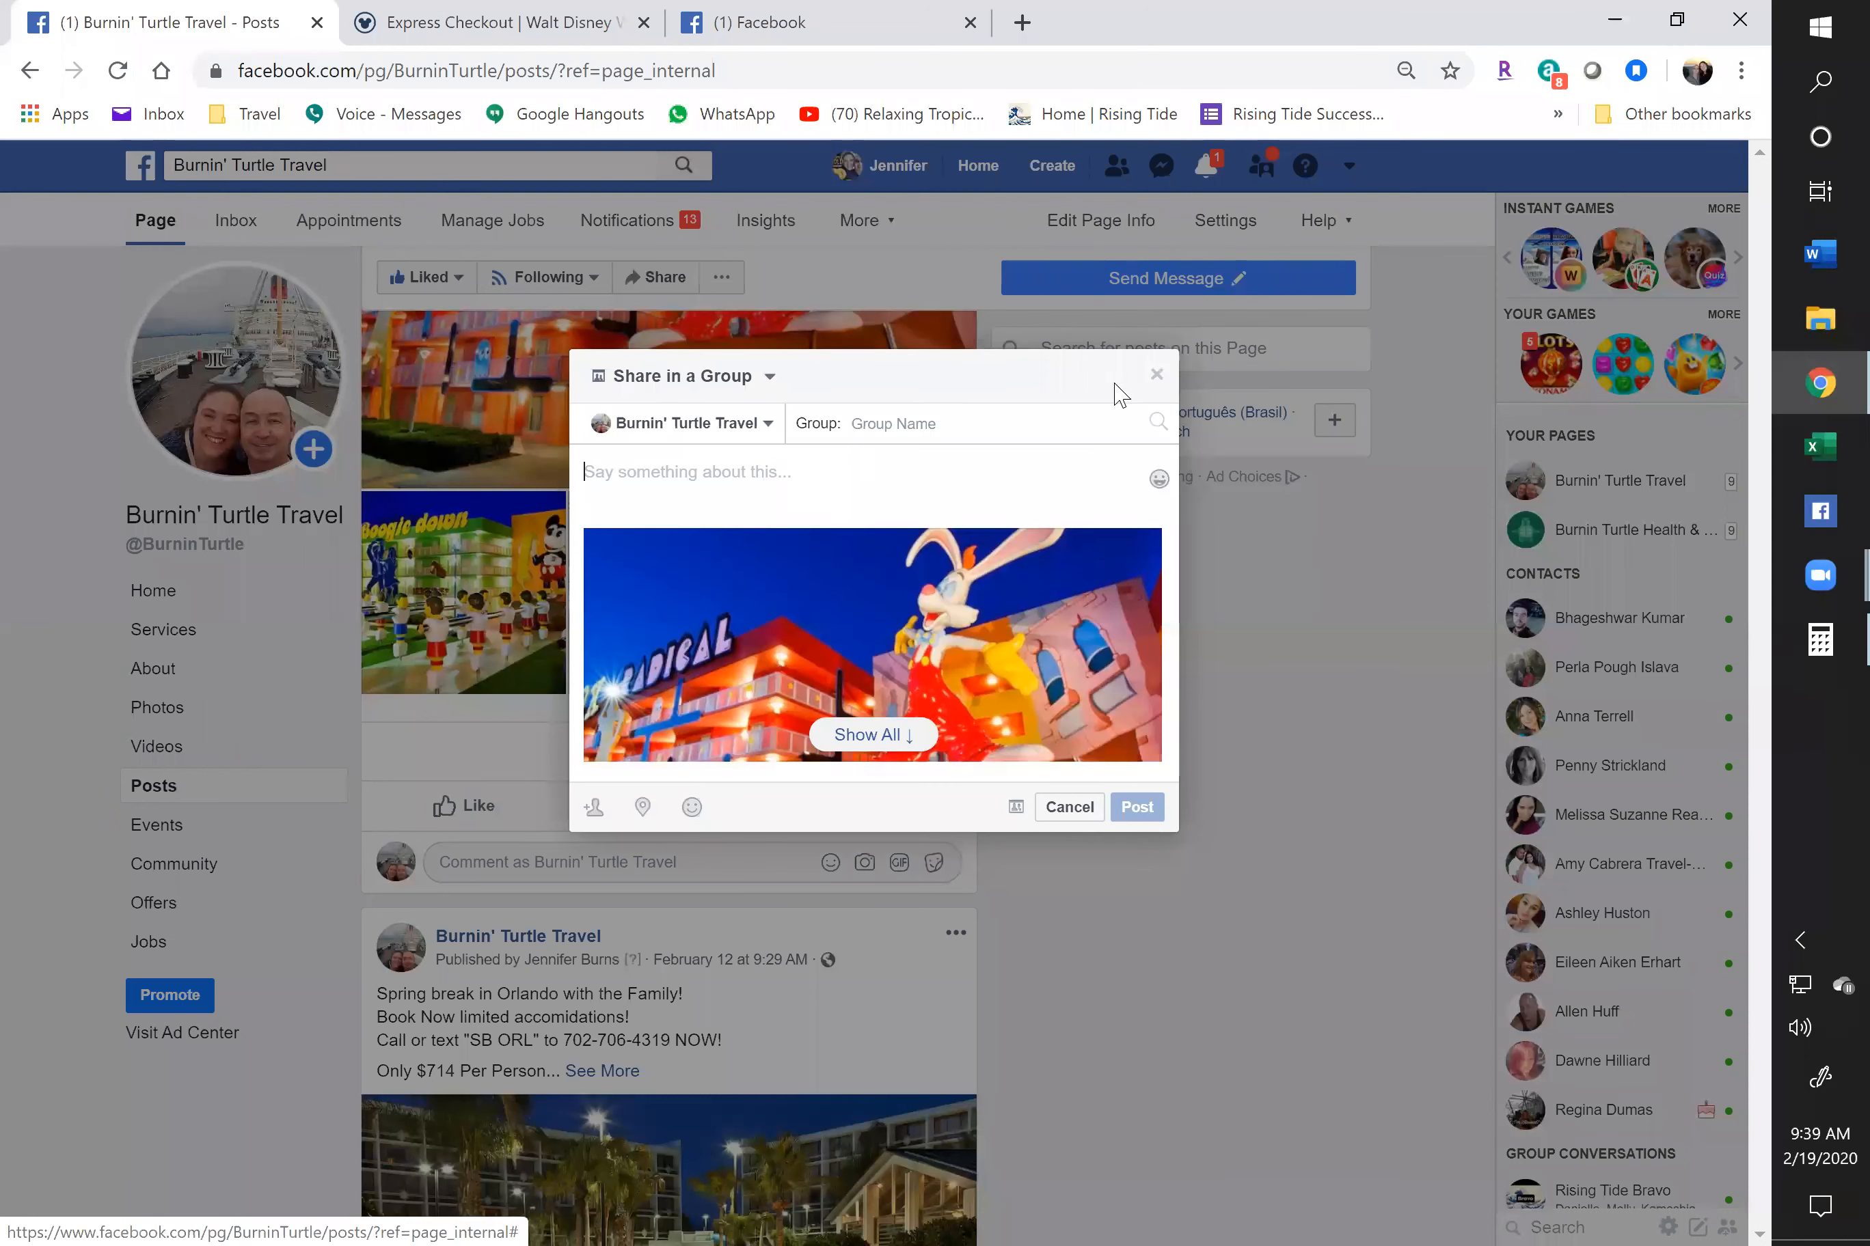
pyautogui.write('Summer in Disney World!')
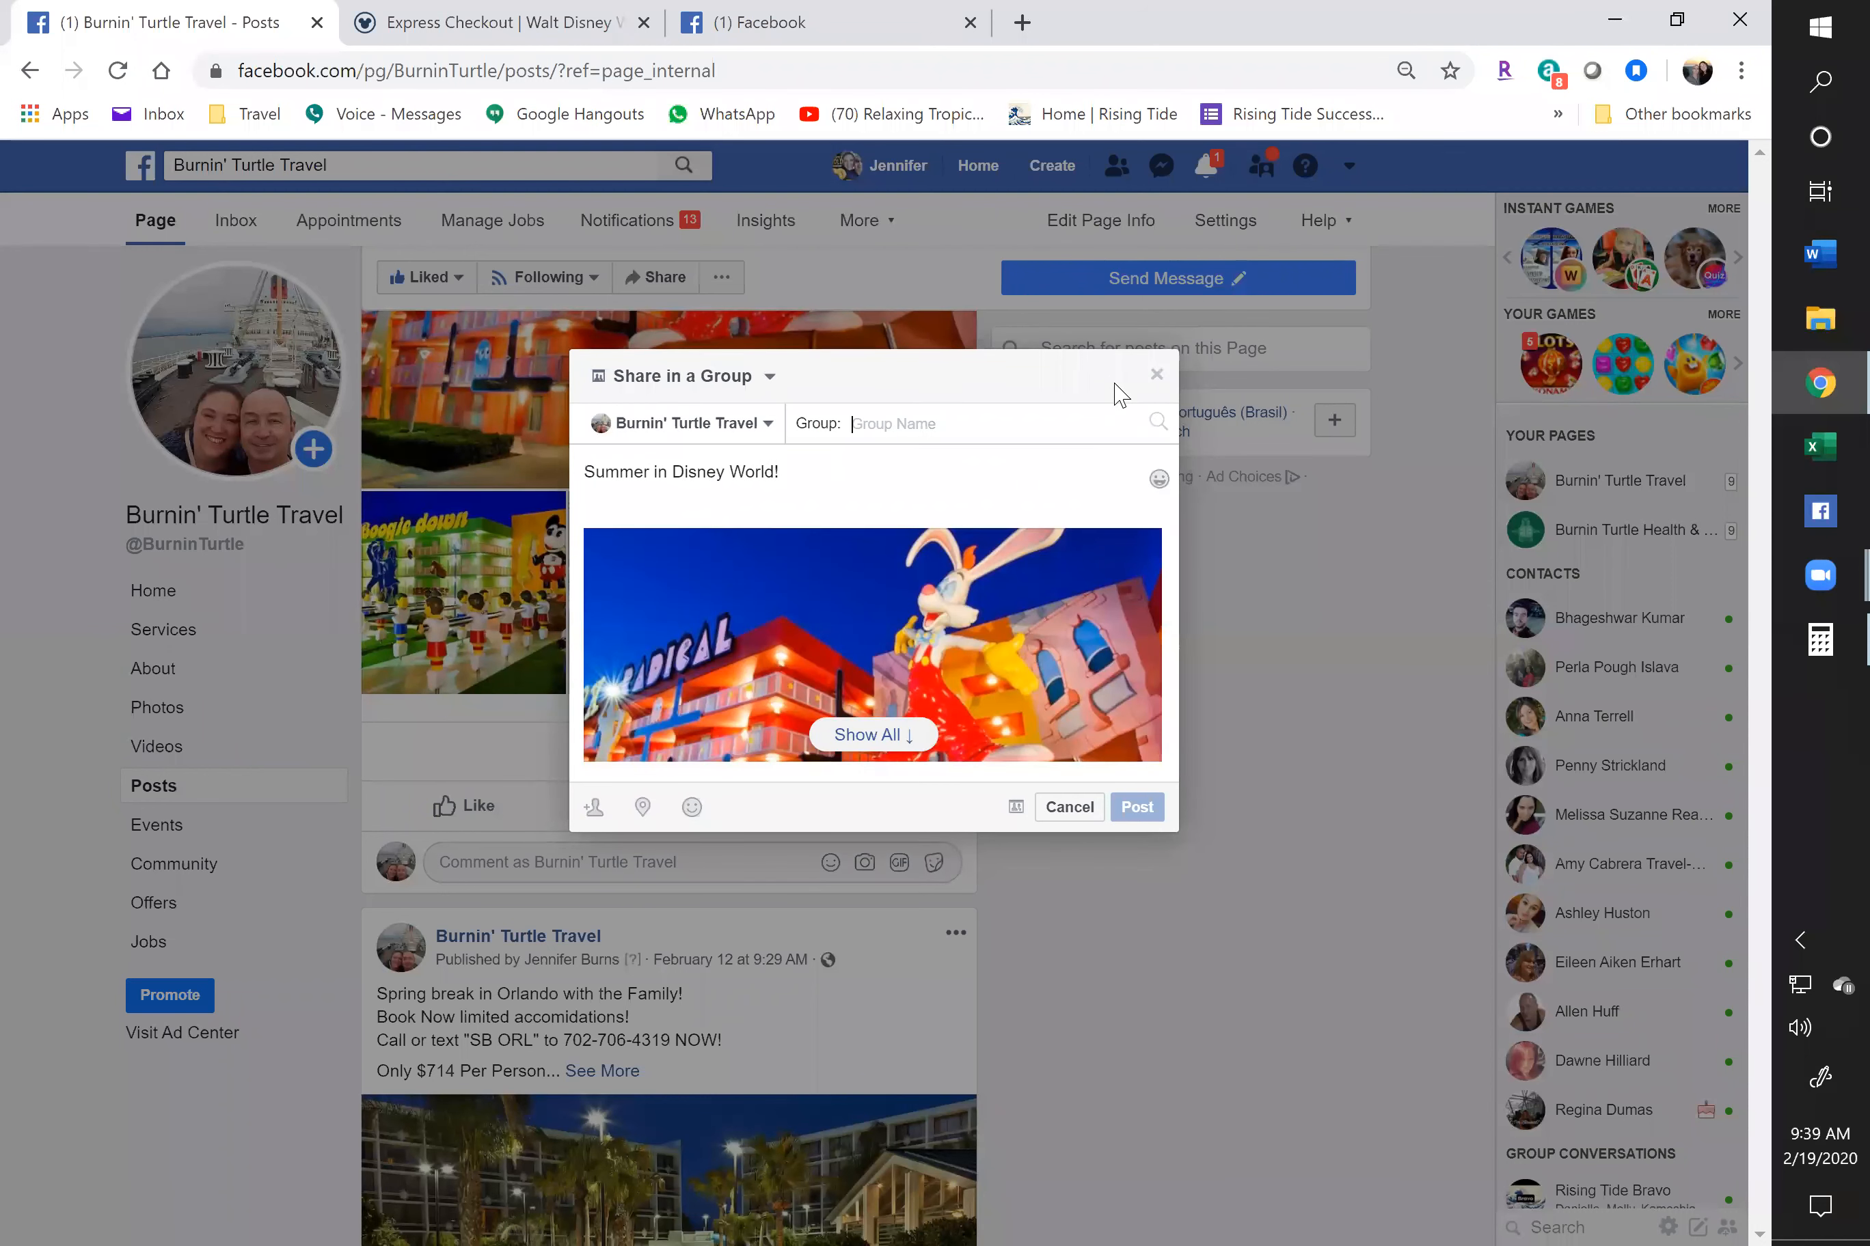
pyautogui.write('se')
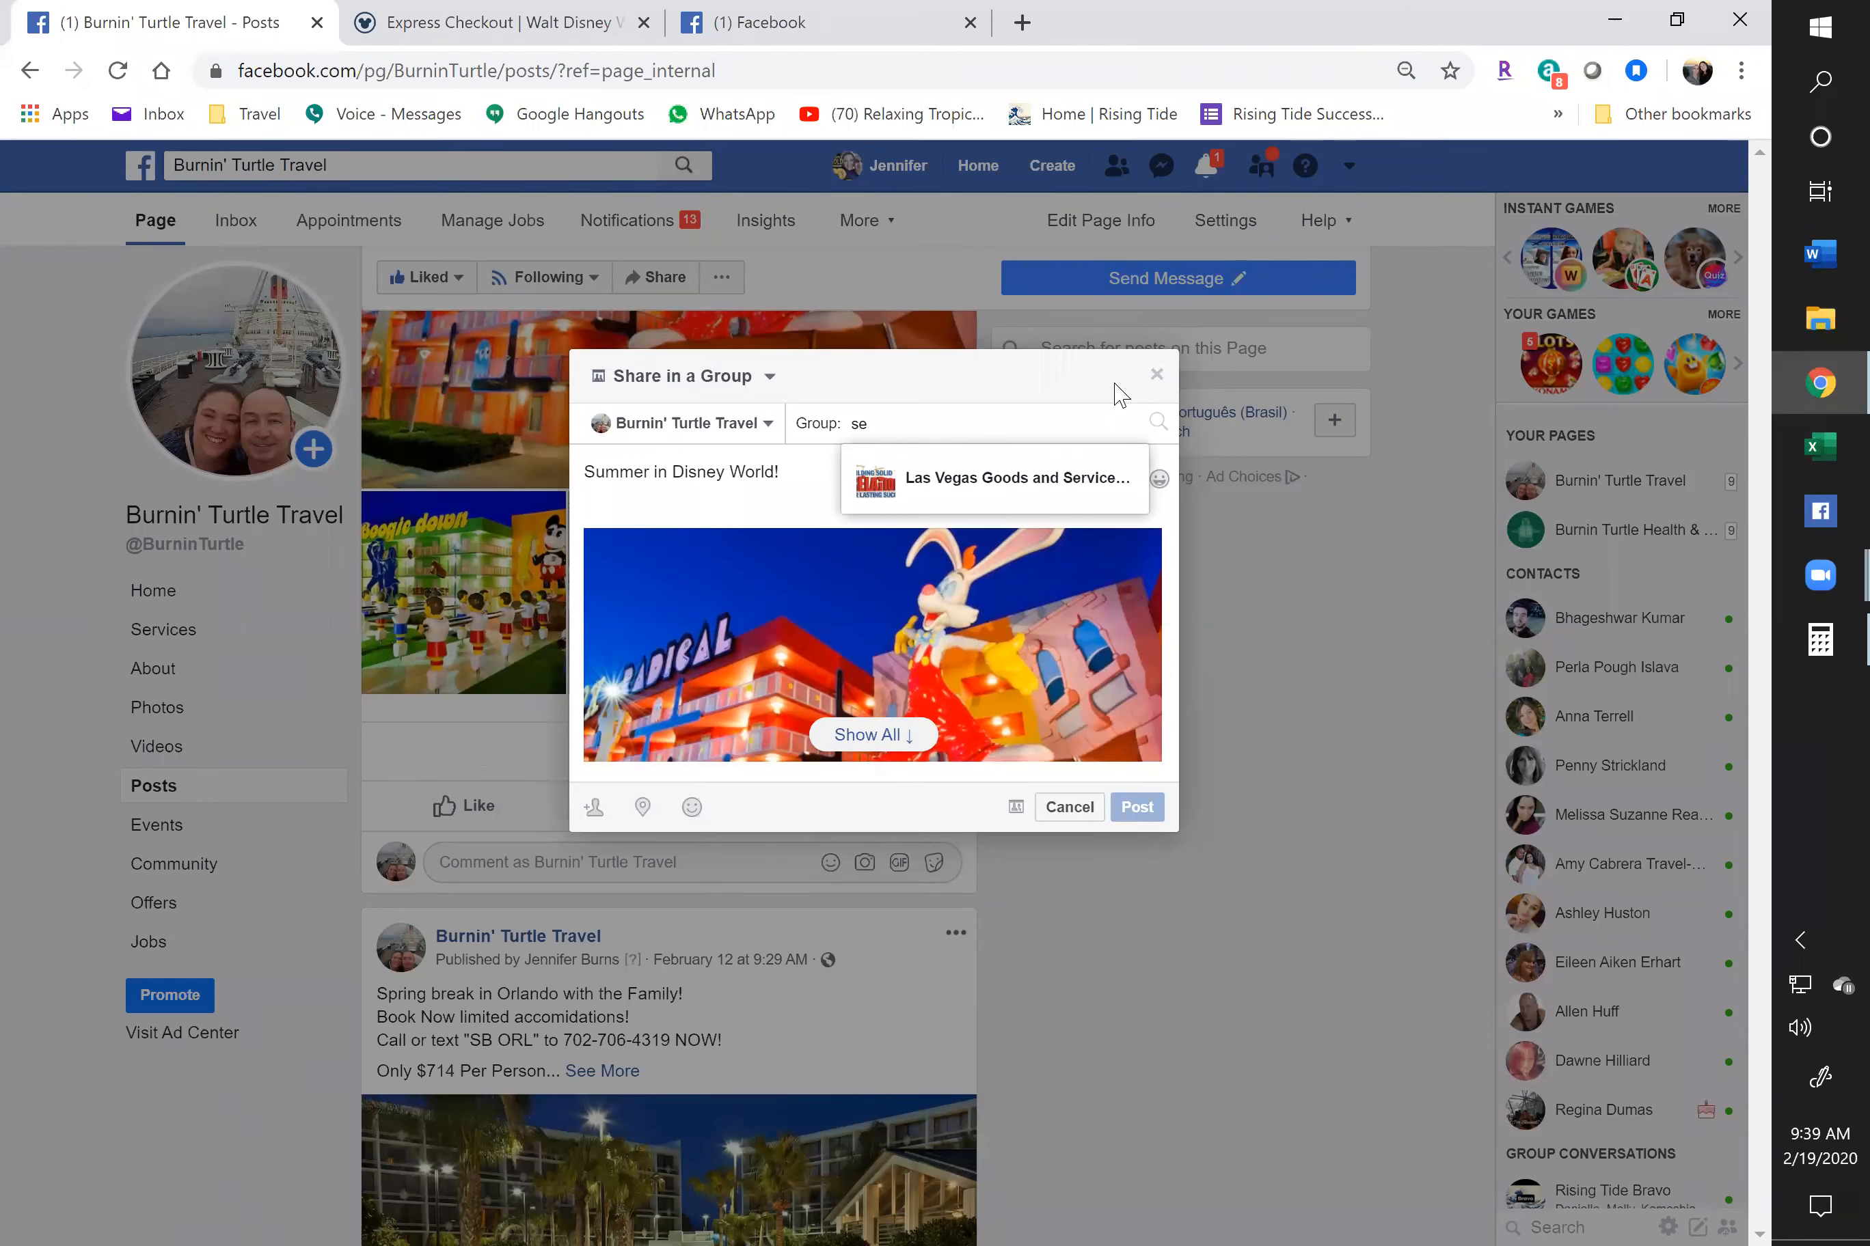
pyautogui.press('BackSpace')
pyautogui.press('BackSpace')
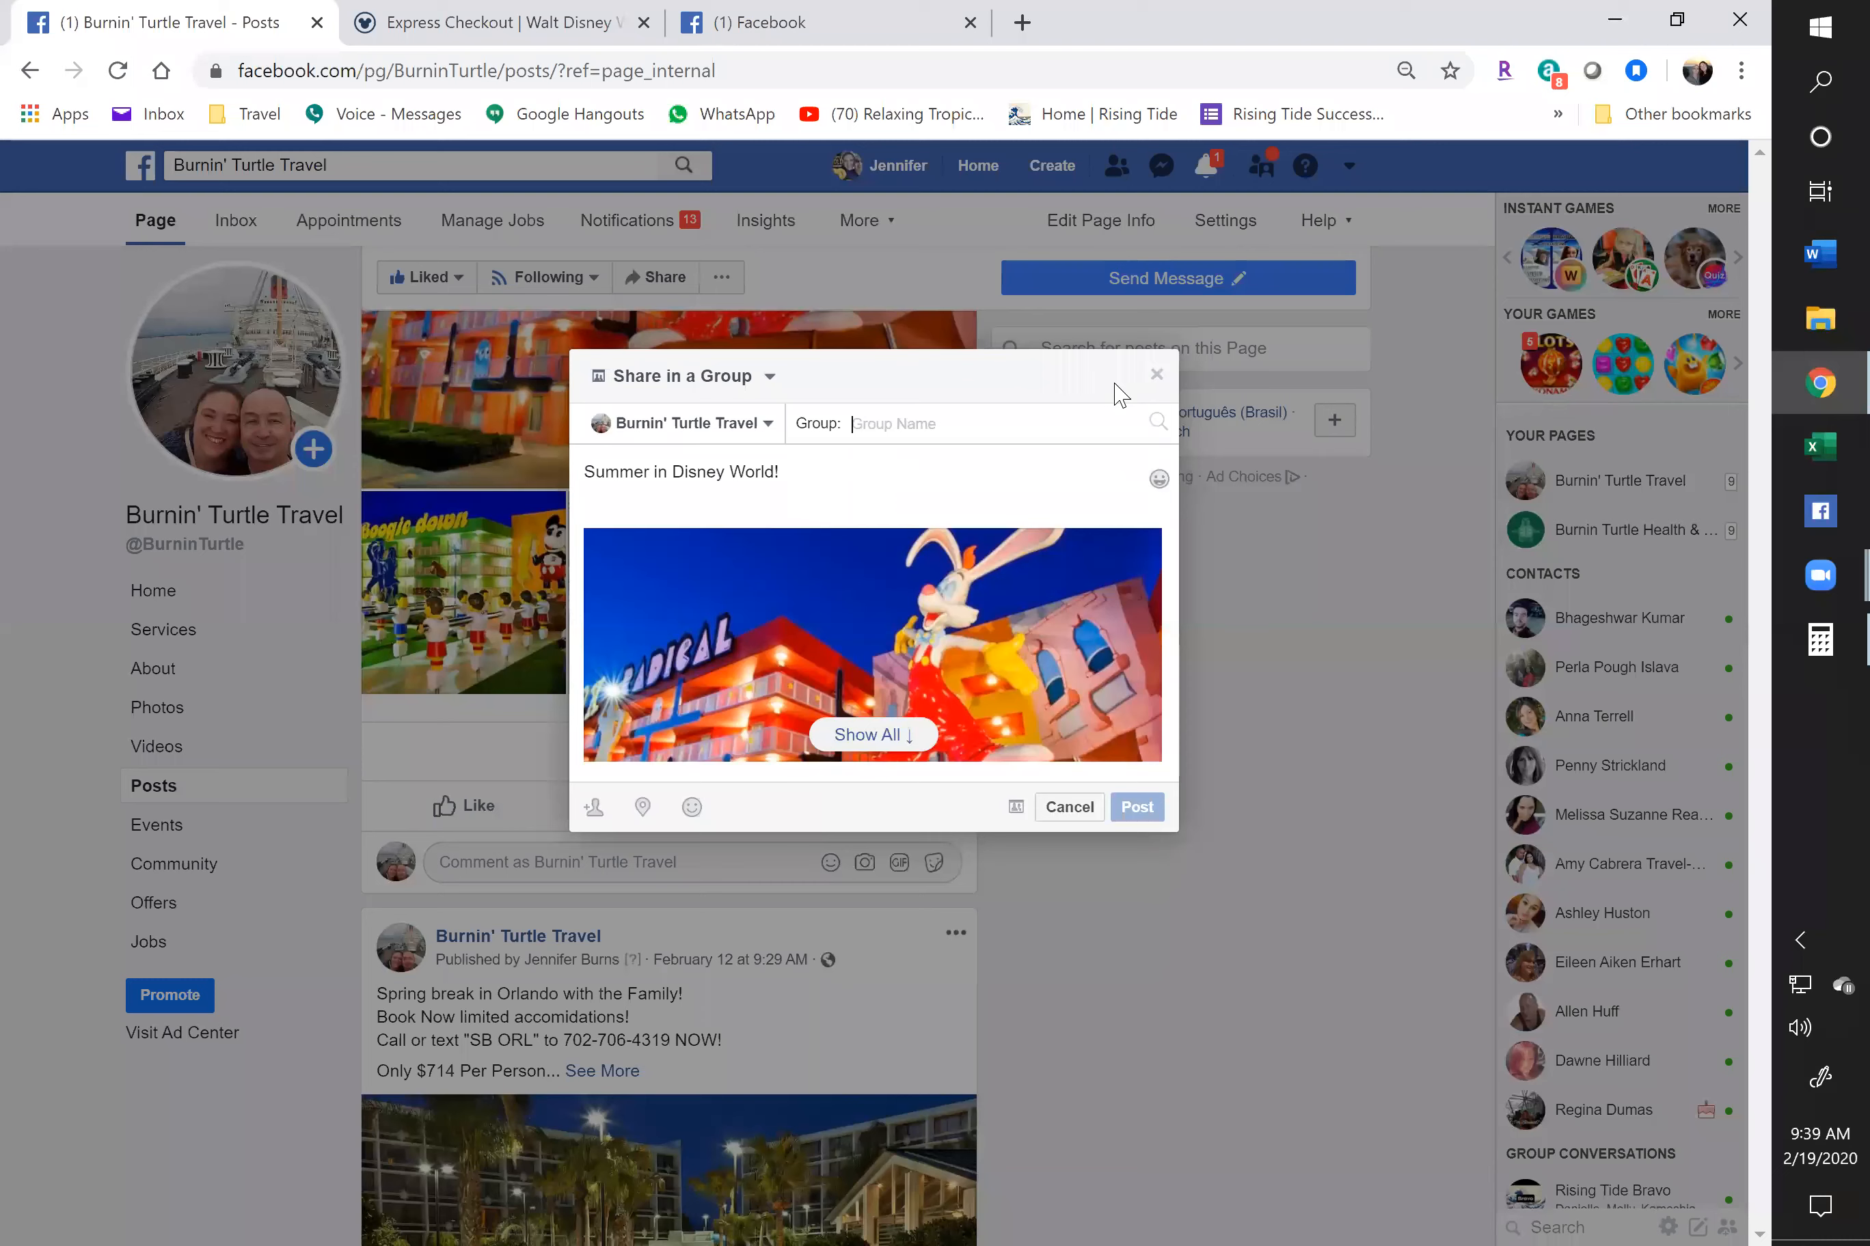
pyautogui.write('86')
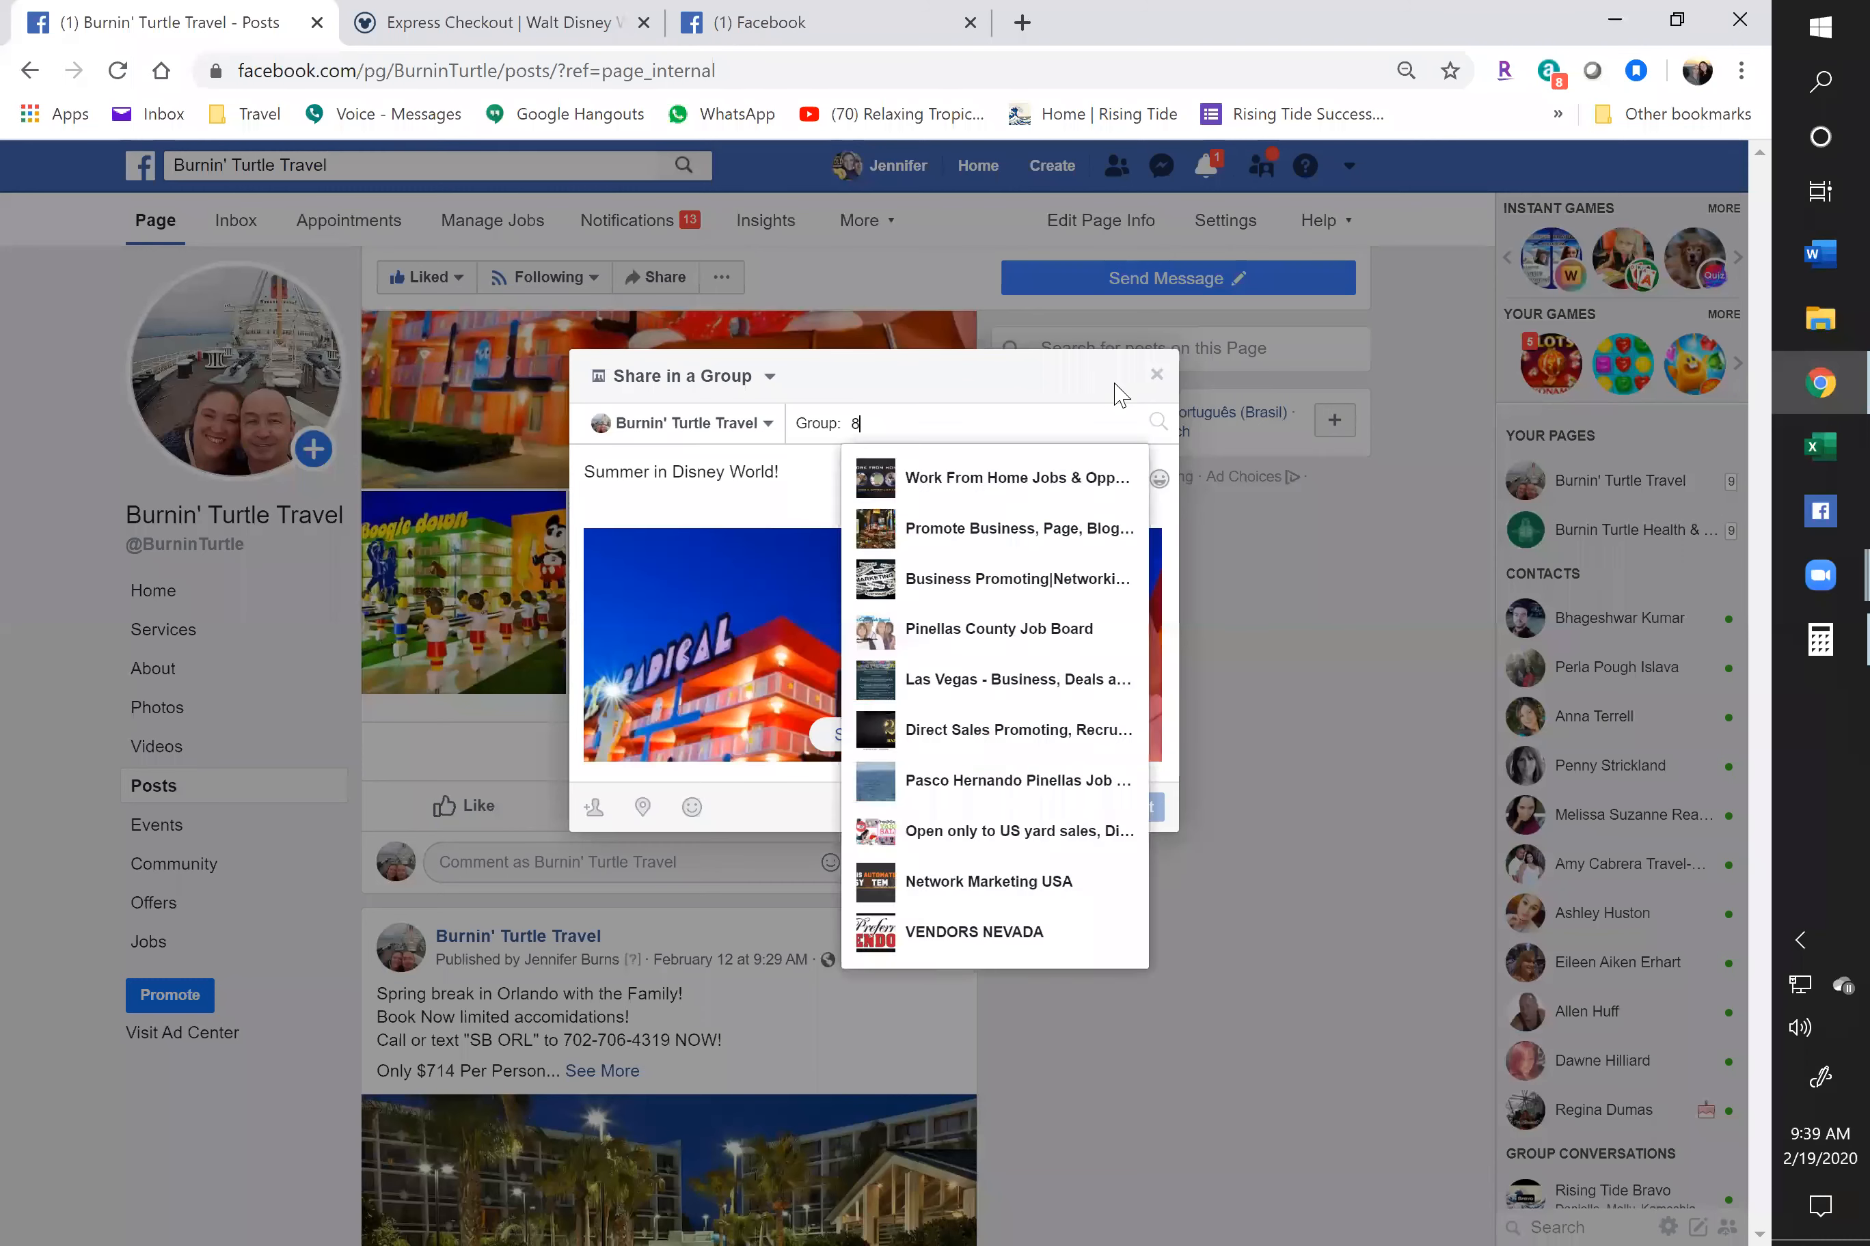
pyautogui.press('BackSpace')
pyautogui.press('BackSpace')
pyautogui.press('BackSpace')
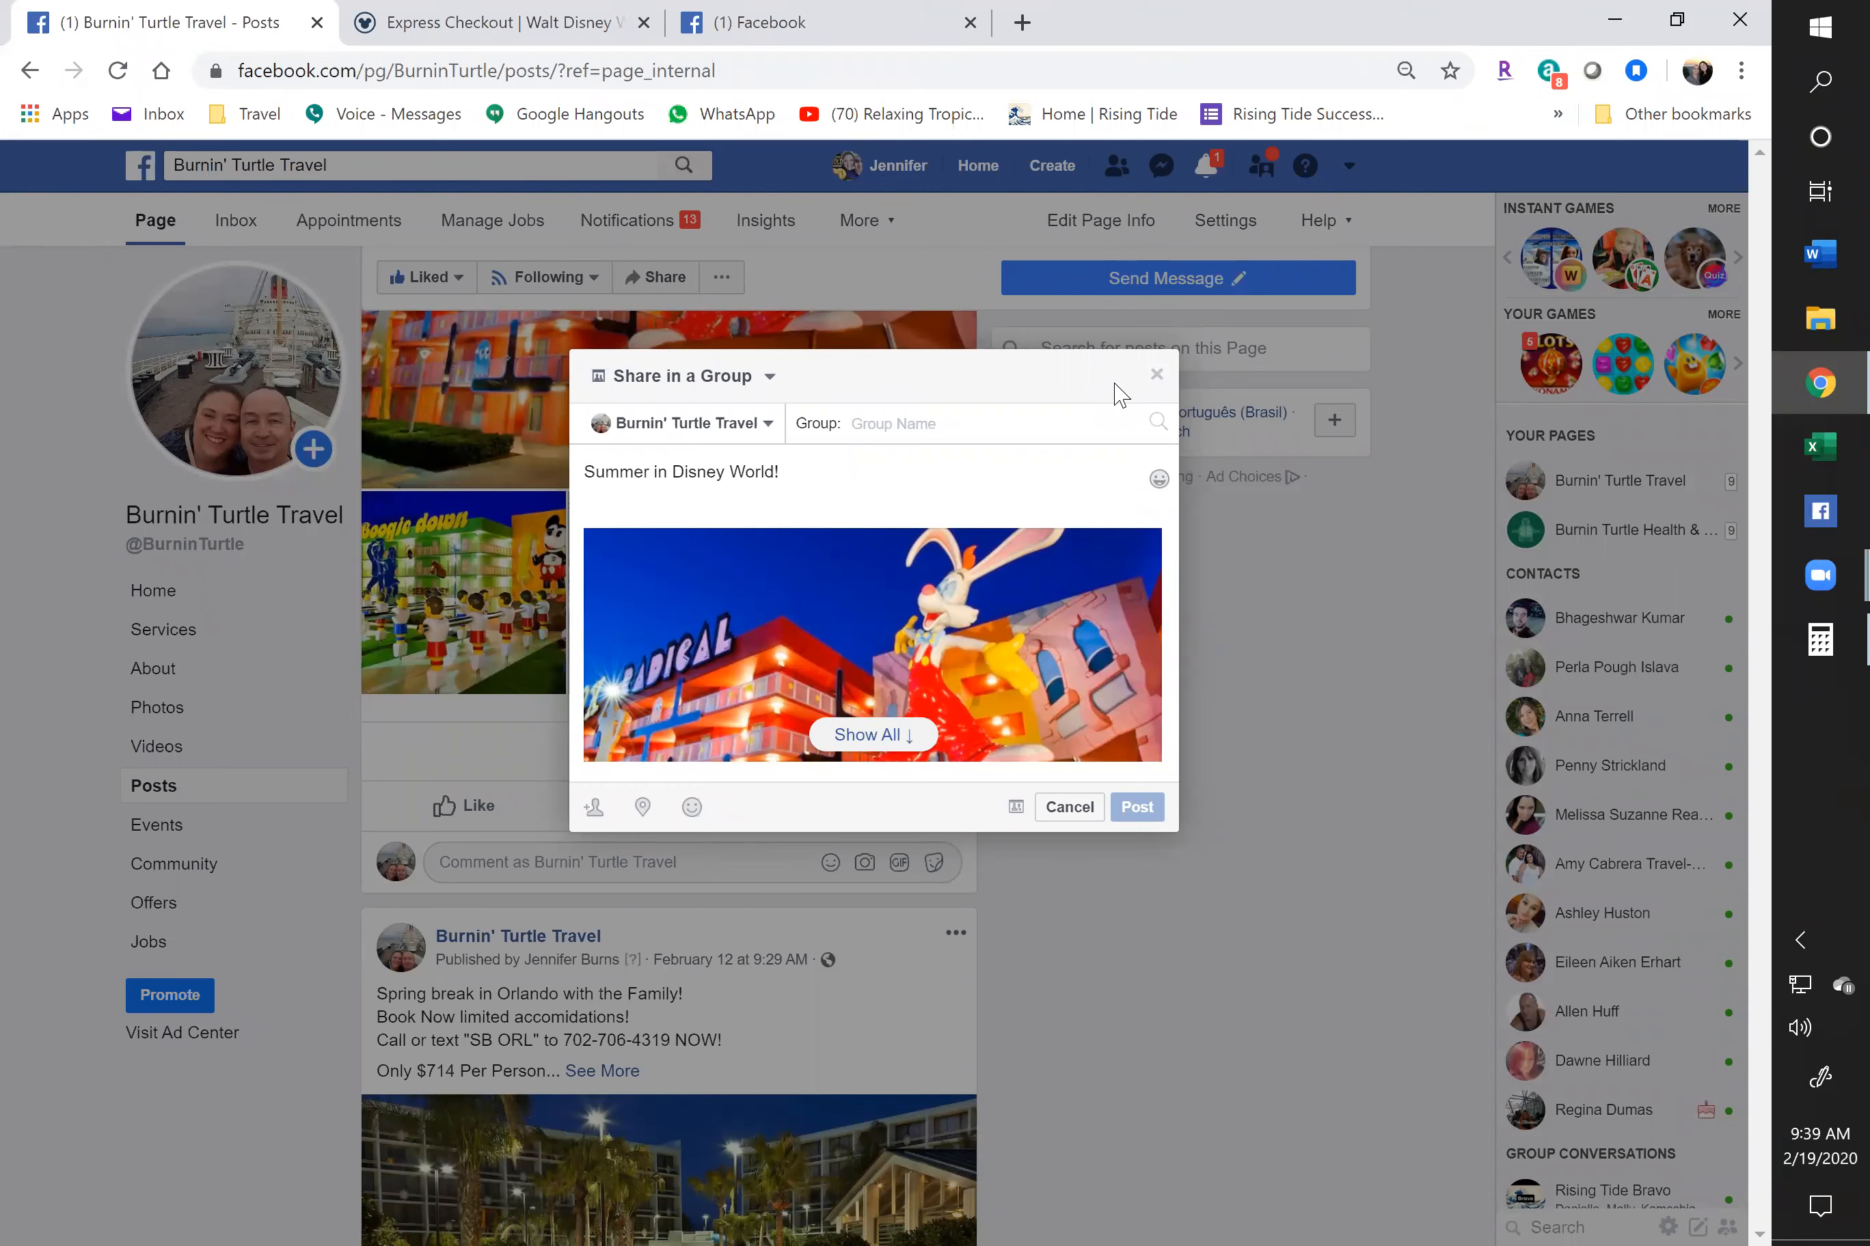
pyautogui.write('yard')
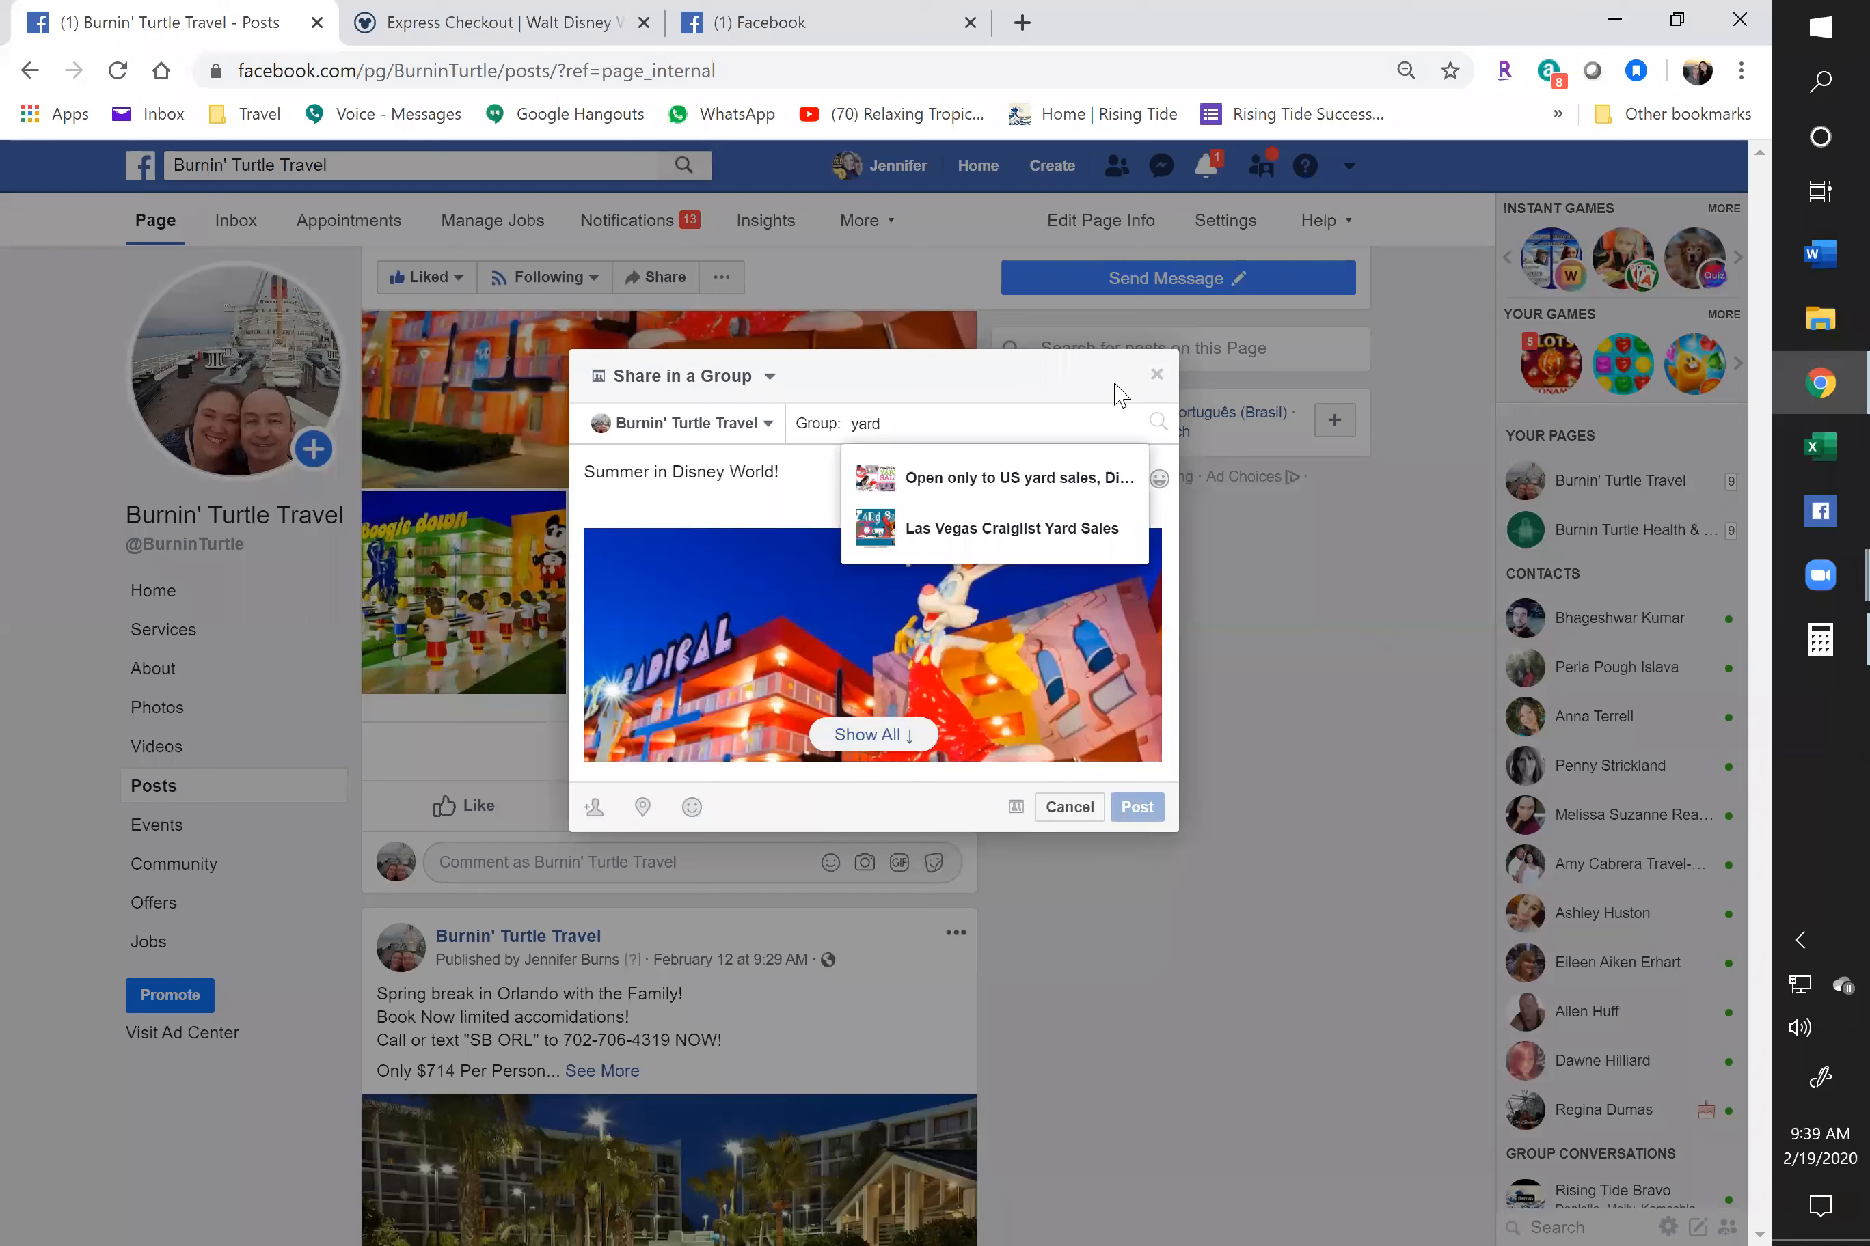
pyautogui.click(1016, 545)
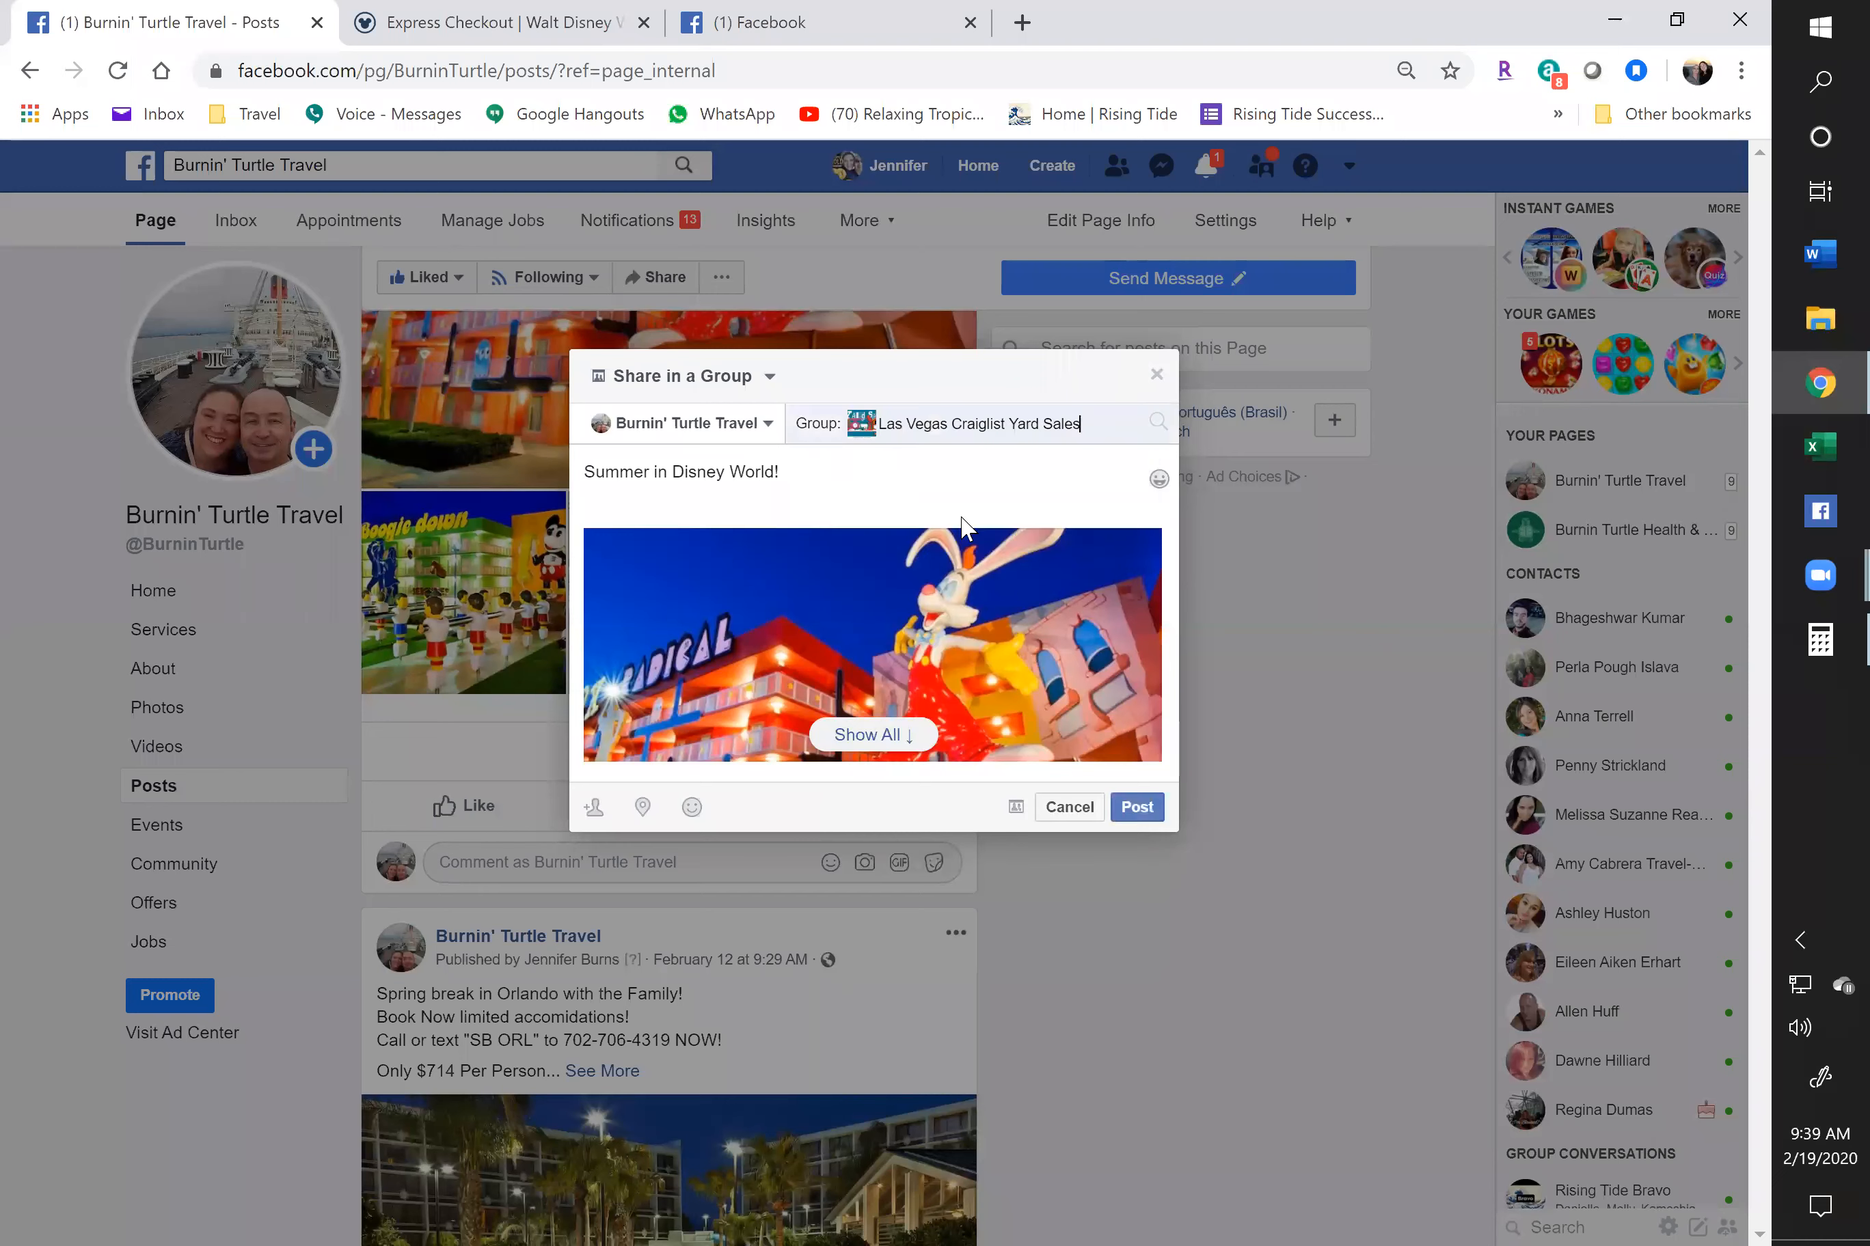
pyautogui.click(1144, 809)
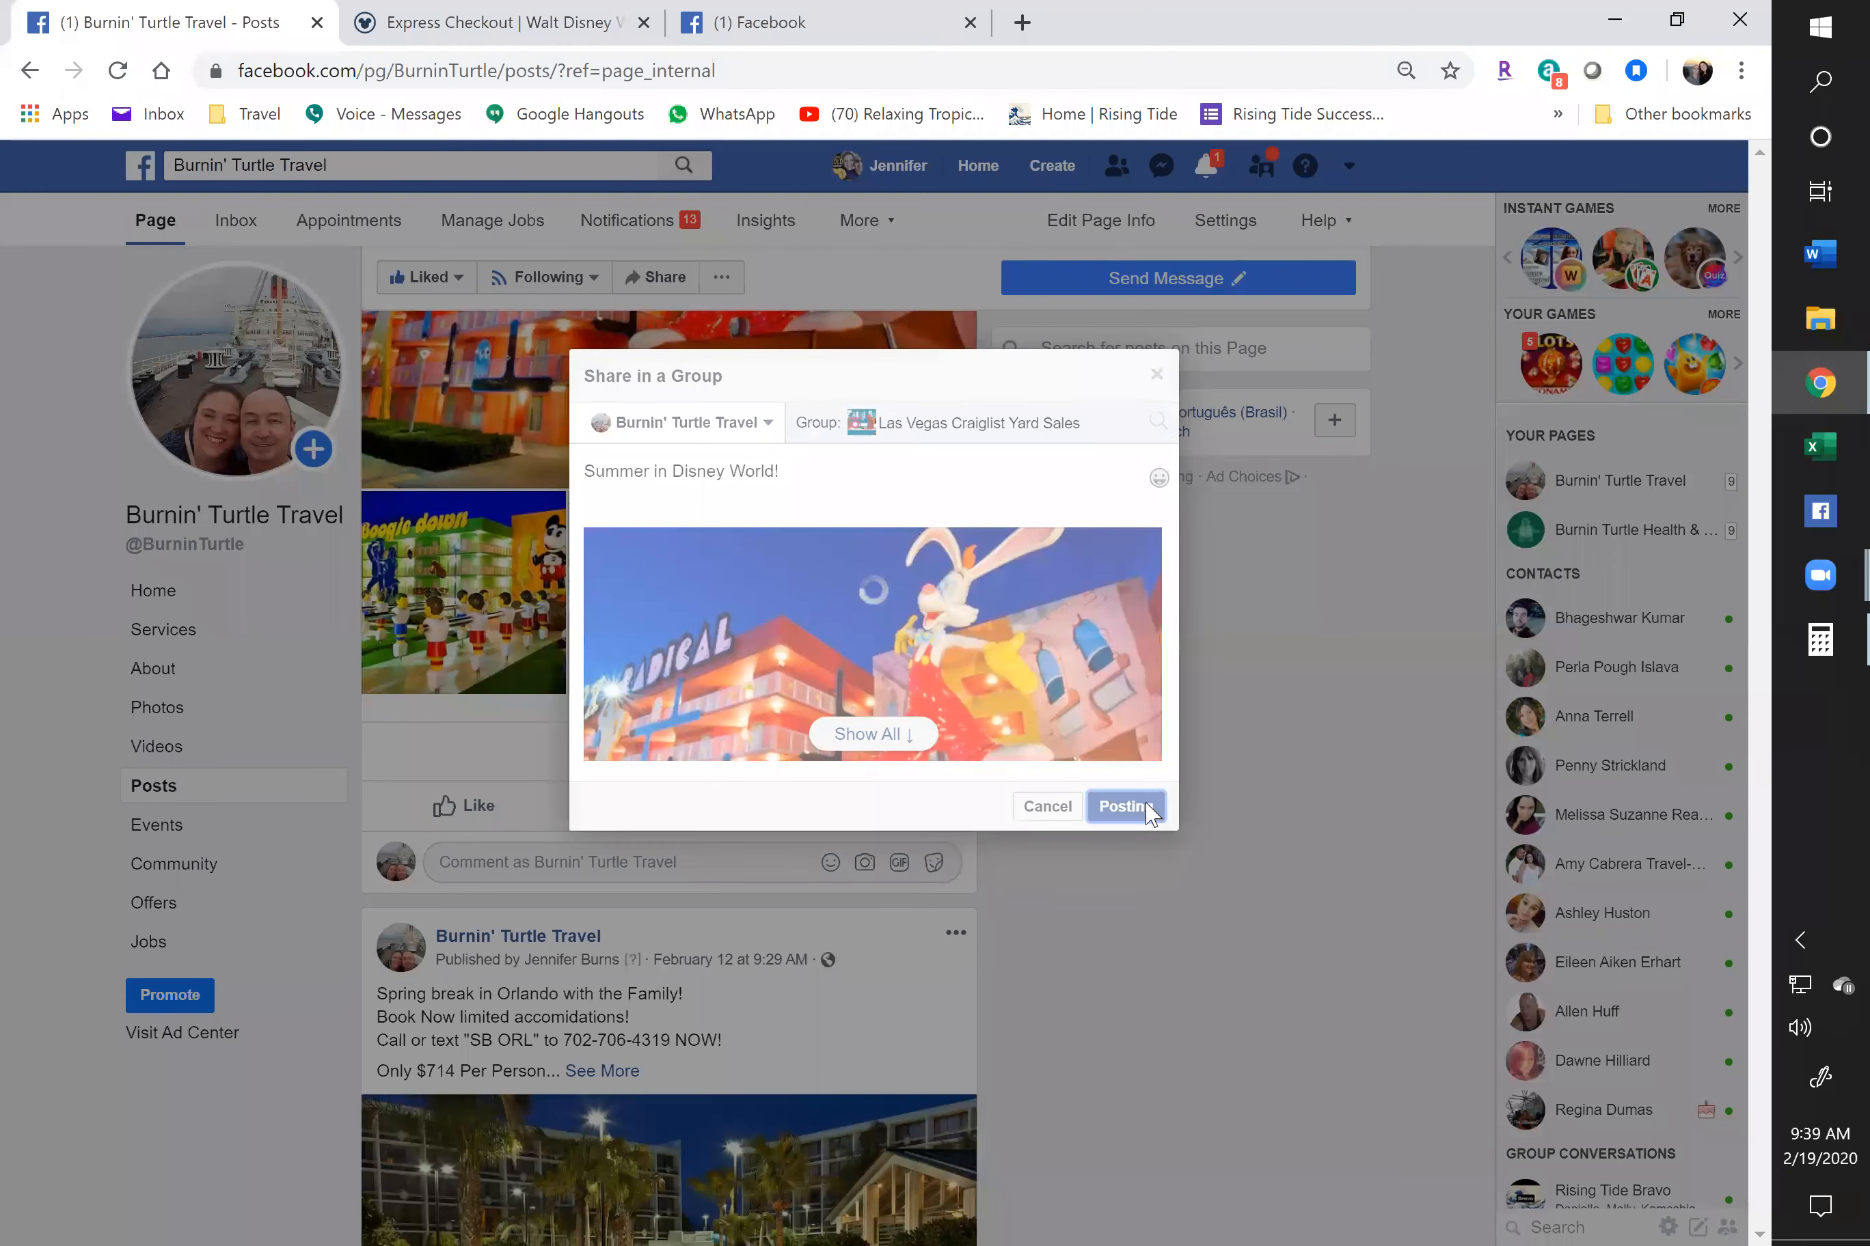
pyautogui.rightClick(980, 531)
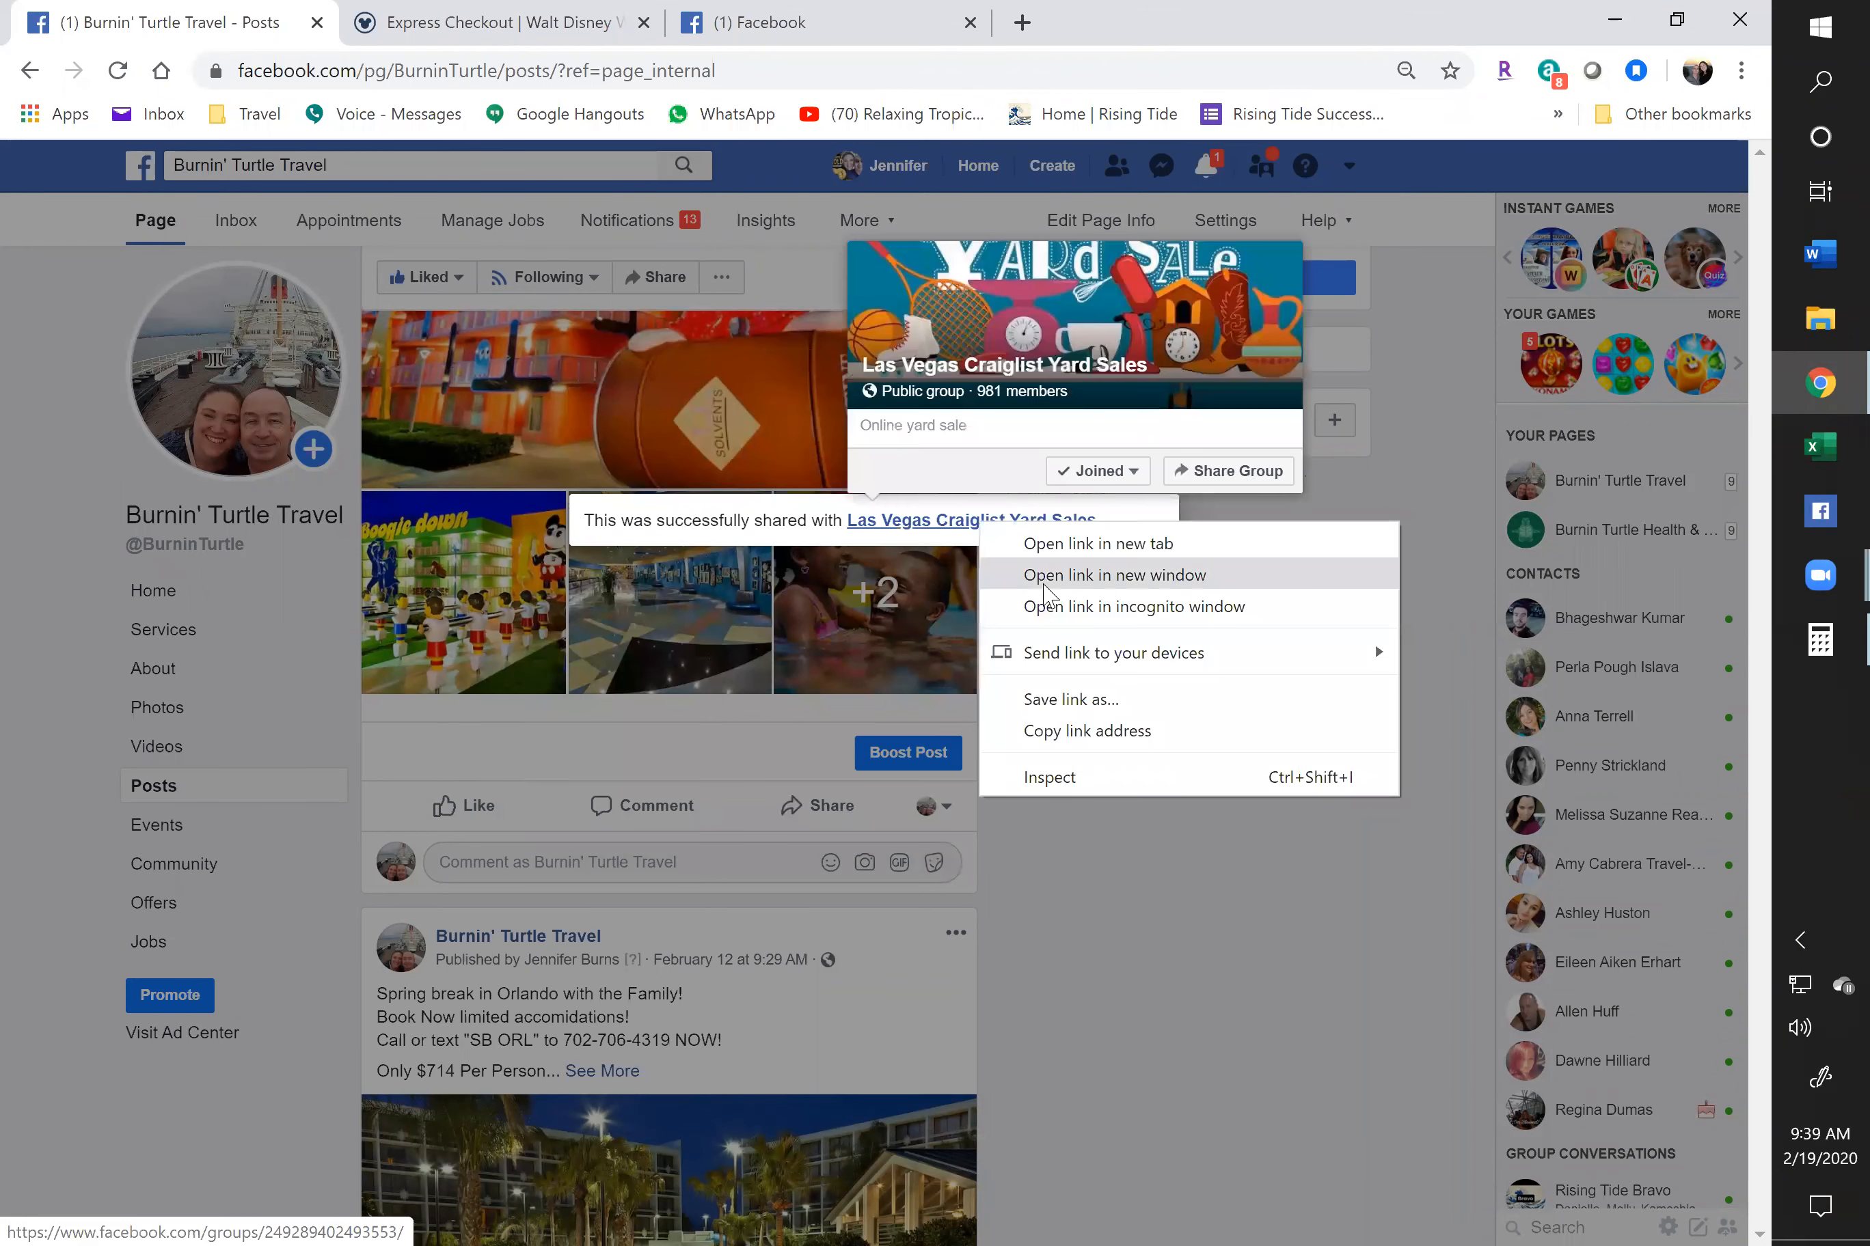
pyautogui.click(1060, 585)
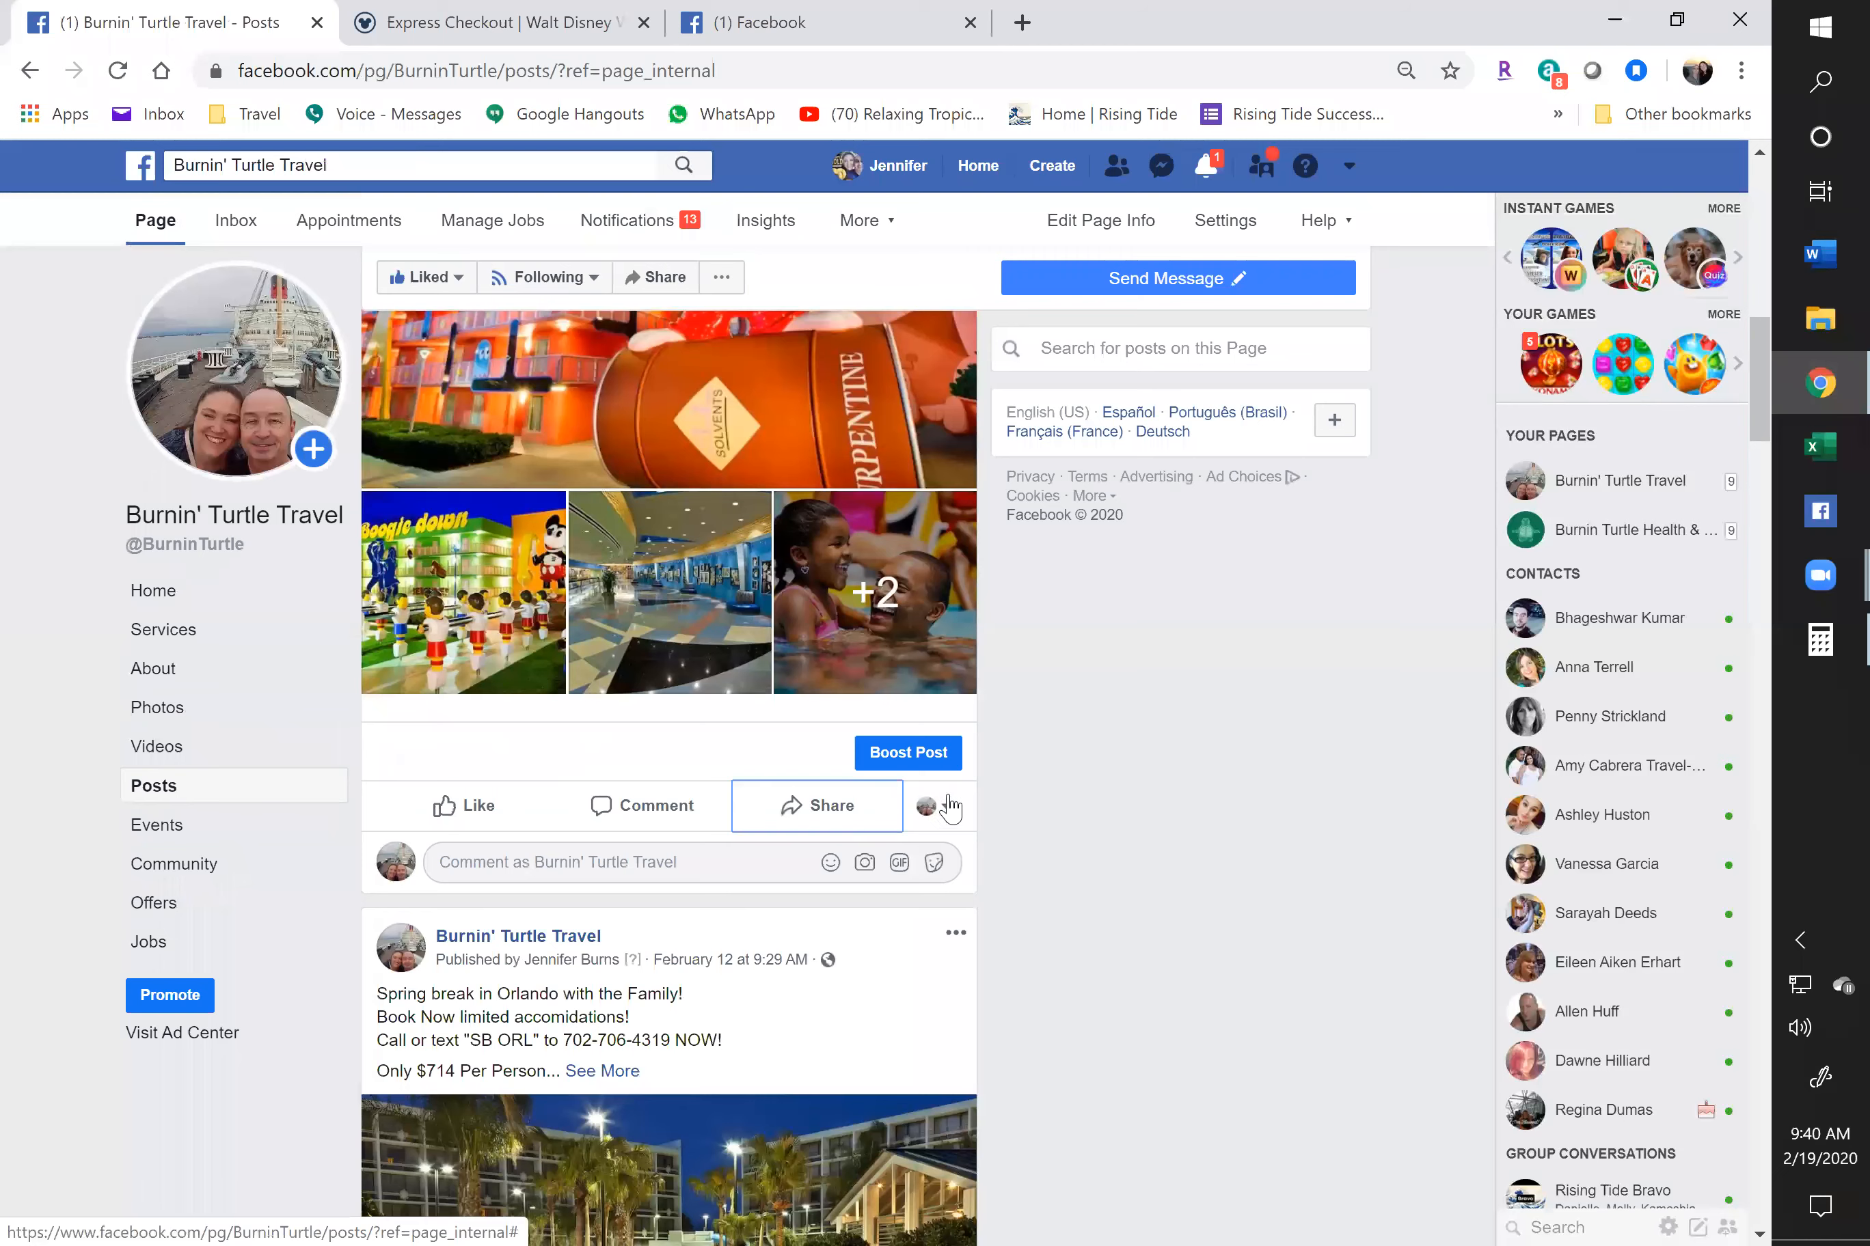
# Switch to the personal profile and choose USA Classified Ads - Buy, Sell, Trade as the share destination
pyautogui.click(935, 806)
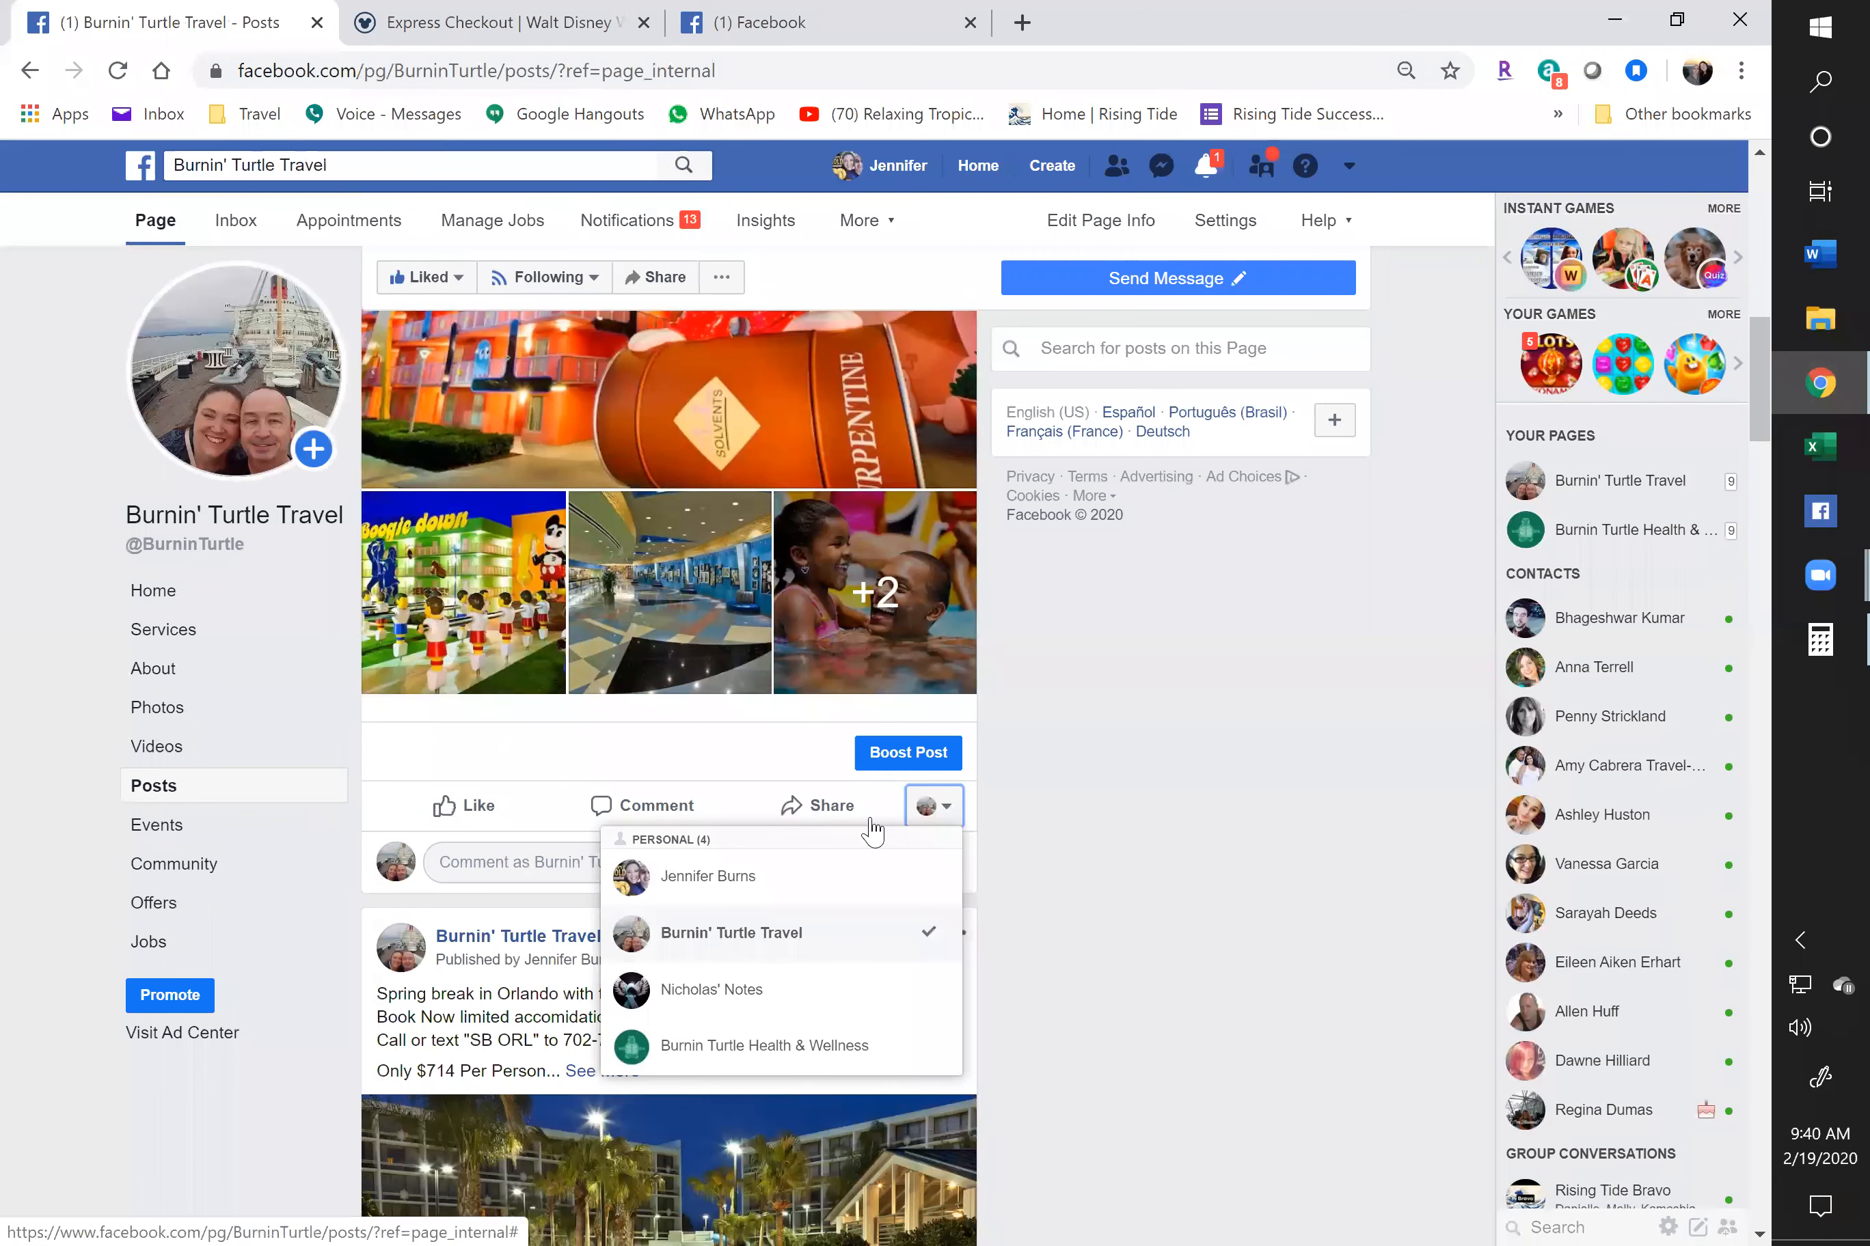
pyautogui.click(691, 888)
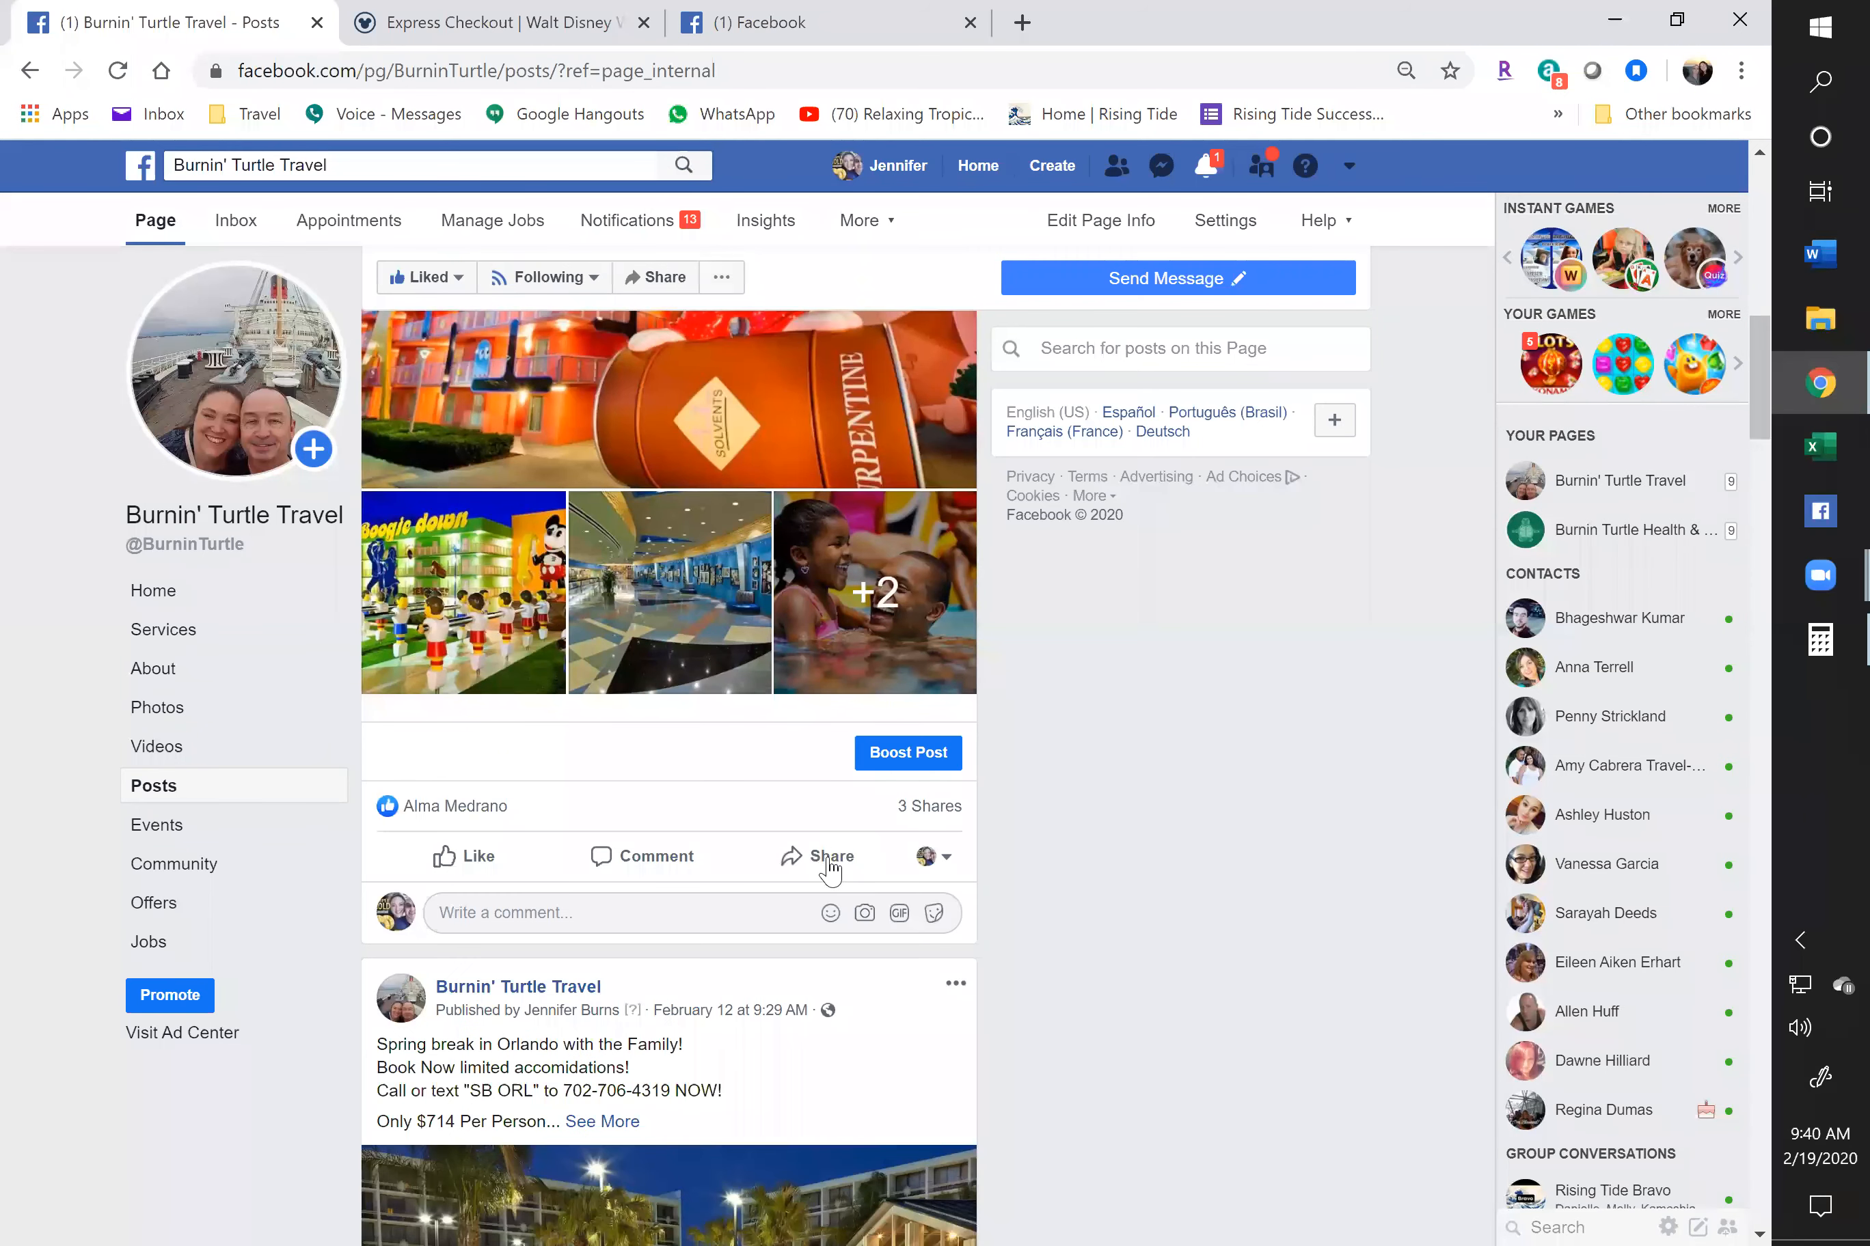
pyautogui.click(829, 864)
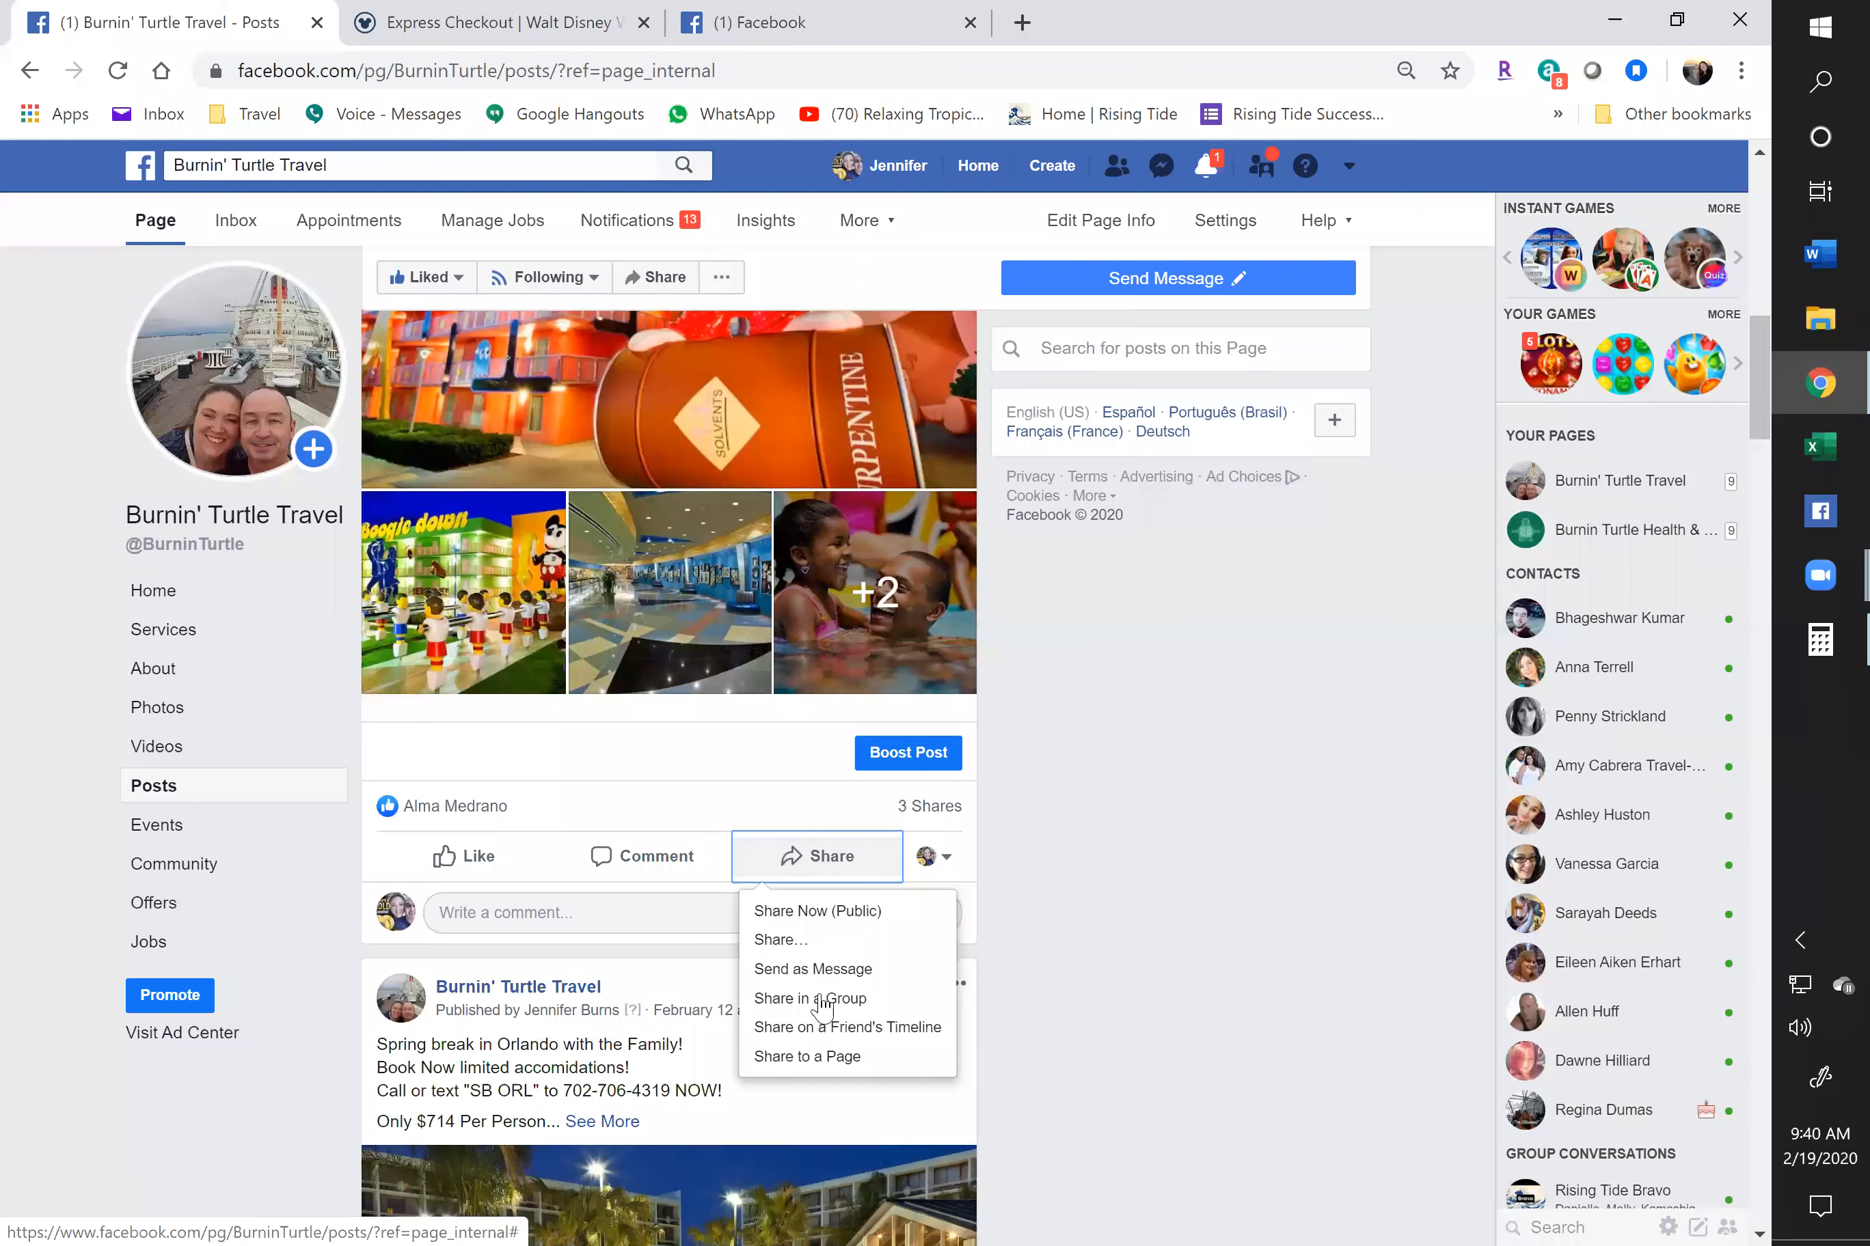
pyautogui.click(971, 549)
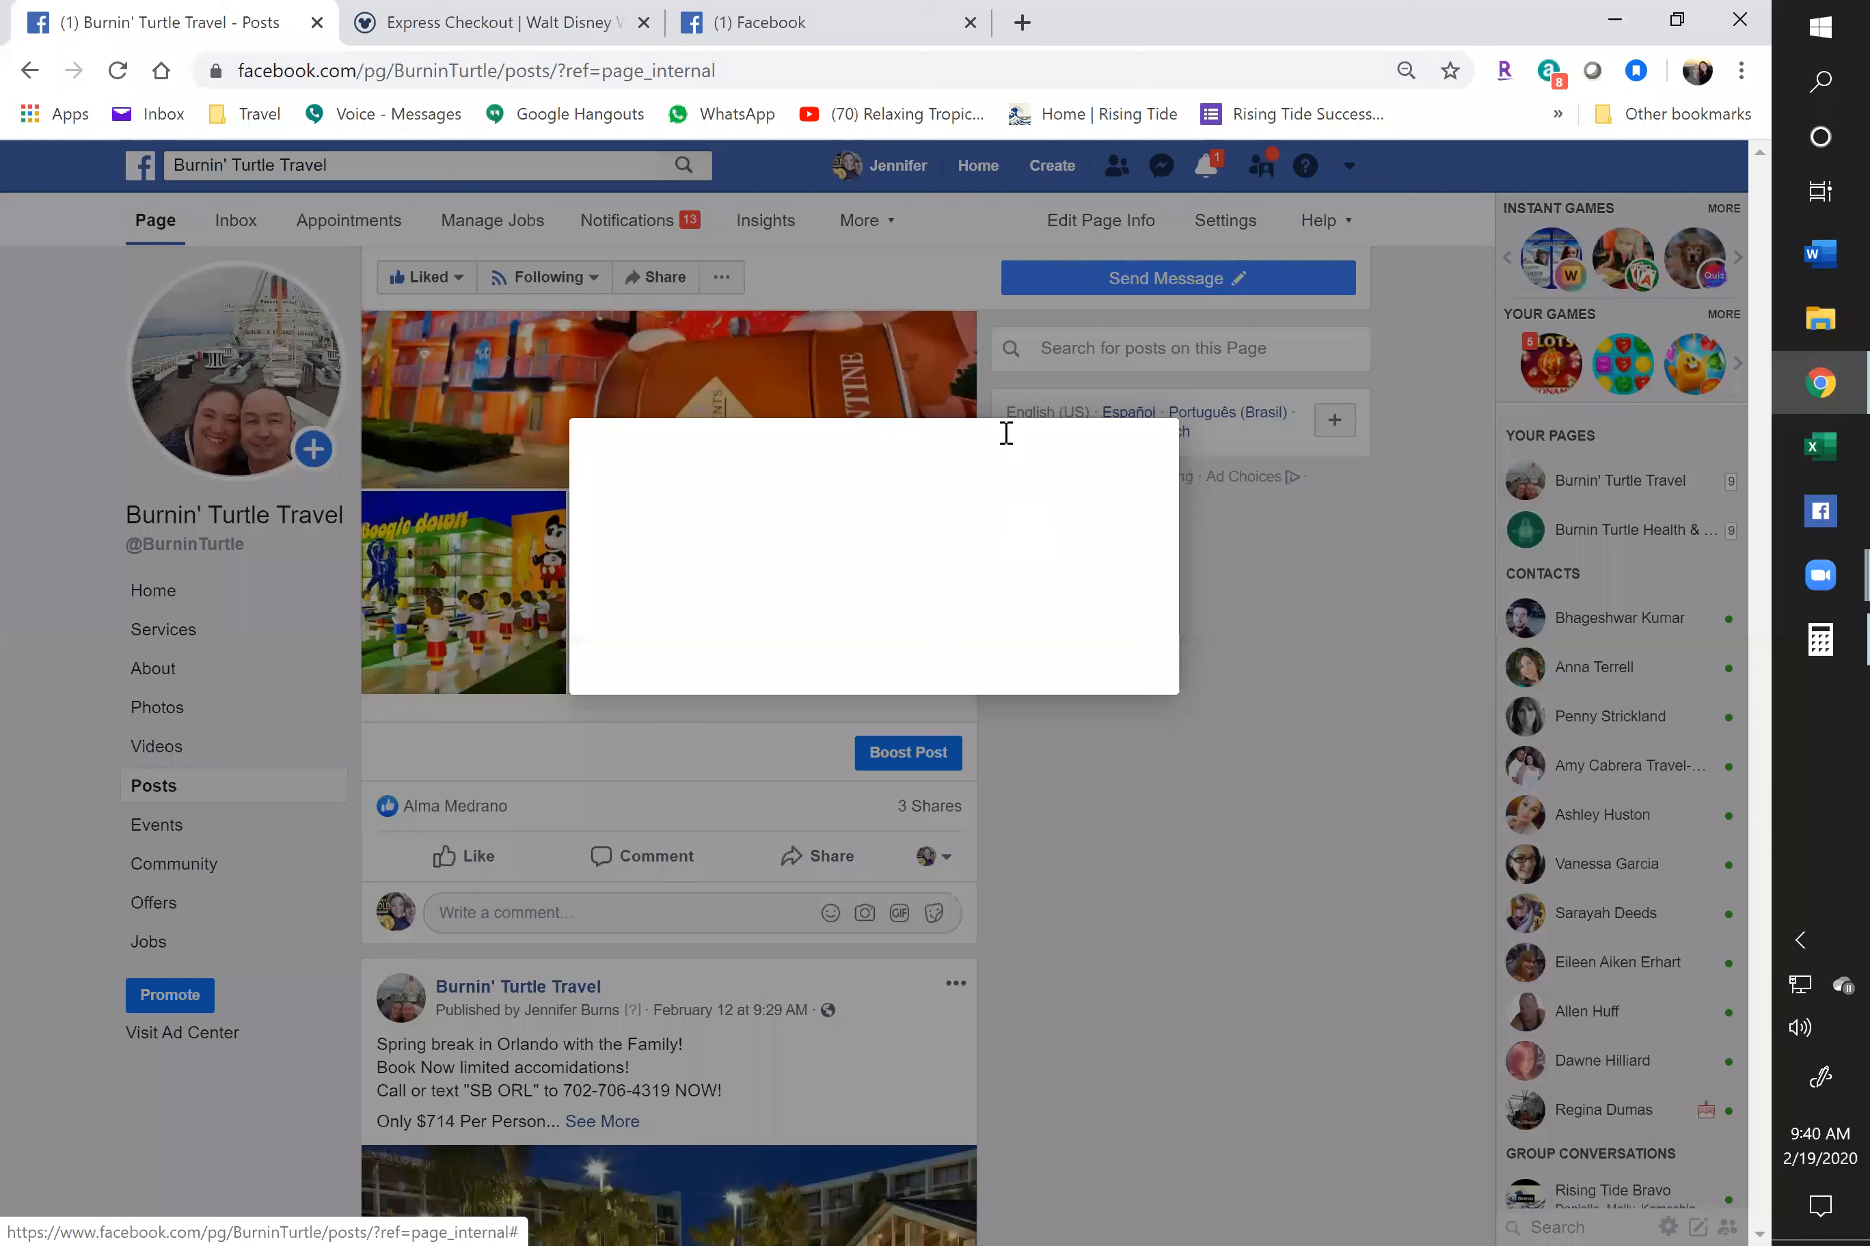
pyautogui.write('c')
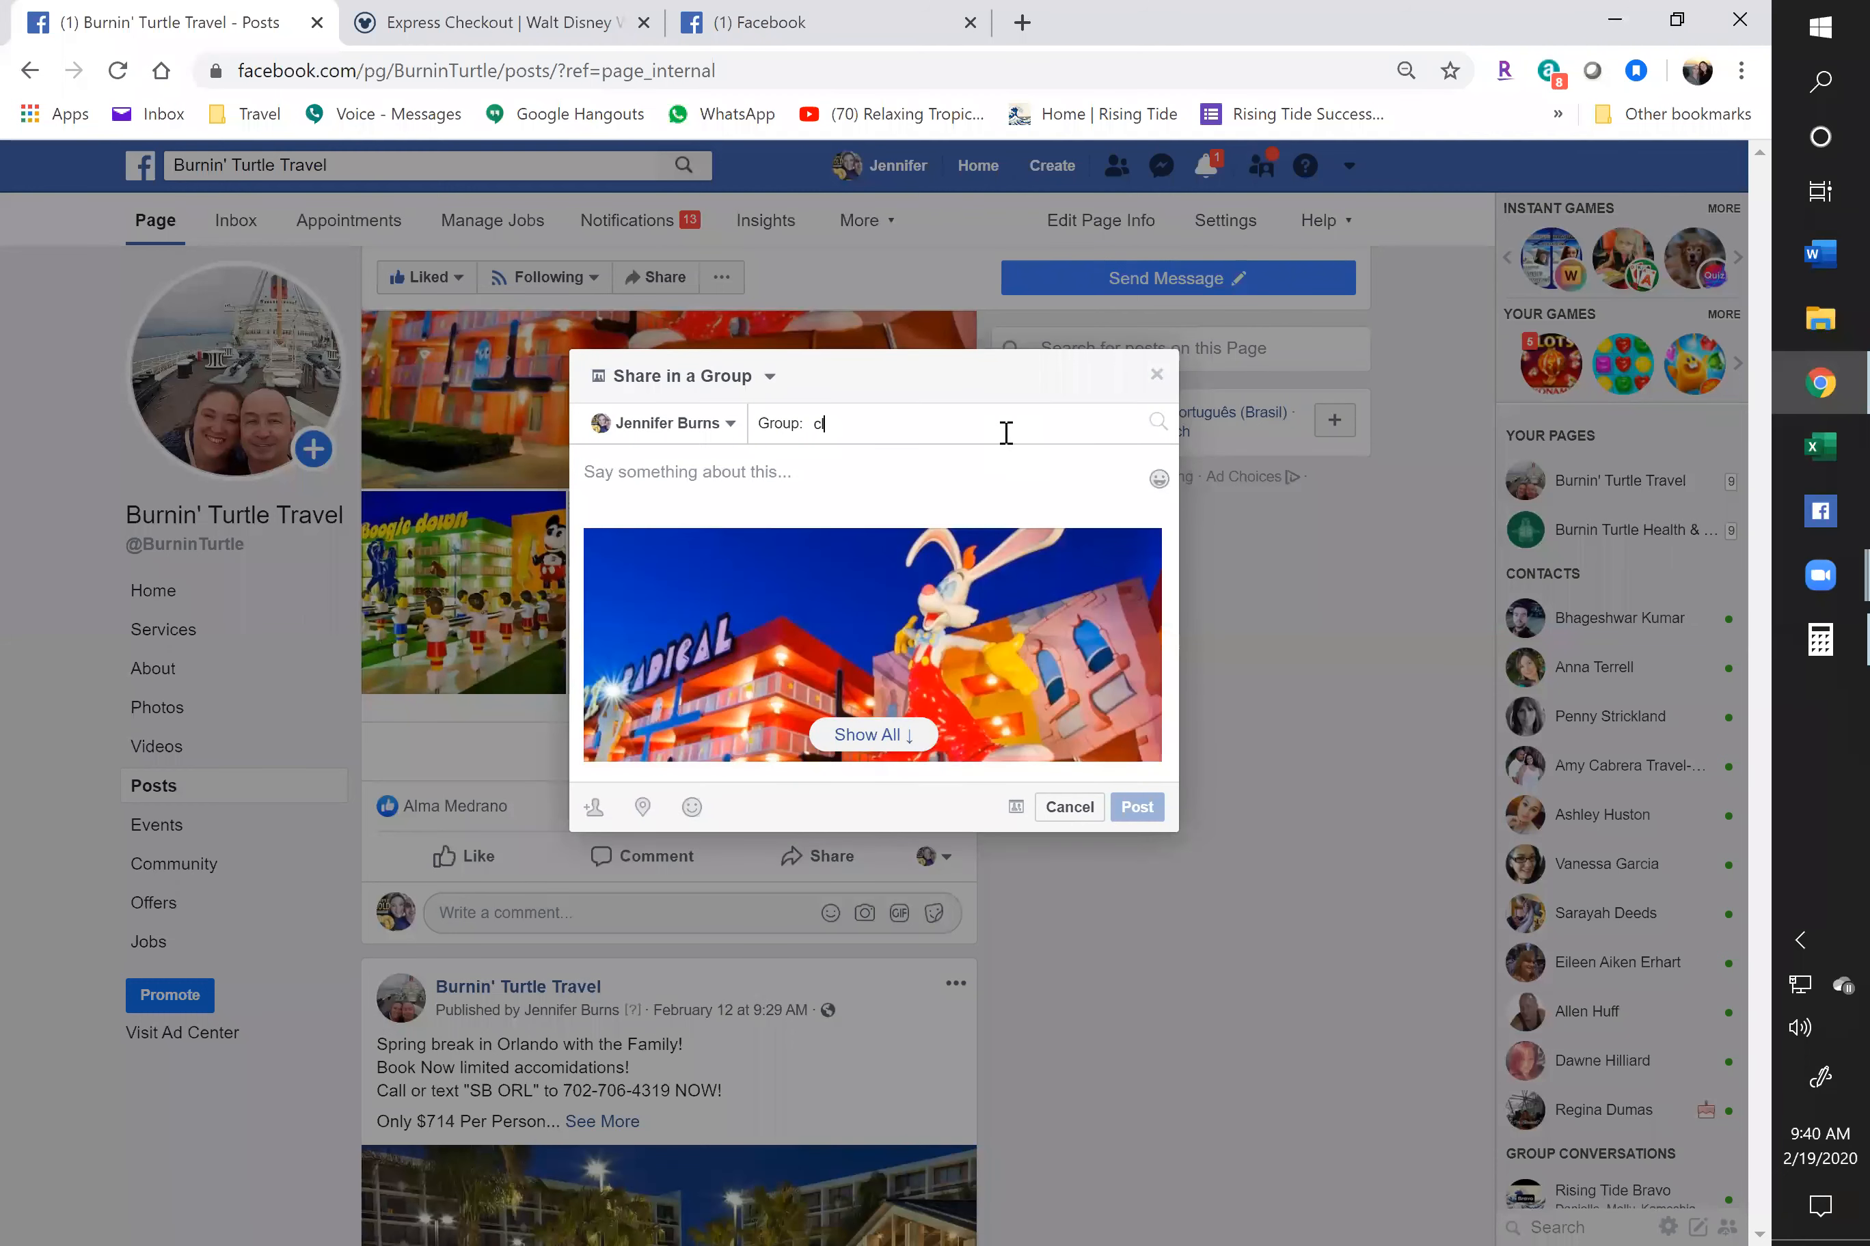
pyautogui.write('lassified Ads - Buy, Sell, Trade')
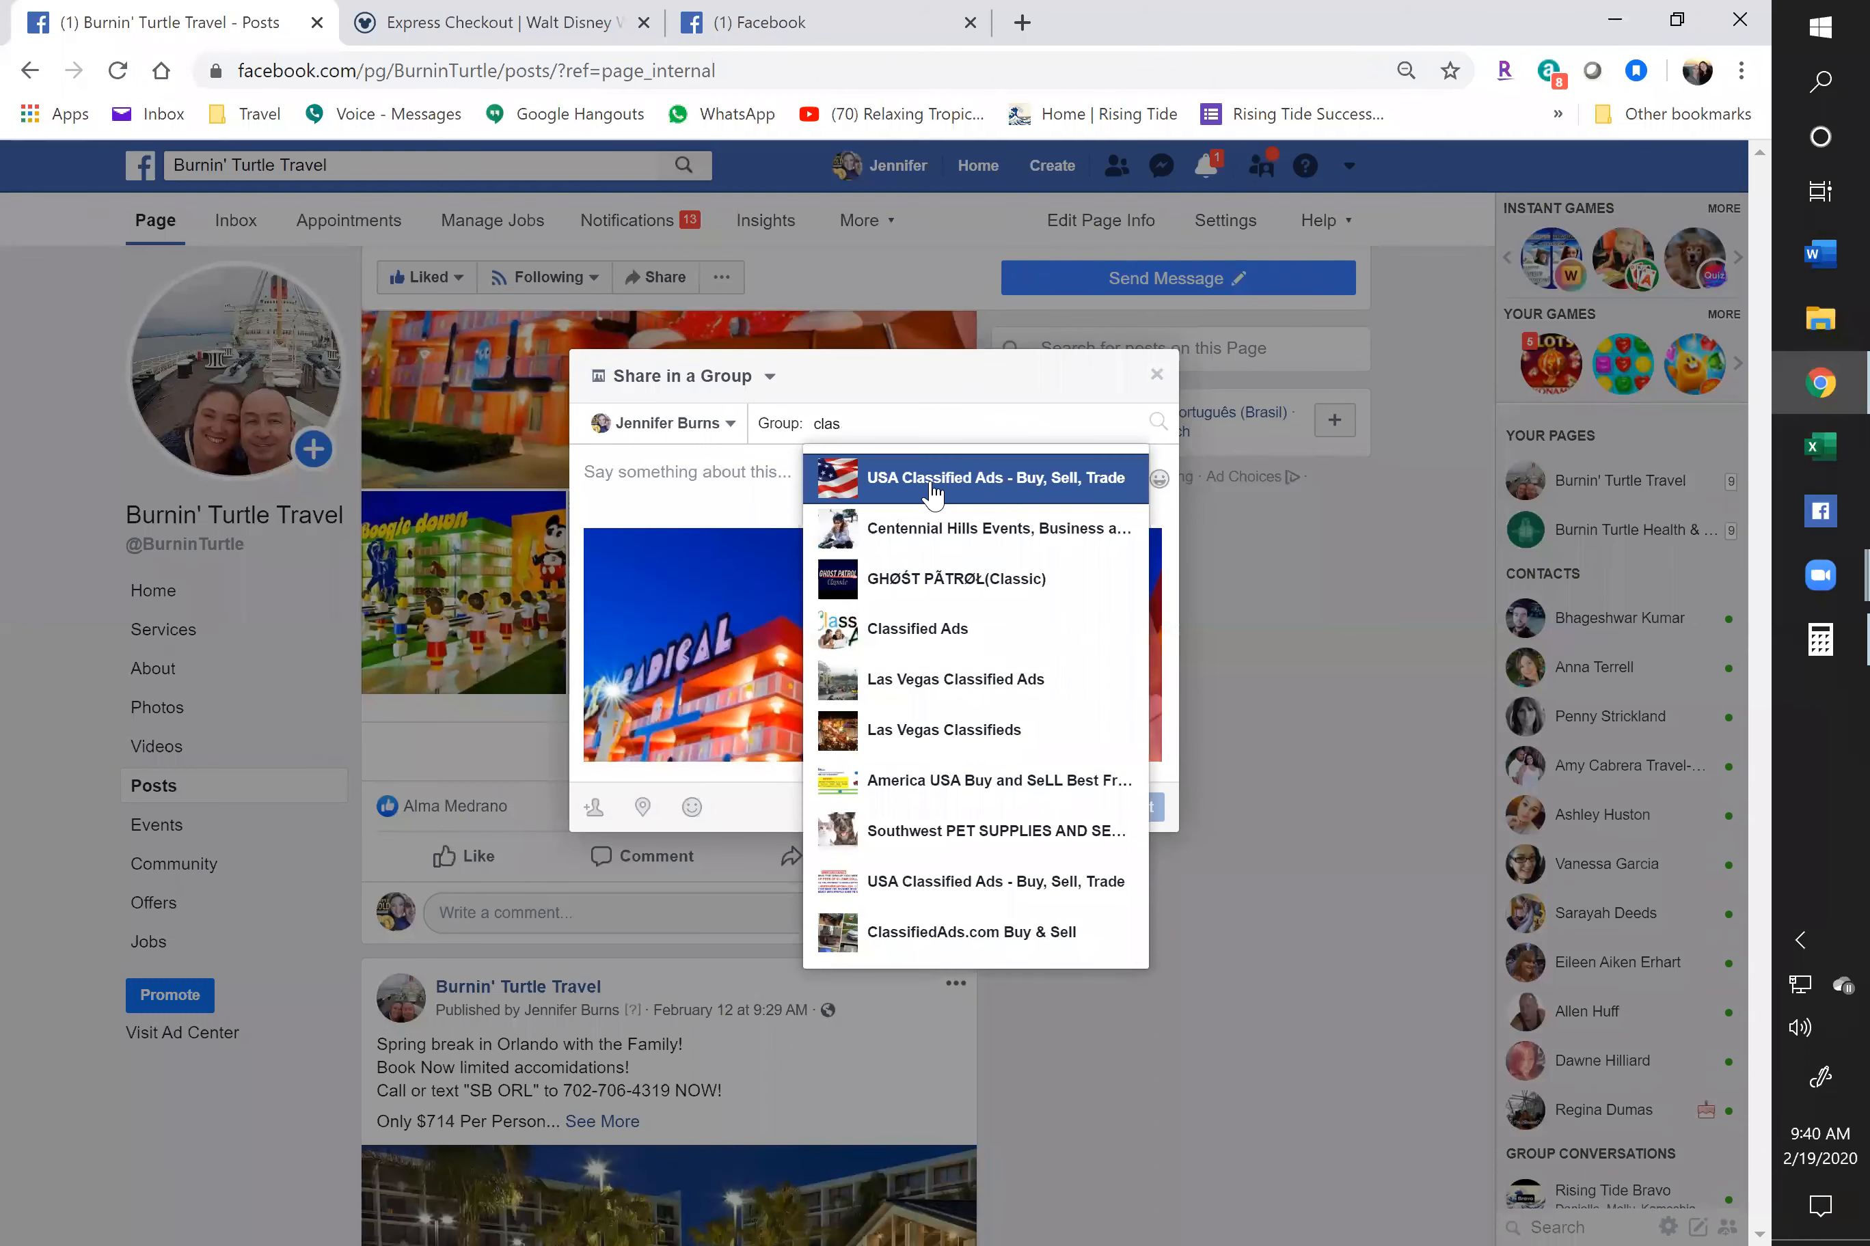
pyautogui.click(932, 482)
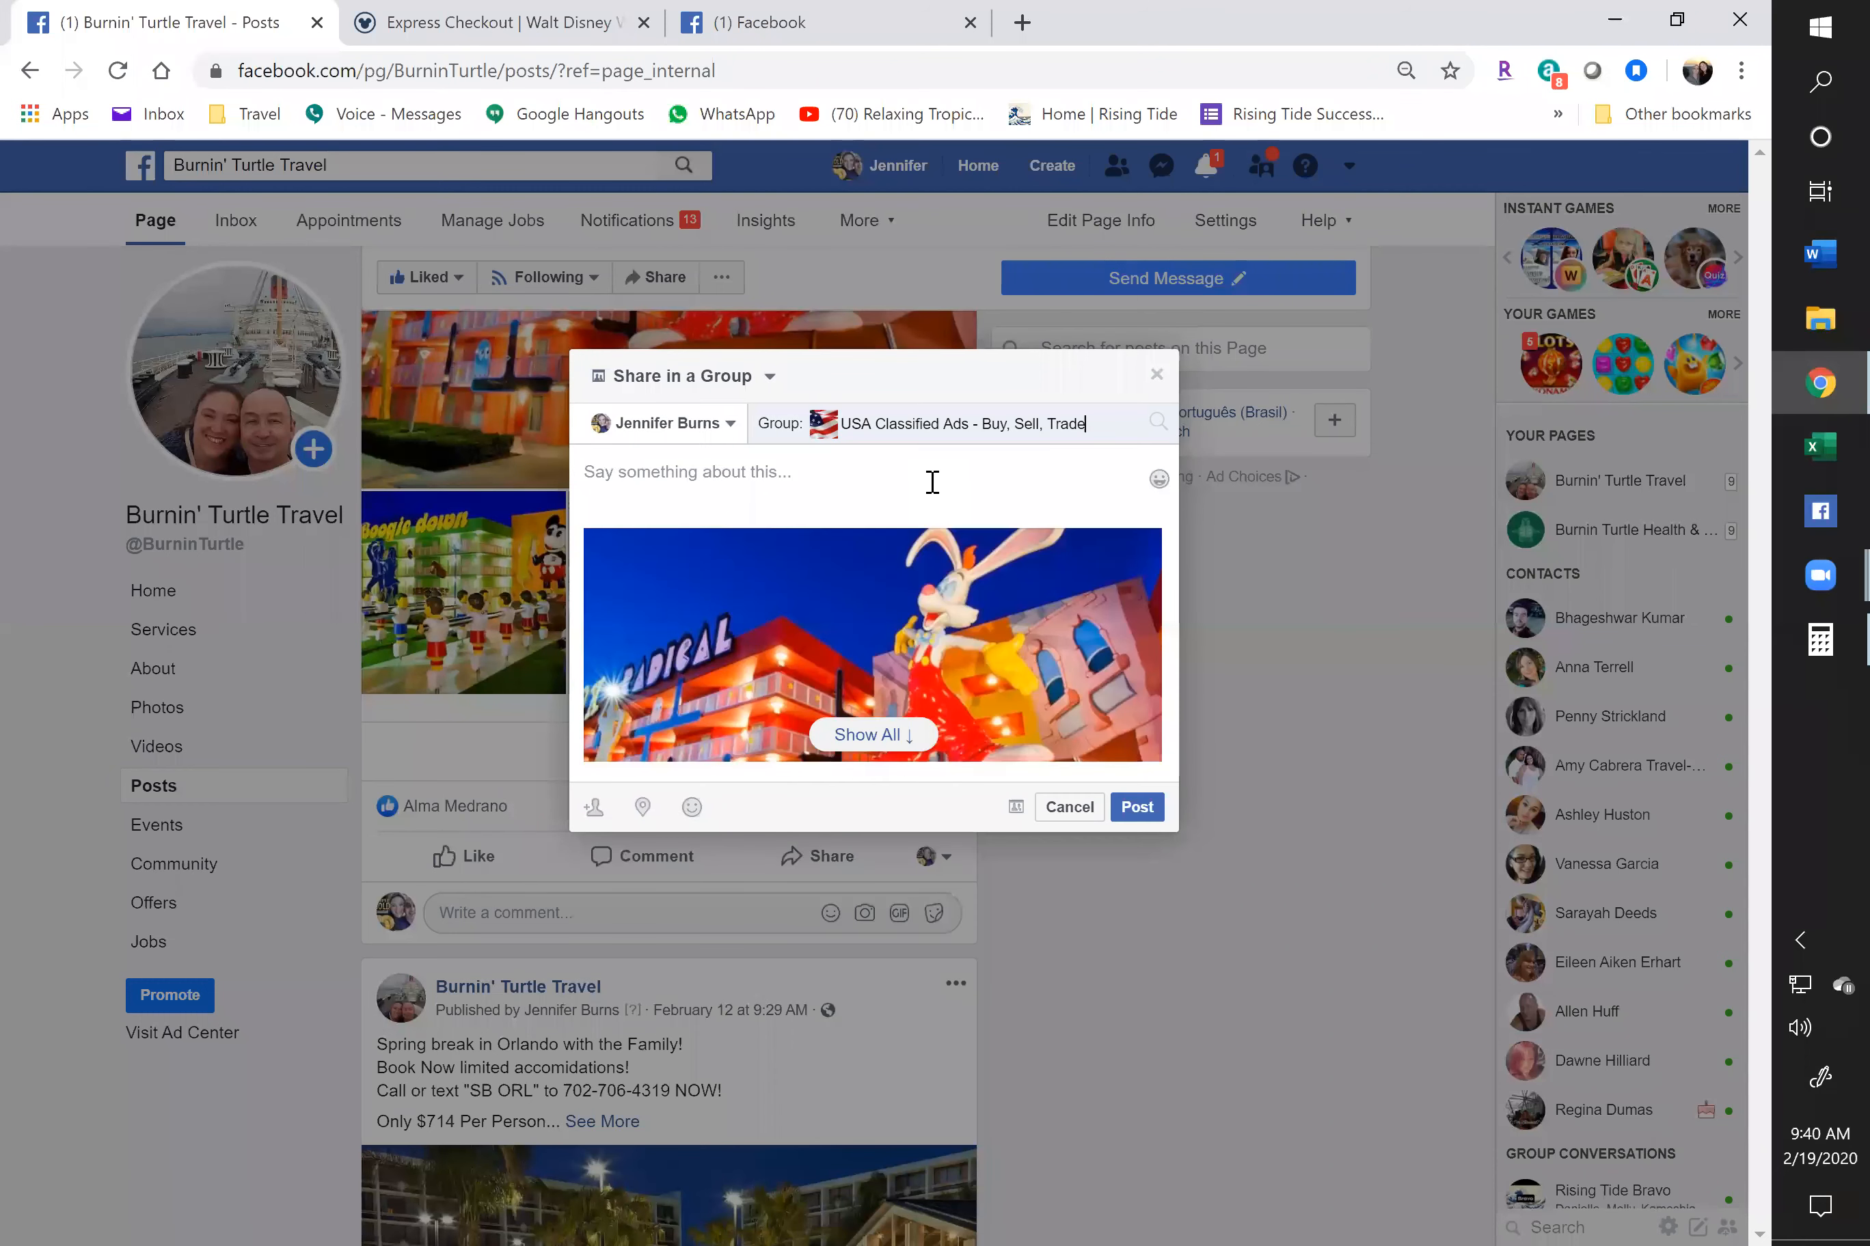
# Write the message 'Summer 2020 in Disney World with the Family!' and post the share
pyautogui.click(764, 472)
pyautogui.write('Summer in Disney World!')
pyautogui.click(653, 472)
pyautogui.hotkey('shift', 'Right')
pyautogui.hotkey('shift', 'Left')
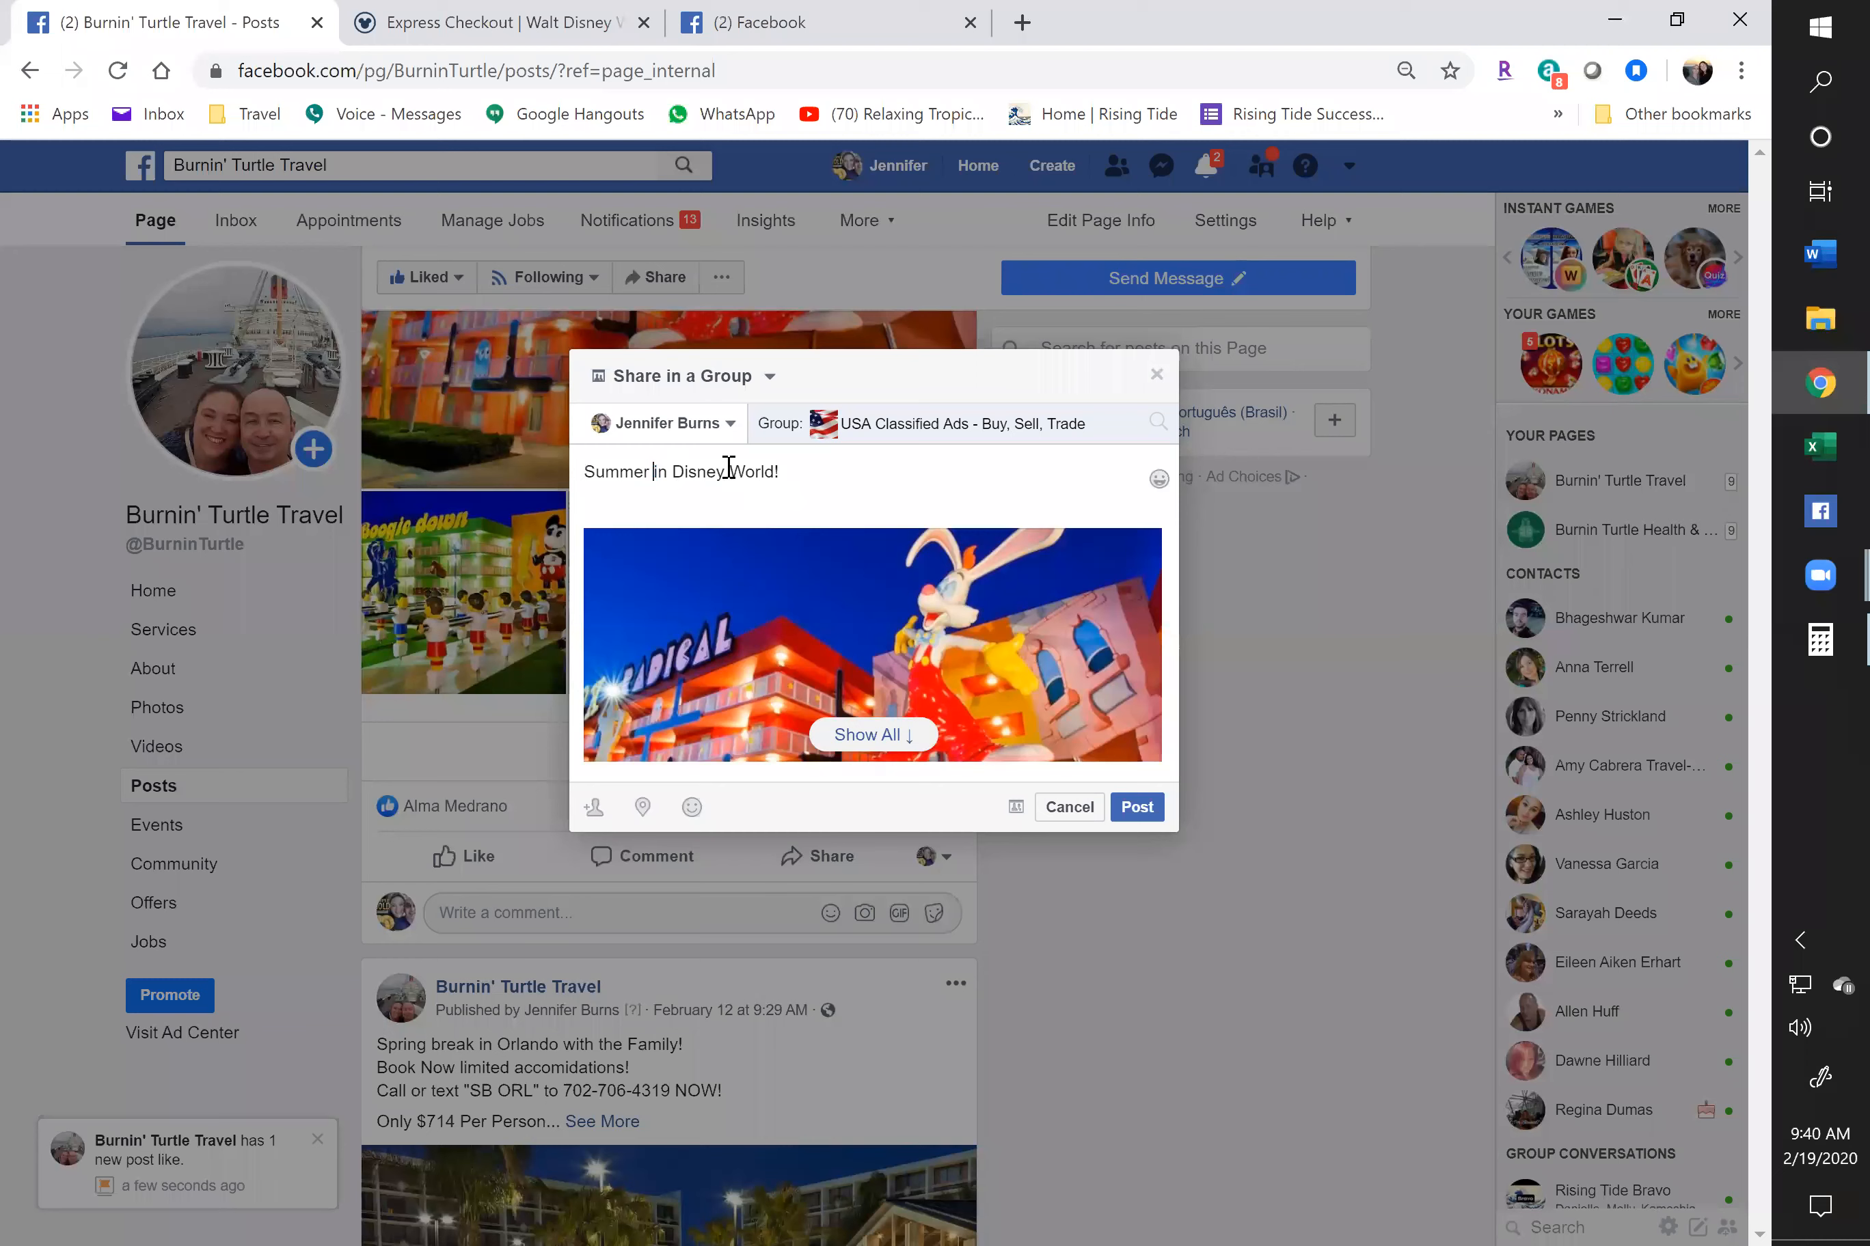
pyautogui.write('2020 in')
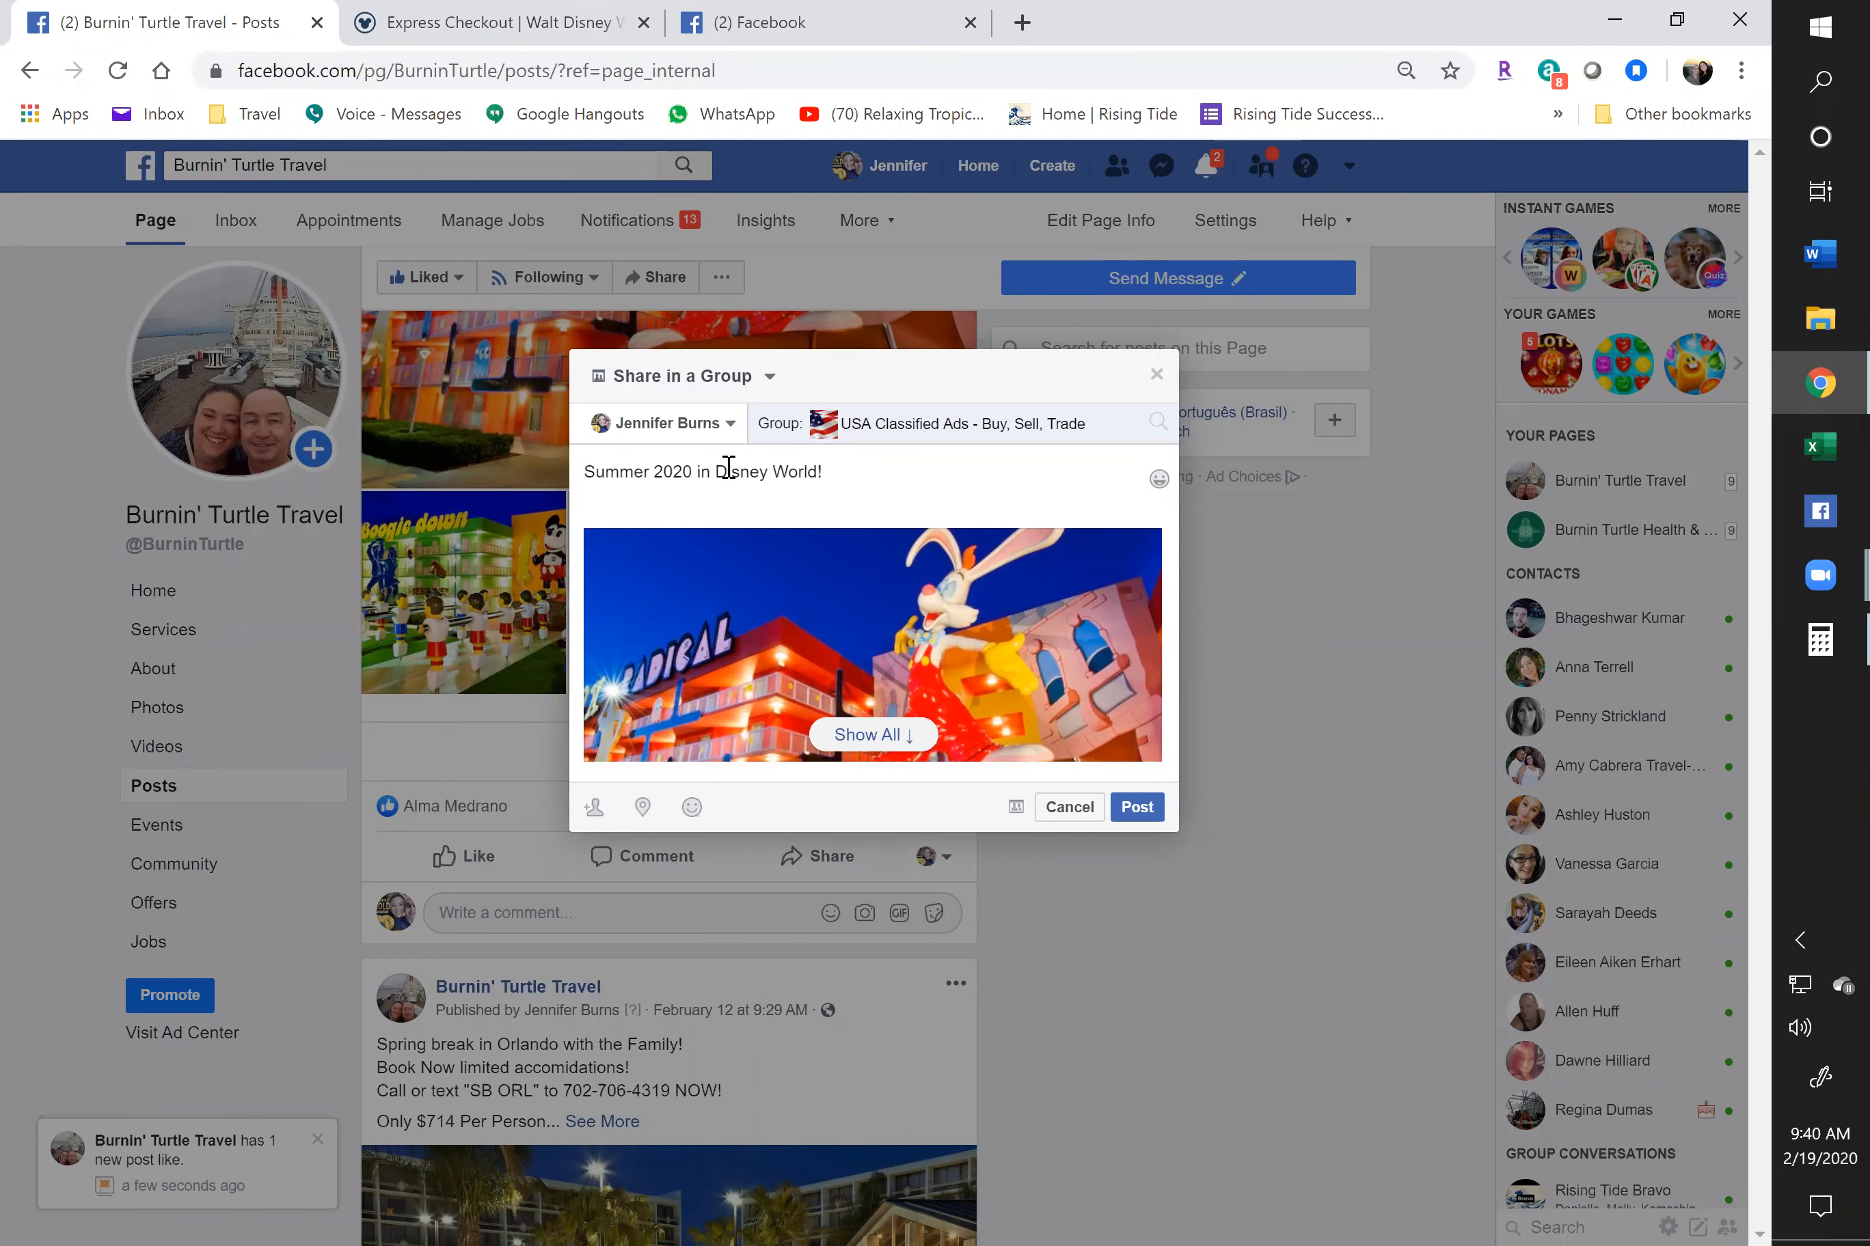
pyautogui.write(' Disney World with the Fami')
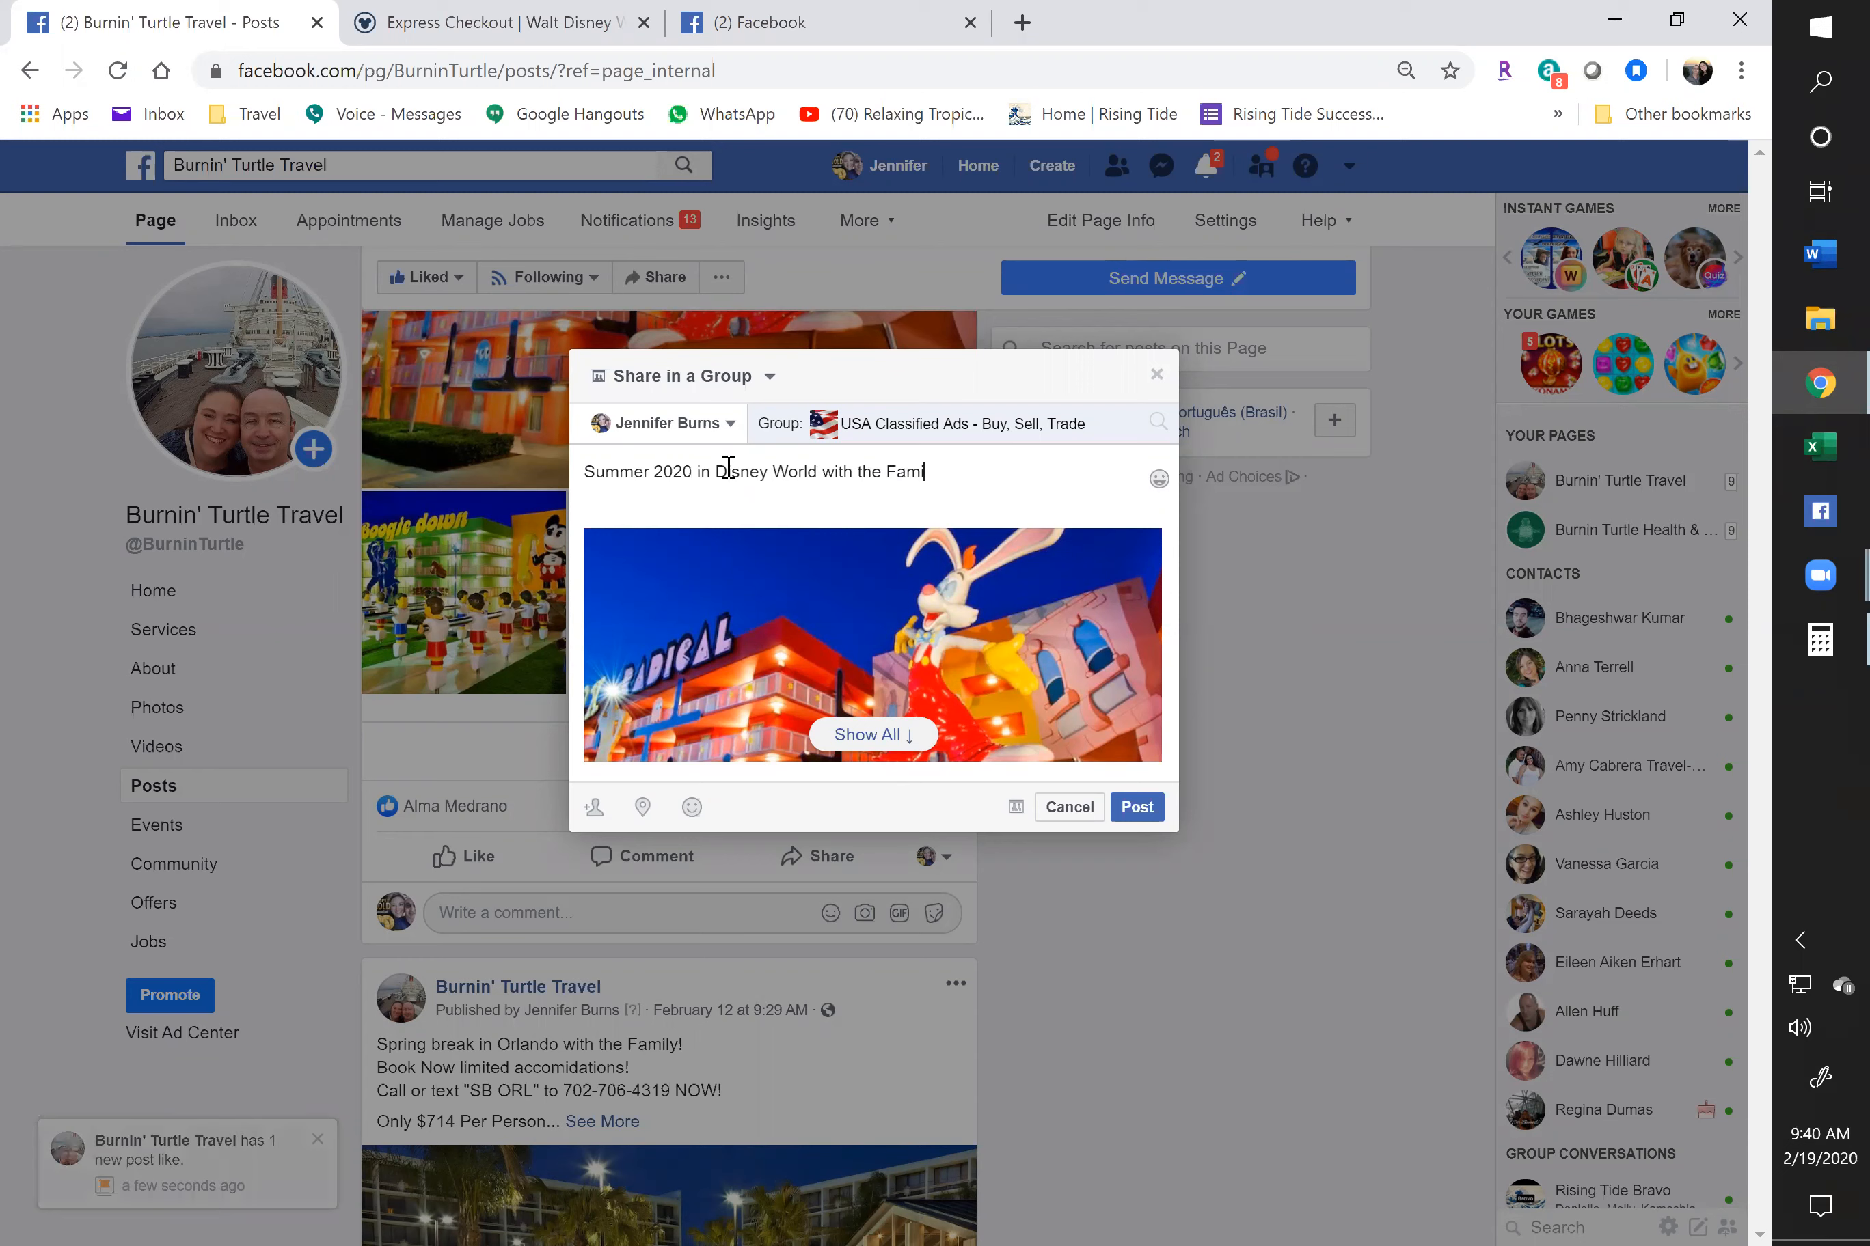
pyautogui.write('ly!')
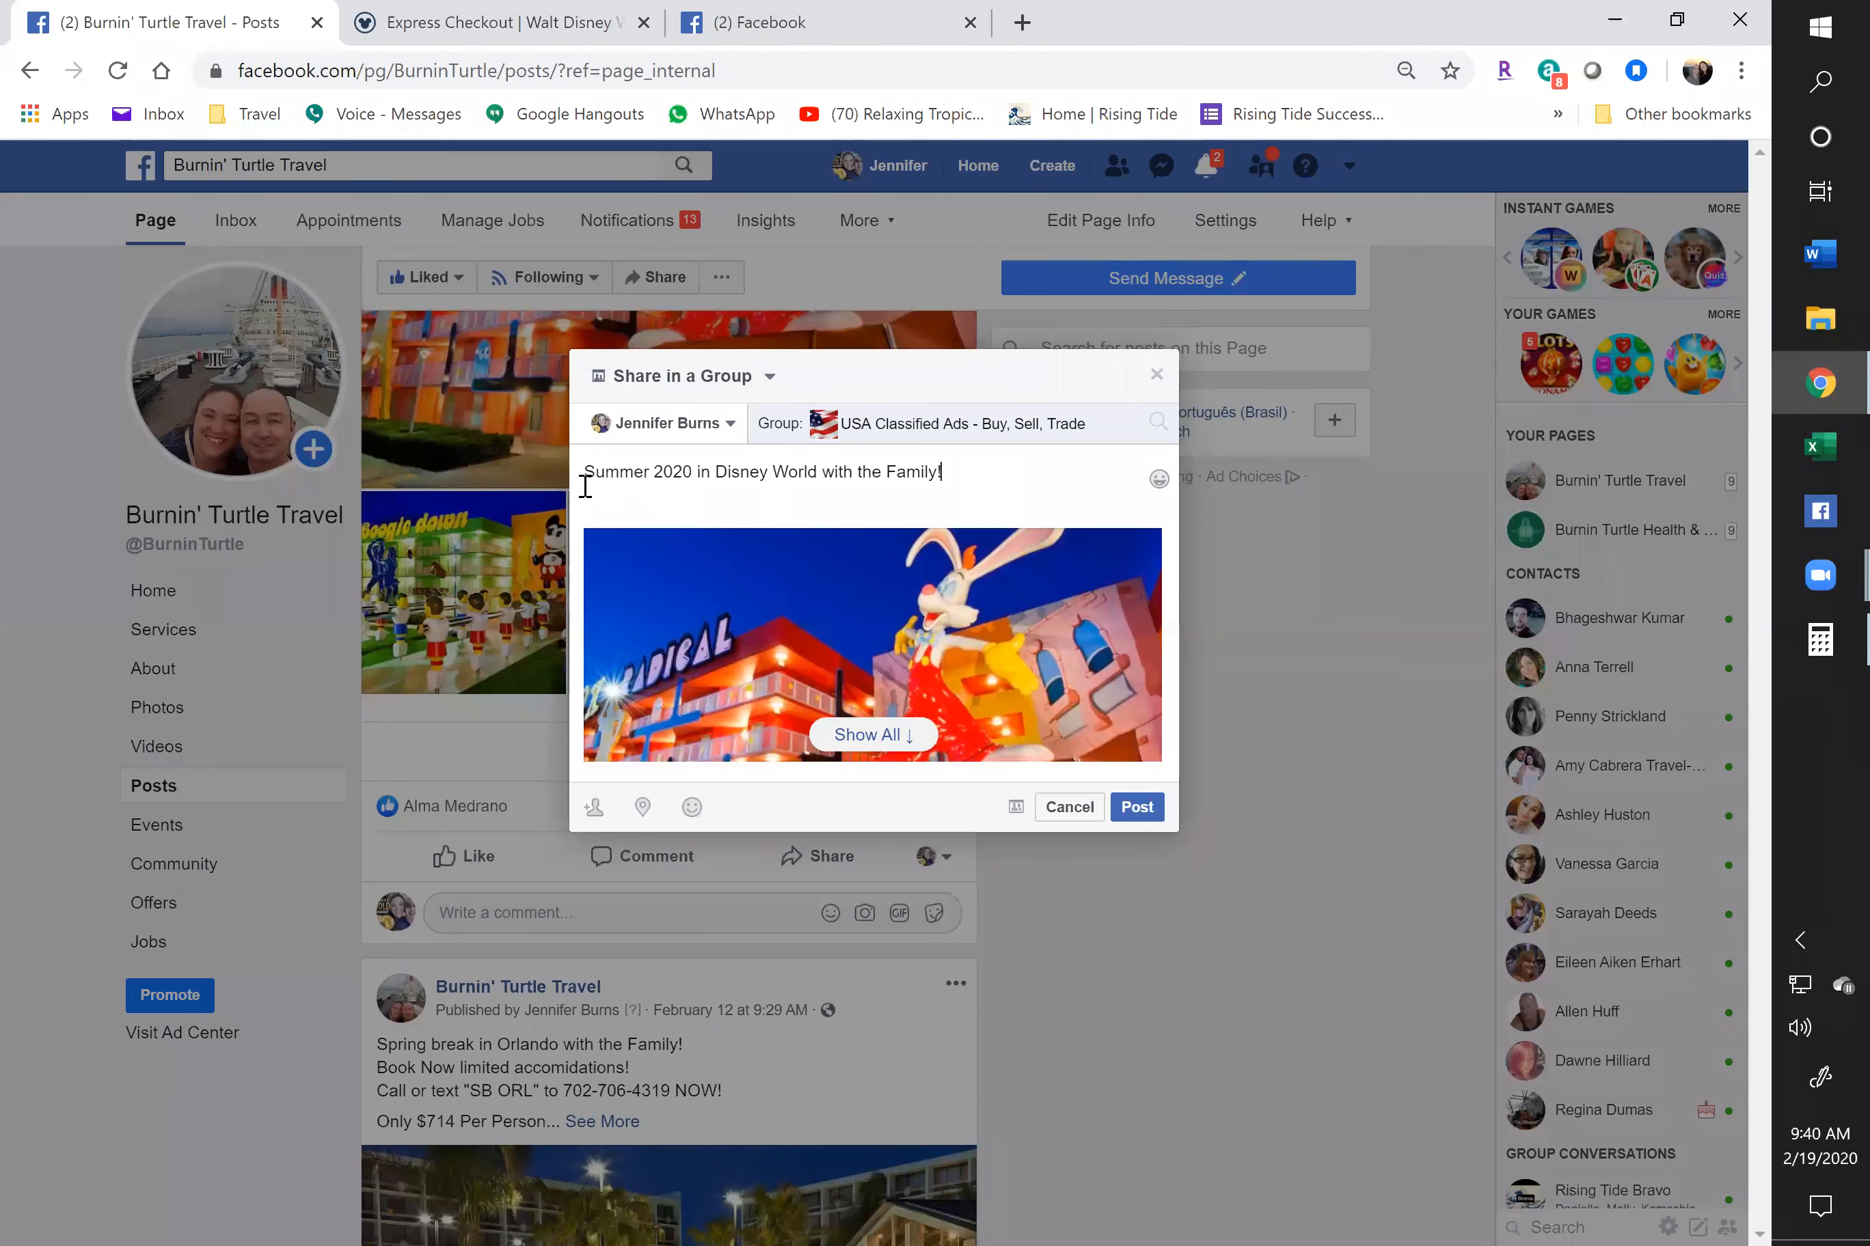
pyautogui.moveTo(944, 474); pyautogui.dragTo(585, 487)
pyautogui.hotkey('ctrl', 'c')
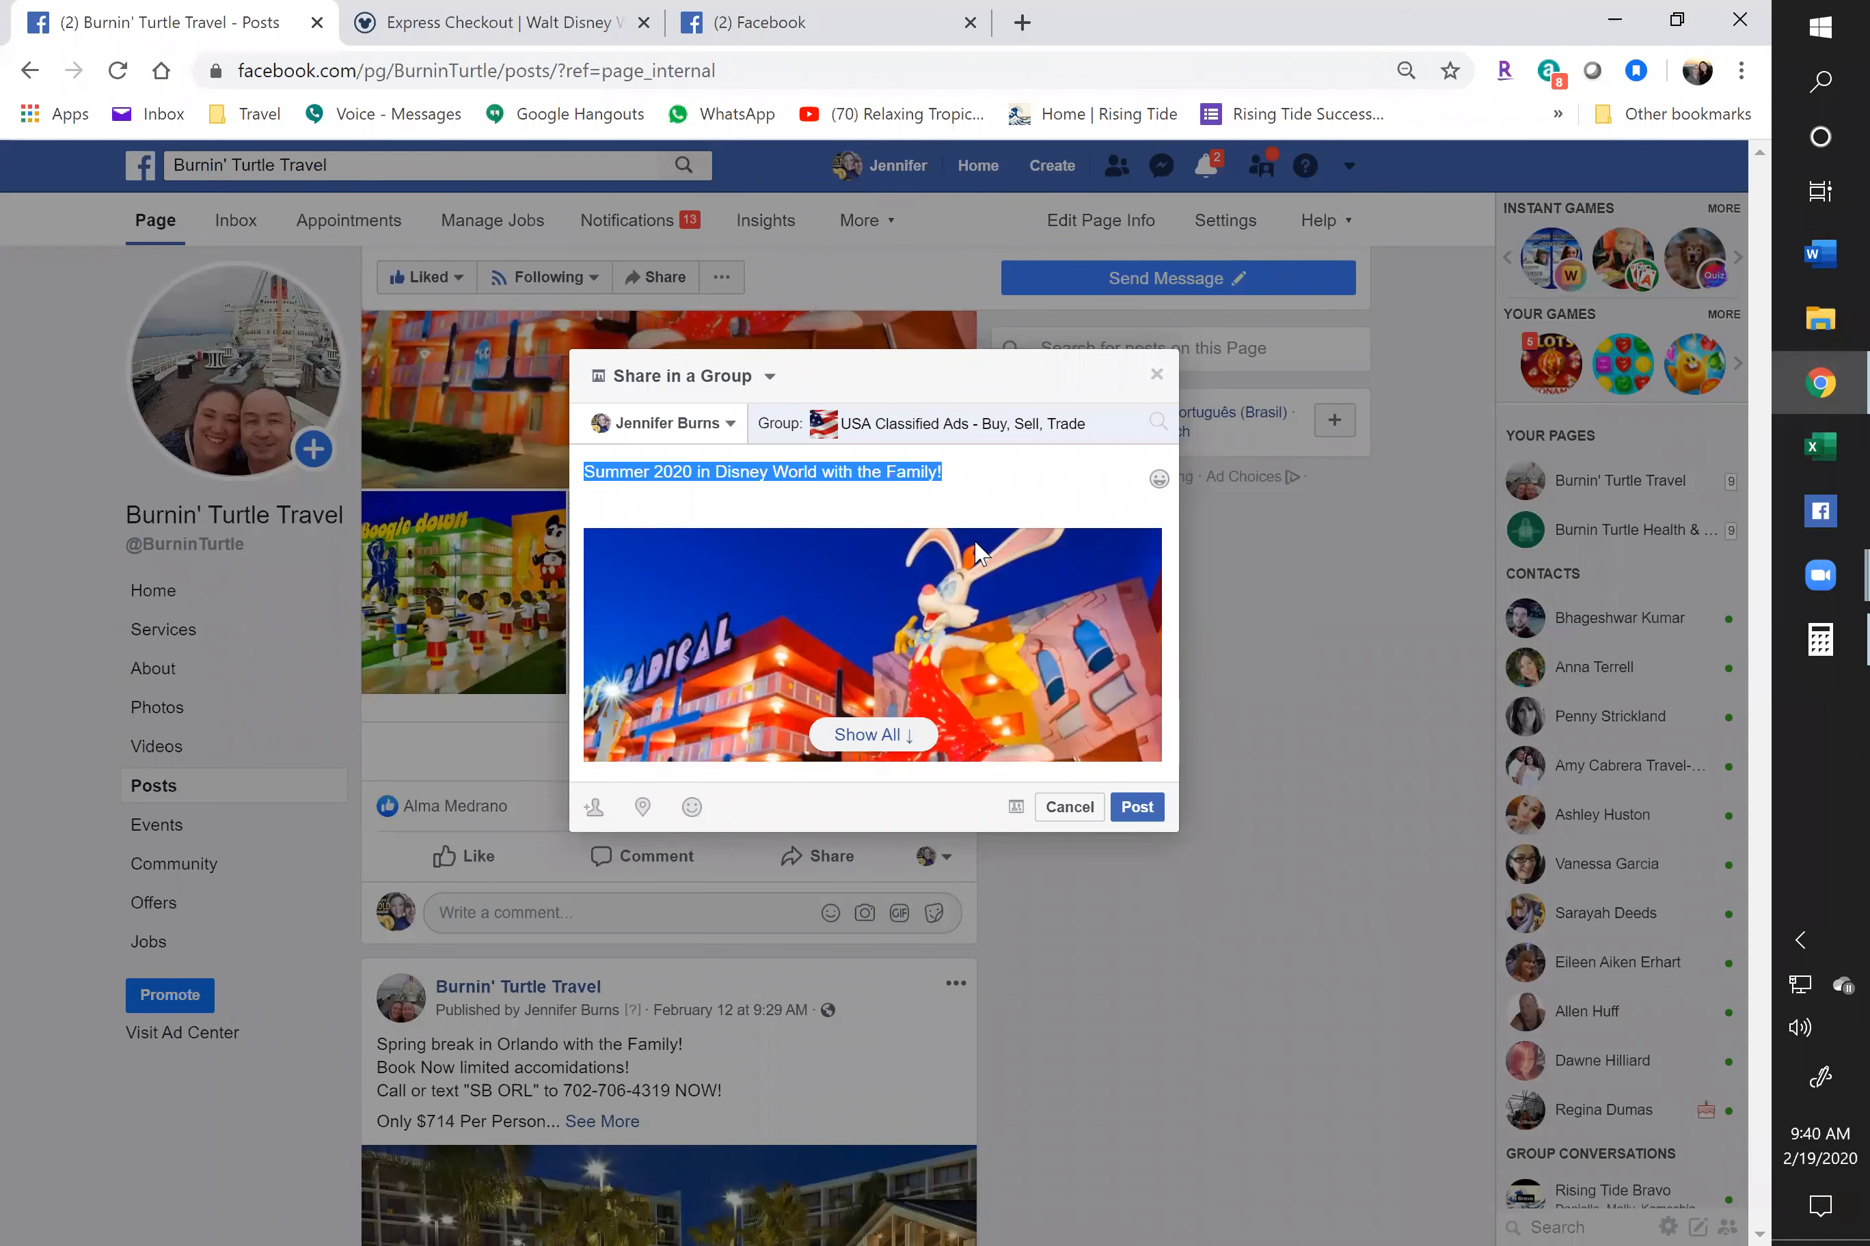
pyautogui.click(1143, 820)
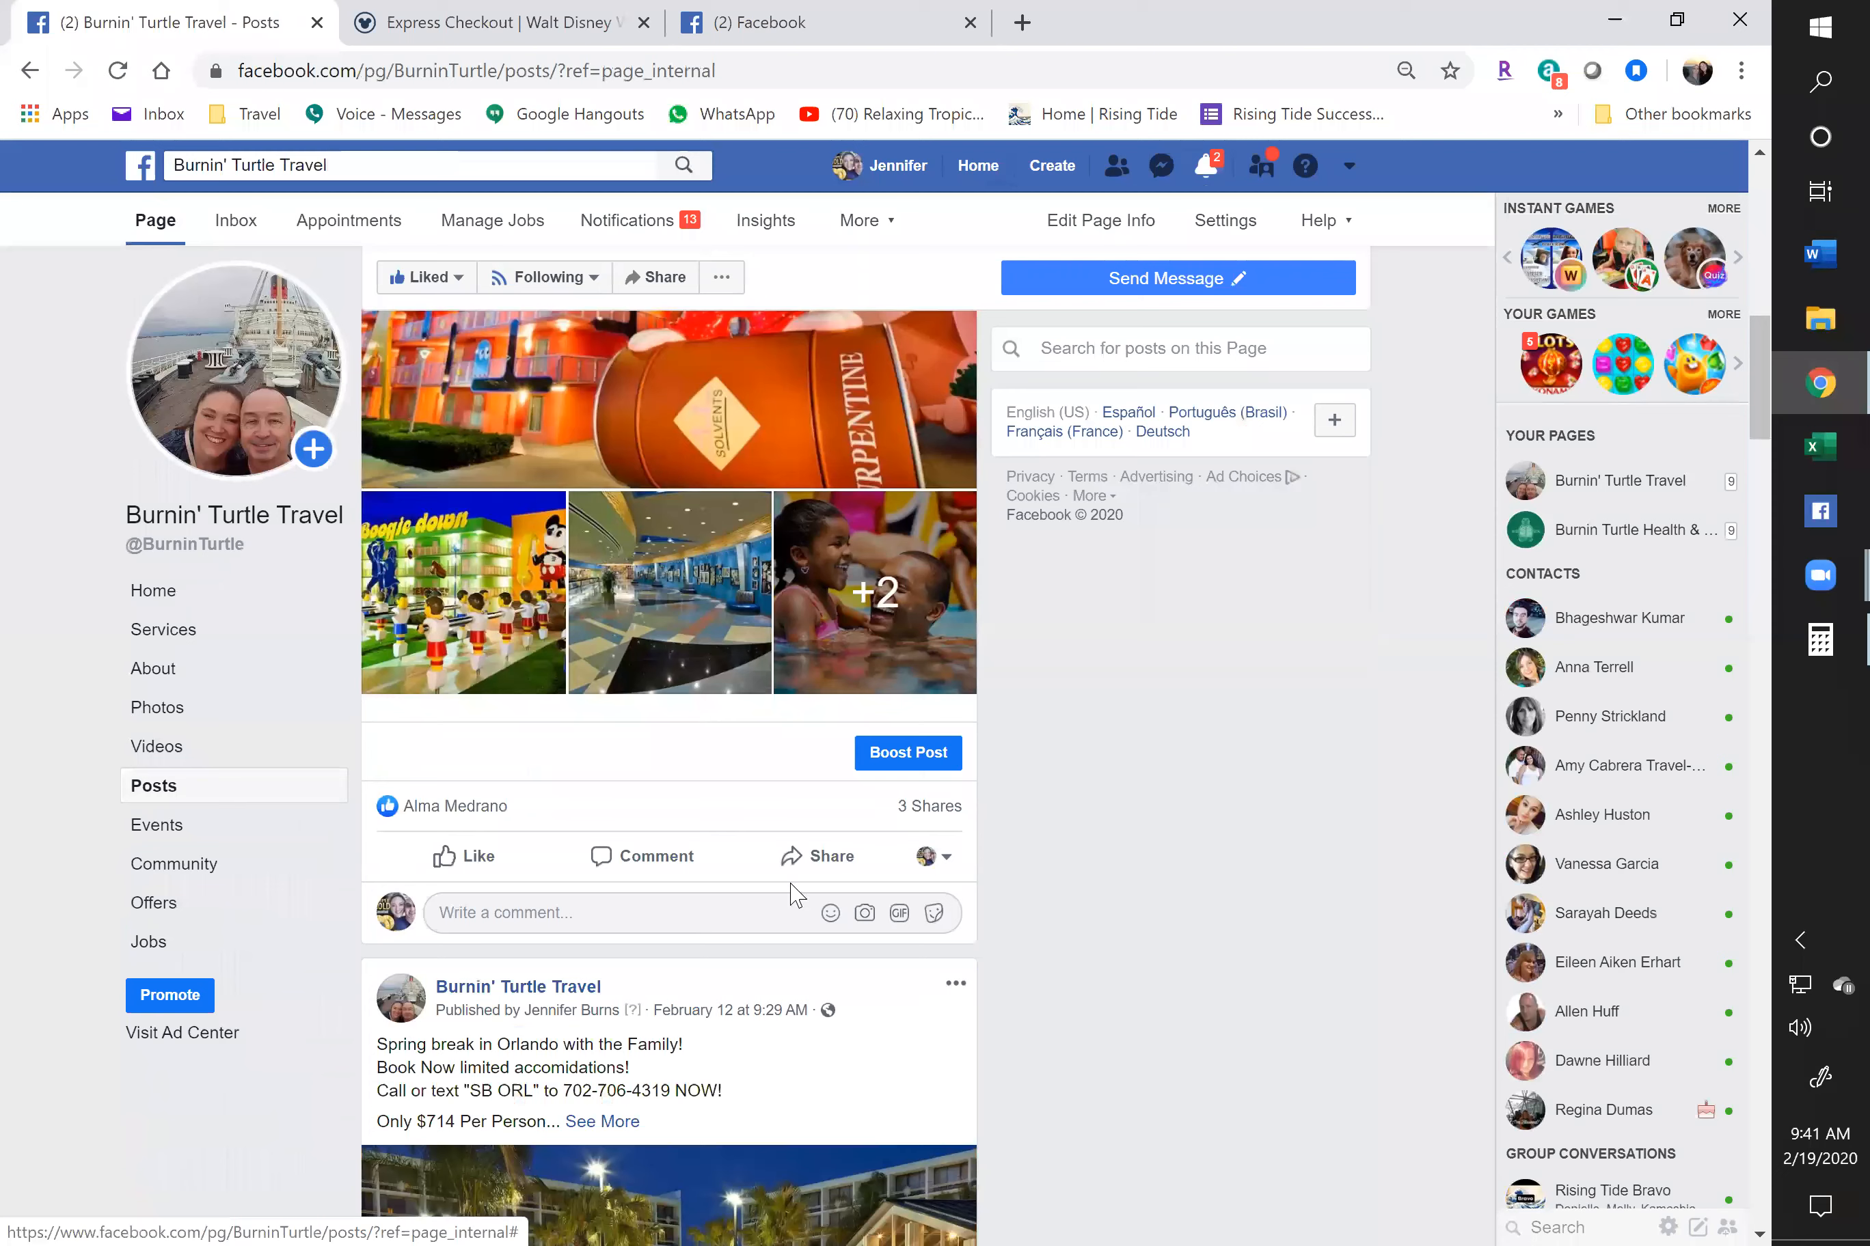
# Share the post to Disney Garage Sale - Buy Sell and Trade with the pasted Summer 2020 message, then open the group in a new window
pyautogui.click(807, 862)
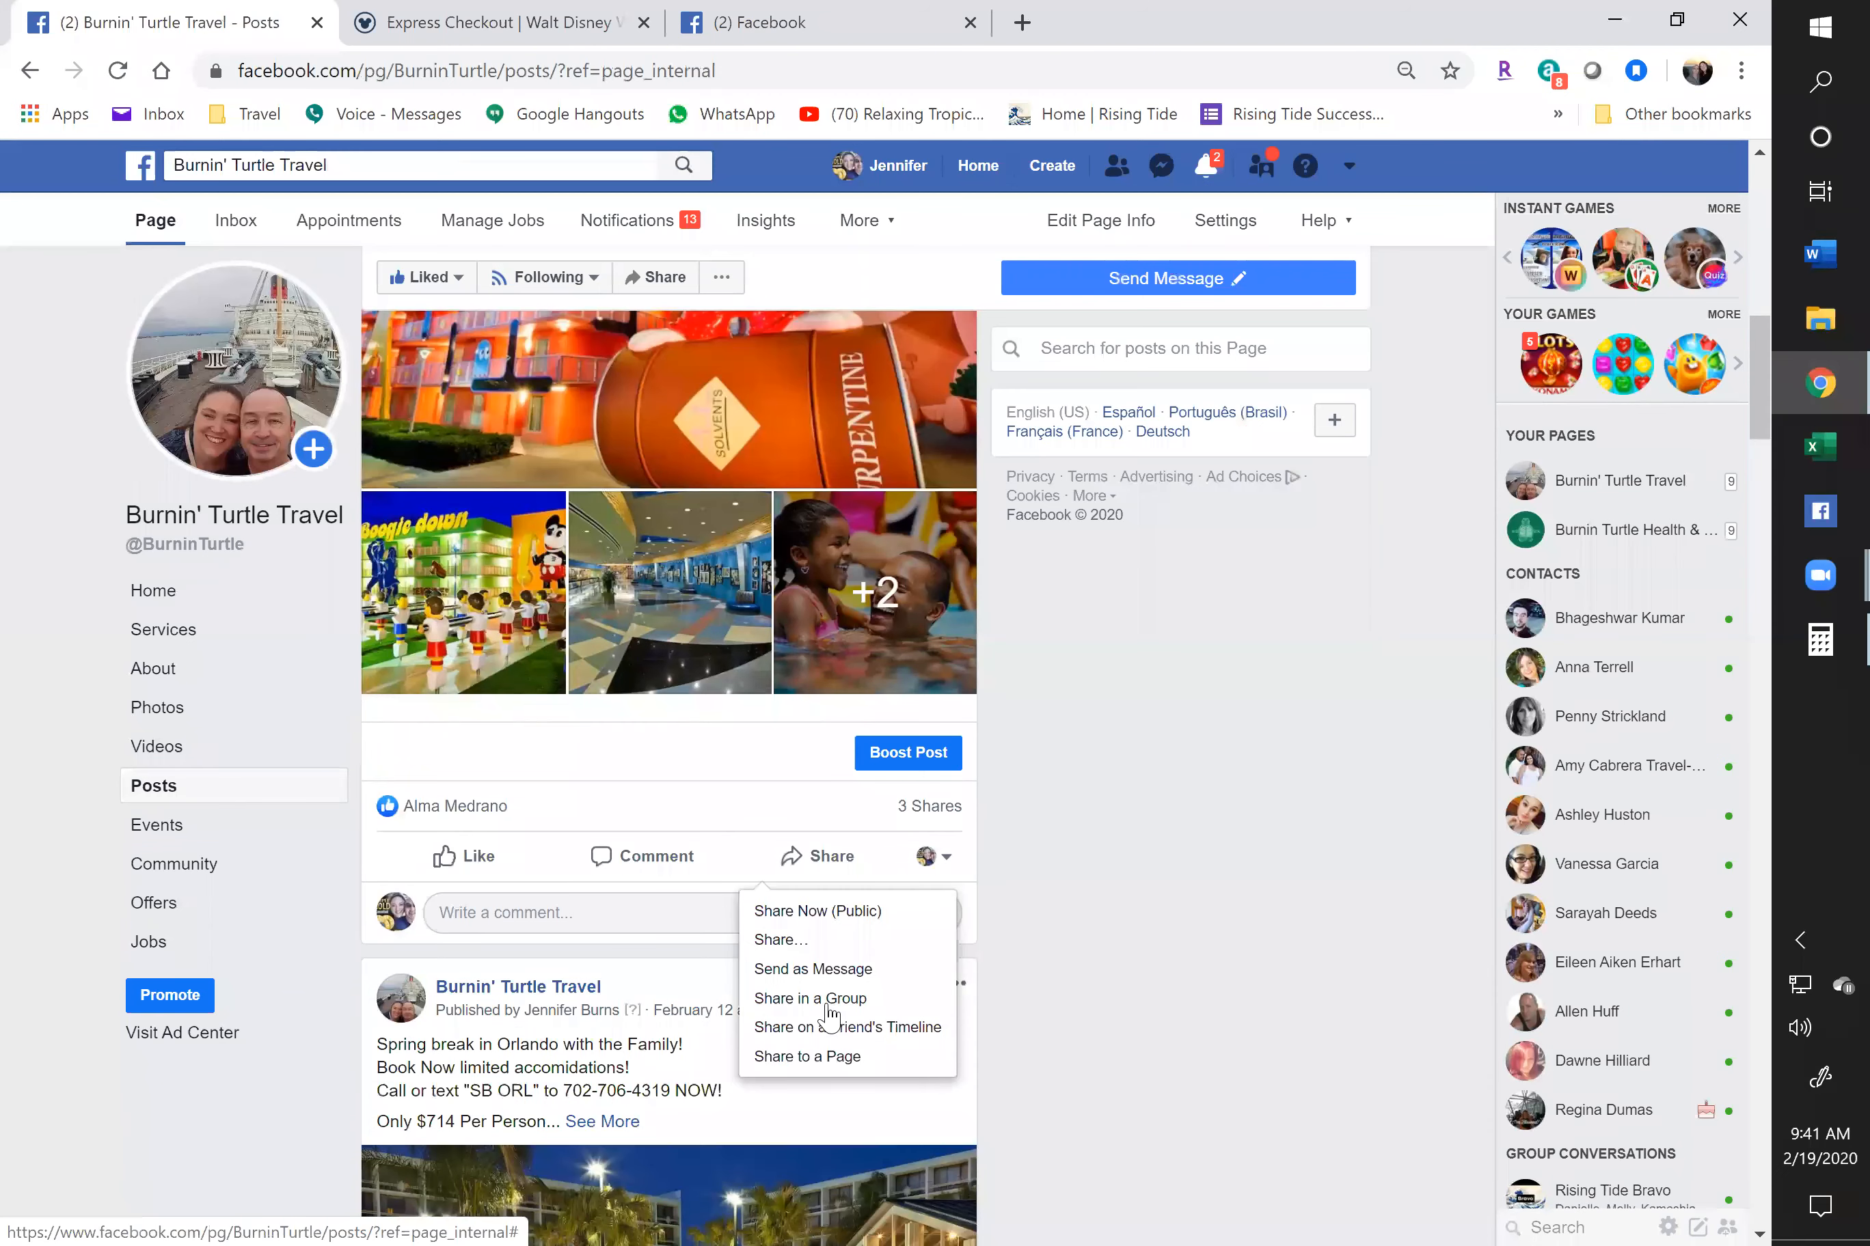
pyautogui.click(827, 1004)
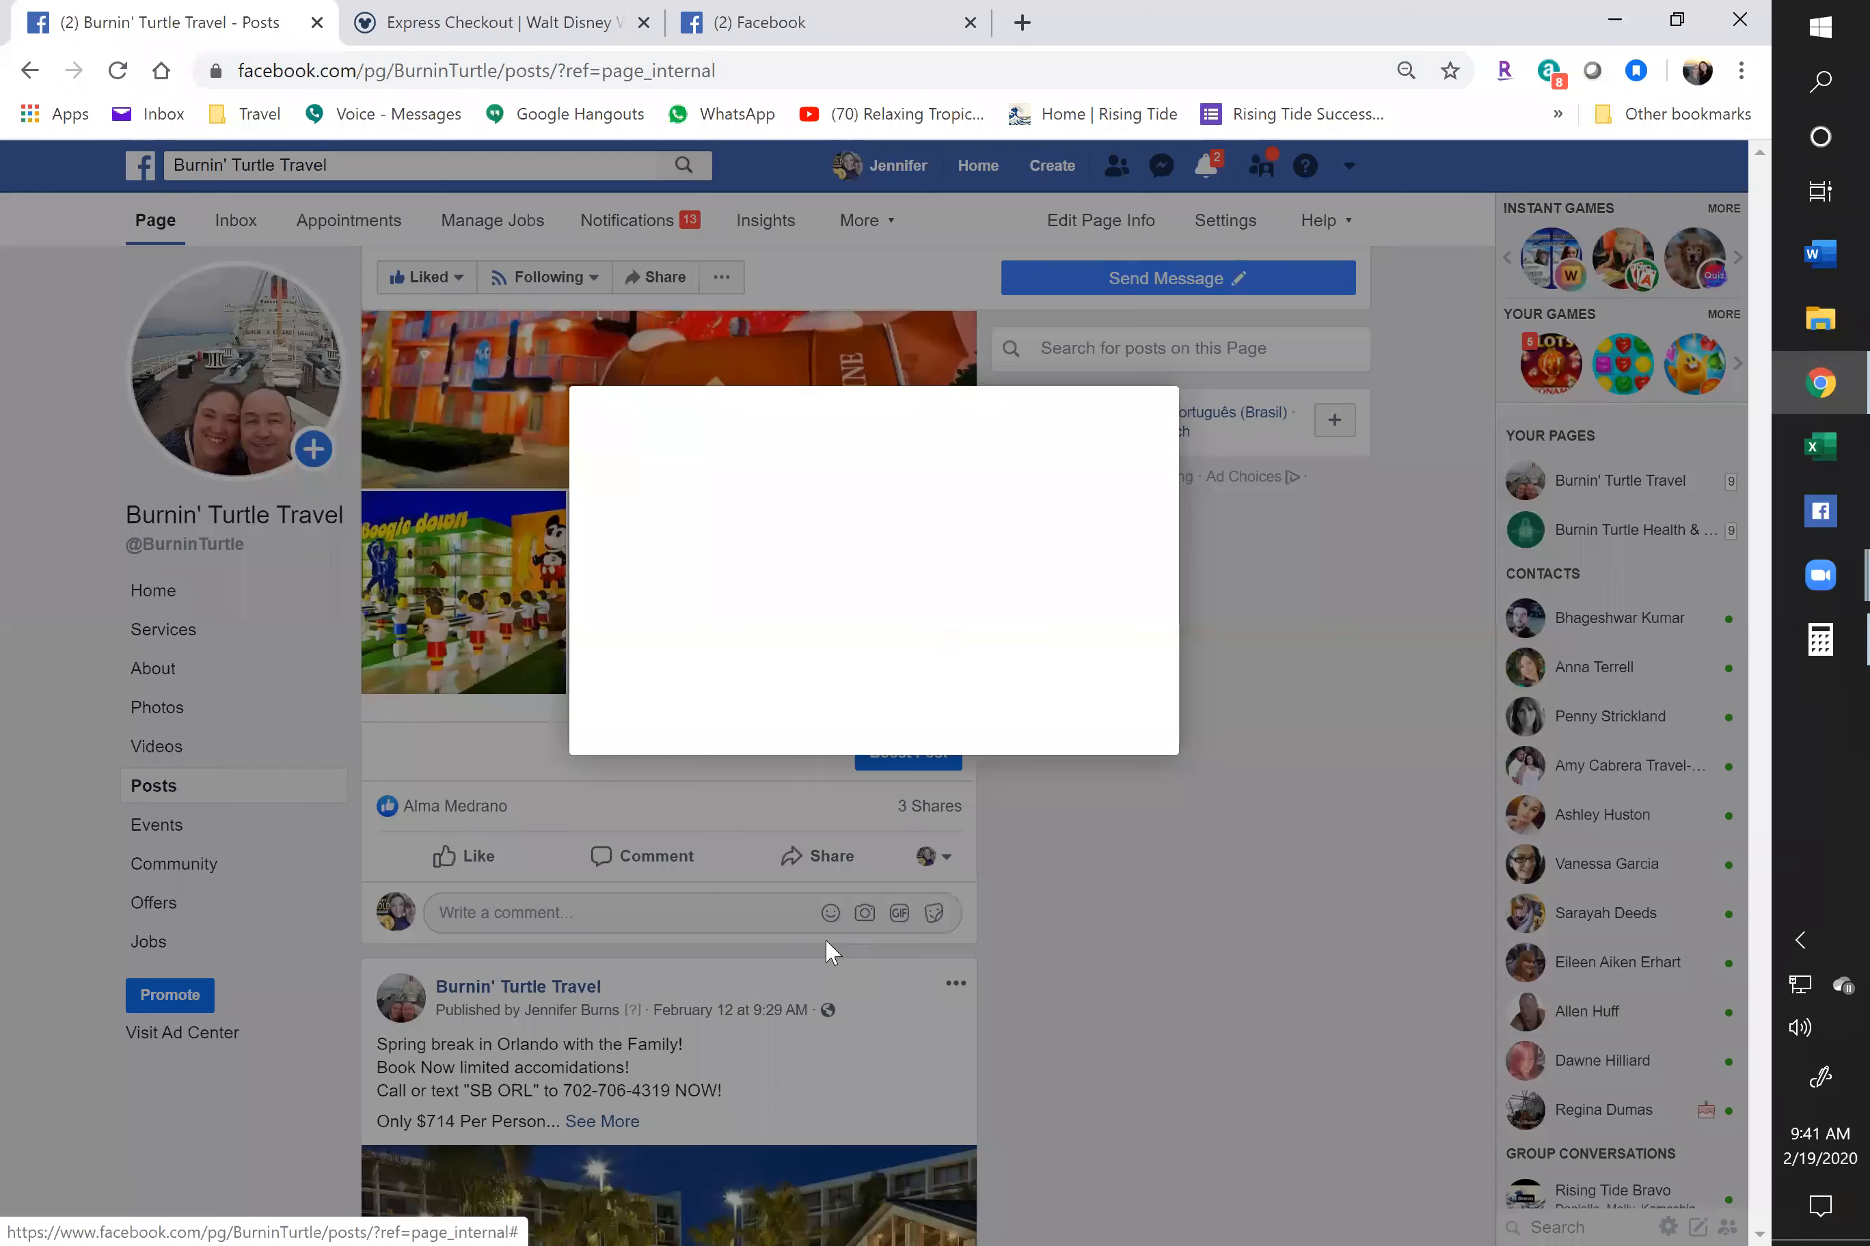
pyautogui.write('disne')
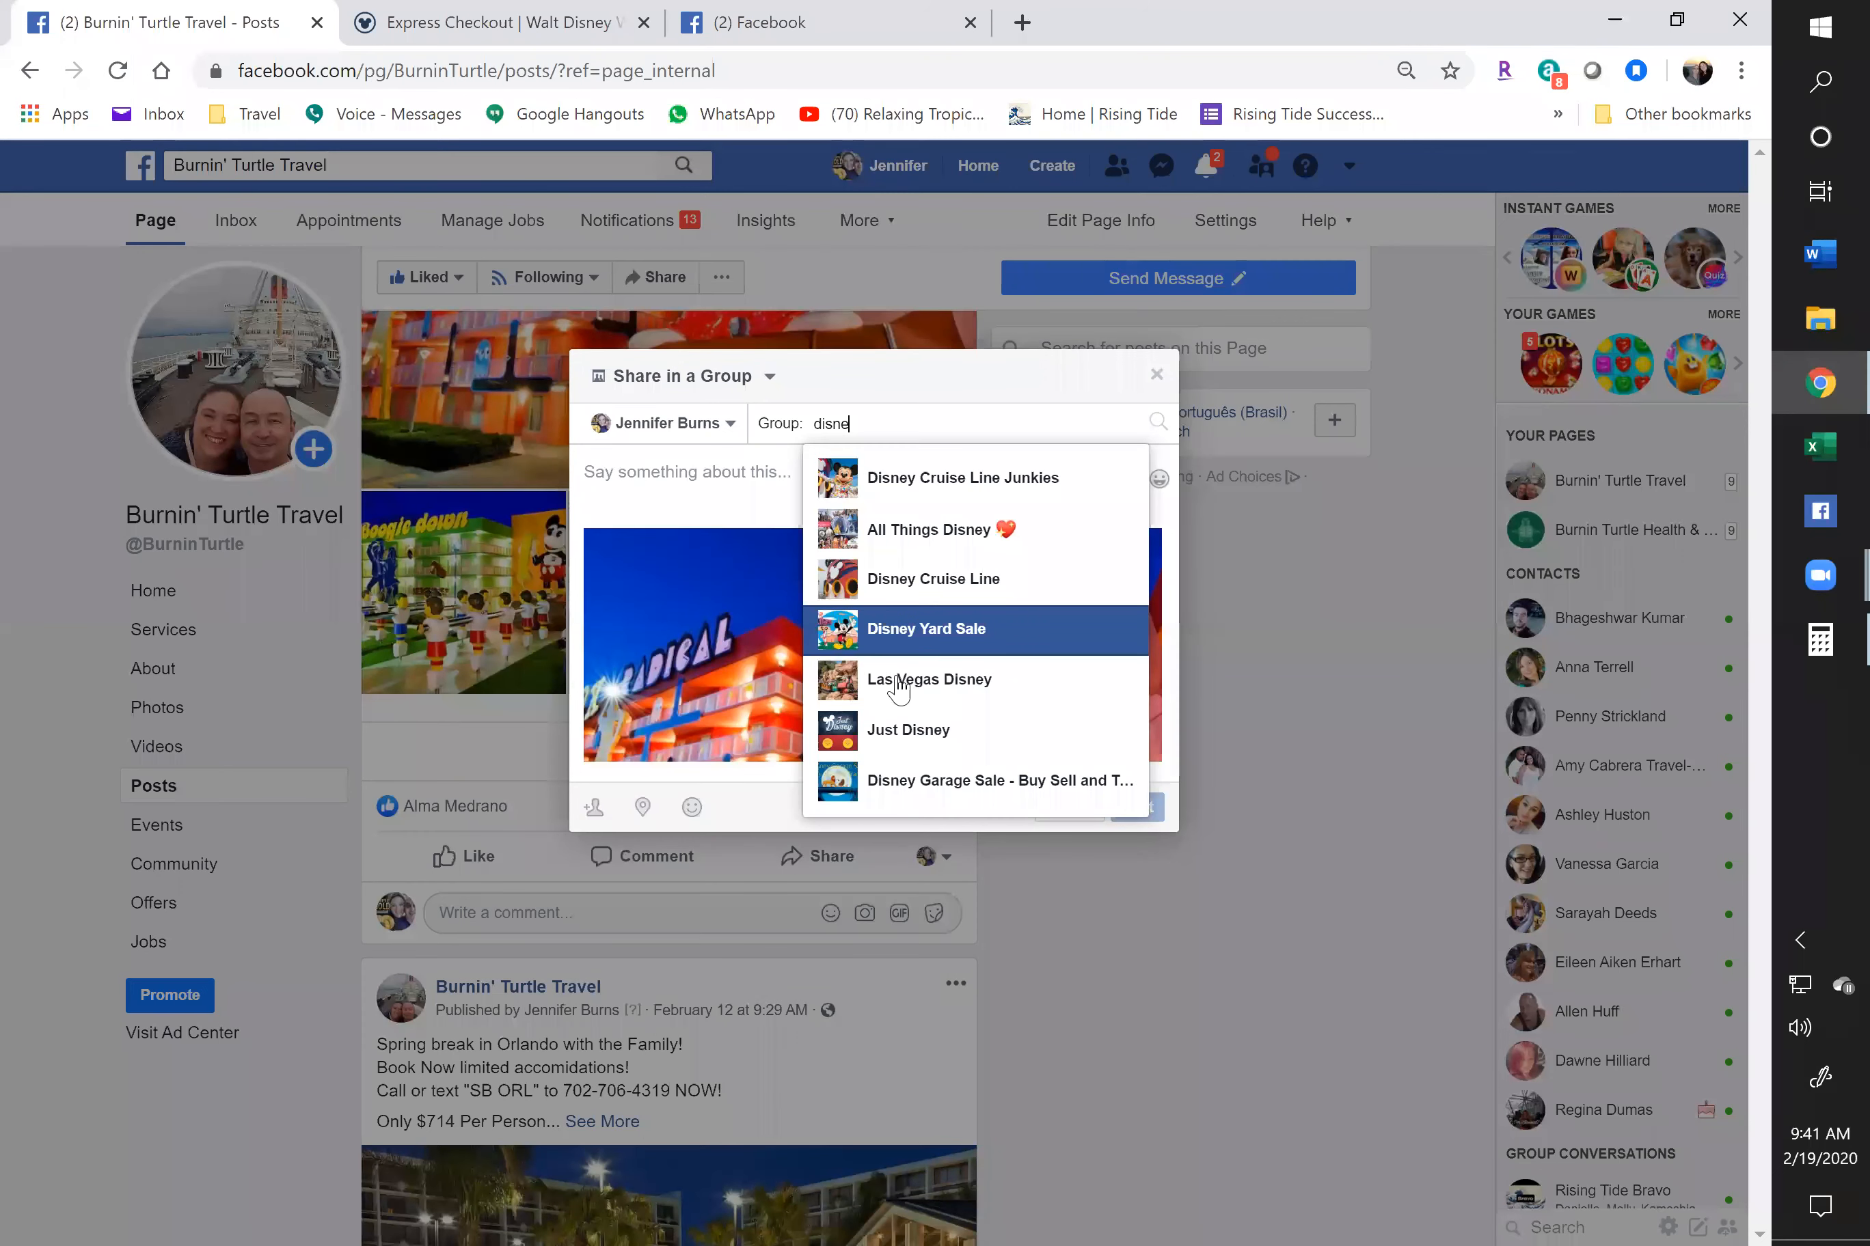
pyautogui.click(916, 792)
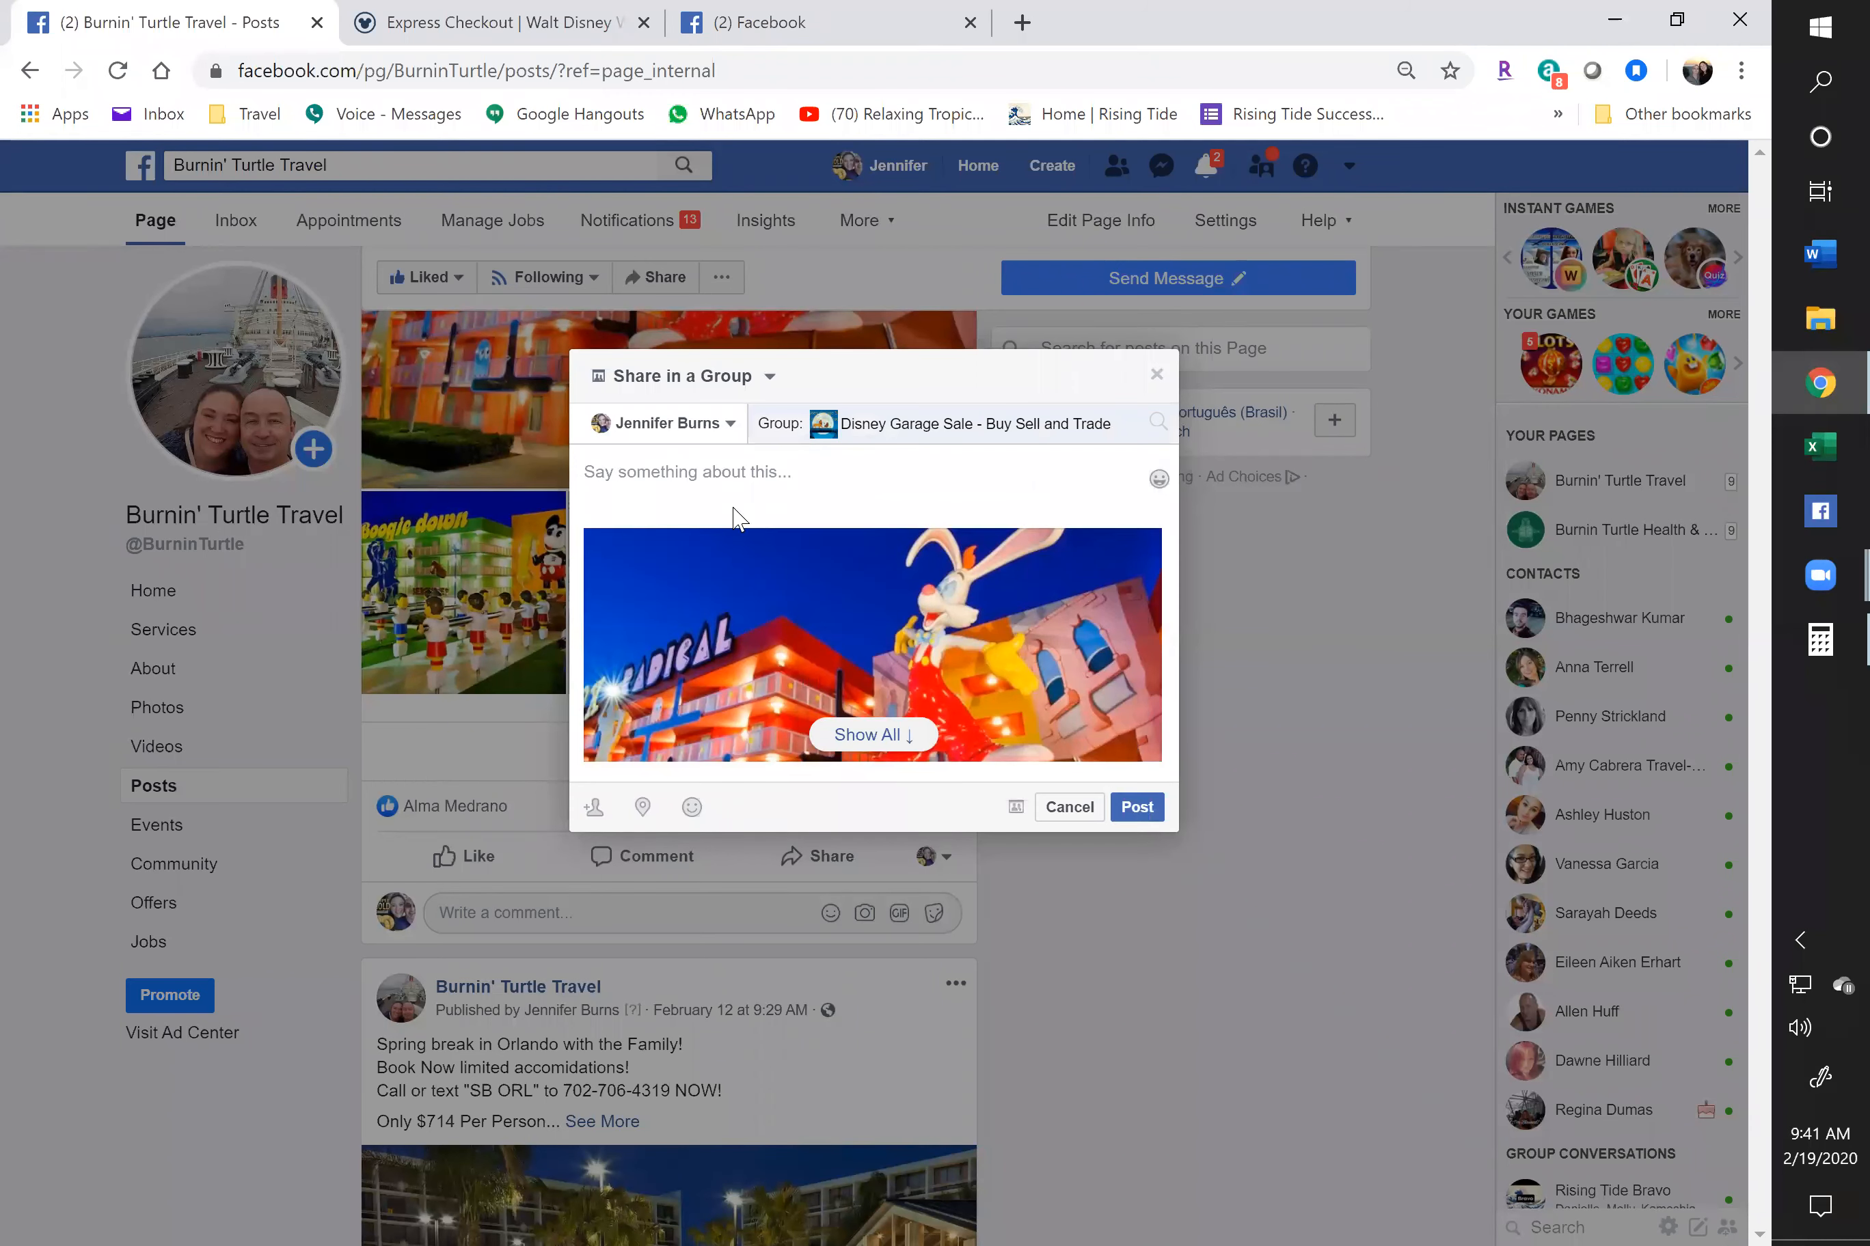
pyautogui.click(730, 477)
pyautogui.hotkey('ctrl', 'v')
pyautogui.click(1136, 807)
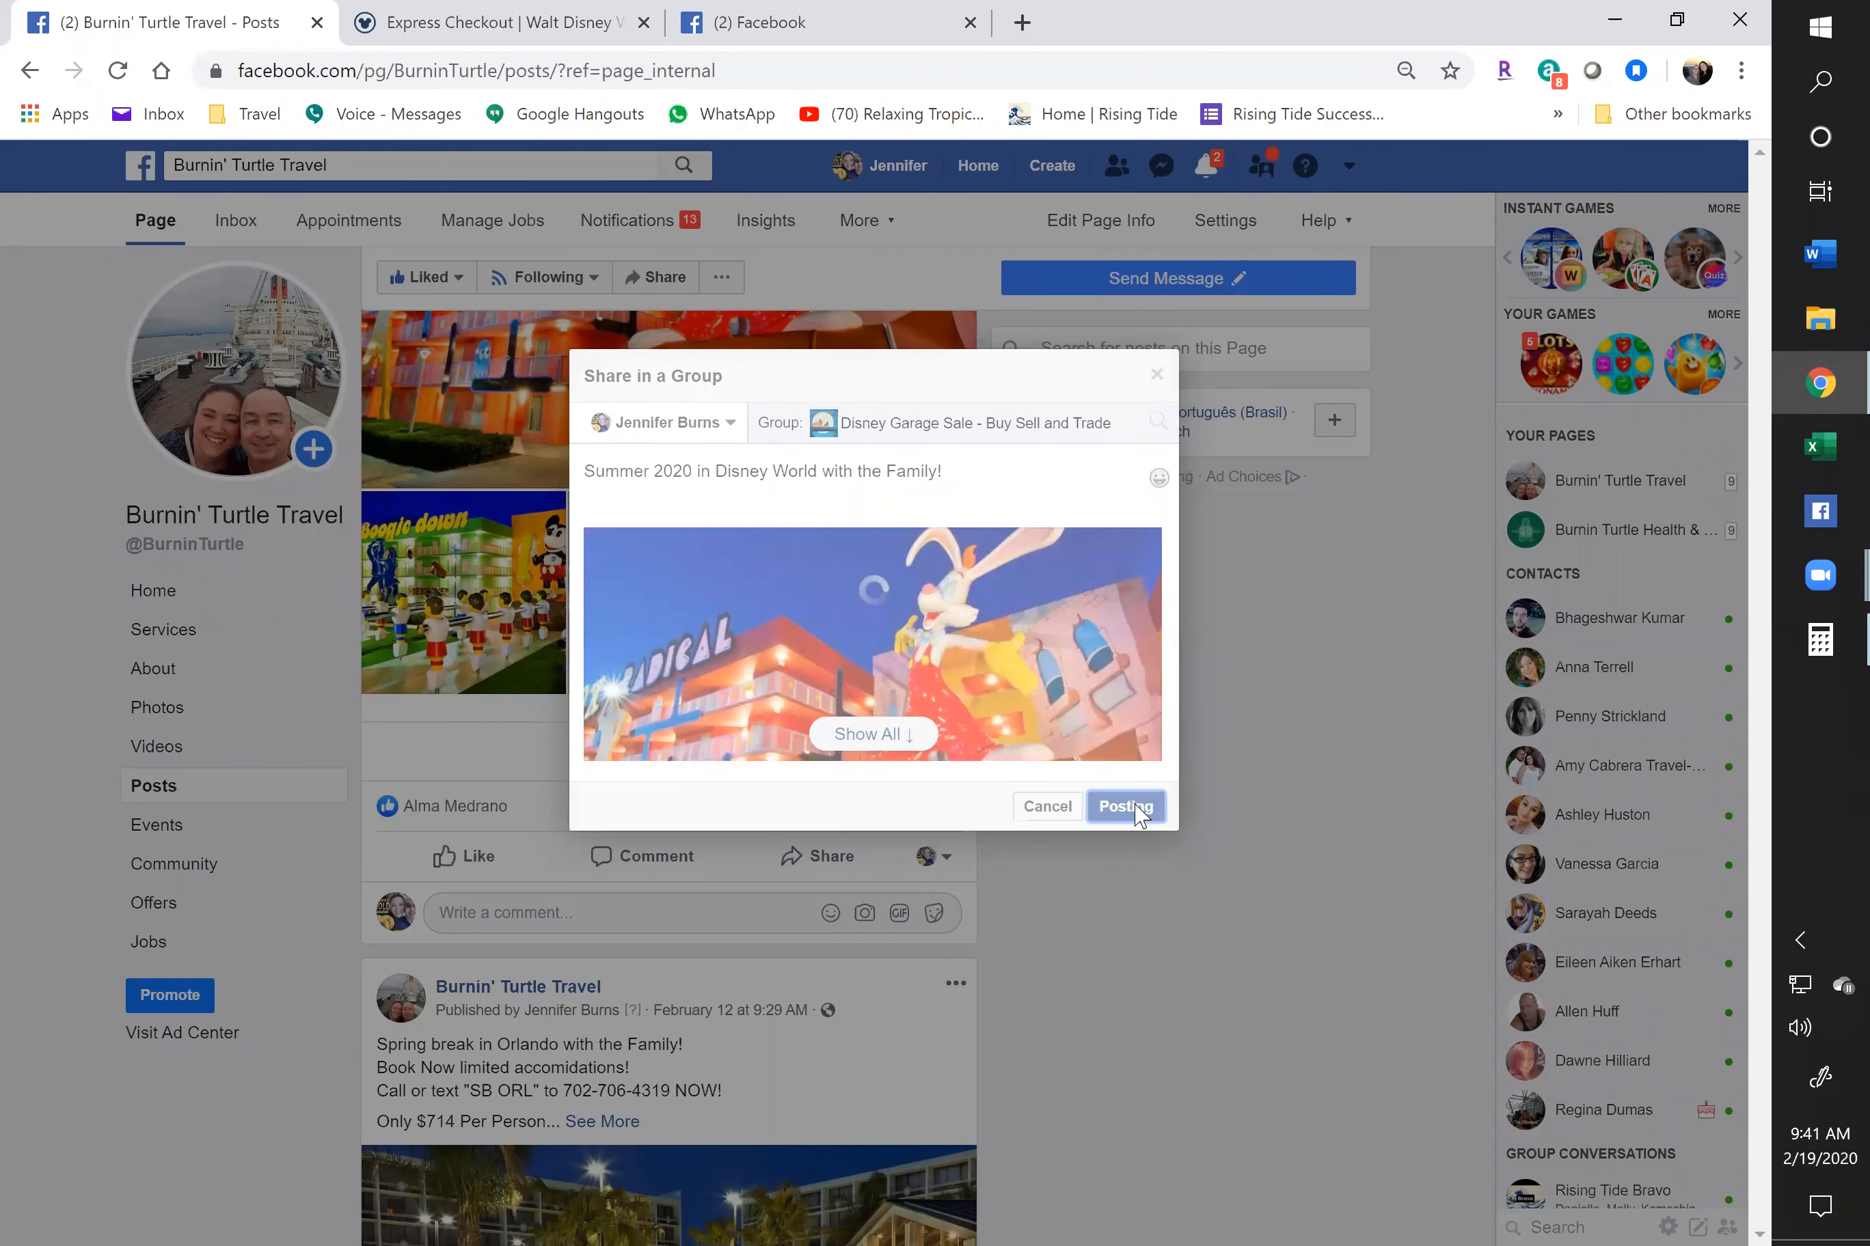
pyautogui.rightClick(992, 524)
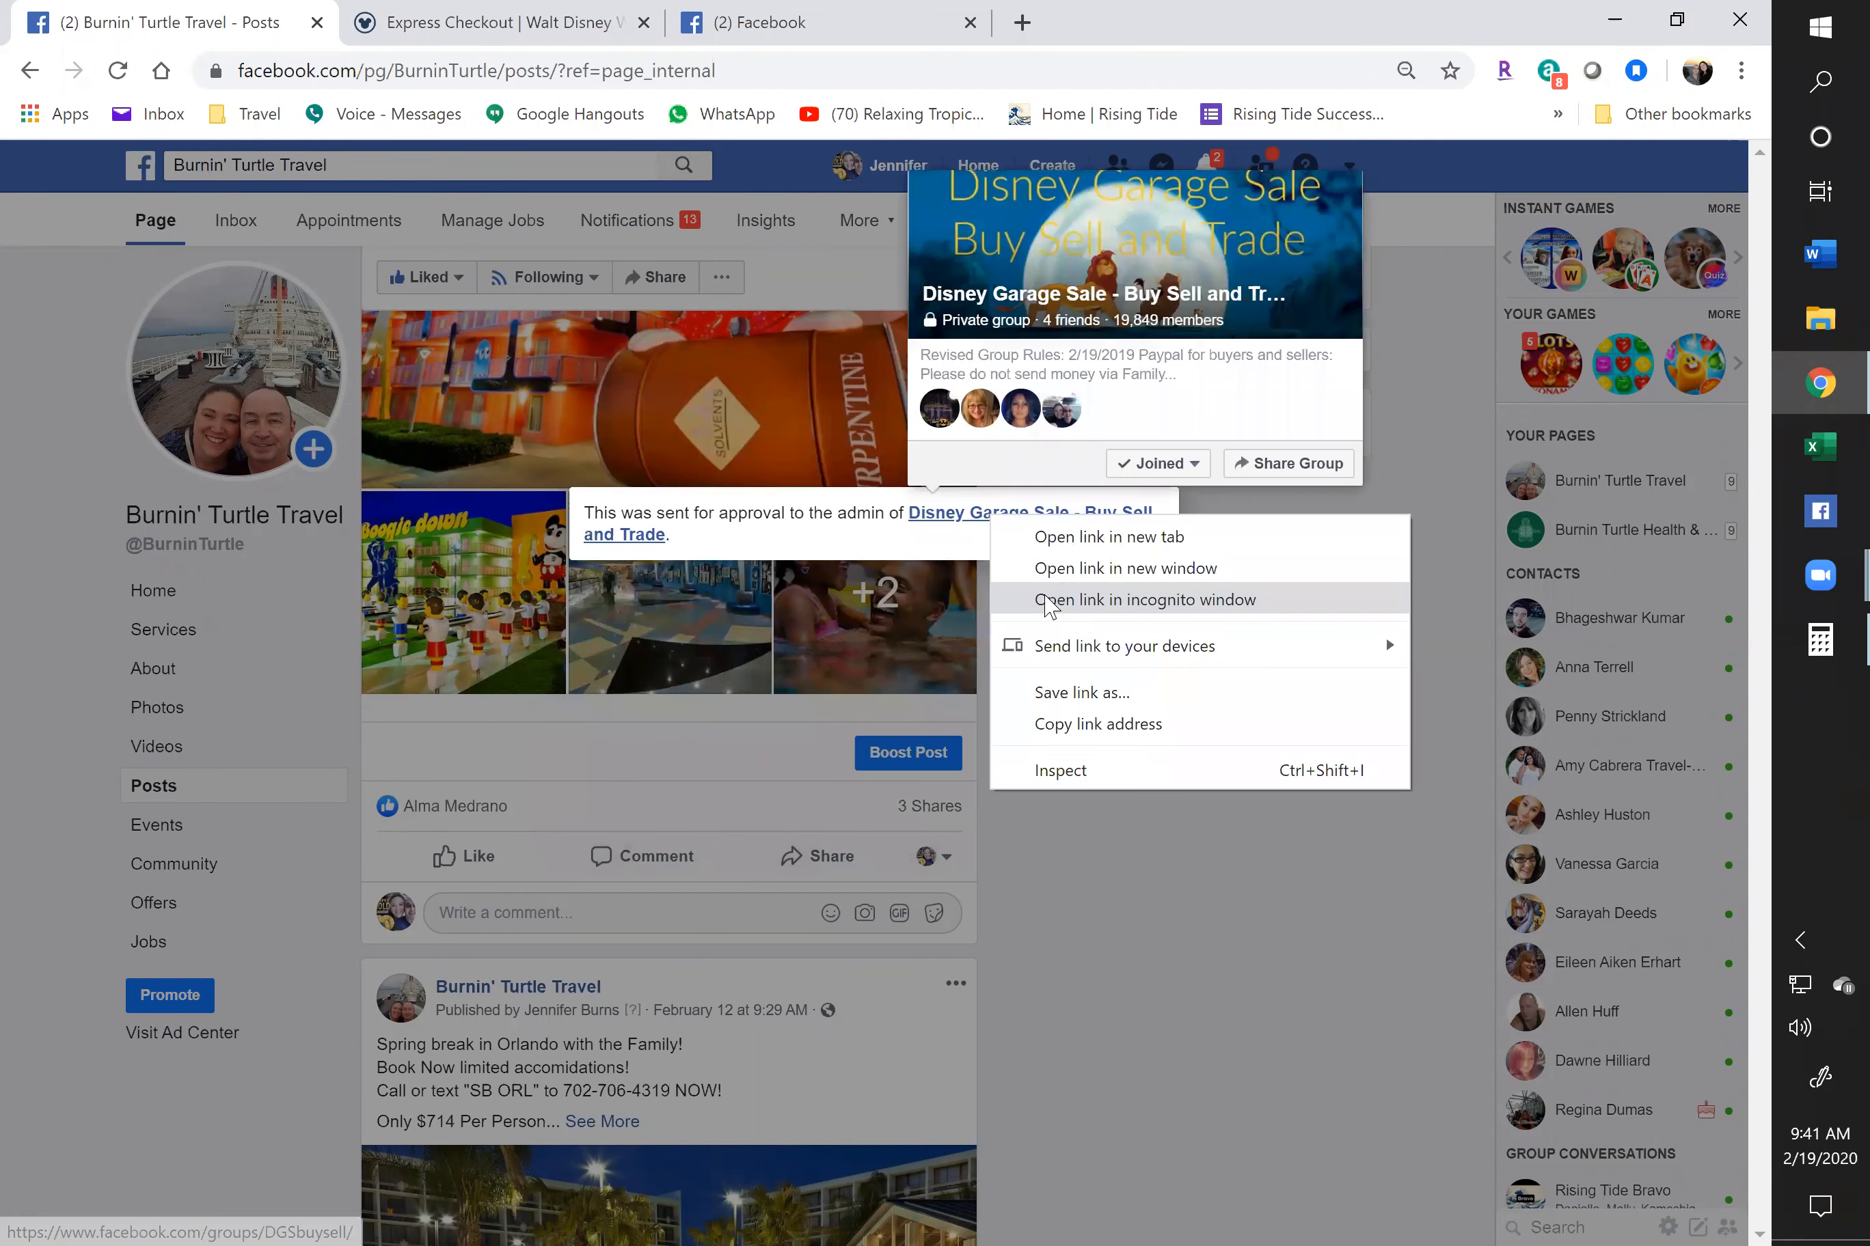
pyautogui.click(1045, 569)
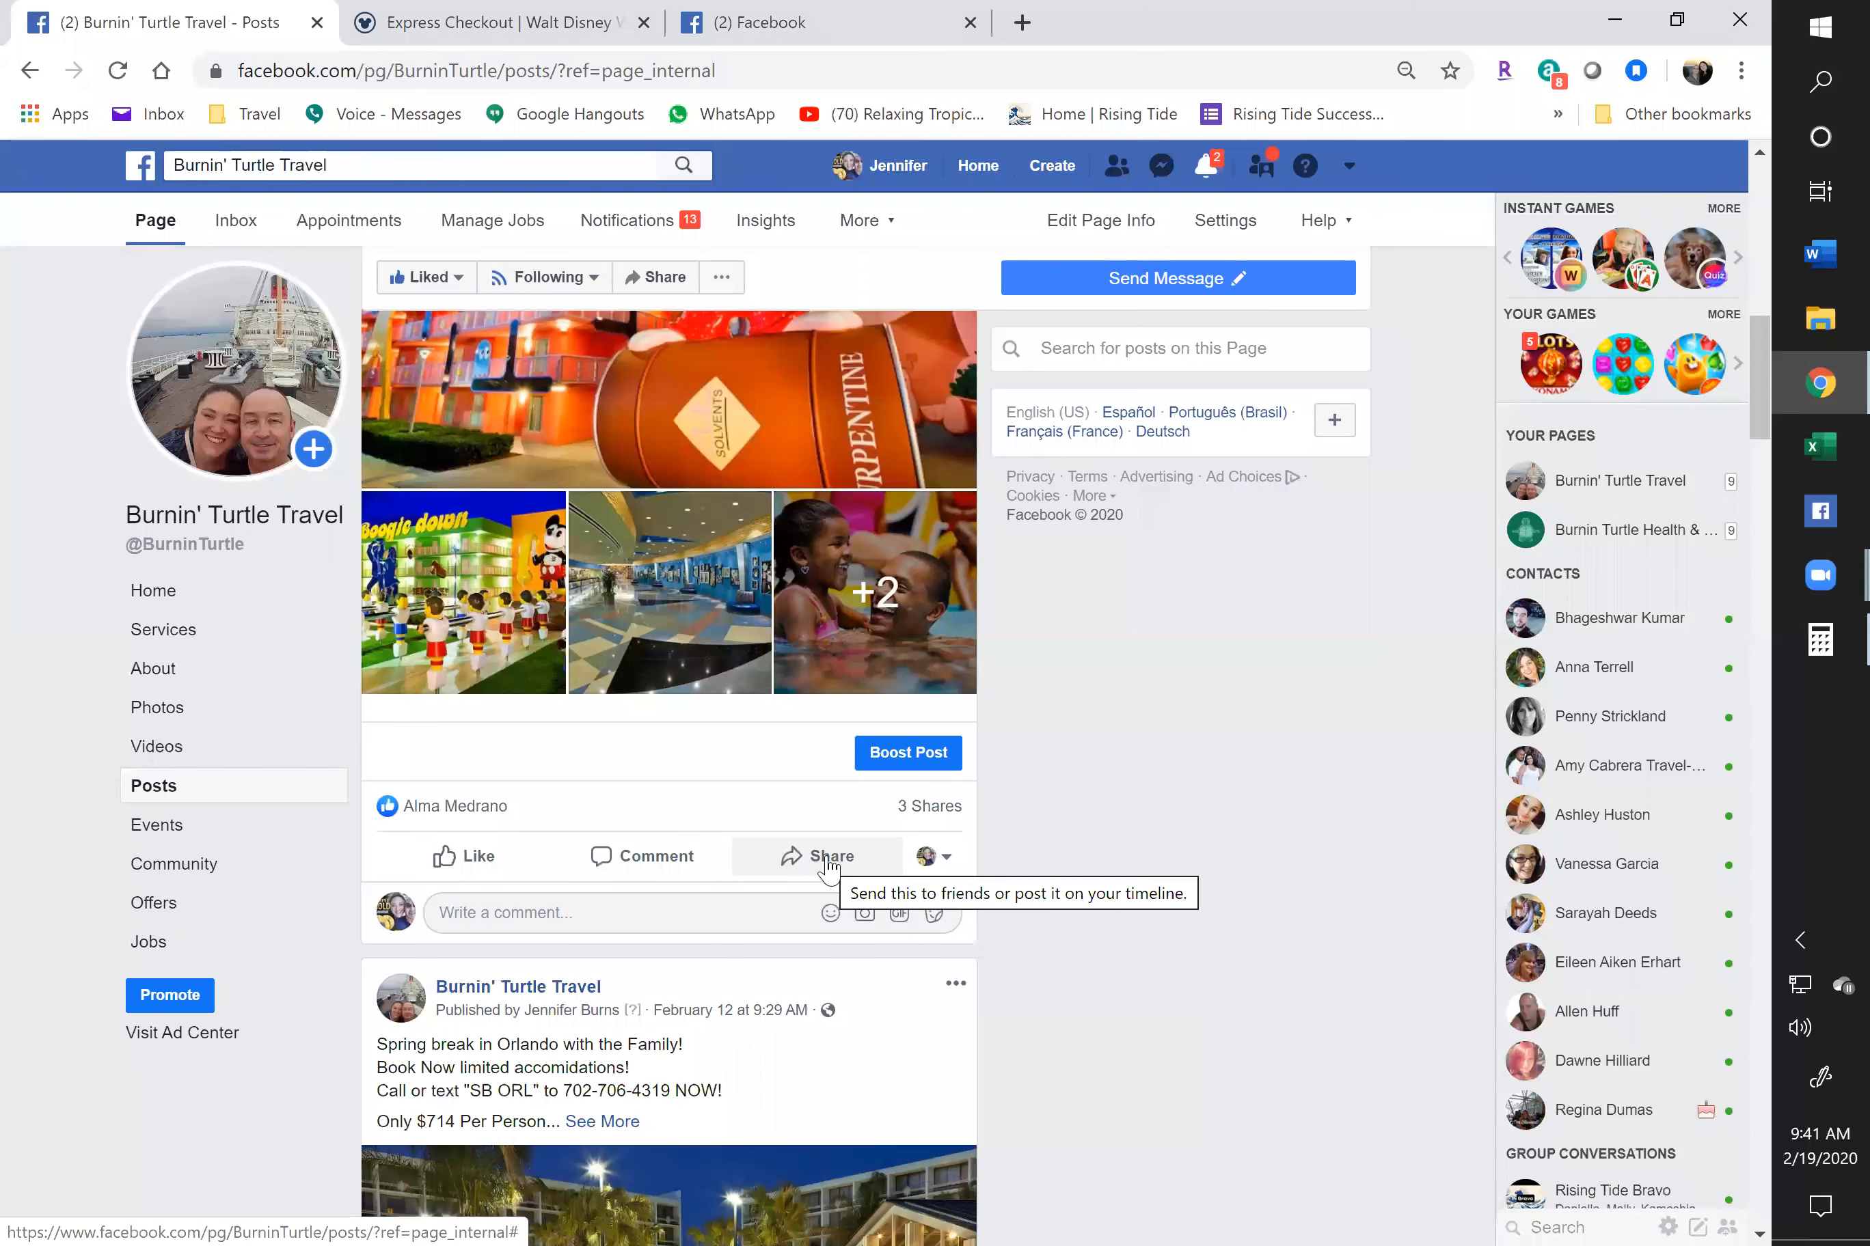
# Share the post into USA Classified Ads - Buy, Sell, Trade (searched 'clas') with the pasted Summer 2020 caption
pyautogui.click(829, 864)
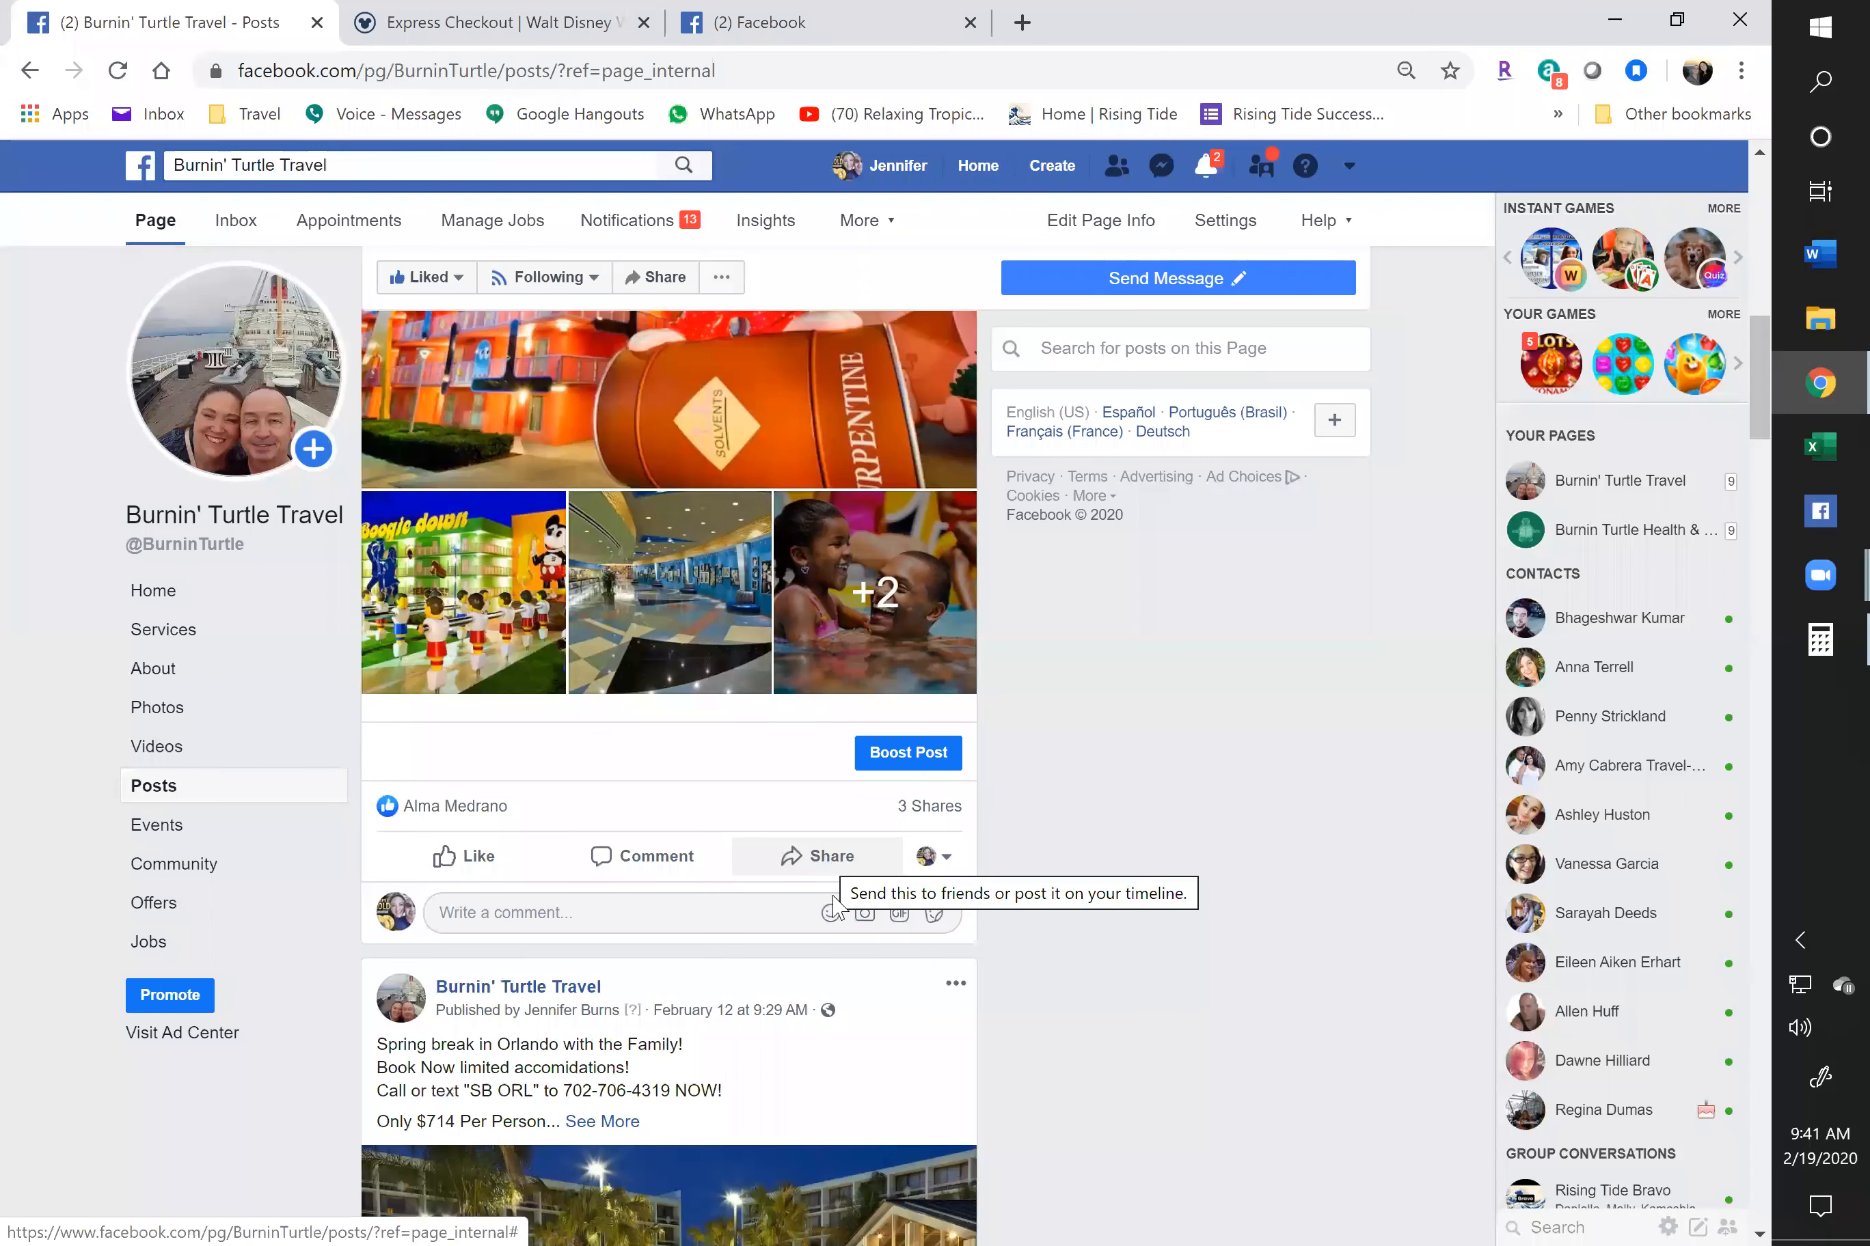
pyautogui.click(816, 1005)
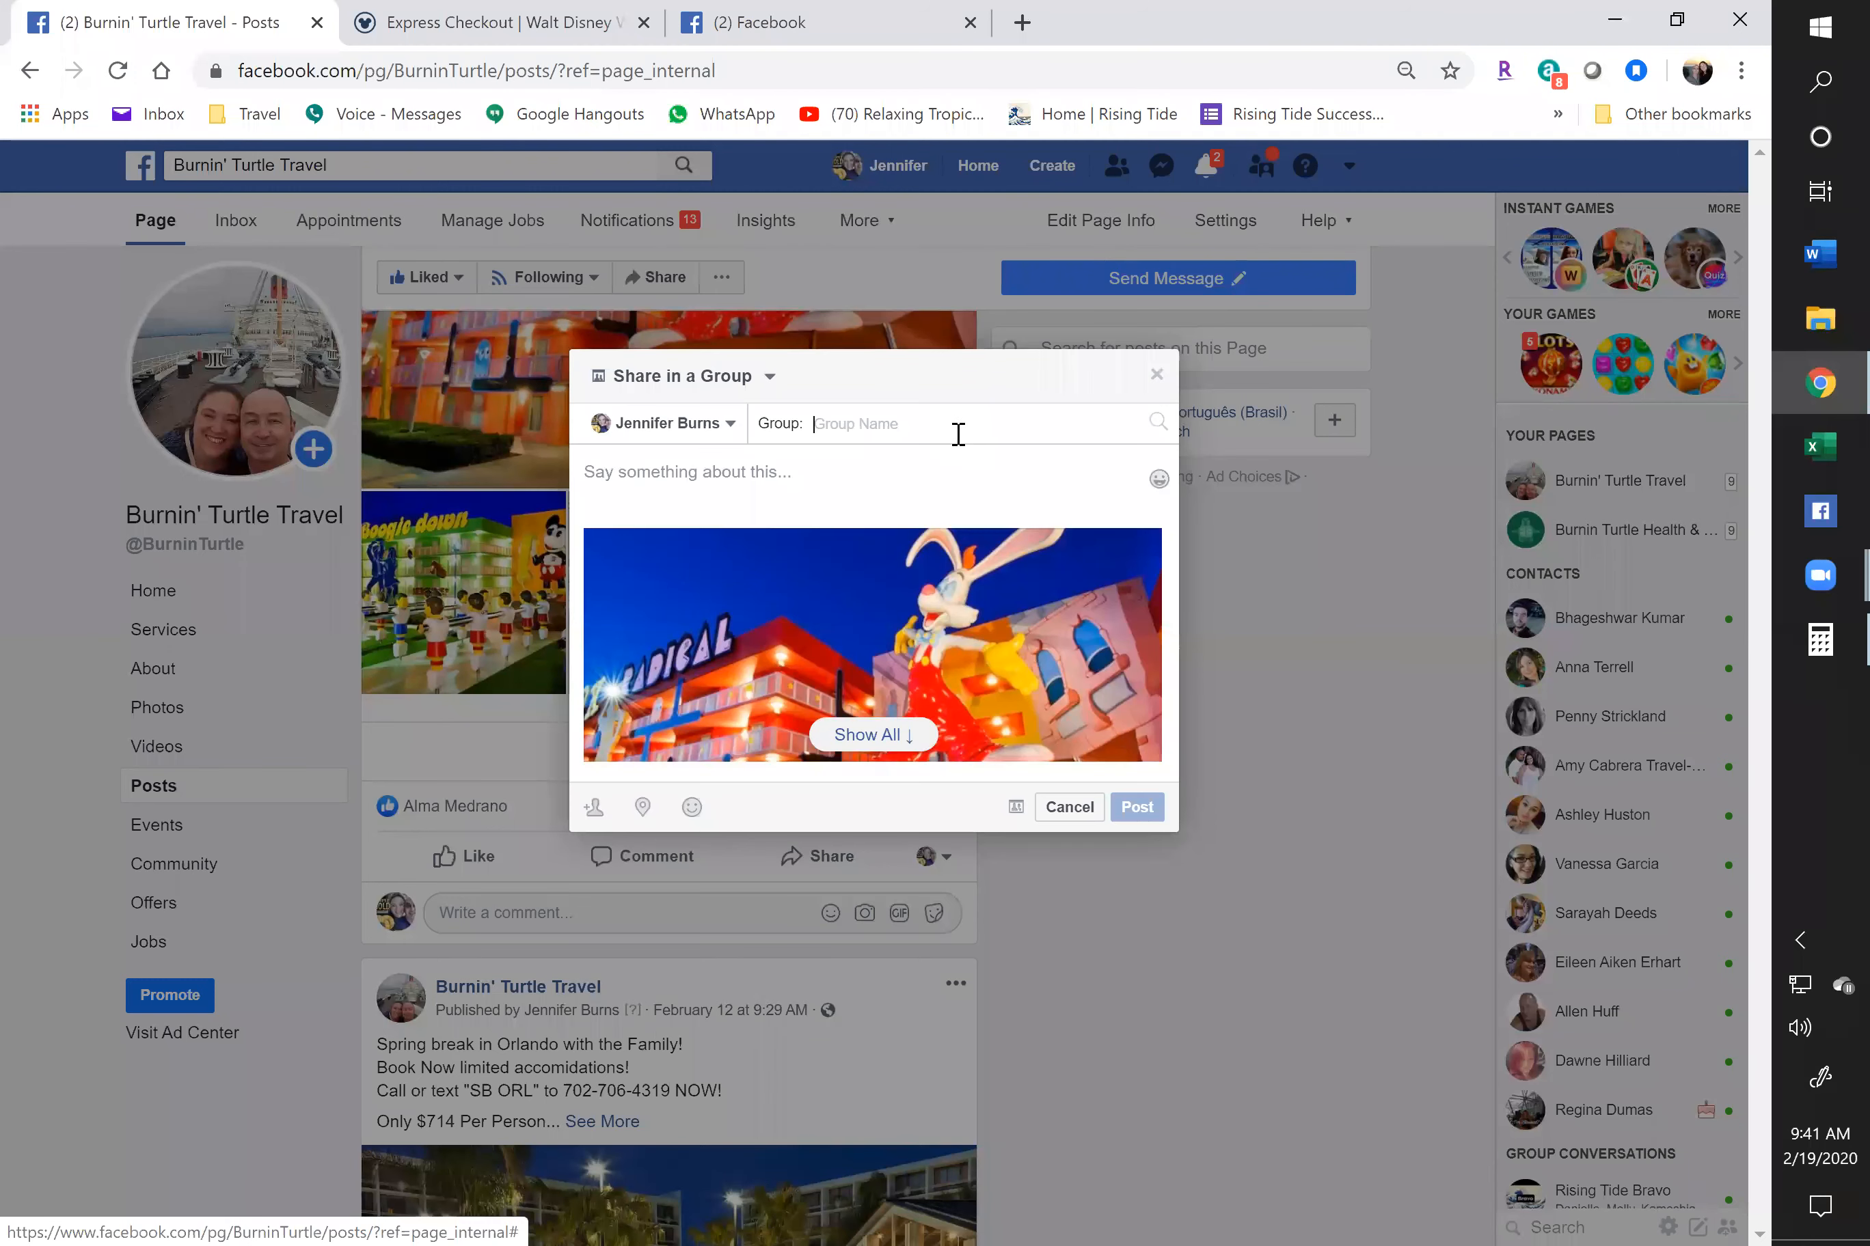
pyautogui.write('clas')
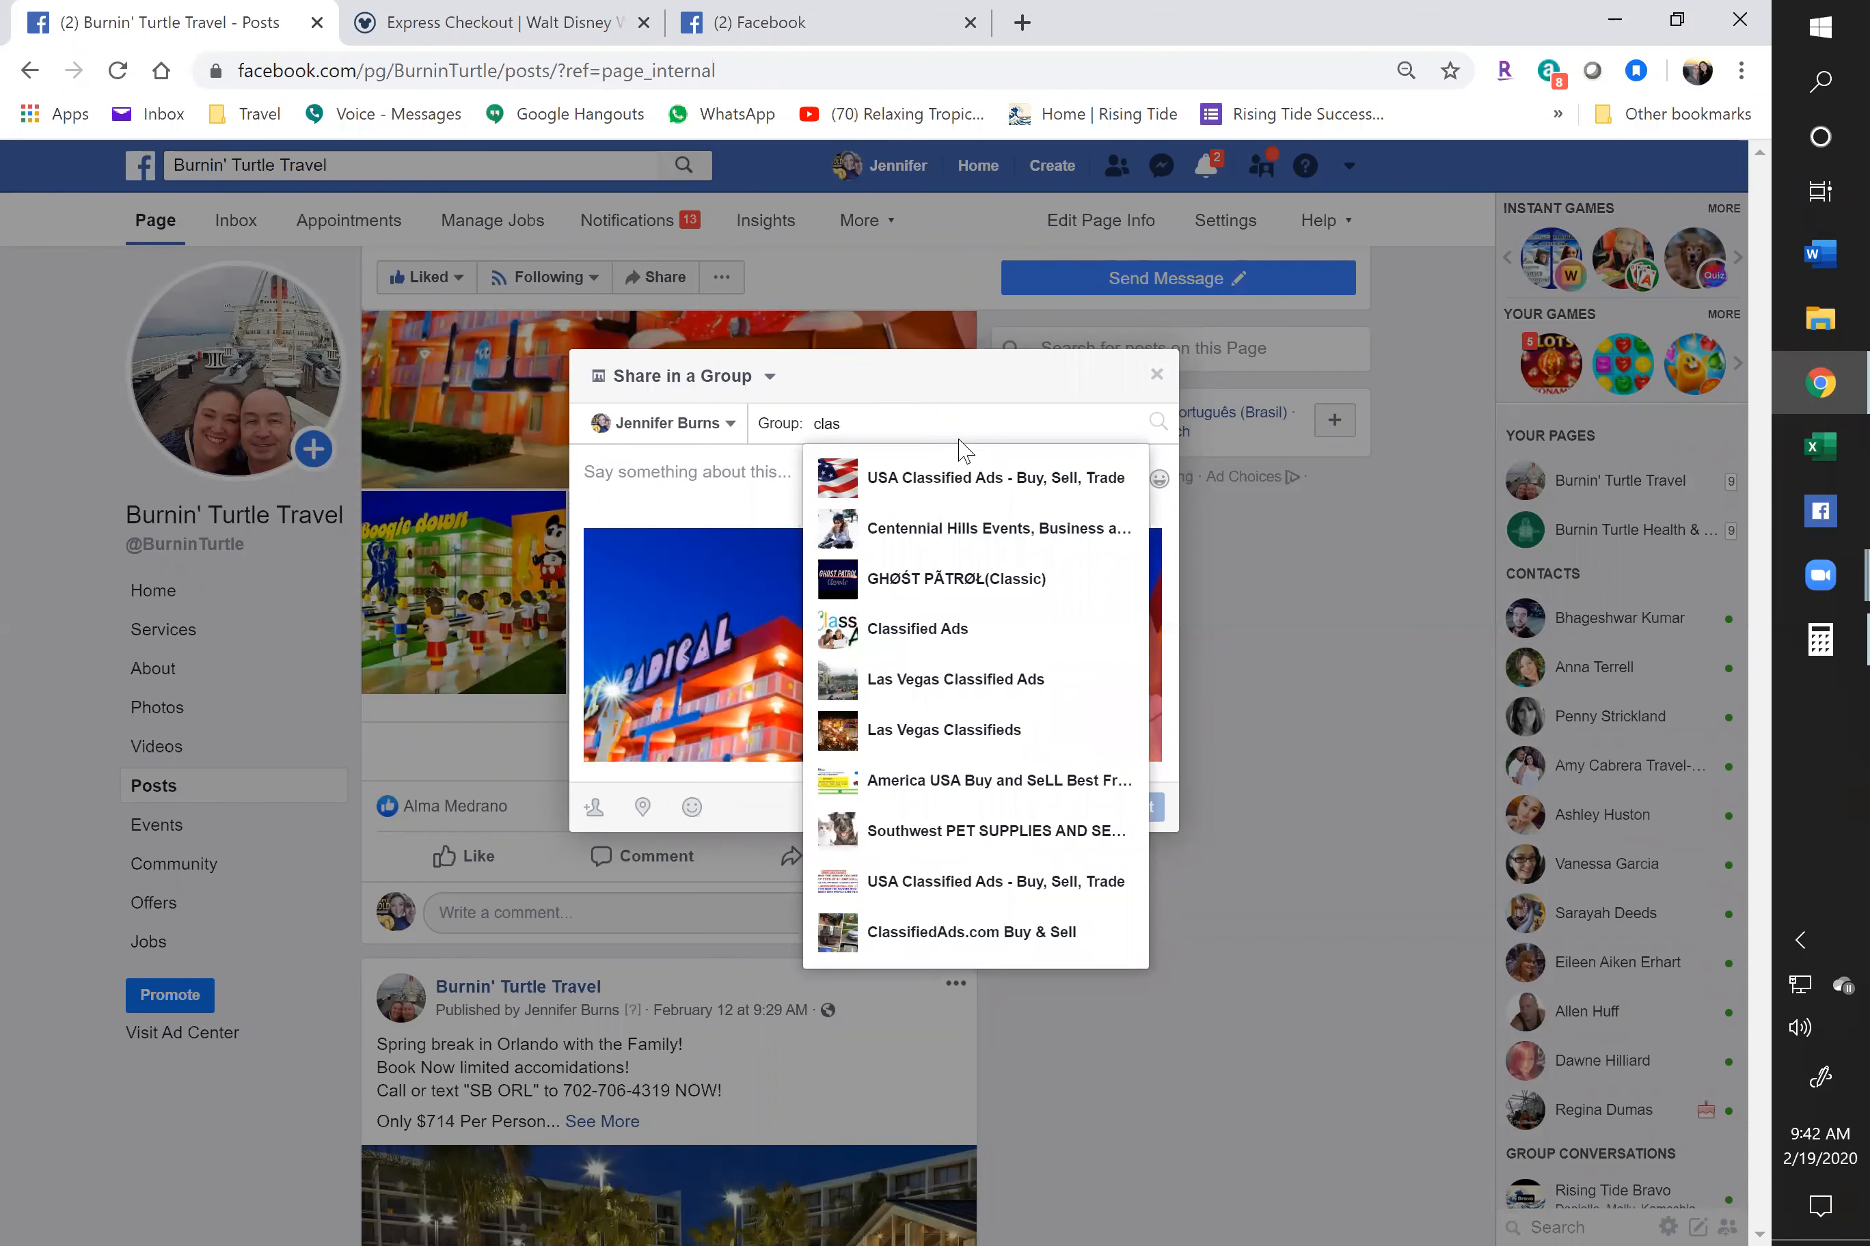
pyautogui.click(917, 884)
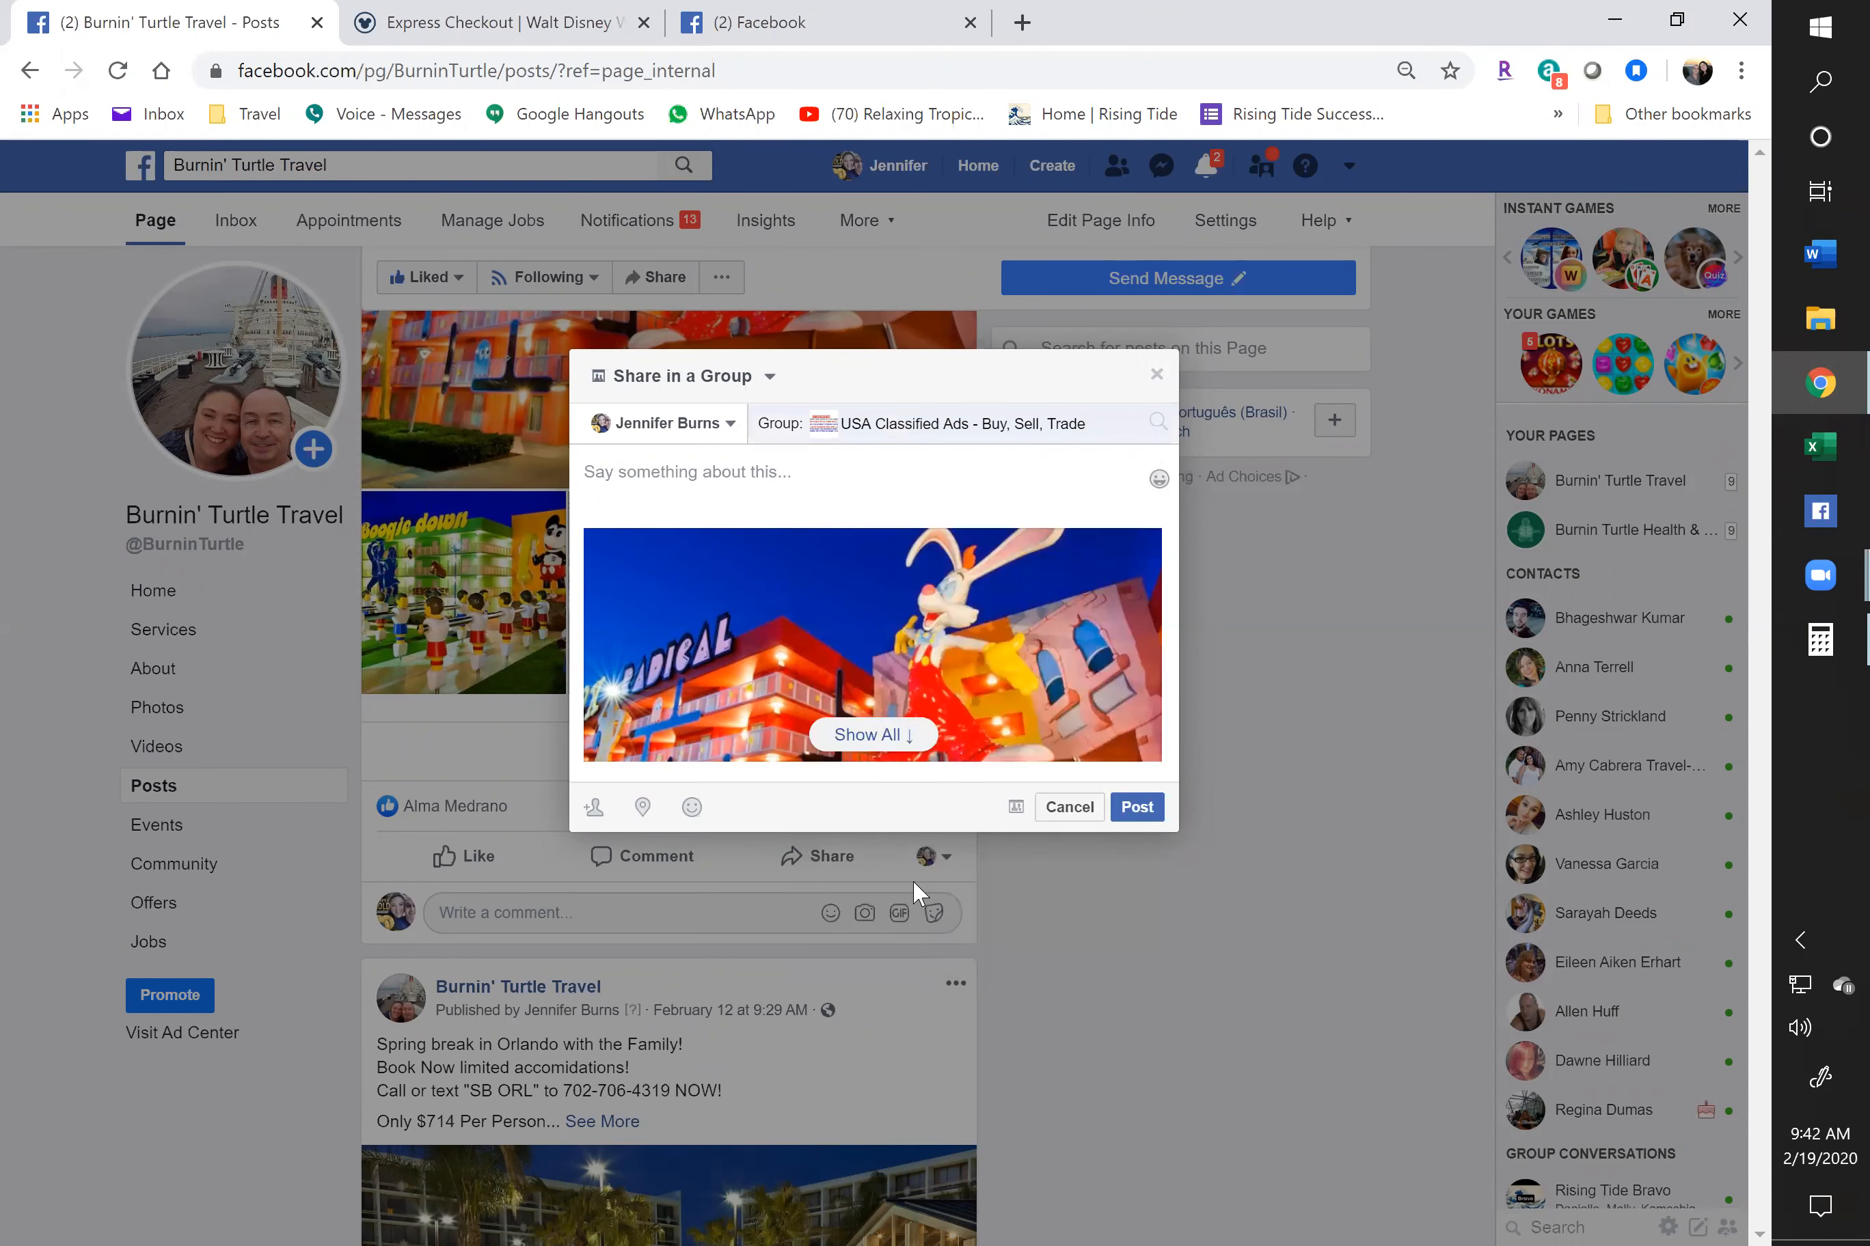
pyautogui.click(805, 484)
pyautogui.hotkey('ctrl', 'v')
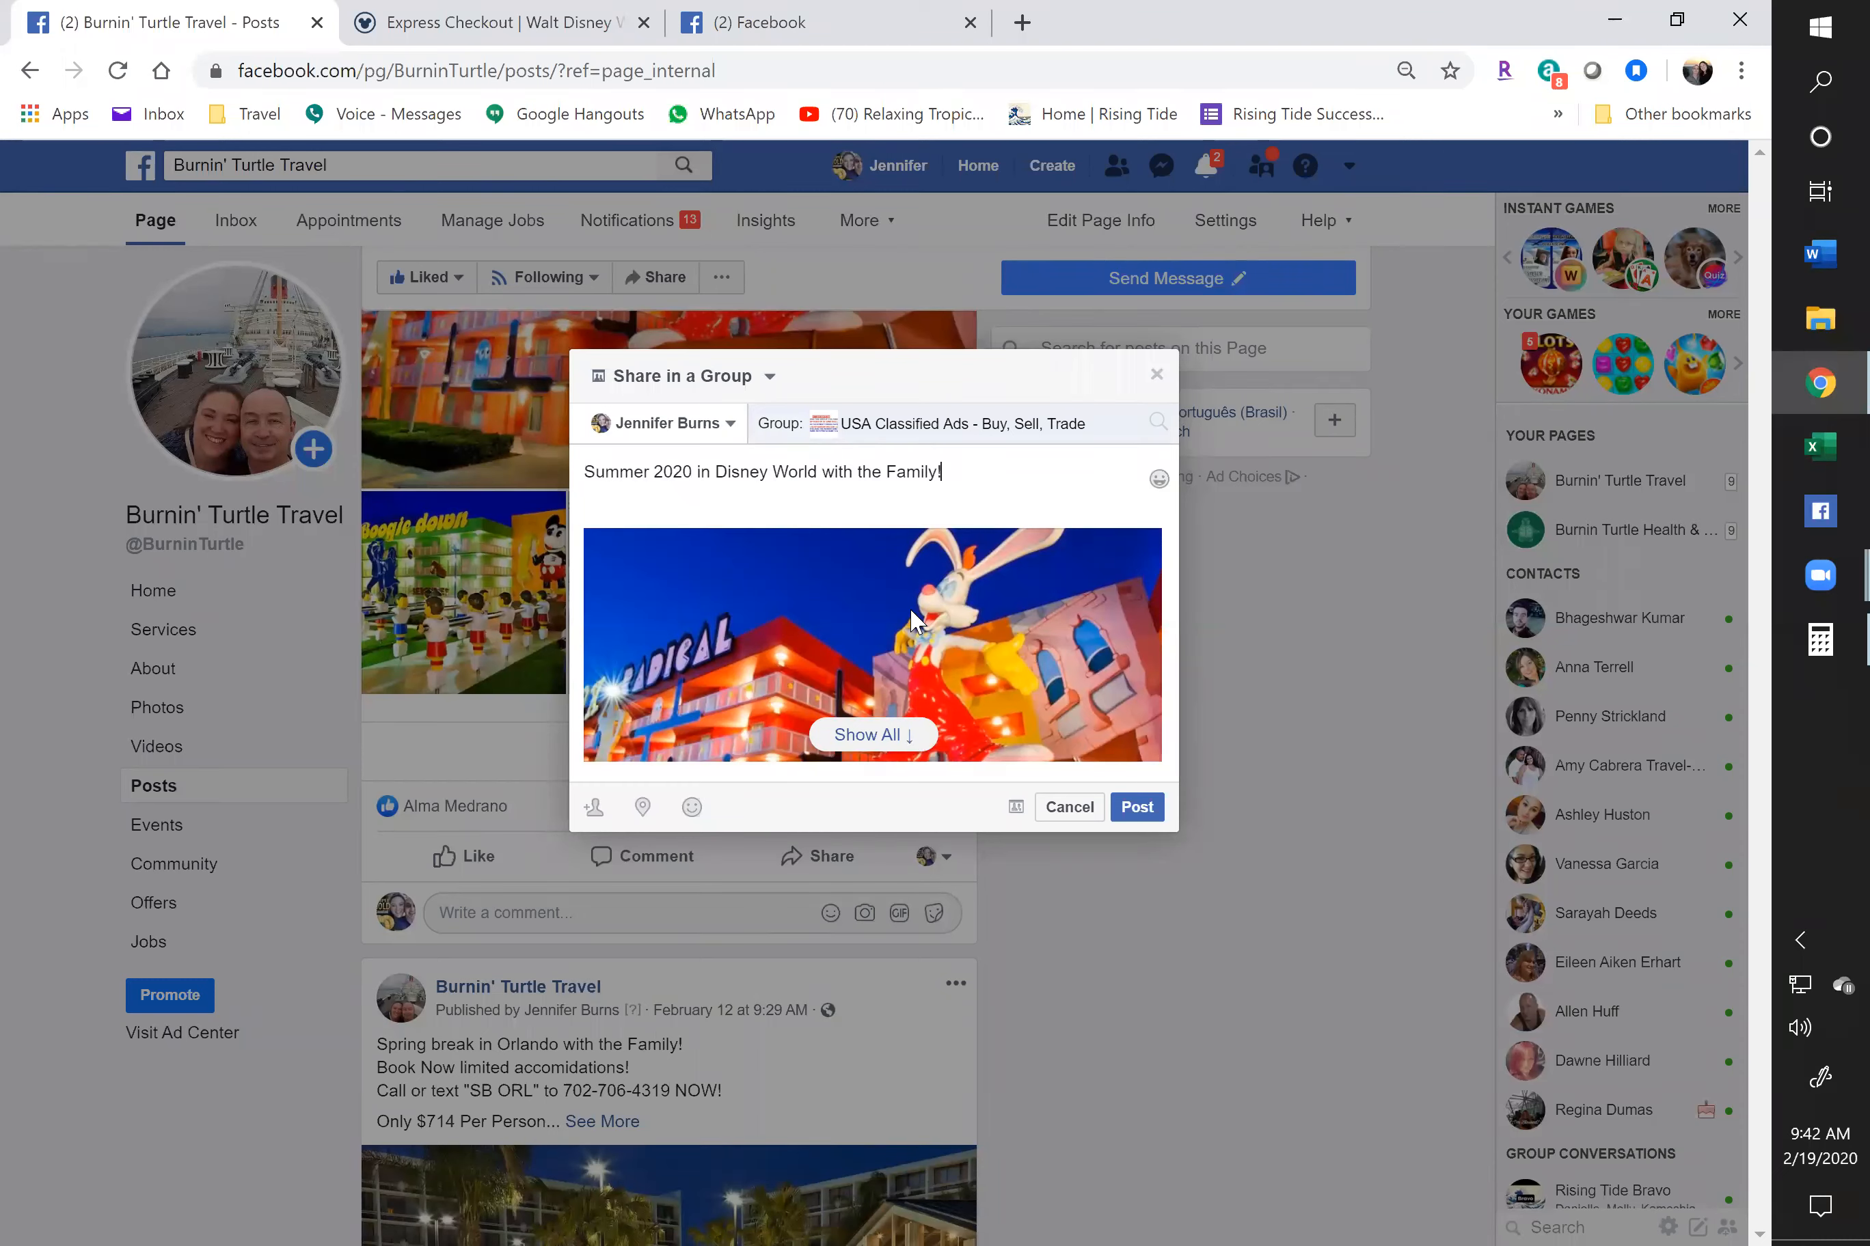
pyautogui.click(1138, 814)
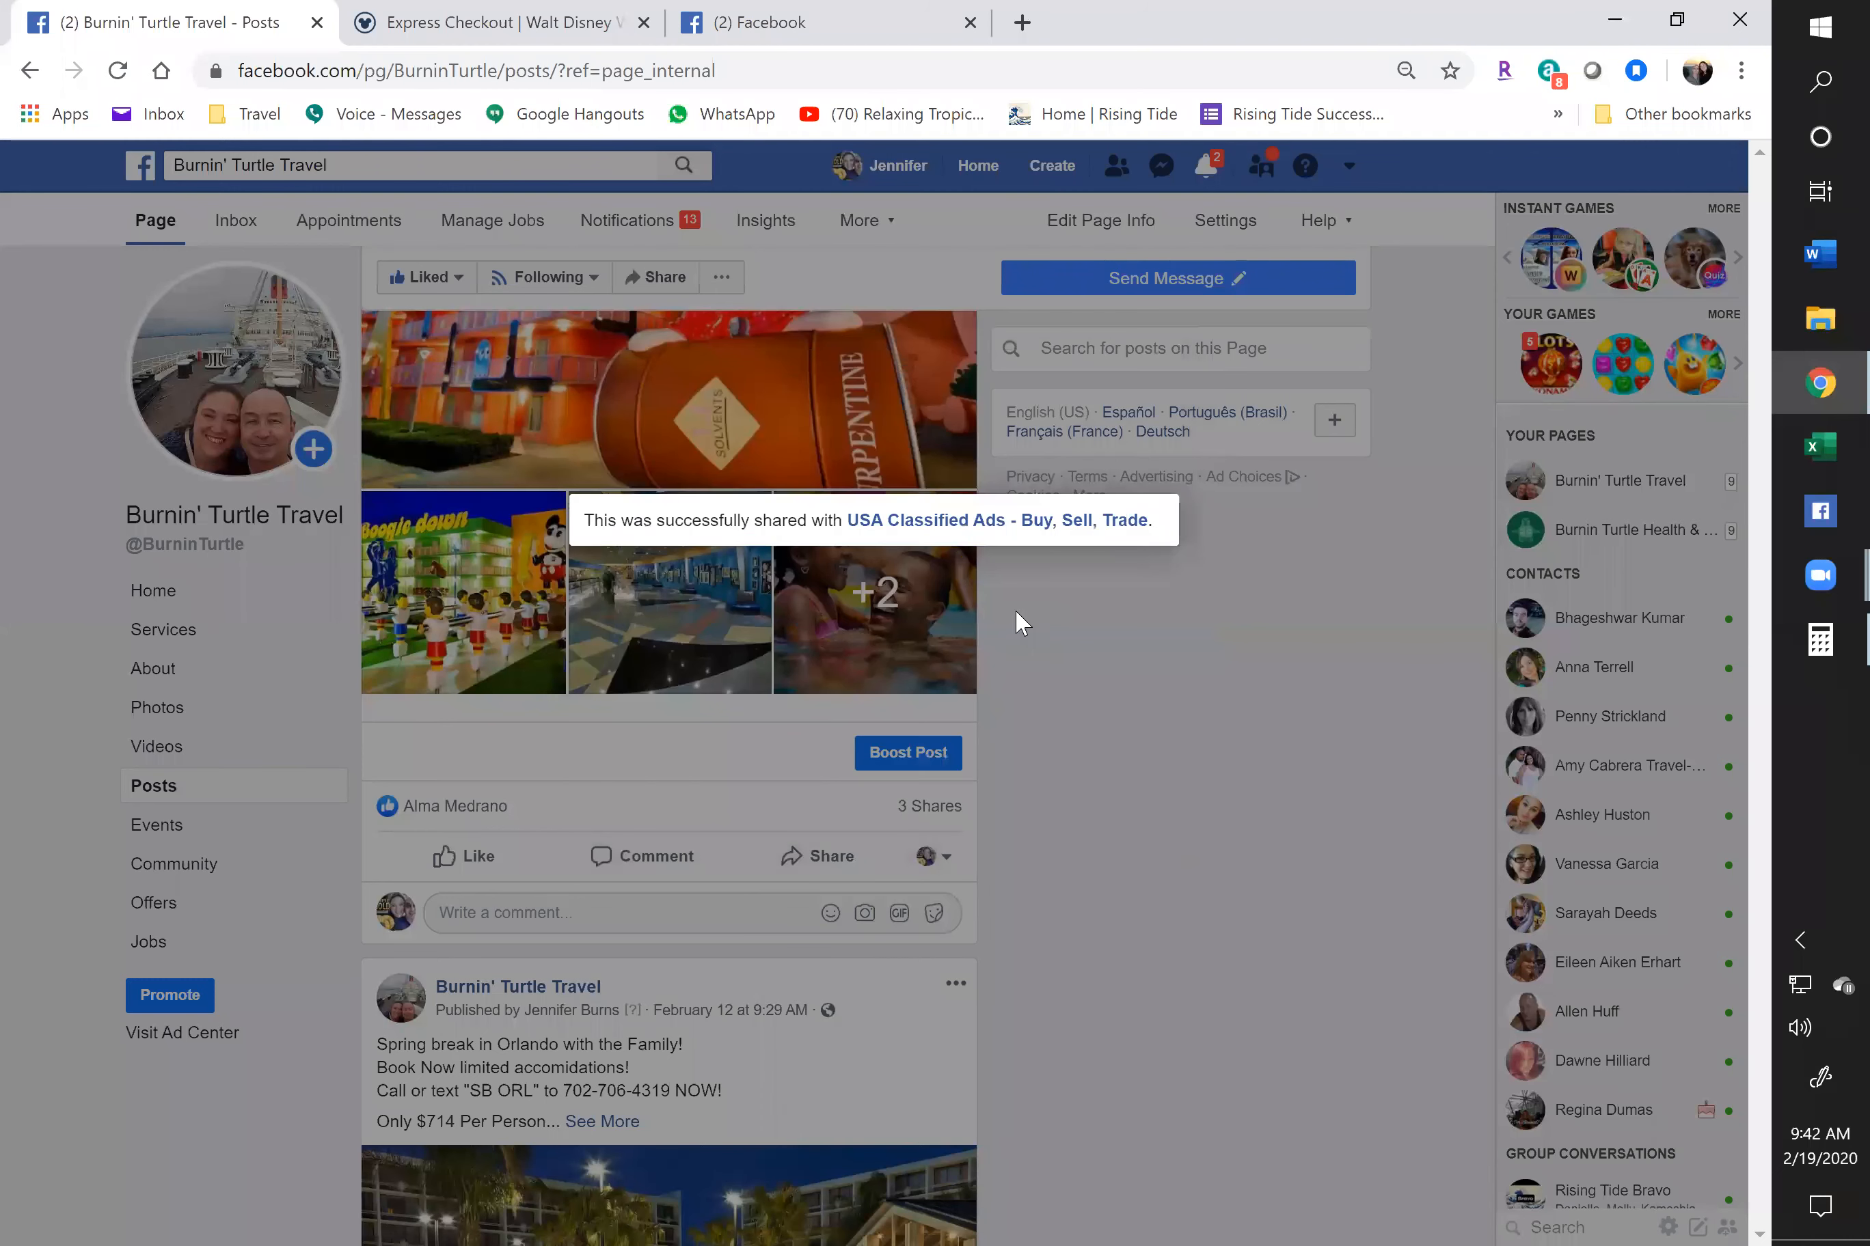
pyautogui.rightClick(1006, 521)
# Open USA Classified Ads - Buy, Sell, Trade in a new window, check its member count and posts, then bring back Calculator
pyautogui.click(1126, 573)
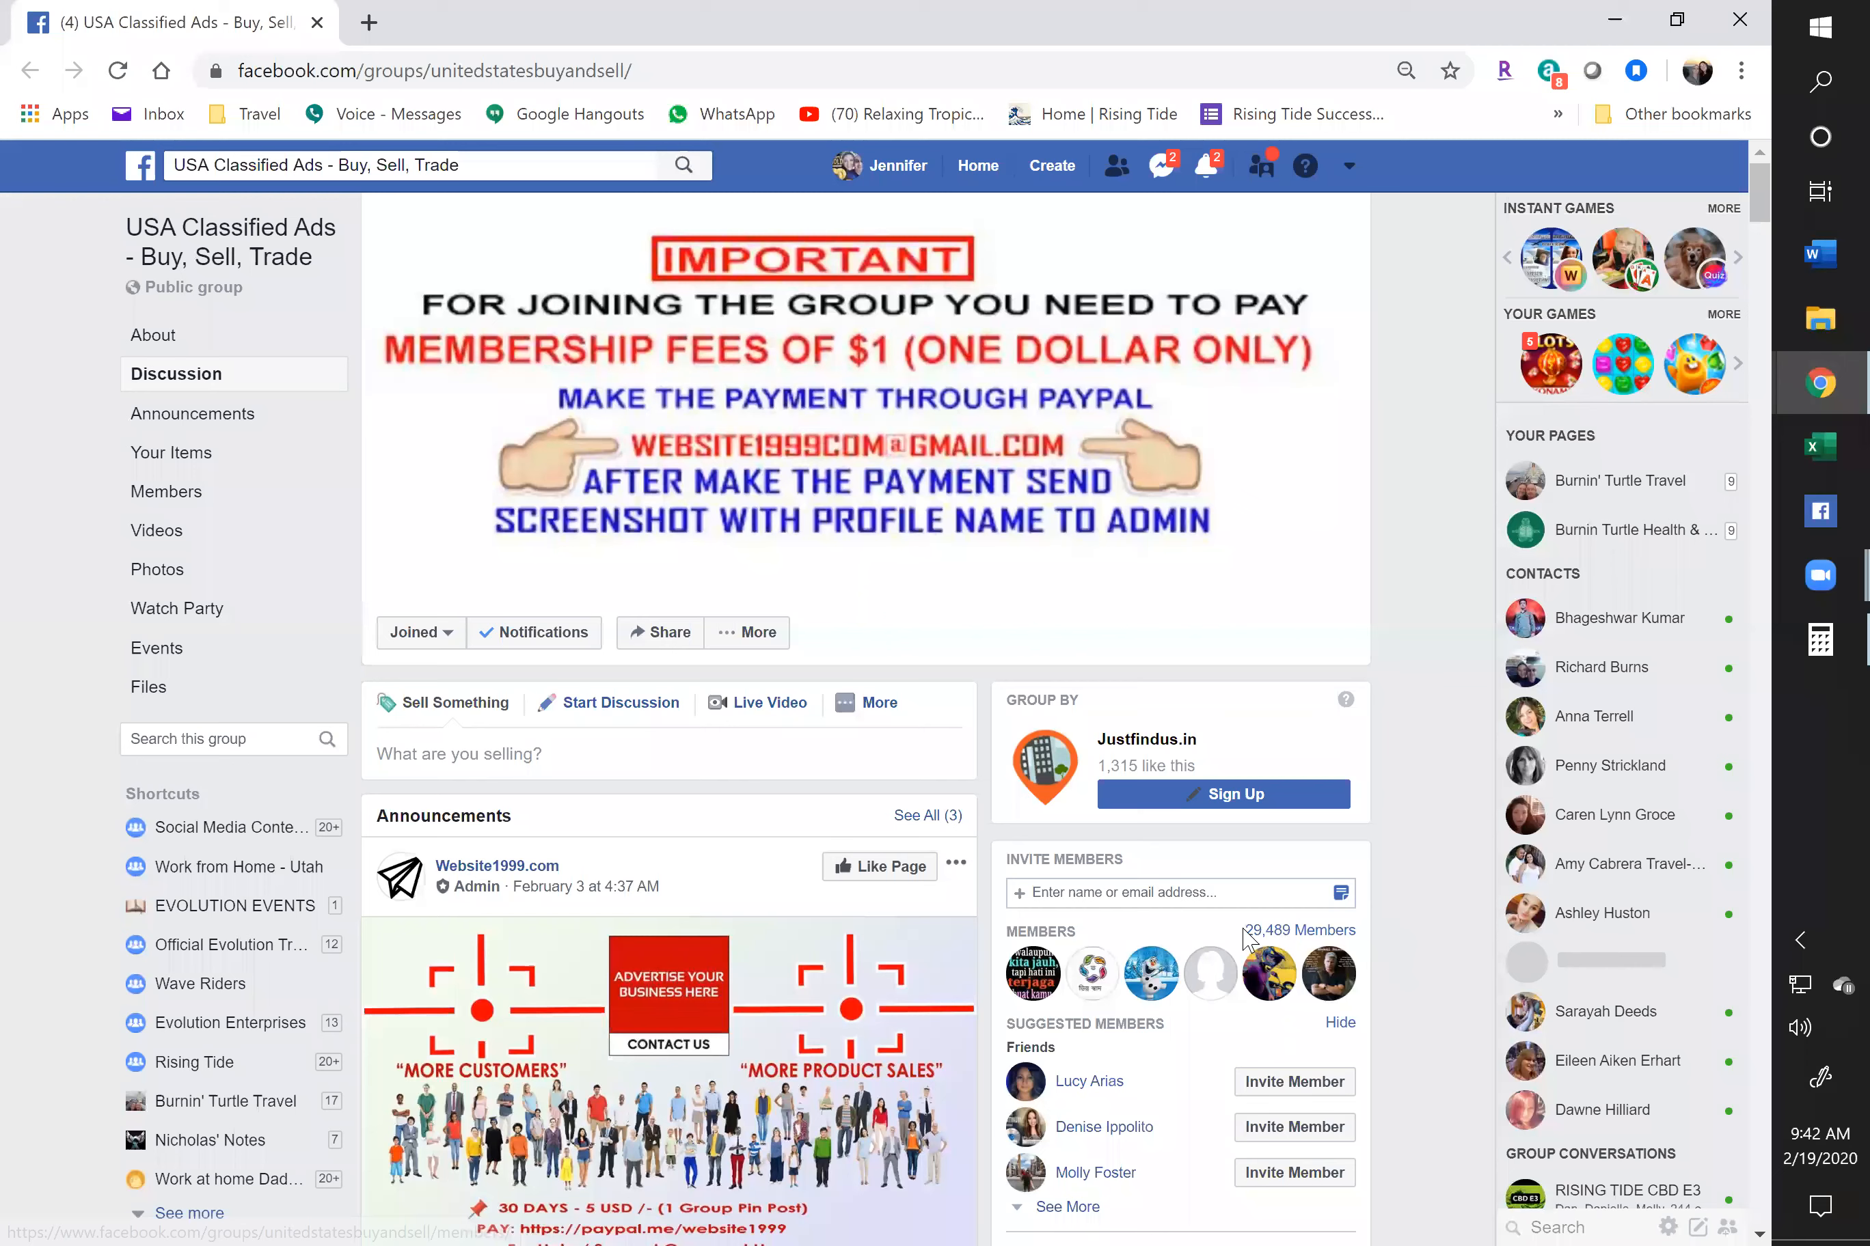
pyautogui.tripleClick(1480, 894)
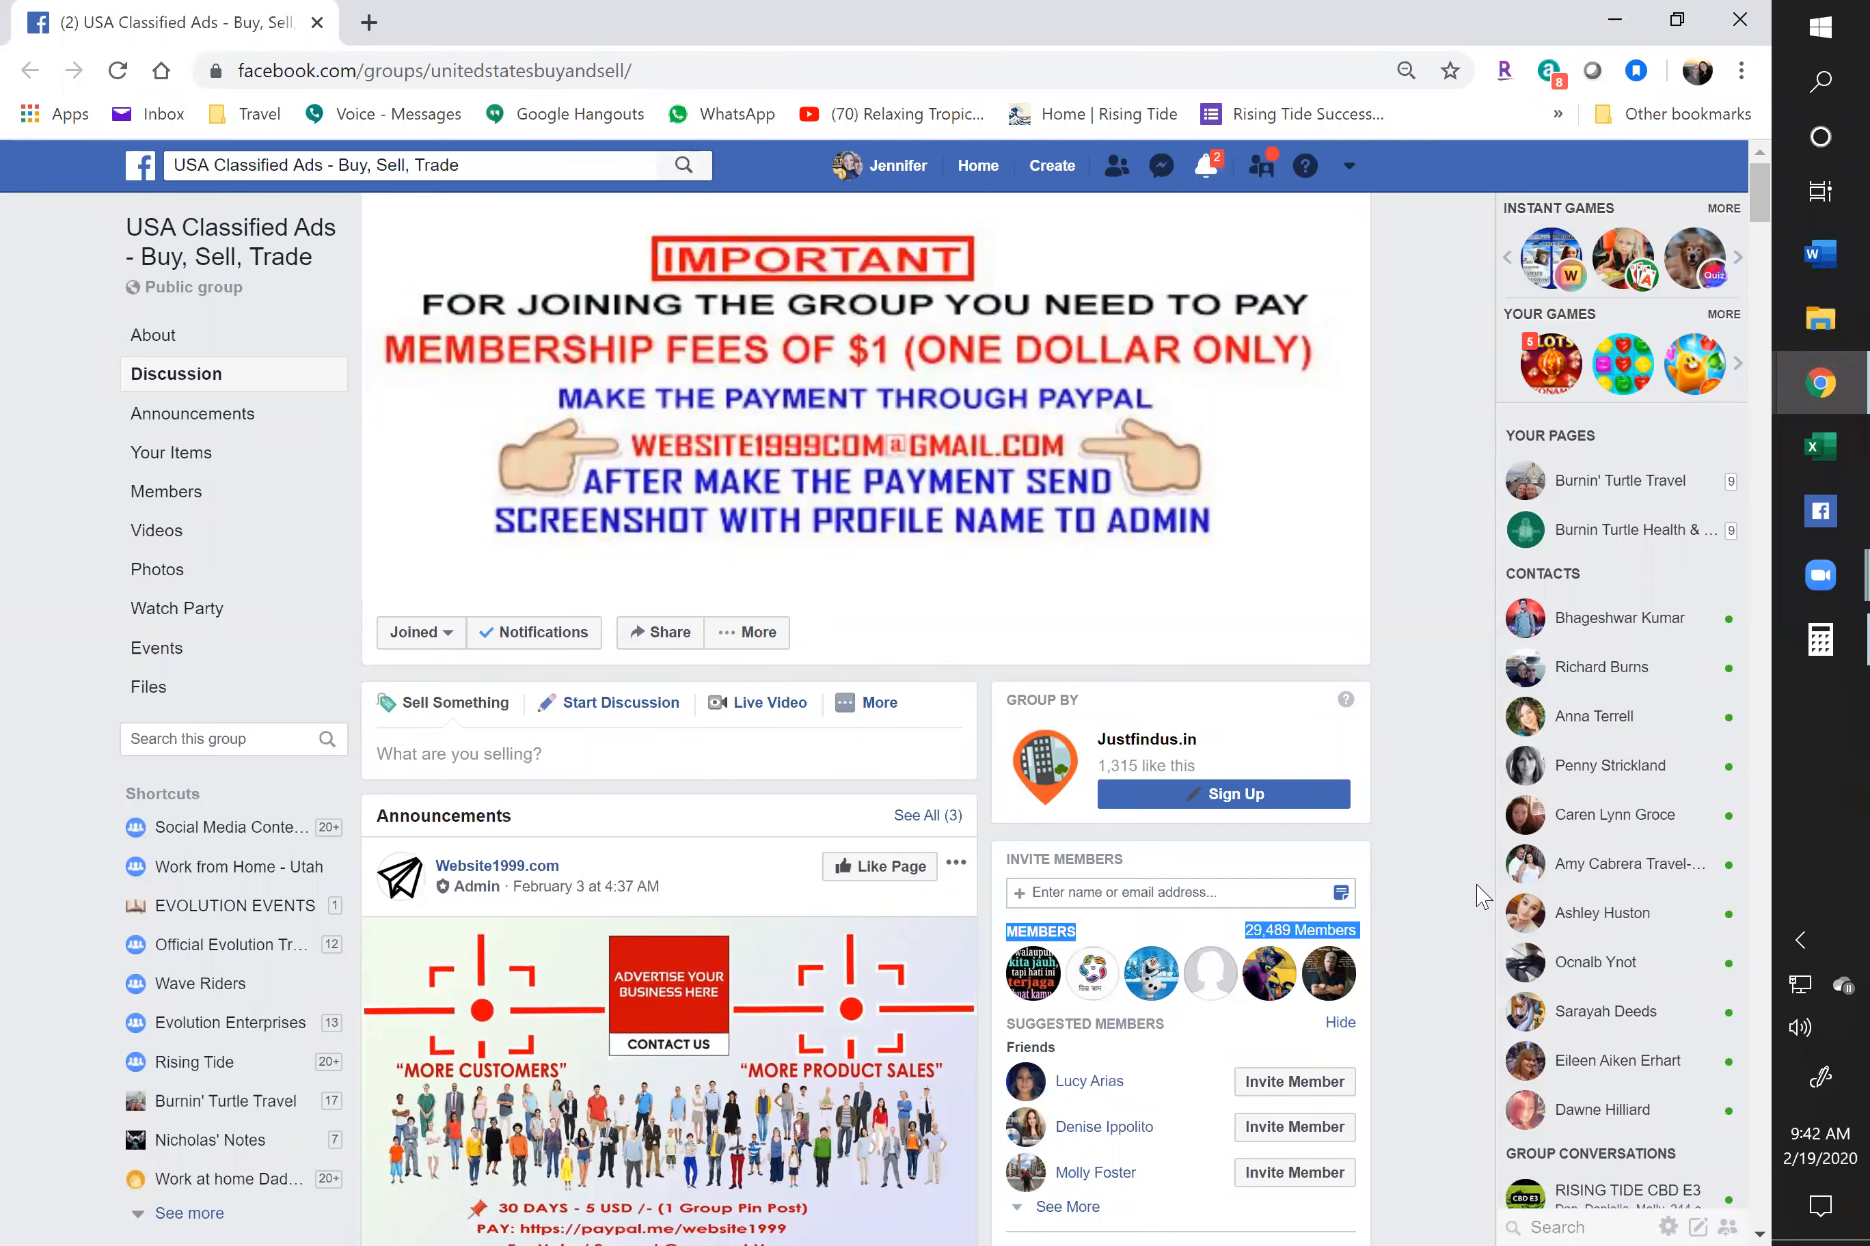
pyautogui.click(1413, 796)
pyautogui.scroll(-2, 1413, 797)
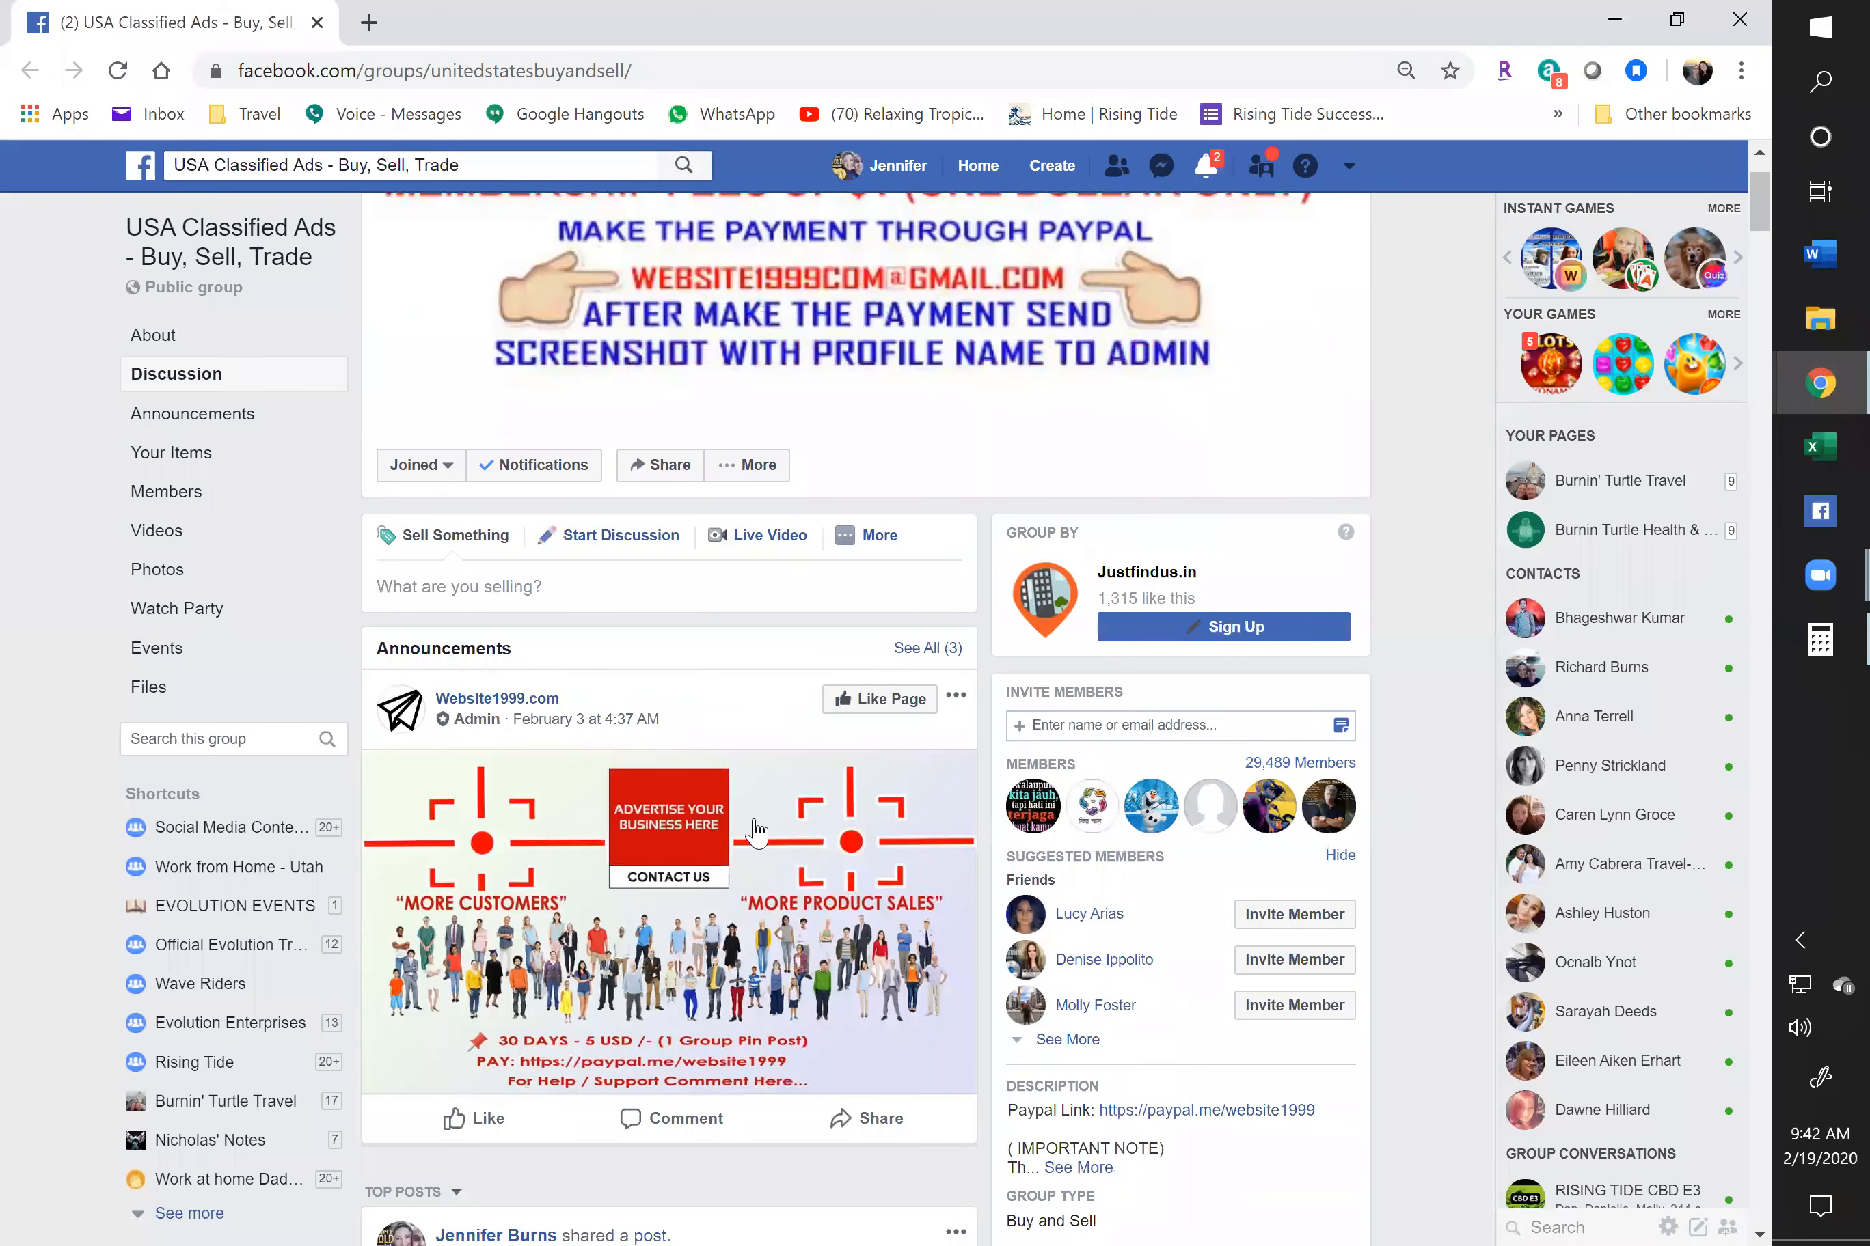
pyautogui.scroll(-8, 641, 841)
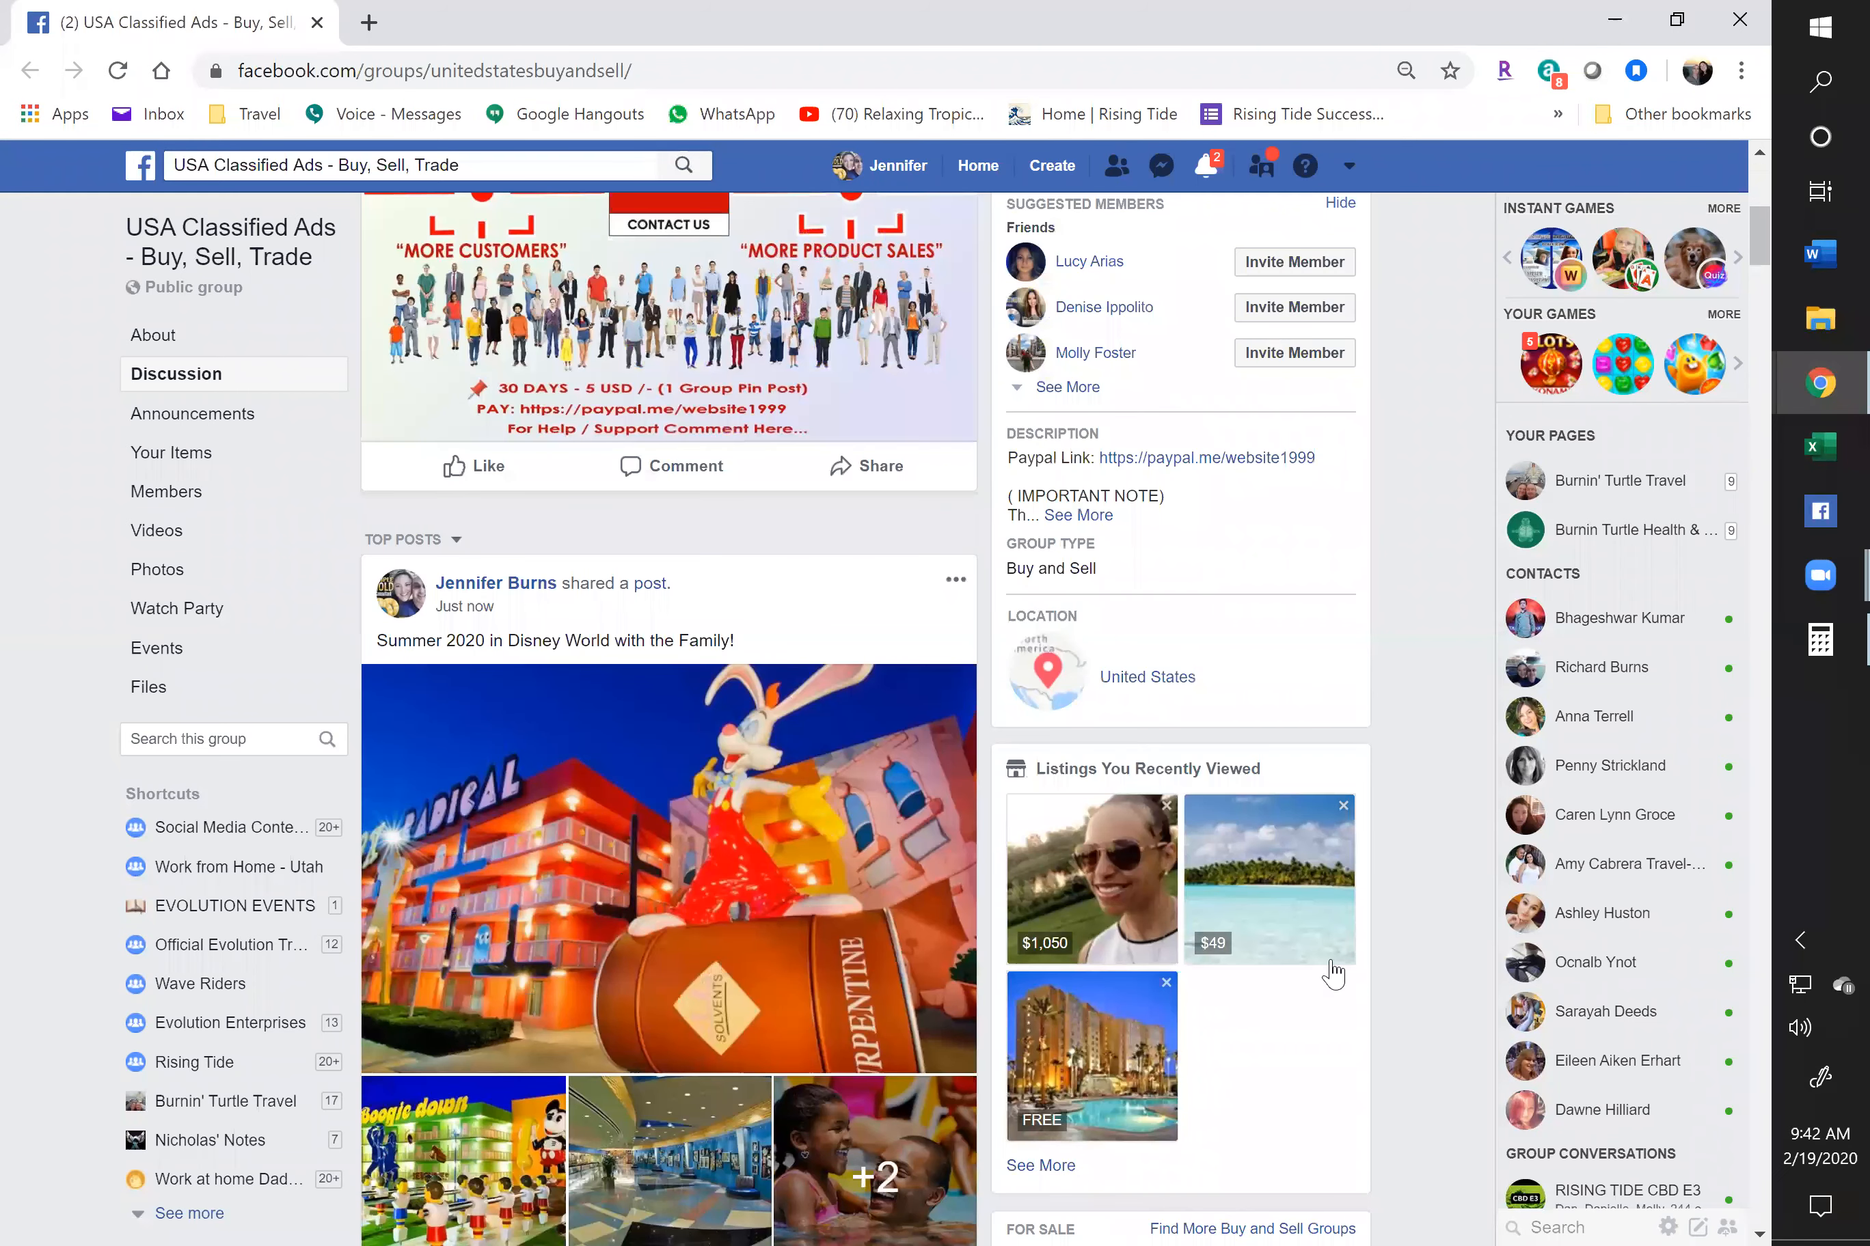
pyautogui.scroll(10, 1211, 920)
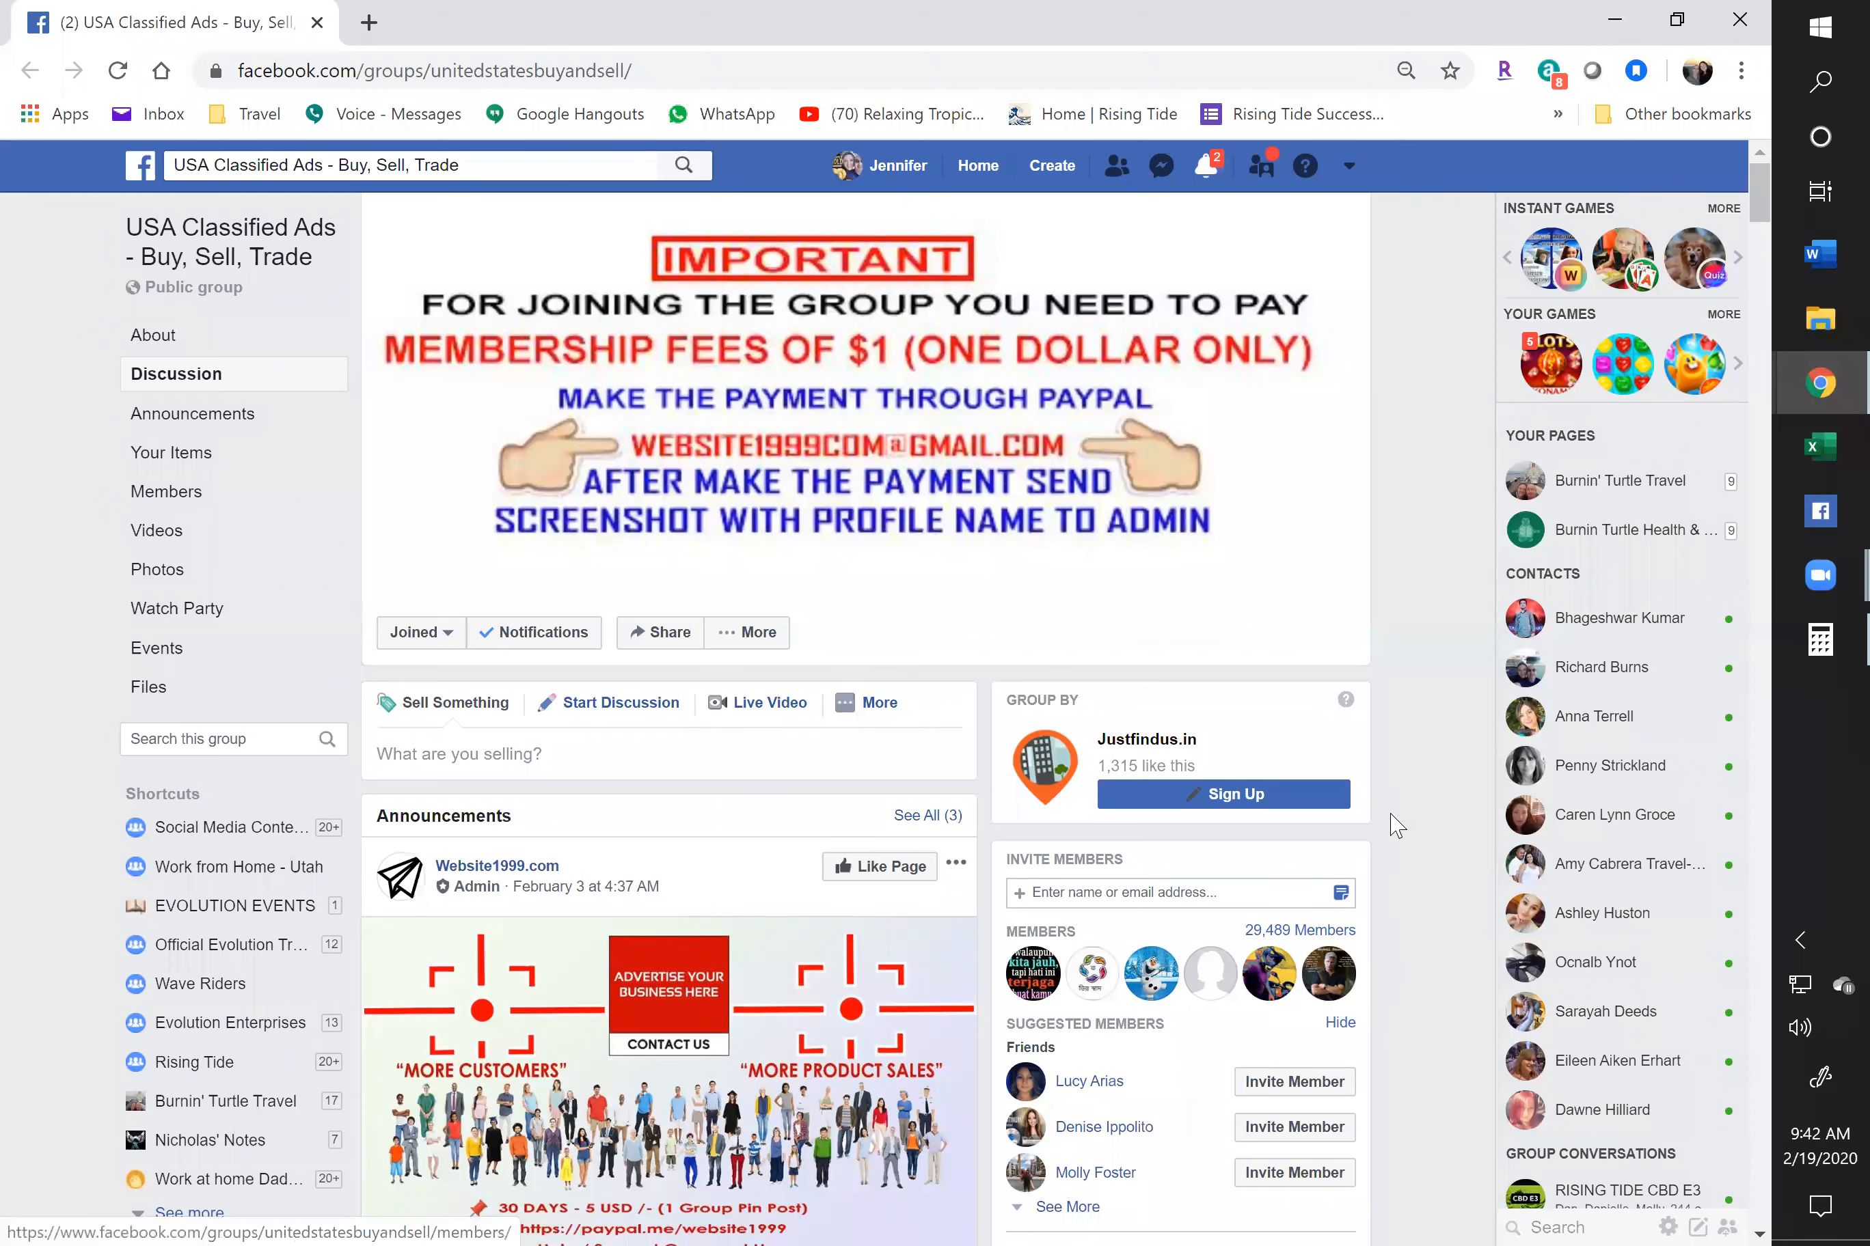
pyautogui.click(1820, 640)
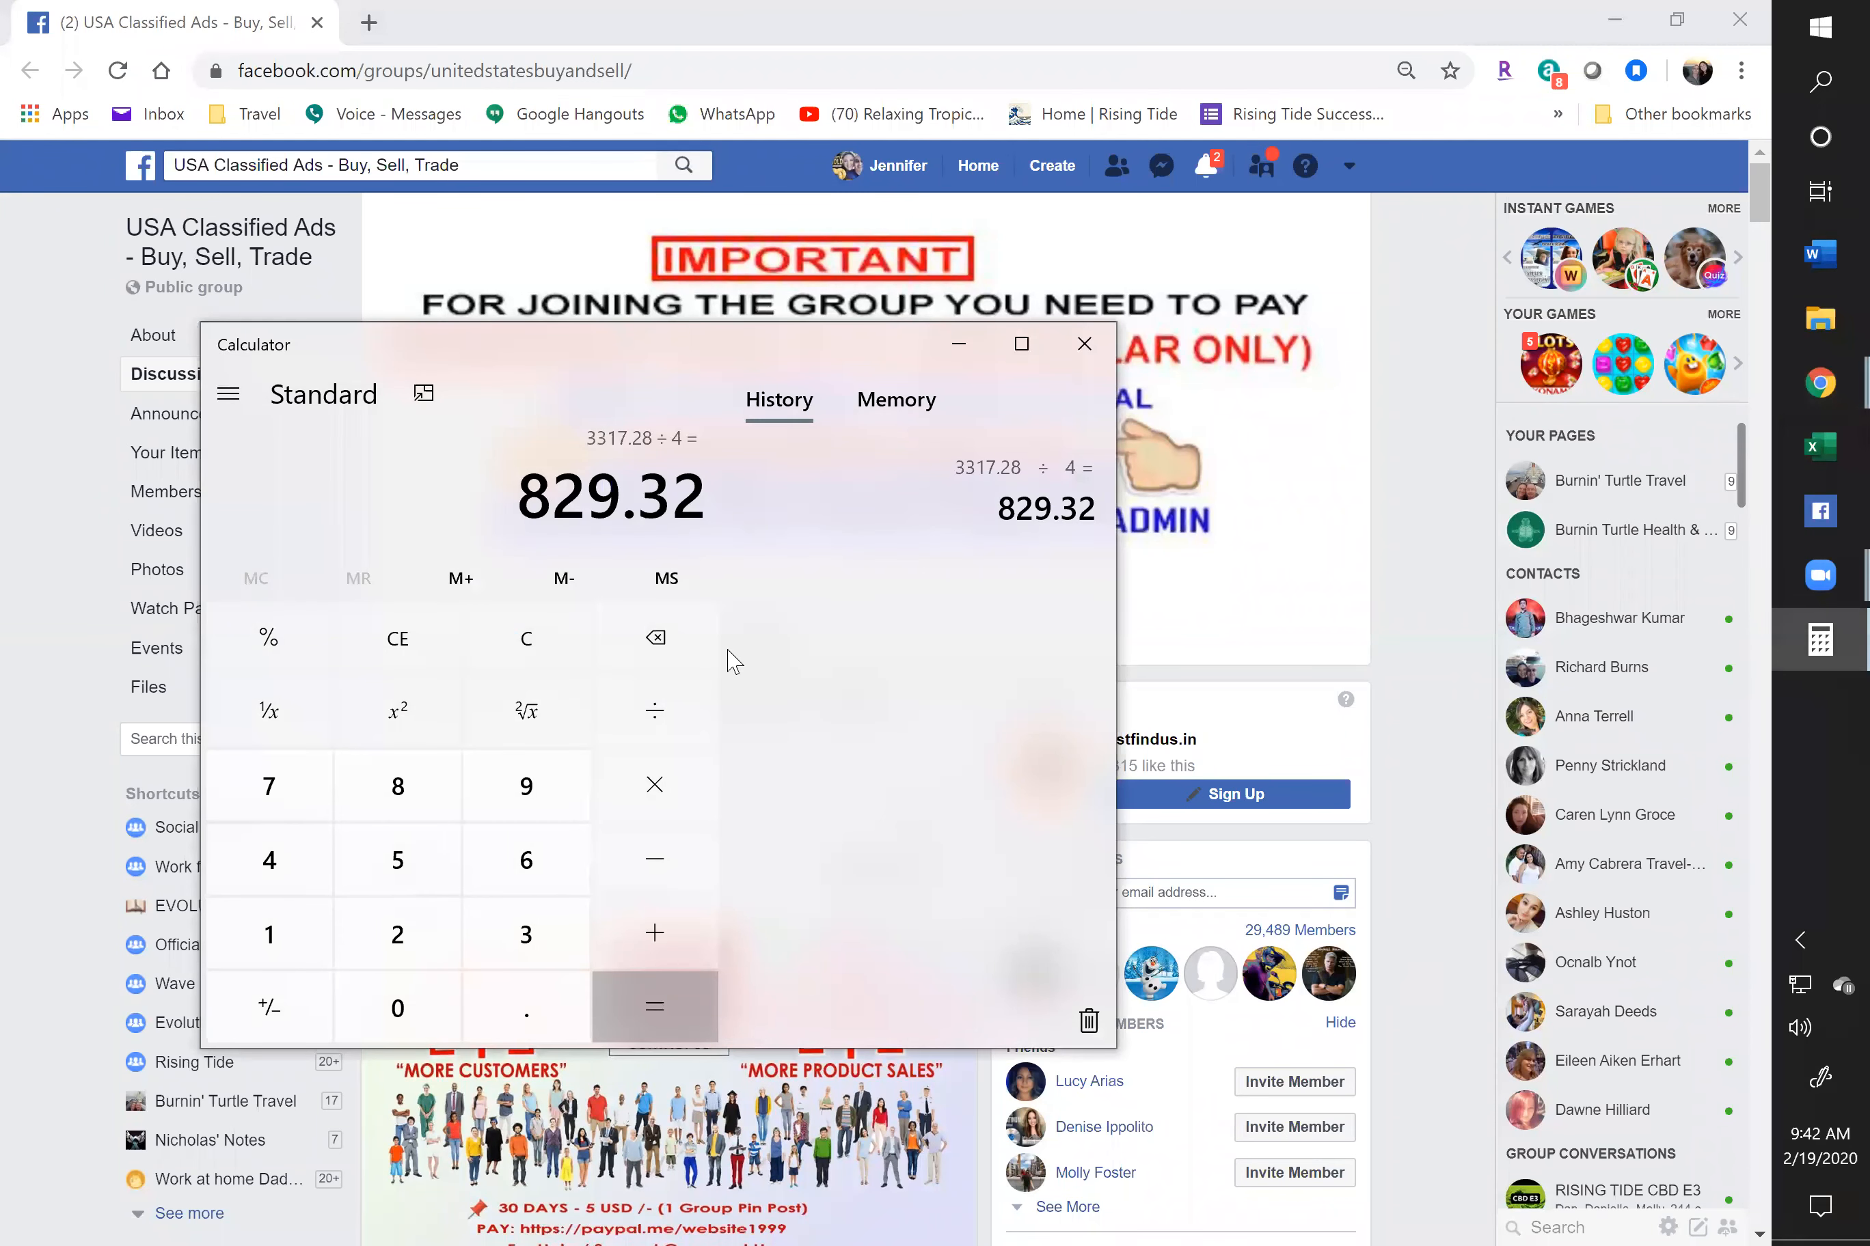
# Reload the Burnin' Turtle Travel posts page and scroll to the Disney post, now showing 6 shares
pyautogui.click(299, 6)
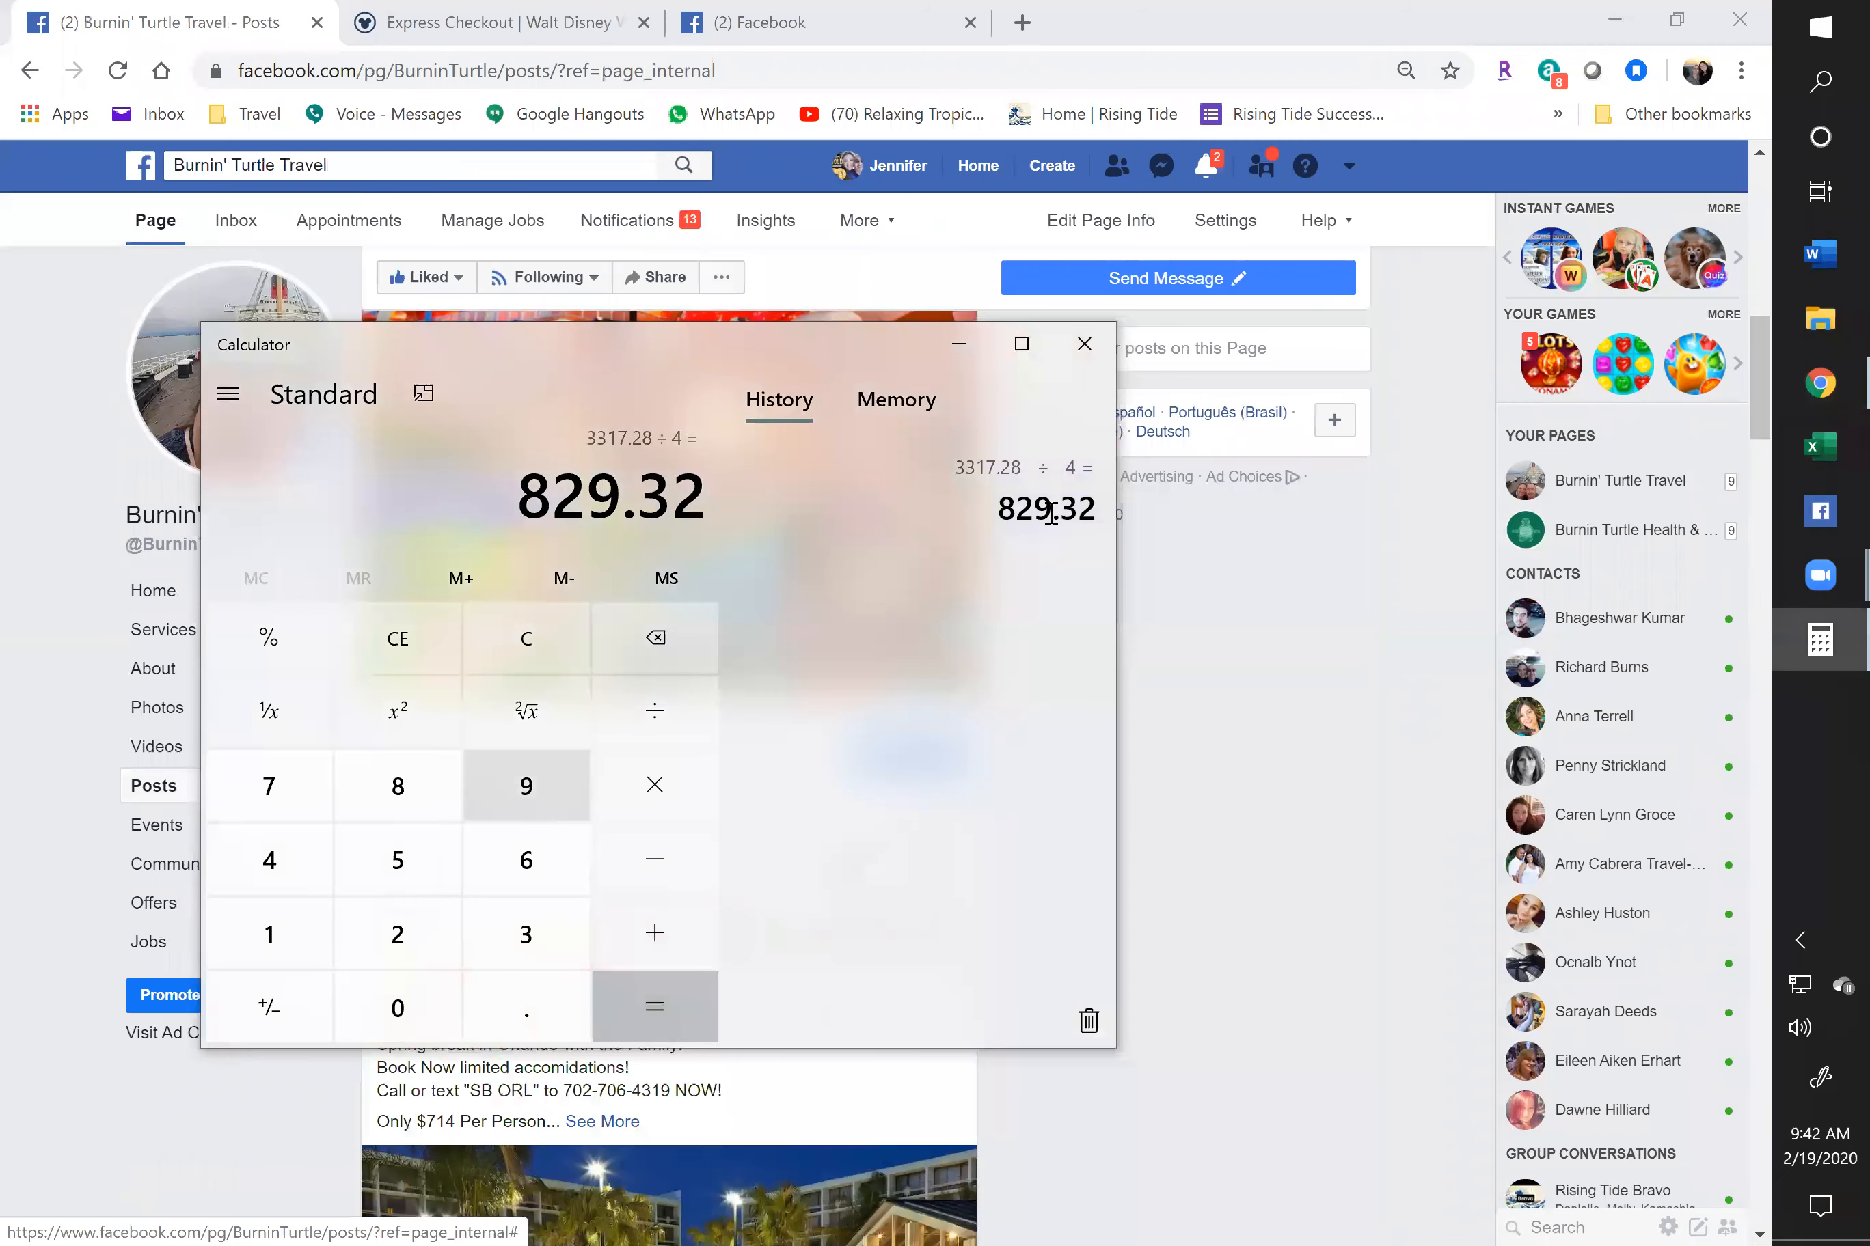
pyautogui.click(957, 351)
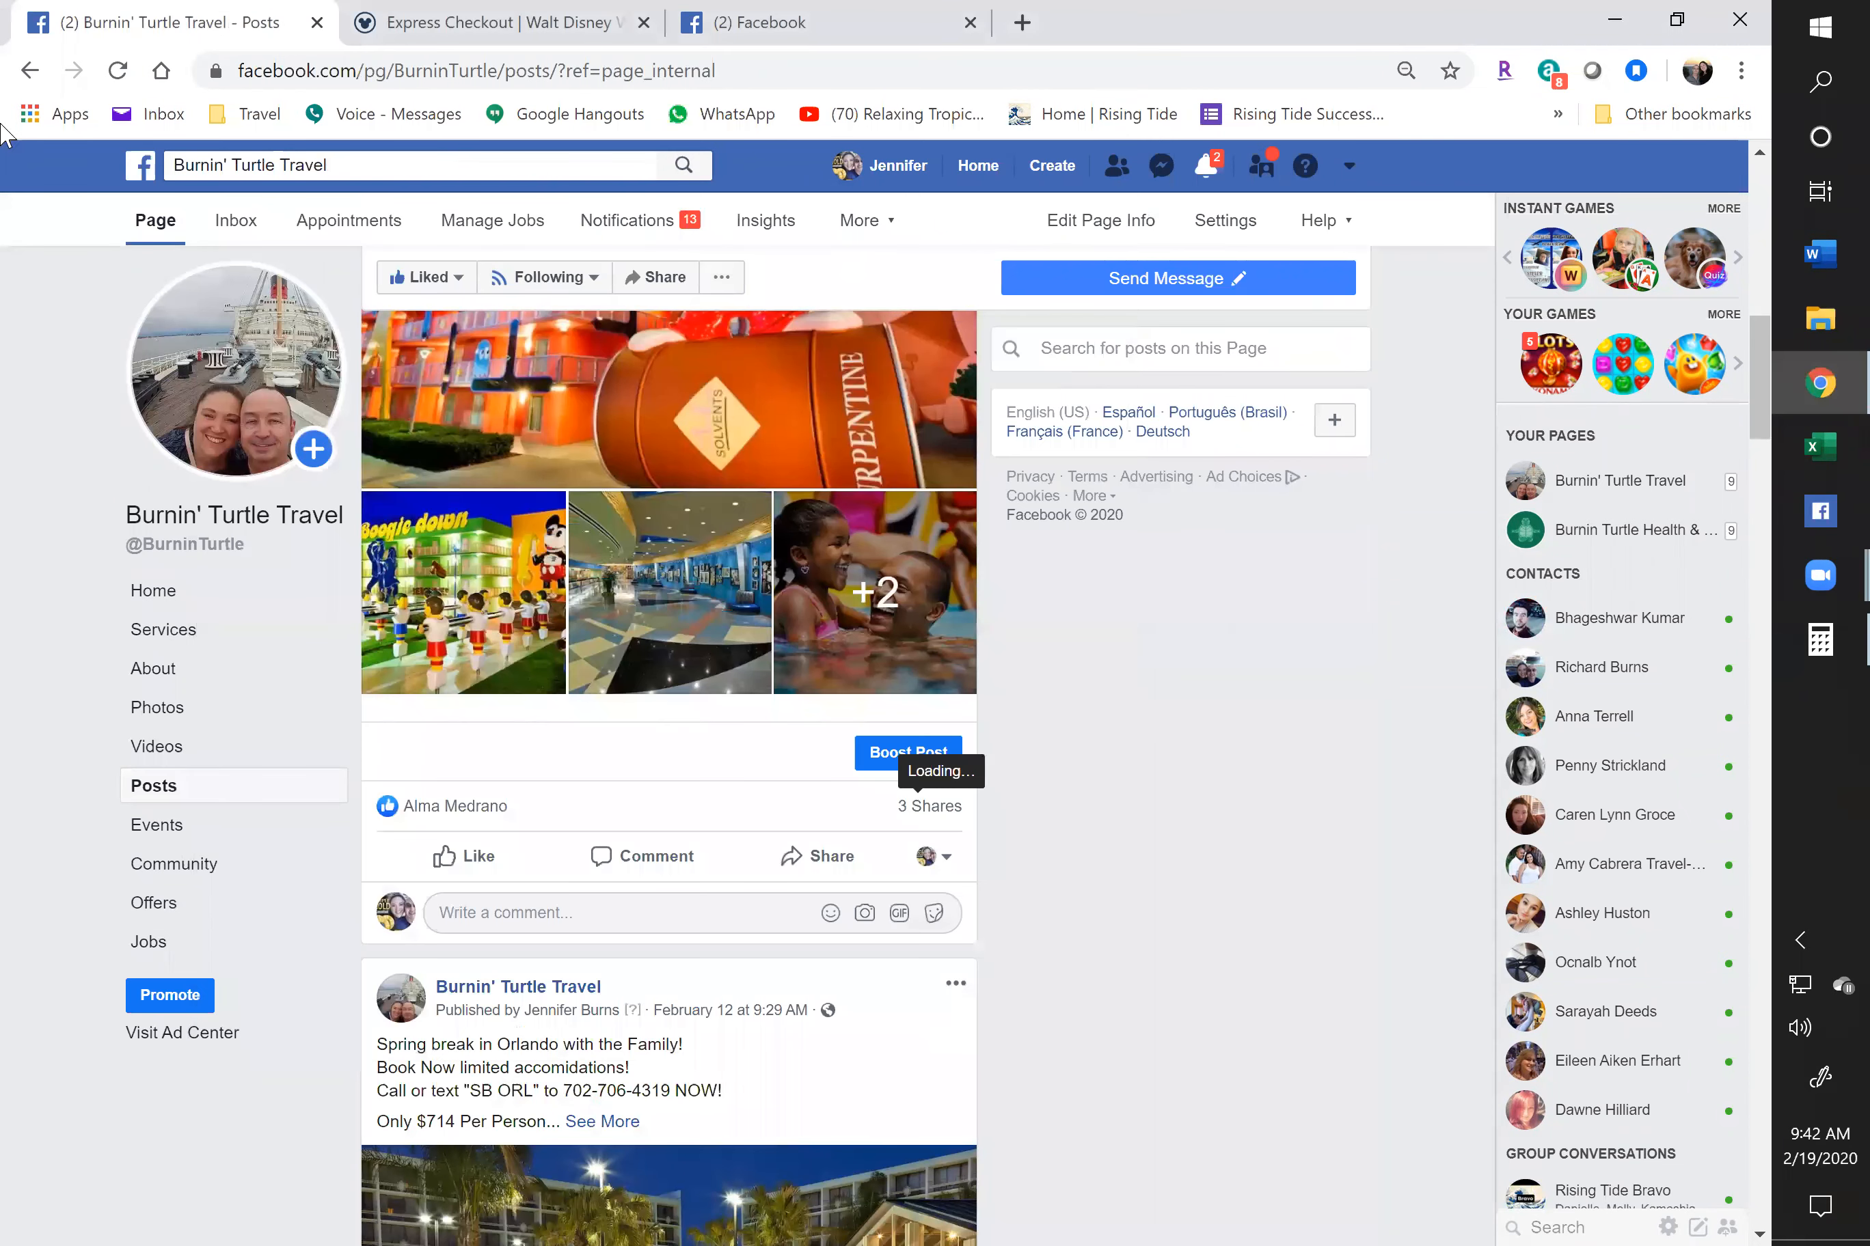
pyautogui.click(117, 71)
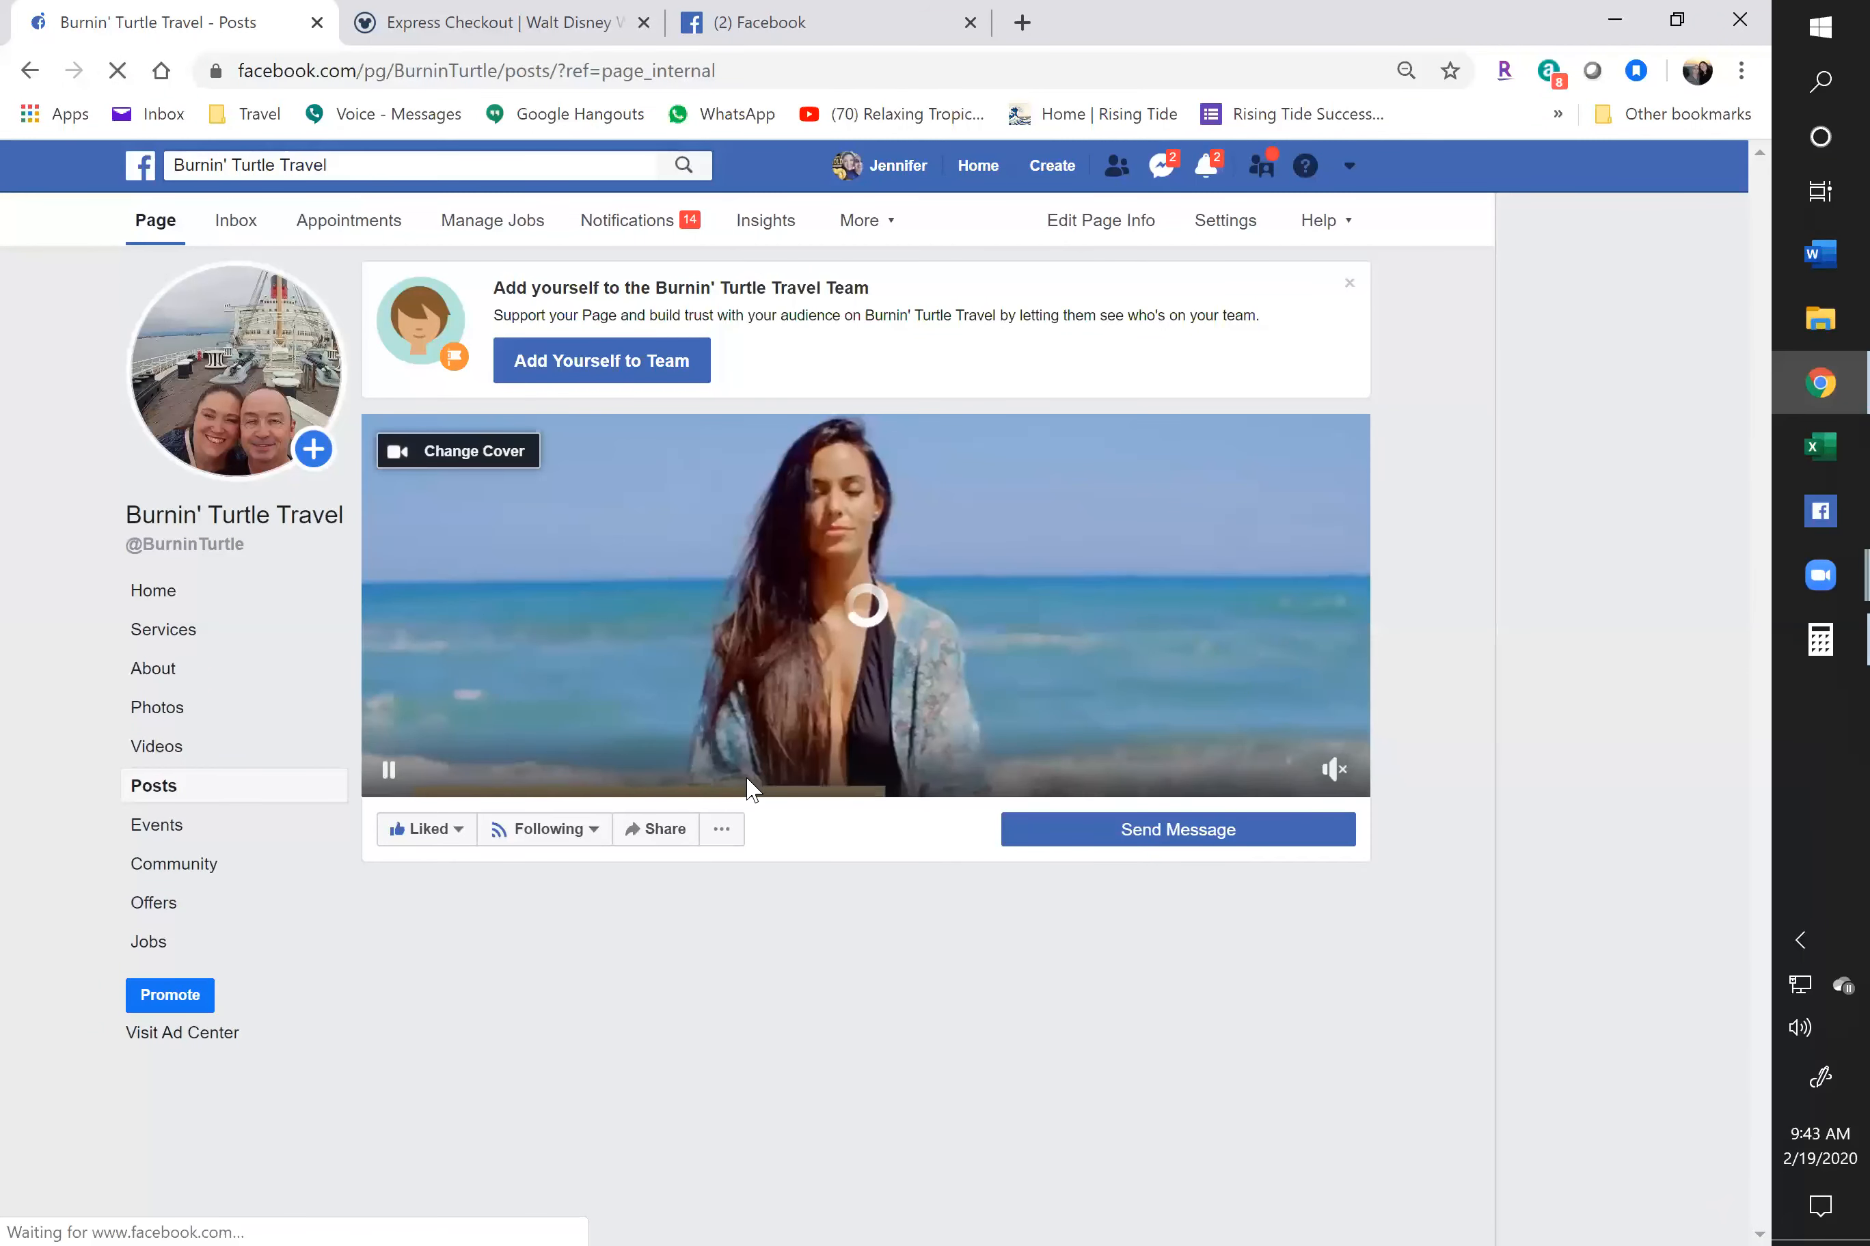
pyautogui.scroll(-5, 747, 780)
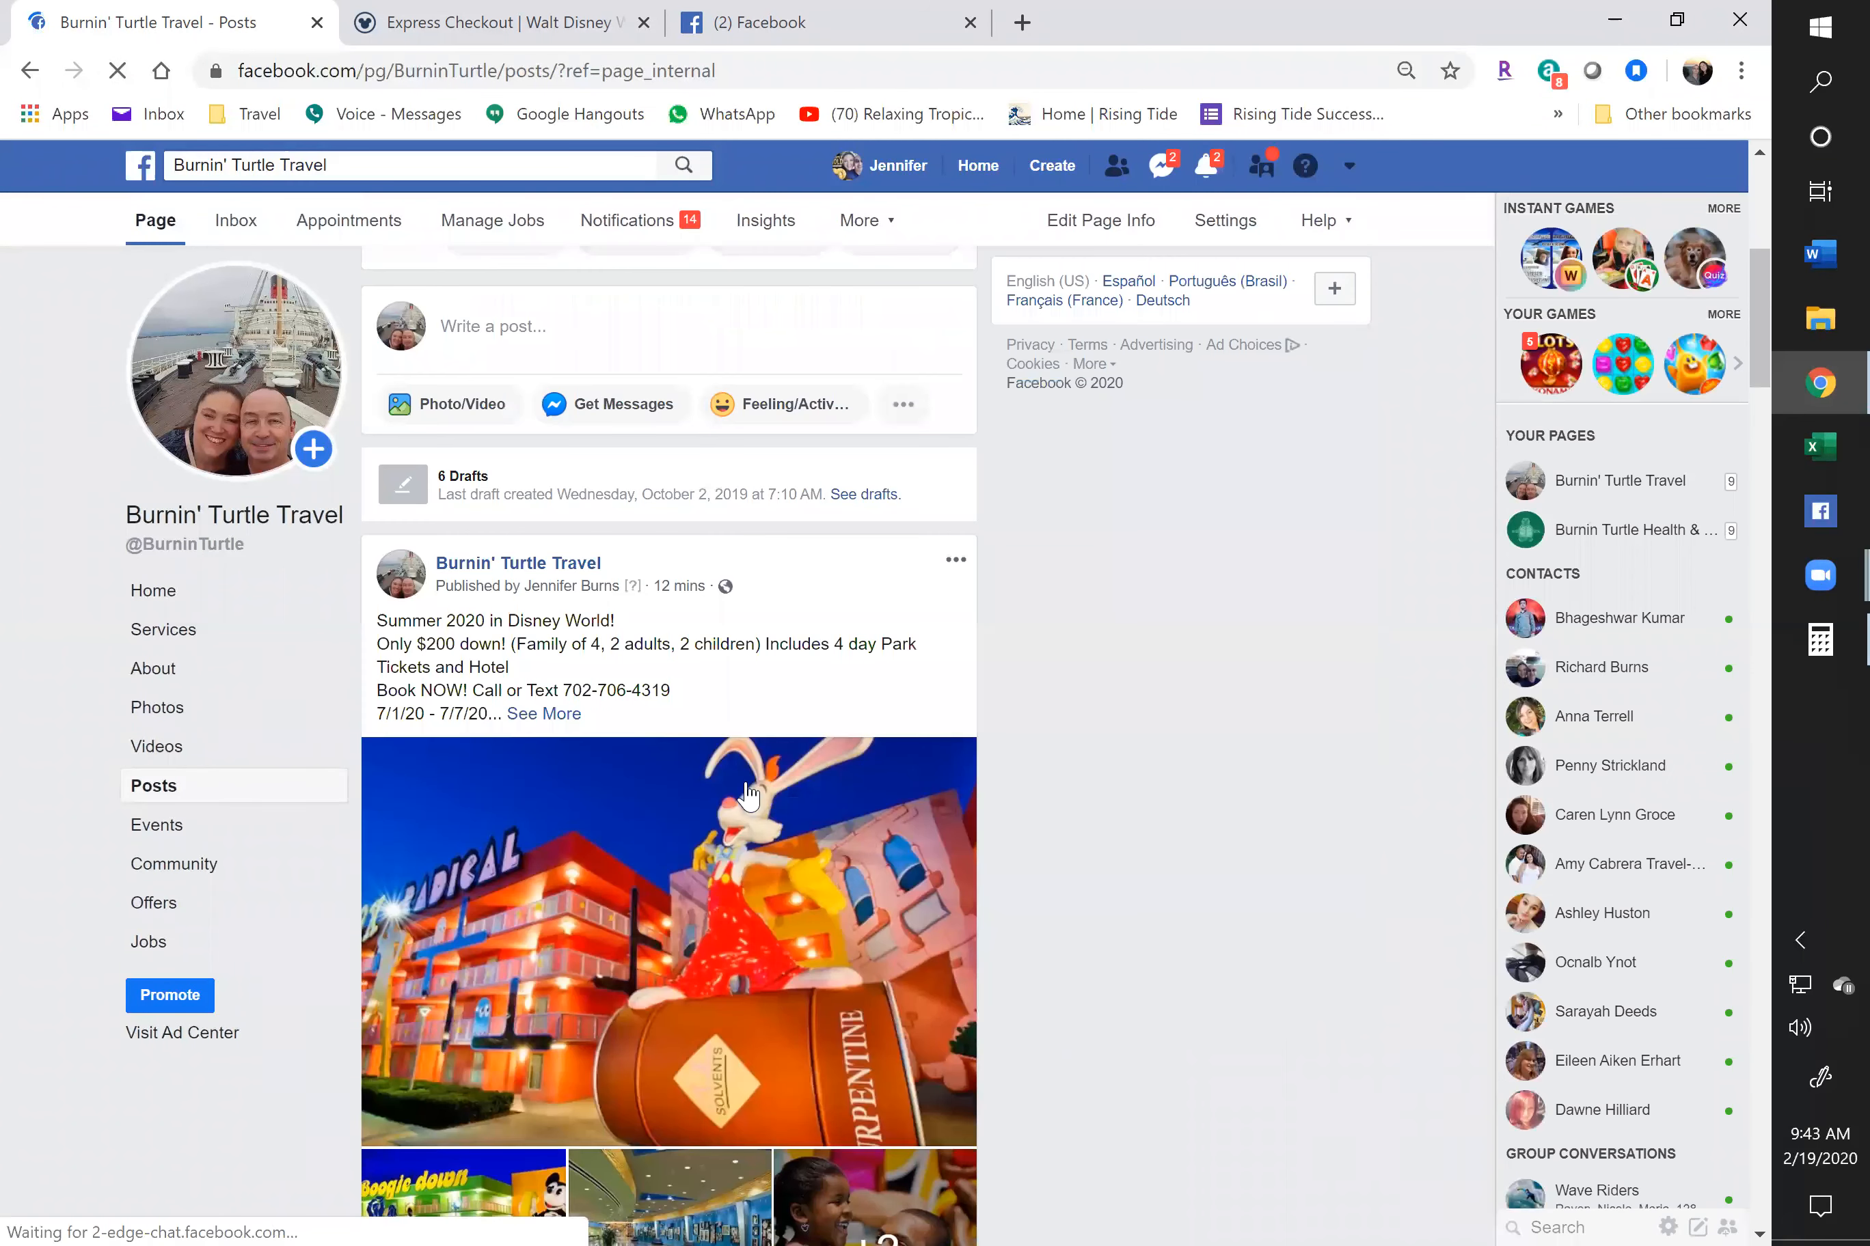
pyautogui.scroll(-7, 814, 1023)
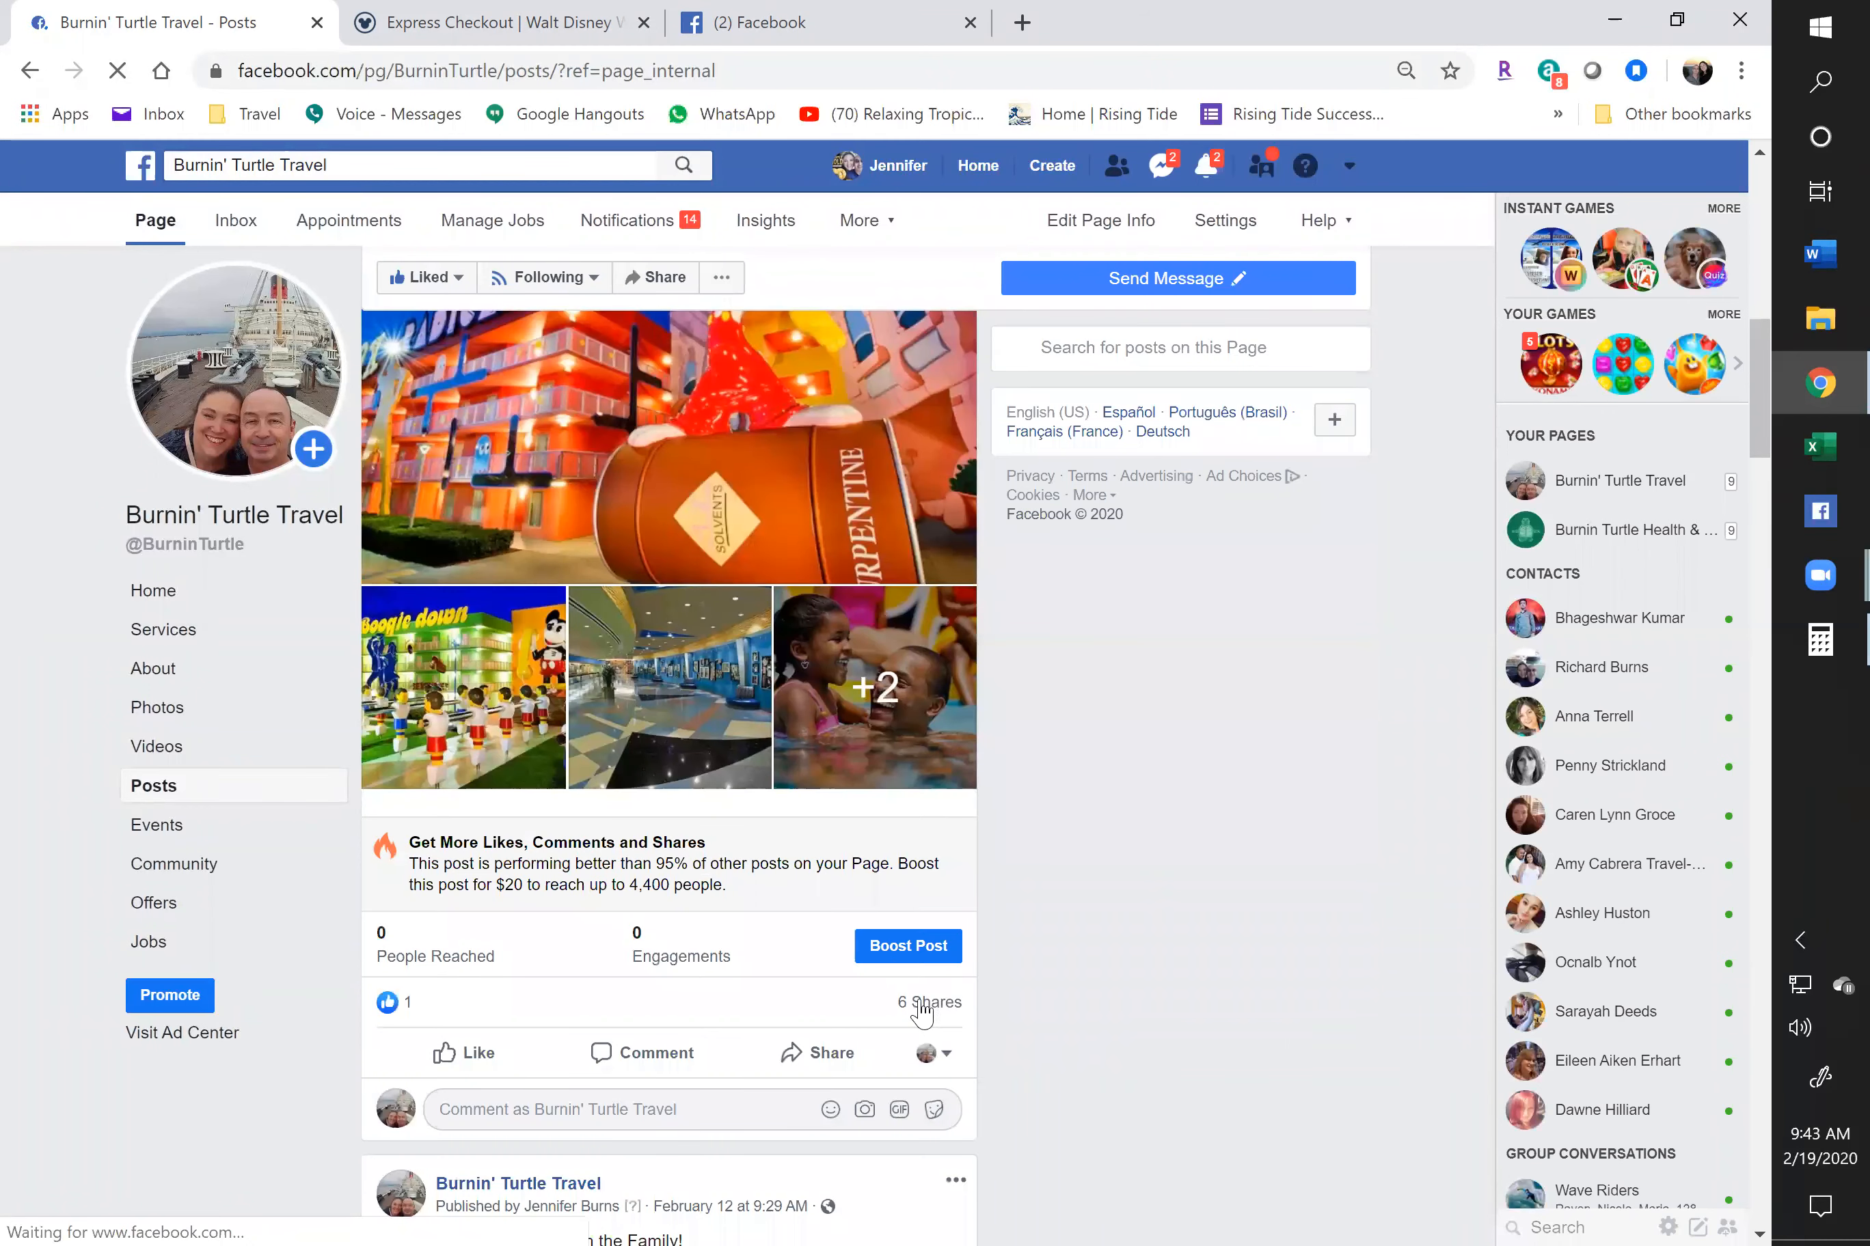
# Clear Calculator and start the group member total with 11,233 plus 17,845
pyautogui.click(1820, 640)
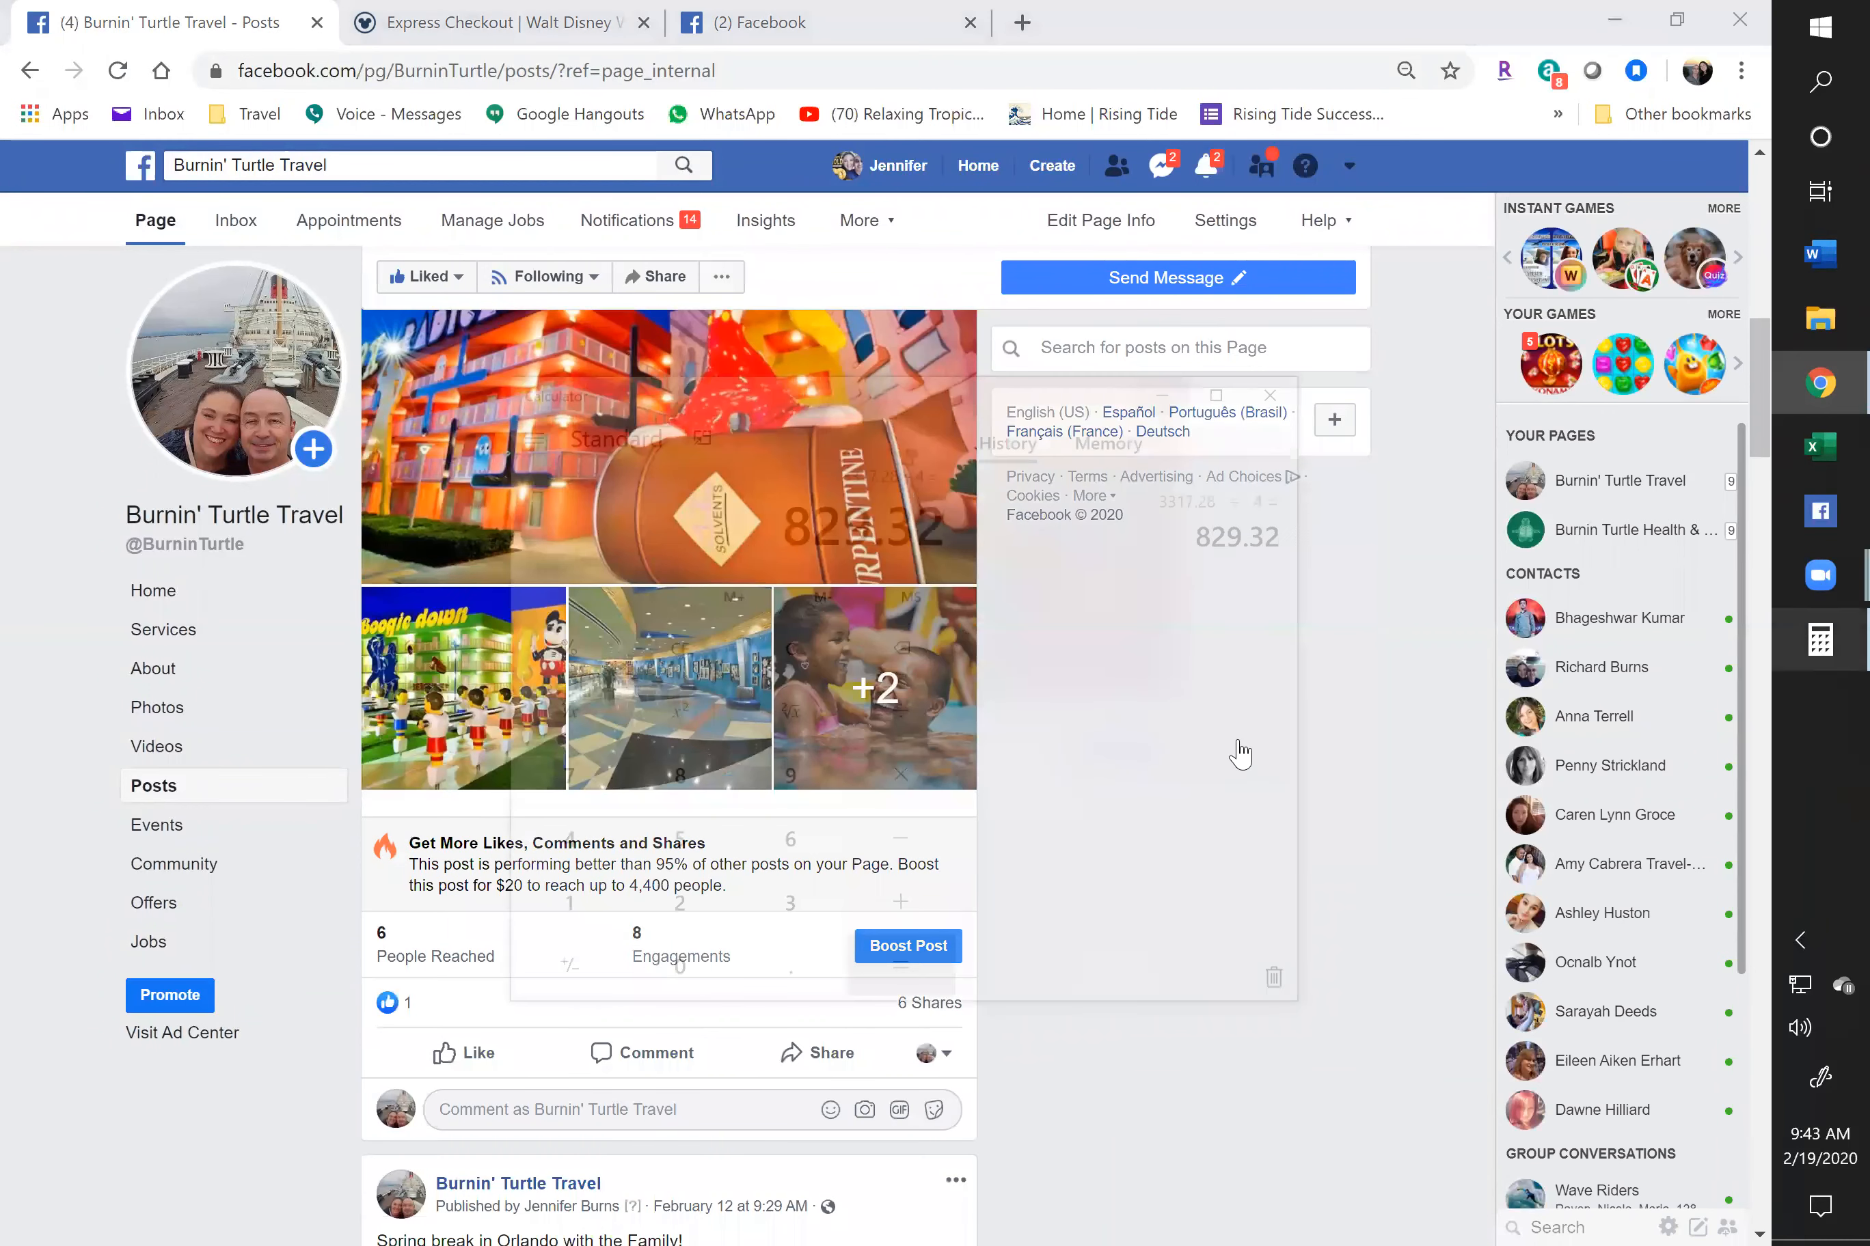
pyautogui.click(398, 653)
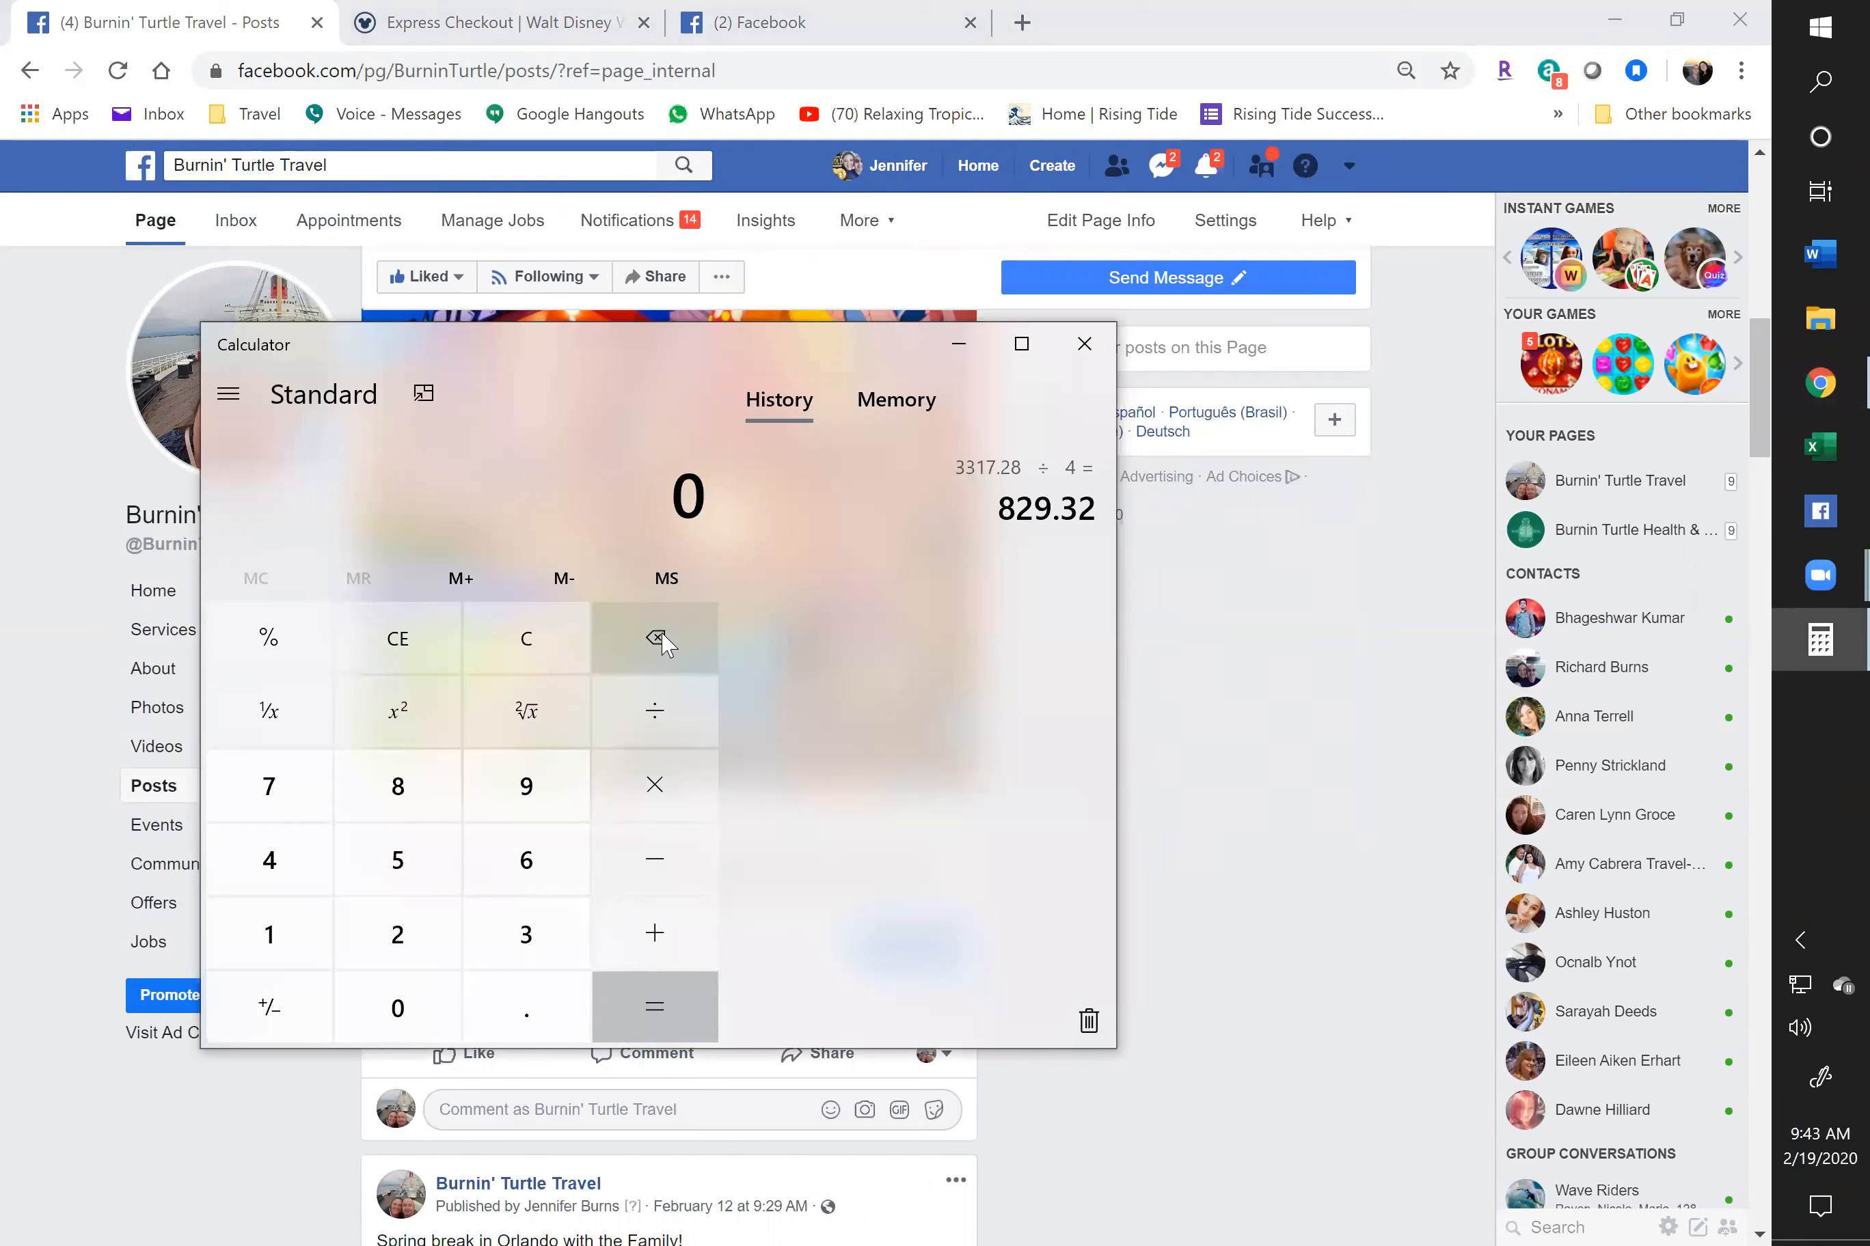
pyautogui.write('11233')
pyautogui.press('+')
pyautogui.write('178496')
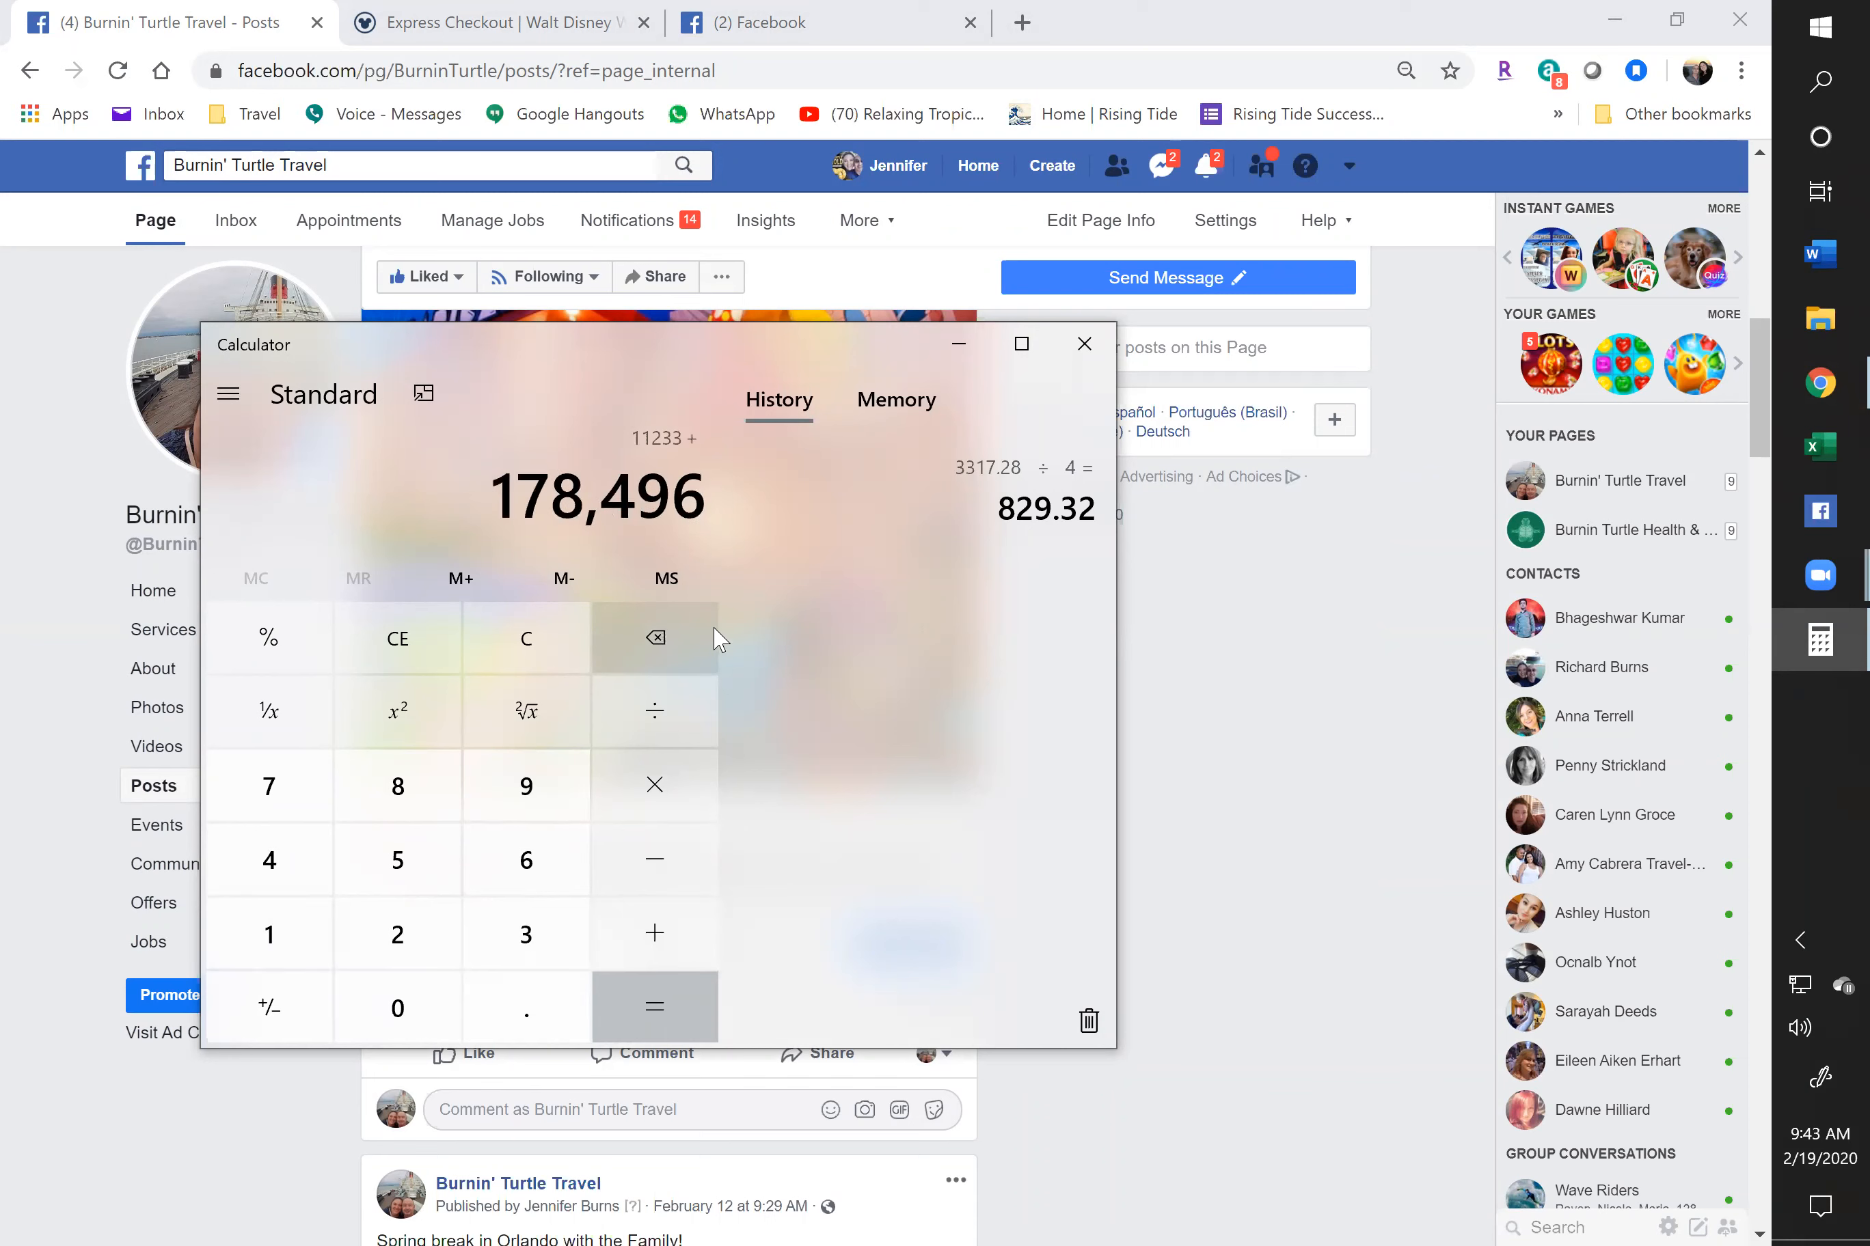
pyautogui.press('BackSpace')
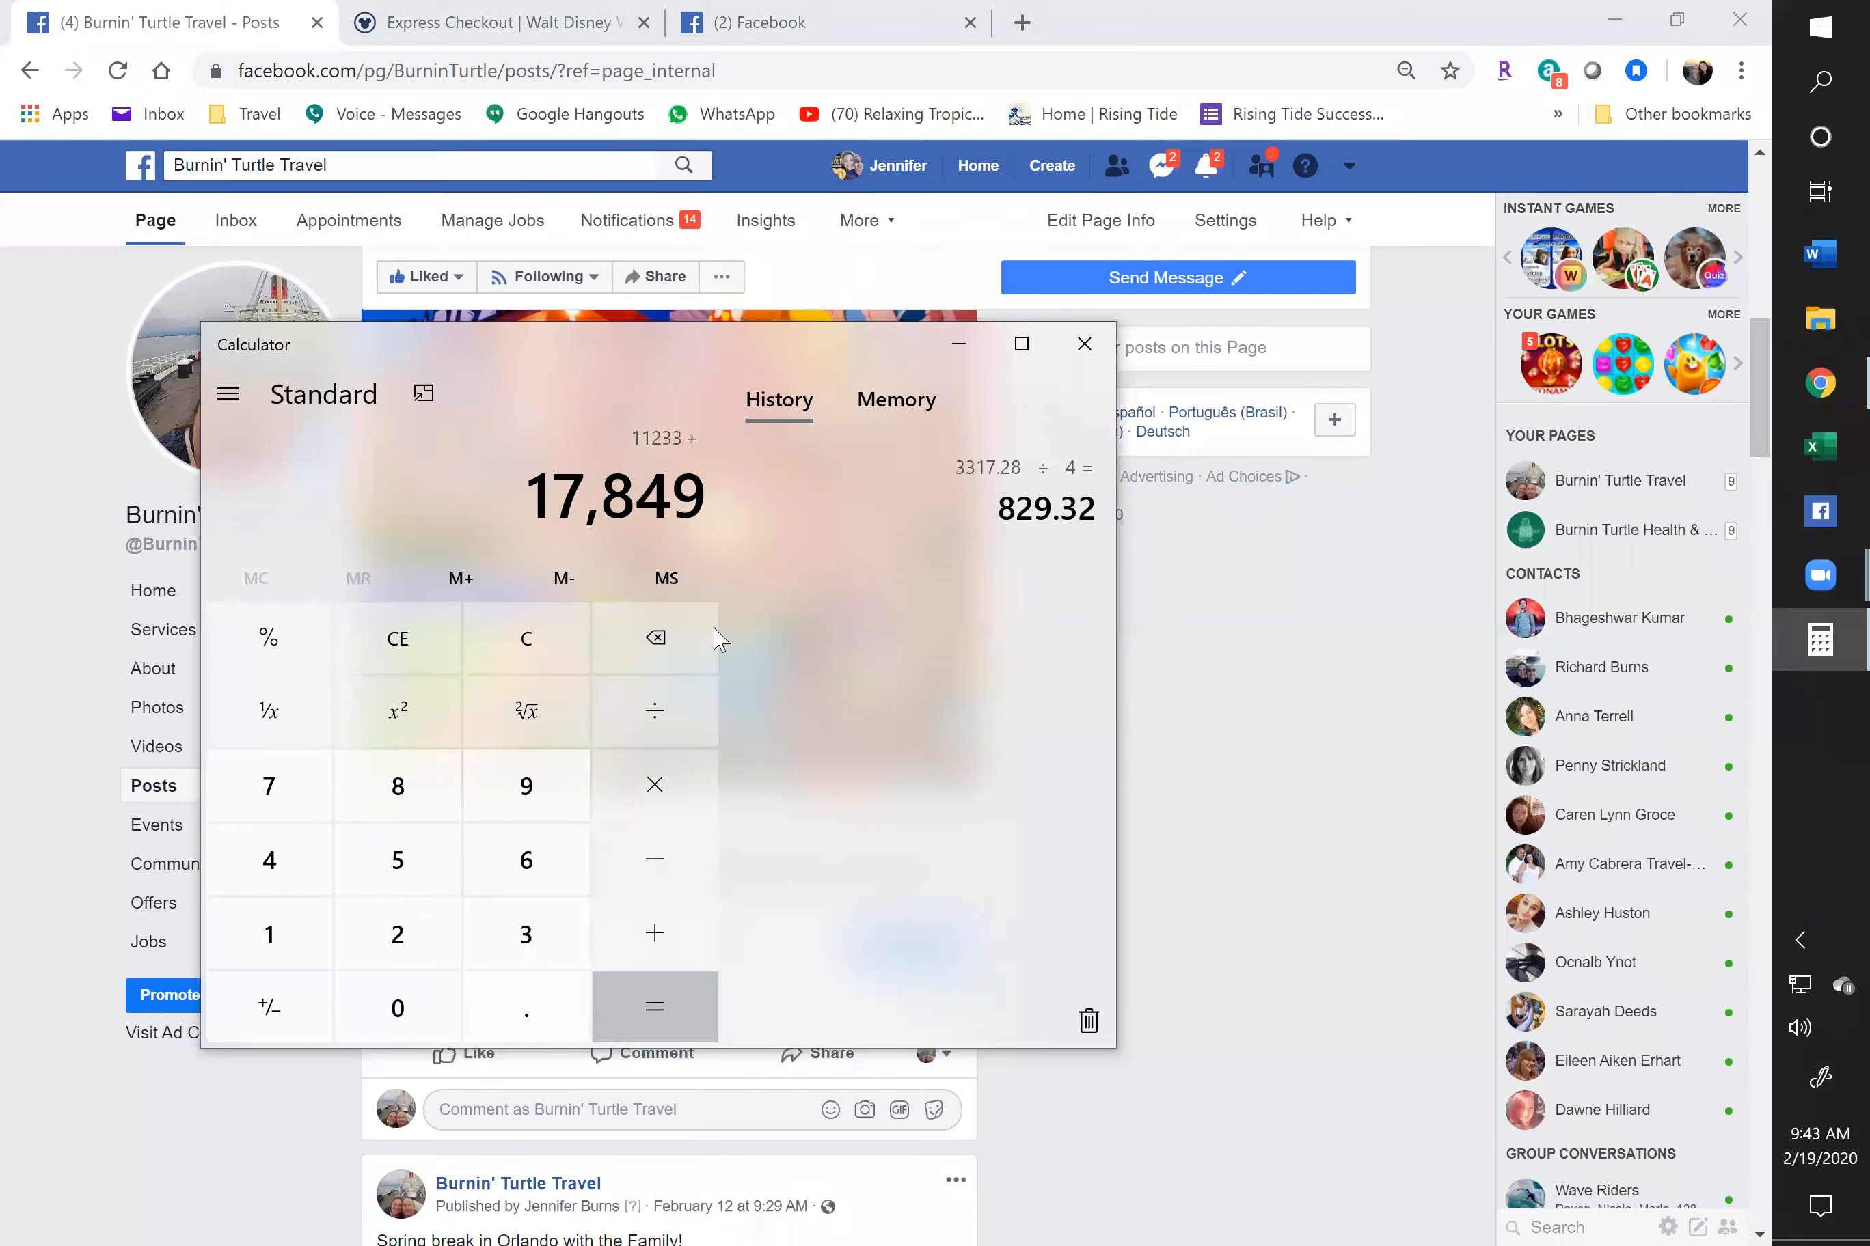
pyautogui.press('BackSpace')
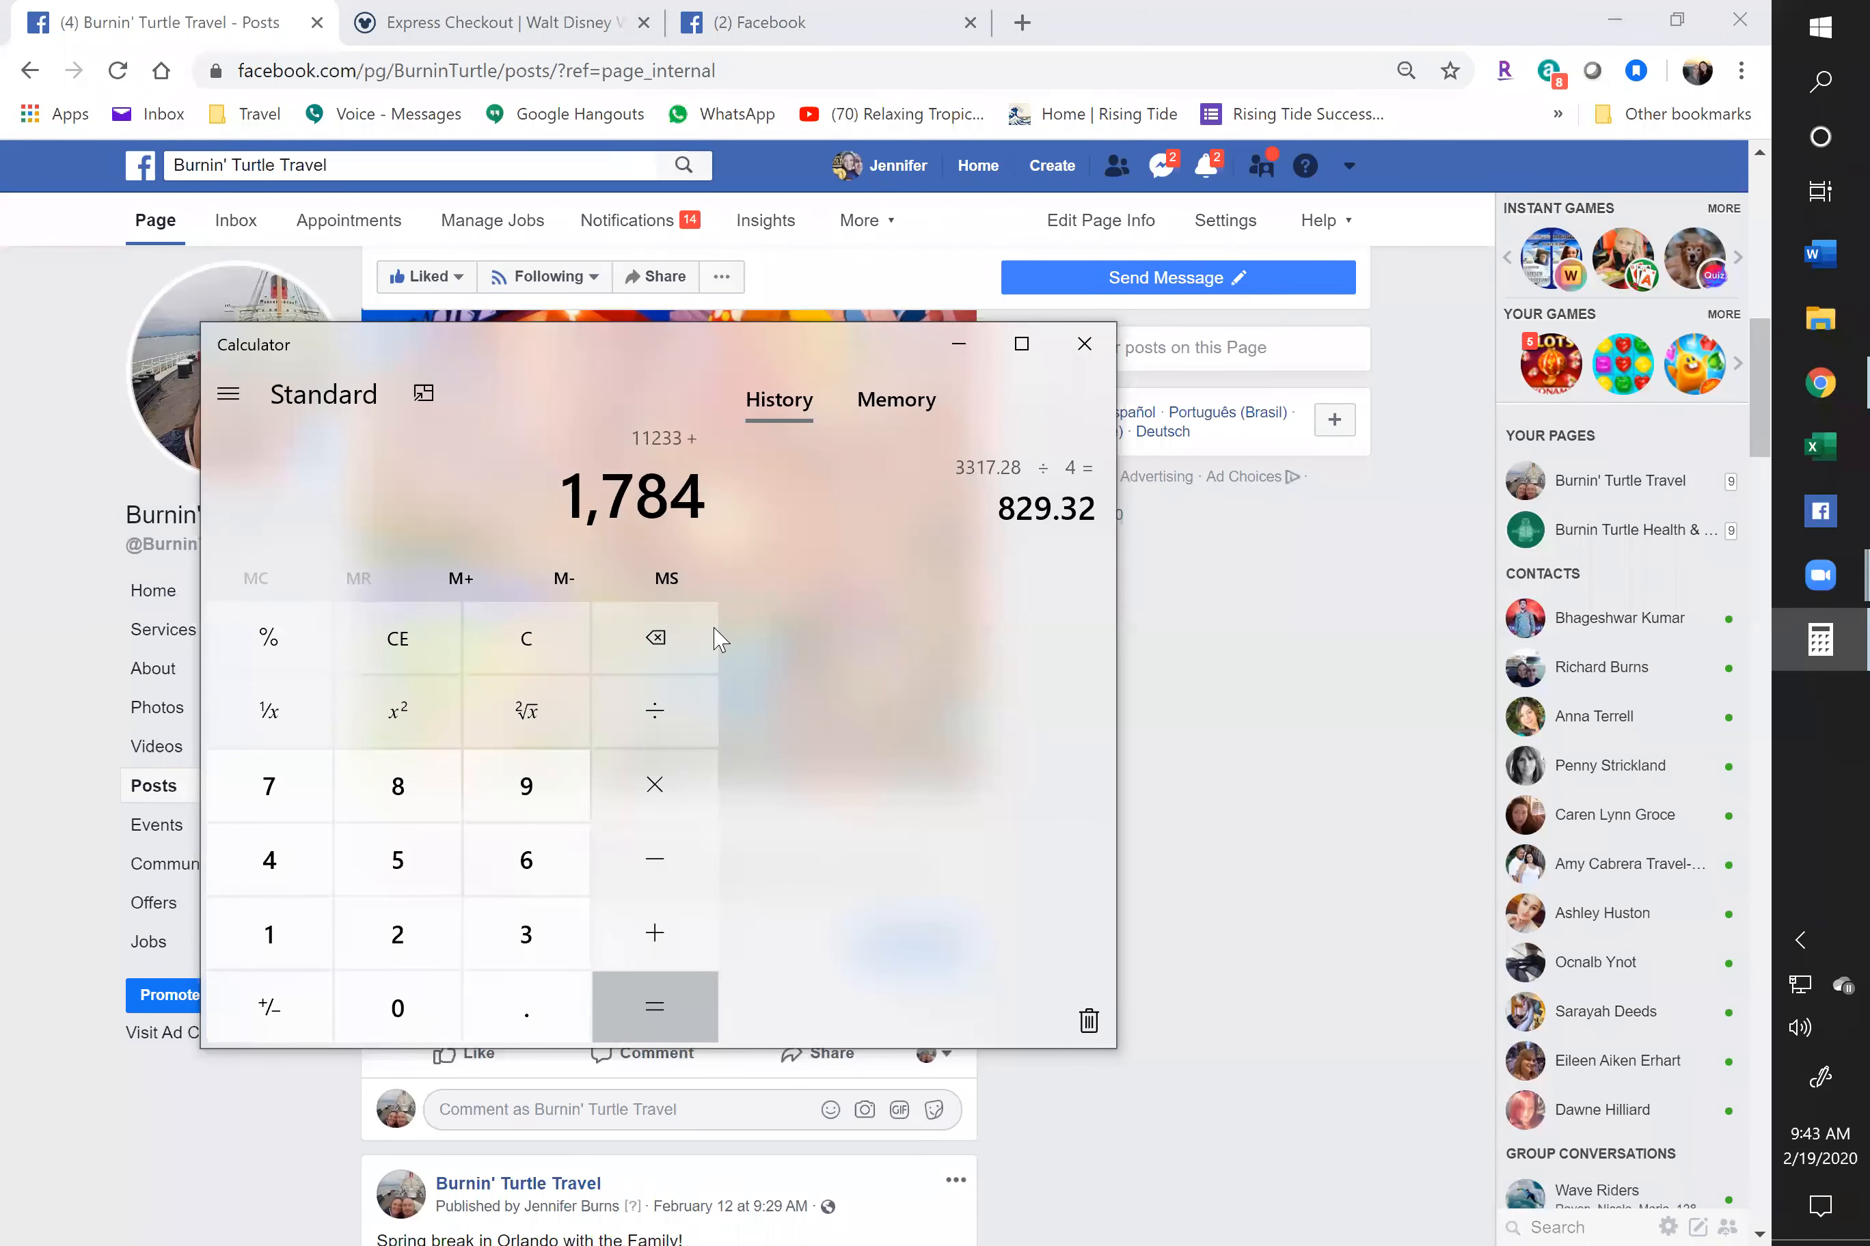
pyautogui.write('5')
pyautogui.press('+')
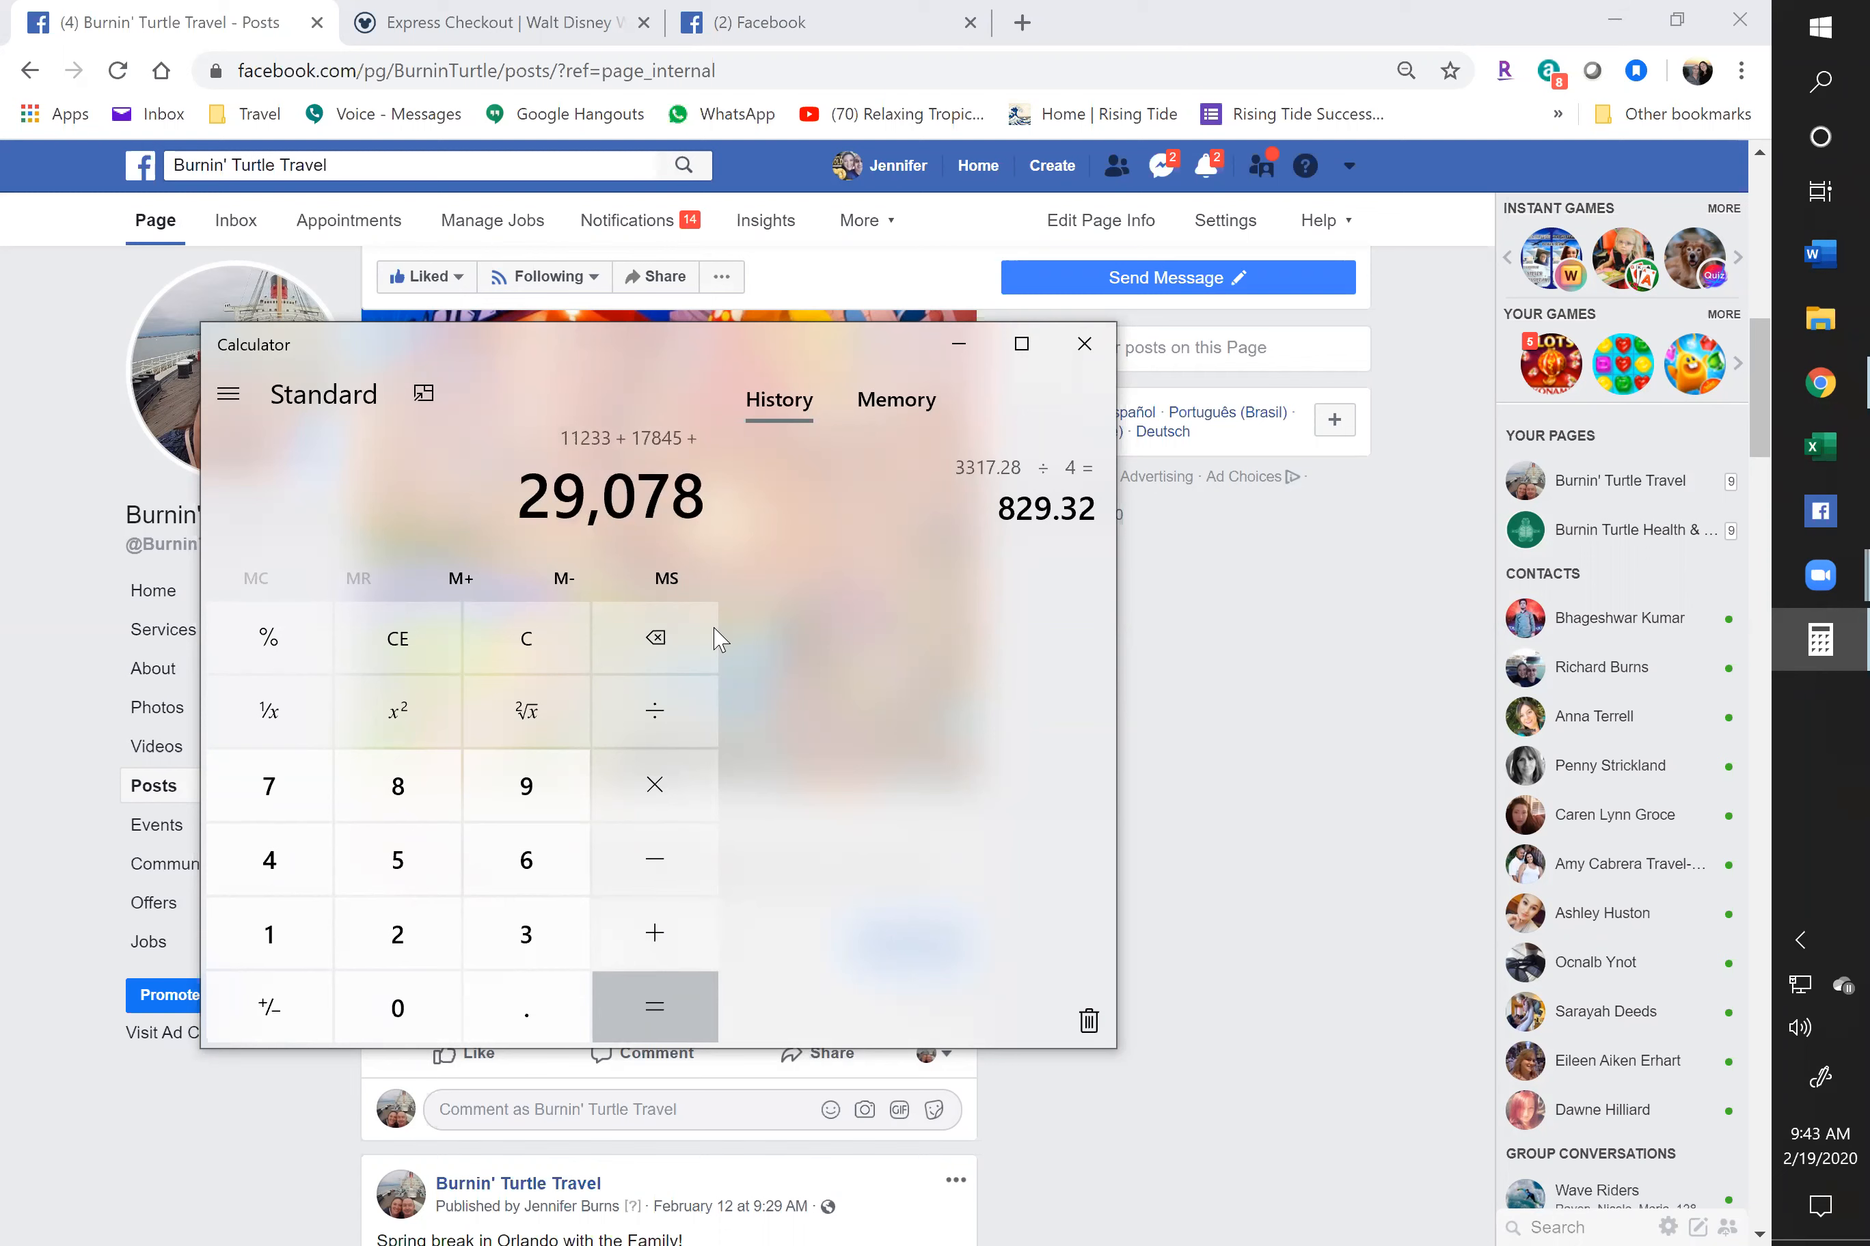
# Add 981, 102,020, 19,849 and 29,489 for a total of 181,417 members
pyautogui.write('981')
pyautogui.press('+')
pyautogui.write('102020')
pyautogui.press('+')
pyautogui.write('19849')
pyautogui.press('+')
pyautogui.write('29489')
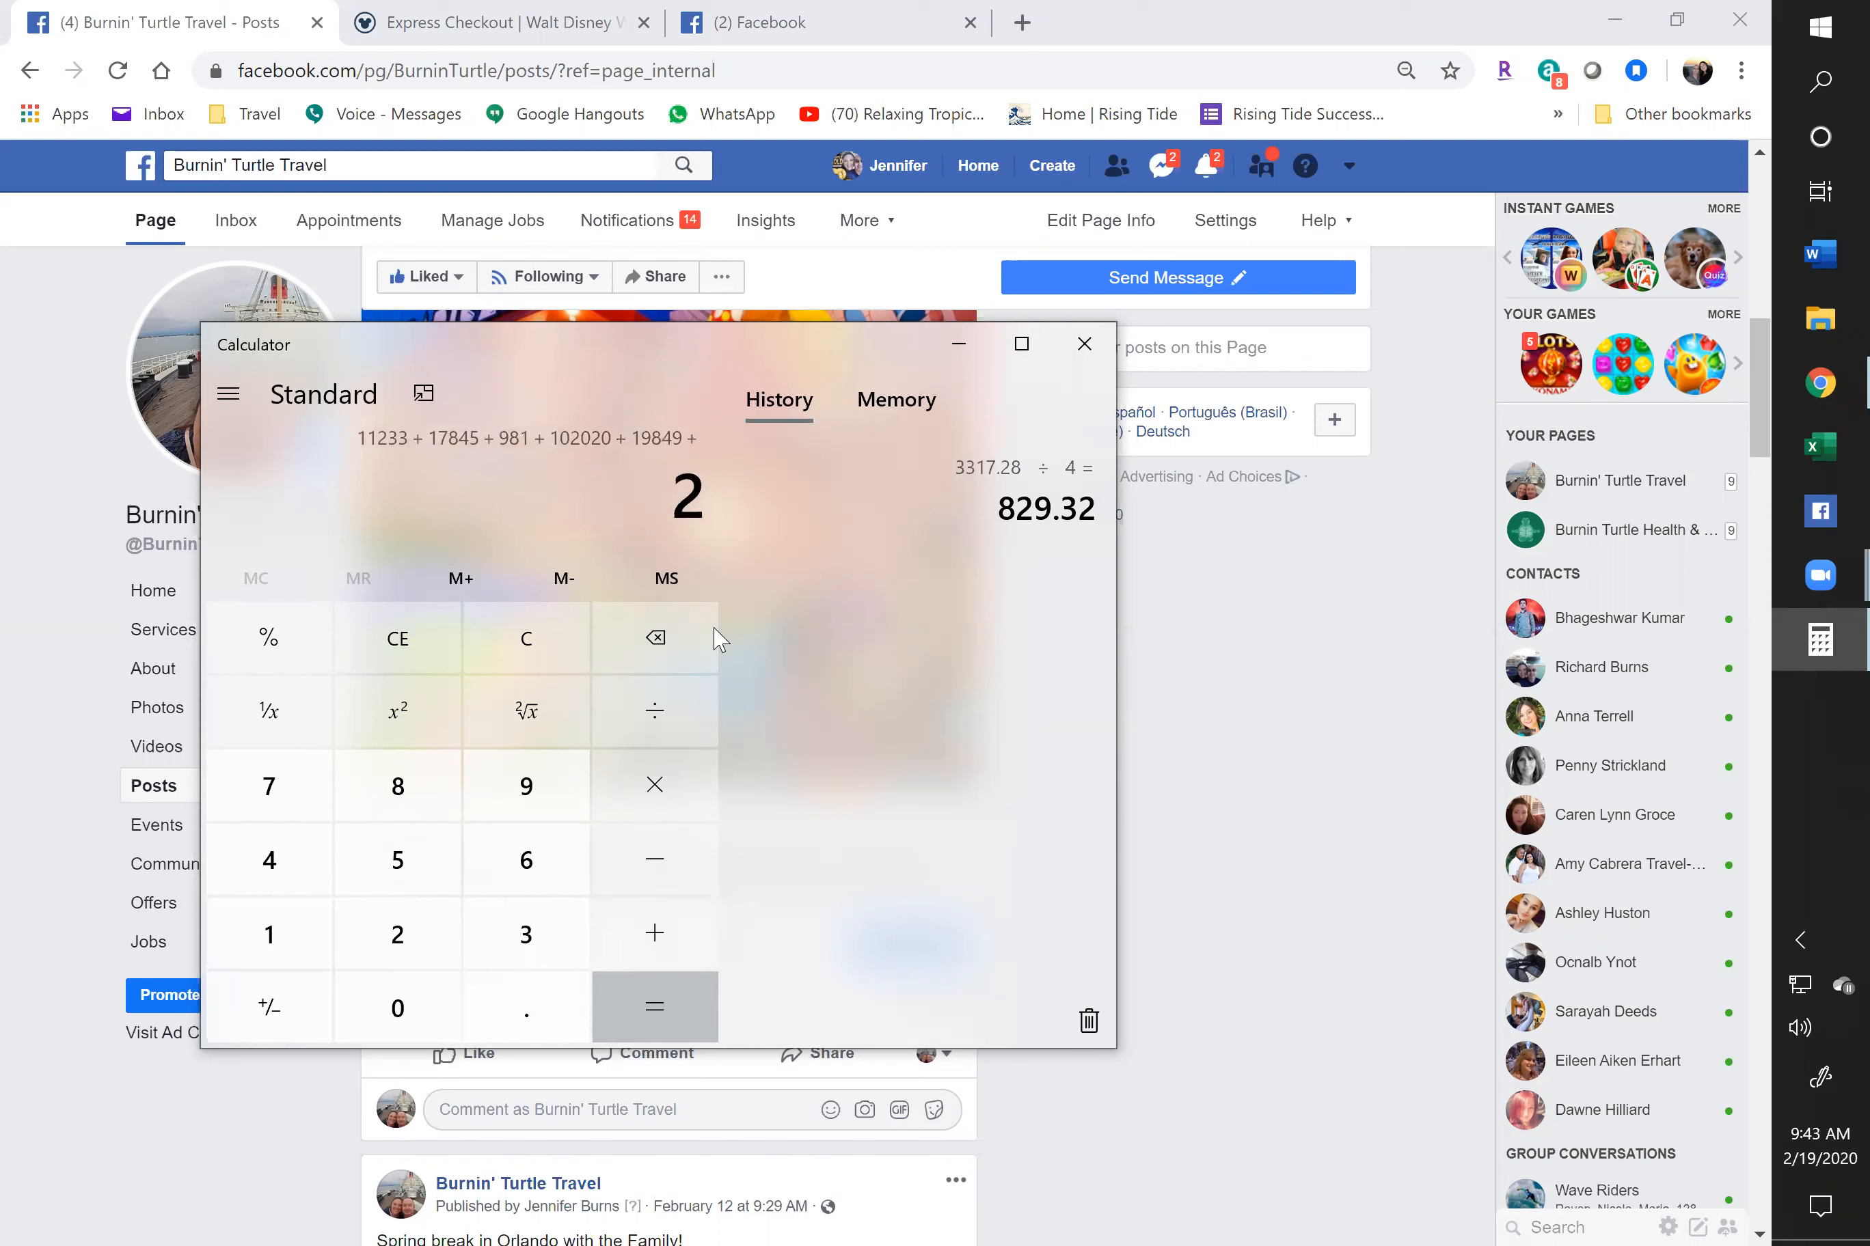
pyautogui.press('Return')
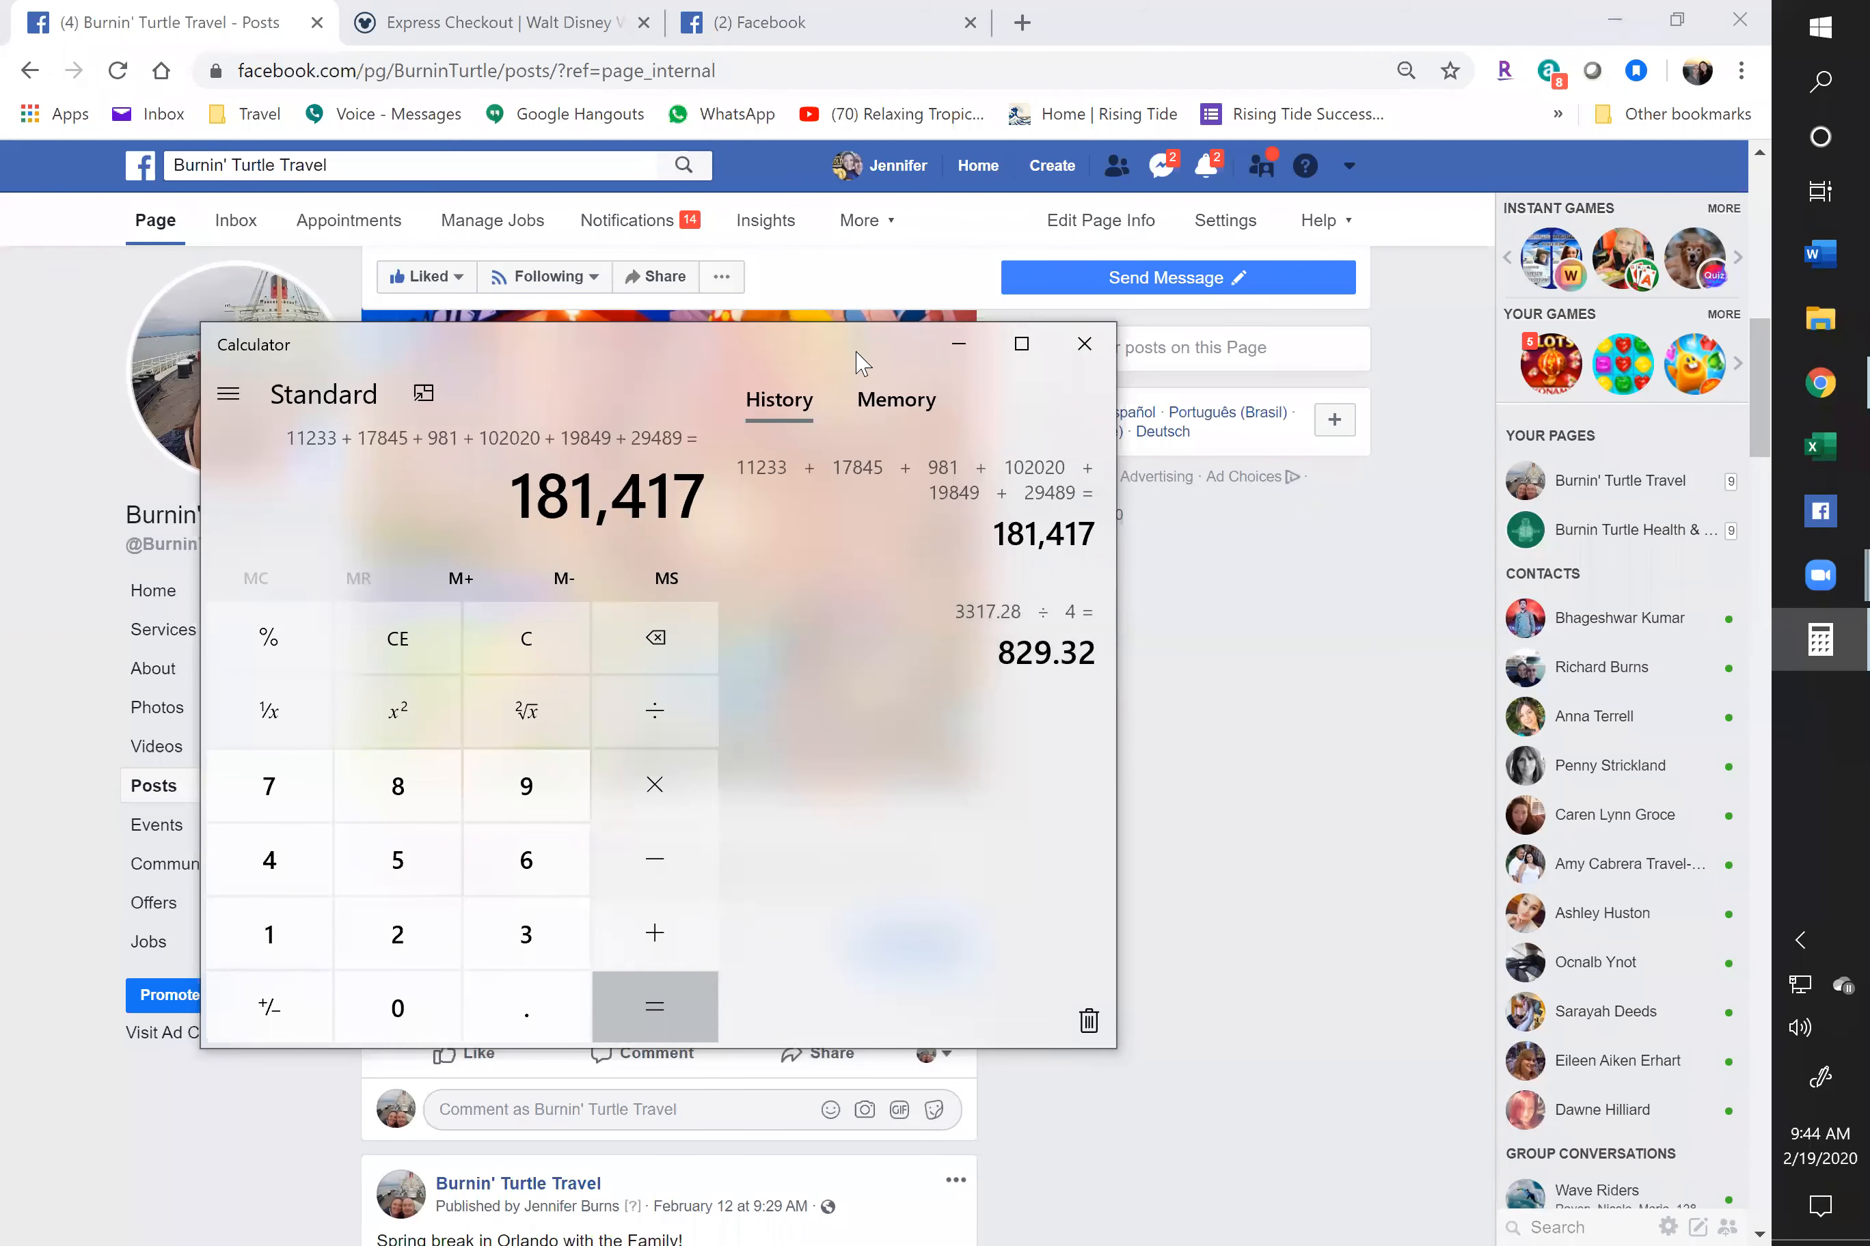
# Multiply 181,417 by 0.005 to get 907.085
pyautogui.moveTo(855, 354); pyautogui.dragTo(893, 354)
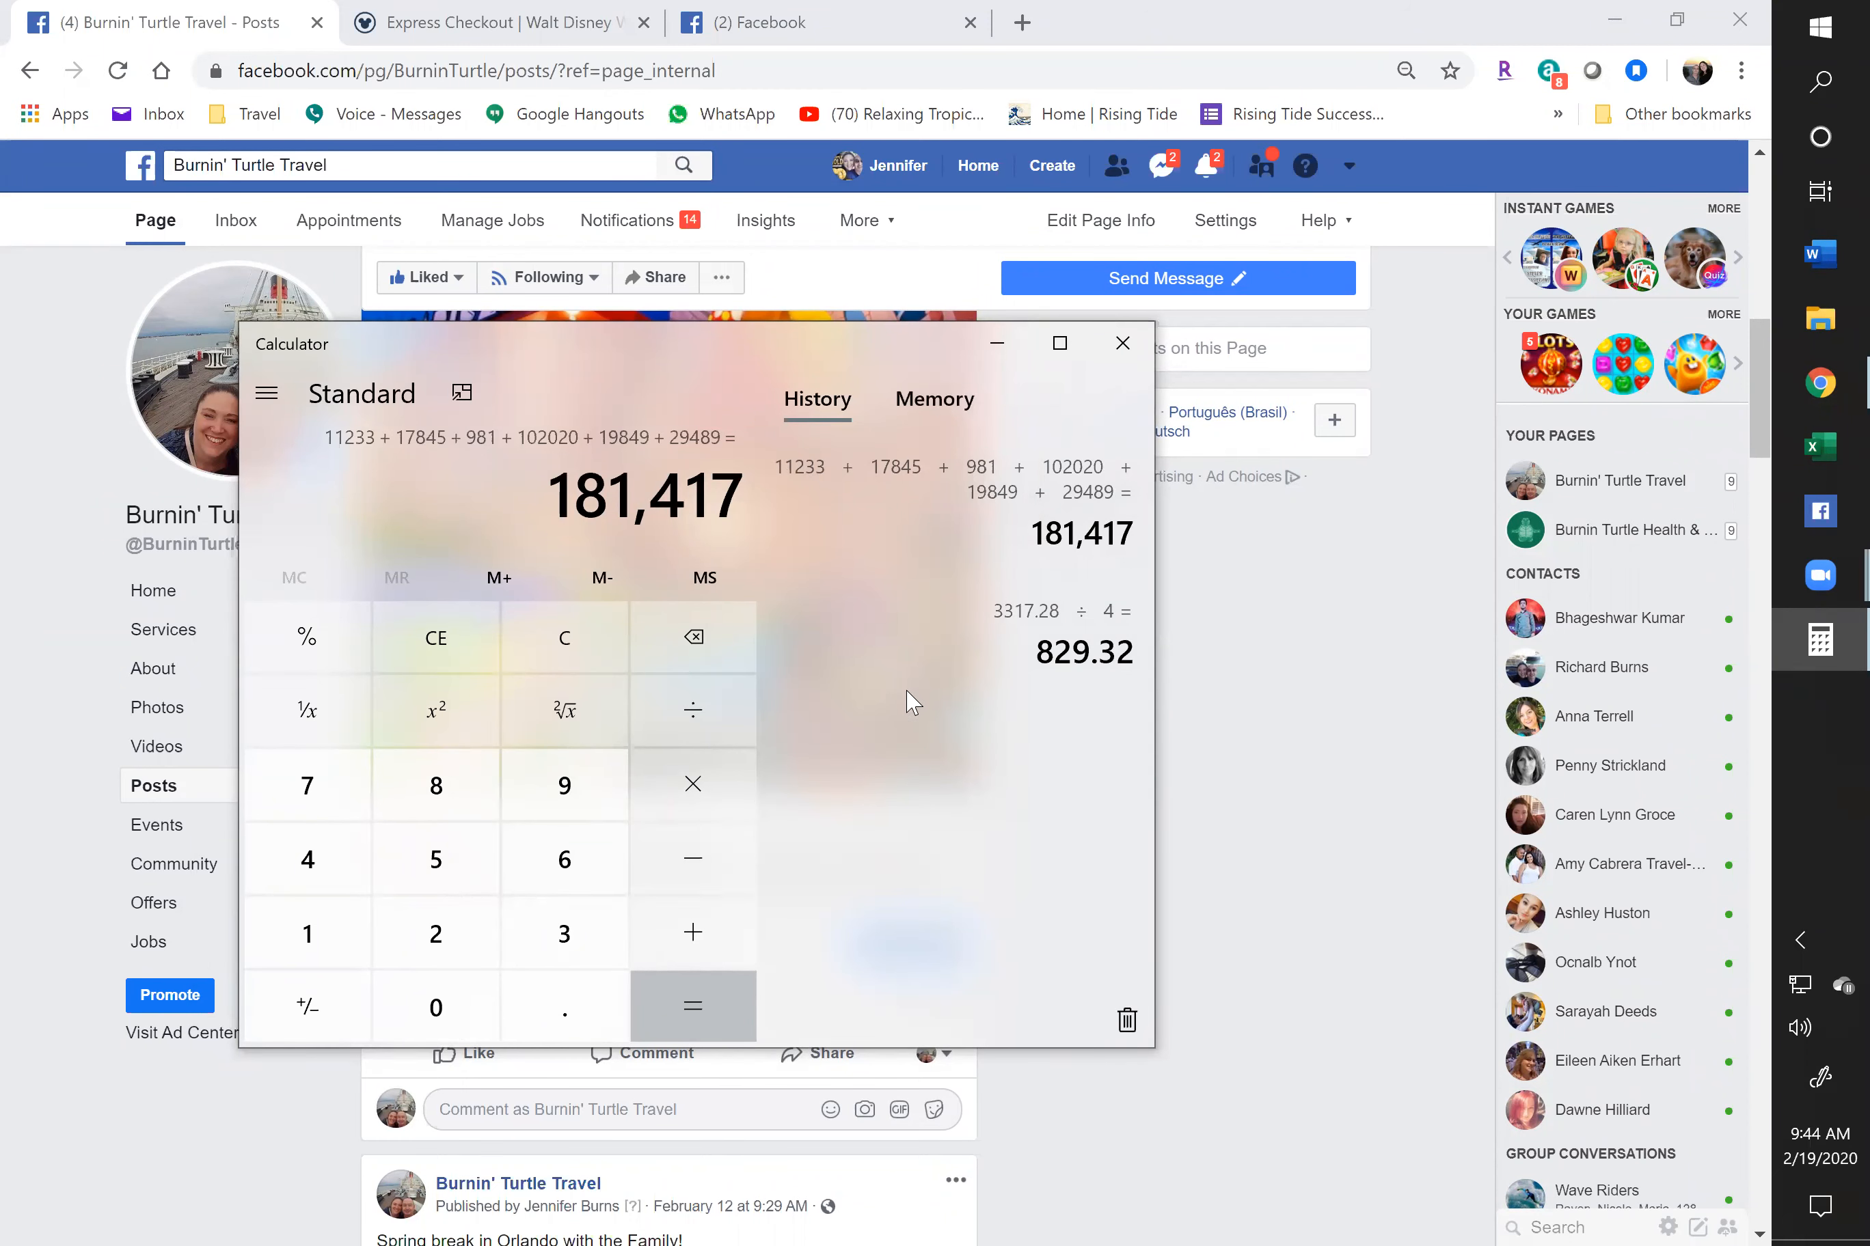
pyautogui.write('*.05')
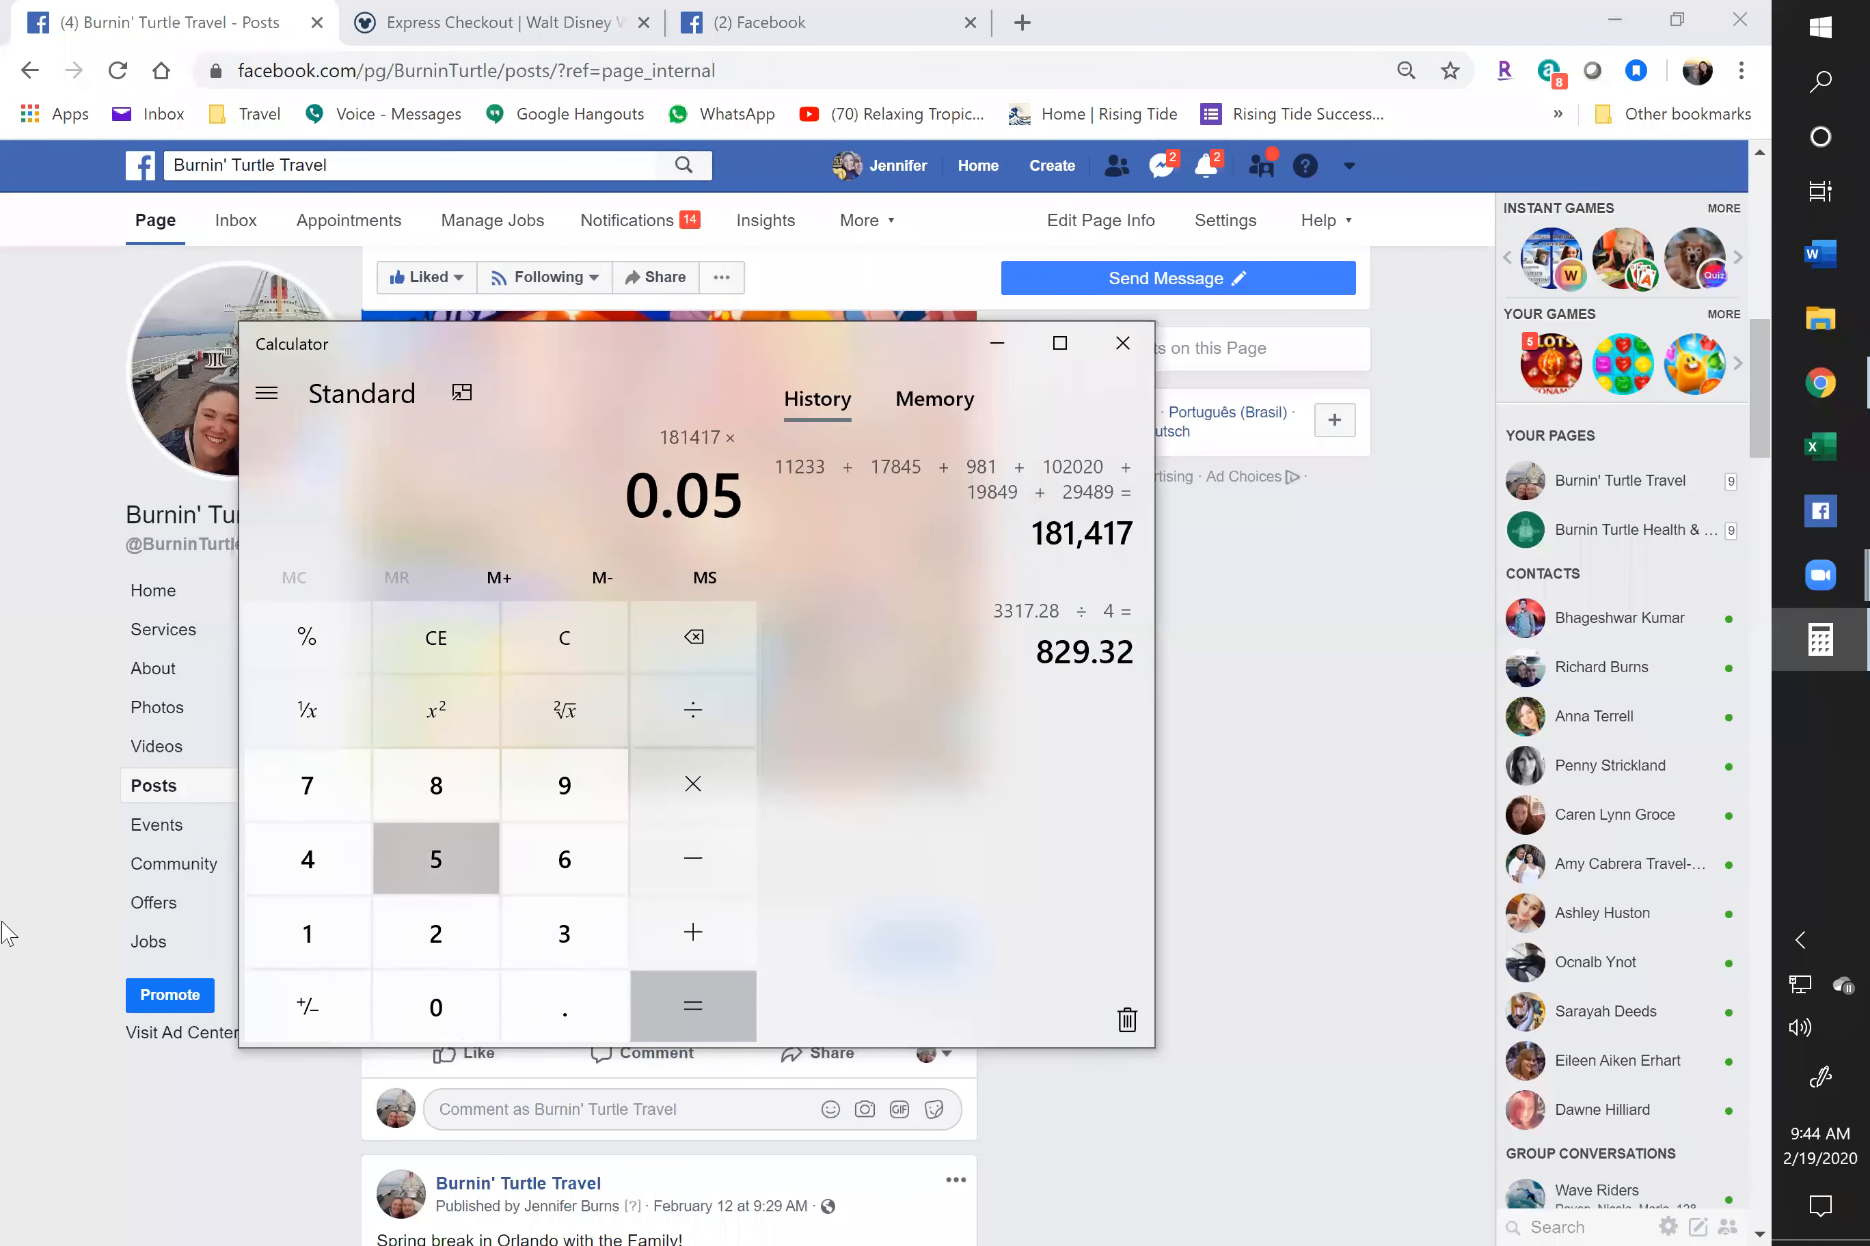
pyautogui.press('BackSpace')
pyautogui.write('05')
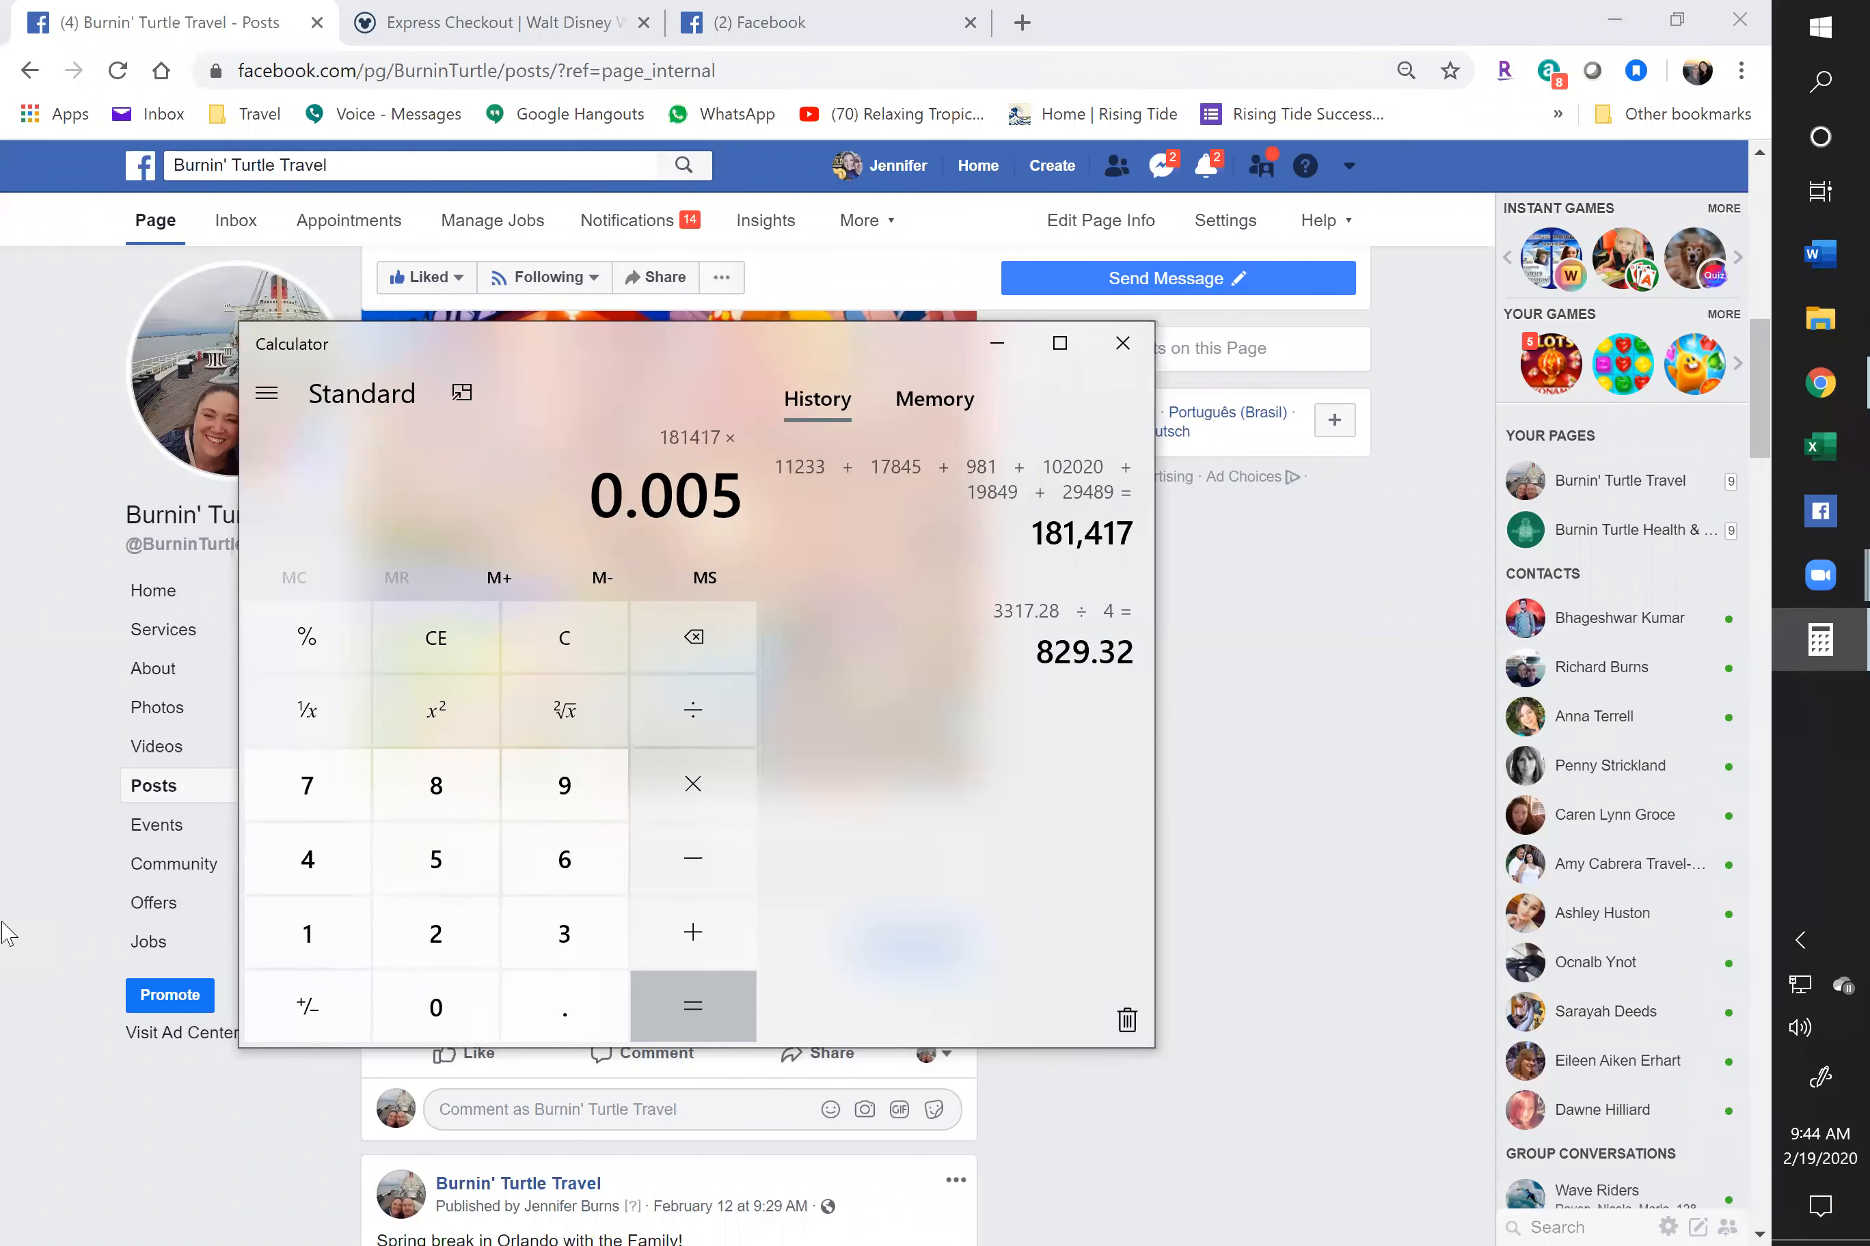
pyautogui.press('Return')
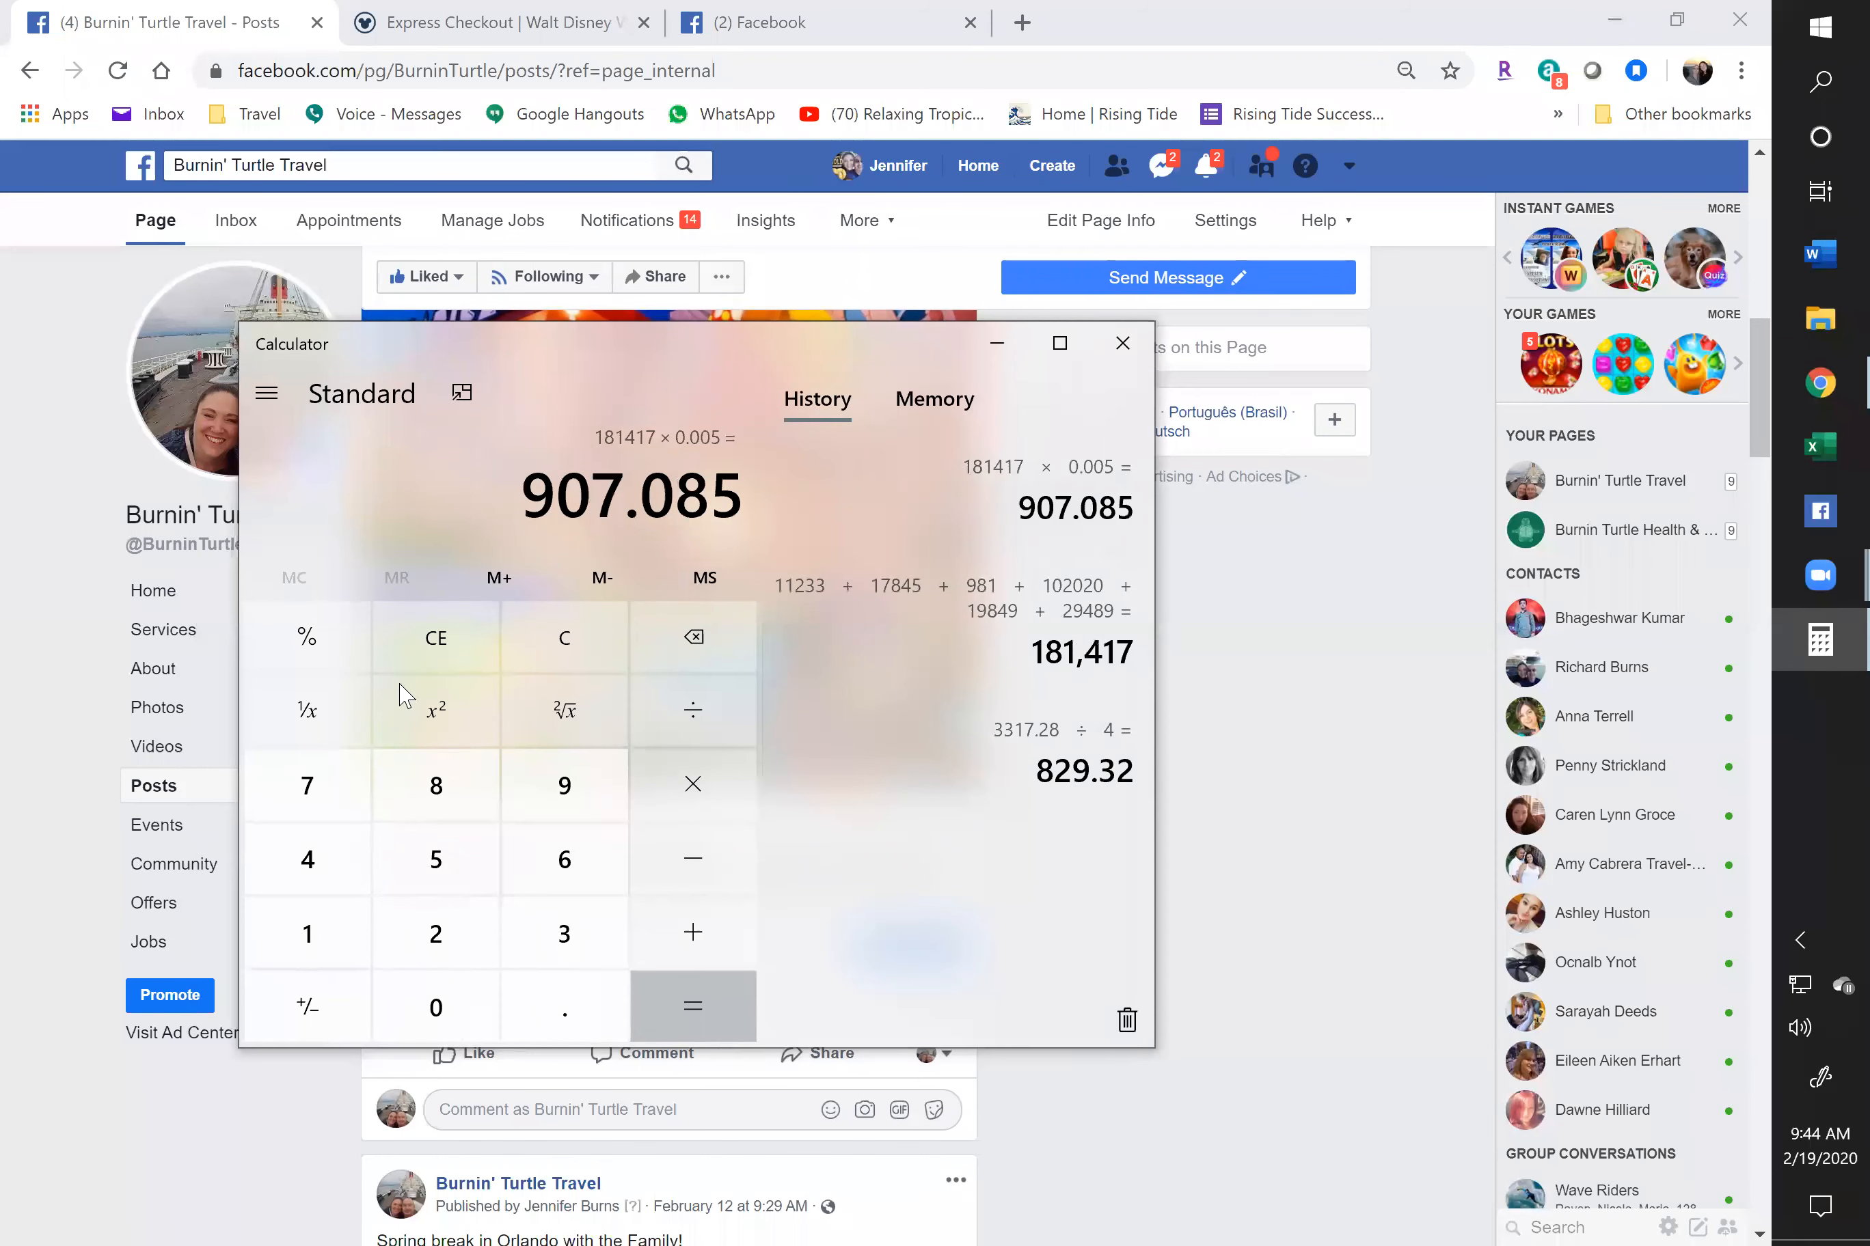
# Clear the result and calculate 181417 × 0.0001, giving 18.1417
pyautogui.click(416, 642)
pyautogui.write('181417')
pyautogui.write('*0.0001')
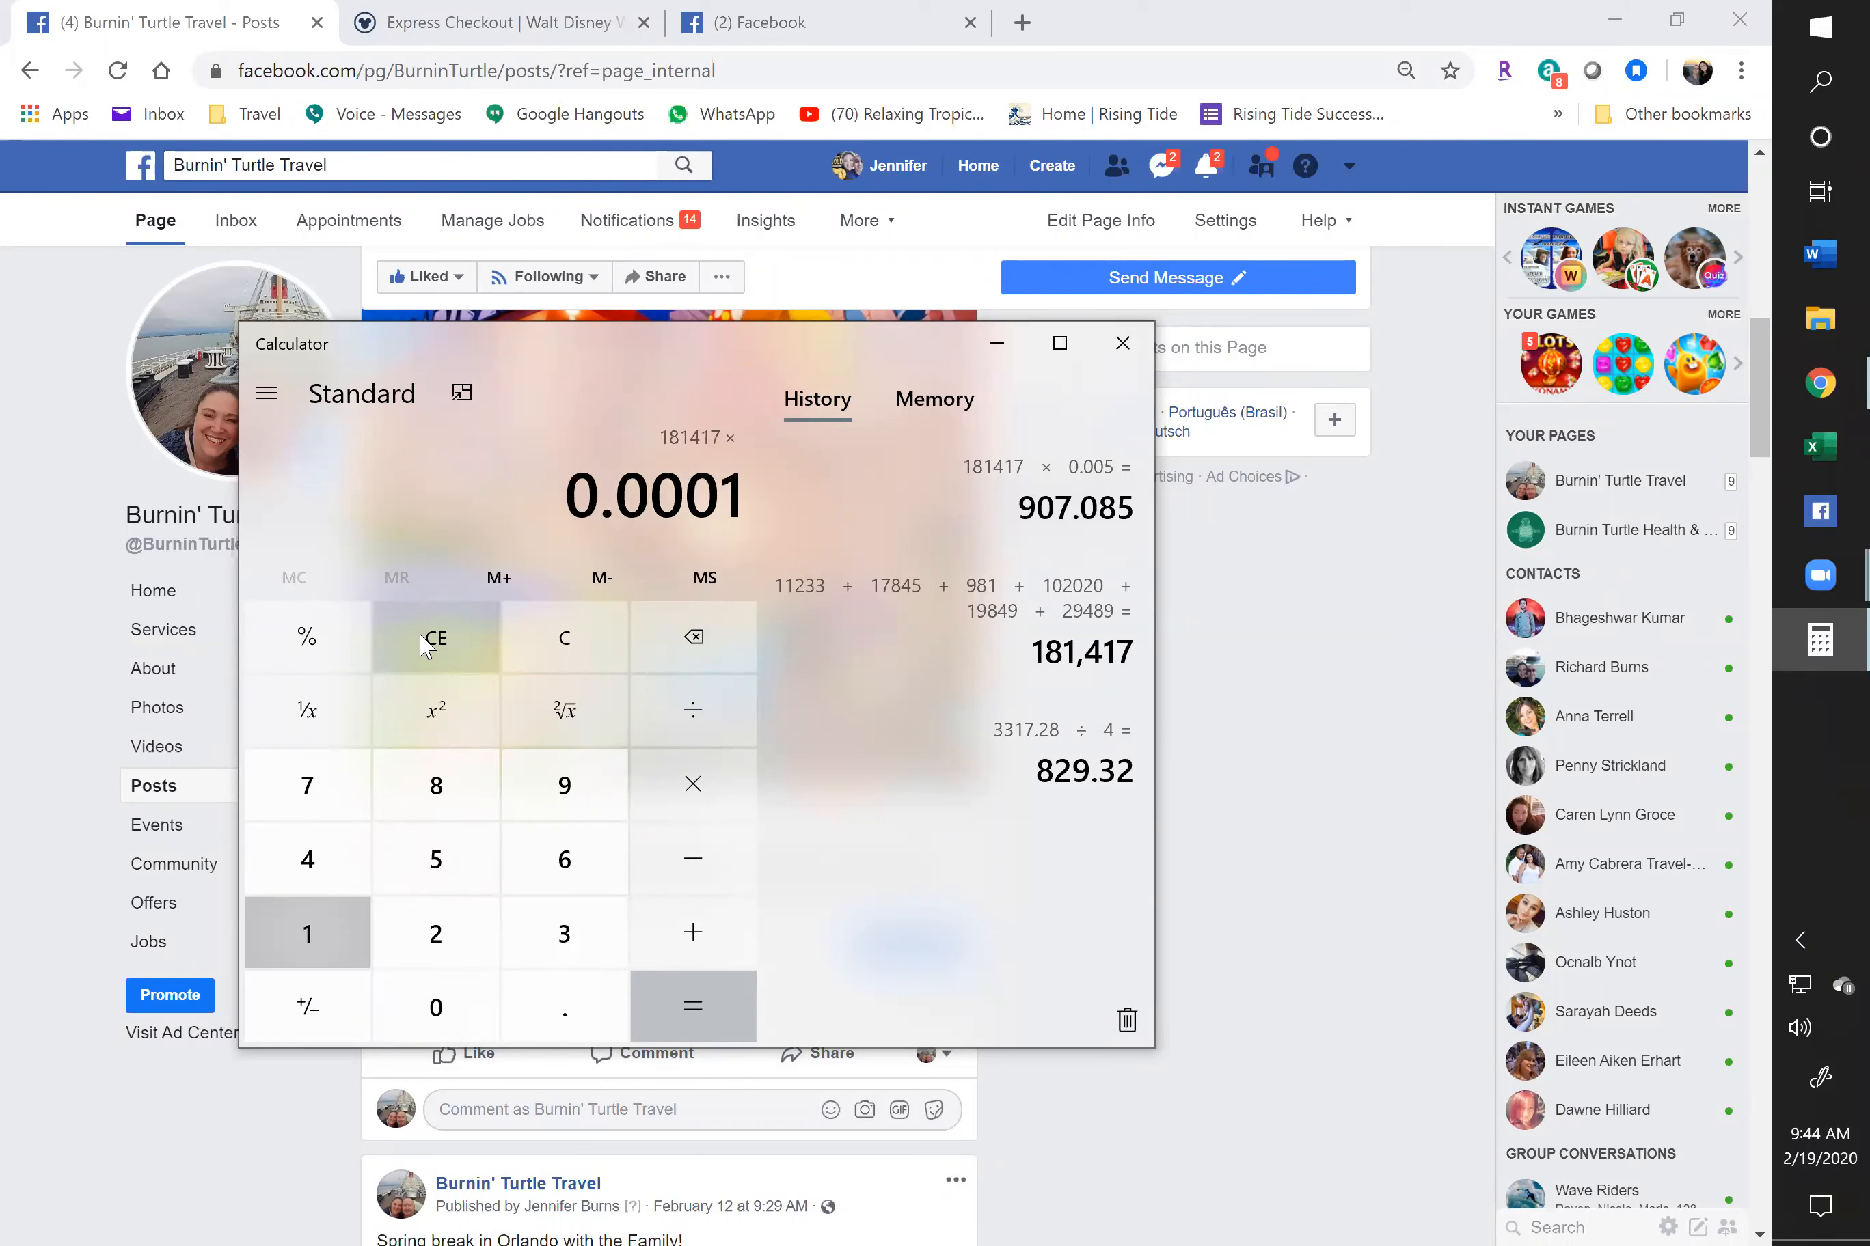
pyautogui.press('Return')
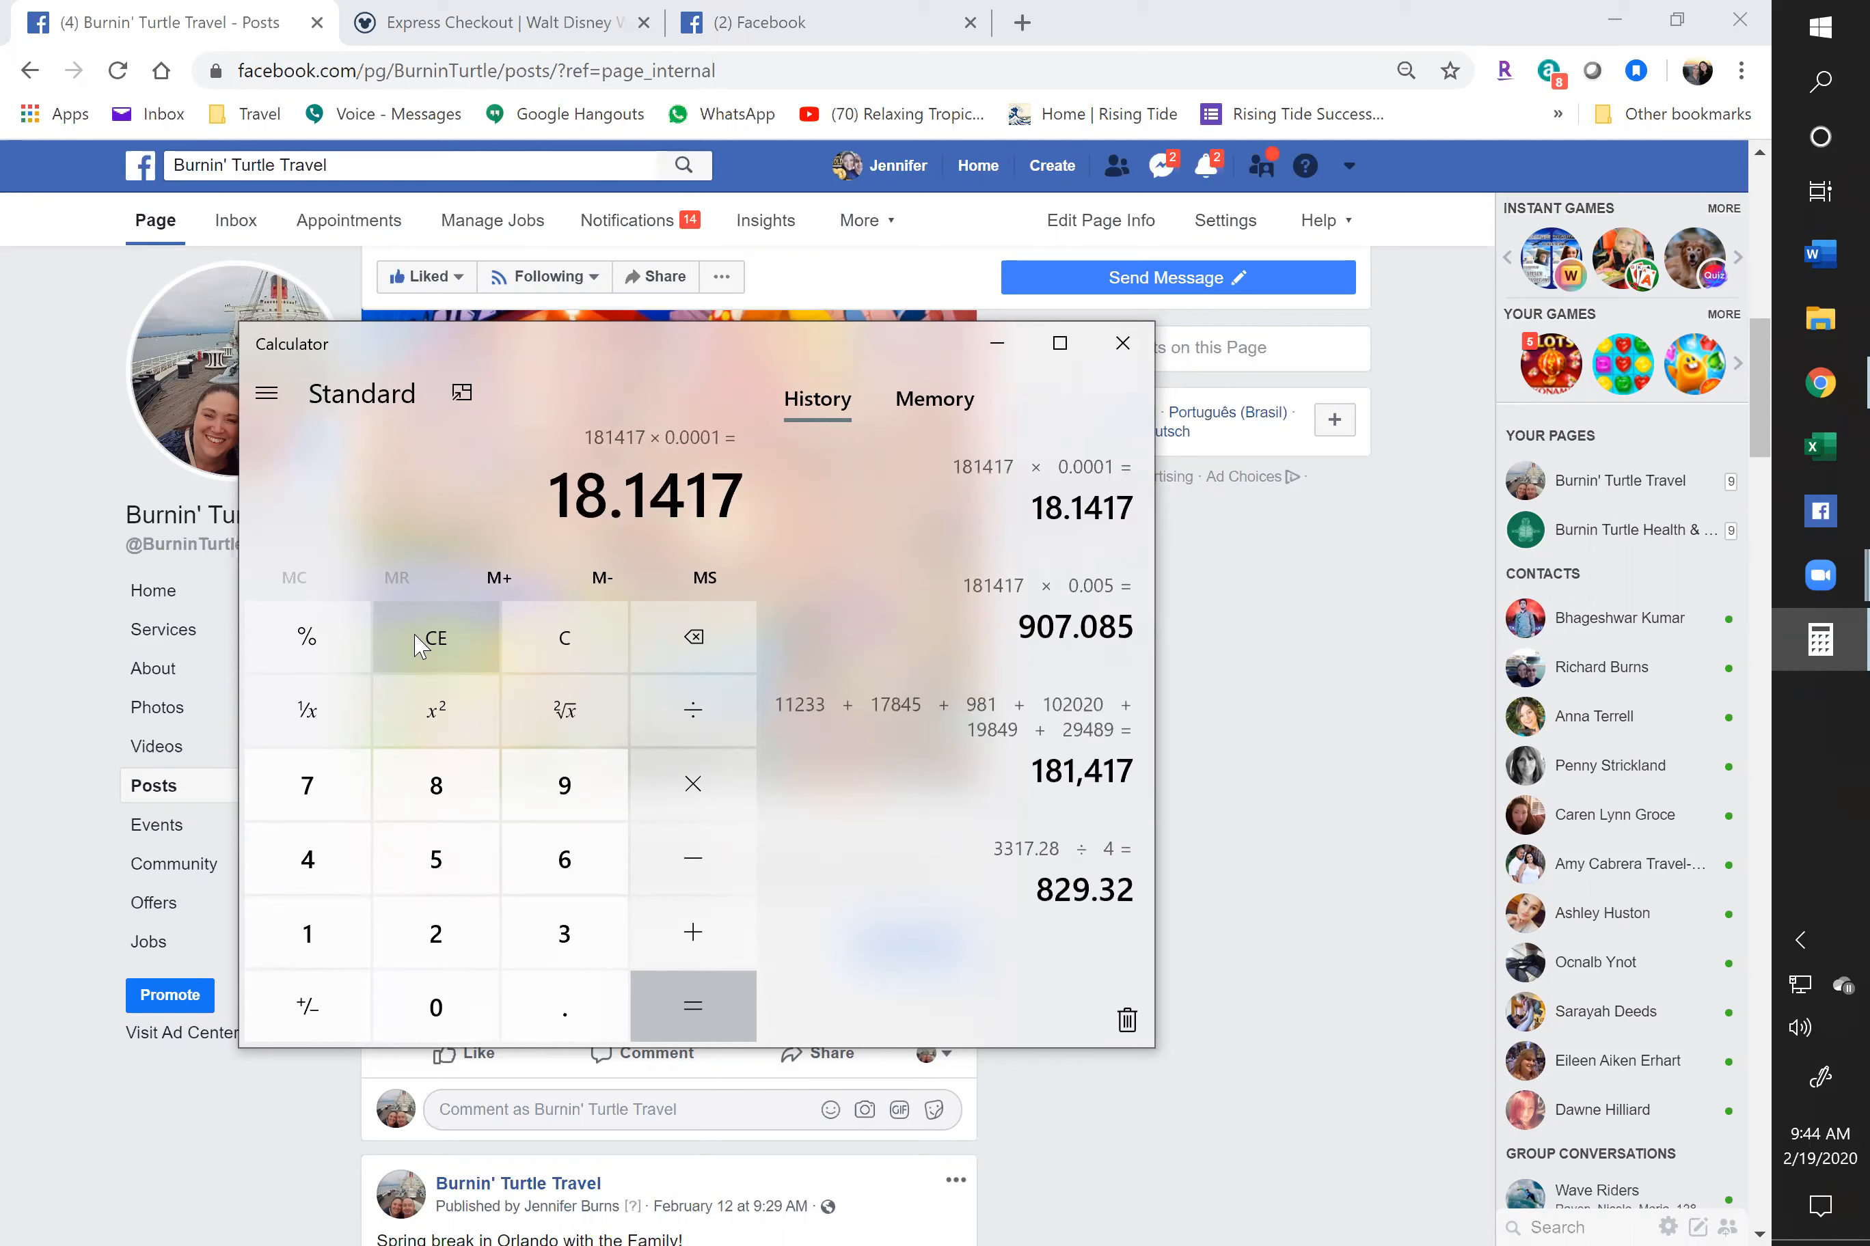
# Close Calculator and scroll up to the Summer 2020 Disney World post
pyautogui.click(1124, 362)
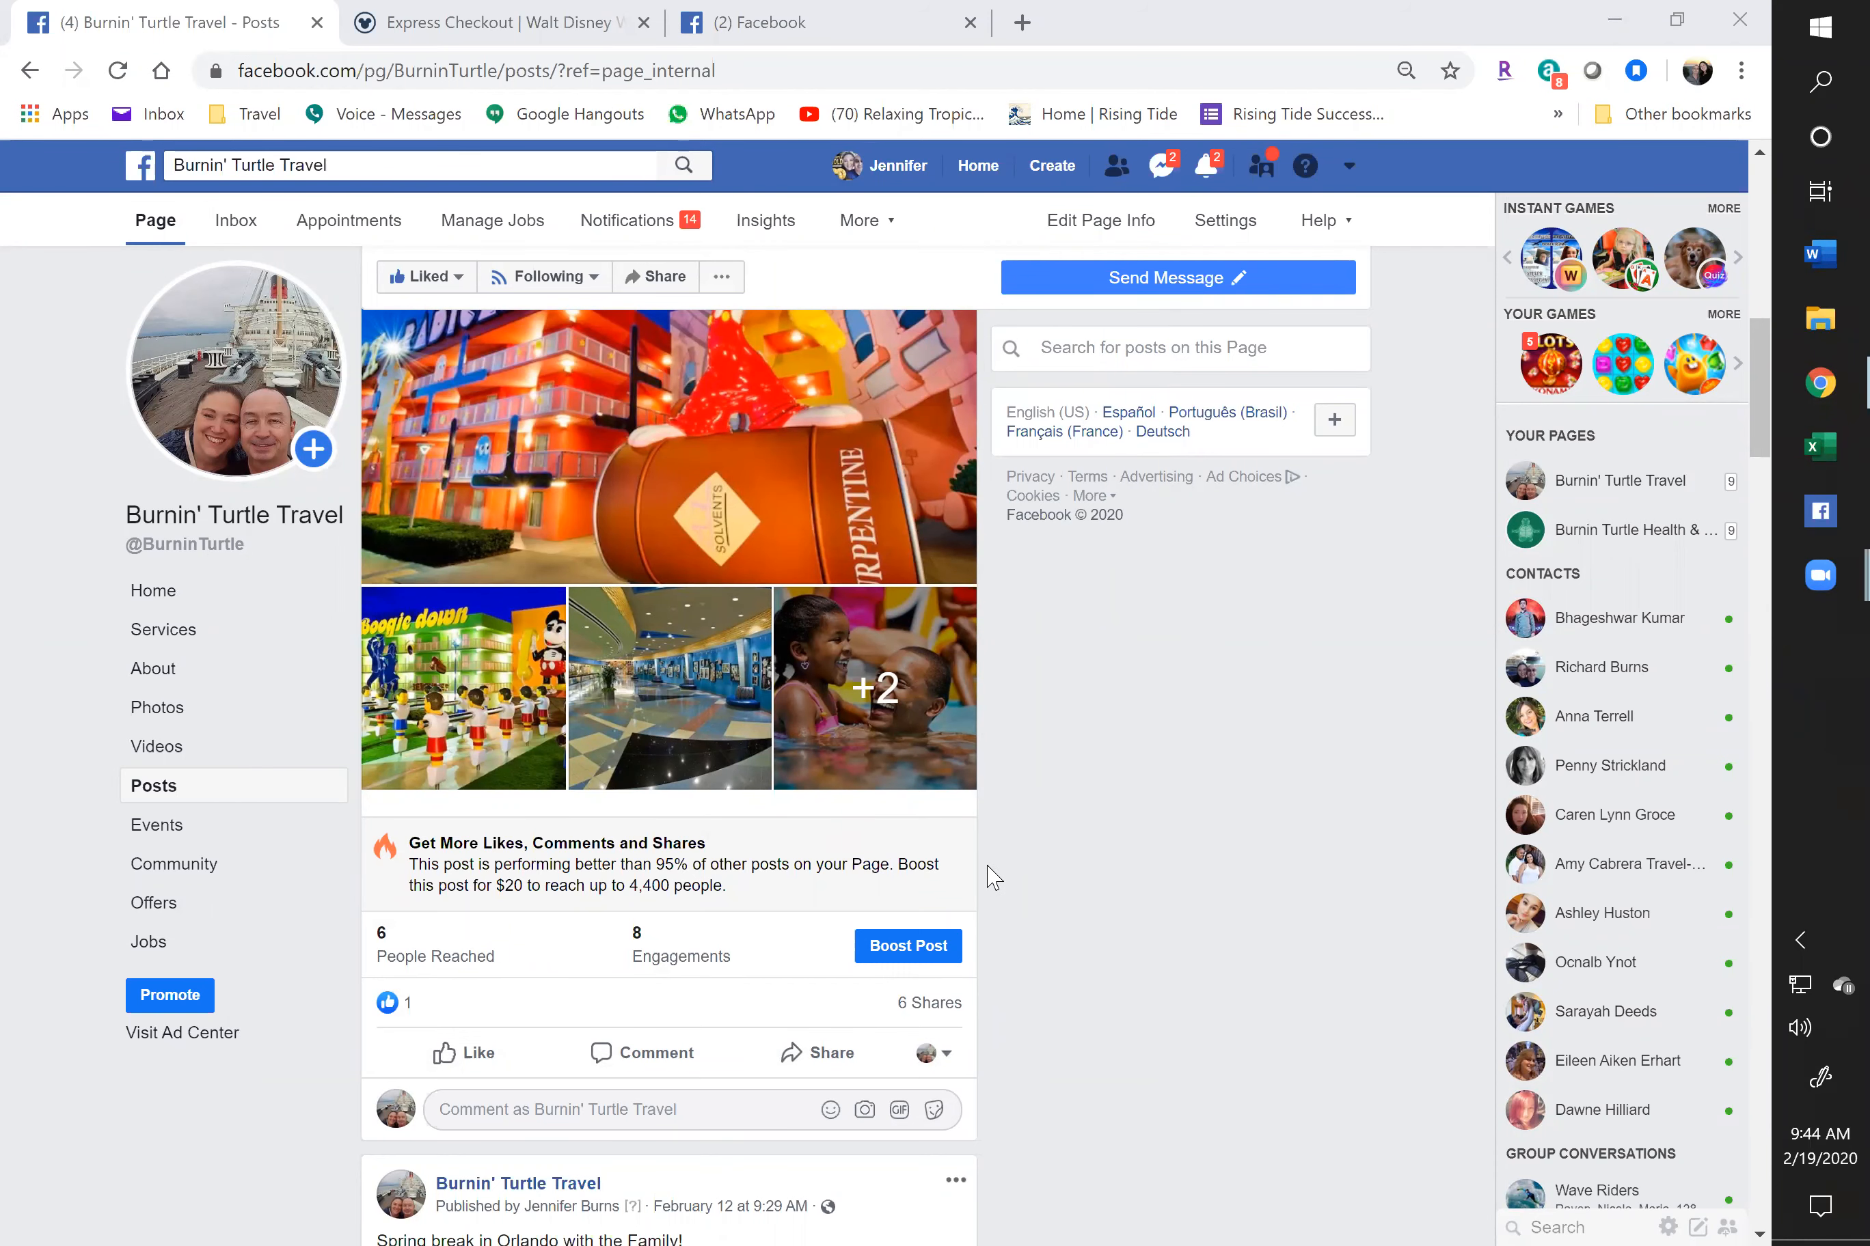
pyautogui.scroll(3, 989, 875)
pyautogui.scroll(2, 988, 875)
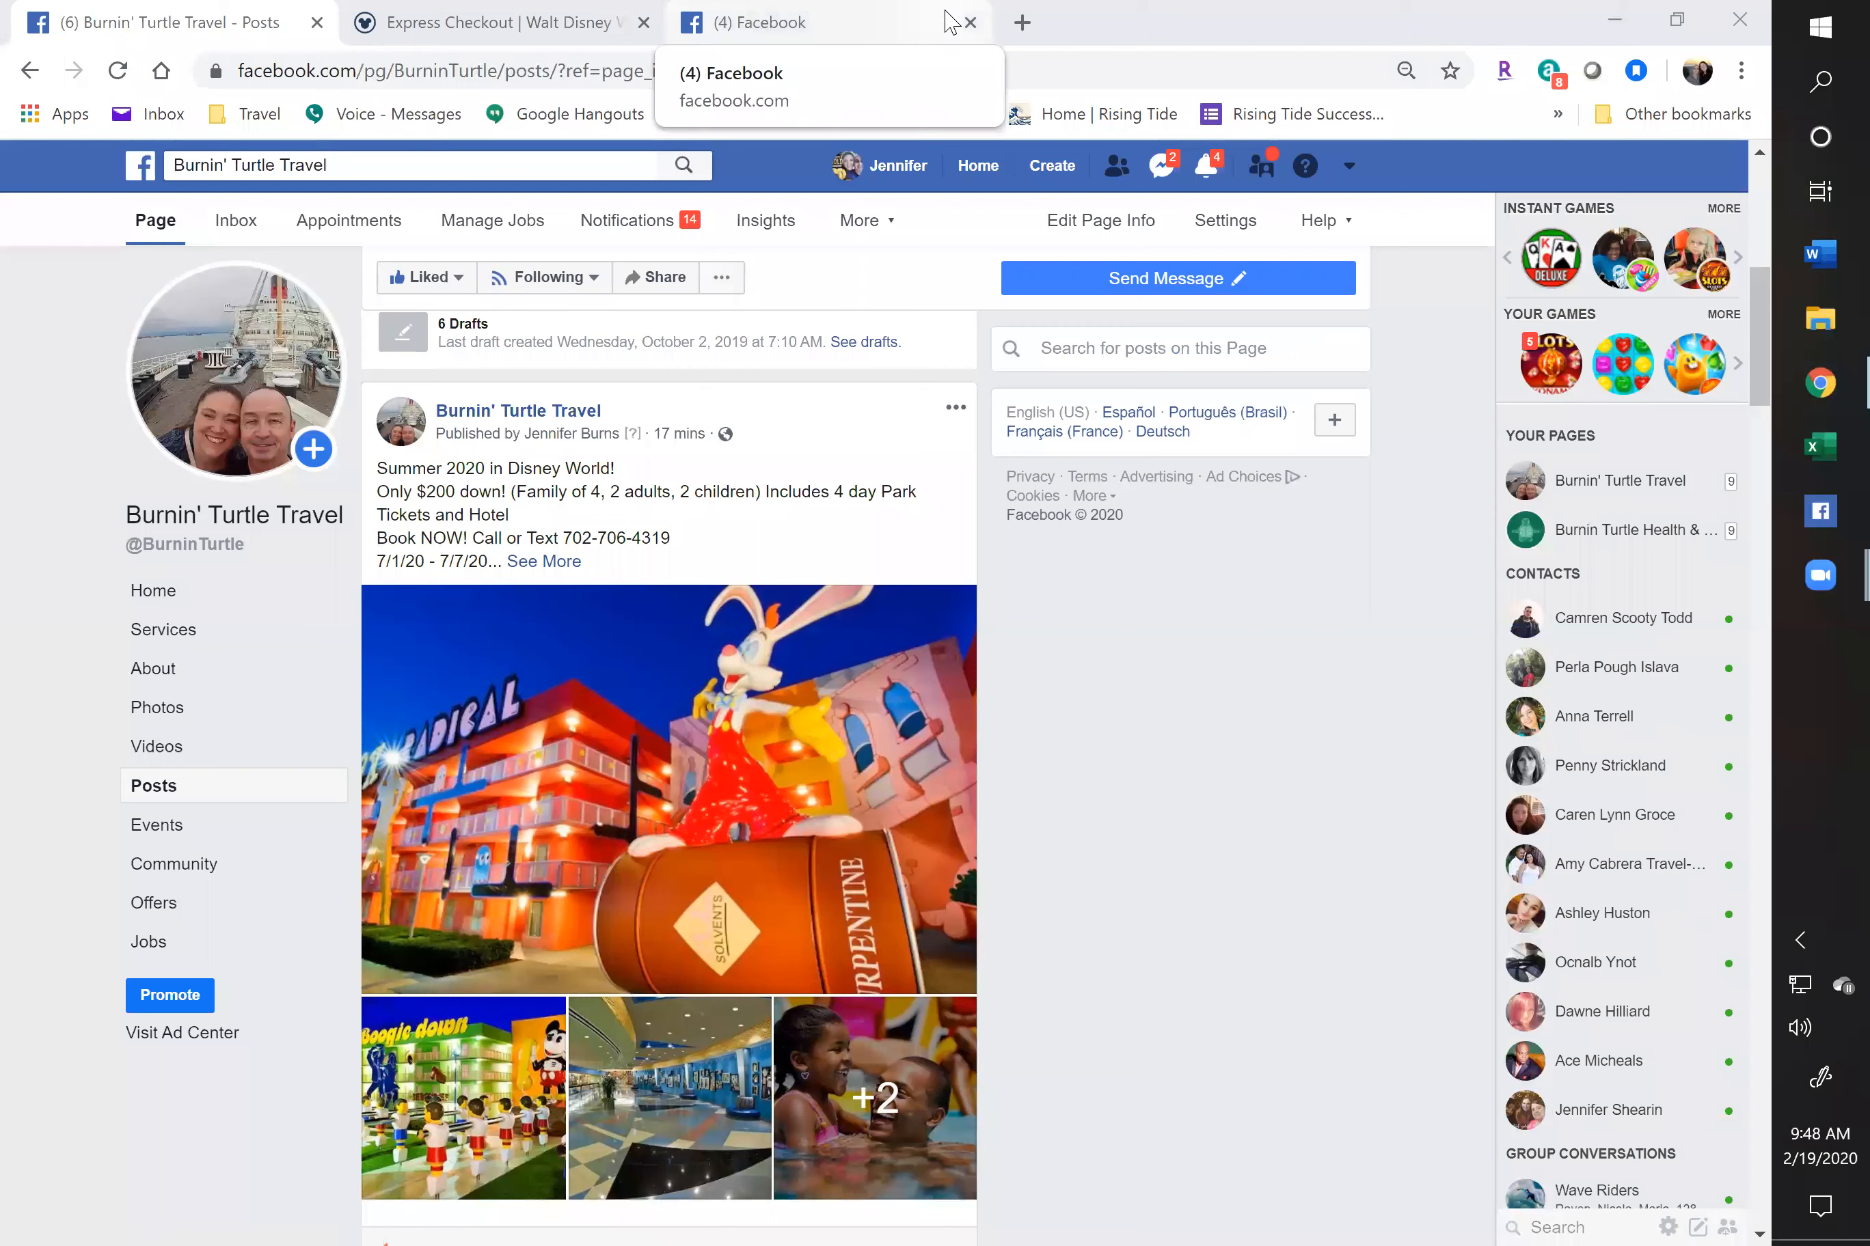
# Load the ET Login page in a new tab from the 'et' address suggestion
pyautogui.hotkey('ctrl', 't')
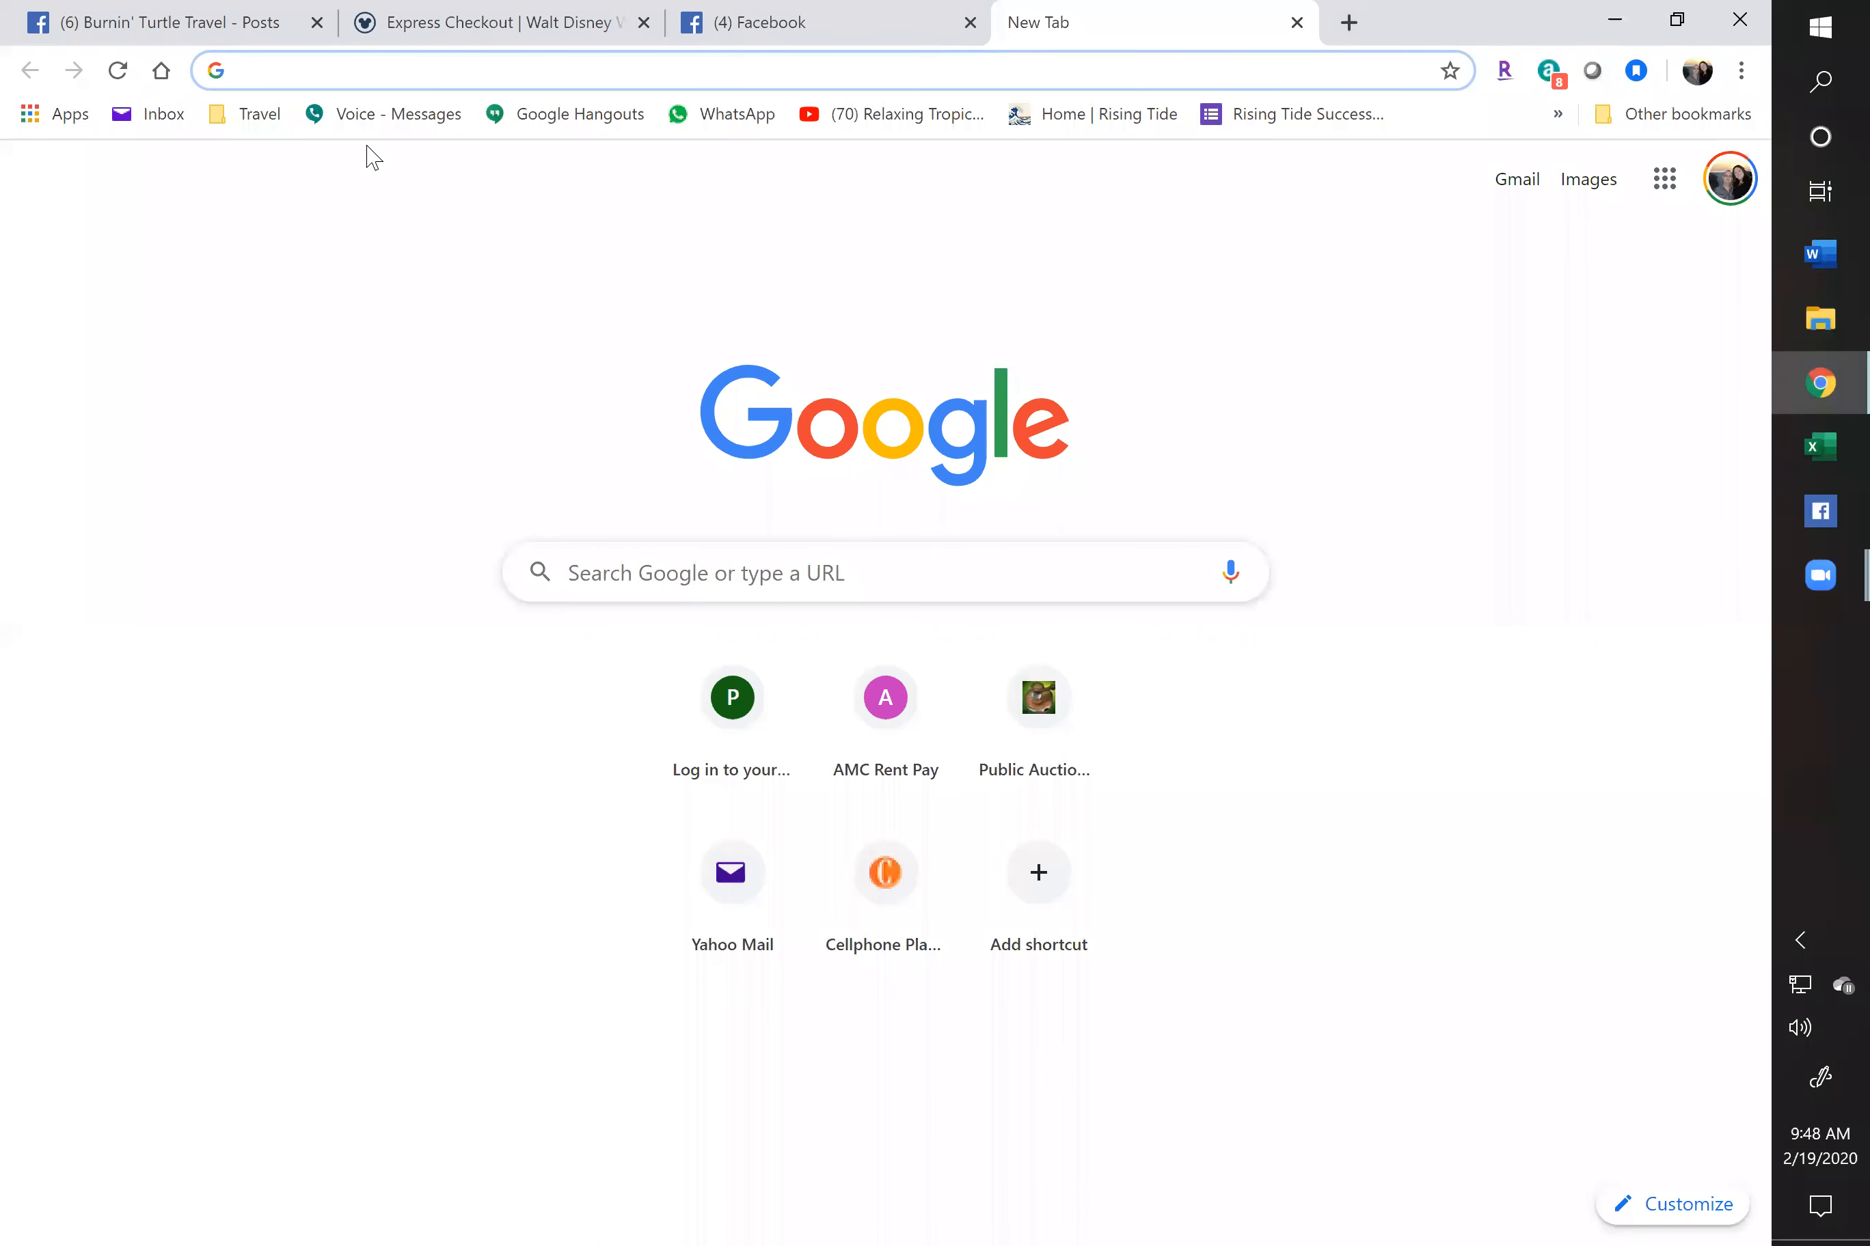
pyautogui.write('et')
pyautogui.press('Down')
pyautogui.press('Down')
pyautogui.press('Return')
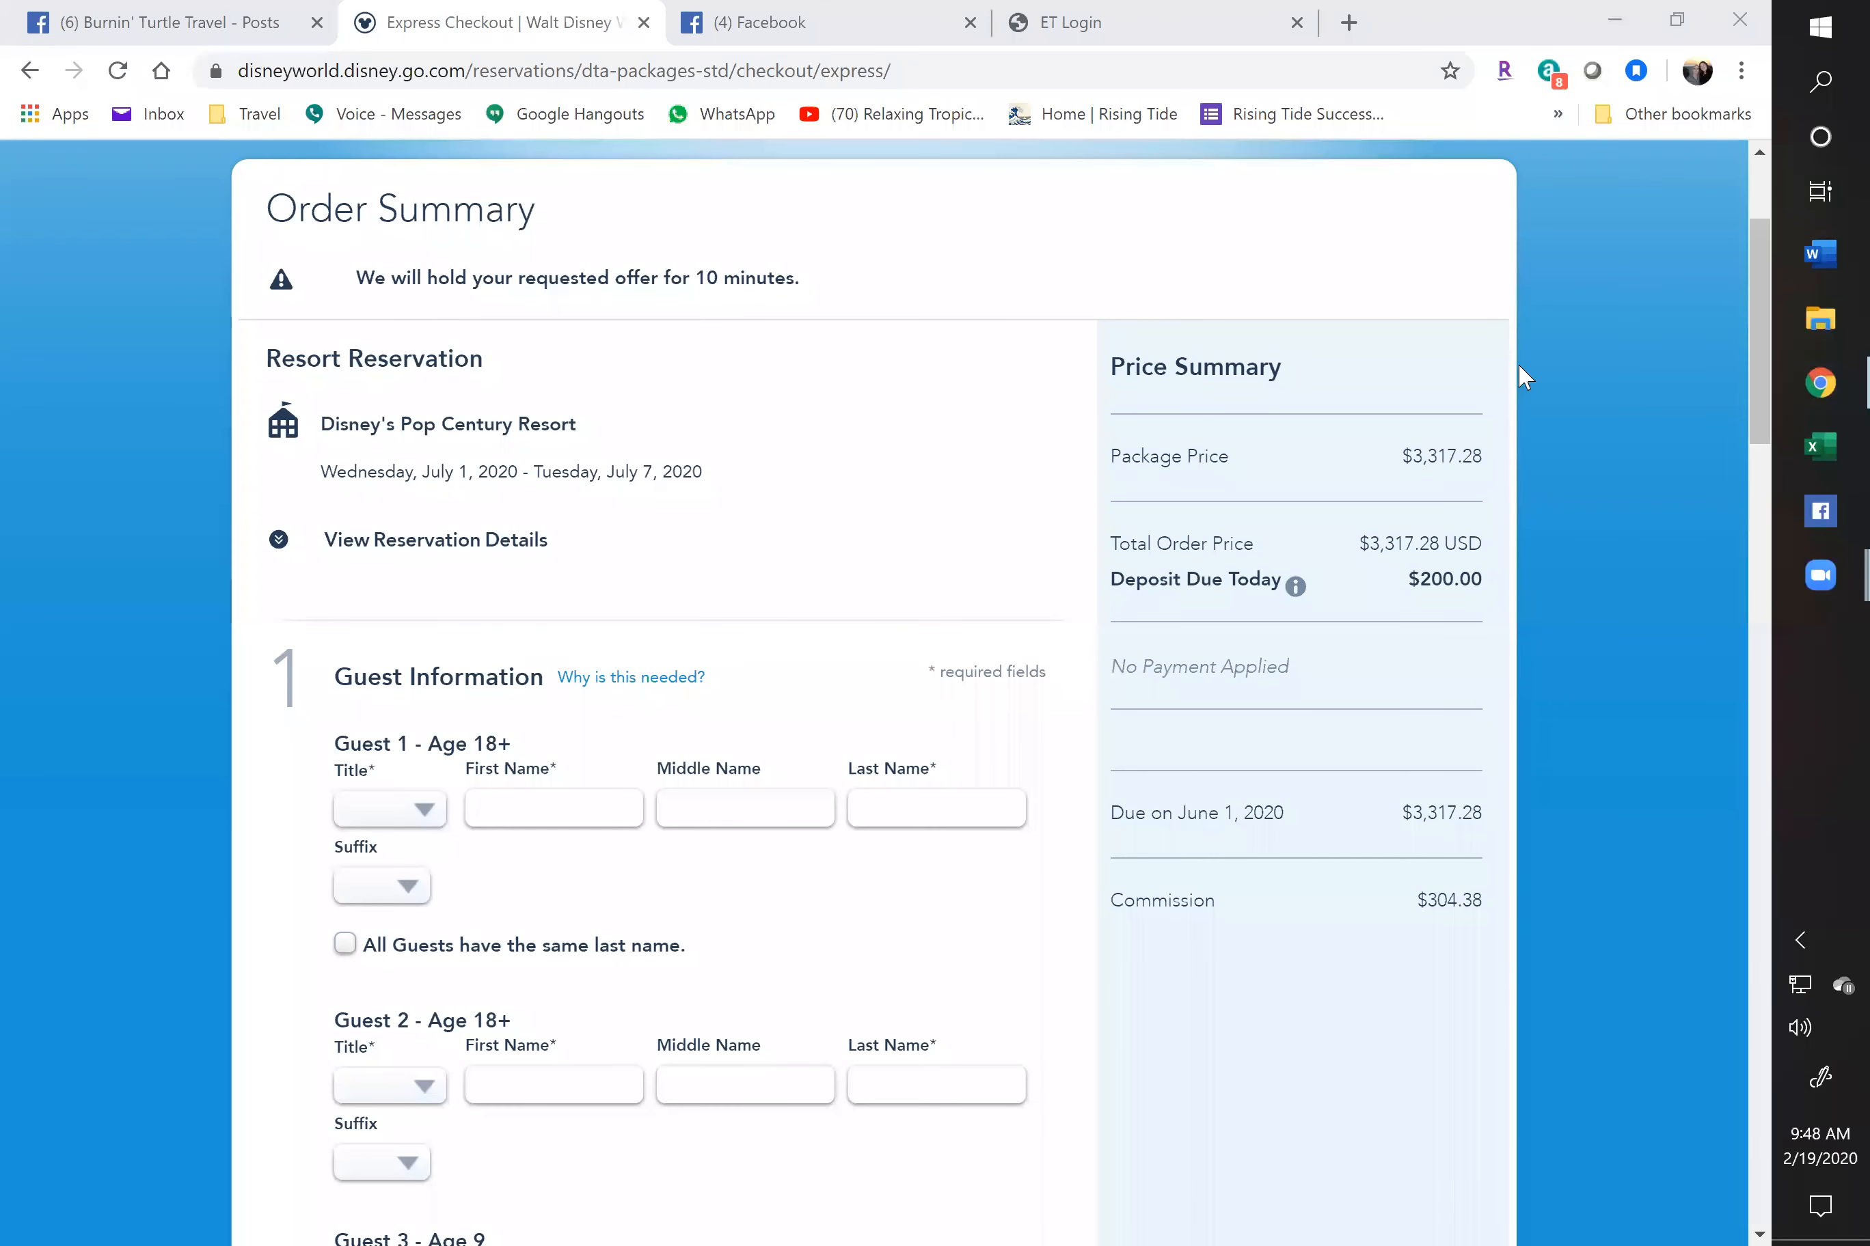
# Select the whole $304.38 Commission line in the Price Summary
pyautogui.moveTo(1399, 919); pyautogui.dragTo(1475, 897)
pyautogui.click(1491, 901)
pyautogui.click(1485, 899)
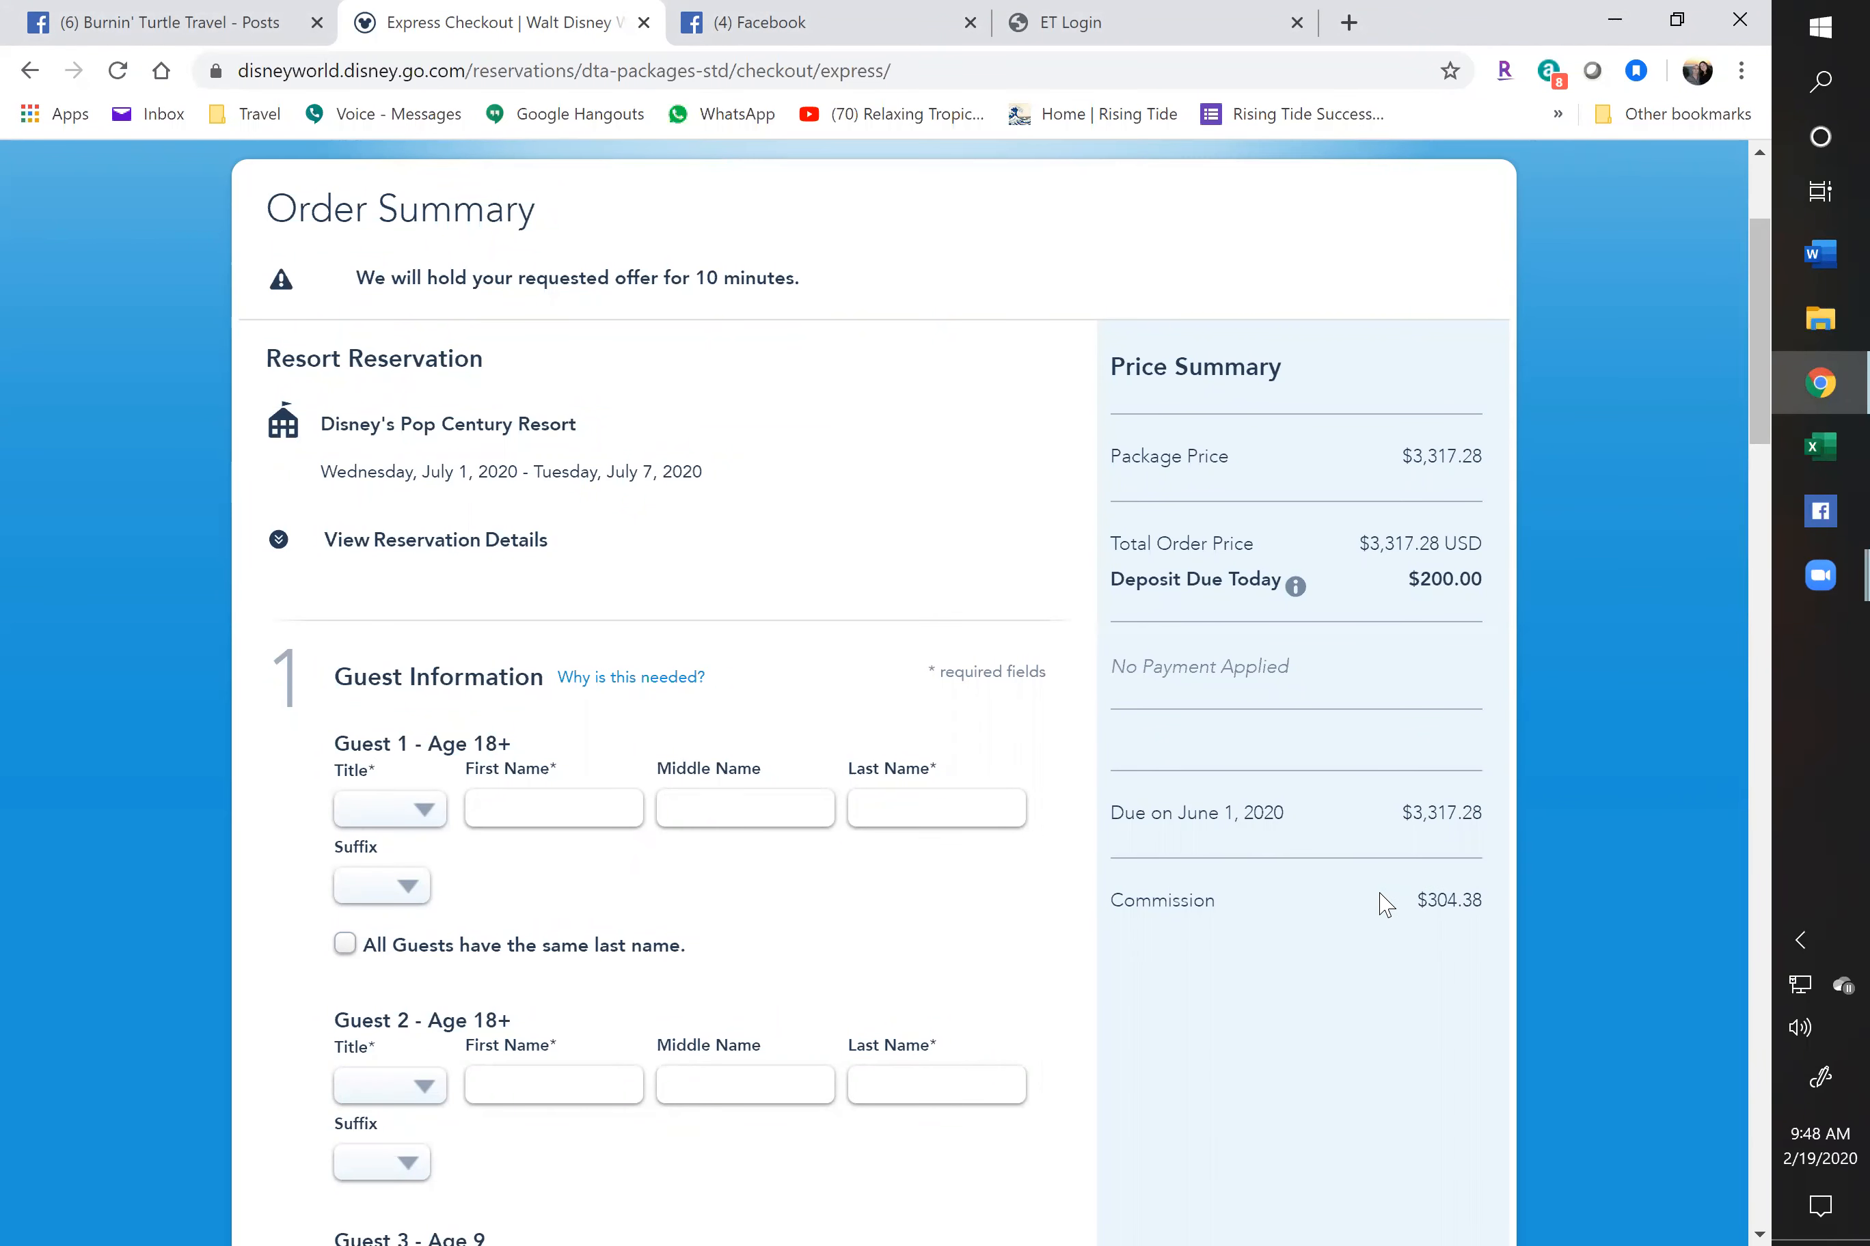
pyautogui.moveTo(1403, 906); pyautogui.dragTo(1489, 901)
pyautogui.click(1488, 901)
pyautogui.tripleClick(1483, 899)
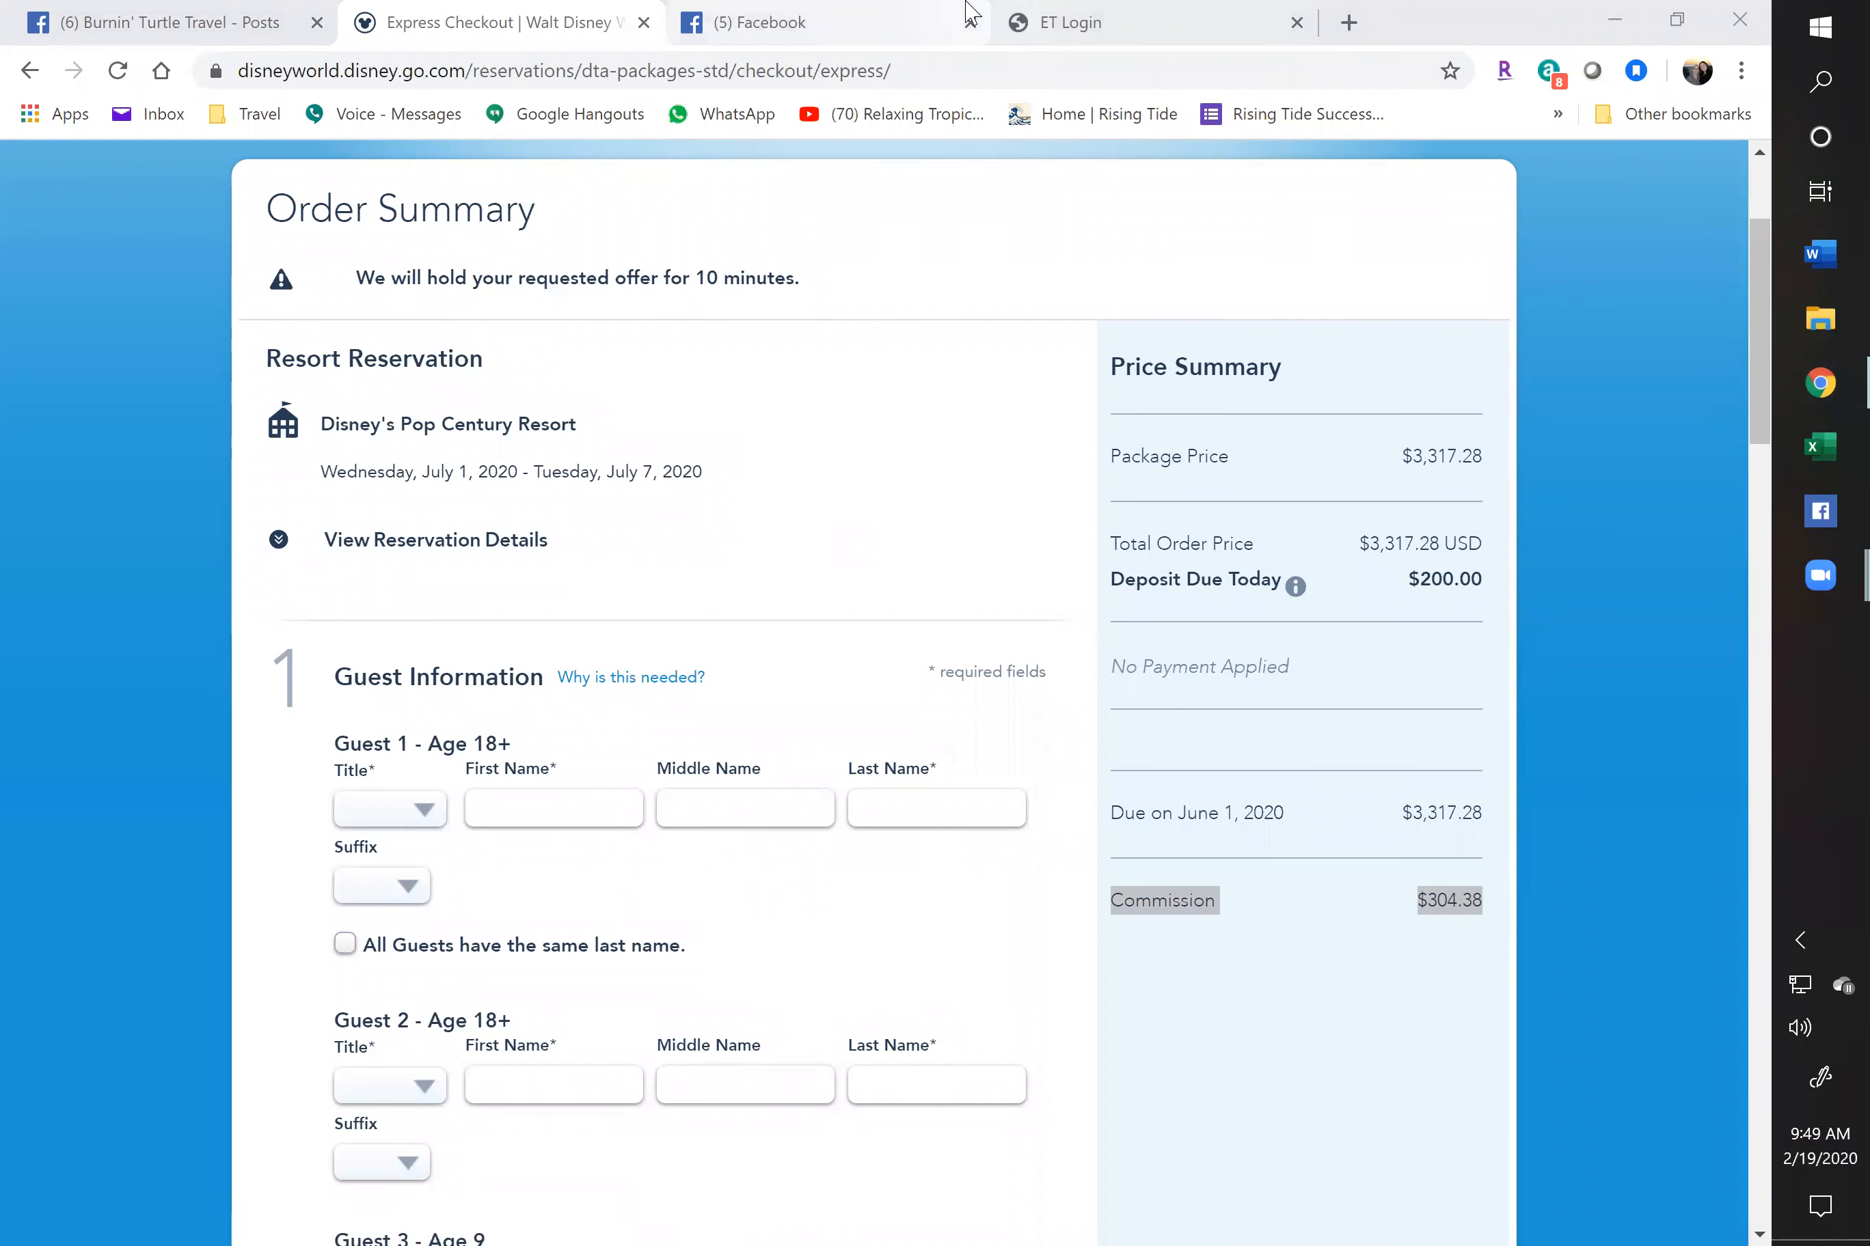
# Log in to the Evolution Enterprises back office and open My Travel Site
pyautogui.click(998, 21)
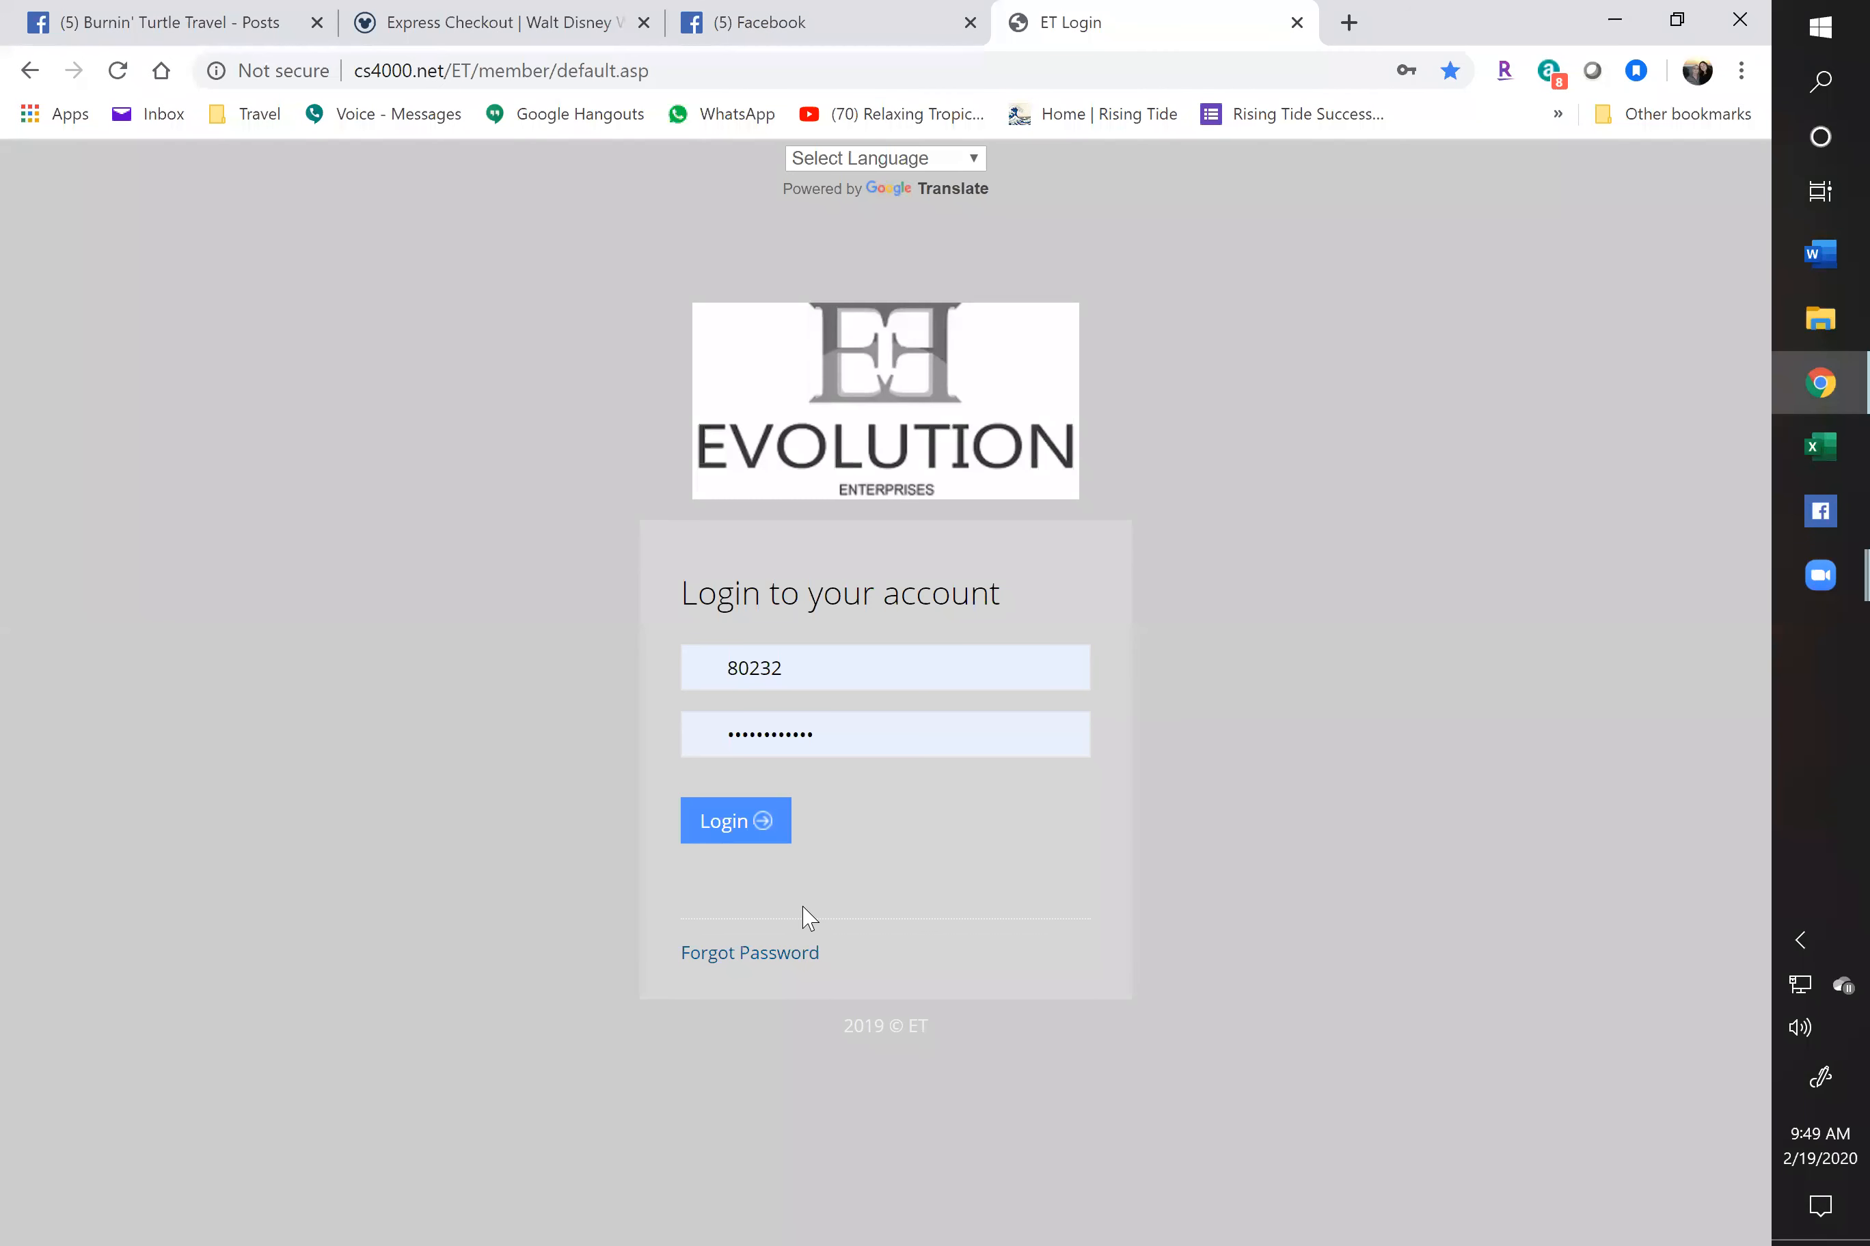
pyautogui.click(736, 837)
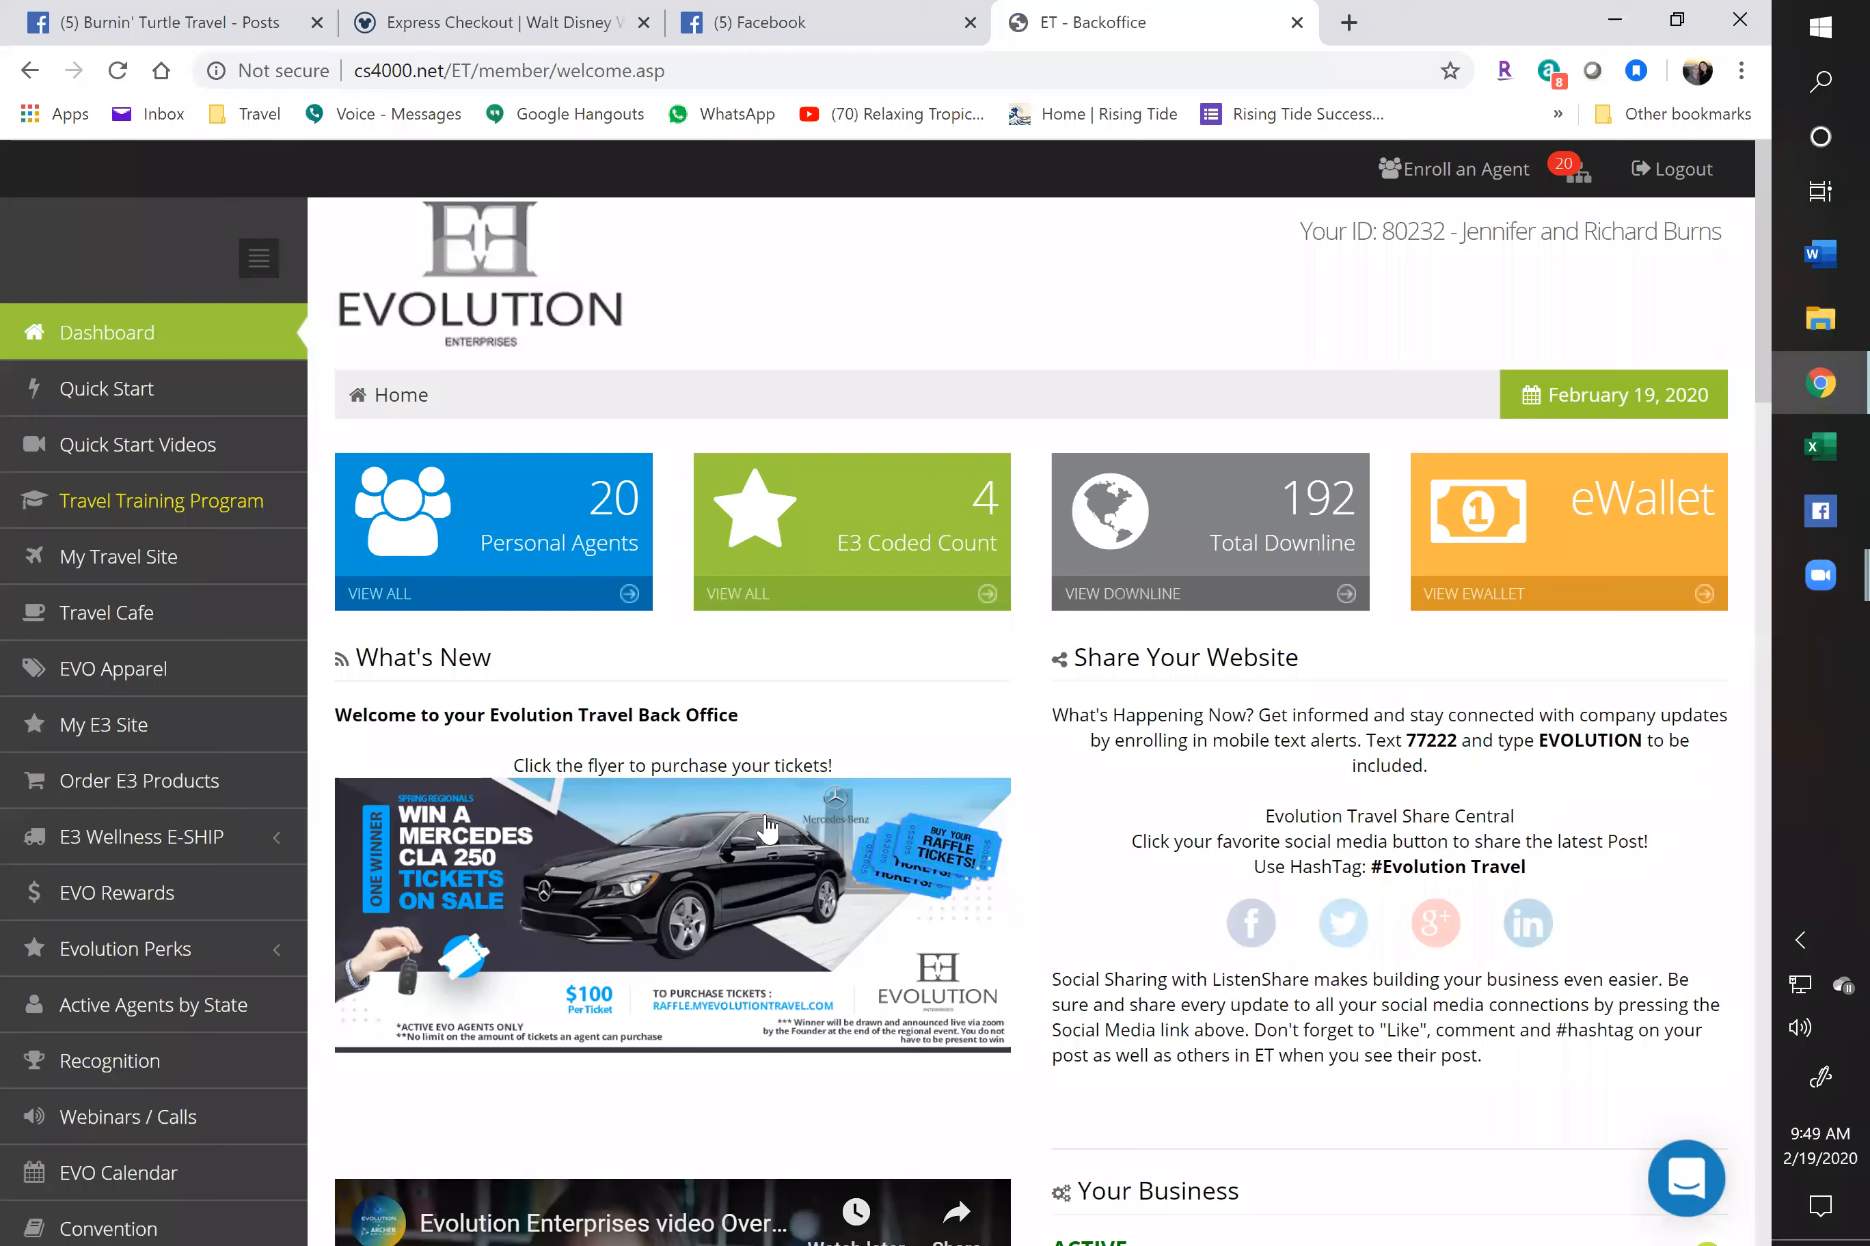
pyautogui.click(93, 558)
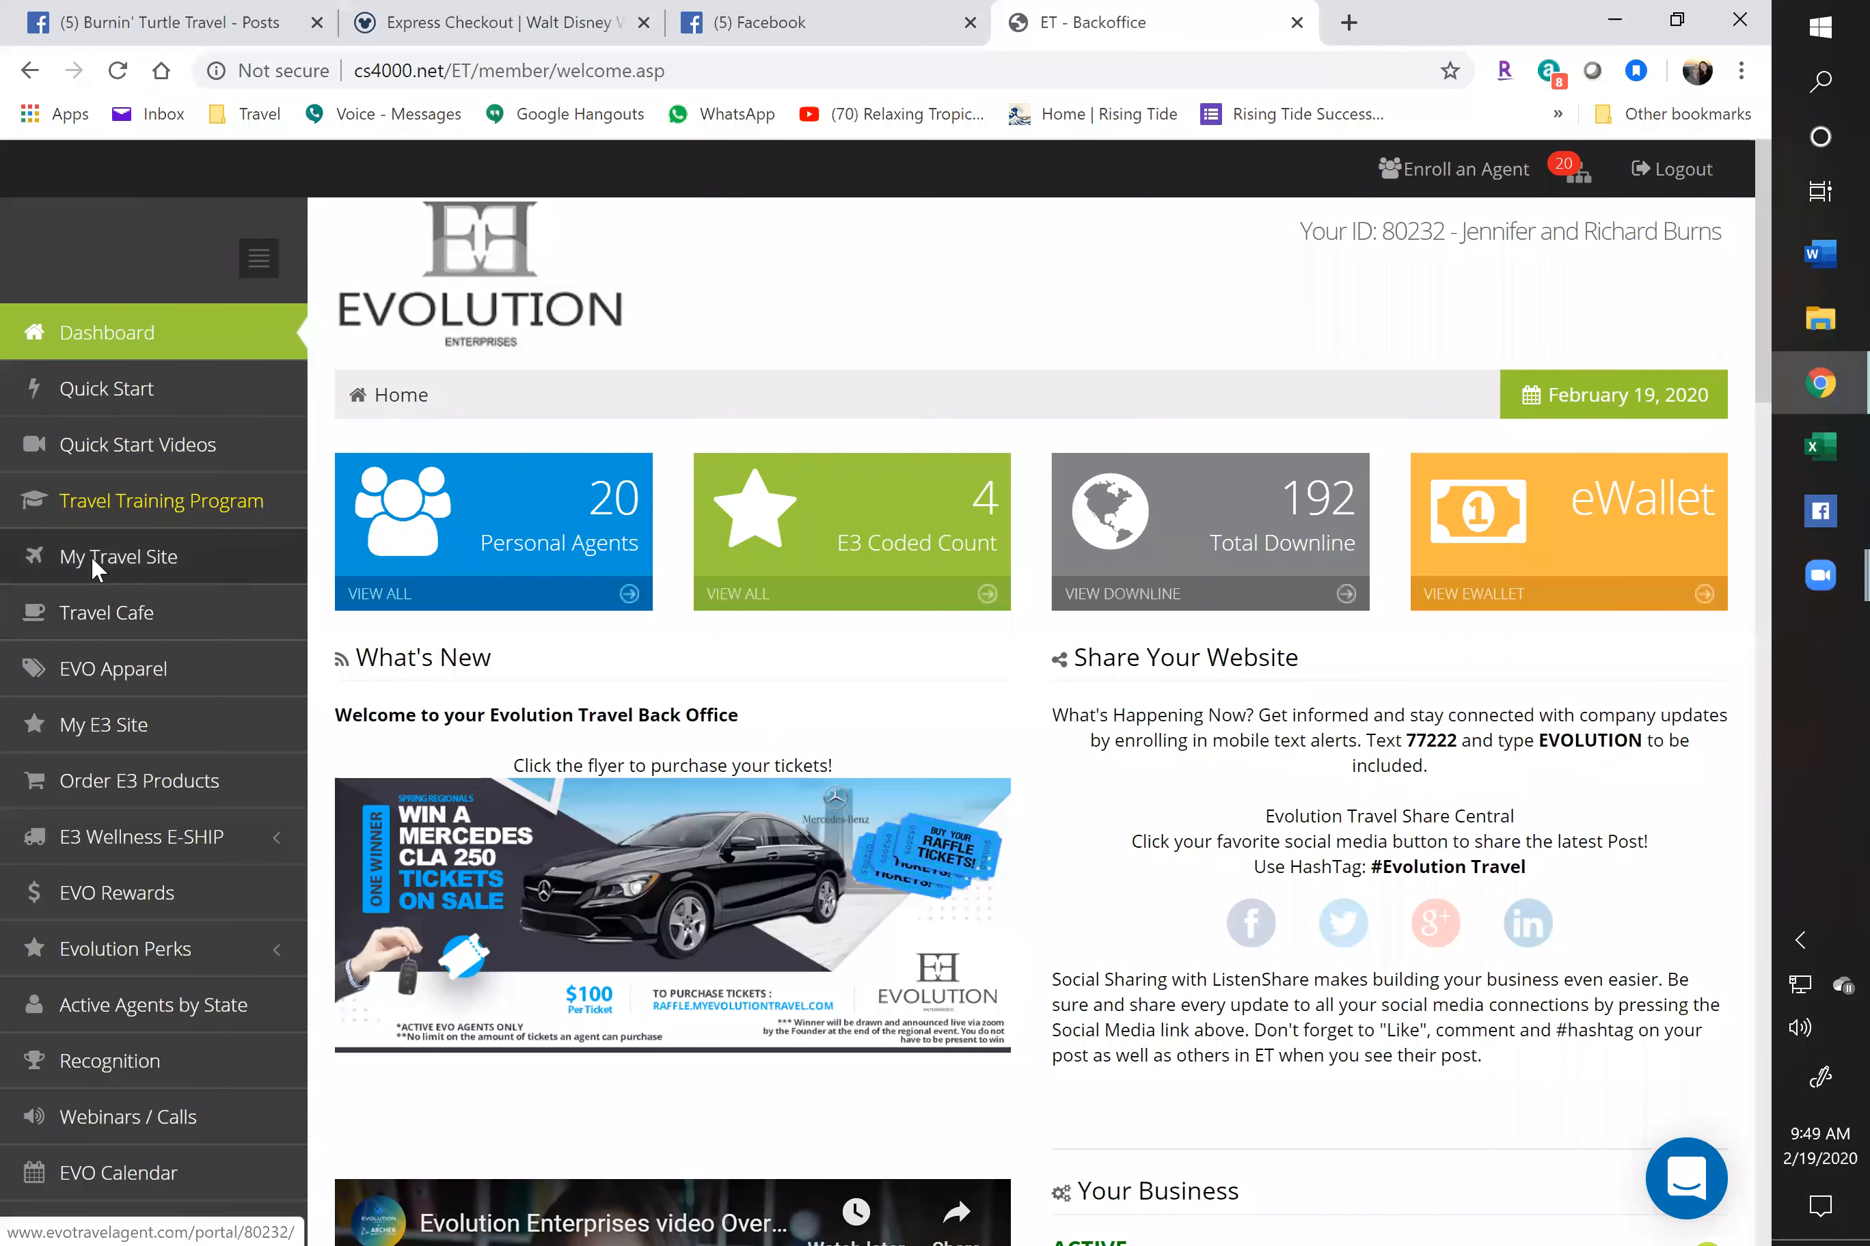
pyautogui.click(92, 556)
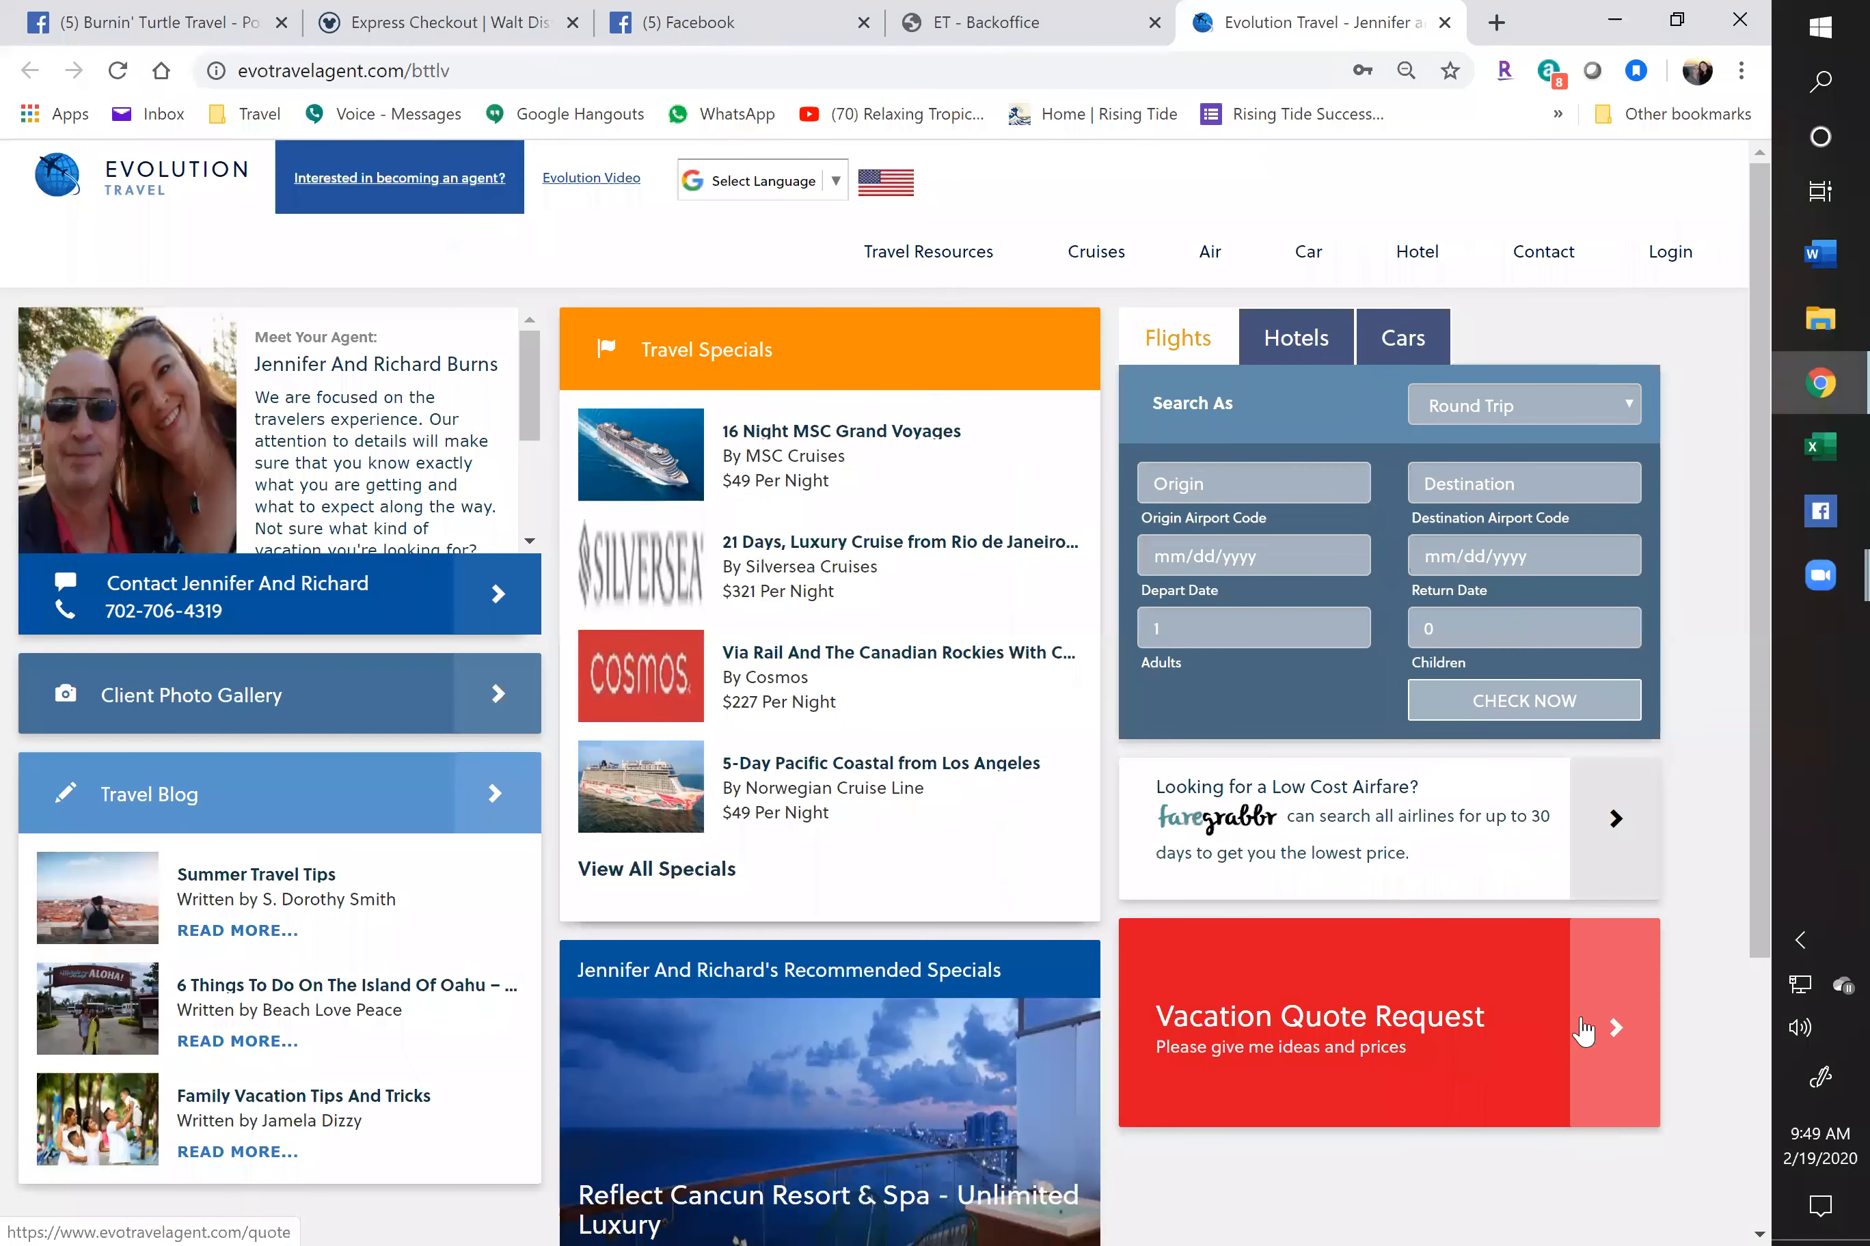
# Open the Vacation Quote Request form and autofill the name, email and phone fields
pyautogui.click(1617, 1042)
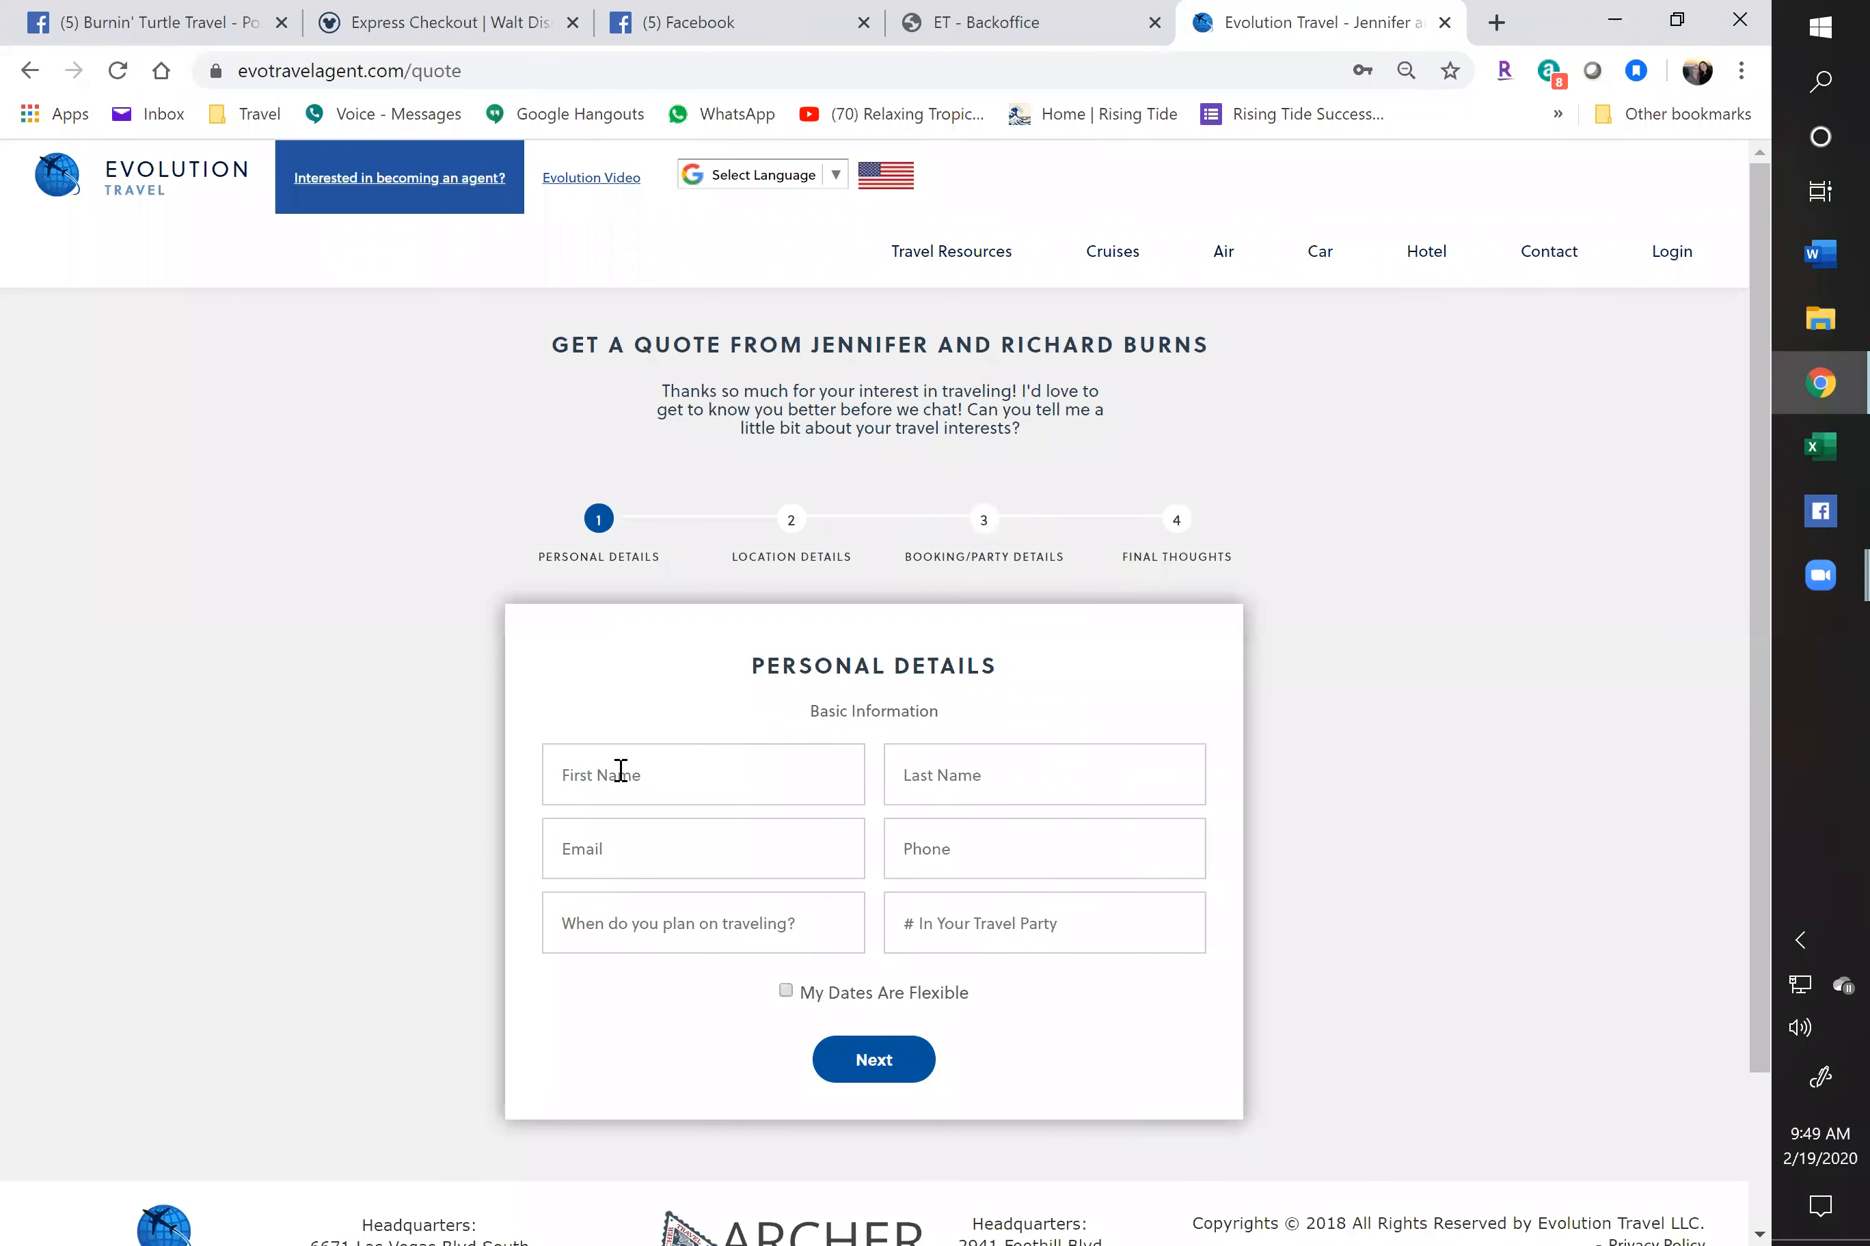
pyautogui.click(640, 775)
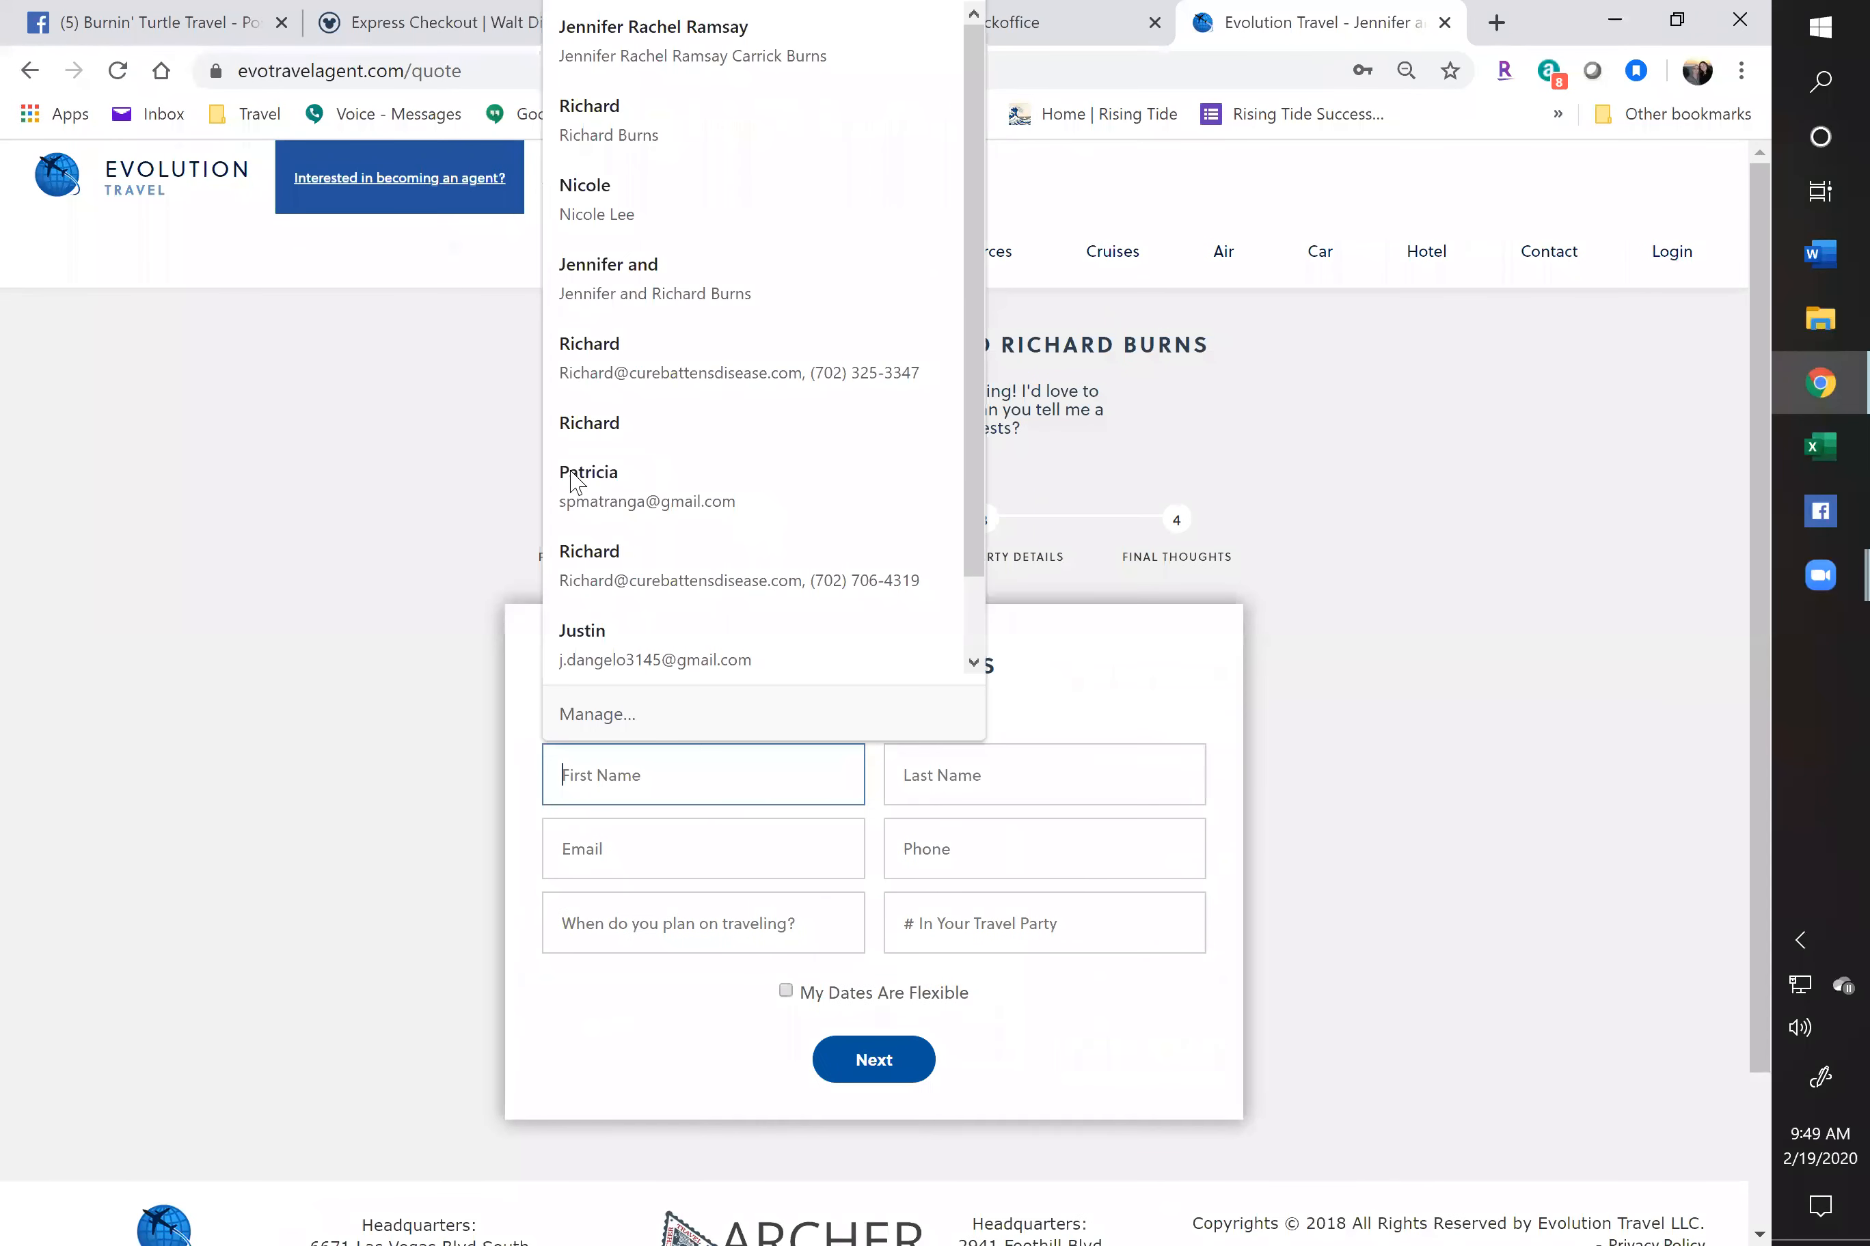
pyautogui.click(605, 273)
pyautogui.click(685, 931)
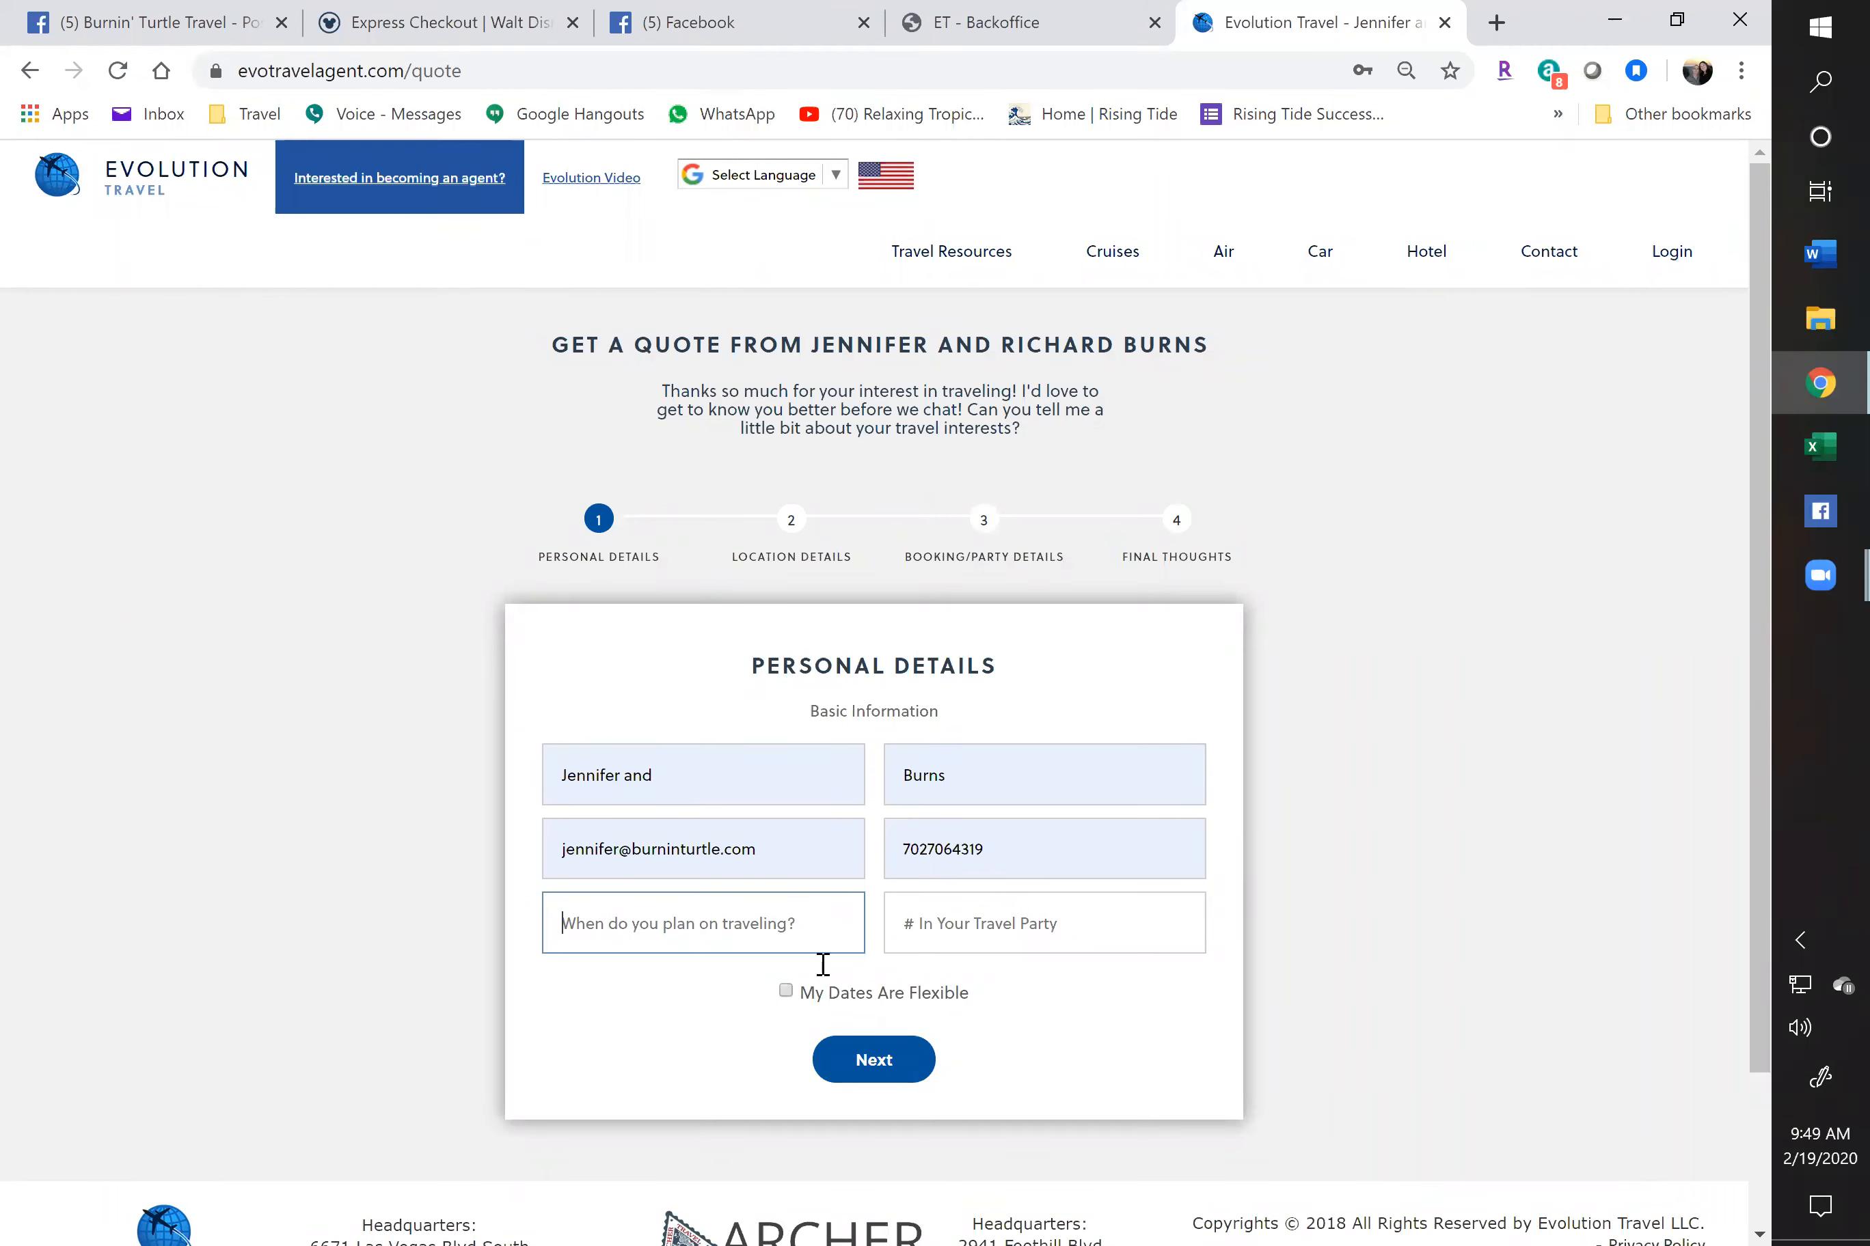
pyautogui.click(879, 1070)
# Enter '60 days' for travel timing, raise the party size, reach Location Details, then close the tab
pyautogui.click(699, 716)
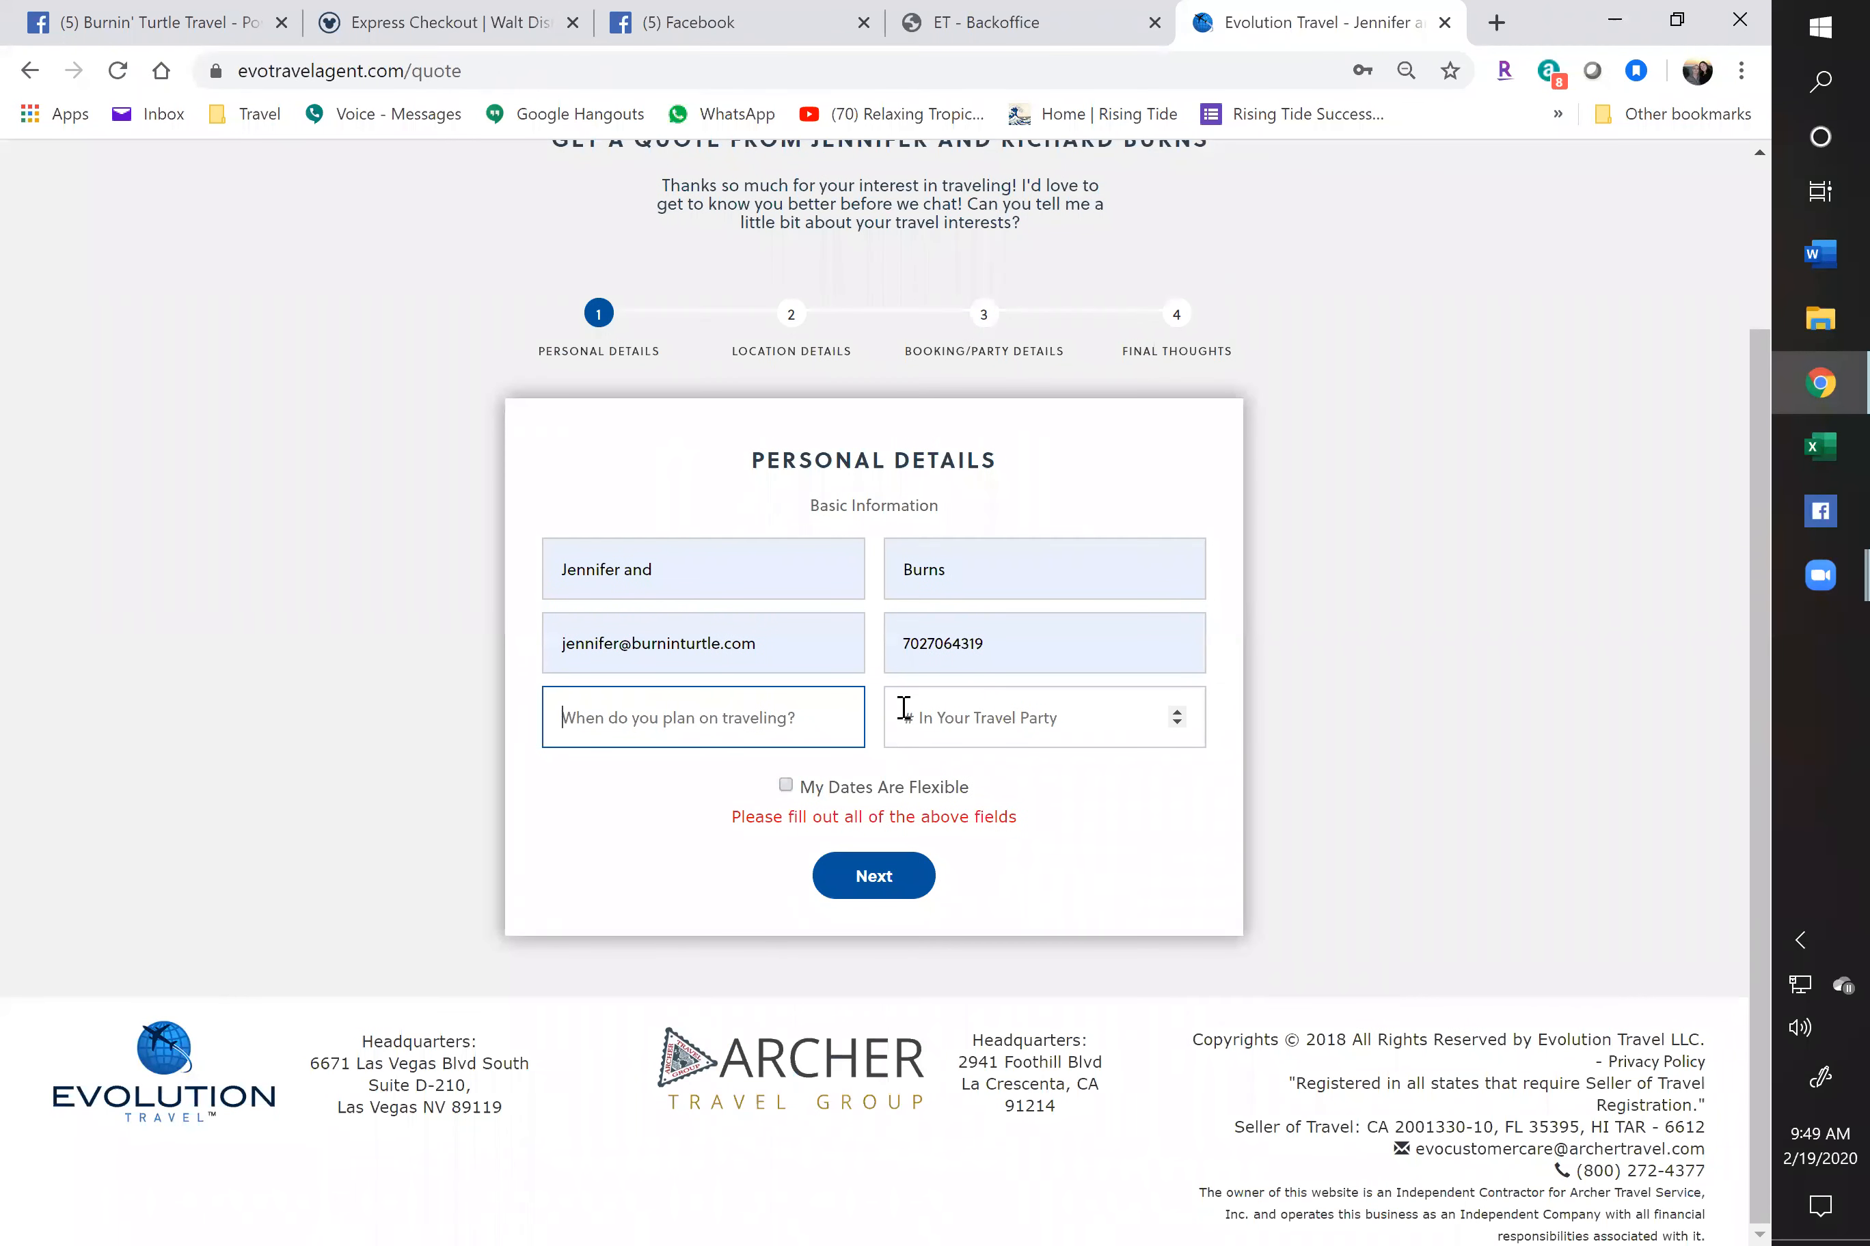
pyautogui.write('60 days')
pyautogui.click(1177, 722)
pyautogui.click(1176, 714)
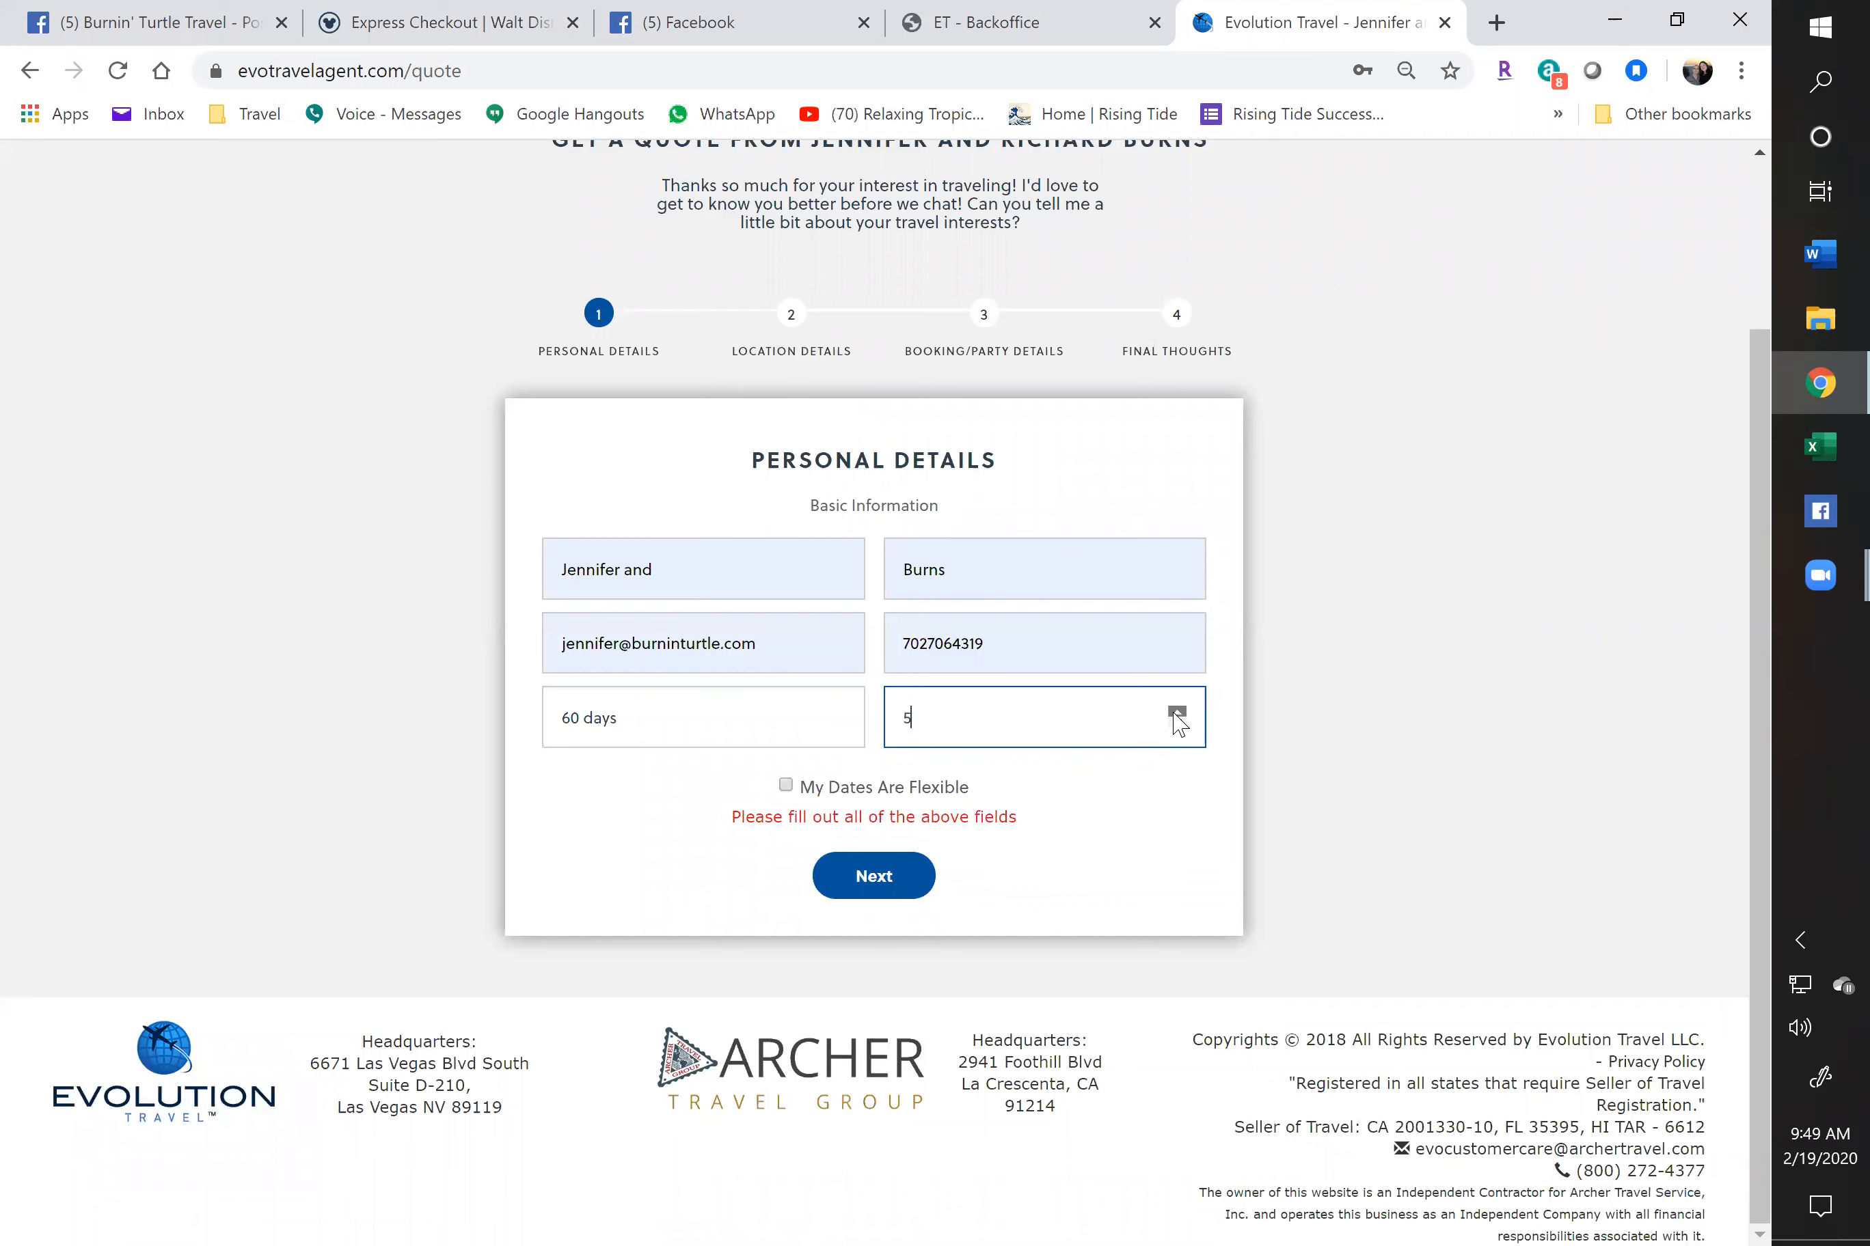
pyautogui.click(926, 877)
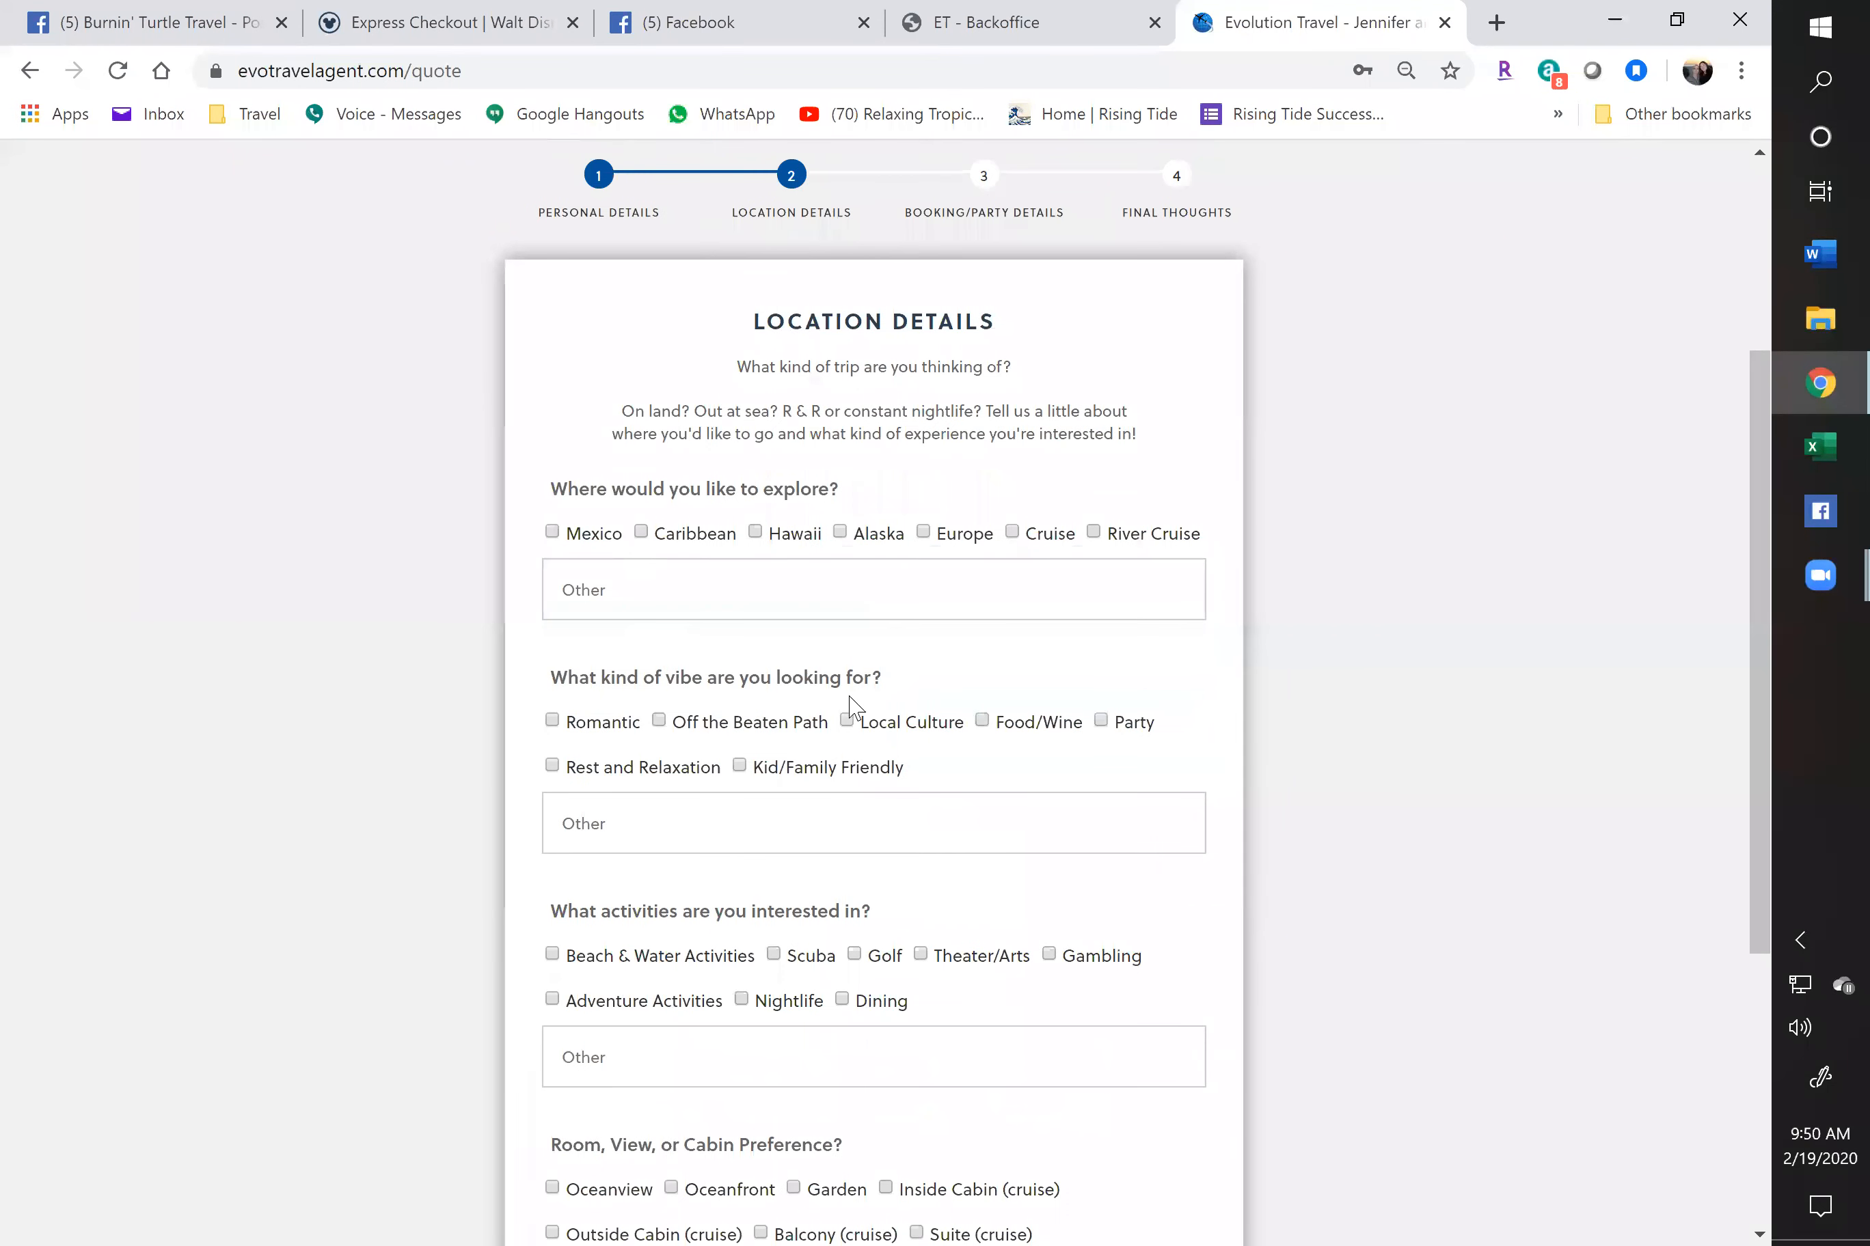
pyautogui.scroll(-4, 695, 770)
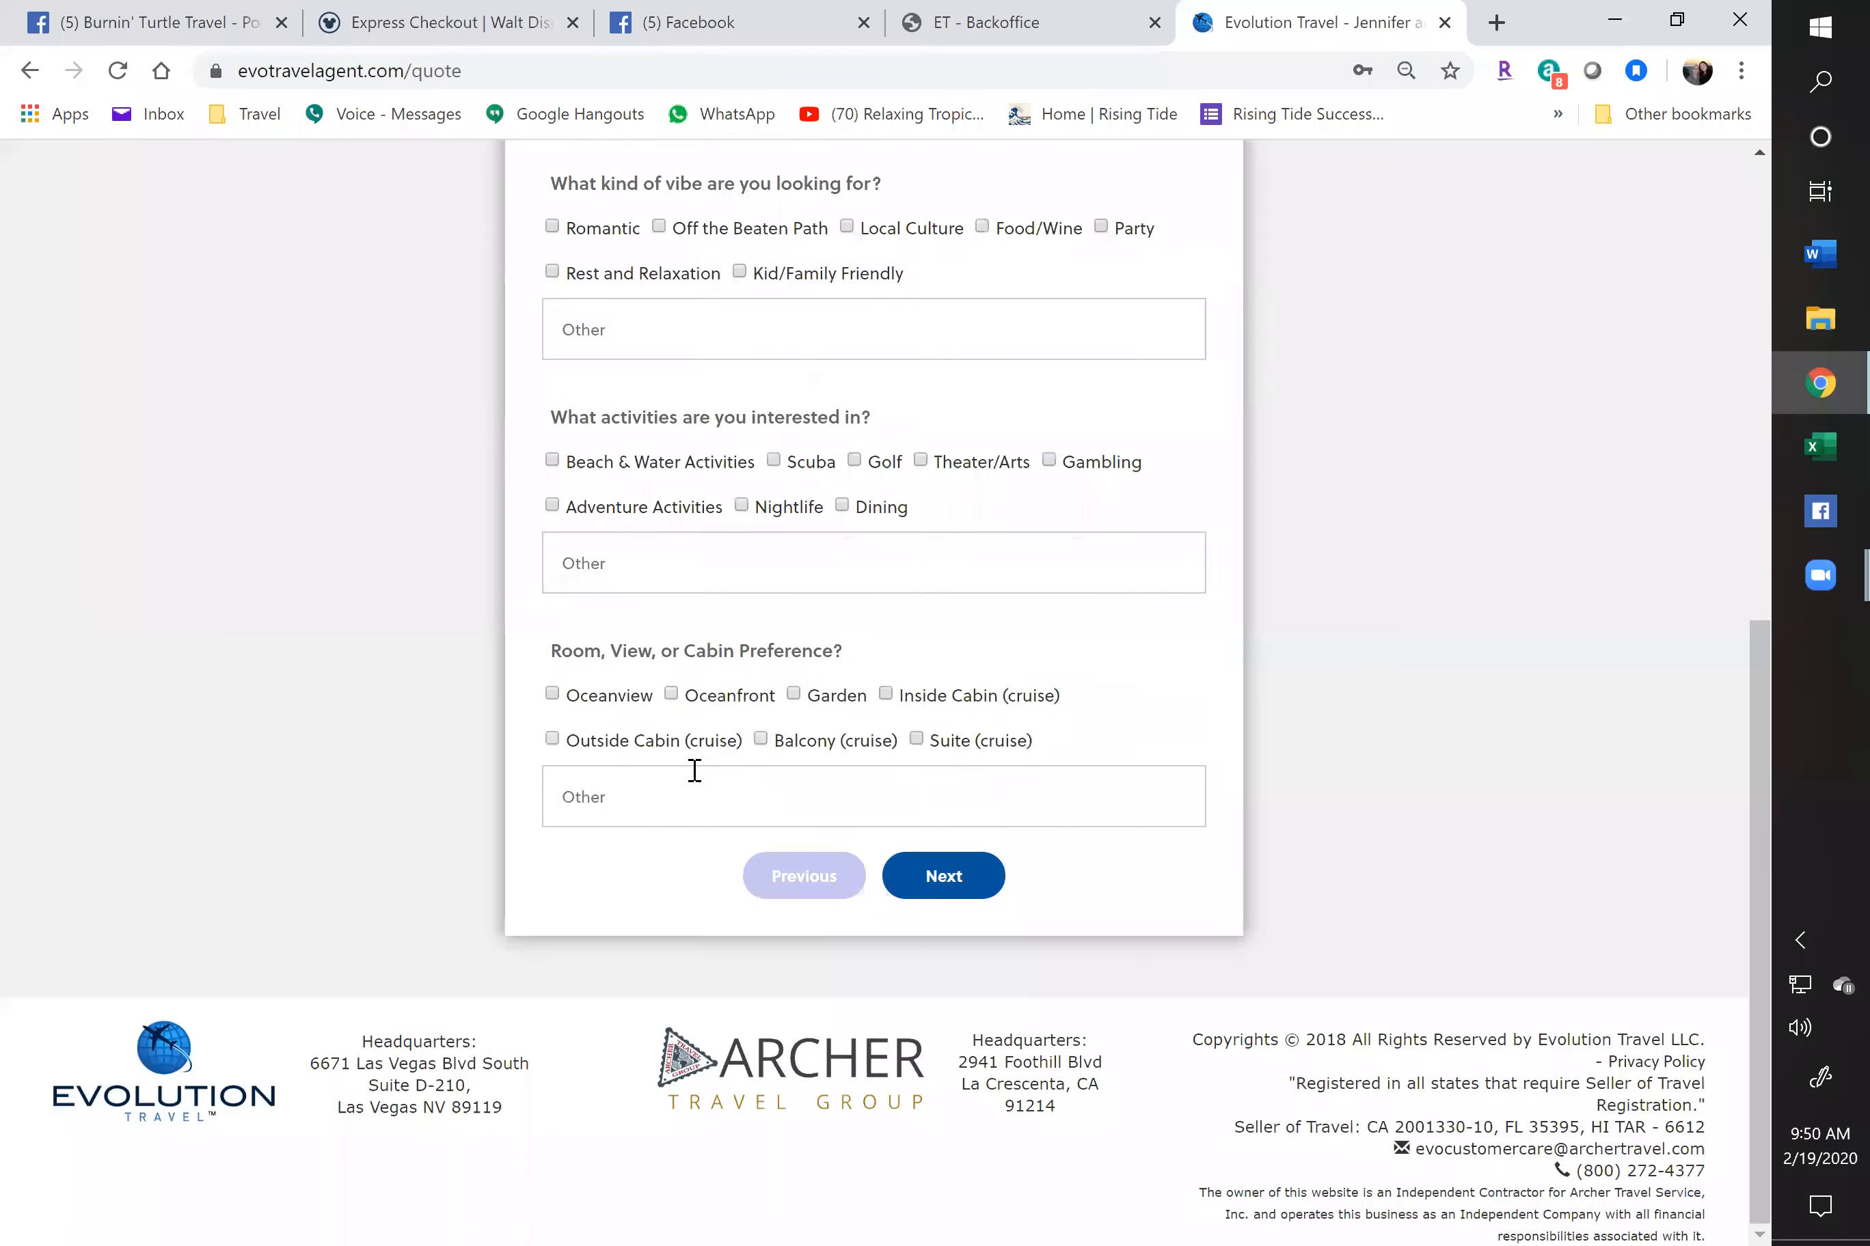
pyautogui.scroll(7, 695, 770)
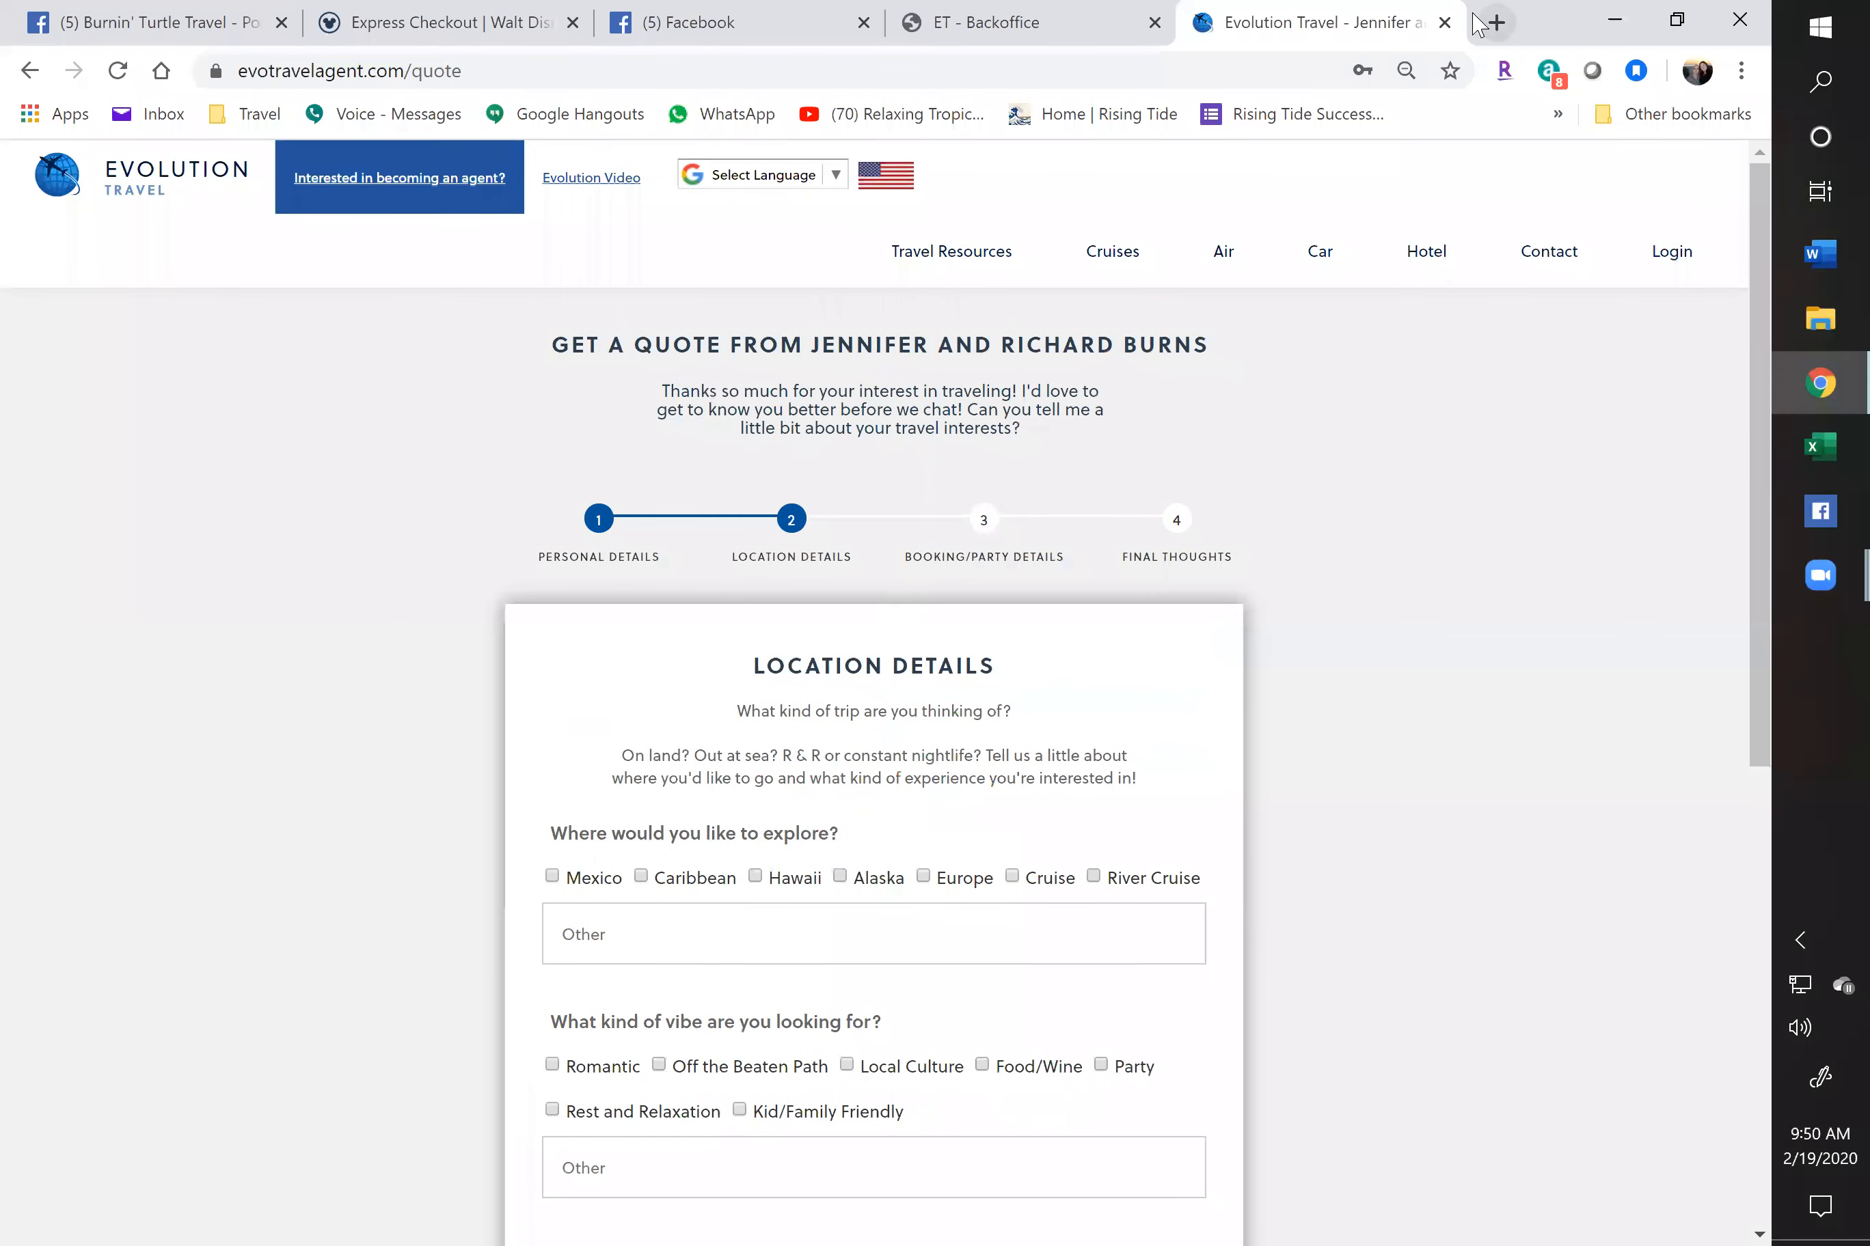
pyautogui.click(1444, 22)
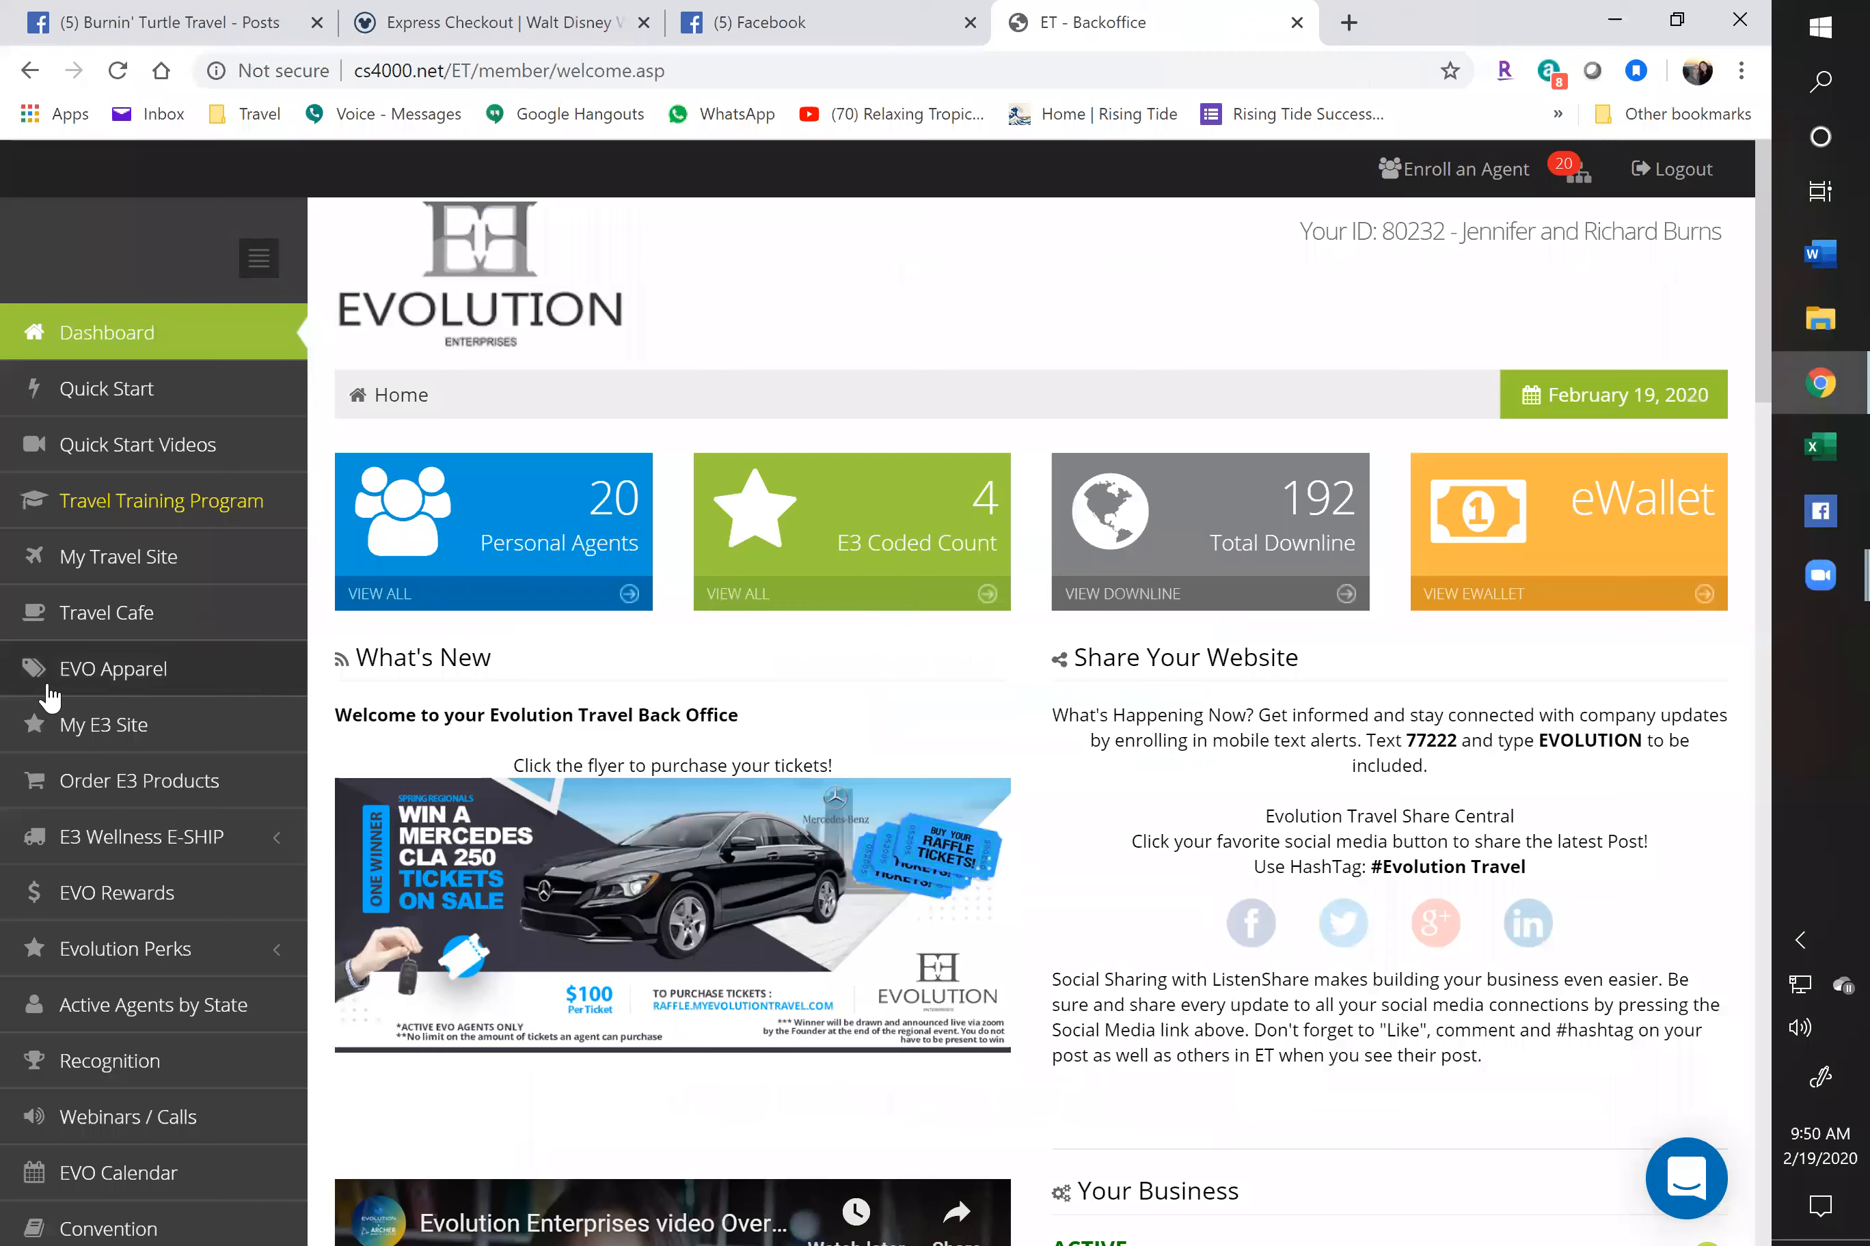
# Switch to the Travel Cafe home page and go to Resources & FAQ
pyautogui.click(80, 610)
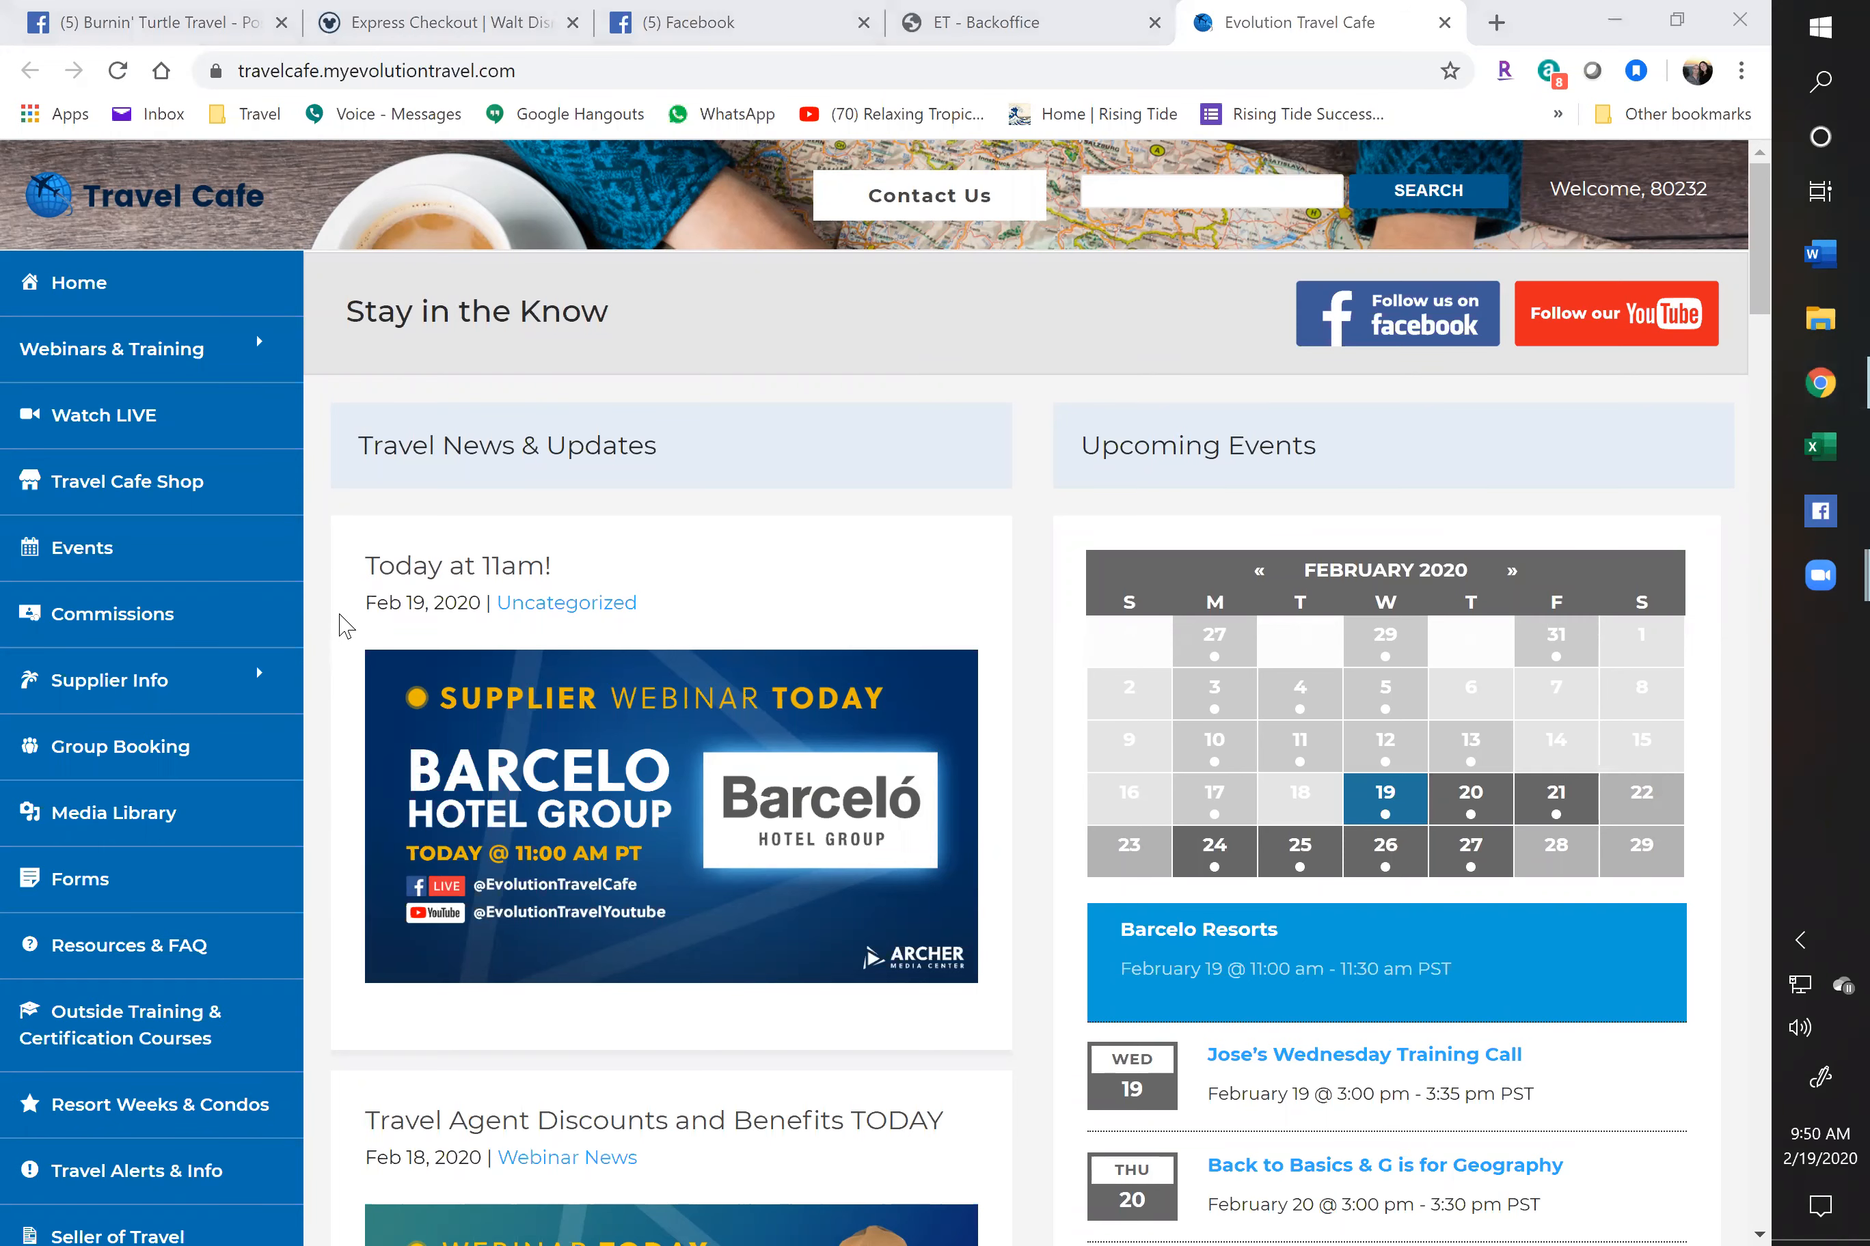
pyautogui.scroll(-3, 154, 643)
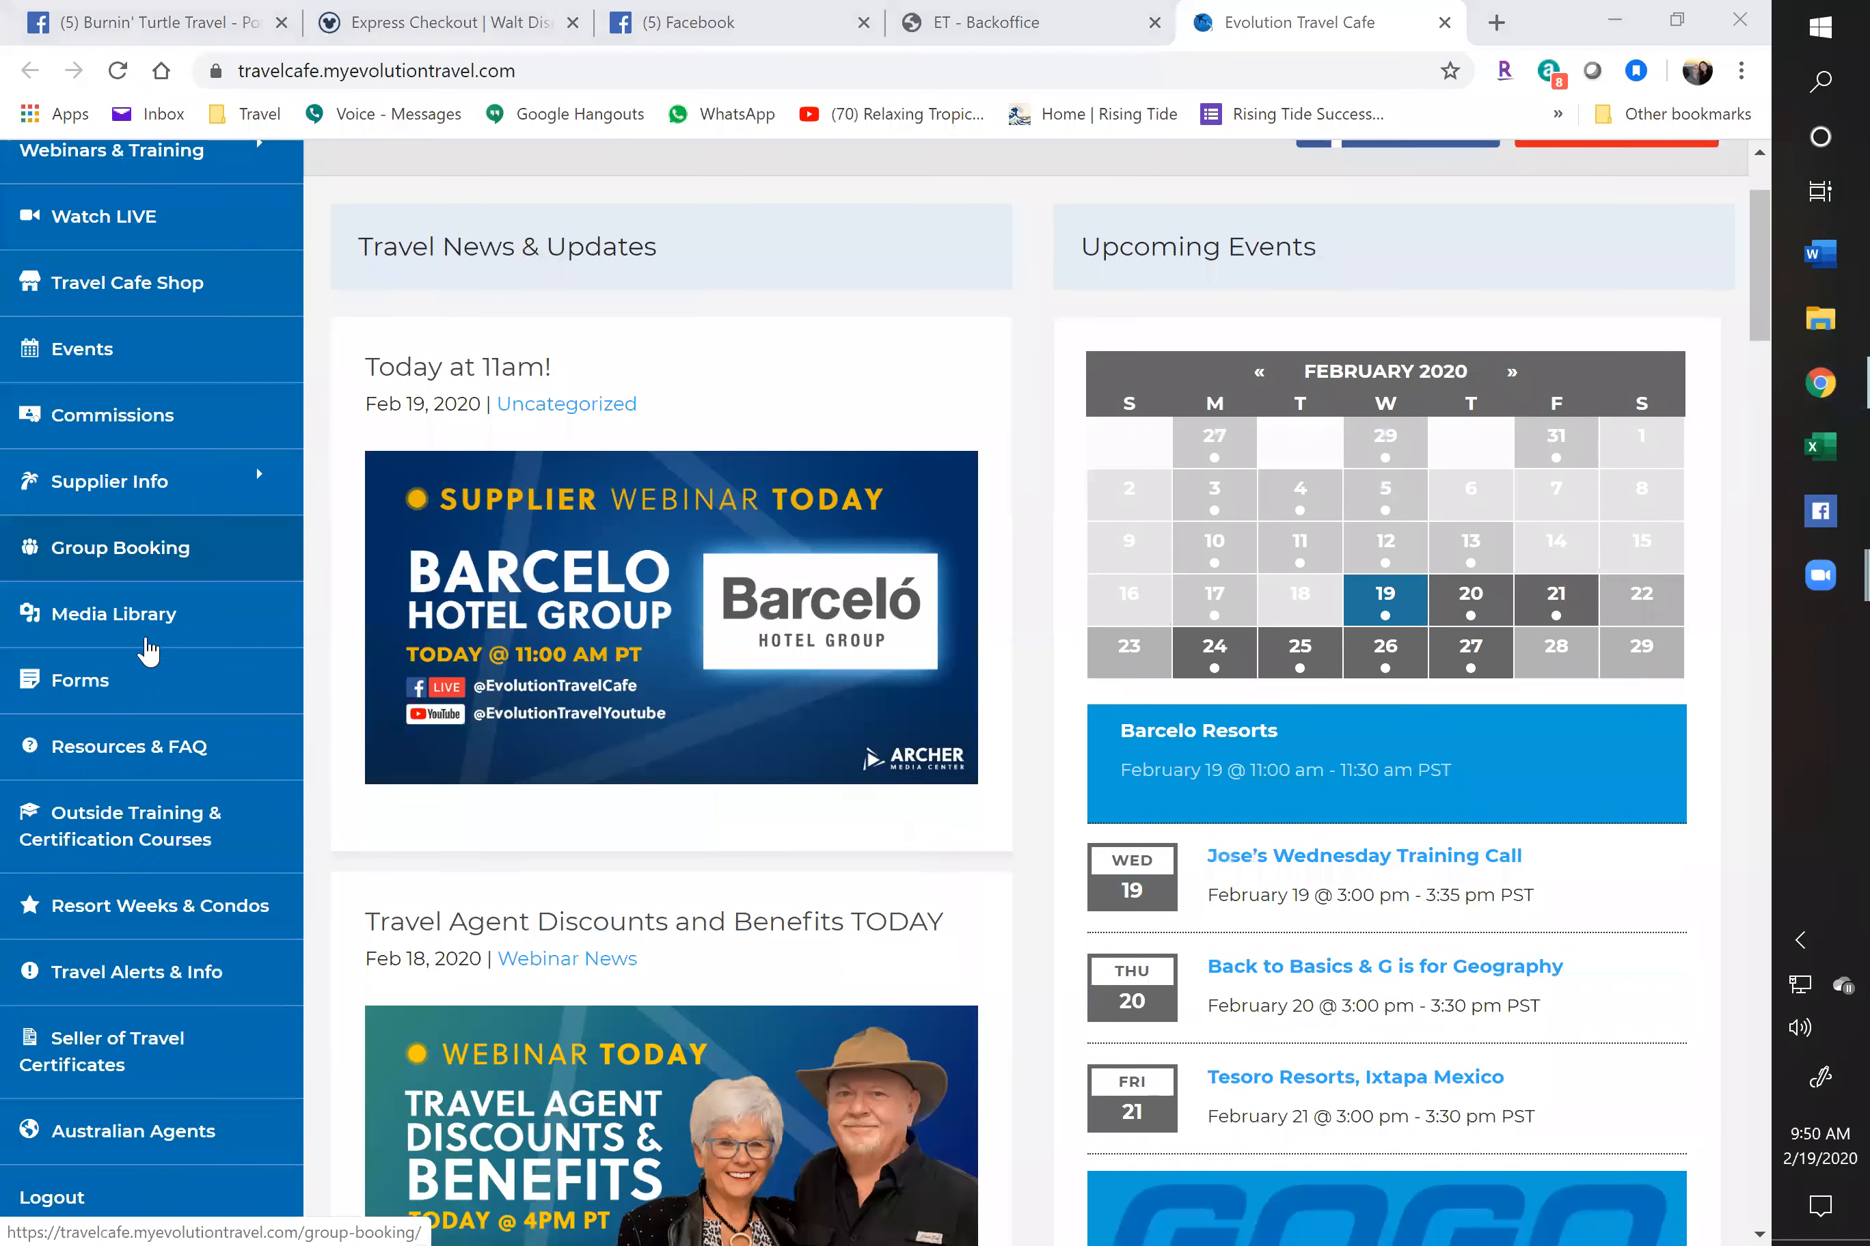
pyautogui.click(115, 693)
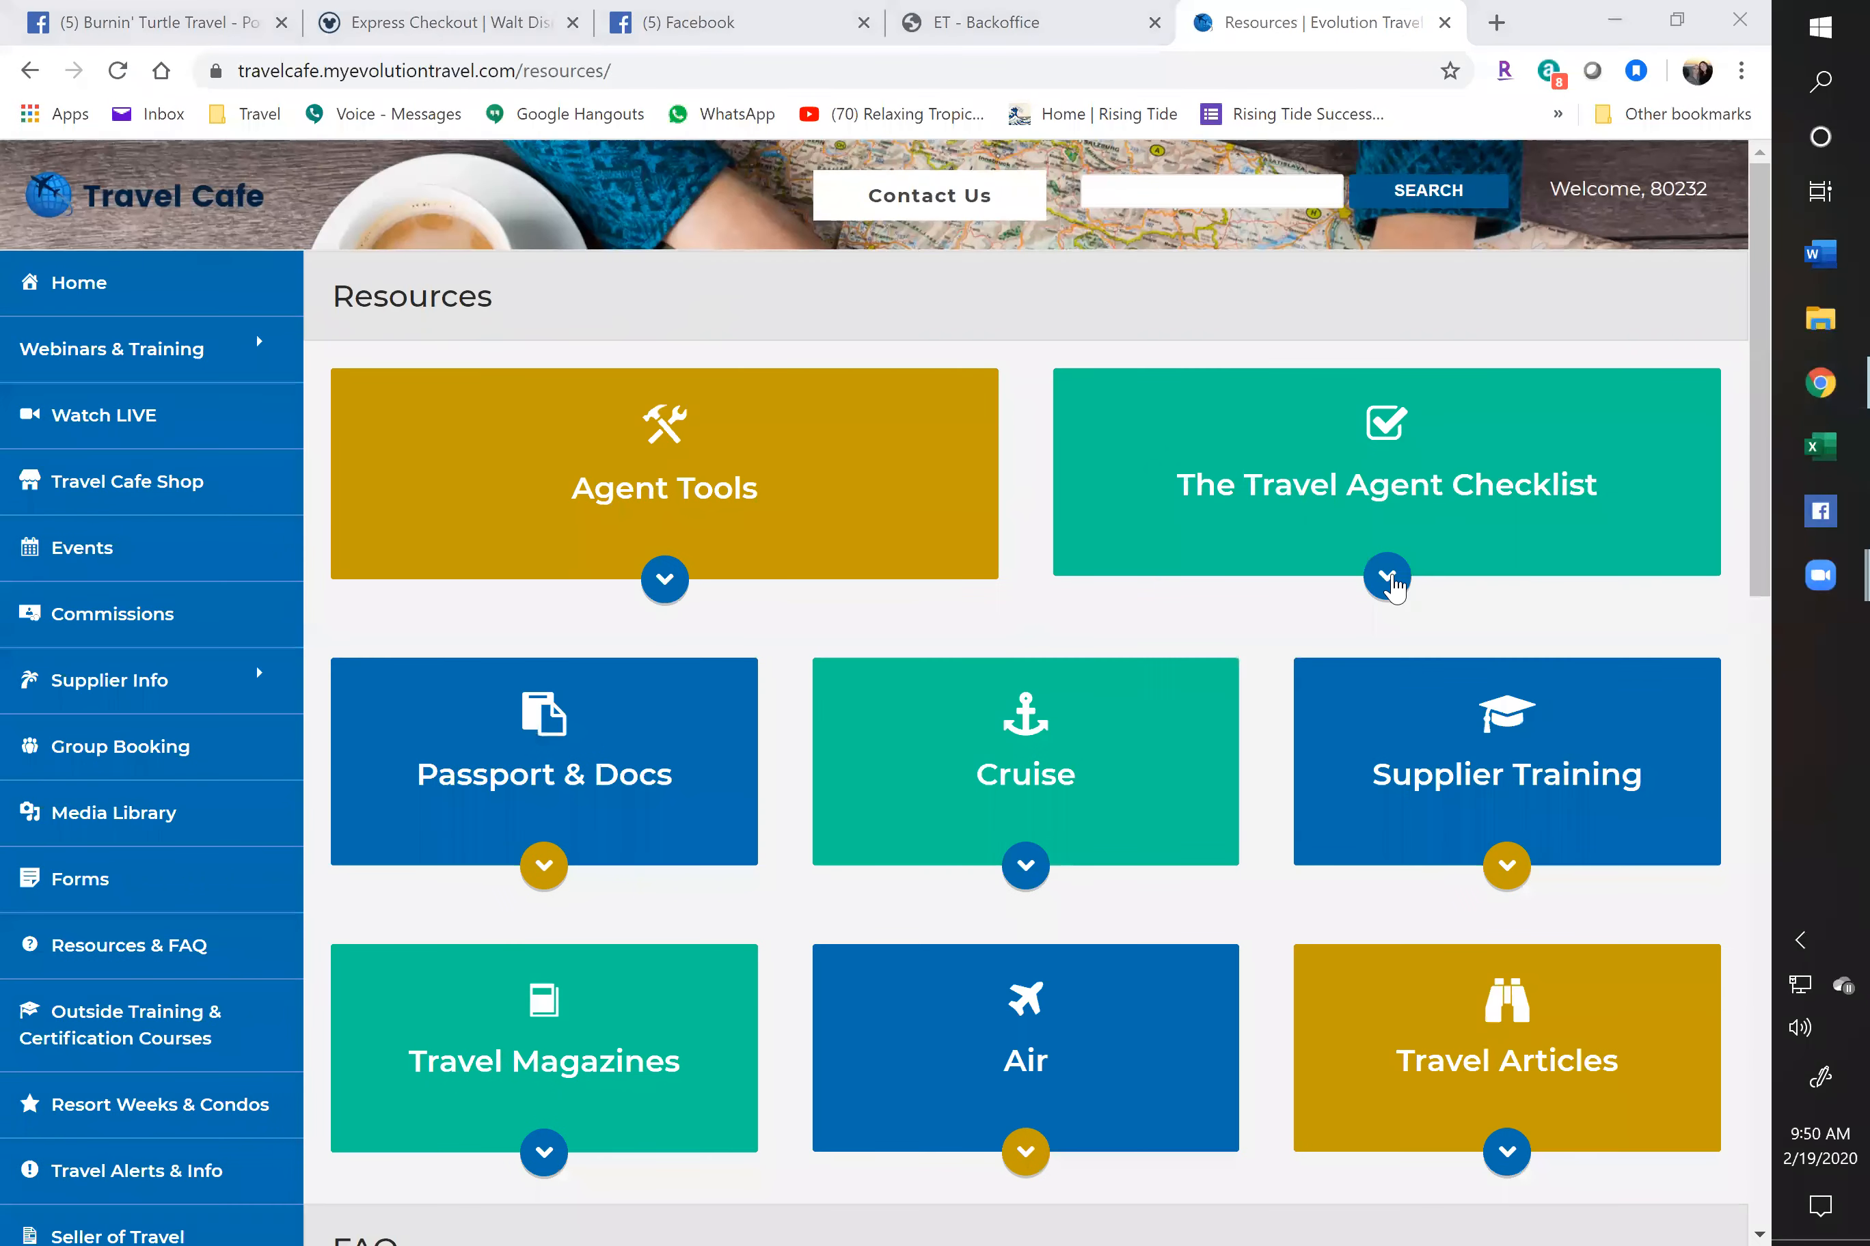
# Expand The Travel Agent Checklist, read through items 1 to 7, then collapse it again
pyautogui.click(1390, 581)
pyautogui.scroll(-3, 1287, 683)
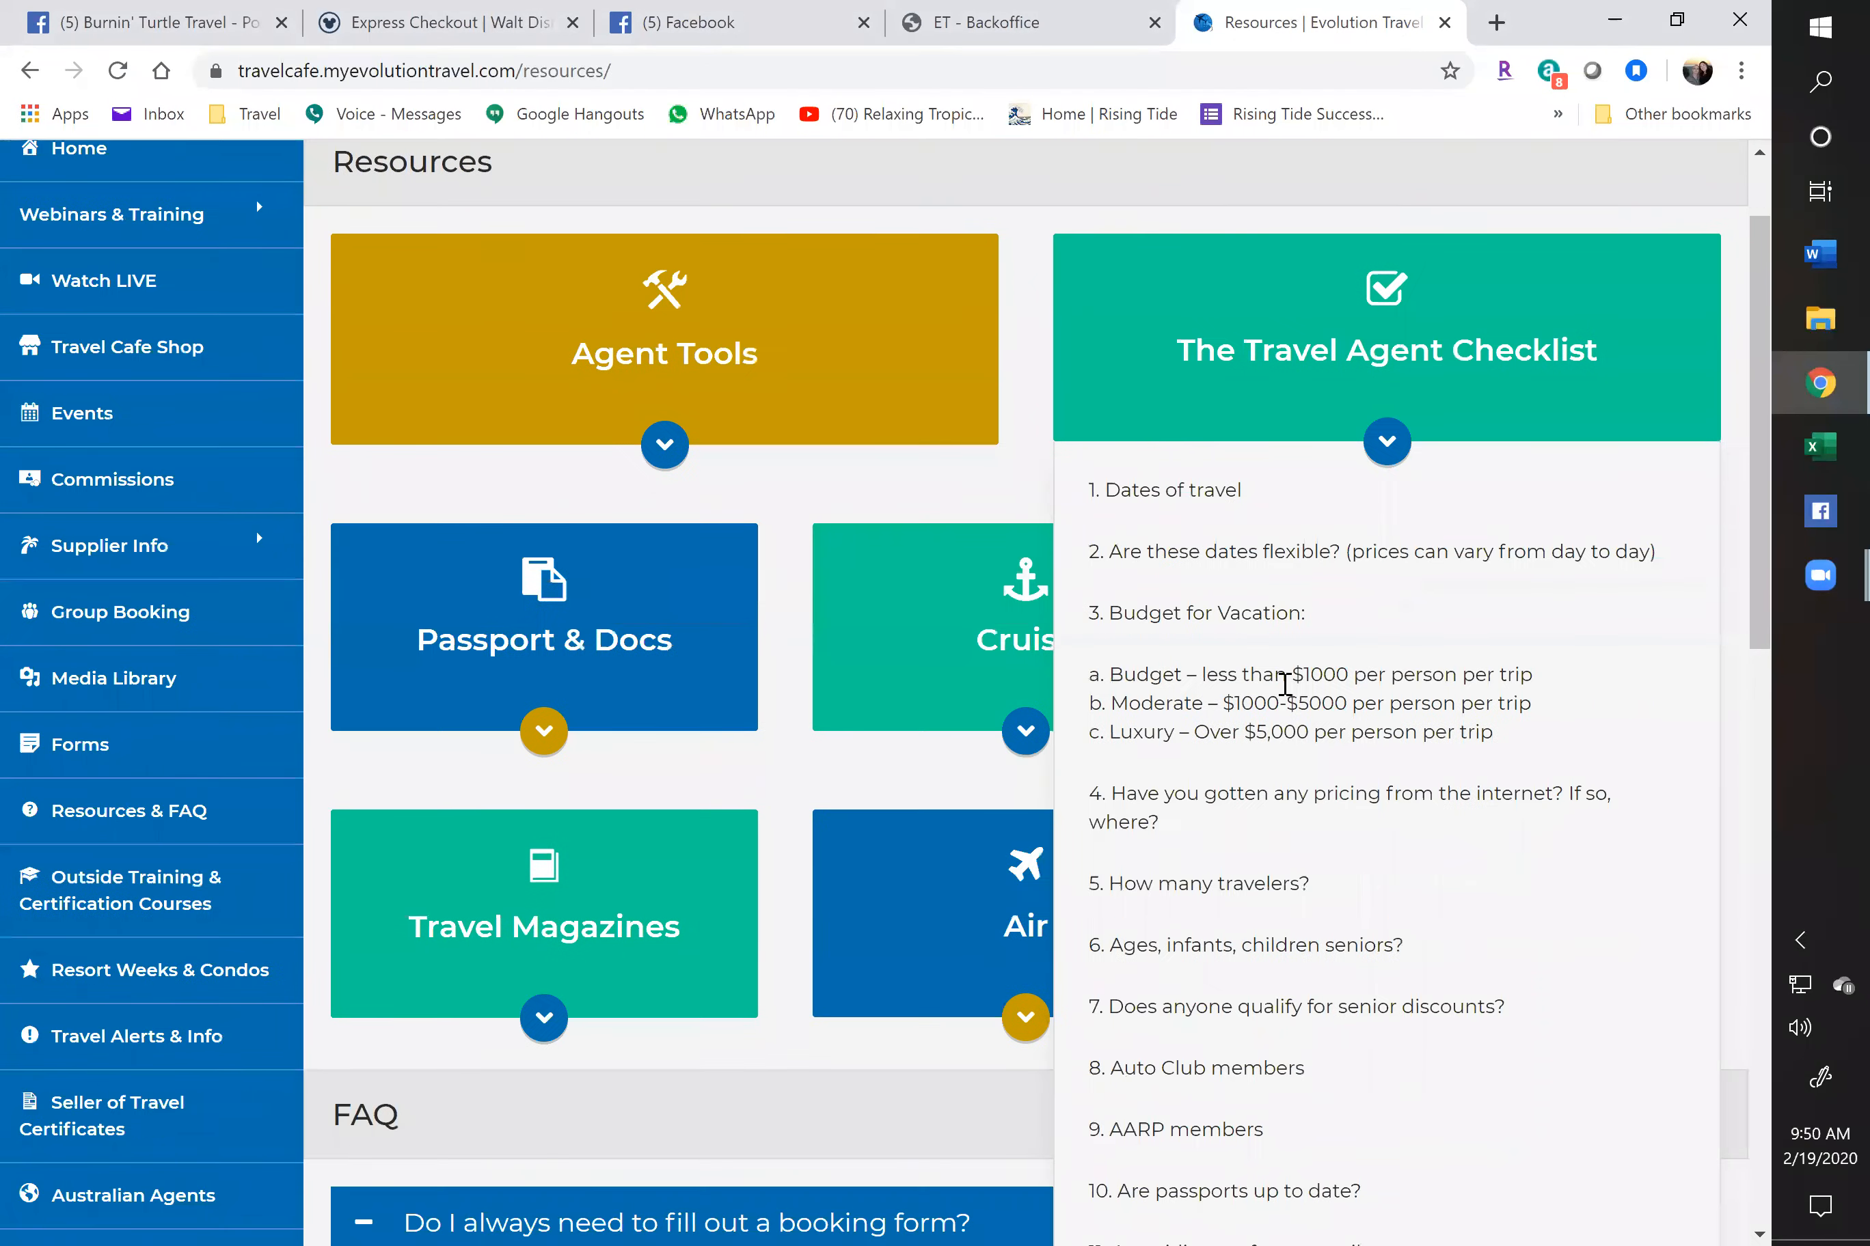
pyautogui.scroll(-5, 1285, 685)
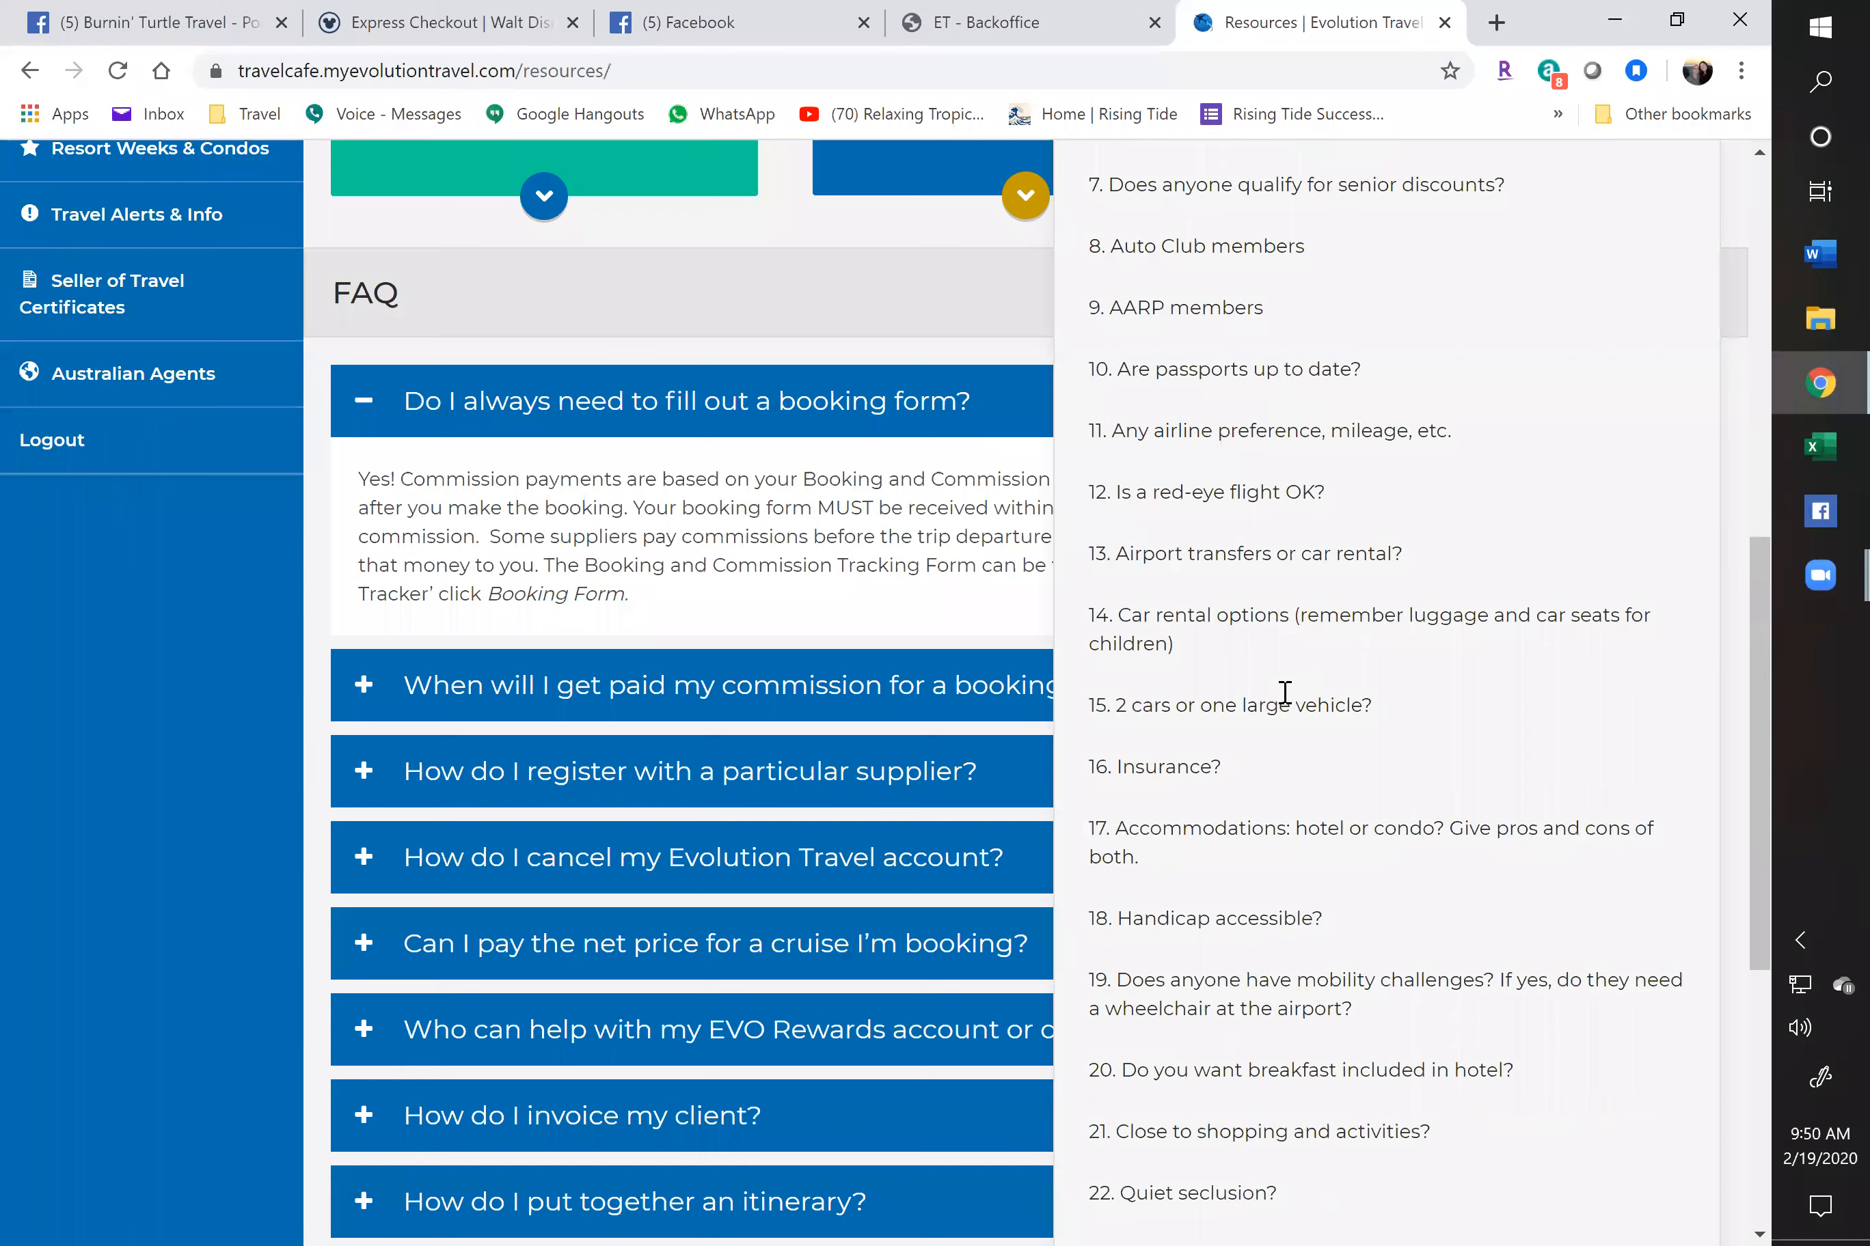
pyautogui.scroll(-5, 1281, 691)
pyautogui.scroll(3, 1290, 703)
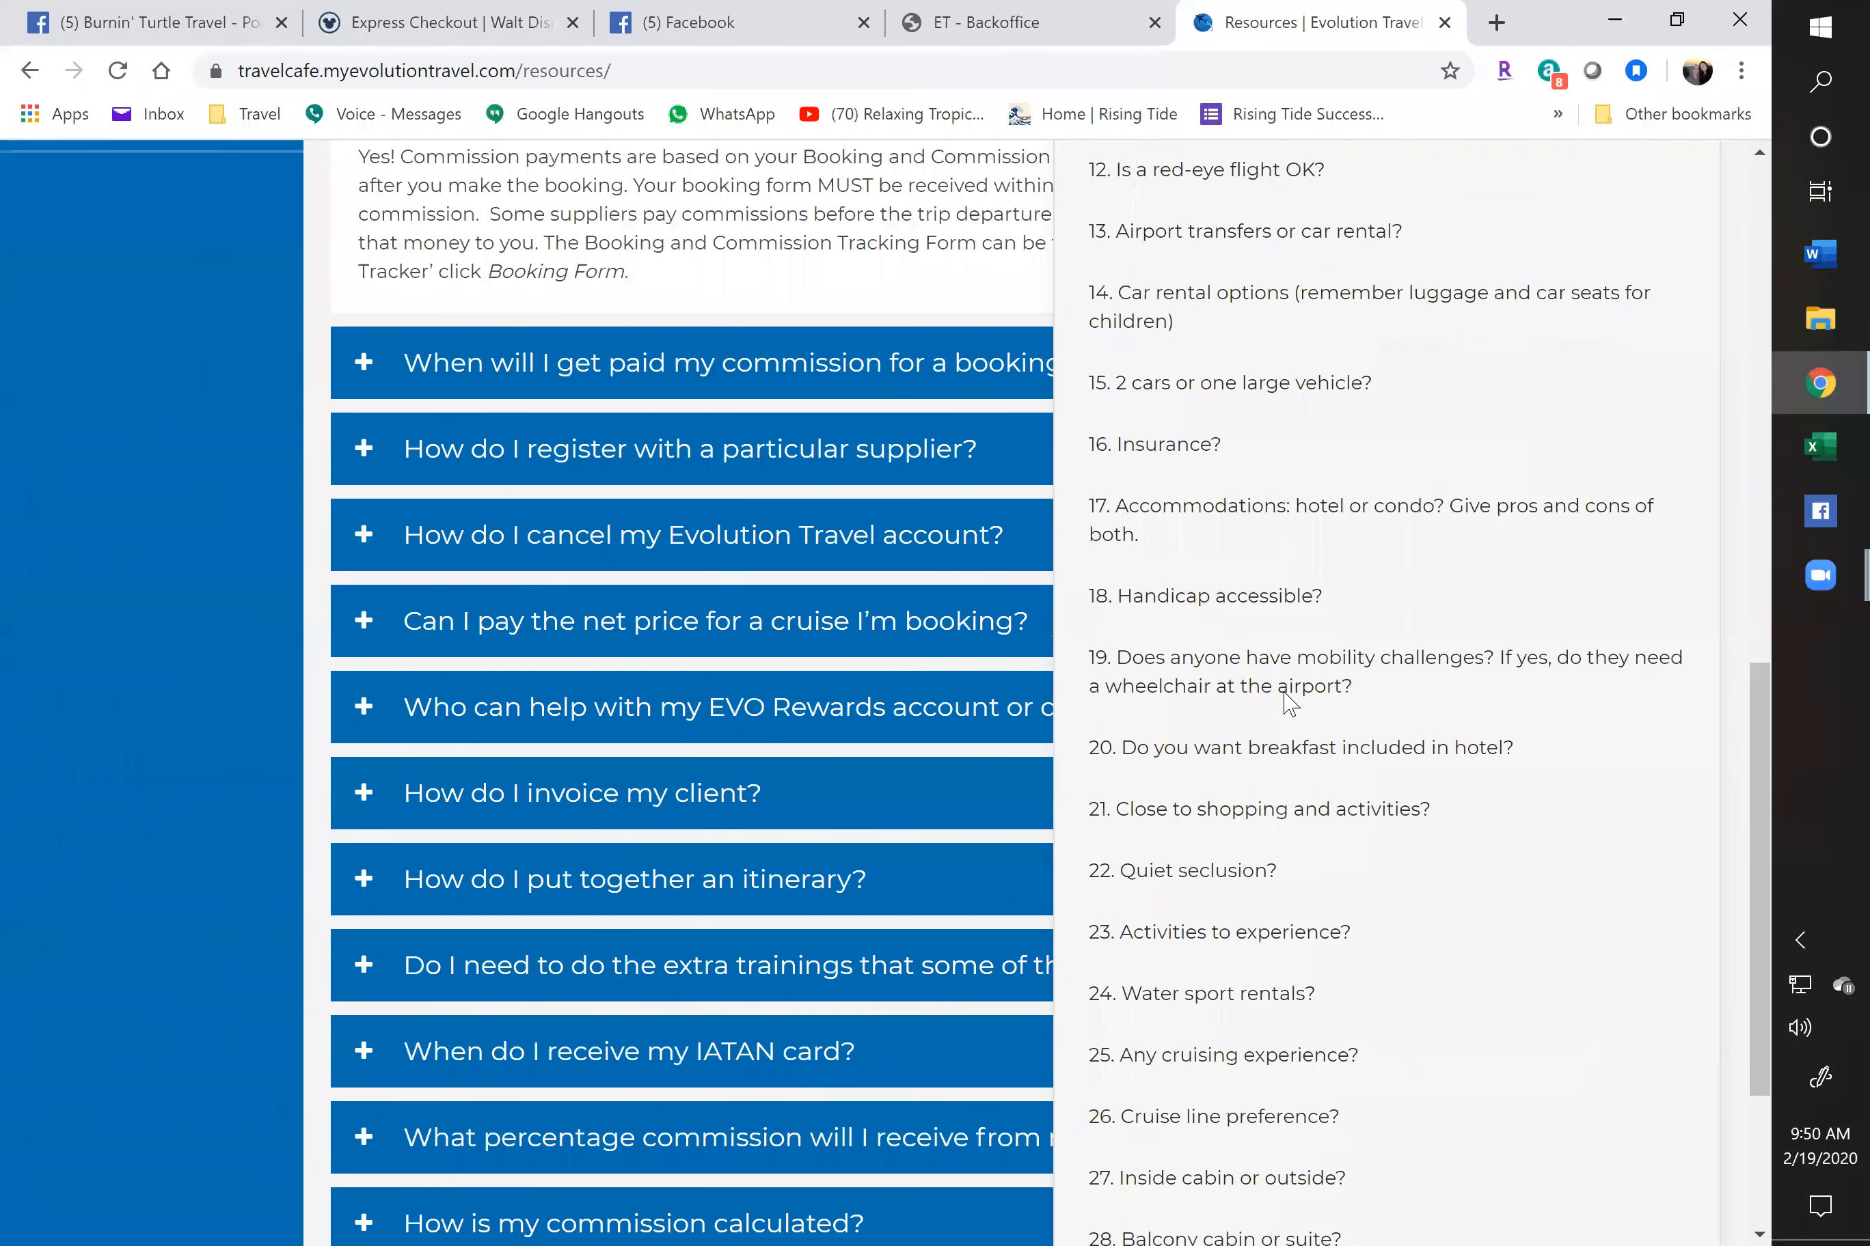
pyautogui.scroll(-3, 1290, 703)
pyautogui.scroll(14, 1290, 703)
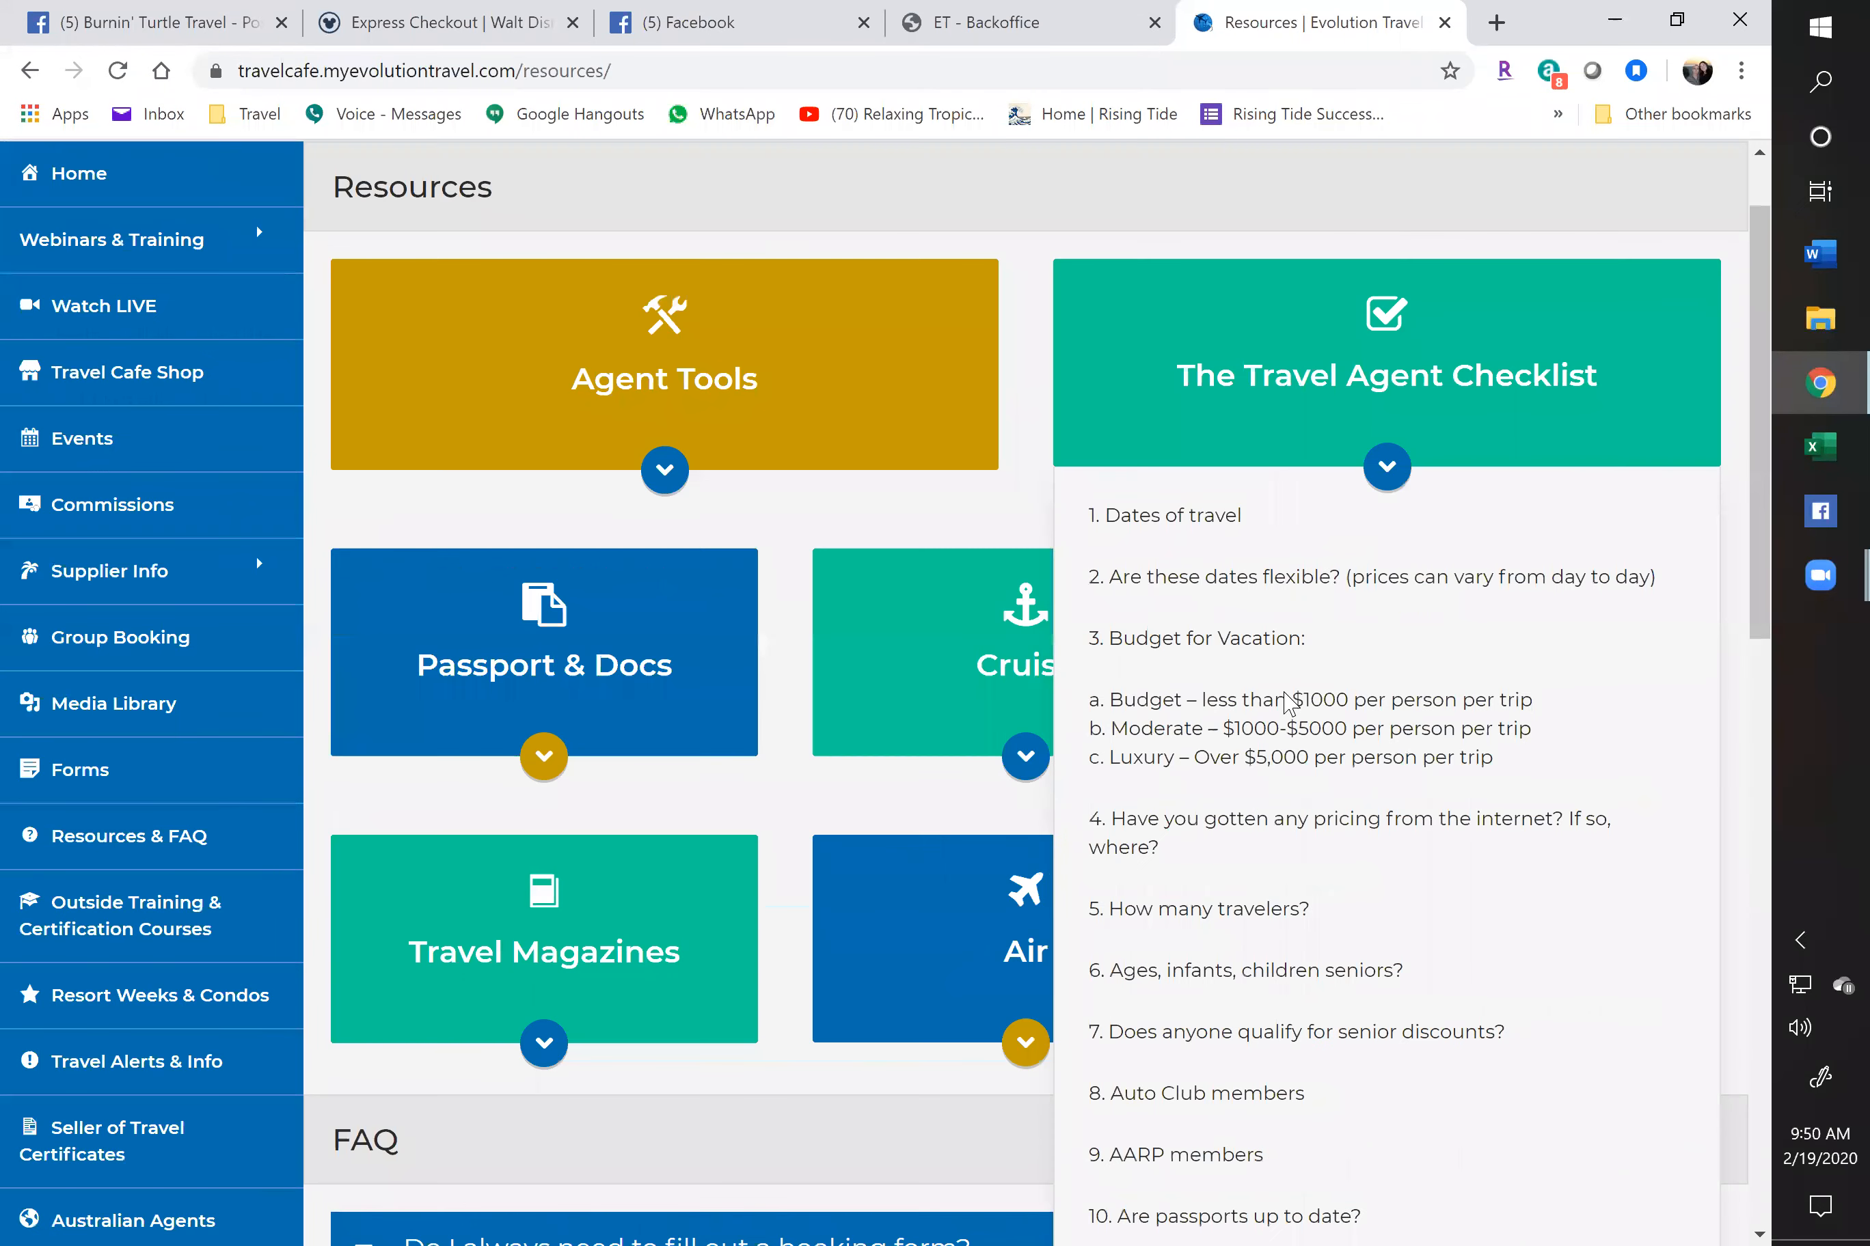
pyautogui.scroll(1, 1390, 588)
pyautogui.moveTo(1088, 624); pyautogui.dragTo(1430, 1142)
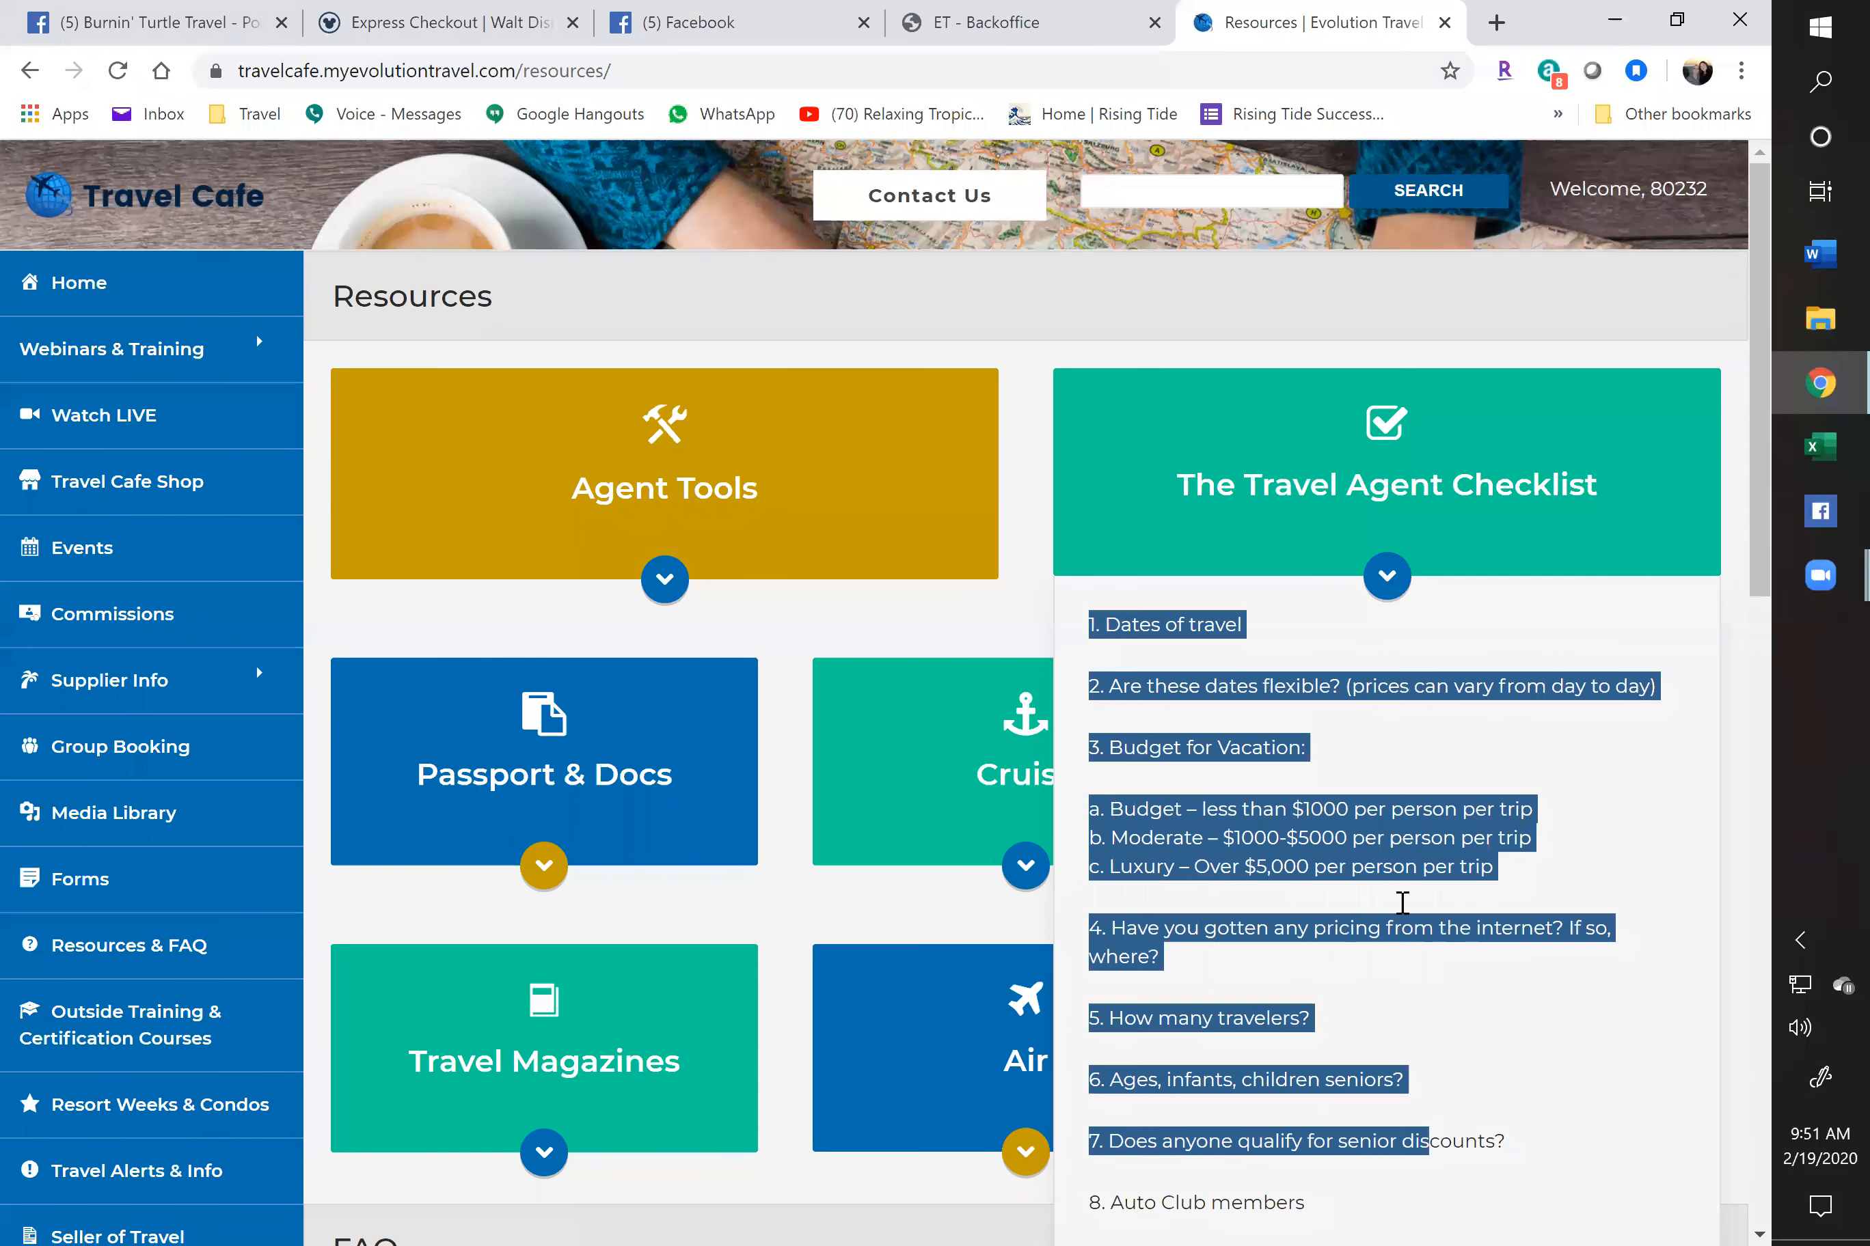
pyautogui.click(1394, 590)
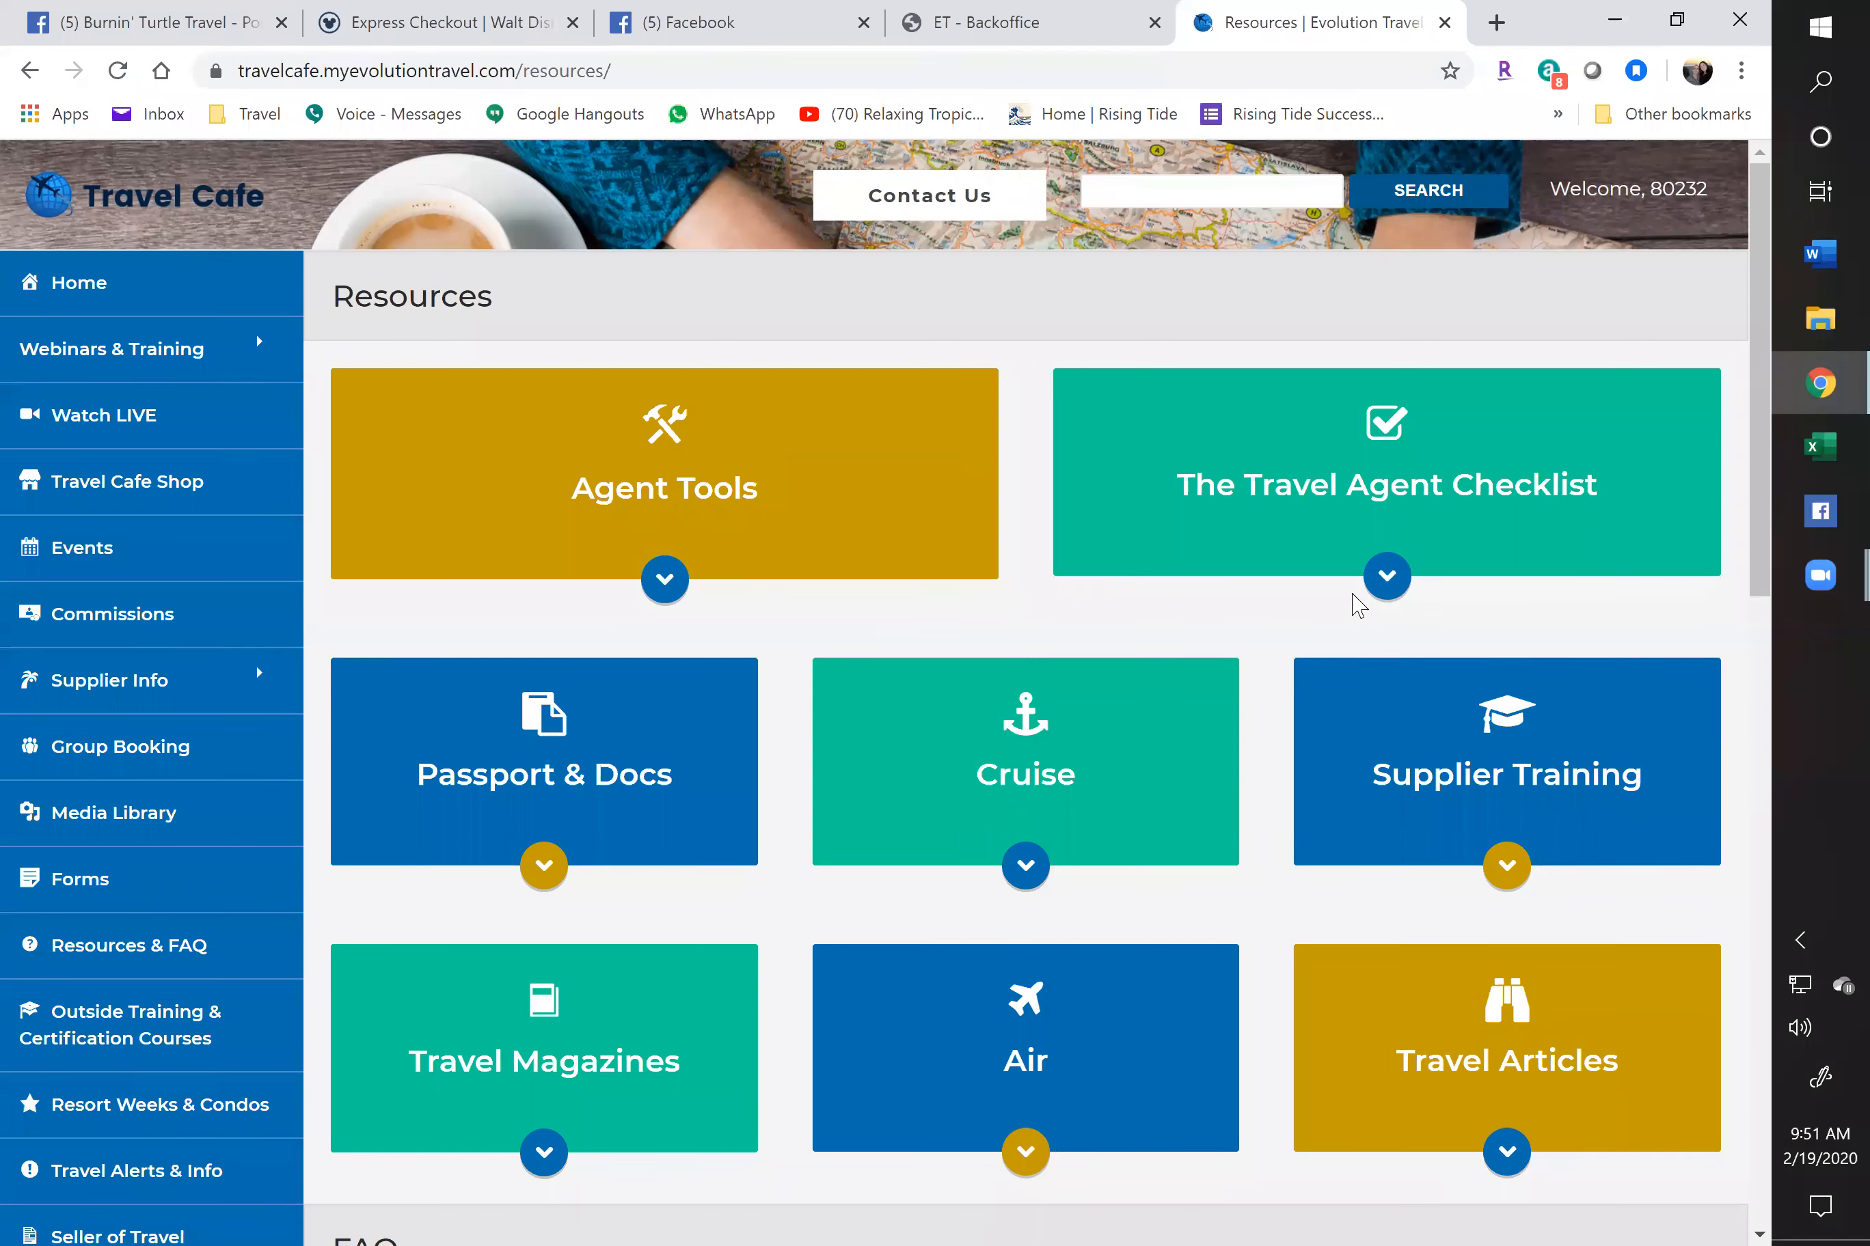